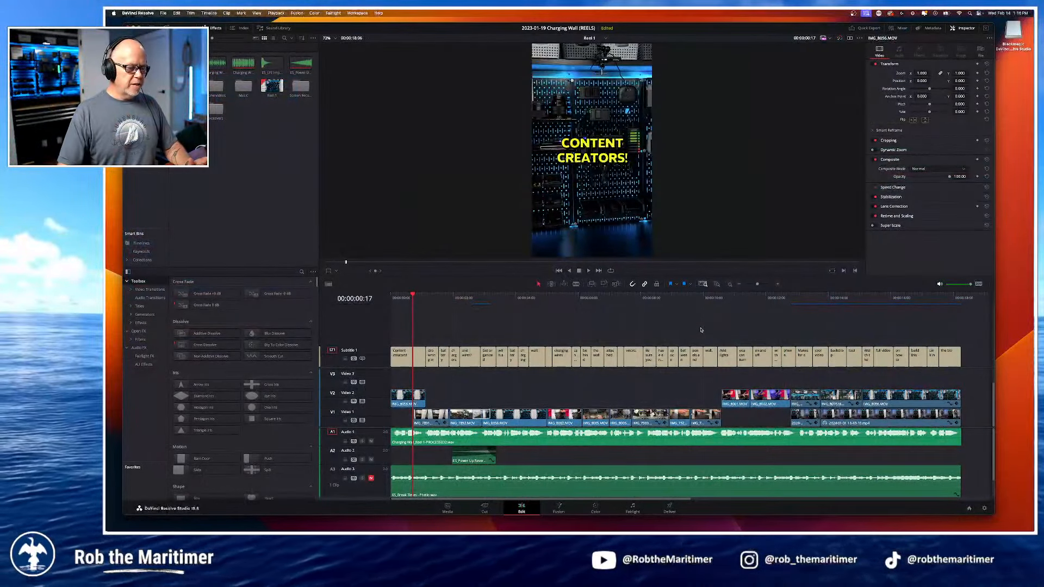
Step: Shift the editing window and narrow it clear of the webcam, and play the Reel 1 timeline from its start
drag(639, 32, 679, 27)
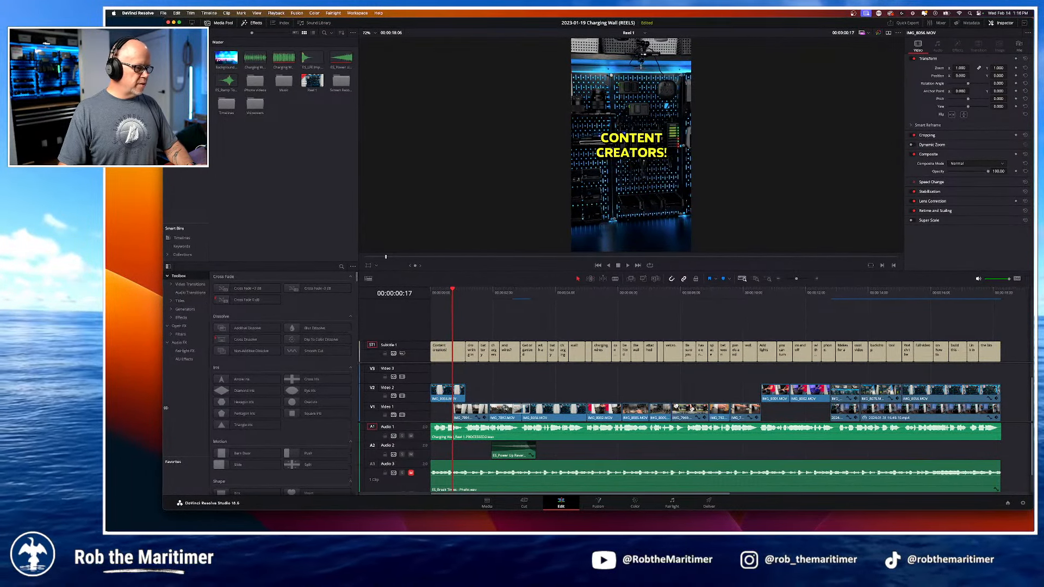
drag(164, 407, 209, 415)
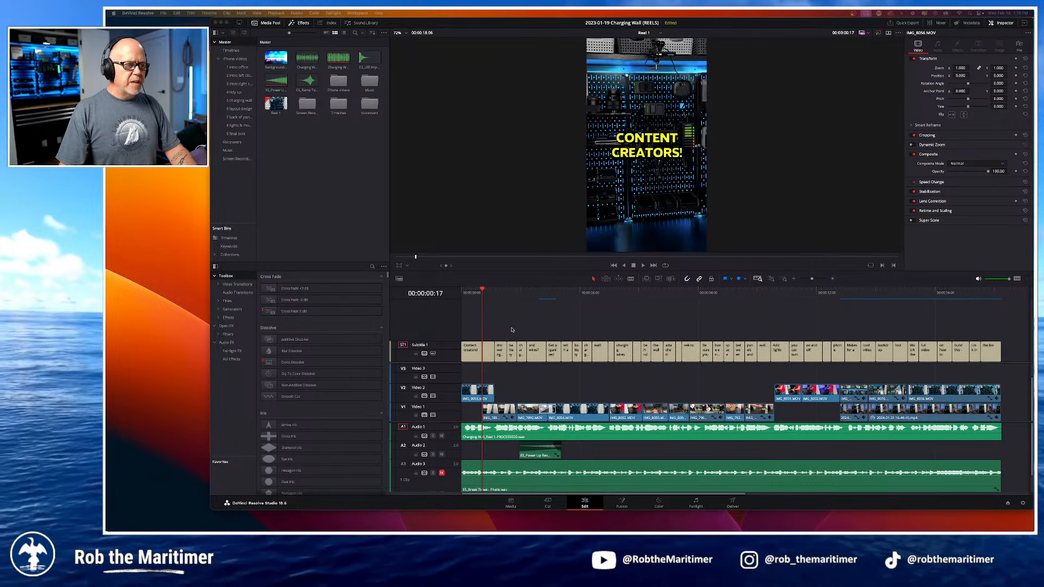
drag(481, 291, 458, 294)
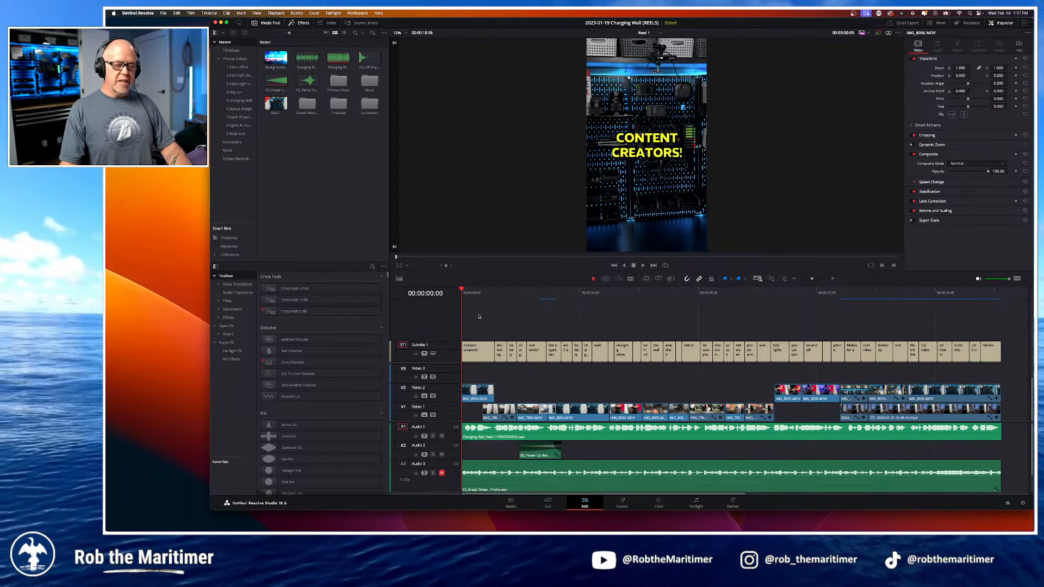
key(space)
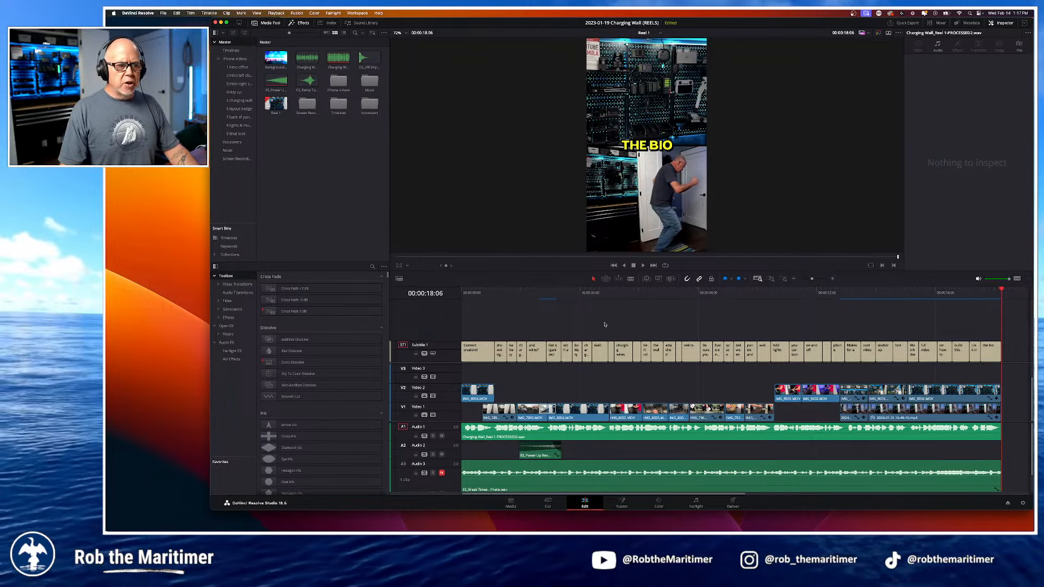
Step: Open the project "2023-01-19 Charging Wall" from the project manager
click(1008, 504)
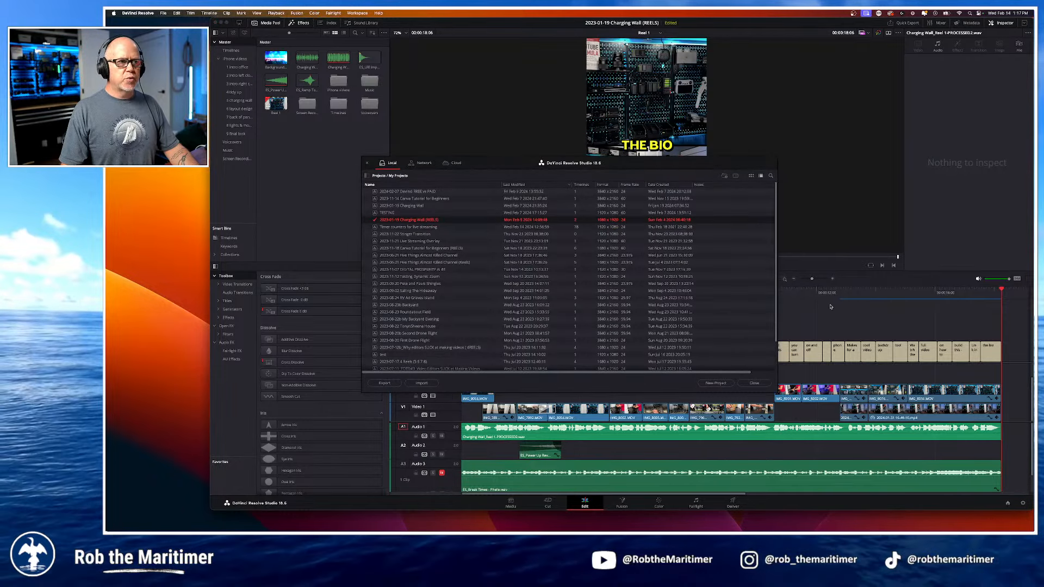
drag(616, 164, 658, 131)
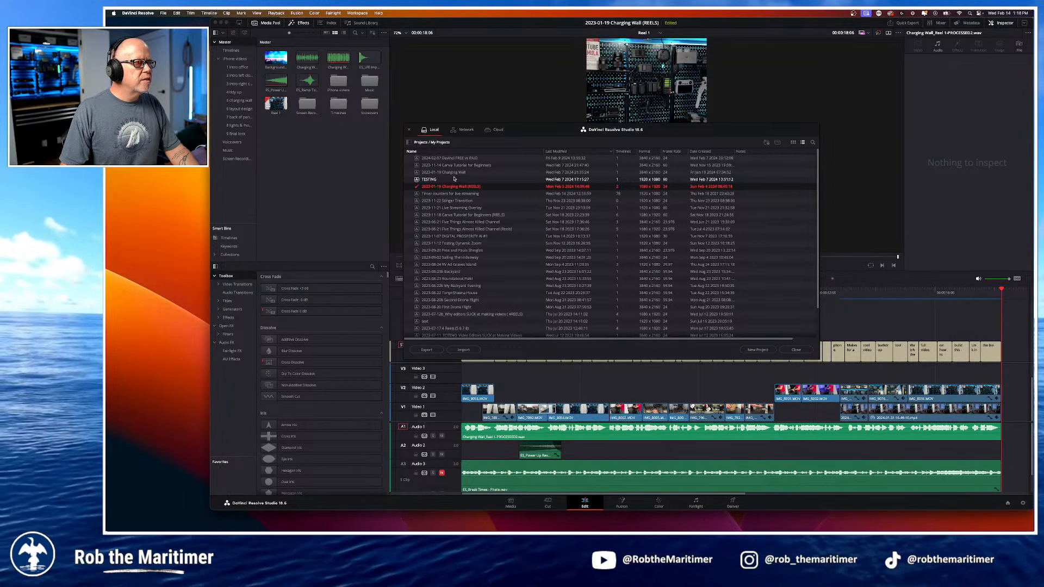
click(450, 175)
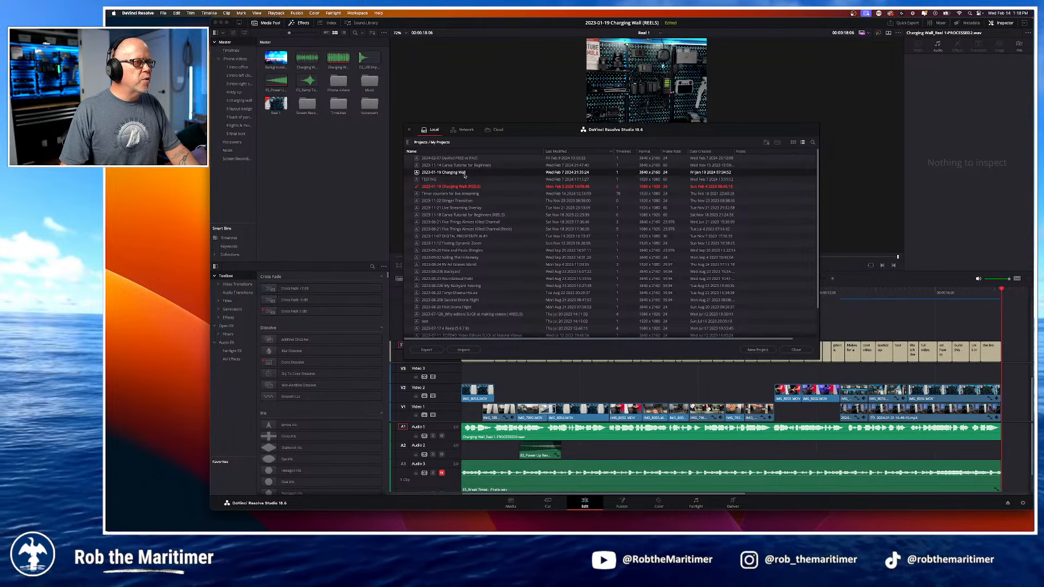
double_click(467, 175)
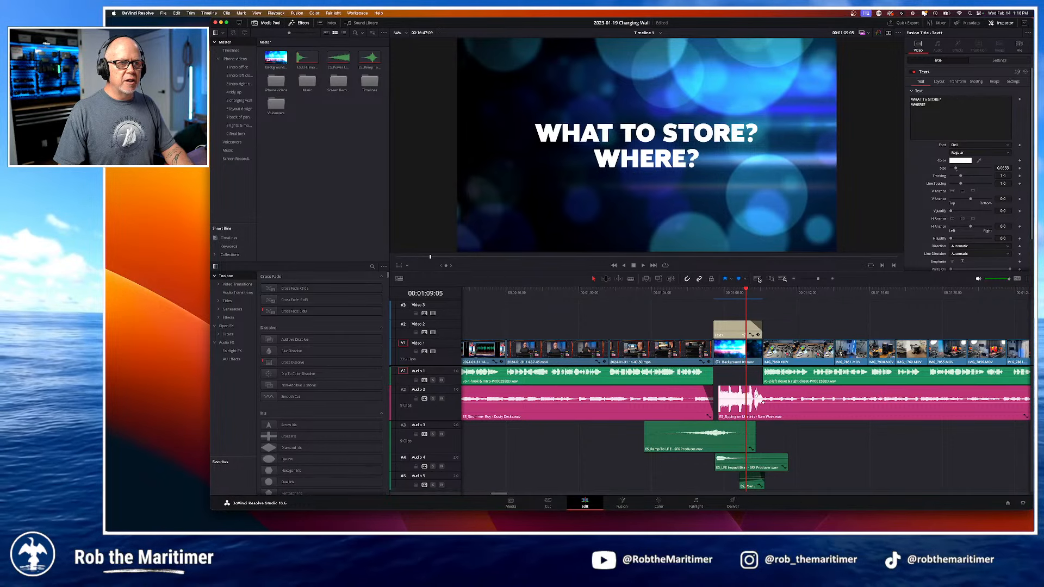
Step: Fit the whole timeline in view and reduce the track heights so all video and audio tracks show
click(758, 279)
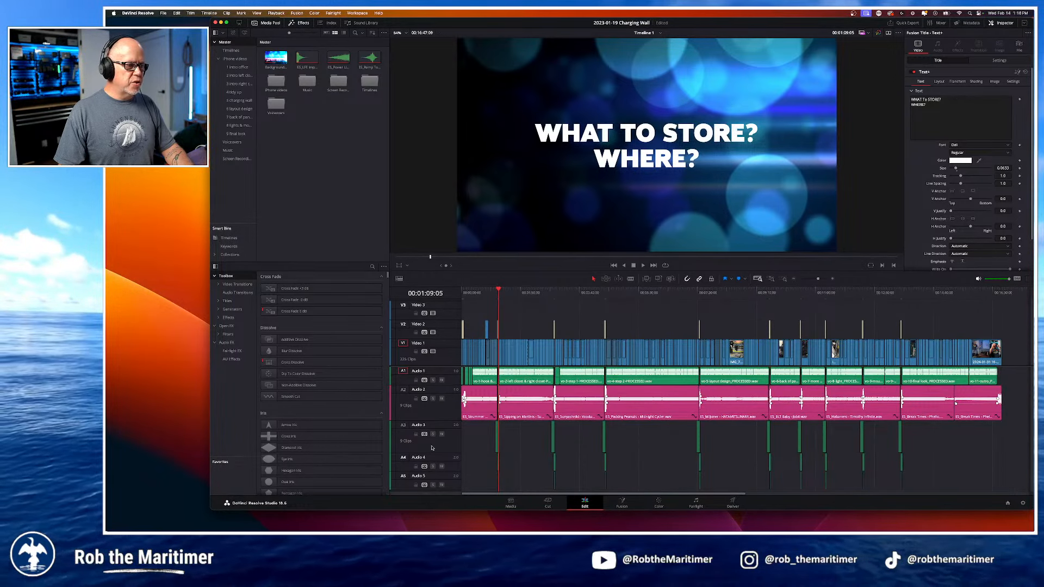
click(399, 279)
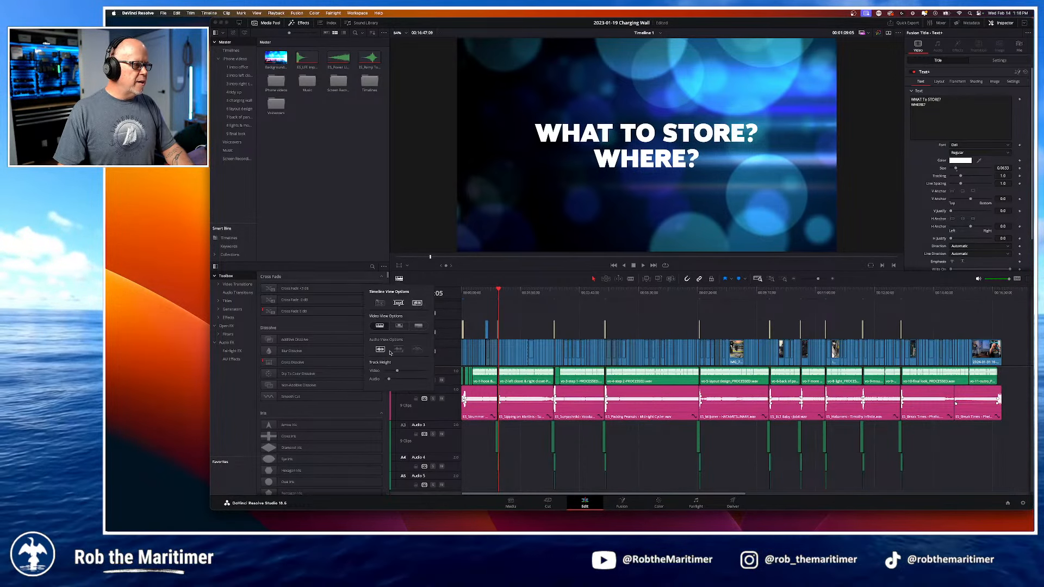
drag(389, 380, 398, 373)
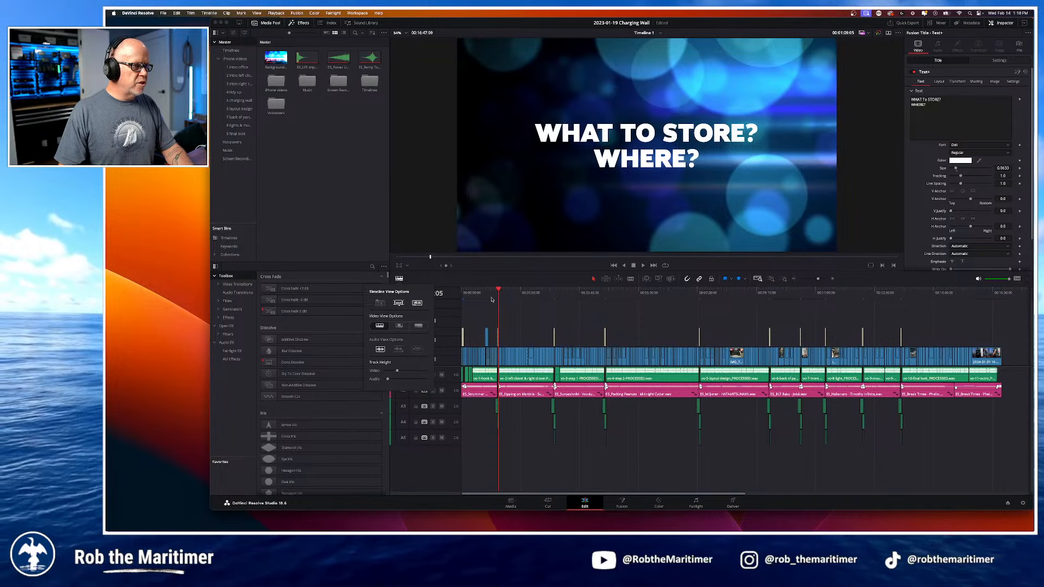
Step: Play the opening seconds from the start, and scrub through to the end and back to about 28 seconds
drag(499, 291, 461, 291)
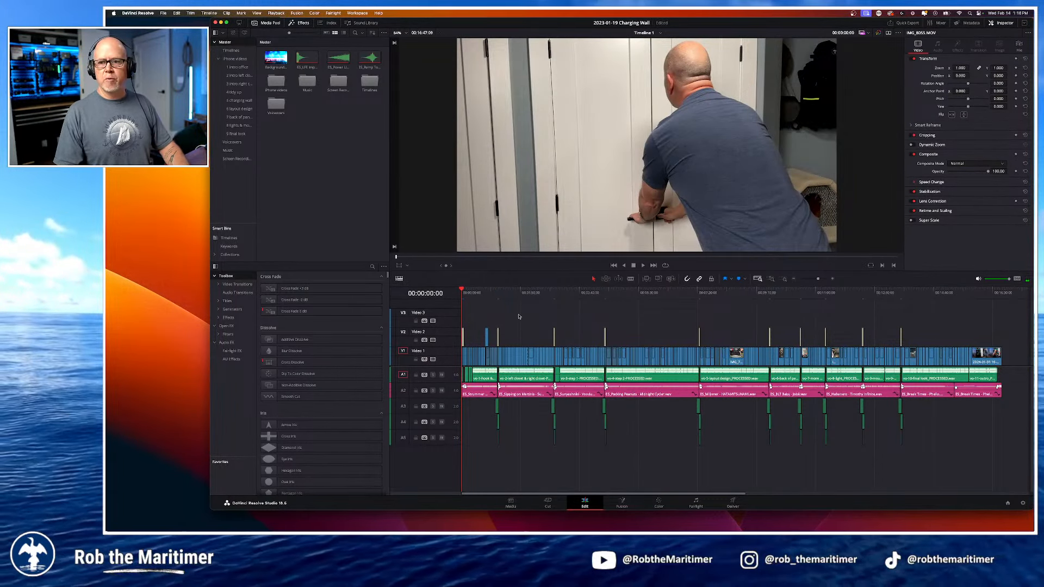
key(space)
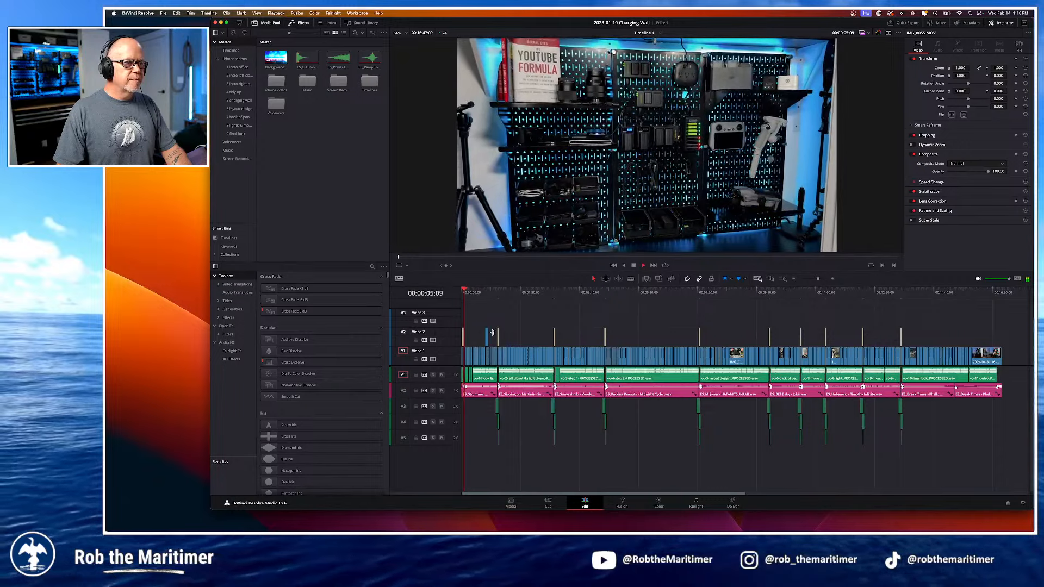
key(space)
drag(466, 294, 1004, 349)
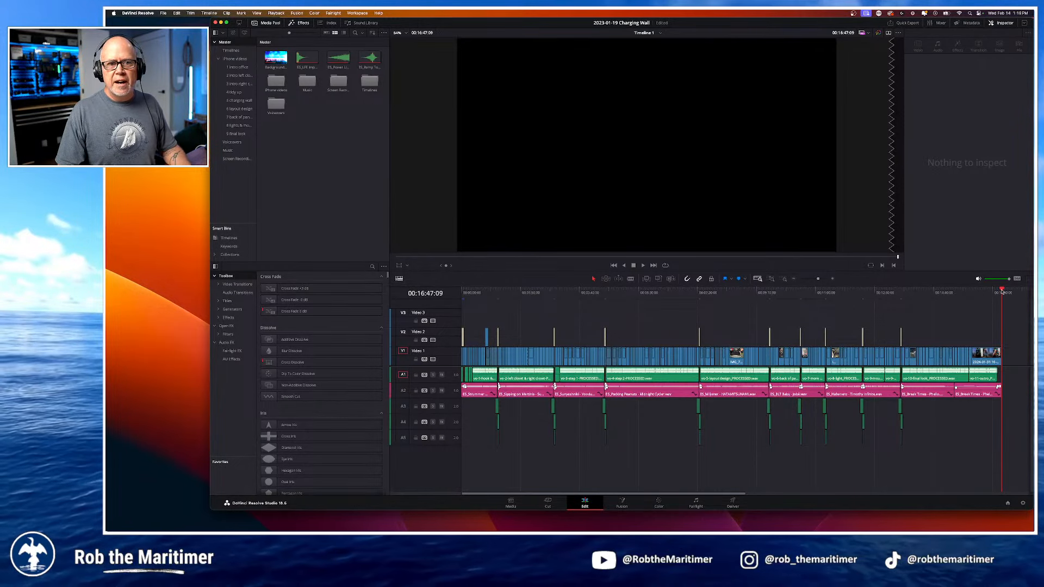
drag(1002, 292, 477, 292)
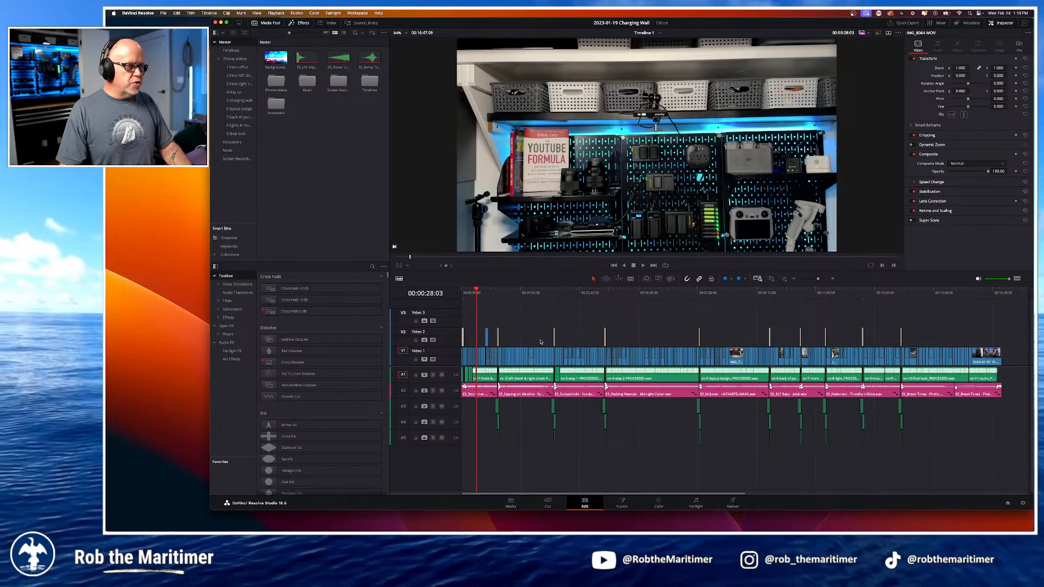
Step: Inspect the "GEAR STORAGE CHARGING CLOSET" title on Video 2 and scrub through the footage after it to about 22 seconds
scroll(536, 339, up, 3)
scroll(536, 338, up, 6)
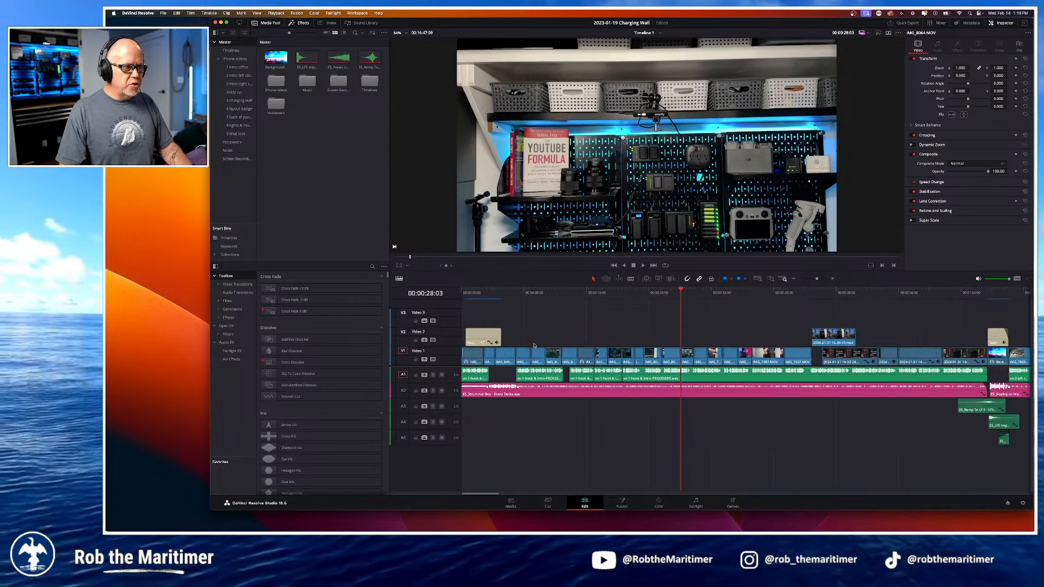
scroll(534, 346, down, 5)
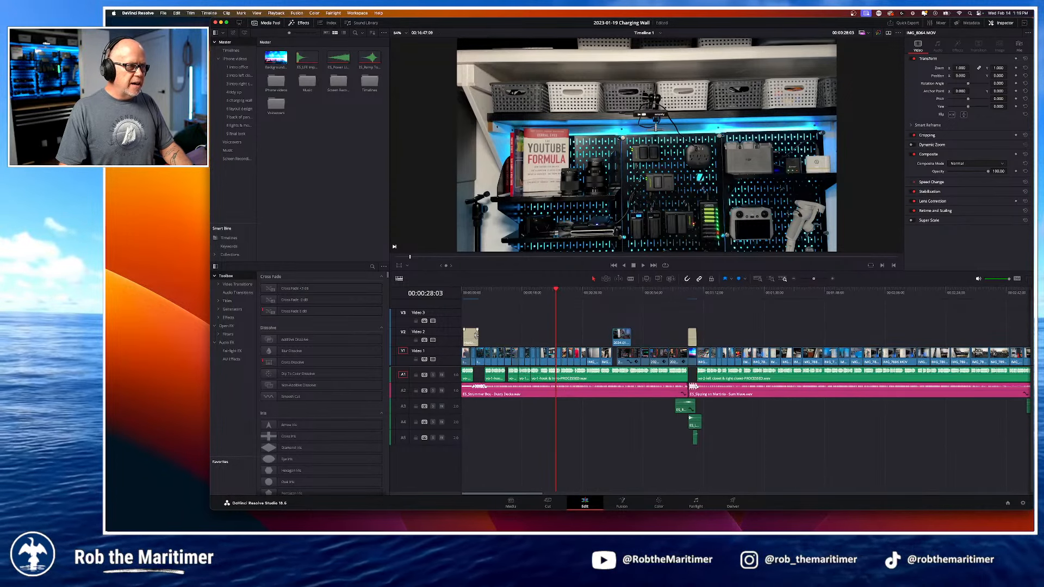
click(472, 292)
click(469, 335)
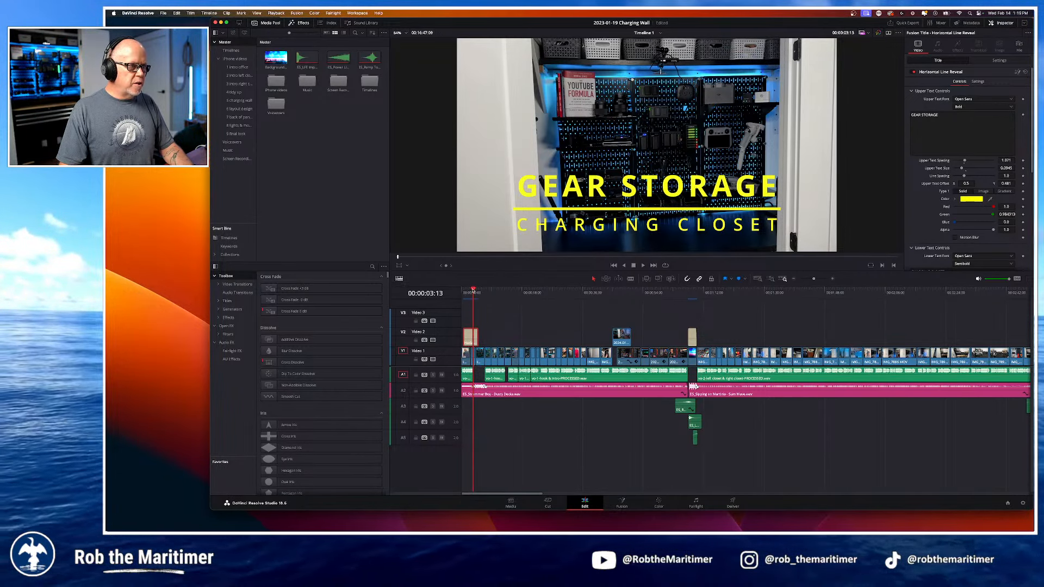
drag(474, 292, 536, 308)
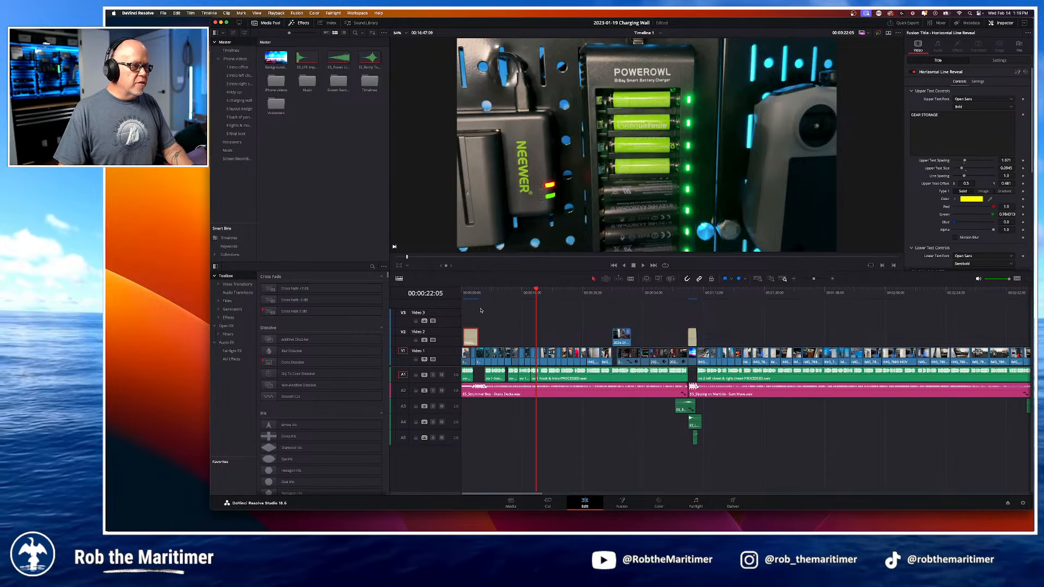
Step: Select the first voiceover clip under the opening title and increase the Audio 1 track height for a larger waveform
click(472, 291)
click(469, 378)
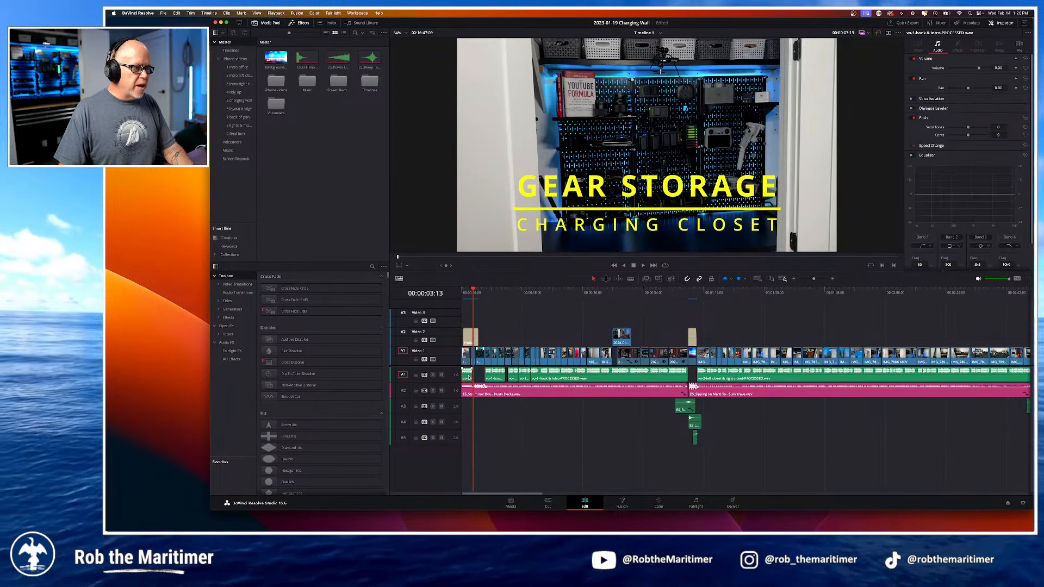
drag(449, 383, 449, 391)
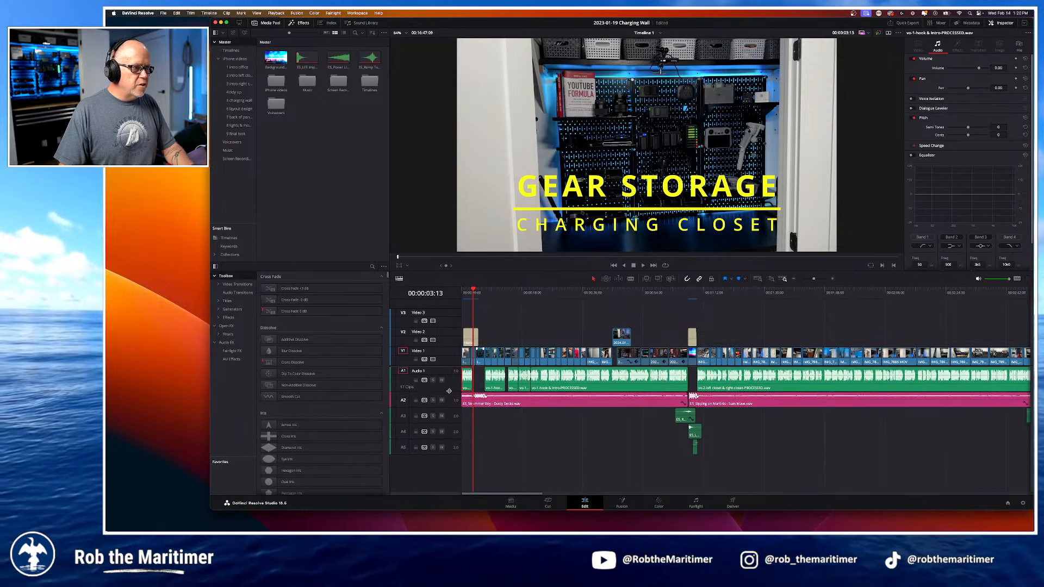
scroll(479, 325, up, 5)
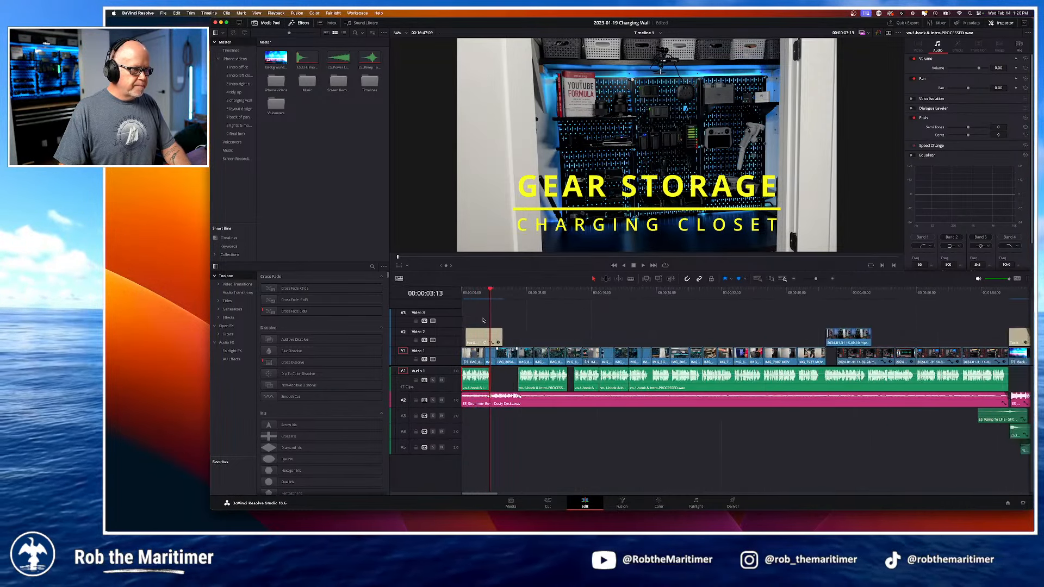
Step: Play the intro from the start of the timeline through the opening title
drag(523, 292, 463, 292)
key(space)
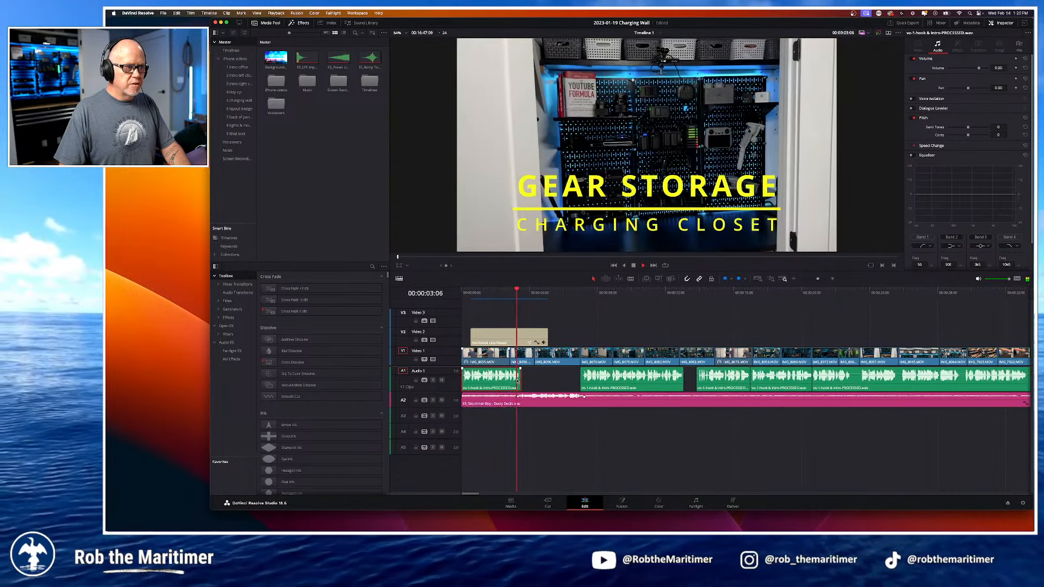
key(space)
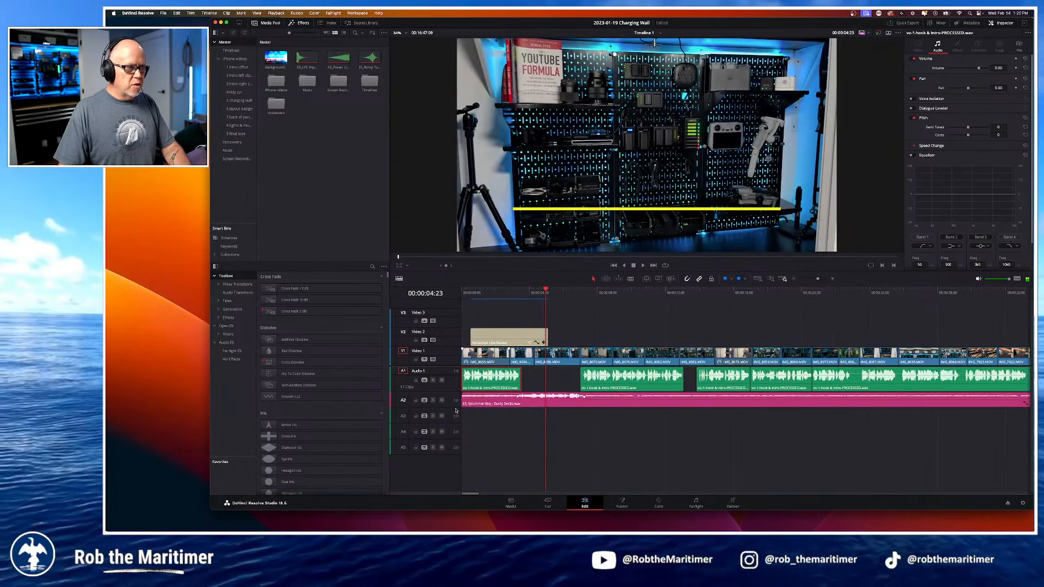
Step: Increase the Audio 2 track height and examine the intro music's volume around the gap in the voiceover
drag(455, 408, 455, 435)
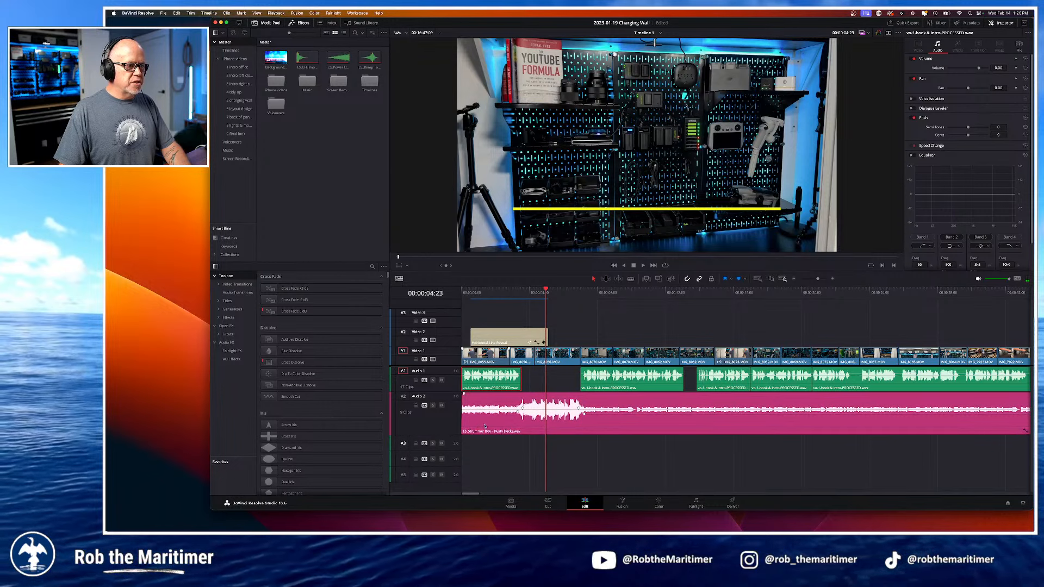
click(490, 425)
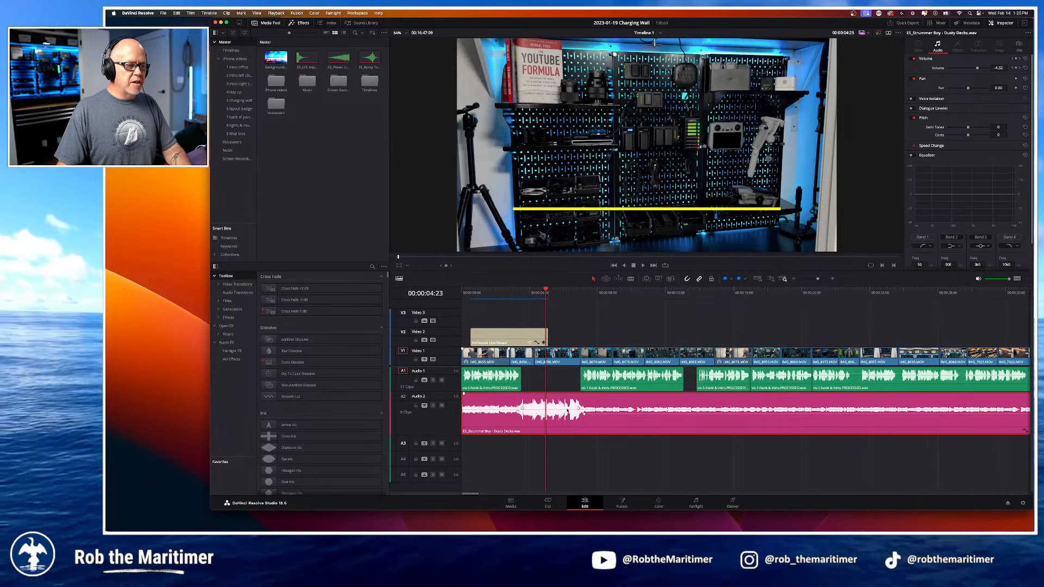
drag(577, 407, 566, 409)
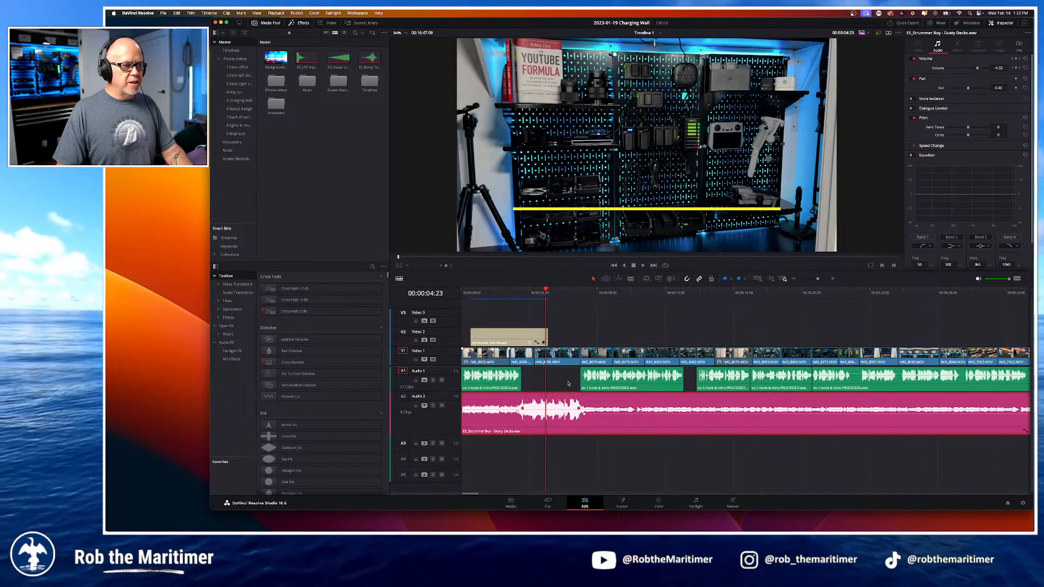
click(566, 387)
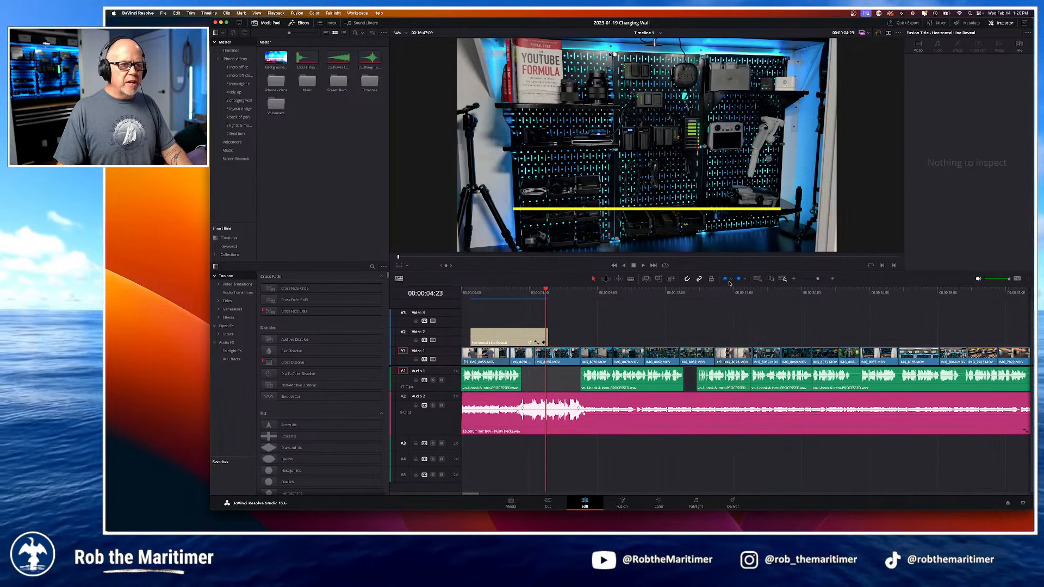
Step: Locate the "WHAT TO STORE? WHERE?" section title at about 1:07, enlarge the timeline around it and select the title clip
click(758, 280)
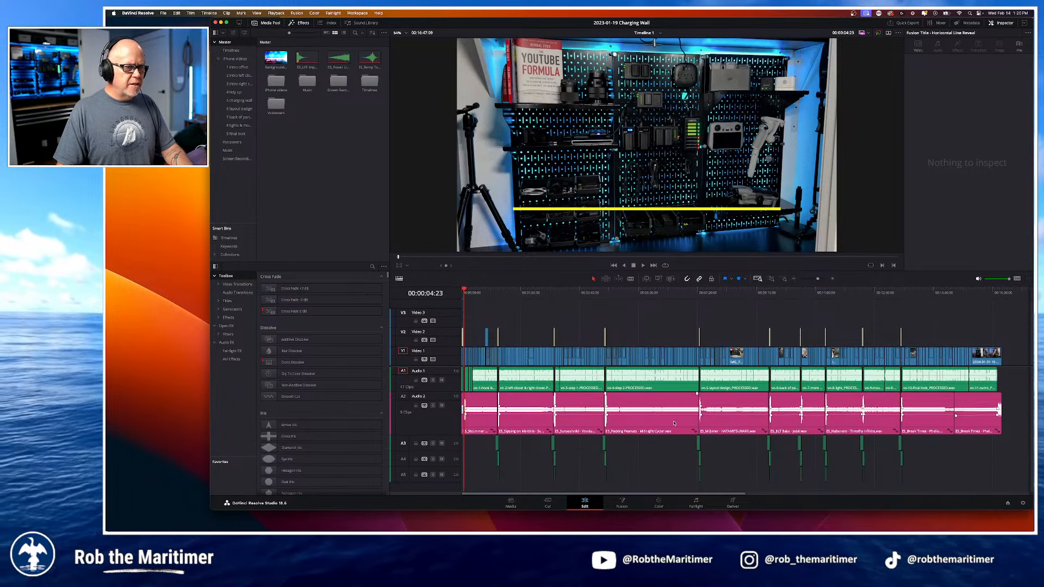
click(501, 292)
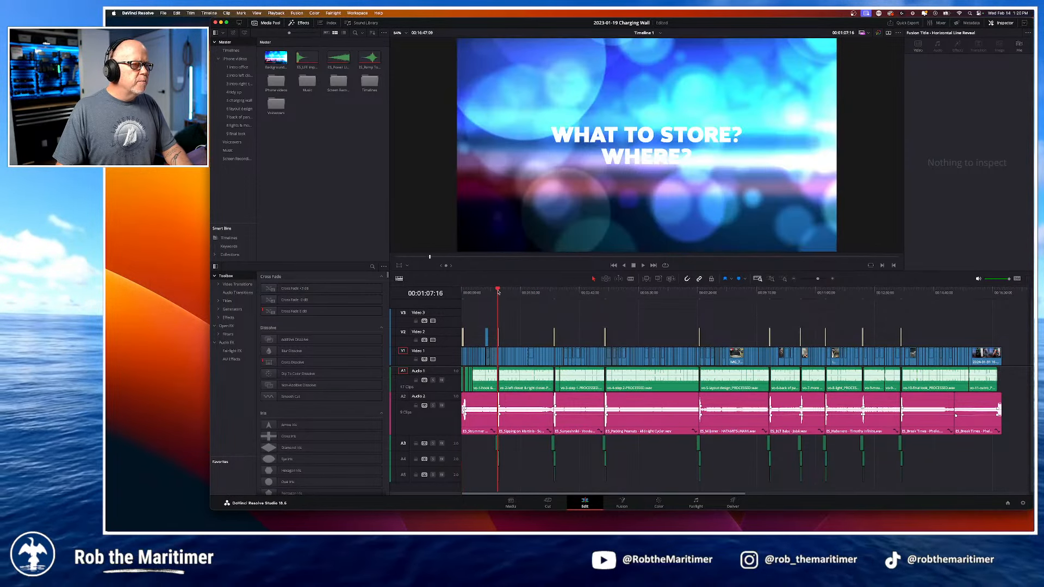
key(shift+z)
key(super+equal)
key(super+equal)
key(super+equal)
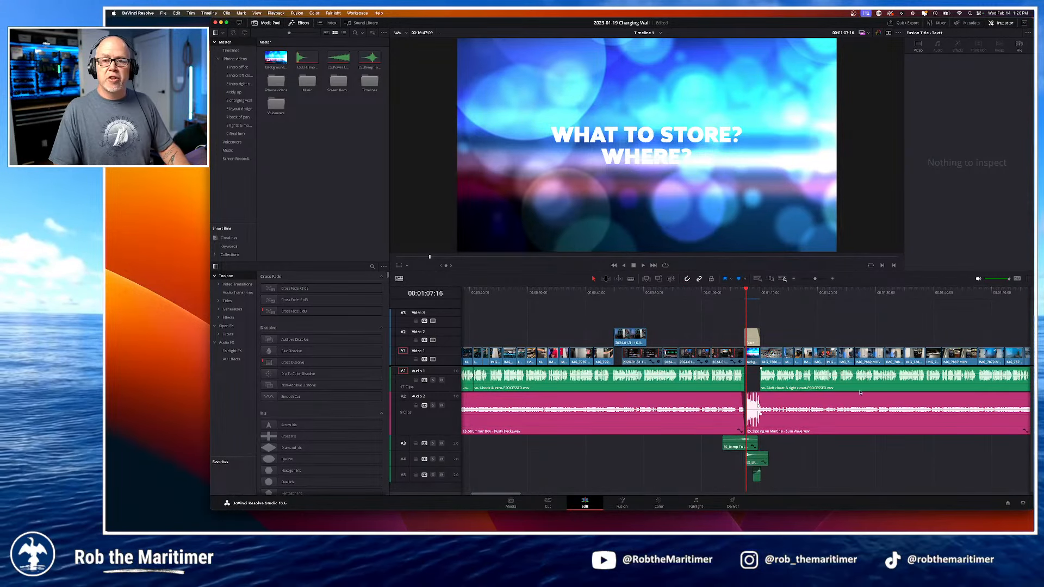
click(751, 339)
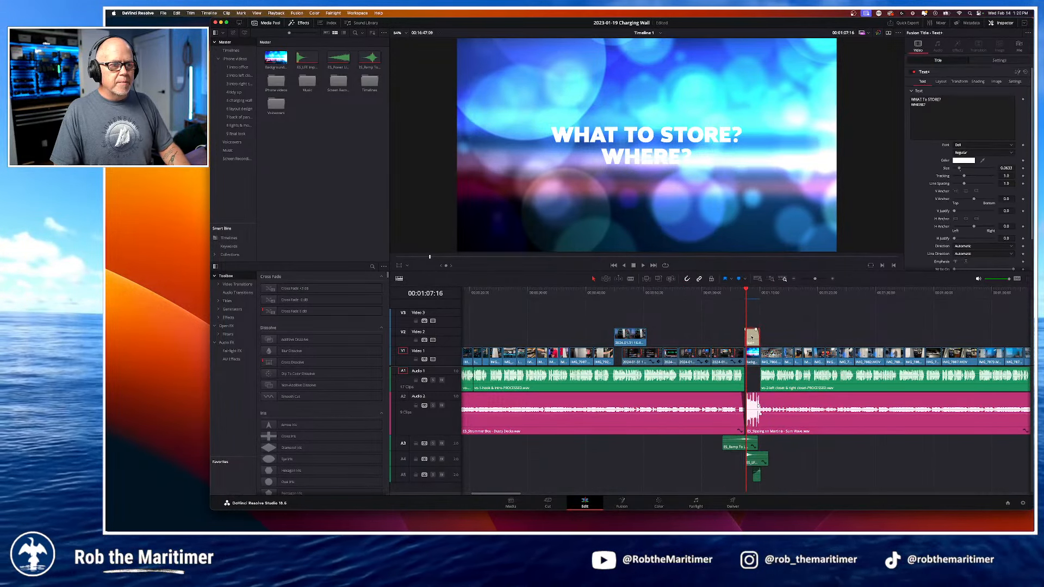
Step: Play the section title transition into the next clip and park the playhead on the title at about 1:08
click(726, 297)
key(space)
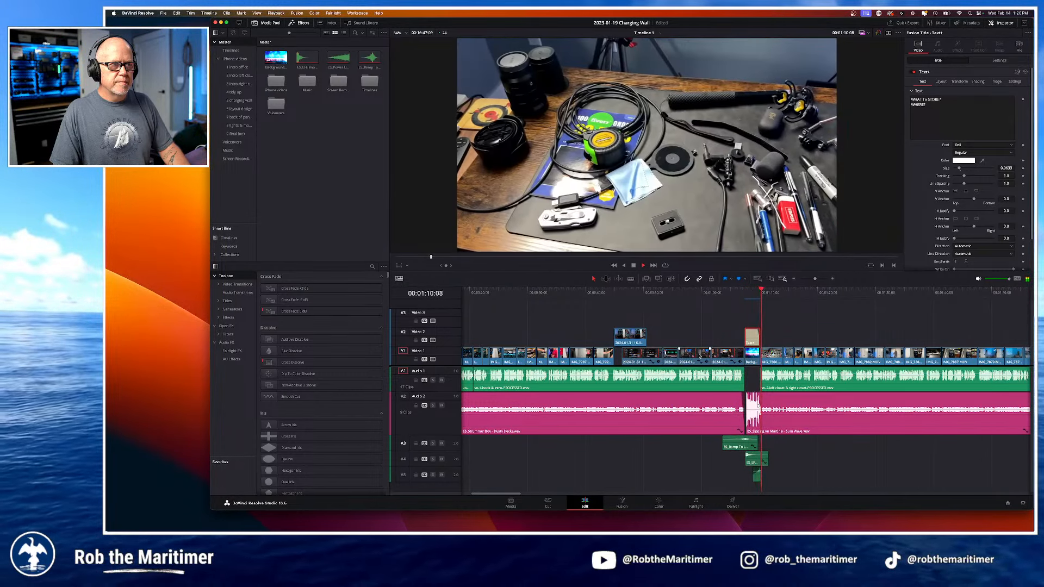
key(space)
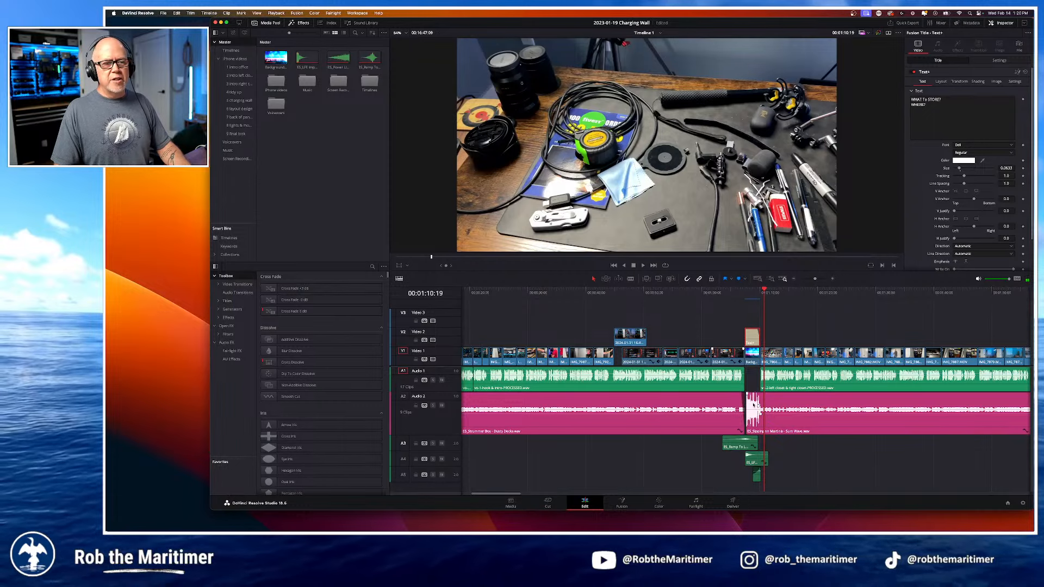
click(754, 293)
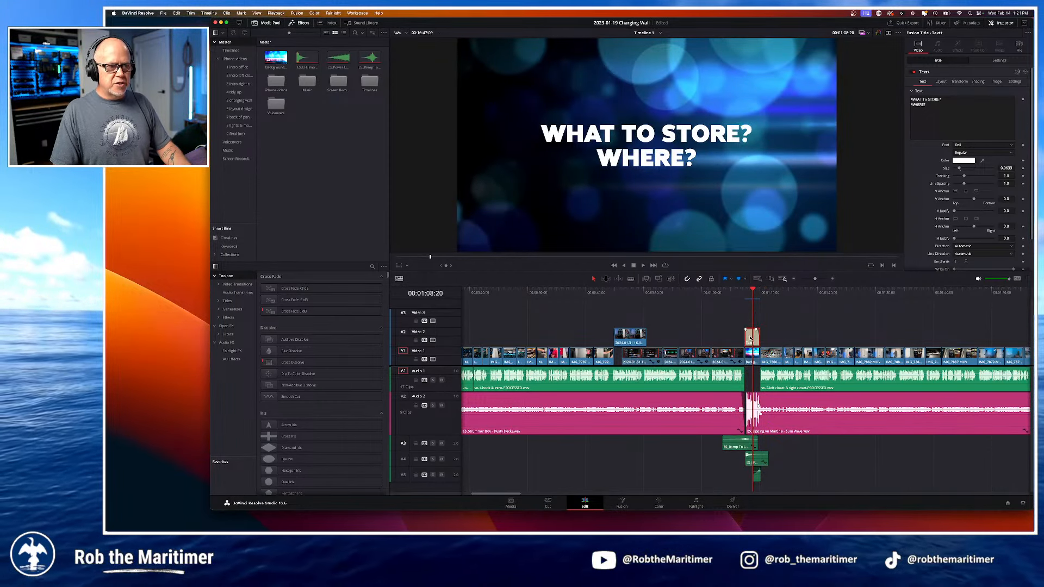
Step: Inspect the section title's background clip, sound effects and Text+ clip, plus the Video 1 clip just before it
click(752, 356)
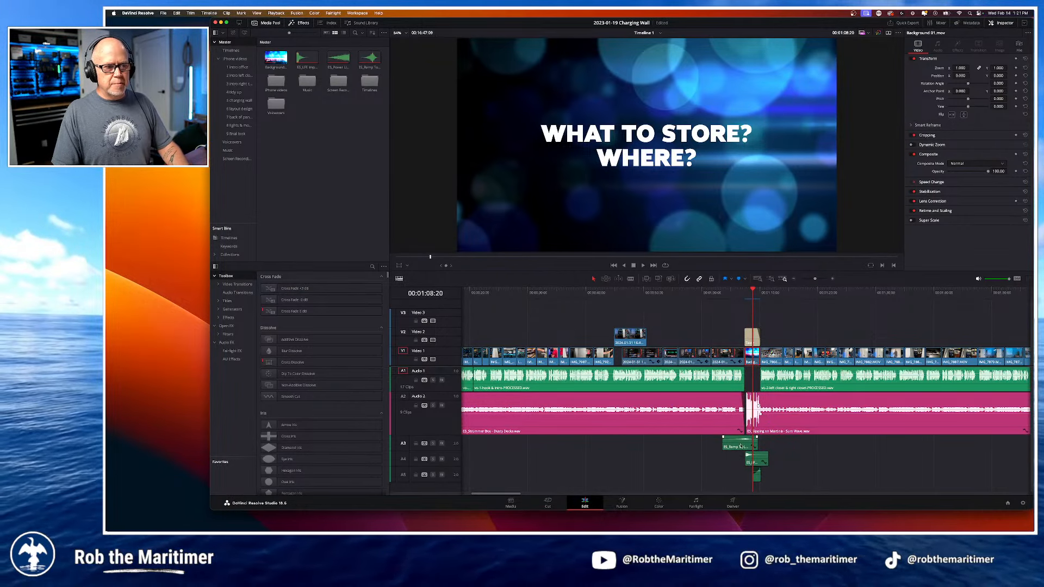
click(756, 461)
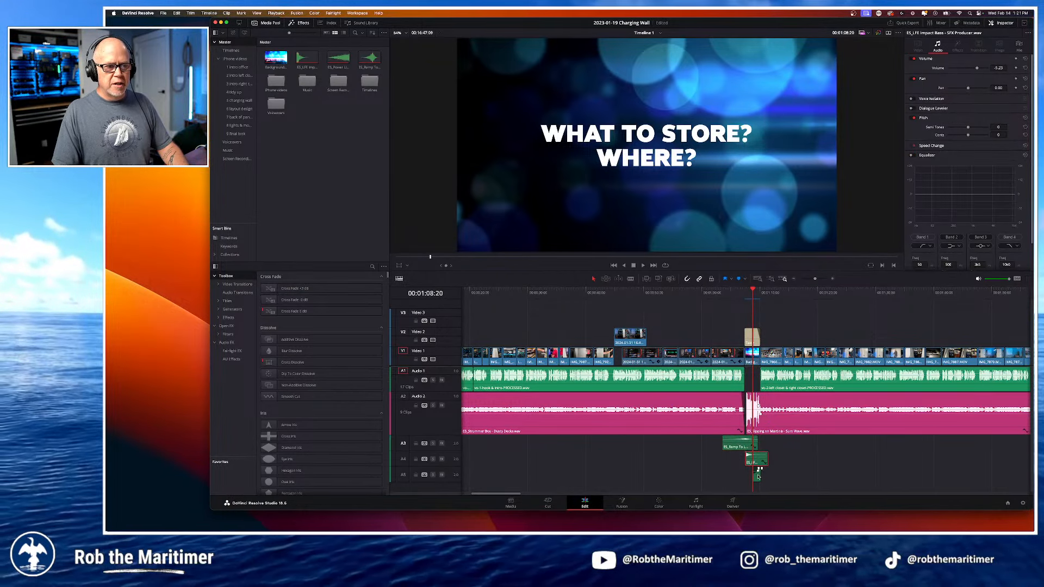
drag(759, 476, 757, 476)
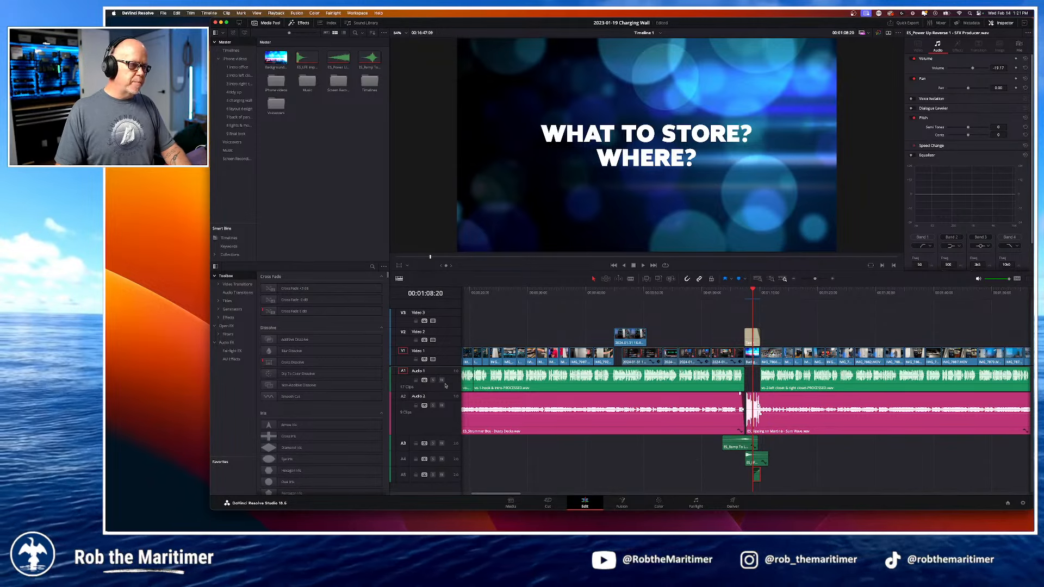
scroll(444, 360, up, 1)
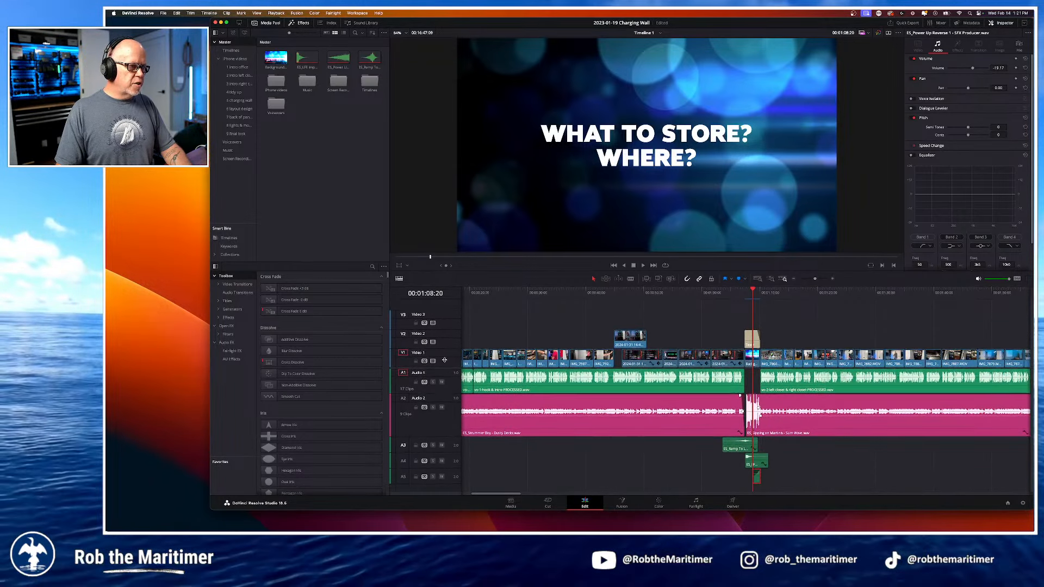
scroll(444, 360, down, 2)
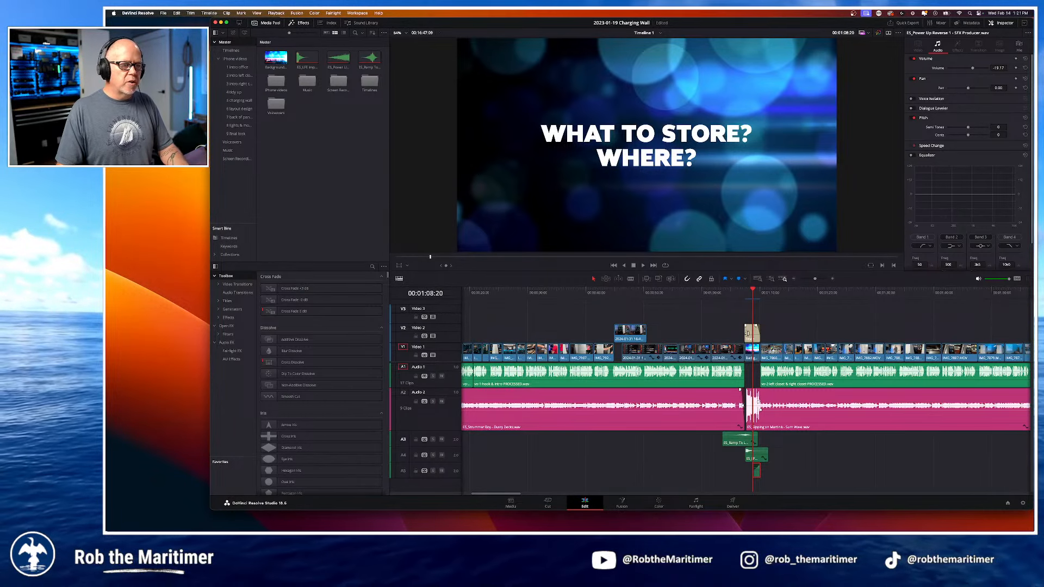
click(749, 334)
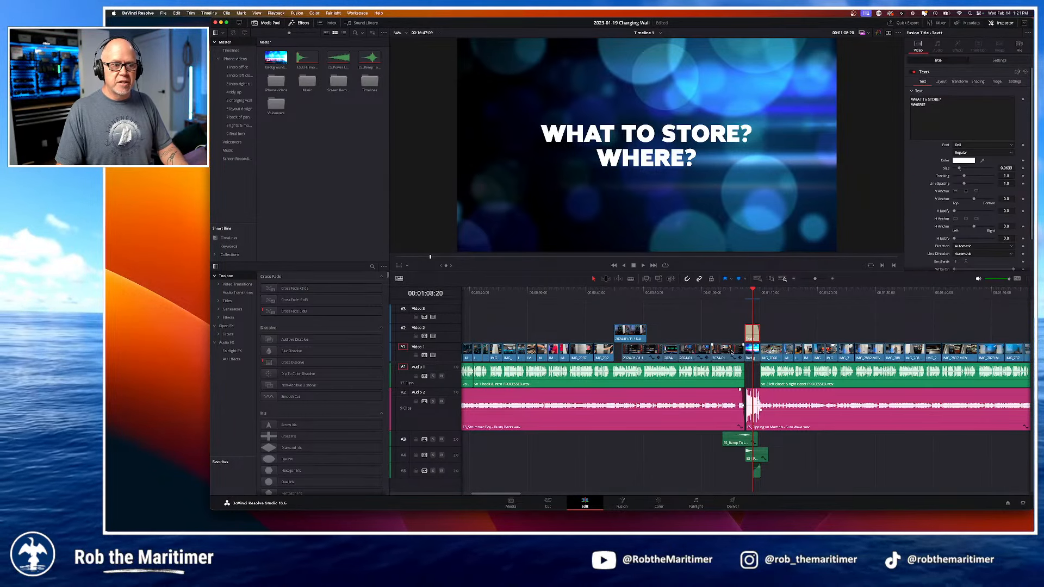
click(731, 352)
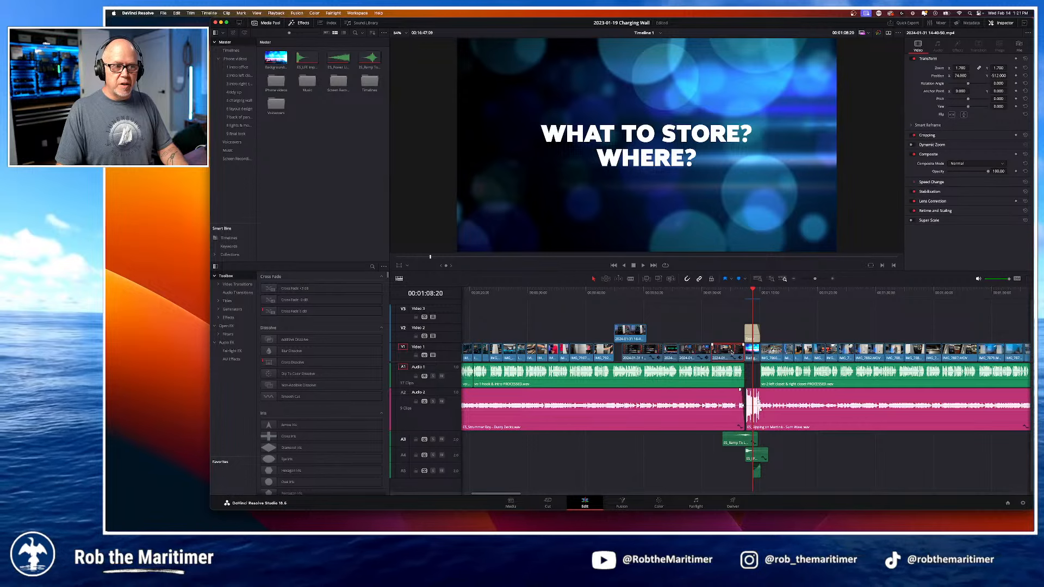
Step: View the opening title at the timeline's start, and return to an enlarged view of the section title at about 1:08
click(758, 280)
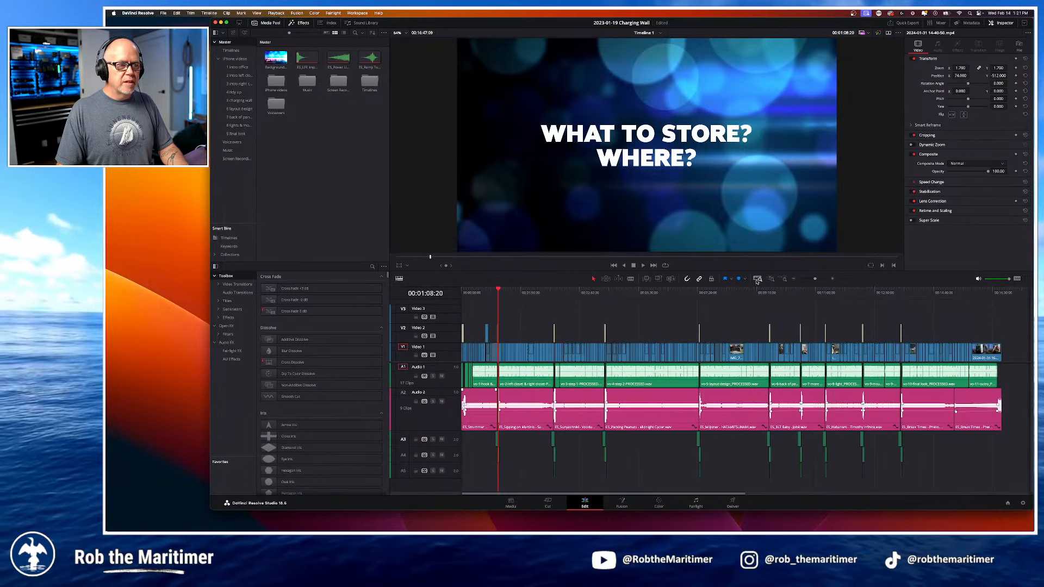
click(465, 291)
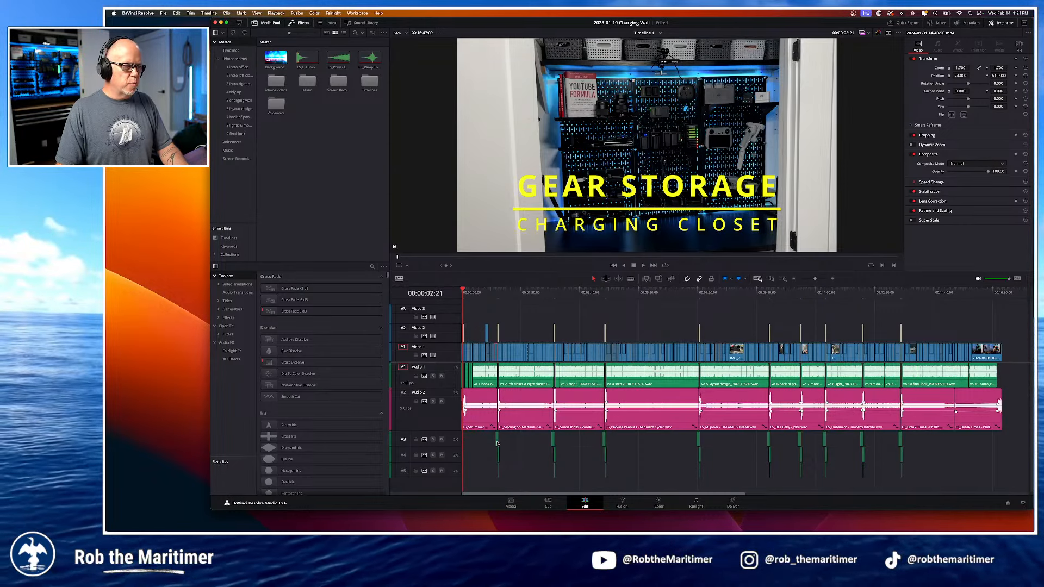
click(498, 295)
key(super+equal)
key(super+equal)
key(super+equal)
key(super+equal)
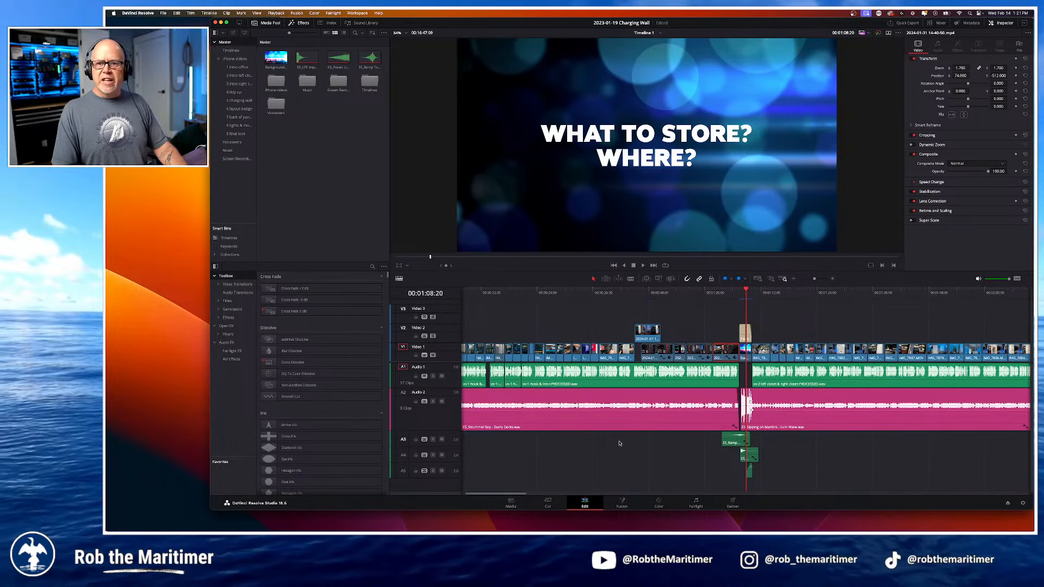
Step: Examine the section breaks along the full-length timeline and return the playhead to 00:00:00:00
key(super+minus)
key(super+minus)
key(super+minus)
key(super+minus)
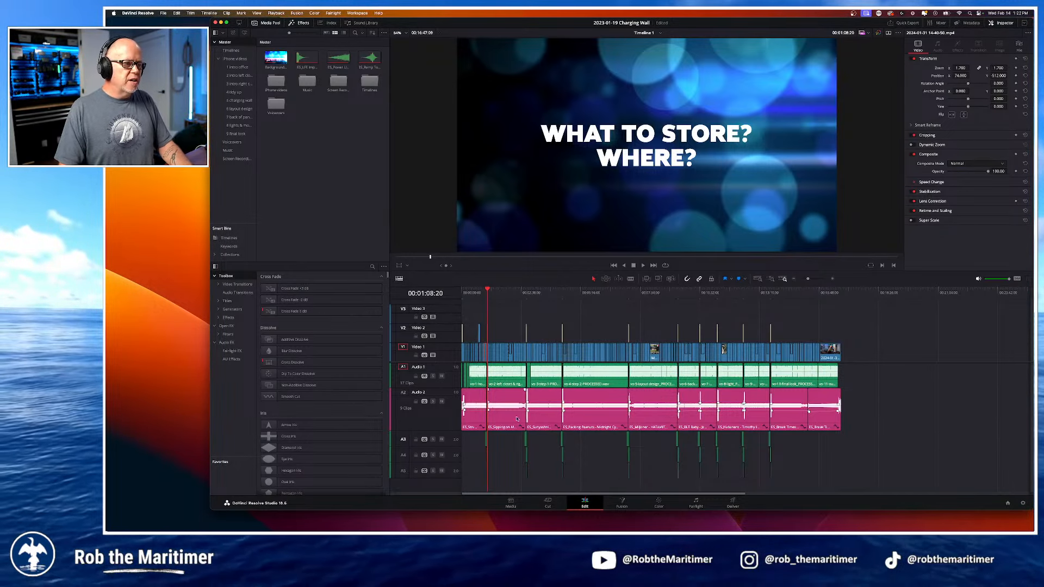
scroll(497, 332, up, 3)
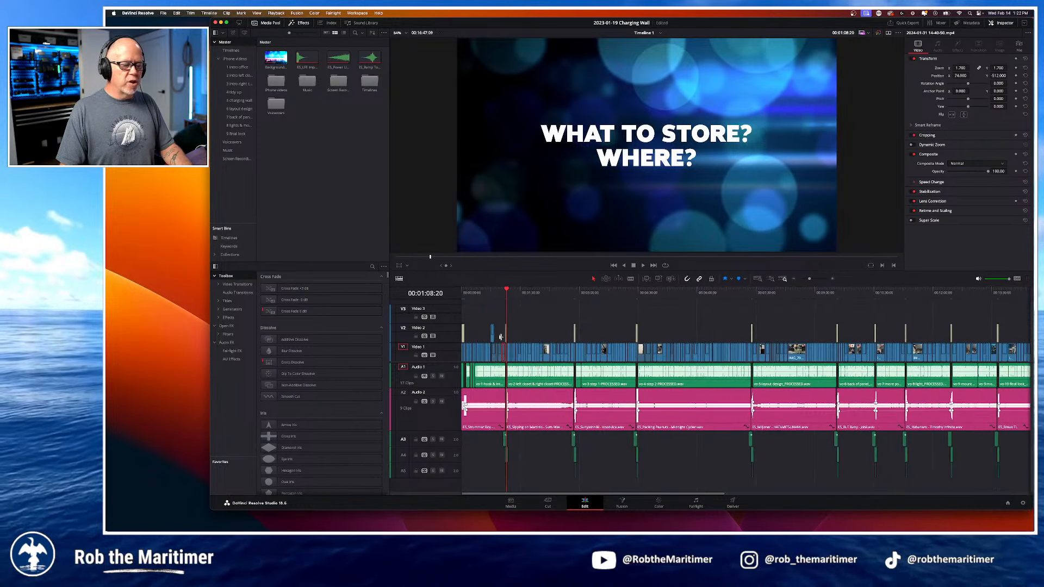
key(Home)
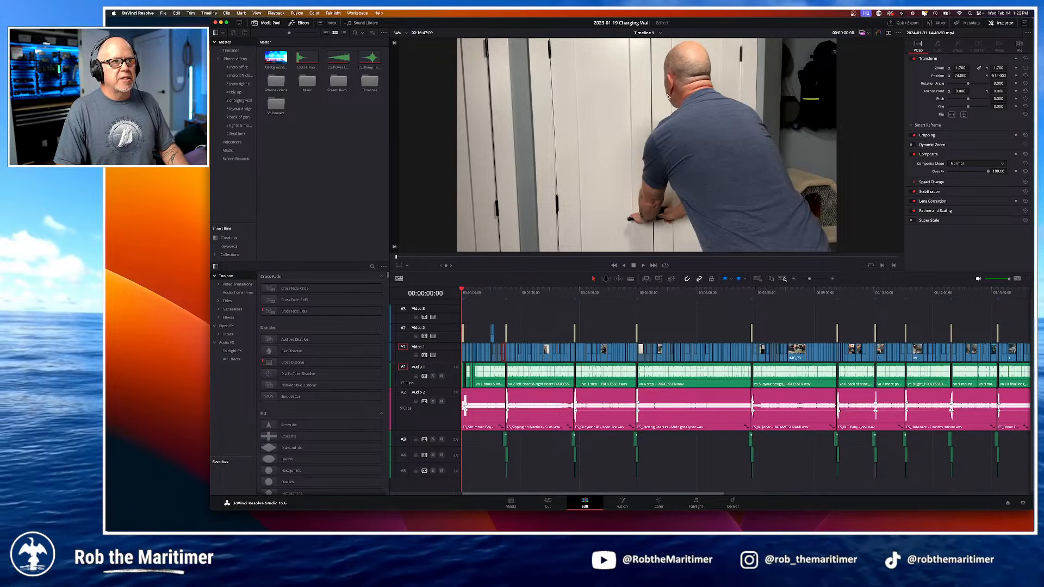
scroll(561, 114, down, 1)
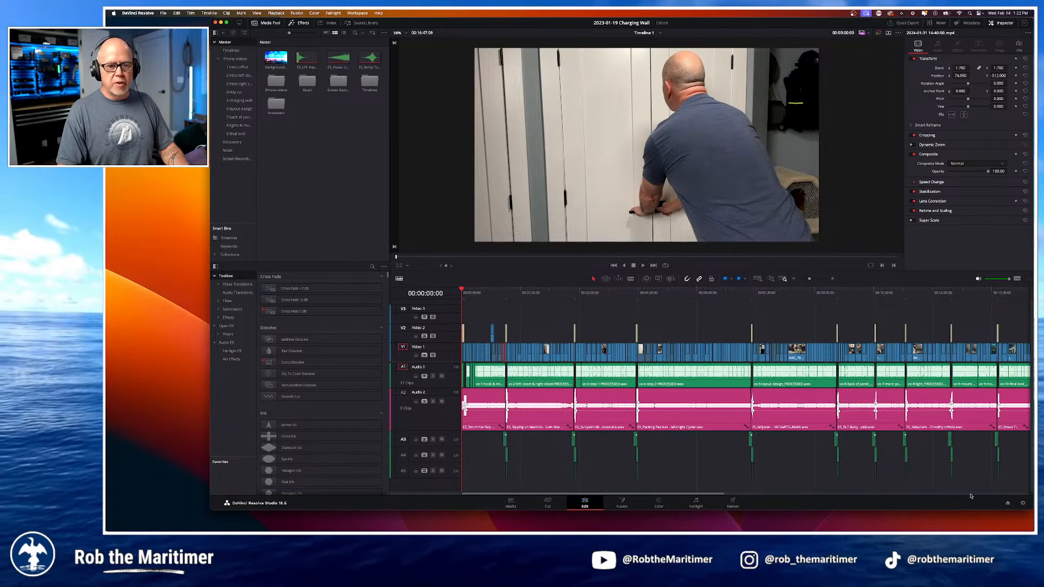
Step: Check the timeline format in the project settings and close them without changing anything
click(1023, 504)
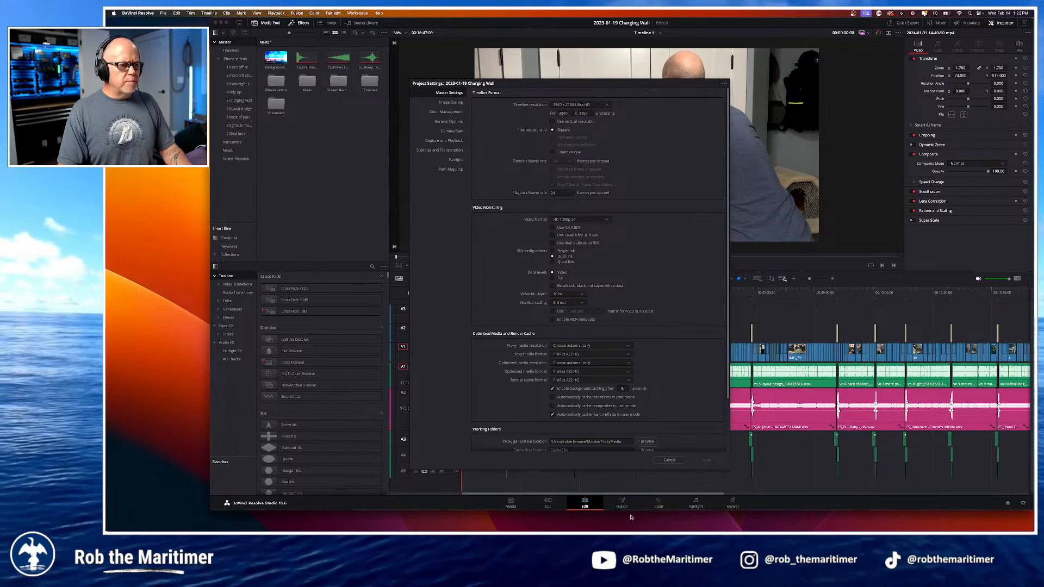
click(670, 461)
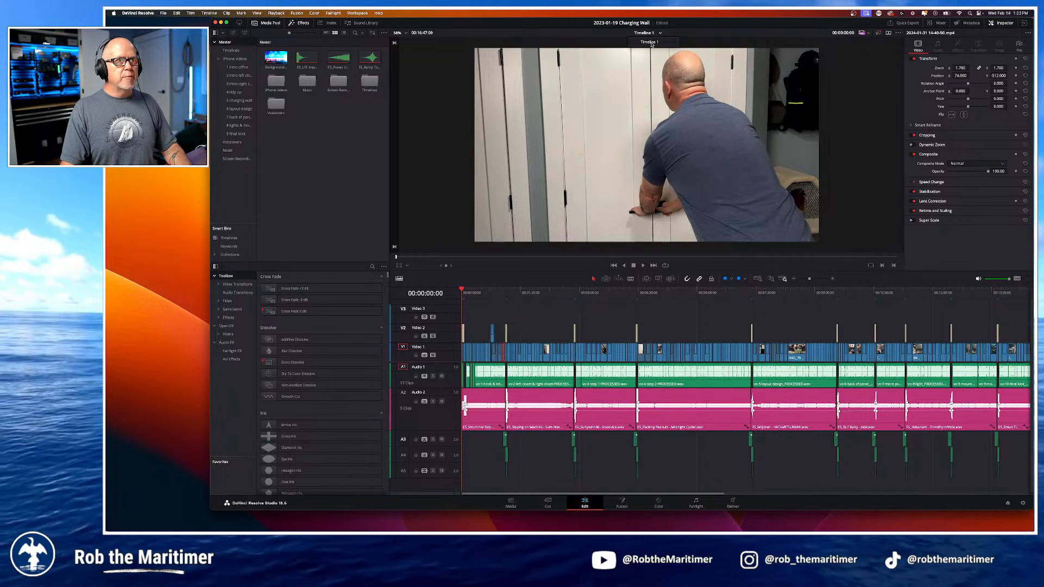
click(208, 13)
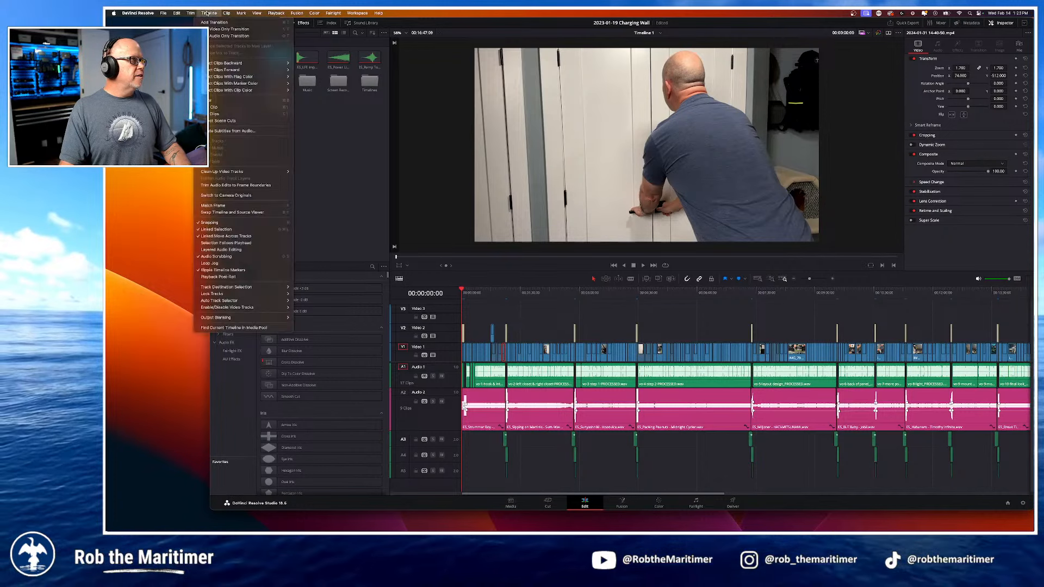
mouse_move(163, 13)
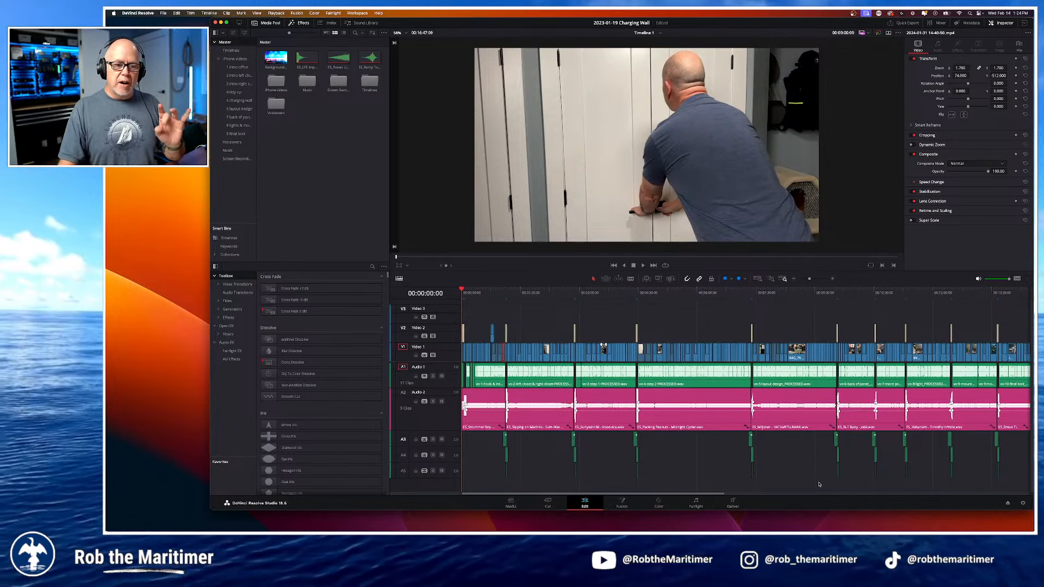
Step: Look over the local project list, and select every clip on the full-length timeline fitted to view
click(1007, 503)
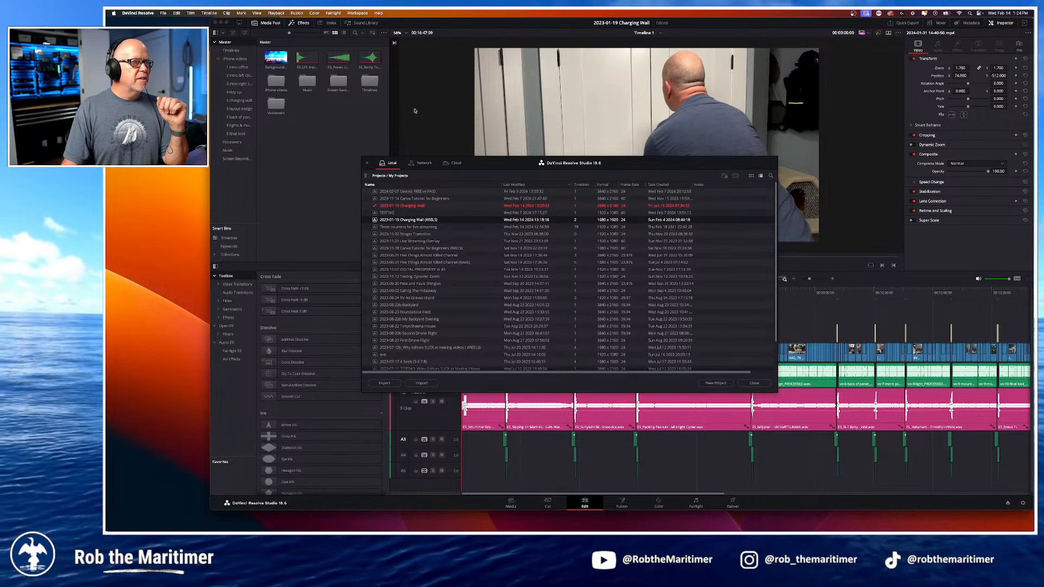
click(754, 383)
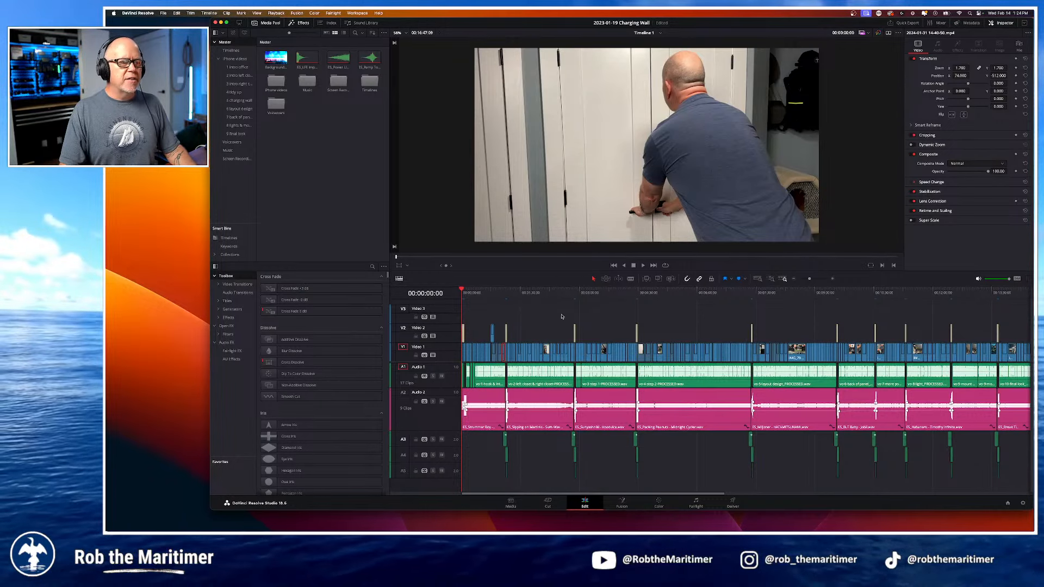
click(757, 280)
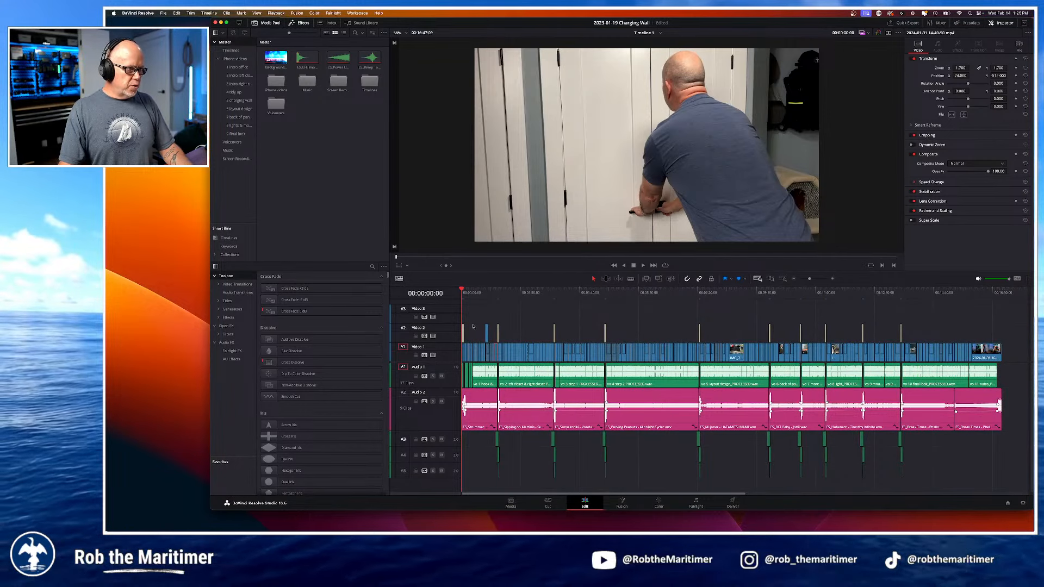
key(super+a)
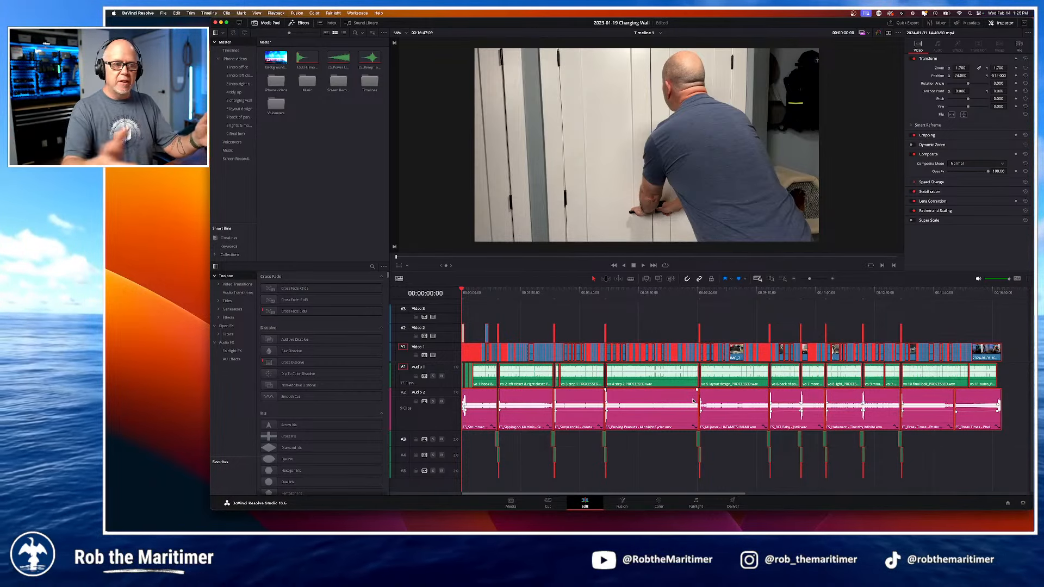
Step: Open the project "2023-01-19 Charging Wall (REELS)" and scrub its Original timeline back to about 0:14
click(1008, 504)
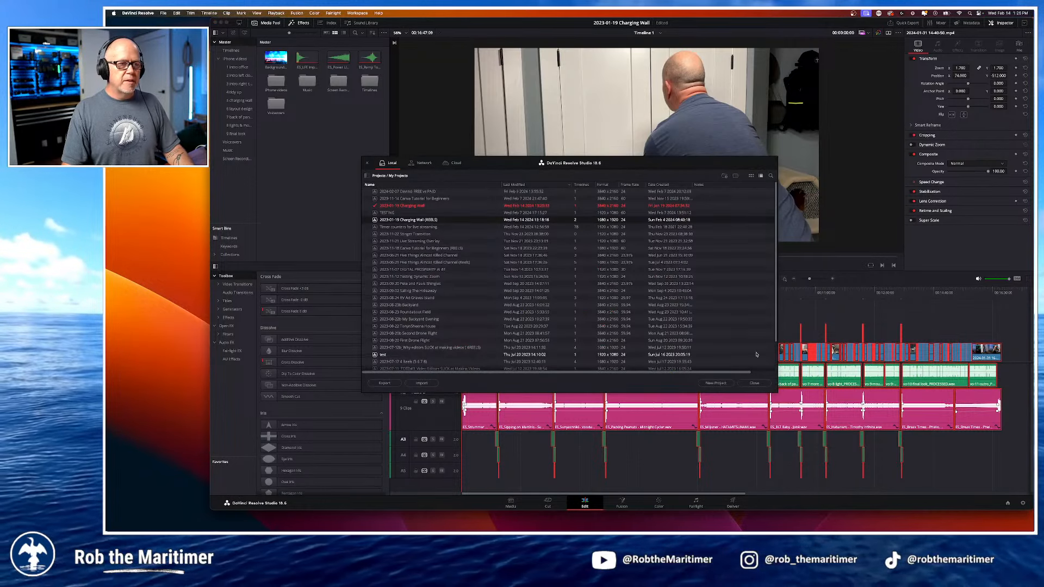
double_click(411, 221)
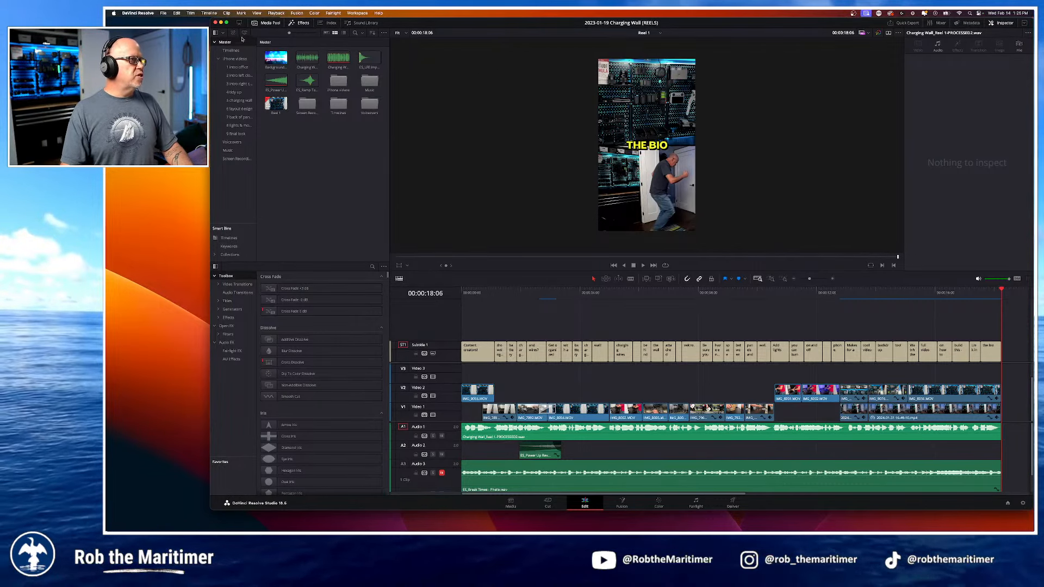
click(644, 34)
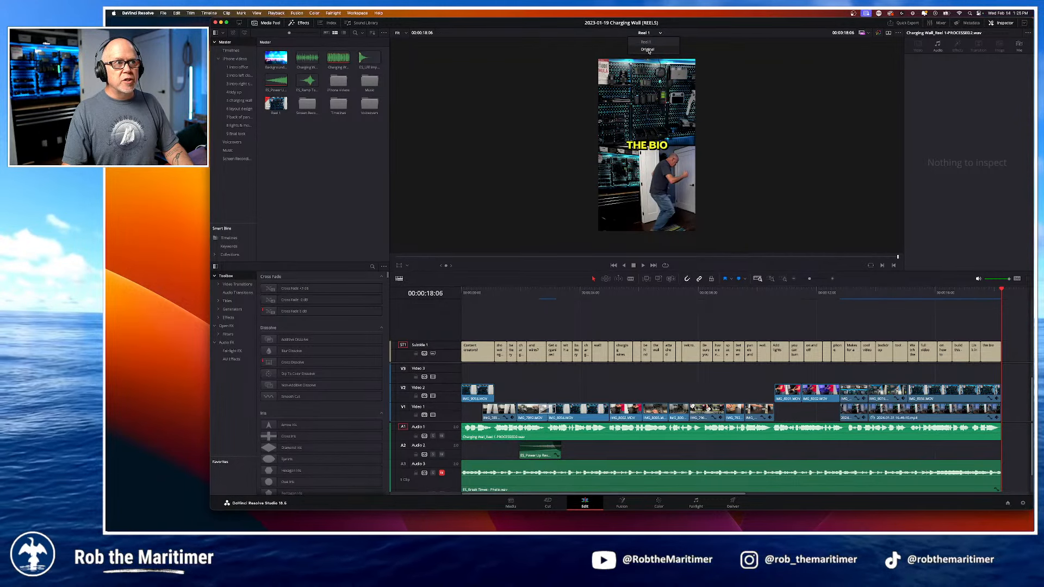
click(648, 49)
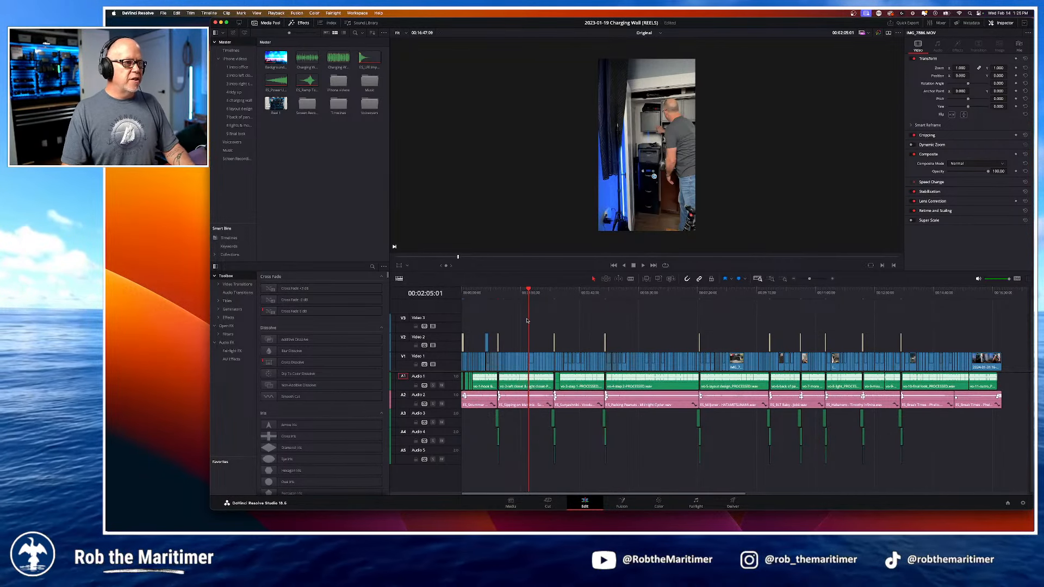
drag(526, 296, 469, 301)
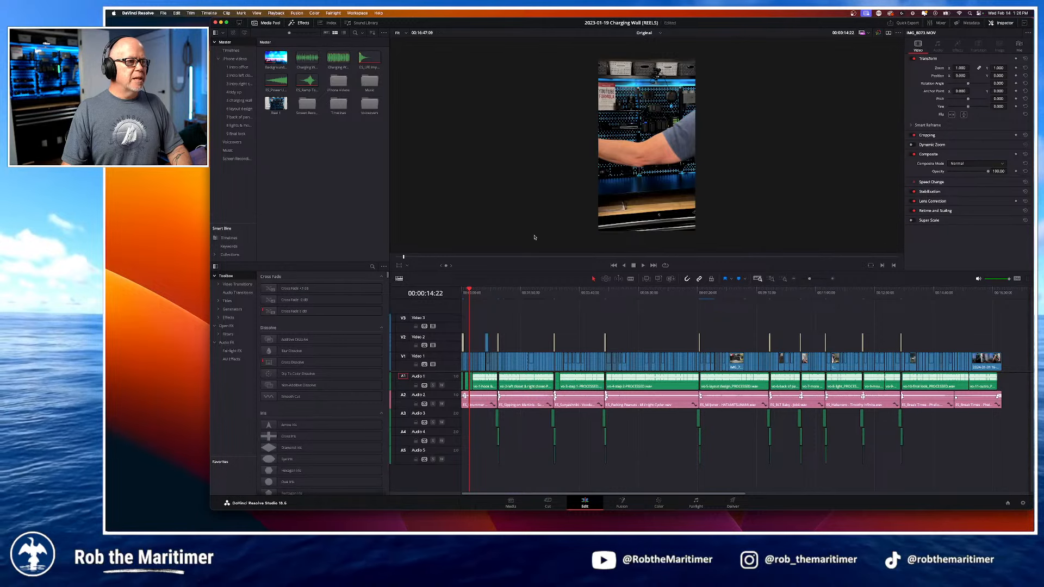
Step: Switch to the Reel 1 timeline and park the playhead at its start on the "CONTENT CREATORS!" subtitle
click(646, 33)
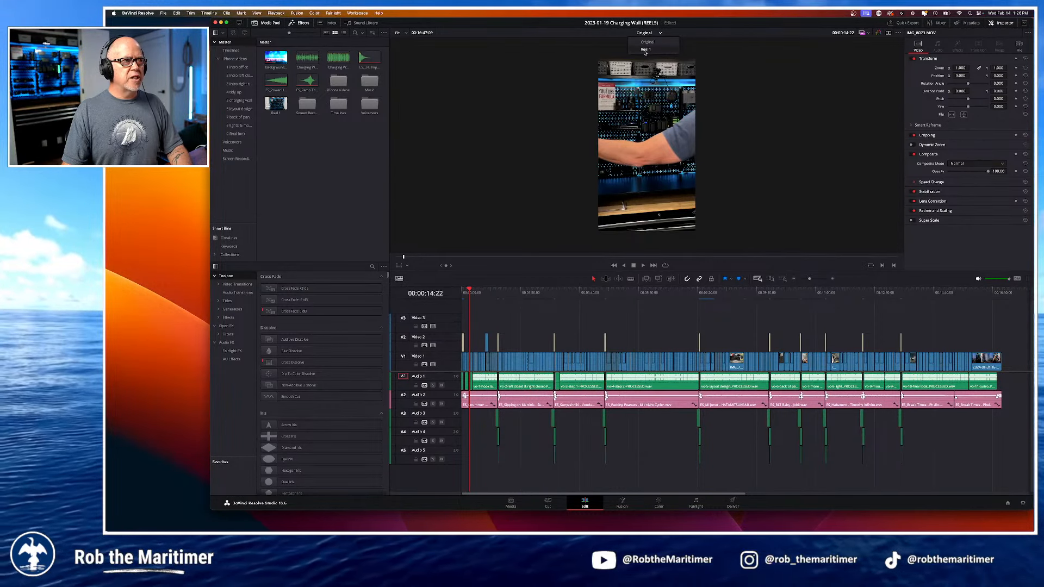
click(647, 50)
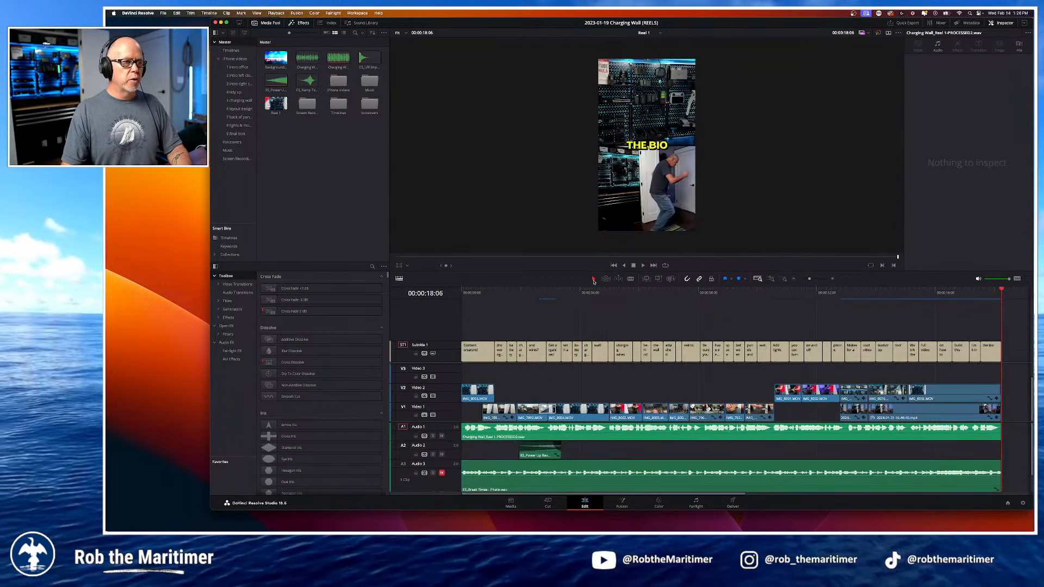
click(580, 295)
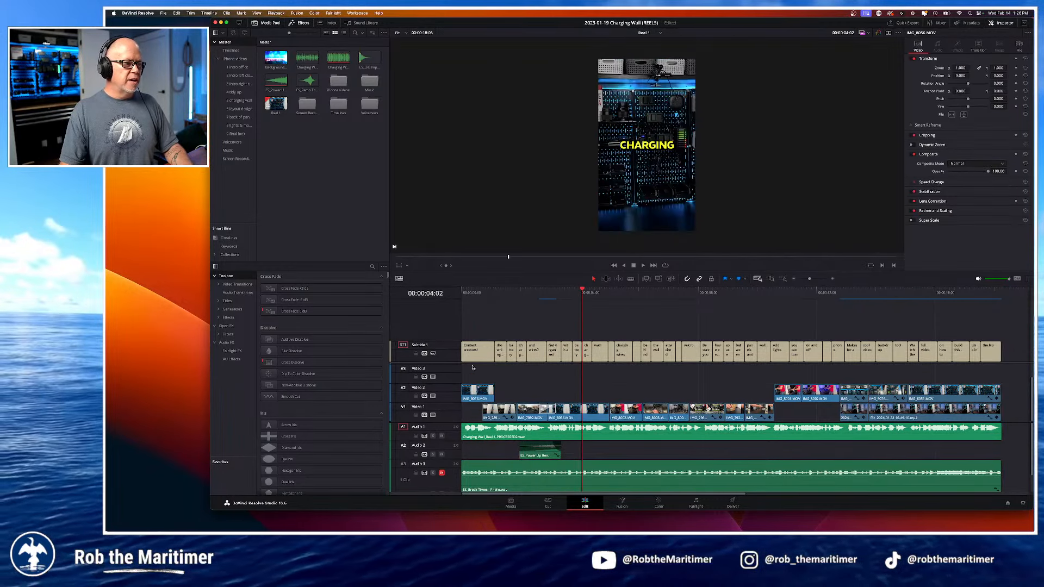
click(474, 305)
scroll(488, 343, down, 5)
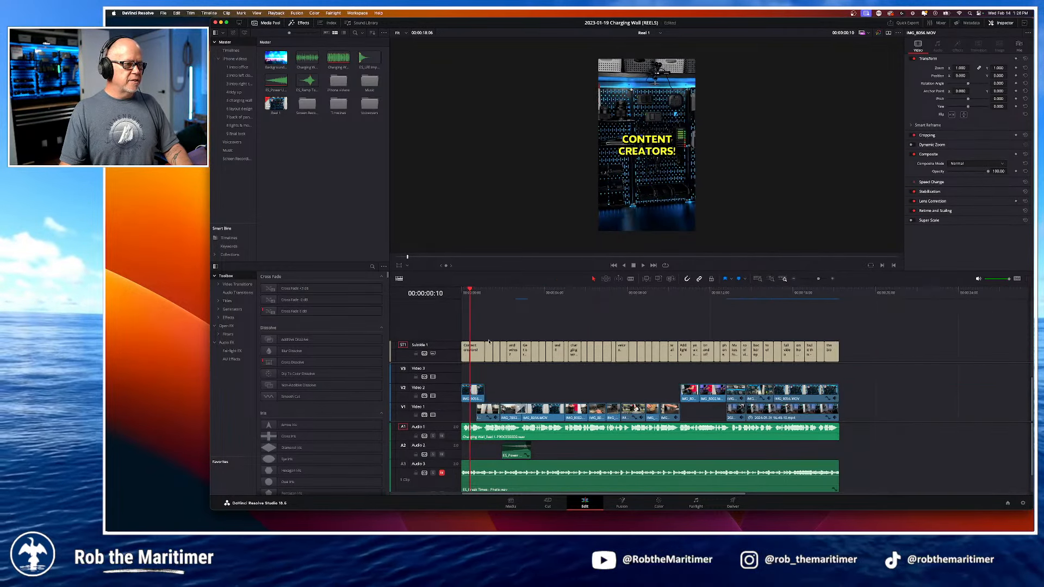
scroll(488, 342, up, 5)
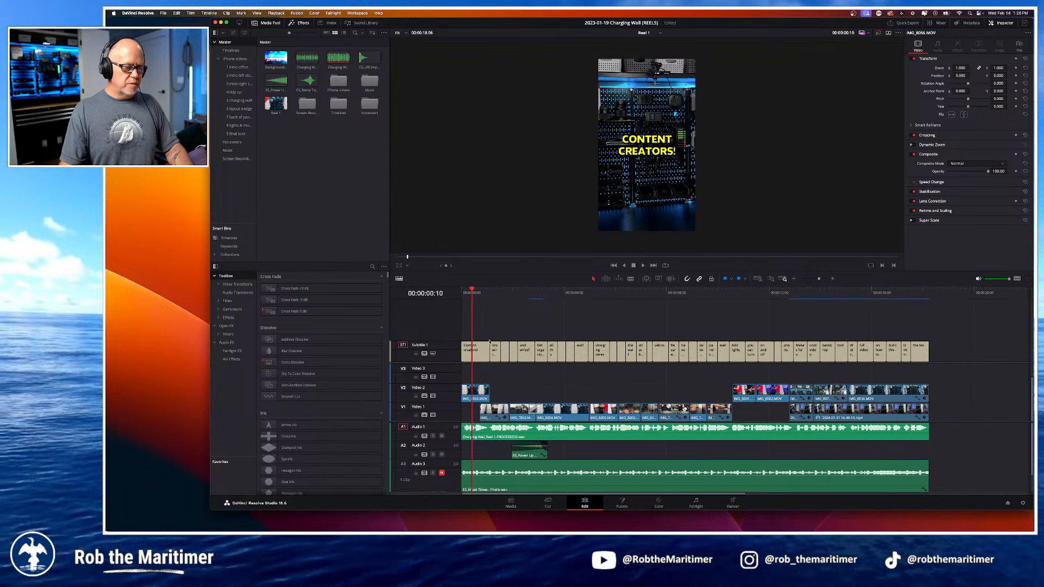
click(463, 308)
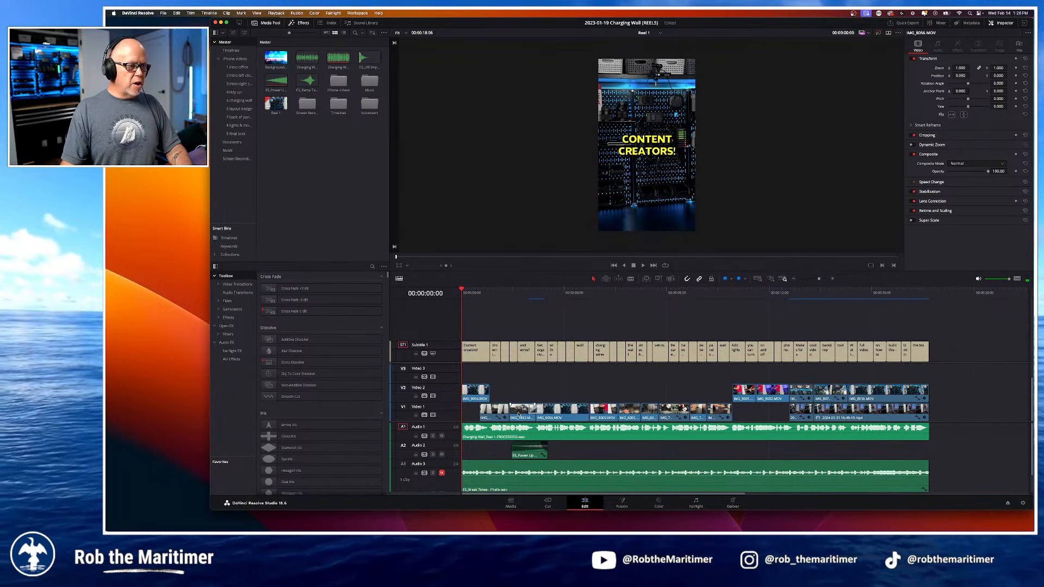
Step: Select the first three Video 1 clips of the reel one after another to inspect their transform settings
click(497, 416)
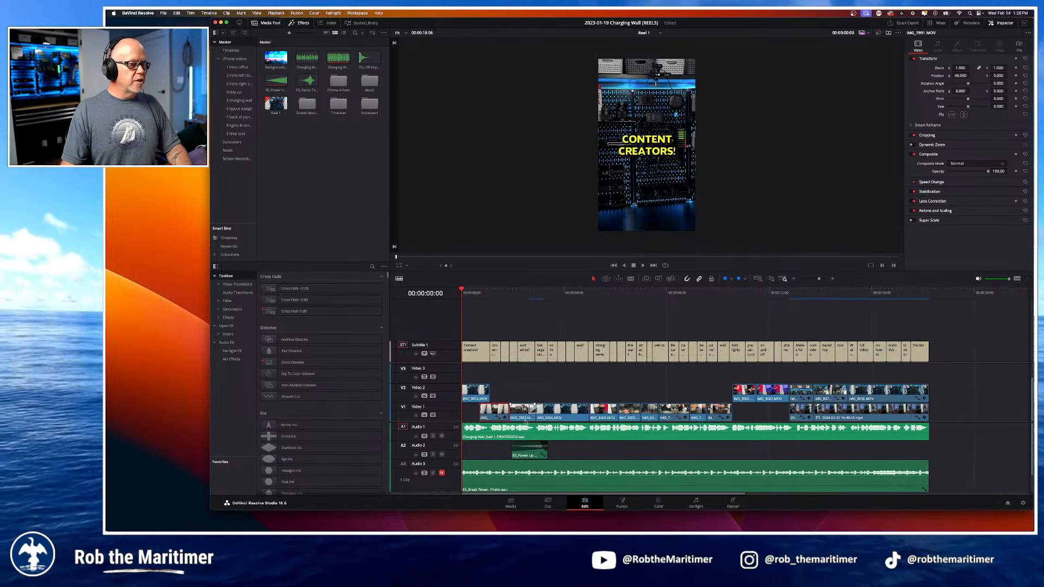
click(523, 416)
click(563, 414)
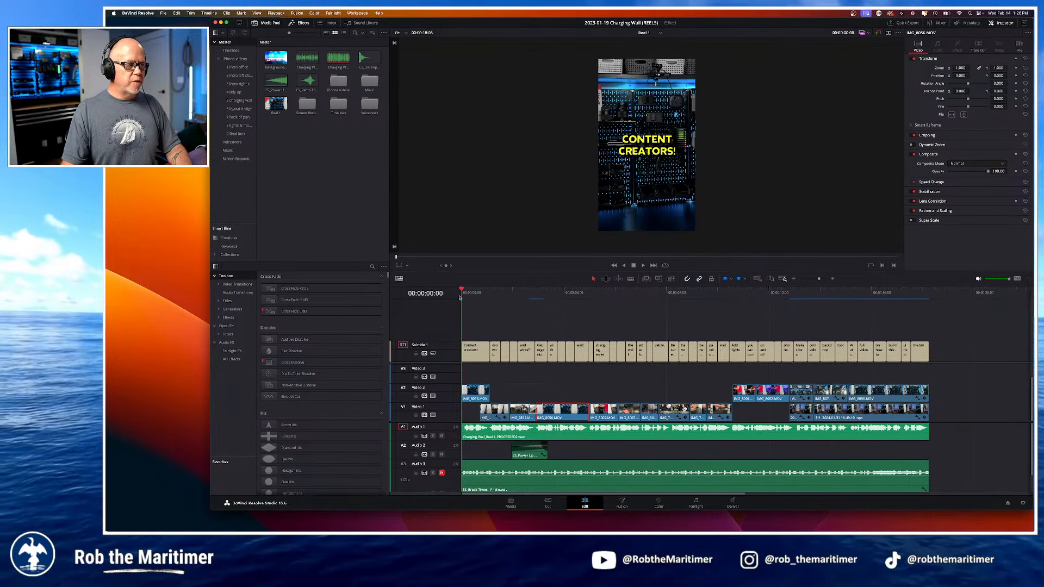
Step: Select the Audio 3 music clip, unmute its track, and play the reel's opening from the start
drag(462, 291, 457, 313)
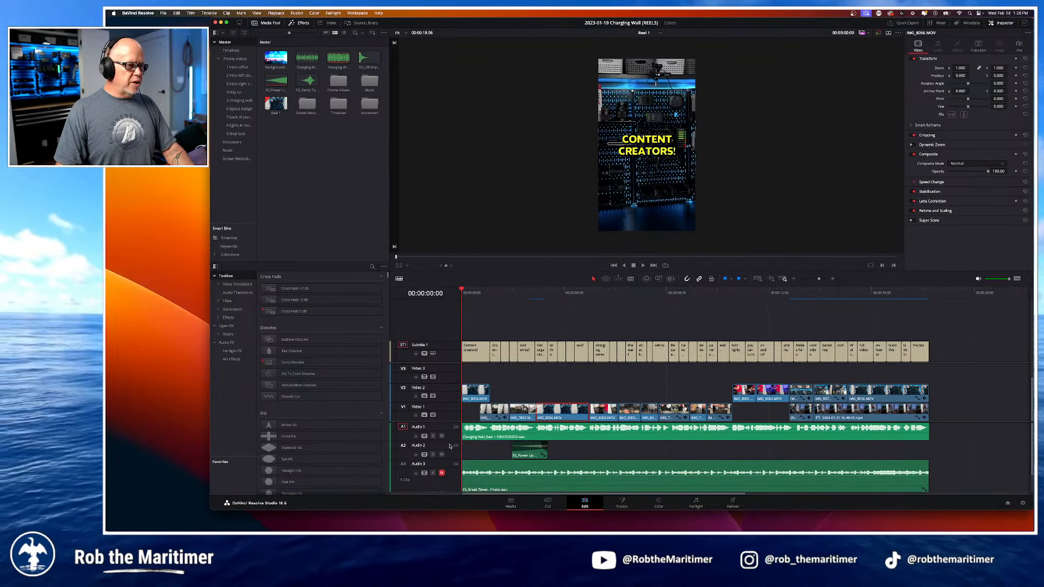
scroll(448, 418, down, 3)
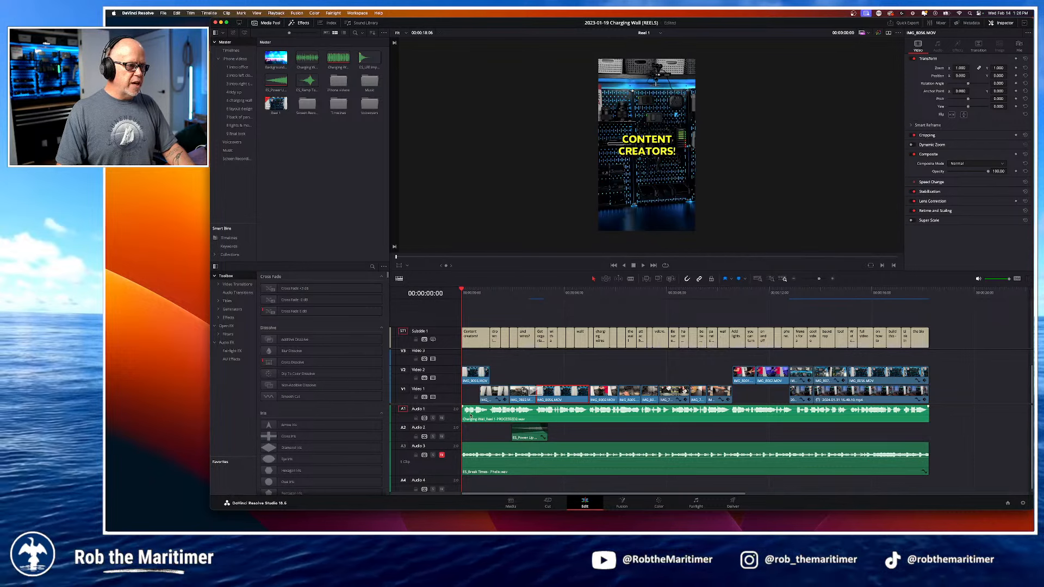
scroll(447, 403, down, 2)
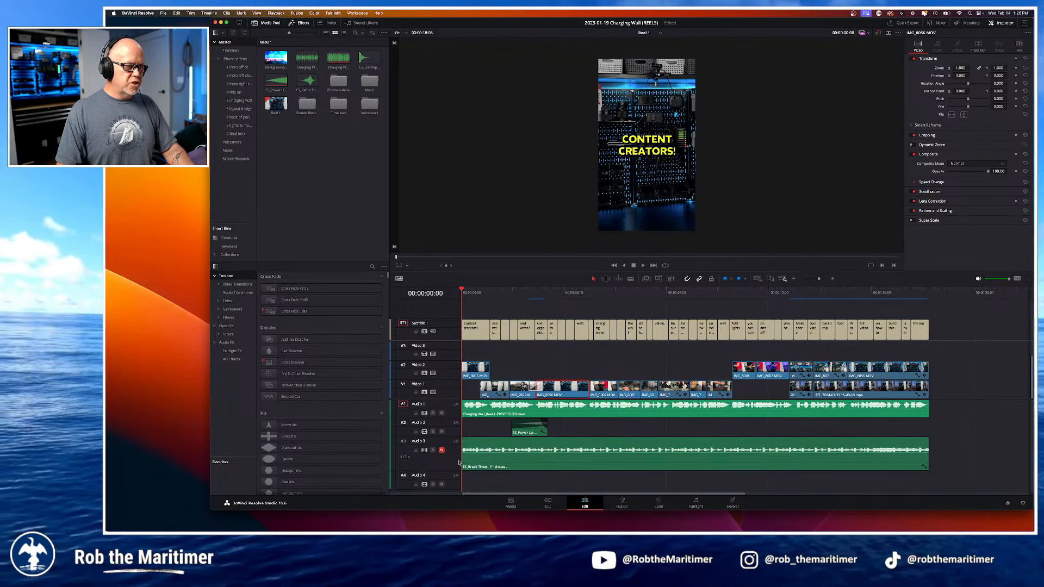
click(485, 463)
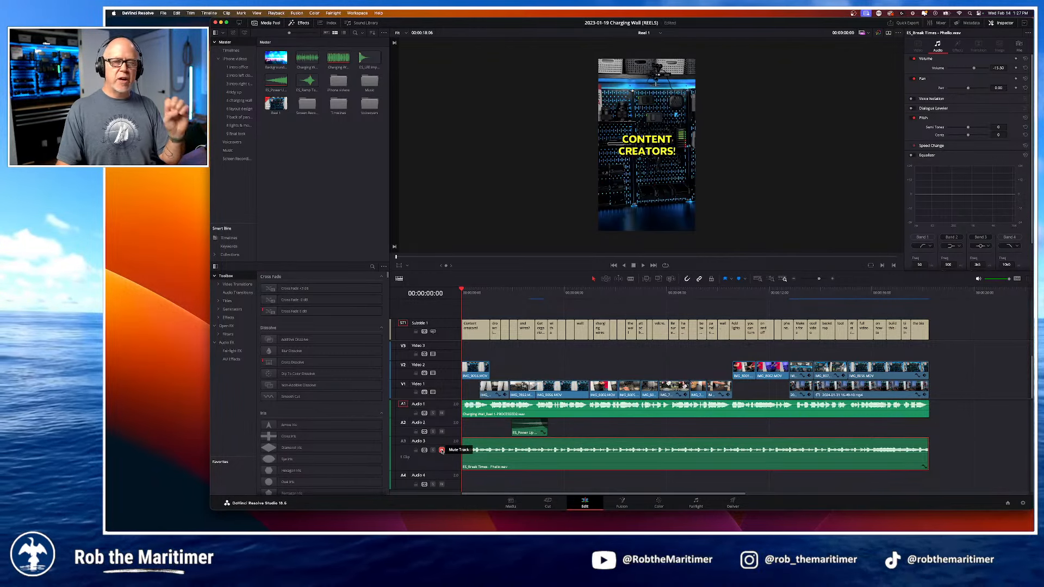
click(442, 450)
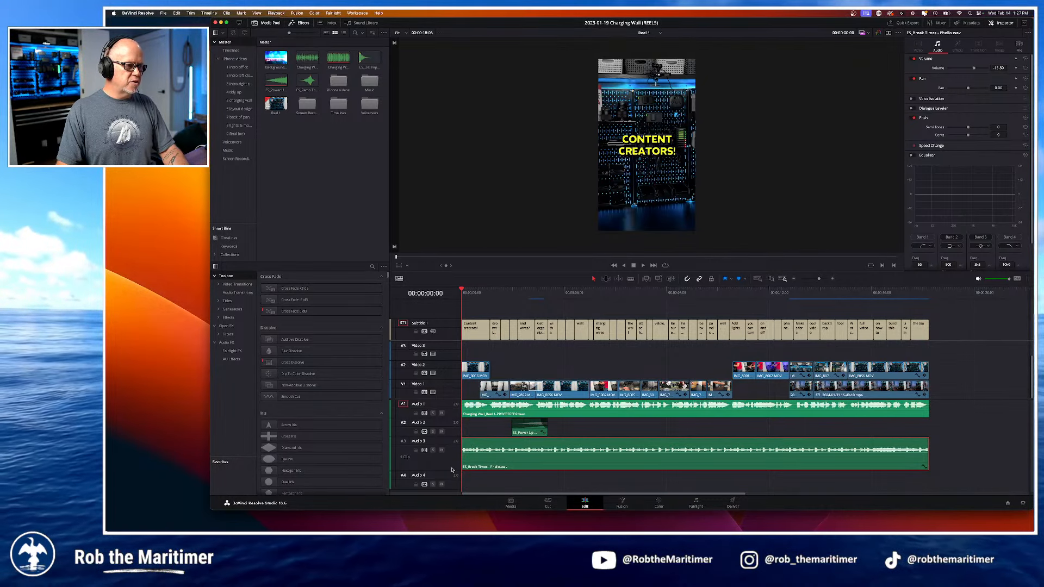
key(space)
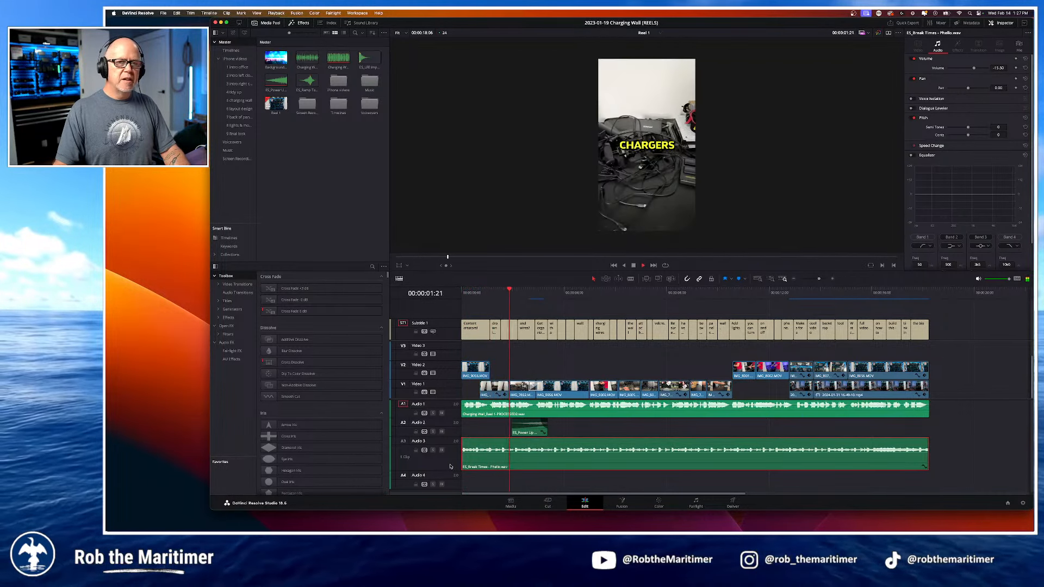
key(space)
Step: Mute Audio 1 and Audio 2, and play the reel's opening from the start with only the music track
click(442, 431)
click(441, 413)
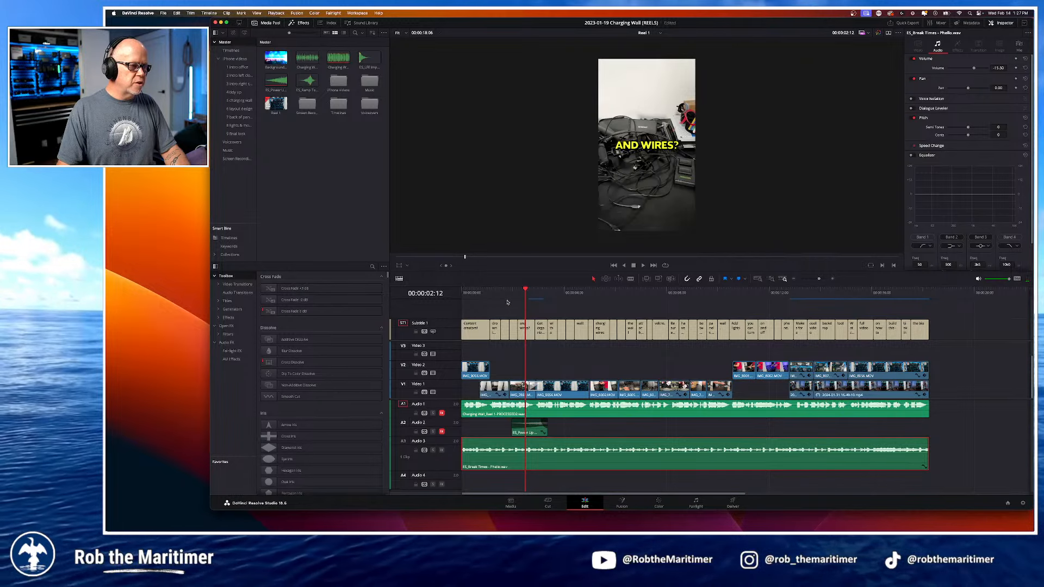
key(Home)
key(space)
key(space)
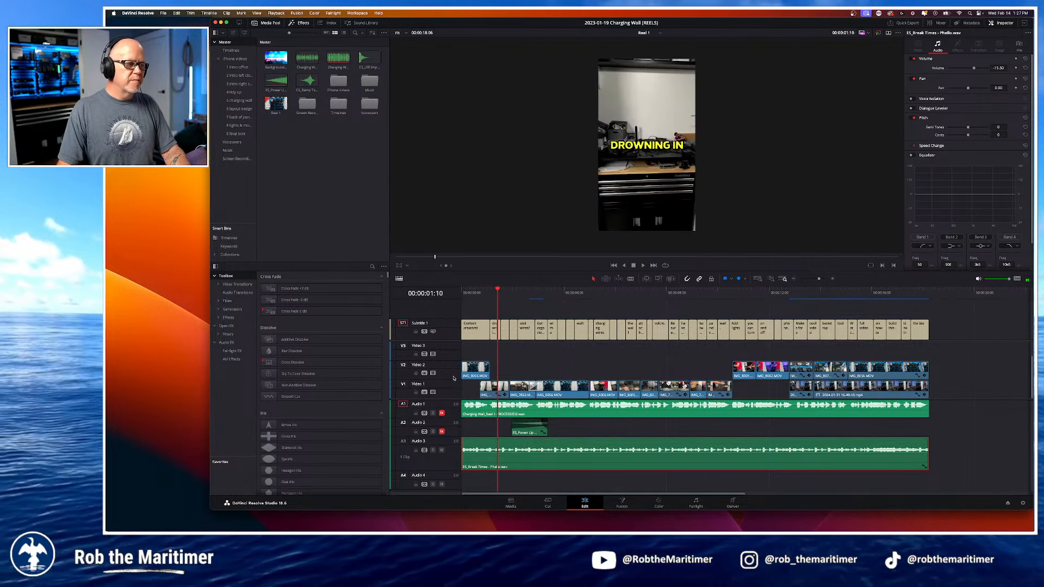
Step: Unmute Audio 1 and Audio 2, mute Audio 3 again, and play the reel's opening up to 00:00:03:15
click(442, 432)
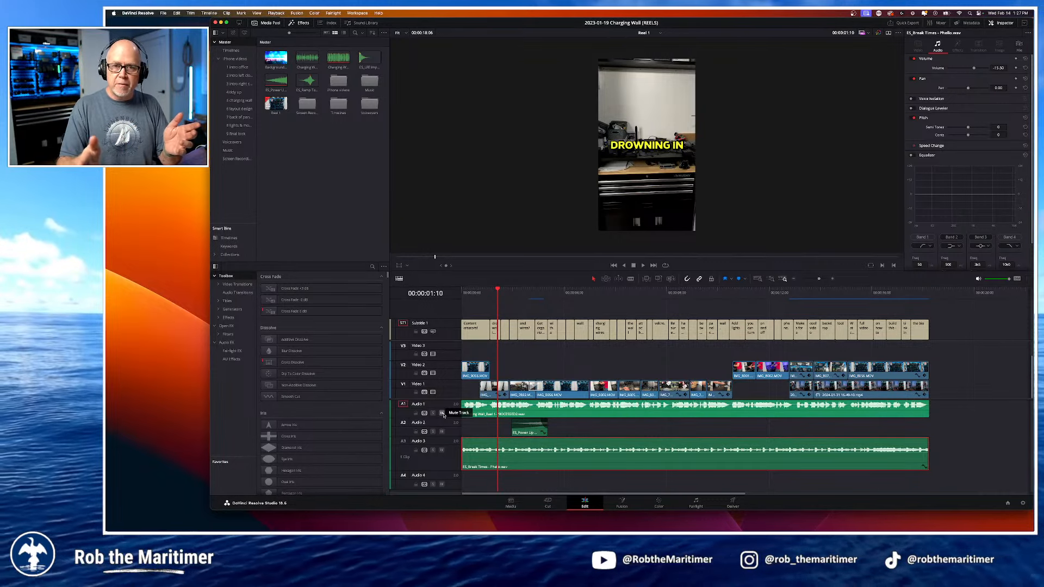
click(441, 450)
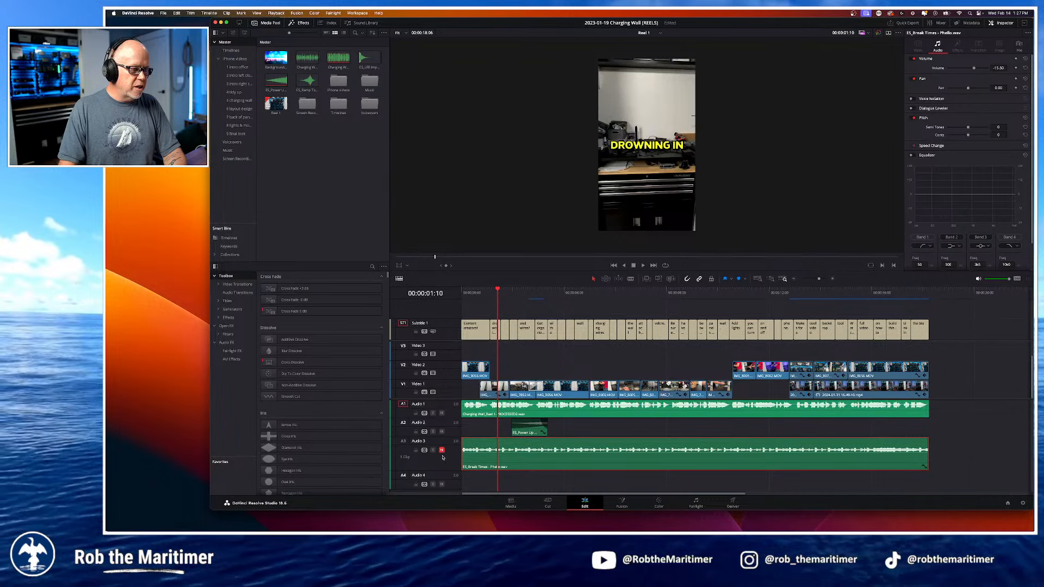
key(Home)
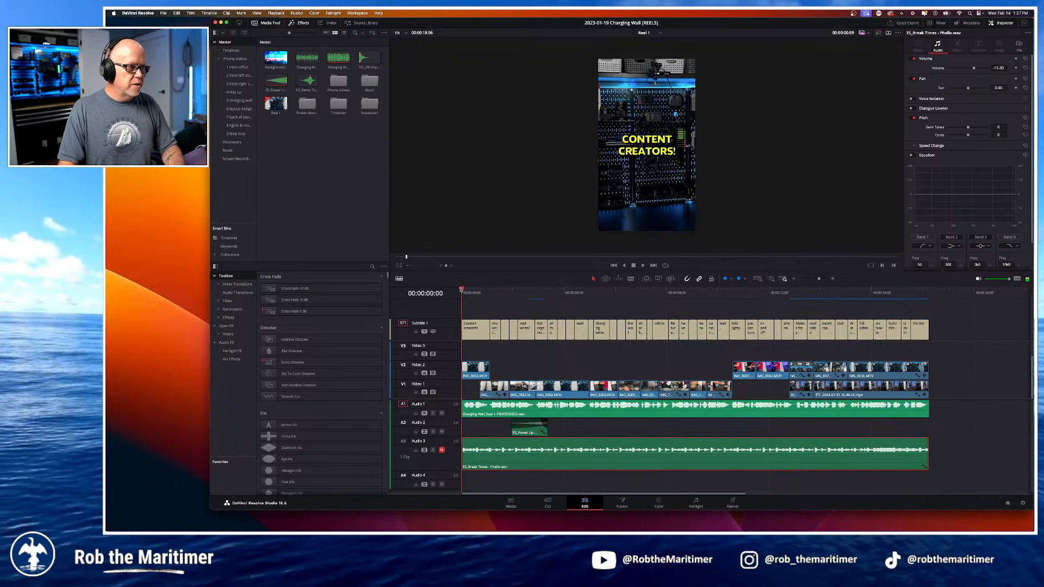
key(space)
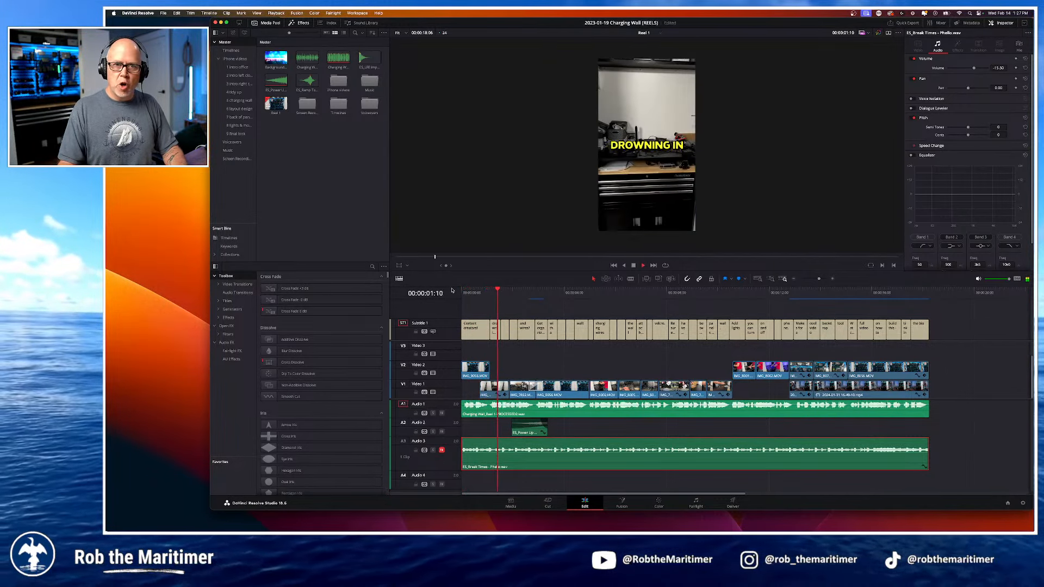
key(space)
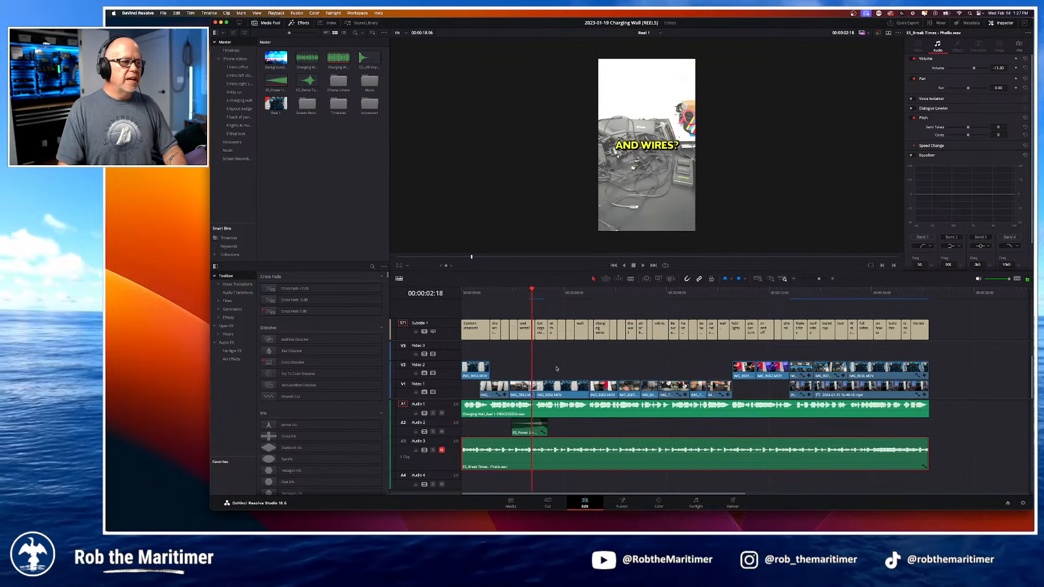
key(space)
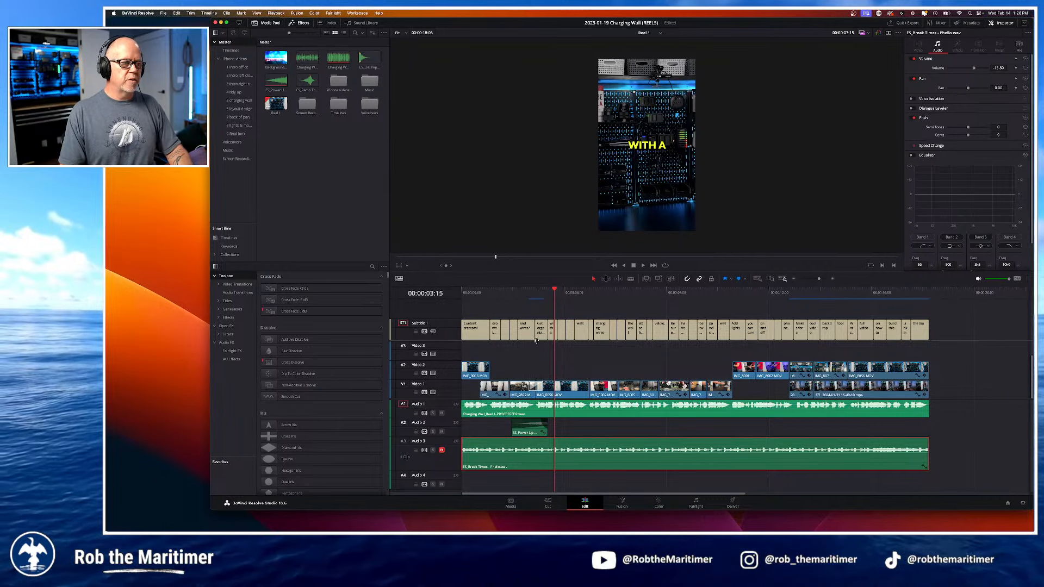
Step: Deselect the music clip, preview the reel from its lights section to 00:00:13:18, and scrub back to about 00:00:01:03
click(537, 361)
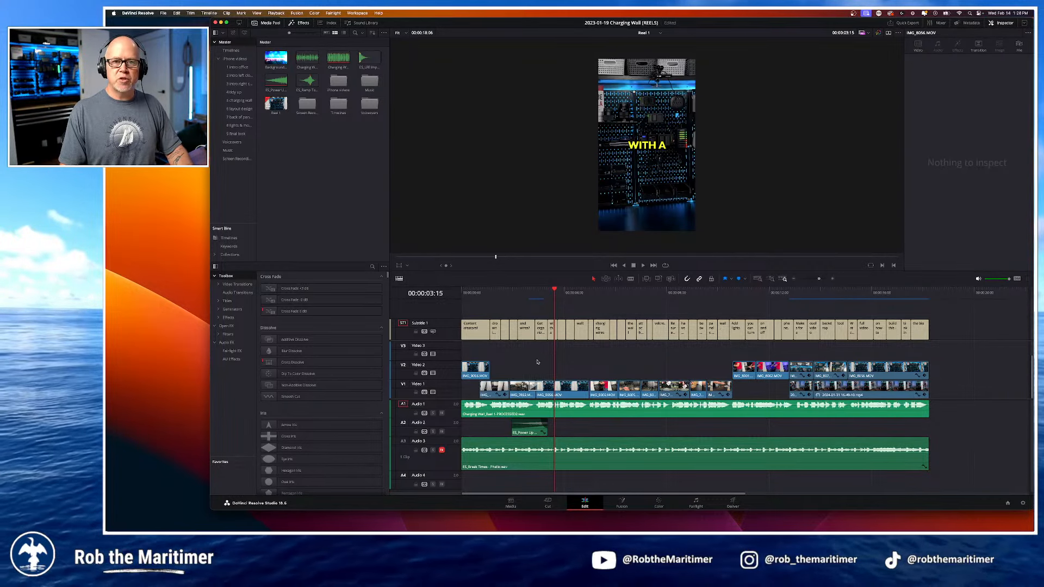
click(480, 292)
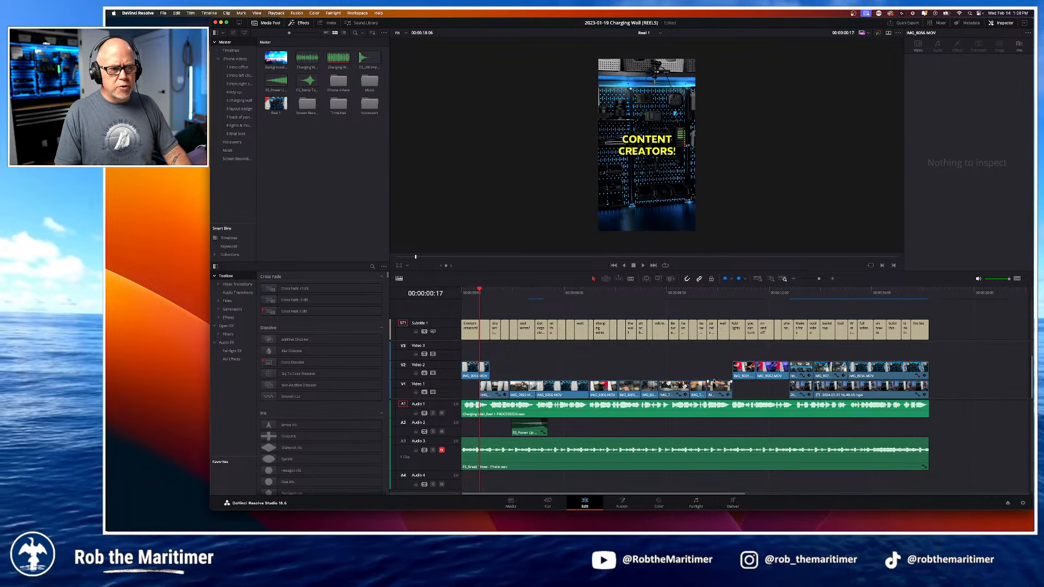
click(725, 292)
key(space)
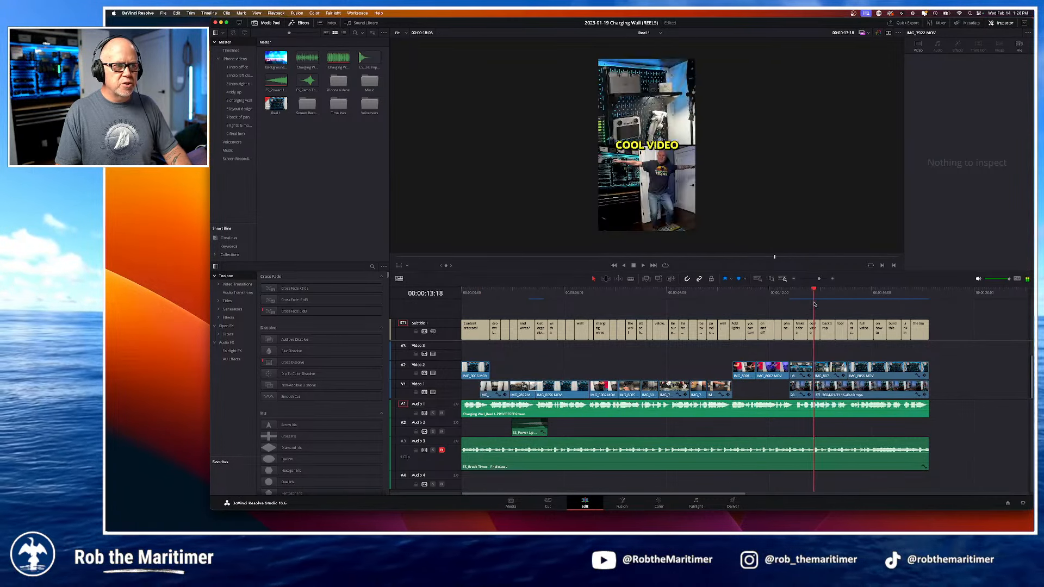
drag(736, 310, 493, 332)
Step: Select the "Content creators!" subtitle and adjust the timeline space of the Subtitle 1 track
click(470, 335)
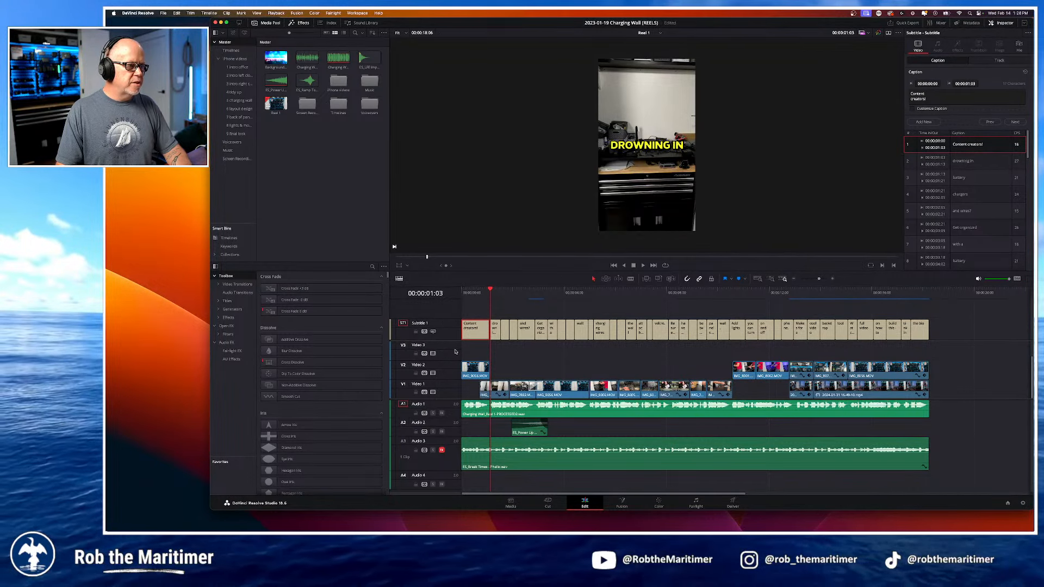
drag(454, 340, 534, 304)
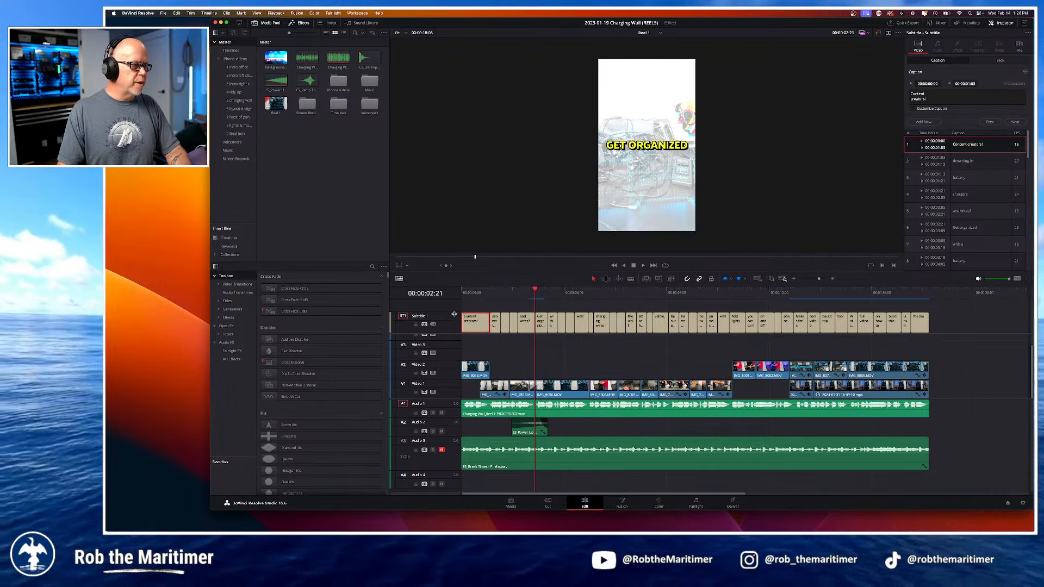
drag(421, 314, 455, 314)
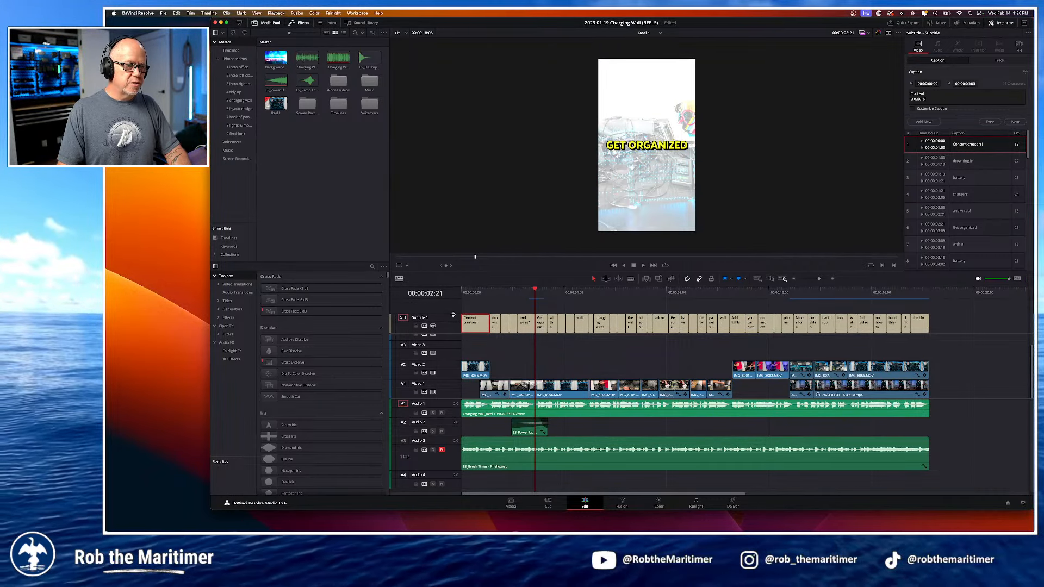
Step: Play the reel from 00:00:10:11, and select the Video 1 clip at 00:00:13:06 to inspect its transform settings
drag(717, 293, 729, 340)
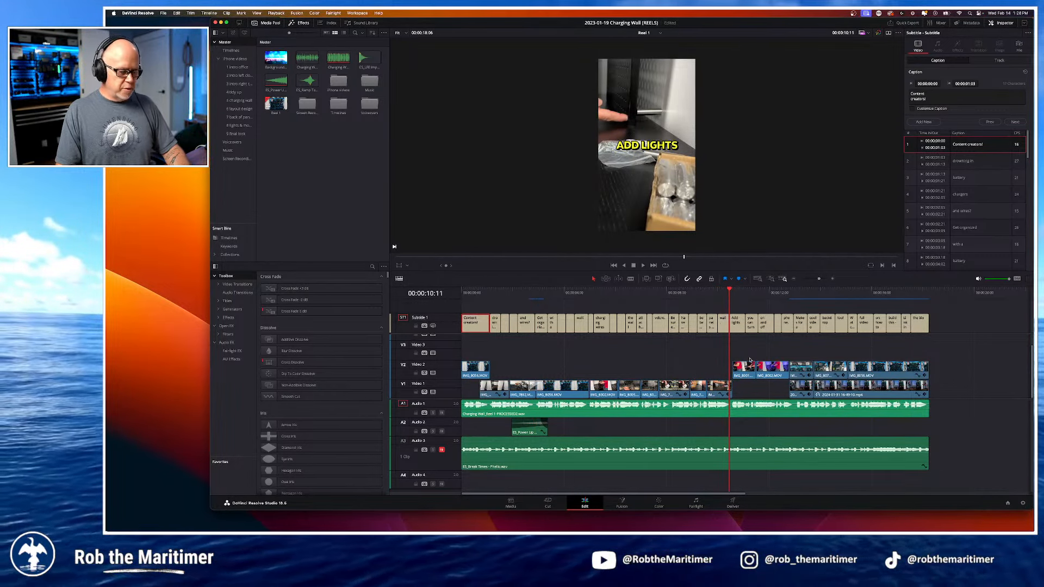
key(space)
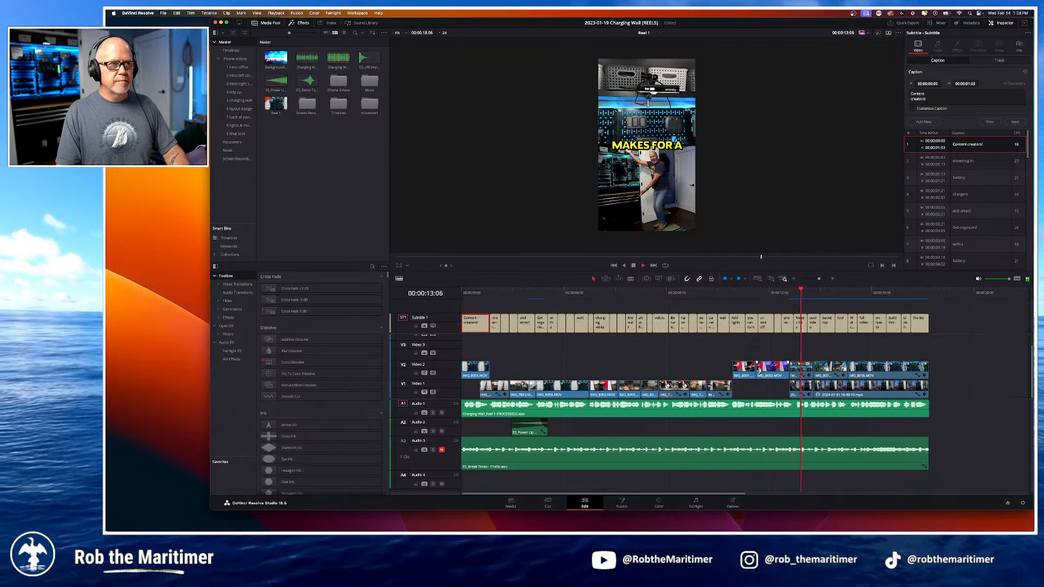
key(space)
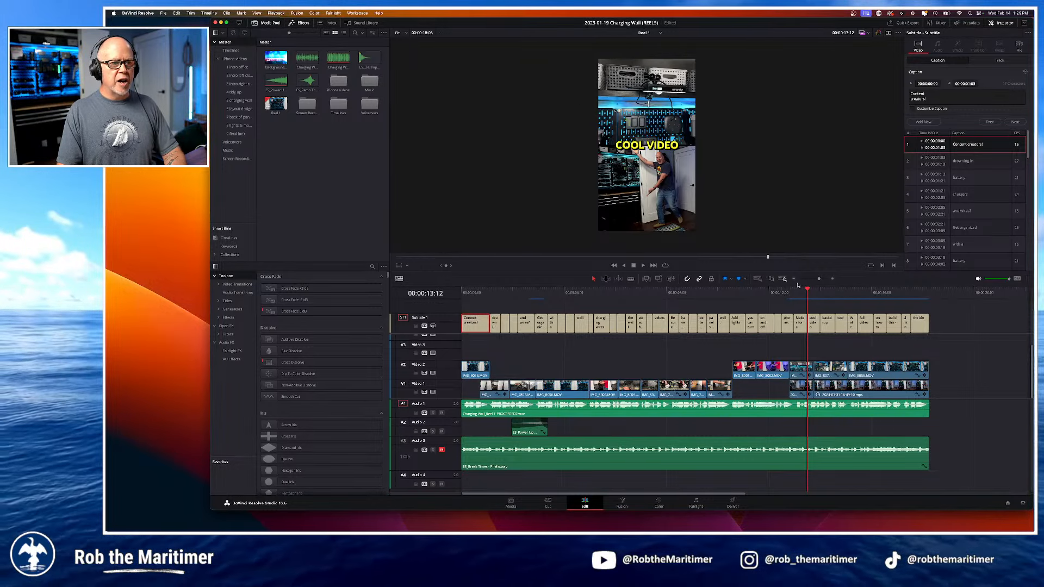
mouse_move(810, 291)
mouse_down()
mouse_move(921, 297)
mouse_move(801, 296)
mouse_up()
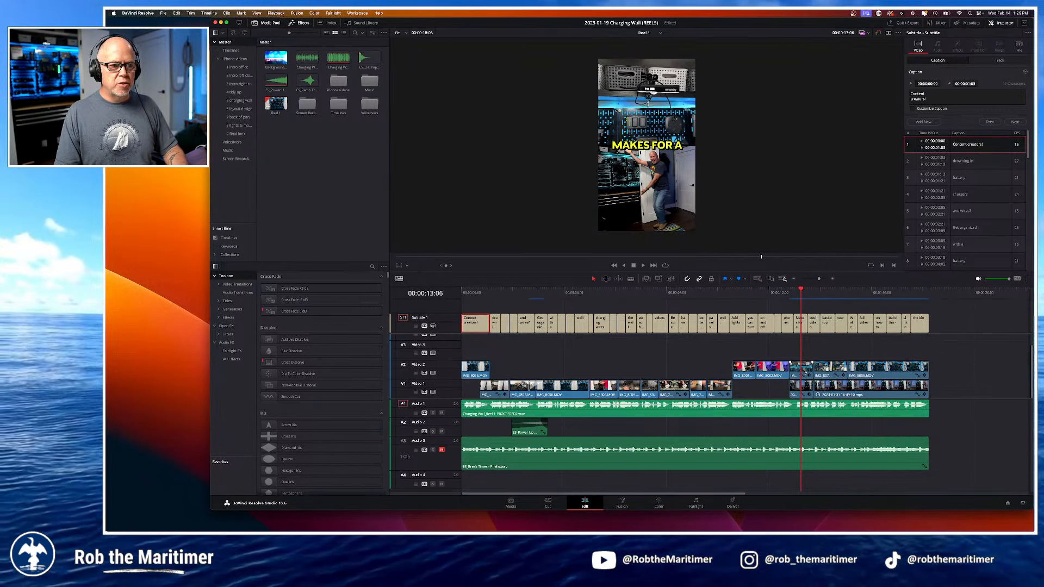
click(806, 391)
click(805, 390)
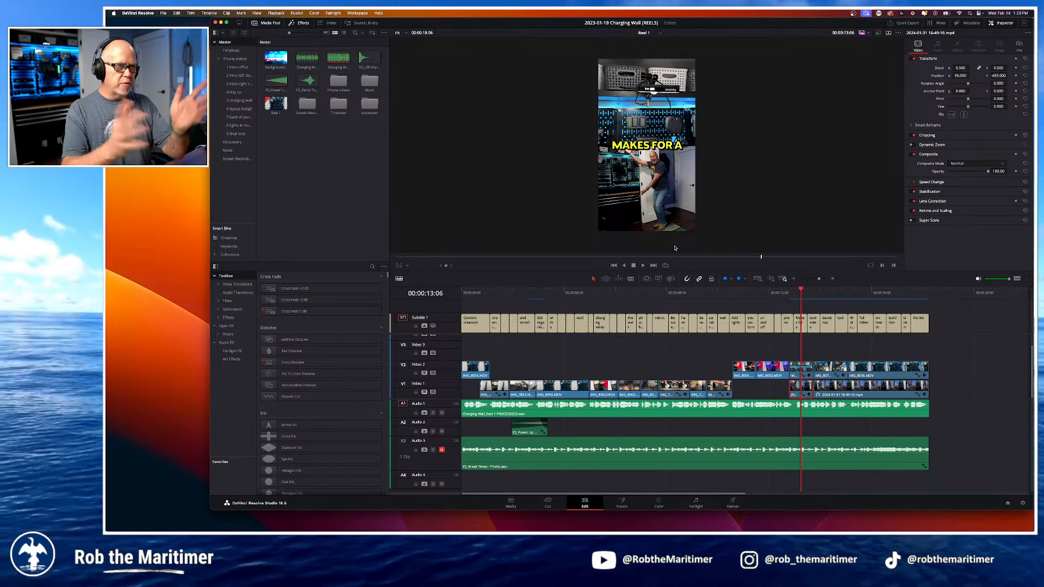
Step: Inspect the captions of the "Content creators!" and "and wires?" subtitles, and show the subtitle track's style and position settings
click(480, 293)
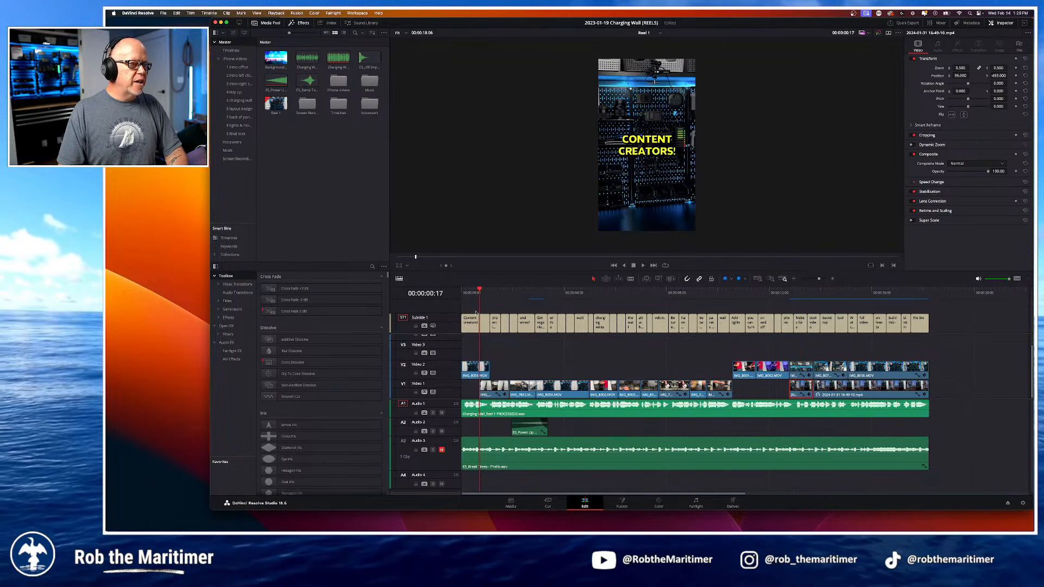
click(474, 325)
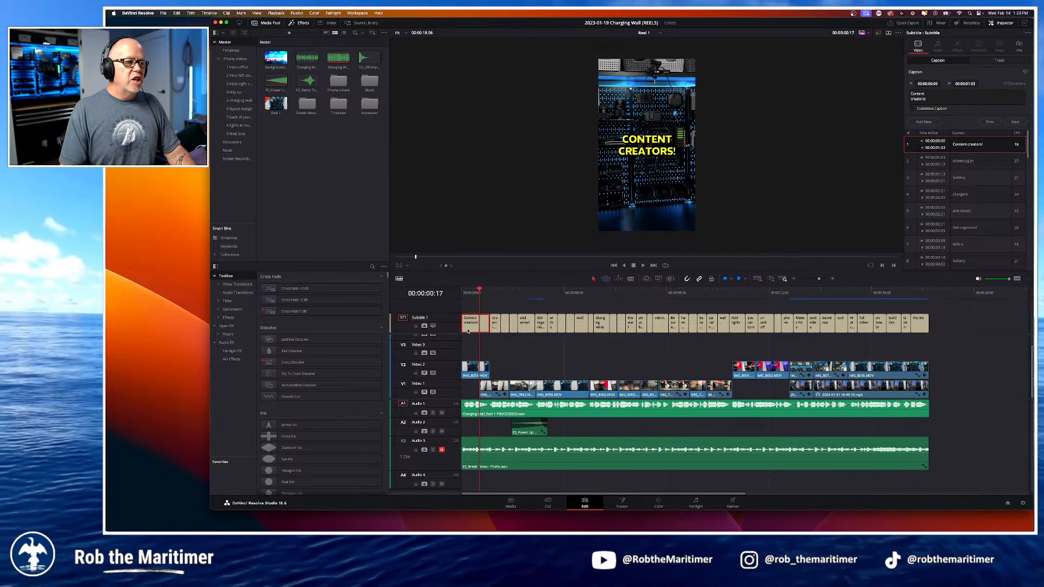
click(525, 322)
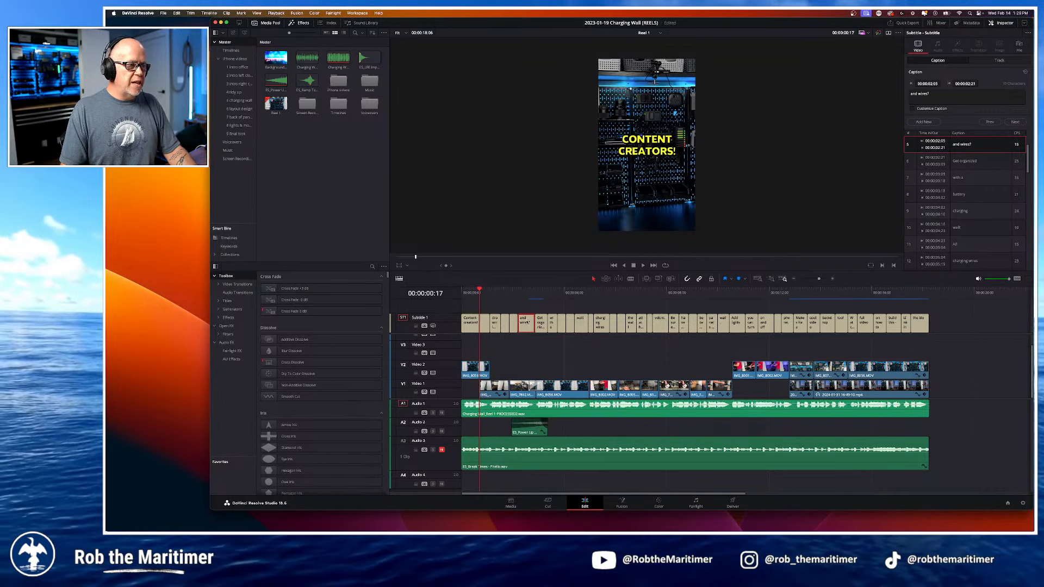
click(477, 324)
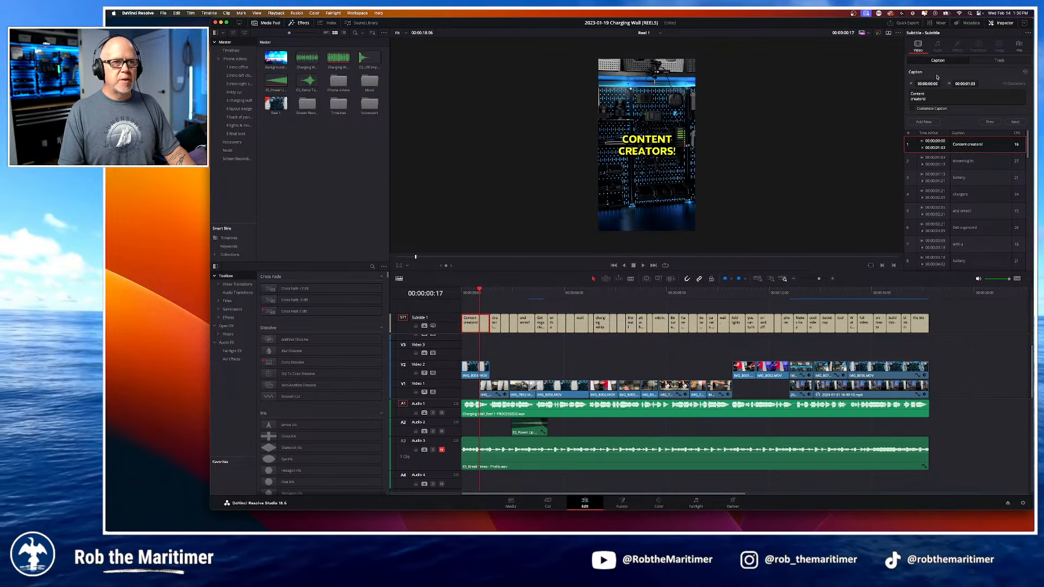
click(1000, 61)
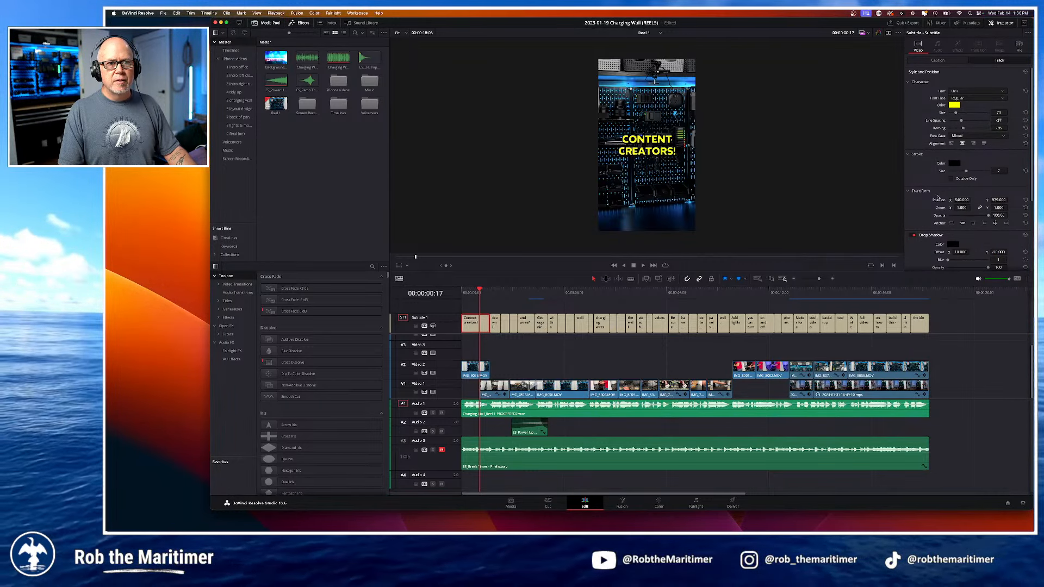
click(908, 191)
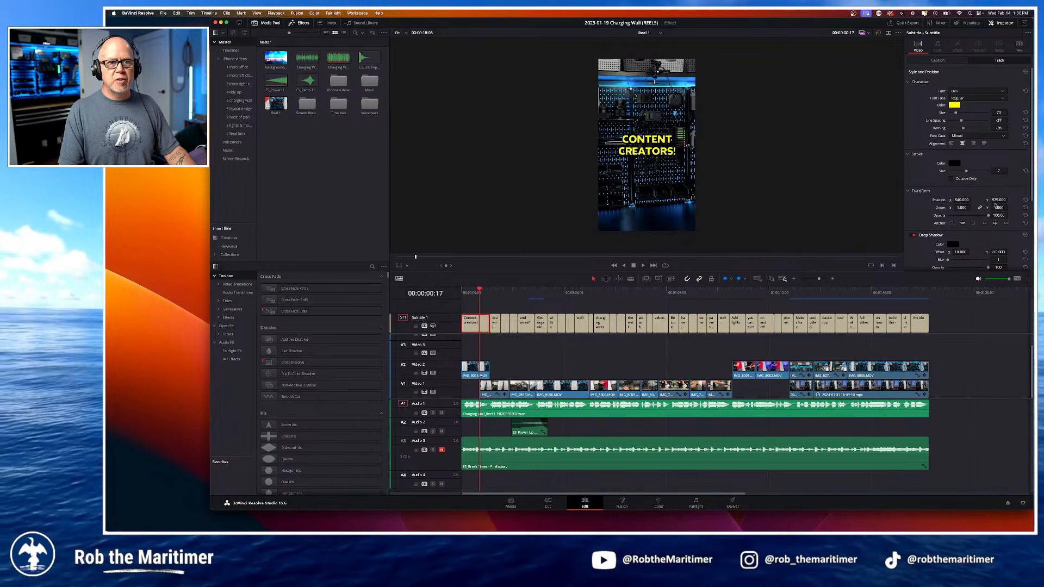
Step: Try raising the subtitles through the track's Y position, restore it, and view the caption font colour without changing it
drag(998, 201, 1025, 199)
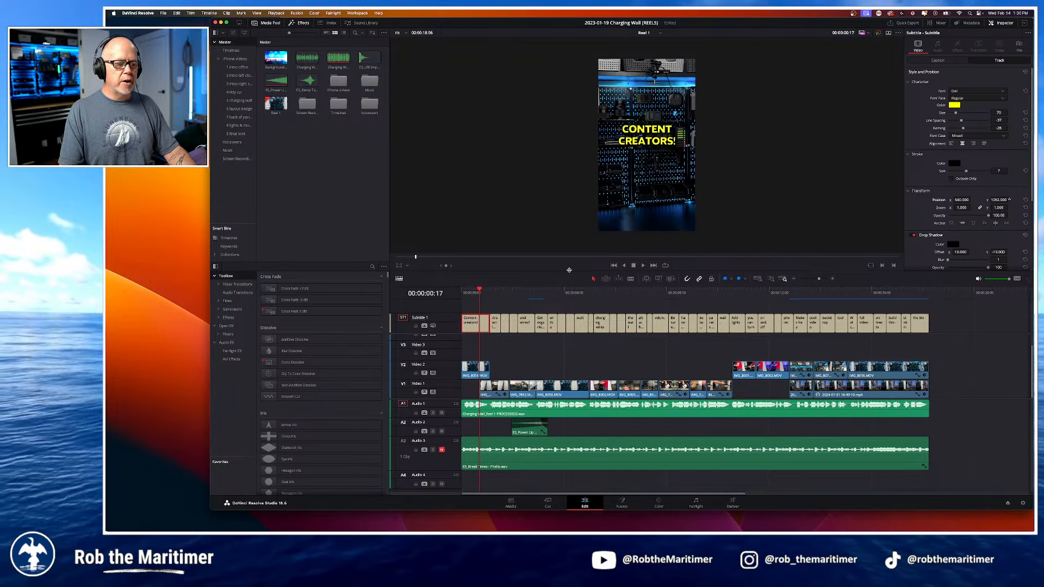
drag(568, 271, 538, 298)
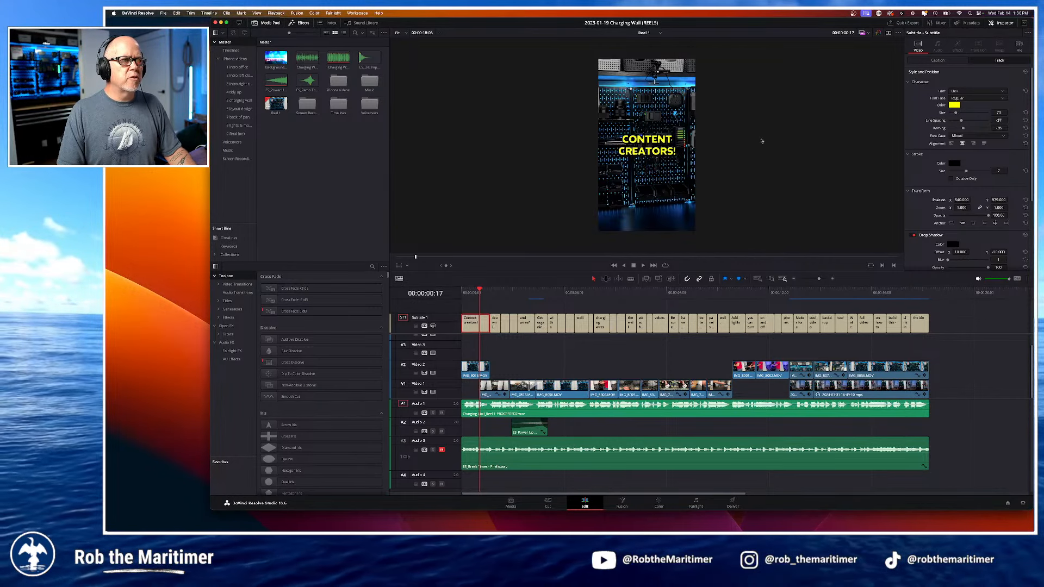
click(955, 106)
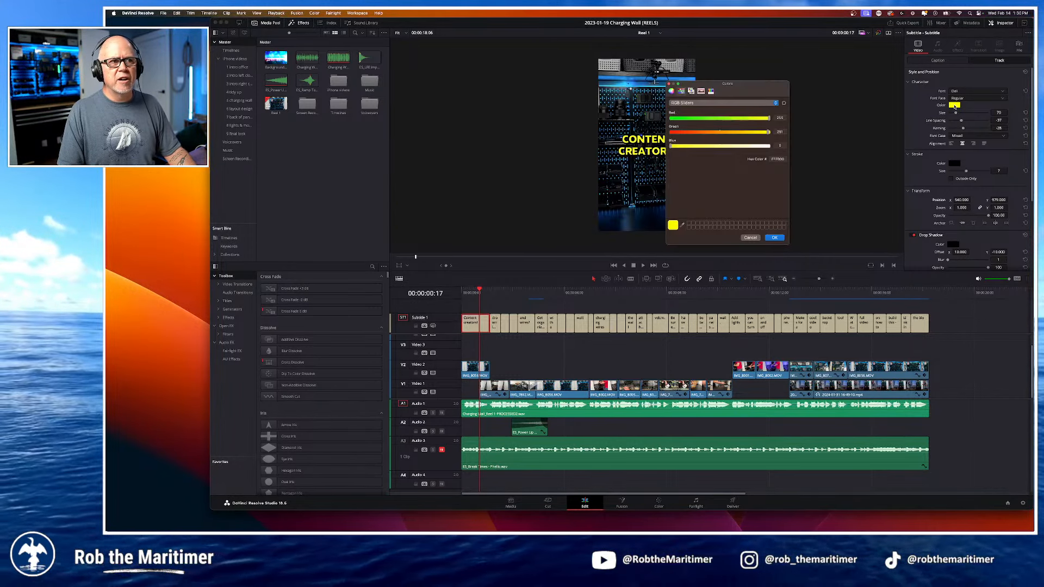
click(755, 238)
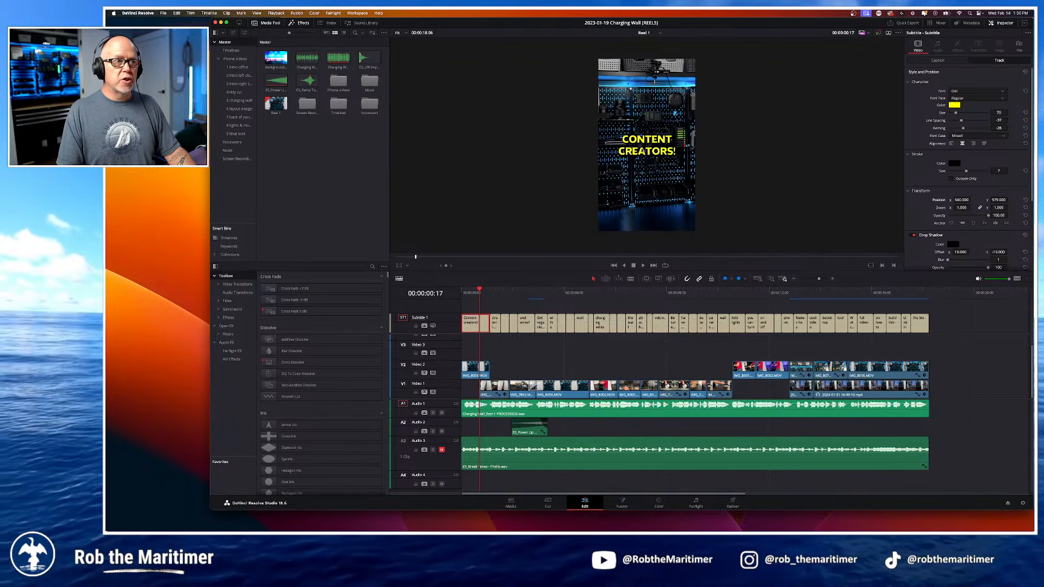
Step: Move the playhead to the "Get organized" subtitle at 00:00:02:21, try another subtitle stroke size, and restore it to 7
click(548, 298)
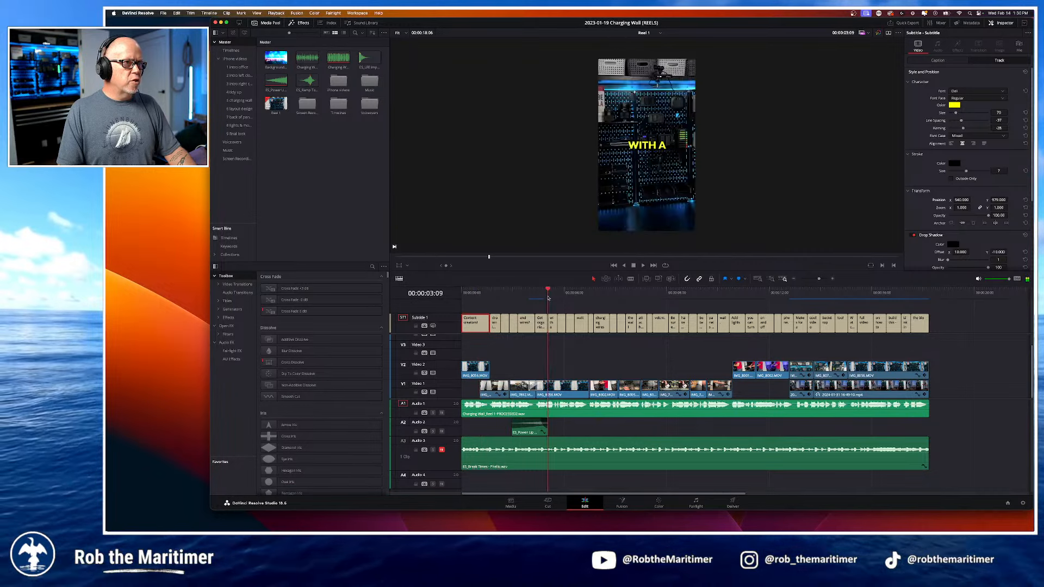
mouse_move(548, 297)
mouse_down()
mouse_move(527, 300)
mouse_move(535, 301)
mouse_up()
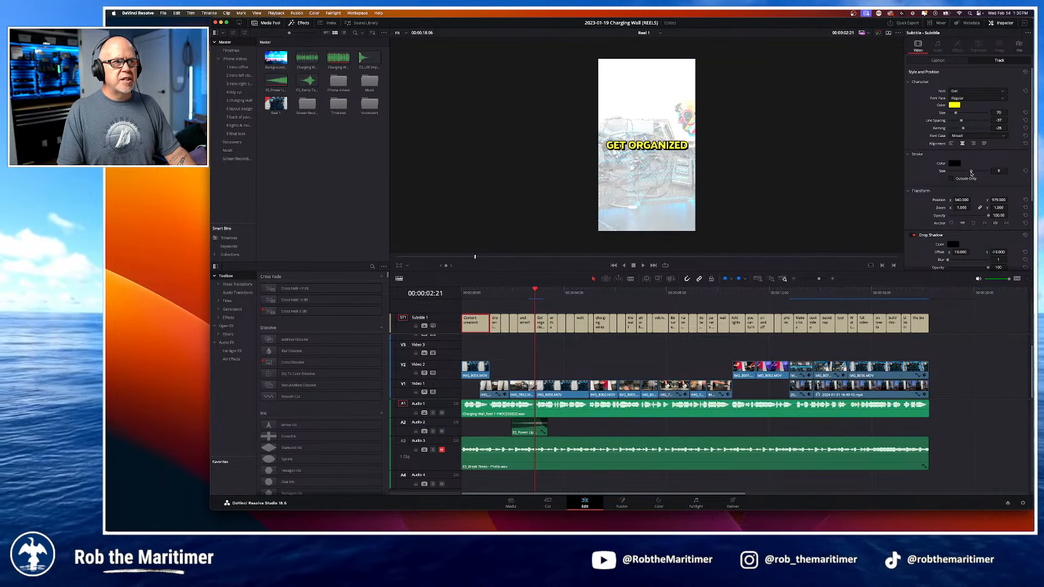
mouse_move(971, 173)
mouse_down()
mouse_move(991, 177)
mouse_move(967, 178)
mouse_up()
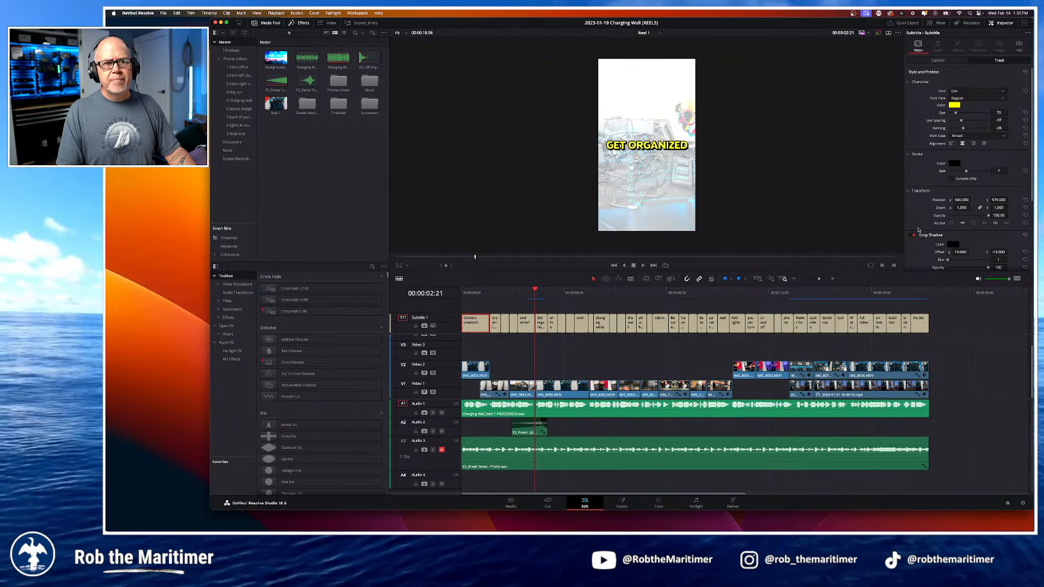
Step: Toggle the subtitle track's drop shadow off and on, and try its offset and blur settings without keeping any change
scroll(918, 190, down, 3)
click(914, 180)
click(913, 180)
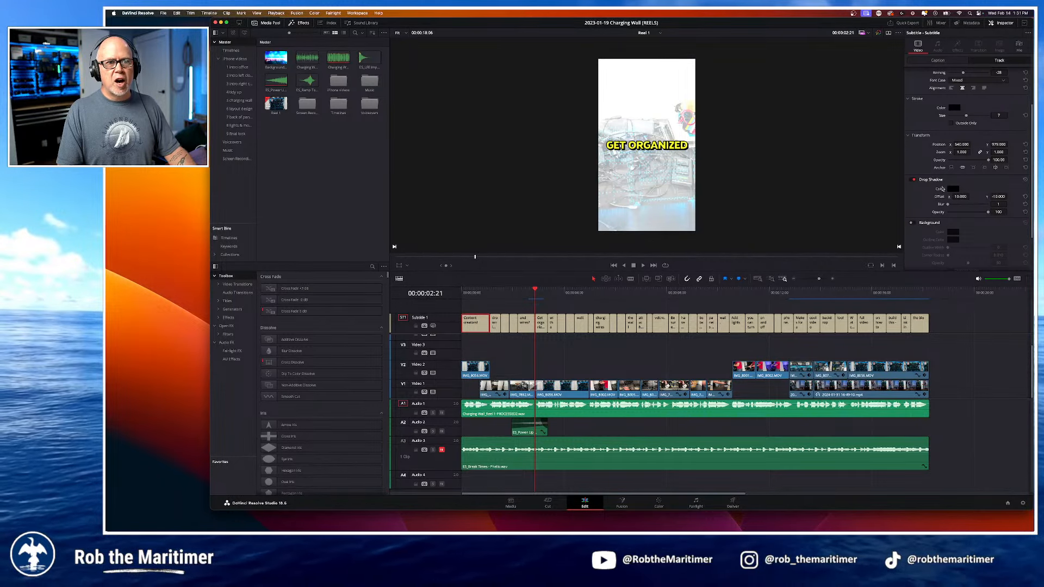
drag(971, 196, 972, 196)
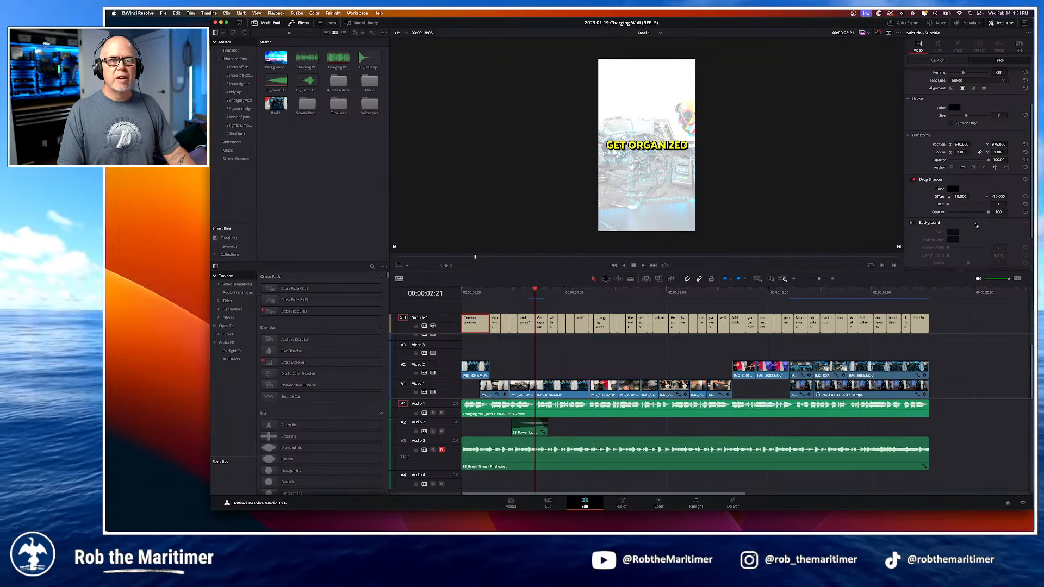
drag(950, 205, 998, 221)
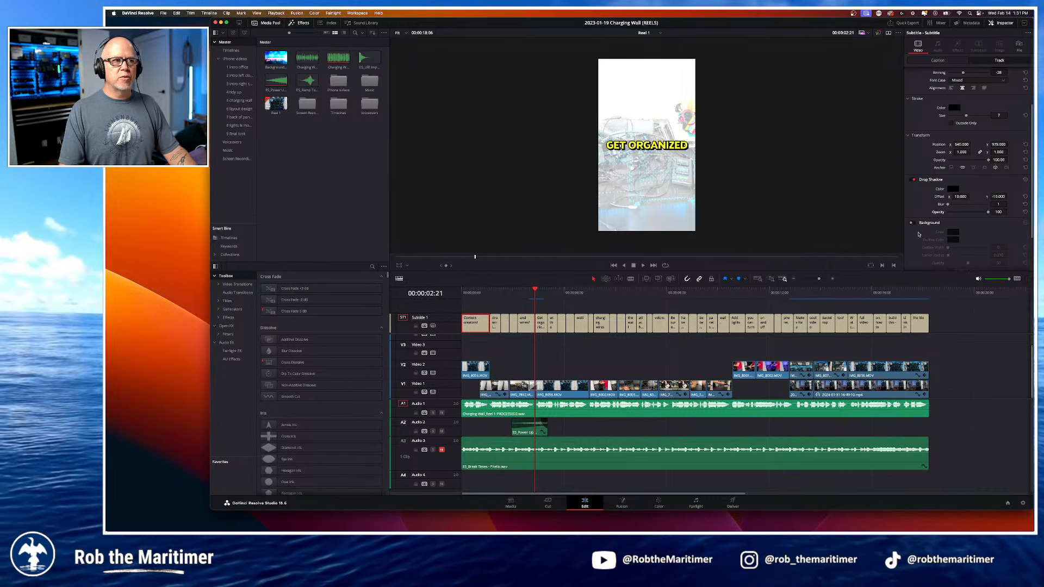
Step: Preview a background behind the subtitles, turn it off again, and look over the track's remaining subtitle settings
click(912, 223)
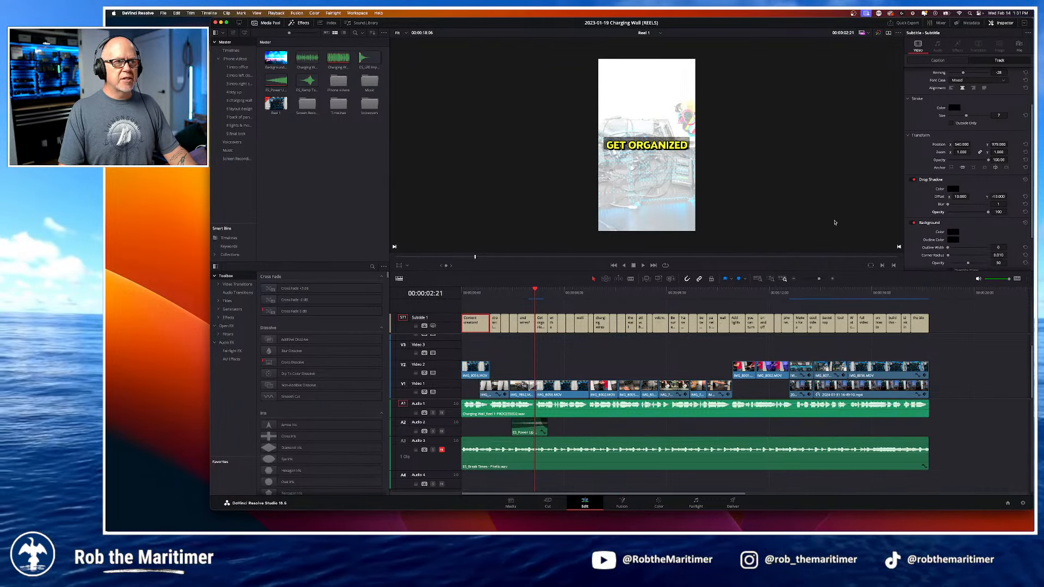
click(913, 224)
scroll(928, 223, down, 2)
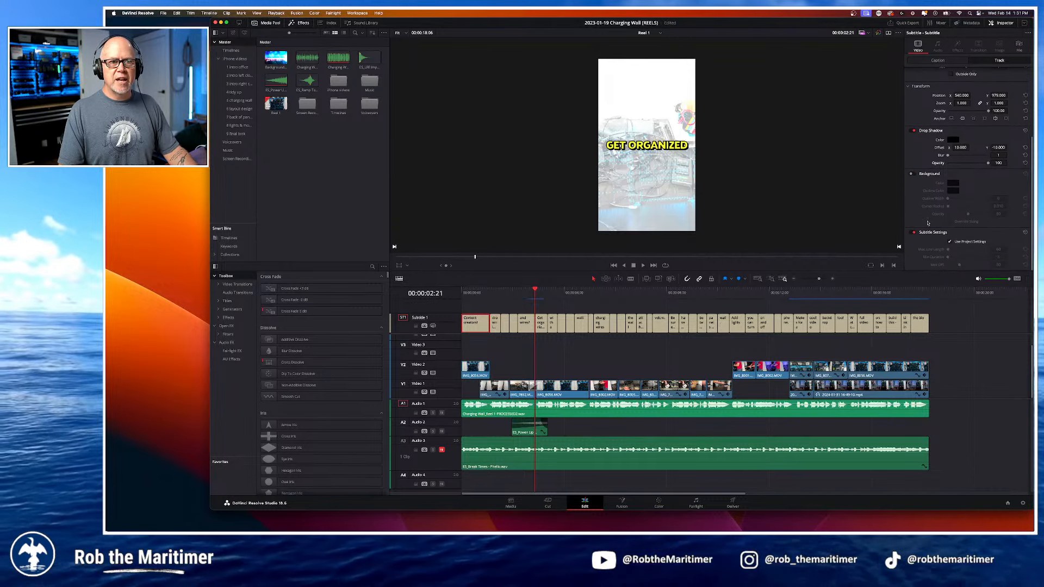
scroll(928, 242, up, 4)
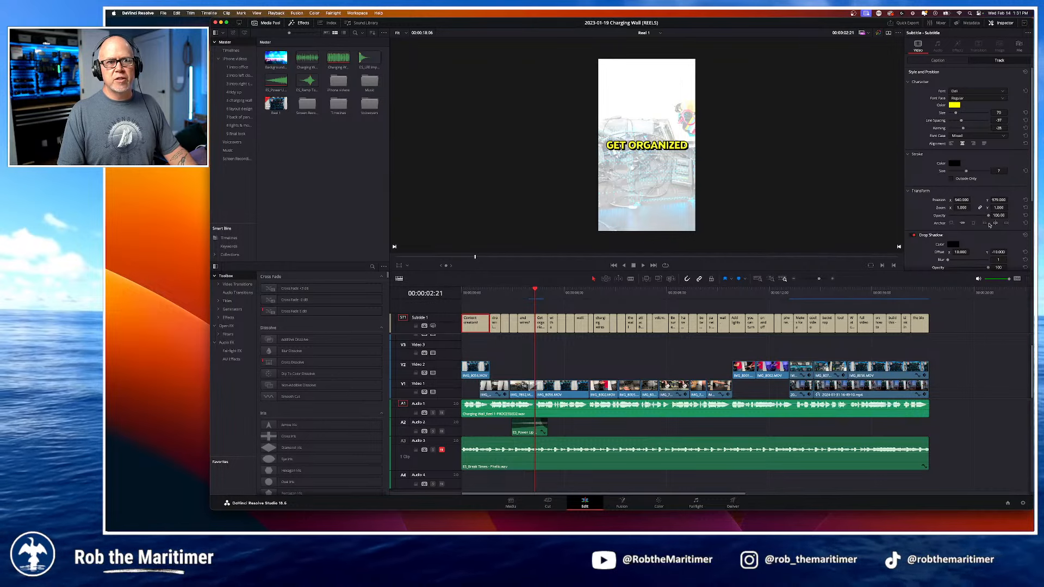
Step: Try adjusting the subtitle track's zoom and position, and undo the changes
drag(961, 207, 998, 200)
key(super+z)
key(super+z)
key(super+z)
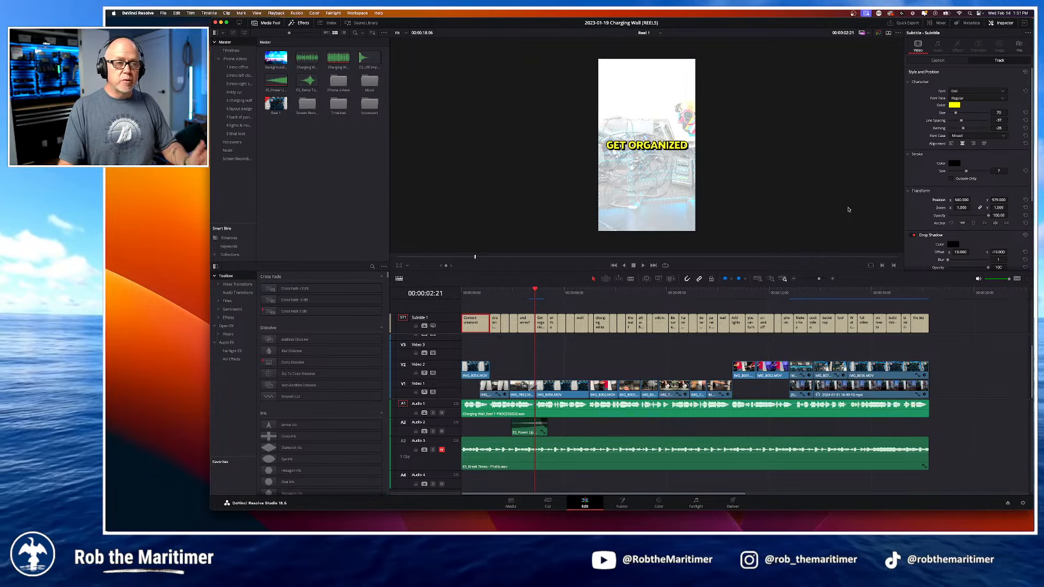
Step: Reselect the "Content creators!" subtitle and move the playhead to the "Battery" subtitle at 00:00:01:13
click(496, 311)
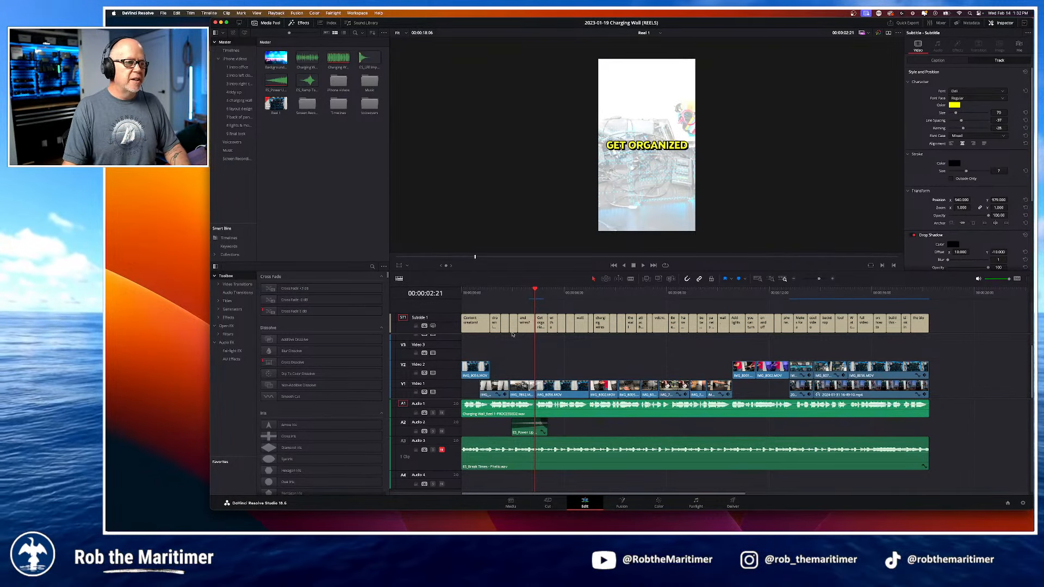
click(477, 326)
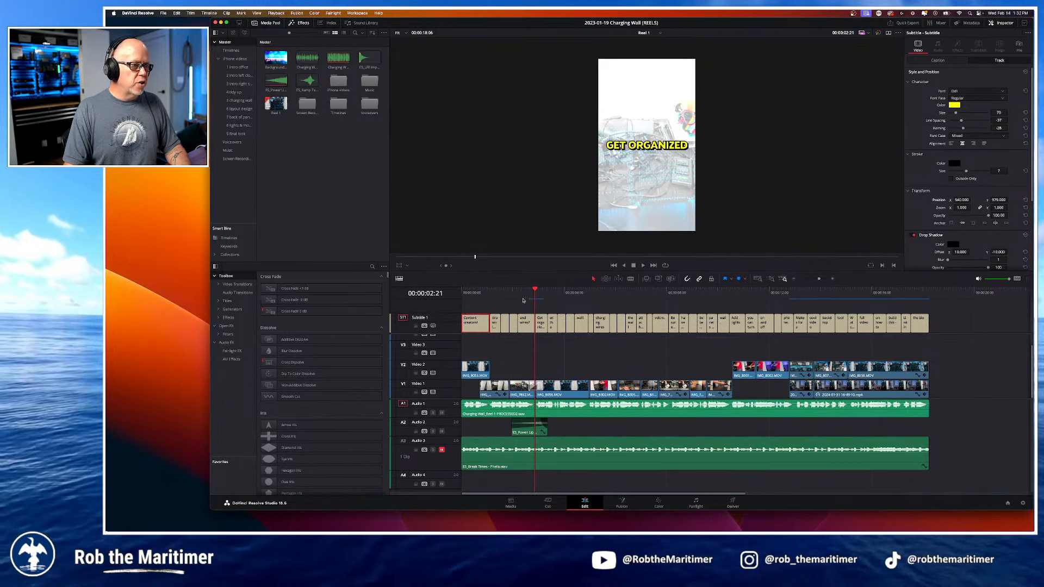
click(500, 294)
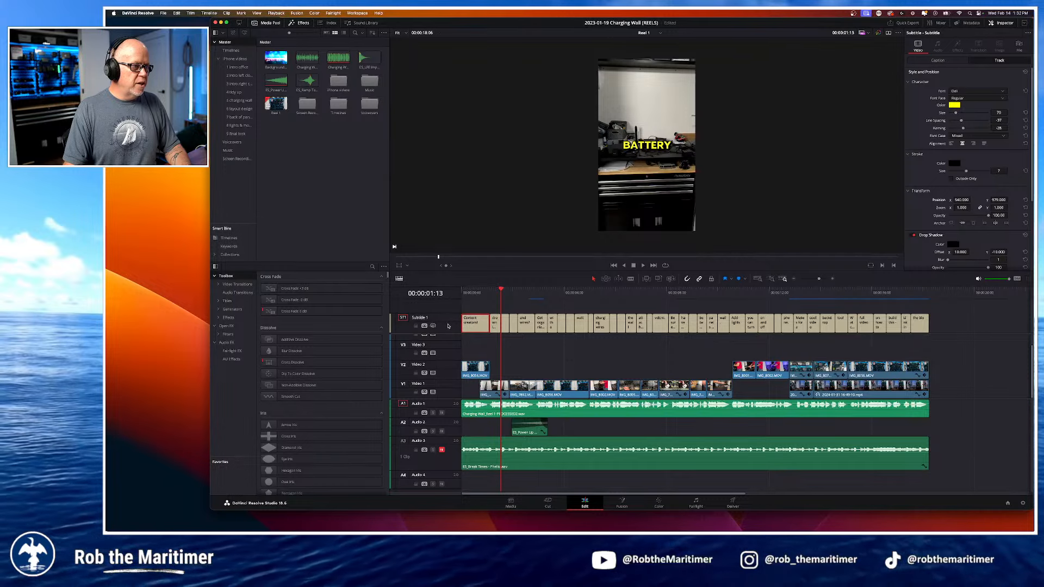
Step: Begin exporting the Subtitle 1 track, choose Subtitle Files Without Formatting as the format, and cancel the export
right_click(450, 324)
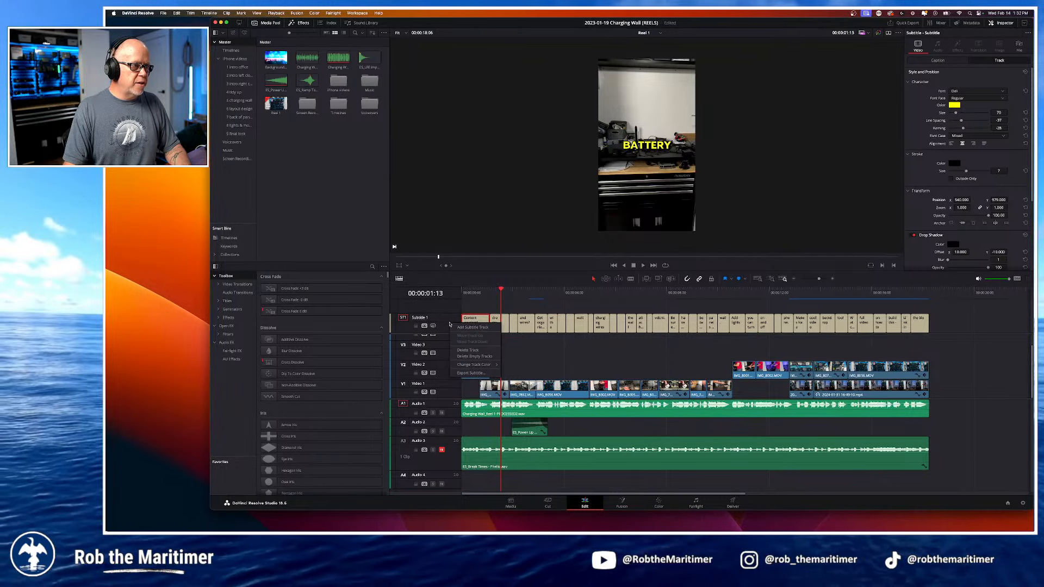
click(470, 374)
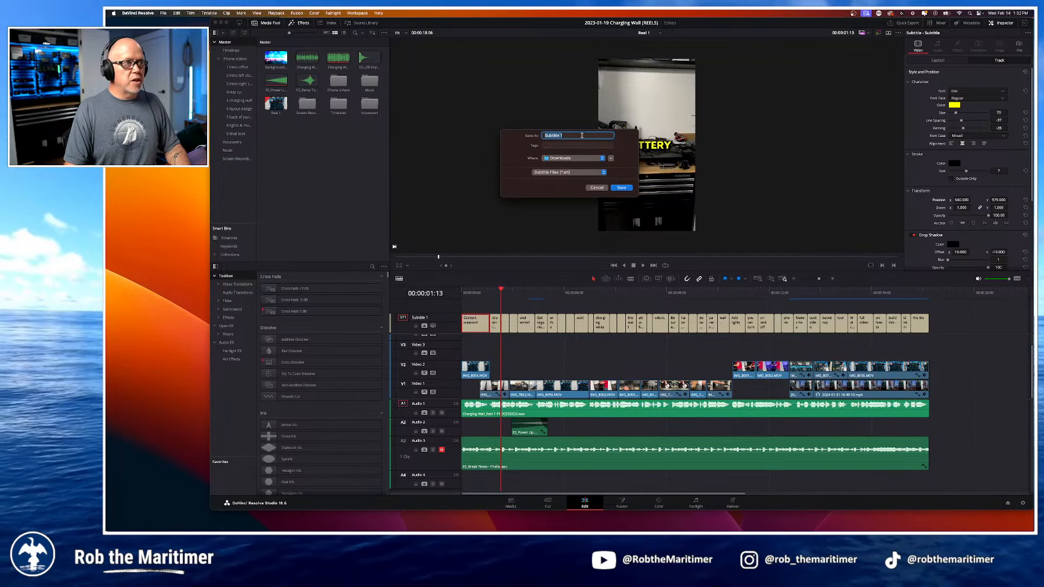
click(604, 173)
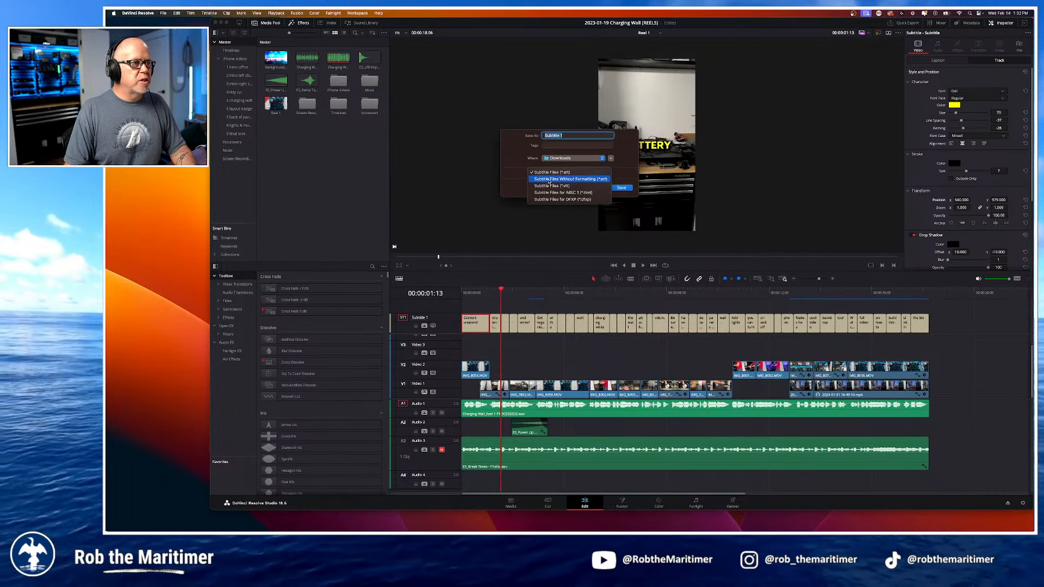
click(587, 180)
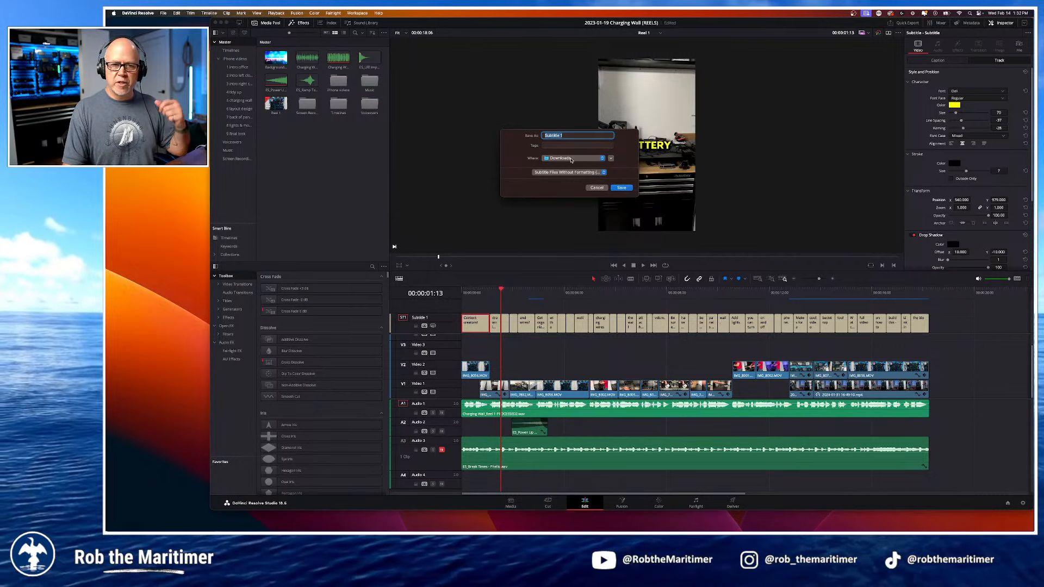
click(598, 189)
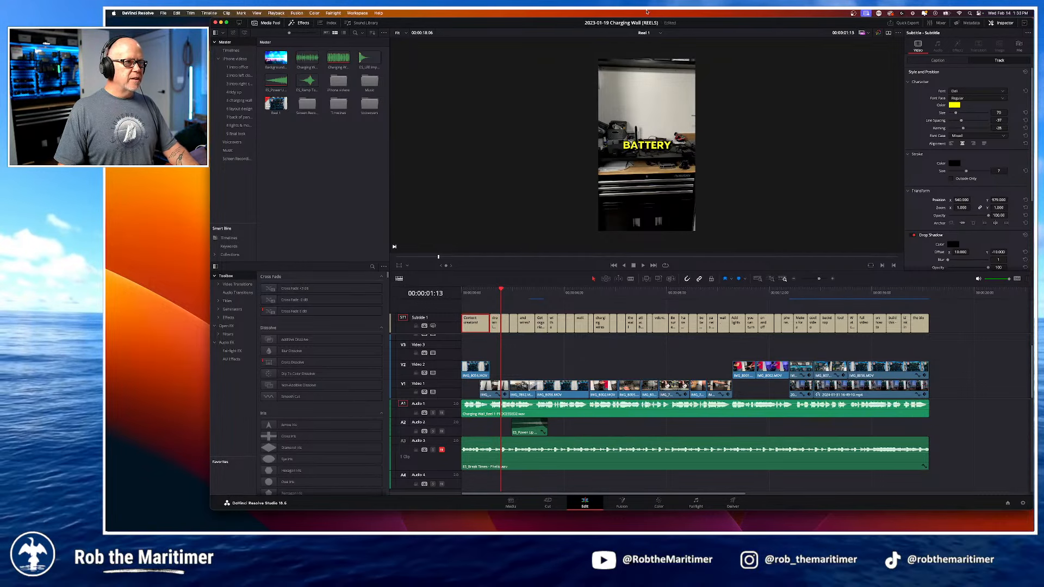
Step: View the list of project timelines, collapse the iPhone videos bin, and look over its contents
click(644, 34)
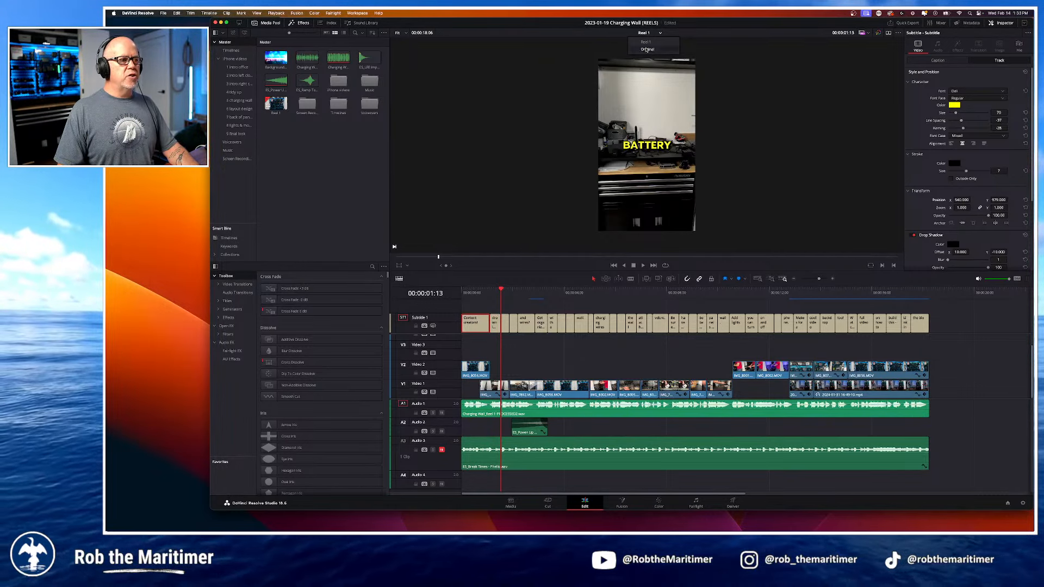
click(644, 35)
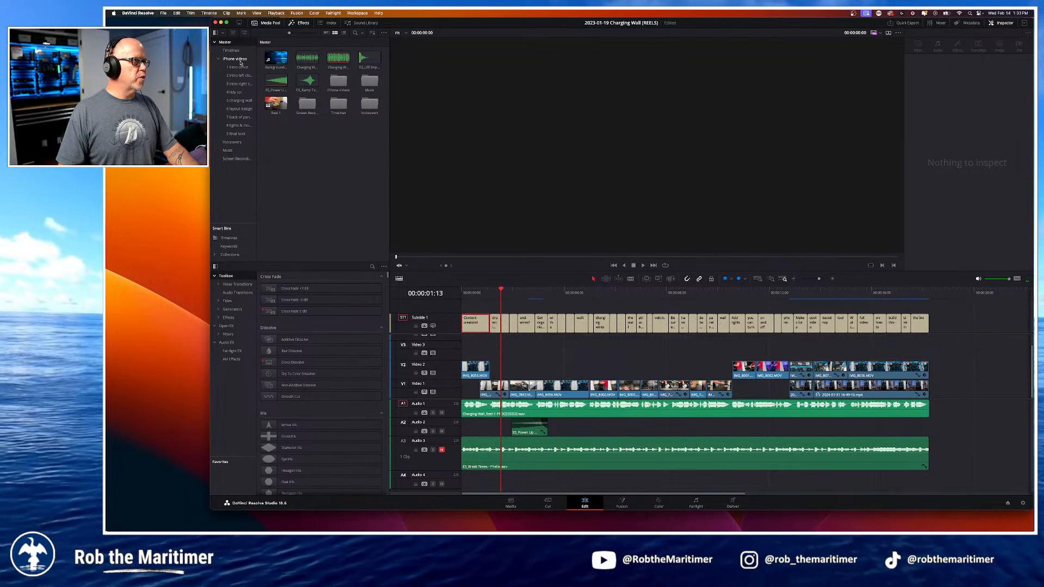
click(239, 60)
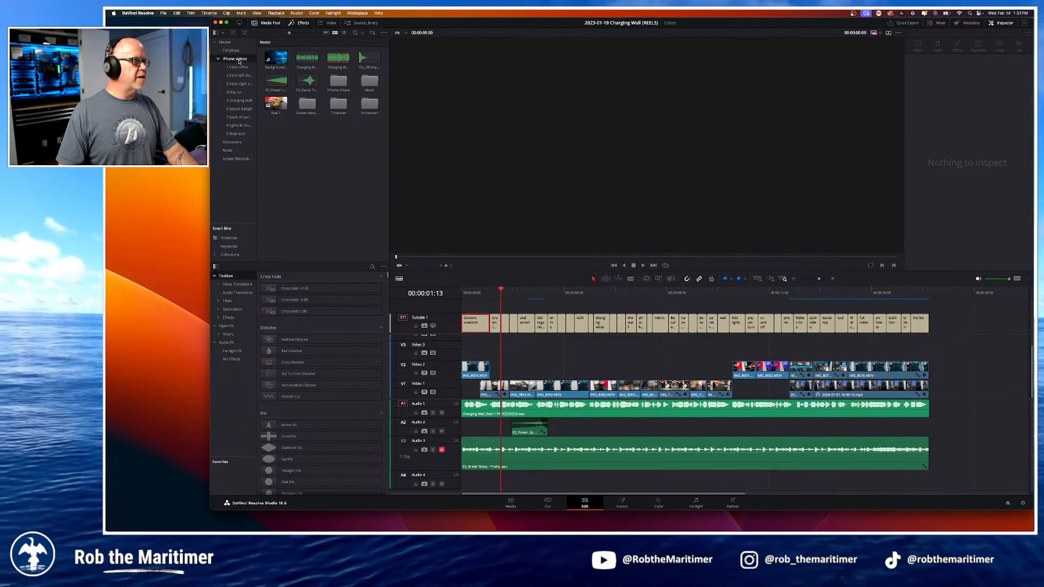
click(218, 59)
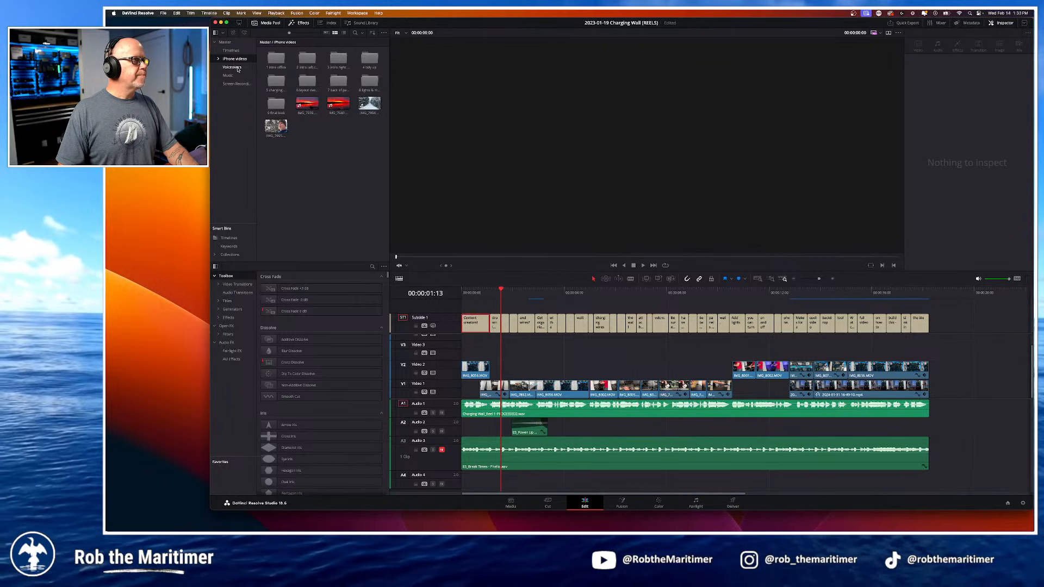
click(314, 104)
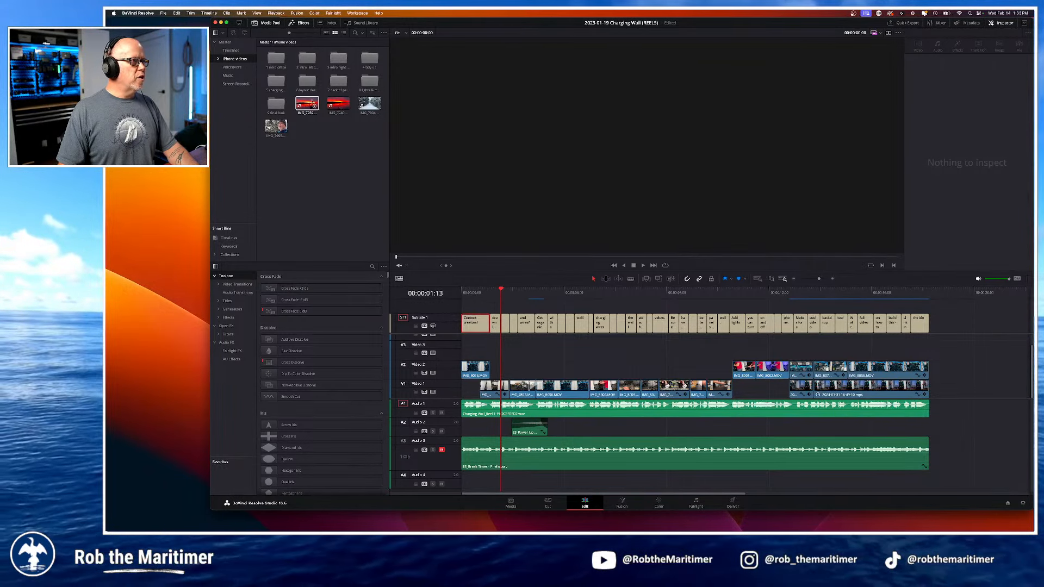
click(334, 148)
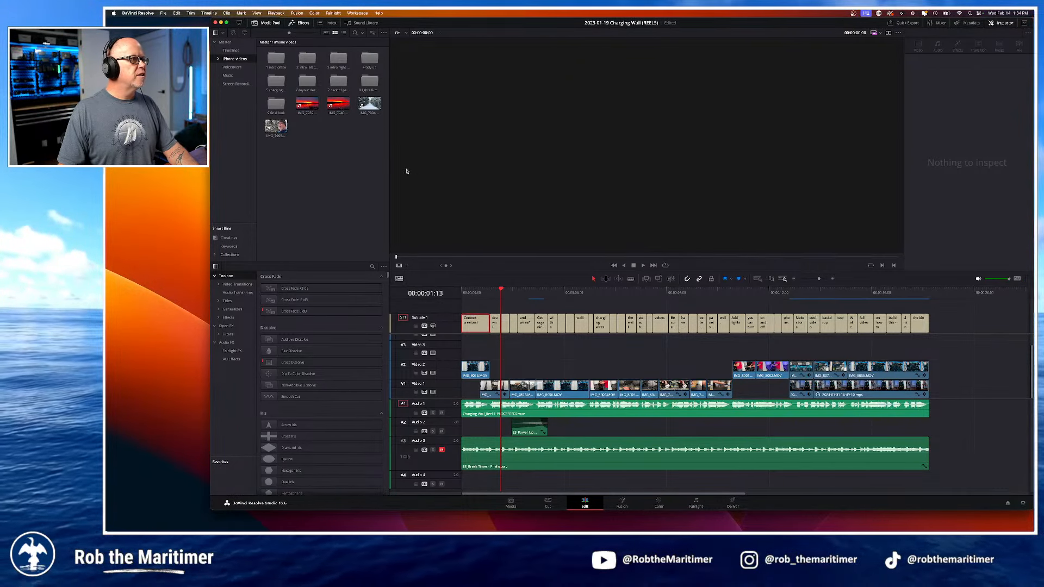
Step: Compare the Master bin, the Timelines smart bin and the Timelines bin to check where Reel 1 and Original are stored
click(223, 43)
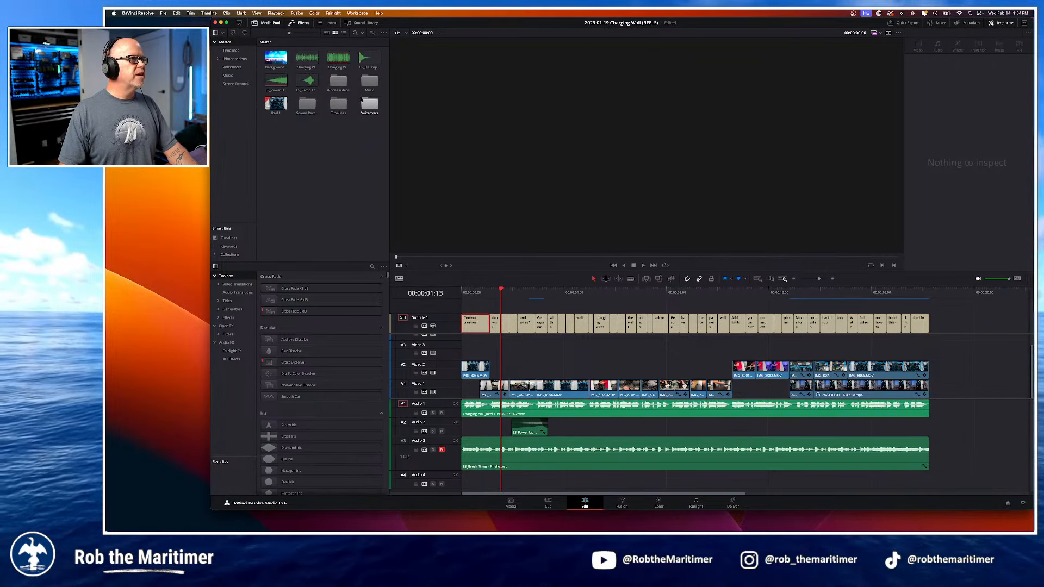
click(275, 107)
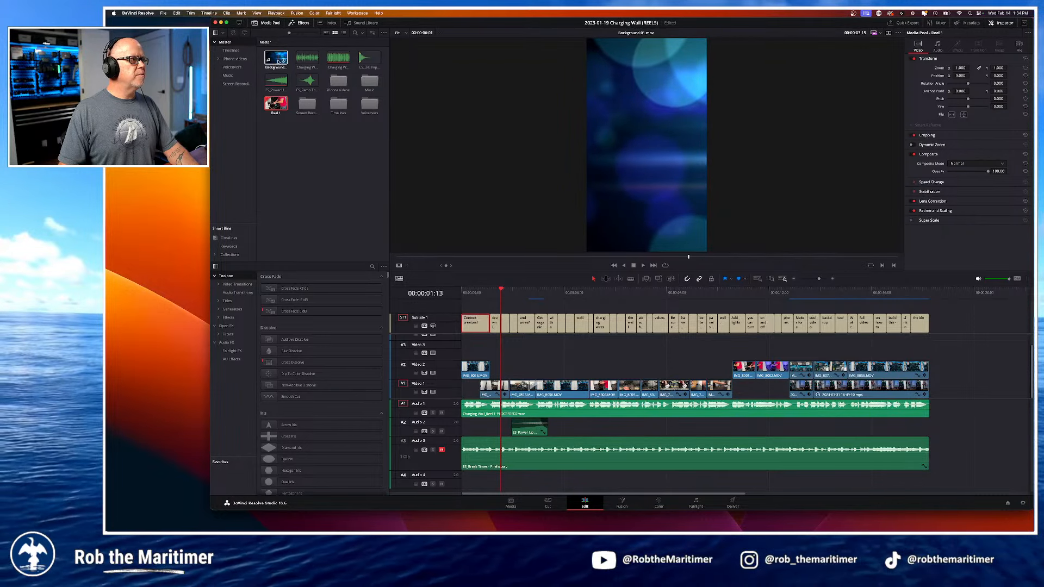
click(313, 155)
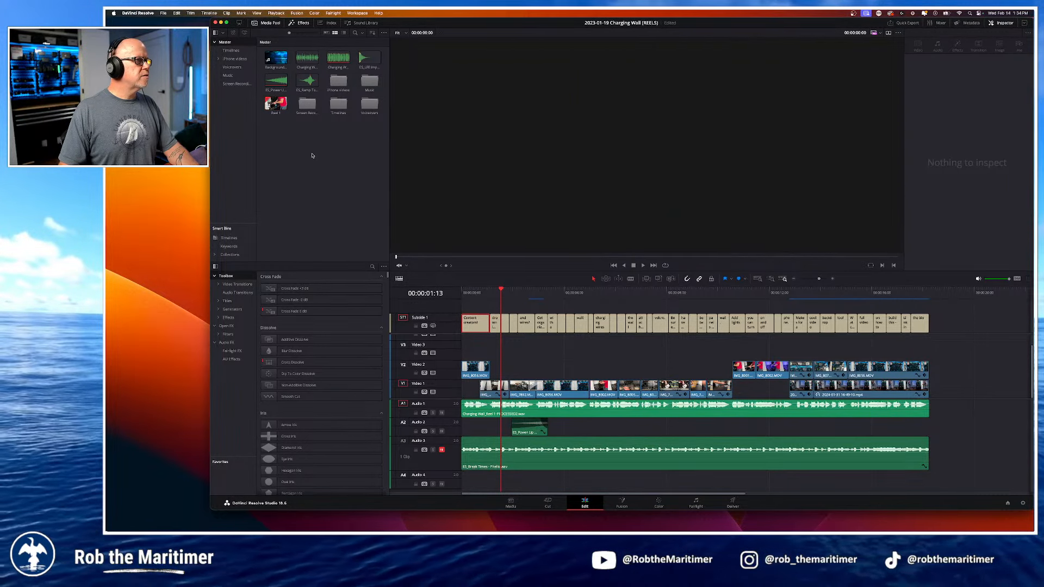
click(229, 238)
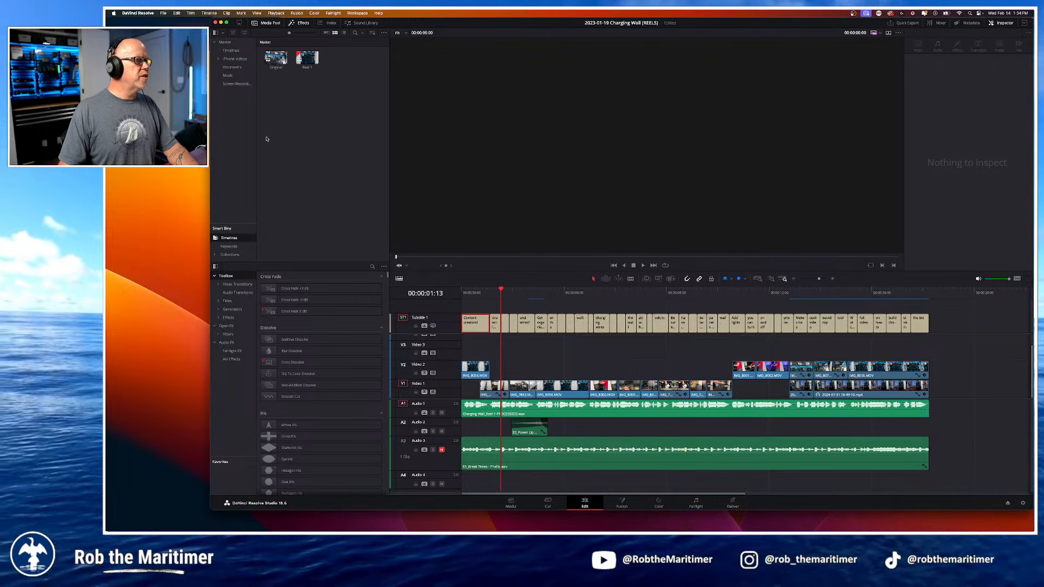
click(225, 43)
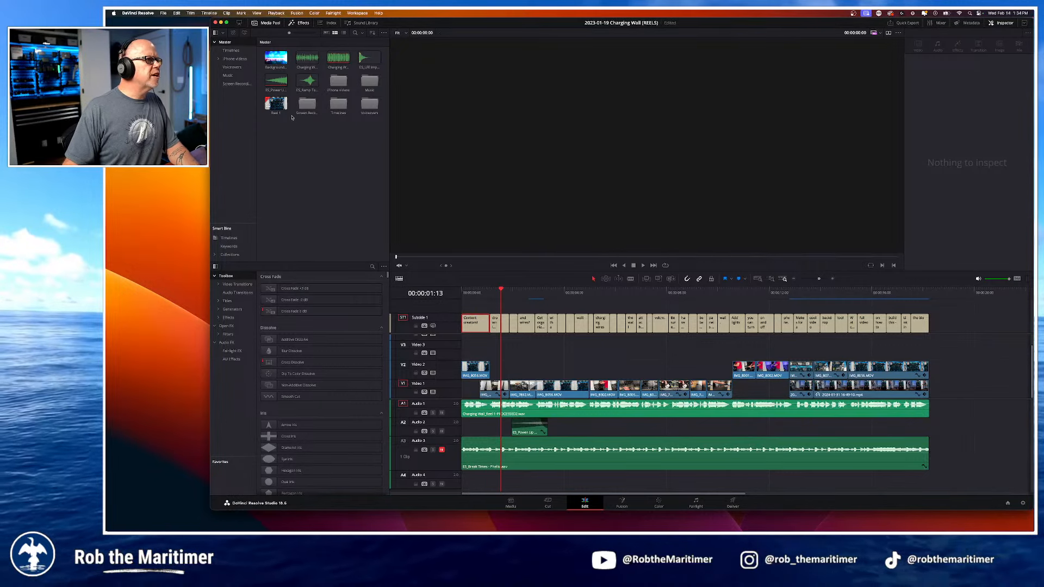
click(285, 59)
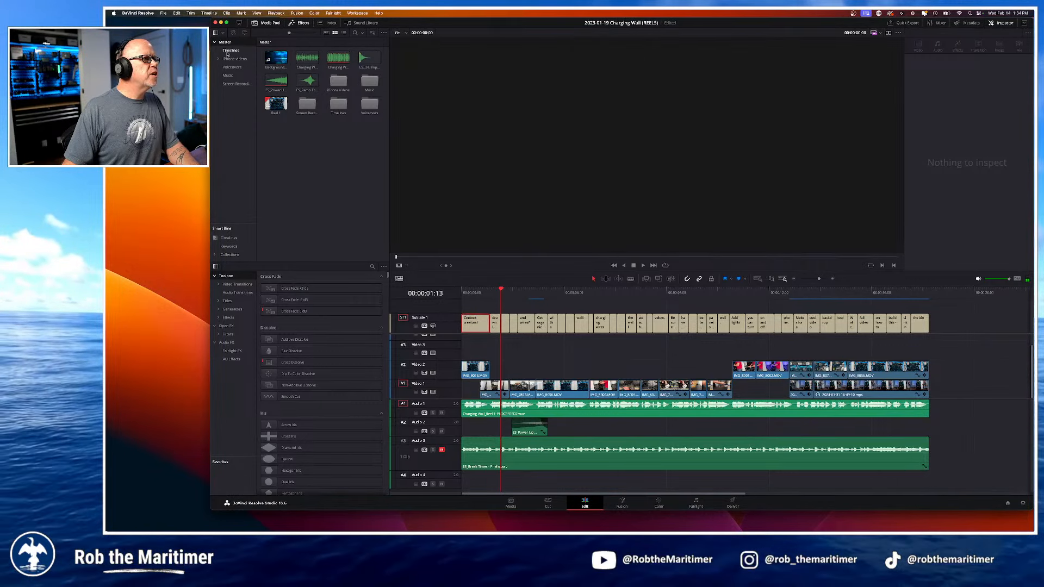
click(228, 52)
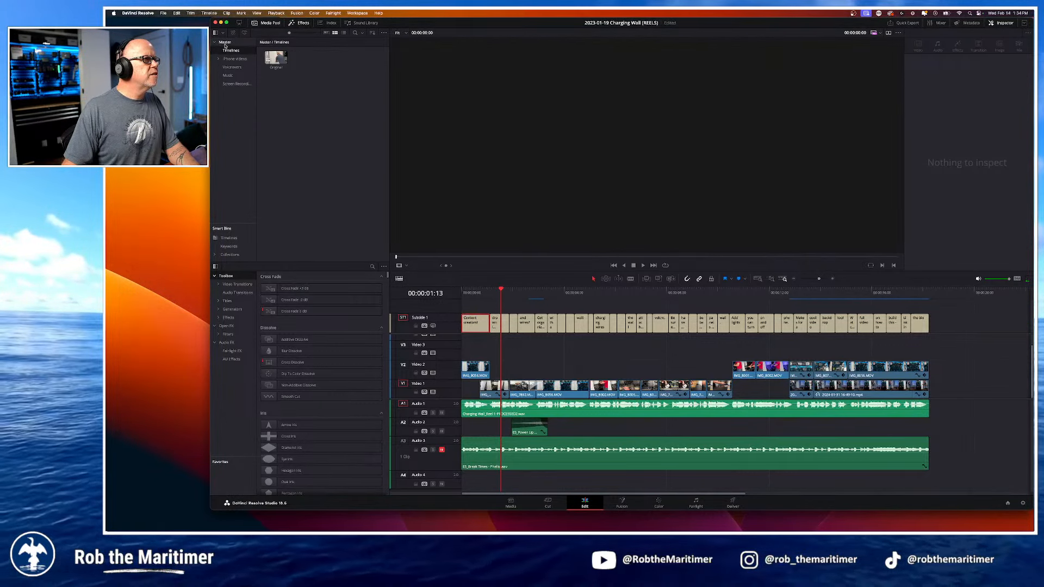
click(225, 43)
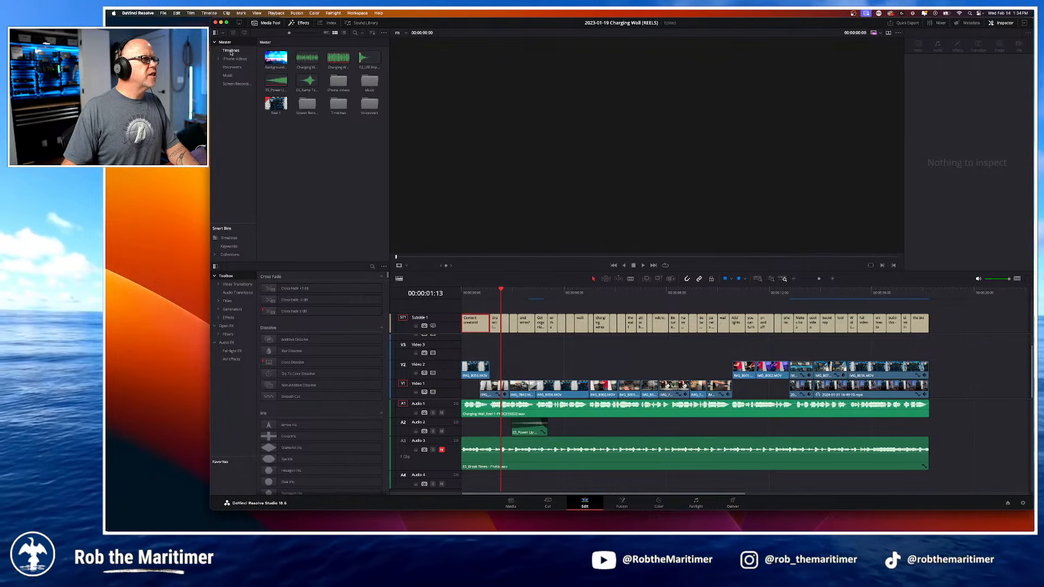
click(228, 50)
click(224, 42)
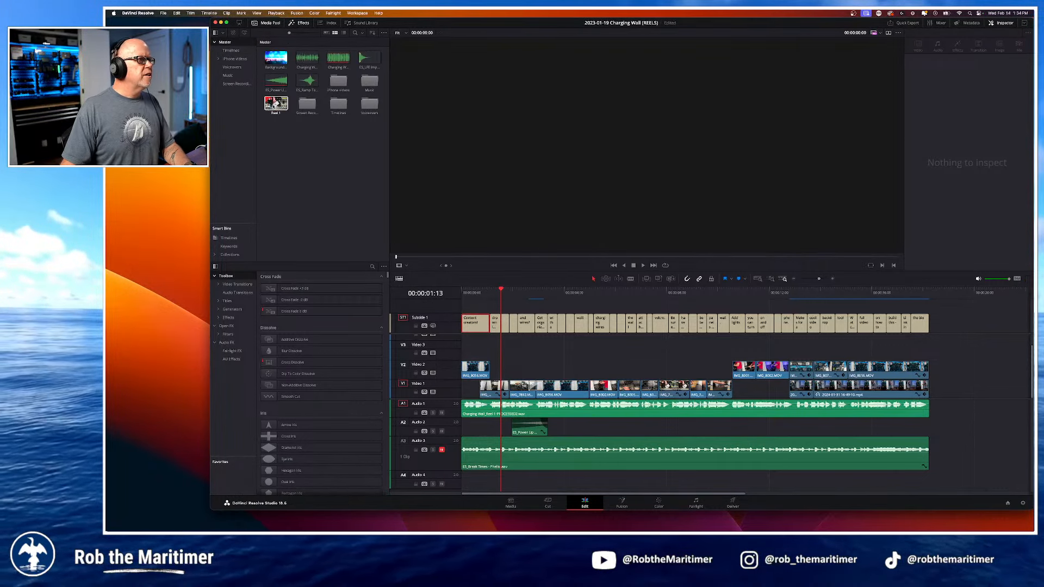
Step: Move the Reel 1 timeline from the Master bin into the Timelines bin and check both bins
click(273, 104)
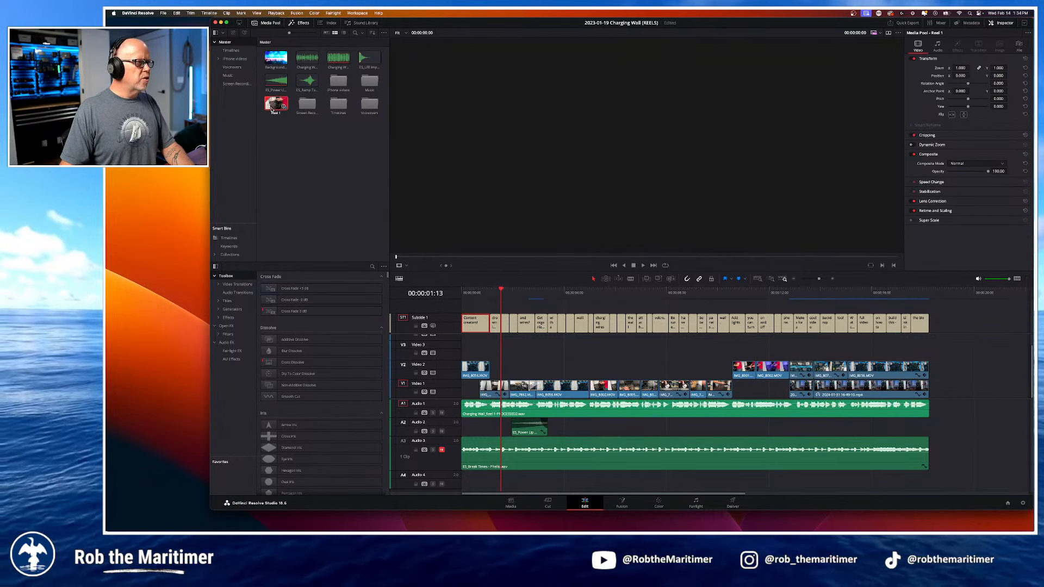
key(super+x)
click(229, 50)
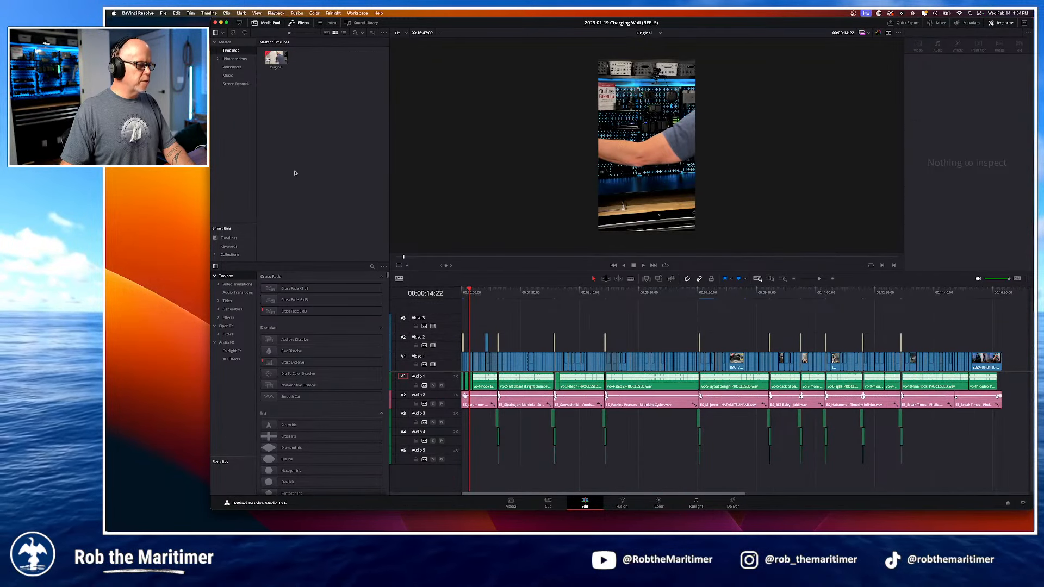
key(super+v)
click(226, 42)
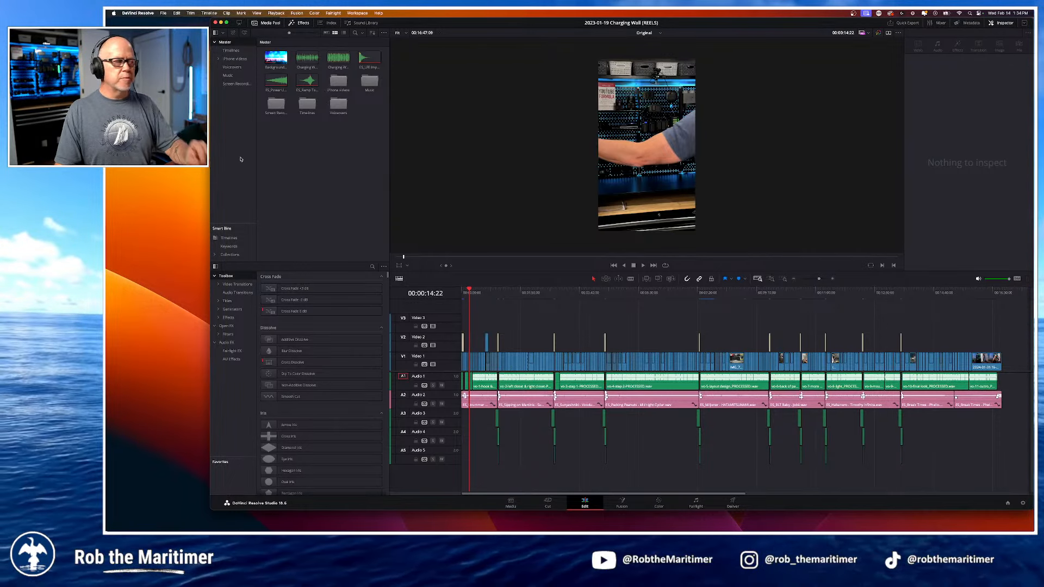
click(231, 51)
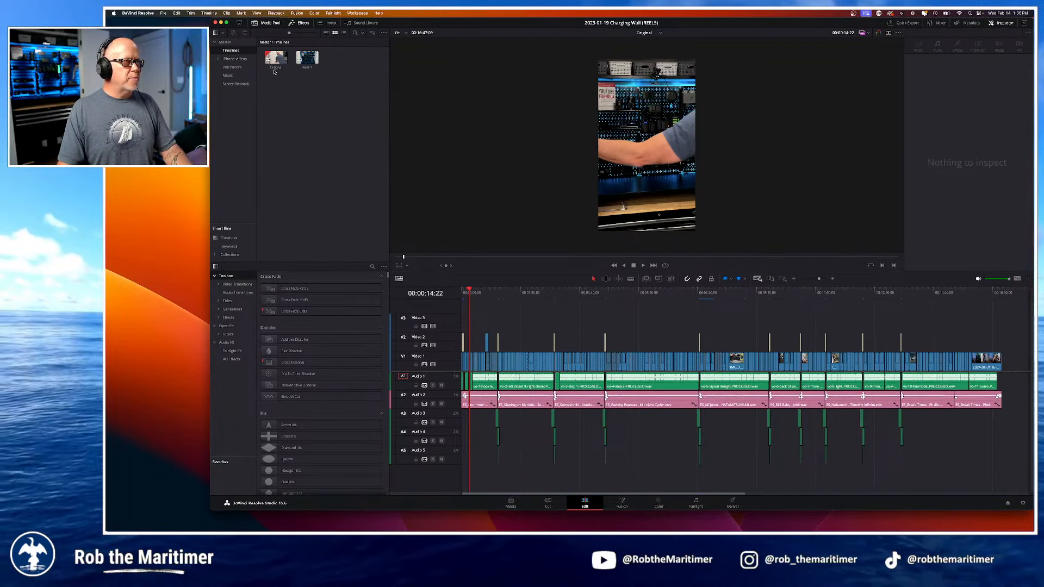
Step: Look over the Voiceovers and Music bins and move the Original timeline's playhead to 00:06:31:01
click(232, 67)
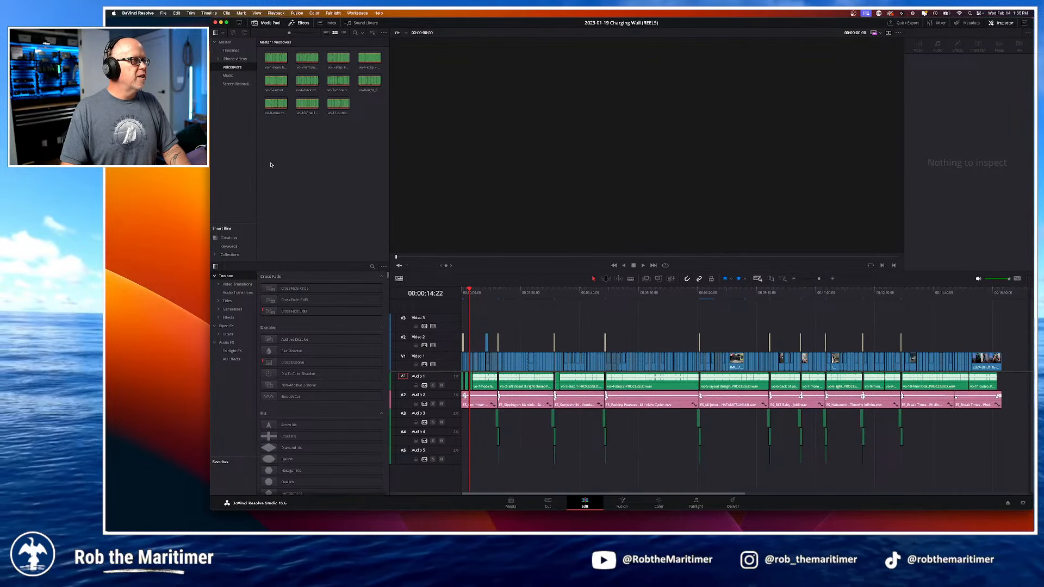
click(228, 76)
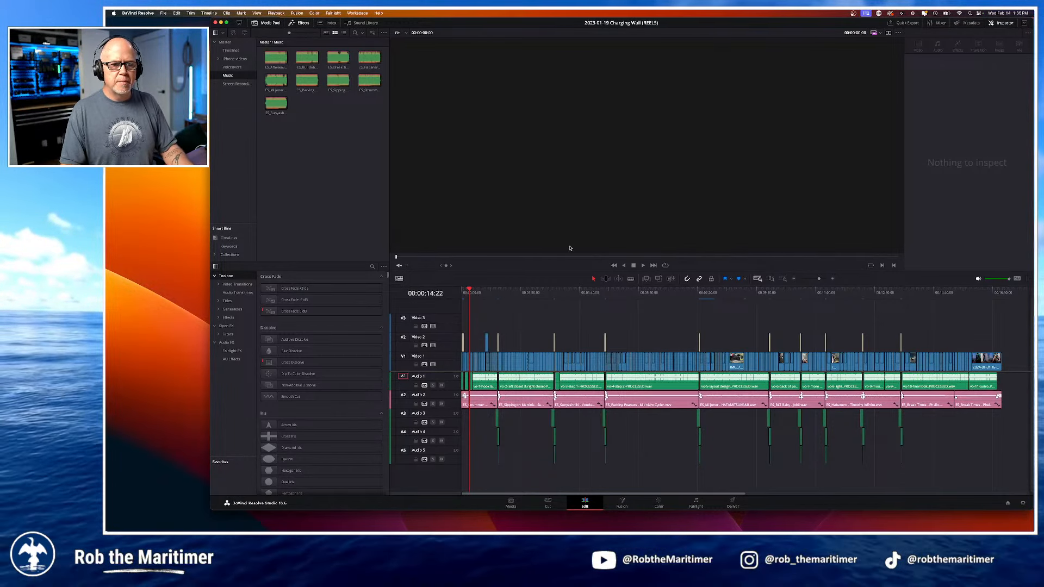
click(671, 293)
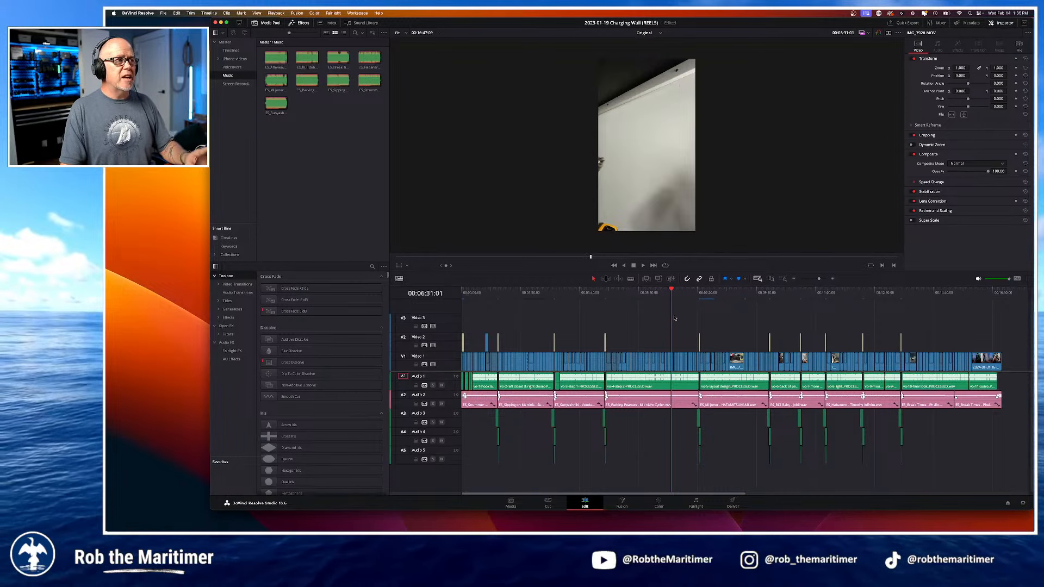
click(313, 145)
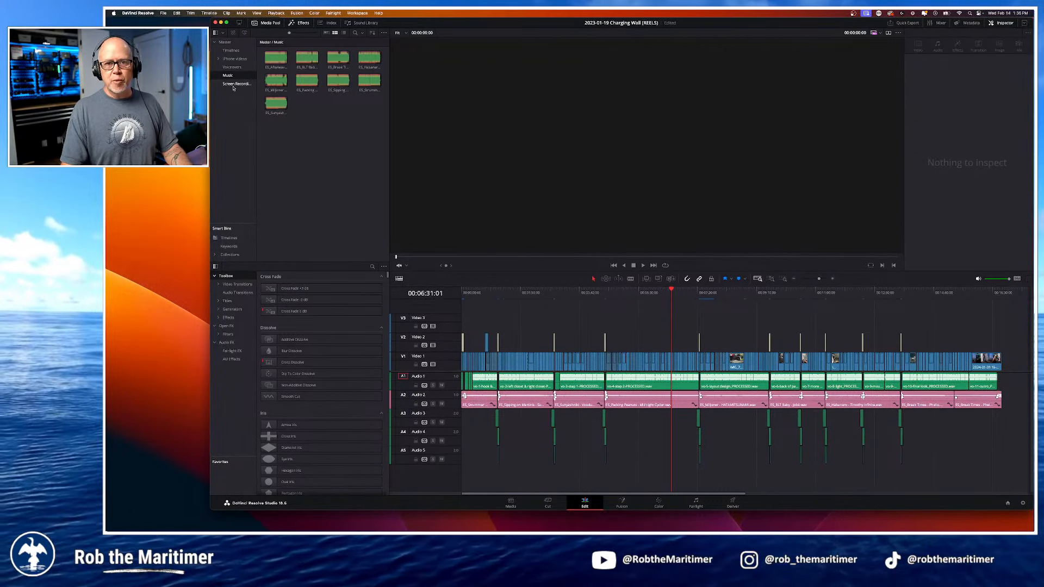
Step: Preview several clips in the Screen Recordings bin, then clear the clip selection
click(242, 85)
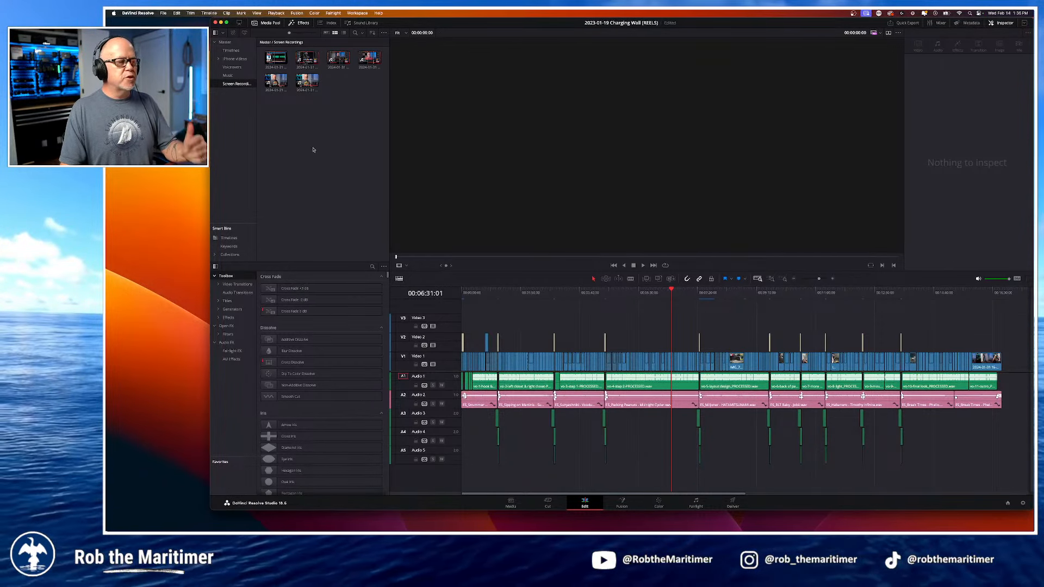
double_click(304, 82)
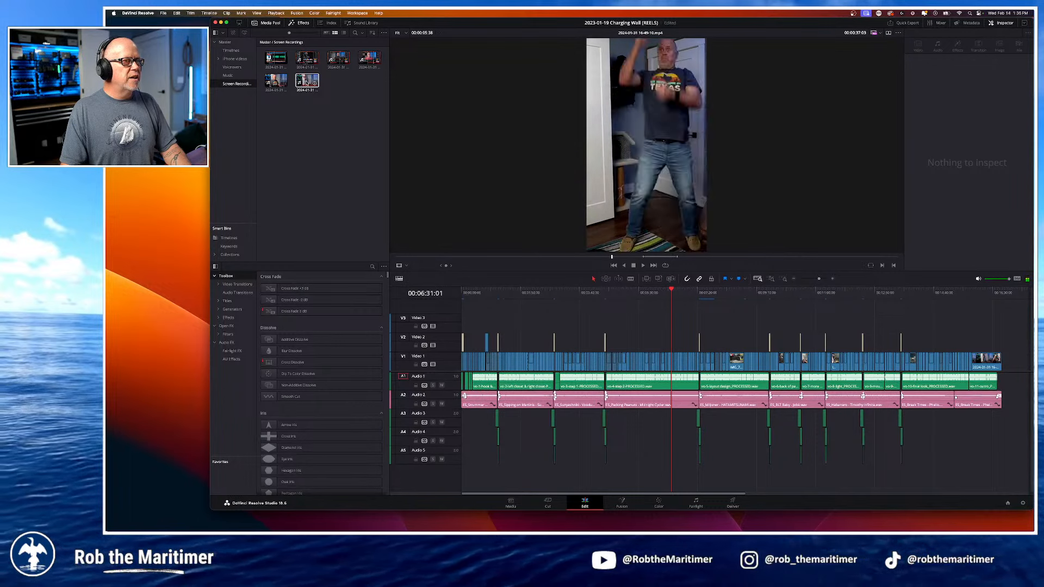
click(271, 60)
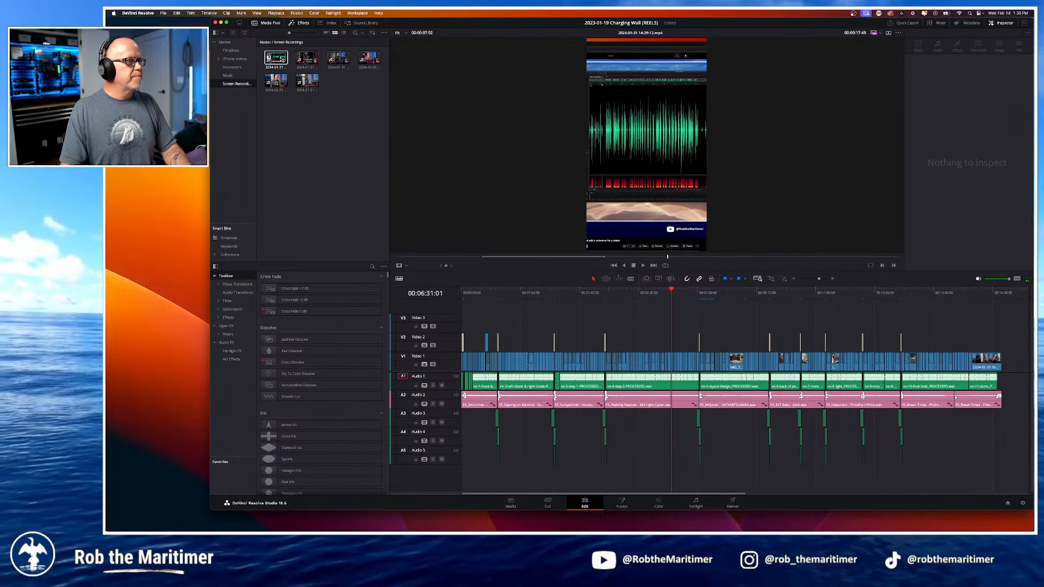
click(309, 58)
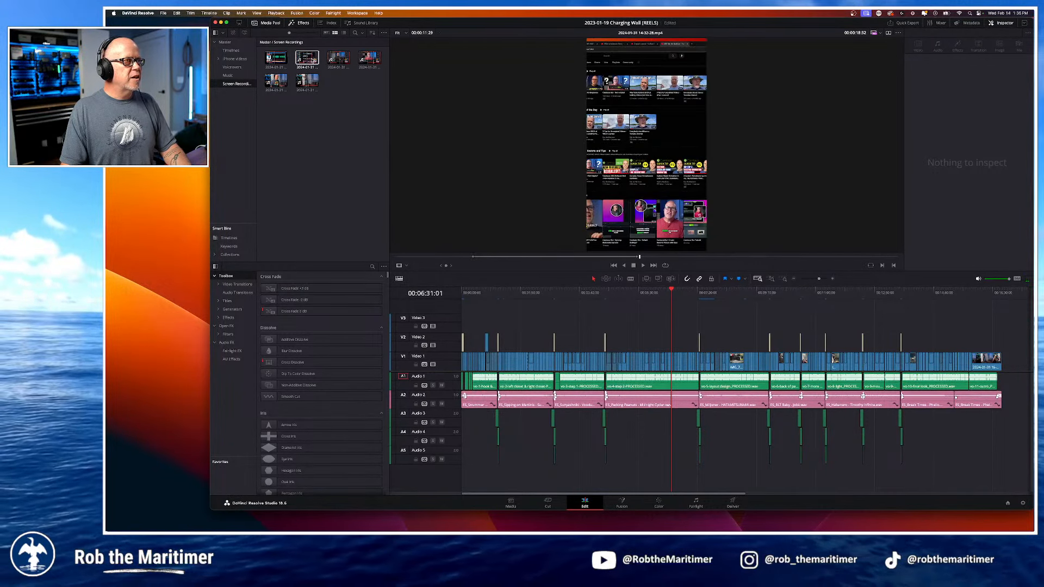
click(366, 59)
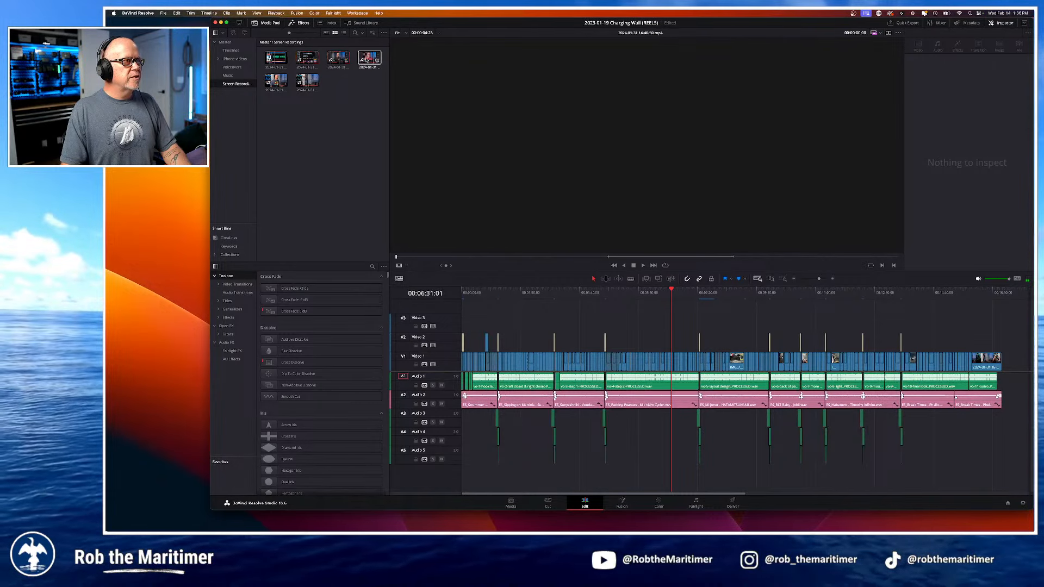
click(342, 80)
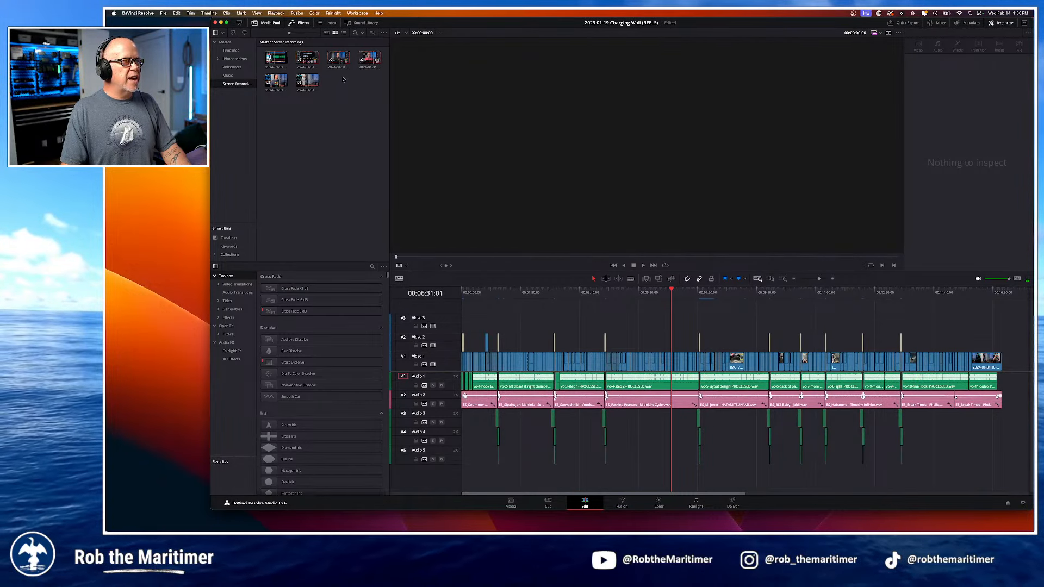
Step: Expand the iPhone videos bin and look over the clips in its 1 intro office sub-bin
click(228, 59)
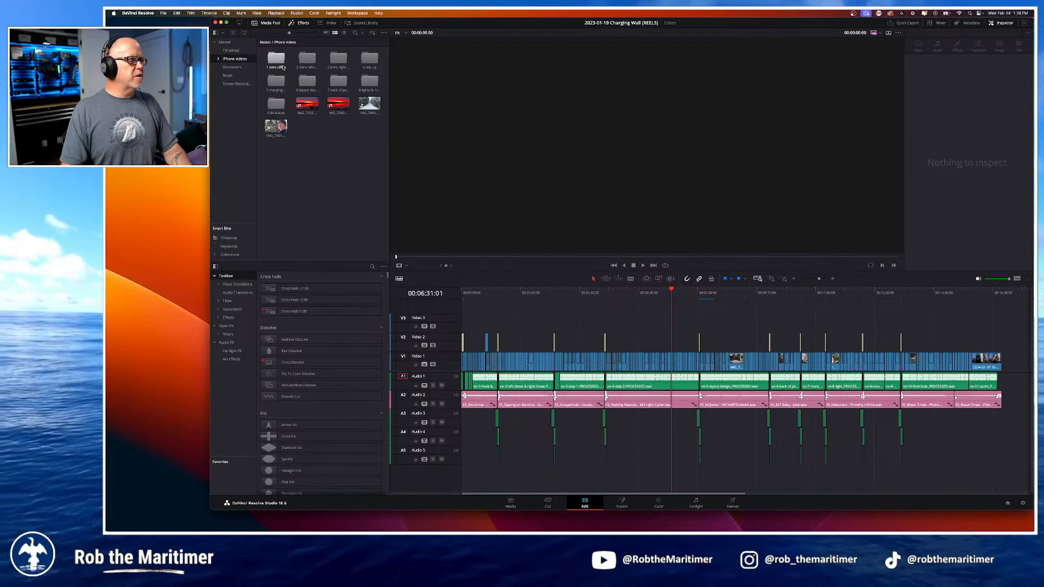
click(218, 59)
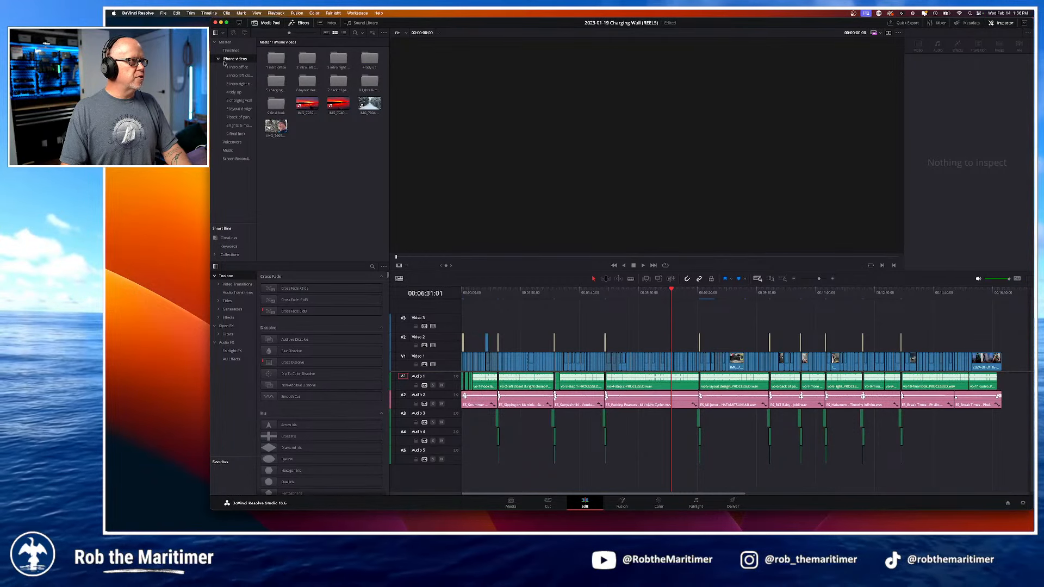
click(235, 67)
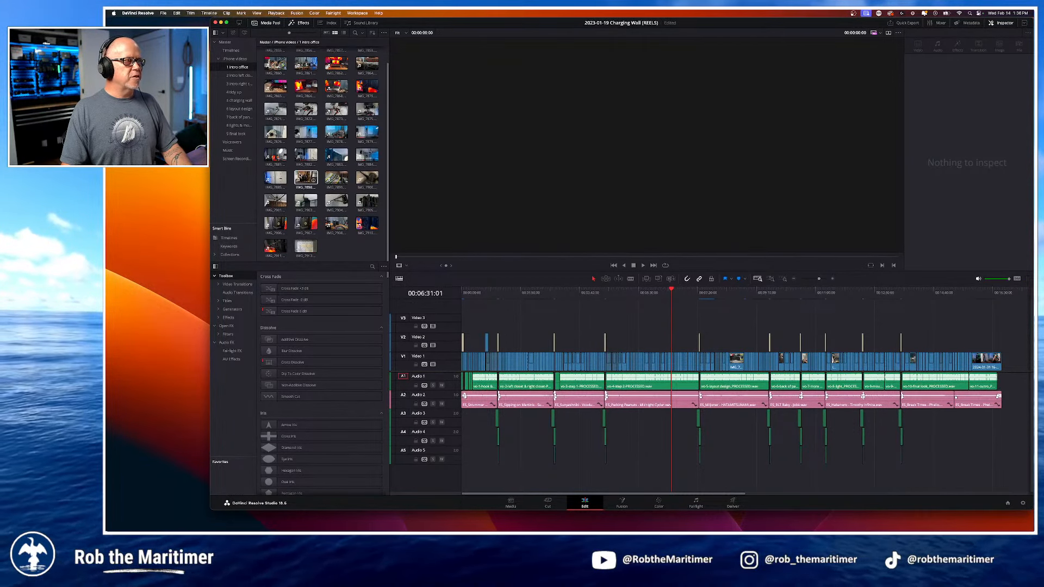
click(299, 175)
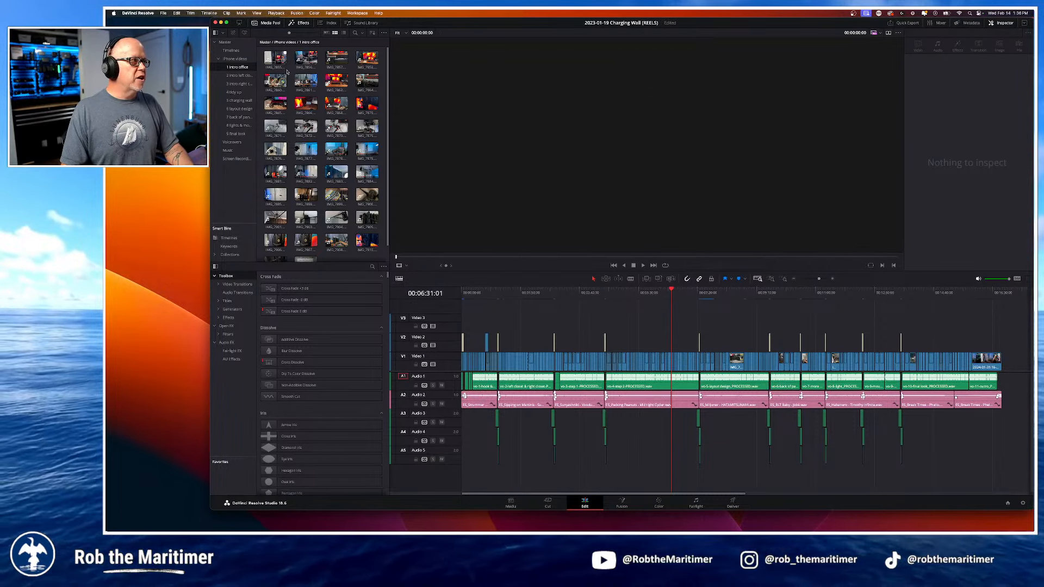
Step: Compare source clip IMG_7873.MOV with the Original timeline near 00:03:43:05 in side-by-side viewers, then collapse the iPhone videos bin
click(889, 33)
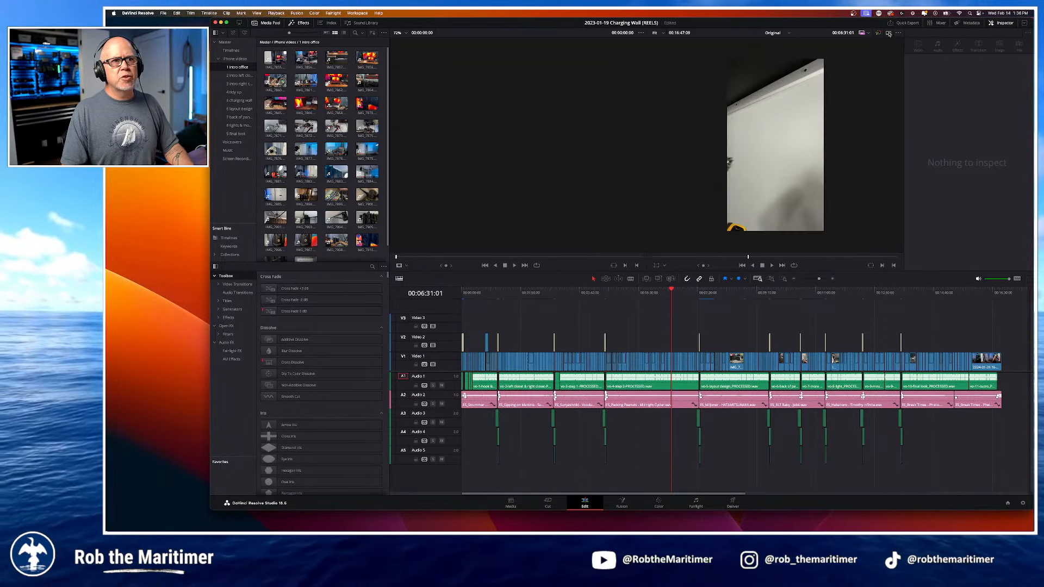
drag(584, 294, 572, 295)
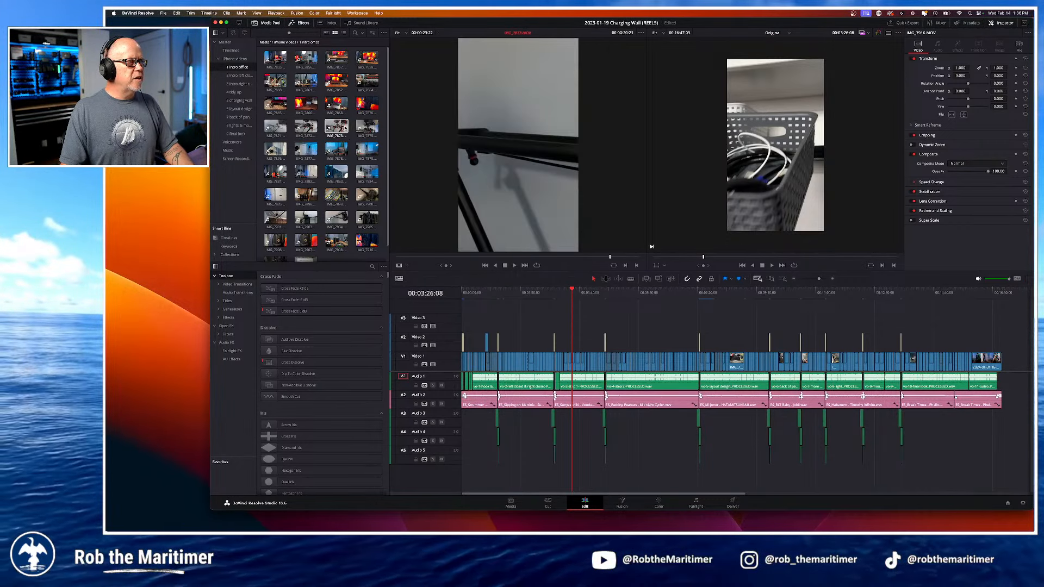
click(334, 127)
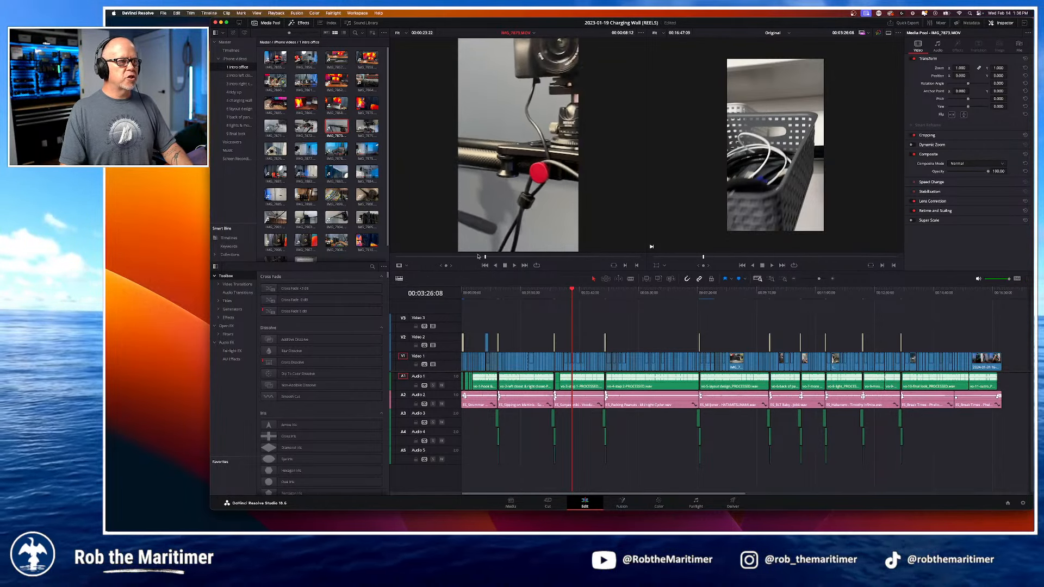
drag(519, 257, 452, 257)
mouse_move(507, 129)
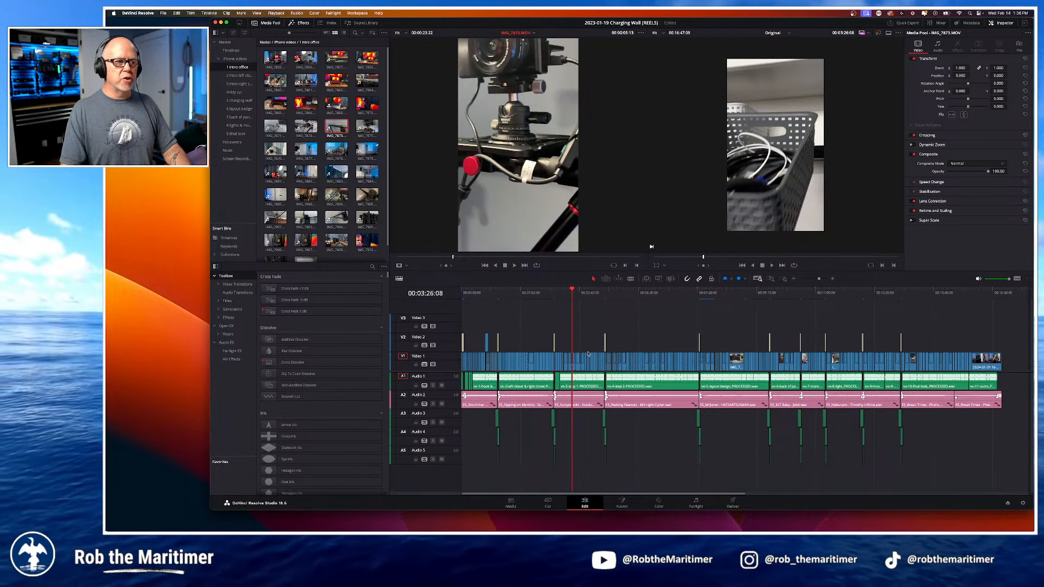
mouse_move(573, 291)
mouse_down()
mouse_move(607, 296)
mouse_move(582, 301)
mouse_up()
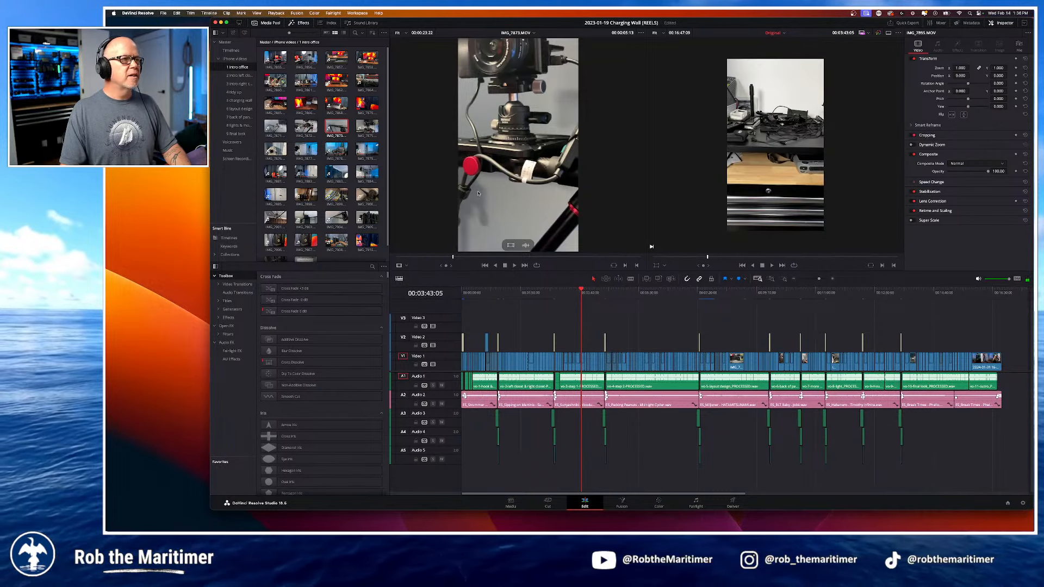
click(275, 58)
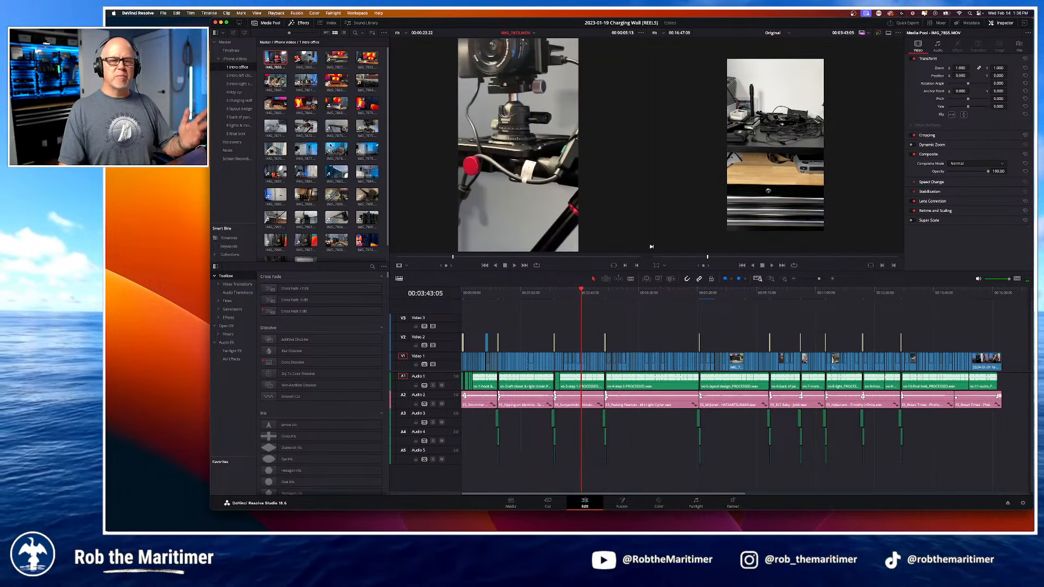
click(217, 59)
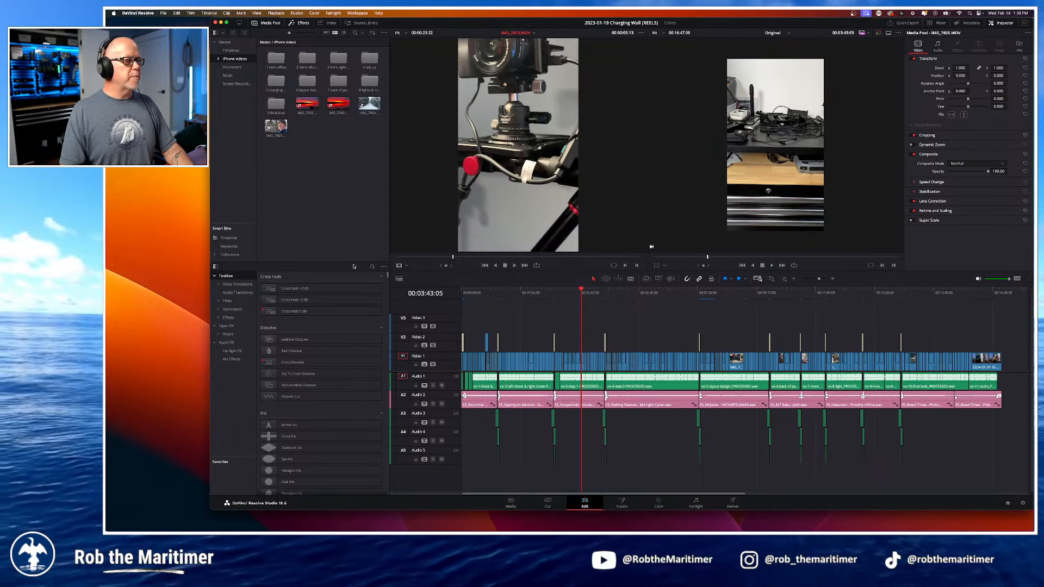
click(309, 174)
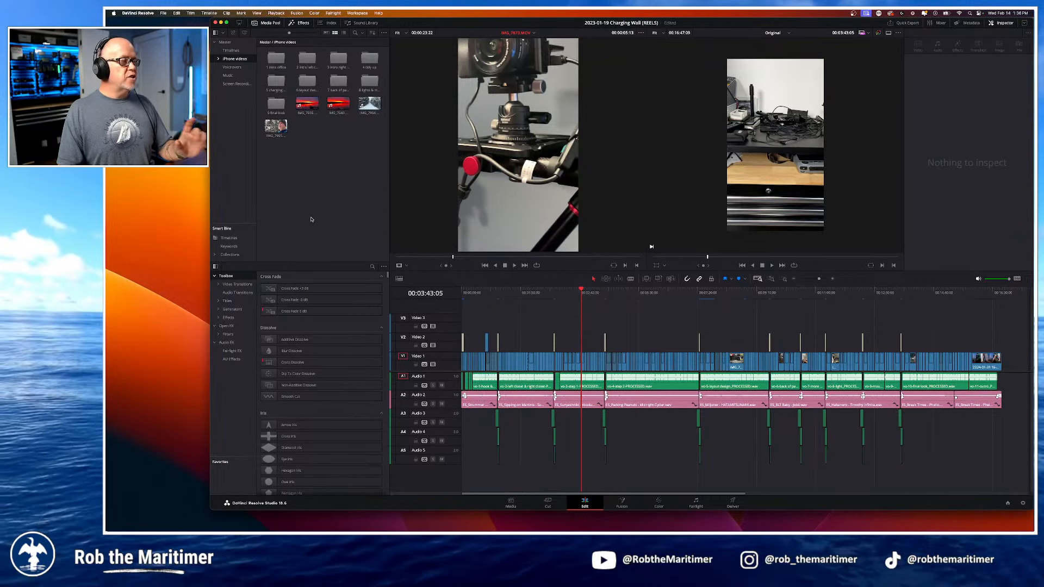
Step: Duplicate the Reel 1 timeline within the Timelines bin
click(243, 52)
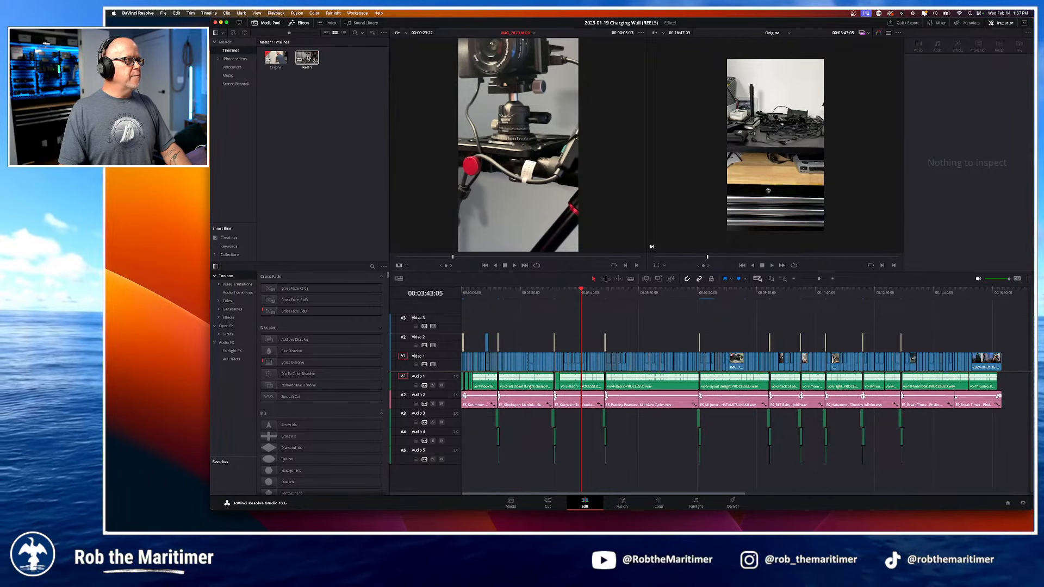
click(309, 59)
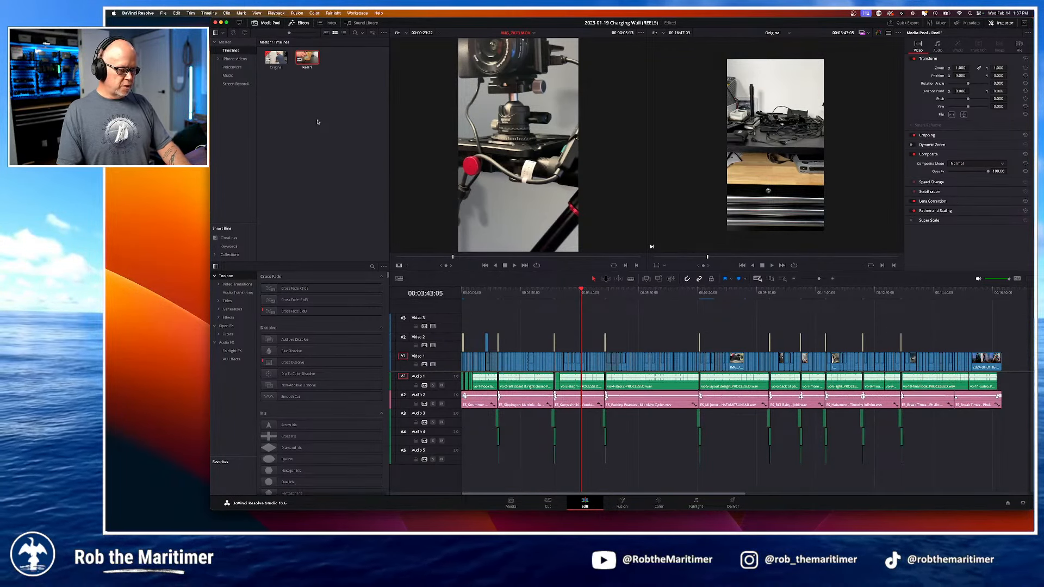
key(super+v)
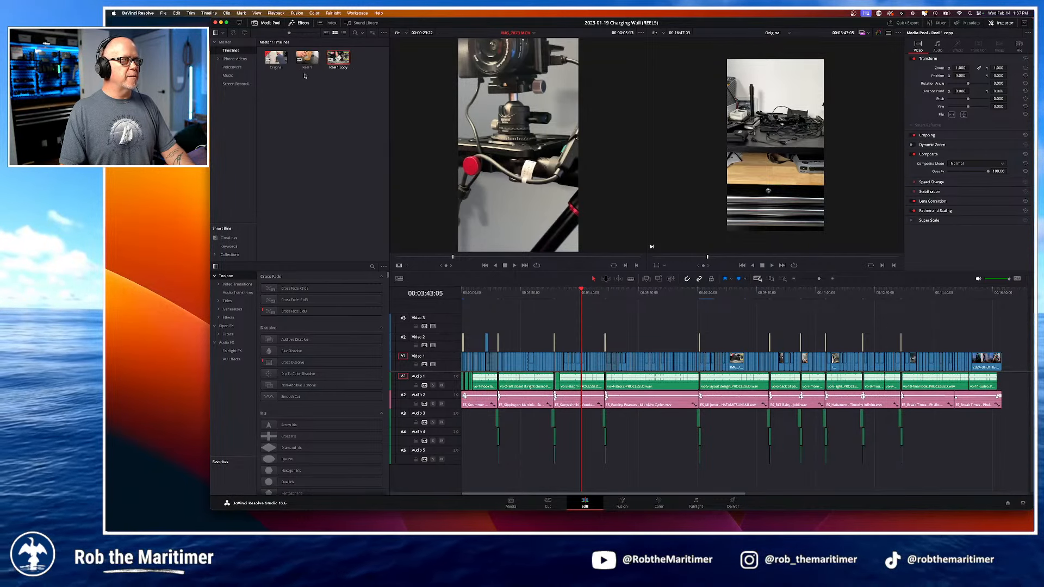
Step: Return to a single viewer and switch from the Reel 1 timeline to Original and on to Reel 1 copy
double_click(307, 58)
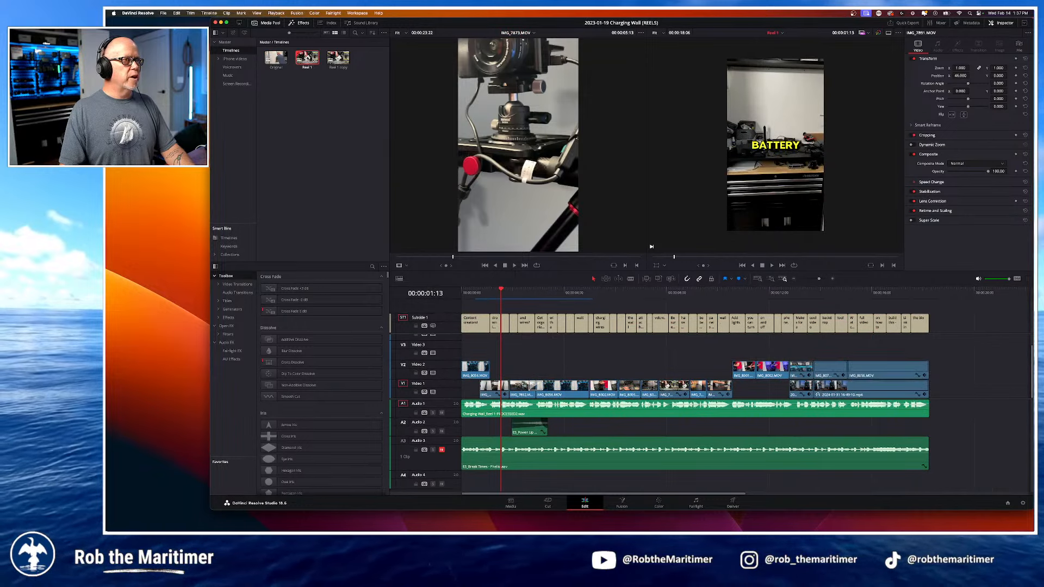
click(888, 33)
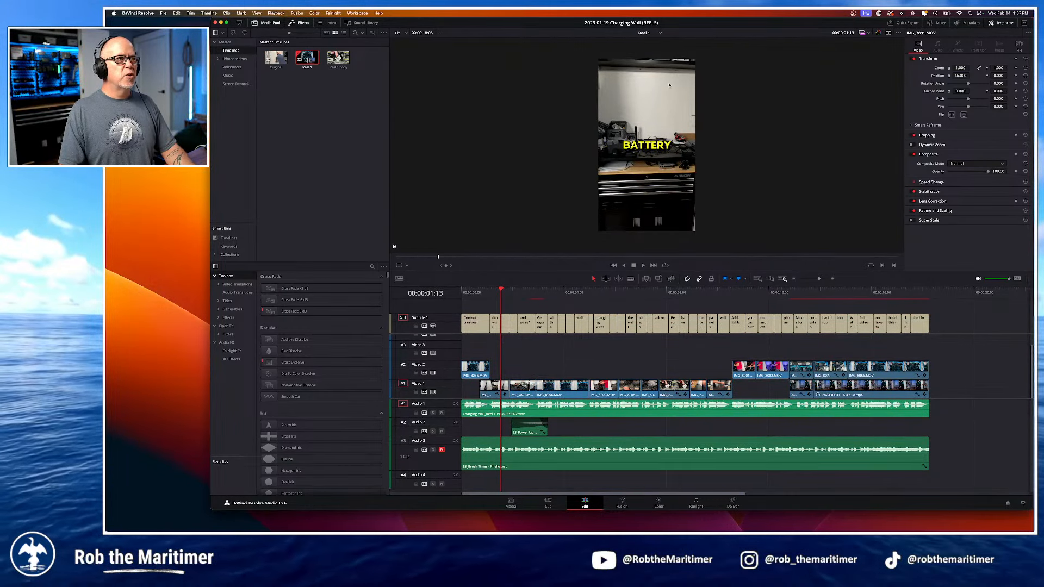
click(655, 33)
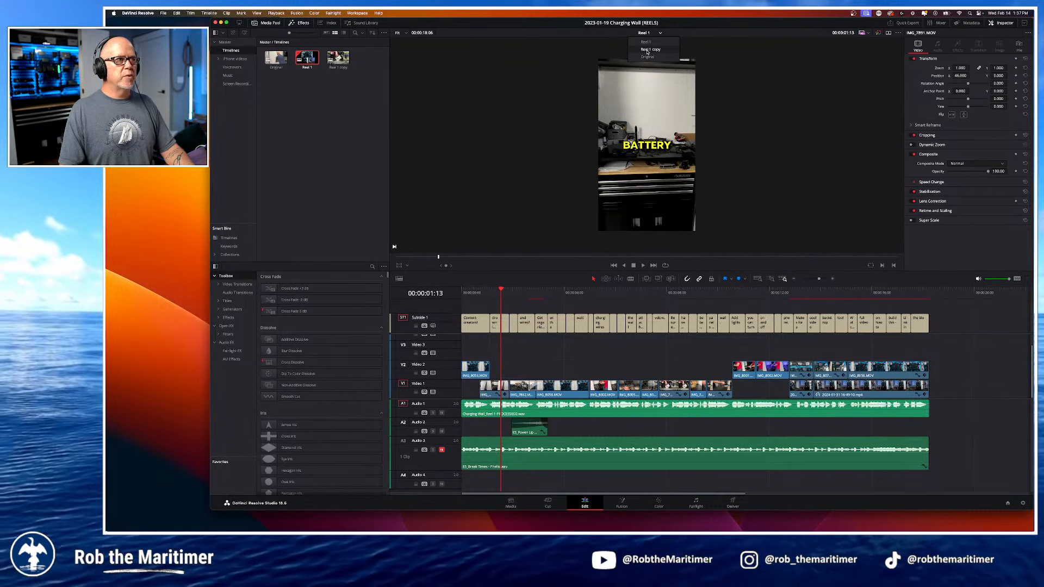
click(647, 57)
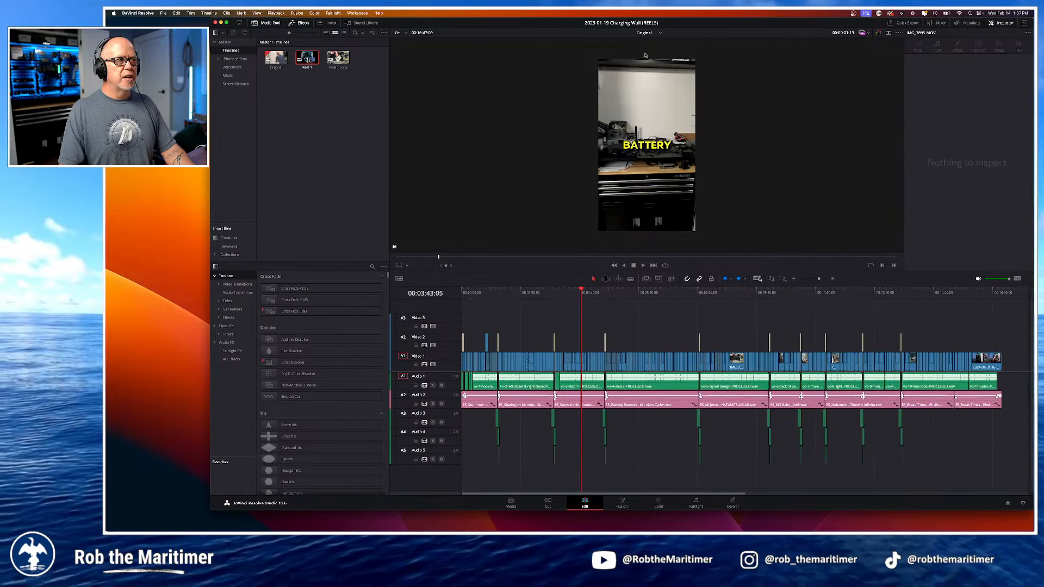
click(644, 35)
click(645, 35)
click(645, 36)
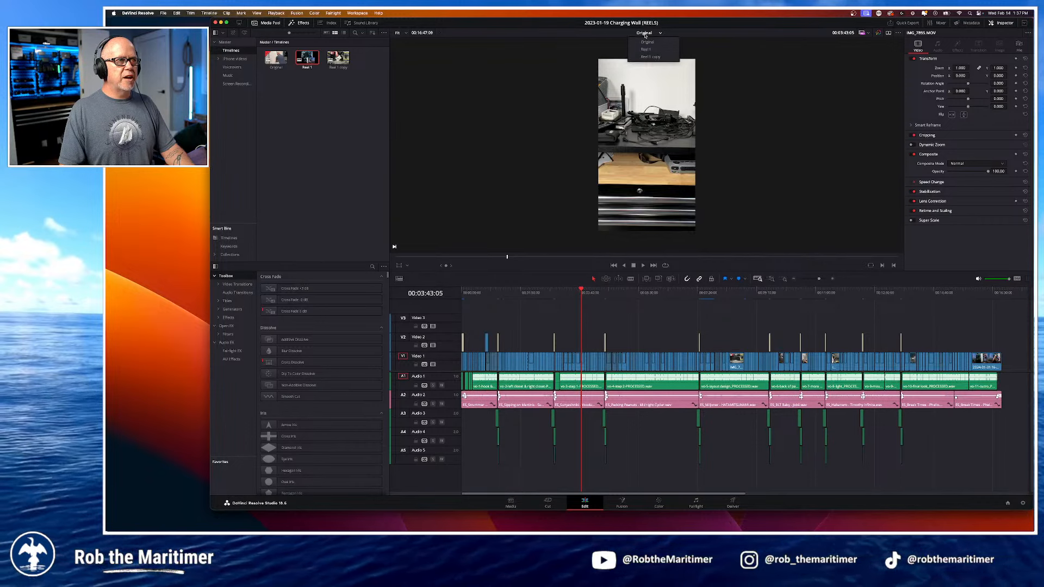
click(650, 57)
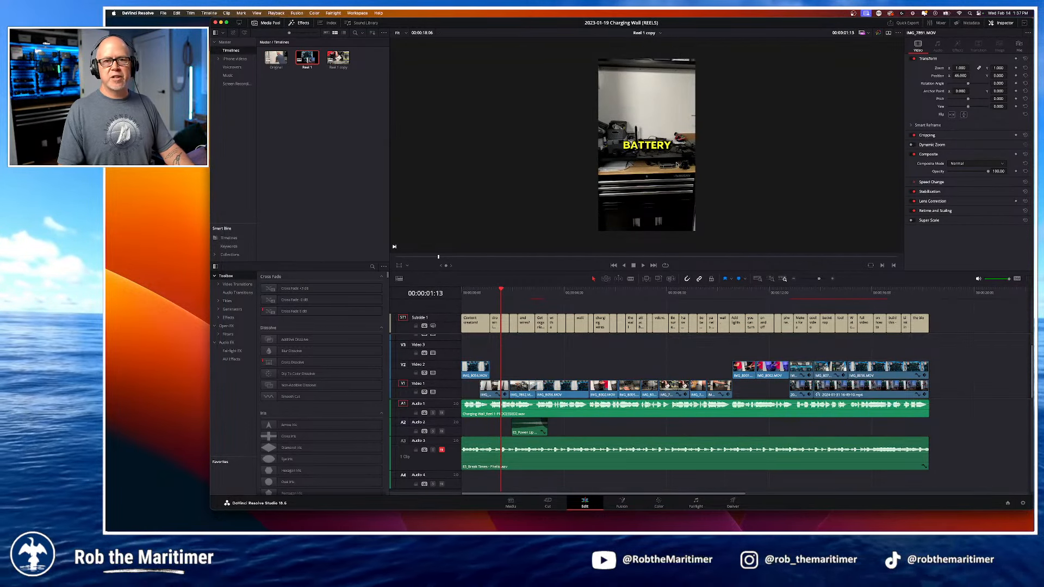
Step: Rename the duplicated Reel 1 copy timeline to Reel 2 and check it in the viewer's timeline list
click(339, 68)
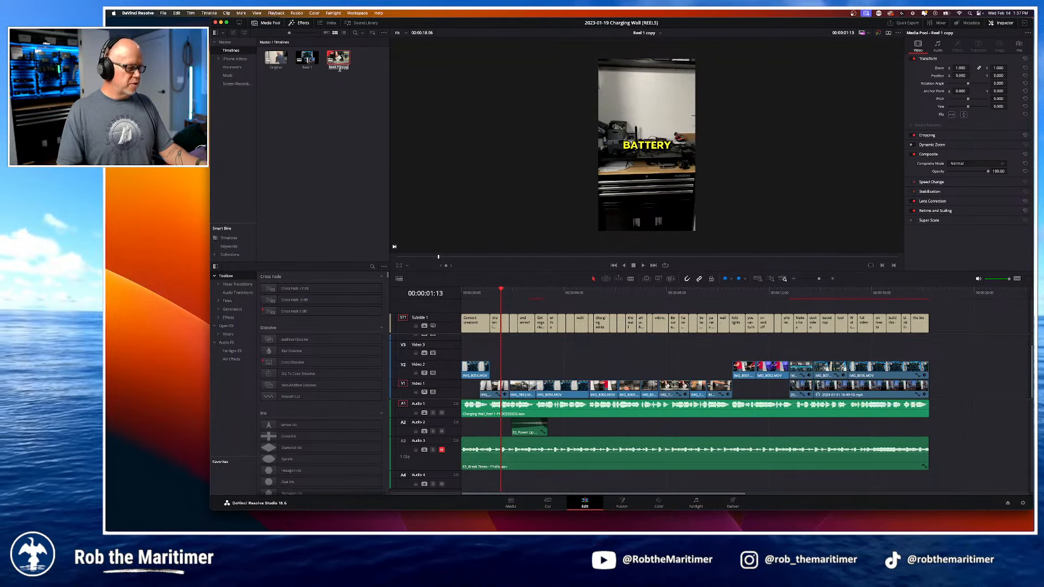
text(Reel 2)
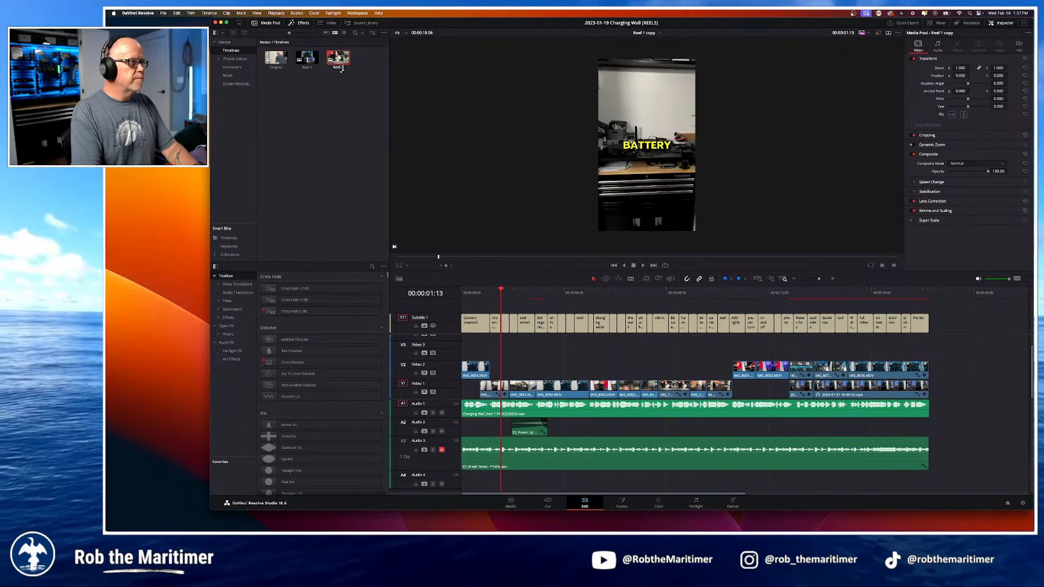
key(Return)
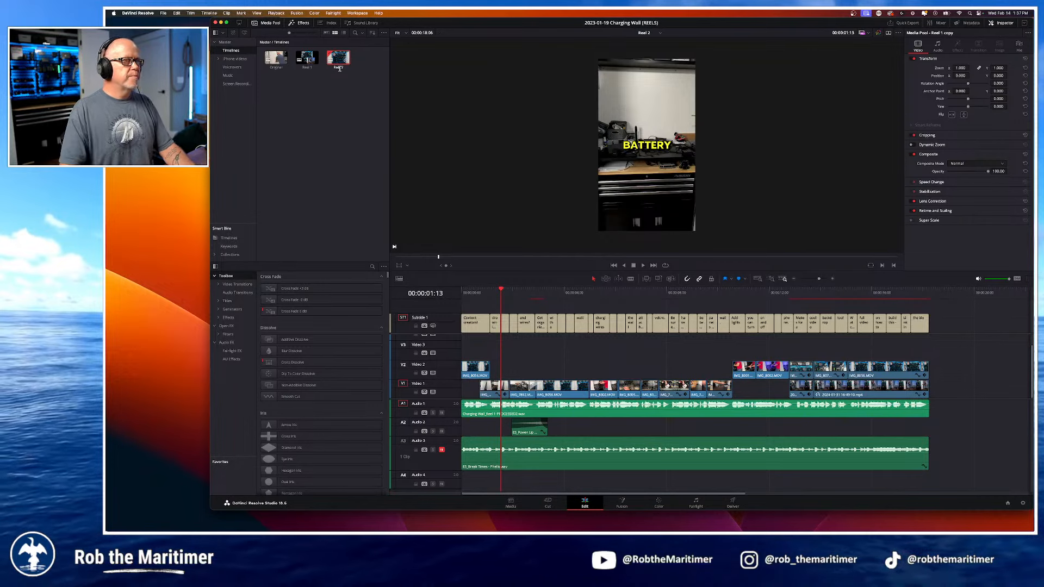
click(645, 33)
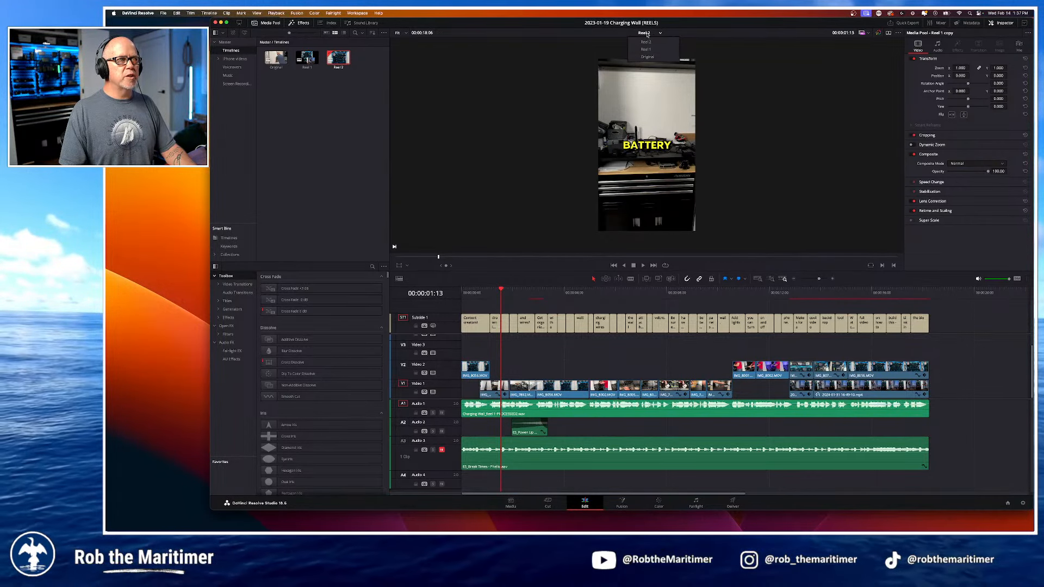
click(647, 35)
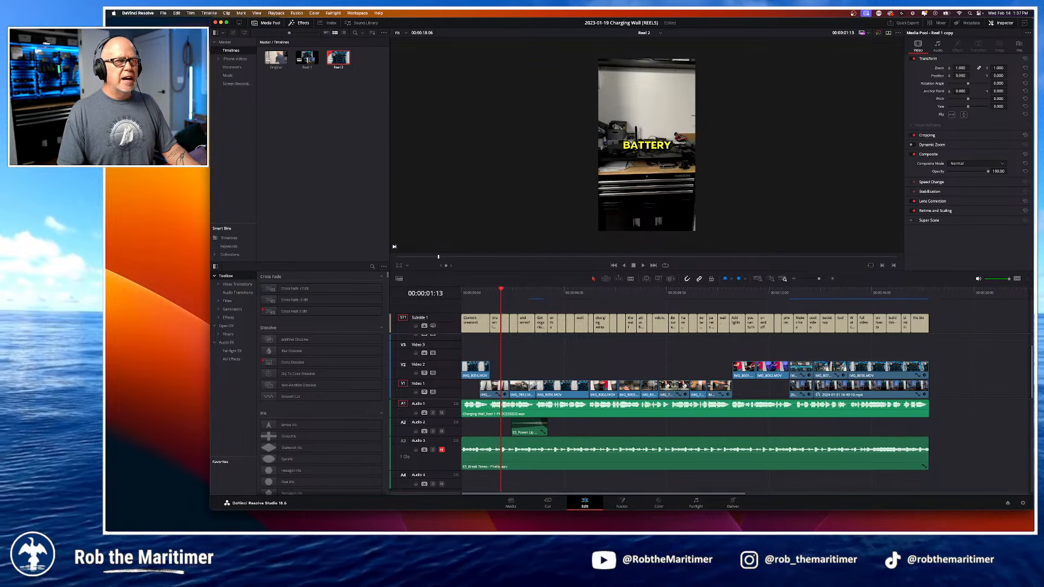
right_click(303, 103)
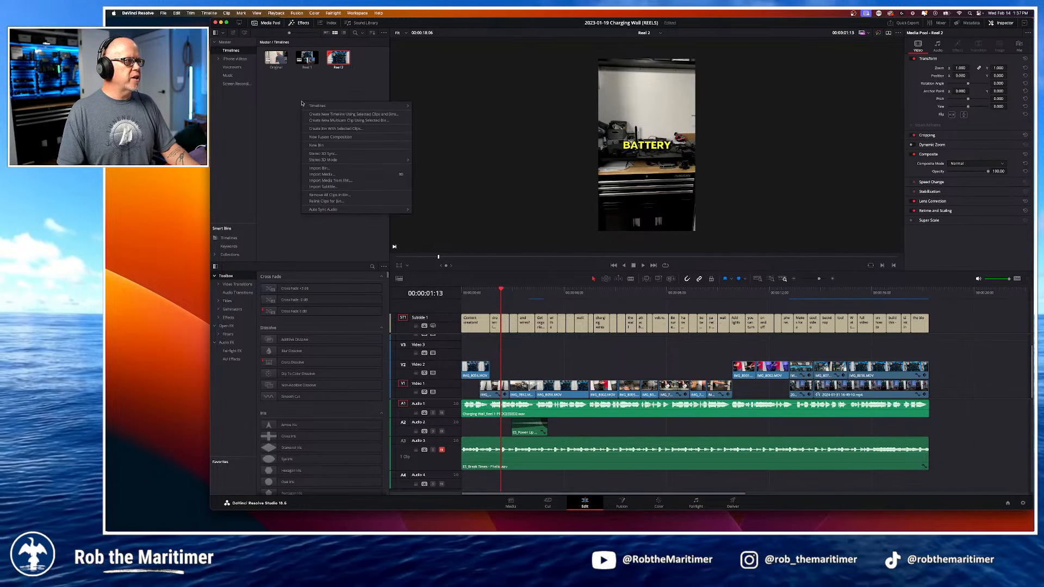
mouse_move(322, 109)
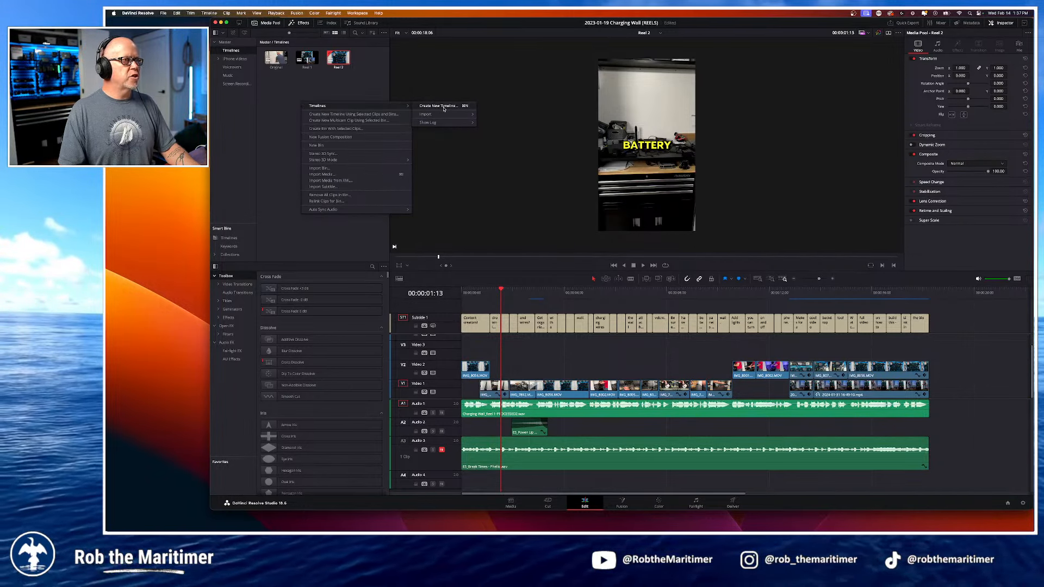
click(309, 234)
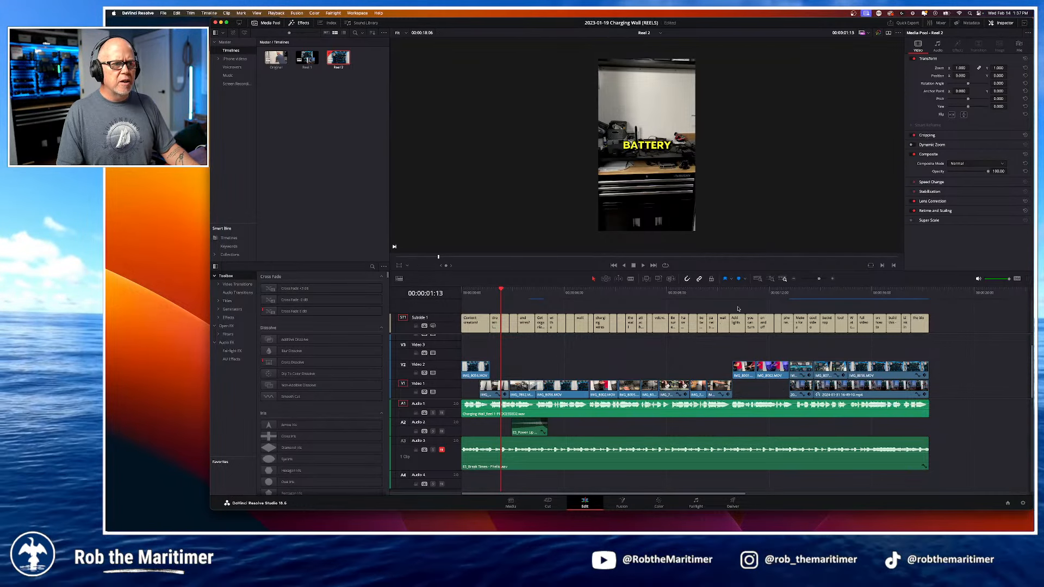
Step: Preview the duplicated Reel 2 timeline around 00:00:11:14, then return to near its start
mouse_move(729, 291)
mouse_down()
mouse_move(765, 295)
mouse_move(745, 296)
mouse_up()
key(space)
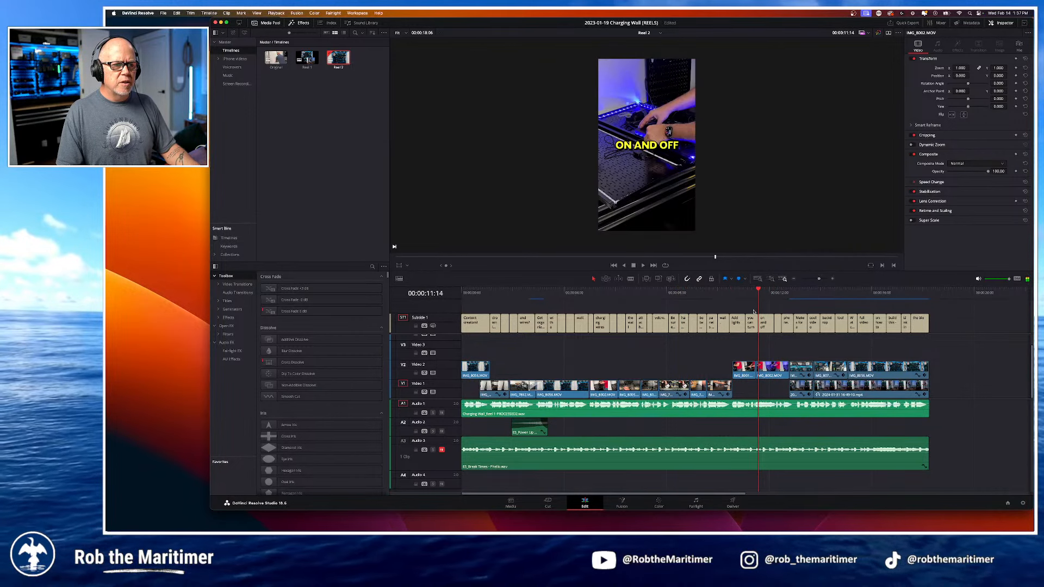
click(472, 292)
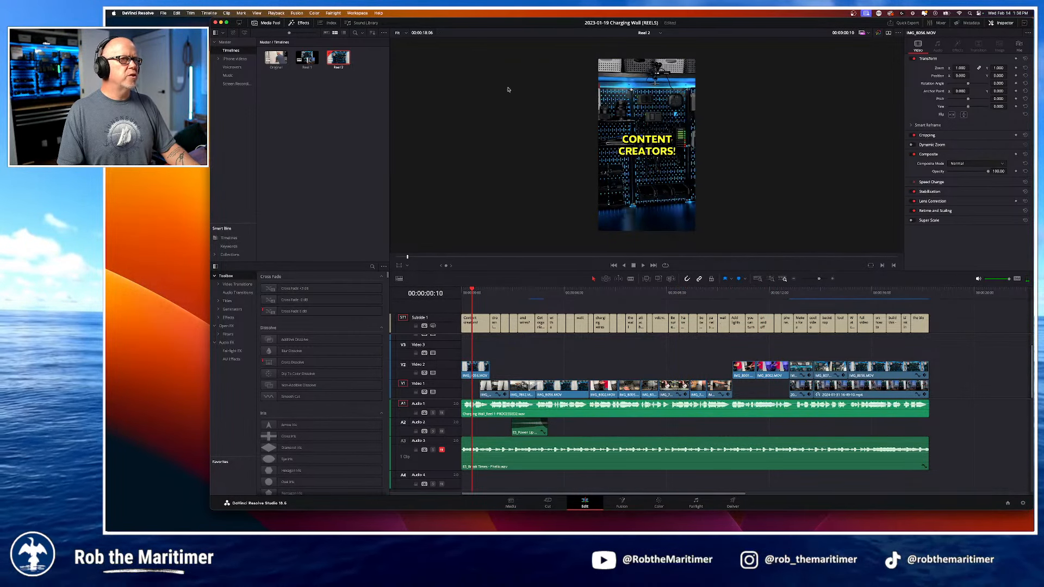
Step: Switch to the Reel 1 timeline and delete the duplicated Reel 2 timeline from the Timelines bin
click(647, 33)
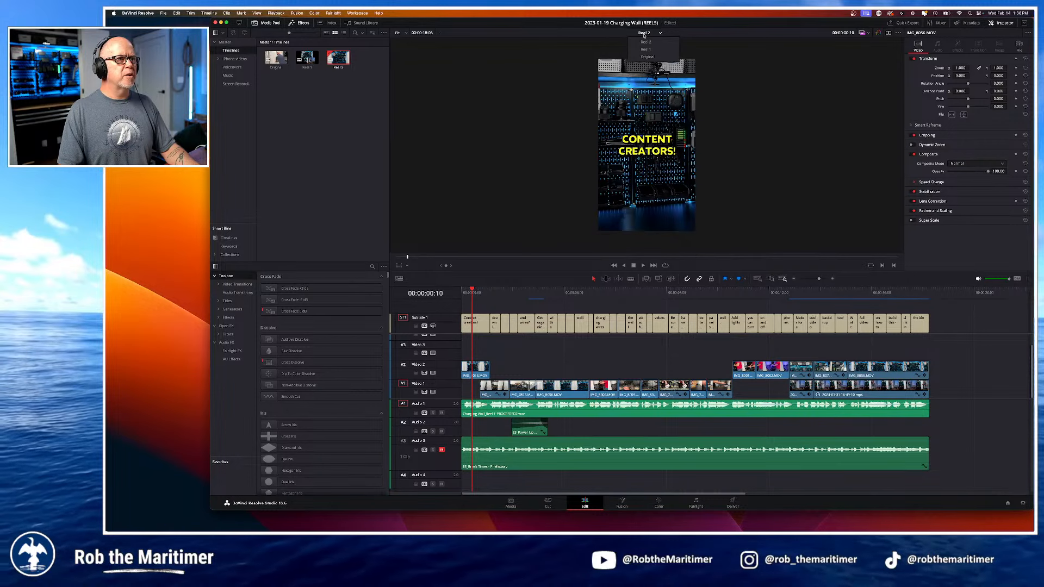
click(651, 48)
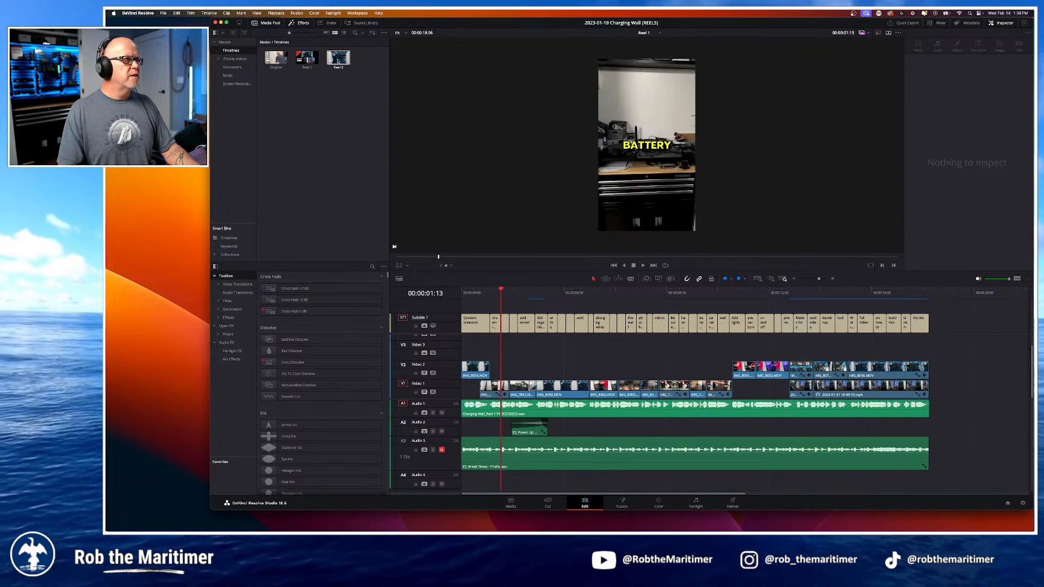
click(338, 59)
right_click(337, 61)
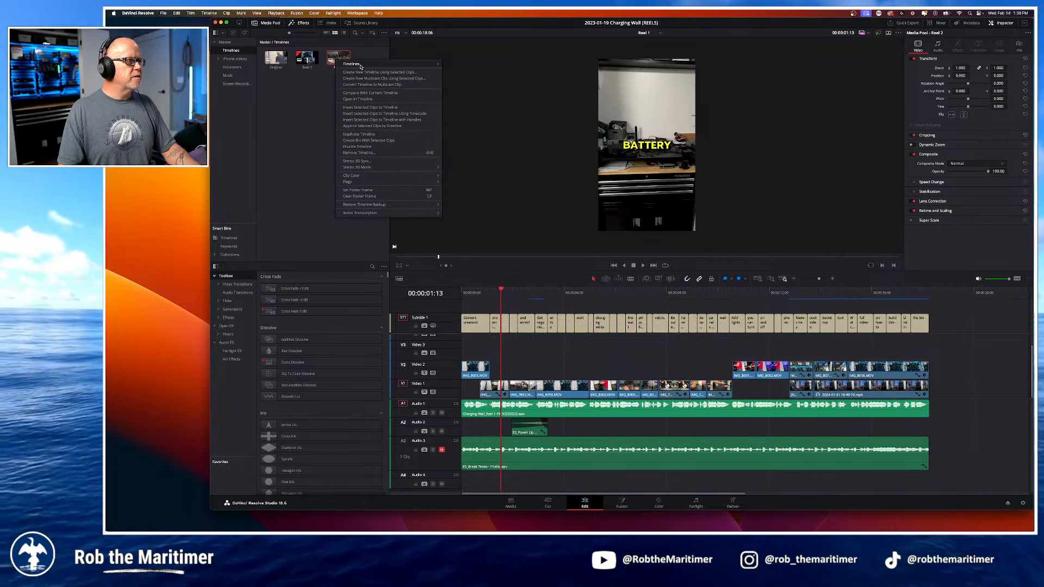
mouse_move(361, 67)
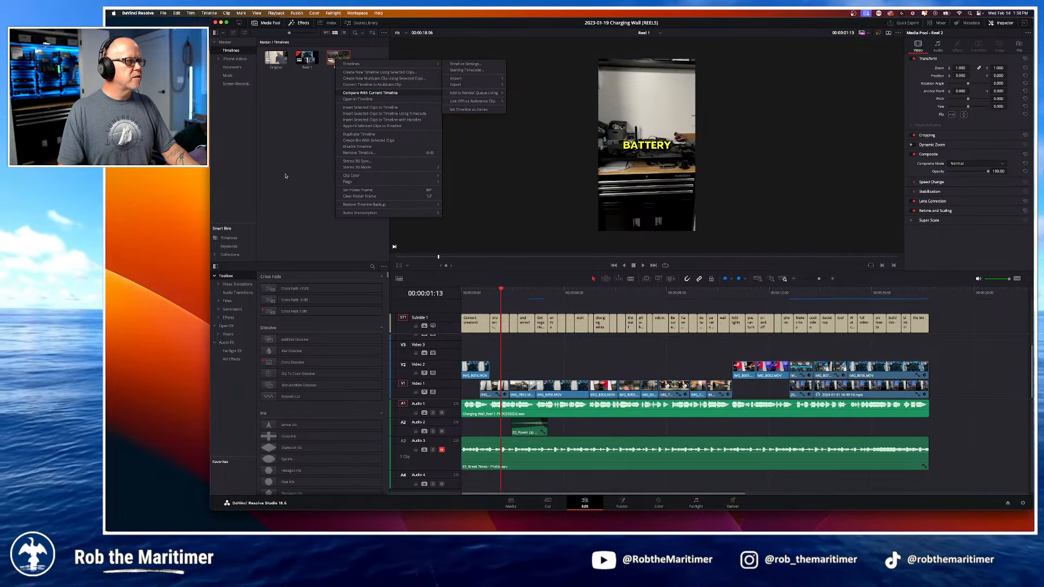
click(335, 129)
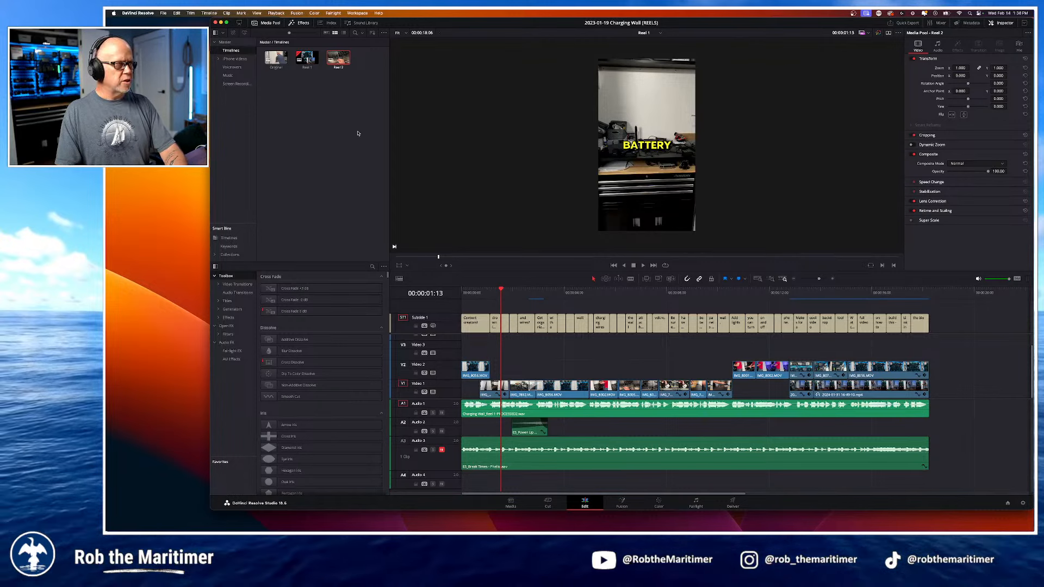
key(Delete)
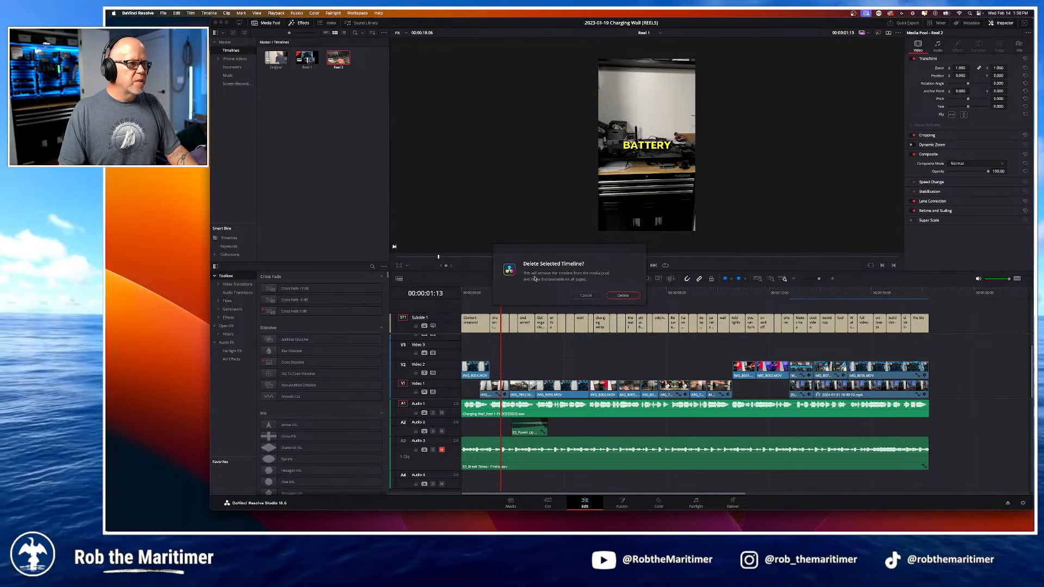
click(623, 296)
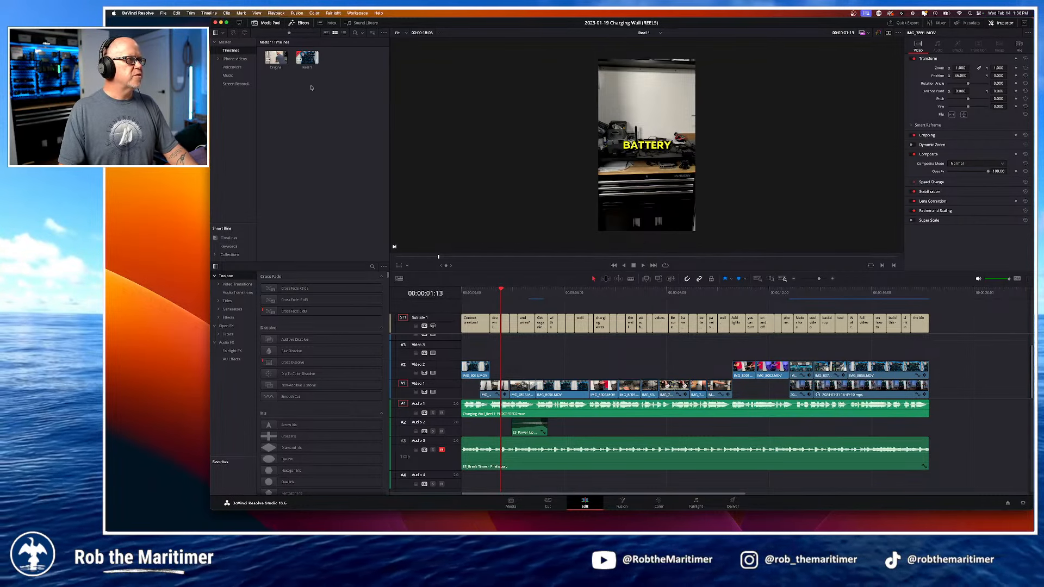
click(646, 32)
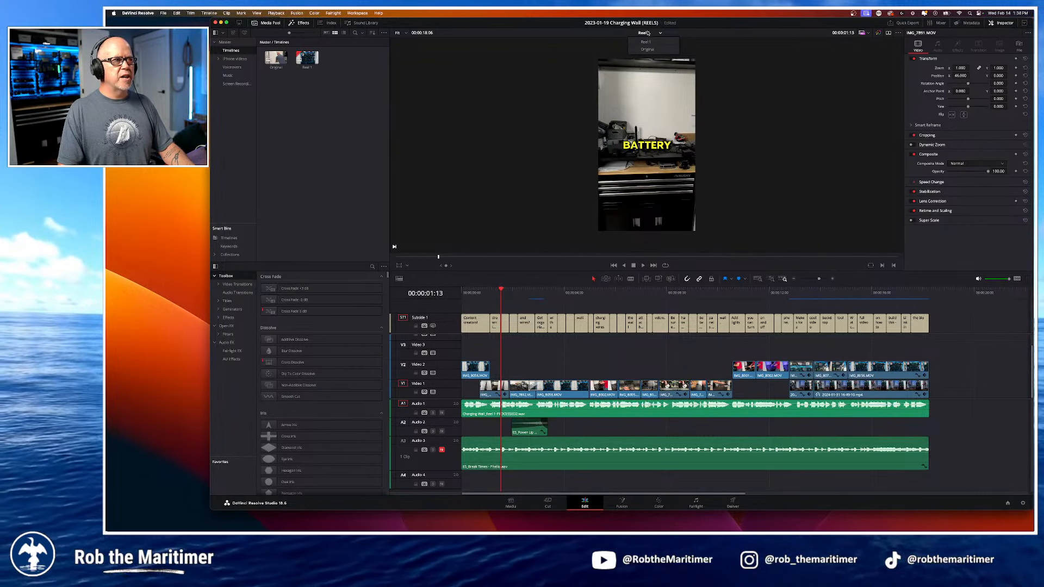
click(646, 42)
Step: Create a new empty timeline named Reel 2 in the Timelines bin using the project settings
right_click(323, 100)
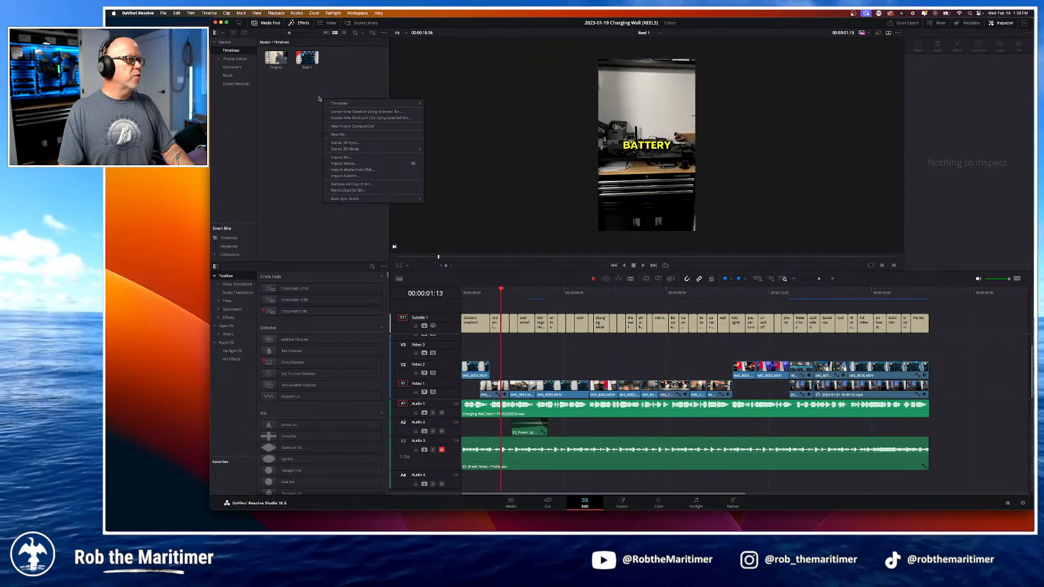
mouse_move(356, 105)
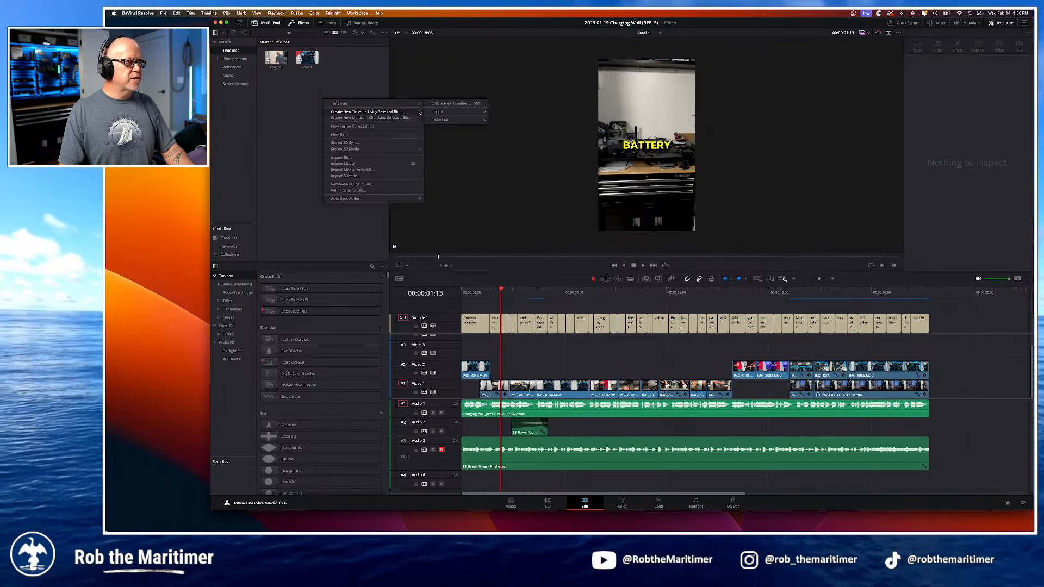
click(455, 103)
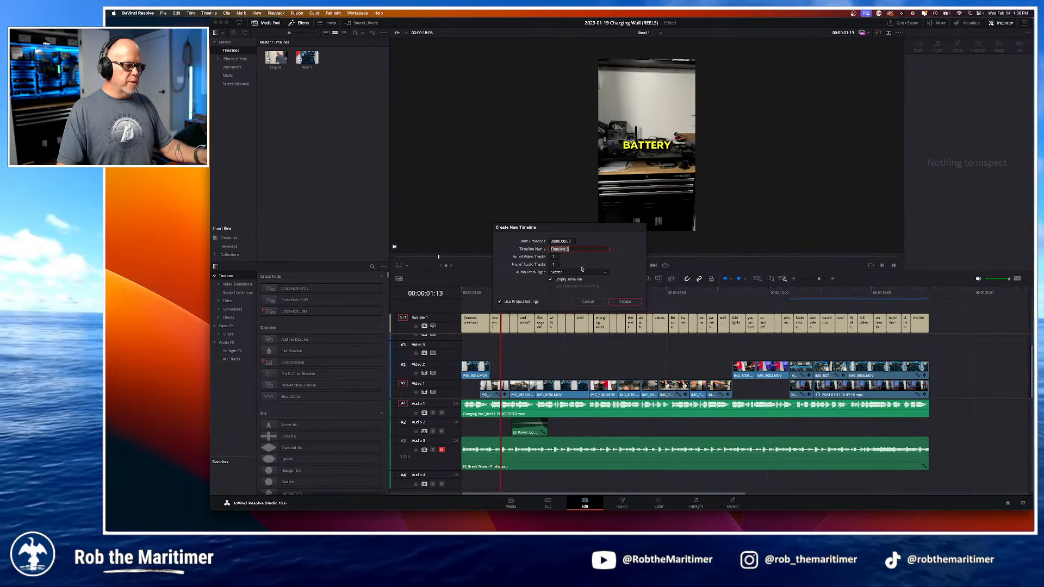
text(Reel 2)
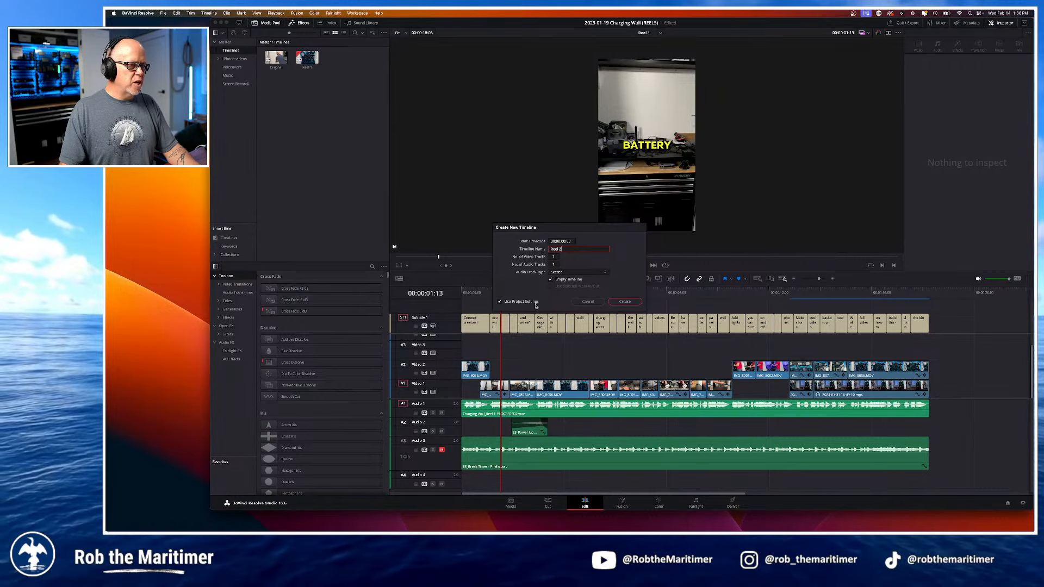
click(618, 302)
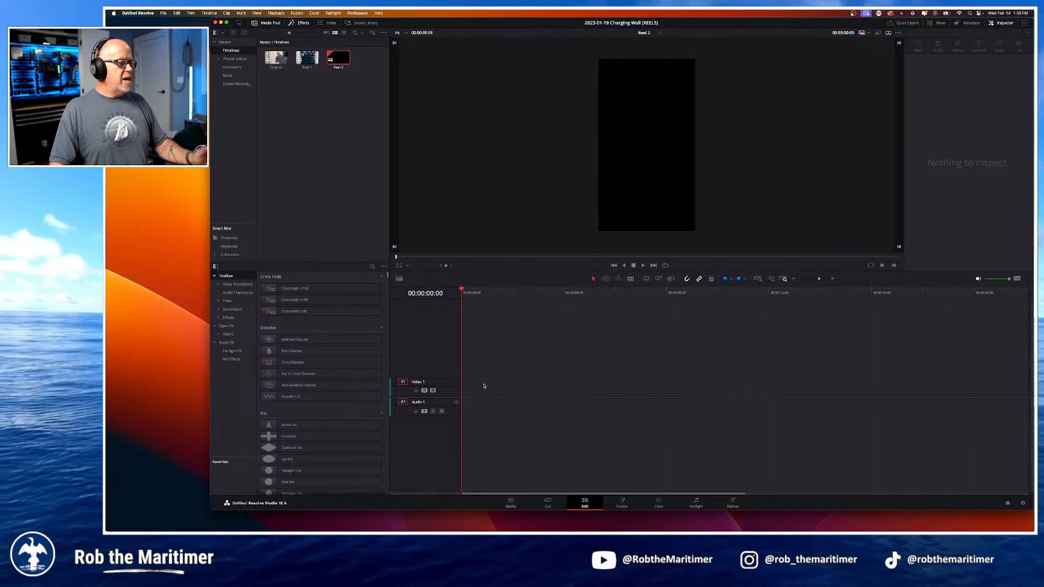
Step: Bring up the text document with the reel scripts, enlarge its text by two levels and widen its window
drag(106, 110, 546, 127)
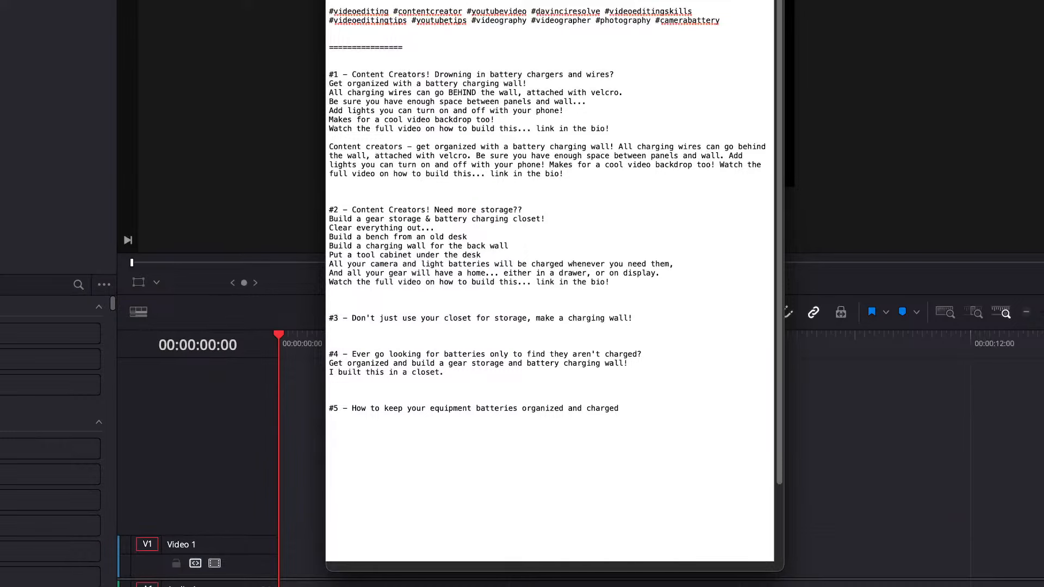
key(super+plus)
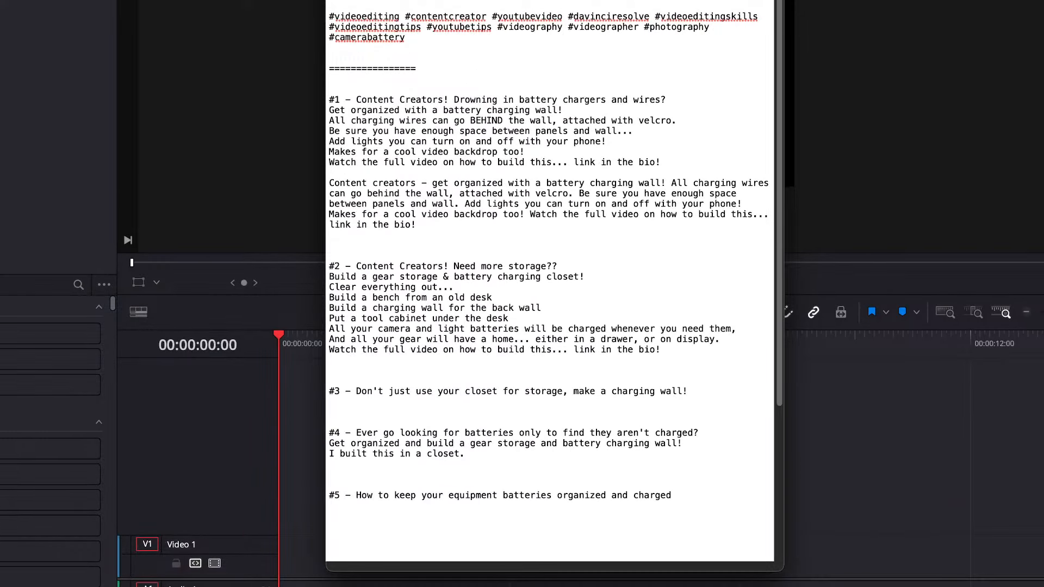
key(super+plus)
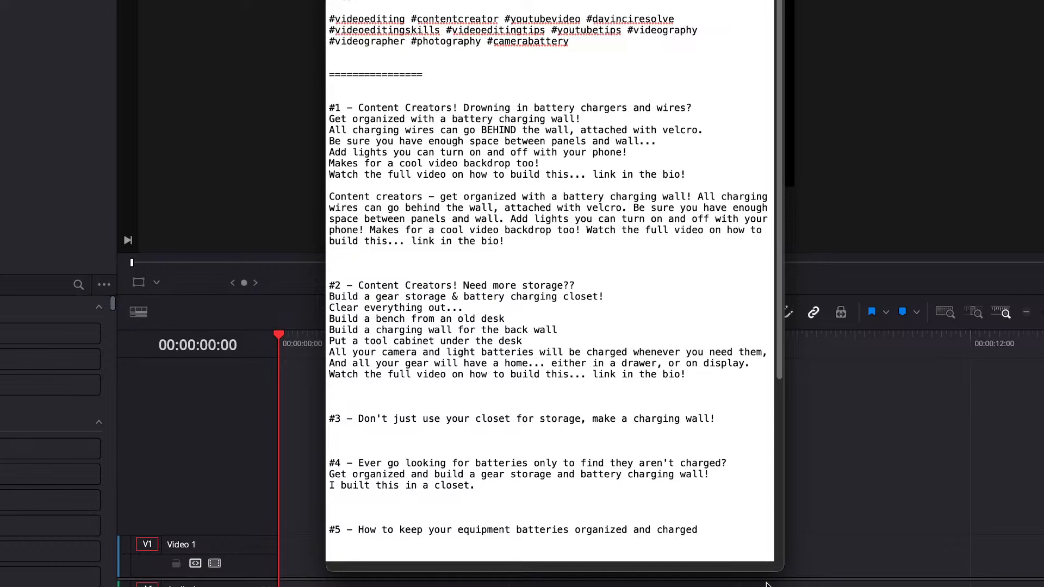
drag(783, 571, 900, 586)
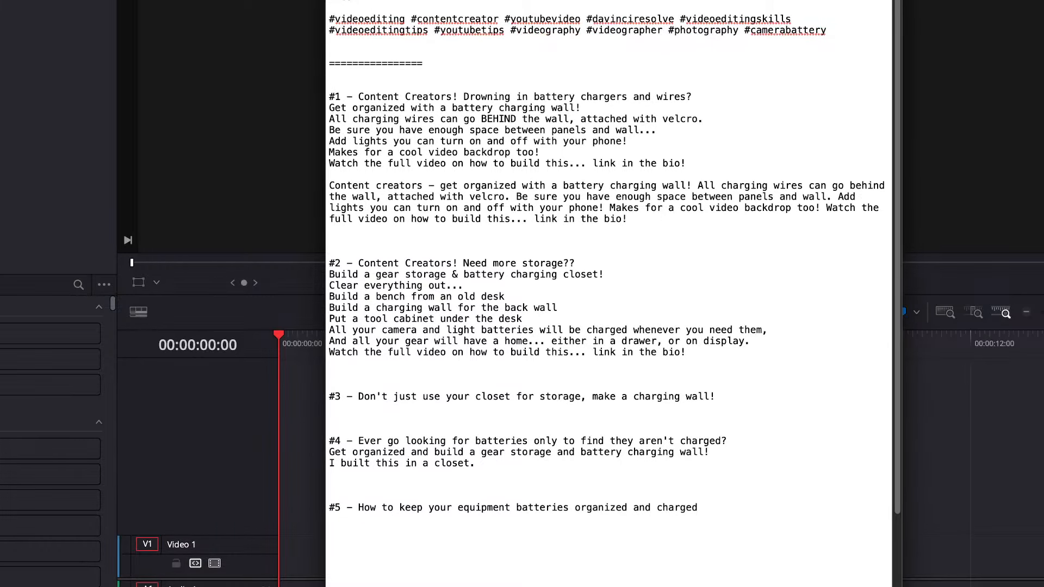
drag(525, 1, 485, 1)
Step: Look over the numbered reel scripts and highlight the #1 Content Creators script
scroll(484, 310, down, 2)
scroll(485, 313, up, 2)
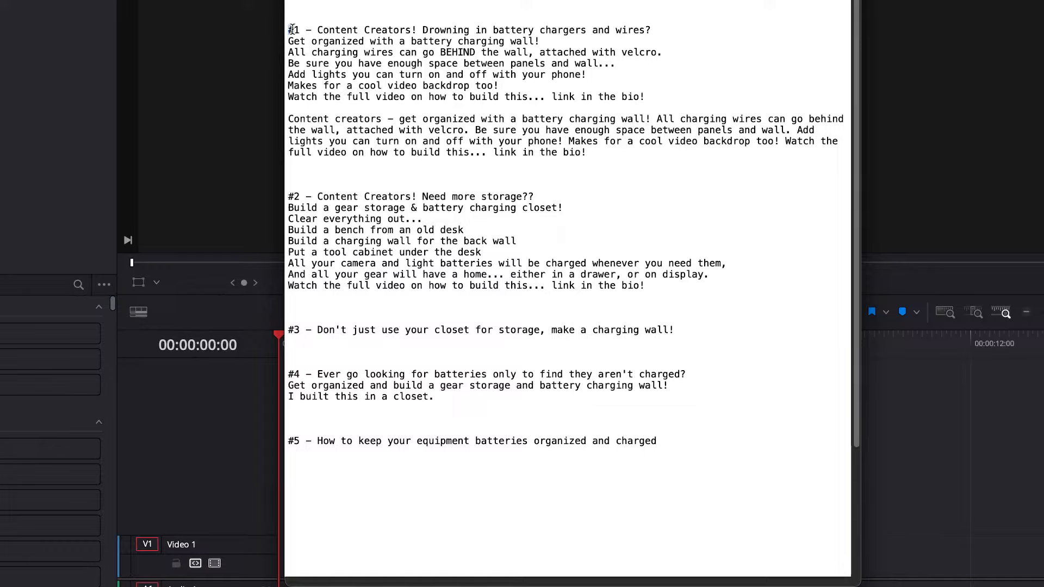
drag(292, 29, 666, 102)
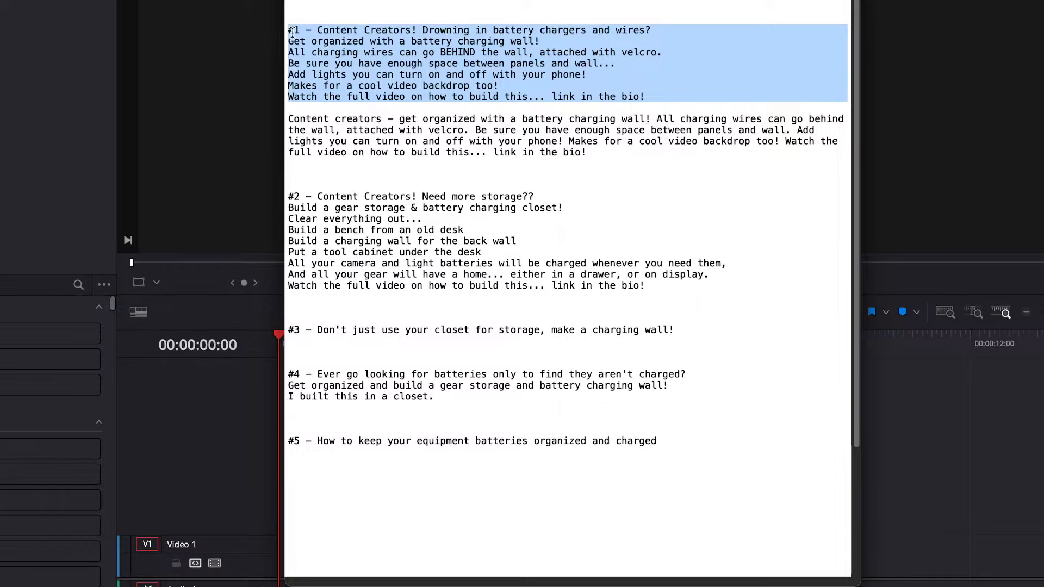
click(387, 31)
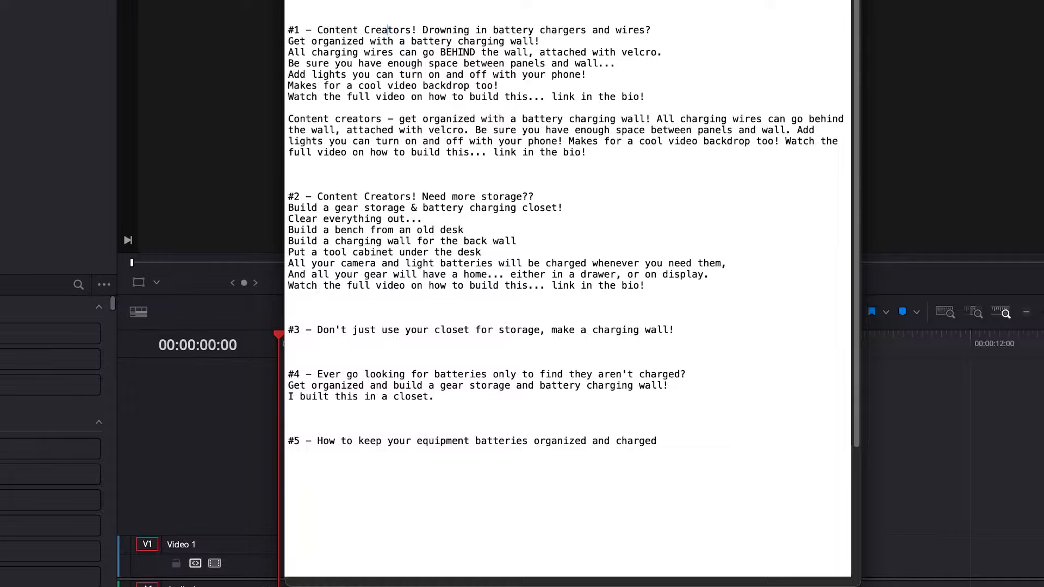
Step: Move the script document out of view and switch from the empty Reel 2 timeline to Reel 1
drag(653, 1, 1, 1)
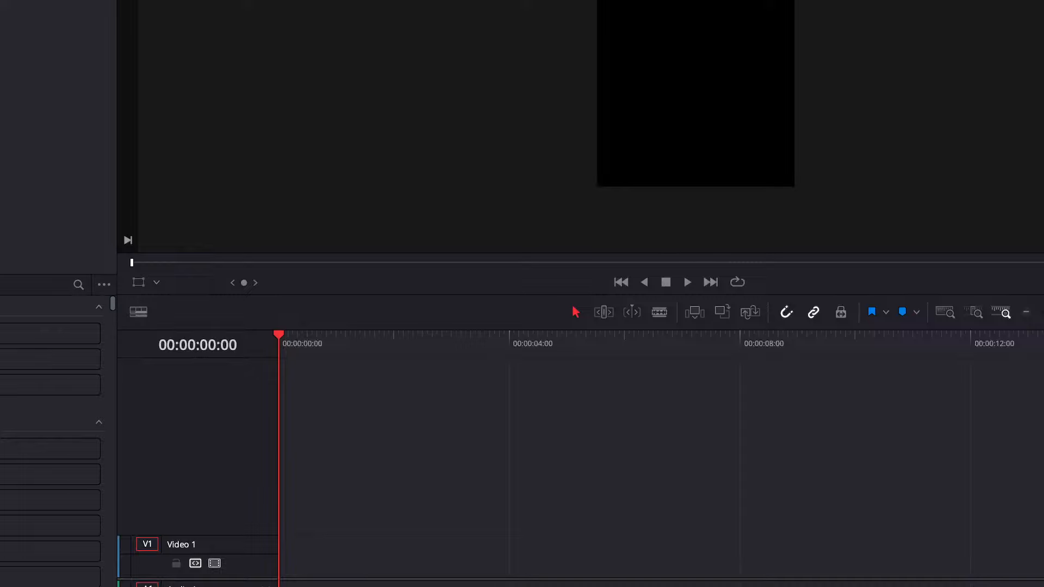
click(292, 340)
drag(1, 1, 1, 75)
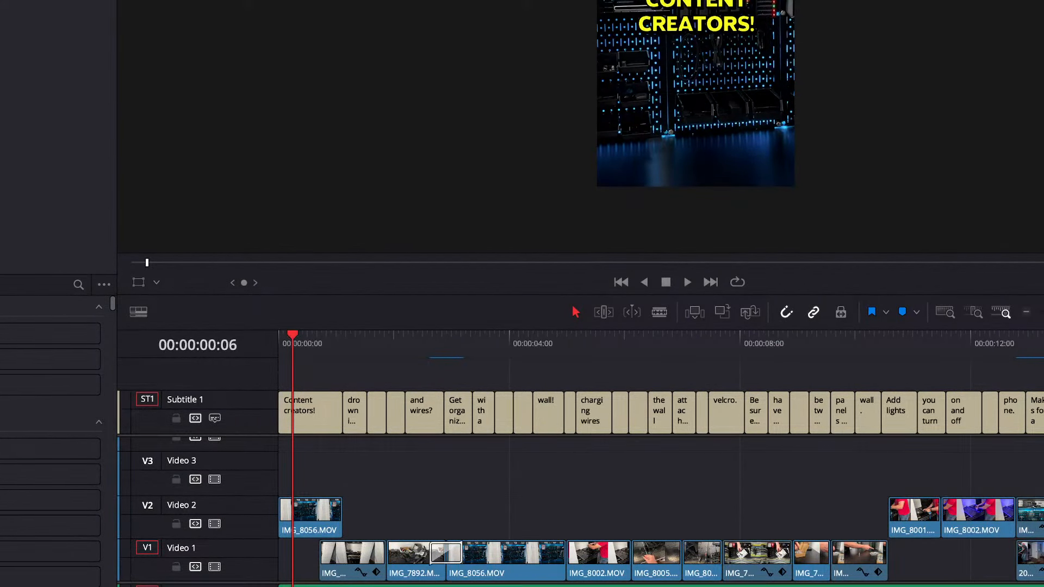
Step: Check the #1 script in the text document again, then play the Reel 1 timeline from the start
drag(1, 1, 716, 1)
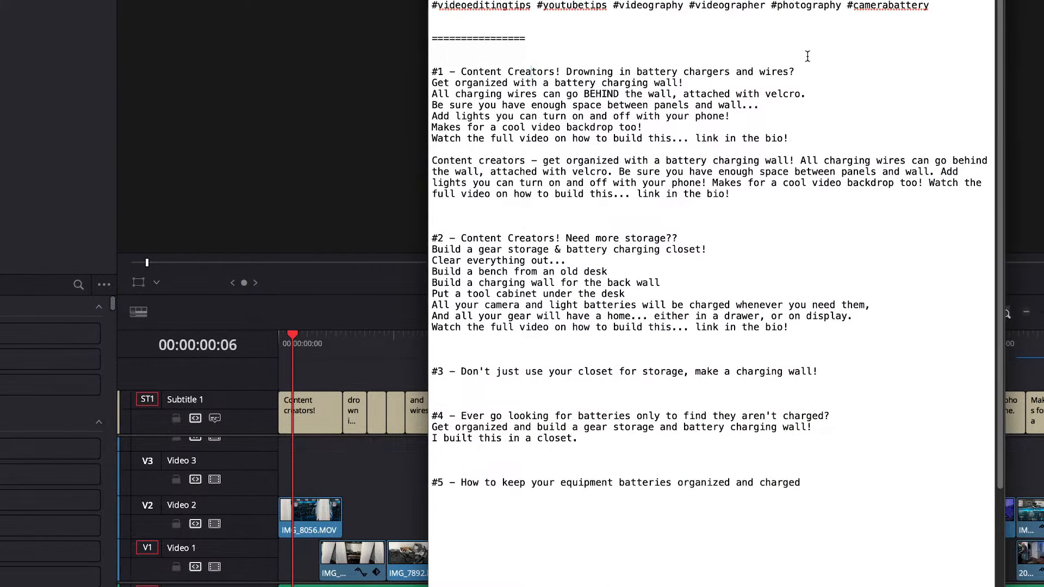
key(super+Tab)
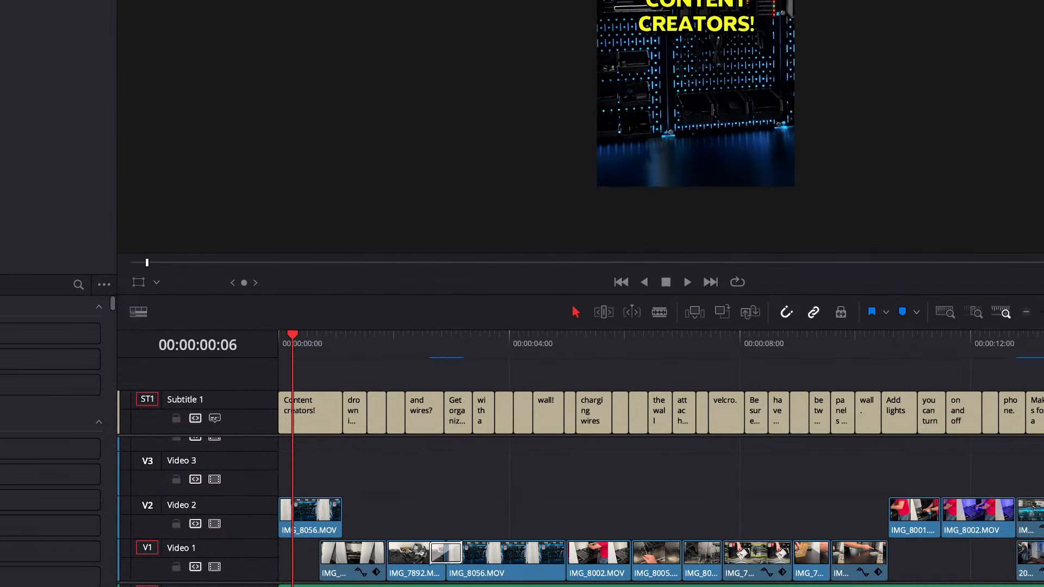
key(Home)
key(space)
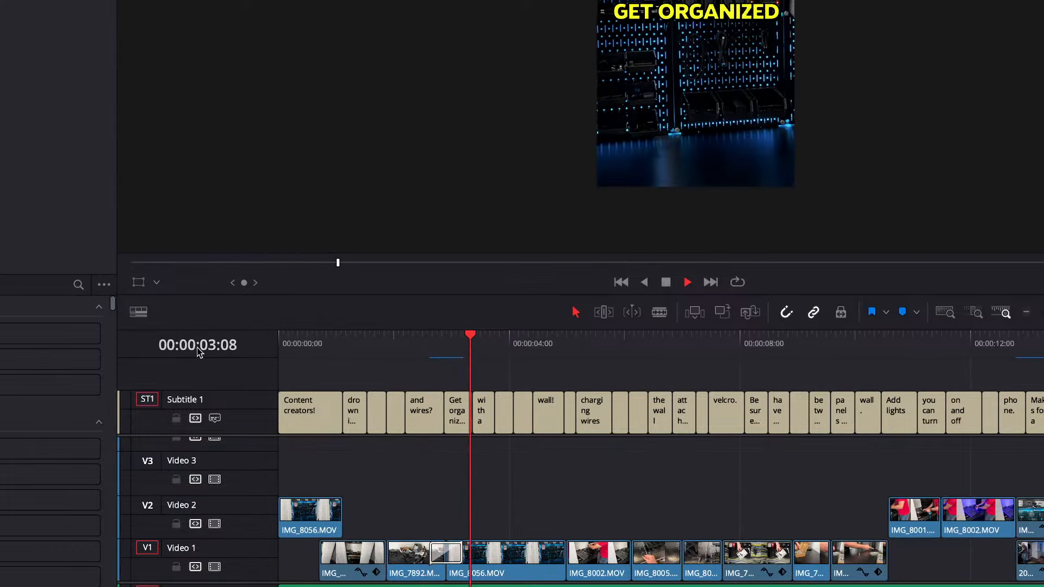
Step: Pause the Reel 1 playback, then highlight the caption paragraph below script #1 and script #2 in the text document
key(space)
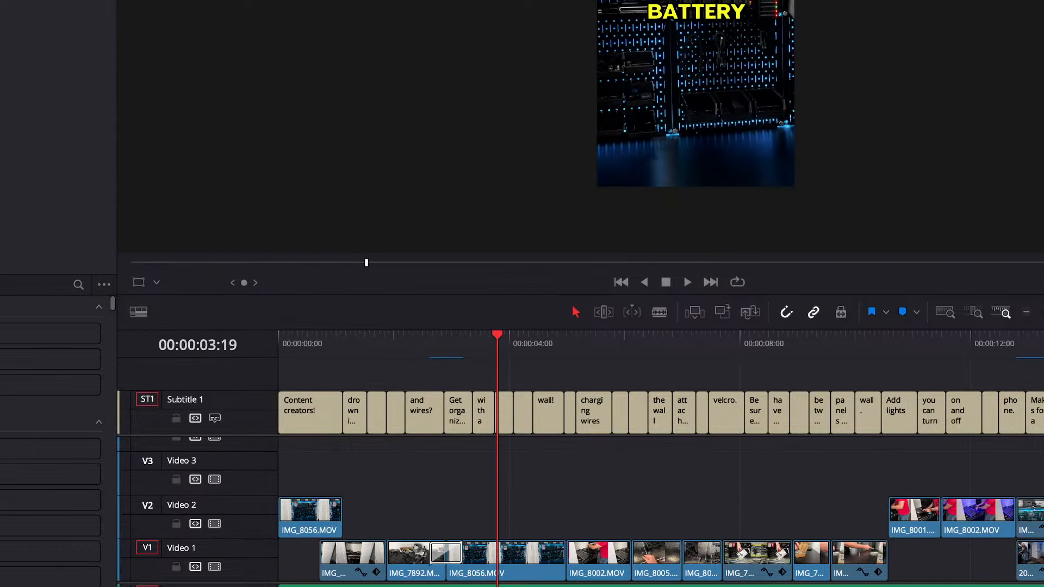
key(super+Tab)
click(543, 71)
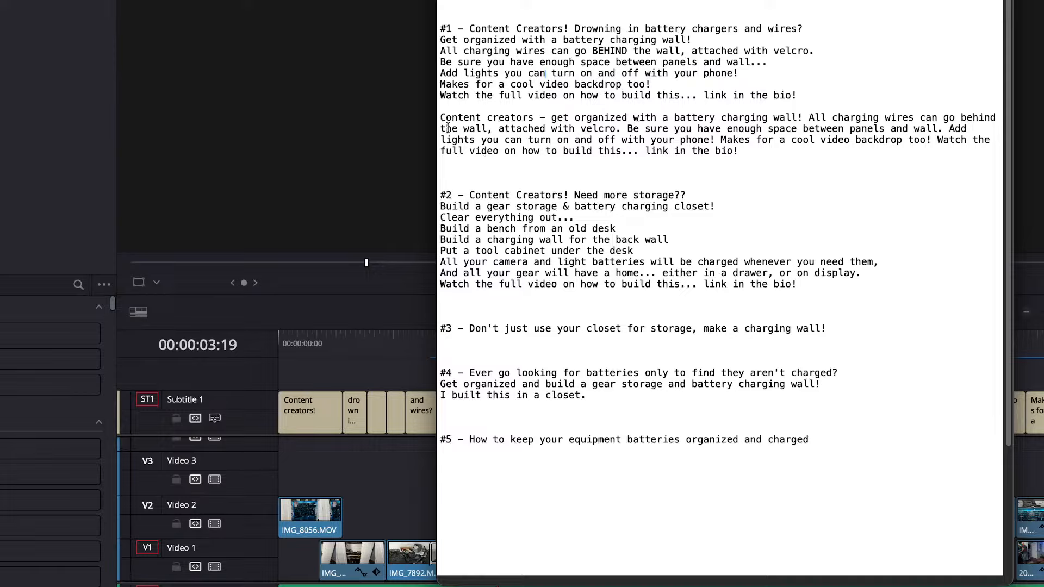
drag(440, 118, 767, 151)
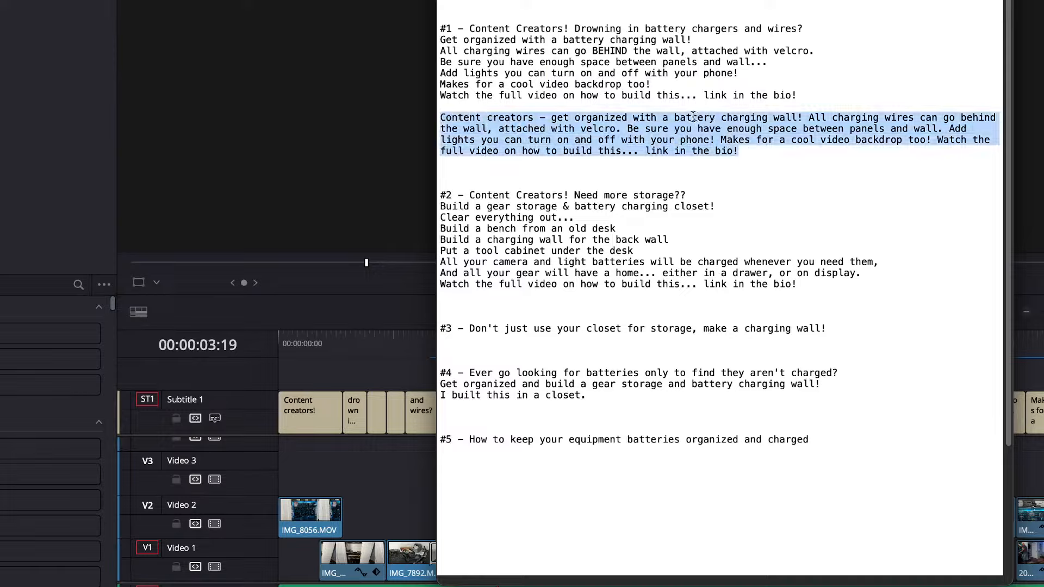
click(462, 239)
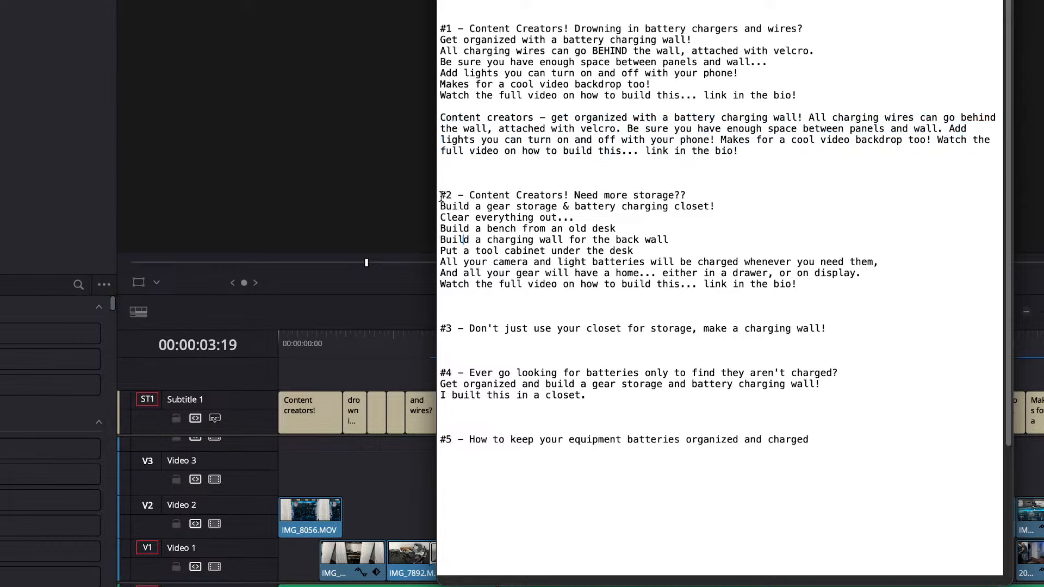
drag(441, 194, 912, 283)
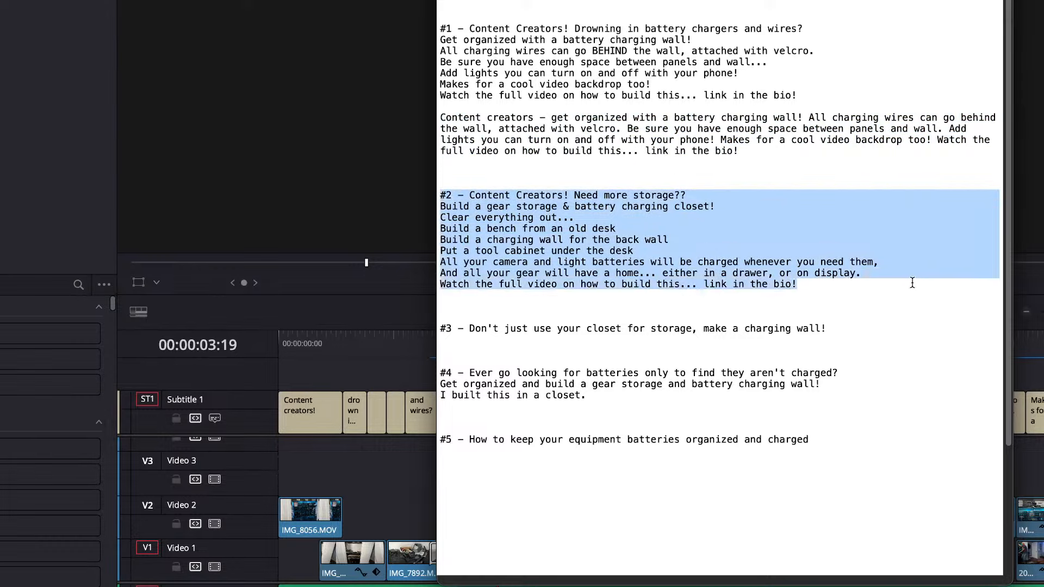
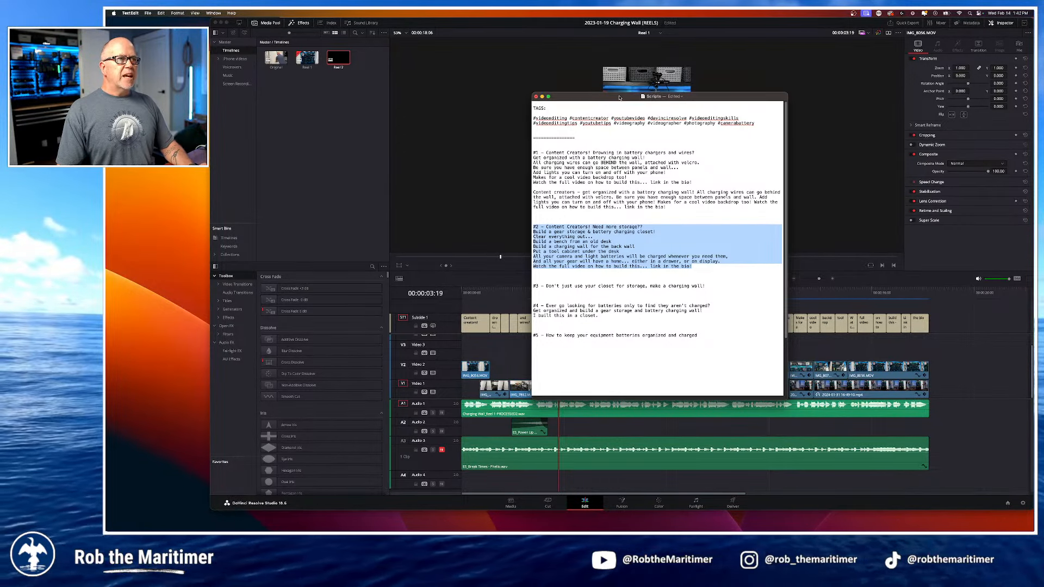
Step: Narrow the video editor window, place the script document beside it and bring in a resized Adobe Audition window next to the scripts
drag(621, 97, 854, 37)
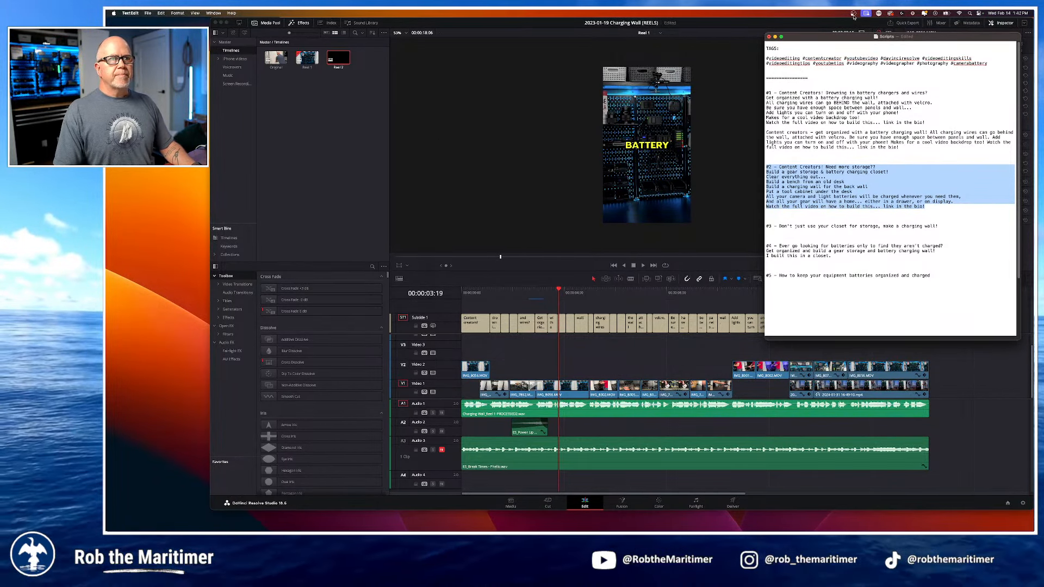
click(1032, 20)
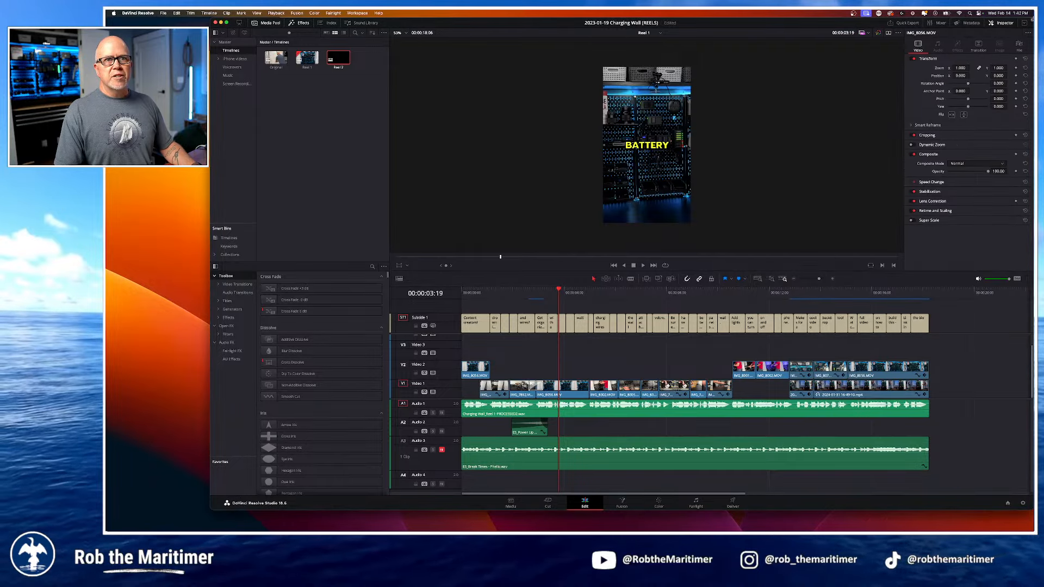
drag(1033, 19, 1015, 43)
click(1005, 43)
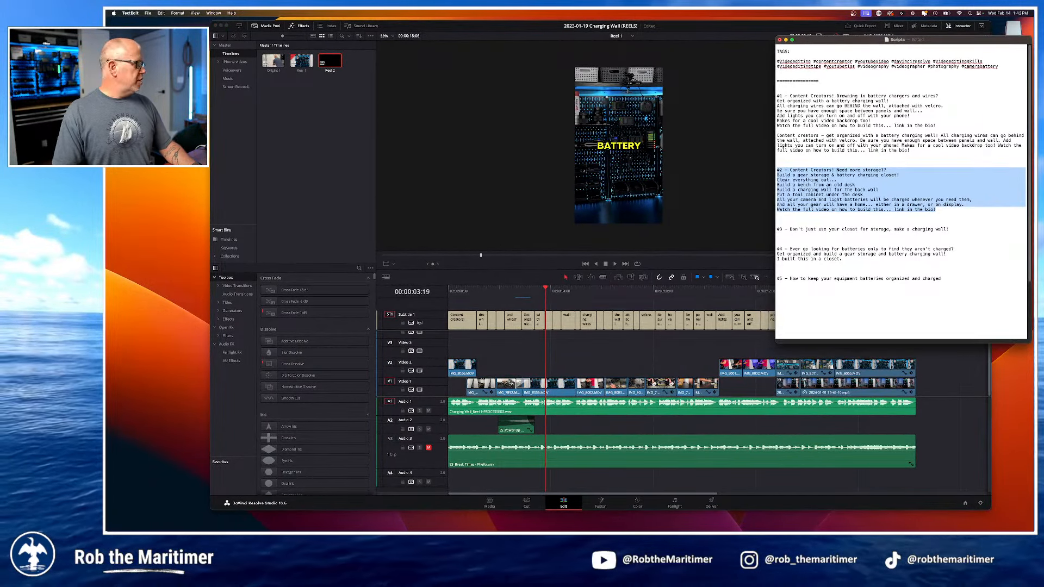
drag(106, 86, 303, 44)
drag(476, 284, 752, 383)
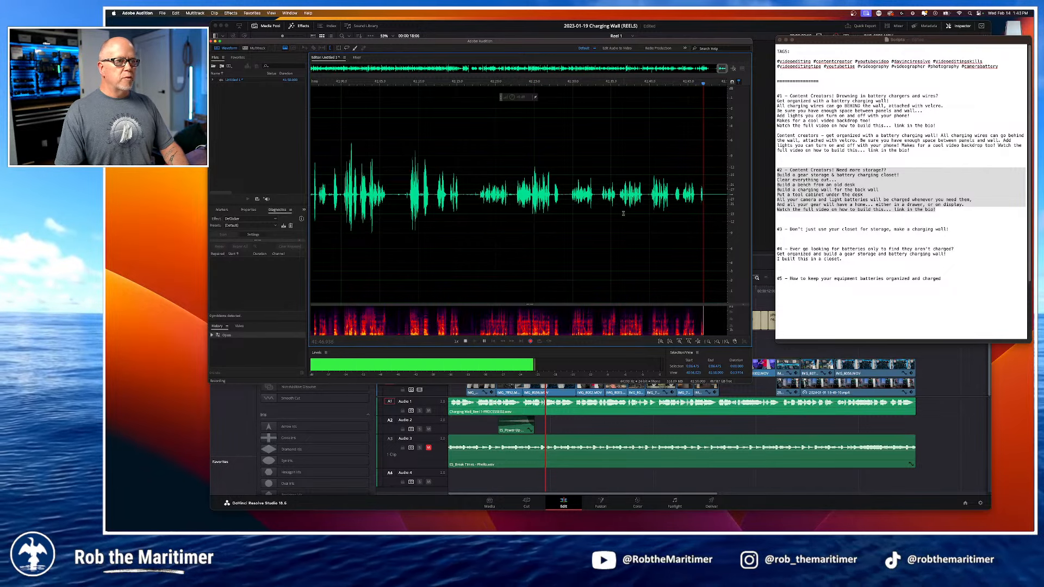
Step: Stop the running recording, delete all of its audio and create a new mono audio file for the Reel 2 voiceover
click(465, 342)
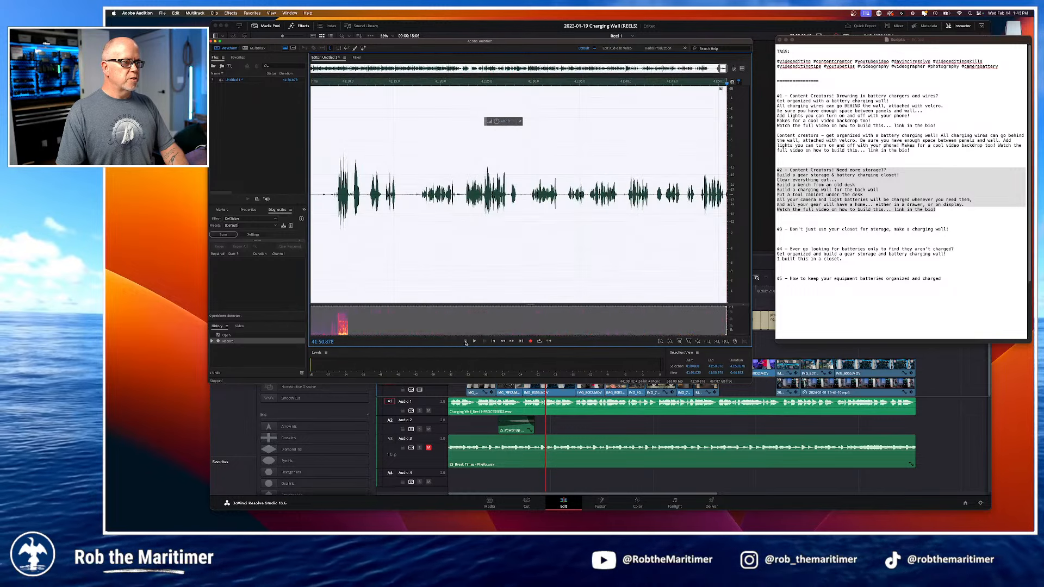
click(477, 179)
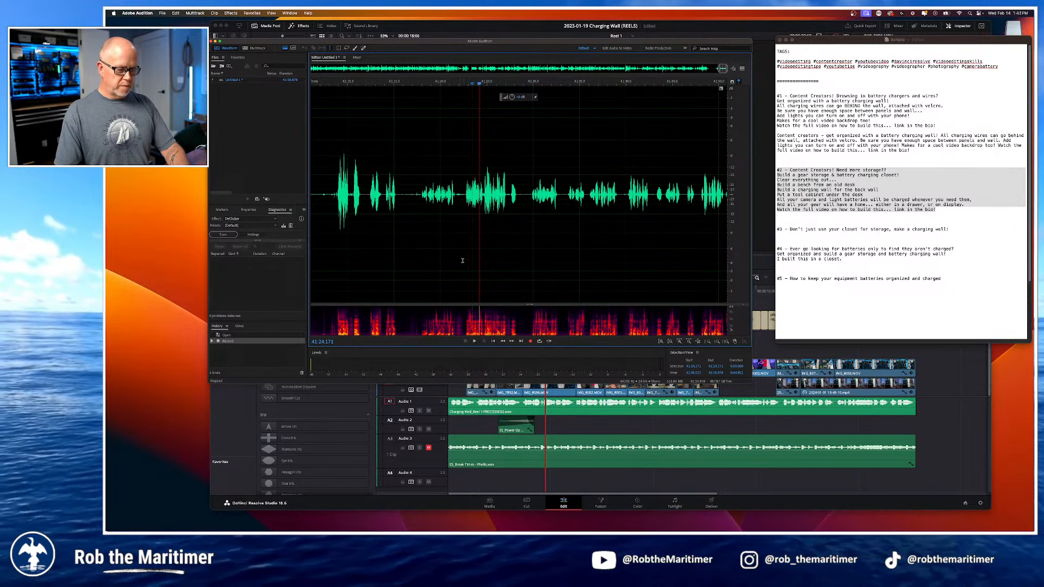
key(super+a)
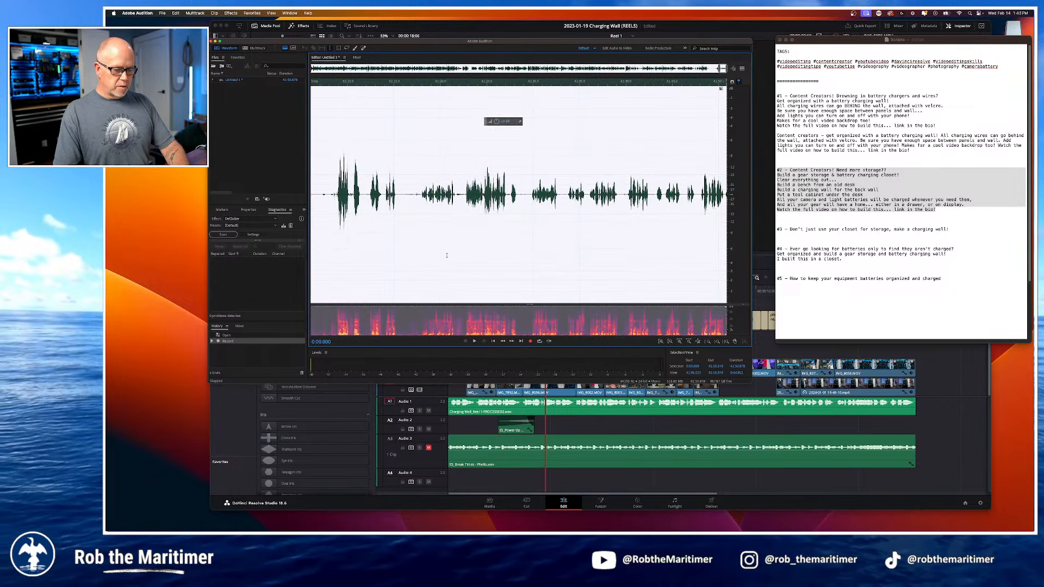
key(Delete)
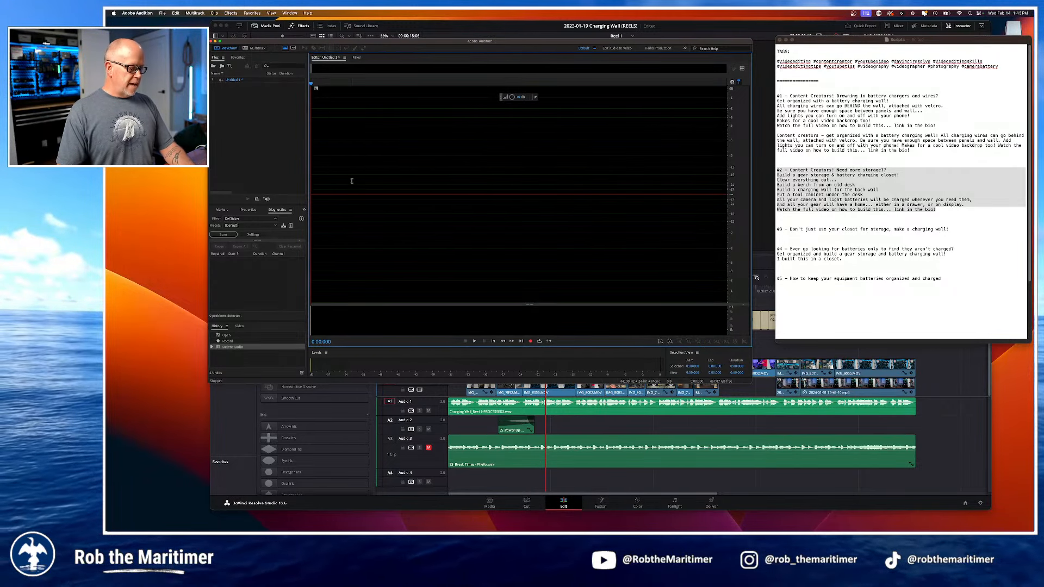
key(super+shift+n)
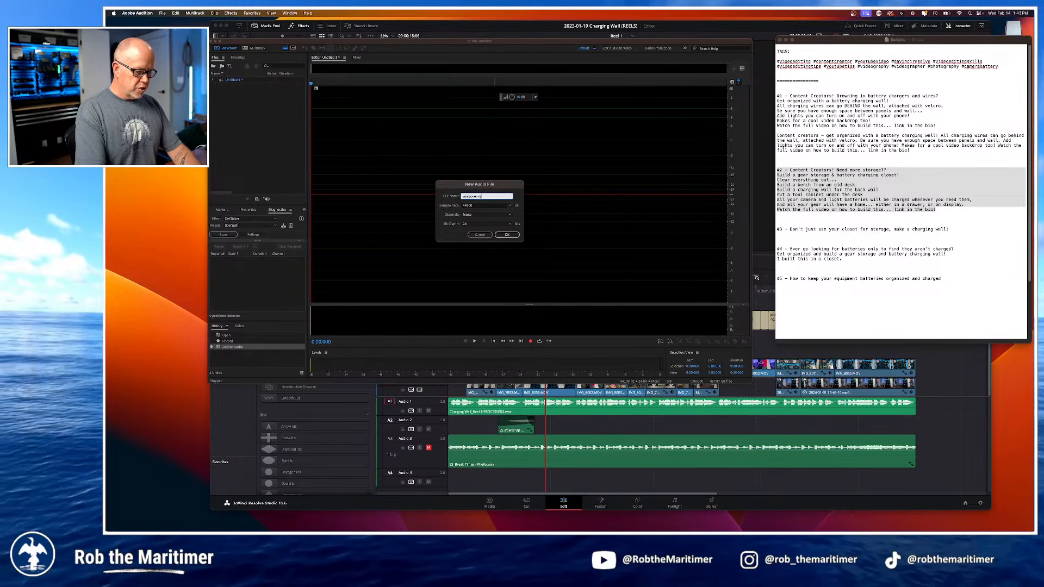
key(Return)
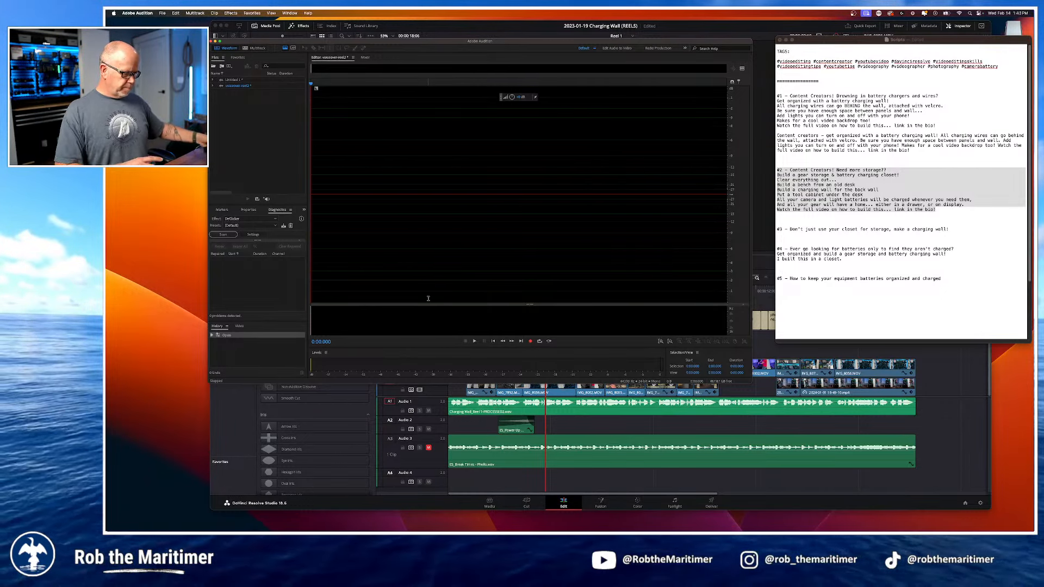
Step: Record a short test take in the new voiceover file and delete all of its audio
click(531, 342)
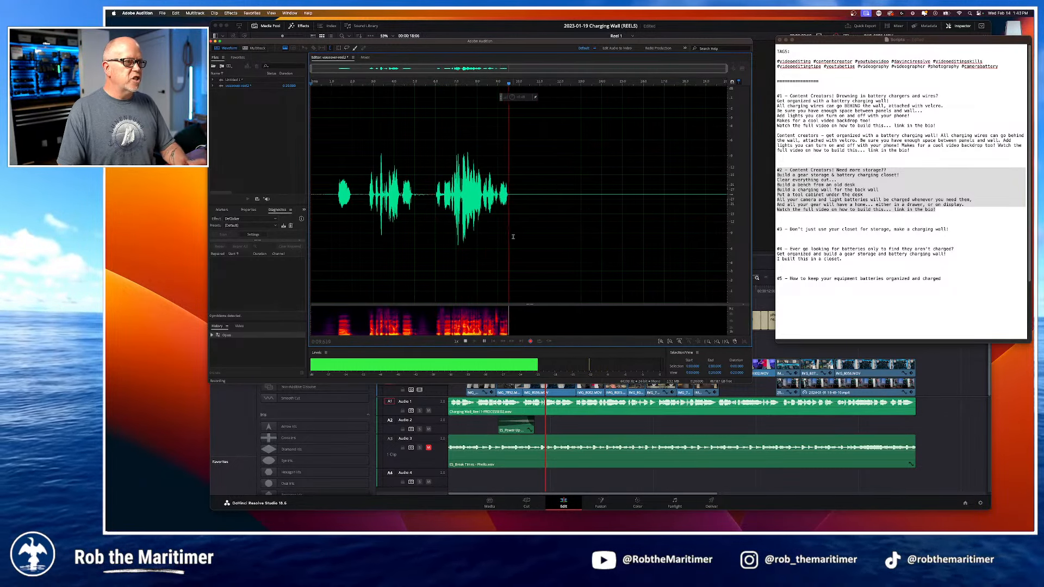
click(465, 342)
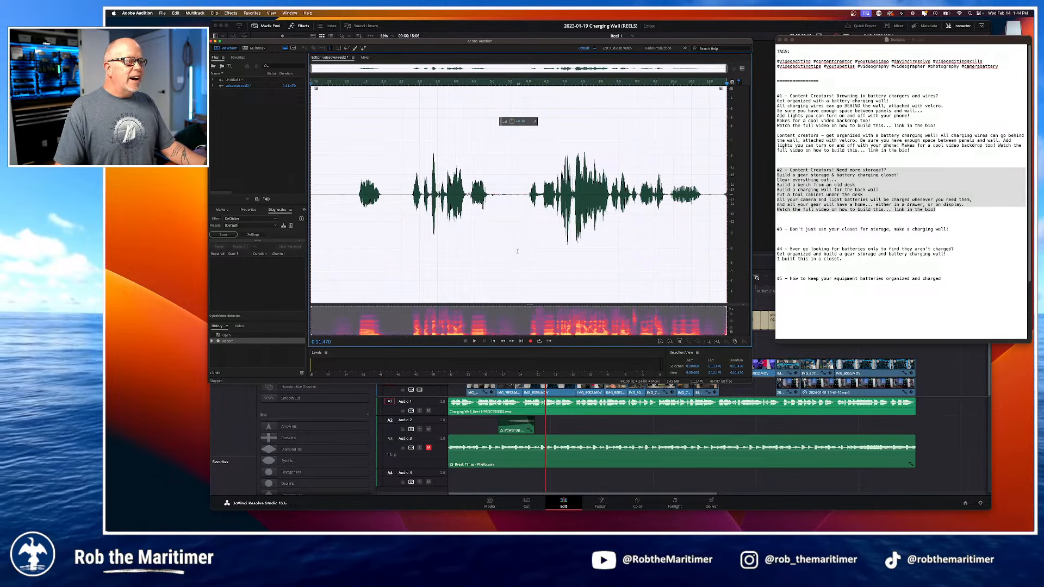
click(504, 236)
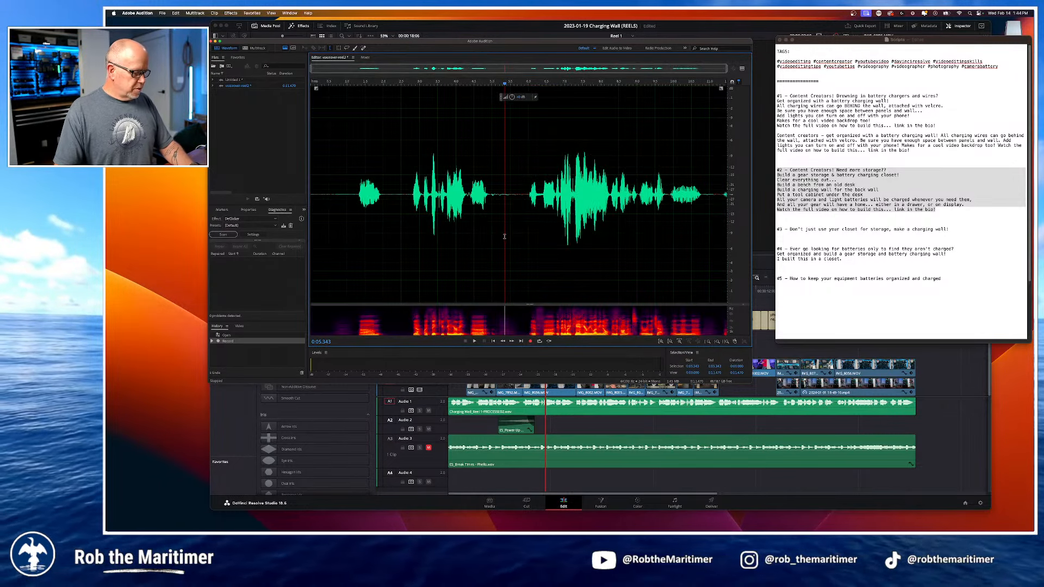
key(super+a)
key(Delete)
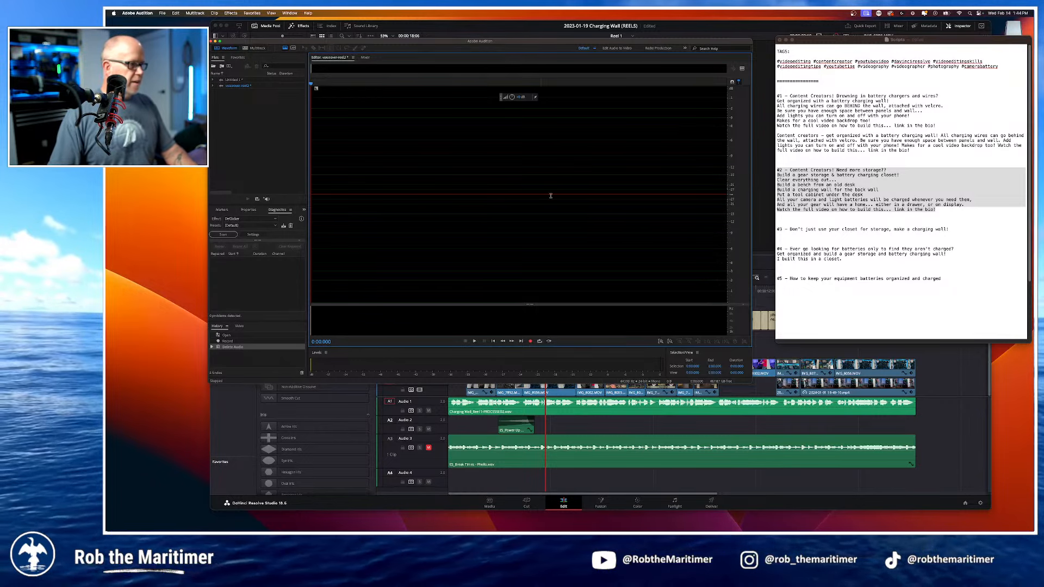
Step: Record the voiceover while reading script #2 from the text document and stop once the reading is complete
click(531, 341)
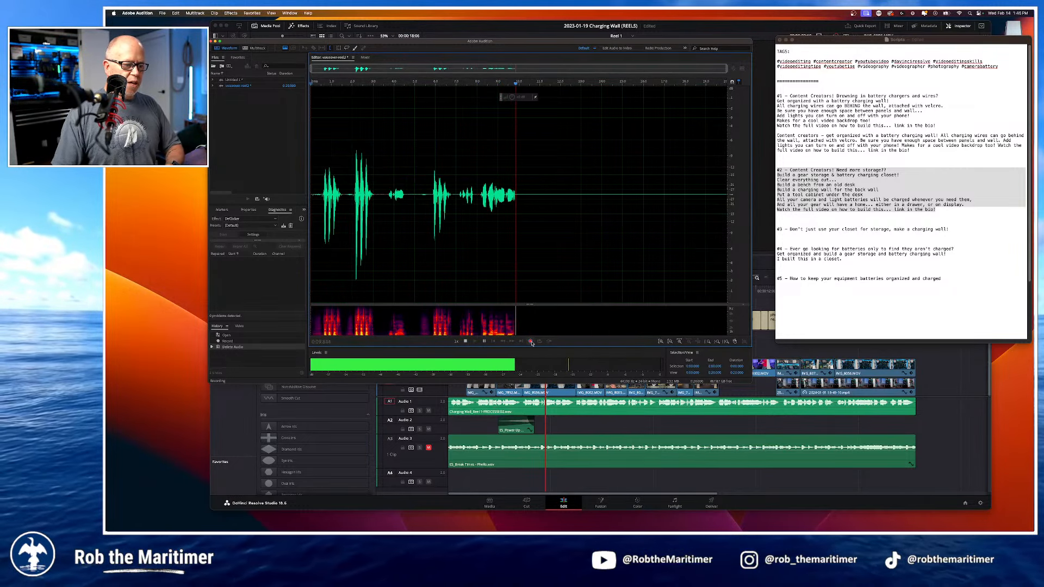
click(802, 180)
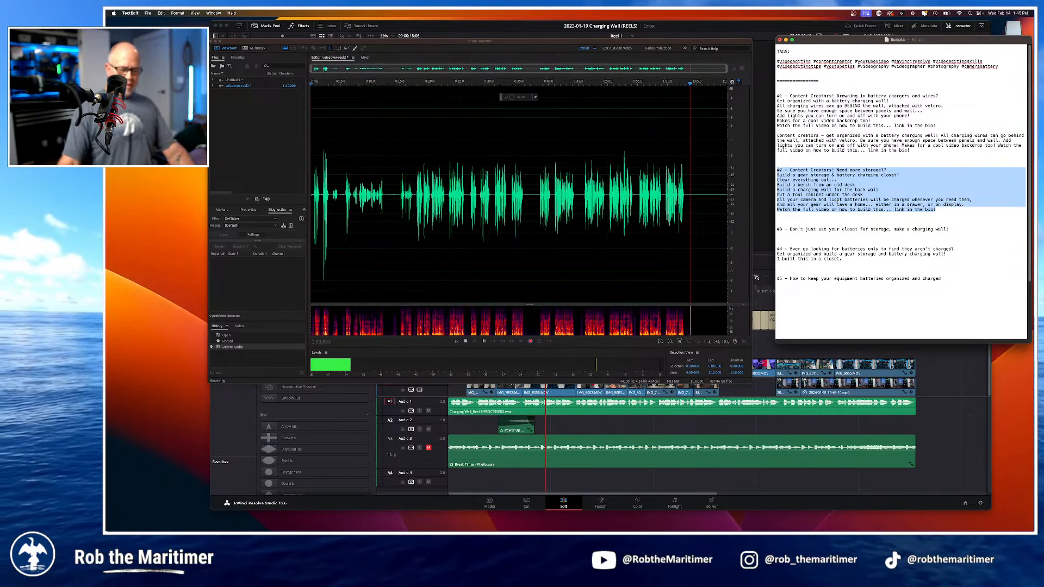
click(466, 342)
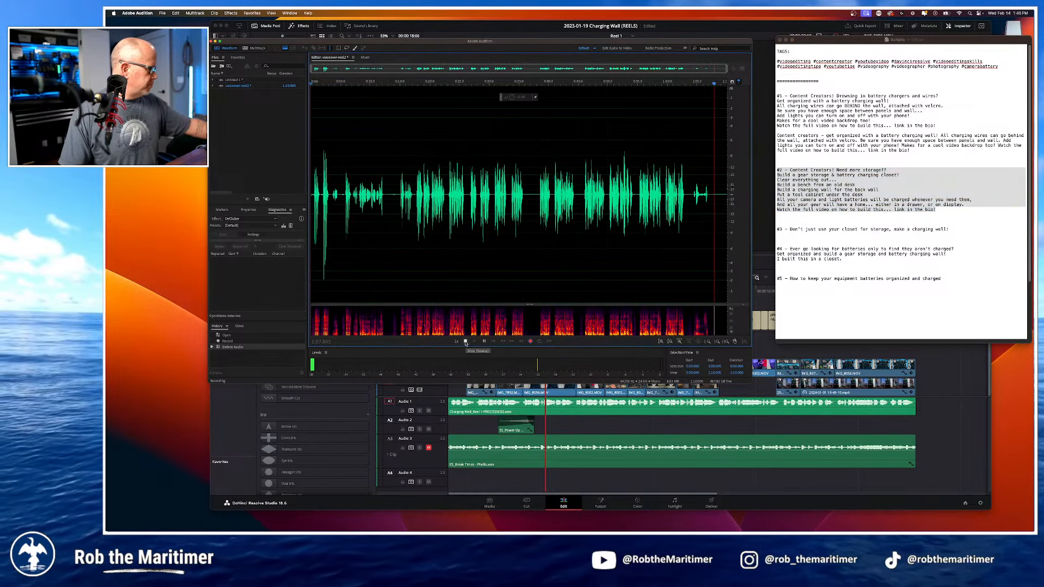
click(466, 342)
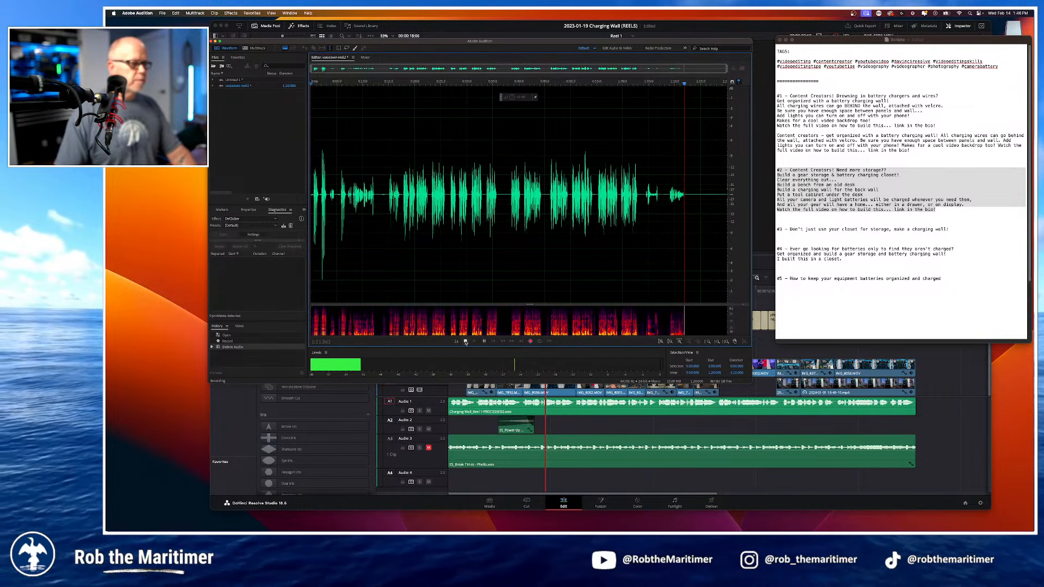
click(465, 342)
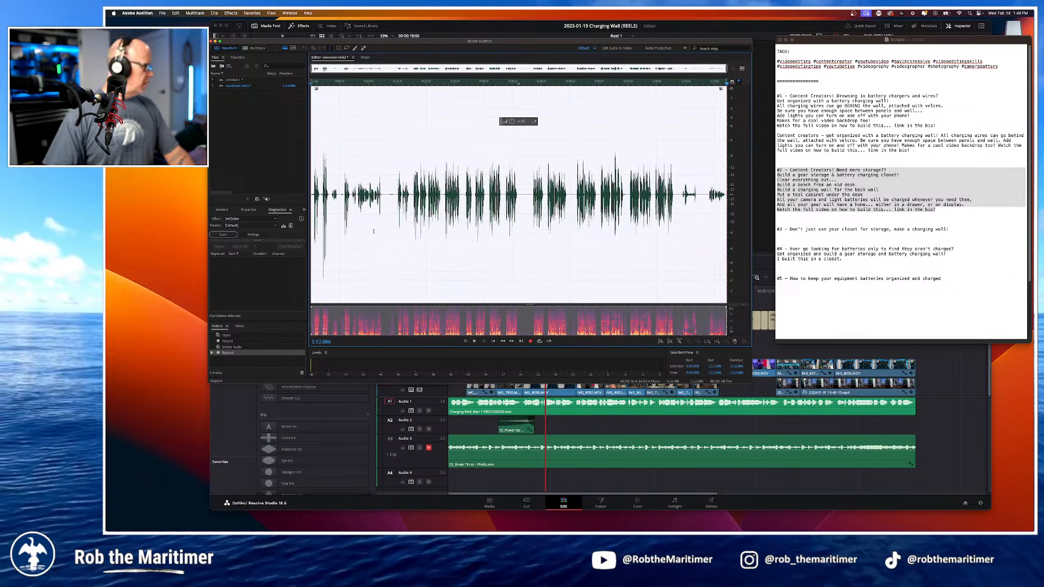
Step: Locate by playback where the good take begins and delete everything before it, about the first 17.6 seconds of the recording
click(397, 202)
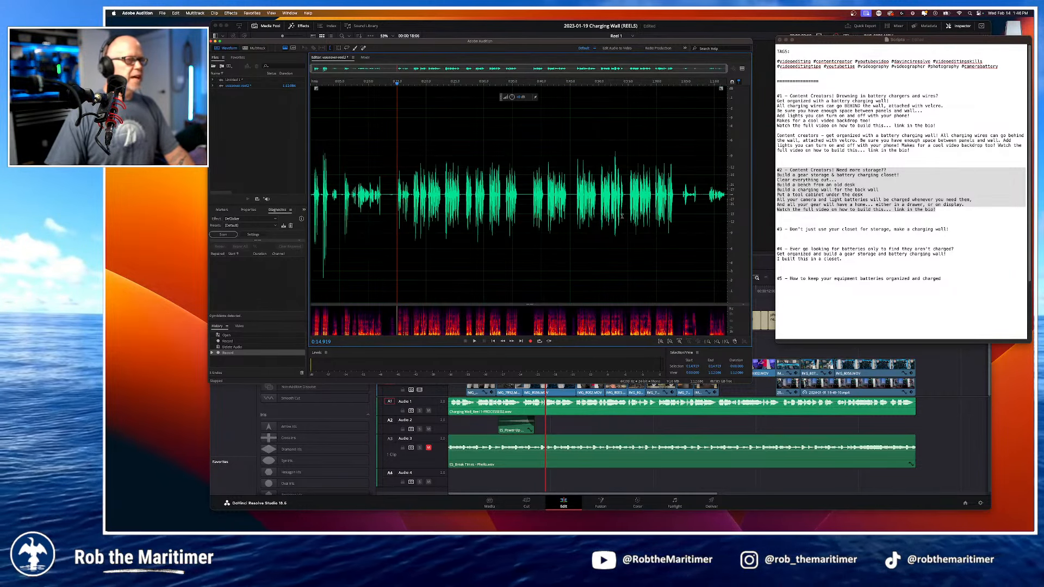
click(357, 196)
key(space)
click(398, 199)
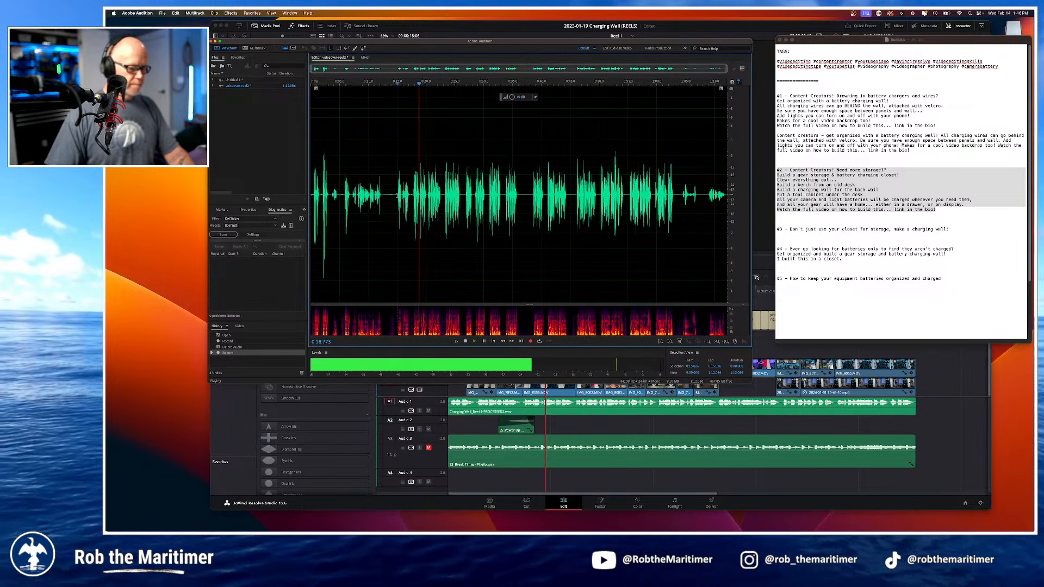
key(space)
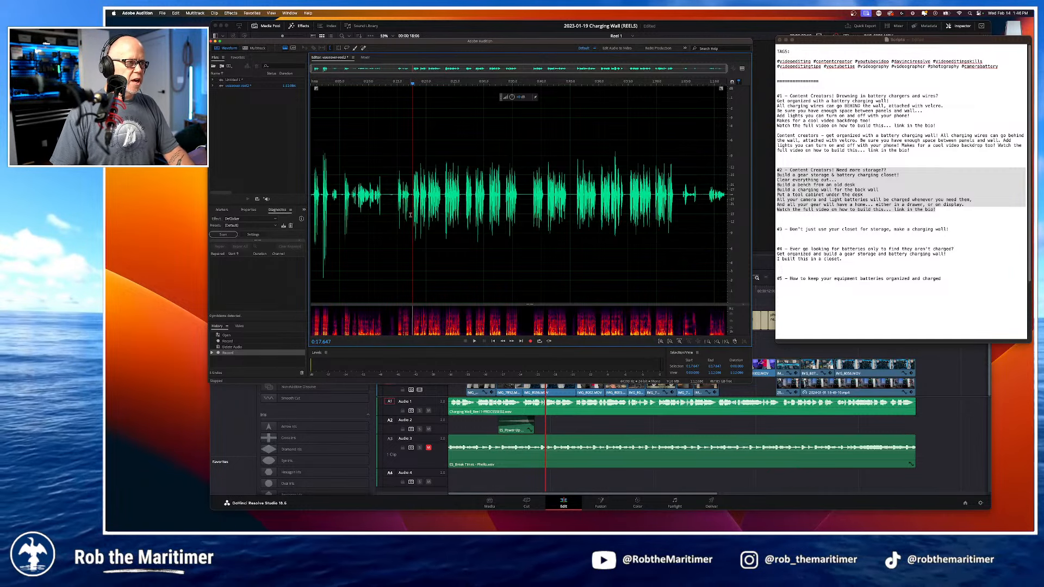
key(space)
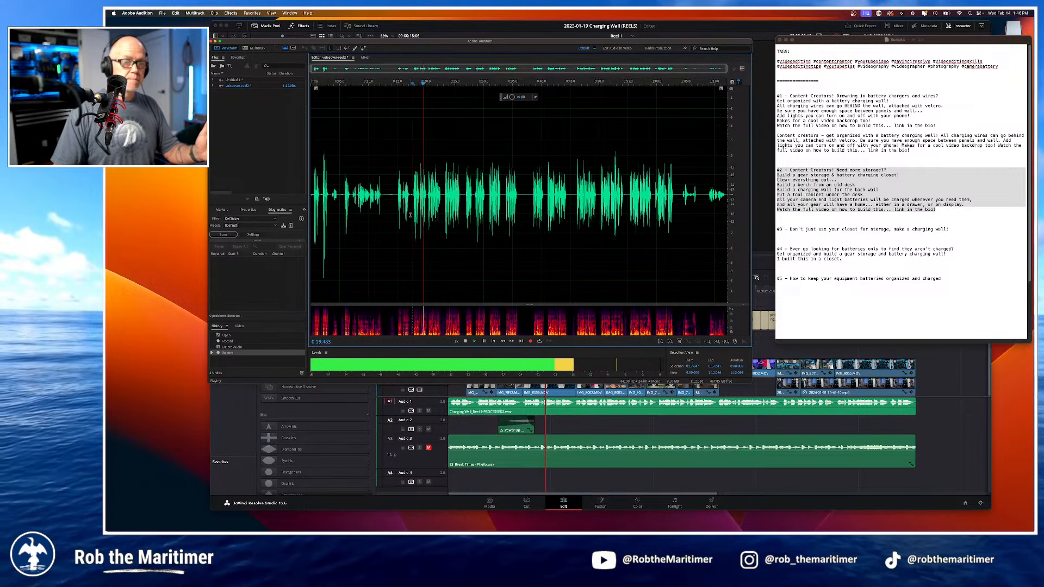
key(space)
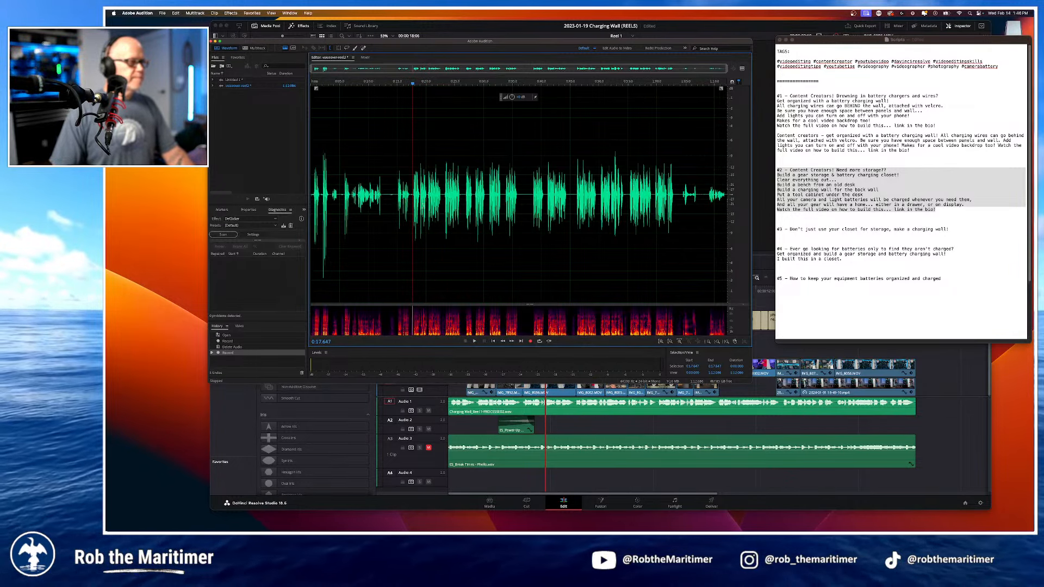
drag(726, 69, 553, 82)
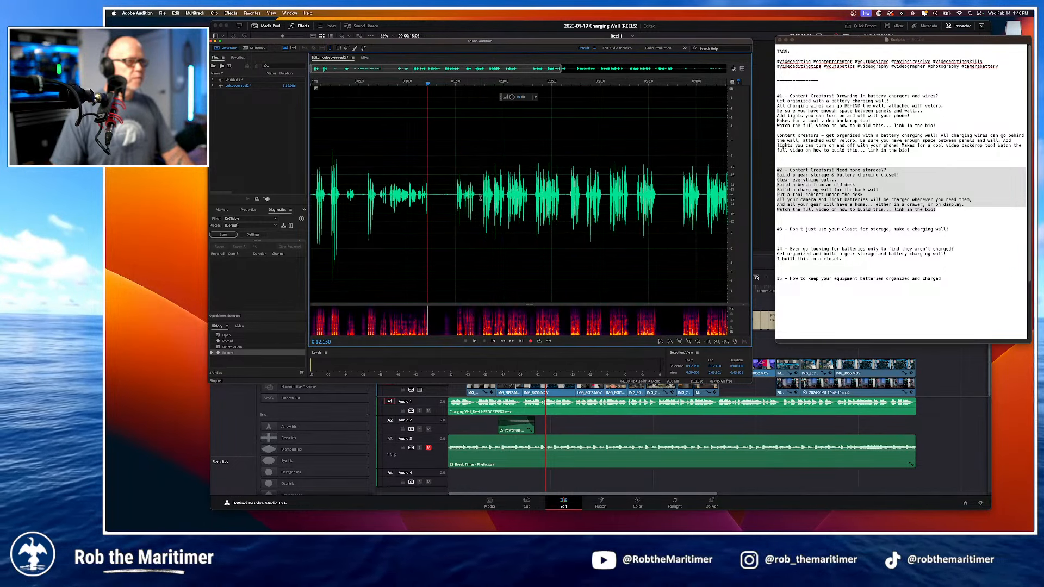
drag(481, 198, 277, 197)
key(Delete)
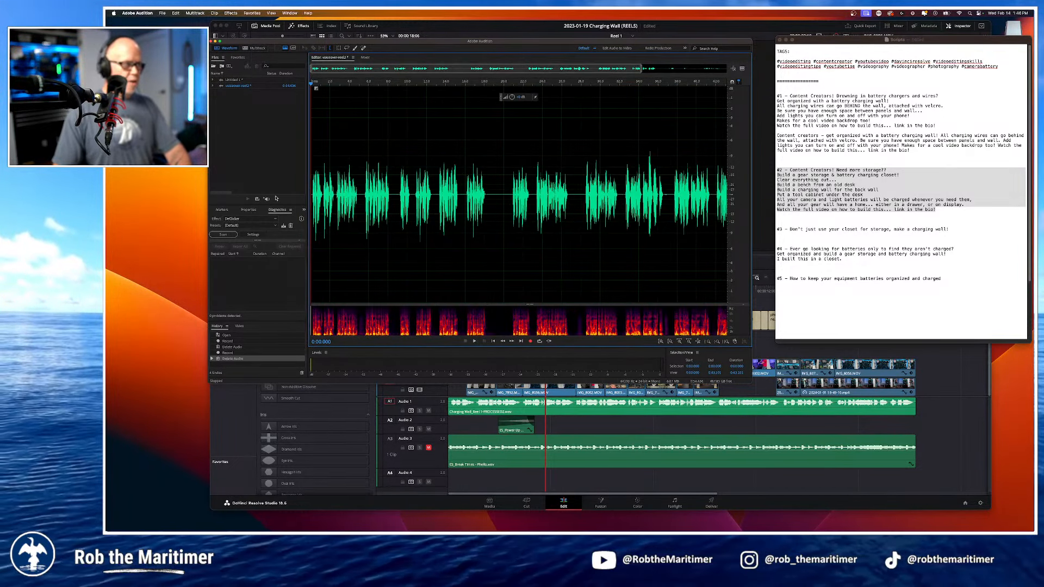
Step: Play the start of the voiceover to find the unwanted repeated phrase and delete it, from about 2.4 to 5.6 seconds
key(space)
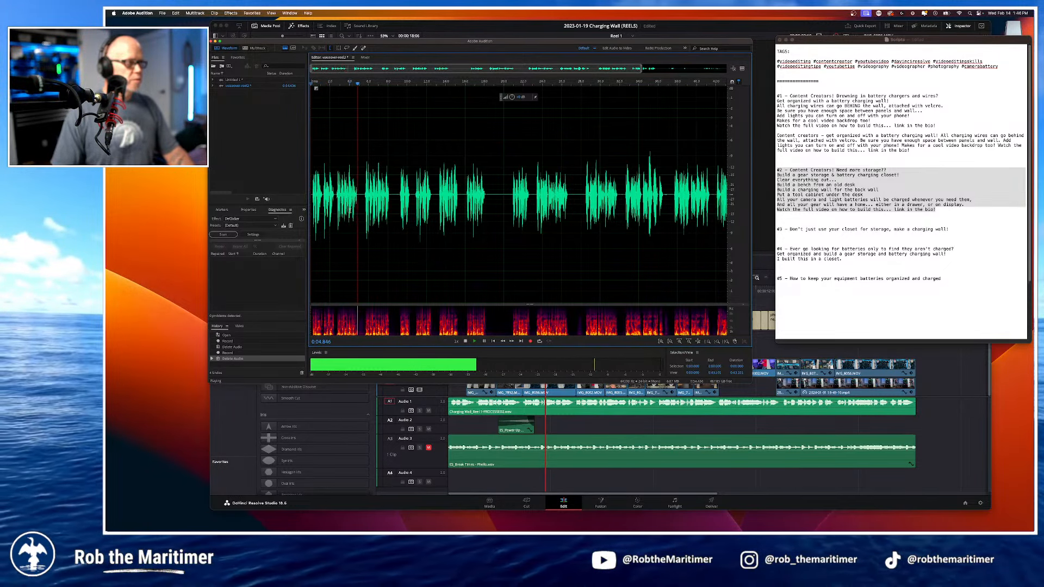
key(space)
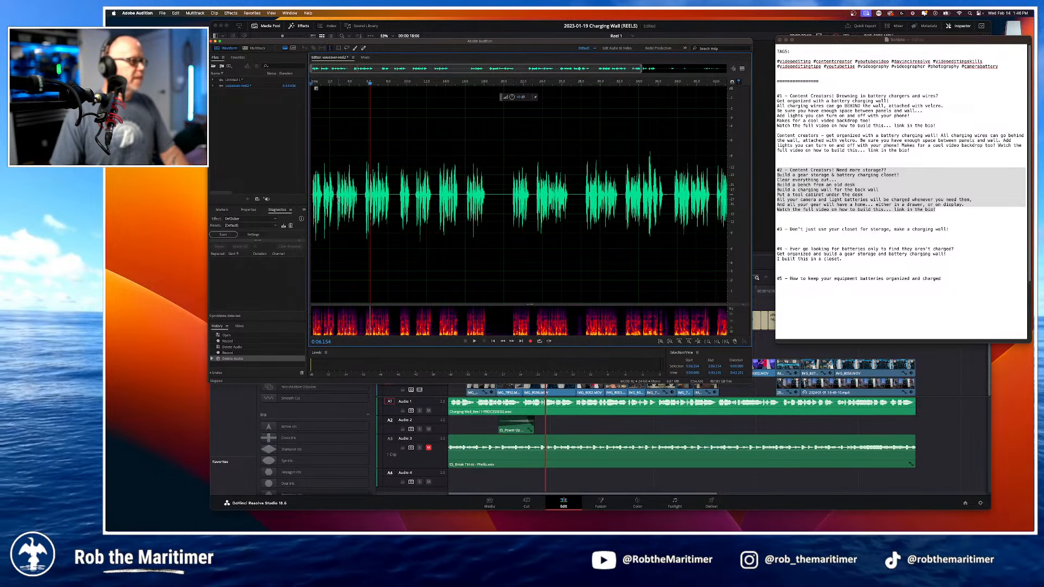
scroll(339, 200, up, 3)
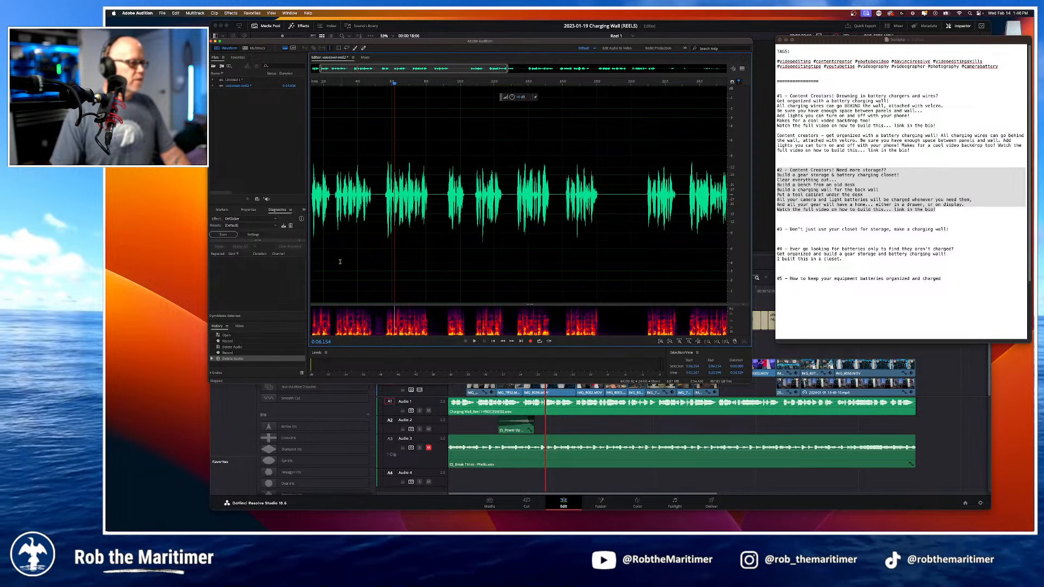
scroll(373, 217, up, 15)
scroll(373, 219, down, 14)
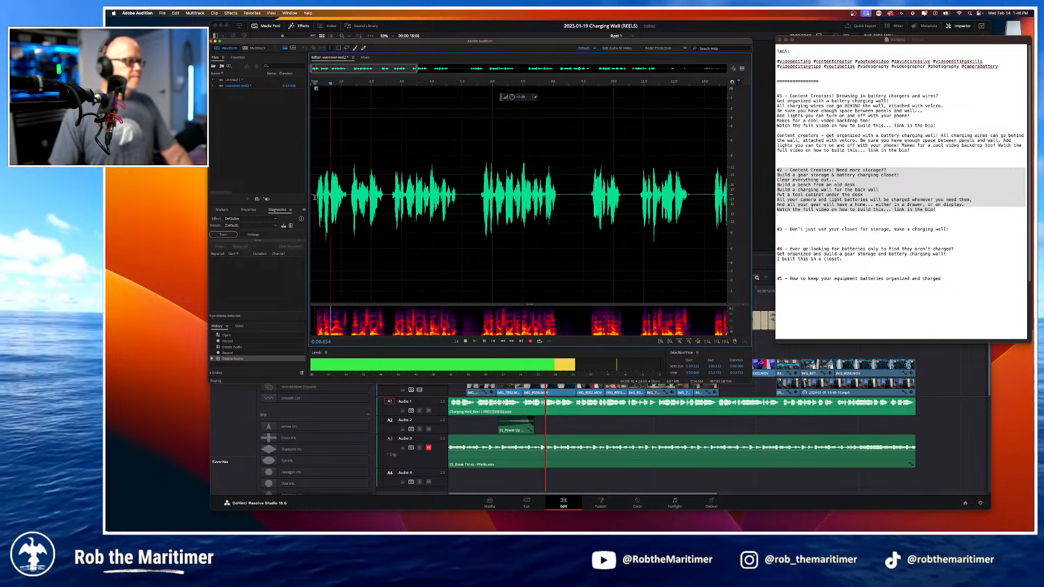
key(space)
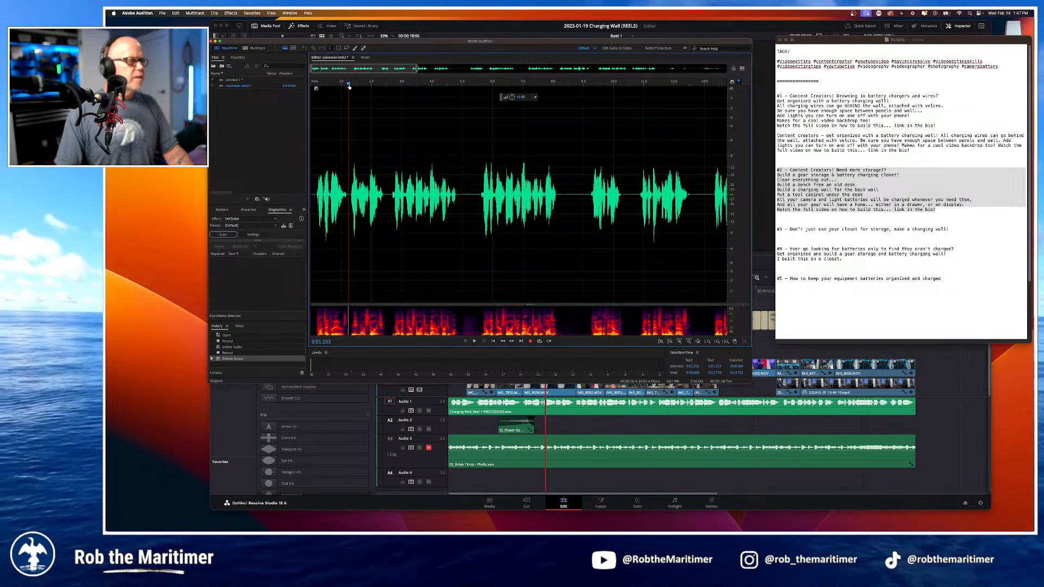
key(space)
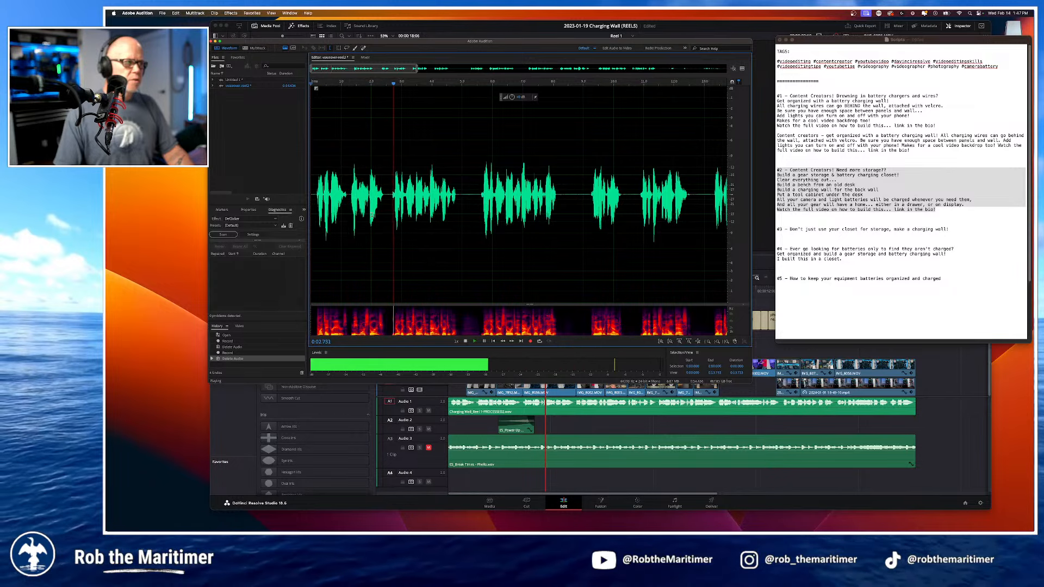
key(space)
key(space)
key(space)
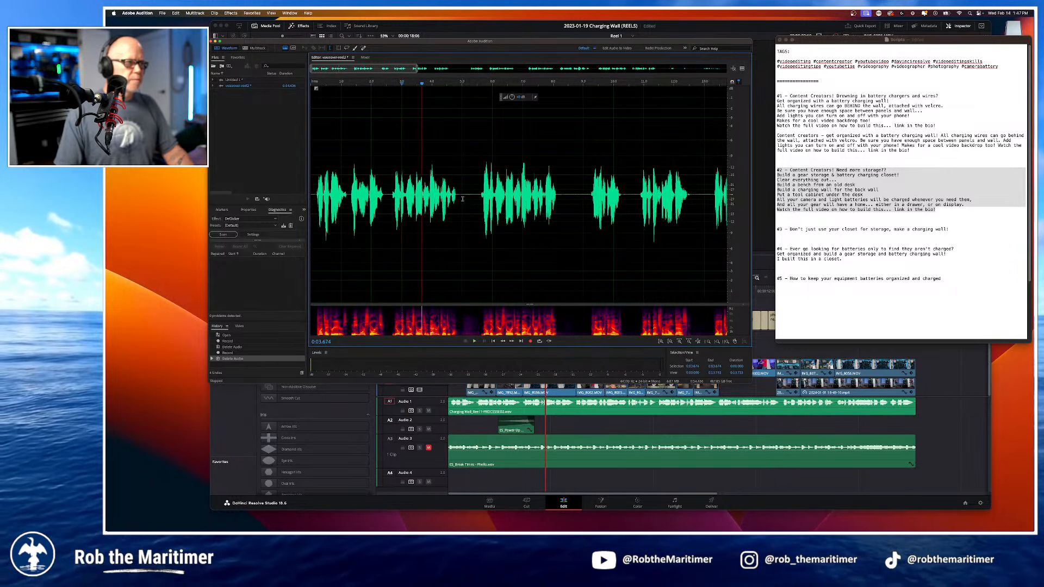
drag(384, 198, 479, 211)
key(Delete)
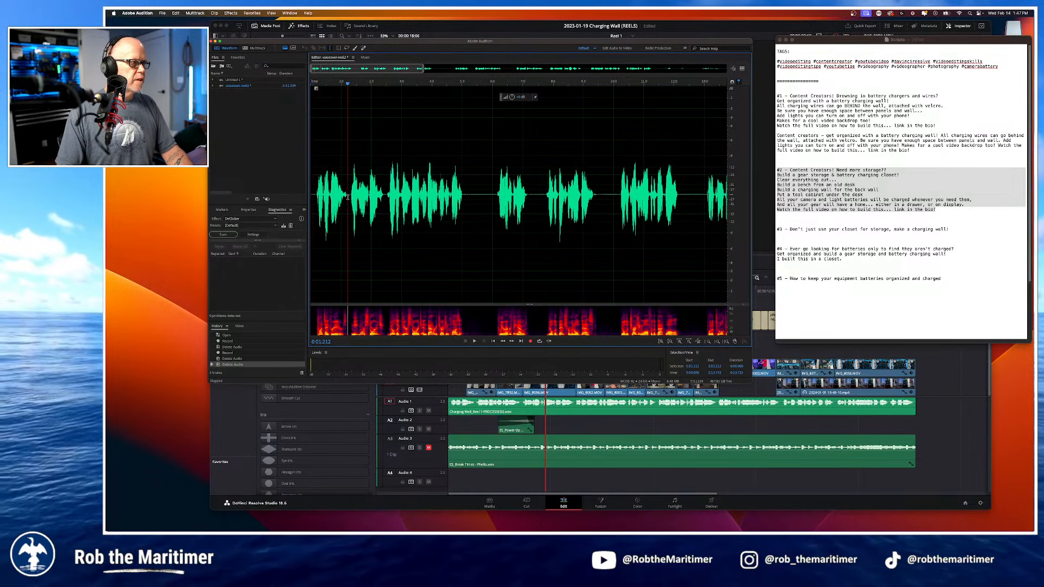
Step: Tighten the short pause at about 1.2 seconds and delete the sliver of silence at the very start of the voiceover
drag(347, 199, 350, 199)
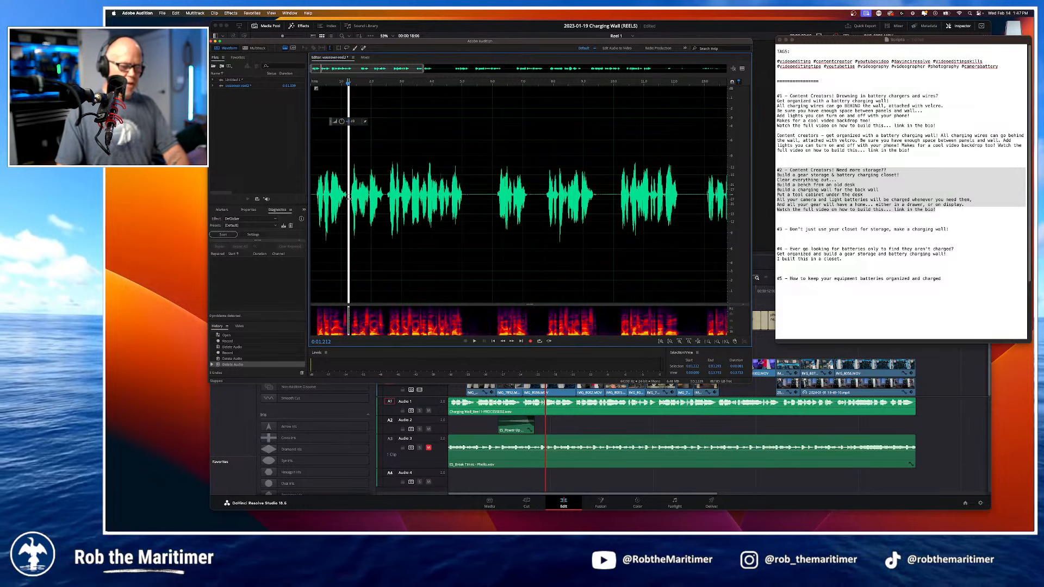
key(Delete)
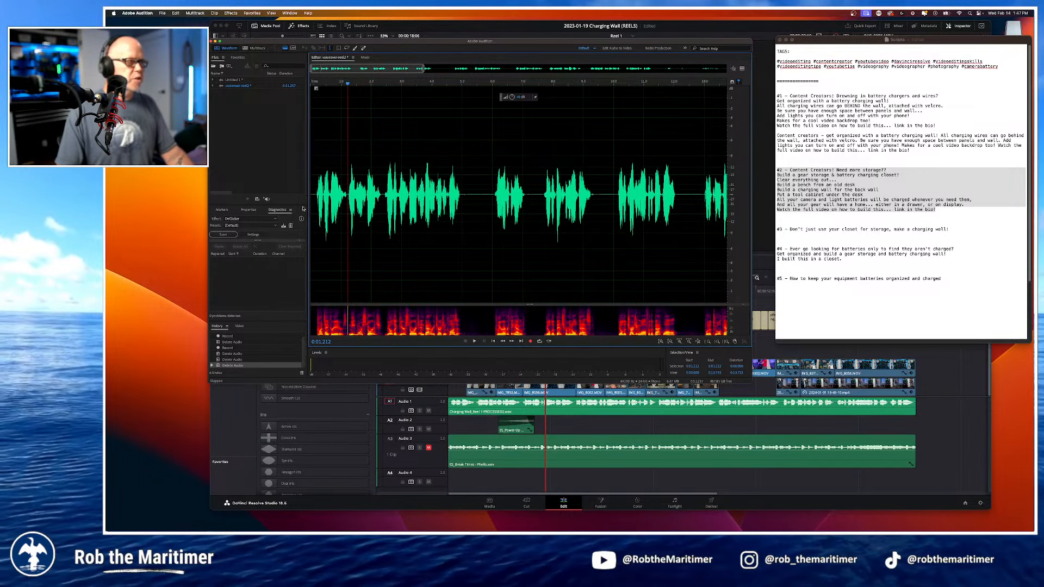
drag(314, 198, 292, 198)
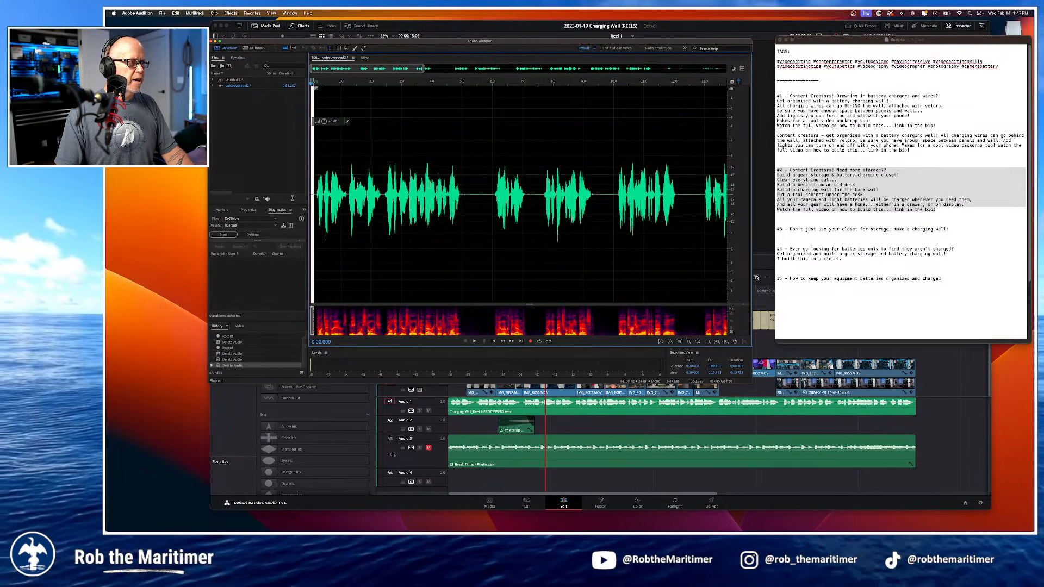
key(Delete)
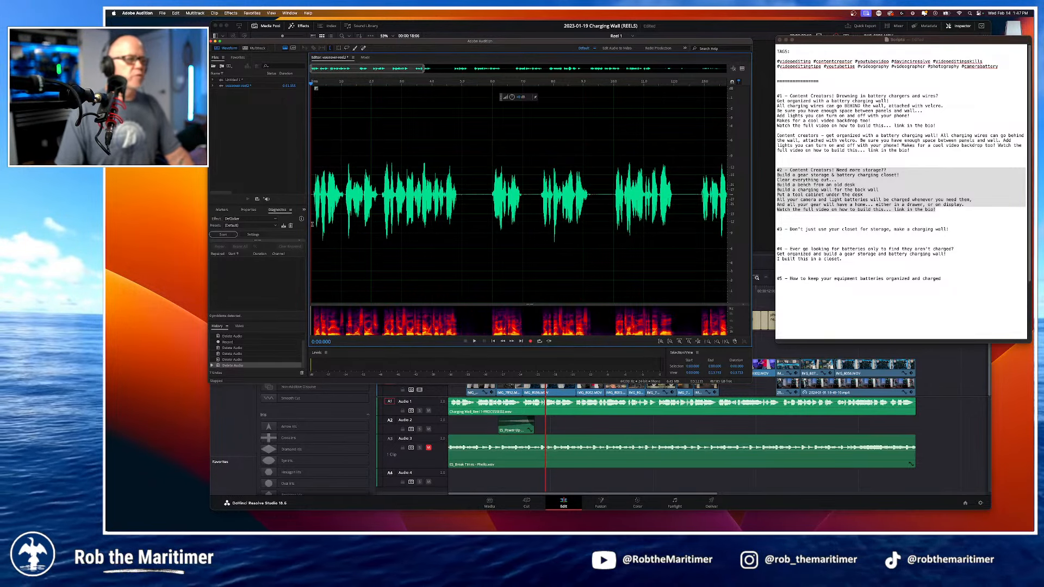
Step: Play the trimmed opening and delete the roughly one-second silent gap after the third phrase, from about 4.9 to 6 seconds
key(space)
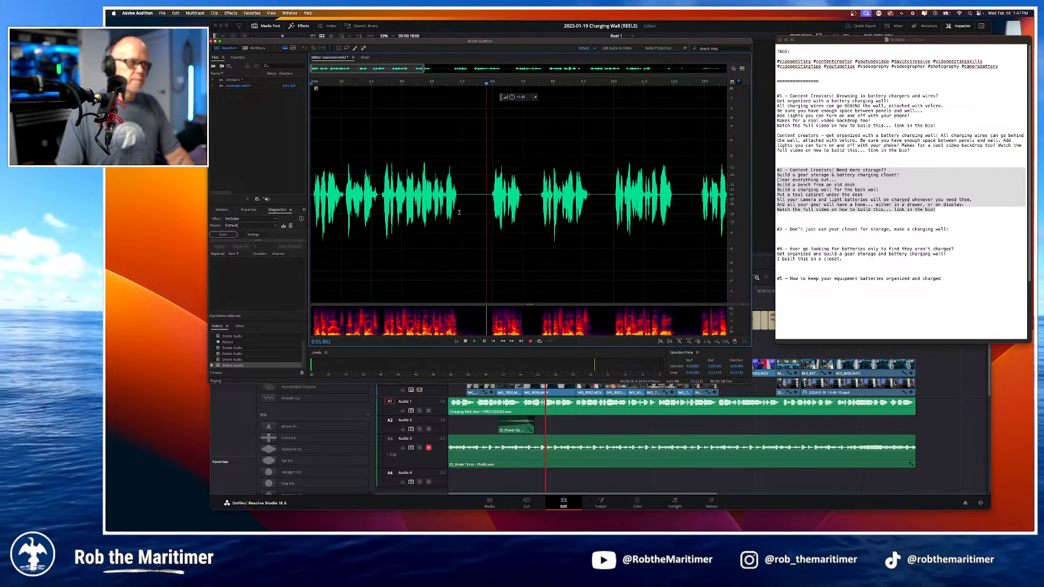
key(space)
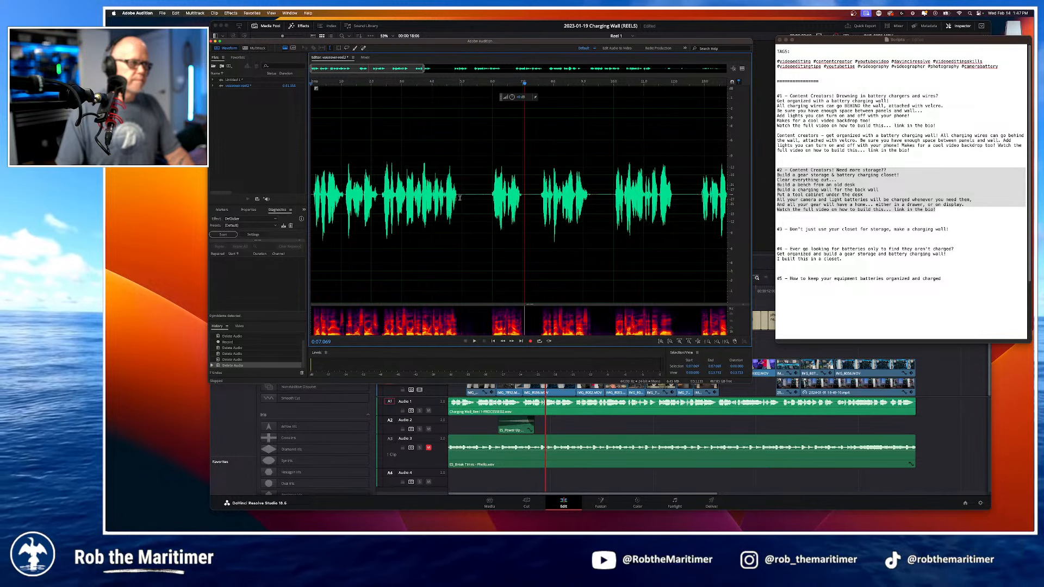
drag(460, 198, 491, 206)
key(Delete)
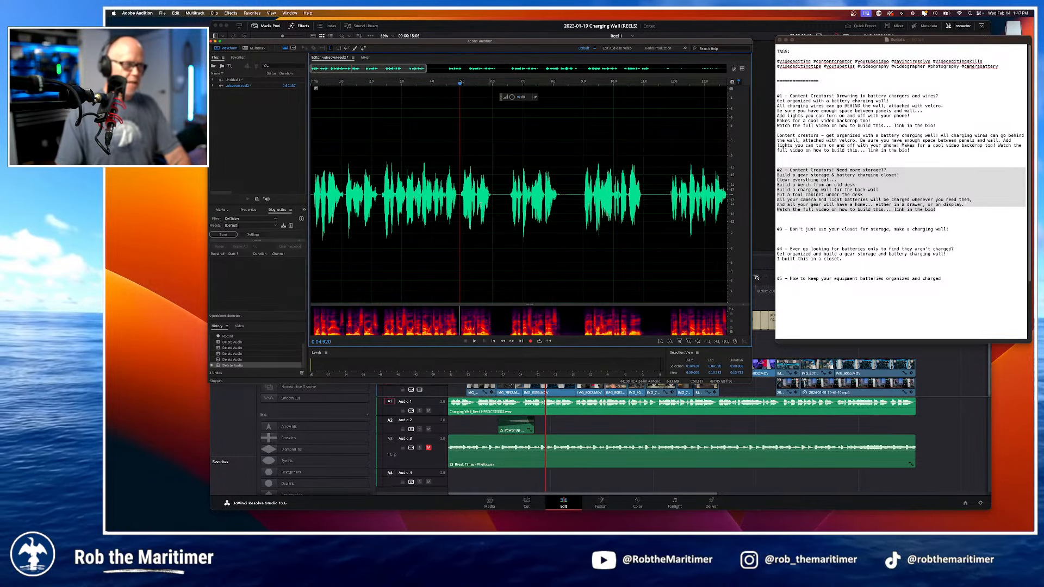
Step: Check the following phrases by playback and cut the silent gap starting at about 6 seconds down to a very short pause
key(space)
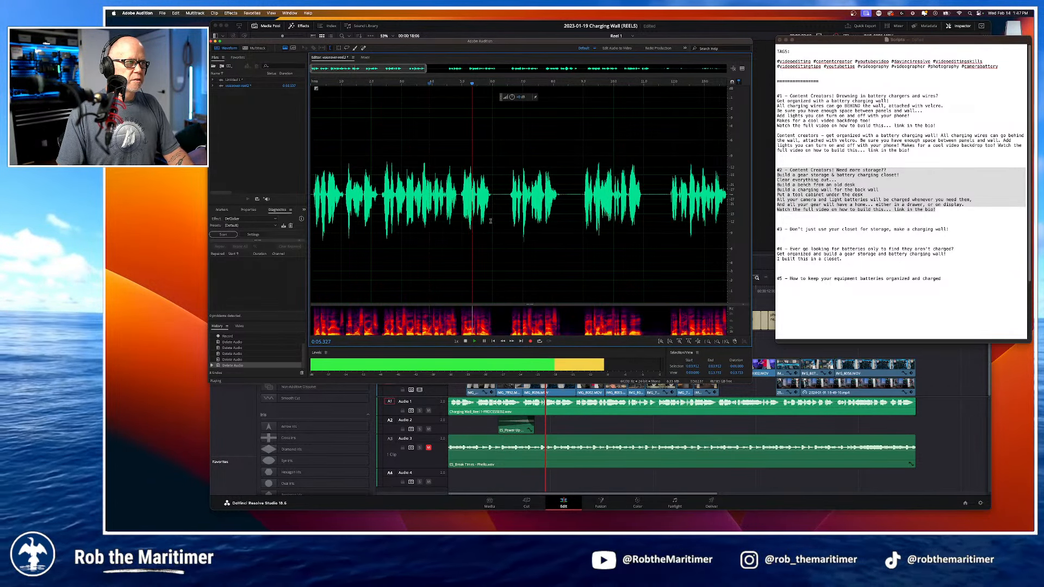
click(507, 199)
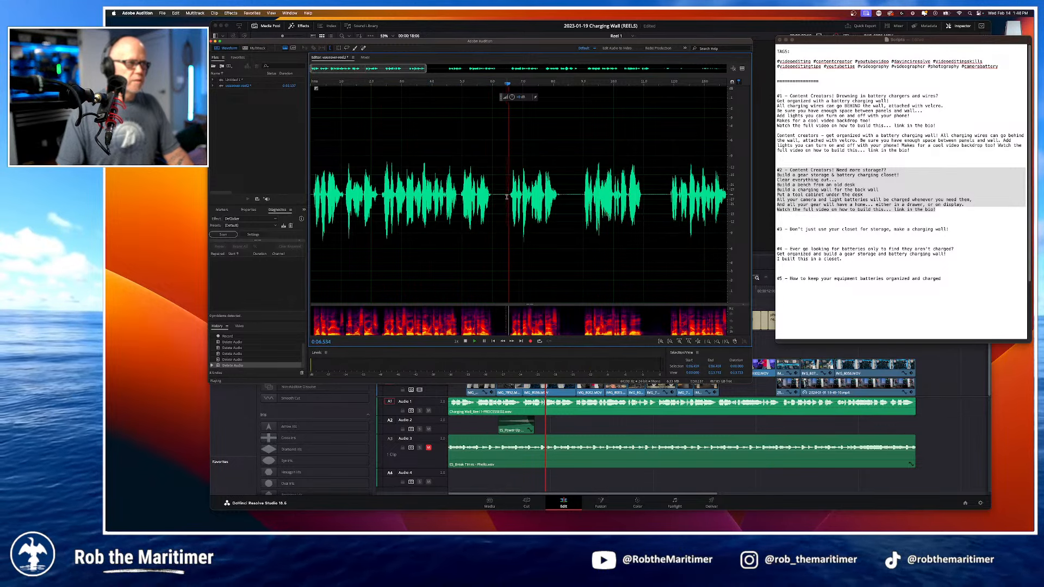
key(space)
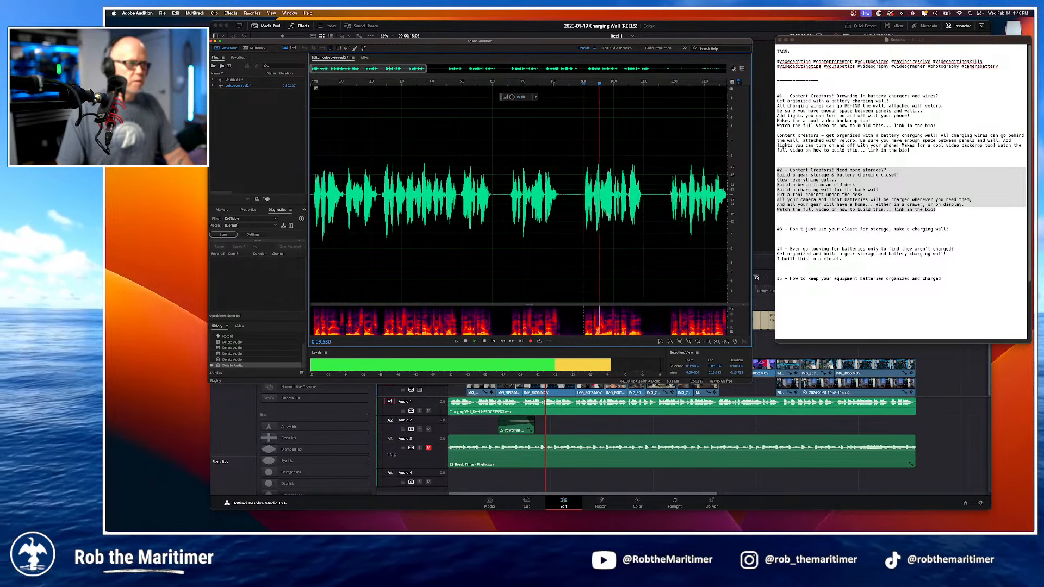
key(space)
click(493, 198)
drag(493, 198, 507, 199)
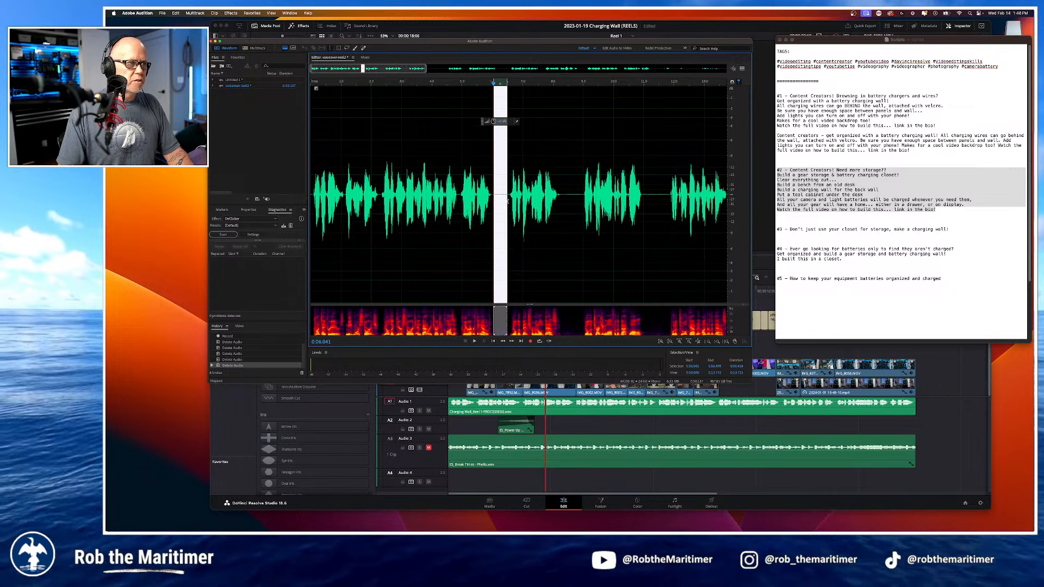
key(Delete)
click(493, 200)
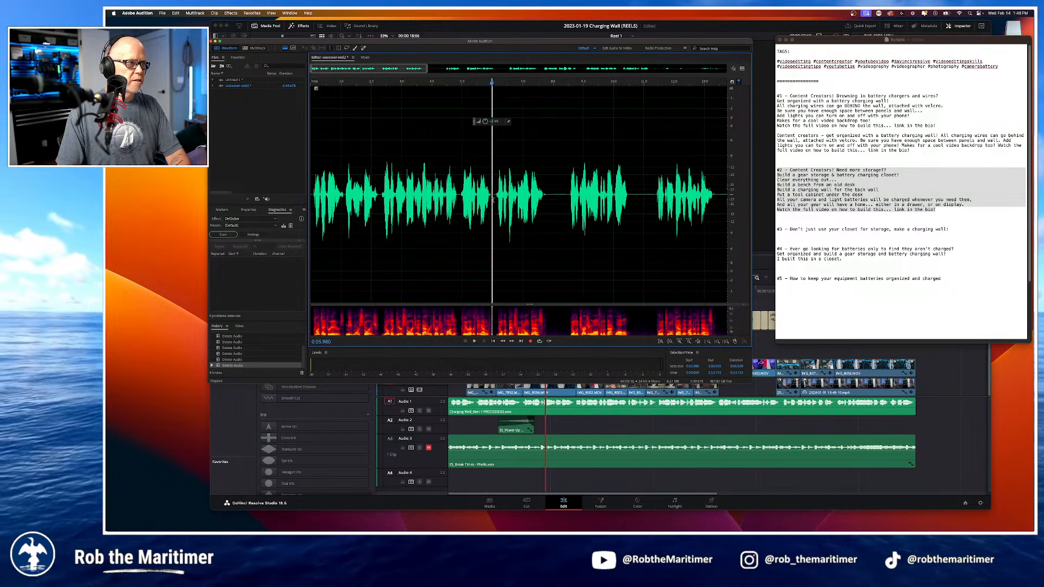
key(Delete)
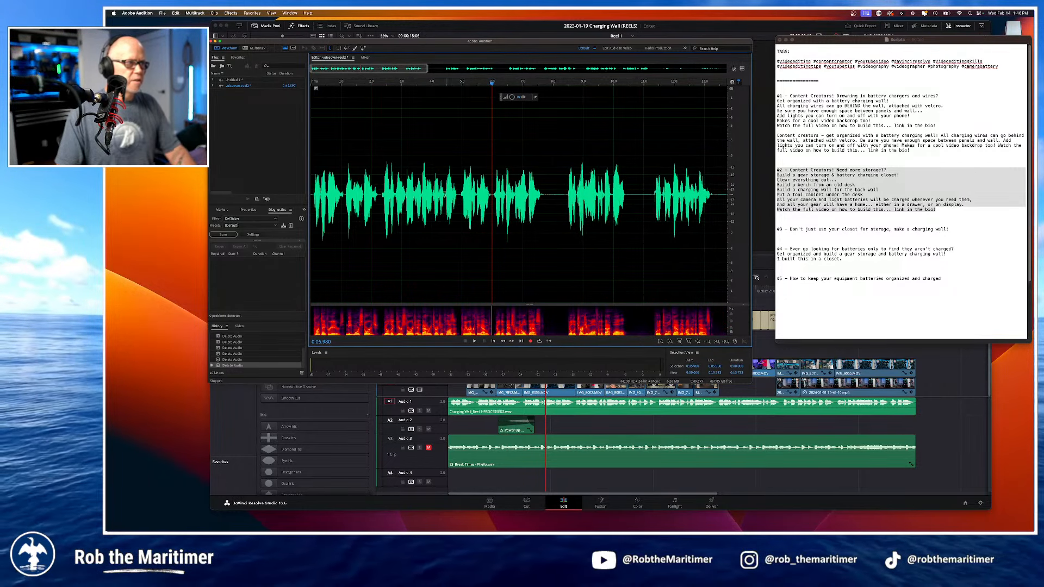
Step: Play through the joined phrases and delete the silent gap from about 7.7 to 8.5 seconds
click(442, 194)
key(space)
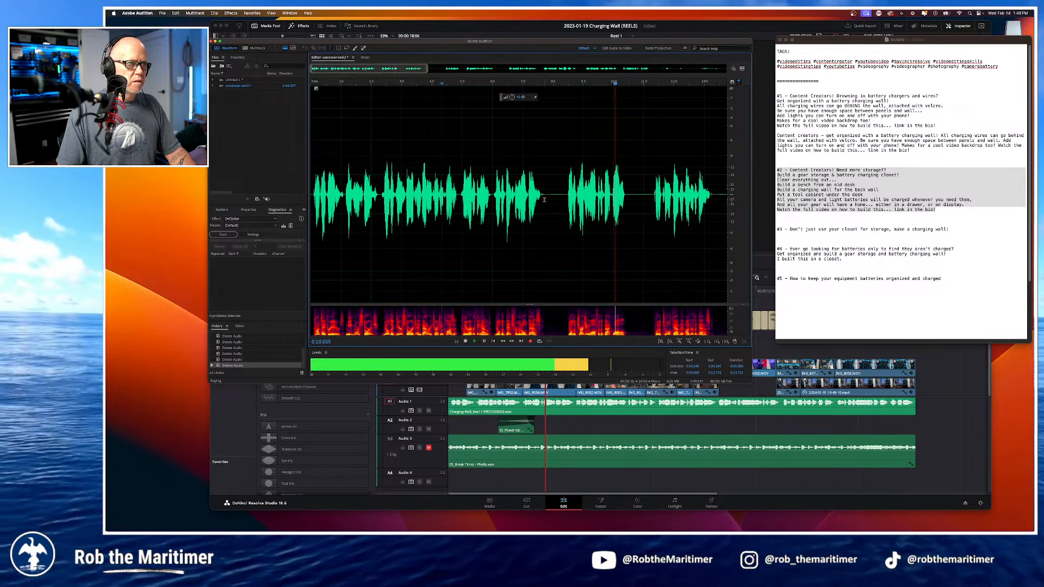
key(space)
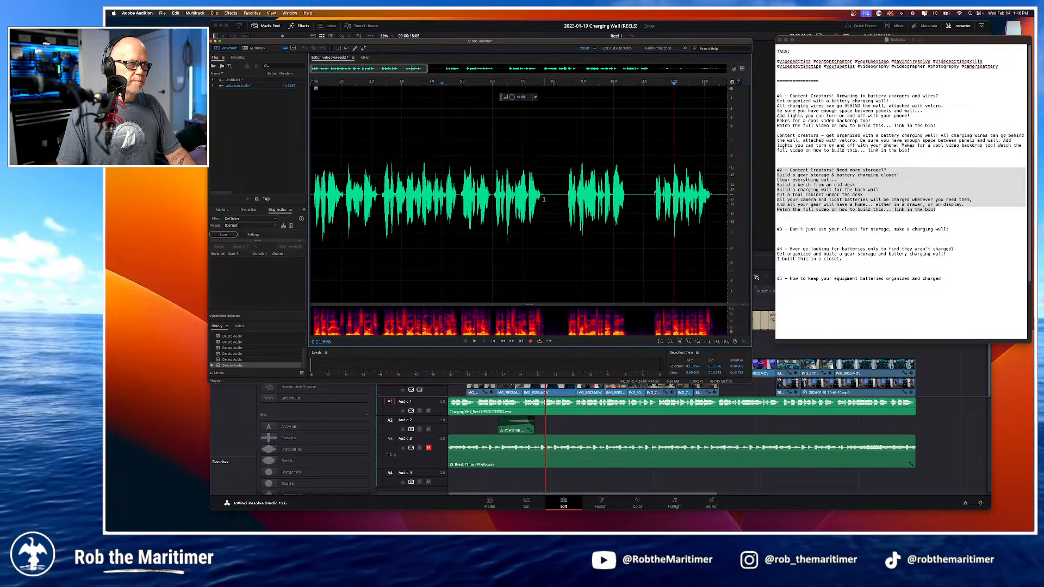
drag(544, 200, 567, 209)
key(Delete)
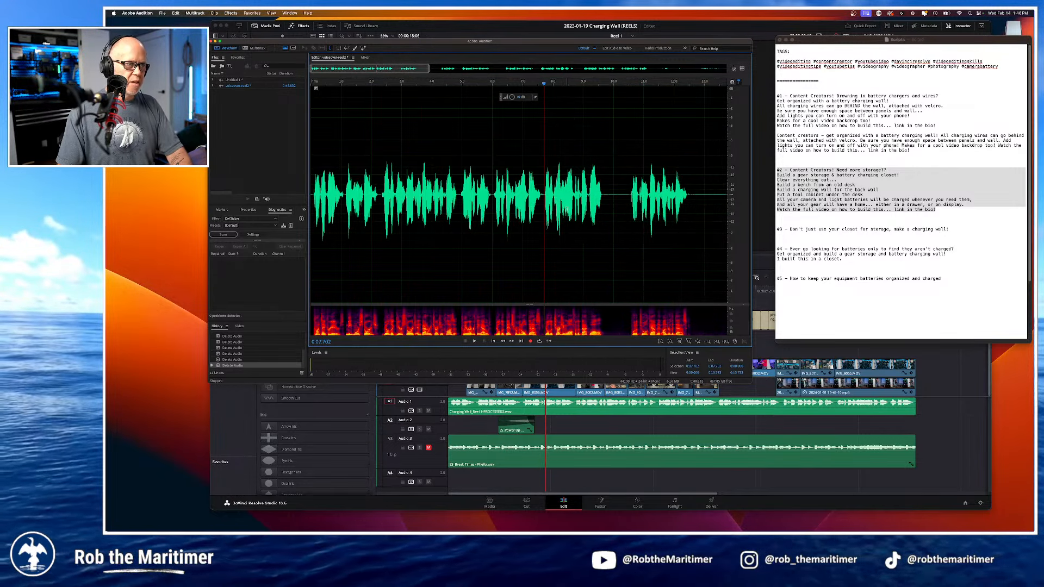
Step: Locate the good version of the next line by playback and delete the rejected take before it, from about 9.6 to 15.3 seconds
drag(411, 69, 463, 70)
key(space)
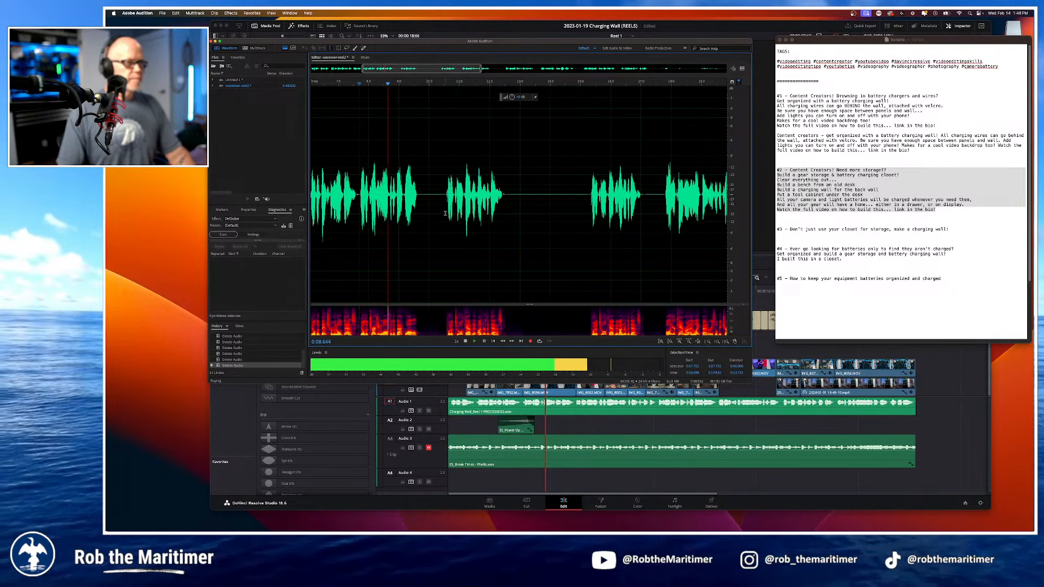
click(444, 215)
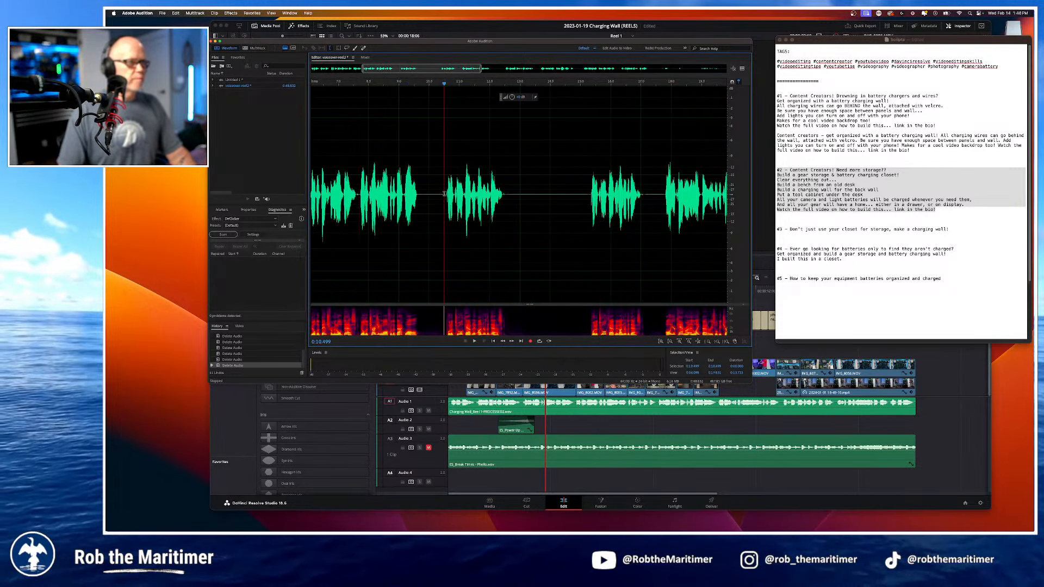
click(586, 194)
key(space)
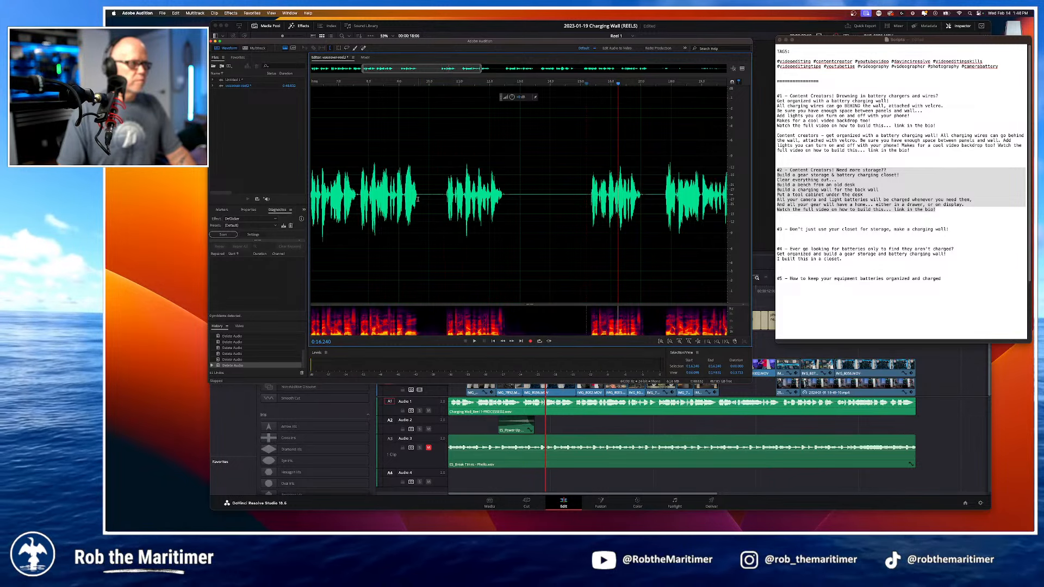
drag(418, 202, 589, 222)
key(Delete)
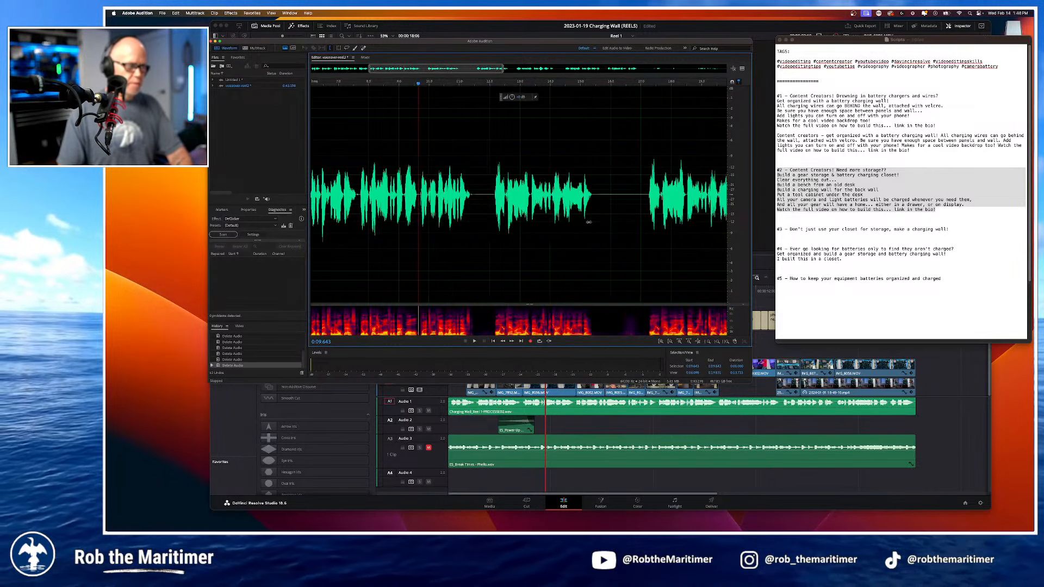
Step: Listen to the next repeated takes and delete the unwanted one with its surrounding silence, from about 11.4 to 17.3 seconds
key(space)
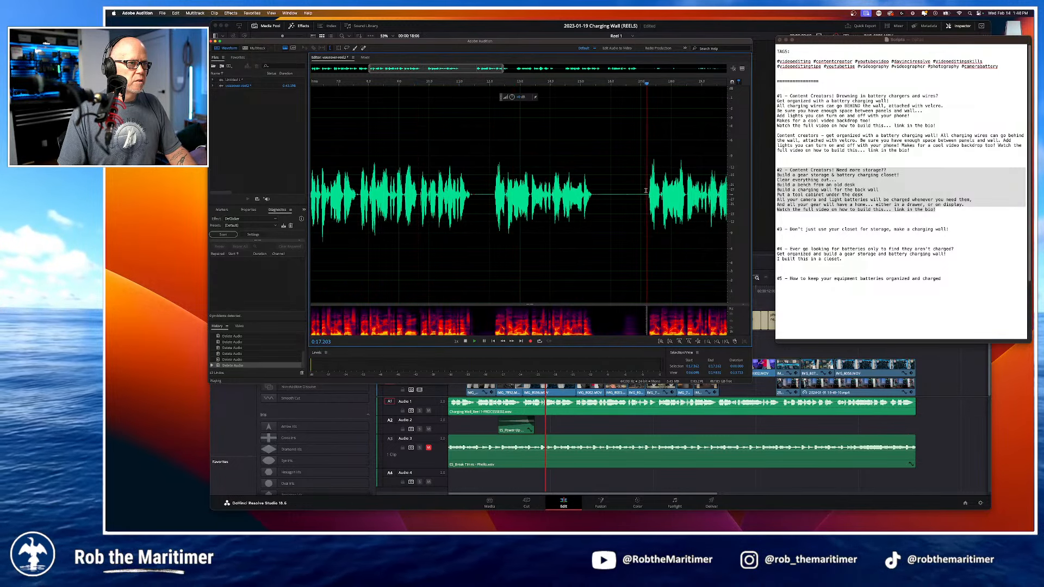
key(space)
drag(471, 207, 649, 220)
key(Delete)
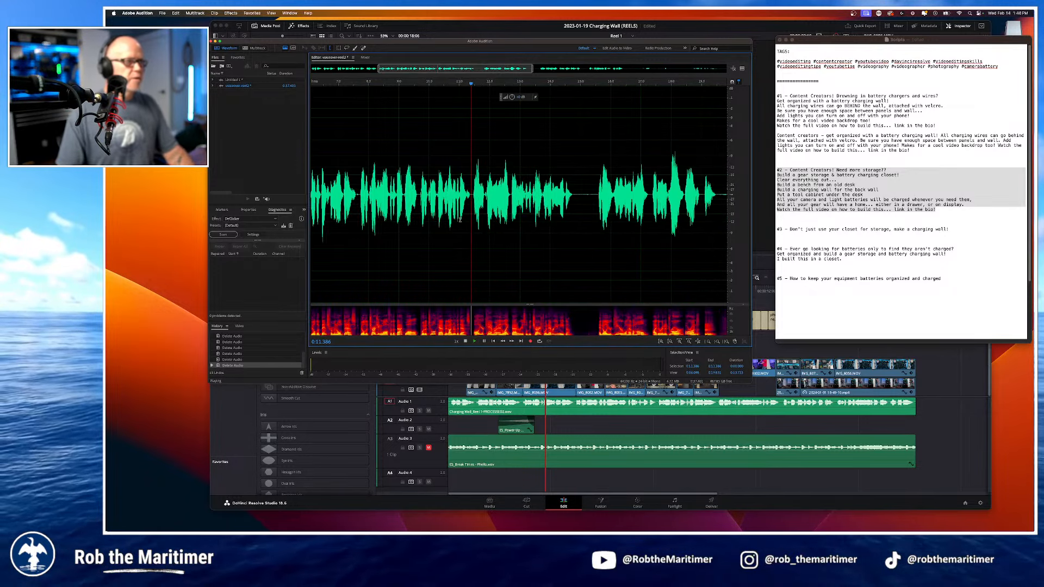
Step: Compare the next two takes by playback and delete the first with its surrounding silence, from about 14.8 to 20.6 seconds
key(space)
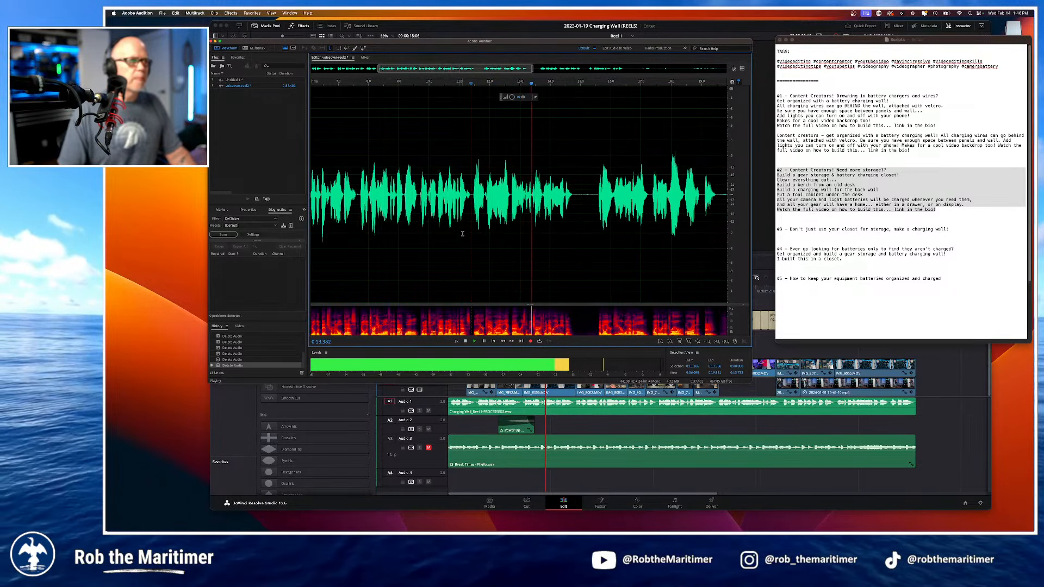
key(space)
drag(485, 68, 551, 81)
key(space)
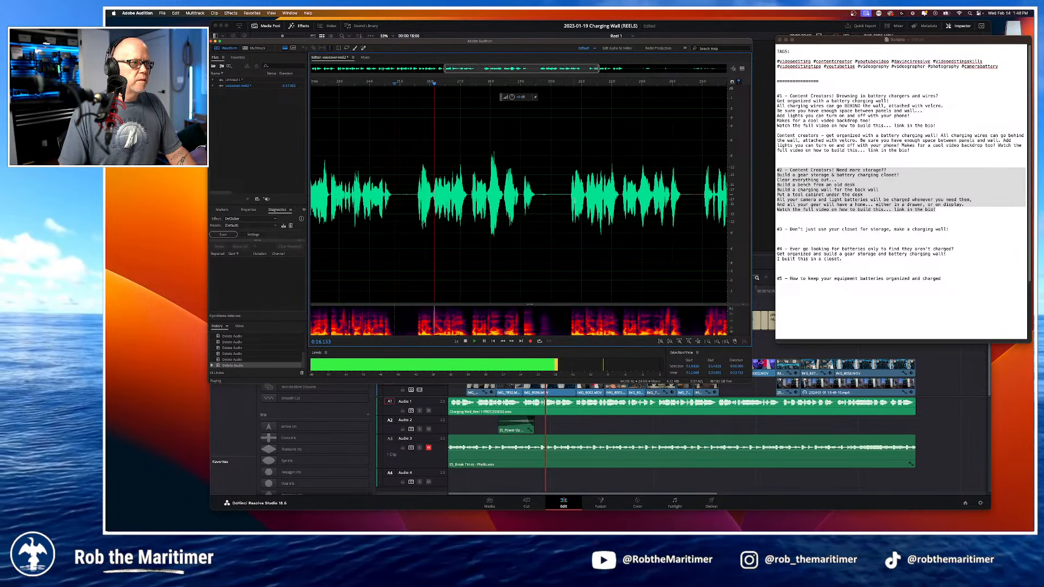
key(space)
click(569, 194)
key(space)
key(space)
drag(393, 199, 569, 216)
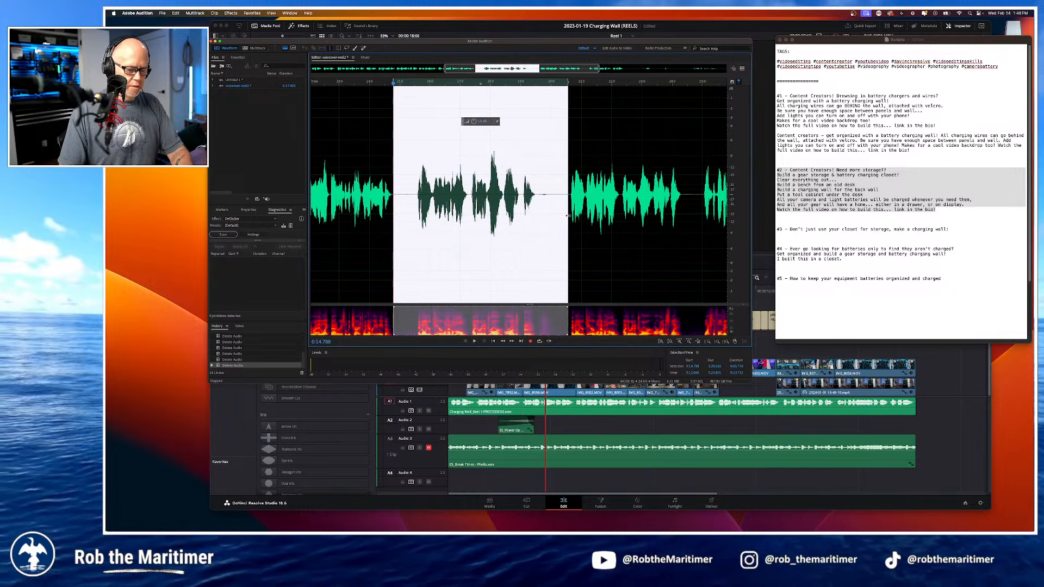
key(Delete)
Step: Delete the roughly 0.6-second silent gap at about 18.6 seconds and play back the result
key(space)
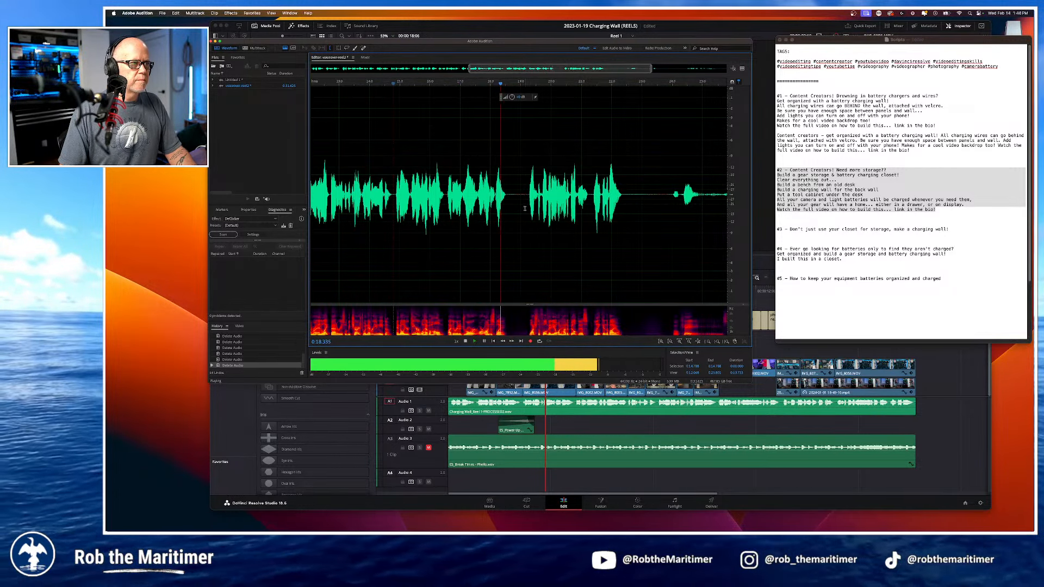
key(space)
drag(507, 202, 525, 204)
key(Delete)
key(space)
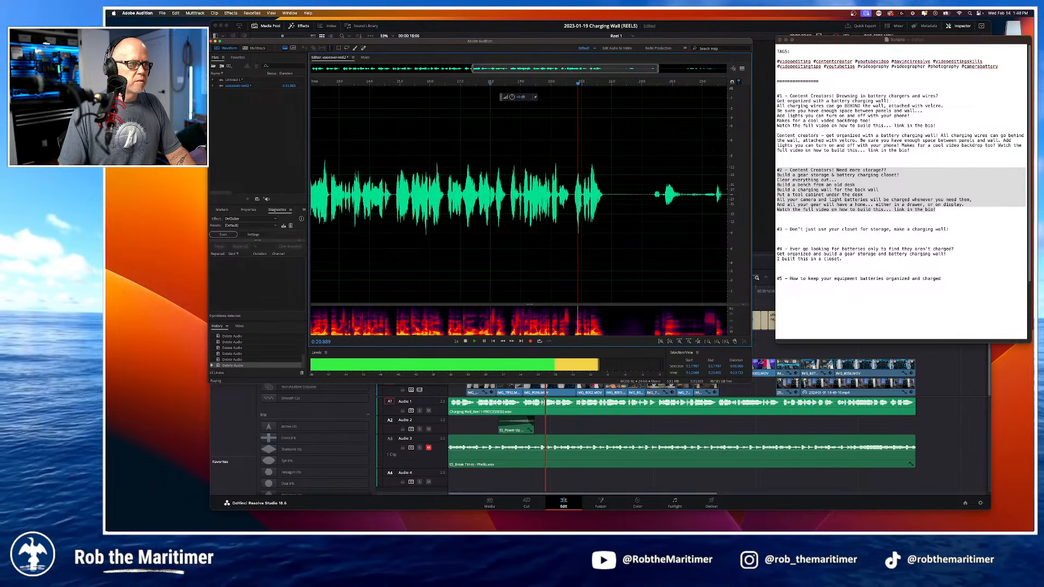
Step: Check the last spoken line by playback and delete everything after it, from about 21.8 seconds to the end
click(572, 199)
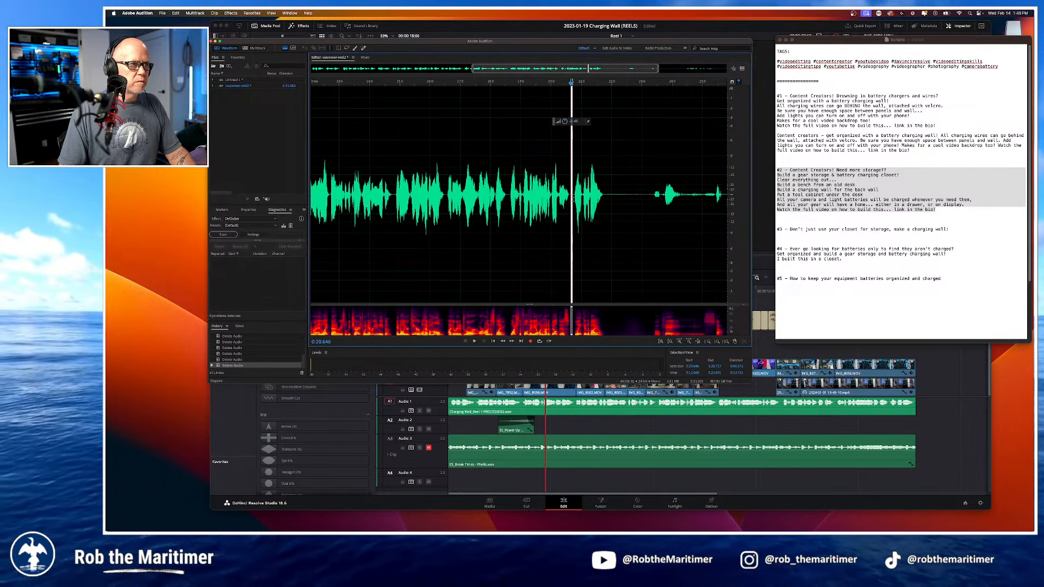
key(space)
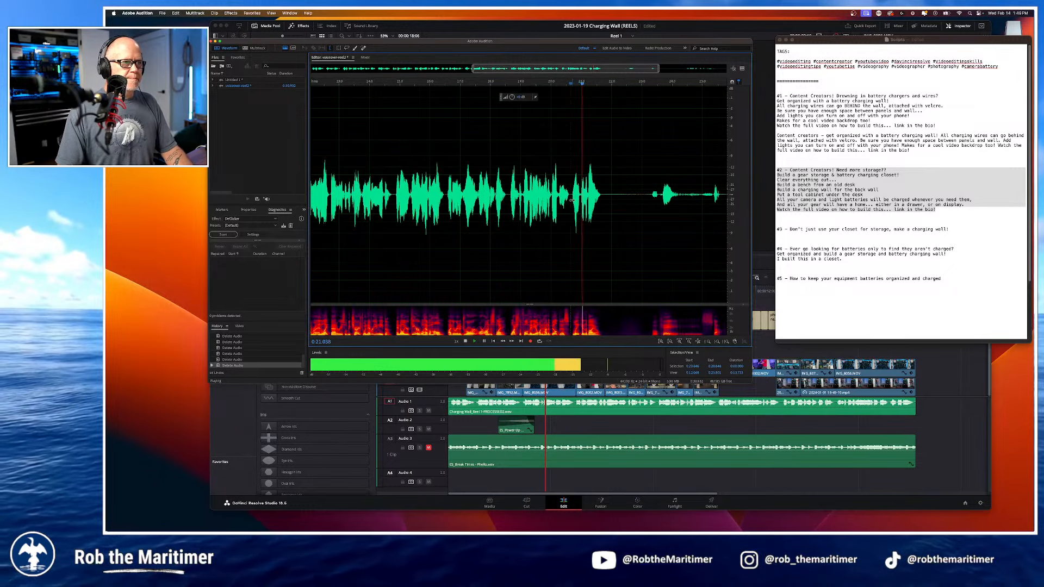
key(space)
scroll(593, 166, down, 2)
scroll(593, 166, down, 1)
click(615, 198)
drag(603, 197, 726, 196)
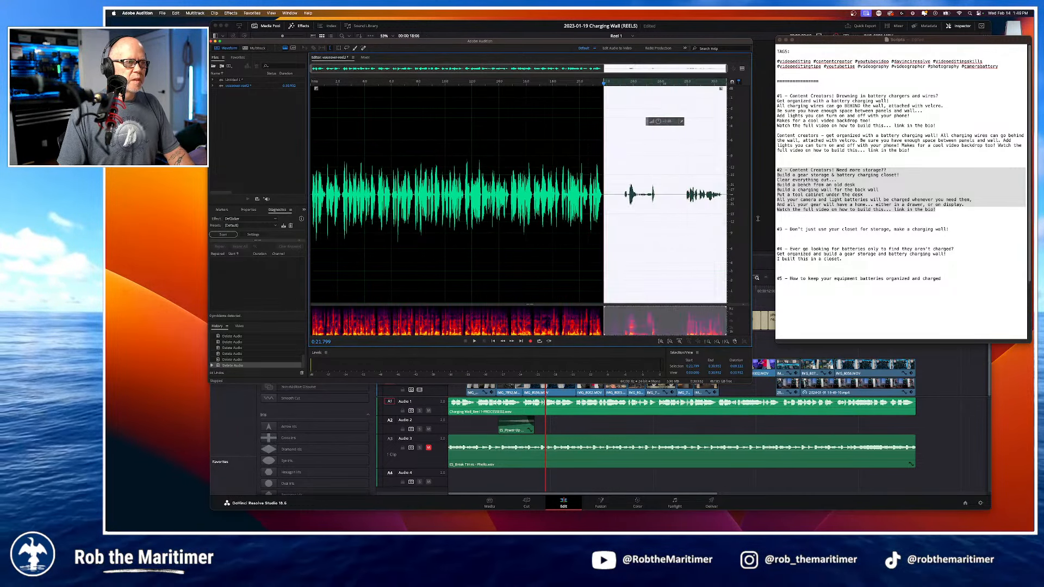
key(Delete)
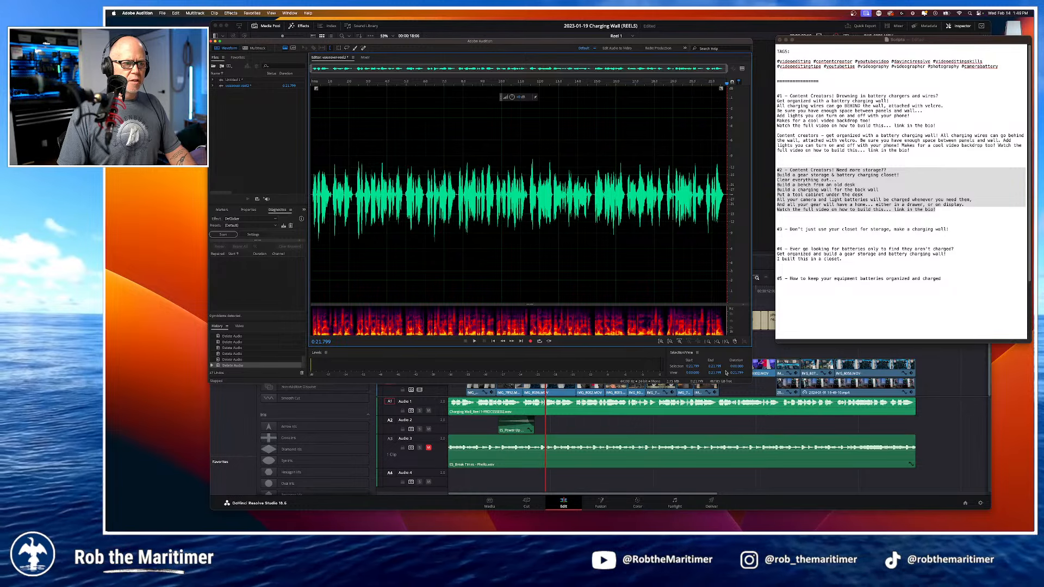
Step: Listen to the trimmed voiceover from the beginning and save it as voiceover-reel2.wav in the Downloads folder
click(337, 85)
drag(338, 85, 284, 90)
key(space)
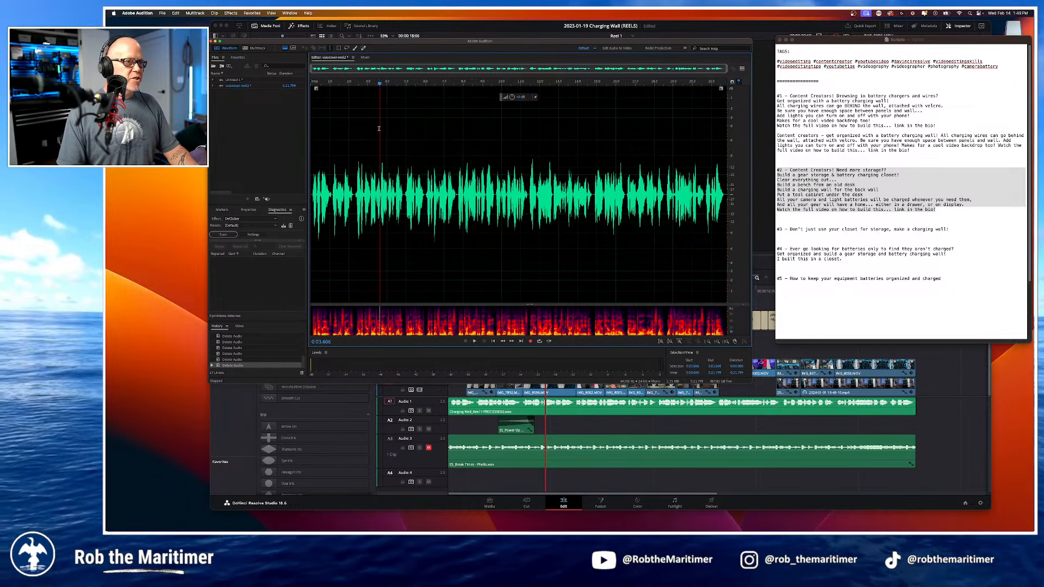
key(super+shift+s)
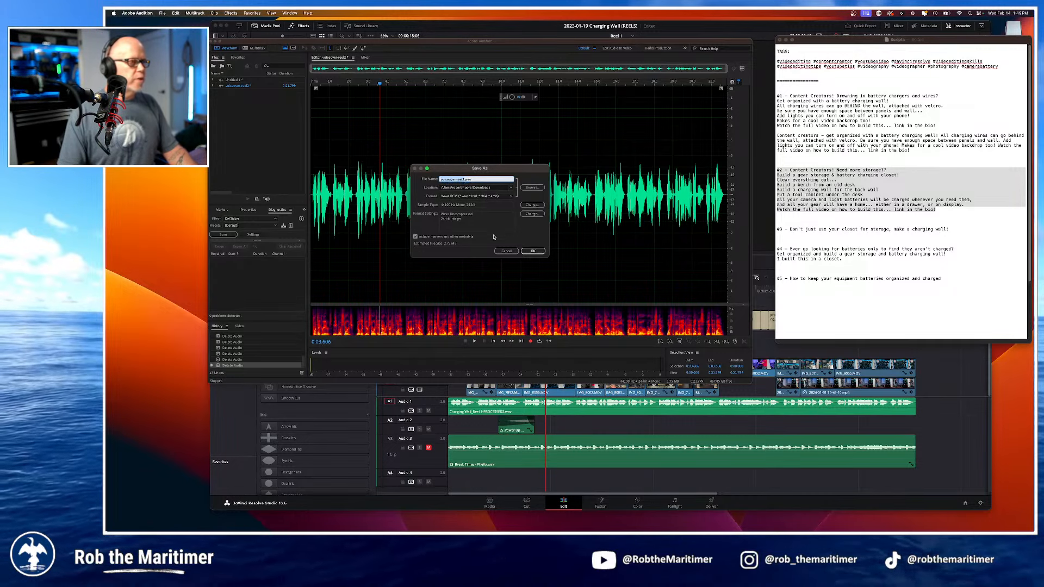
click(533, 251)
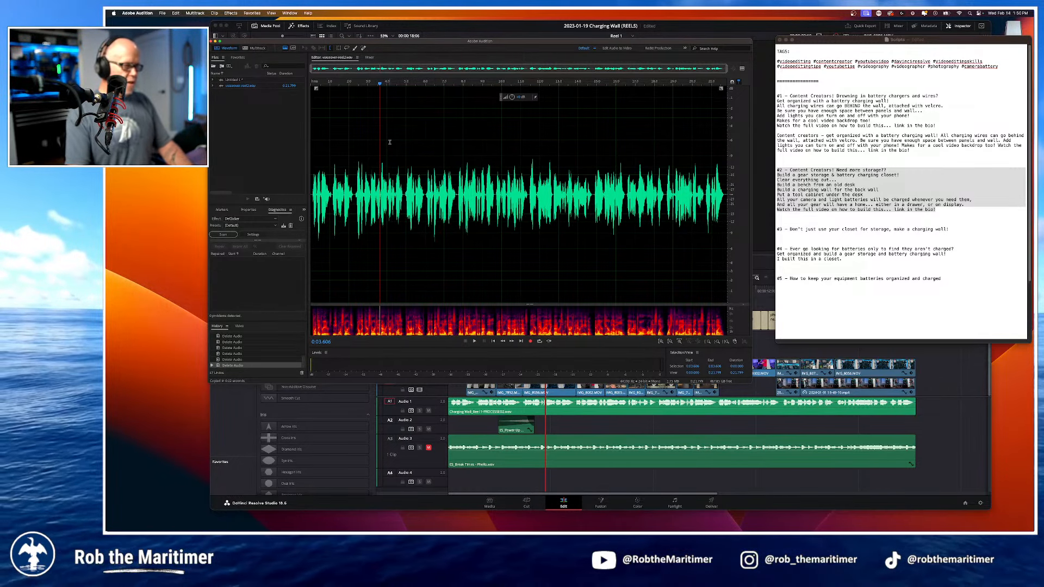
Step: Save a second copy of the voiceover as voiceover-reel2_PROCESSED.wav
key(super+shift+s)
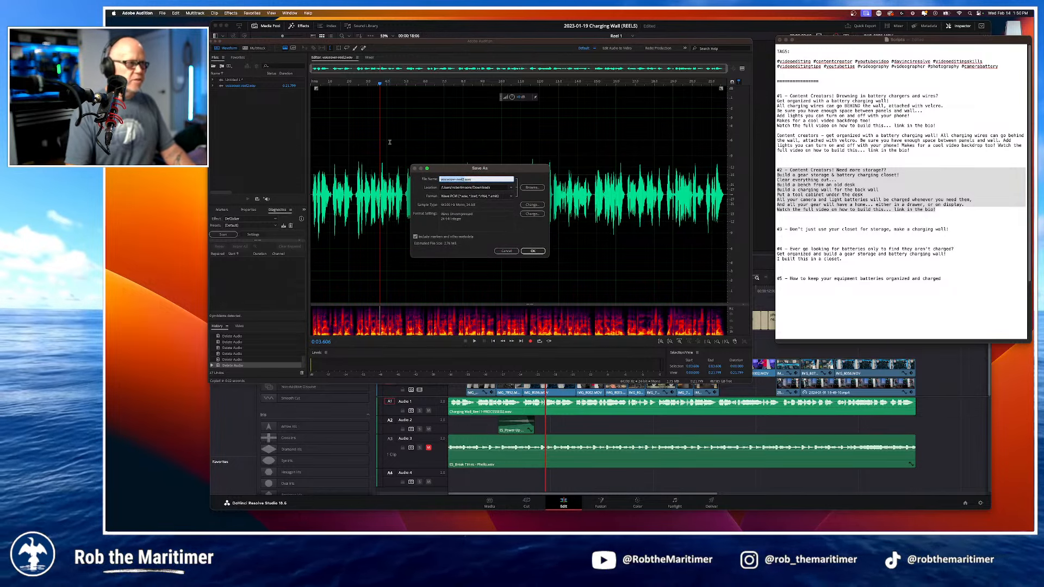
click(463, 180)
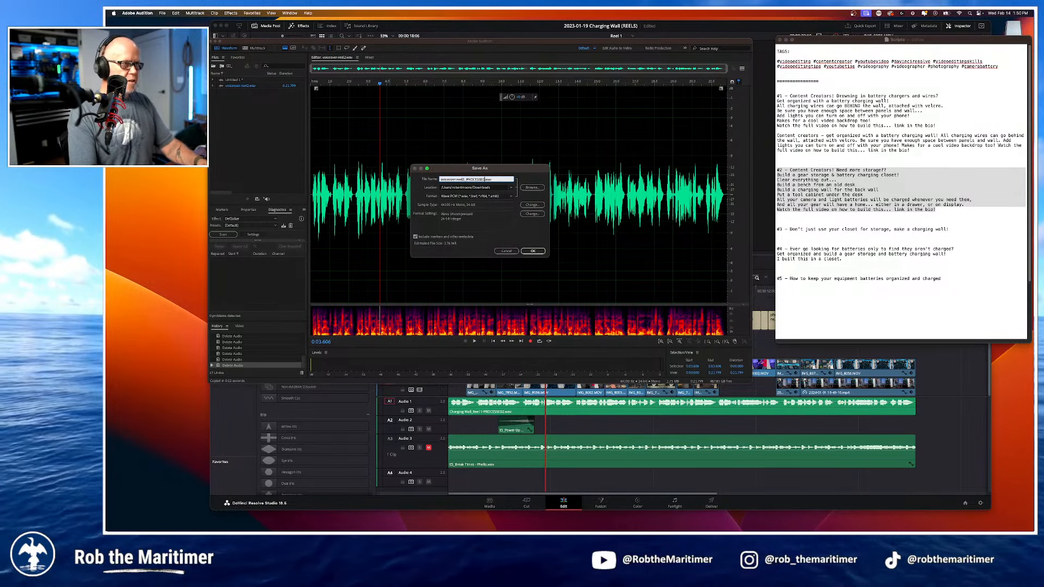
text(_PROCESSED)
key(Return)
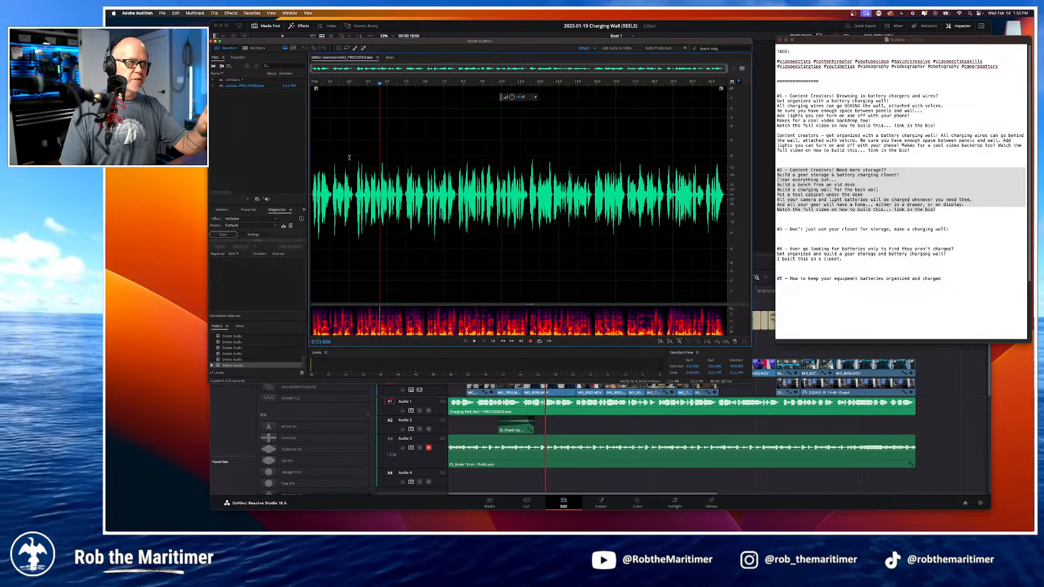
Step: Apply the saved ROB VOICE favorite to the whole voiceover and listen to the processed opening
click(359, 146)
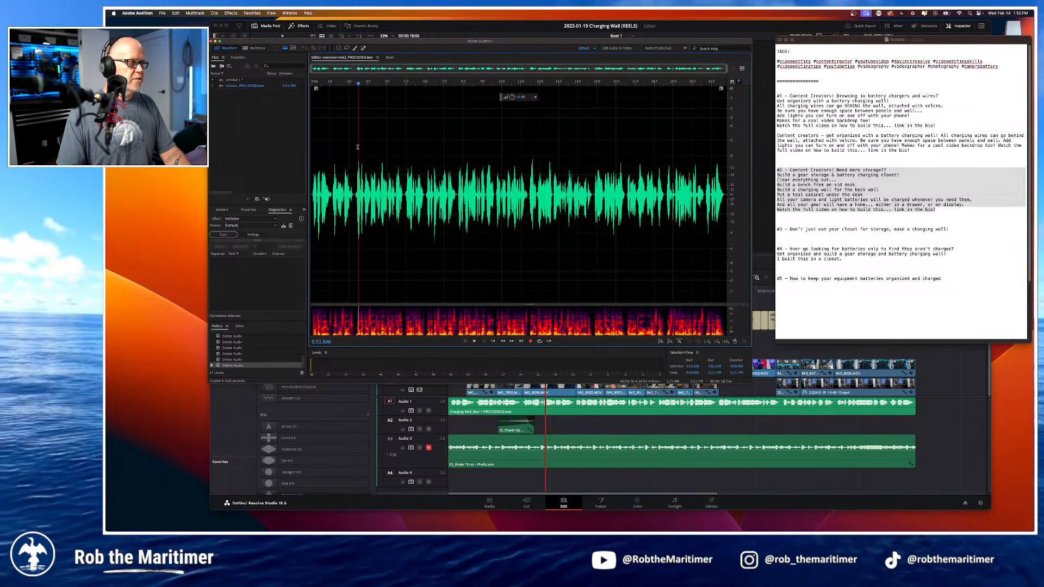
key(space)
key(space)
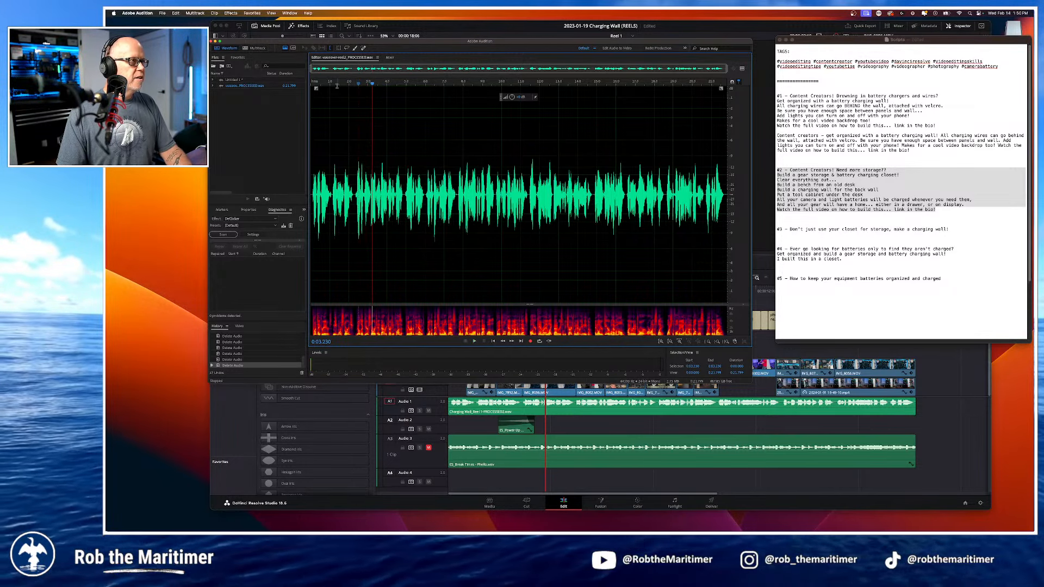
click(253, 13)
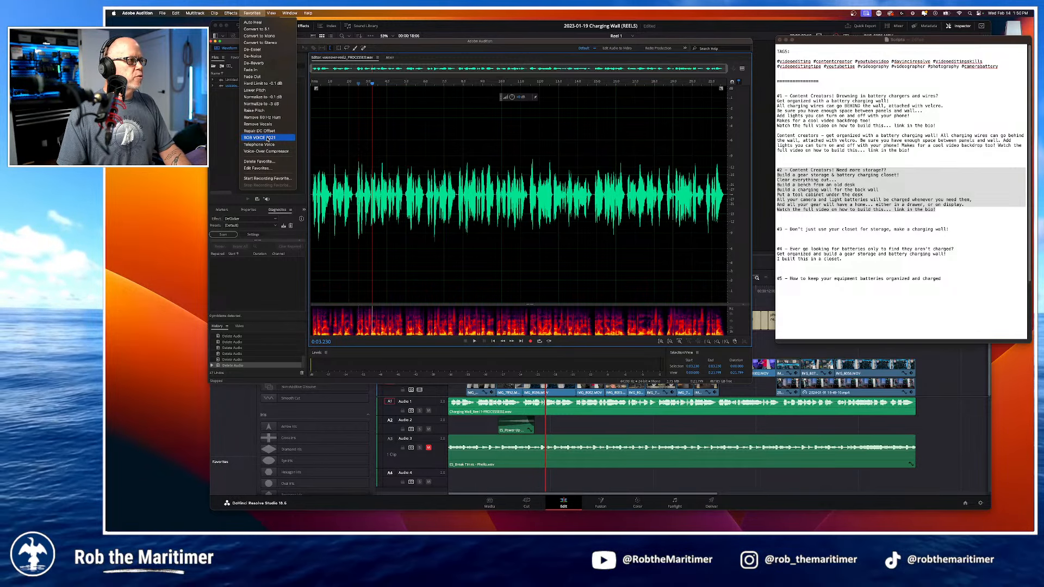
click(267, 137)
click(318, 98)
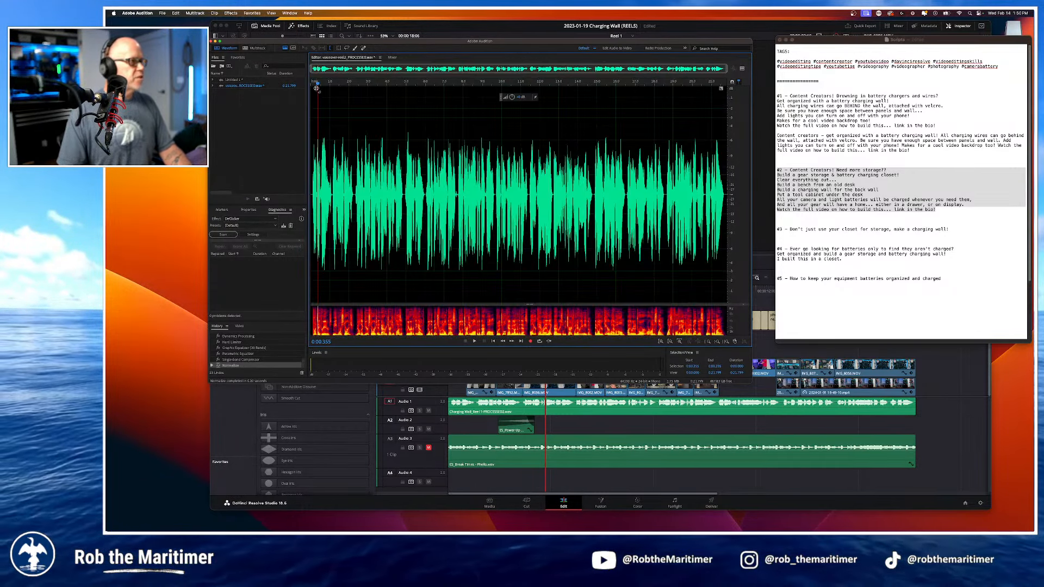
key(space)
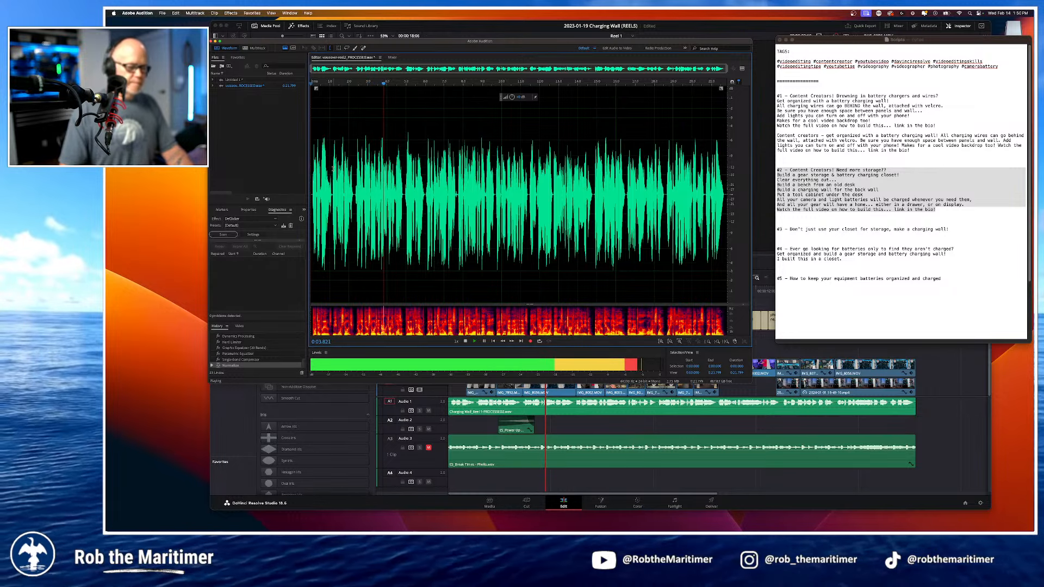
key(space)
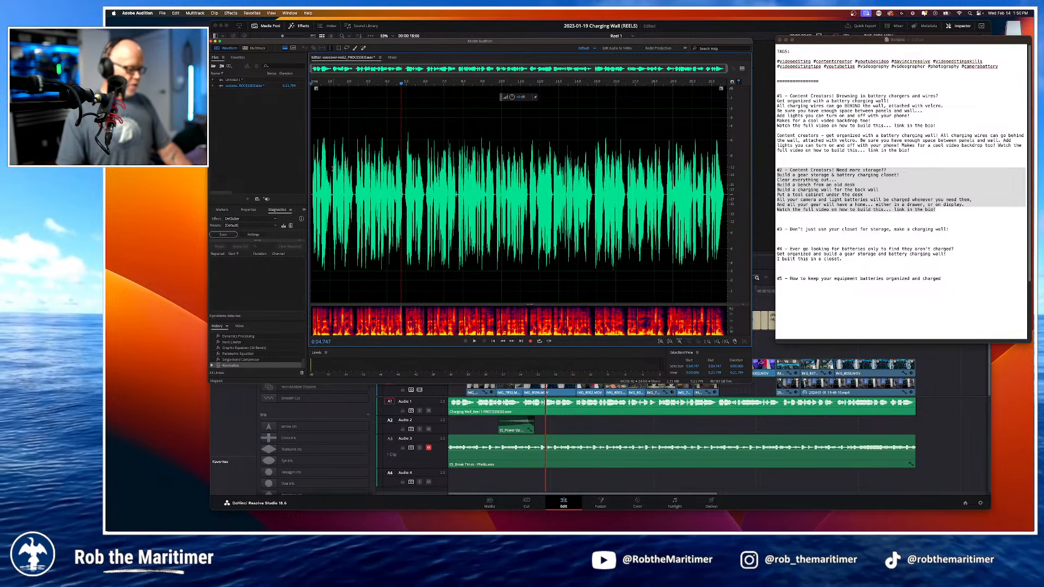
Step: Save the processed voiceover and close the open audio files without saving the untitled recording
key(super+s)
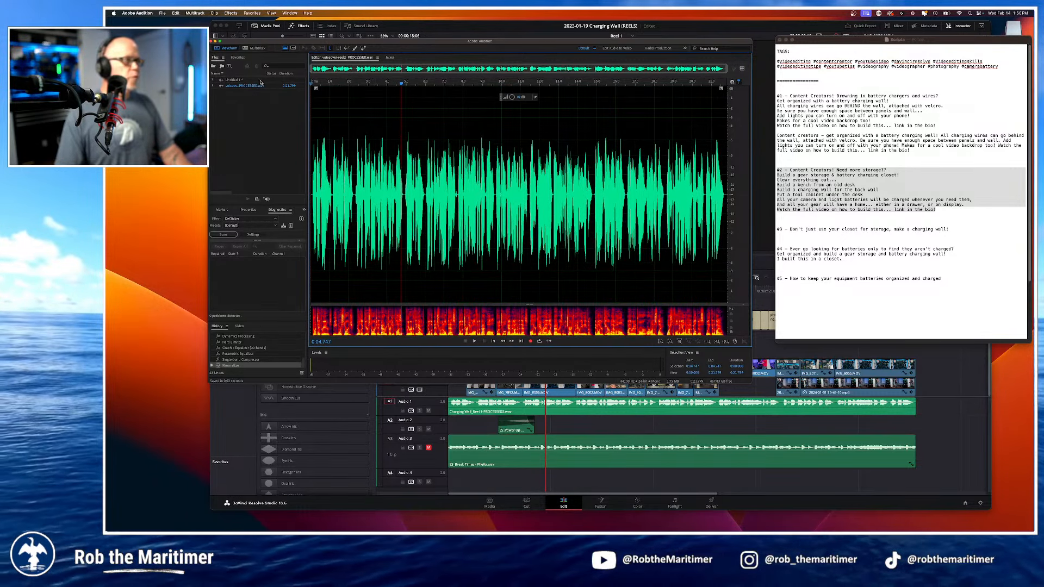
click(212, 42)
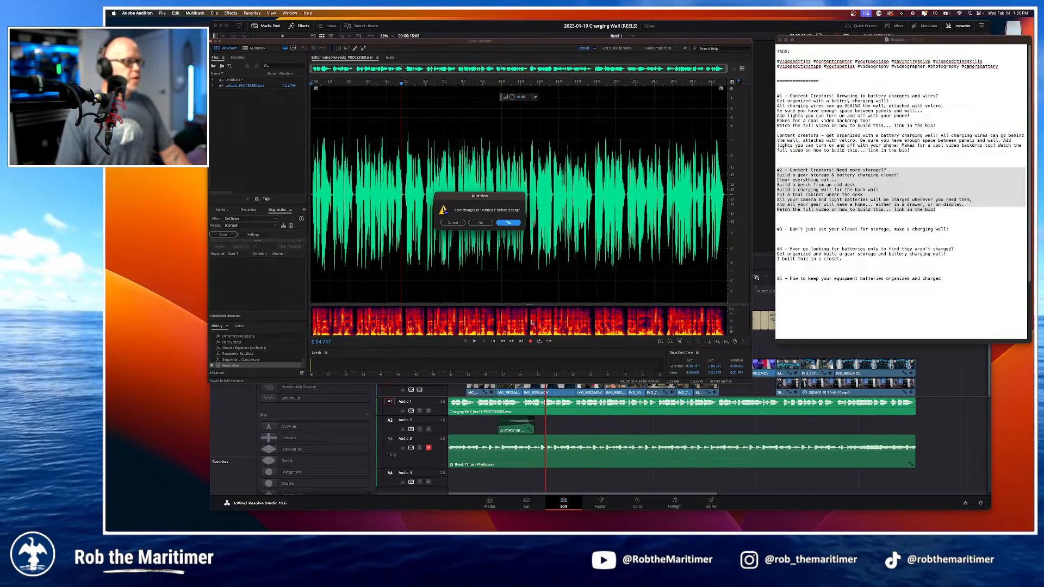
click(480, 224)
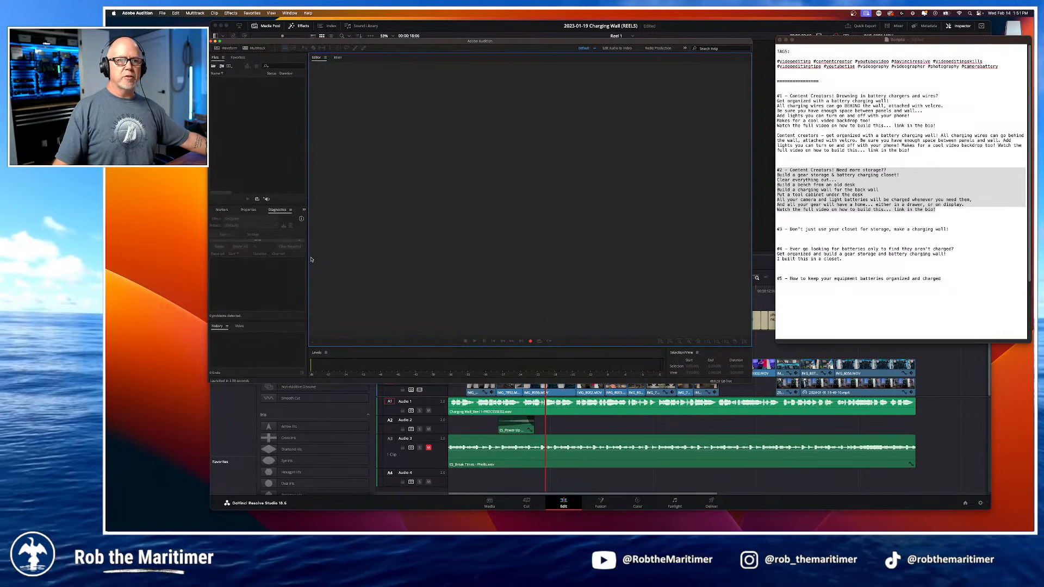
click(530, 342)
key(Return)
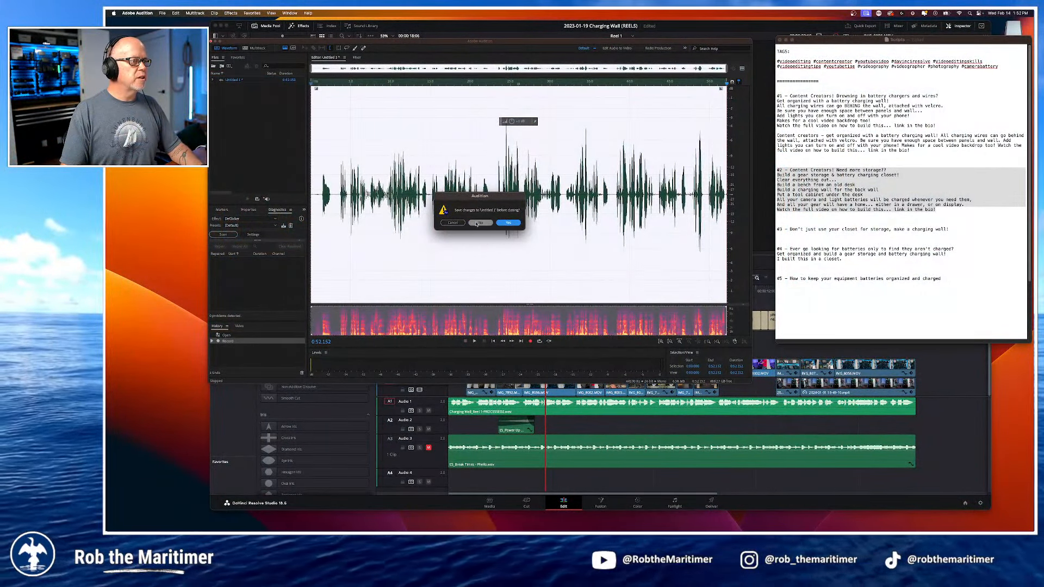
click(481, 222)
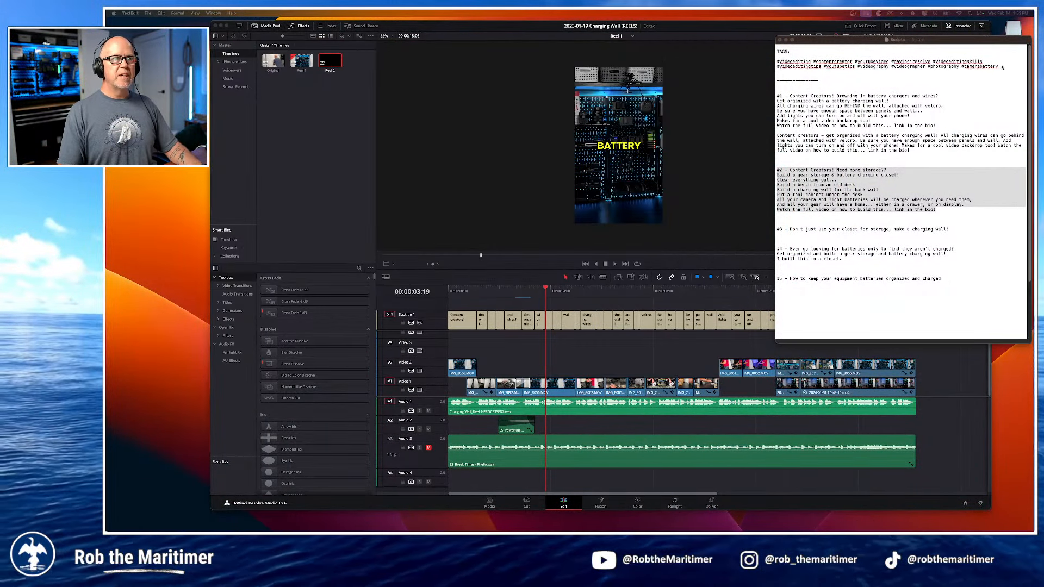
Step: Move the script window out of the way, switch to DaVinci Resolve and open the Reel 2 timeline
drag(969, 40, 105, 80)
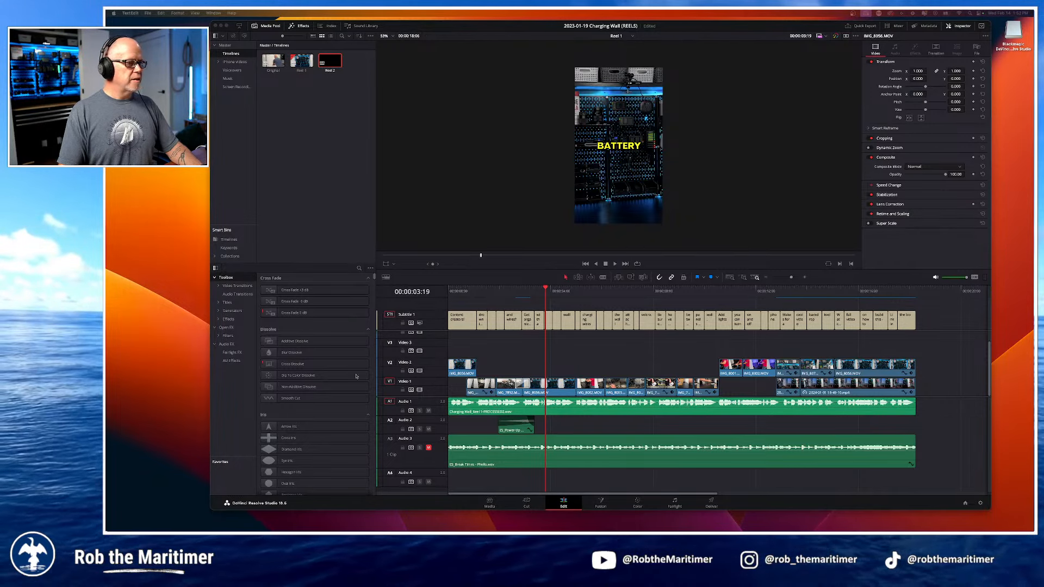
click(499, 347)
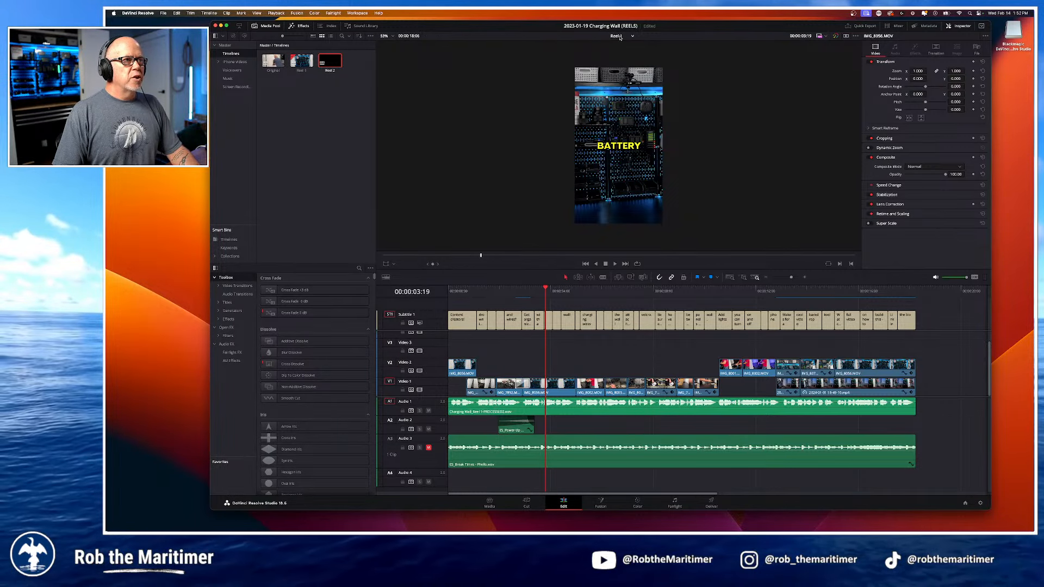
click(618, 36)
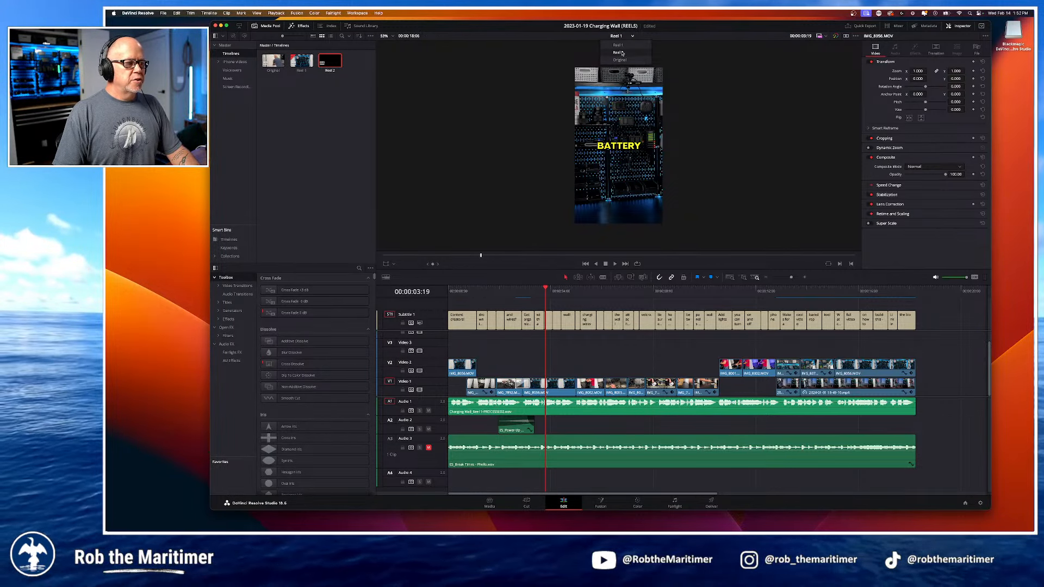
click(620, 52)
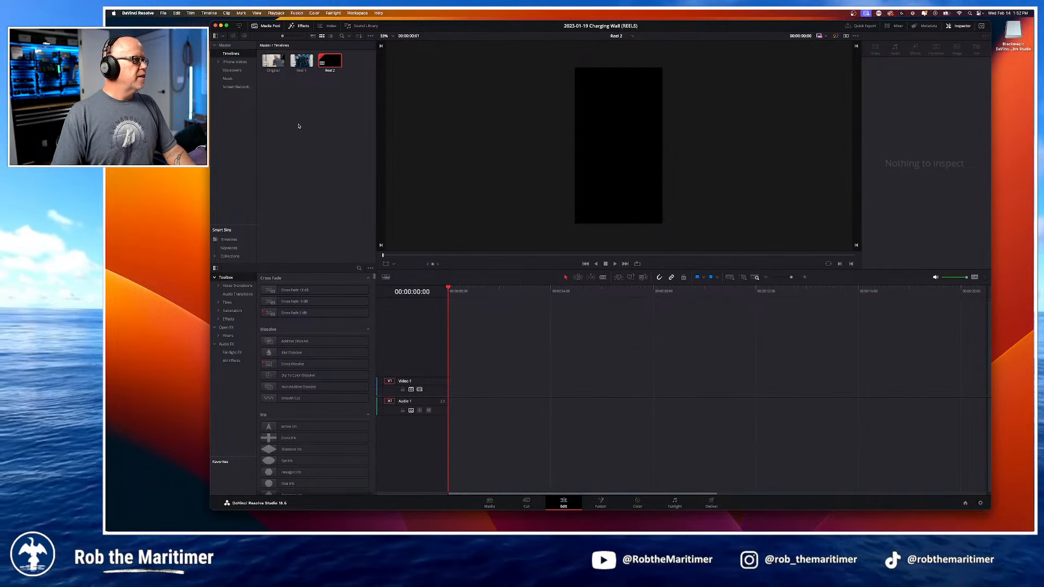
Step: Create a new bin named Reel 2 in the Master bin of the media pool
click(233, 71)
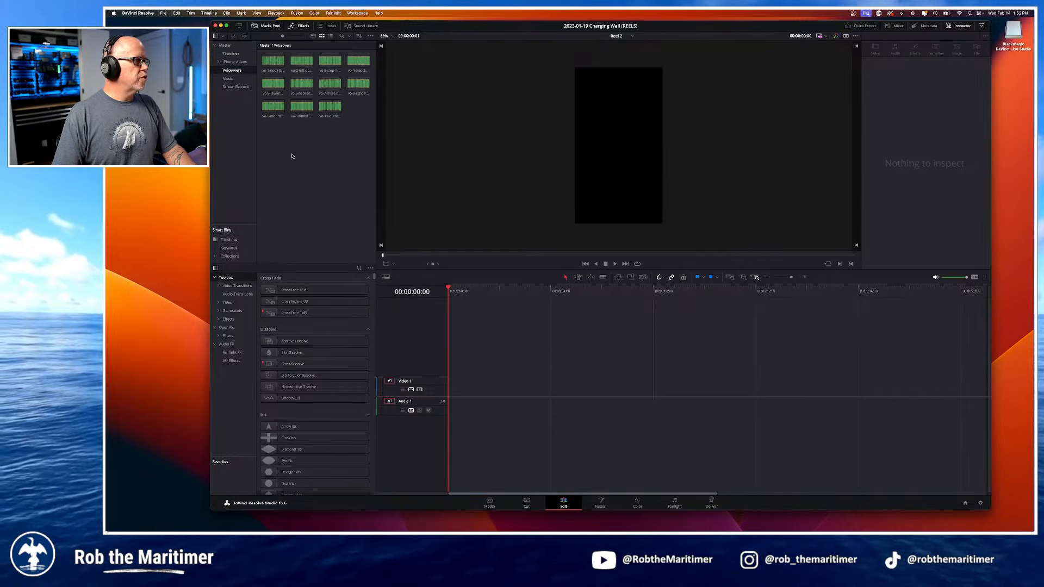
click(312, 142)
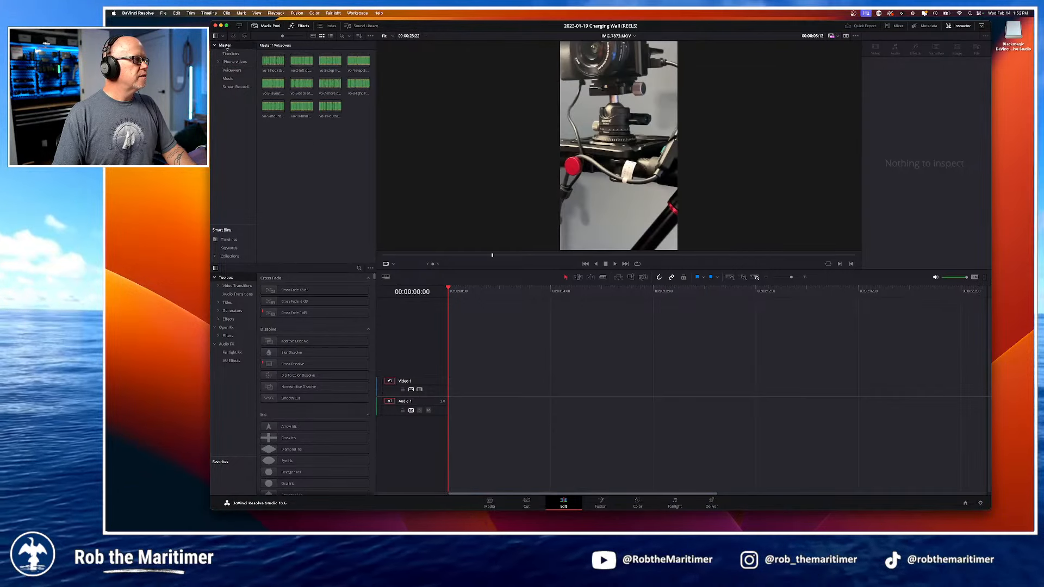
click(225, 46)
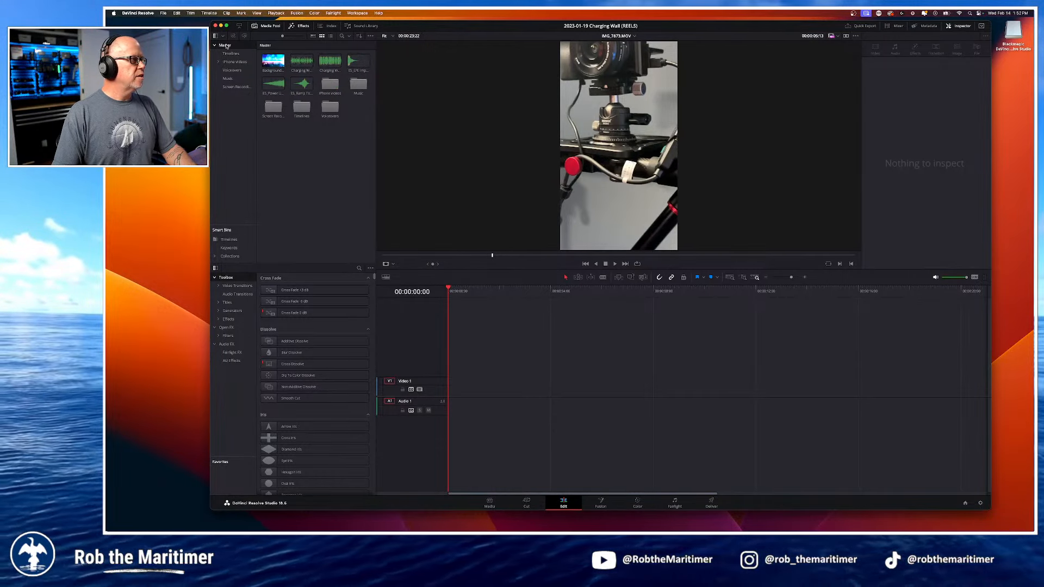
right_click(302, 152)
click(322, 186)
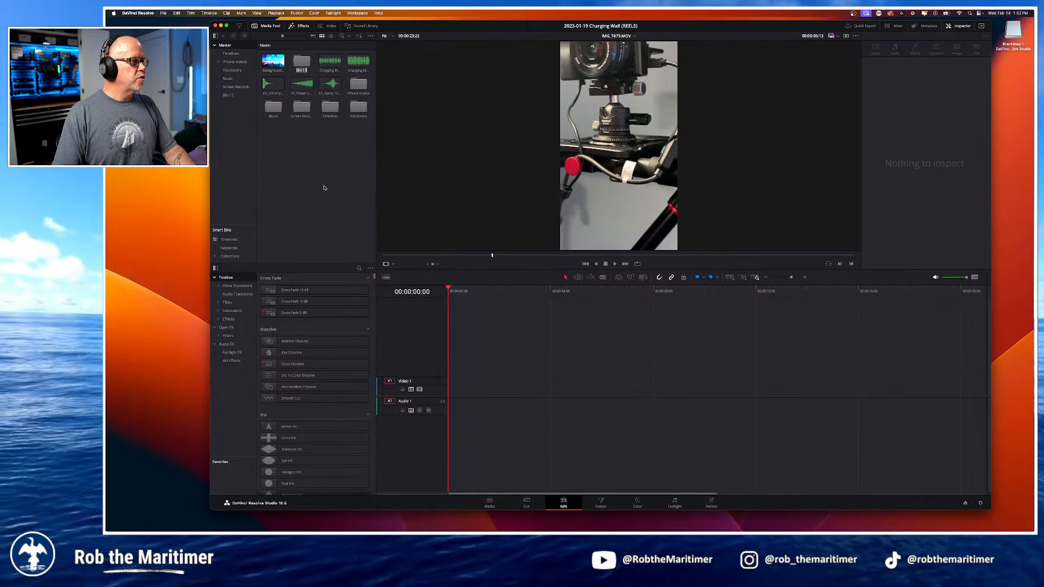
text(Reel 2)
key(Return)
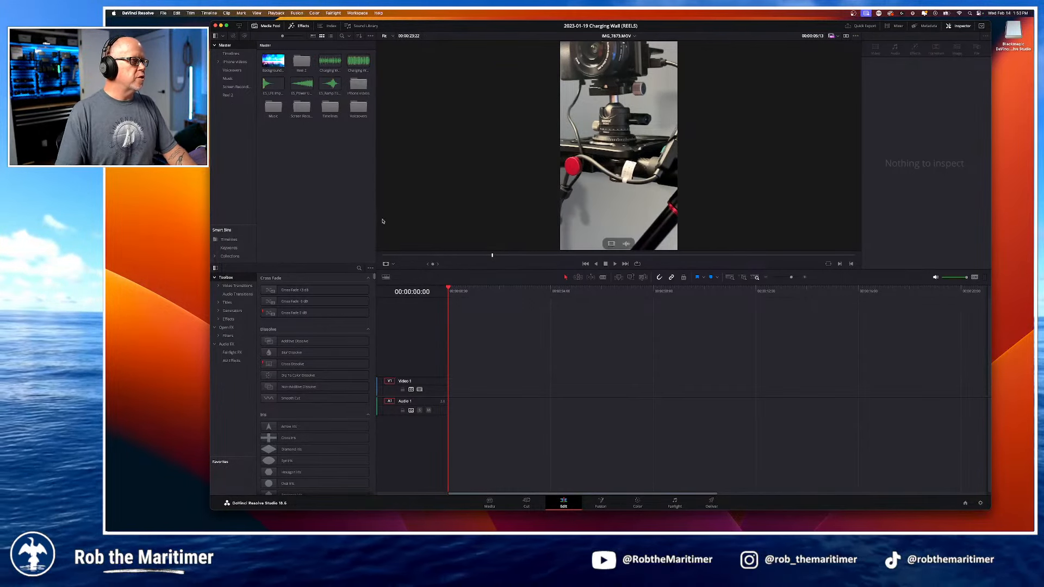
Step: Import voiceover-reel2_PROCESSED.wav into the Reel 2 bin
double_click(302, 63)
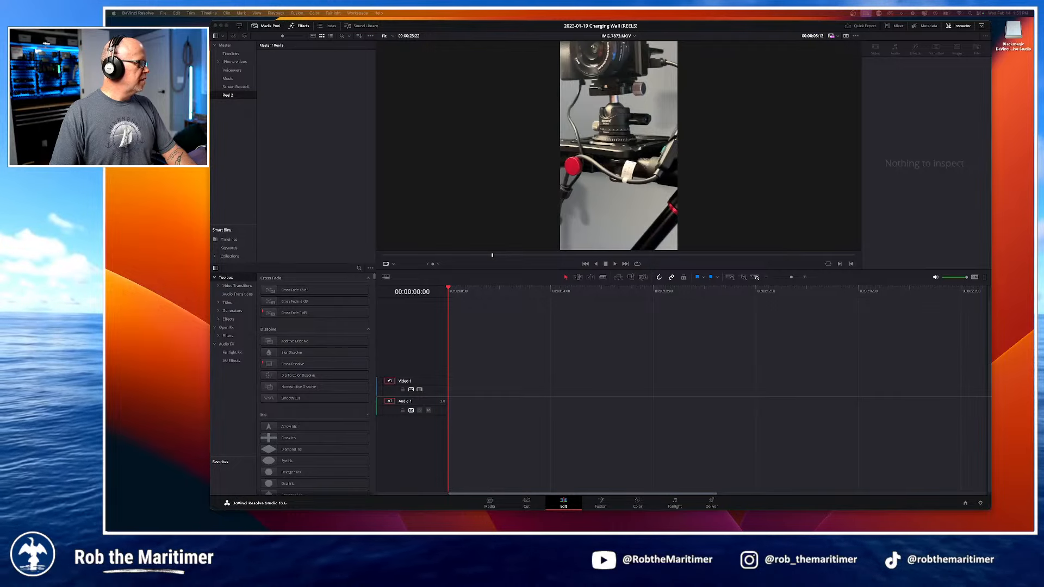
click(328, 123)
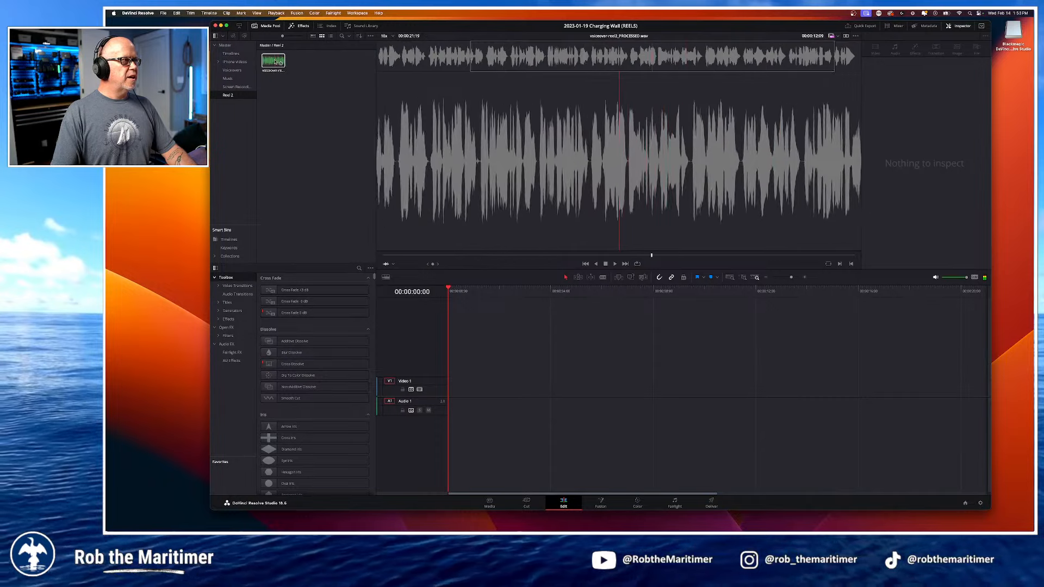
click(273, 61)
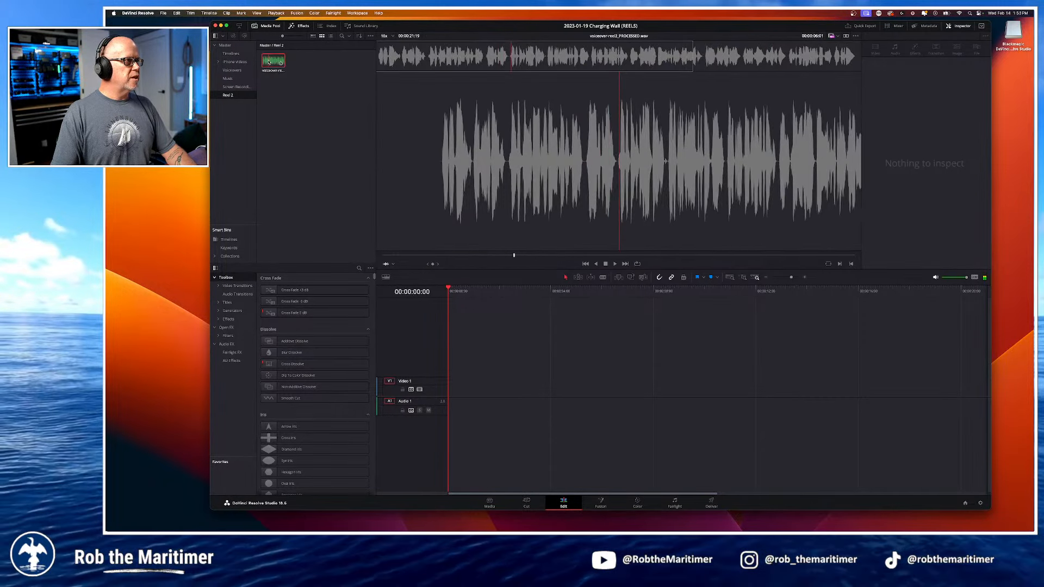
Step: Place the processed voiceover at the start of the Audio 1 track and play the timeline from the beginning
drag(273, 61, 455, 399)
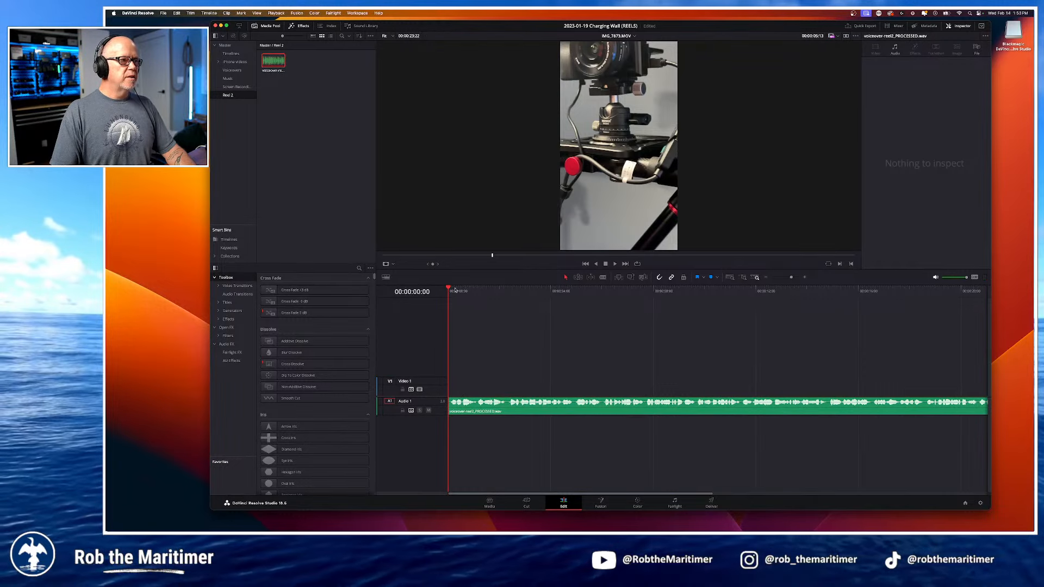
mouse_move(450, 289)
mouse_down()
mouse_move(501, 290)
mouse_move(437, 292)
mouse_up()
key(space)
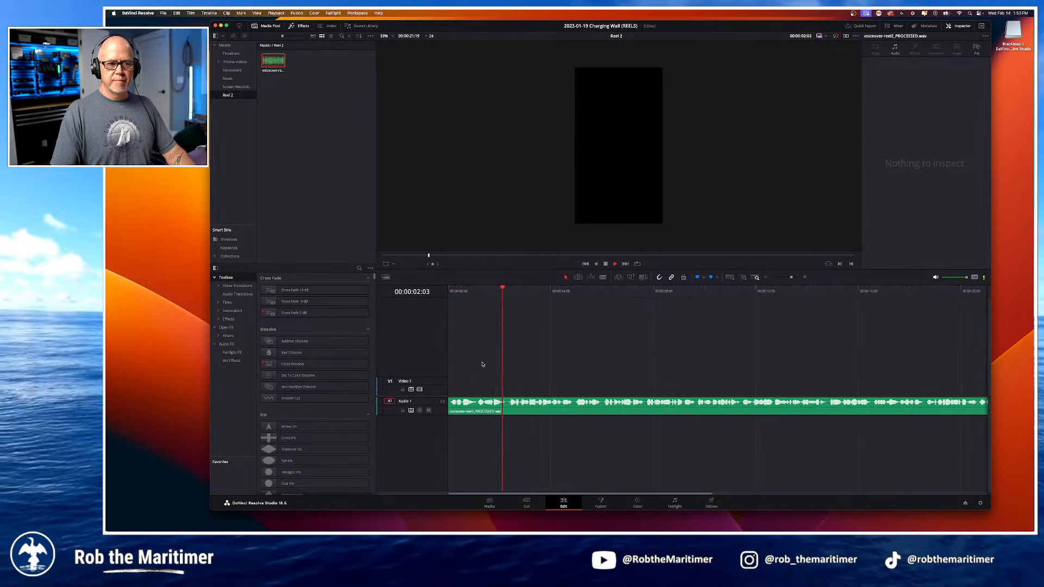
Step: Stop playback, fit the whole voiceover clip in the timeline and display the clip's file metadata
key(space)
click(730, 278)
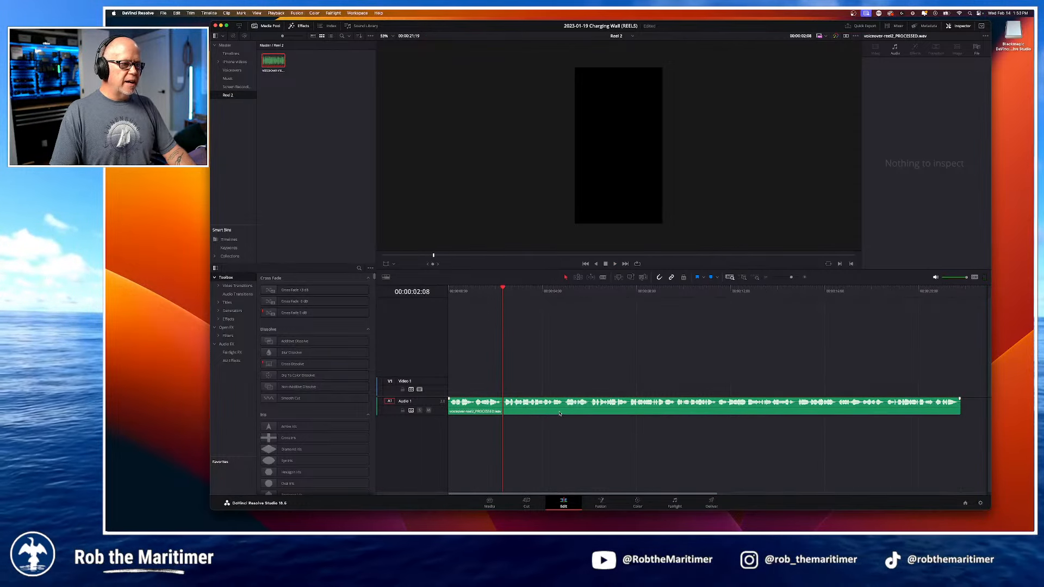
click(977, 47)
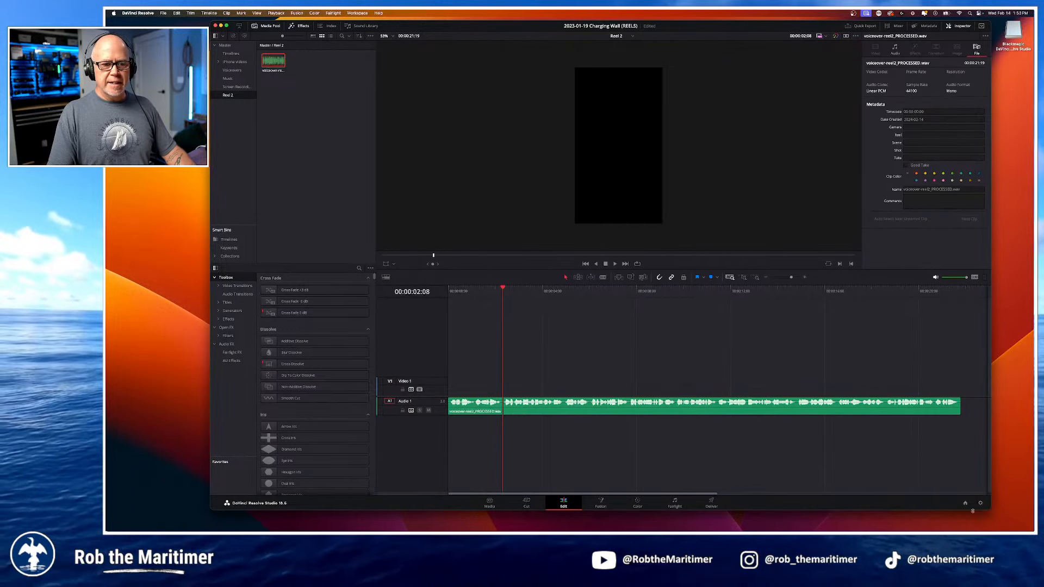
click(473, 292)
key(space)
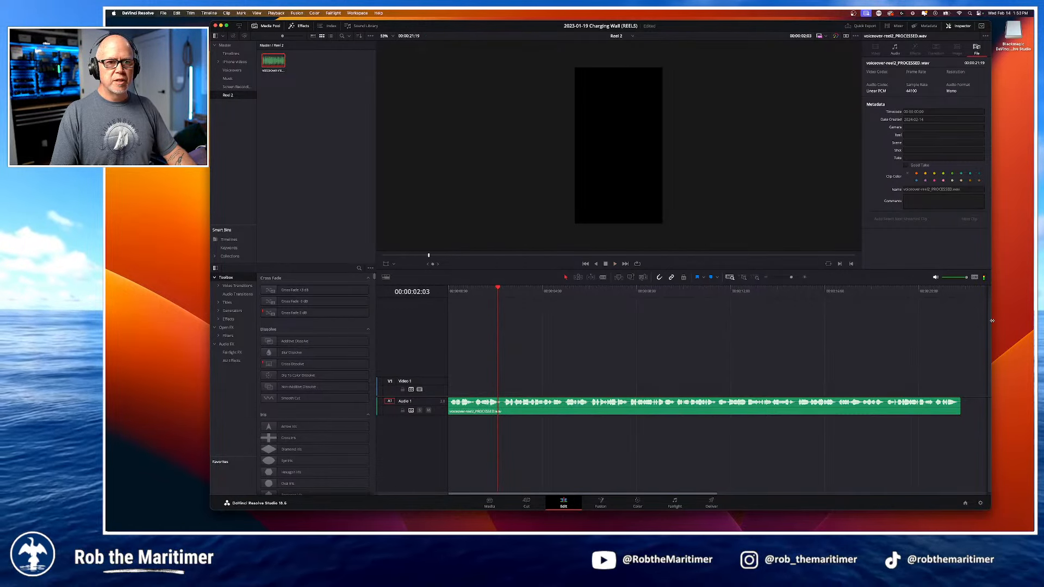
mouse_move(992, 321)
mouse_down()
mouse_move(1033, 320)
mouse_move(1003, 321)
mouse_up()
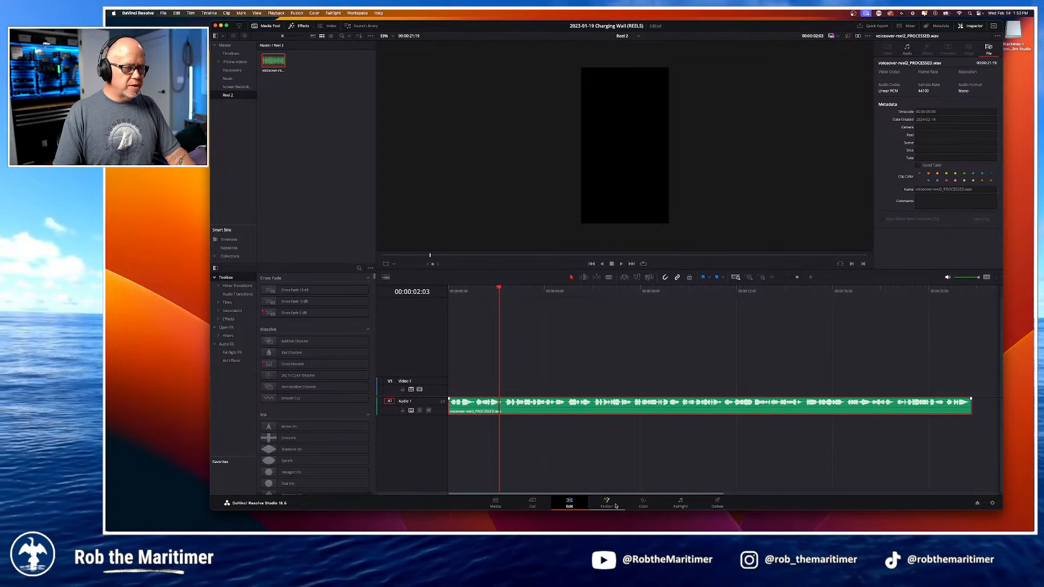
Step: On the Fairlight page, set the Audio 1 track's pan spread to PNT and close the pan settings
click(680, 503)
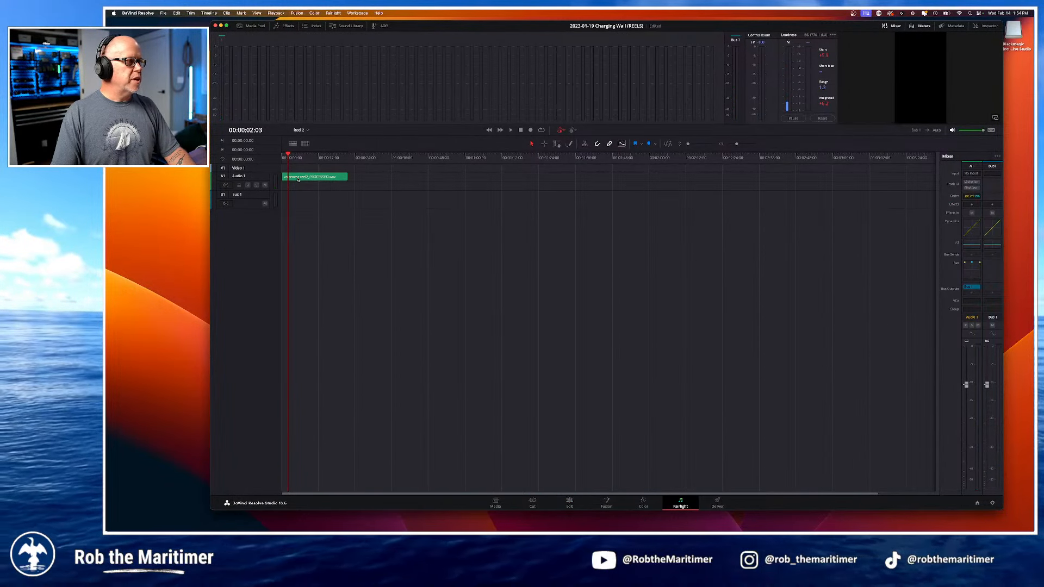
double_click(971, 269)
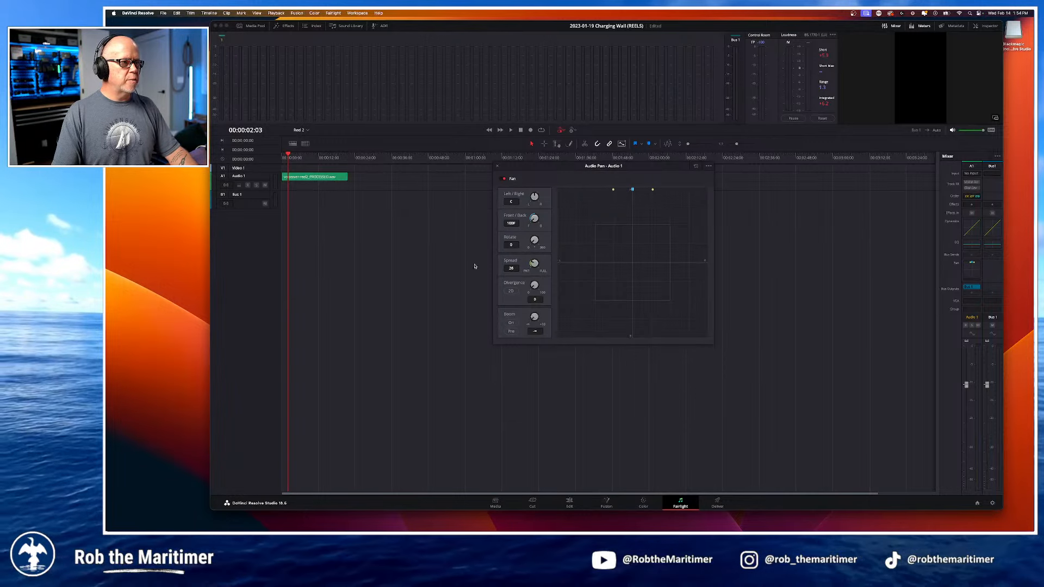
drag(474, 266, 552, 275)
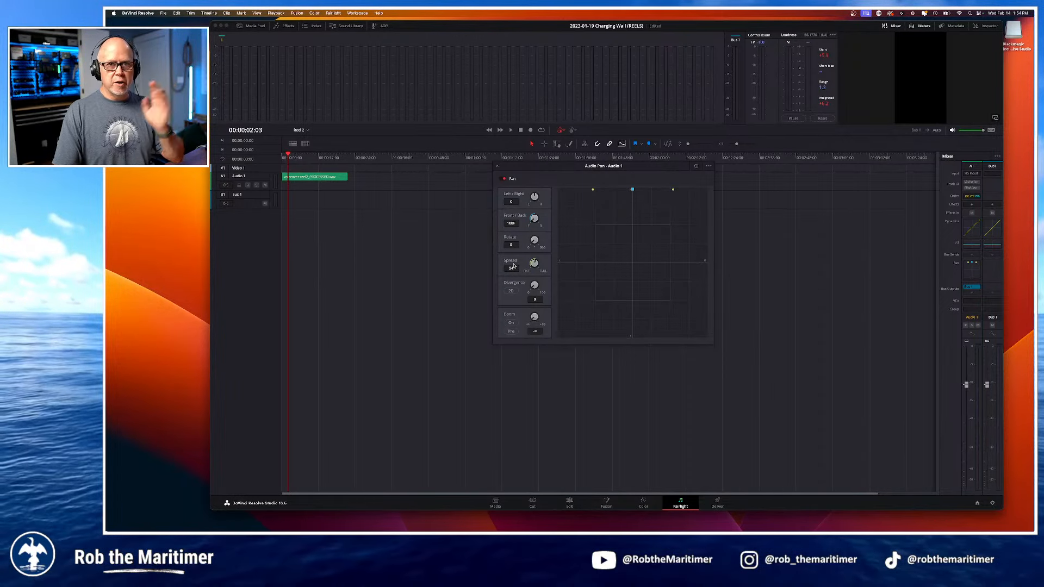
drag(512, 266, 488, 267)
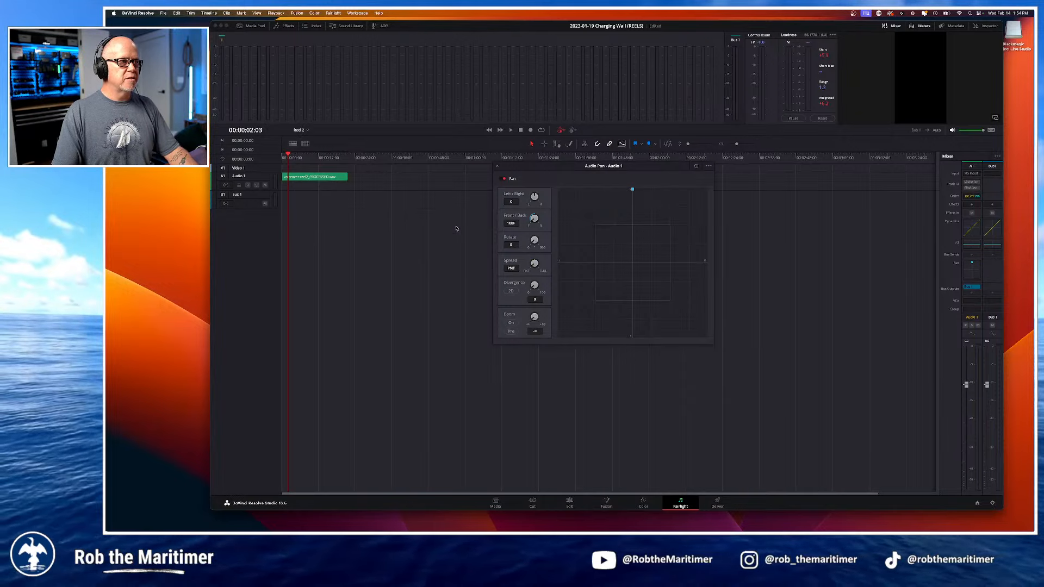
click(497, 166)
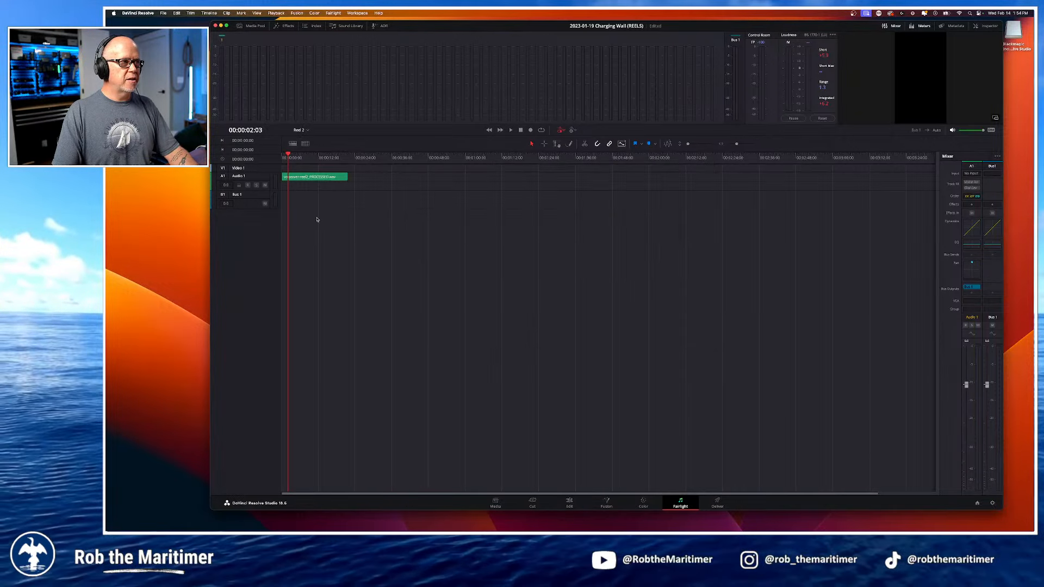
Step: Open the Reel 2 timeline for editing, sample the voiceover, slightly increase Audio 1's track height, and return the playhead to the start
click(568, 504)
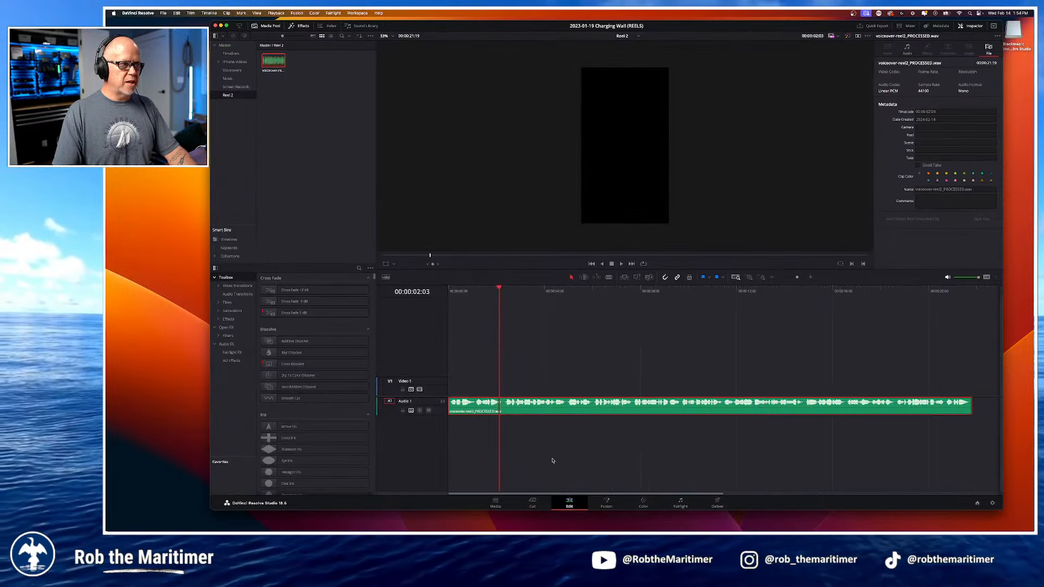
drag(498, 290, 446, 296)
key(space)
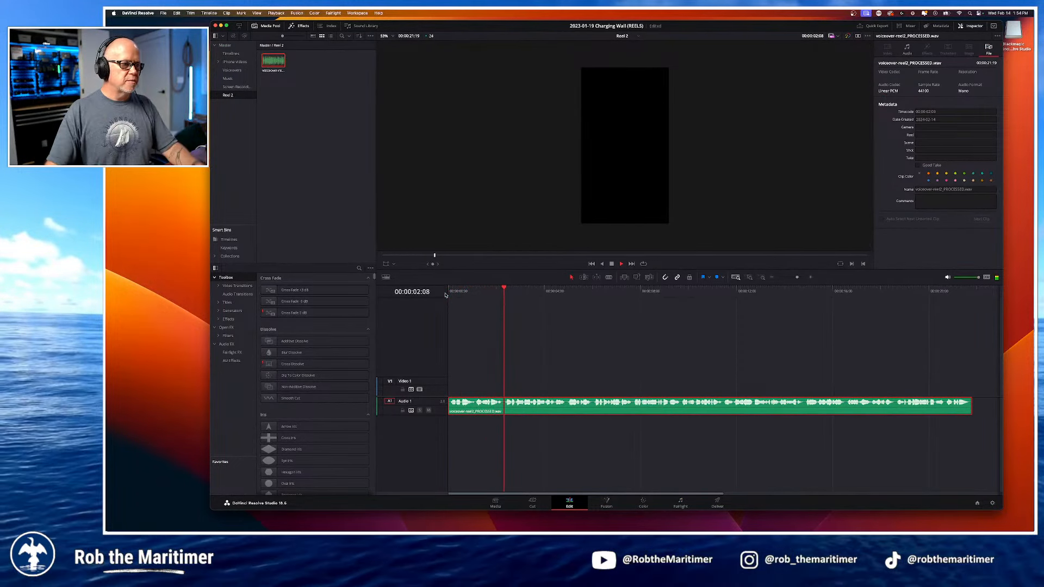
key(space)
mouse_move(440, 414)
mouse_down()
mouse_move(440, 430)
mouse_move(441, 419)
mouse_up()
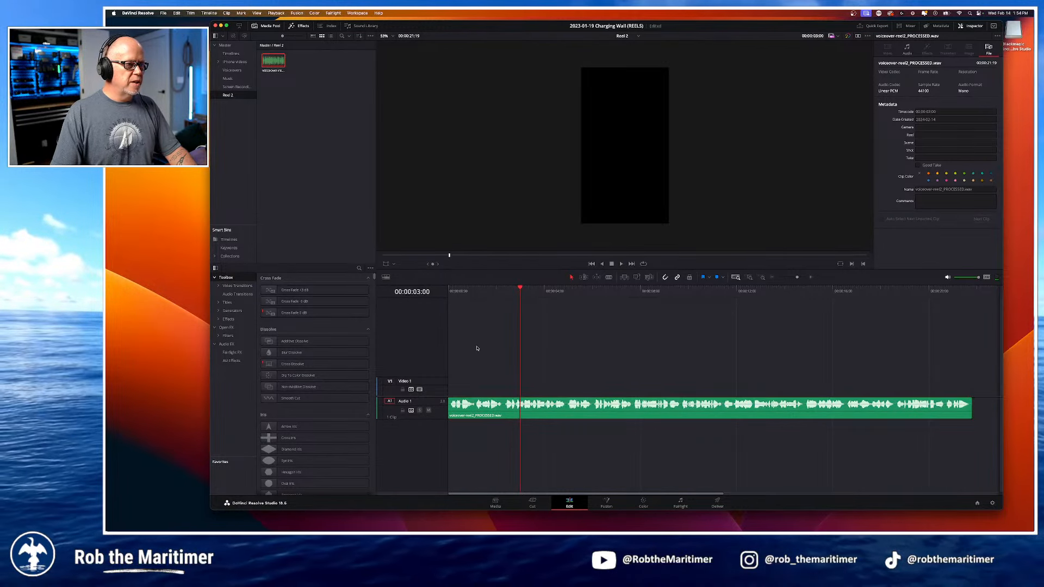
drag(518, 295, 447, 300)
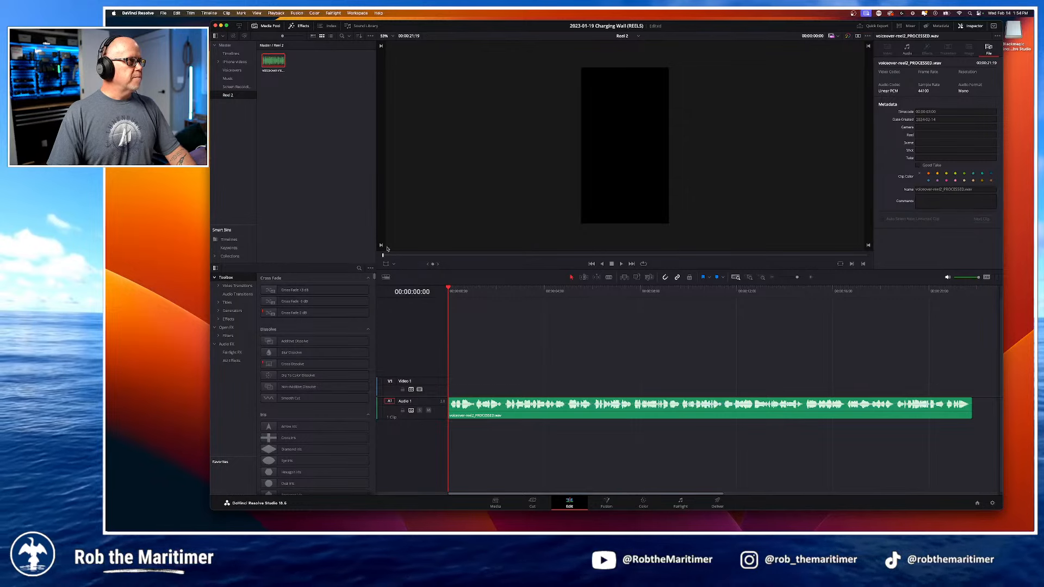
Step: Check the iPhone videos and Master bins for footage, and read the #2 reel script in the Scripts text document
click(233, 62)
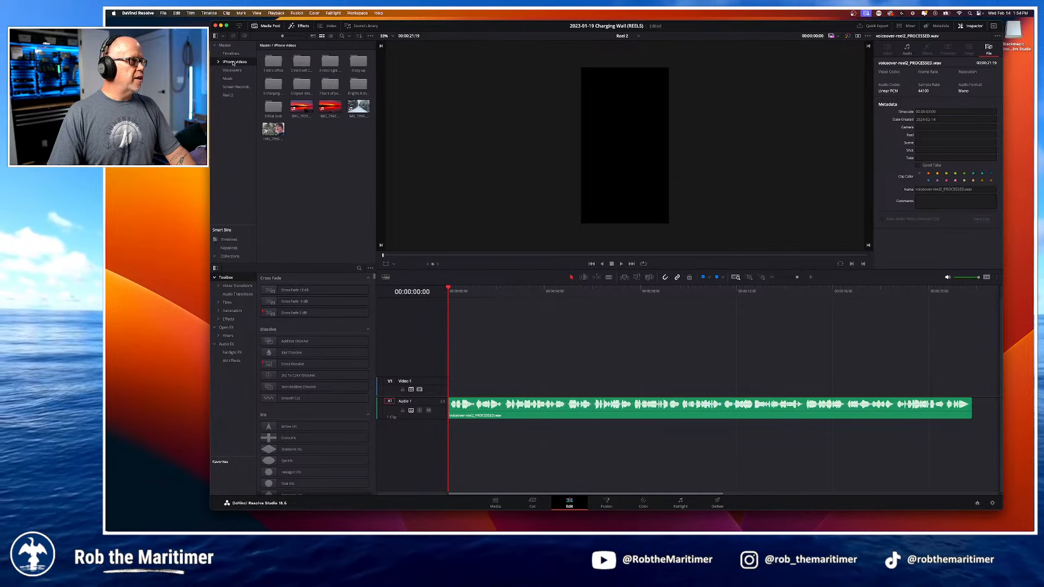
click(224, 47)
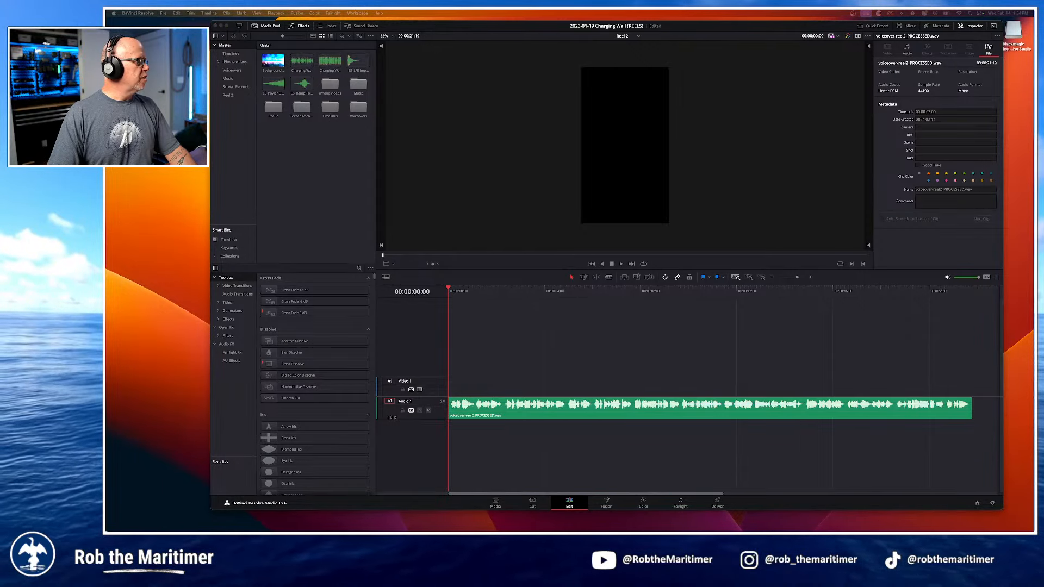
drag(472, 212, 604, 181)
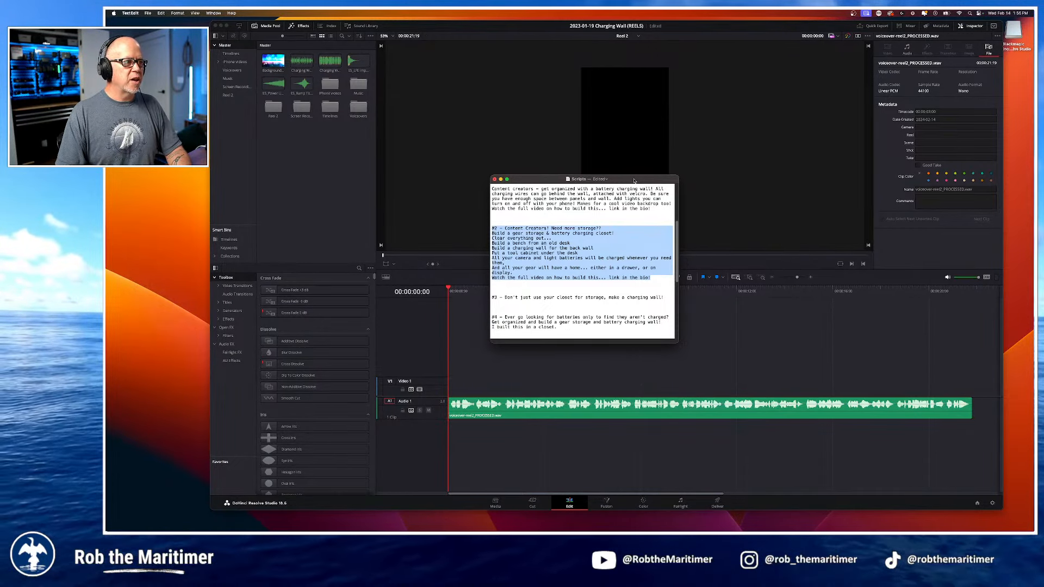
drag(634, 180, 105, 173)
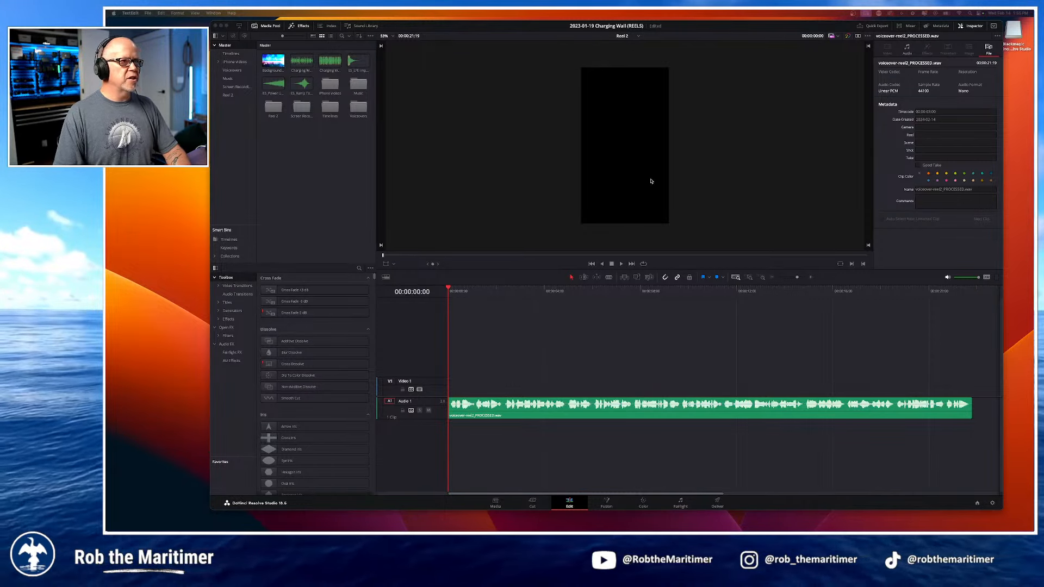
Step: Switch to the Original timeline and play its opening from the start through the Gear Storage title
click(625, 37)
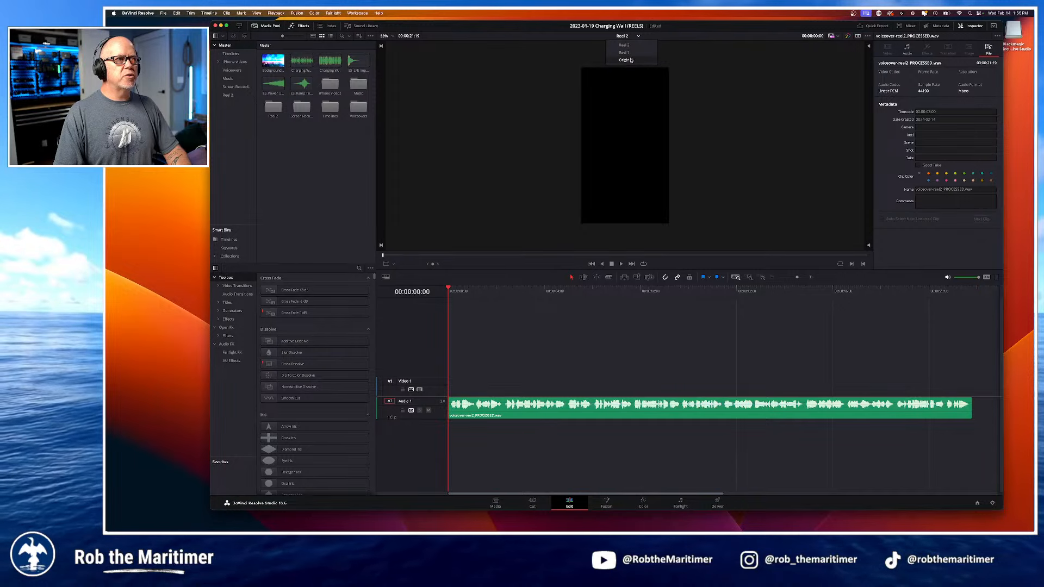
click(626, 60)
drag(465, 293, 449, 293)
key(super+equal)
key(super+equal)
key(super+equal)
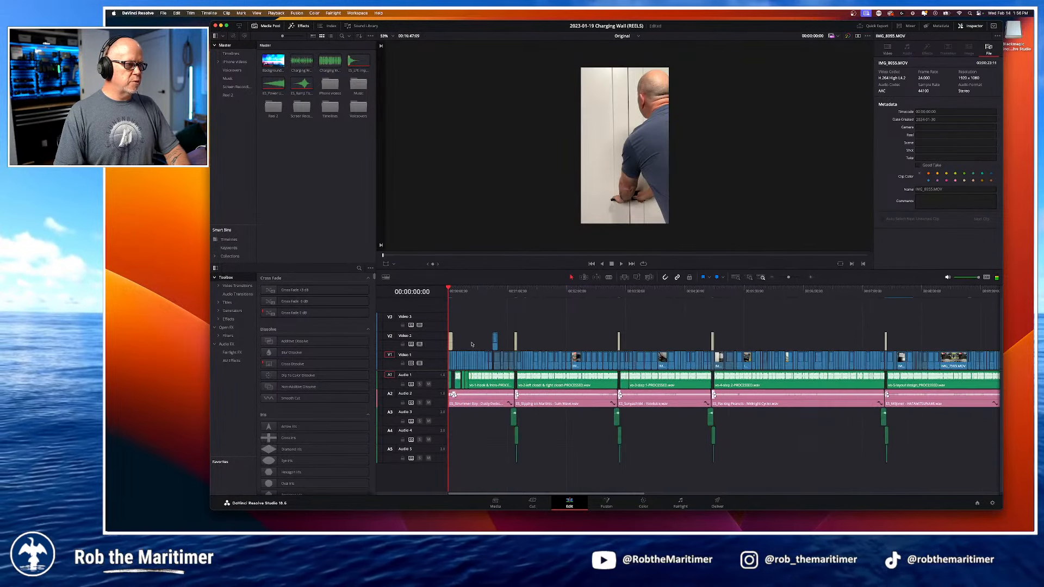
click(453, 292)
mouse_move(452, 292)
mouse_down()
mouse_move(467, 292)
mouse_move(448, 292)
mouse_up()
key(space)
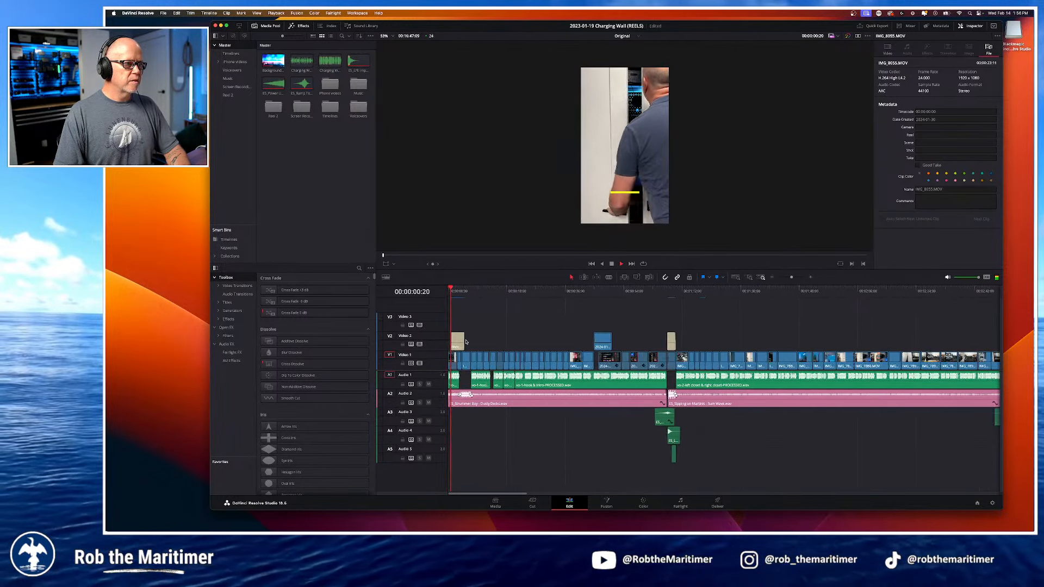
key(super+equal)
key(super+equal)
key(super+equal)
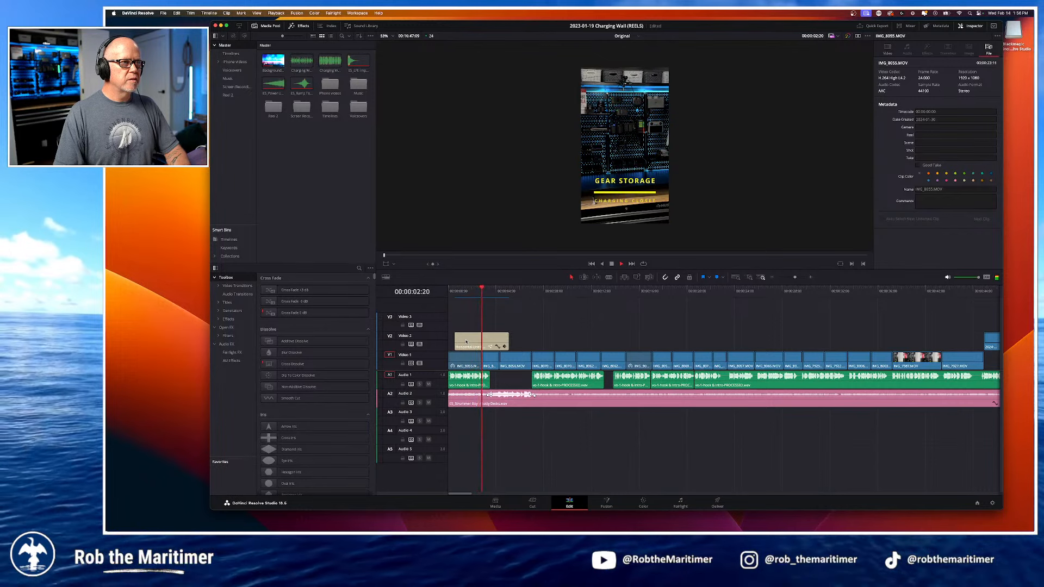
key(space)
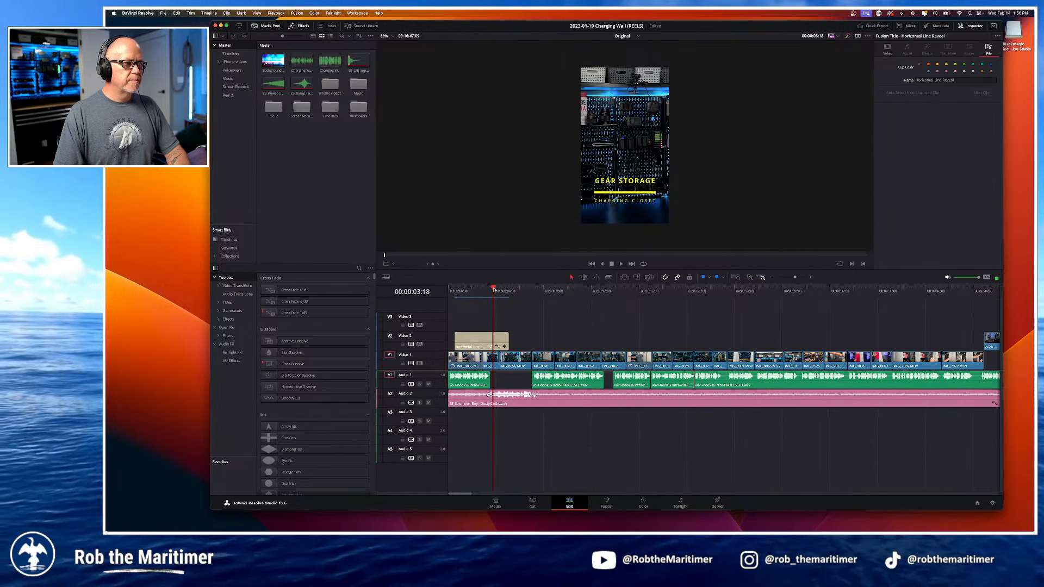
Step: Select the Gear Storage title clip and play the Original timeline onward through the battery charging shots
drag(493, 289, 491, 291)
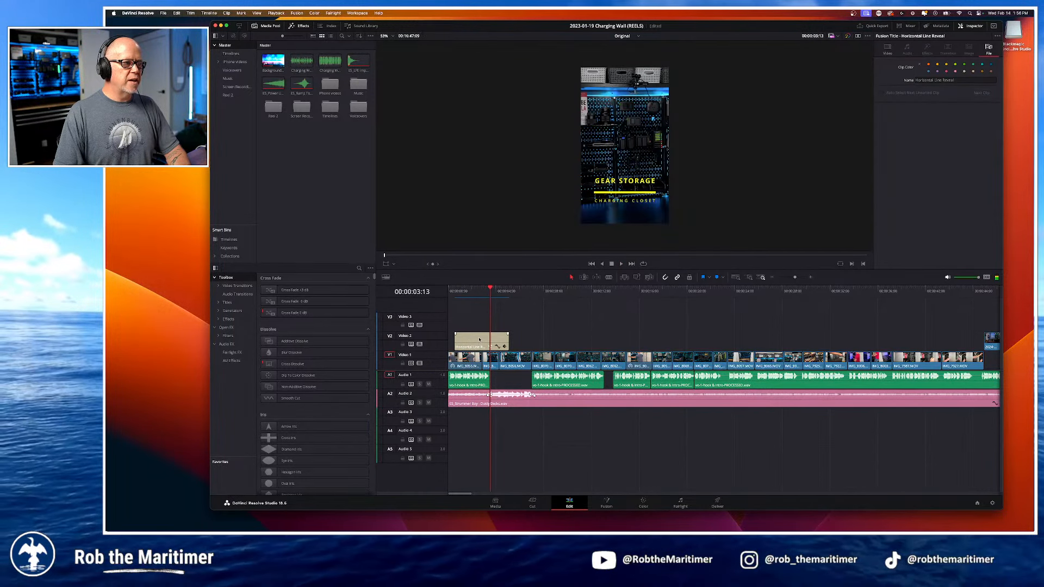
click(479, 339)
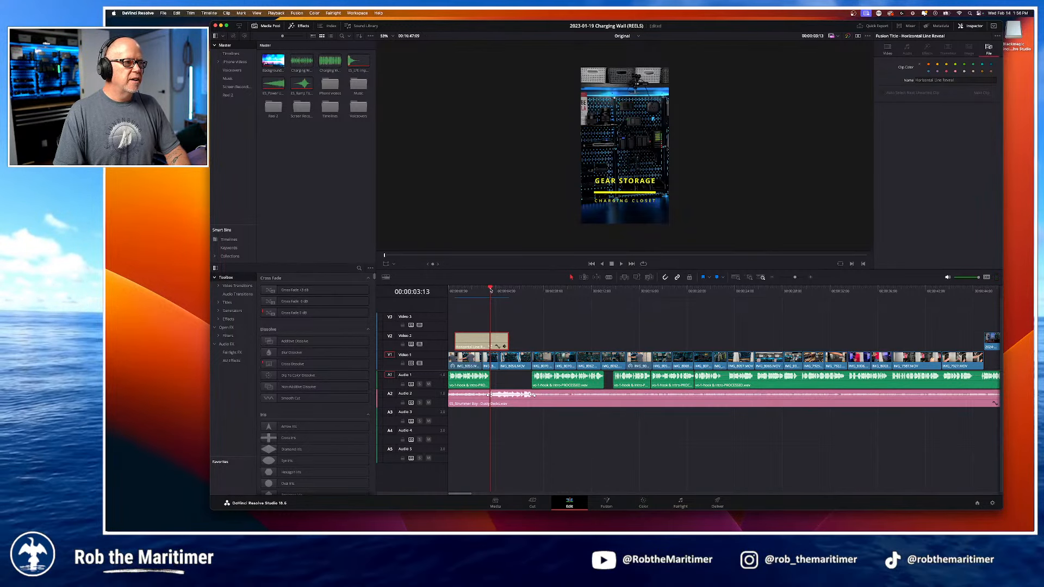
key(space)
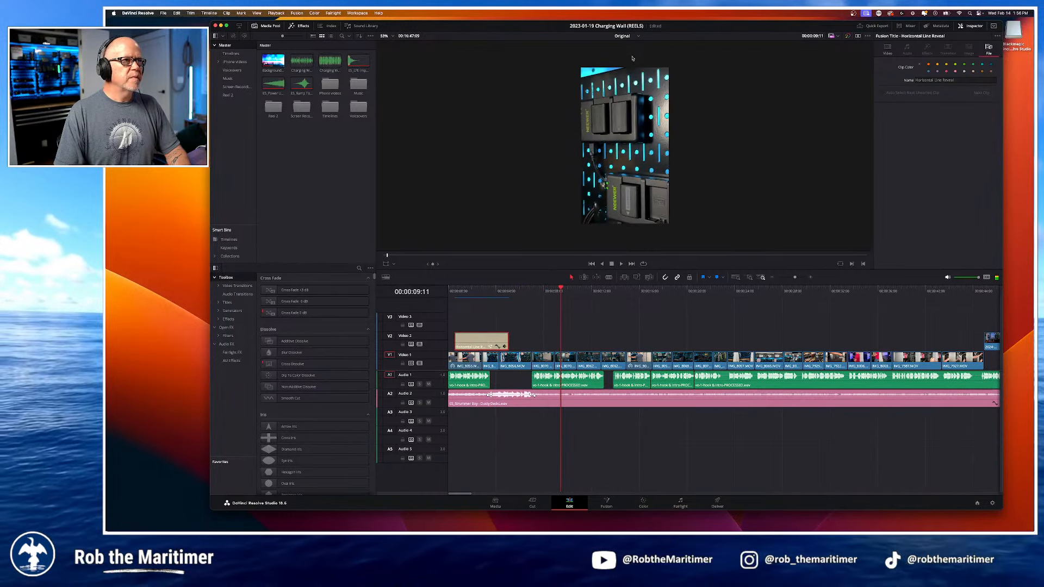
Step: Switch to the Reel 1 timeline and replay its captioned opening from "Content creators!" to "and wires?"
click(623, 37)
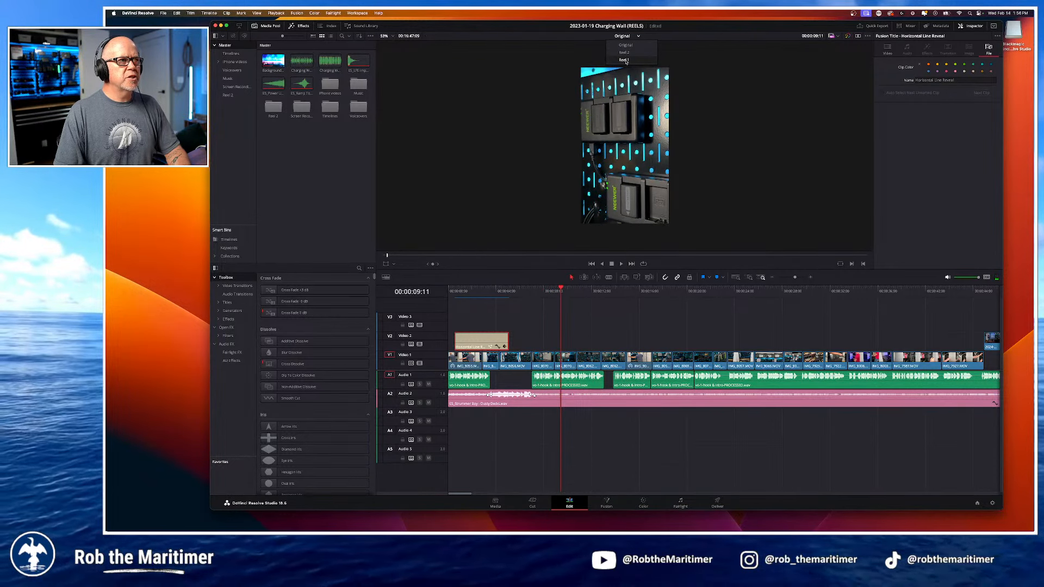
click(625, 60)
click(465, 291)
key(space)
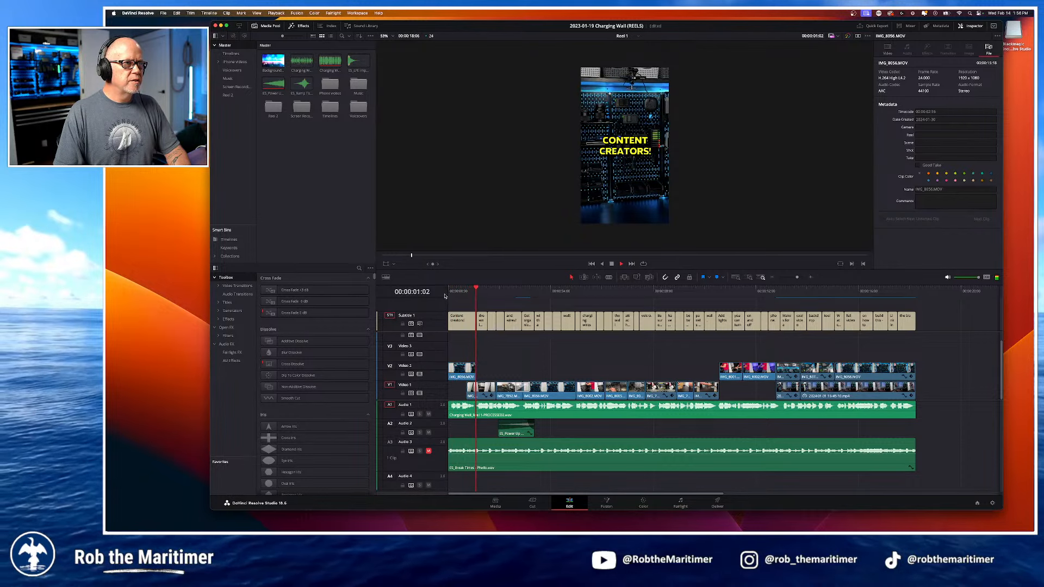
key(space)
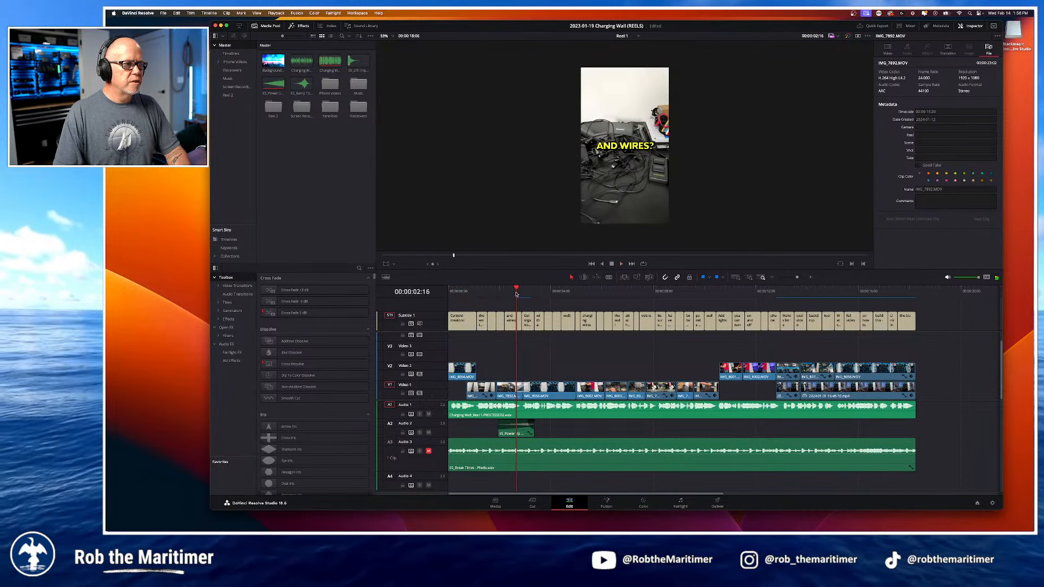
click(466, 293)
key(space)
click(447, 304)
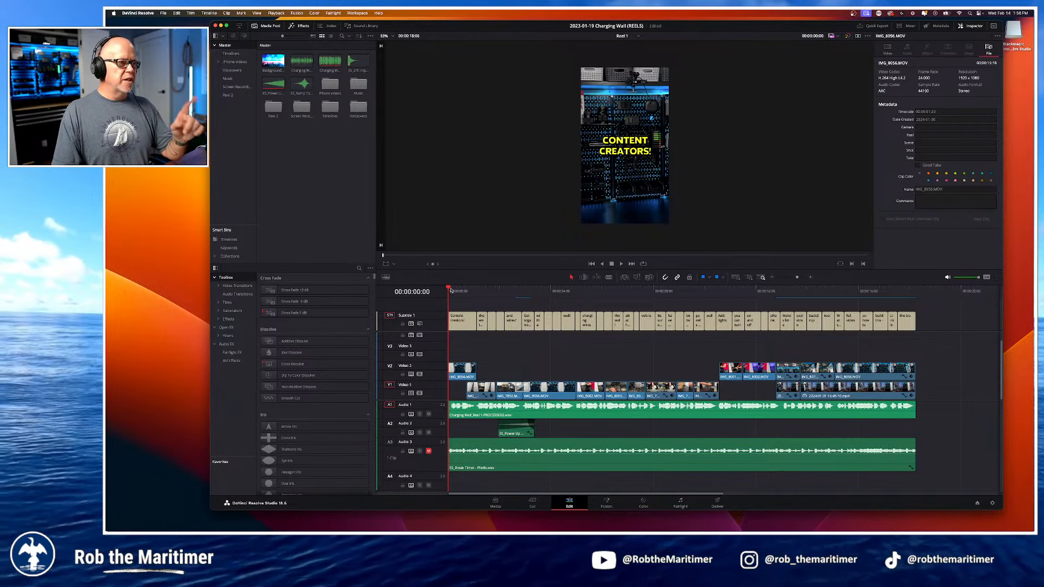
drag(448, 289, 473, 294)
key(space)
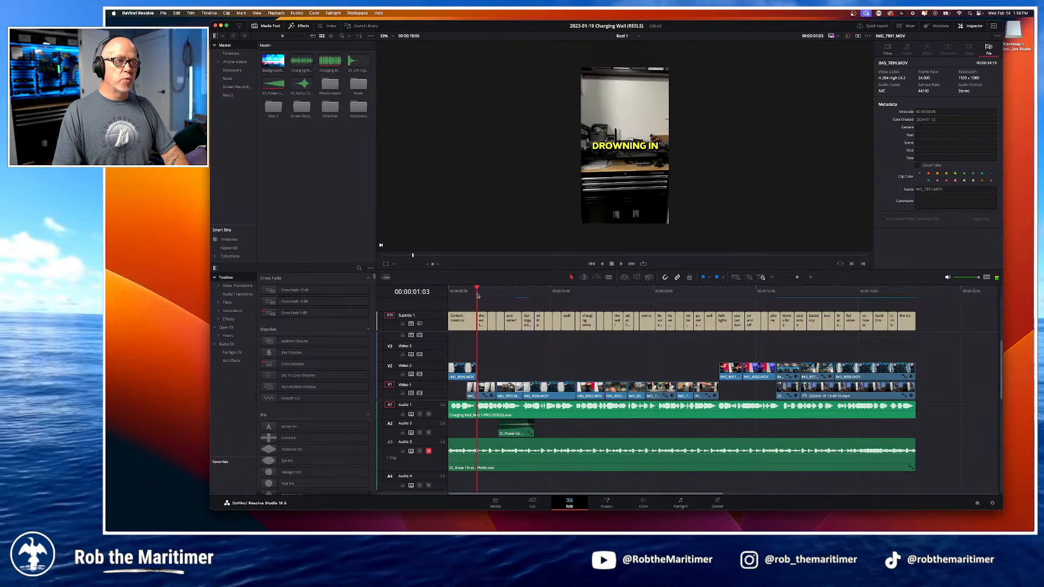
key(space)
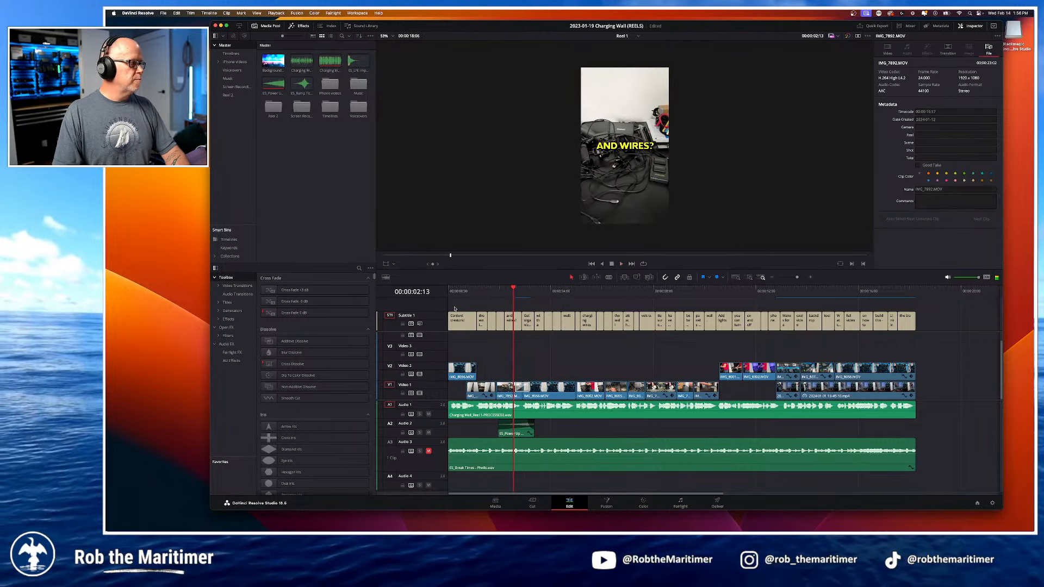
Step: Return Reel 1's playhead to the "Content creators!" shot and reread the #2 reel script in the Scripts document
drag(506, 292, 465, 292)
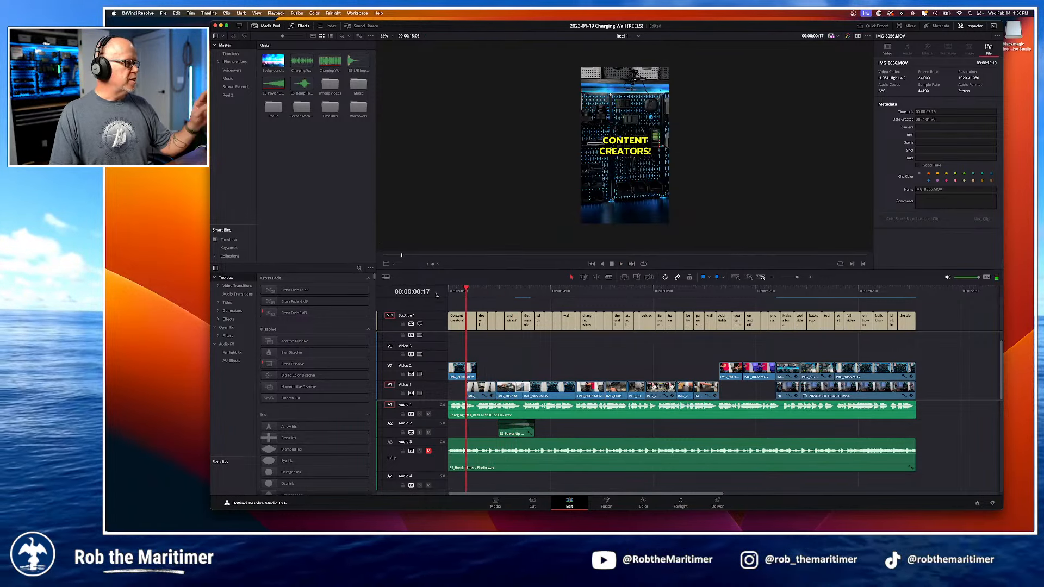
drag(489, 11, 543, 193)
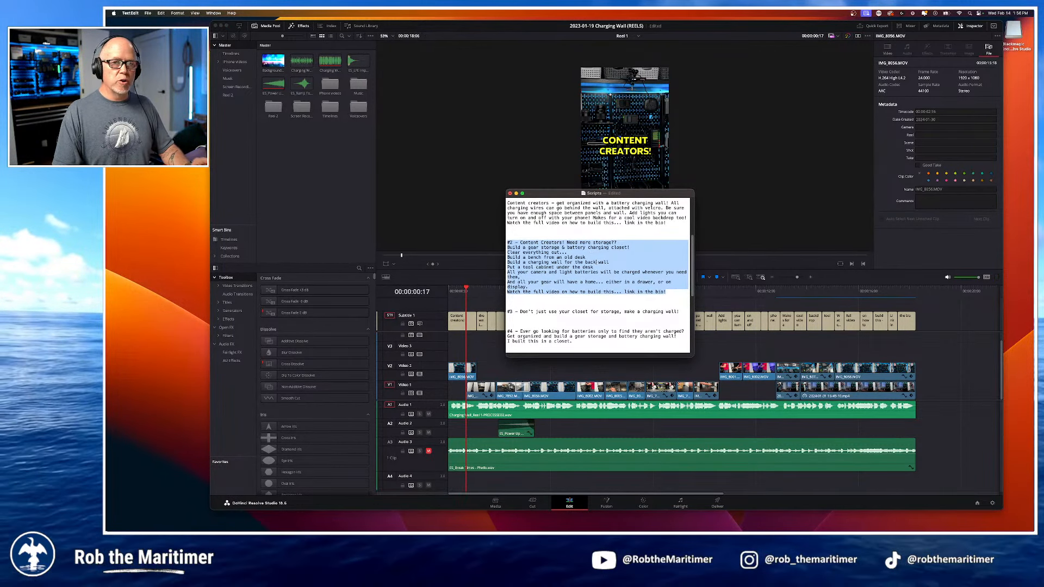
drag(655, 194, 104, 144)
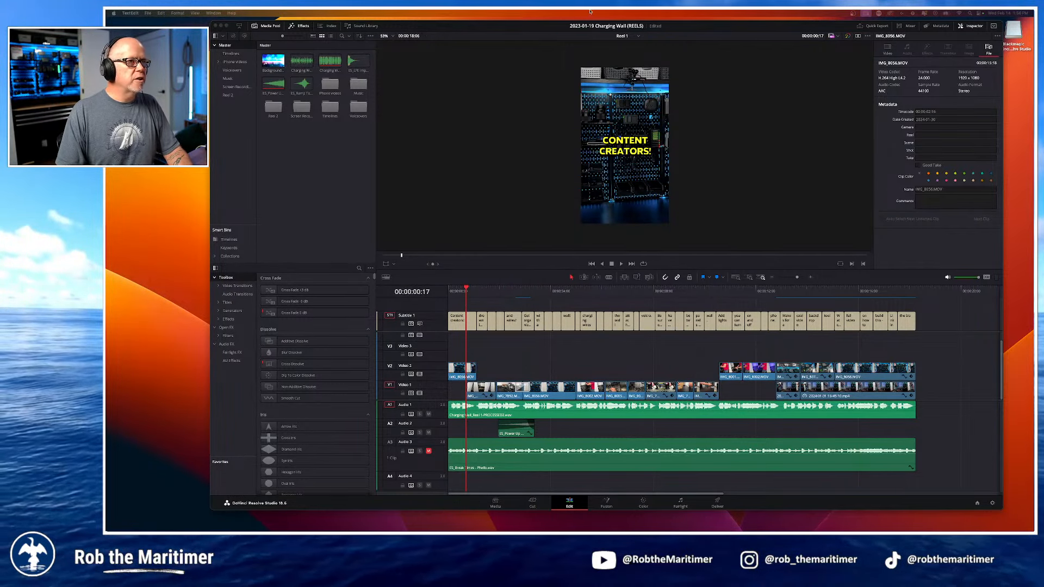
Step: Copy the opening IMG_8056.MOV clip from Reel 1 to the start of Reel 2, place it on Video 1, and preview it
click(461, 372)
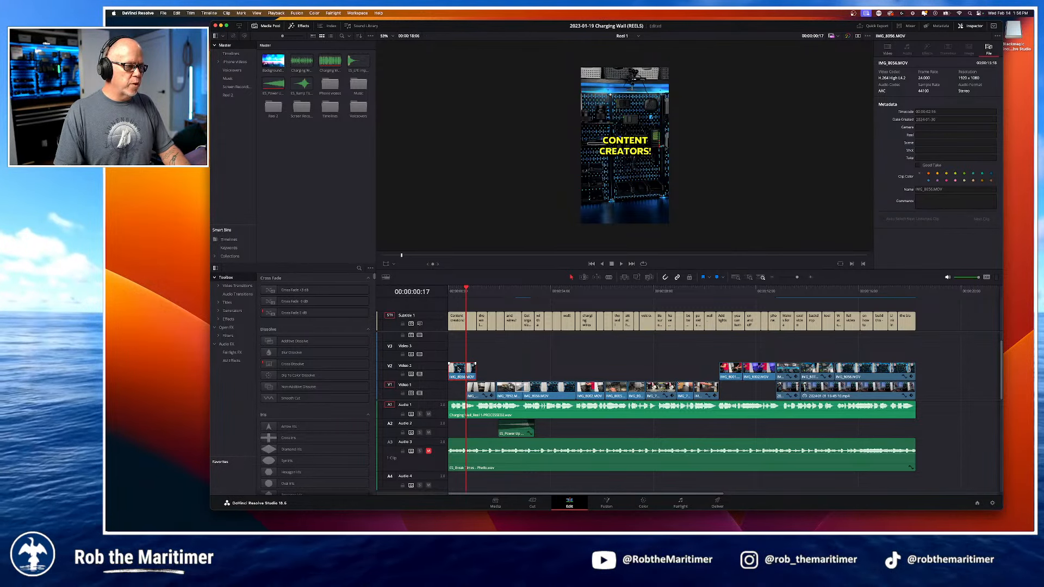
click(638, 36)
click(628, 60)
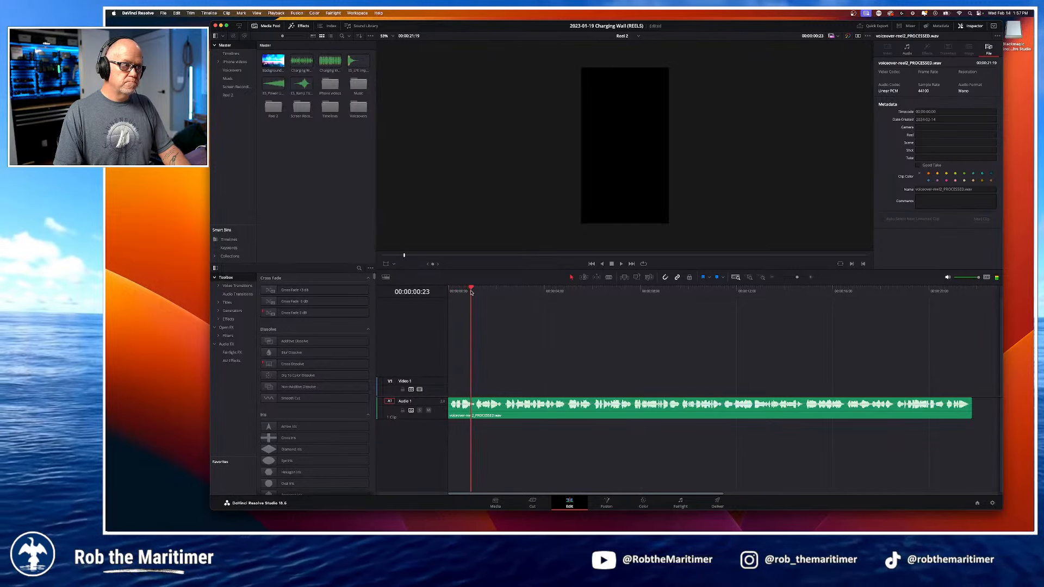
key(super+v)
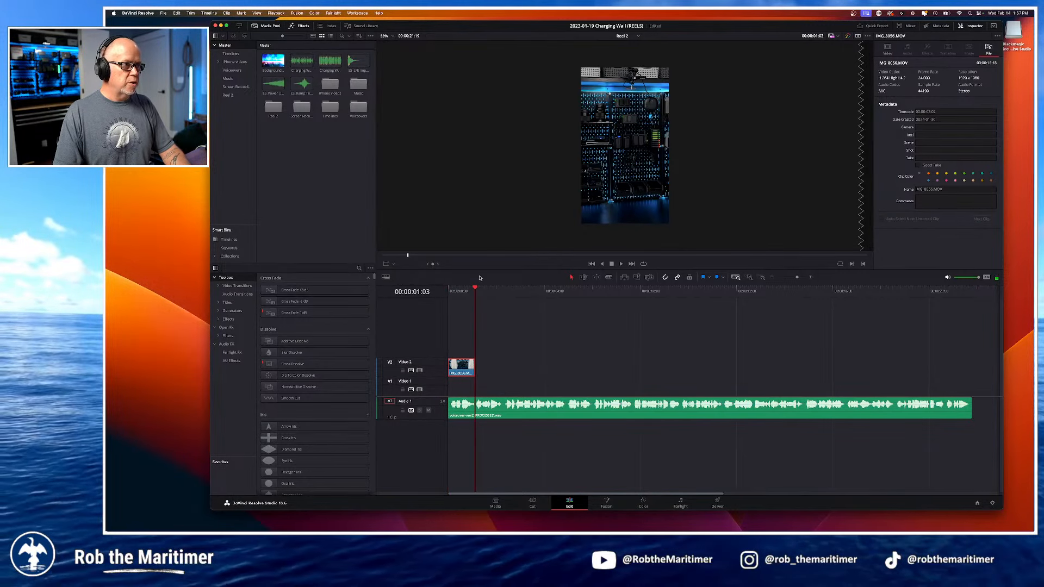
drag(475, 289, 442, 292)
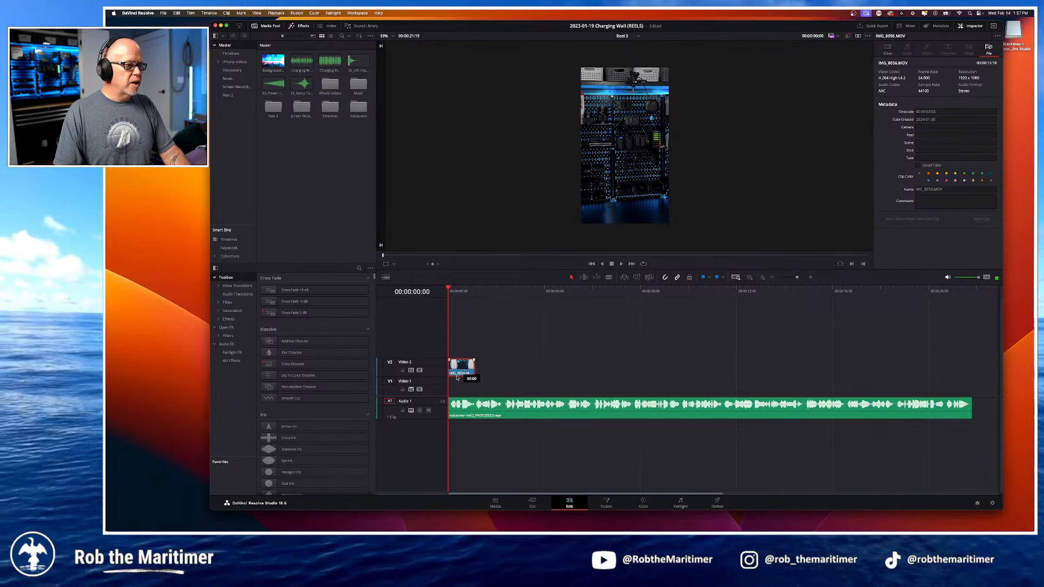
drag(459, 362, 458, 381)
key(space)
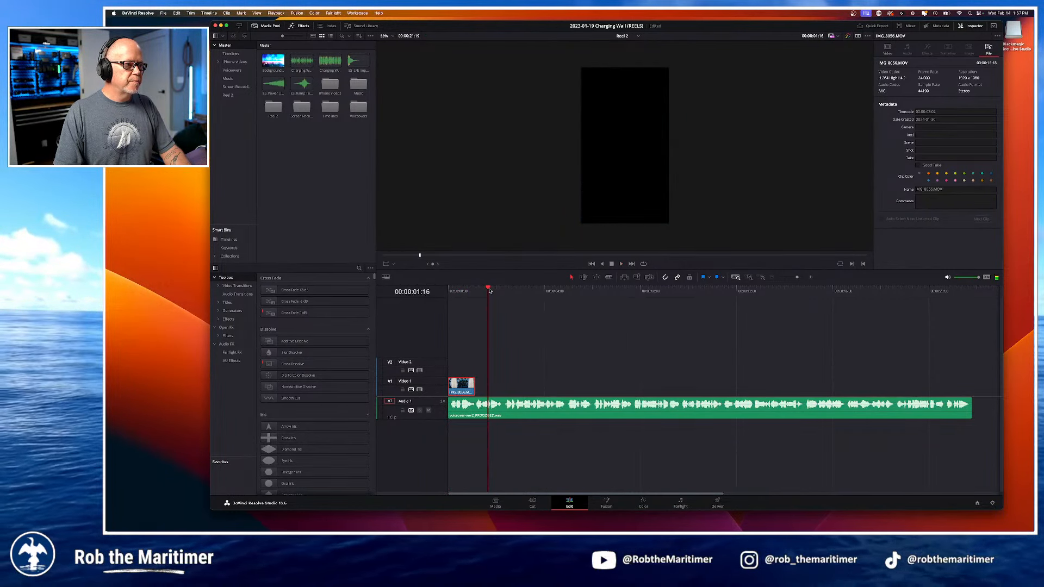
drag(490, 291, 457, 291)
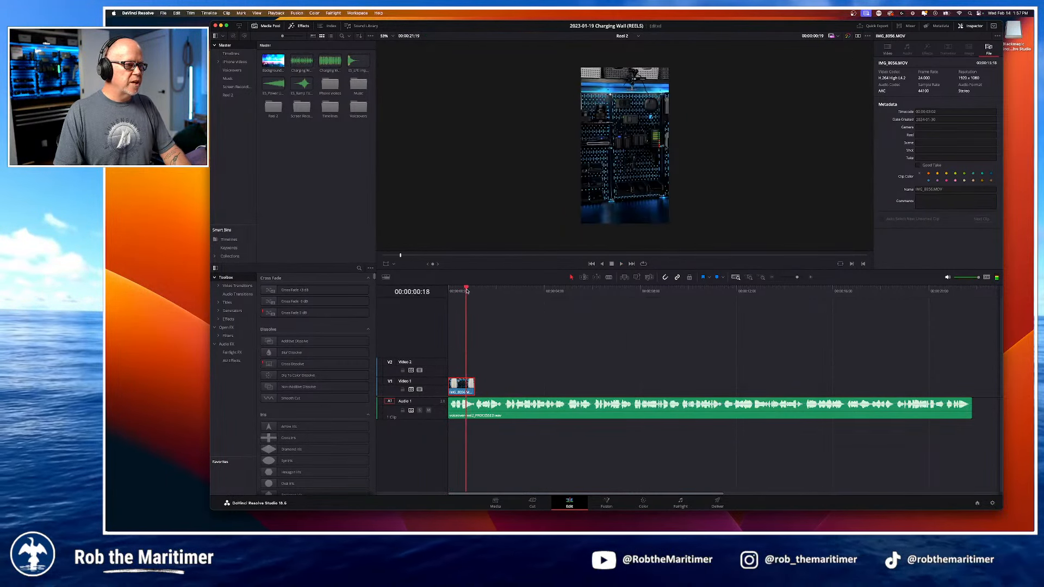
Step: Return to the Original timeline and replay the opening shots under the Gear Storage title to find footage for Reel 2
click(339, 249)
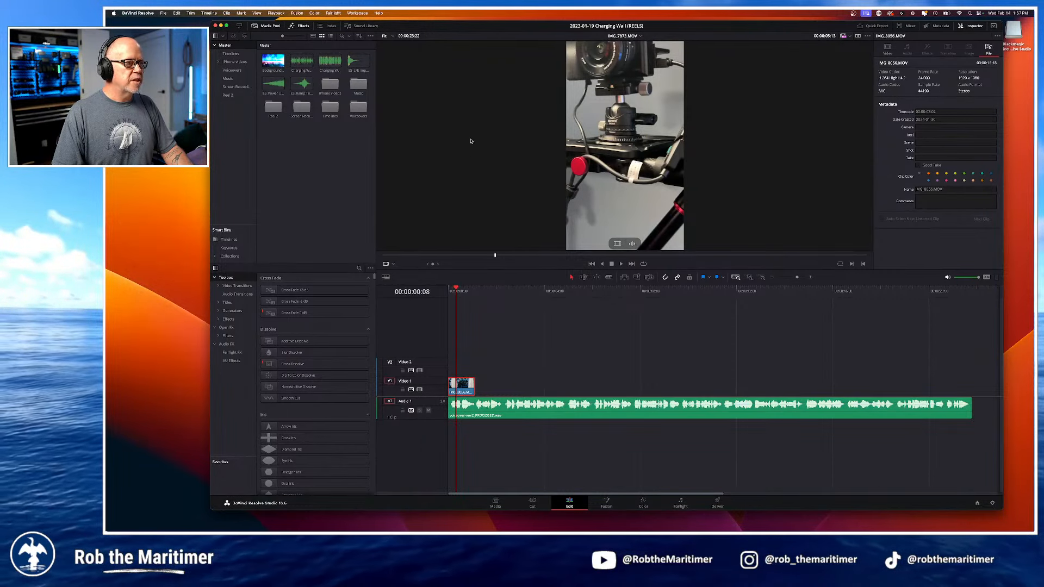
click(523, 409)
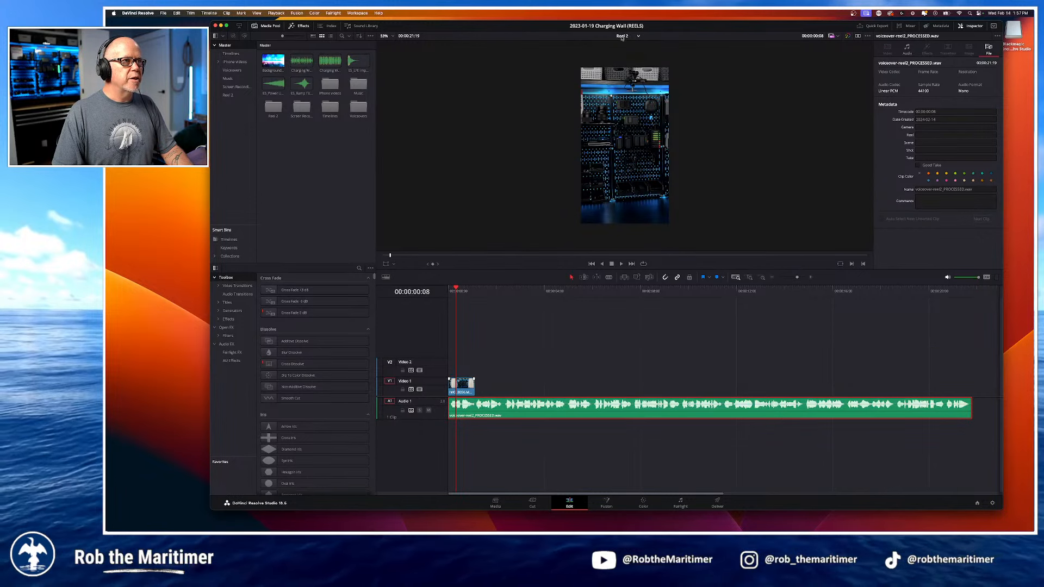
click(622, 37)
click(625, 54)
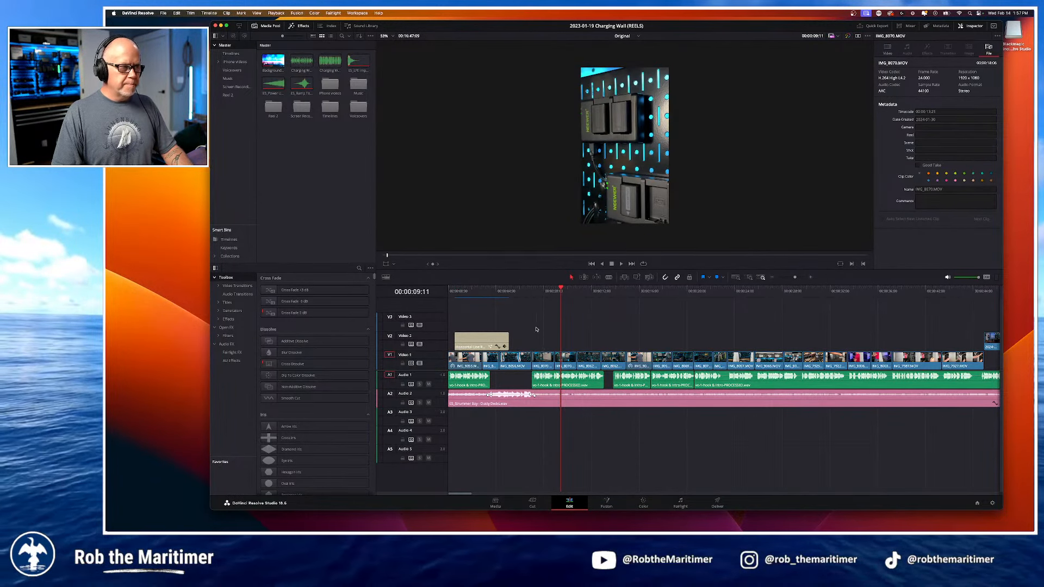
click(455, 292)
key(space)
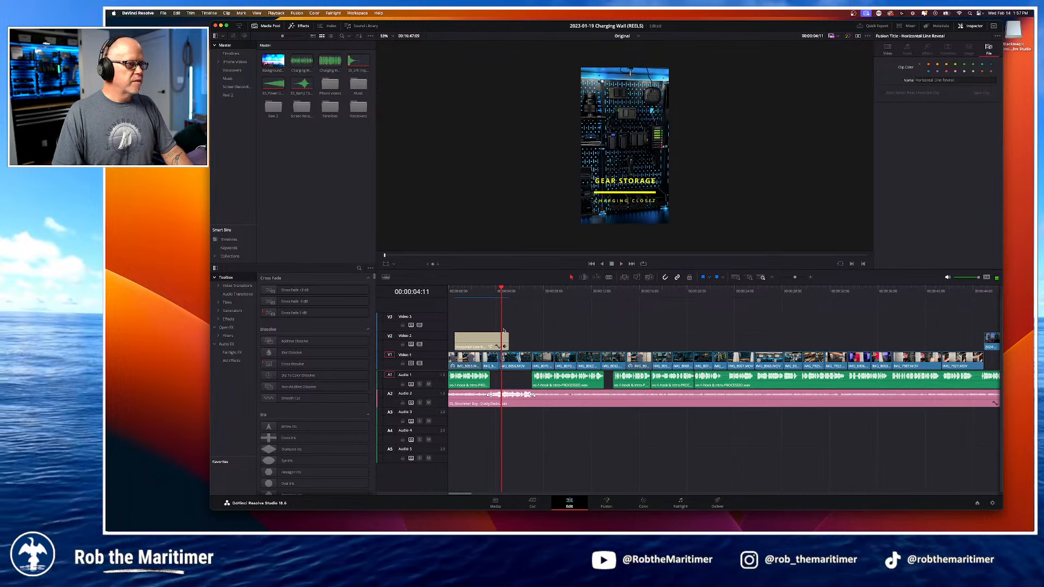
Step: Review the Original timeline's shots from the Gear Storage title through the closet door shot near 00:00:15:20
click(500, 288)
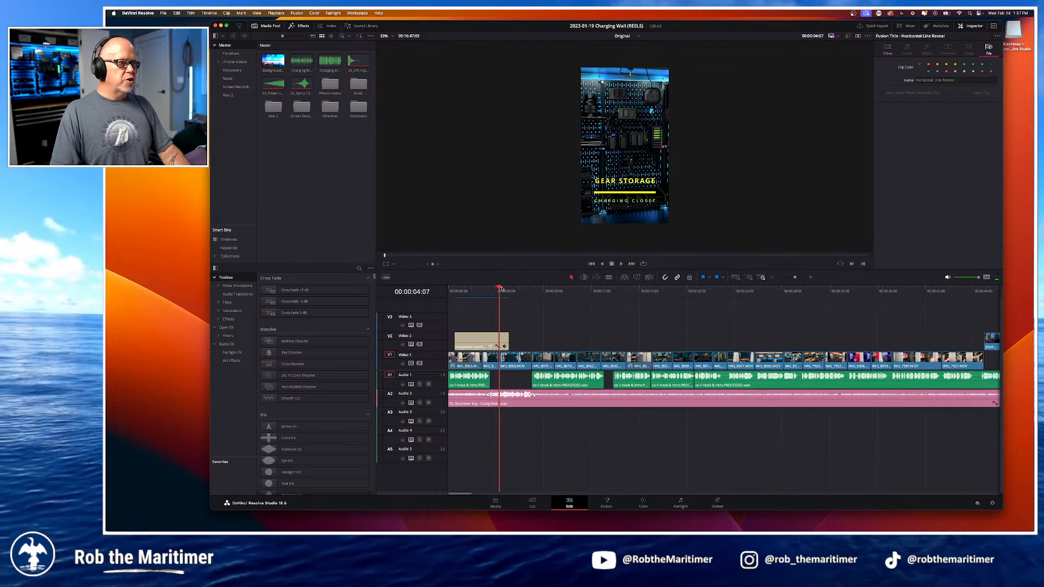
mouse_move(501, 288)
mouse_down()
mouse_move(602, 299)
mouse_move(490, 304)
mouse_up()
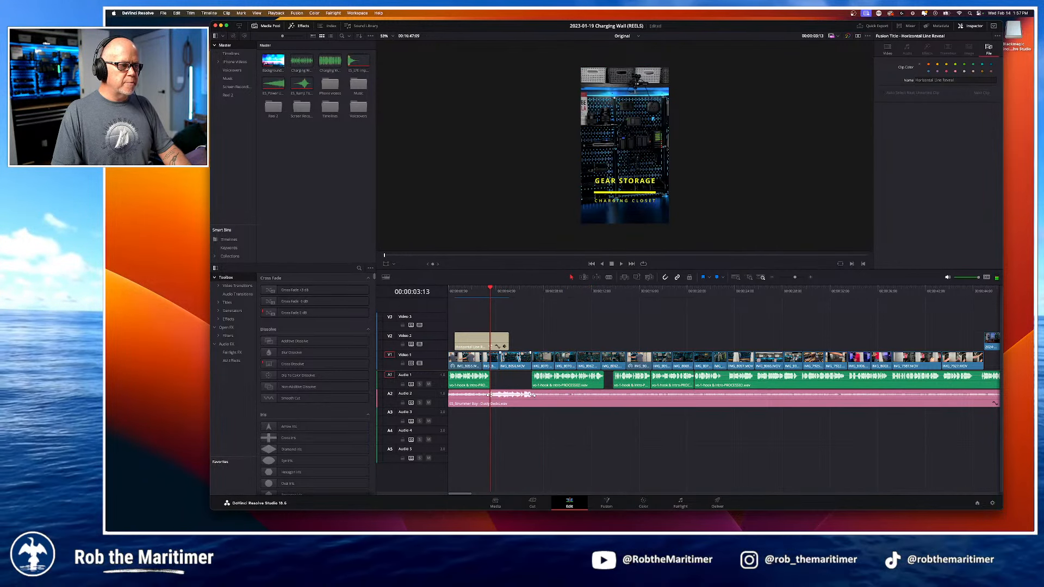
key(space)
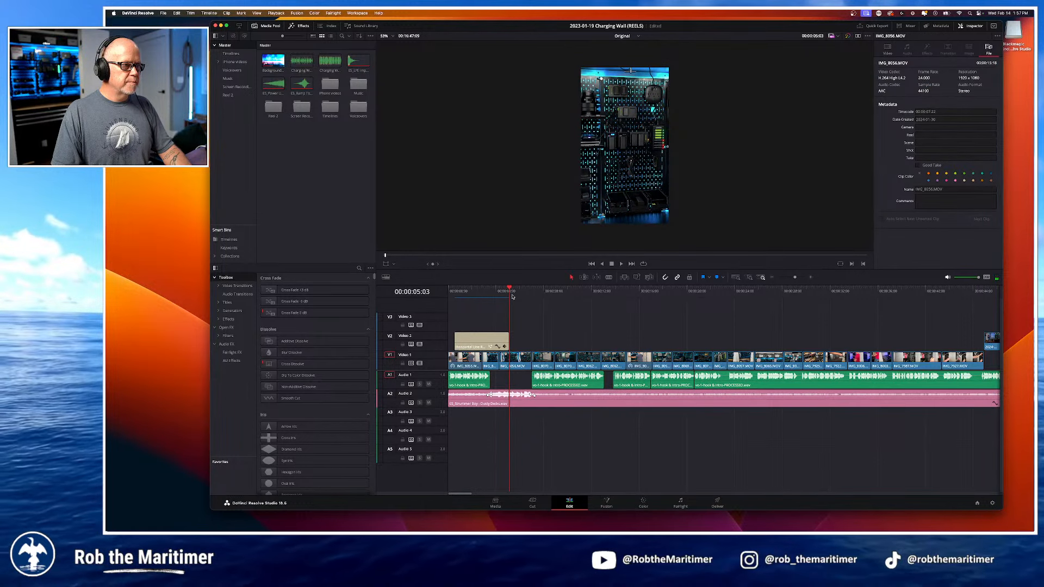
drag(511, 296, 625, 301)
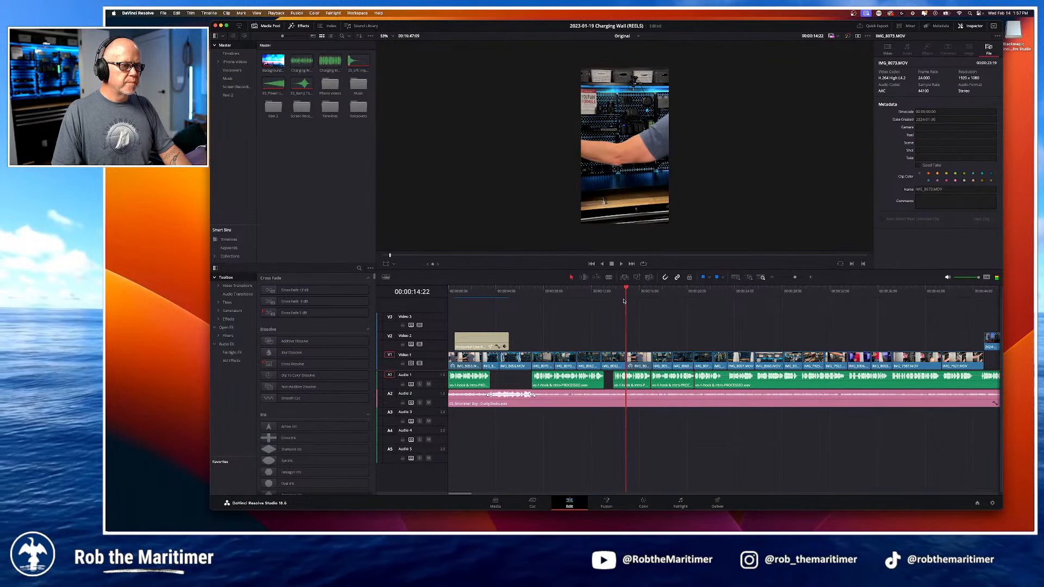
key(space)
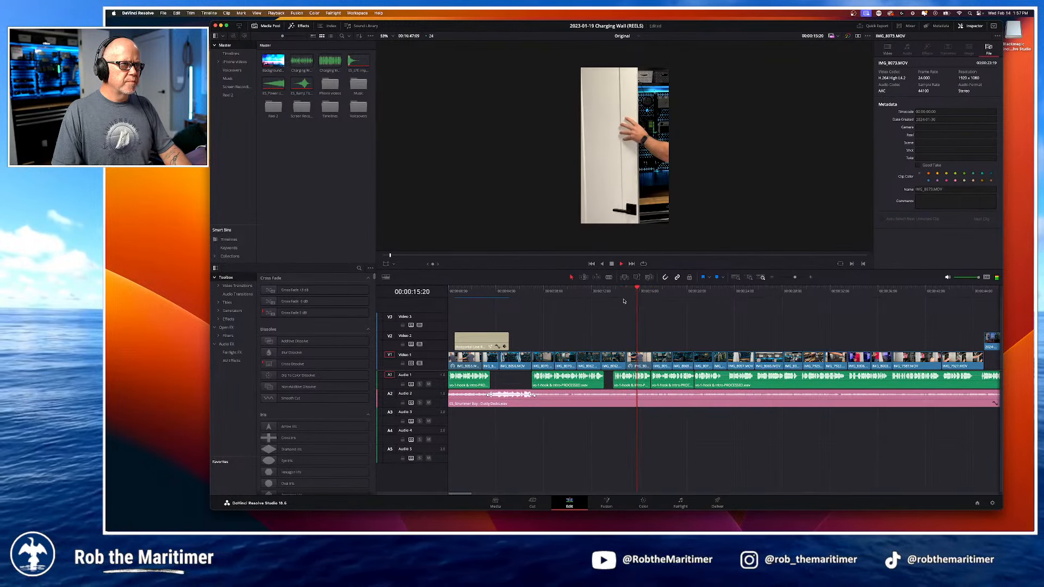
click(540, 291)
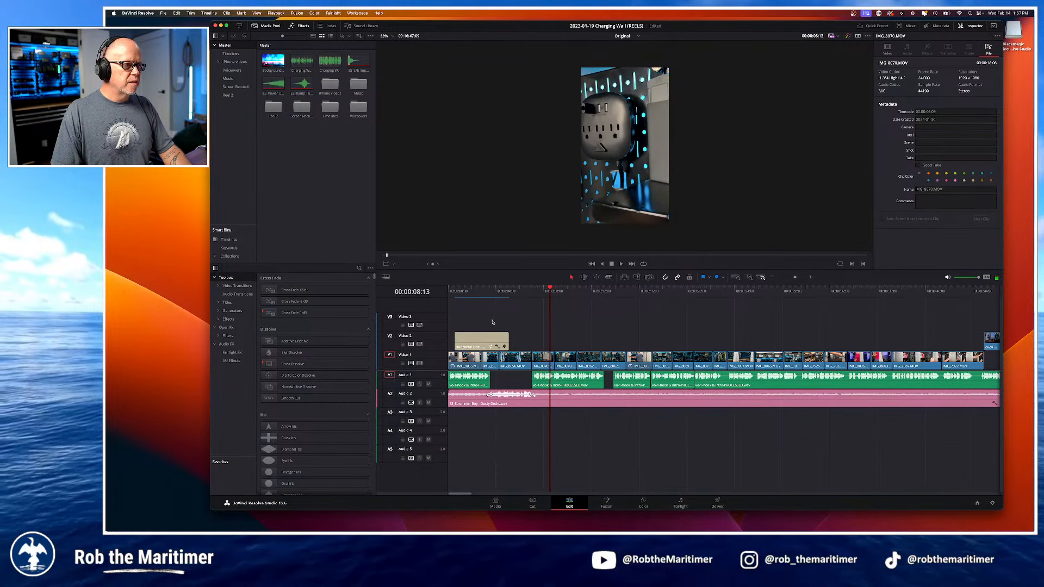
Step: Copy the opening Video 1 clips from the Original timeline, without the title, into Reel 2 at 00:00:02:22 and preview the door shot
drag(467, 321, 619, 363)
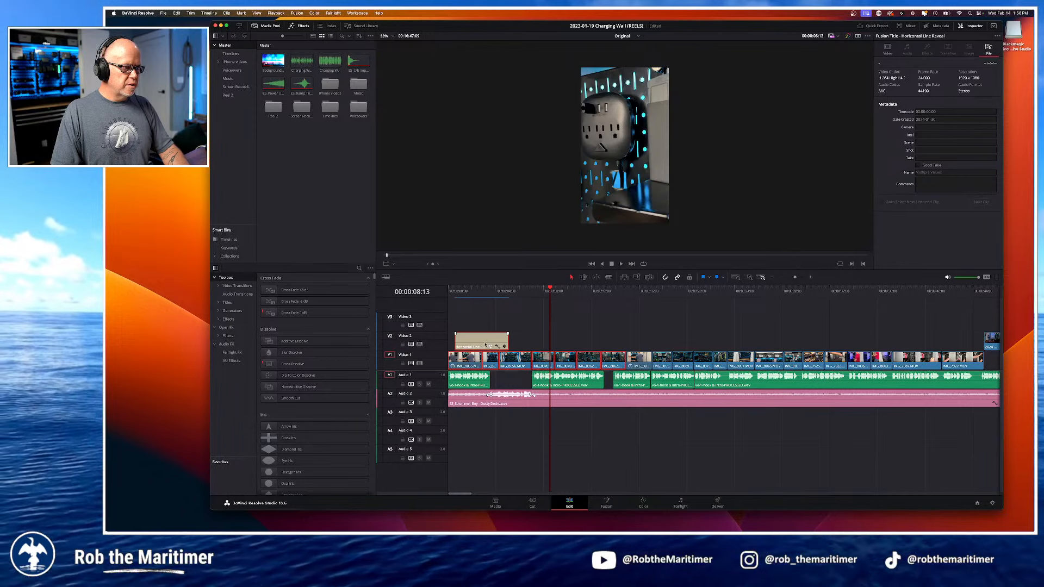
super+click(480, 341)
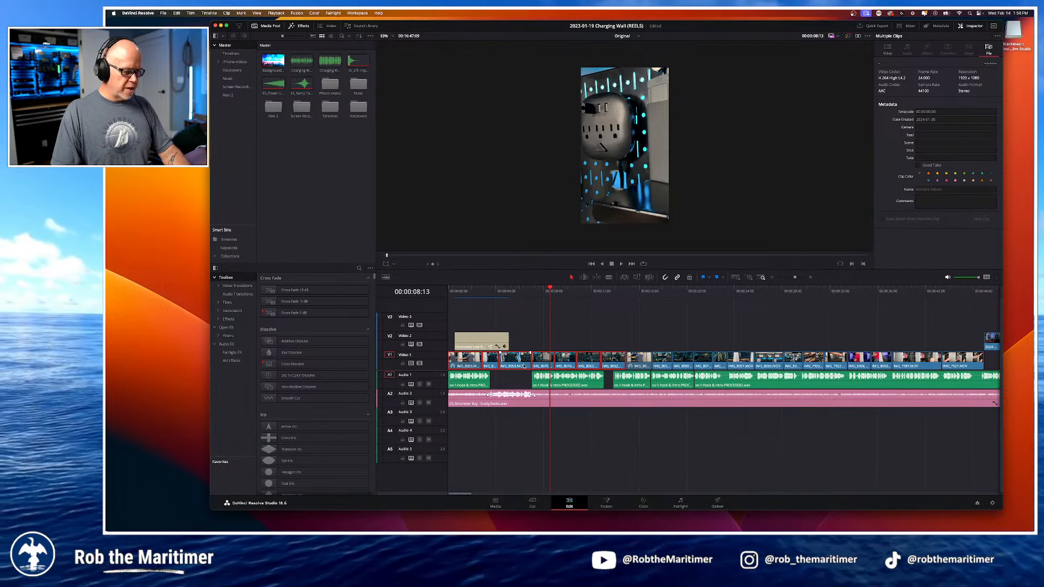
click(622, 36)
click(624, 56)
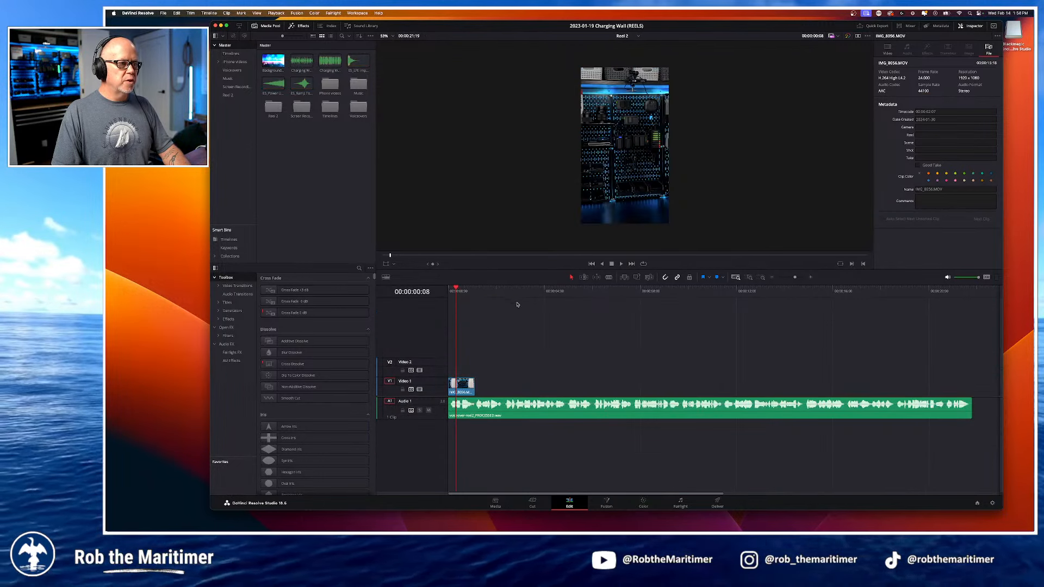
click(518, 331)
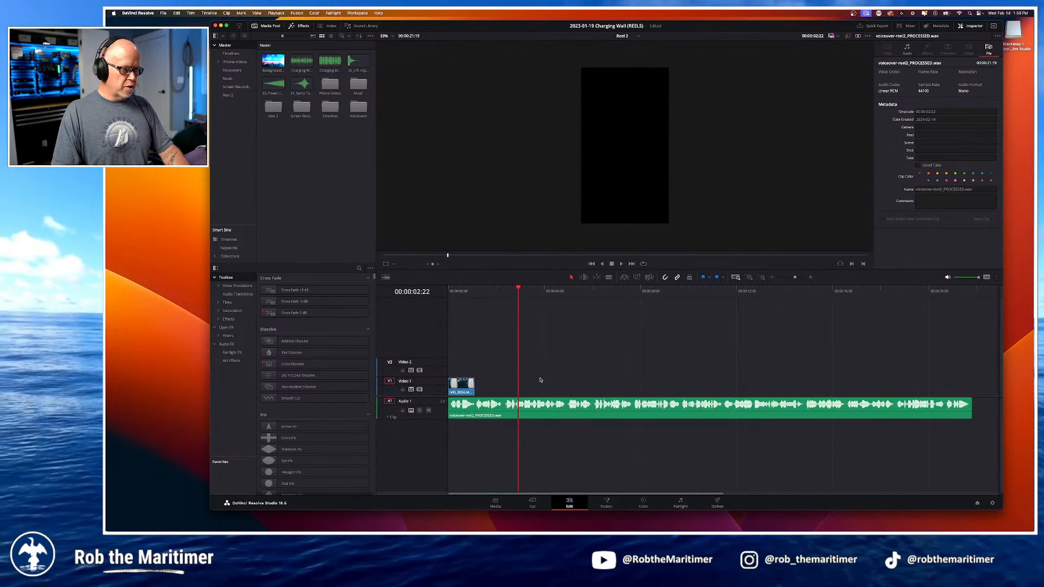
key(super+v)
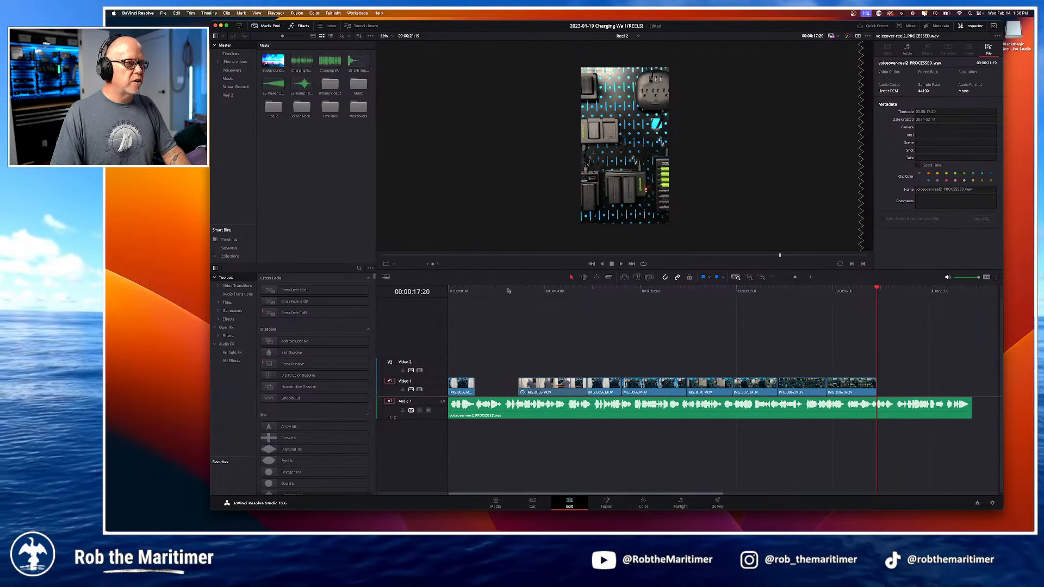
drag(508, 291, 537, 291)
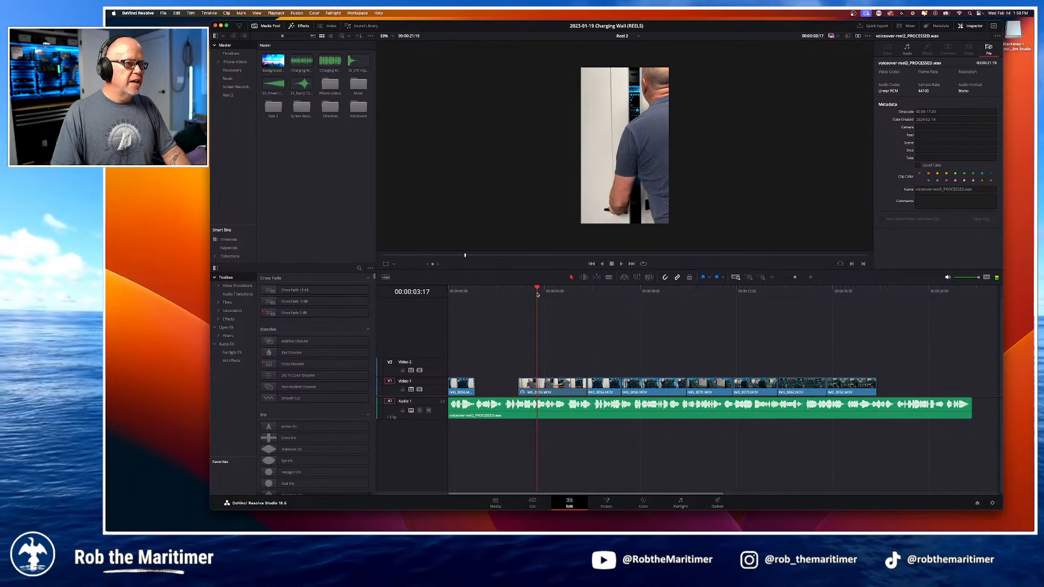
Step: Display the transform settings of Reel 2's opening clip and examine its position values
click(462, 291)
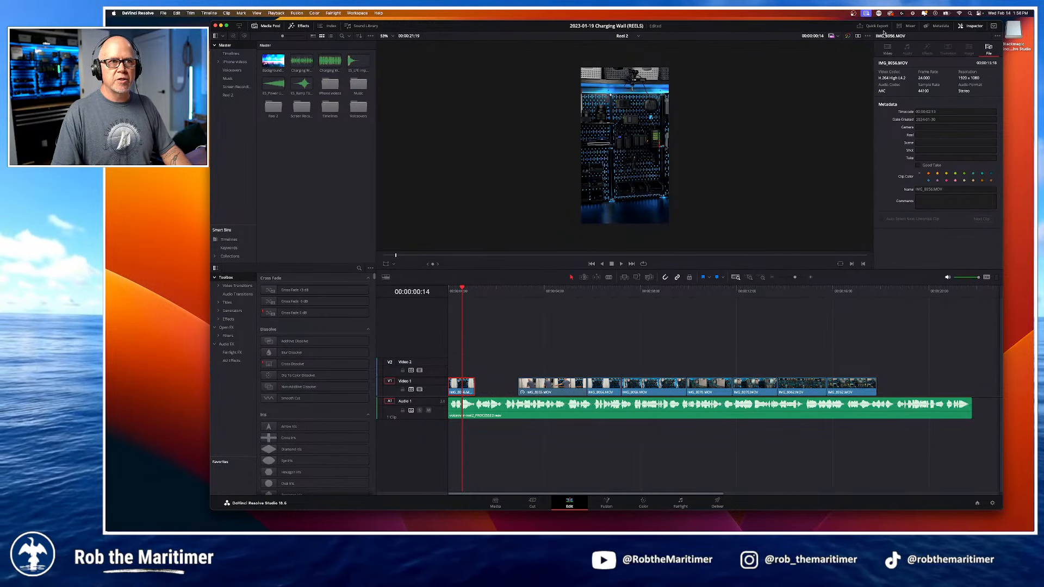
click(888, 48)
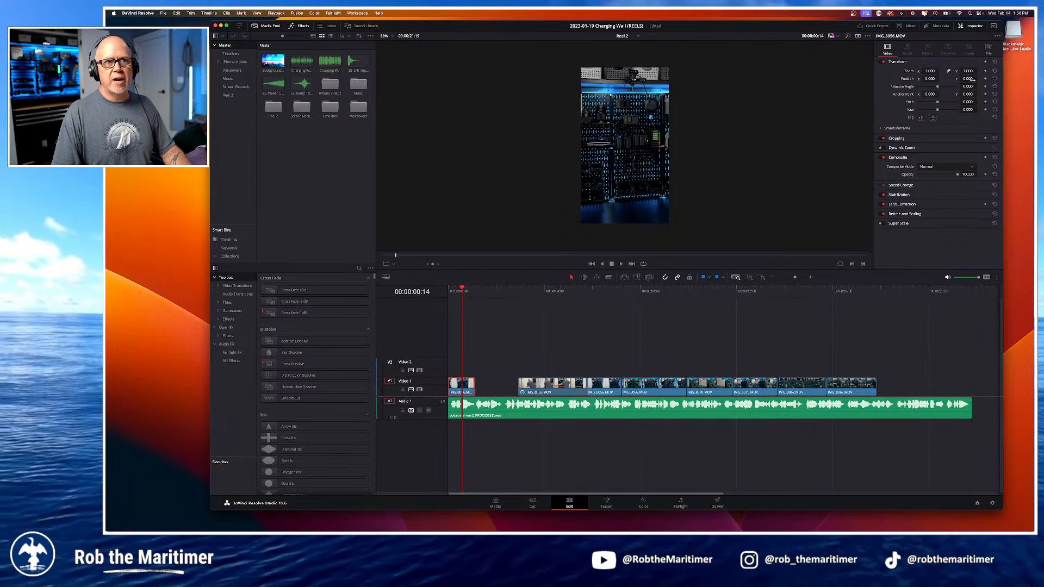
drag(979, 79, 931, 78)
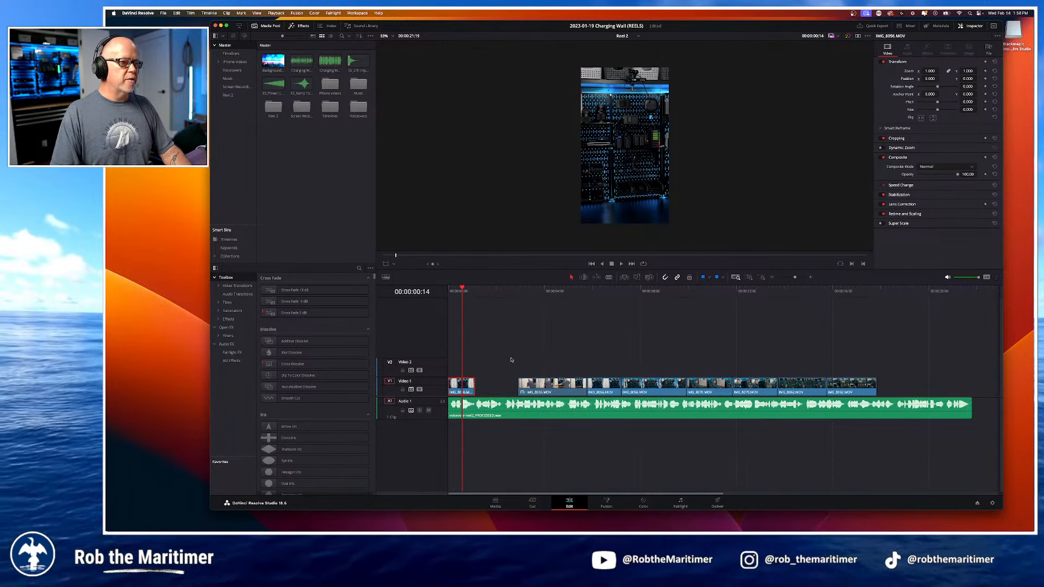
Step: Try shifting Reel 2's door clip sideways and zooming it to 0.220, undoing each change
click(539, 292)
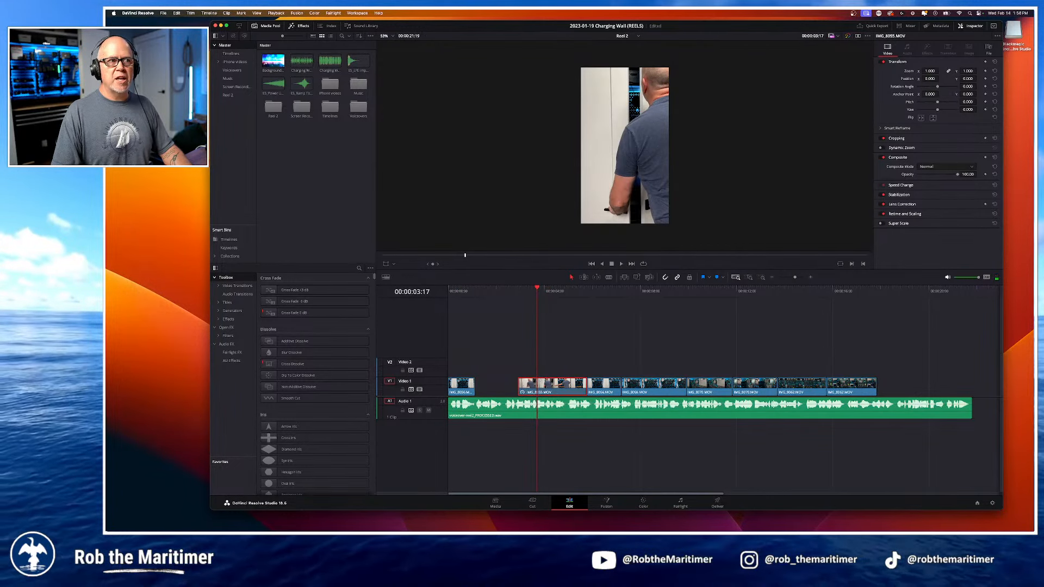
drag(448, 271, 477, 272)
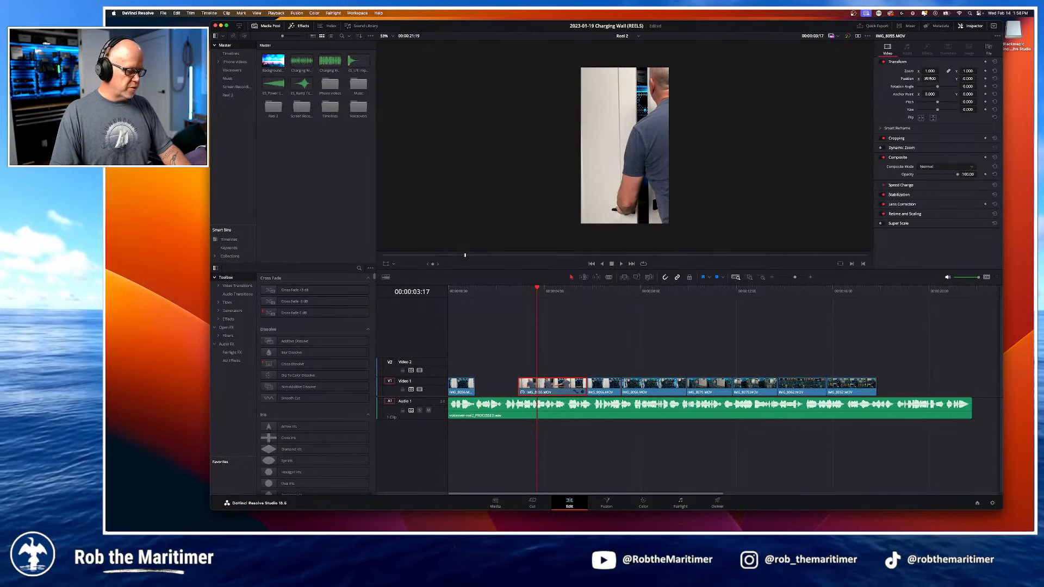
key(super+z)
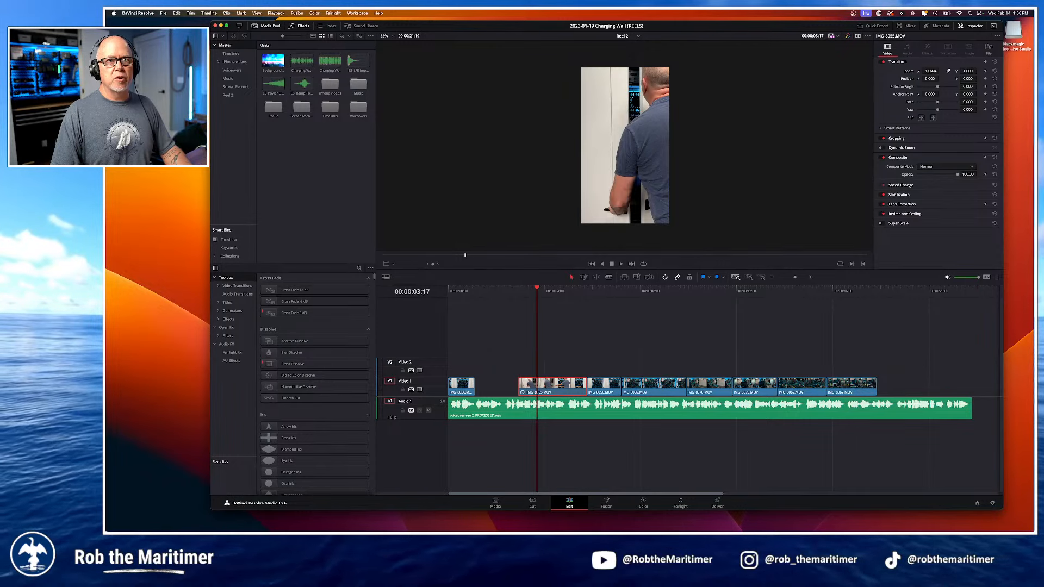
mouse_move(930, 71)
mouse_down()
mouse_move(902, 71)
mouse_move(932, 73)
mouse_up()
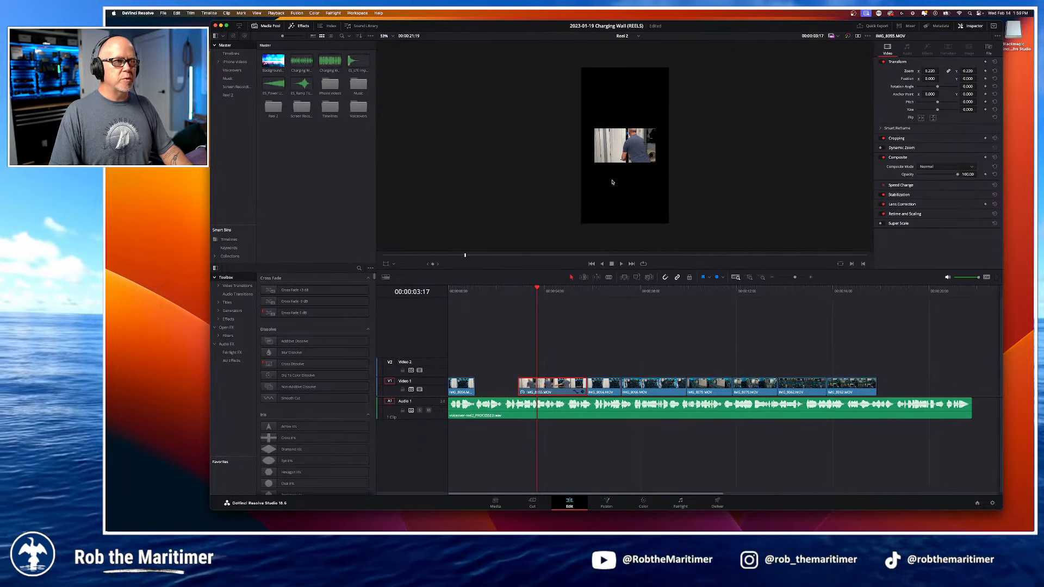
key(super+z)
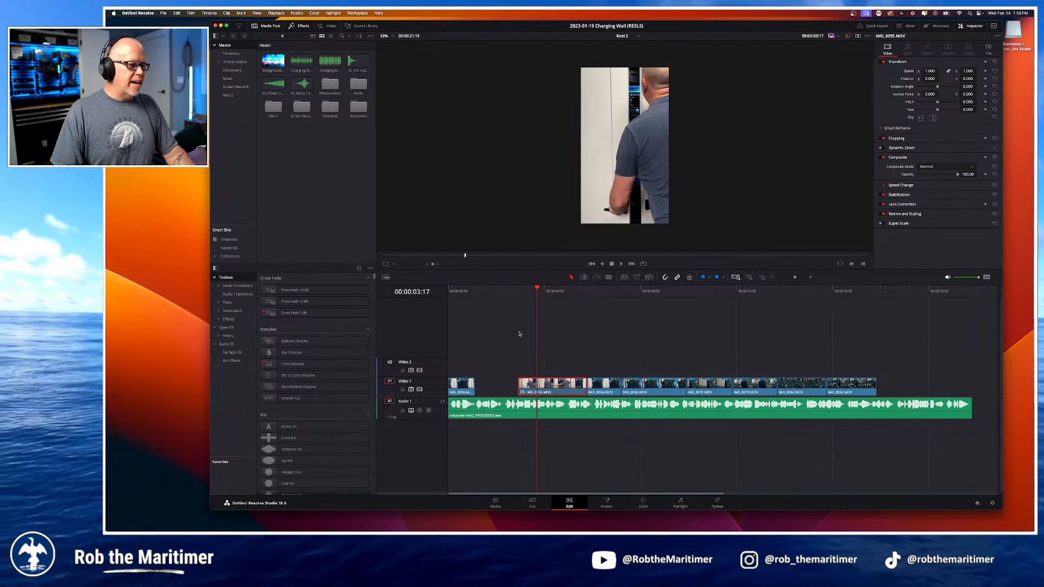
Step: Play Reel 2's opening voiceover up to 00:00:02:07 to determine which footage the gap after the first clip needs
click(453, 291)
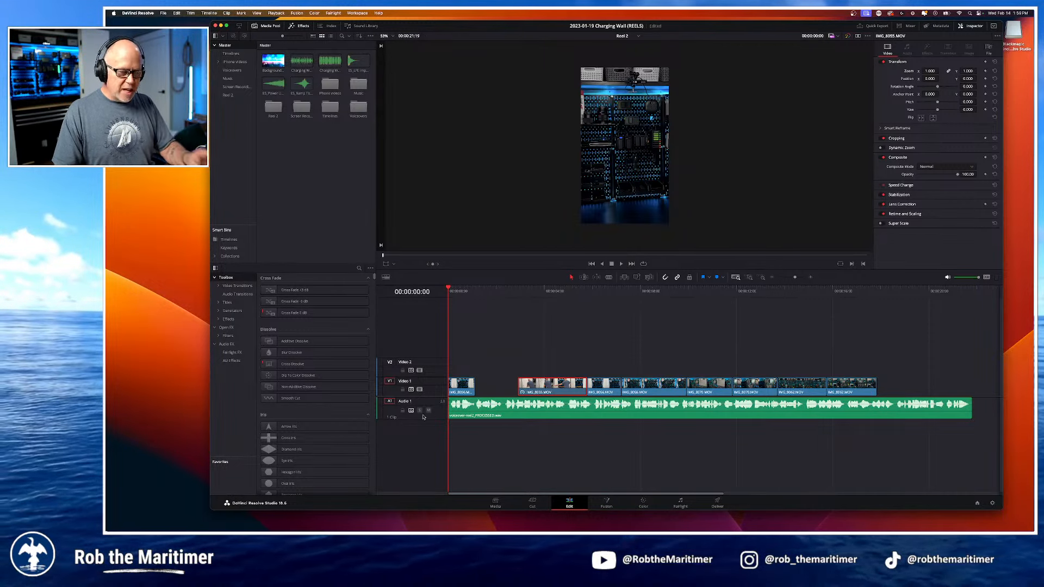
click(496, 291)
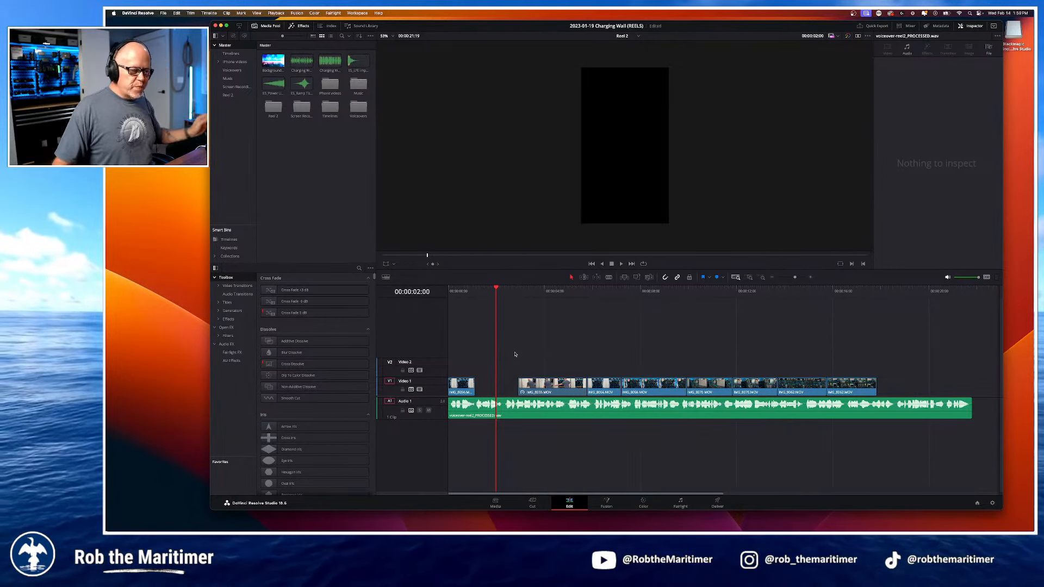
click(460, 288)
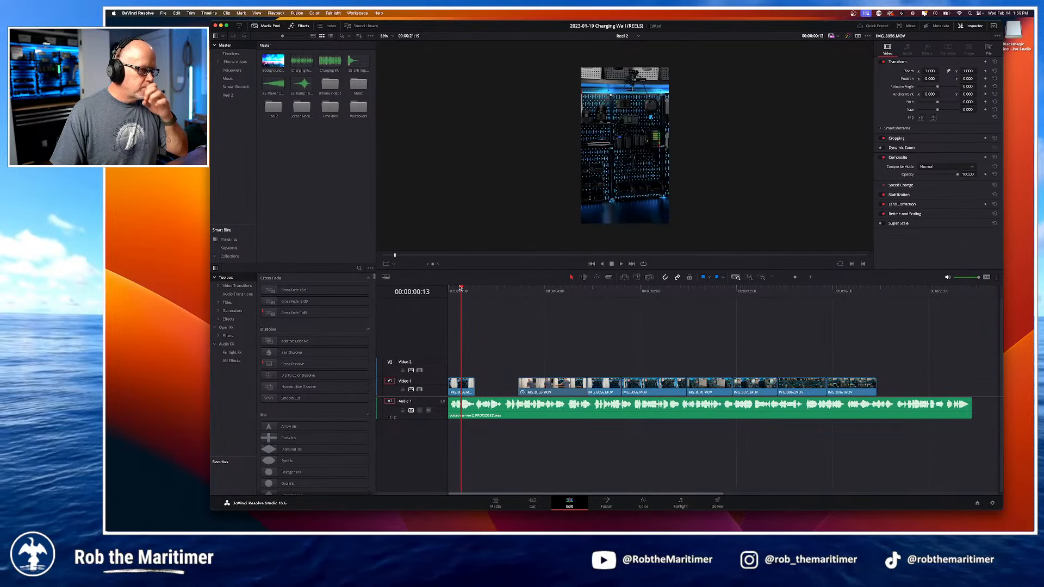
key(space)
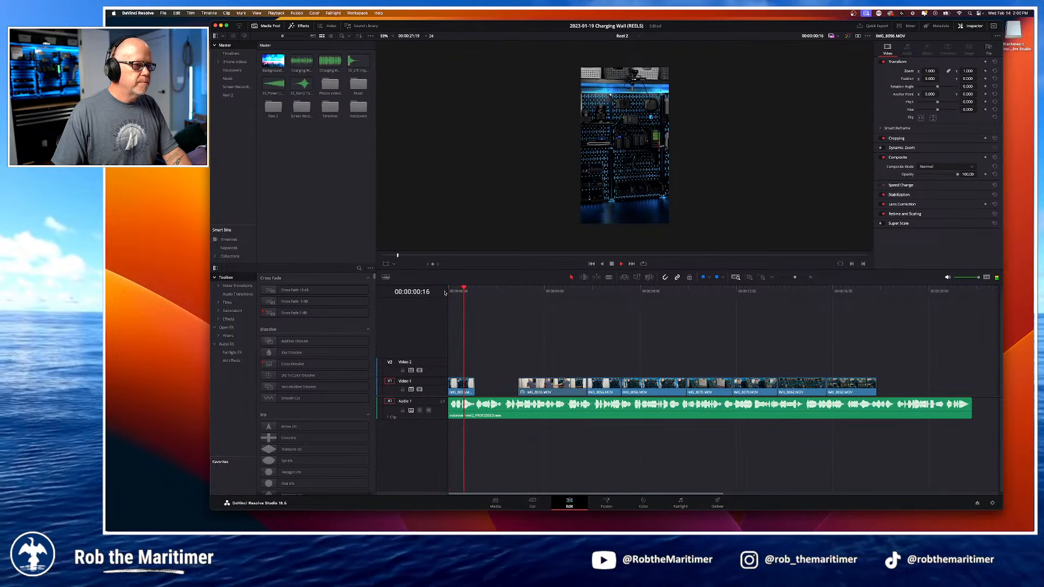
key(space)
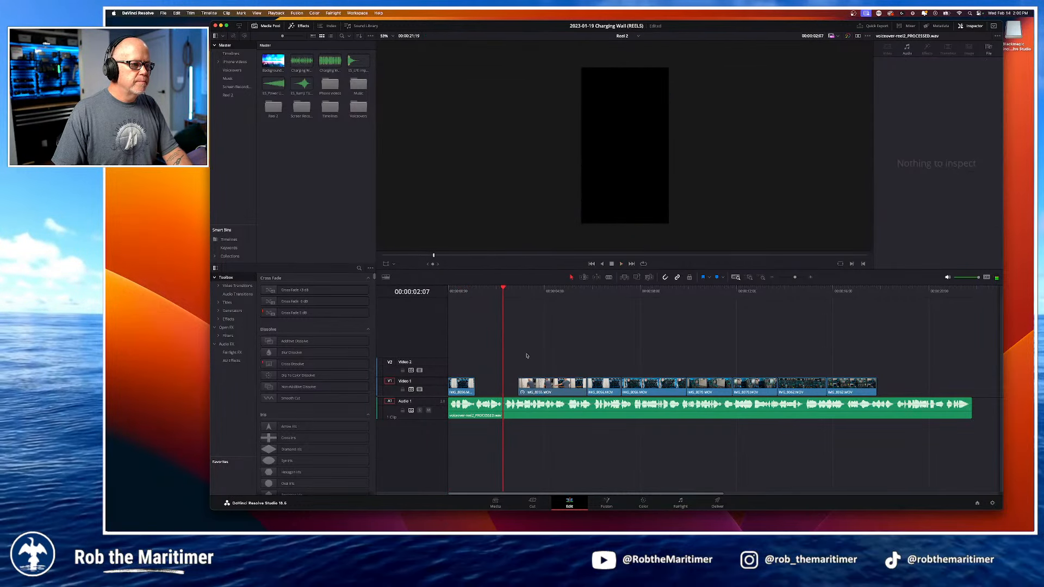
key(q)
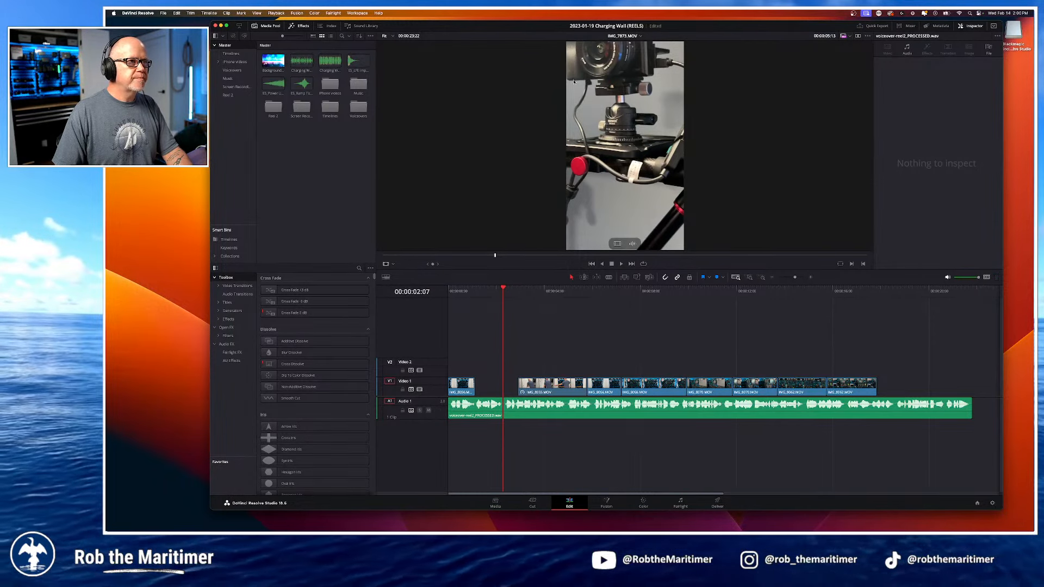
click(518, 351)
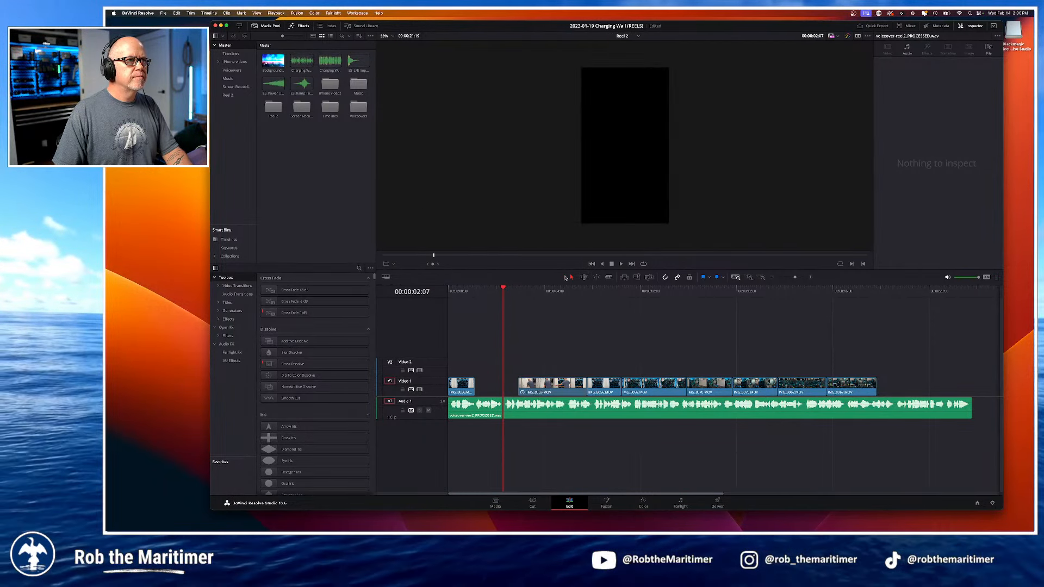
Step: Return to the Original timeline and search it for loose-gear footage, up to the "What to store? Where?" title
click(621, 37)
click(625, 52)
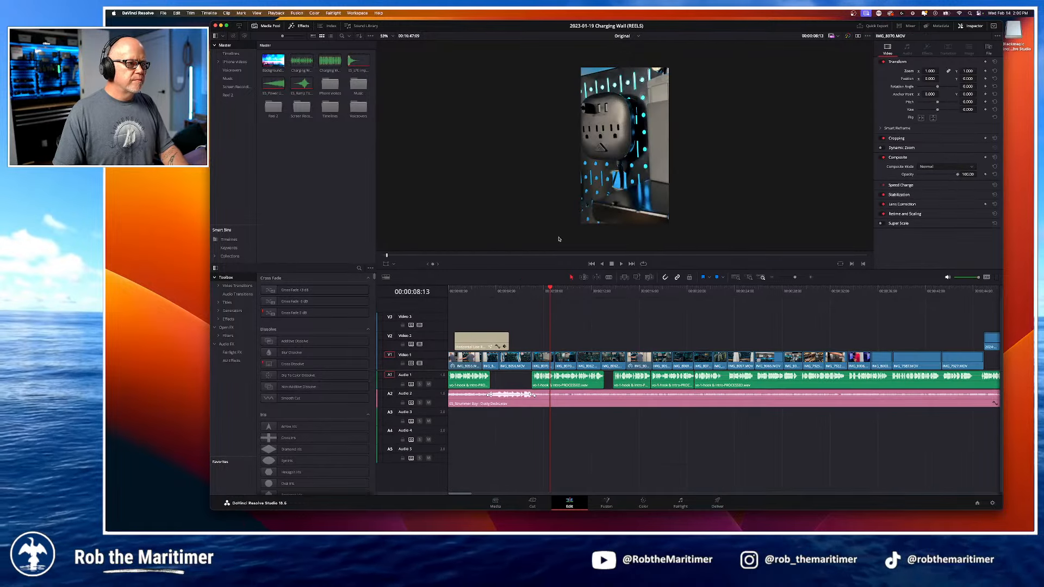
key(shift+z)
drag(471, 294, 598, 309)
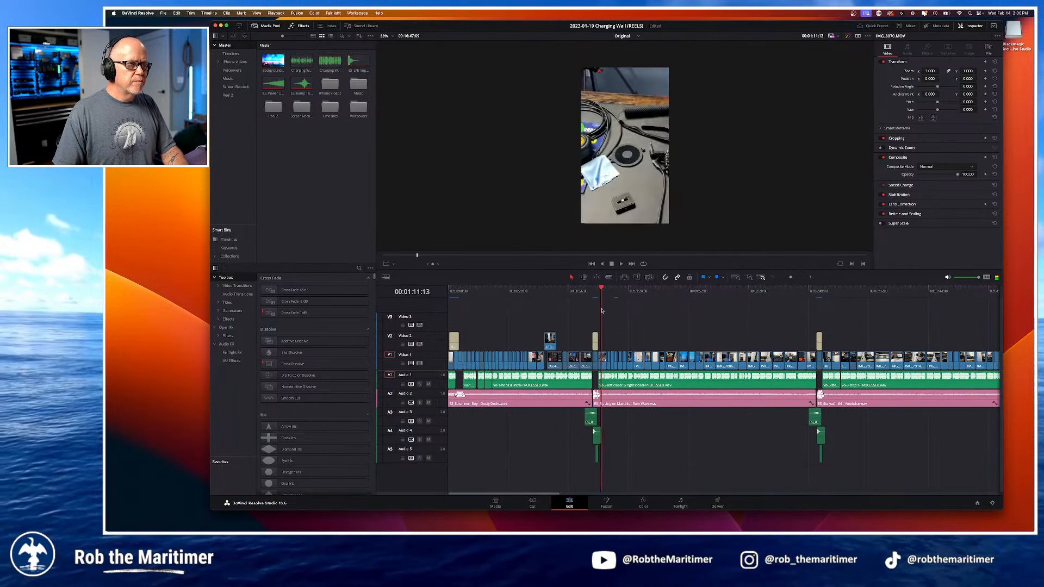
key(space)
key(space)
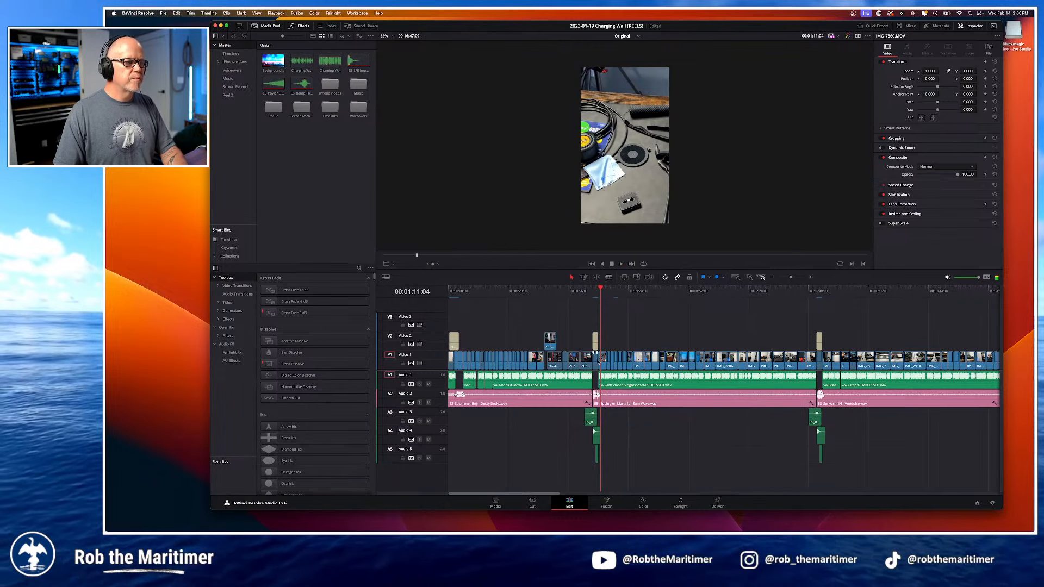
key(super+equal)
key(super+equal)
key(super+equal)
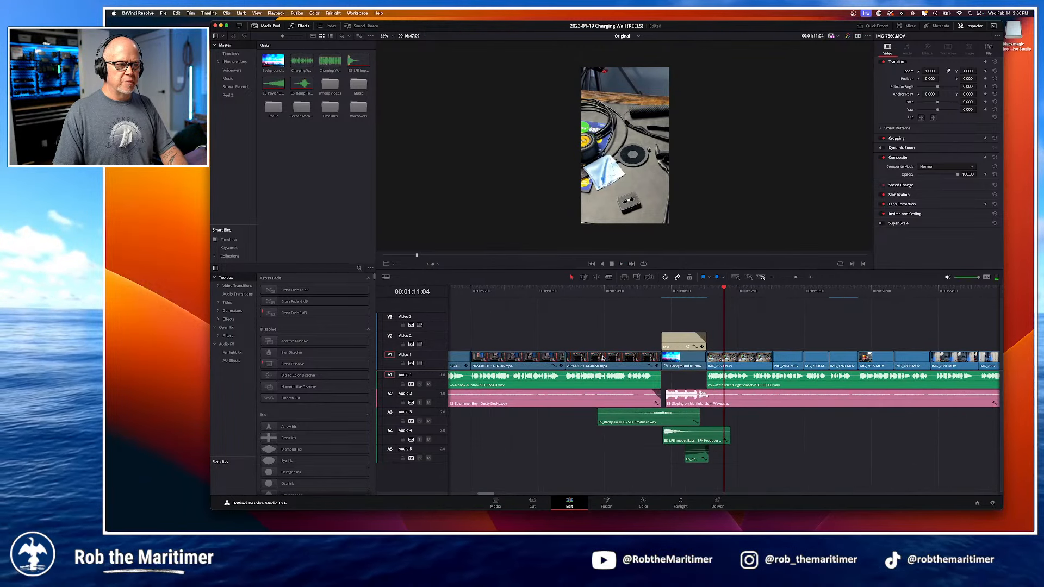
click(683, 290)
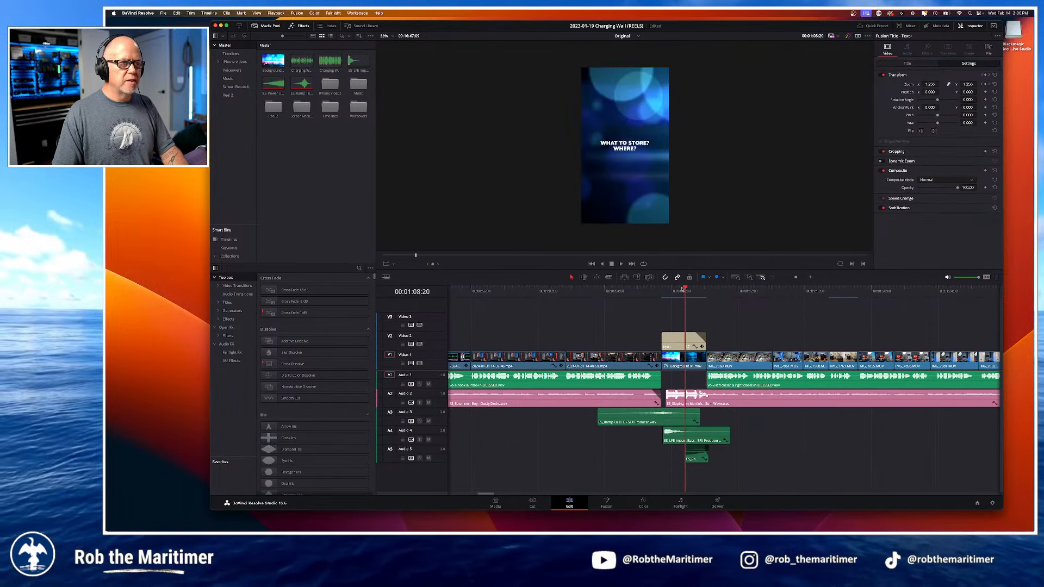
Step: Find the loose-gear footage after the "What to store? Where?" title in the Original timeline and copy three of its clips
scroll(641, 326, right, 5)
key(space)
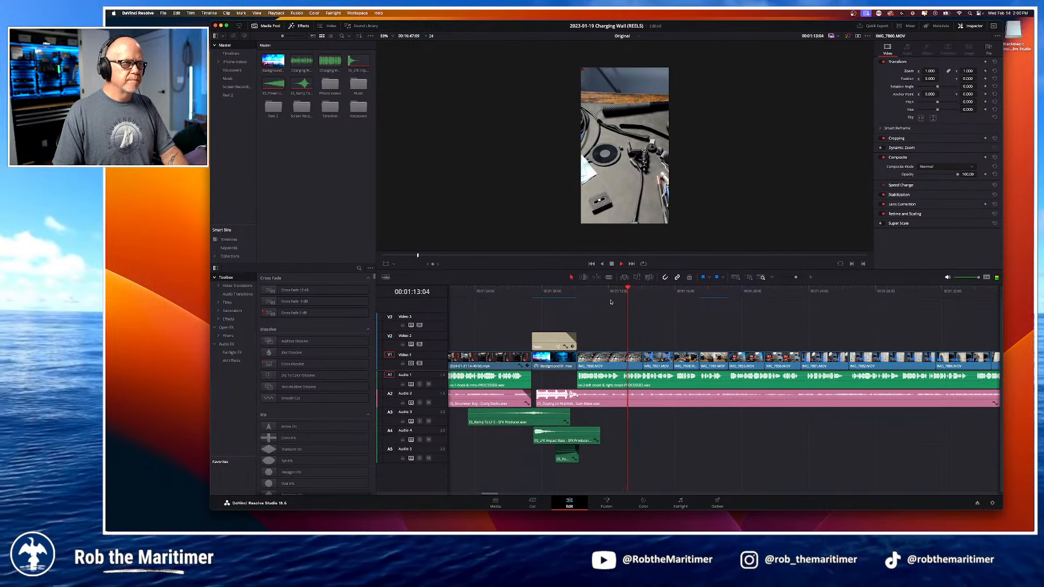
key(space)
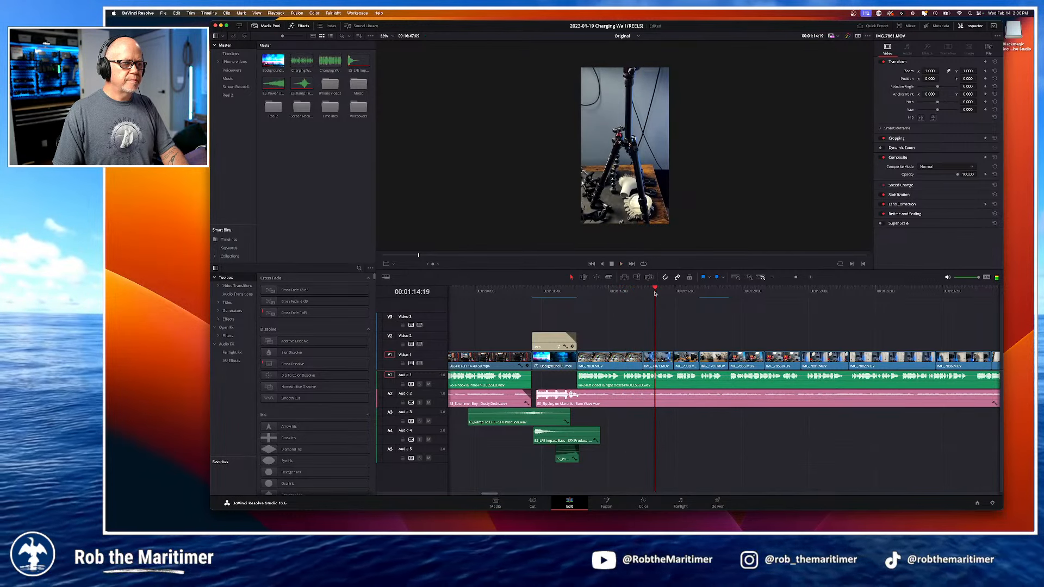
drag(655, 295, 624, 294)
drag(661, 353, 683, 363)
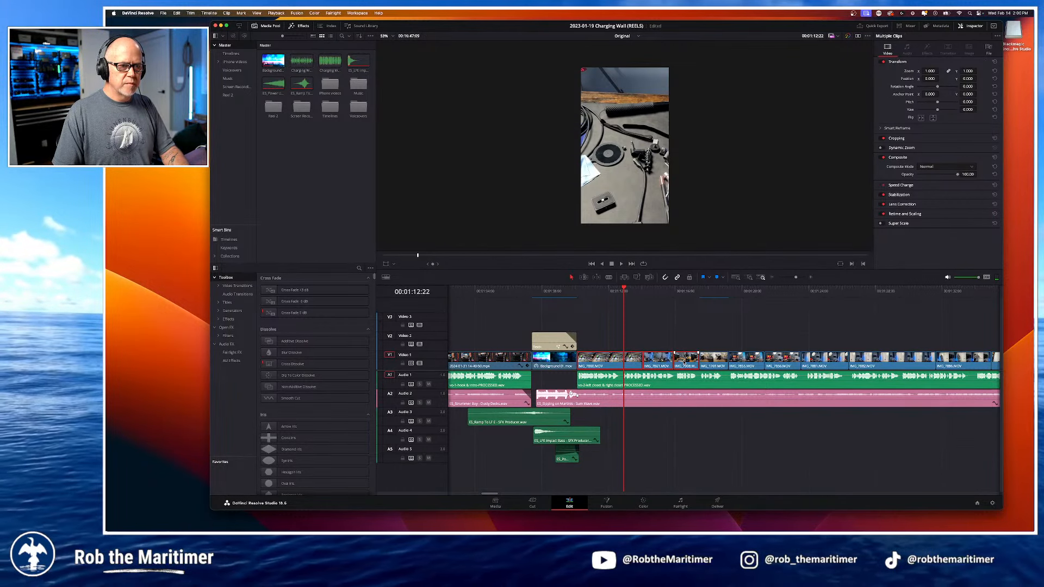
Step: Switch to the Reel 2 timeline and paste the copied gear clips on Video 1 at about 00:00:18:12, beyond its last clip
click(623, 36)
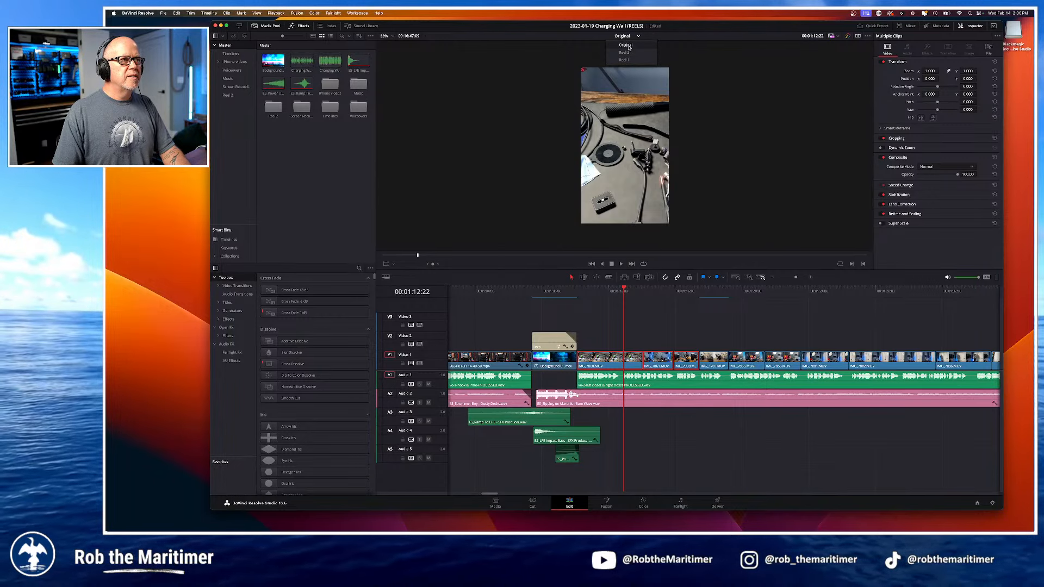
click(624, 52)
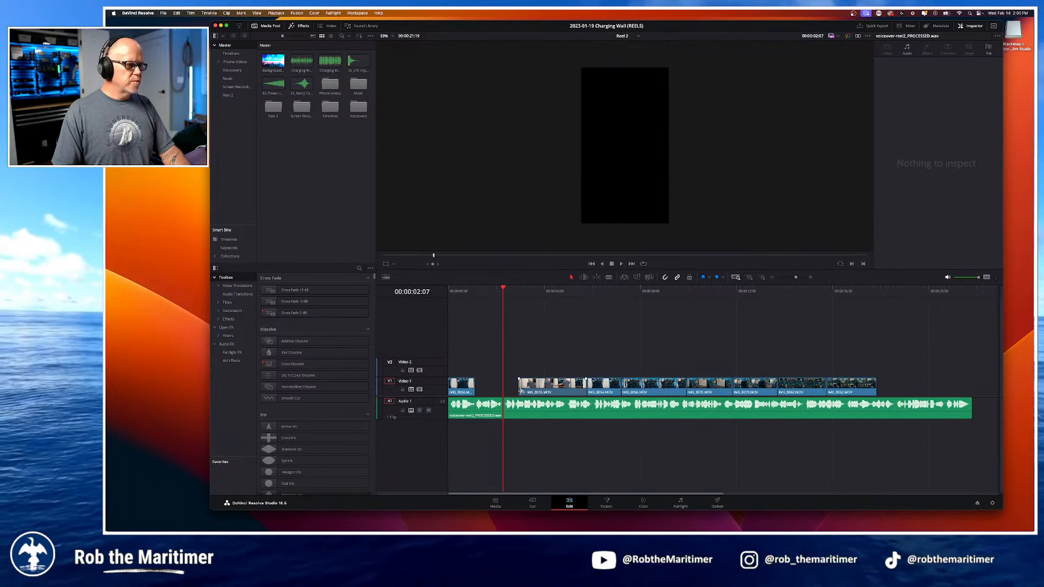
click(892, 291)
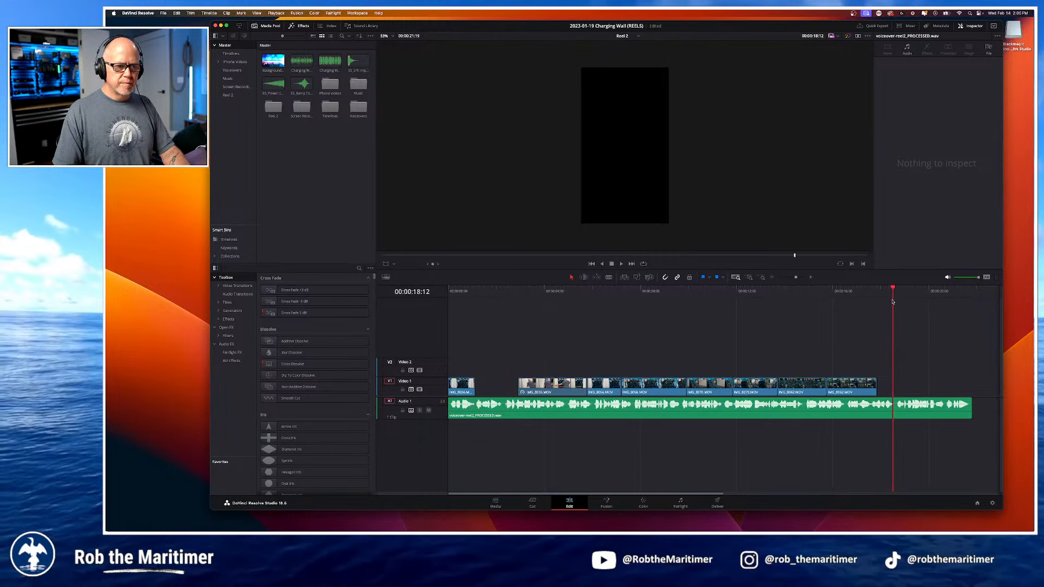
key(super+v)
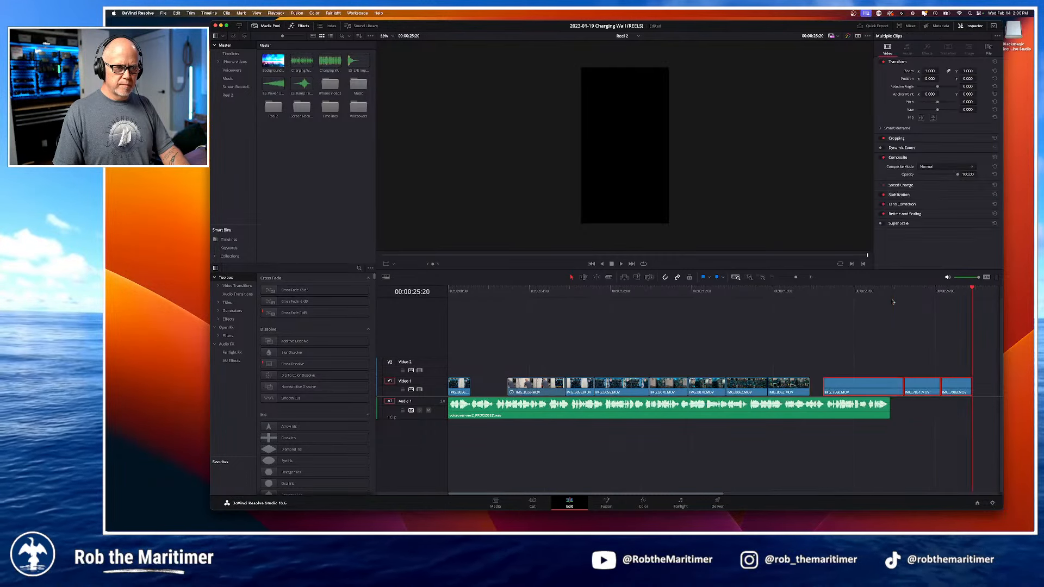
click(522, 361)
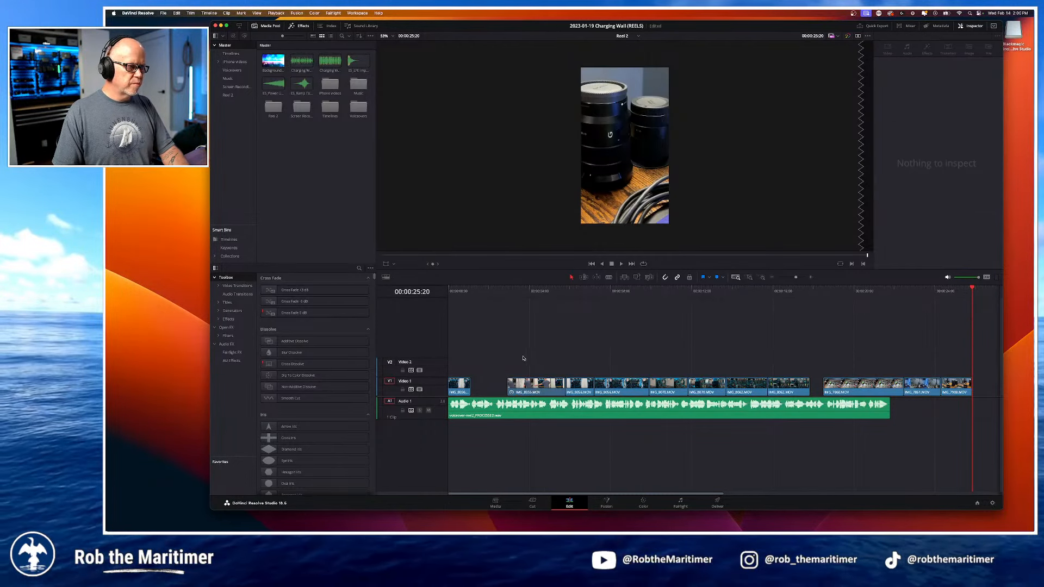
Step: Shorten the three pasted gear clips into brief adjoining shots, trimming the first one's start to 00:00:19:13
click(450, 288)
key(space)
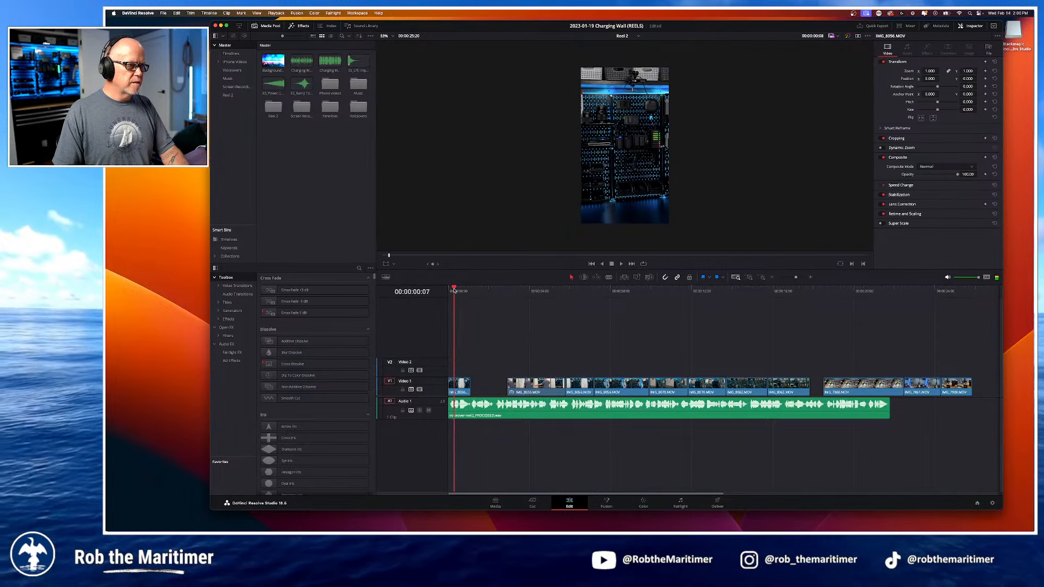
click(831, 291)
mouse_move(835, 308)
mouse_down()
mouse_move(964, 324)
mouse_move(837, 326)
mouse_up()
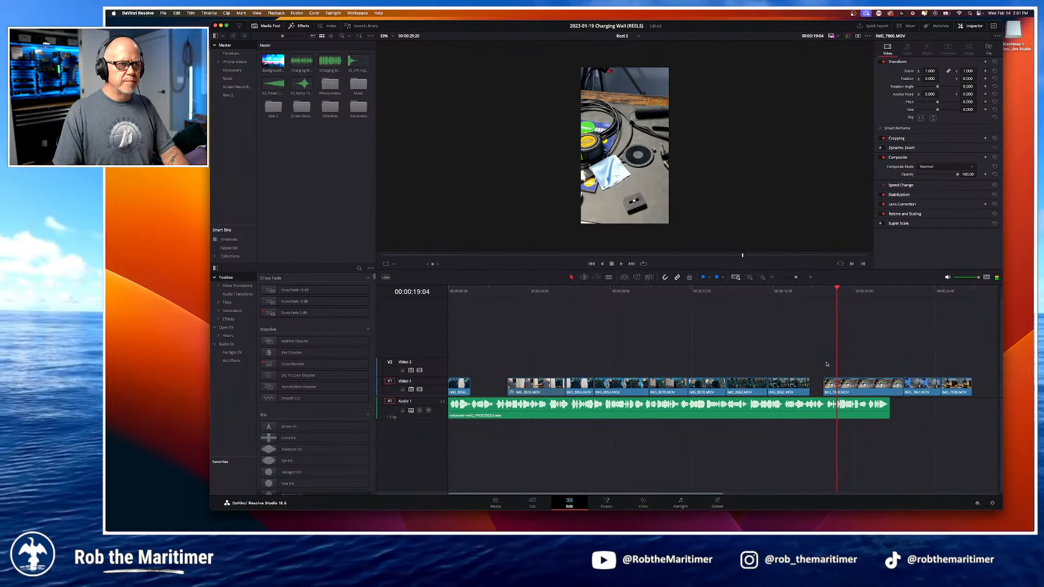
key(space)
key(space)
drag(825, 388, 899, 389)
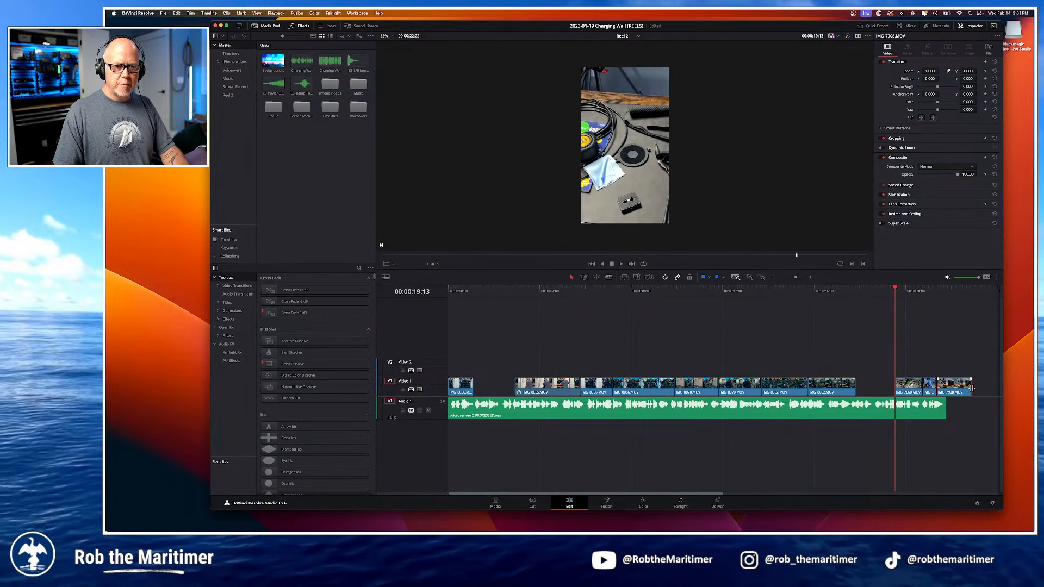
drag(972, 388, 932, 388)
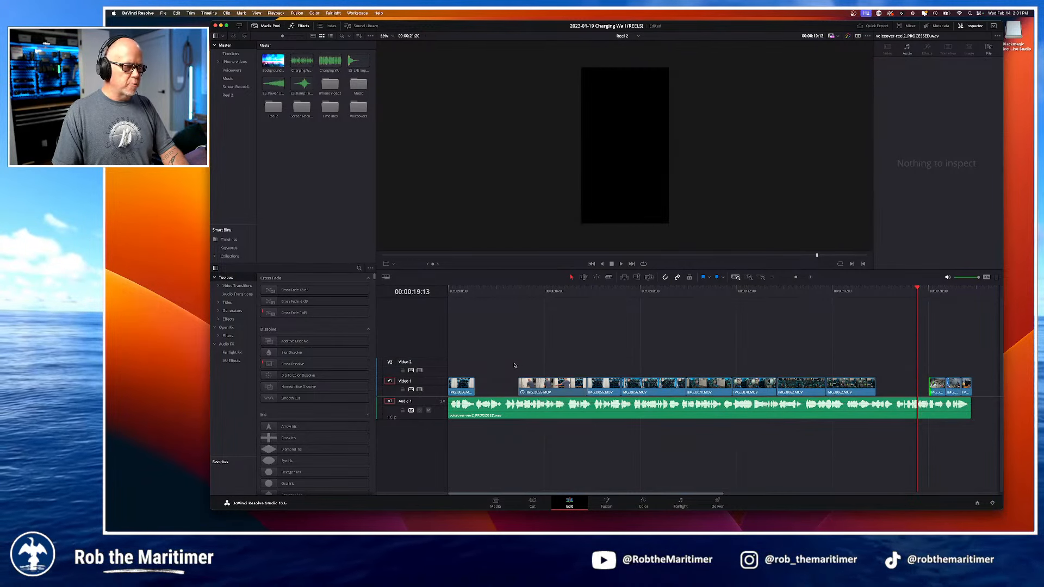
Step: Set Reel 2's opening clip aside on Video 2, move the three trimmed gear clips to the start, and play them against the voiceover
drag(463, 391, 646, 374)
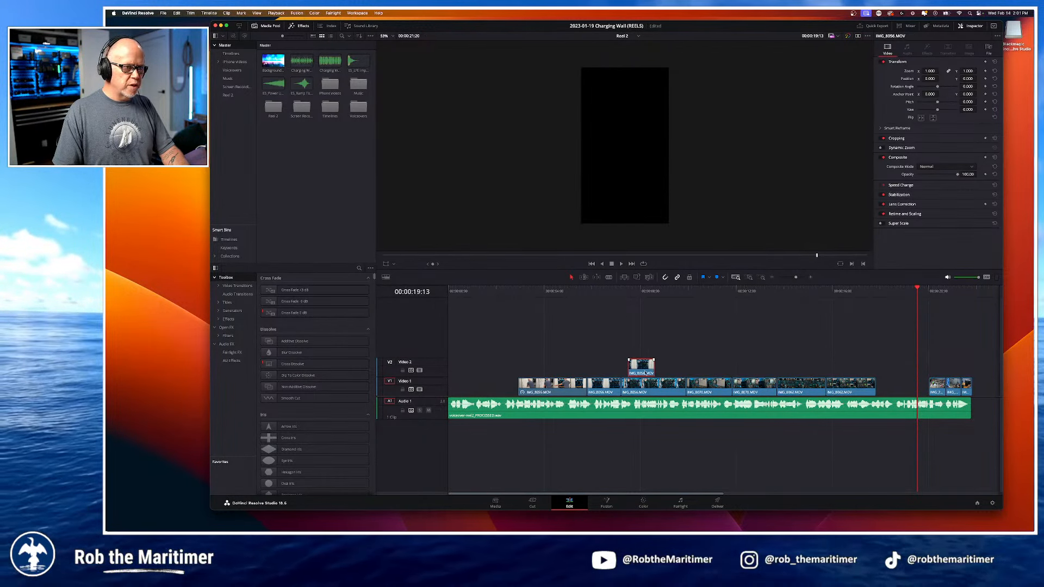
drag(922, 359, 468, 386)
key(Home)
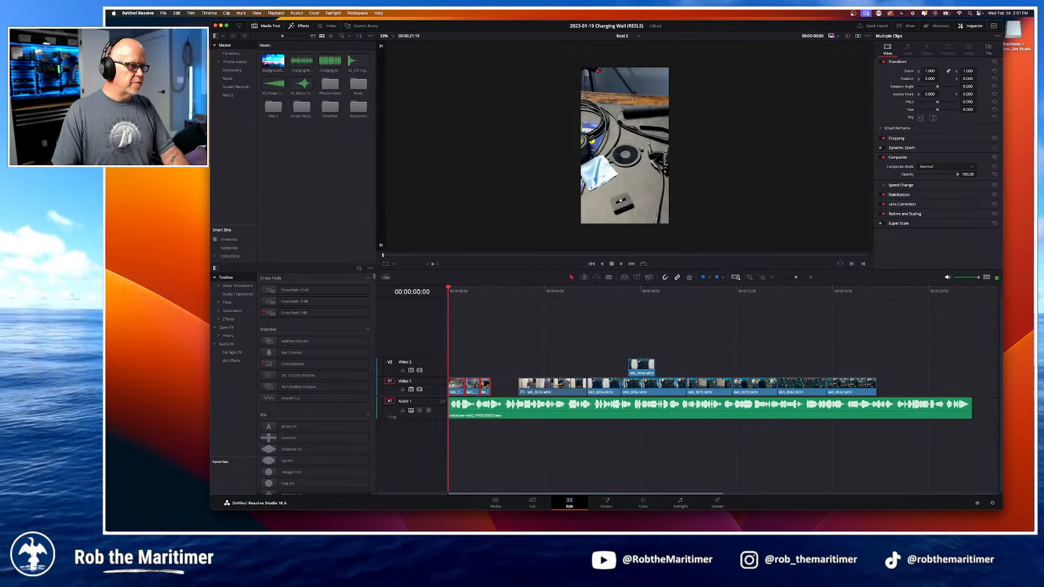
key(space)
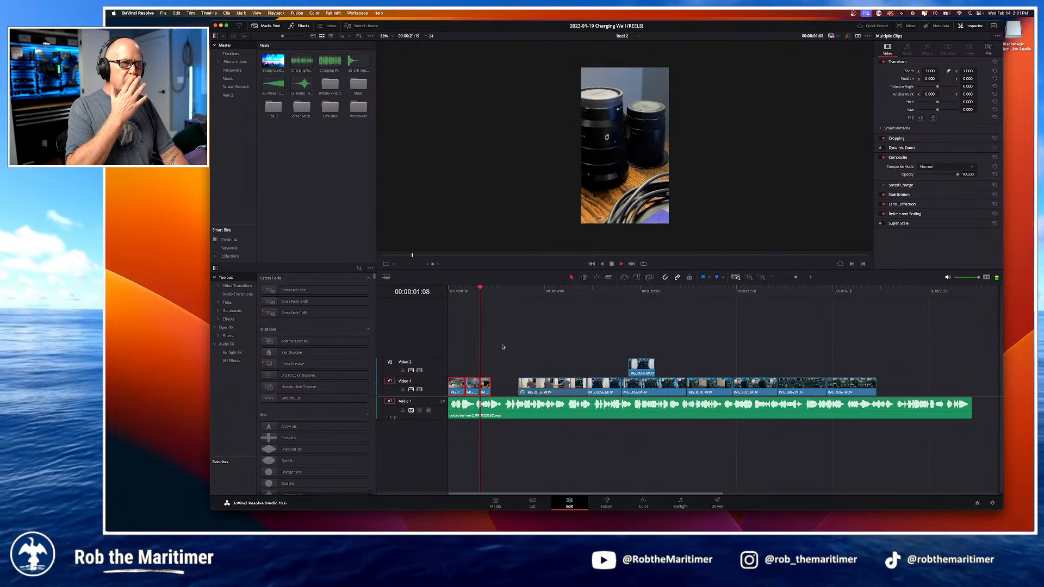
key(space)
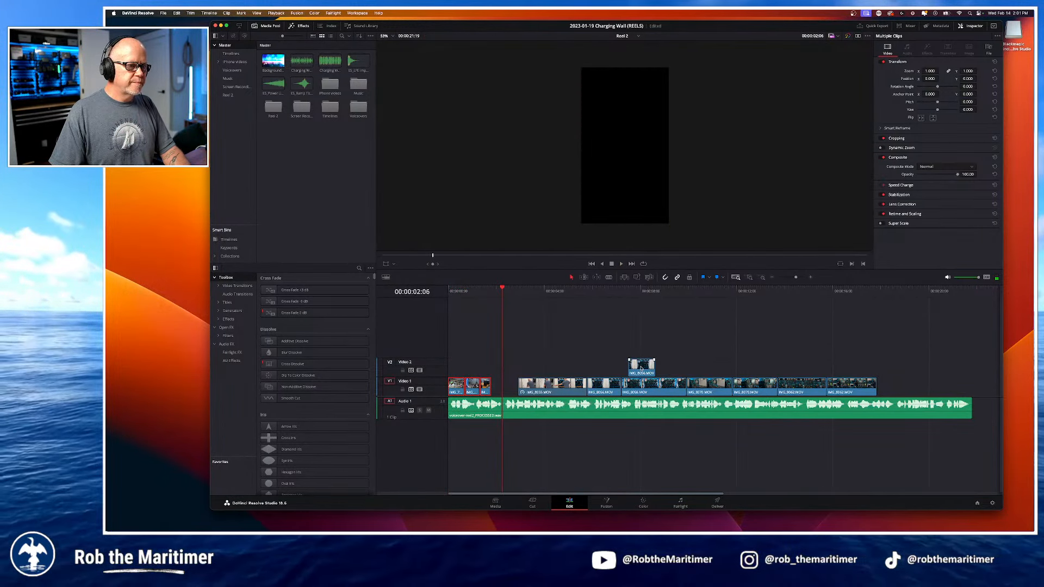
Step: Move the set-aside clip further along Video 2 and increase the Audio 1 track height to enlarge the voiceover waveform
drag(642, 374, 707, 372)
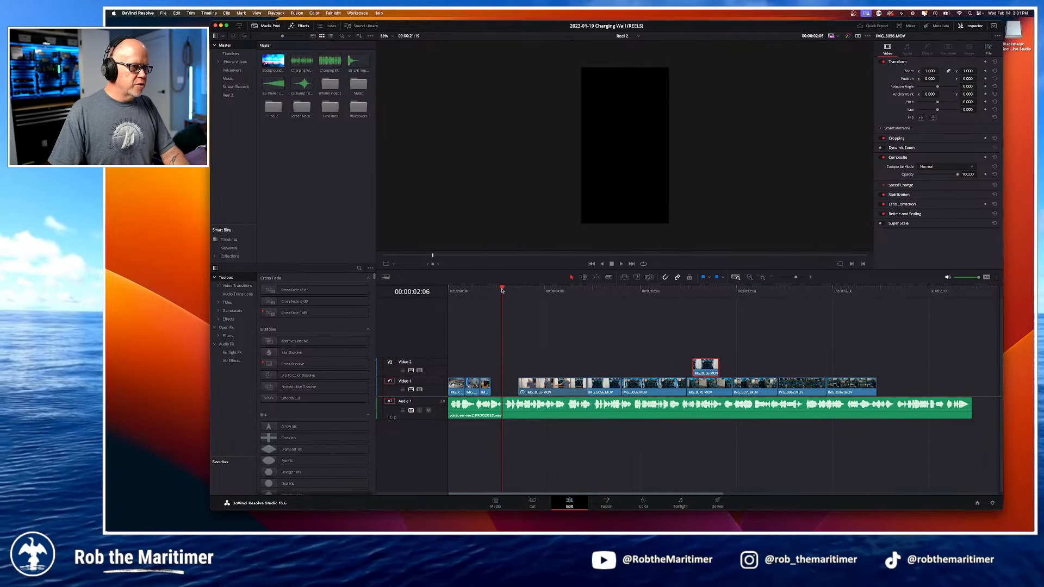
drag(502, 290, 505, 290)
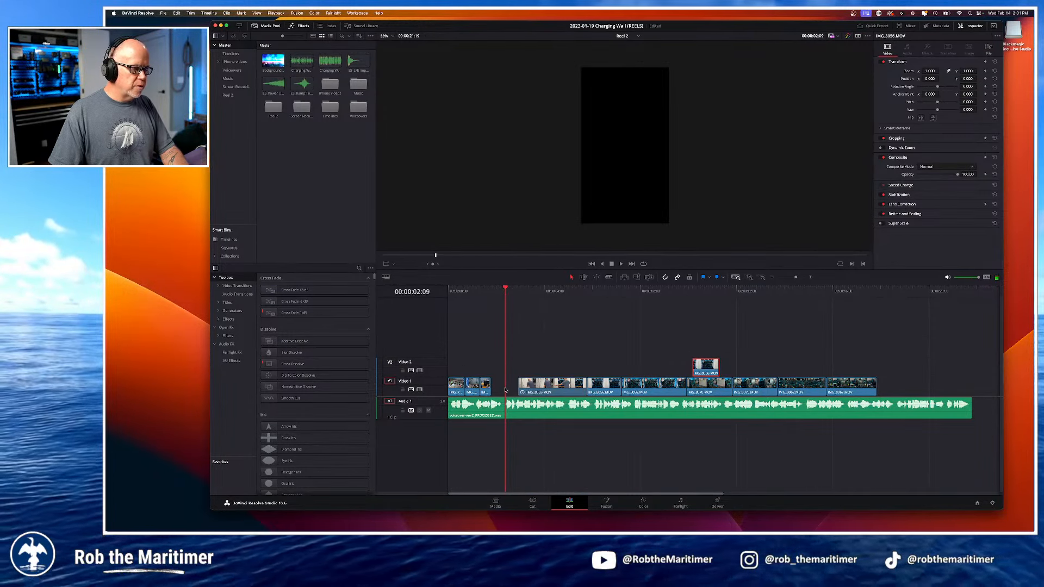
key(super+equal)
key(super+equal)
key(super+equal)
key(super+equal)
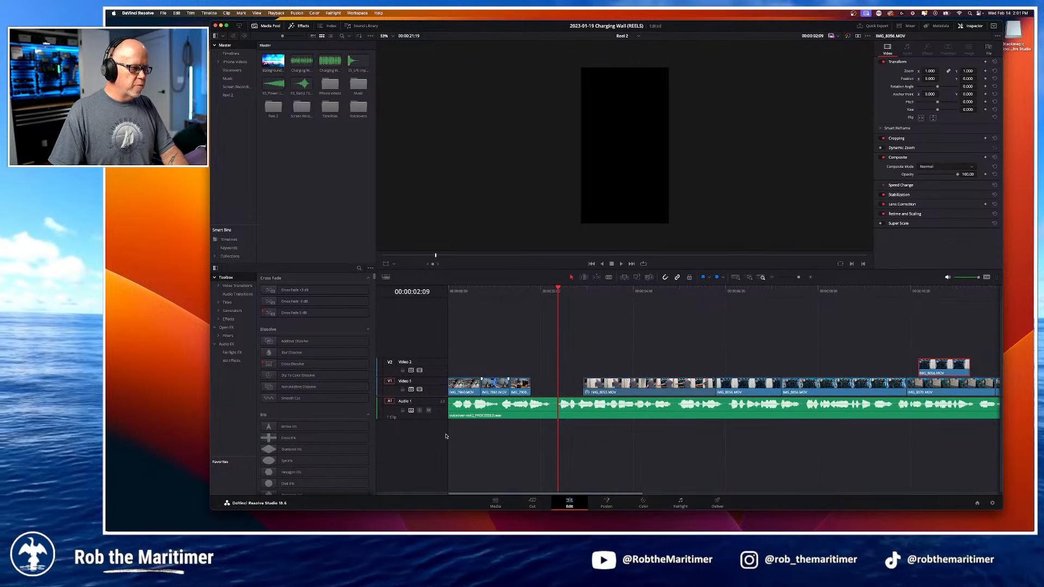
drag(445, 418, 446, 435)
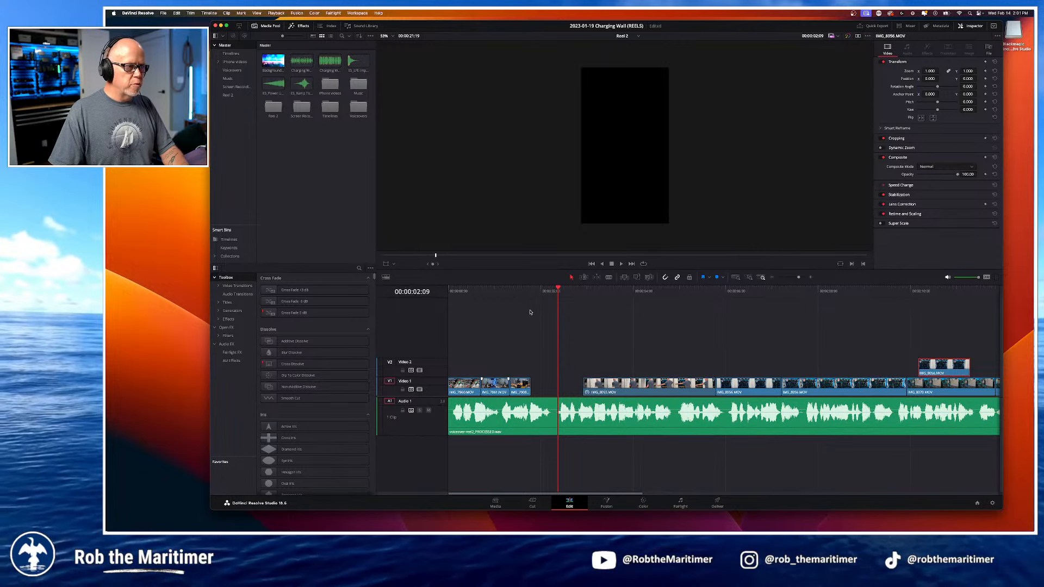
Step: Play the voiceover around the gap after the gear clips and move the IMG_8055.MOV door clip to start at 00:00:02:09
click(529, 291)
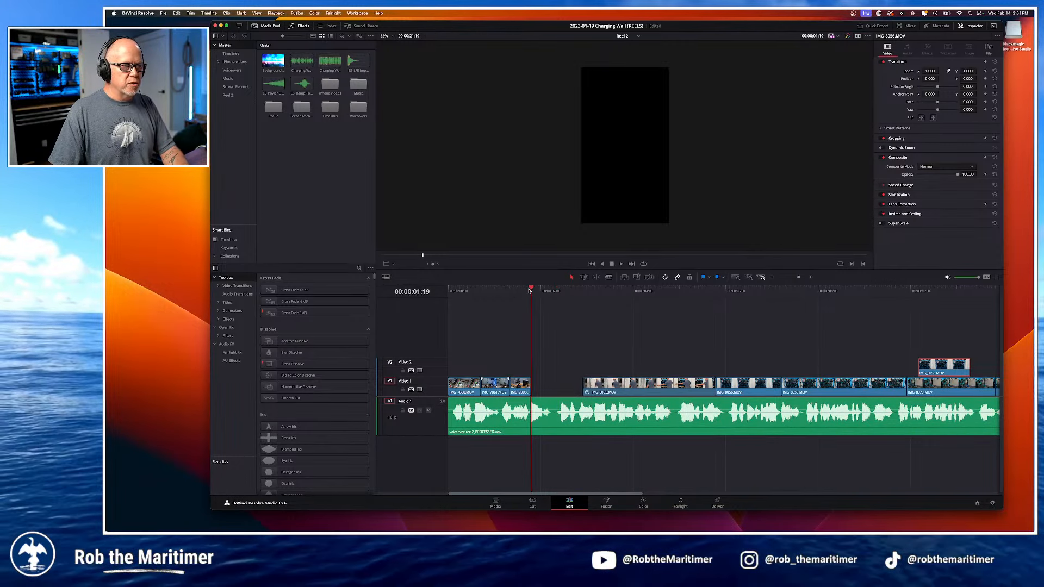
click(483, 291)
key(space)
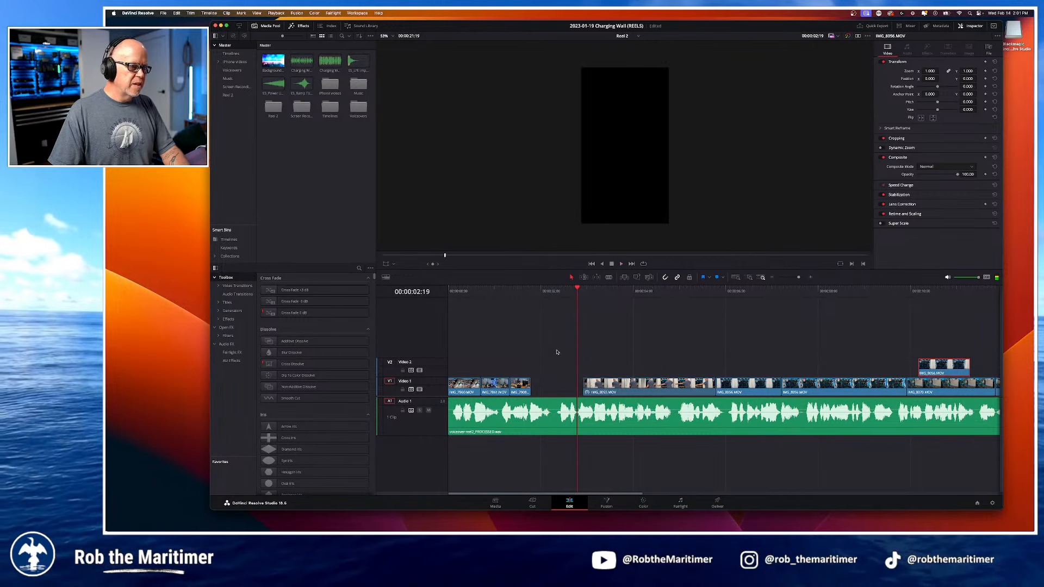
click(553, 291)
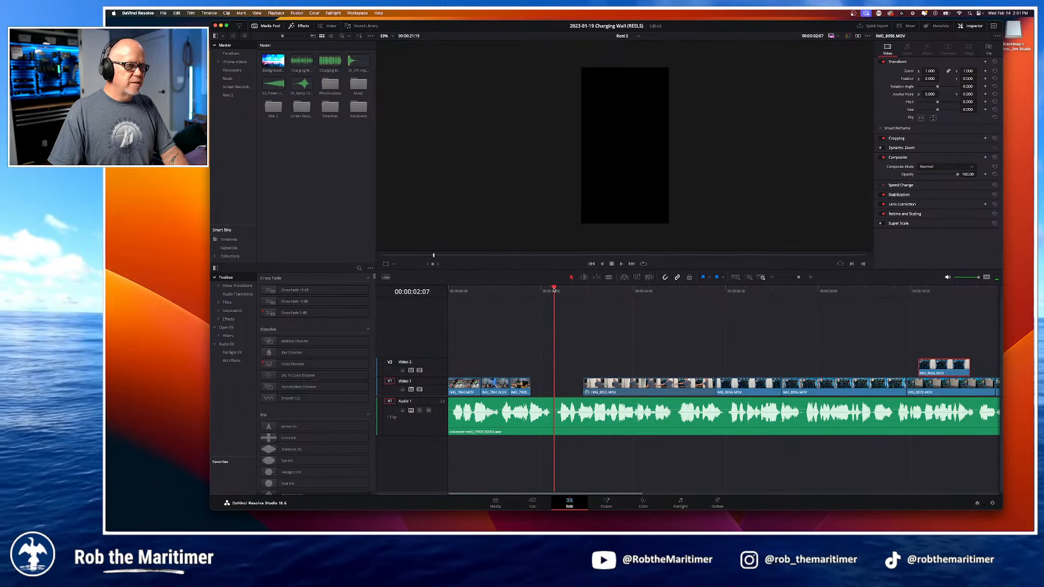
key(space)
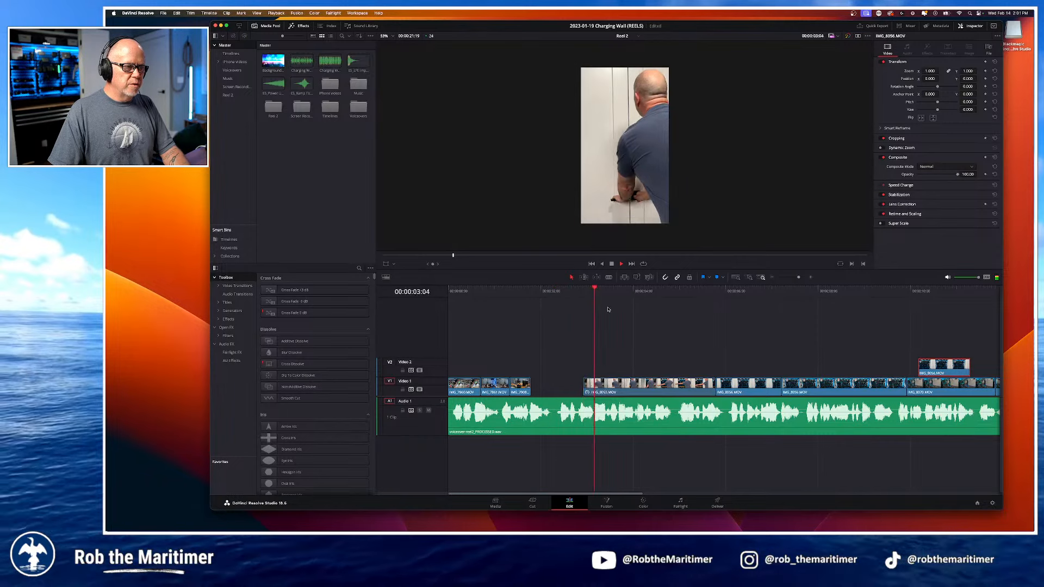
drag(596, 290, 559, 291)
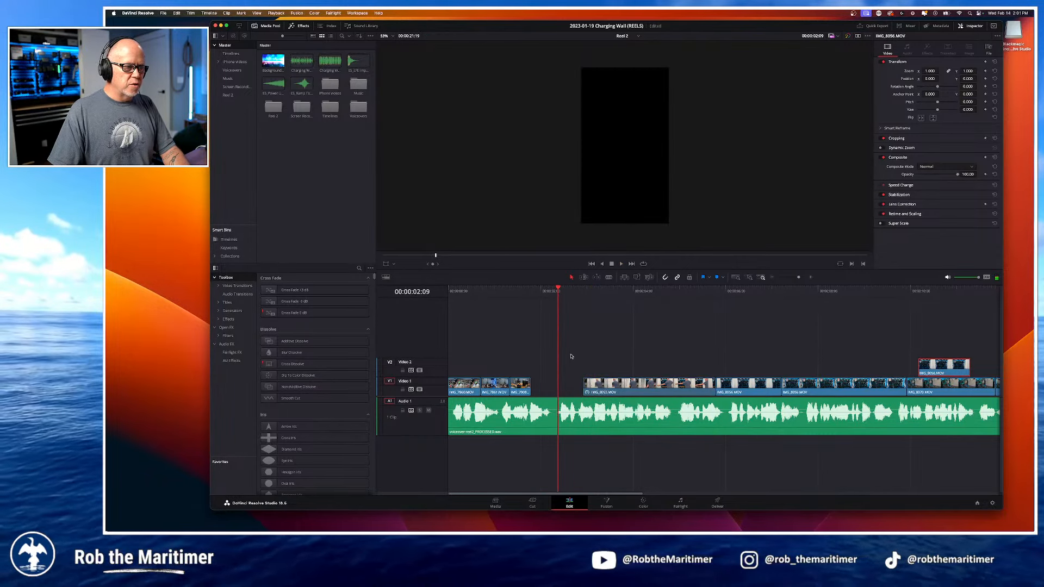
drag(647, 388, 625, 385)
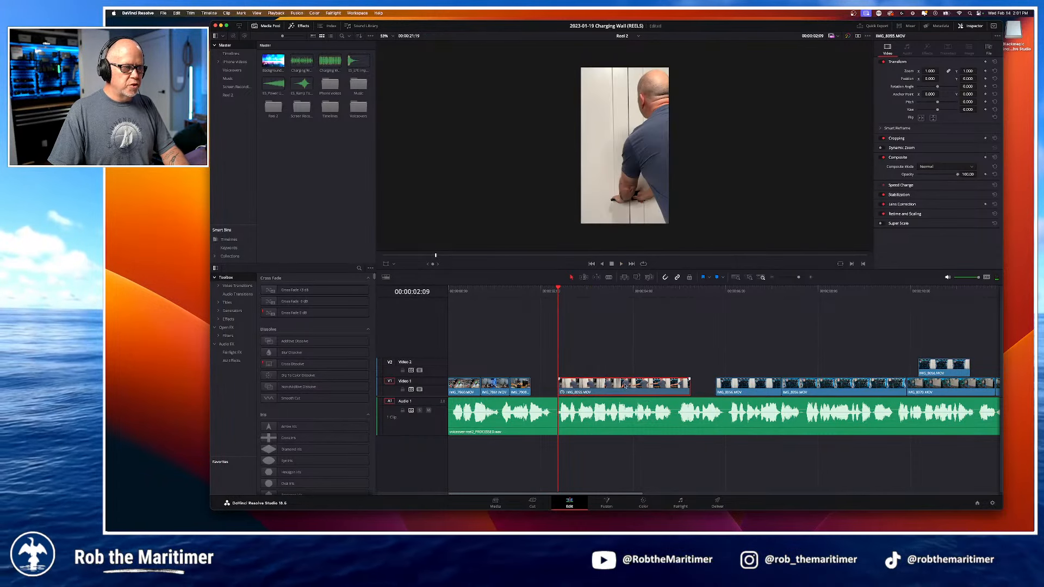
Step: Trim the door clip's beginning, keeping its start at 00:00:02:09, and lengthen the gear clips to fill the gap before it
drag(559, 289, 610, 297)
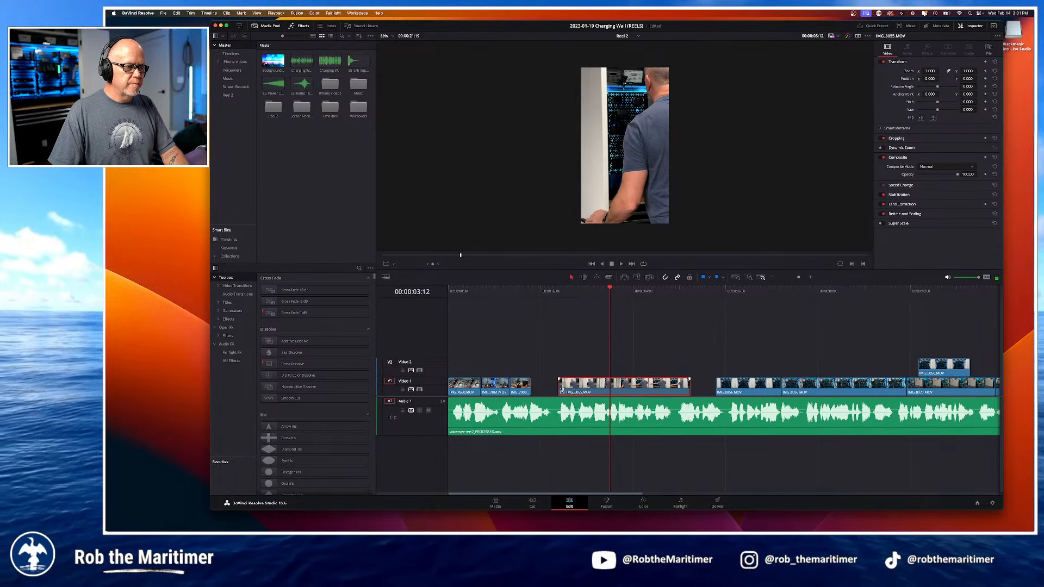
drag(563, 387, 486, 387)
key(space)
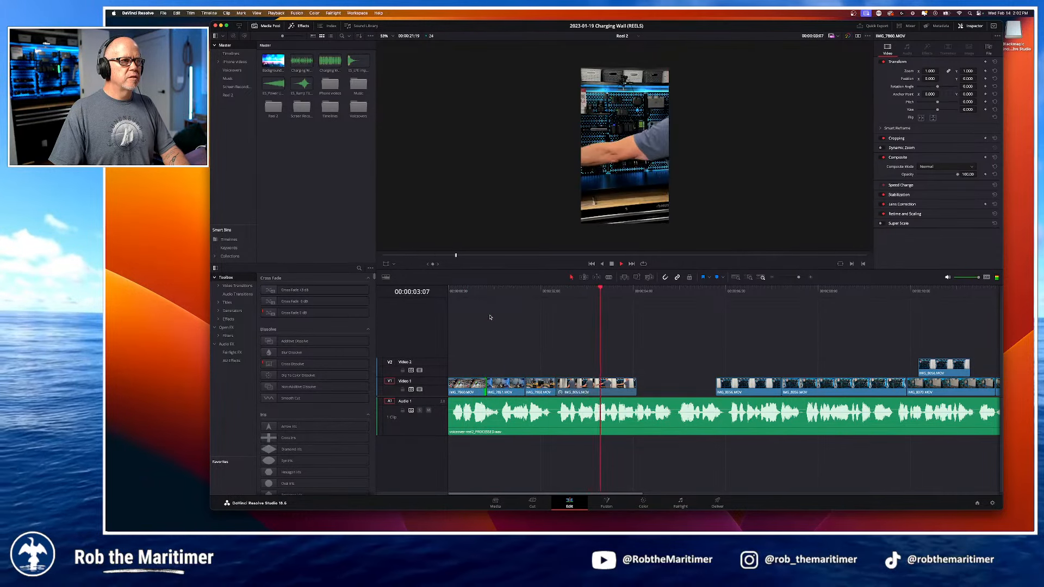
key(space)
Step: Scrub Reel 2's first gear clip between 00:00:00:12 and 00:00:00:15 to examine its shot against the voiceover
click(476, 289)
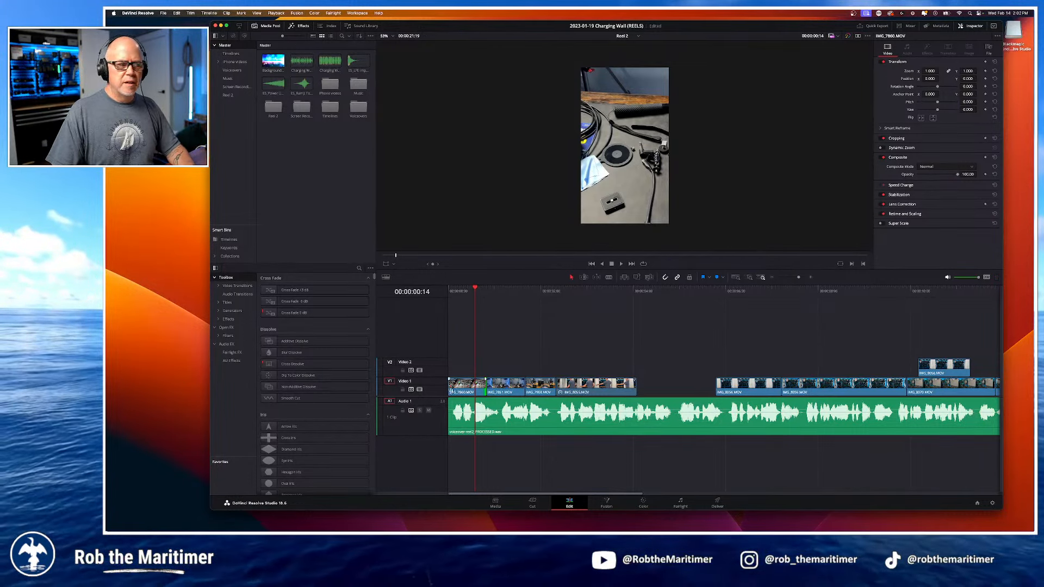
mouse_move(476, 289)
mouse_down()
mouse_move(459, 289)
mouse_move(471, 289)
mouse_up()
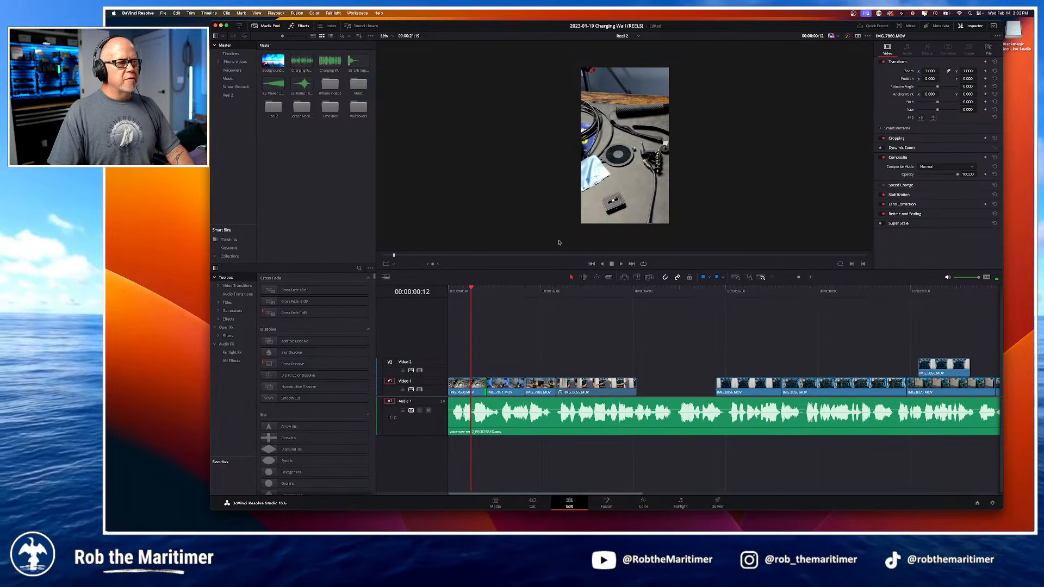
mouse_move(472, 288)
mouse_down()
mouse_move(725, 289)
mouse_move(471, 288)
mouse_move(478, 303)
mouse_up()
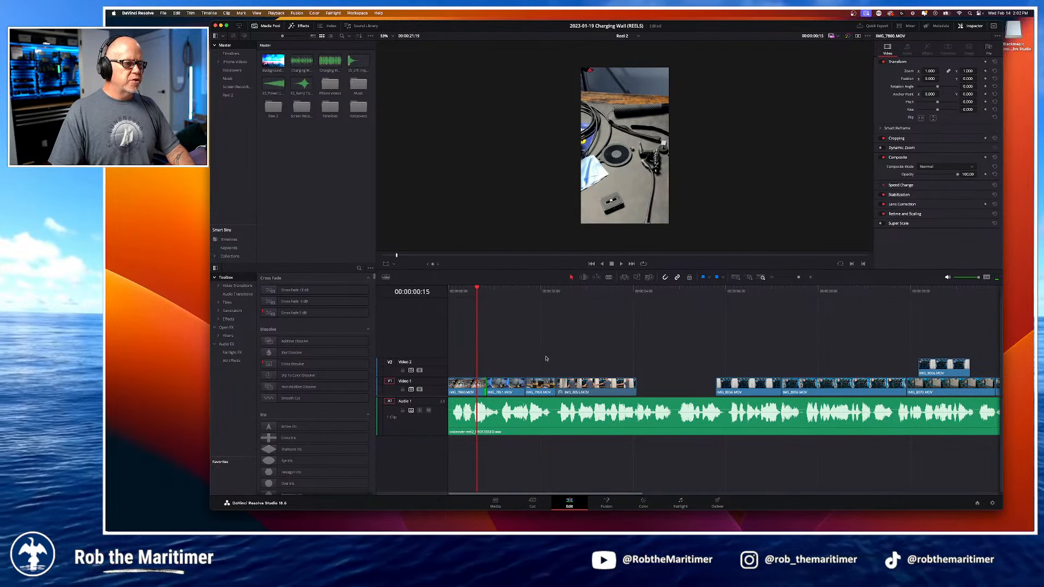
Step: Open the Reel 1 timeline and scrub its split-screen section from 00:00:13:12 to 00:00:14:14 to examine the stacked footage
click(623, 35)
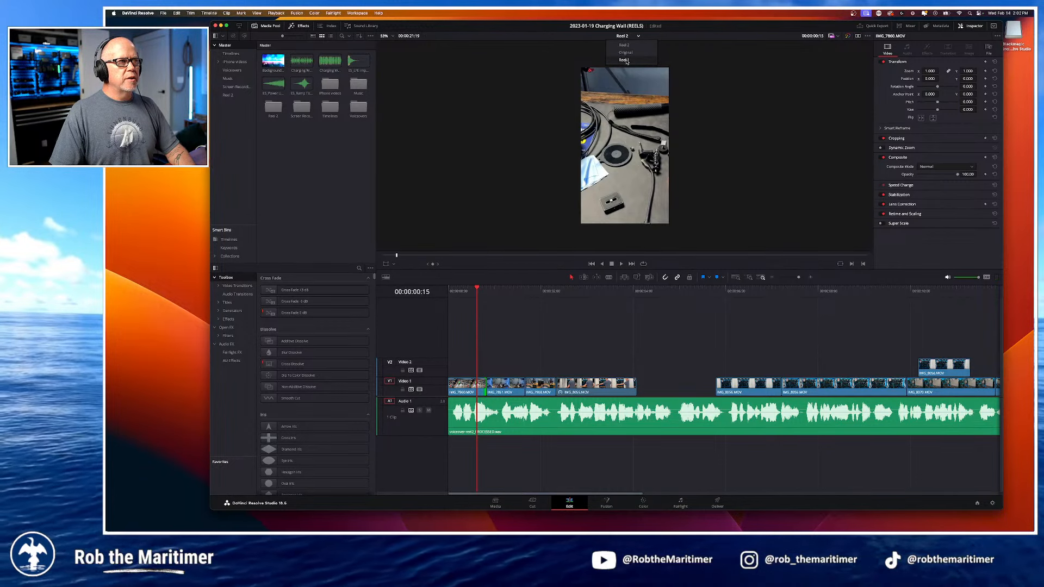
click(625, 59)
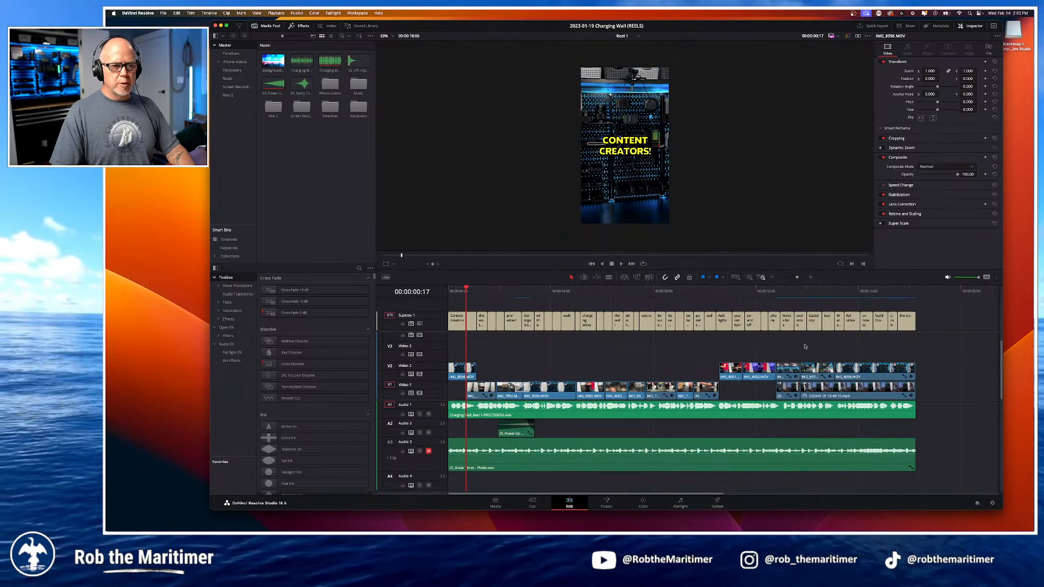
click(792, 292)
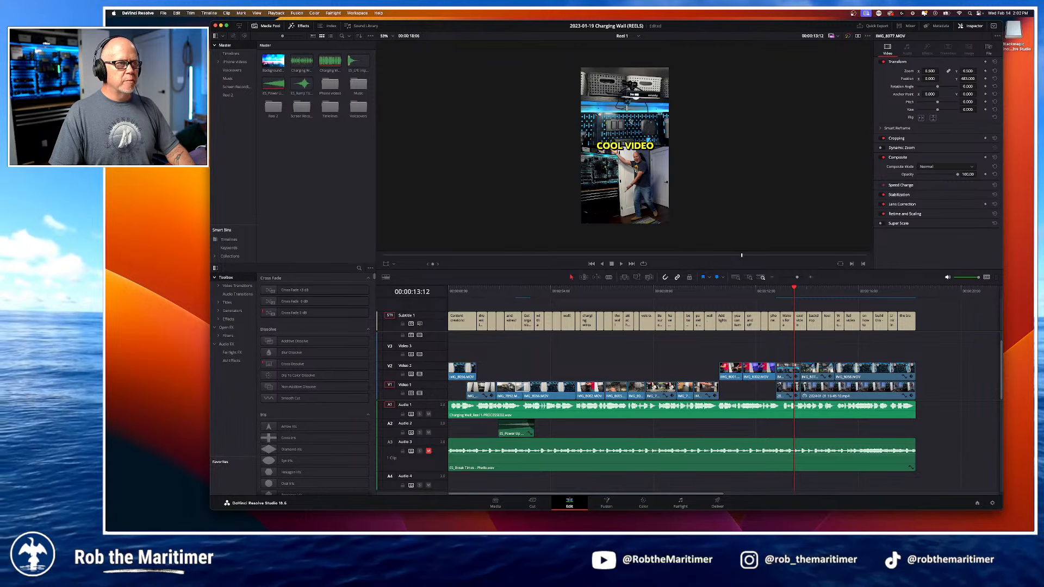
drag(795, 288, 822, 298)
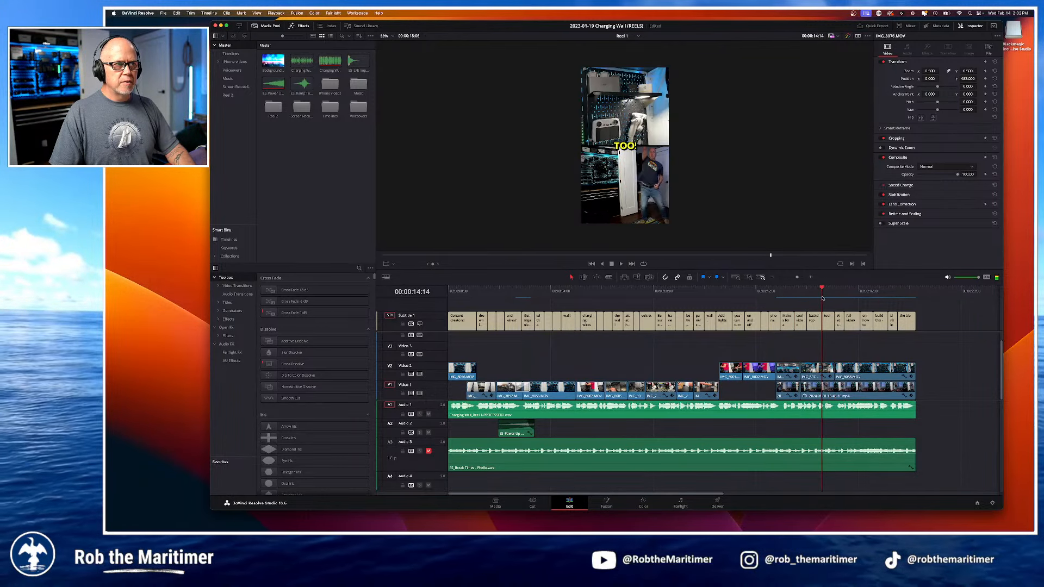
Step: Return to the Reel 2 timeline and set the zoom of its first gear clip, IMG_7860.MOV, to 0.5
click(627, 38)
click(625, 53)
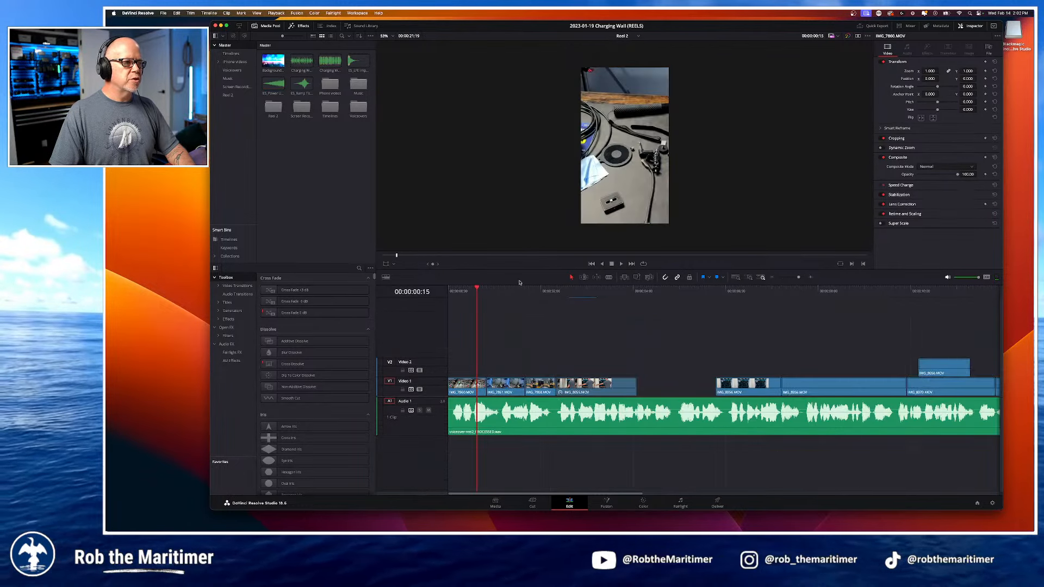
drag(478, 288, 459, 288)
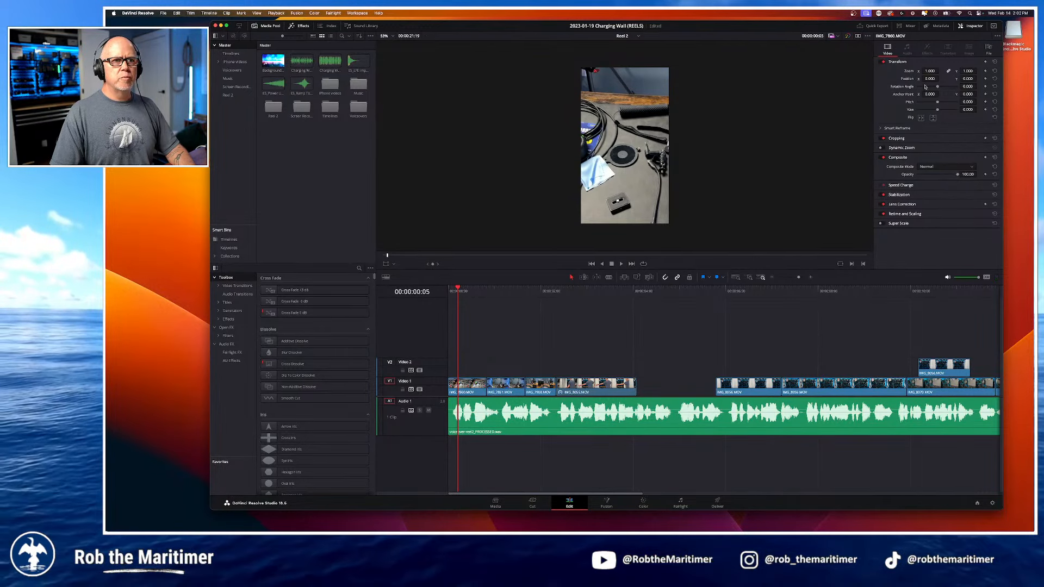
drag(930, 71, 912, 71)
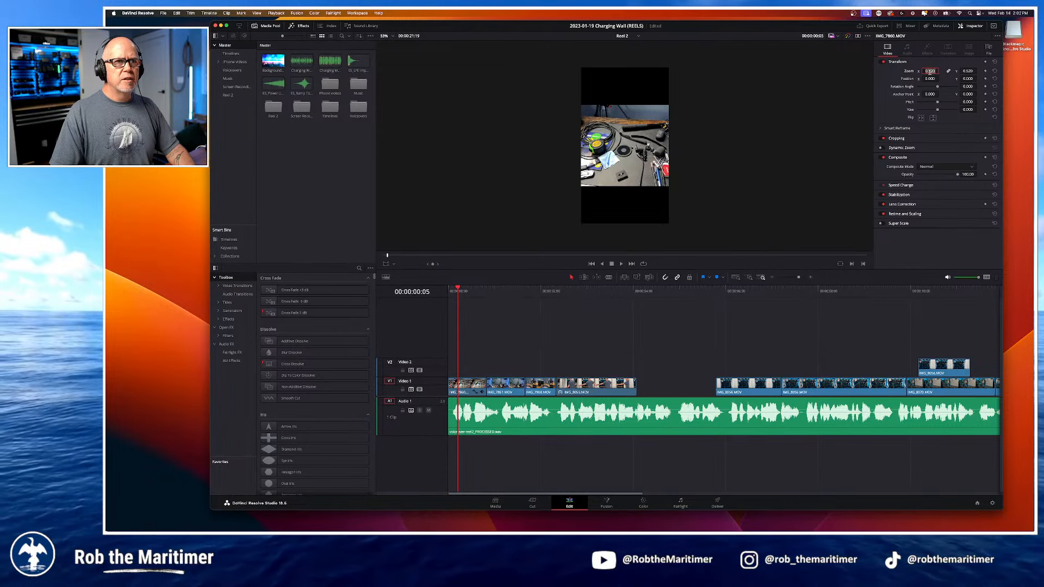
text(0.5)
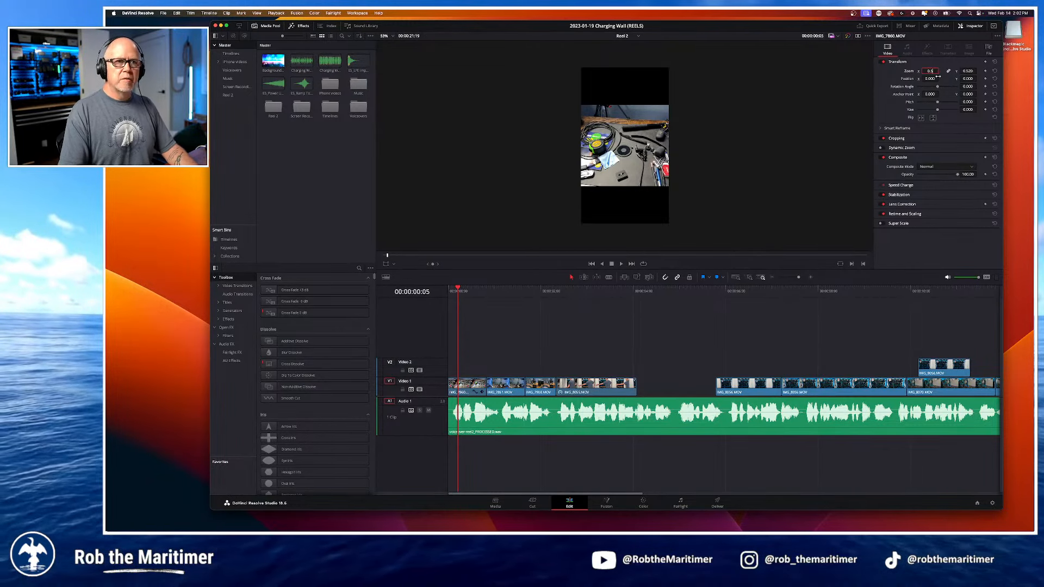
key(Return)
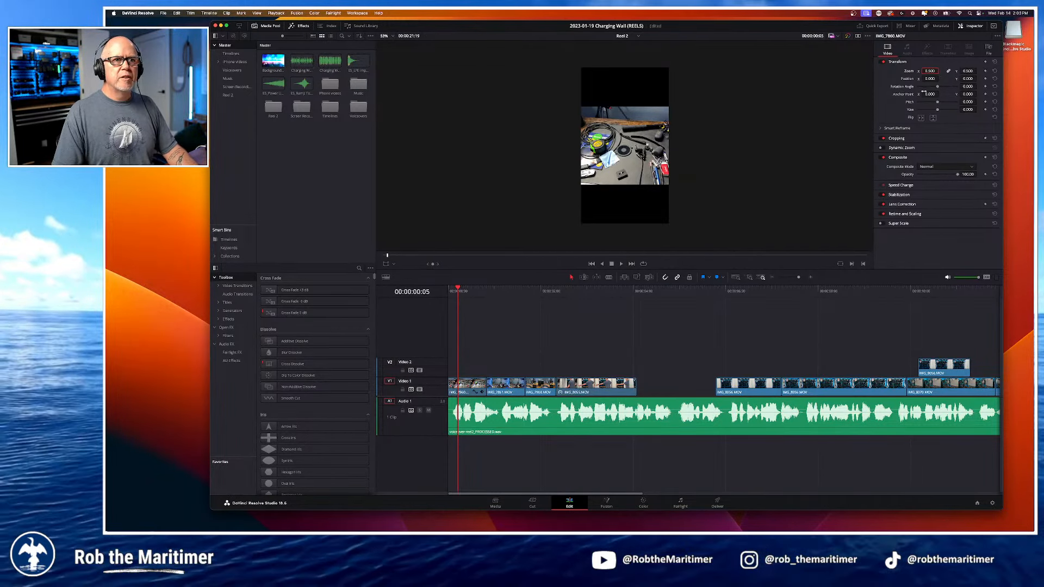
Step: Lower the first gear clip to a Y position of -477 so it fills the bottom half of the frame
drag(967, 79, 365, 259)
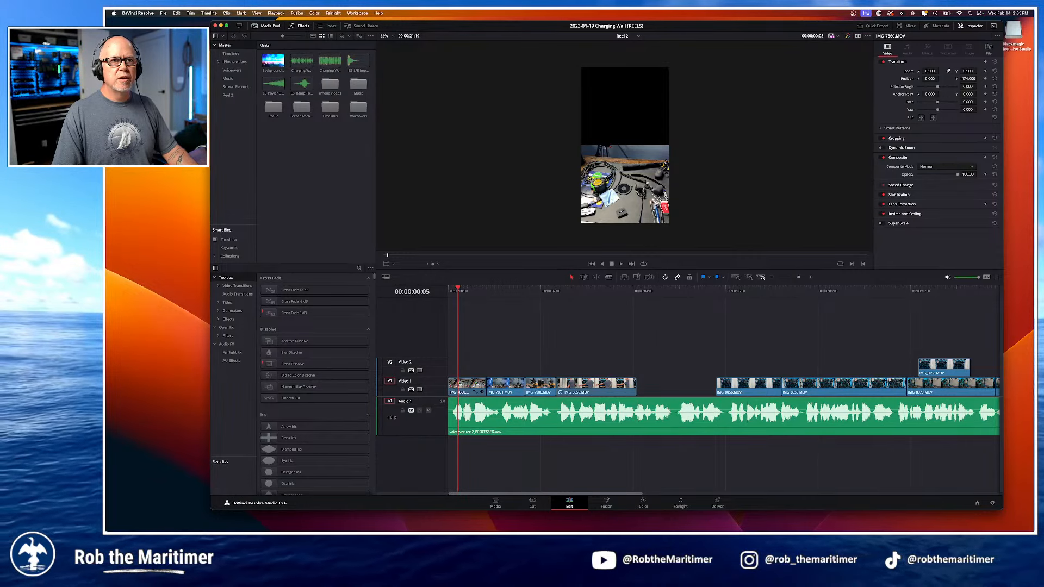
mouse_move(968, 78)
mouse_down()
mouse_move(979, 78)
mouse_move(954, 78)
mouse_up()
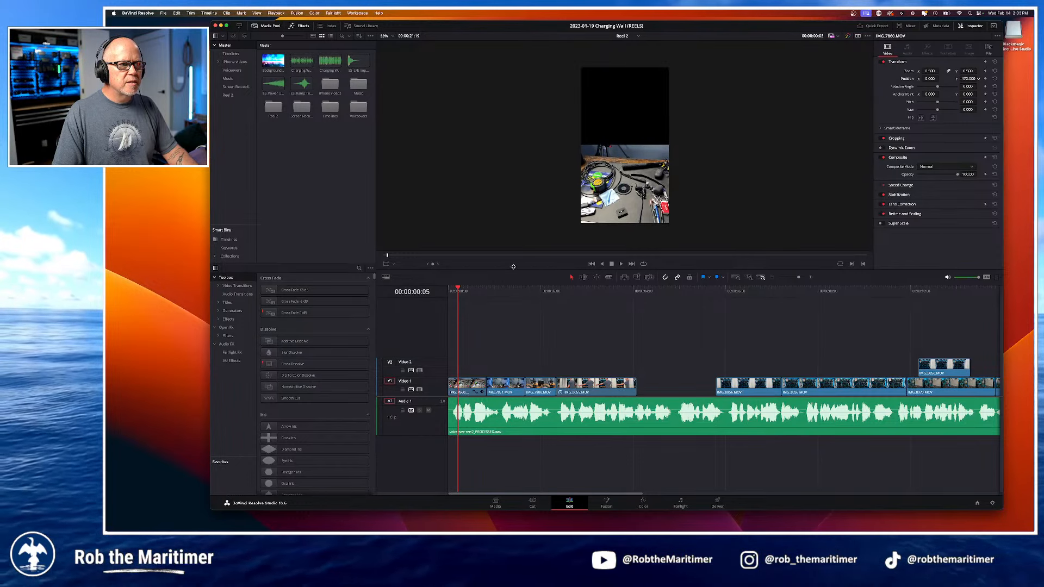
drag(514, 266, 511, 267)
scroll(690, 245, down, 1)
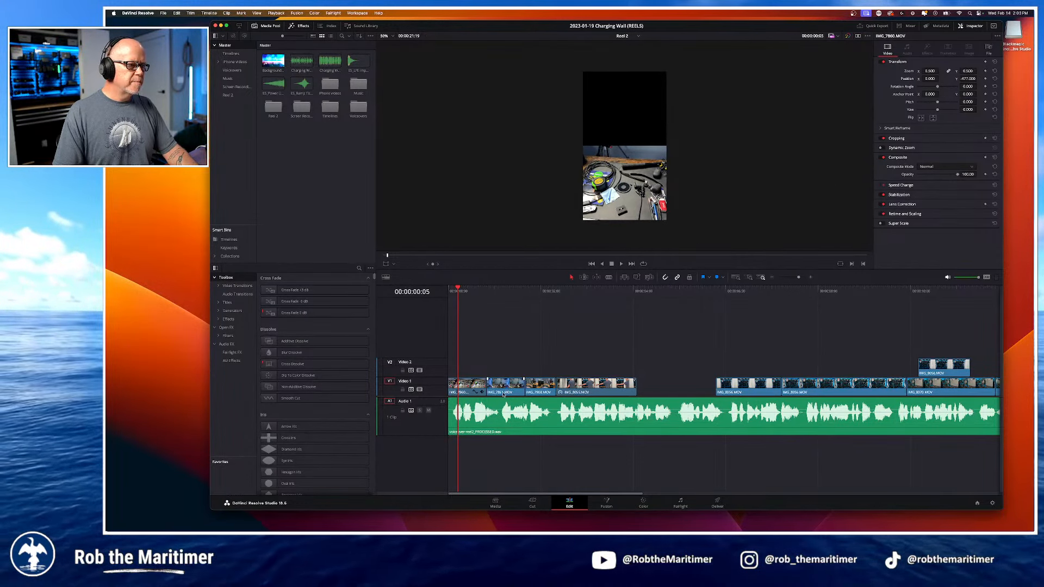
Step: Play Reel 2's opening from the start to 00:00:02:13 to review the half-frame clip against the voiceover
drag(458, 291, 443, 294)
key(space)
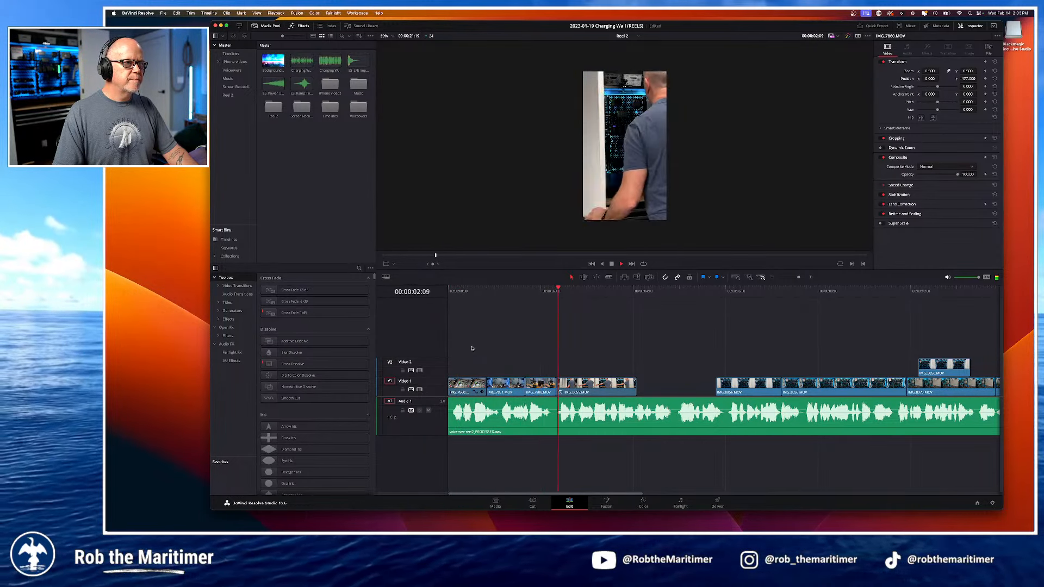
key(space)
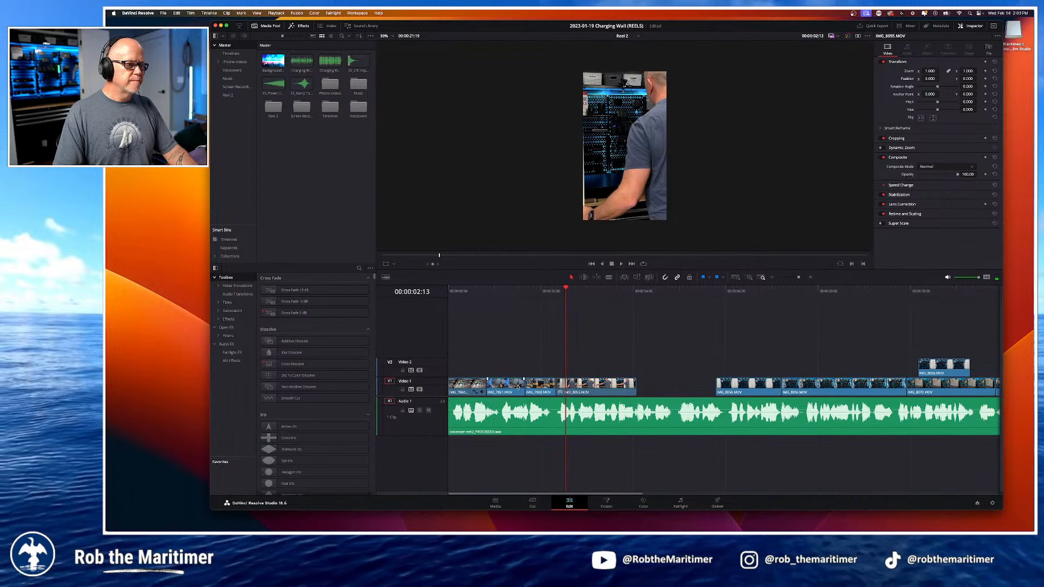
click(460, 292)
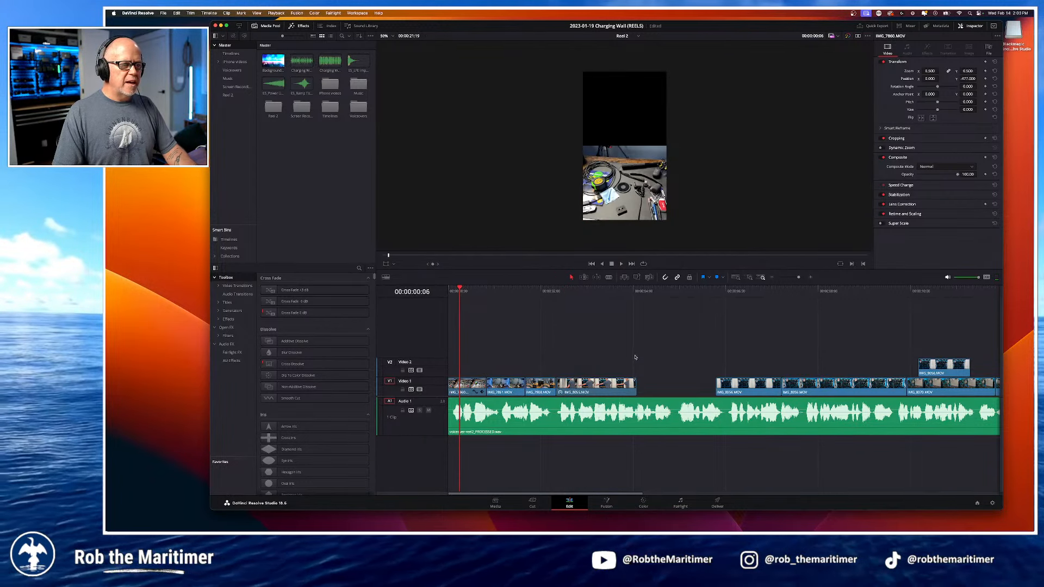
scroll(617, 355, down, 1)
scroll(614, 356, down, 2)
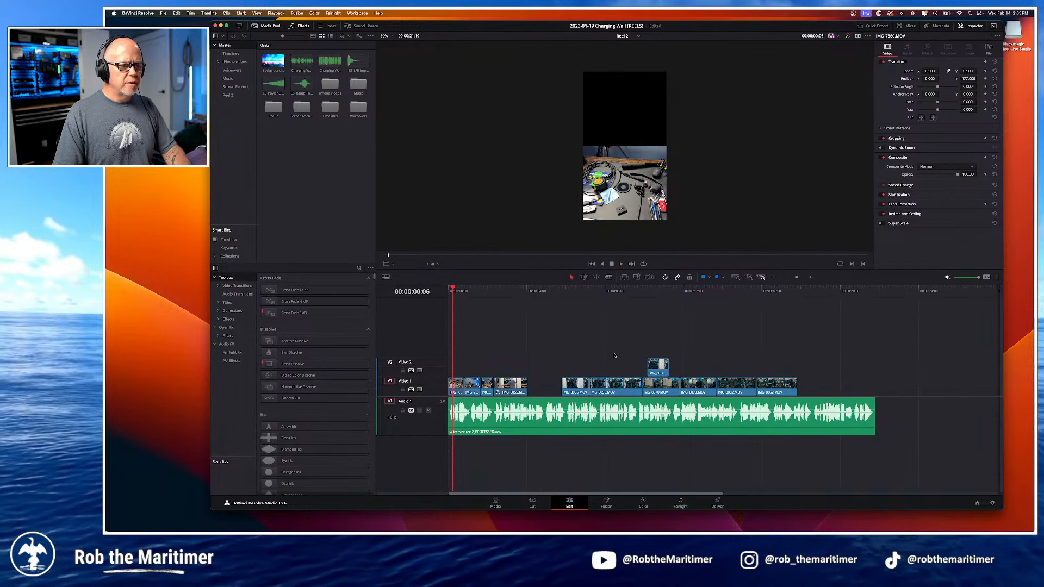
Step: Copy the two adjoining Video 1 clips around 00:00:01:21 in the Reel 1 timeline, including IMG_7892.MOV, and reopen Reel 2
click(619, 37)
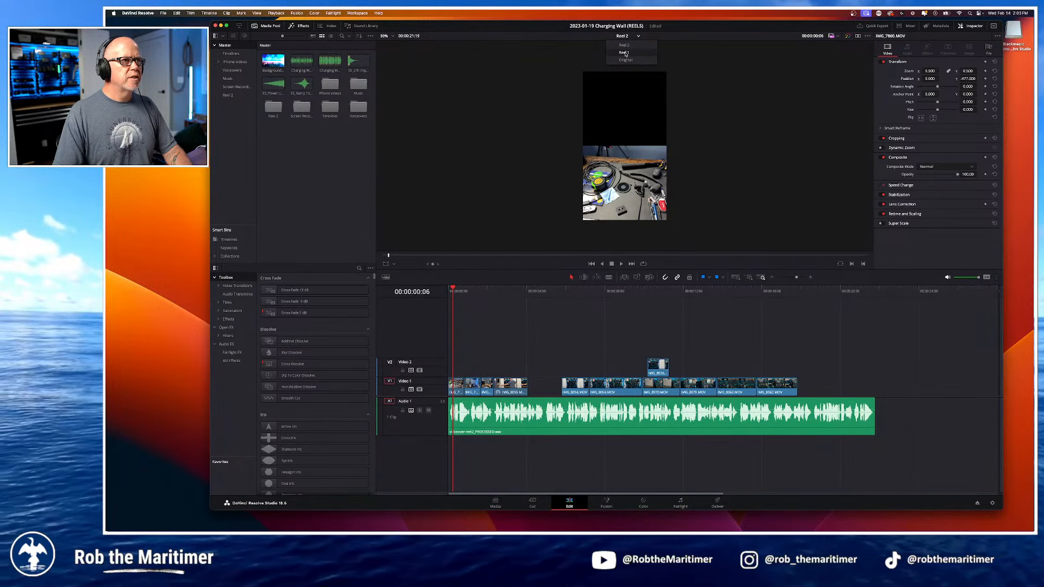
click(625, 53)
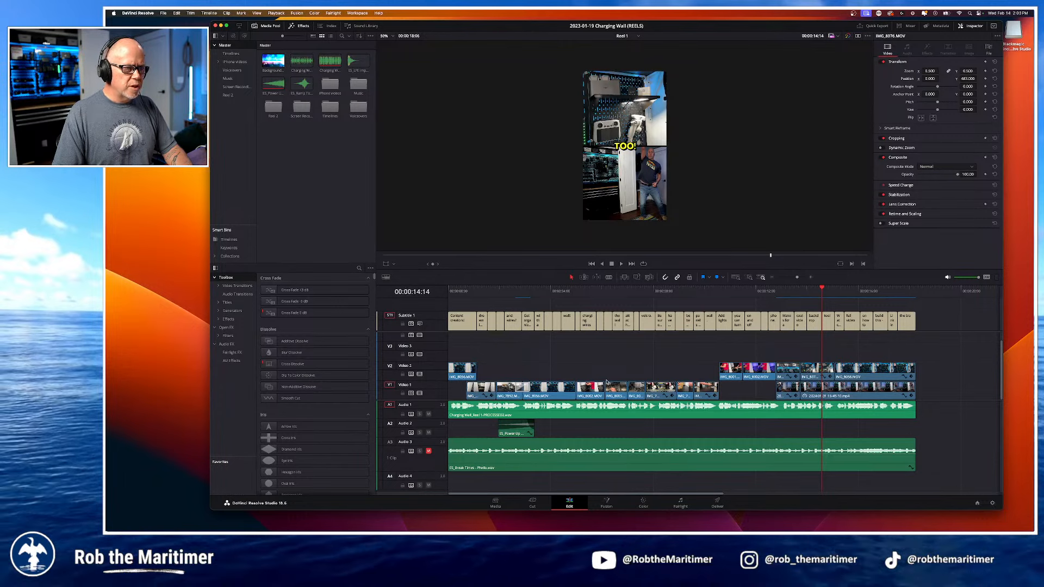
click(503, 290)
mouse_move(505, 289)
mouse_down()
mouse_move(529, 289)
mouse_move(477, 291)
mouse_move(492, 292)
mouse_up()
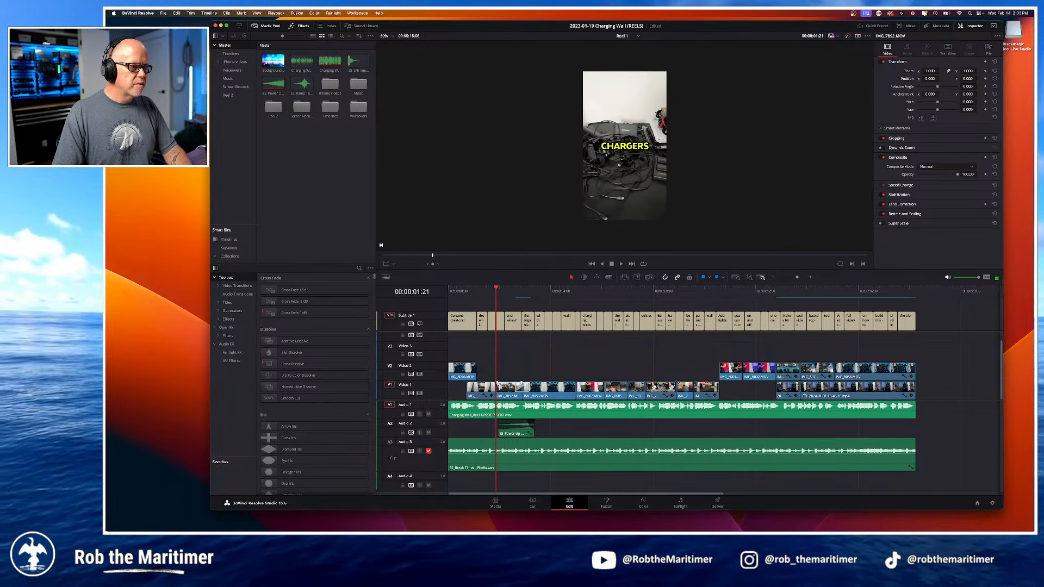
drag(490, 375, 508, 392)
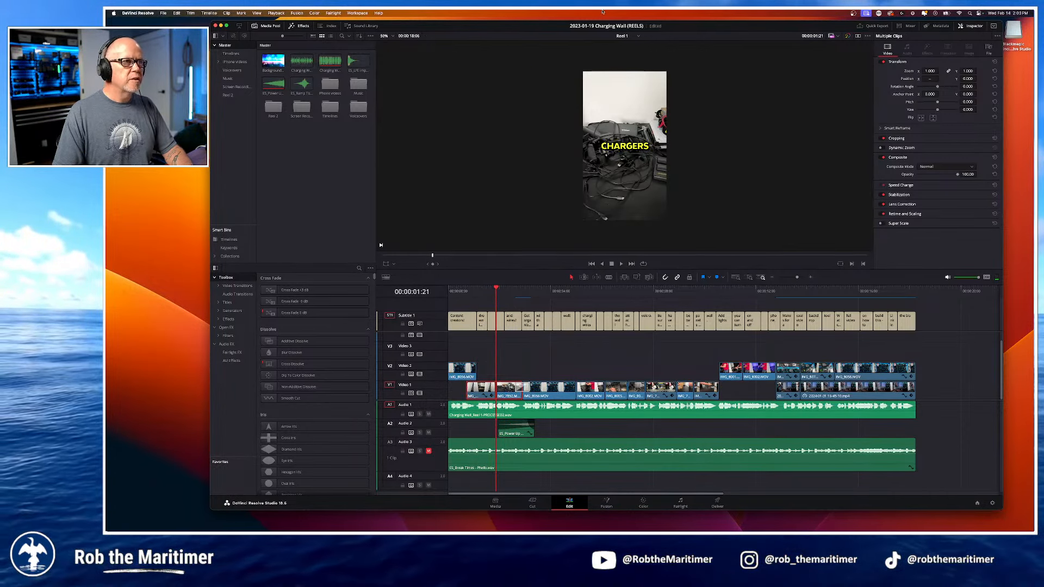
click(623, 36)
click(625, 52)
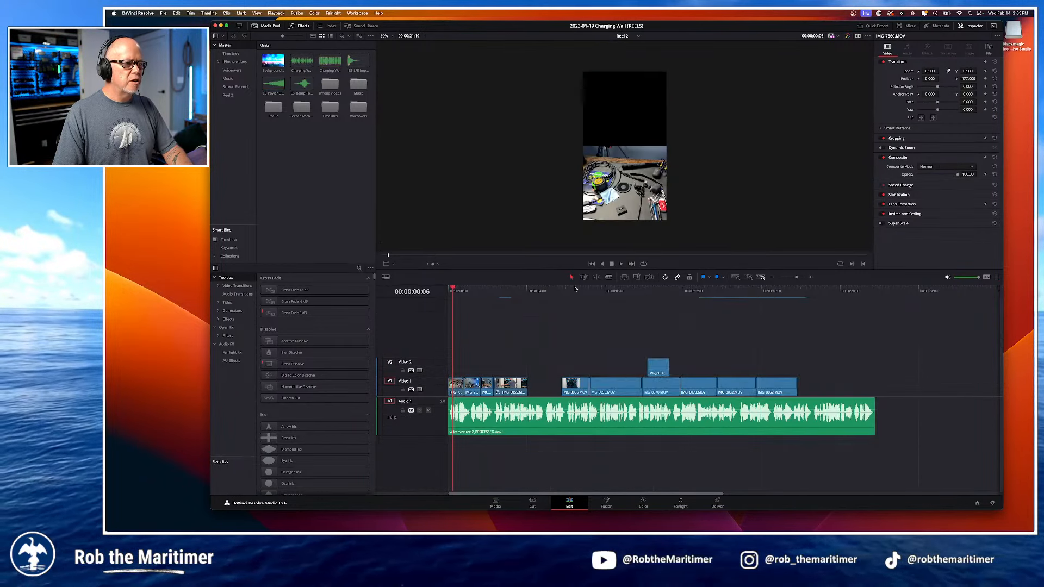
click(817, 296)
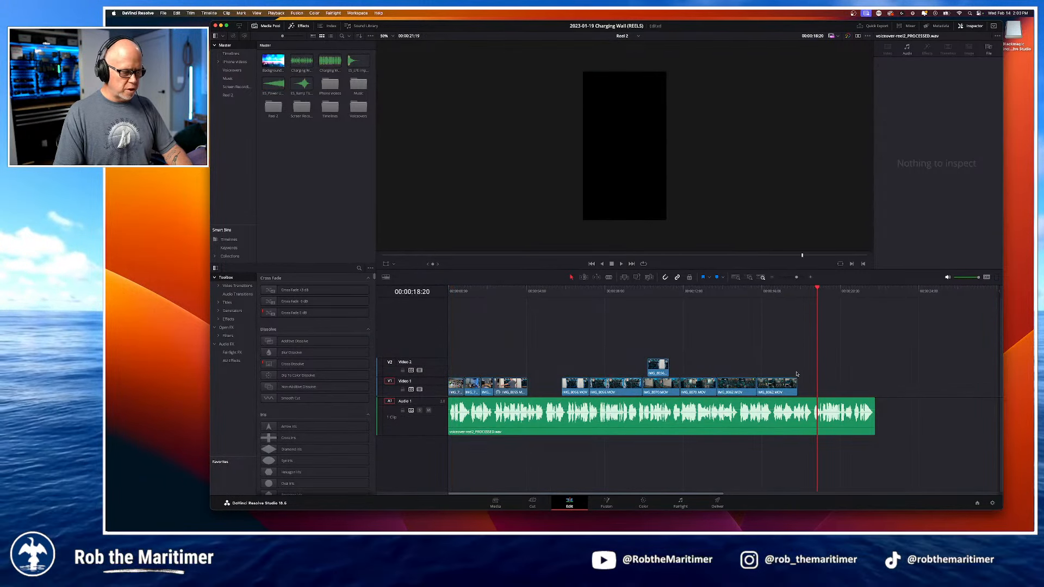
click(691, 291)
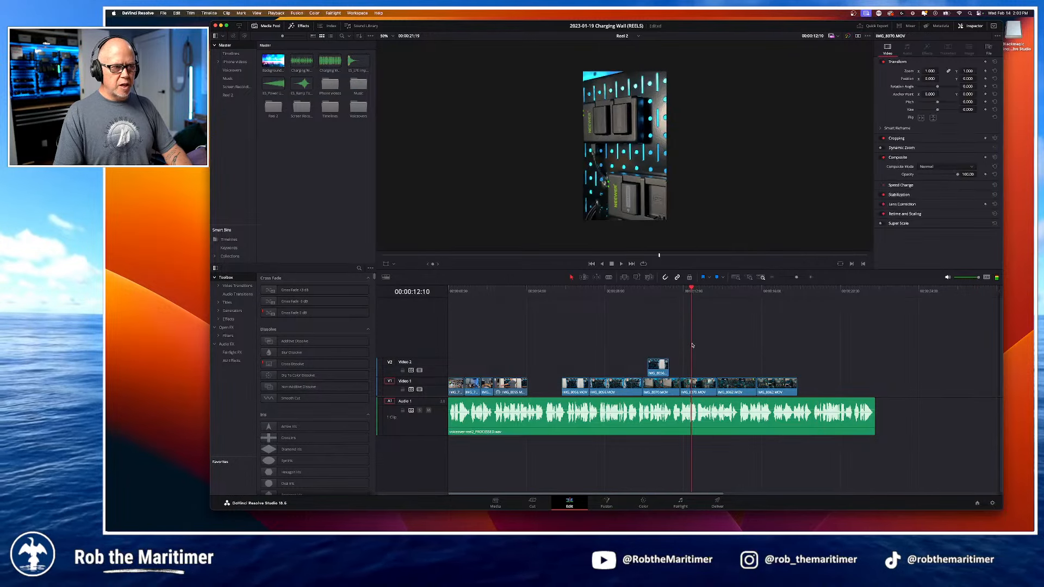
key(super+v)
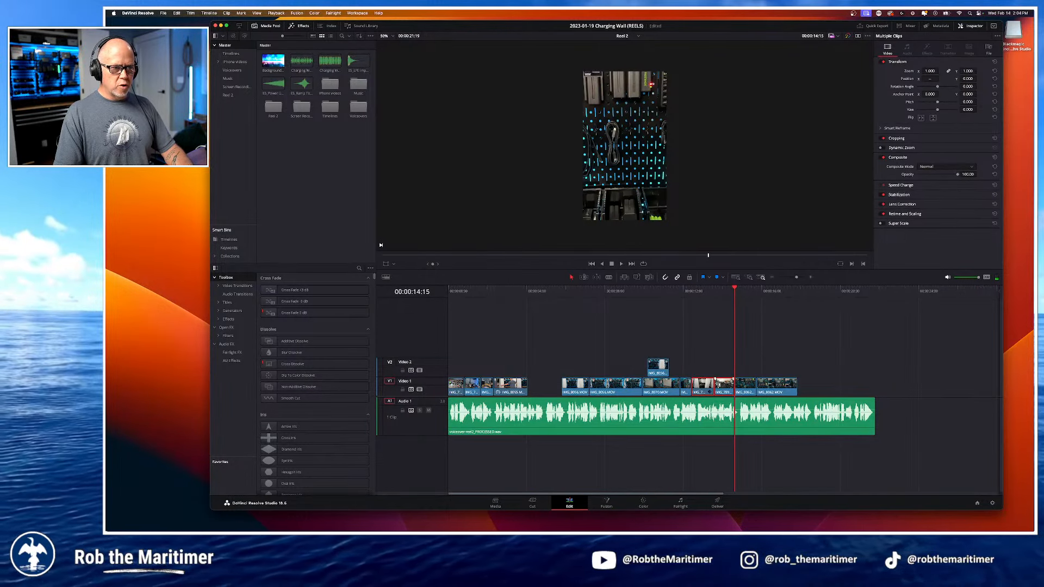
key(super+z)
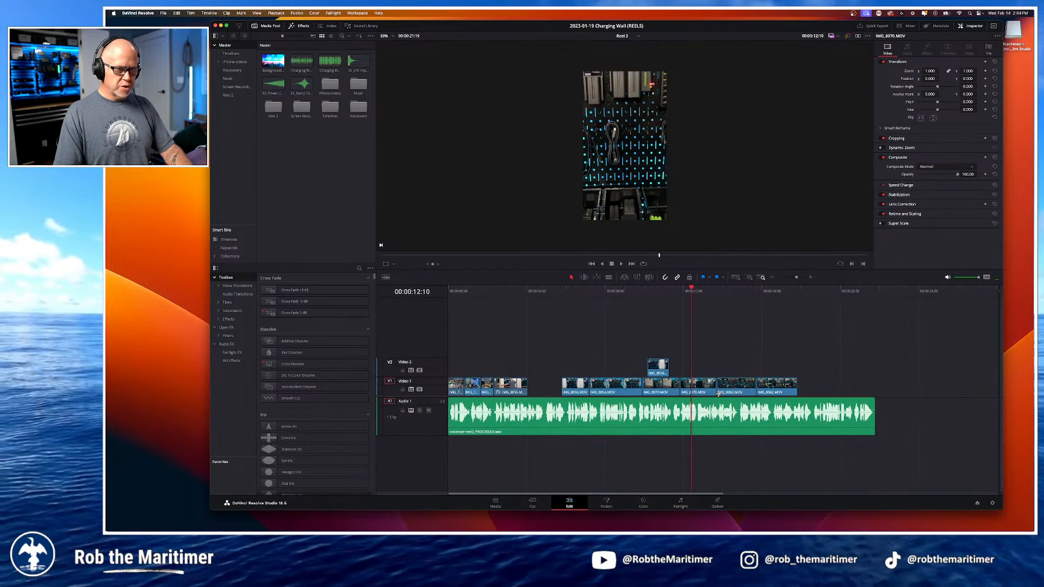
Step: Paste the two copied Reel 1 clips onto Video 1 at 00:00:18:10 and check both shots
click(808, 290)
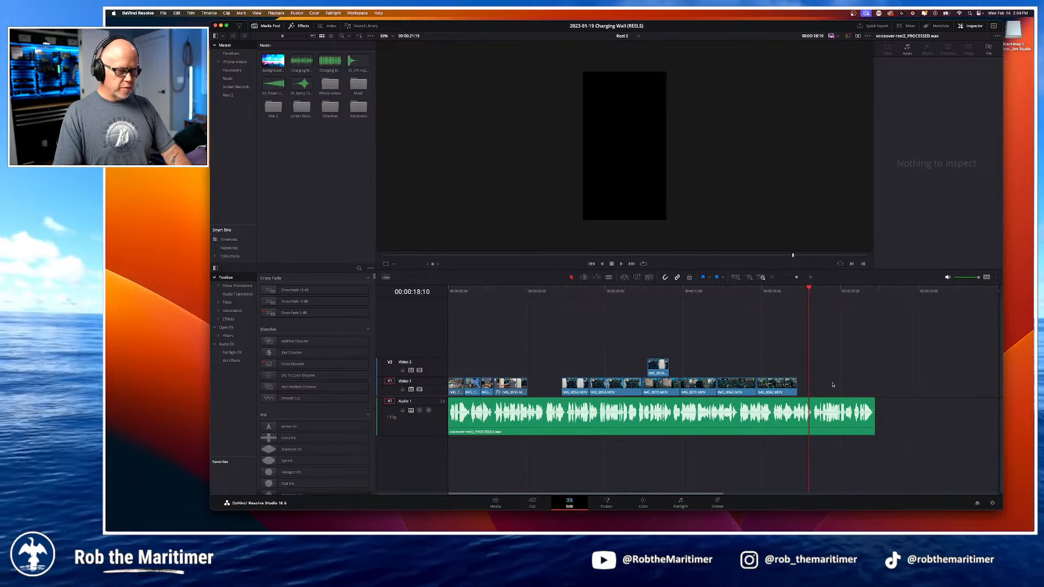
key(super+v)
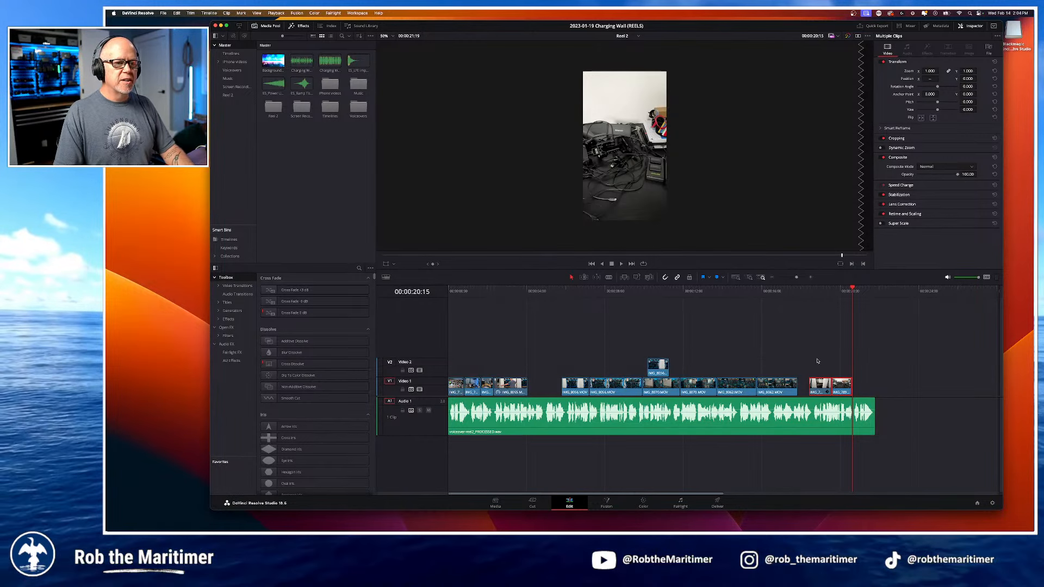
click(451, 291)
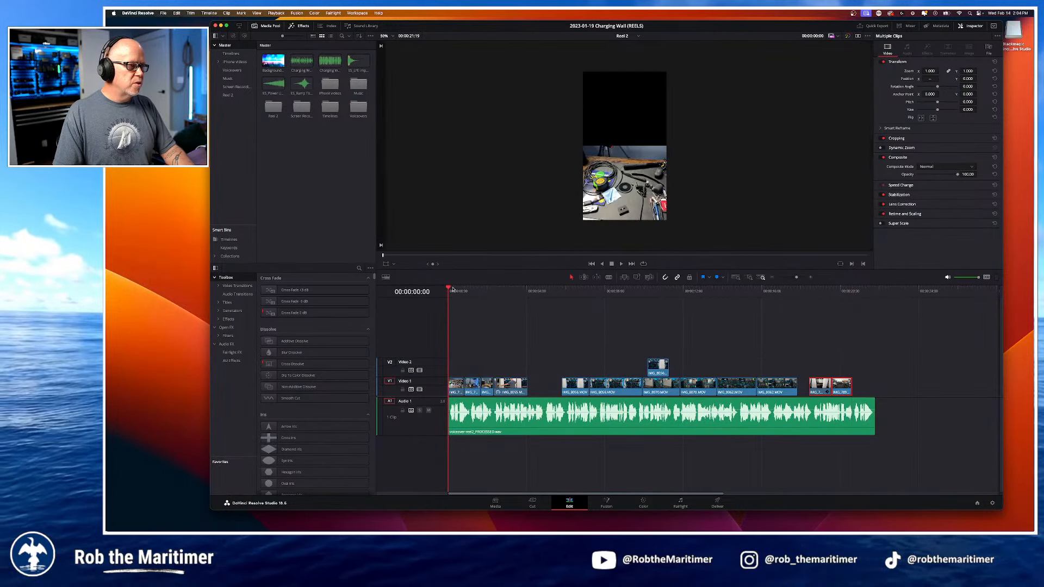
click(819, 291)
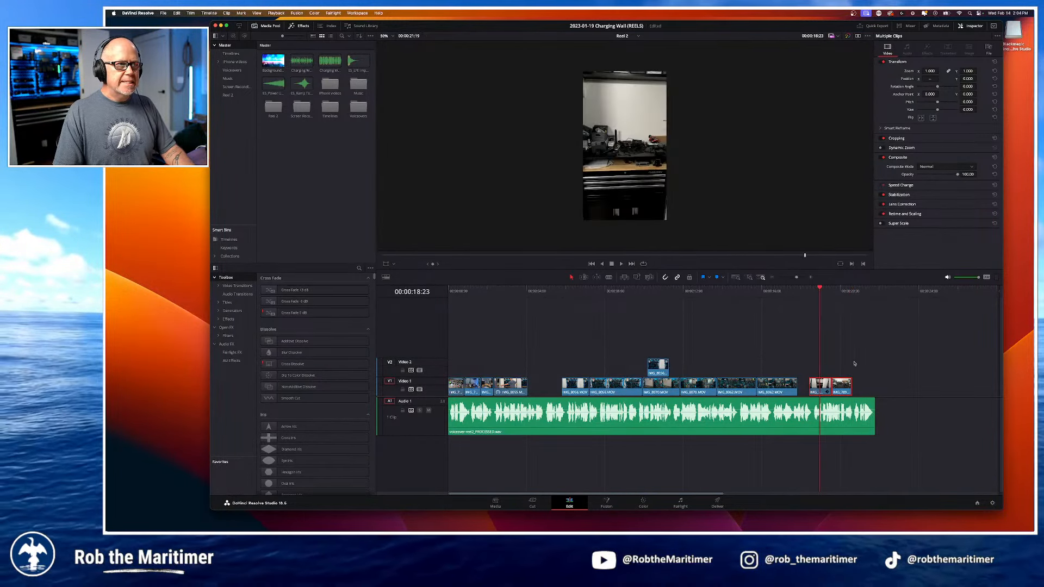
click(843, 292)
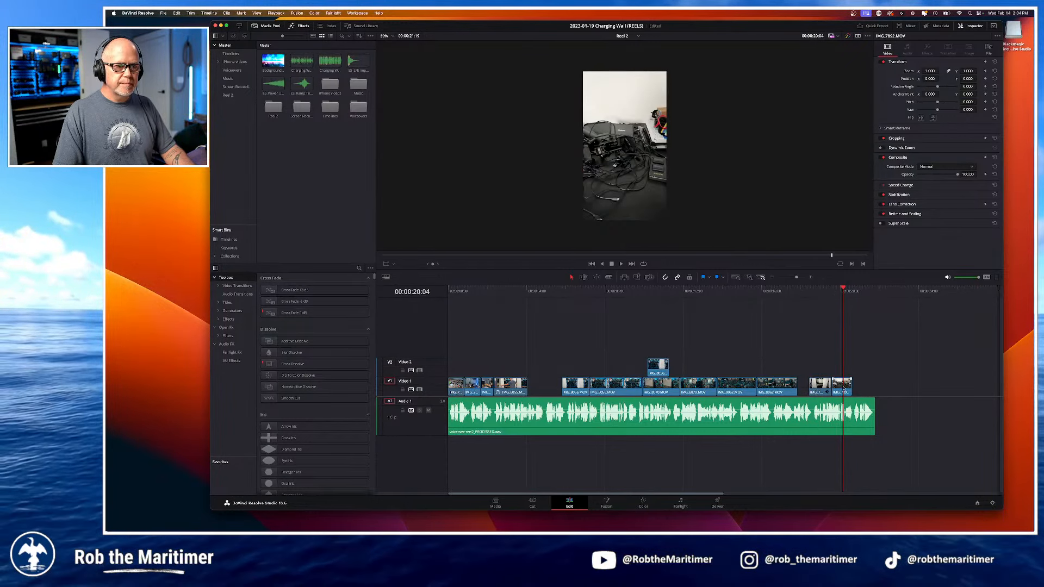
Step: Move the pasted IMG_7892.MOV clip to the start of Video 2 and set its zoom to 0.5
drag(842, 390, 451, 368)
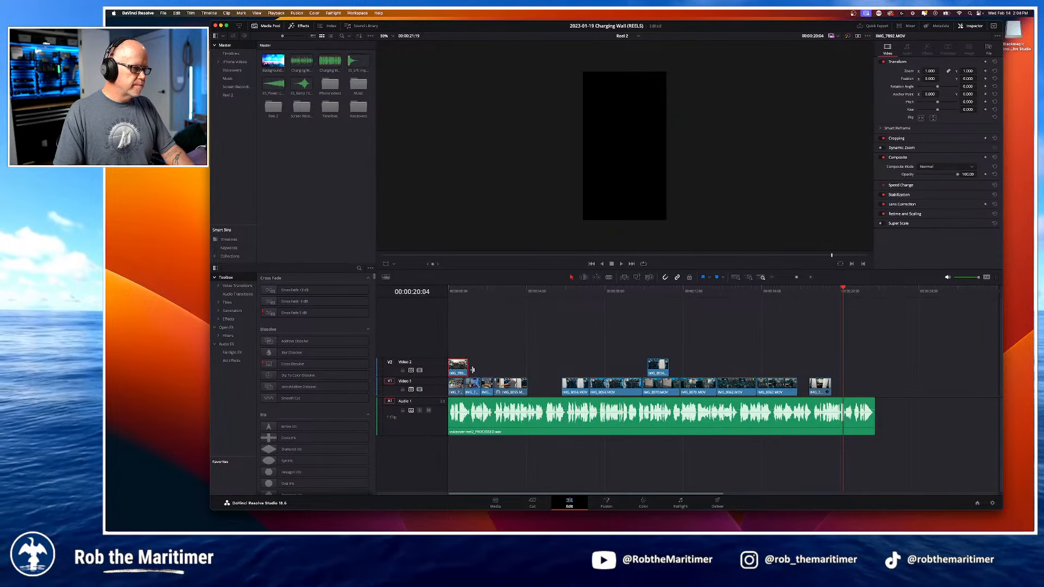
click(455, 291)
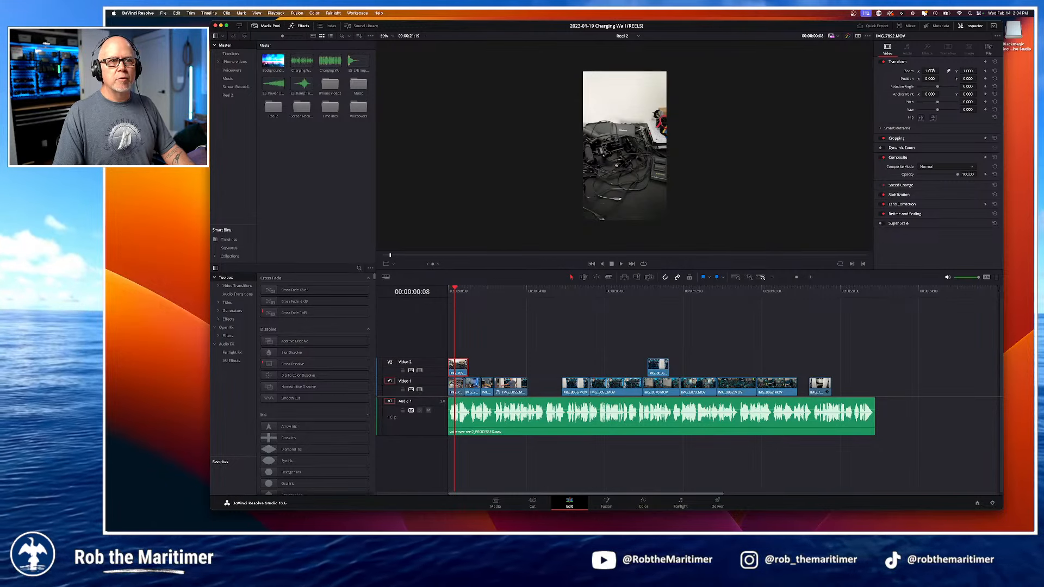
text(2)
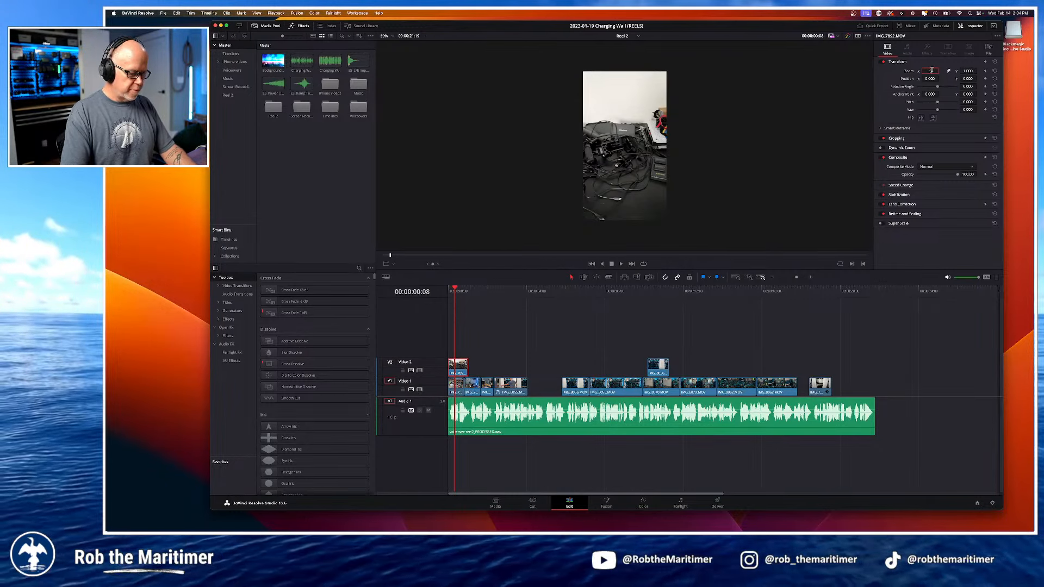
text(5)
key(Return)
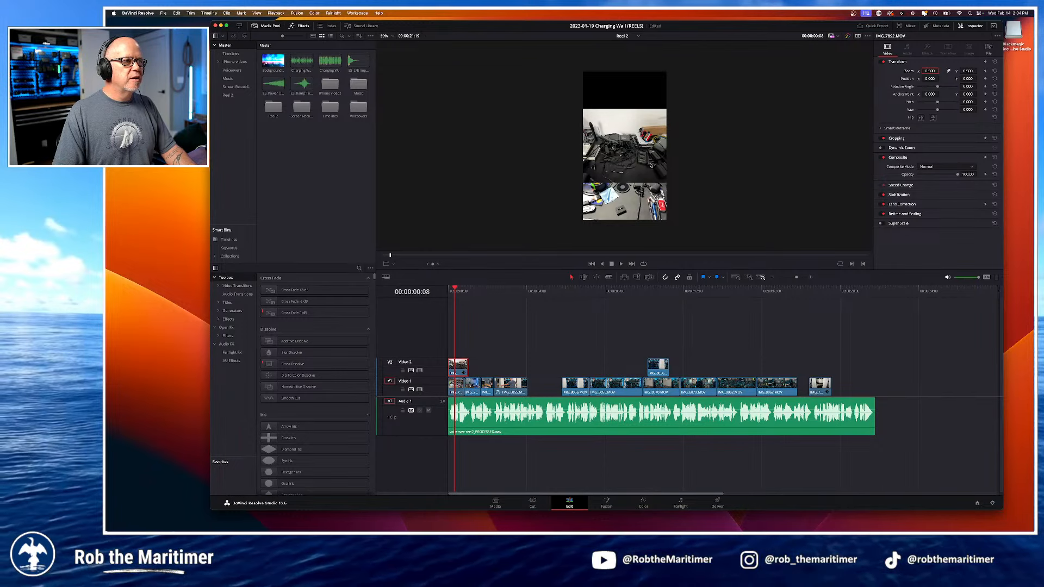
Step: Raise IMG_7892.MOV into the upper half of the frame and extend it to the end of Video 1's second clip
drag(930, 78, 941, 78)
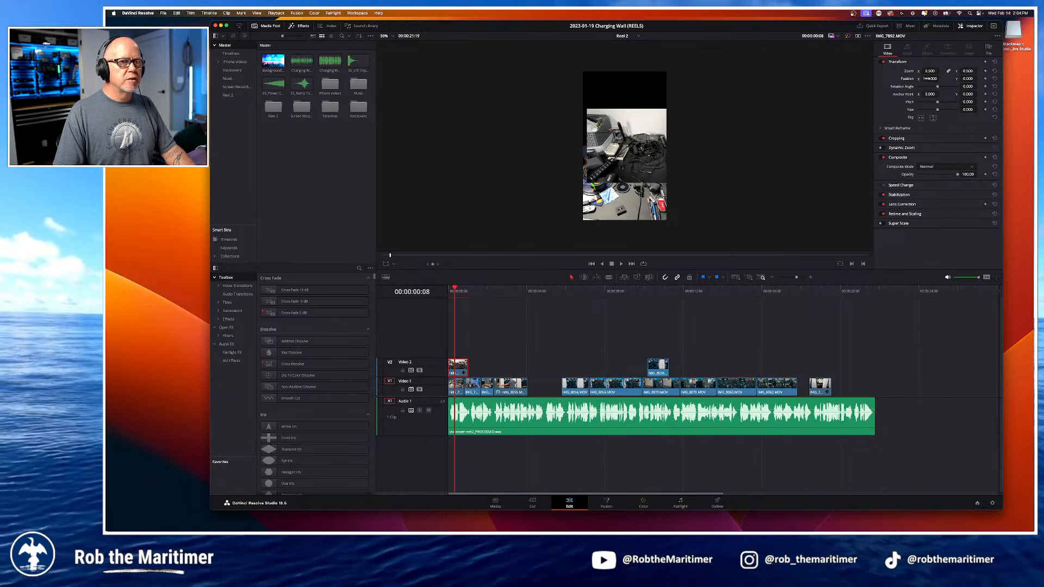
key(super+z)
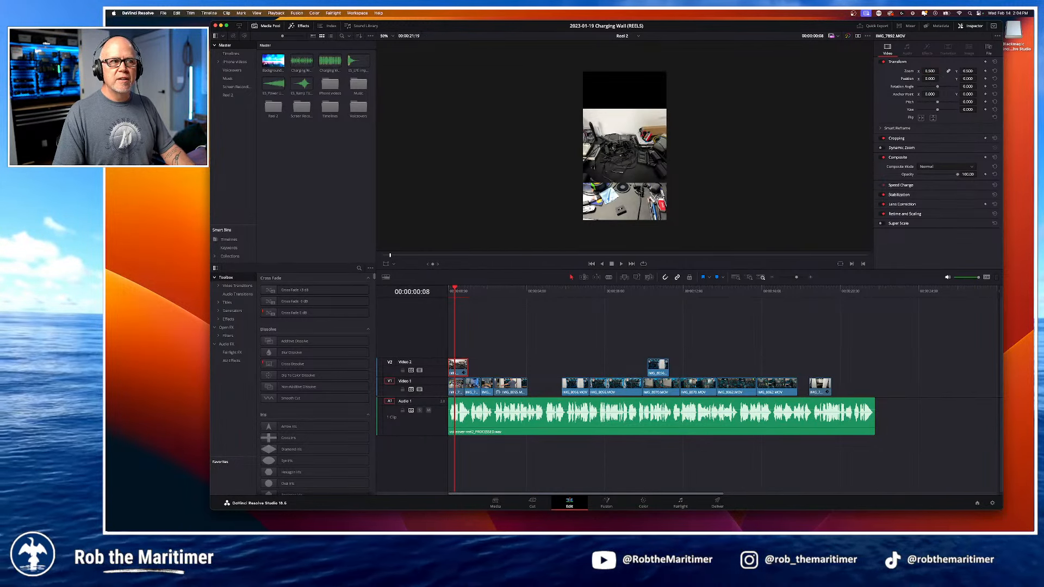
drag(968, 79, 1012, 78)
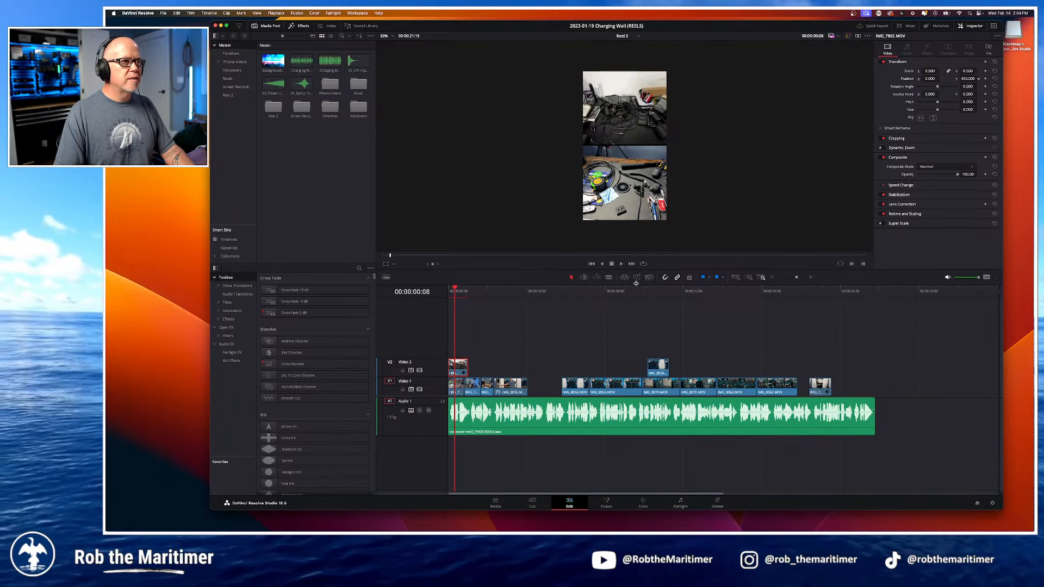
drag(636, 283, 656, 272)
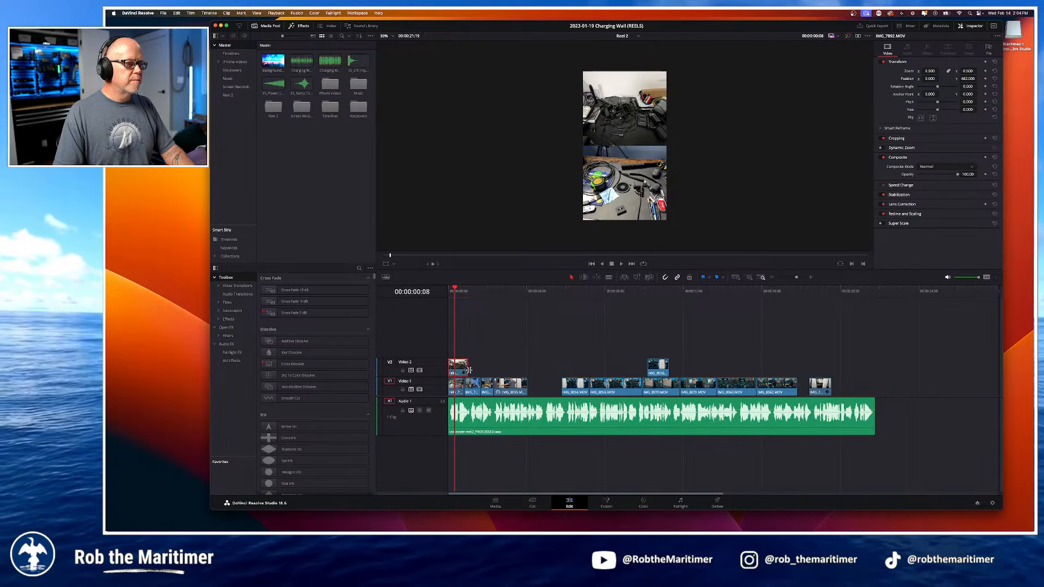
drag(469, 370, 480, 371)
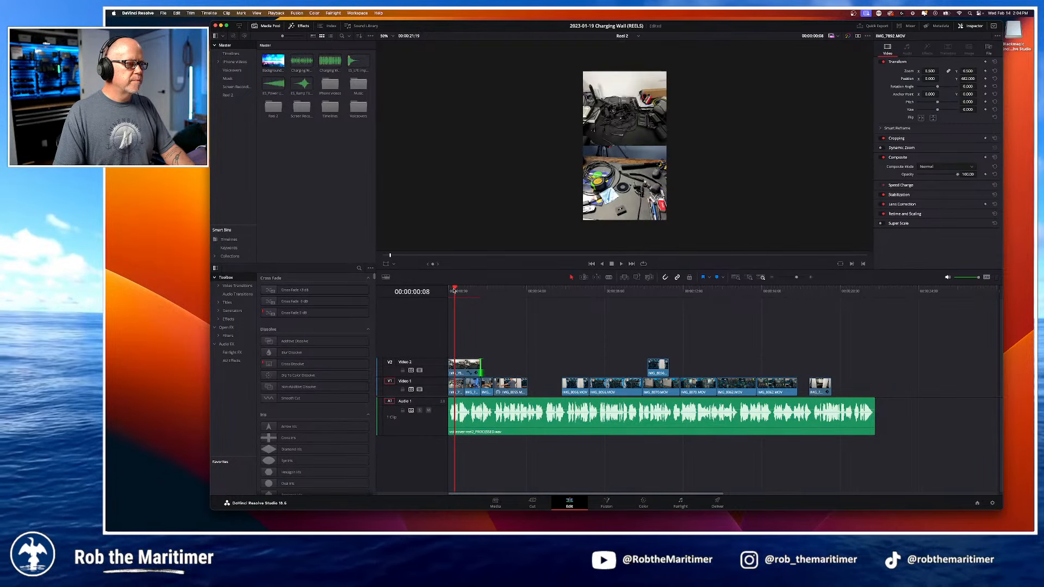
Step: Extend IMG_7892.MOV on Video 2 to the end of Video 1's third clip and play the opening
key(space)
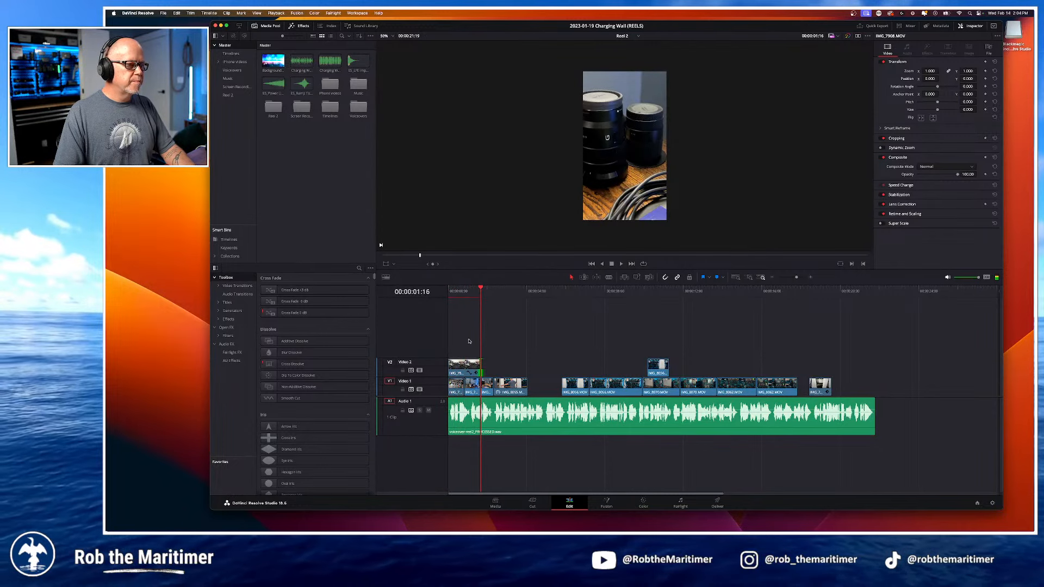
click(457, 294)
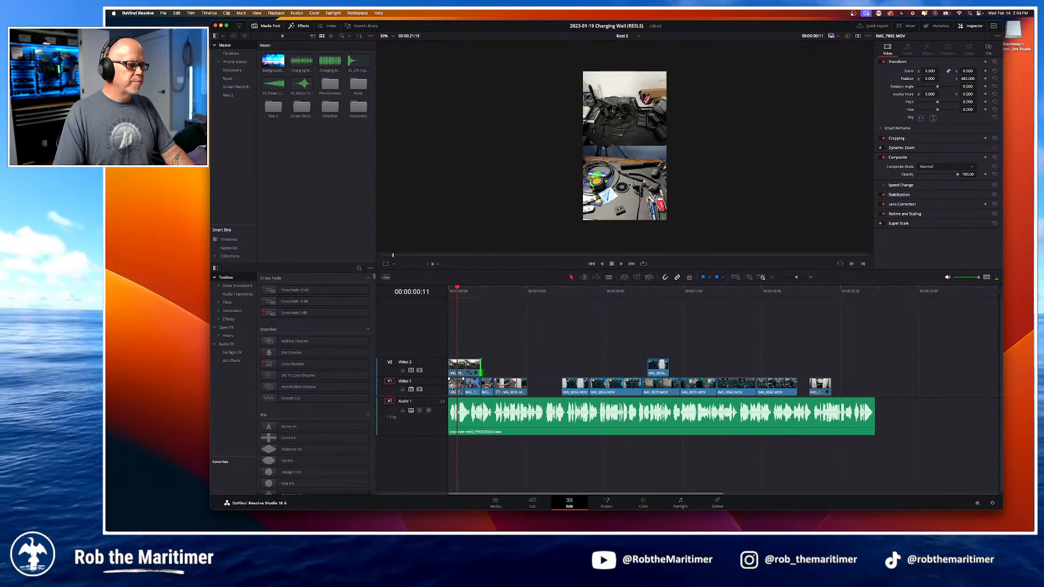
drag(480, 370, 494, 371)
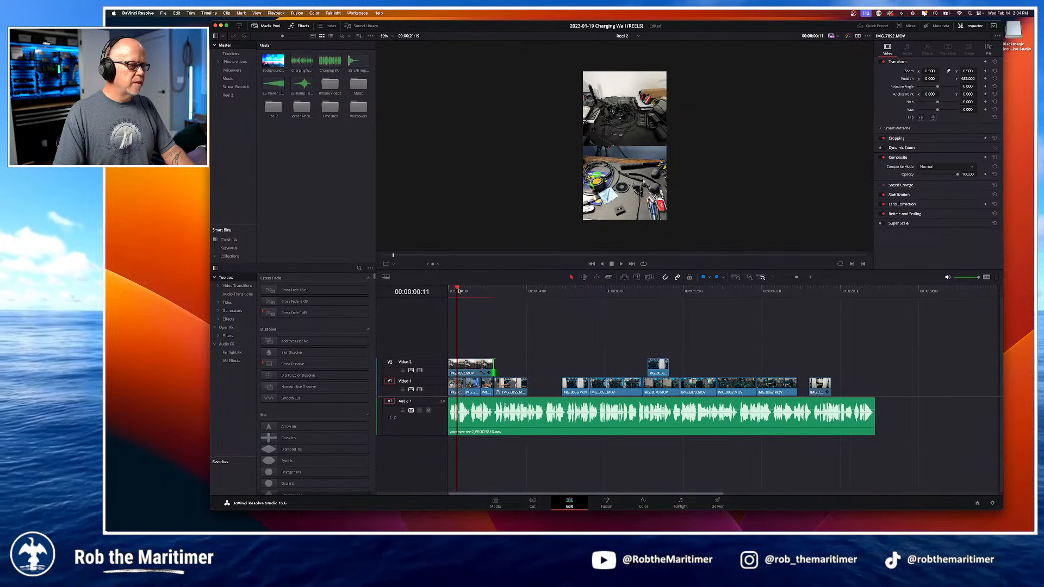
key(space)
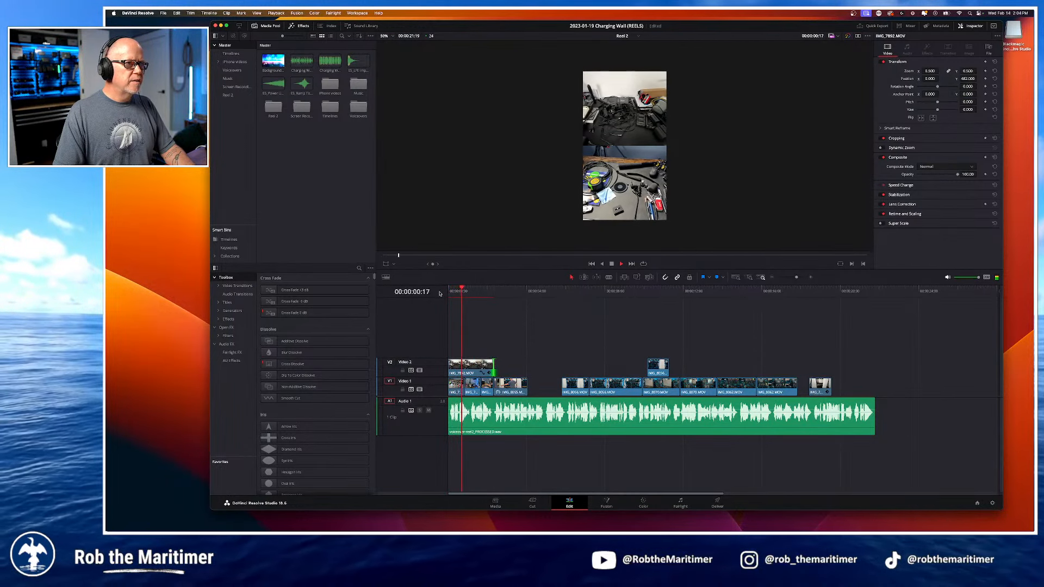
key(space)
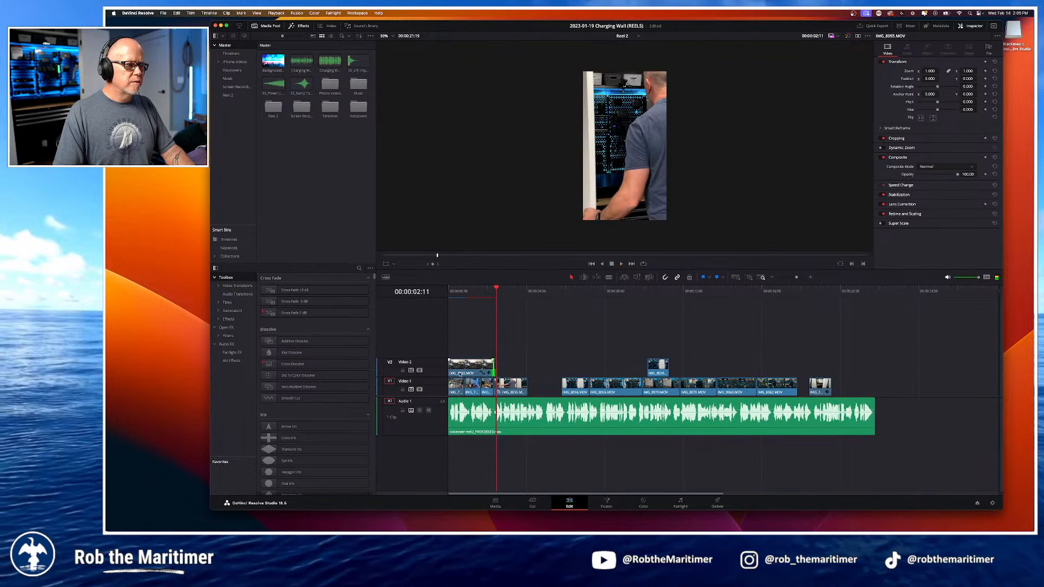
click(488, 288)
click(471, 291)
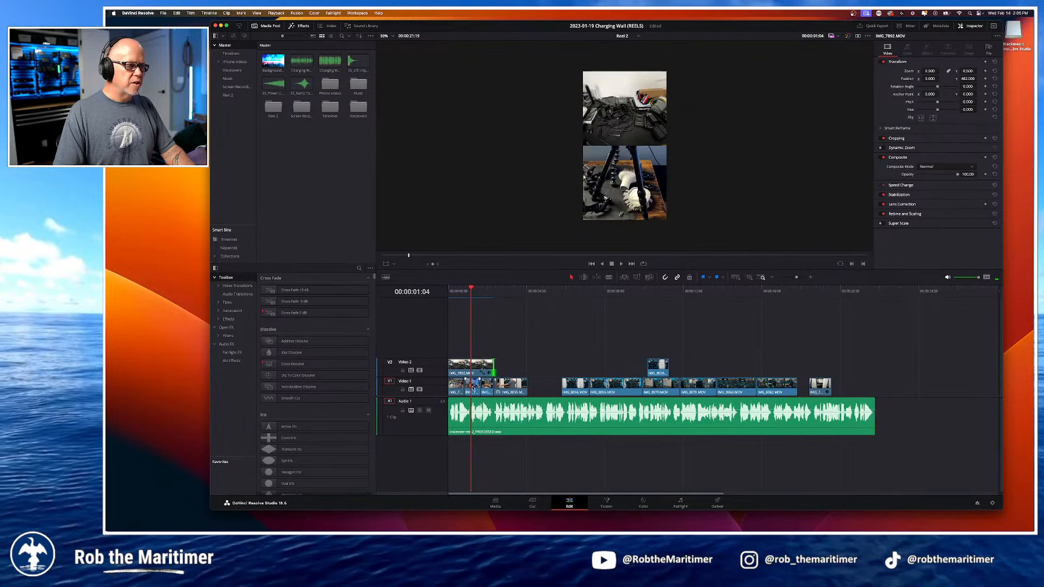
Step: Compare the opening Video 1 clips' framing and copy the first clip for its lower-half placement
click(457, 387)
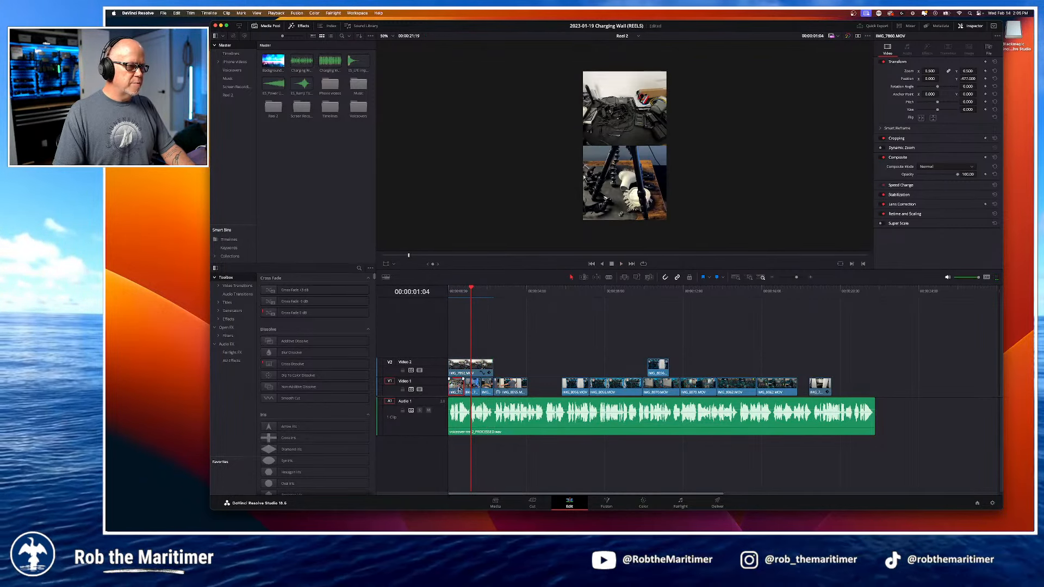
click(454, 290)
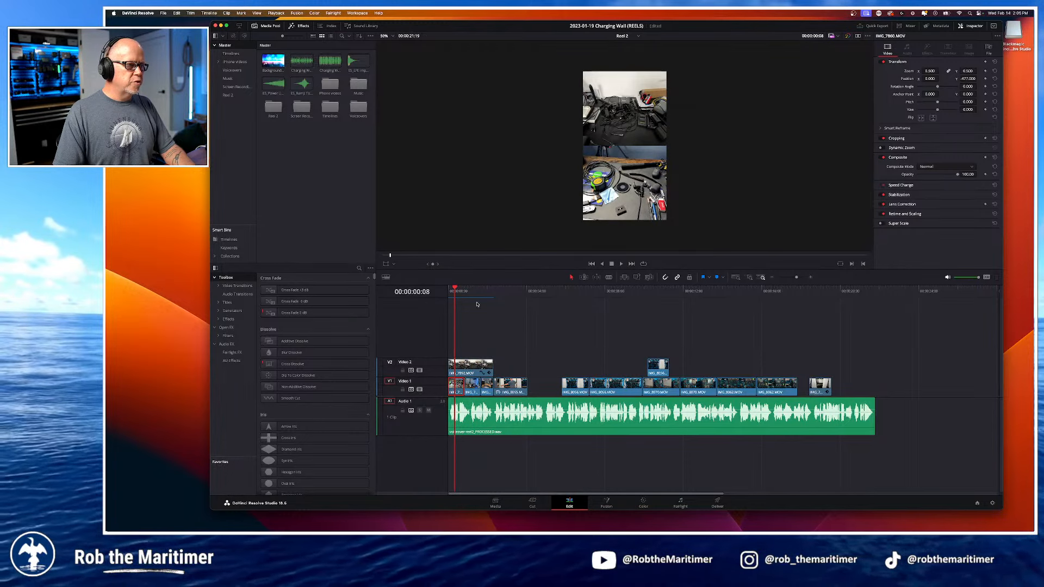
key(Right)
key(Right)
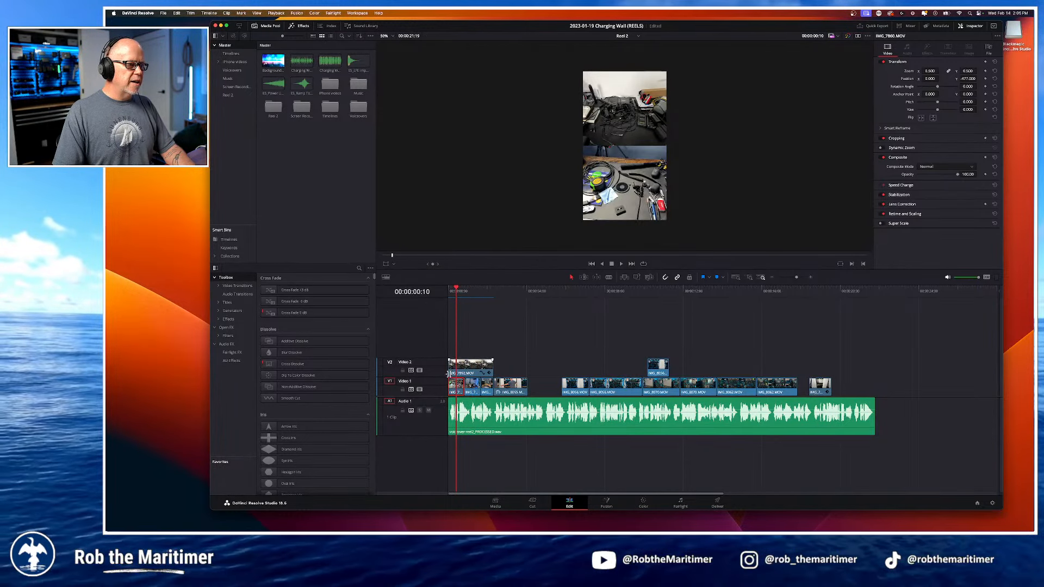
click(466, 370)
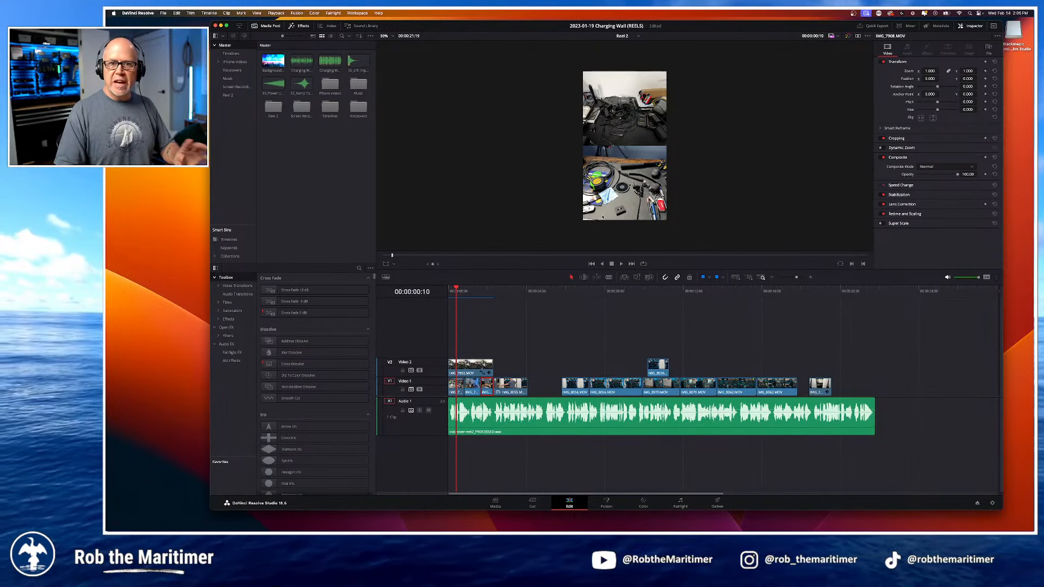
click(472, 290)
click(473, 385)
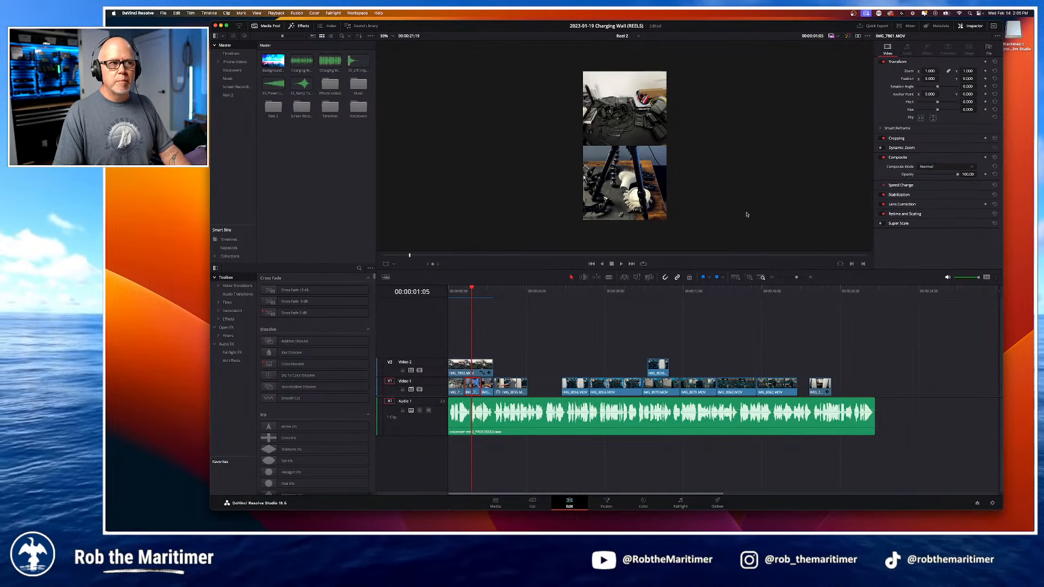
click(457, 295)
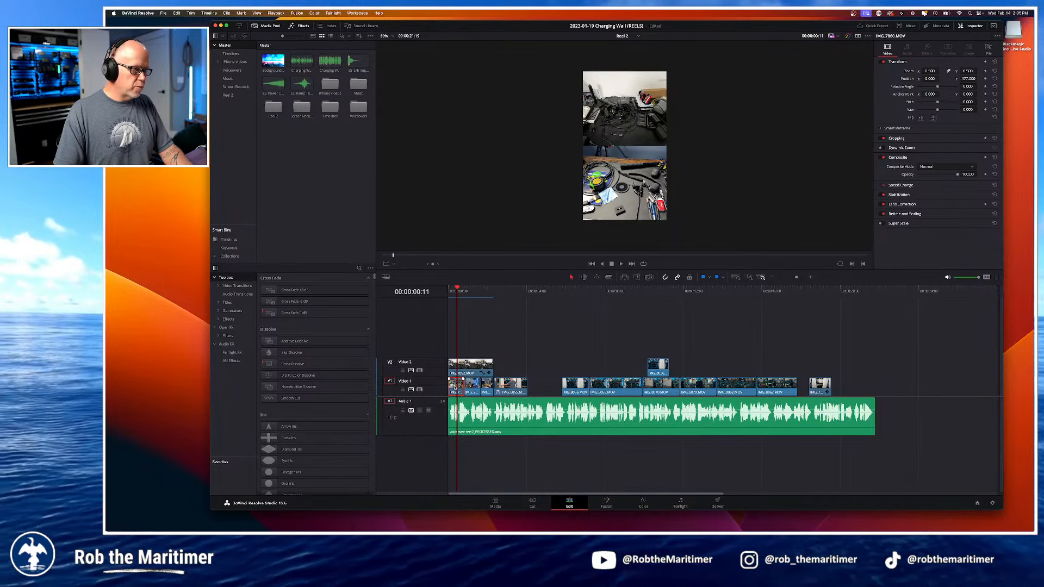
right_click(455, 386)
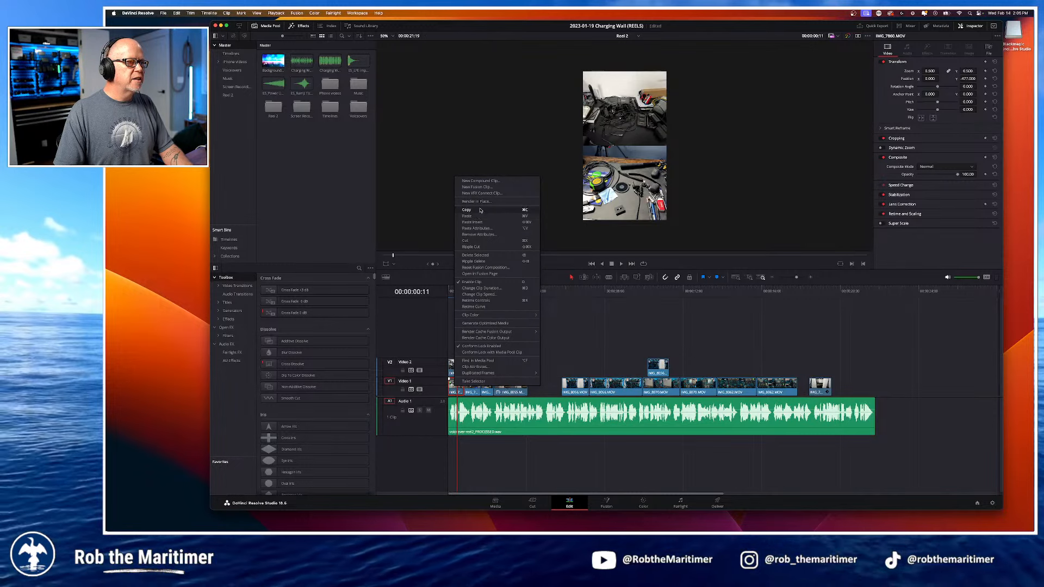
click(531, 211)
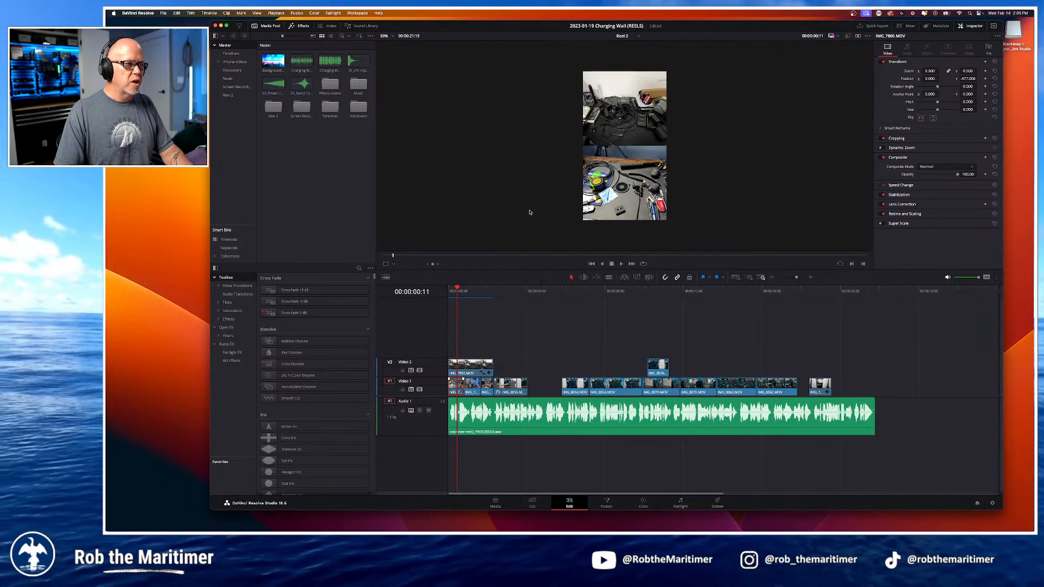
Step: Paste the first clip's position and zoom attributes onto Video 1's second clip and play the opening
click(473, 289)
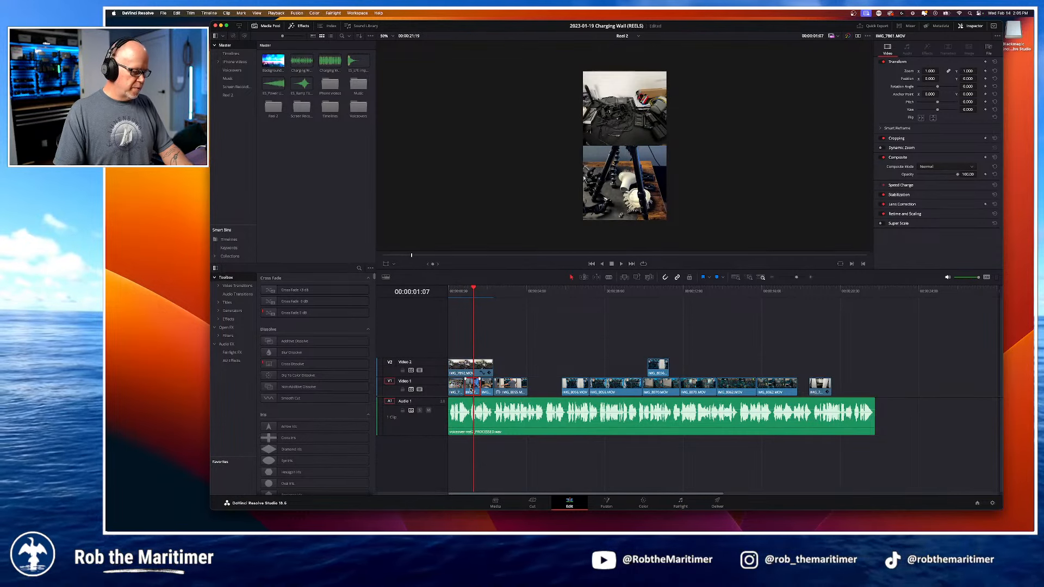
right_click(470, 389)
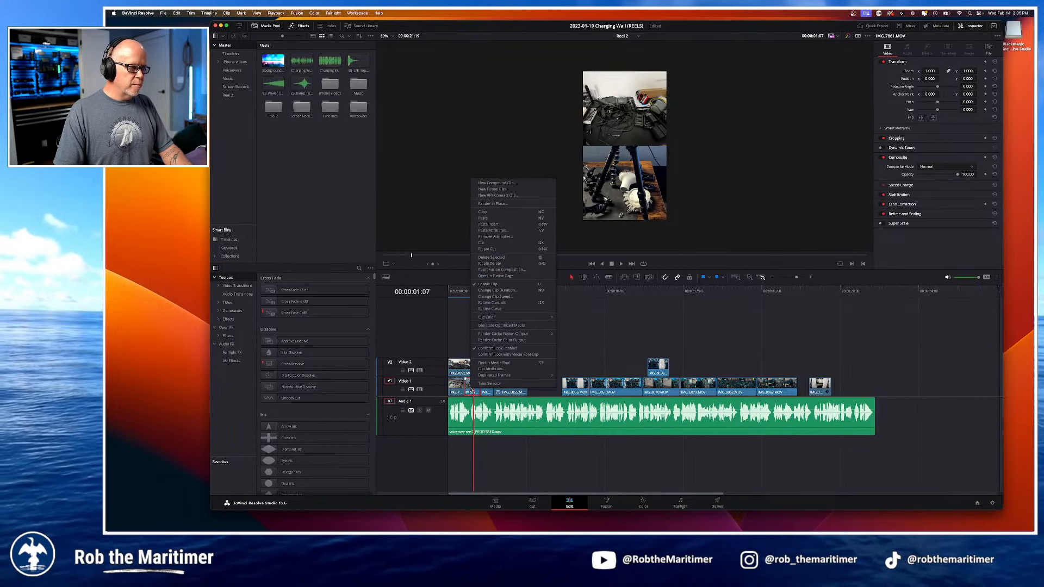
click(503, 231)
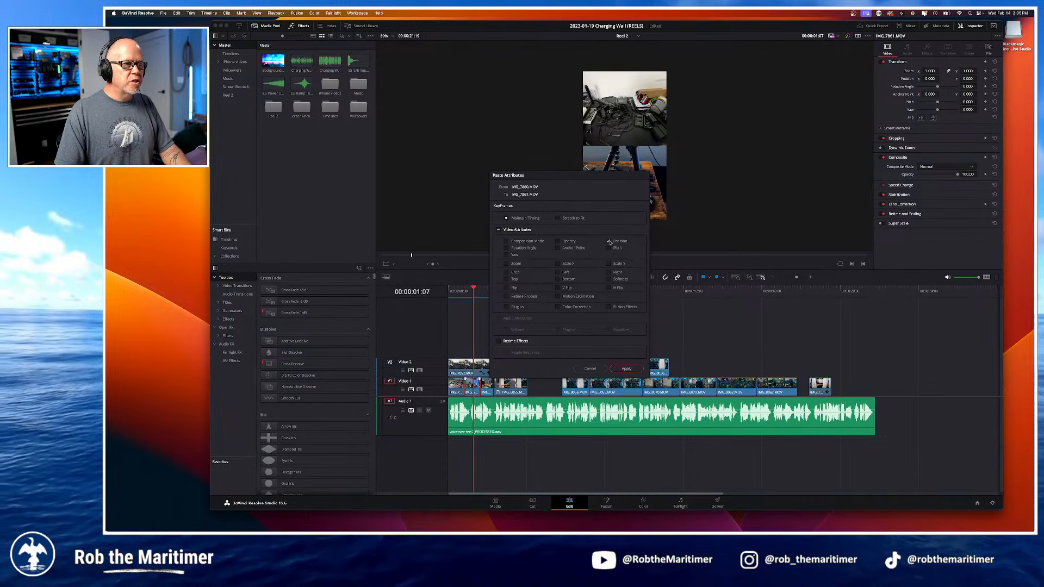
click(506, 263)
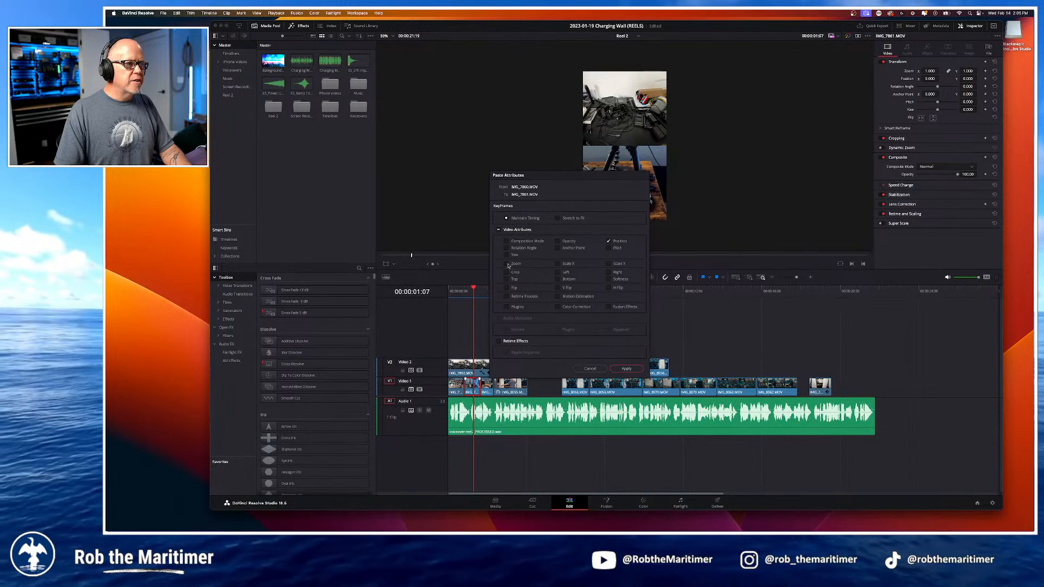
click(626, 369)
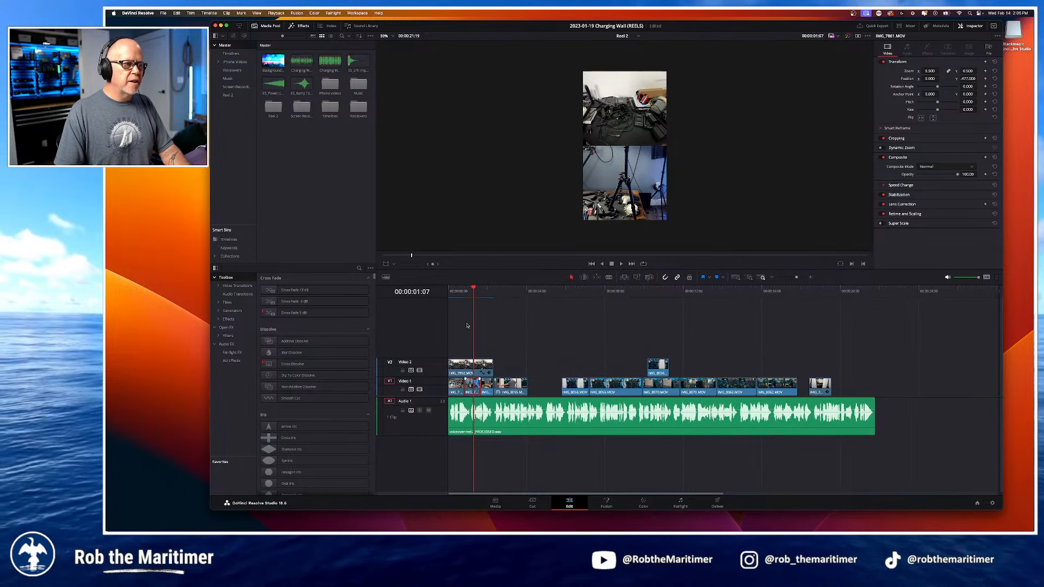
drag(474, 288, 447, 294)
key(space)
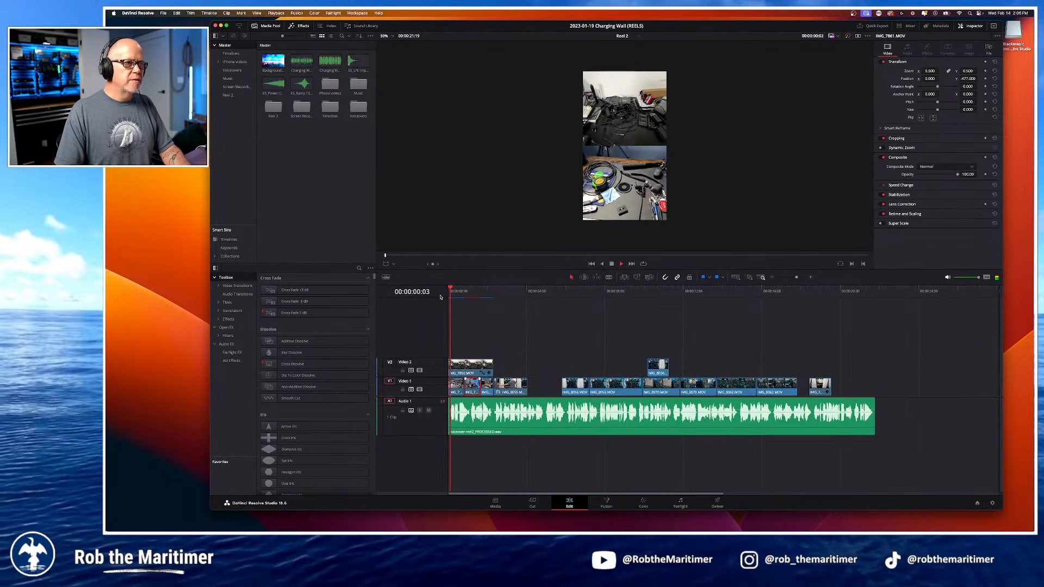
key(space)
key(Right)
key(Right)
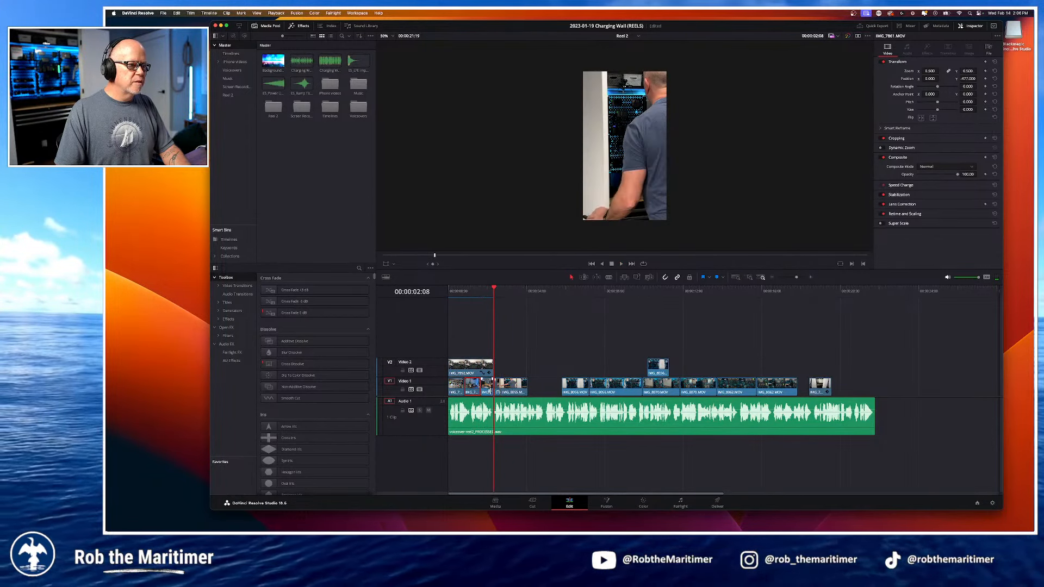
Step: Paste the copied position, zoom, Scale X and Scale Y attributes onto Video 1's third clip, IMG_7908.MOV
click(487, 288)
key(super+equal)
key(super+equal)
click(520, 390)
right_click(519, 389)
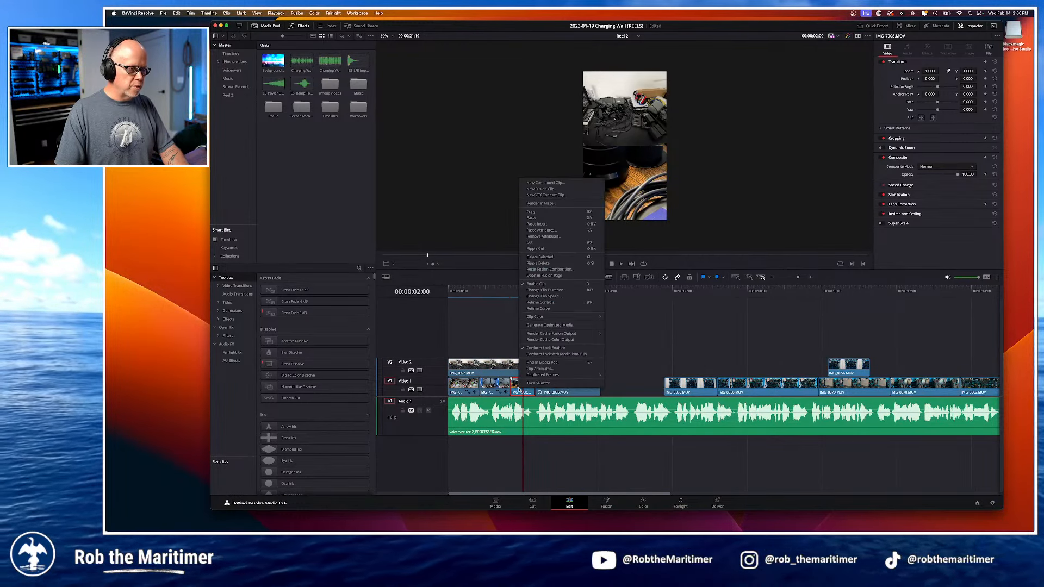
click(542, 230)
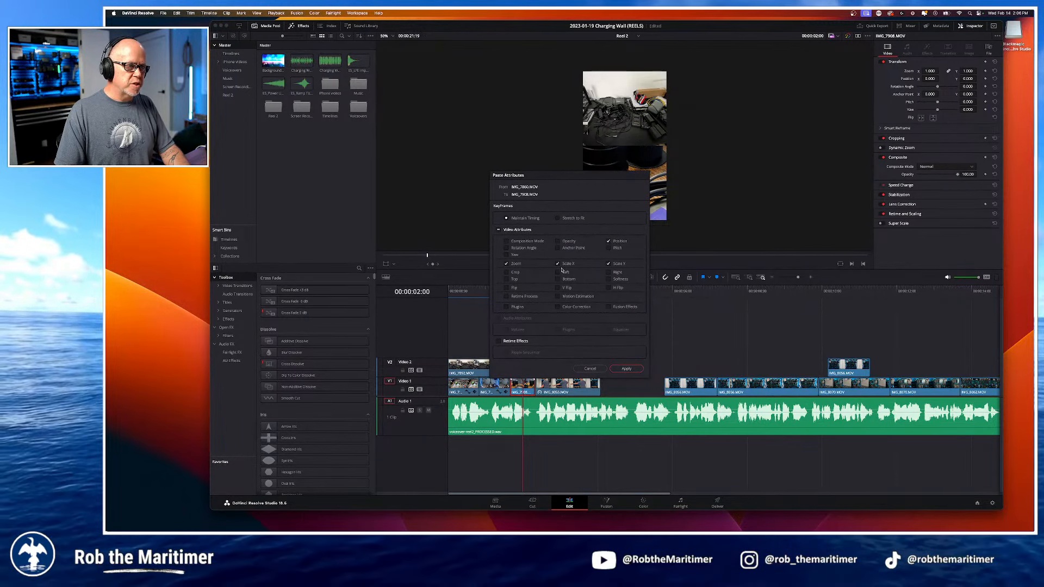
click(625, 368)
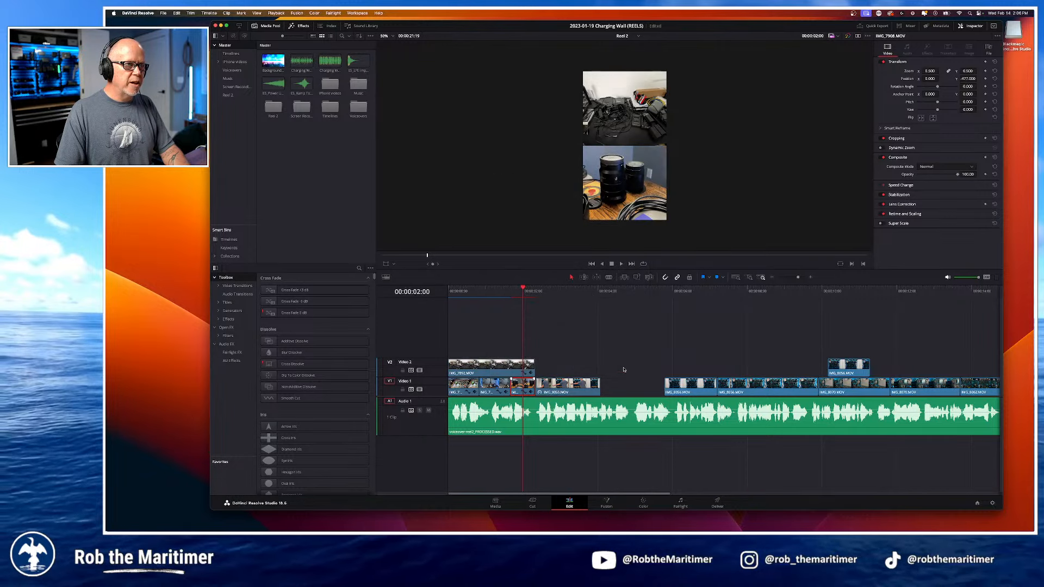
Step: Play the split-screen opening through and return the playhead to 00:00:00:00
click(454, 289)
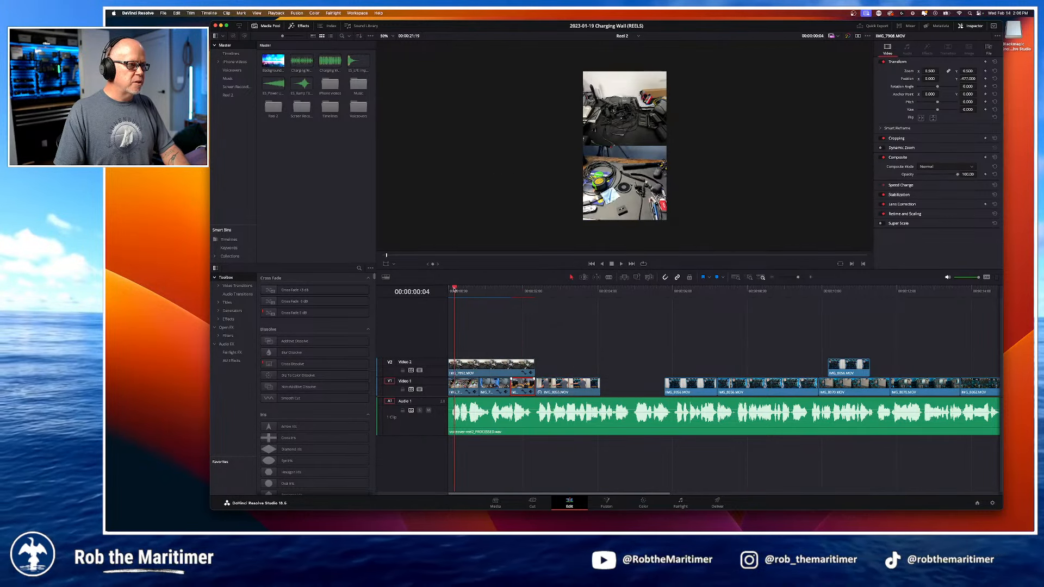
key(space)
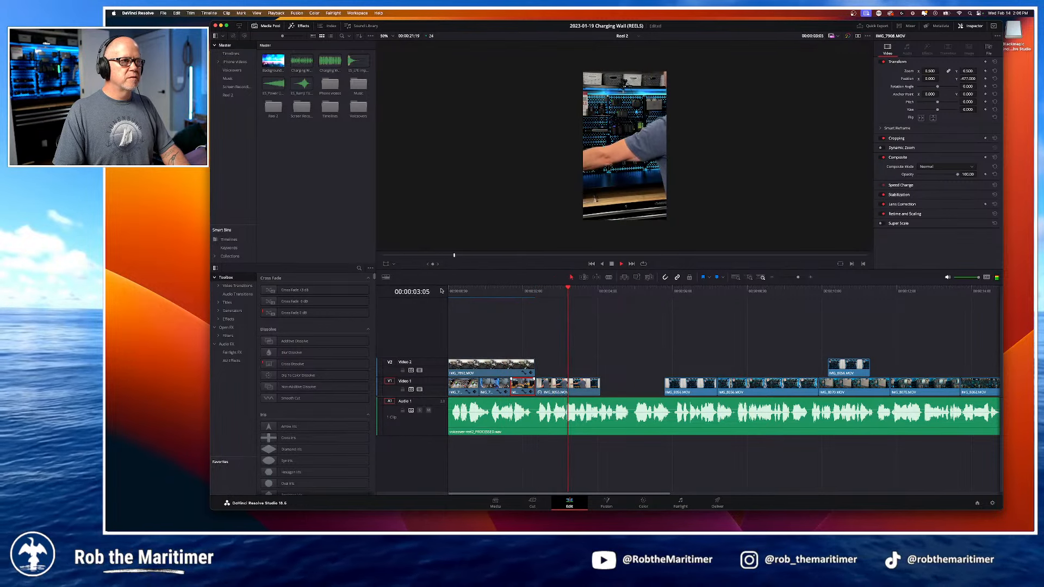
key(space)
click(455, 289)
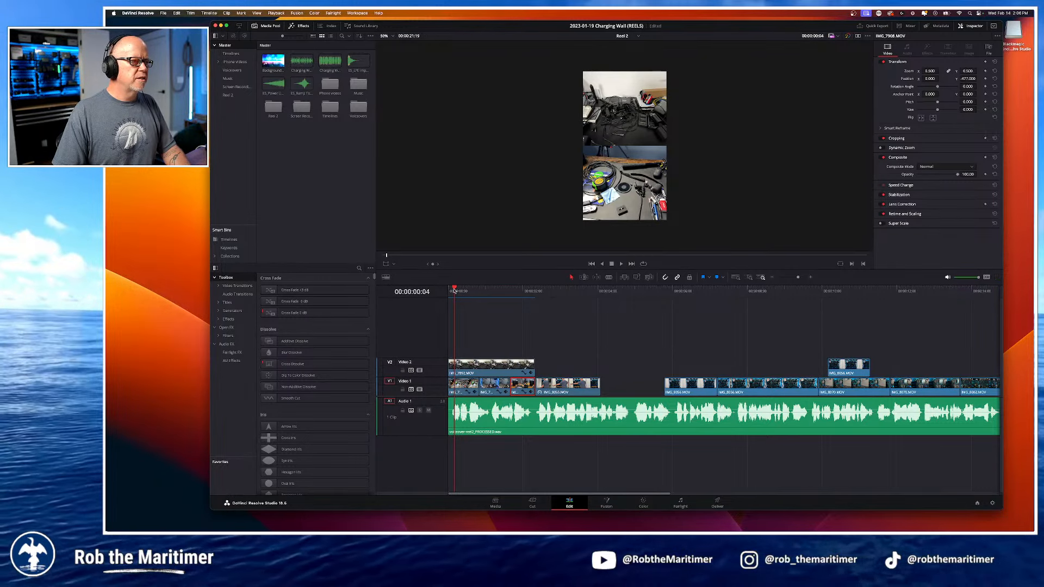
drag(456, 292, 461, 294)
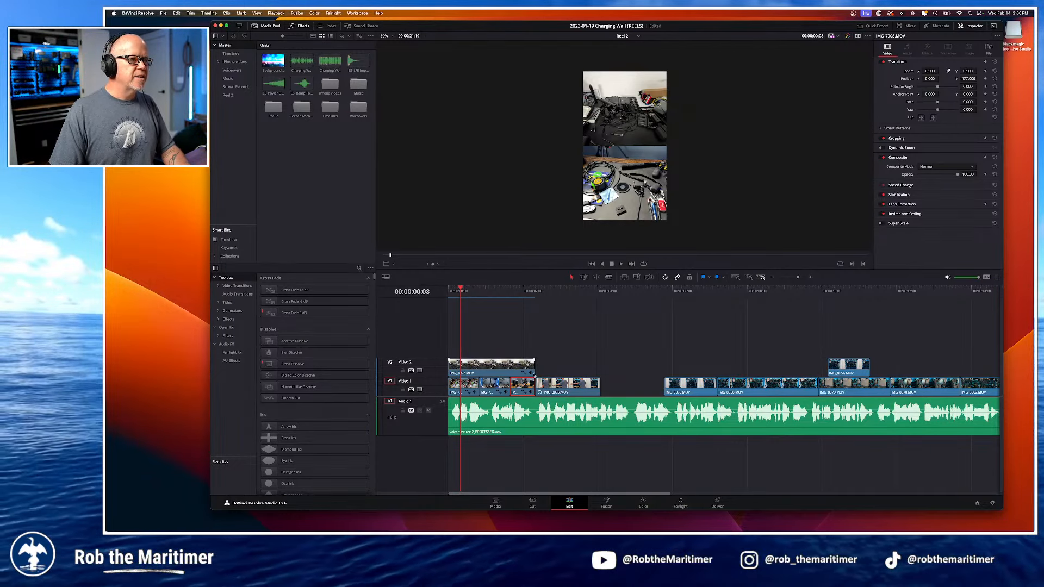
scroll(638, 387, down, 5)
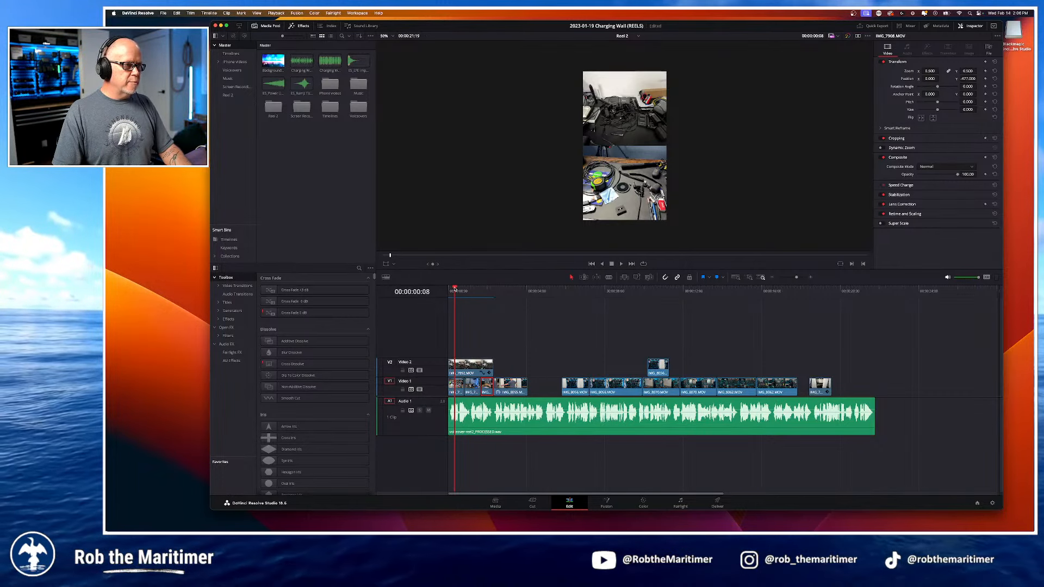
mouse_move(455, 289)
mouse_down()
mouse_move(450, 296)
mouse_move(912, 320)
mouse_move(877, 325)
mouse_move(746, 294)
mouse_move(448, 294)
mouse_up()
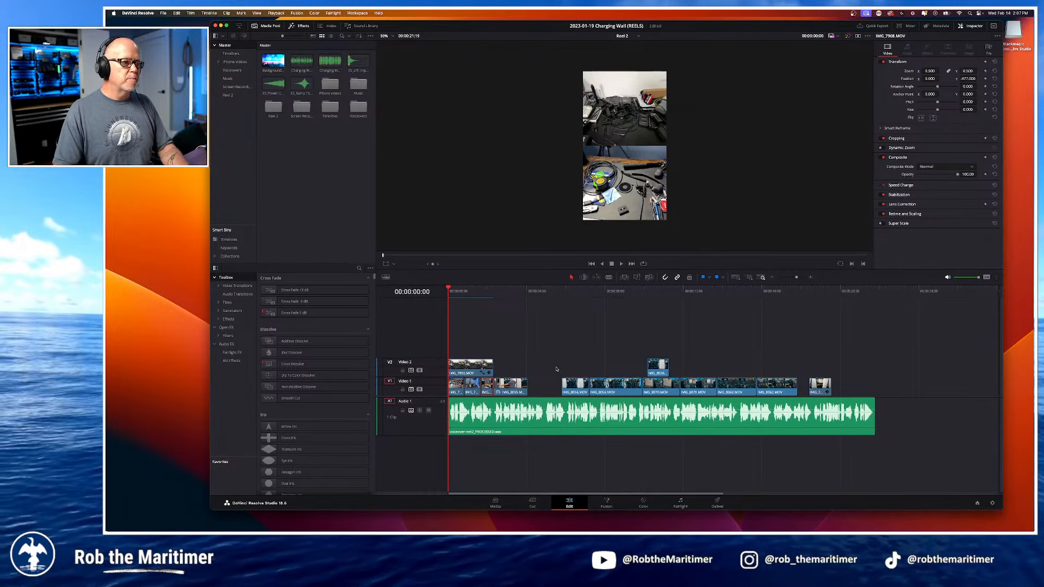
Step: Create subtitles from the timeline audio in English with the Subtitle Default preset, maximum 12 characters per line and single lines
click(489, 344)
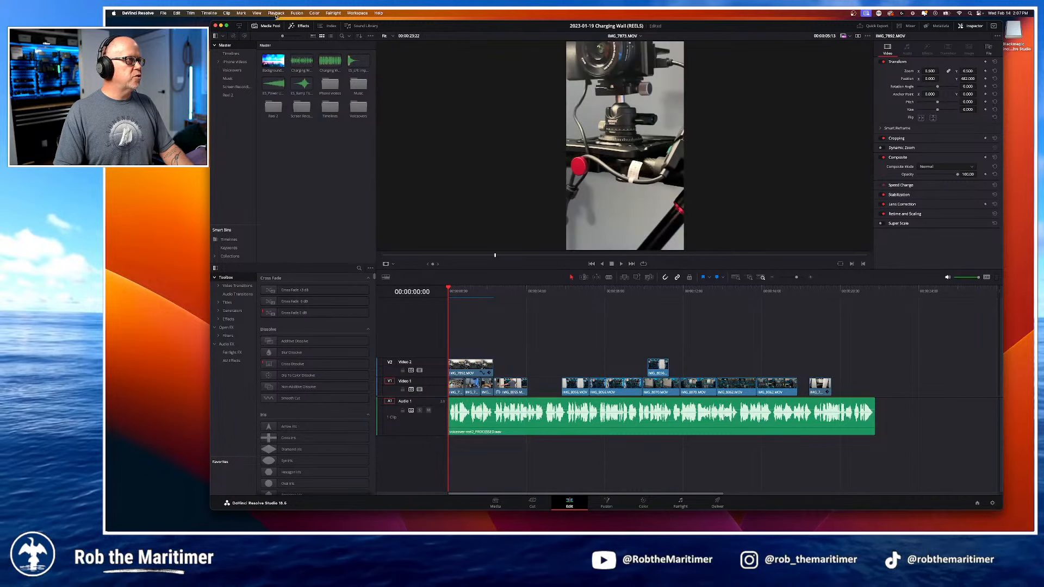
click(209, 13)
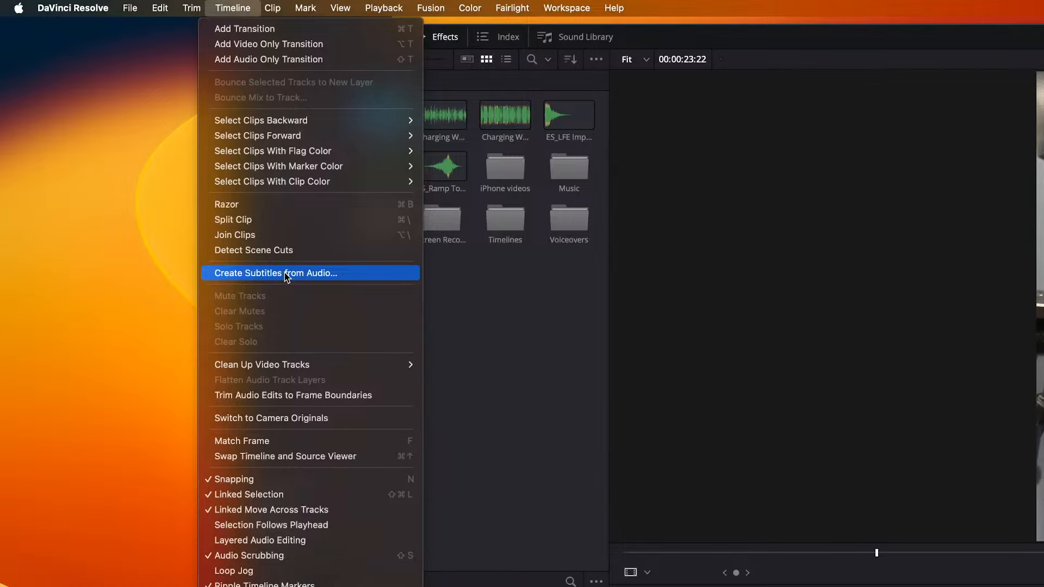
click(286, 274)
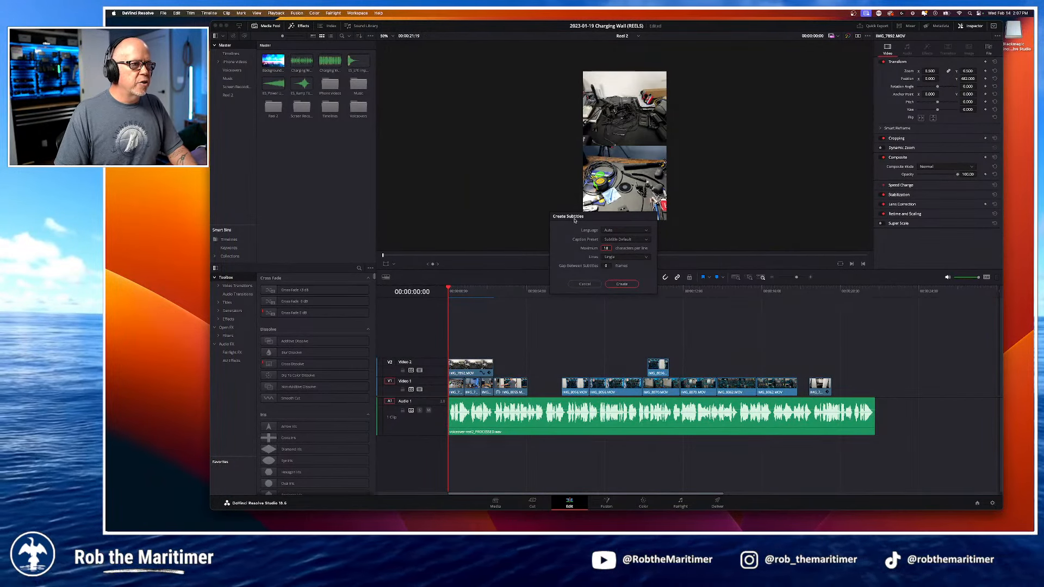
click(625, 230)
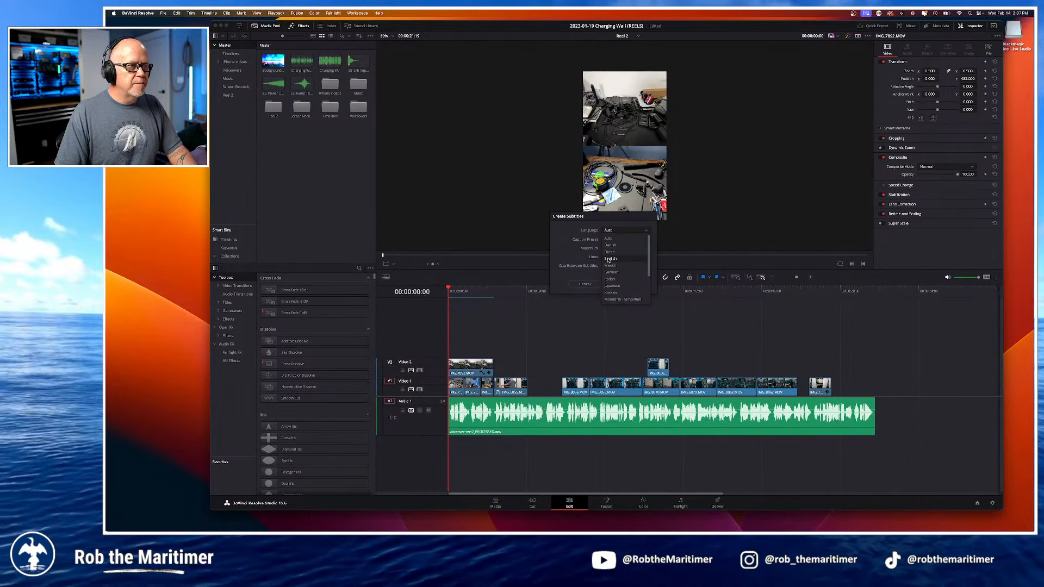
click(612, 259)
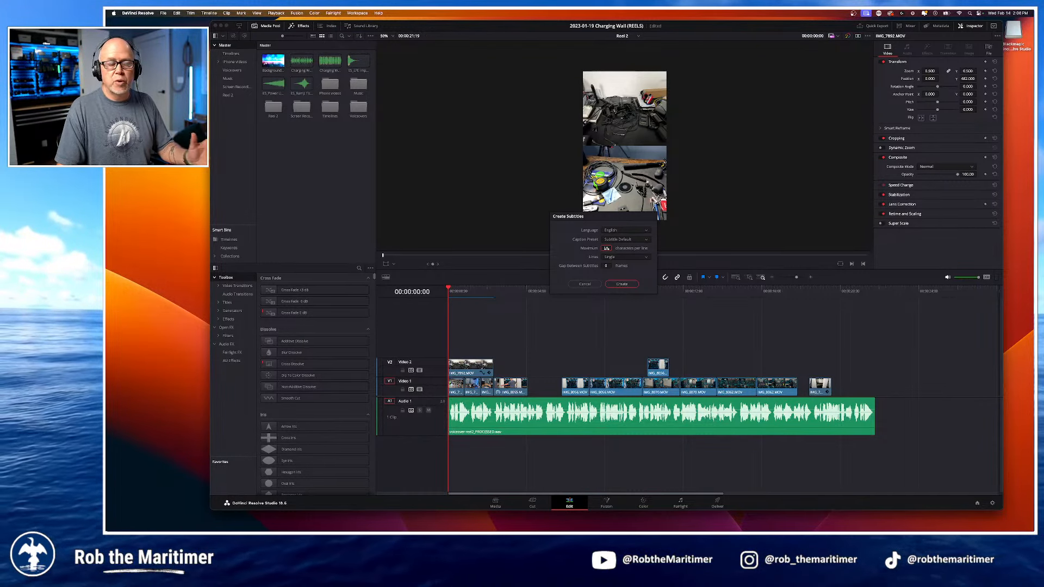
text(18)
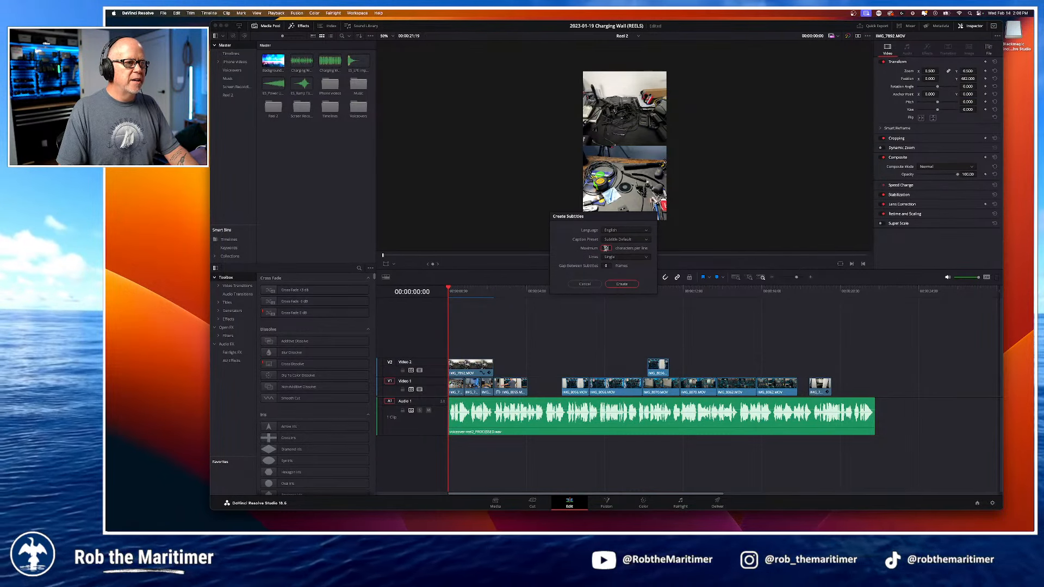
click(612, 257)
click(611, 265)
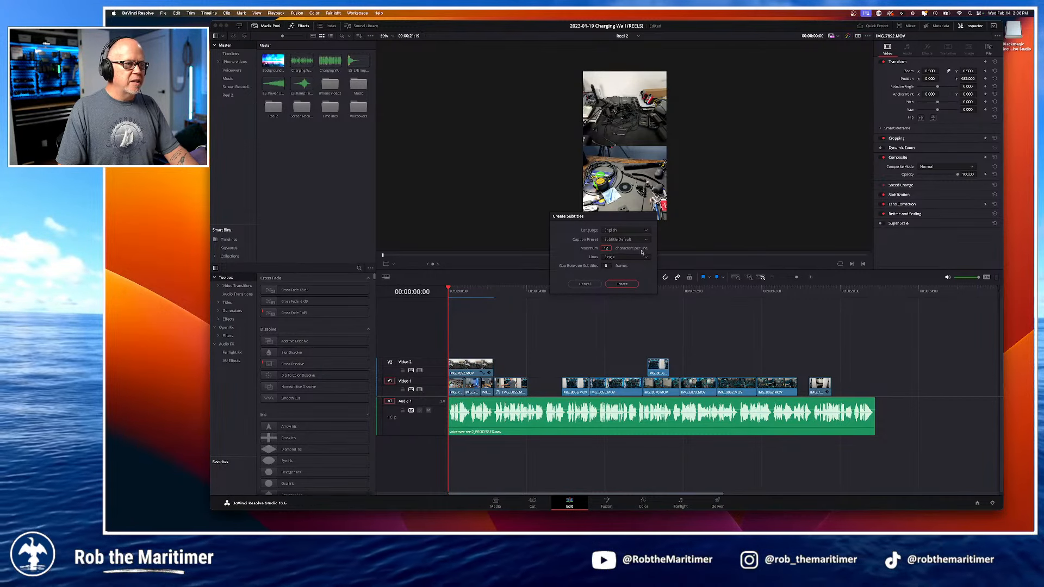
click(622, 284)
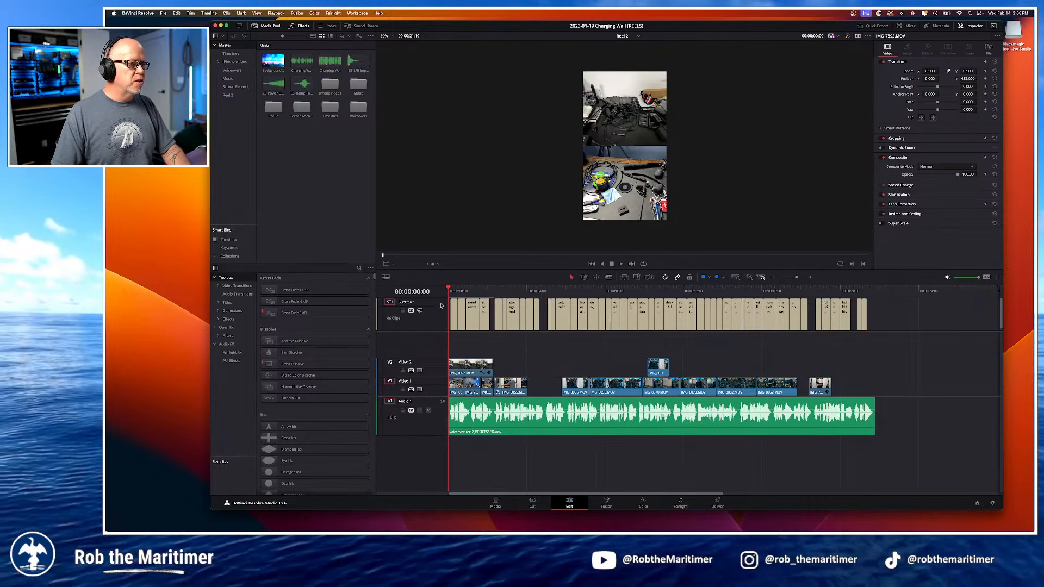
Step: Reduce the Subtitle 1 track's height and play the captioned reel from the start
drag(442, 299, 440, 317)
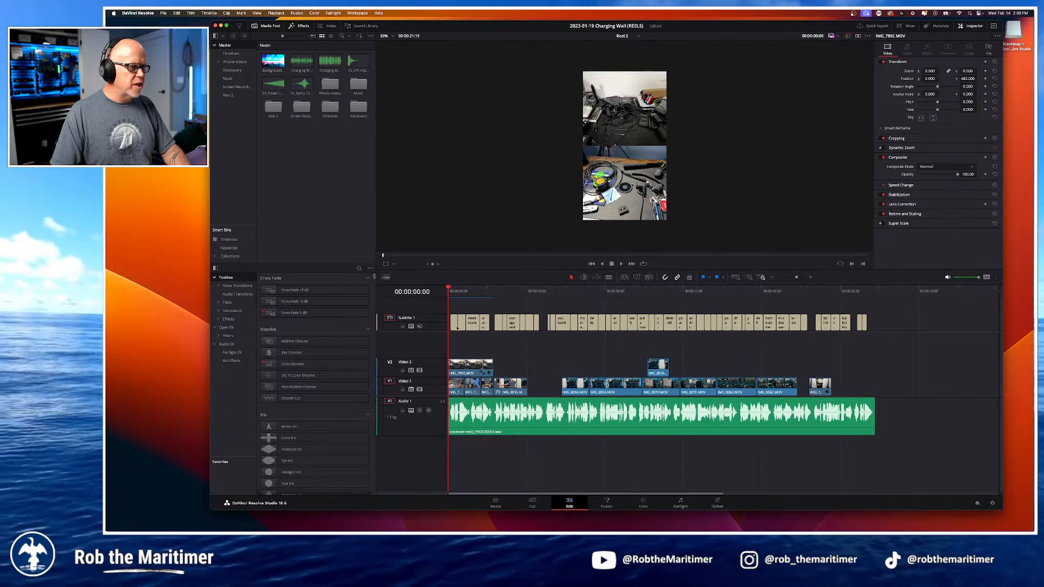
scroll(466, 322, up, 5)
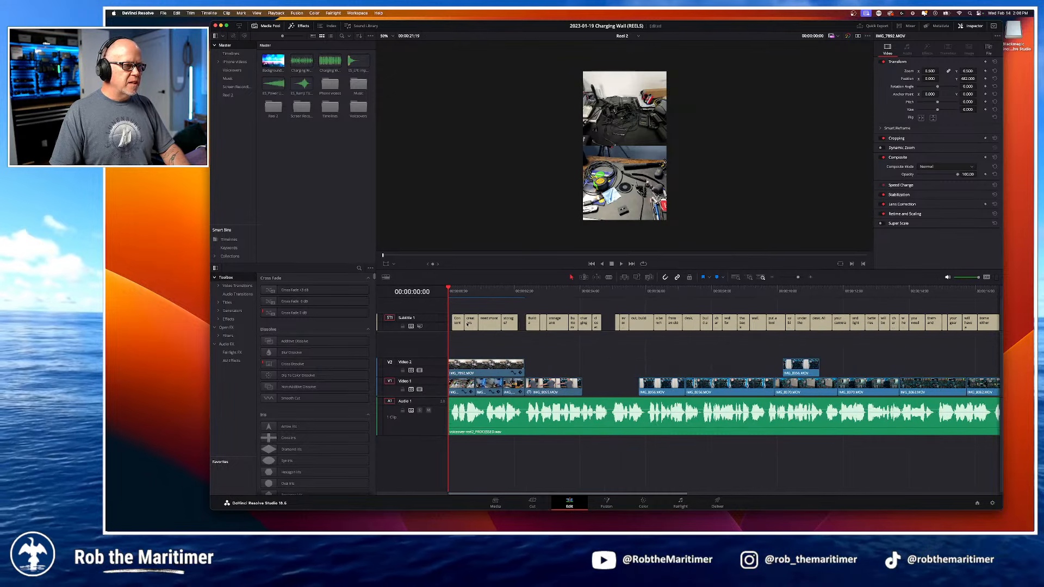
key(space)
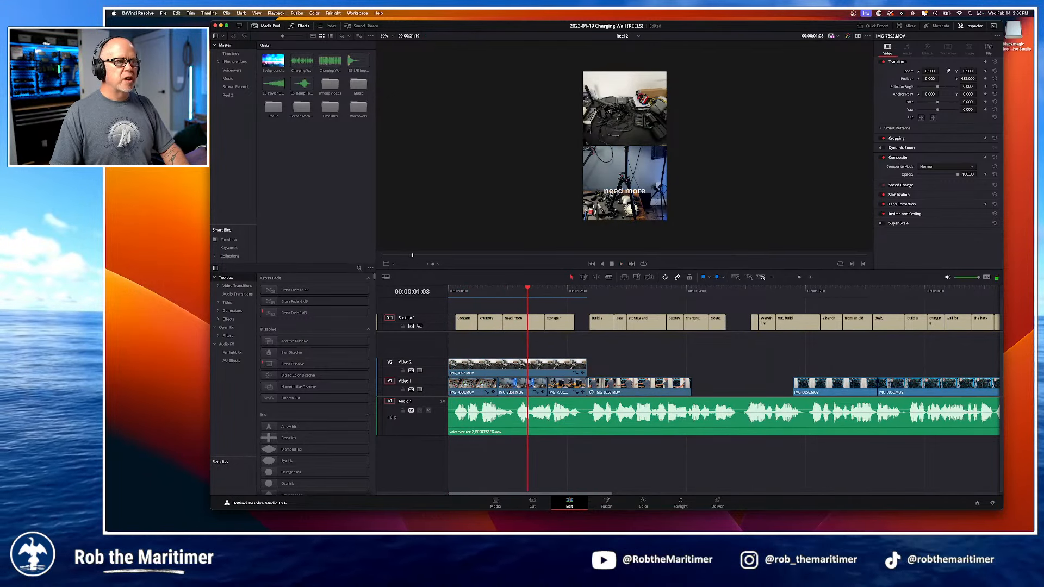
click(455, 292)
key(space)
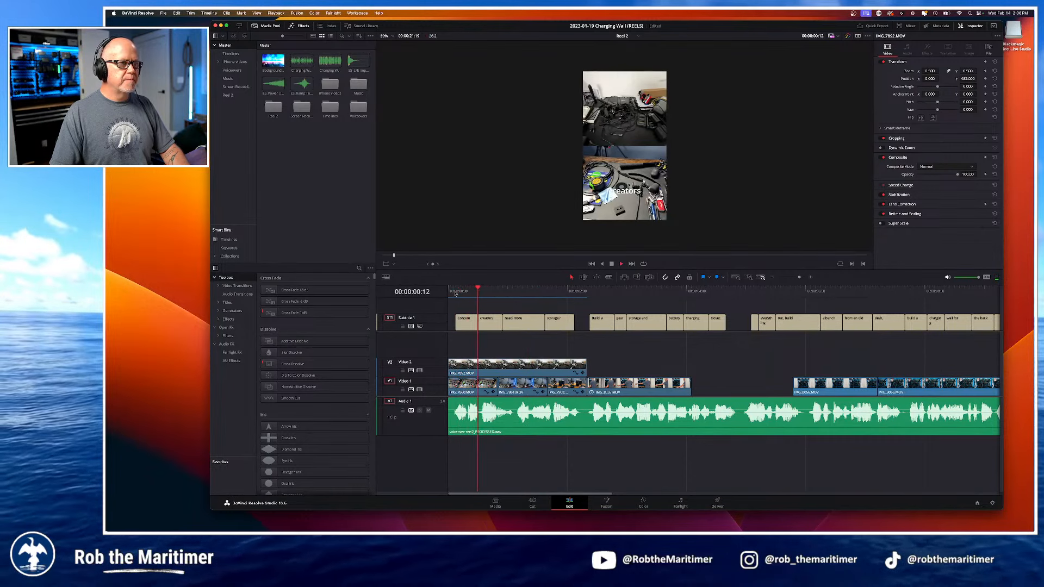
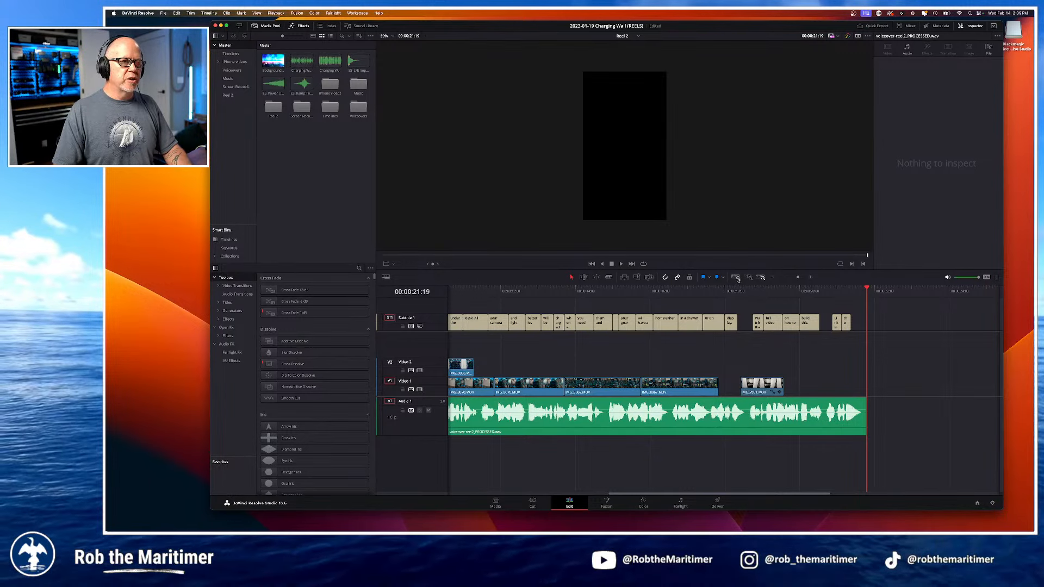
click(738, 279)
key(Home)
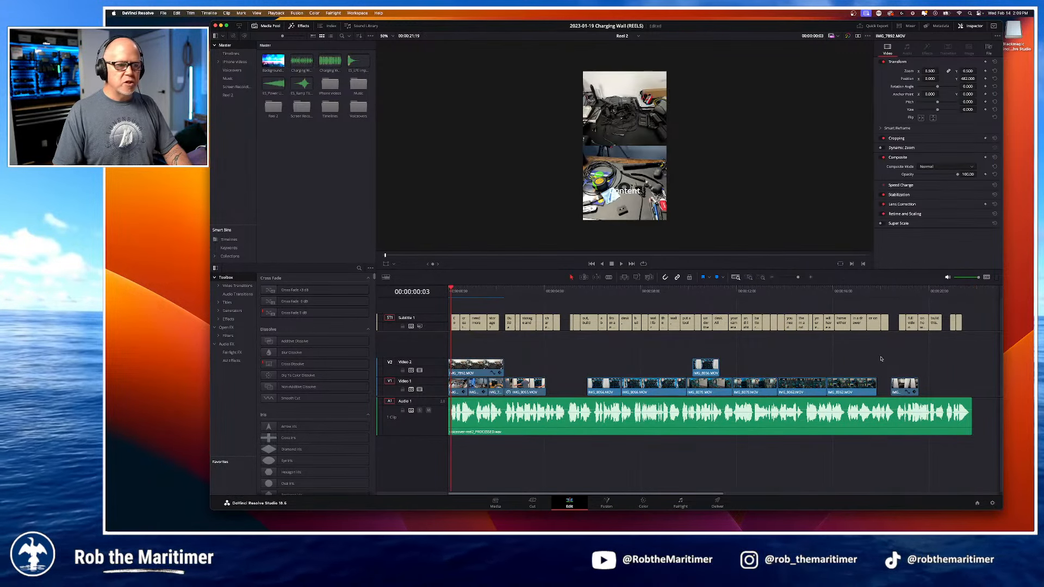
Step: Place the playhead at 00:00:00:06 over the first caption, "Content", and select that caption
drag(451, 290, 447, 291)
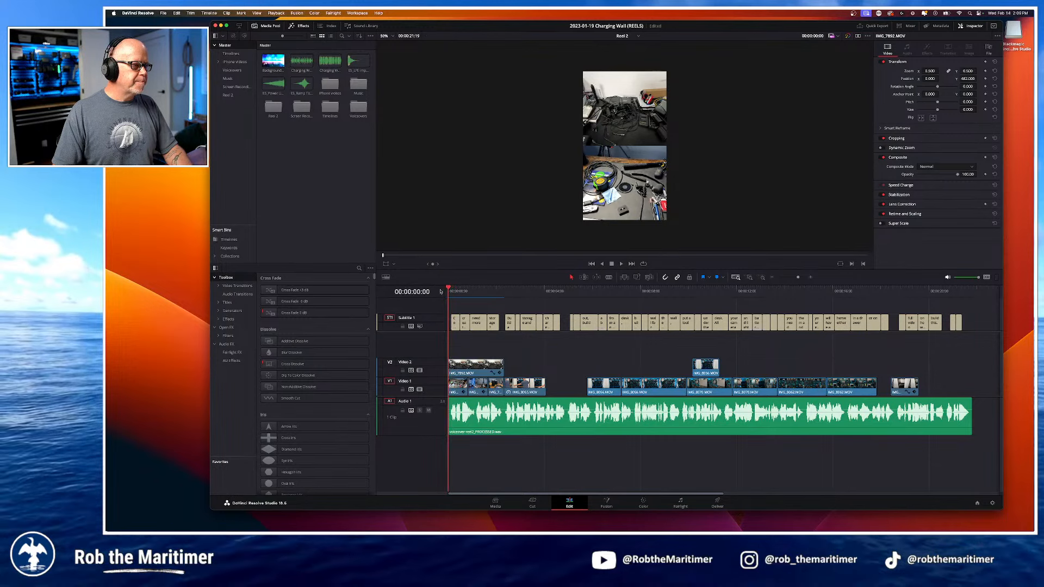
scroll(474, 342, up, 3)
scroll(474, 341, up, 1)
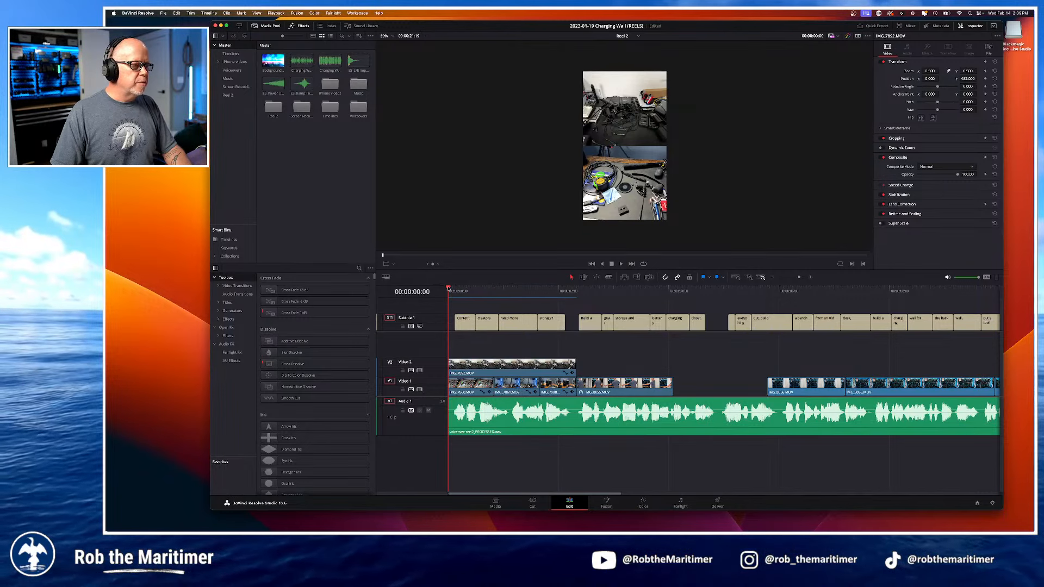
drag(448, 289, 463, 294)
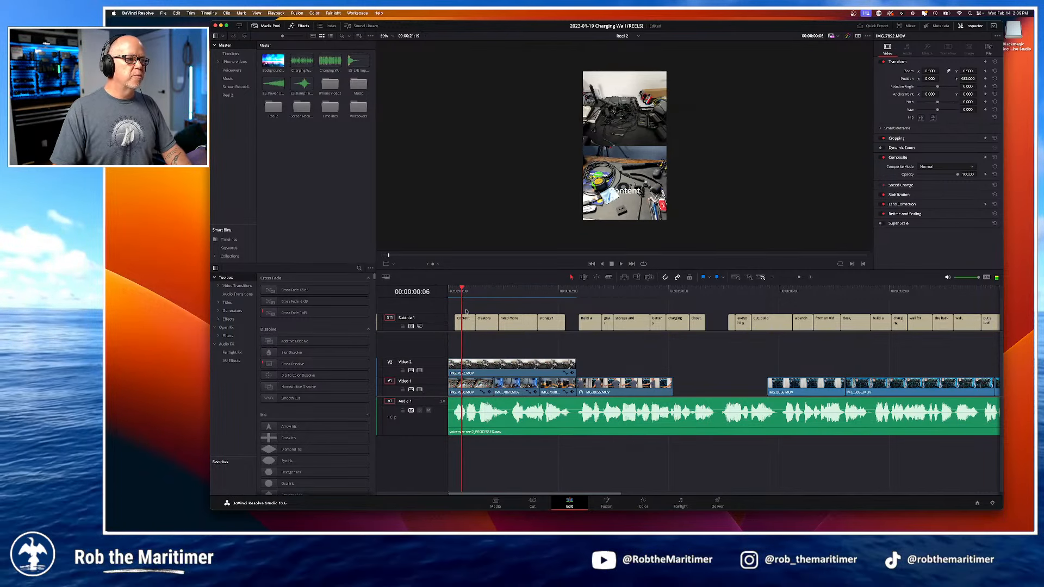
click(467, 322)
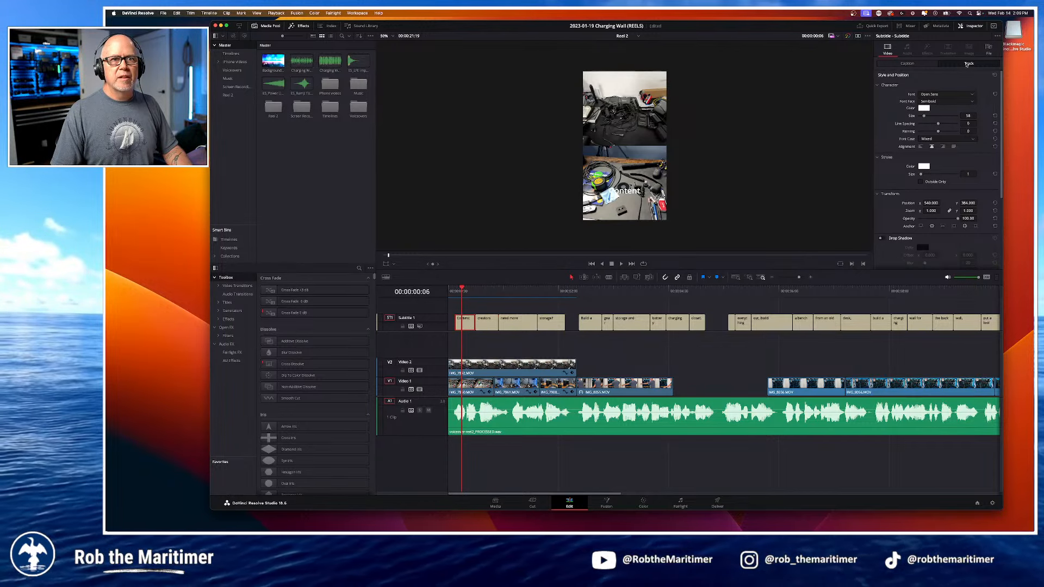
Step: Examine the first caption's text and Customize Caption options and the subtitle track's overall style settings
click(908, 64)
click(968, 63)
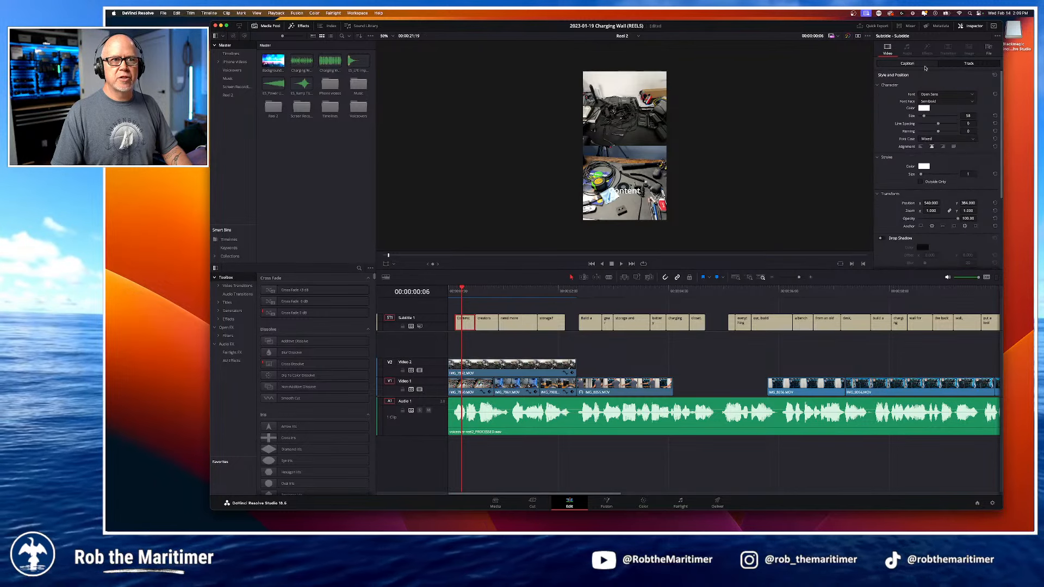
click(907, 63)
drag(899, 96, 874, 94)
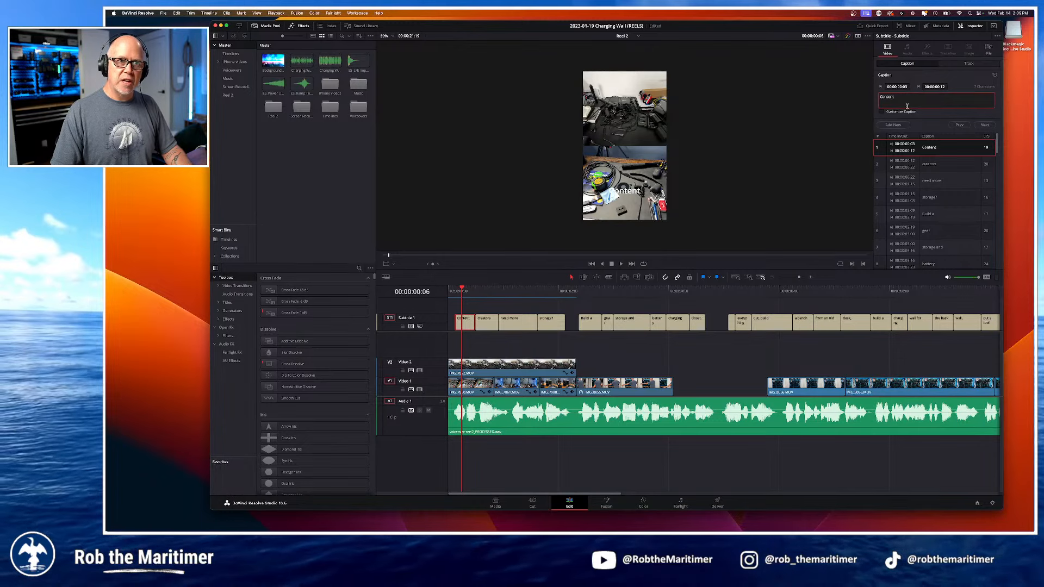
click(965, 64)
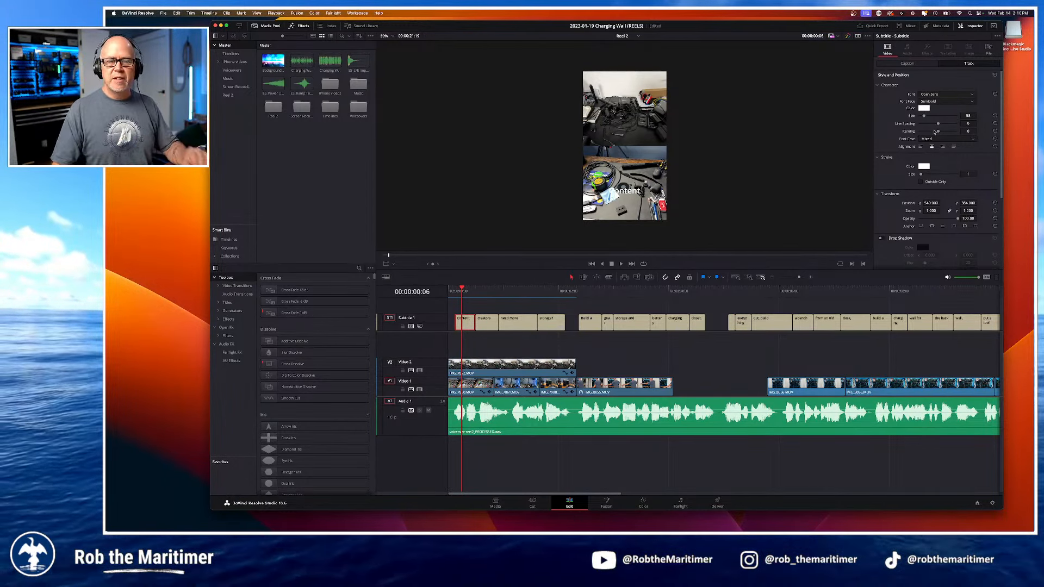
click(911, 65)
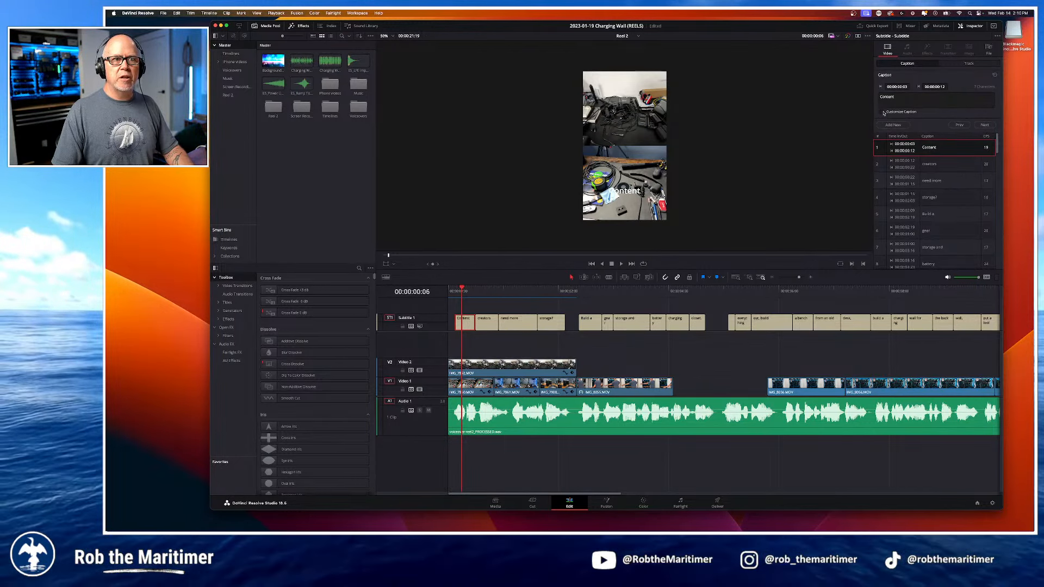
click(882, 112)
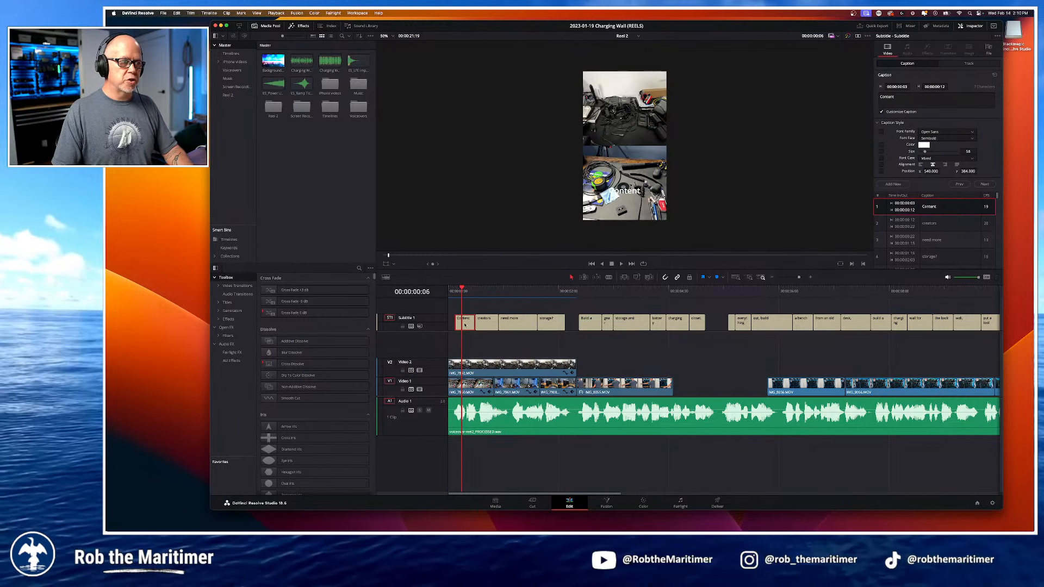
click(882, 112)
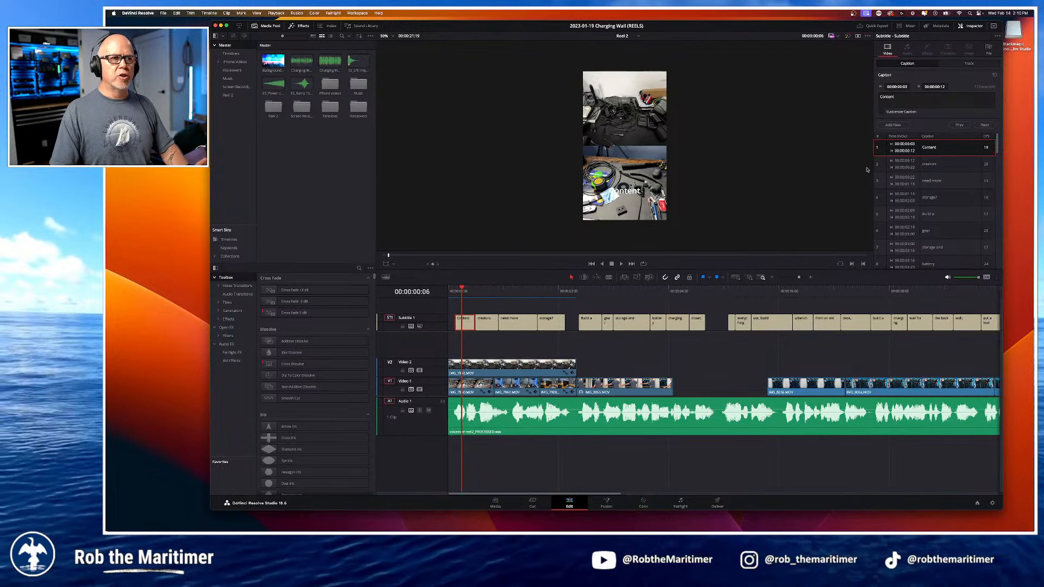
Step: Set the subtitle track's Y position to 970 and change its font to the heavy all-caps typeface used for Reel 1's subtitles
click(969, 64)
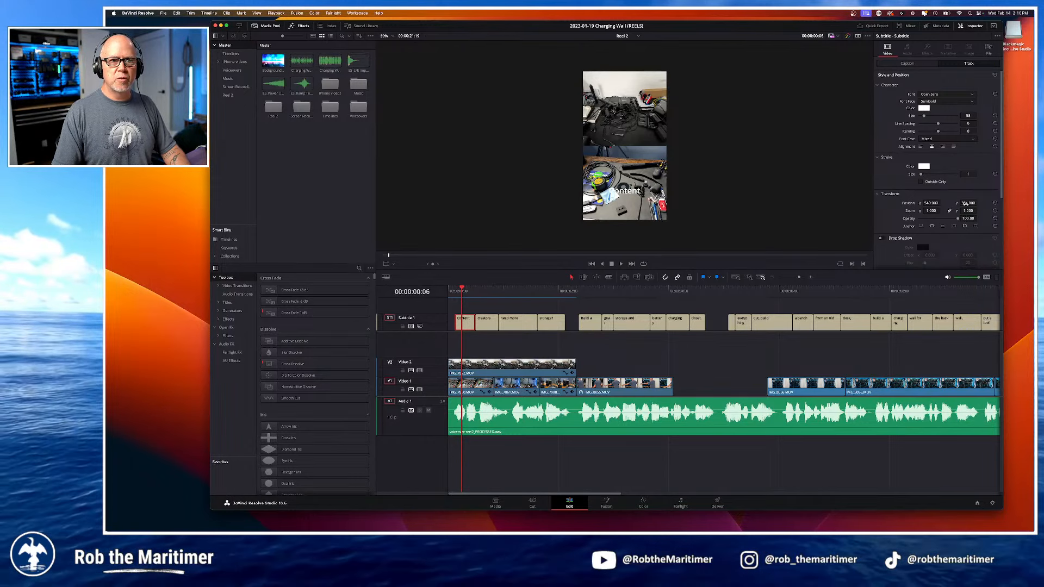
drag(965, 202, 1020, 203)
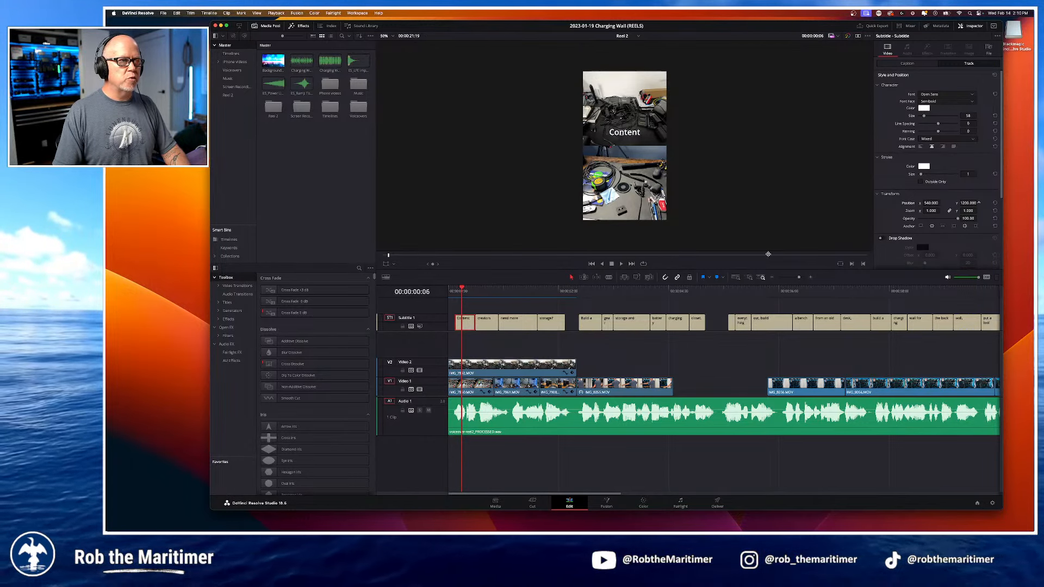
drag(768, 254, 688, 276)
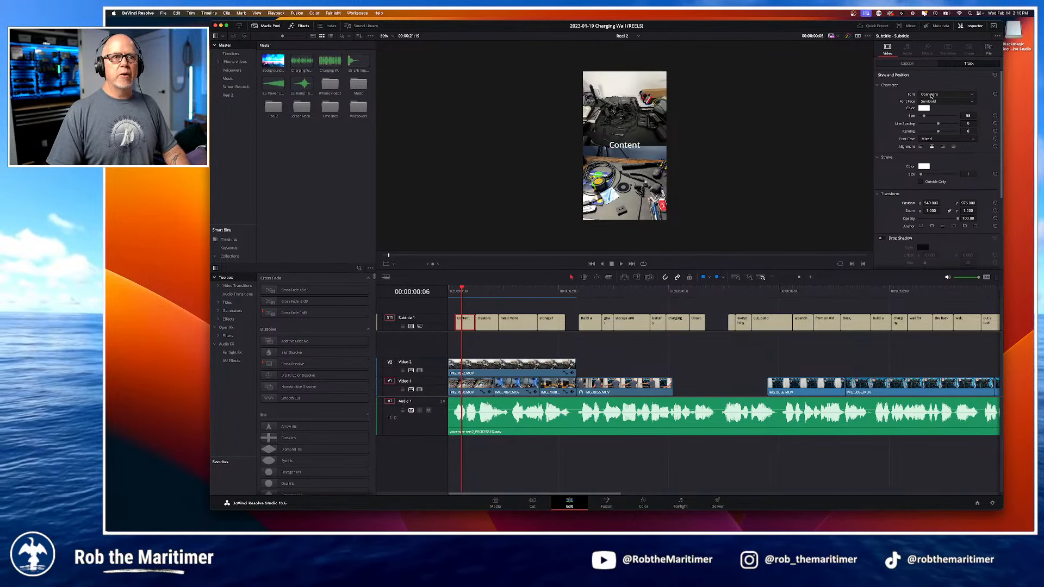
click(934, 95)
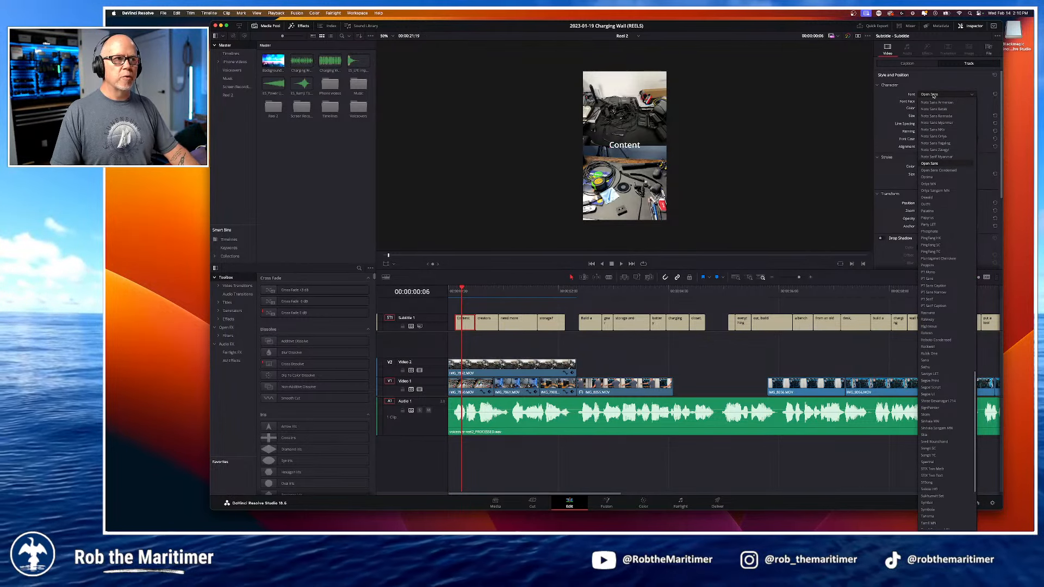
scroll(934, 95, up, 10)
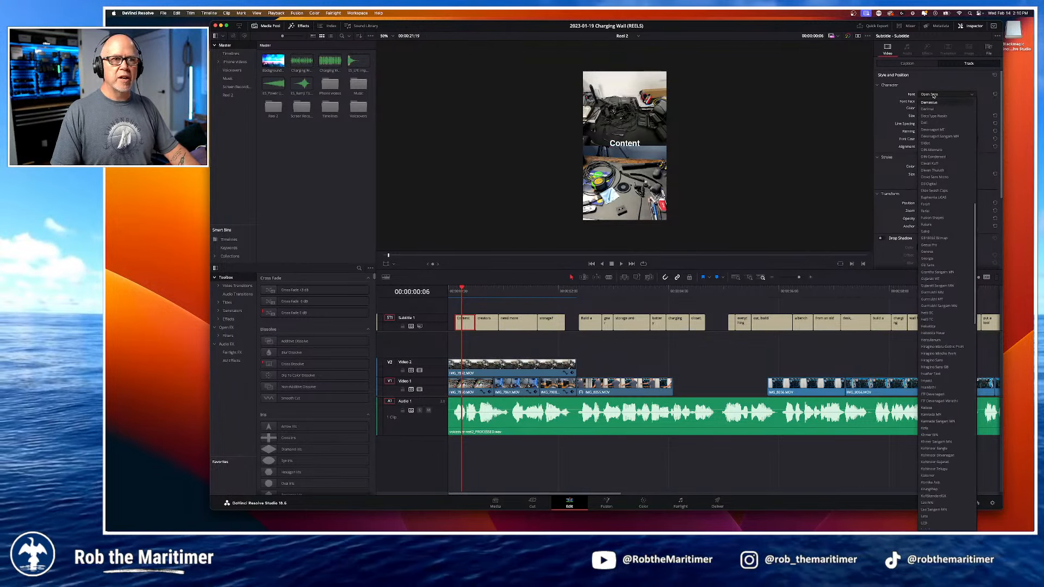
click(927, 123)
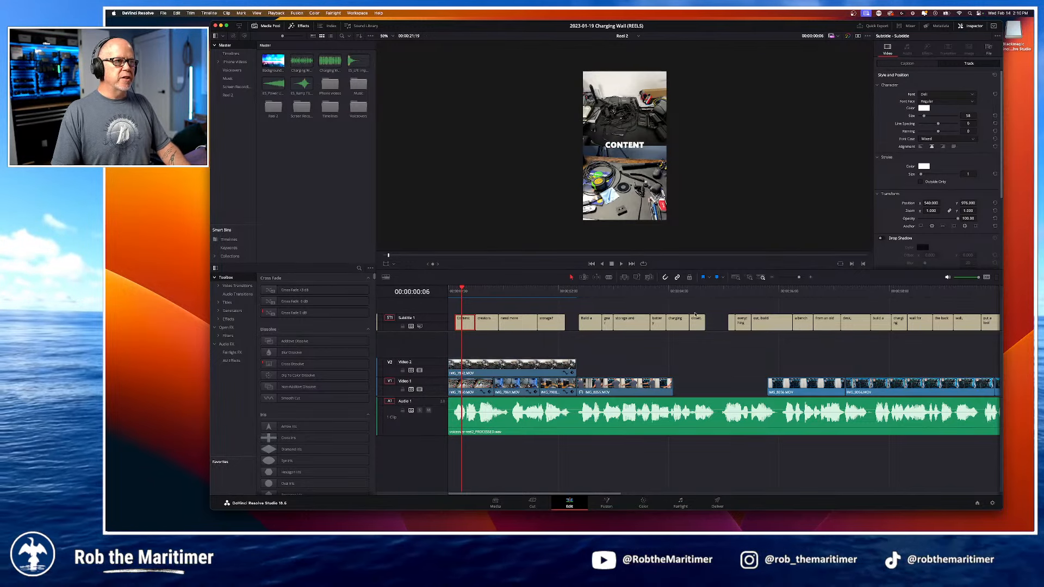
Step: Switch to the Reel 1 timeline and examine its subtitle track's color code, character, stroke, position and drop shadow settings on the opening caption
click(623, 36)
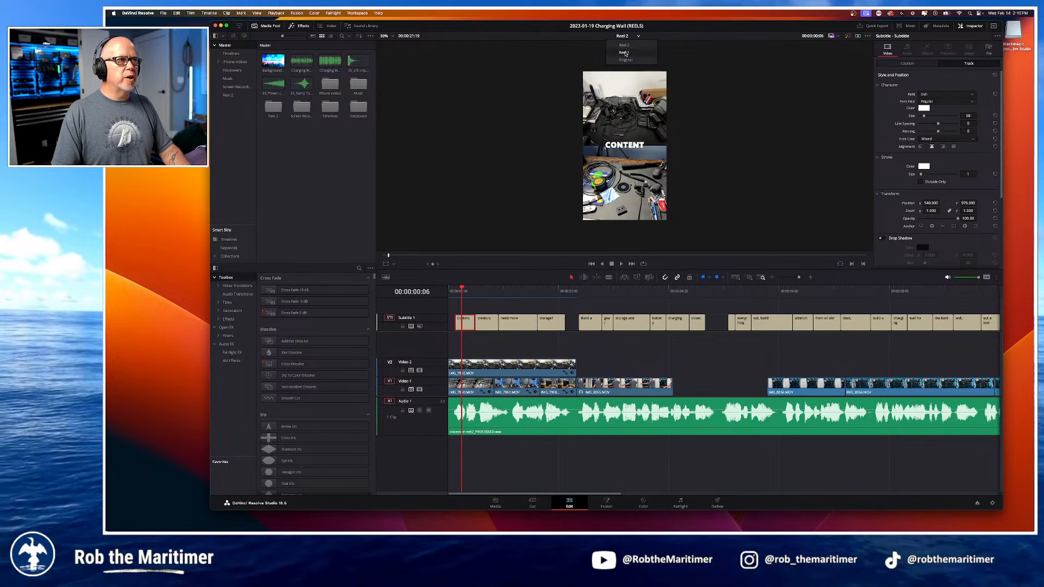
click(625, 53)
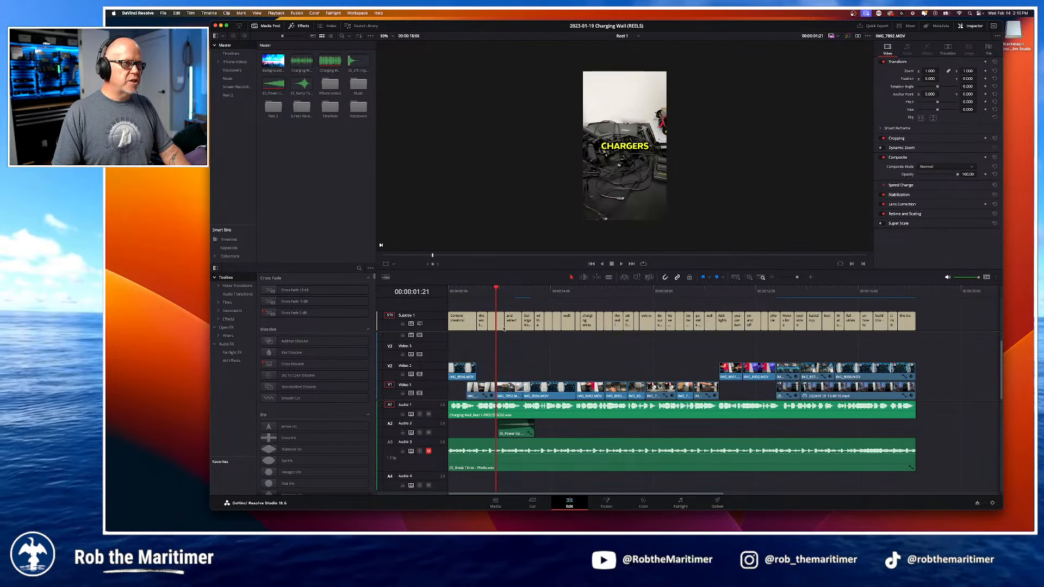
click(465, 291)
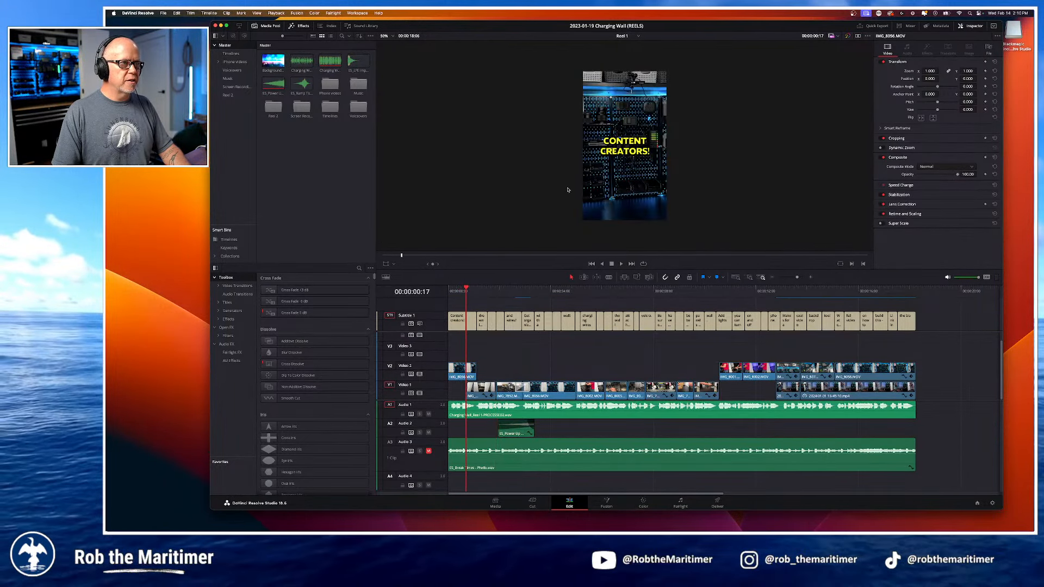
click(460, 322)
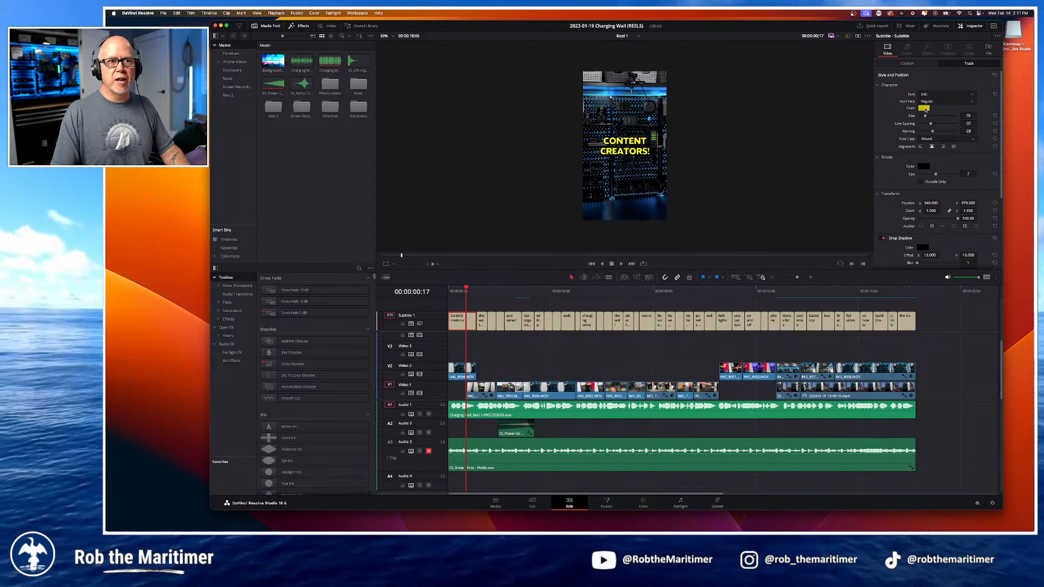
click(925, 109)
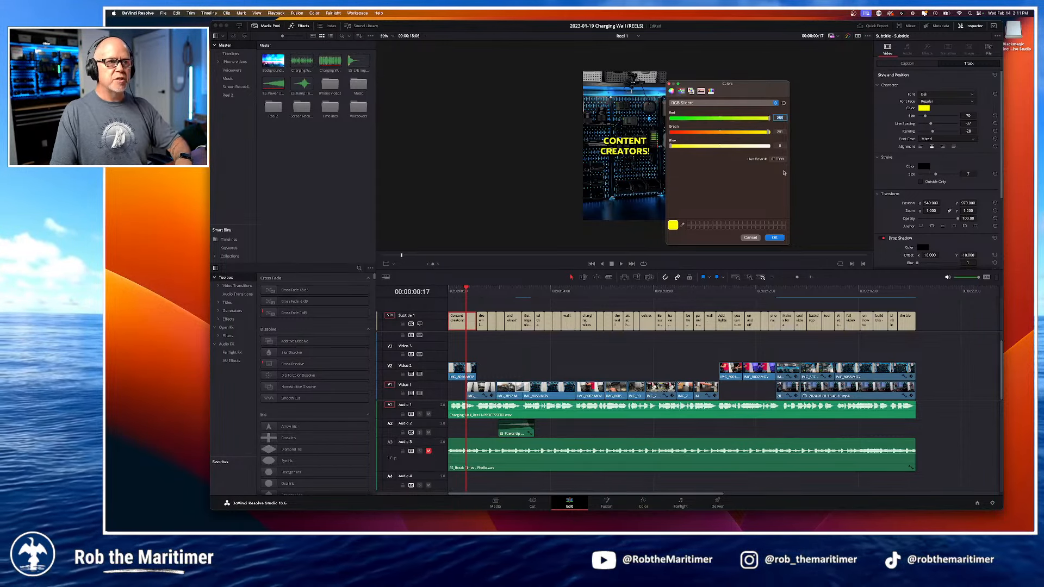
click(750, 238)
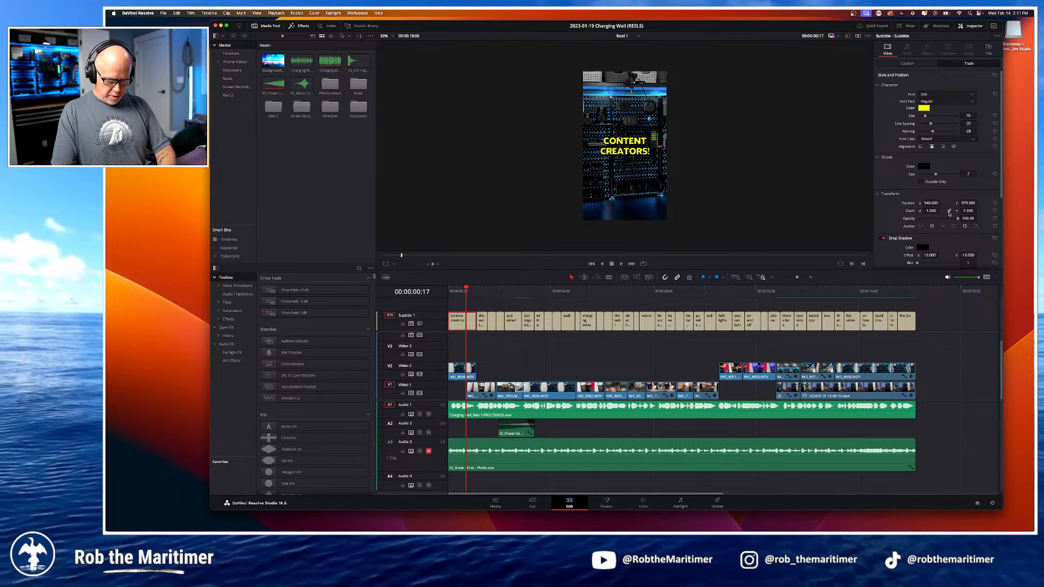
scroll(924, 206, down, 3)
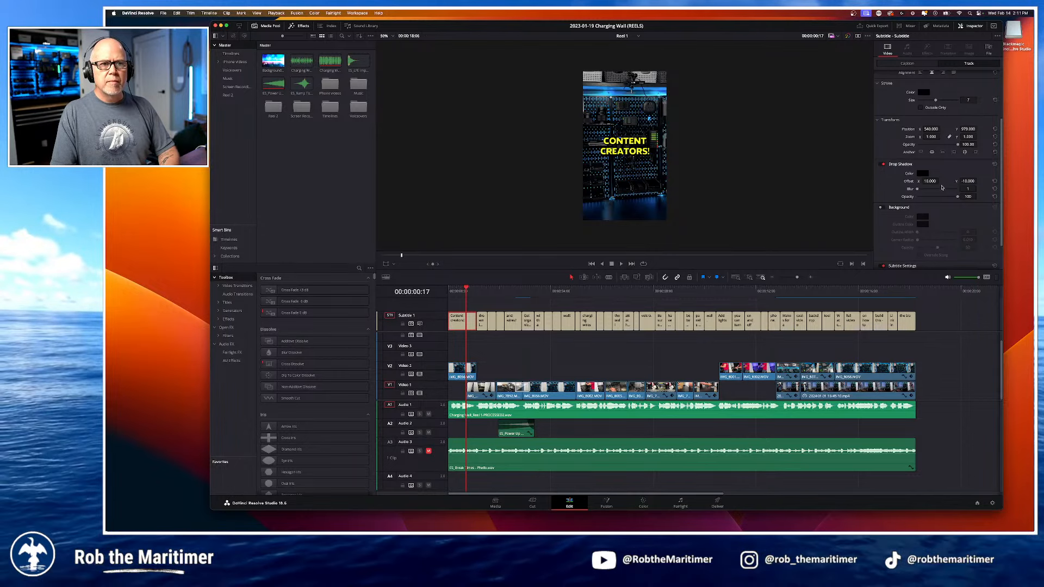
scroll(944, 187, down, 1)
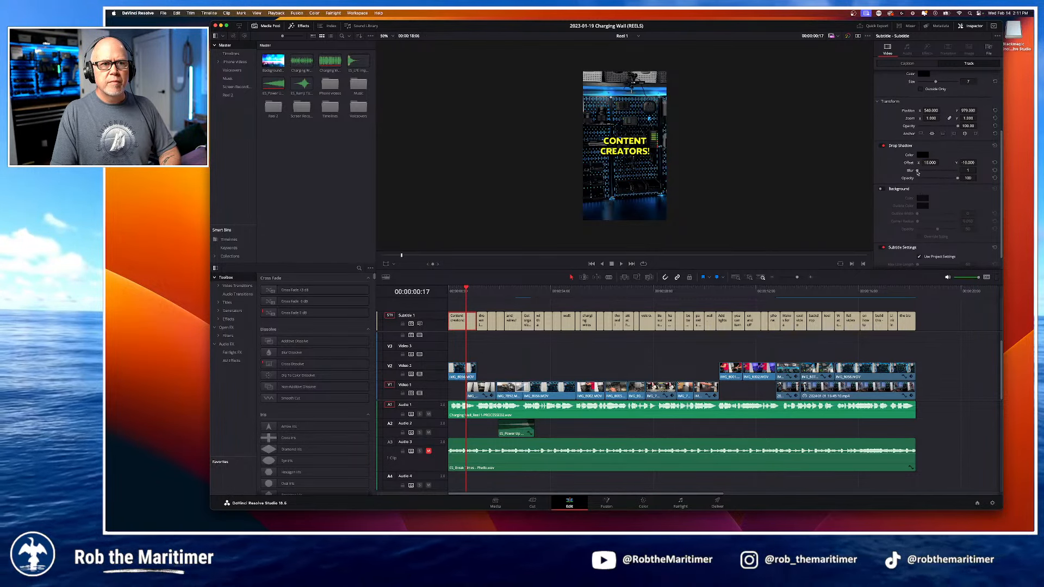
scroll(900, 247, down, 1)
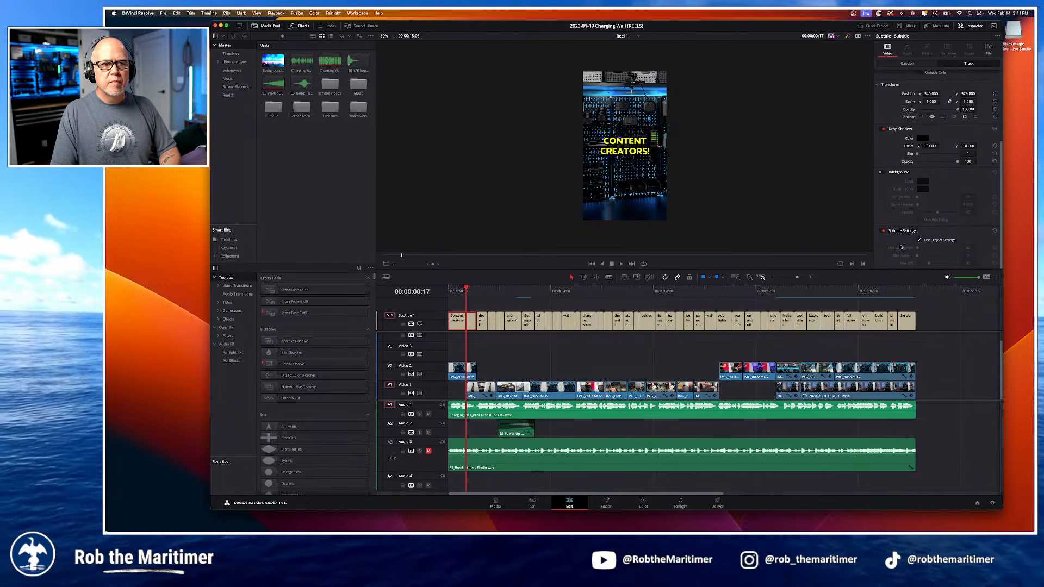
scroll(936, 197, up, 7)
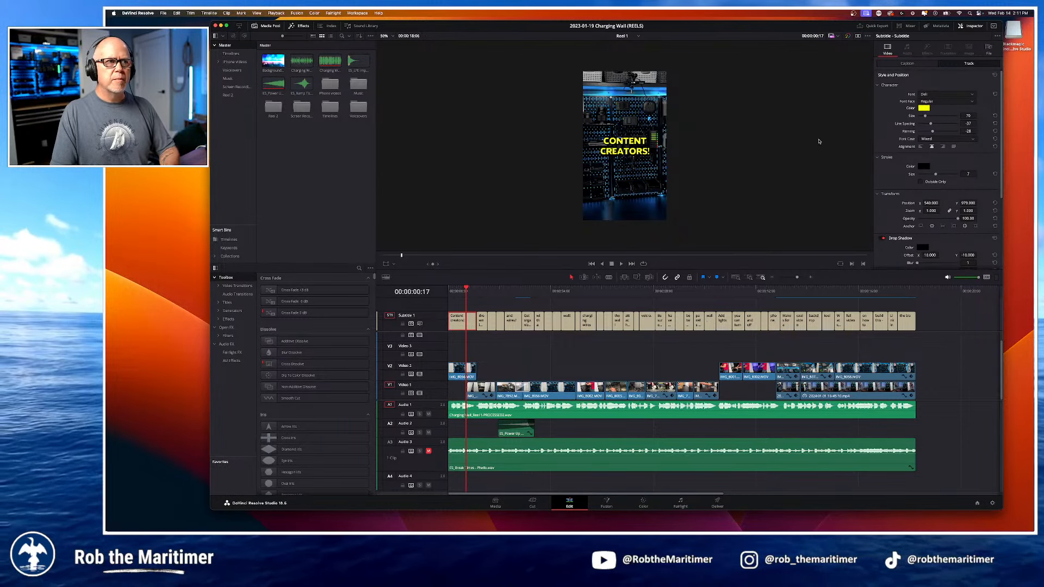
Step: Return to the Reel 2 timeline and set its subtitle track's text color to hex FFFB00
click(622, 36)
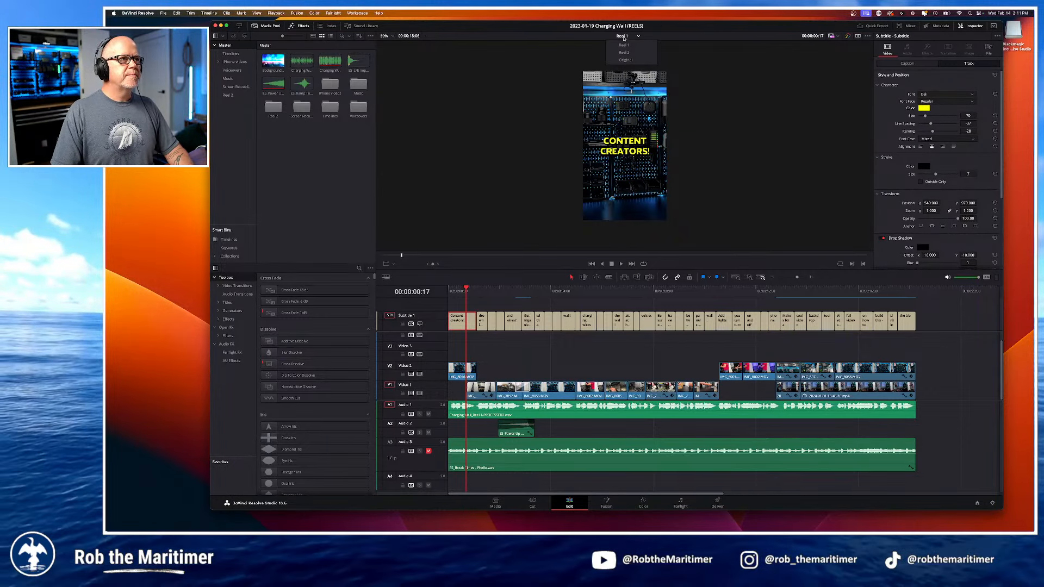
click(621, 52)
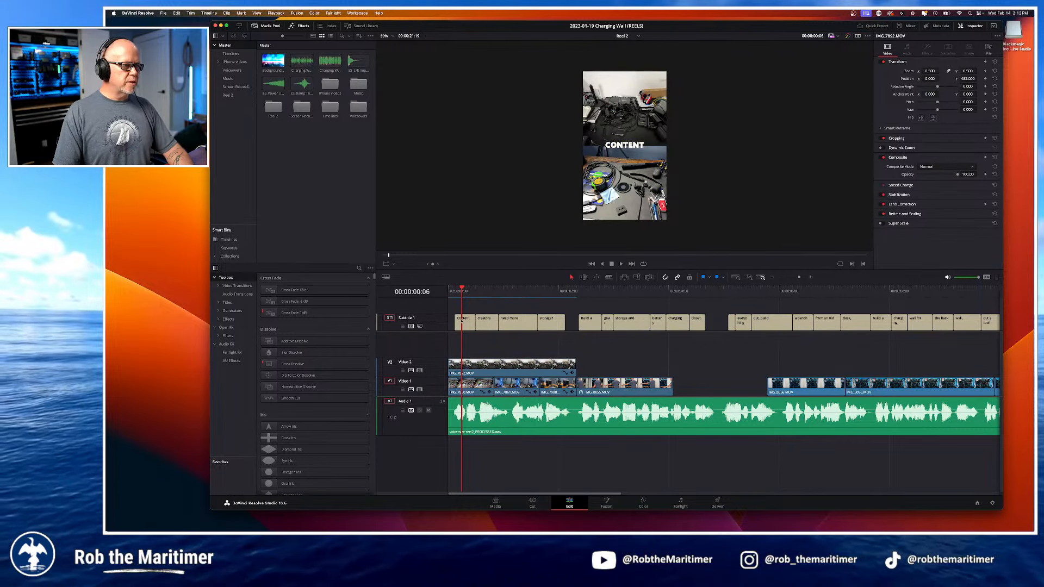
click(468, 325)
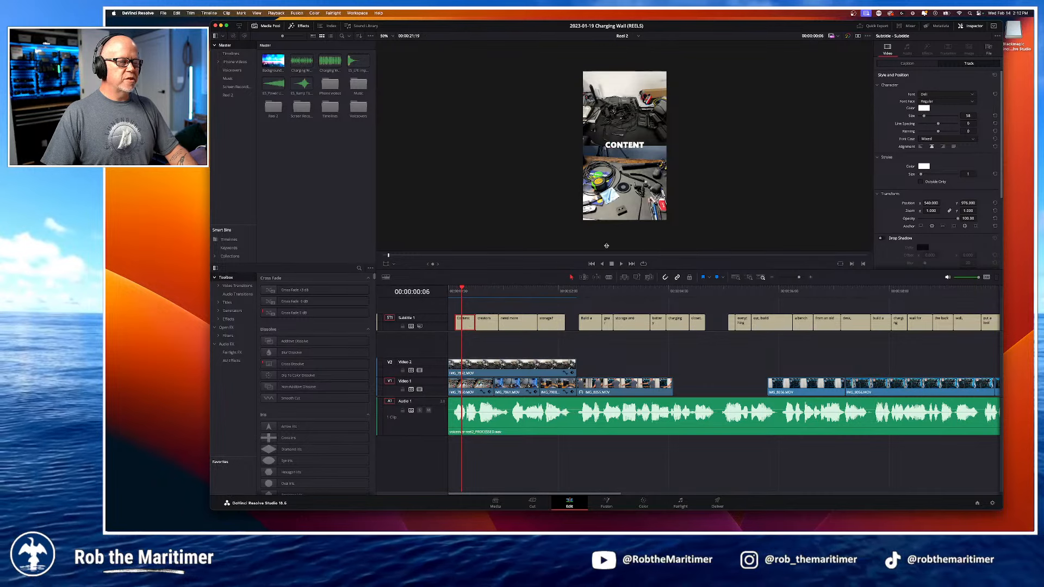
scroll(627, 148, up, 3)
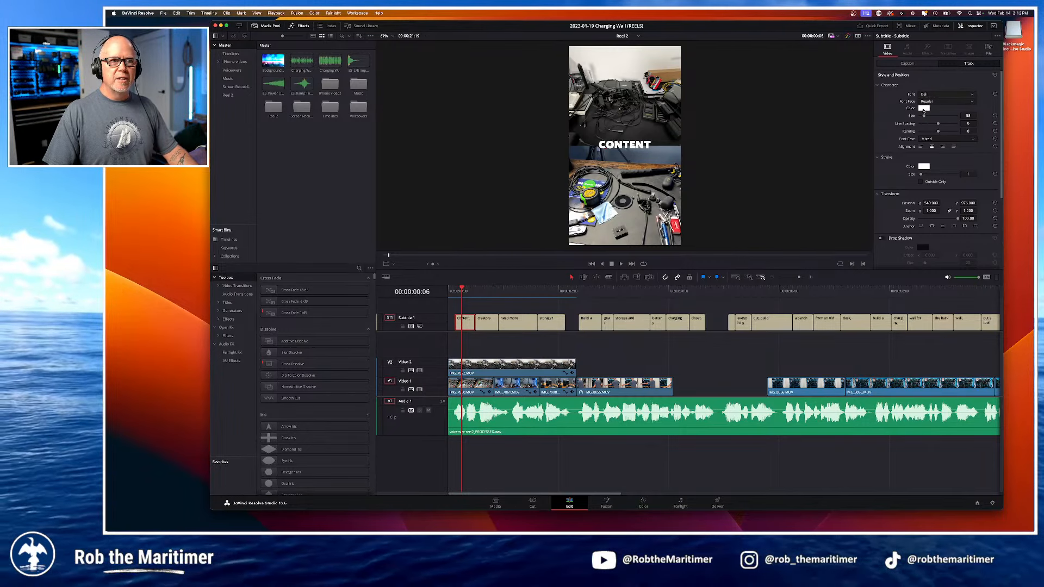
click(924, 108)
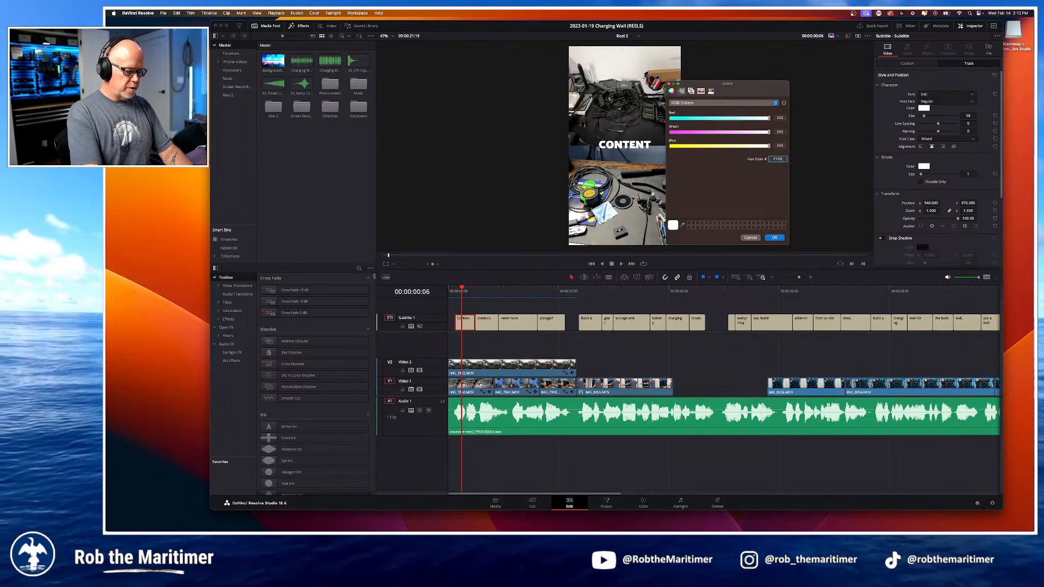
text(FFFB00)
key(Return)
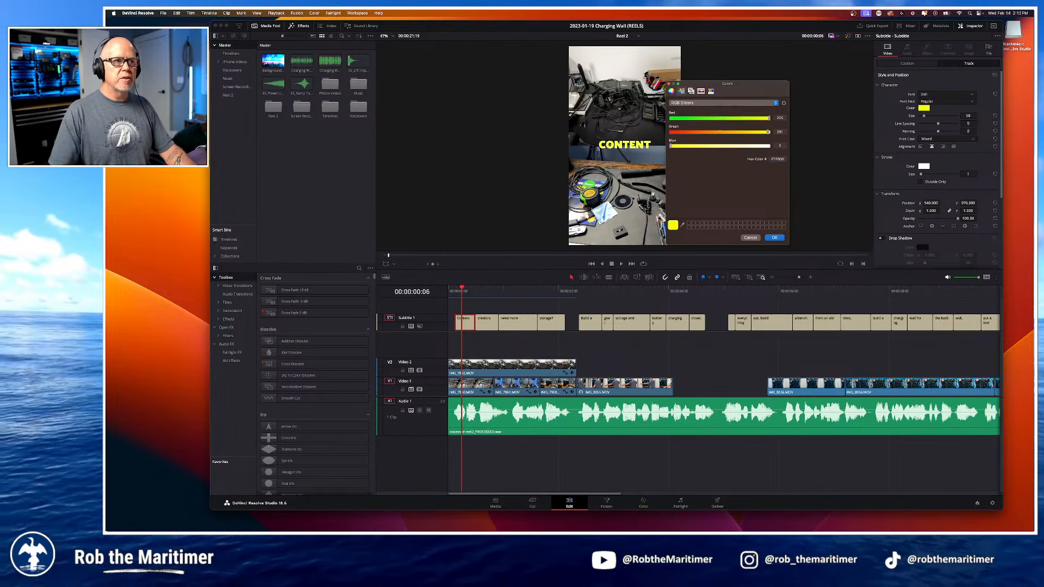
click(775, 237)
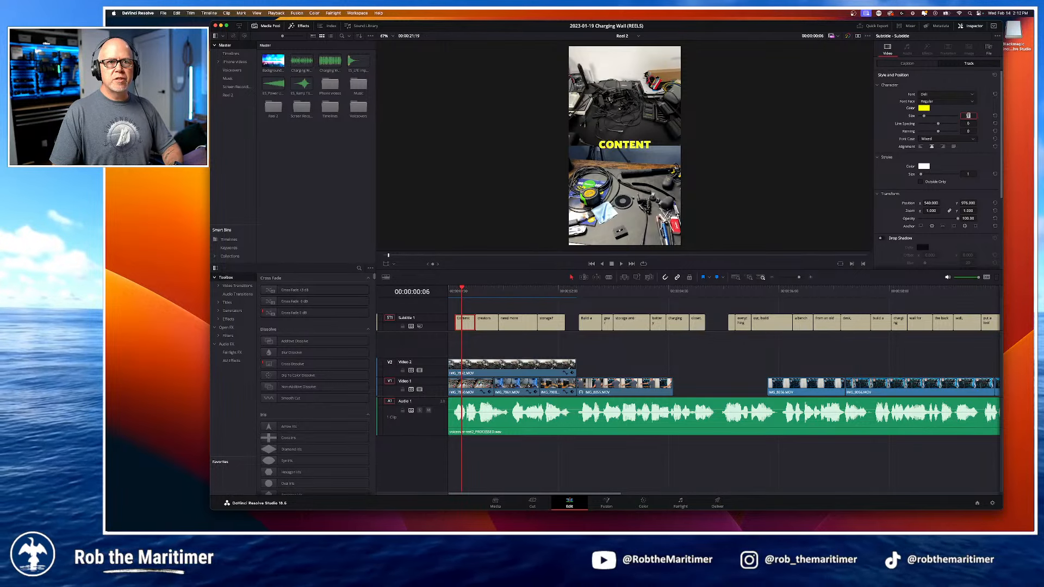
Step: Set the Reel 2 subtitle track's font size to 75, as in Reel 1
text(70)
key(Return)
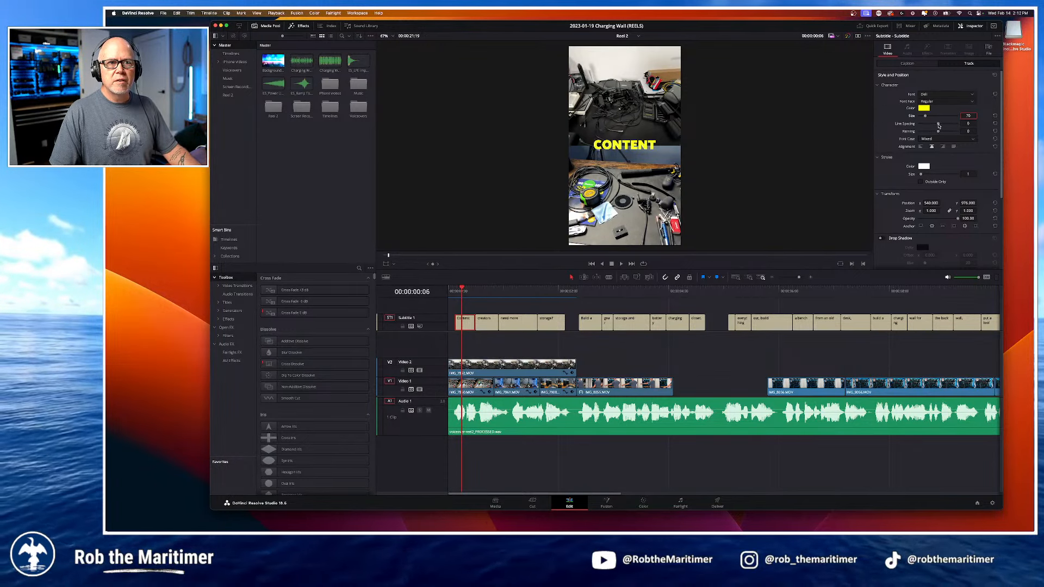
drag(938, 125, 938, 130)
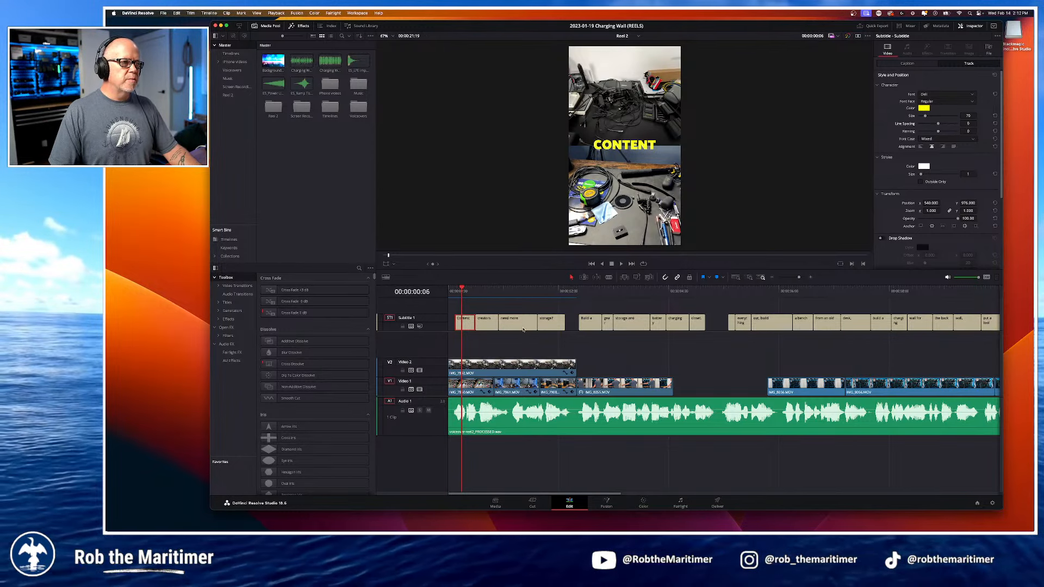
Step: Compare Reel 1's opening caption with Reel 2's, and play Reel 2's opening captions
click(626, 36)
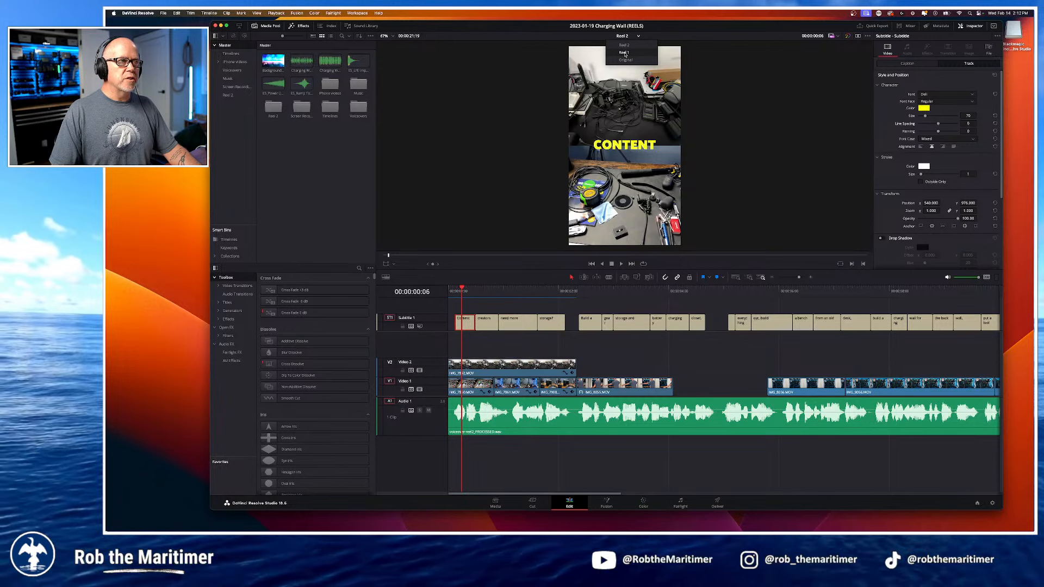
click(620, 49)
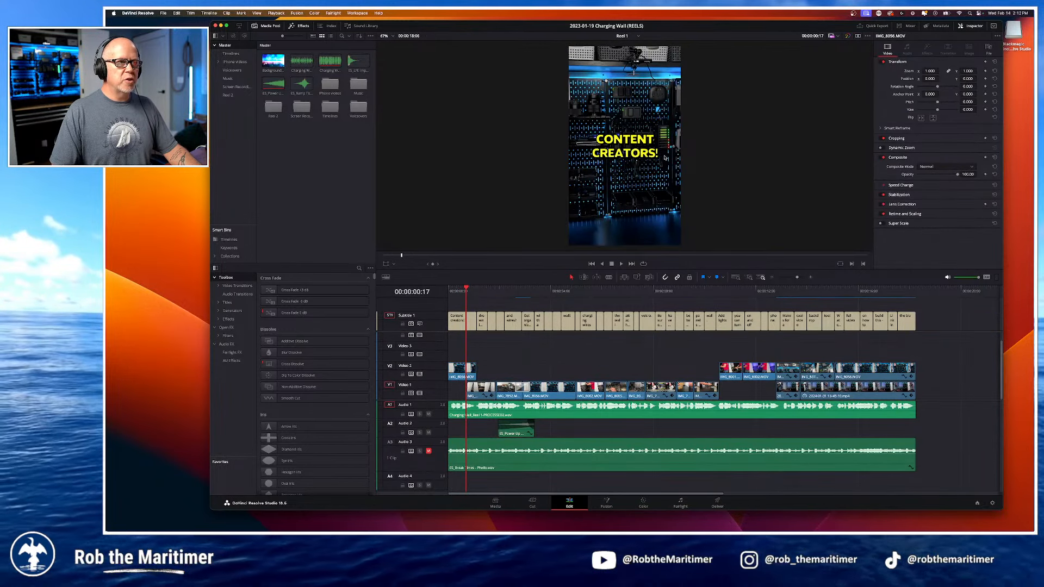
click(623, 36)
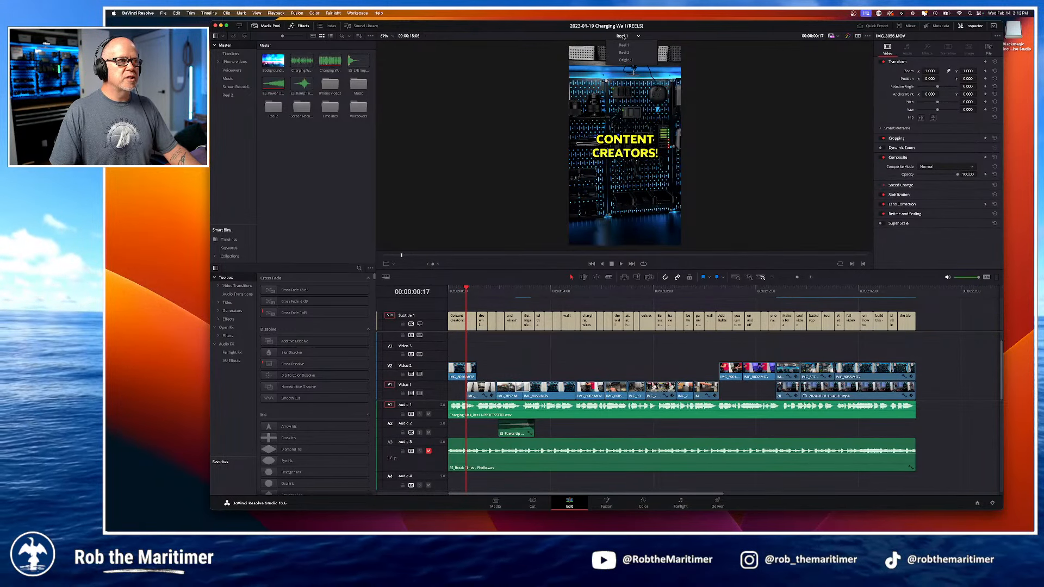
click(624, 53)
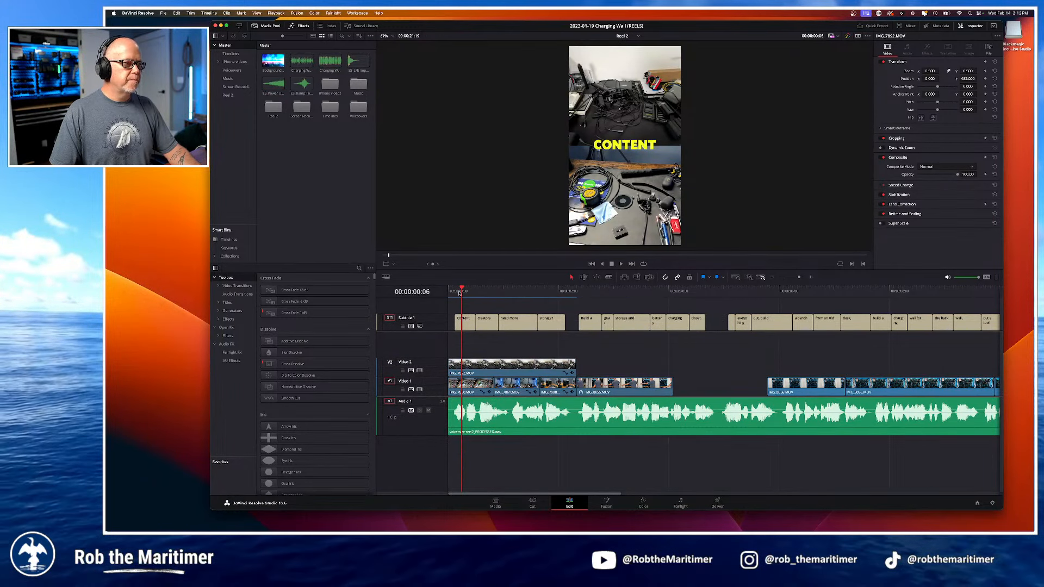
key(space)
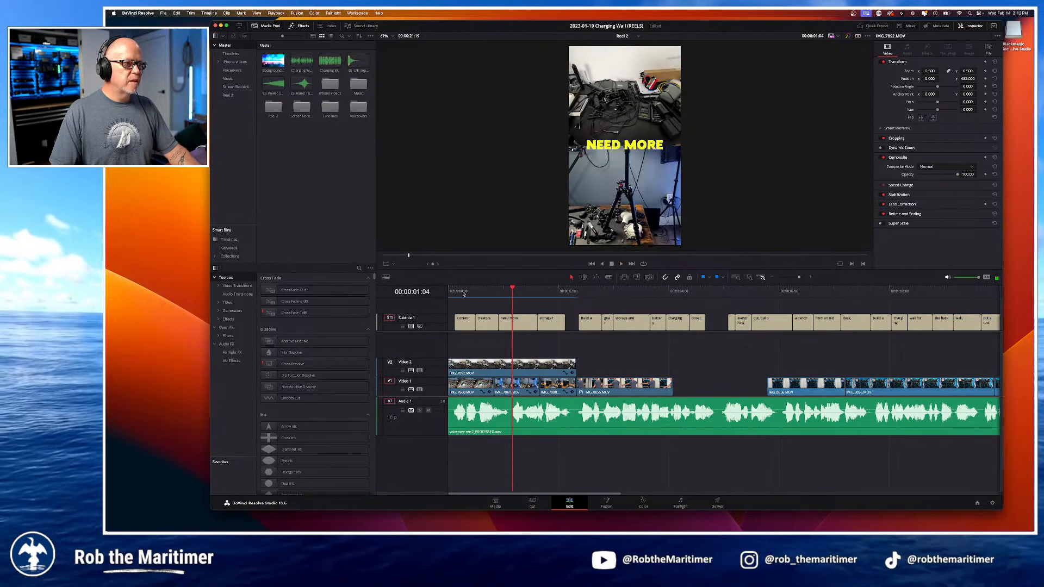
Step: Return the playhead to the first caption and delete the second caption, "creators", from Reel 2's subtitle track
click(464, 294)
click(467, 323)
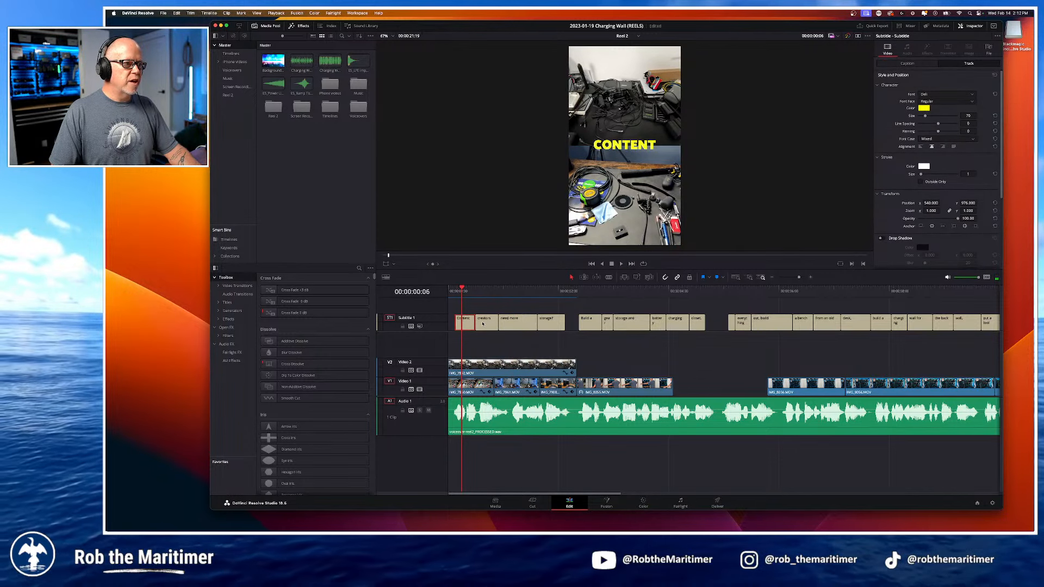
click(483, 325)
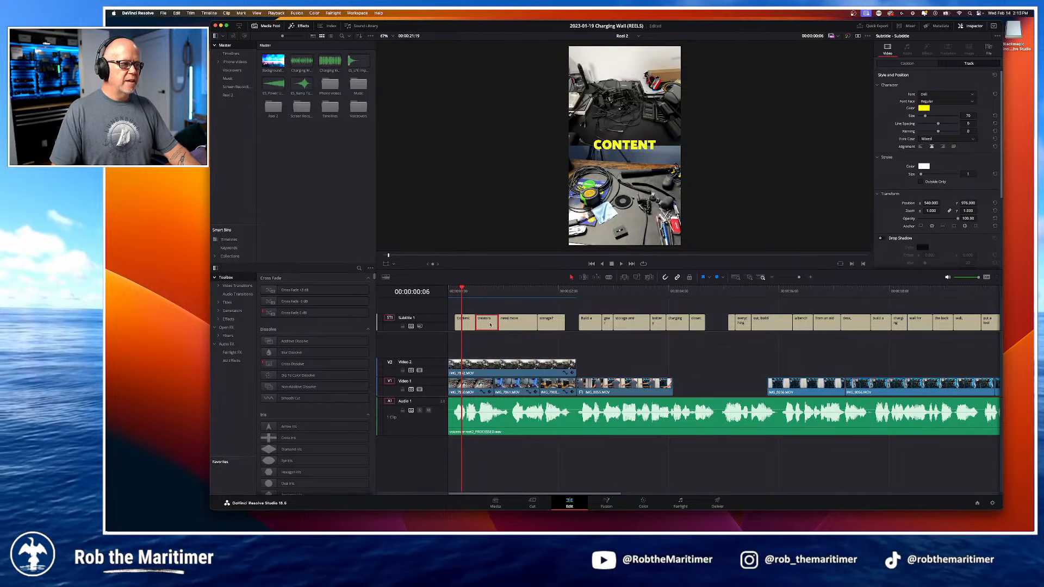
key(Delete)
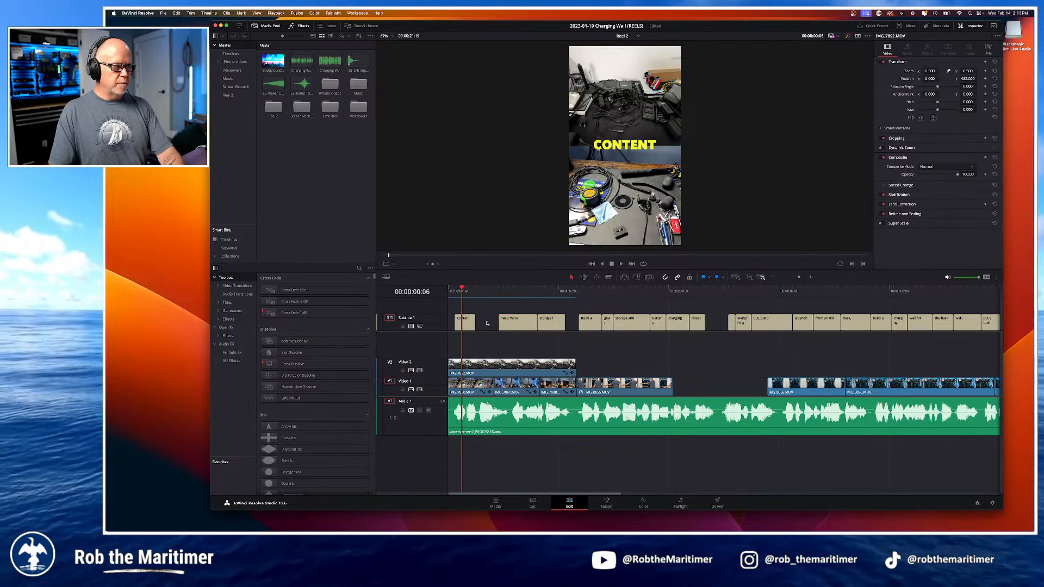
Step: Extend the first caption's text to two lines, reading "Content" above "Creators!"
click(468, 323)
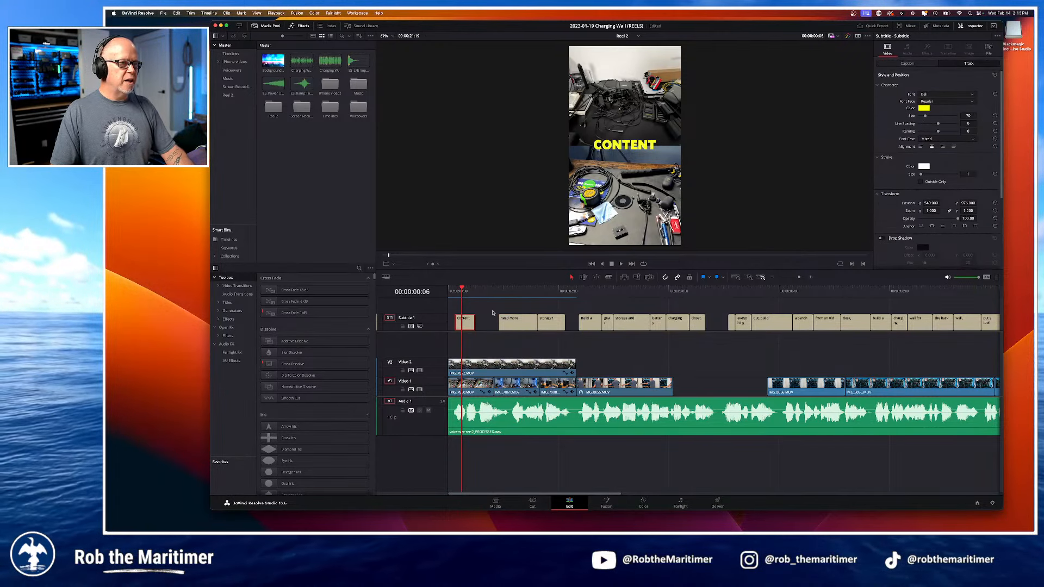
click(907, 64)
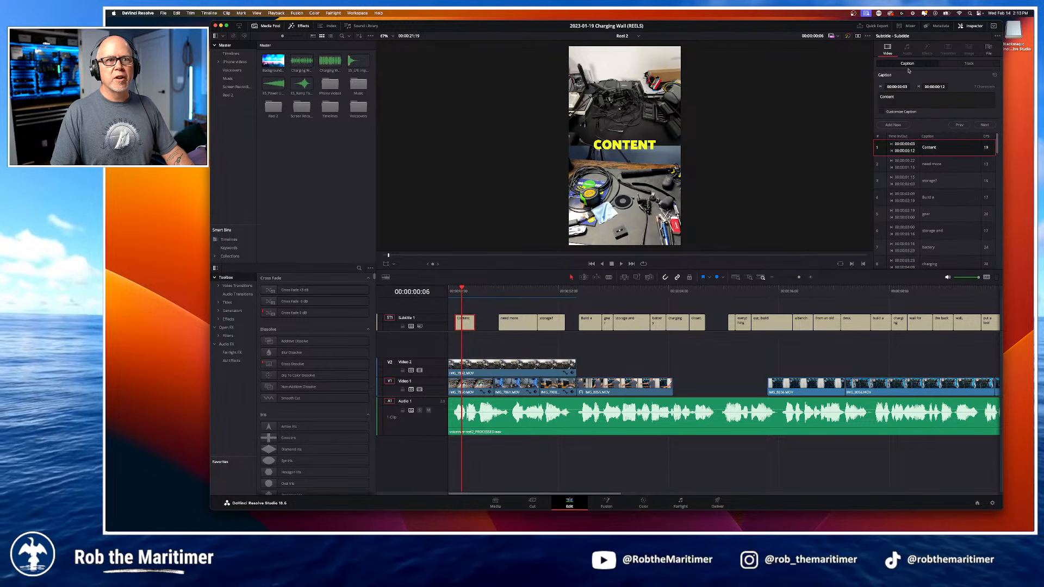
click(907, 101)
key(Return)
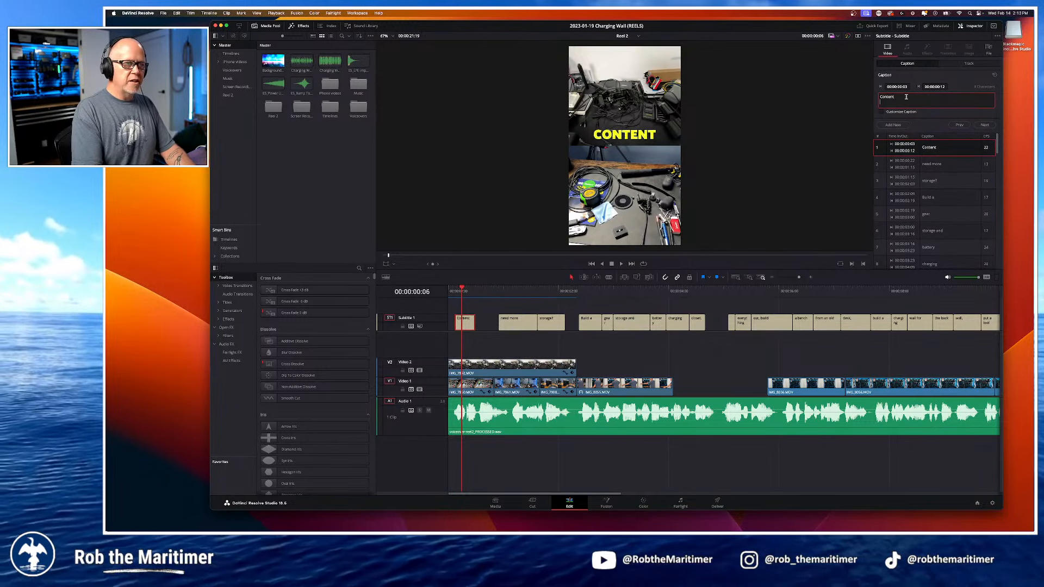
text(C)
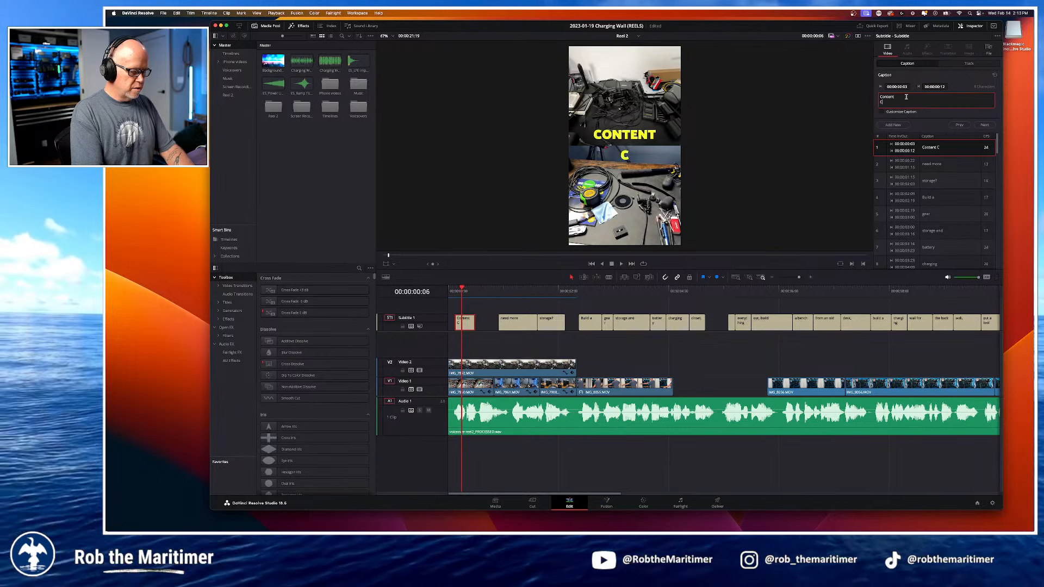
text(reators)
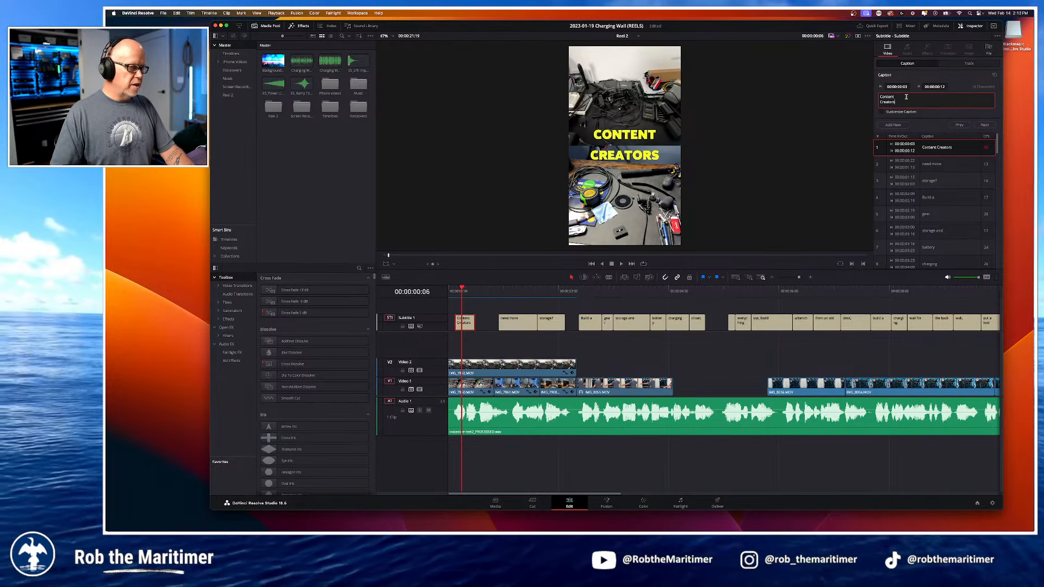
text(!)
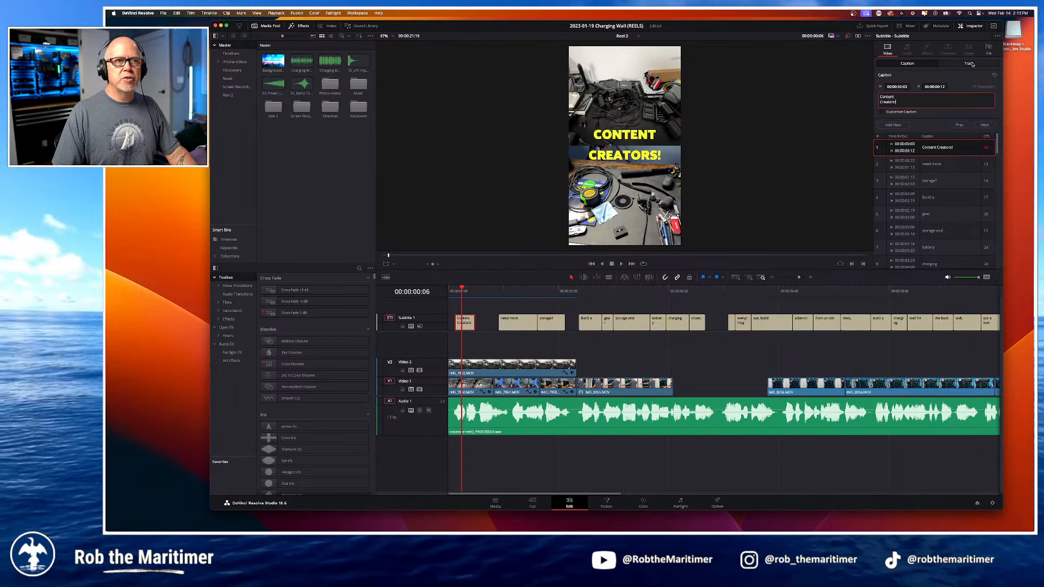
Step: Lengthen the first caption to the start of the "need more" caption and reopen the subtitle track's style settings
drag(475, 324, 494, 328)
click(479, 325)
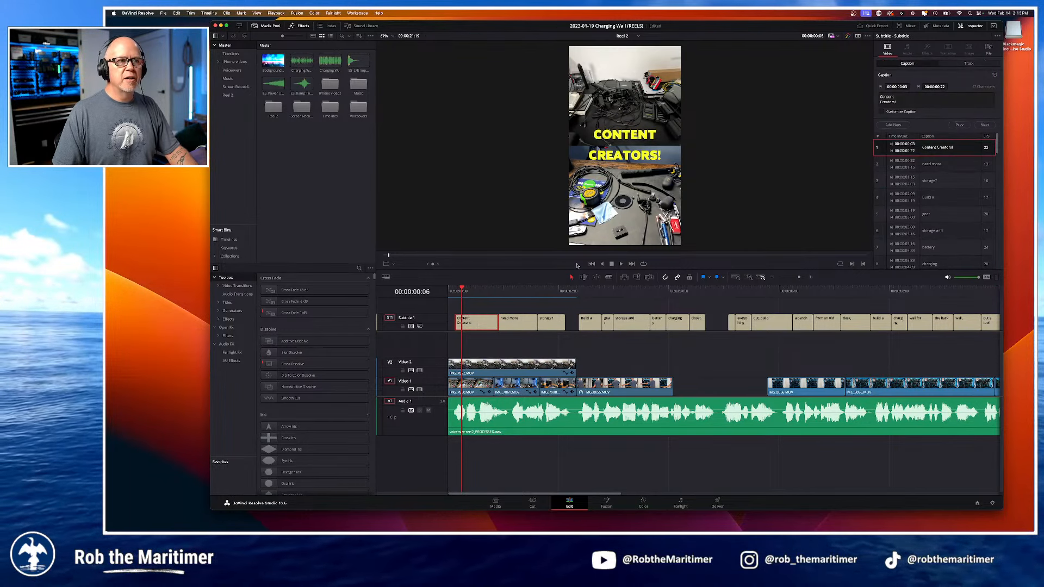
click(969, 63)
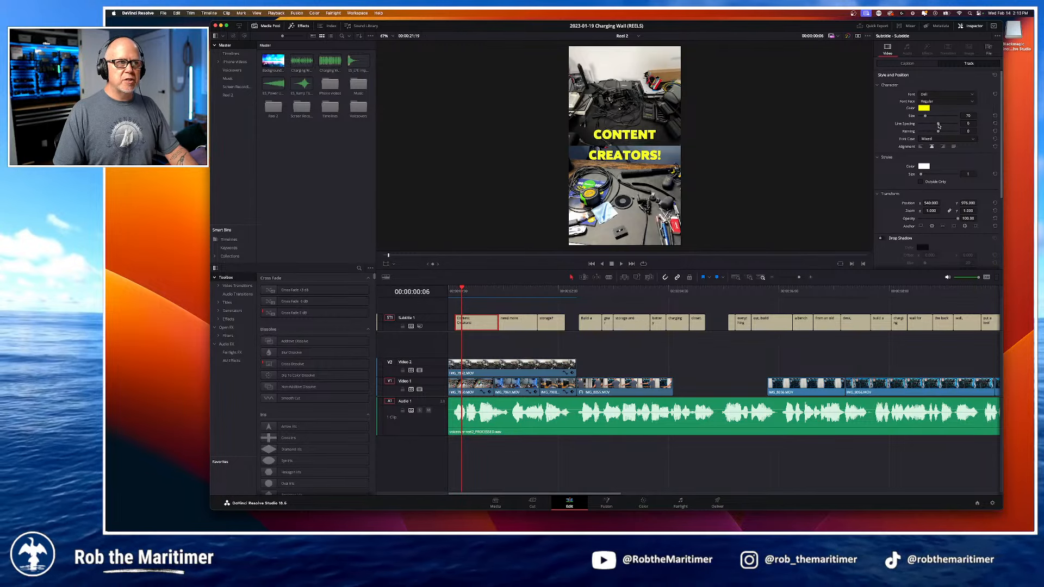
Step: Style Reel 2's subtitle track text with line spacing -37, kerning -28 and a black stroke of size 7
drag(938, 126, 931, 129)
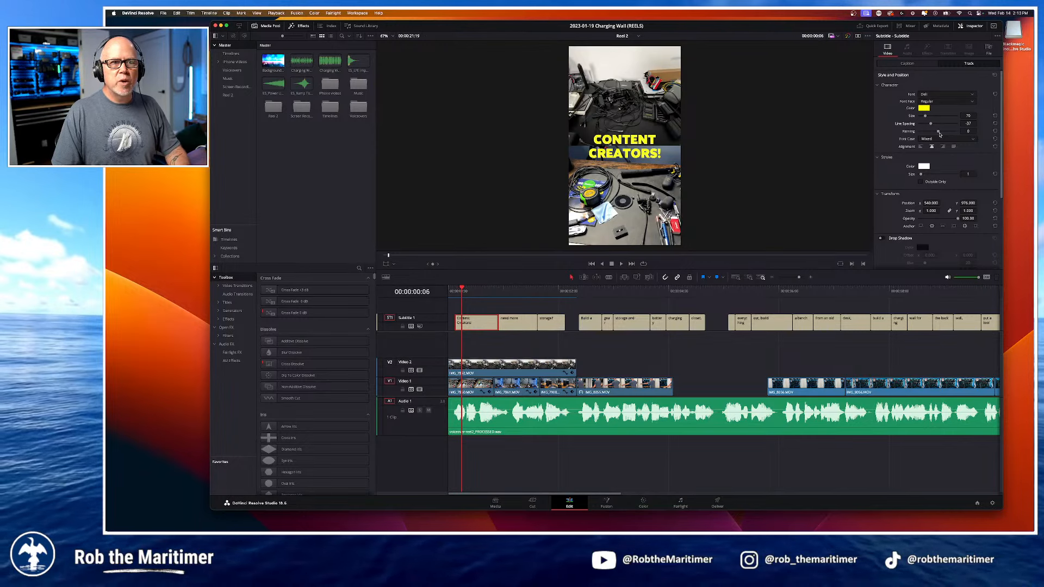
drag(939, 133, 933, 135)
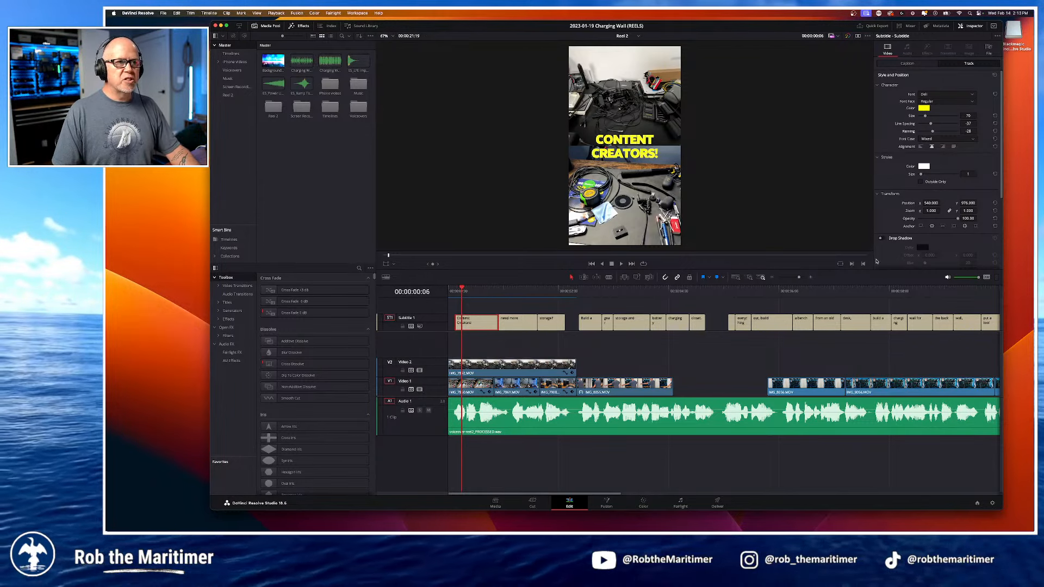
click(924, 167)
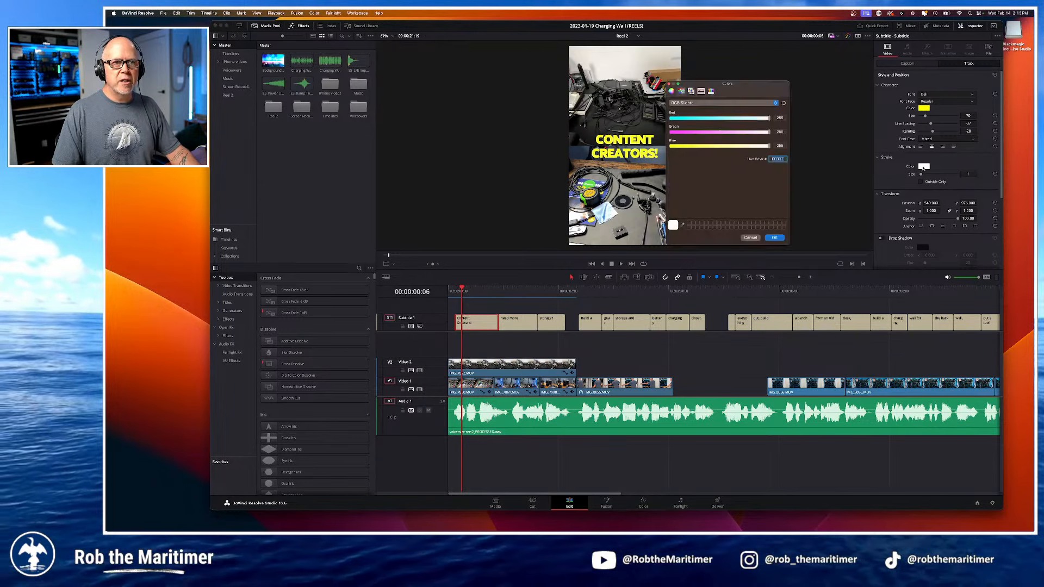
click(672, 92)
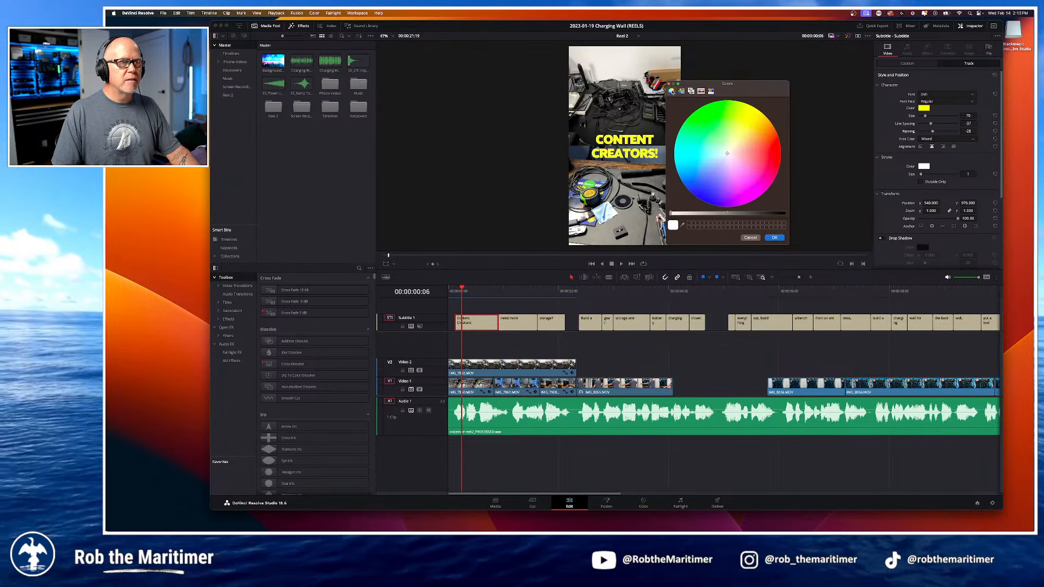
click(682, 91)
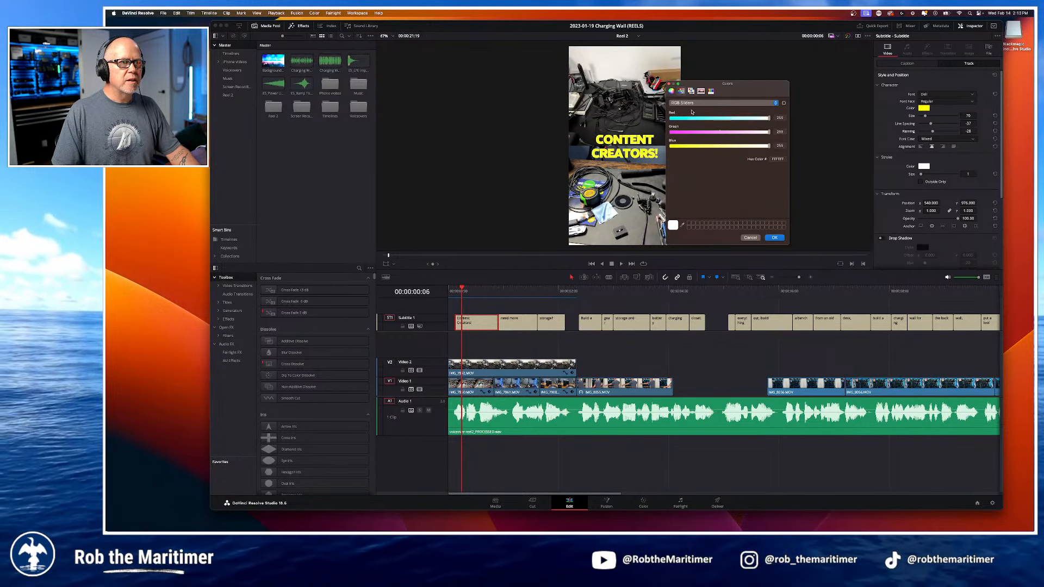
click(691, 91)
click(687, 125)
click(775, 238)
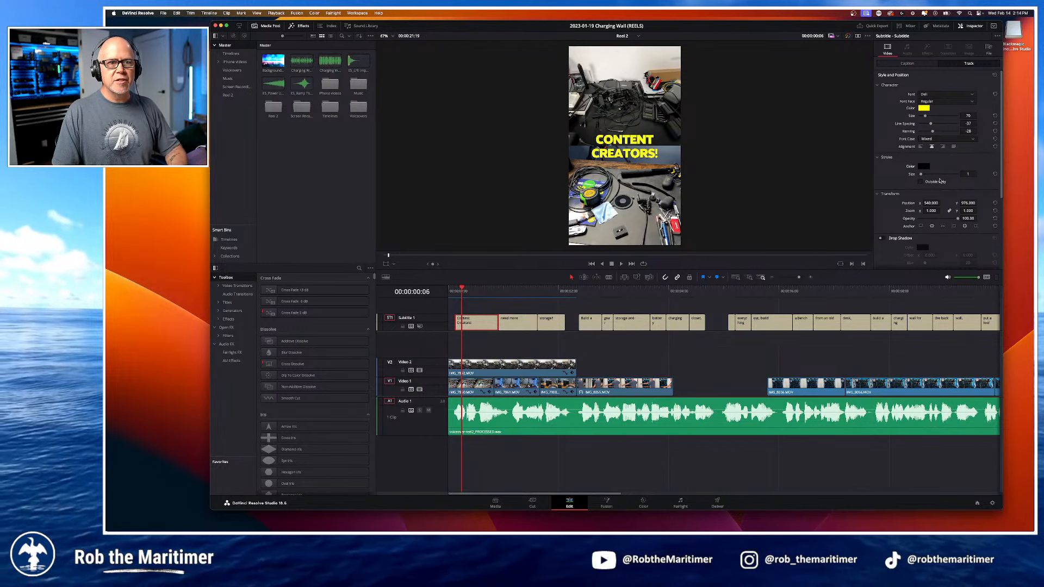
drag(921, 174, 938, 175)
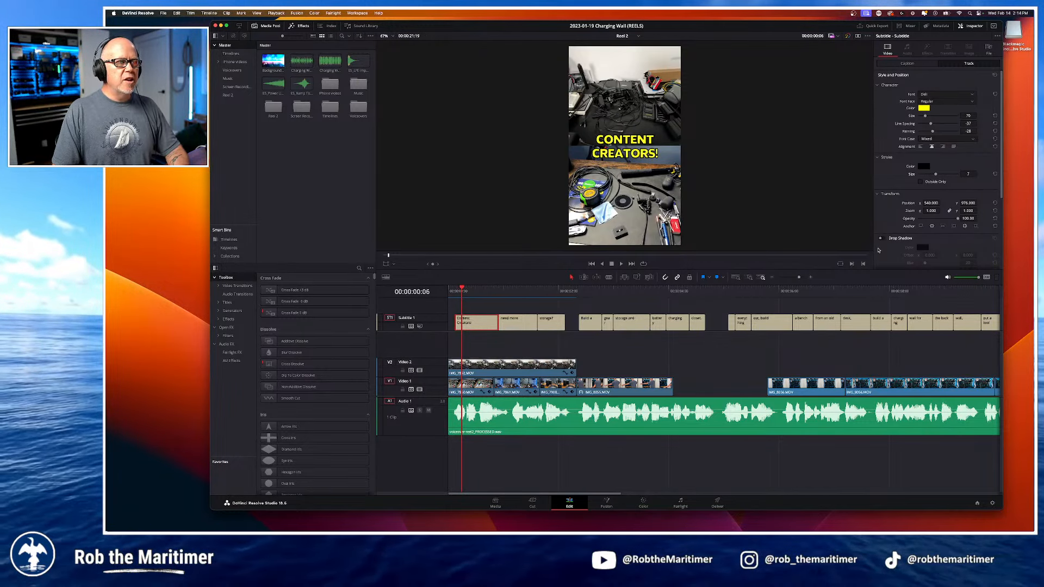
Step: Enable the subtitle track's drop shadow with offset X 10 and Y -10, blur 1 and opacity 100
scroll(900, 195, down, 2)
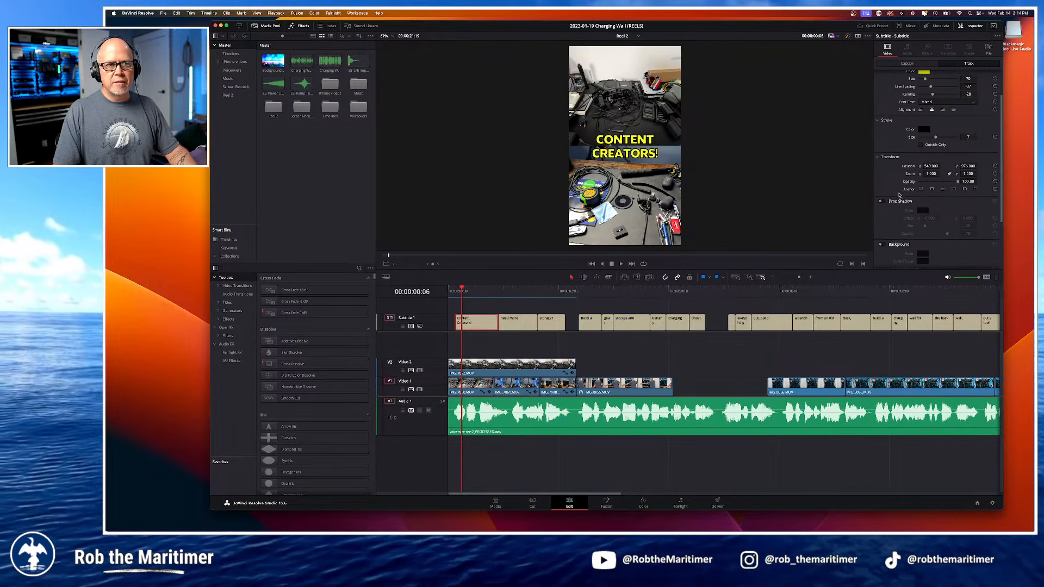
click(881, 200)
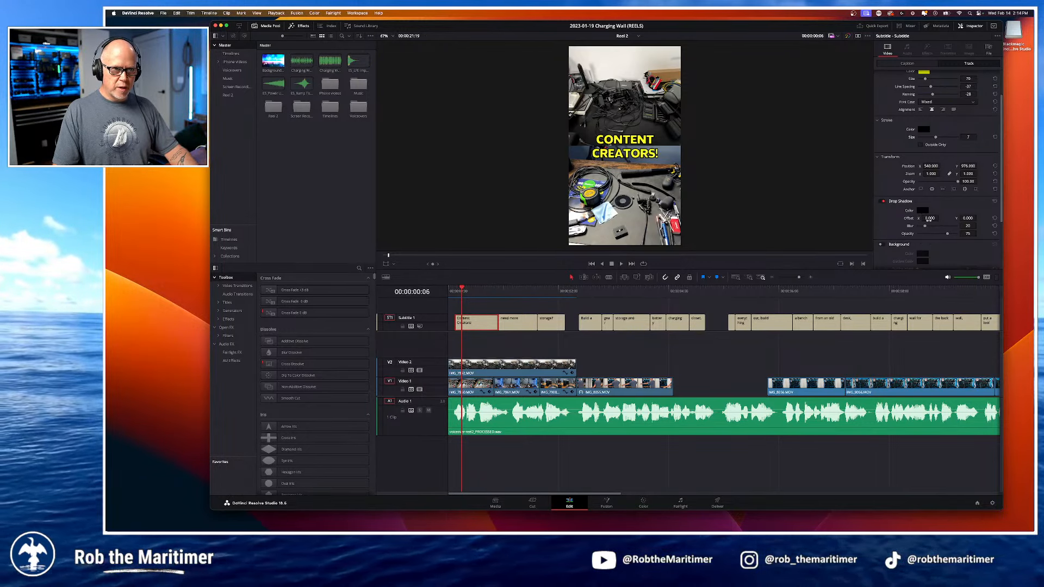
drag(923, 214, 940, 217)
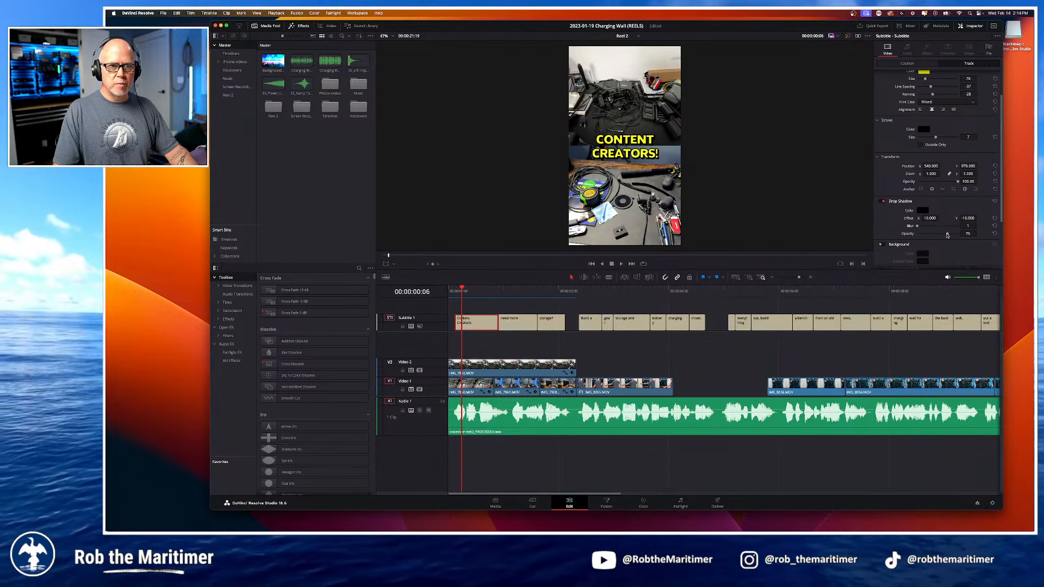
drag(948, 235, 987, 241)
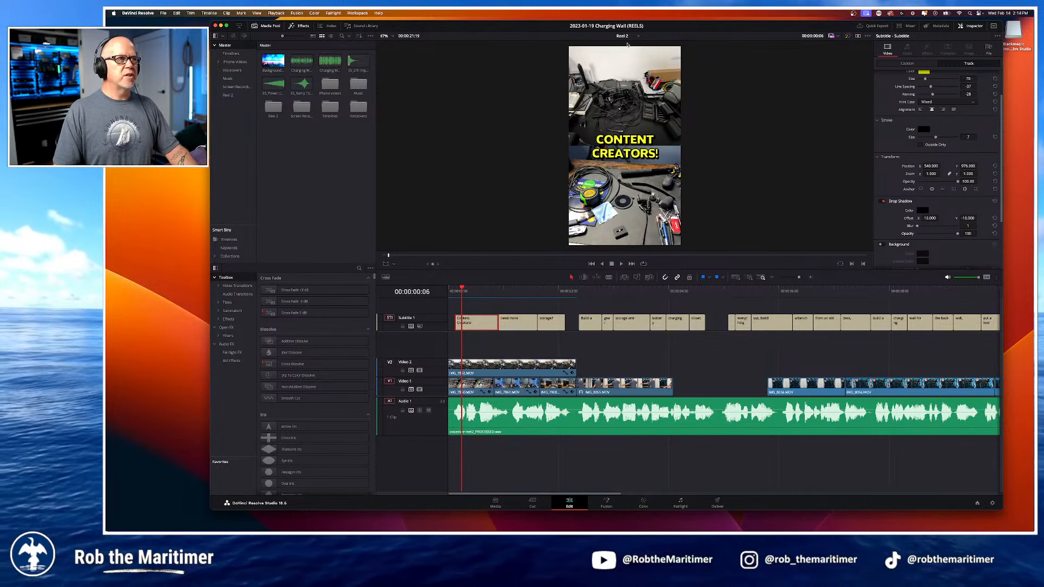
Step: Compare the "Content Creators!" caption styling in Reel 1 with Reel 2's, ending on the Reel 2 timeline
click(623, 36)
click(624, 52)
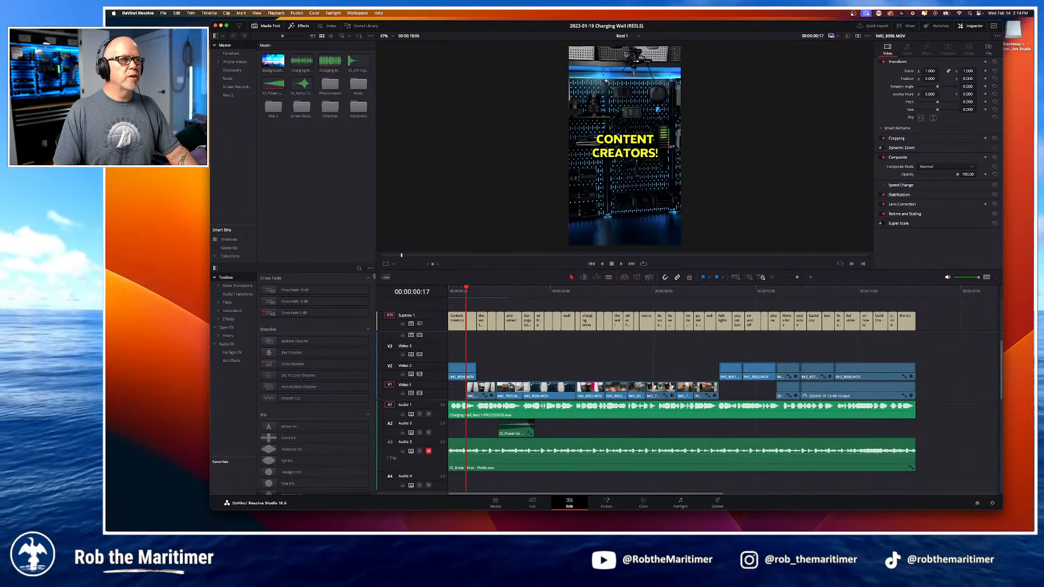
click(624, 36)
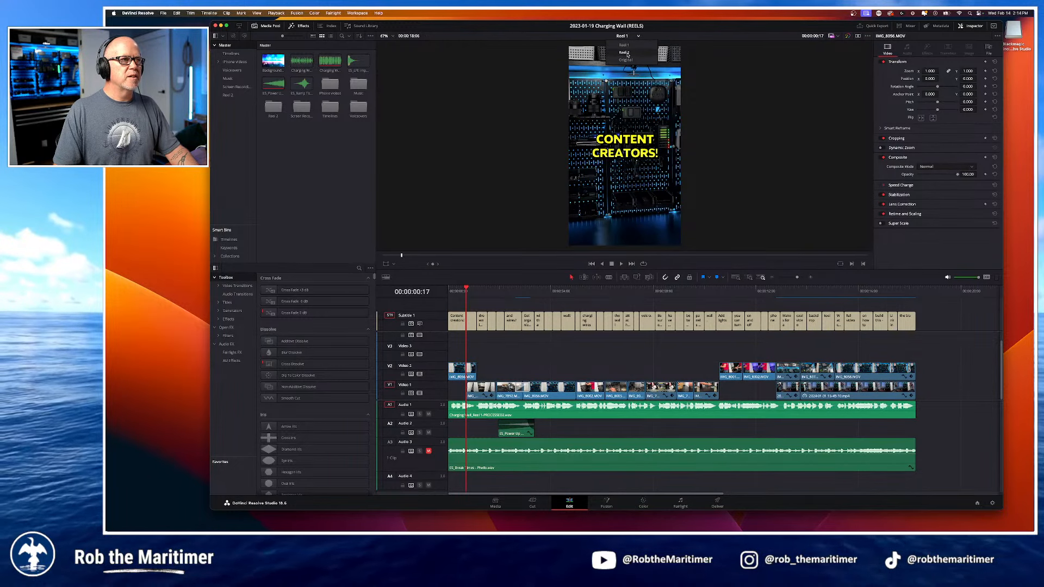
click(626, 53)
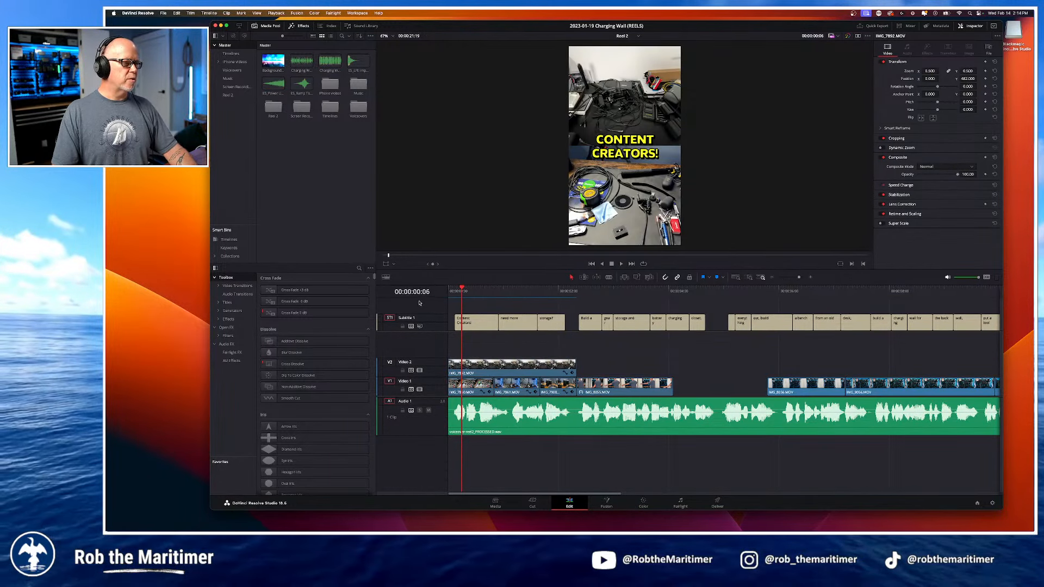
Step: Play Reel 2's opening and extend the first caption's start back to the beginning of the timeline
click(449, 295)
key(space)
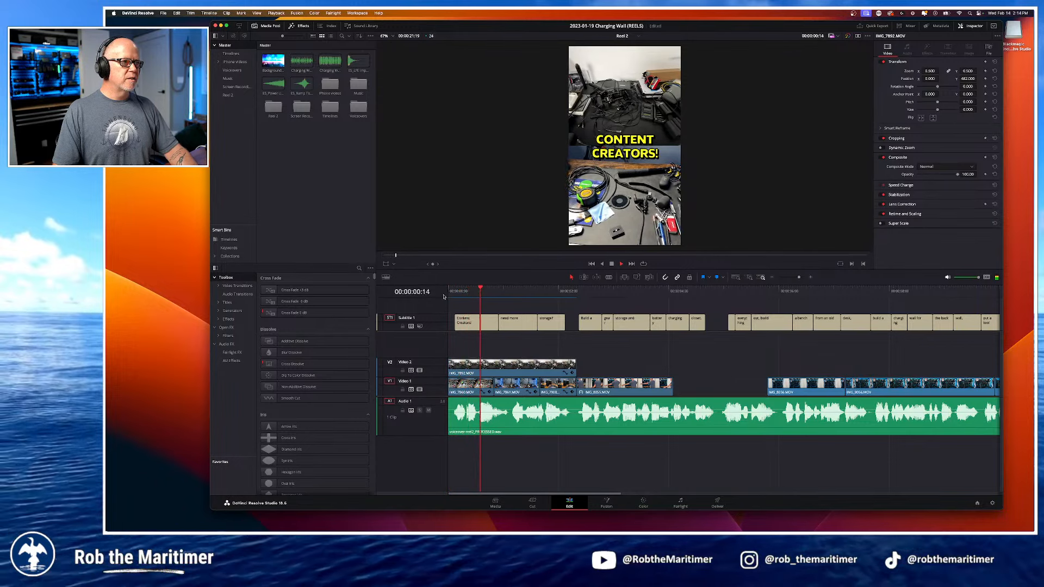
key(space)
drag(491, 293, 451, 323)
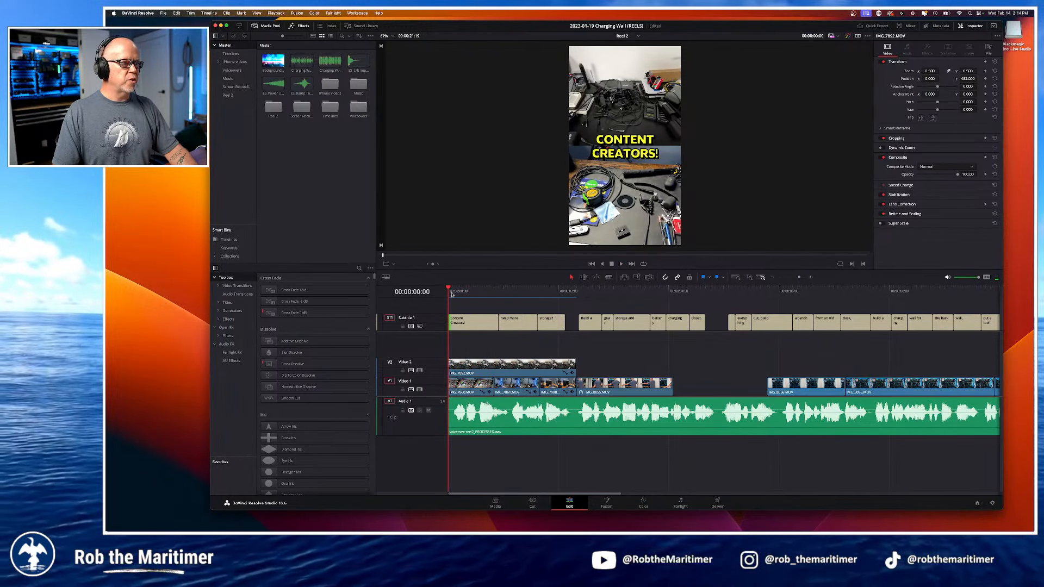
Step: Replay the opening captions and move the cut between "Content Creators!" and "need more" to 00:00:01:02
key(space)
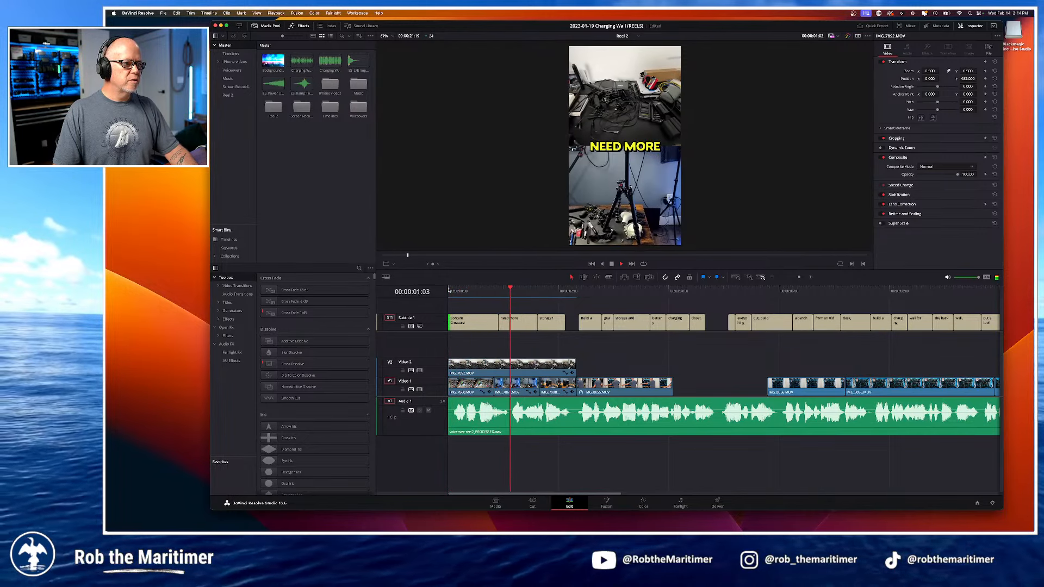
key(space)
click(472, 290)
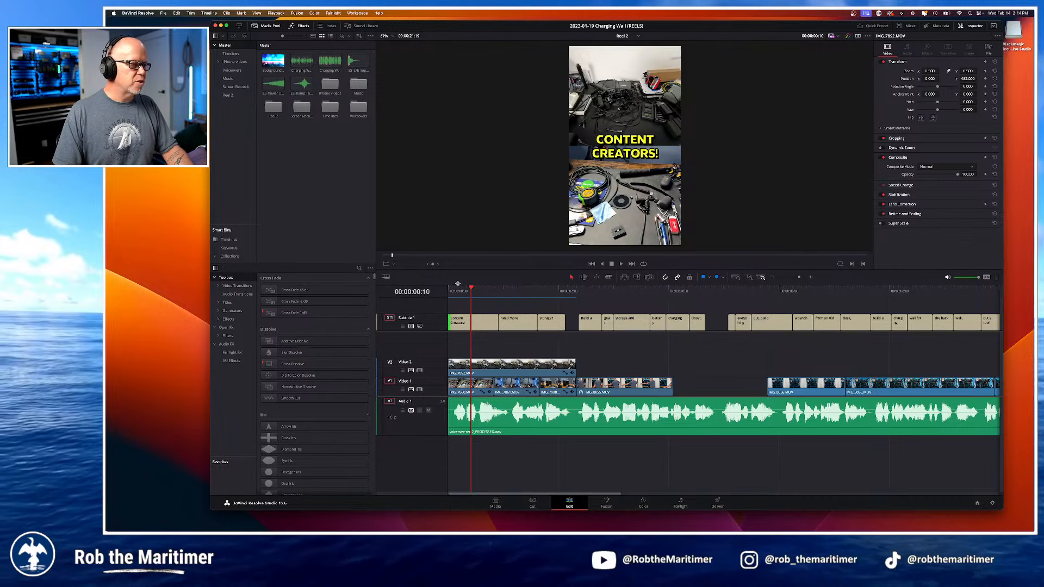
click(459, 291)
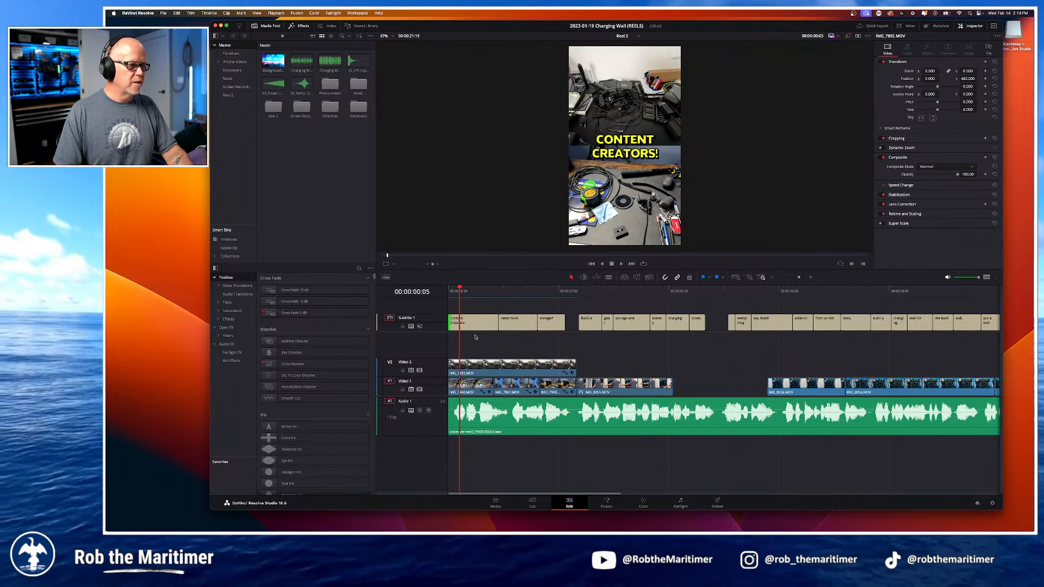
key(space)
key(space)
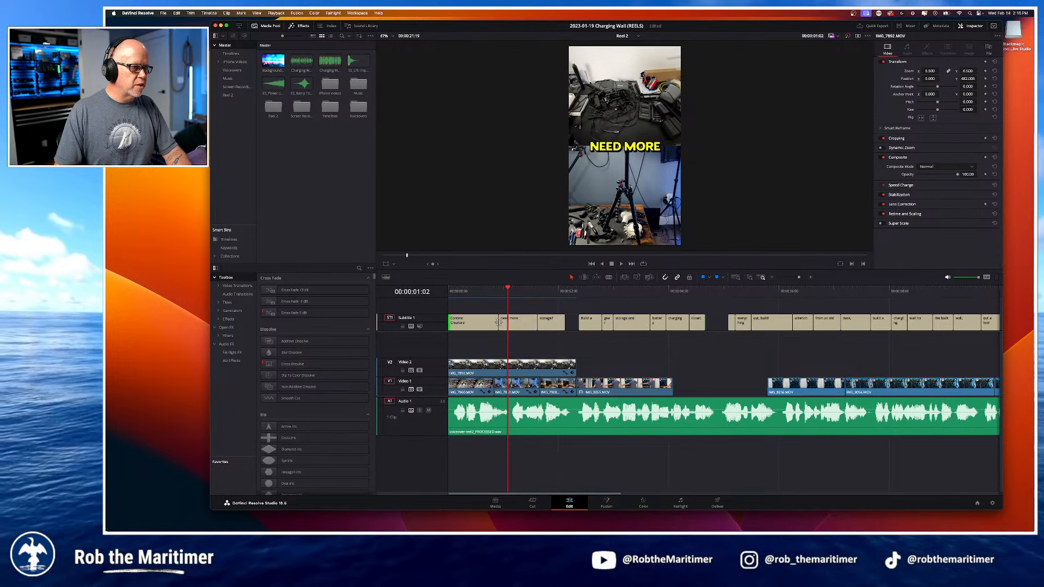
drag(499, 323, 508, 323)
Step: Play through the "need more" caption and extend the "storage?" caption to meet "Build a" at 00:00:02:08
click(495, 293)
key(space)
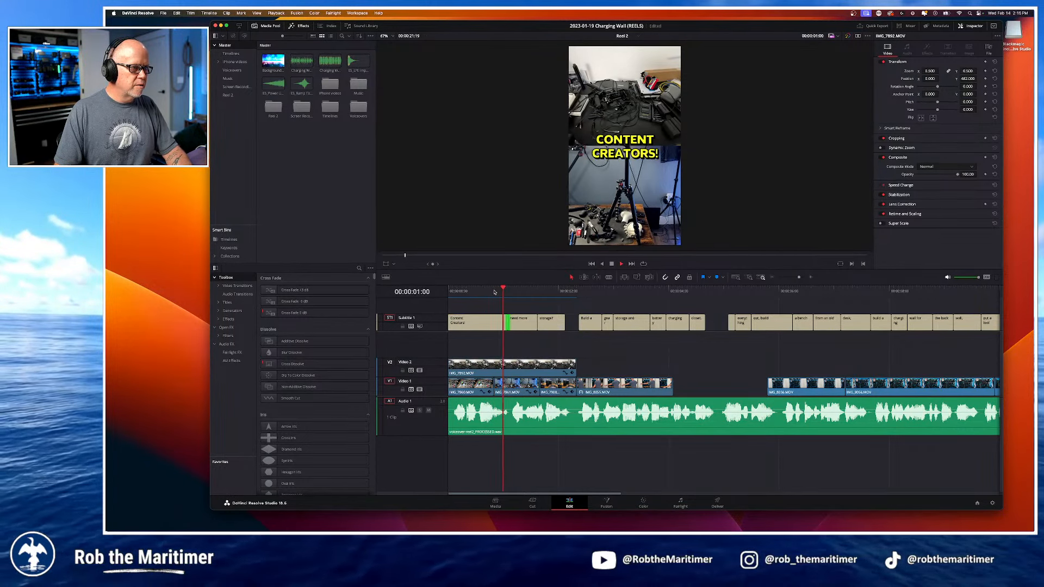
key(space)
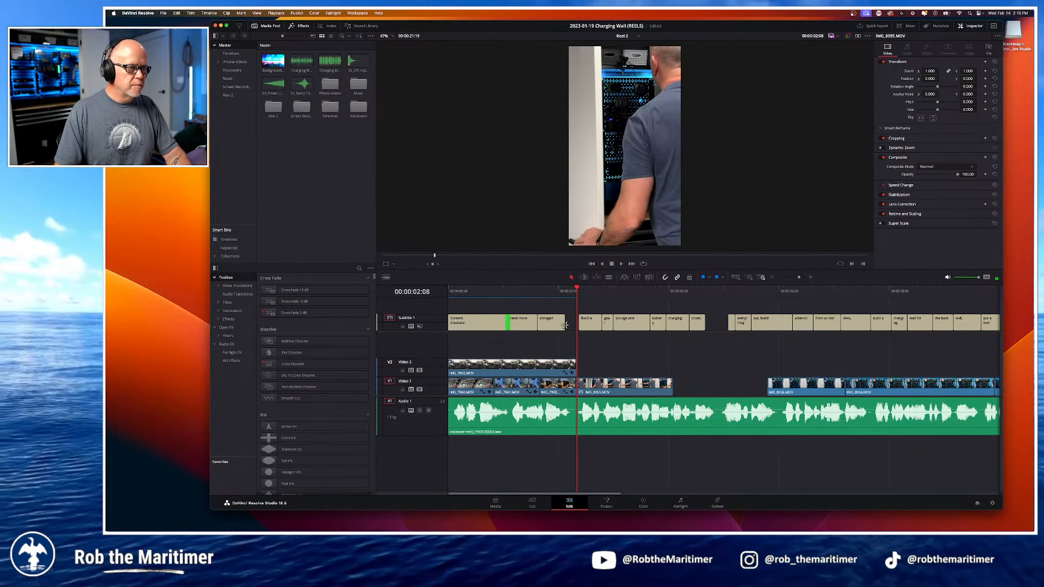
drag(566, 324, 576, 325)
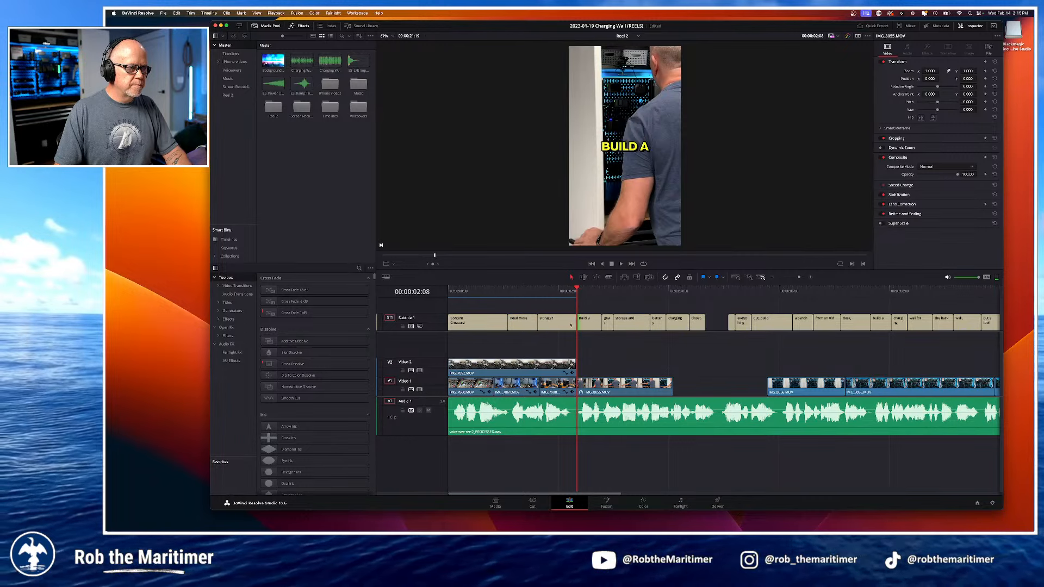
Step: Check the caption timing by playback and extend the "gear" caption to 00:00:03:10, shortening "storage and"
click(488, 291)
key(space)
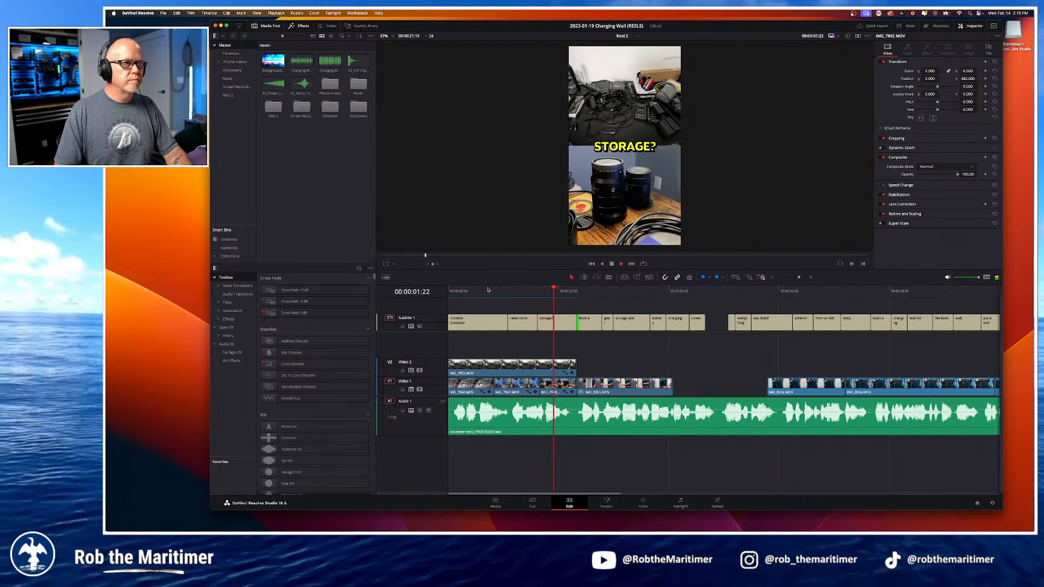
key(space)
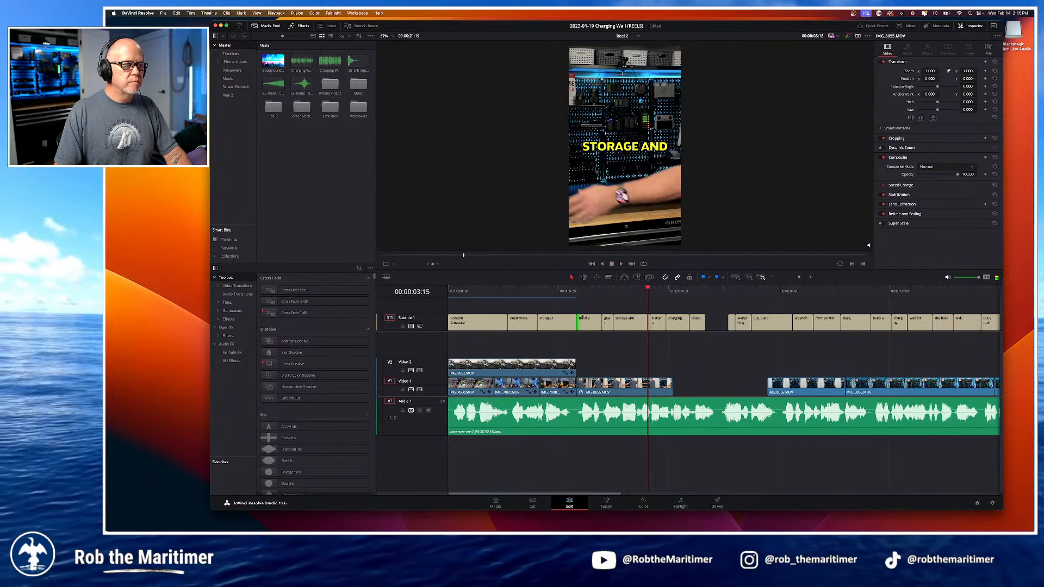
click(584, 291)
key(space)
key(space)
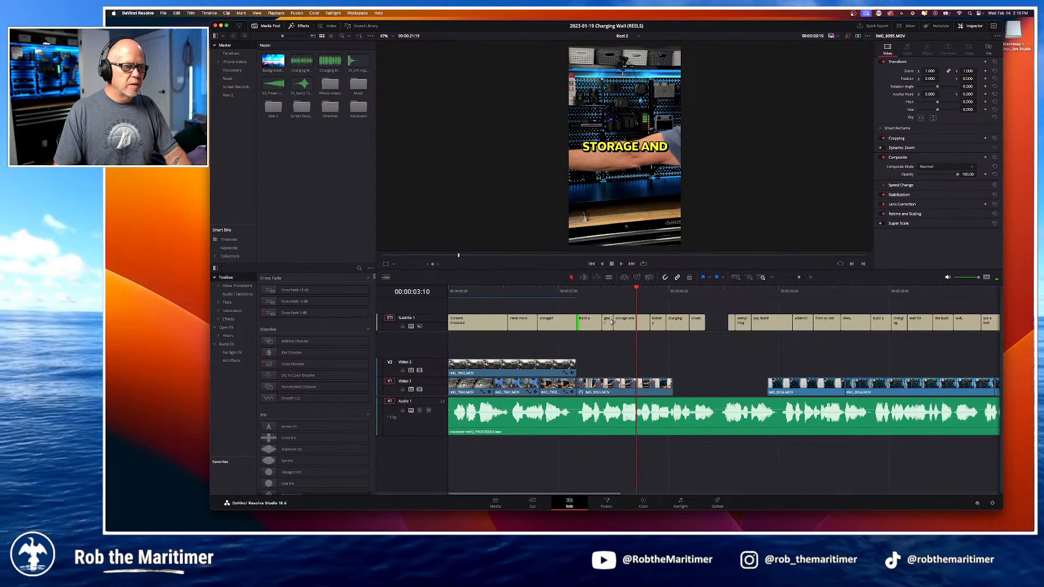
drag(613, 323, 635, 326)
Step: Change the "gear" caption's text to "gear storage"
click(620, 324)
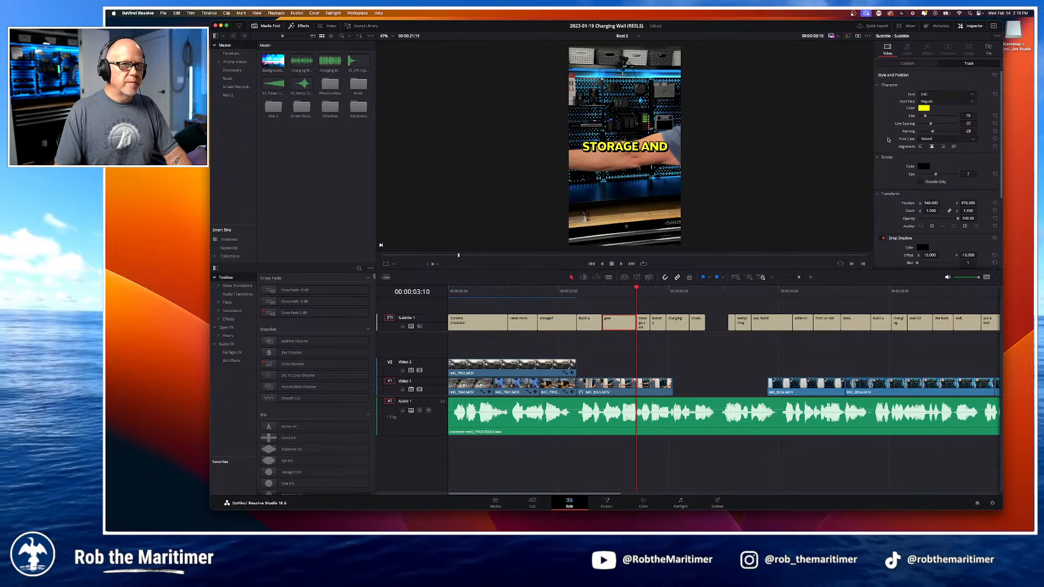
click(926, 65)
click(910, 99)
text(storage)
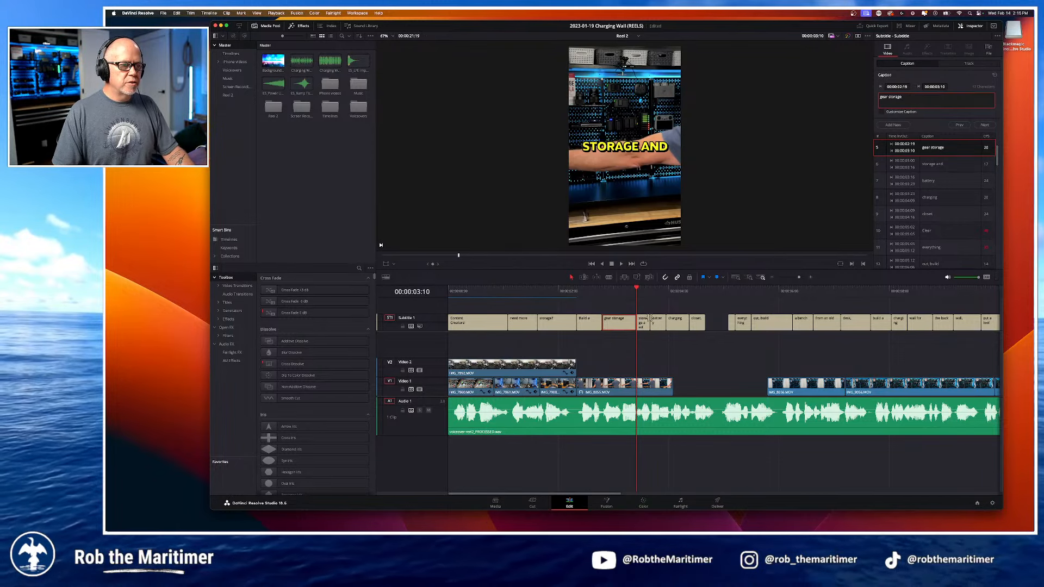
Step: Replace the "storage and" caption's text with "and", and play the captions from "Build a"
click(641, 323)
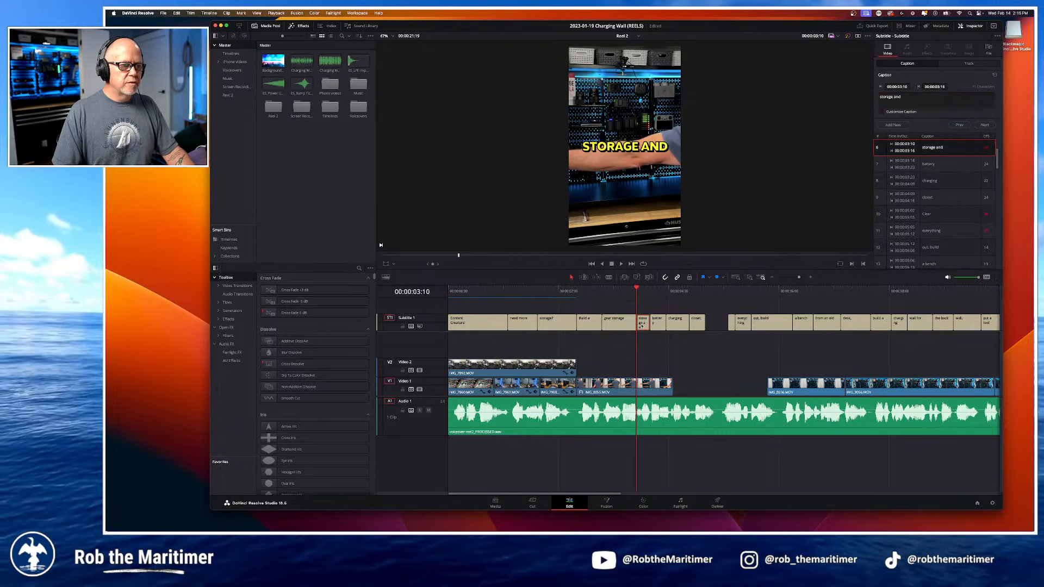
click(908, 97)
text(a)
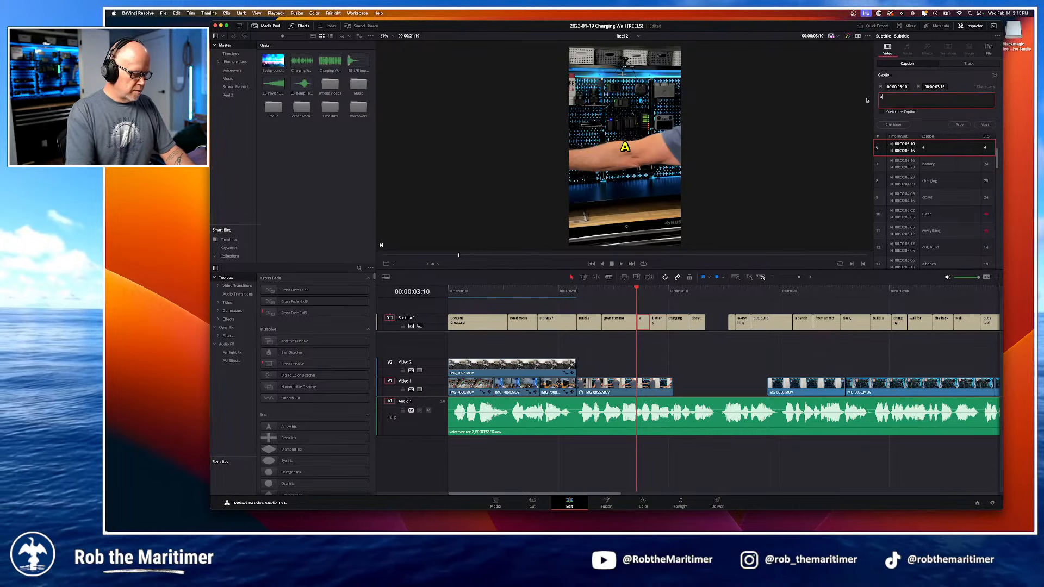
click(580, 291)
key(space)
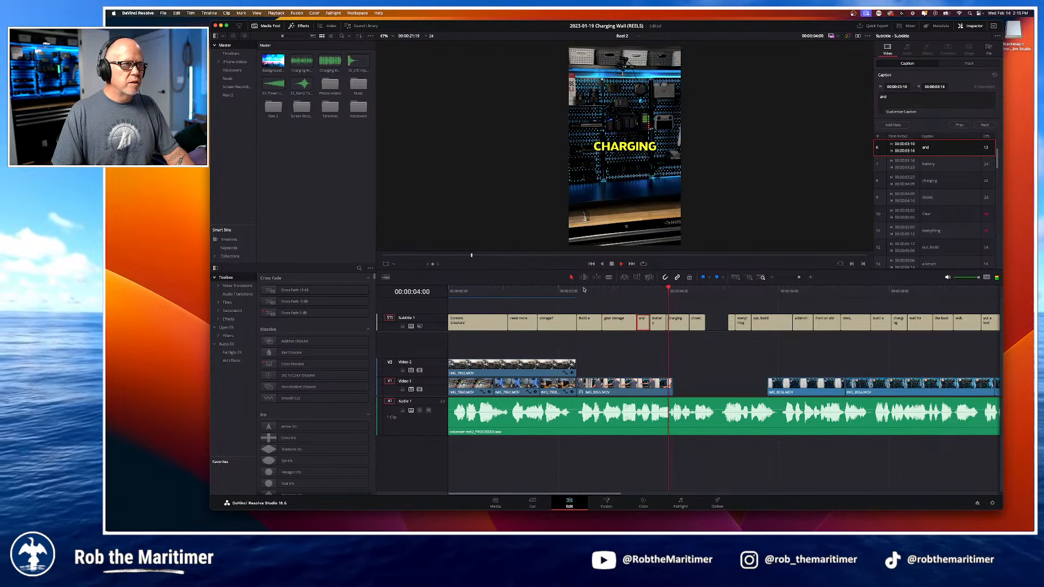
Step: Change the "closet." caption's text to "closet!" and replay from the "battery" caption
click(698, 324)
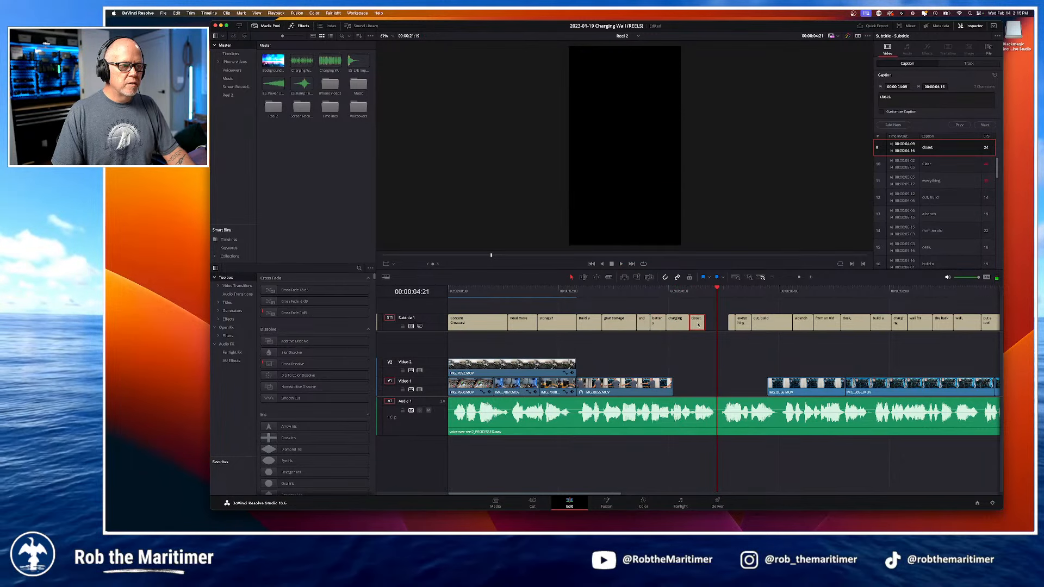
click(903, 99)
click(697, 290)
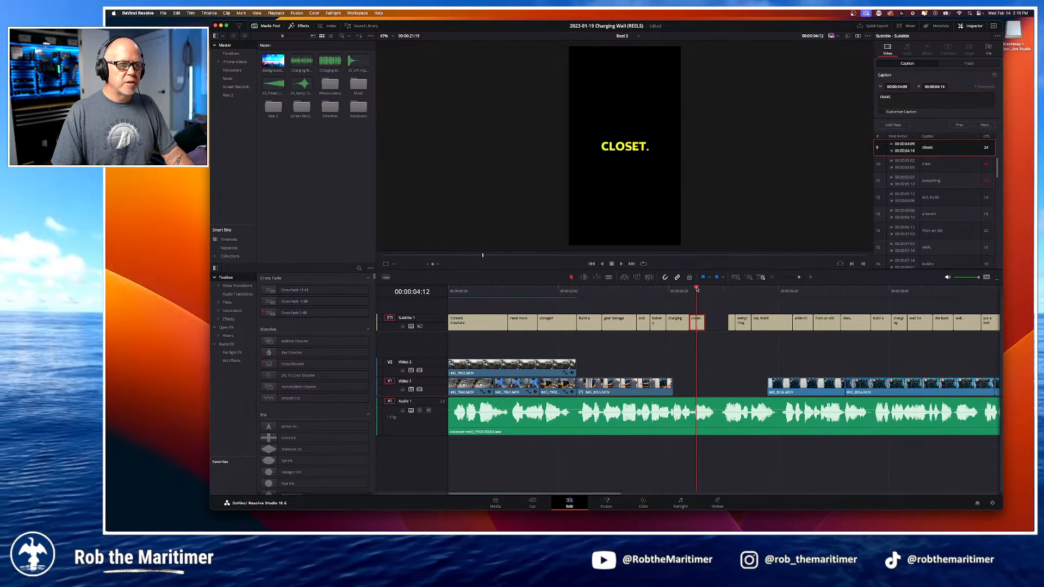
click(895, 99)
key(BackSpace)
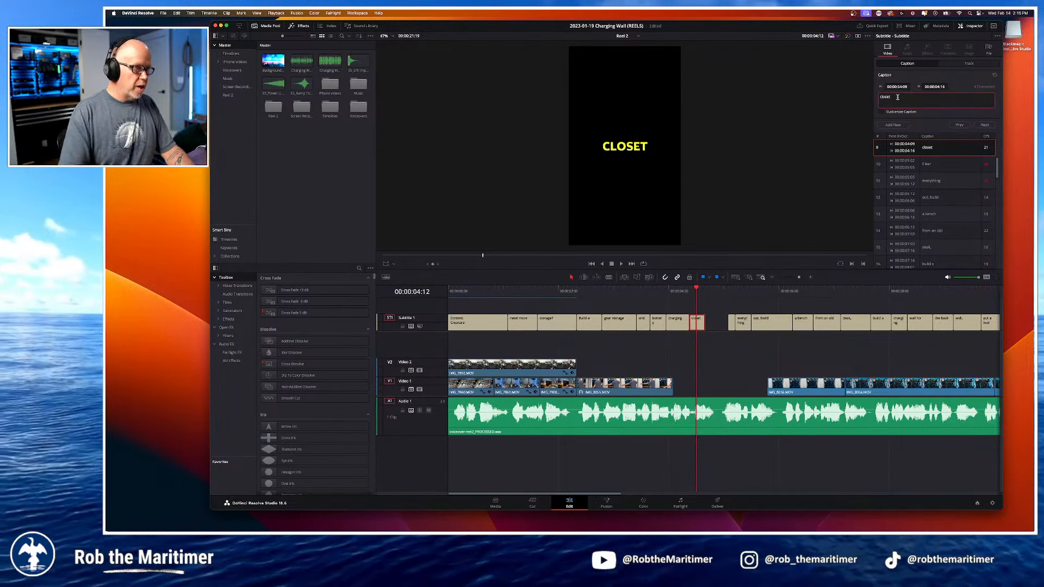
text(!)
click(654, 291)
key(space)
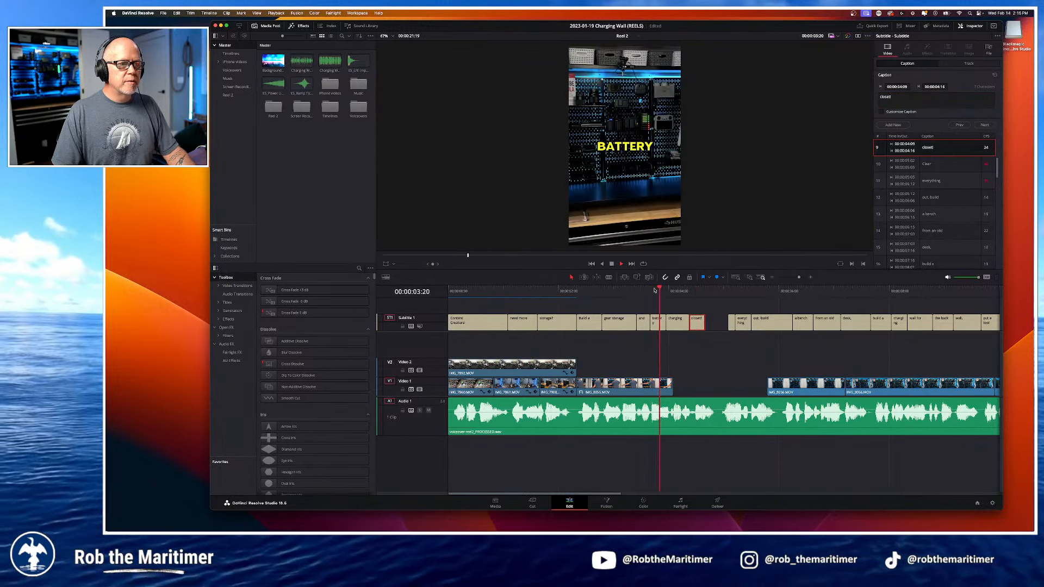
Step: Extend the "closet!" caption to 00:00:04:22 and start the "Clear" caption at that same frame
key(space)
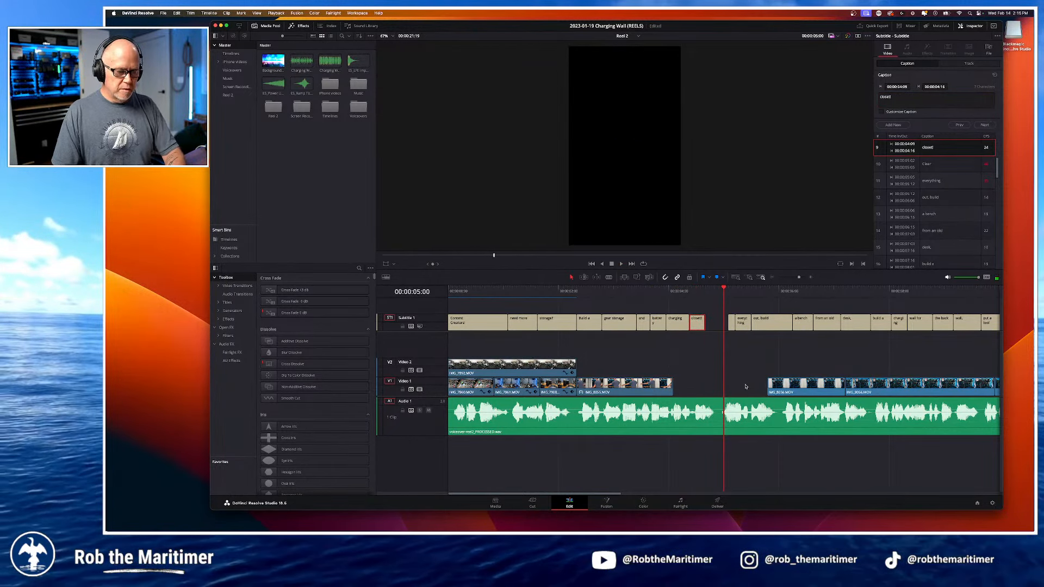
key(Left)
drag(705, 323, 719, 324)
click(731, 325)
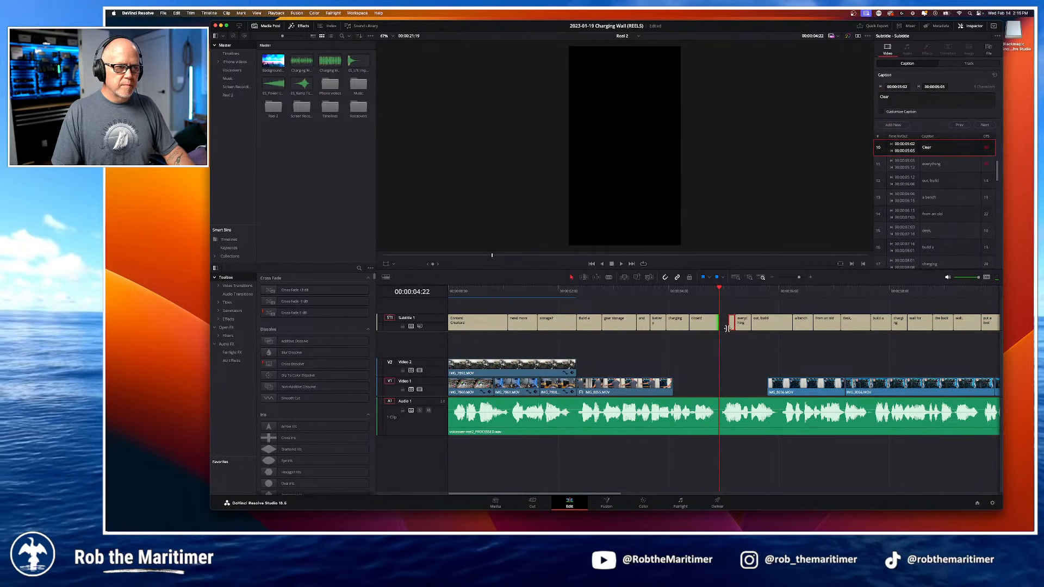
drag(728, 322, 720, 322)
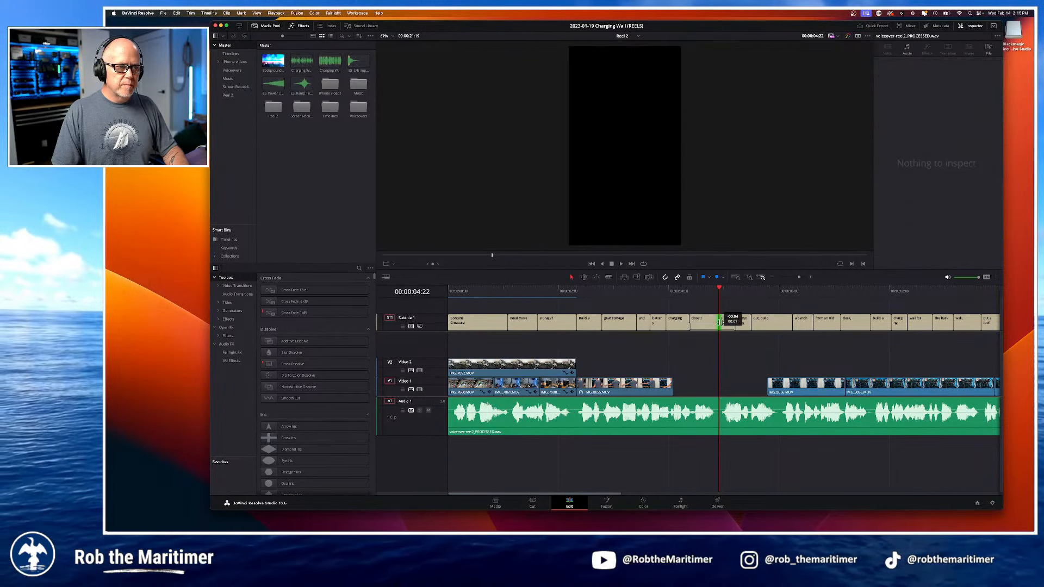
Step: Play the captions from "closet!" onward and split the "out. build" caption at 00:00:06:01
click(697, 288)
key(space)
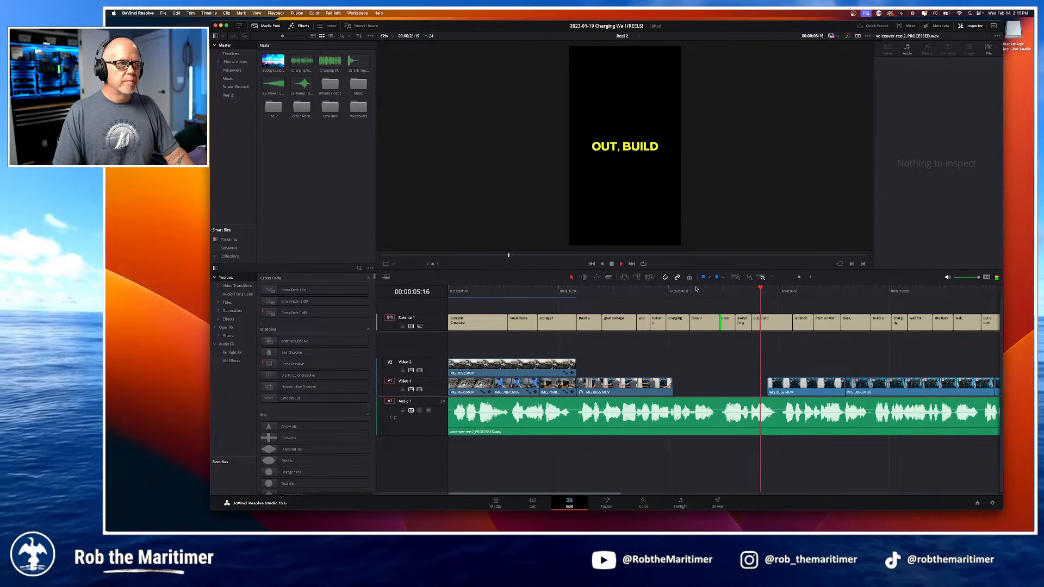
click(720, 289)
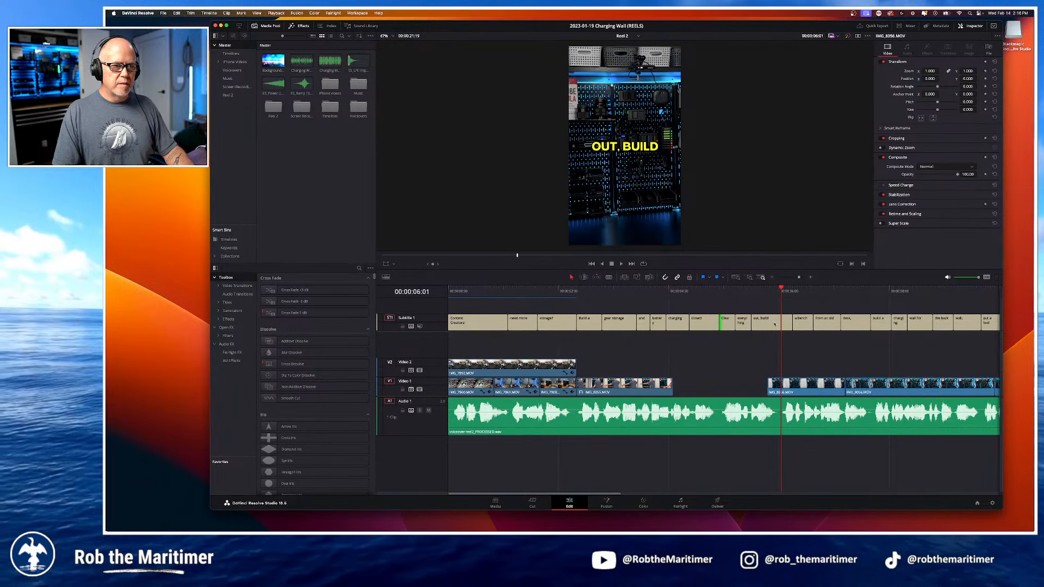
click(775, 325)
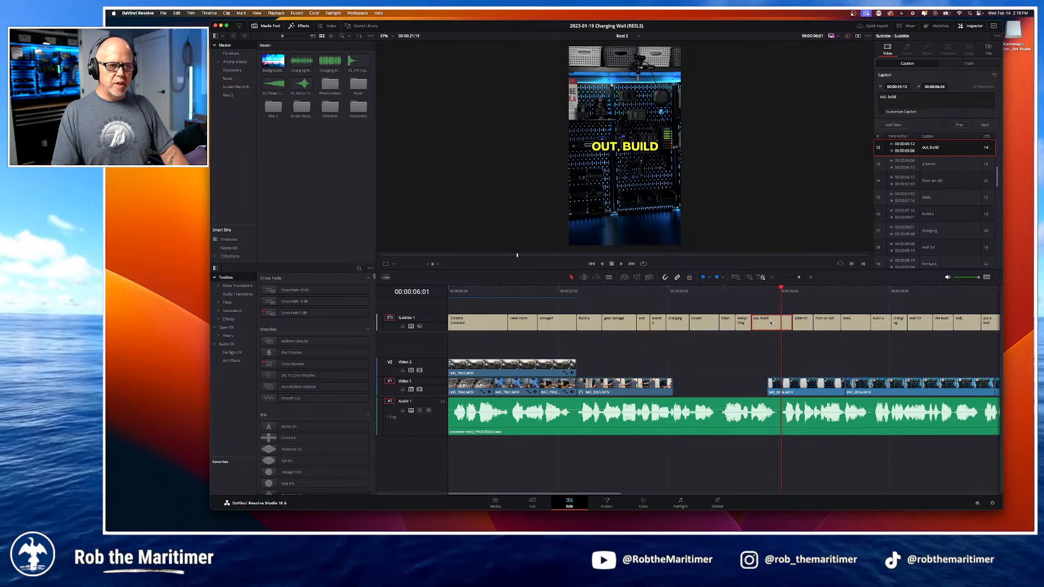
key(super+backslash)
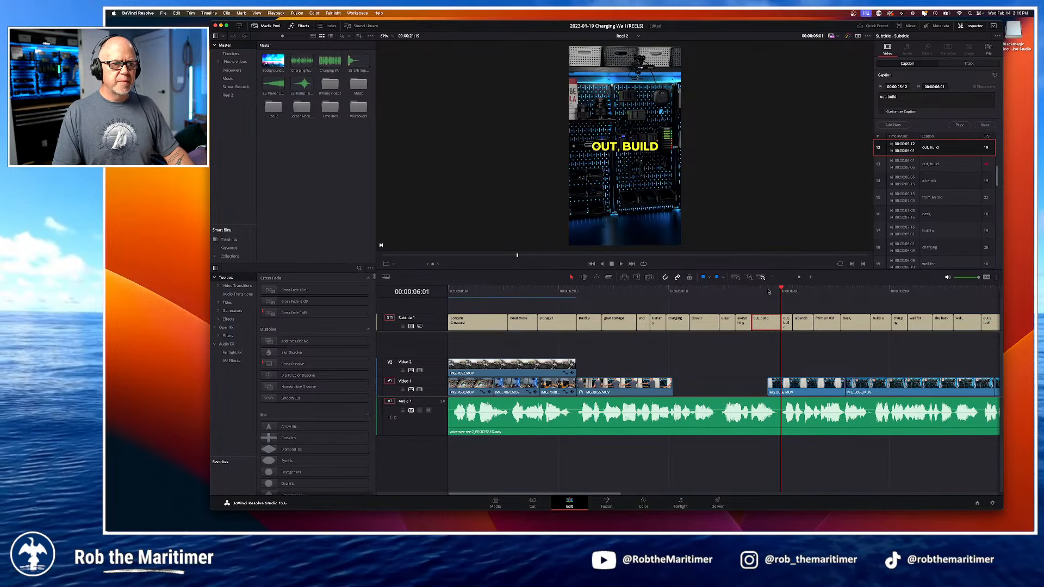
Step: Replay from the "closet!" caption and shorten the first "out. build" caption's text to "out"
click(768, 291)
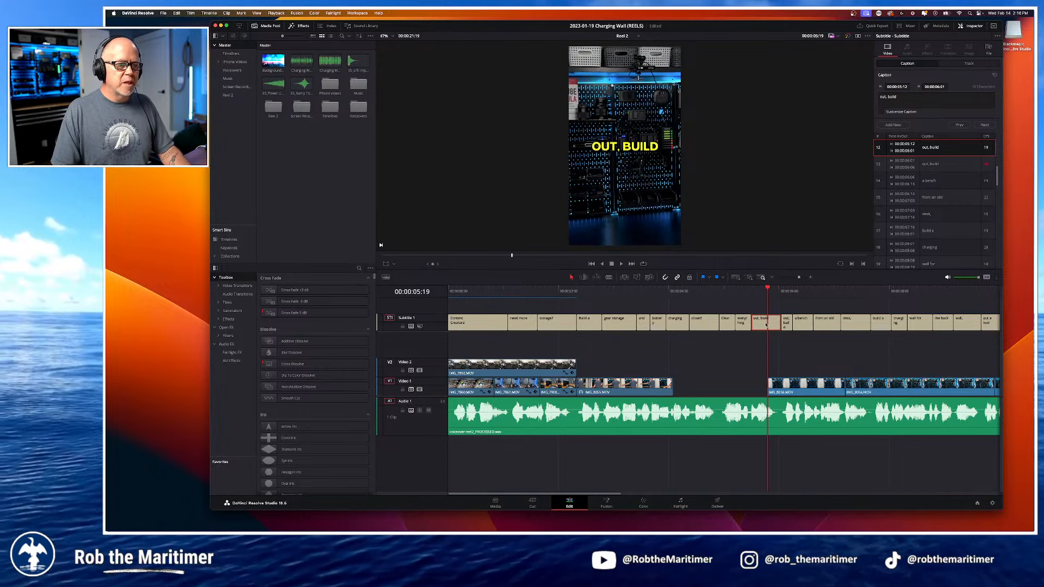
click(712, 290)
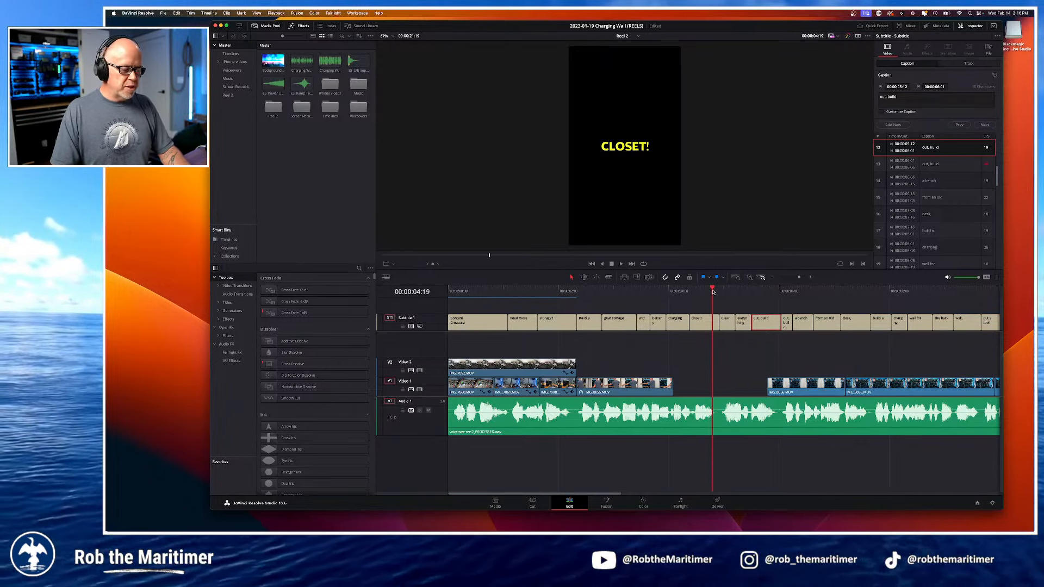
key(space)
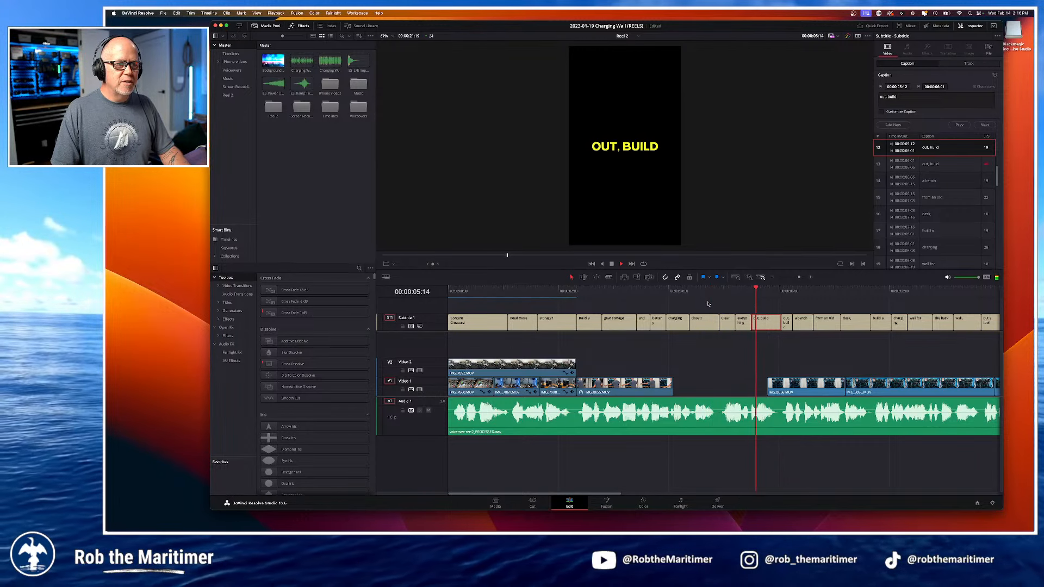
key(space)
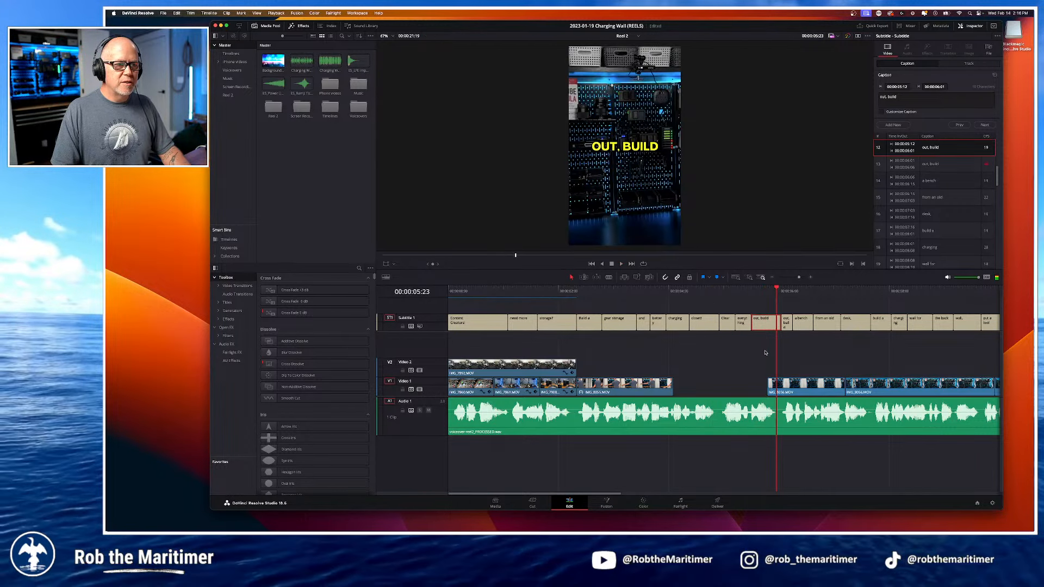
click(891, 97)
double_click(888, 98)
key(BackSpace)
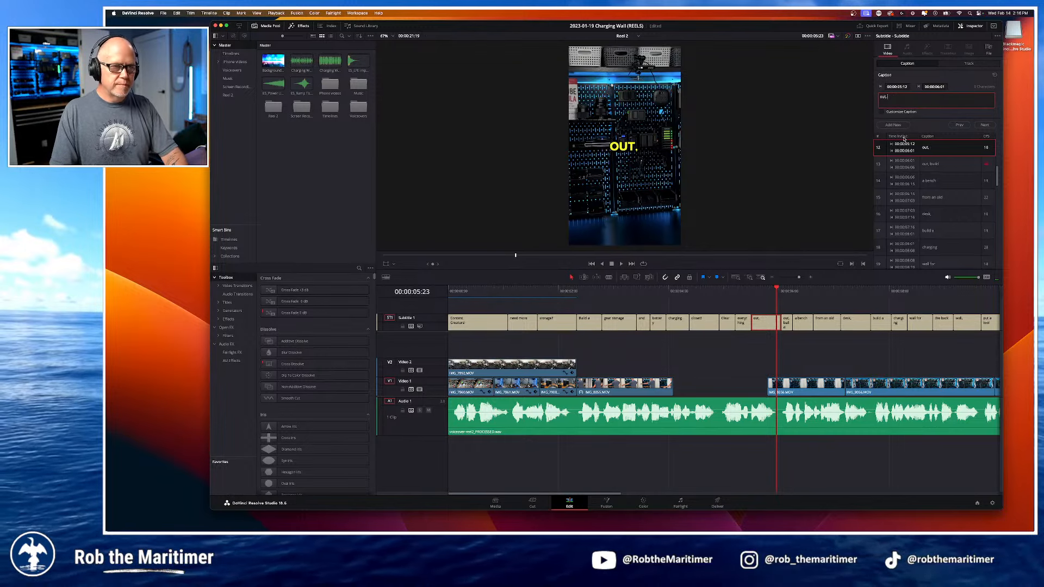
key(BackSpace)
Step: Play from the "Clear" caption and extend the "everything" caption slightly, so that "out" starts later
click(709, 290)
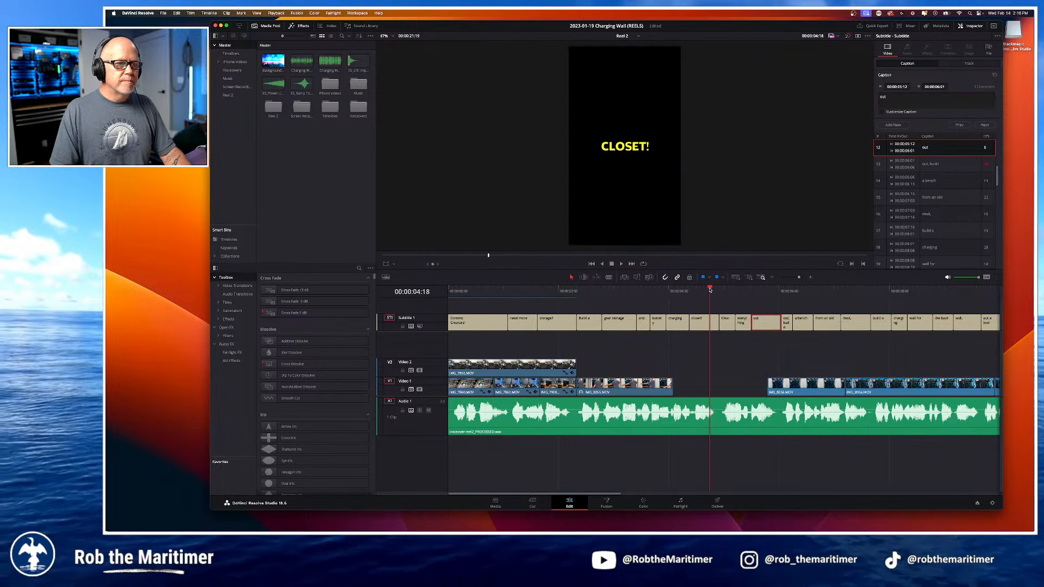
key(space)
click(720, 290)
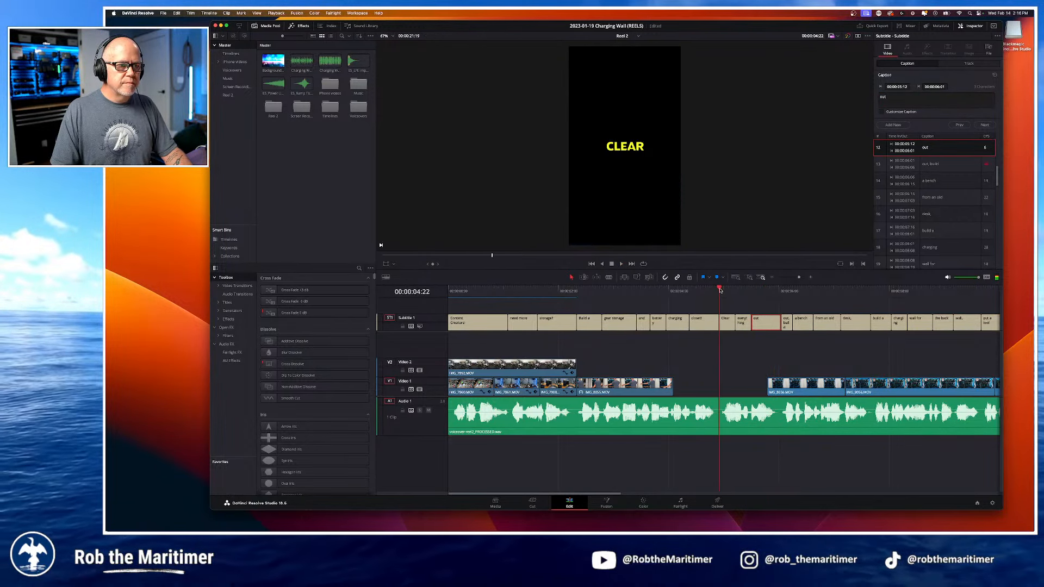
click(755, 323)
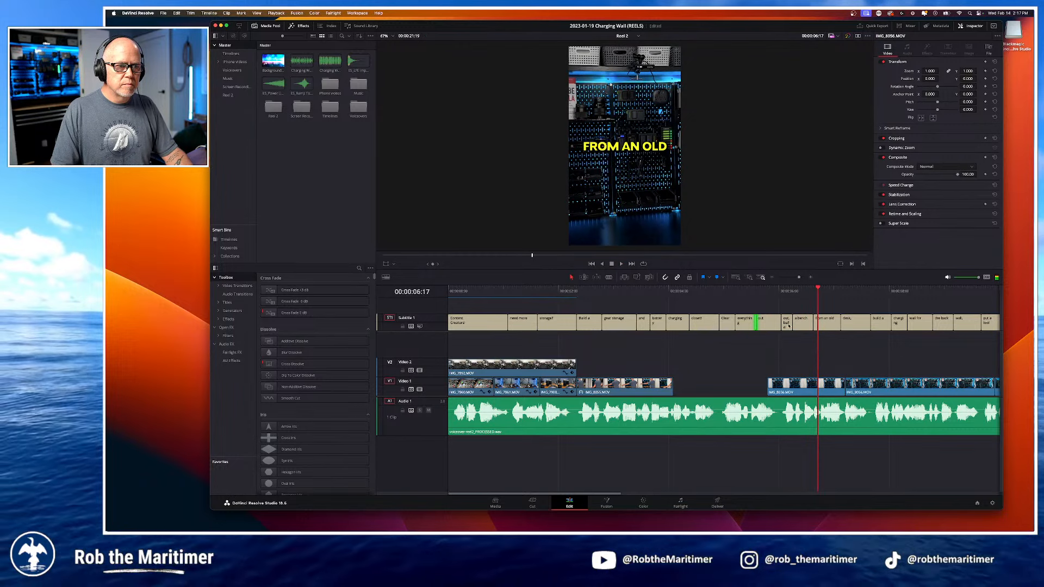
Step: Change the remaining "out. build" caption's text to "Build a" and the "a bench" caption's text to "bench"
click(787, 324)
triple_click(901, 98)
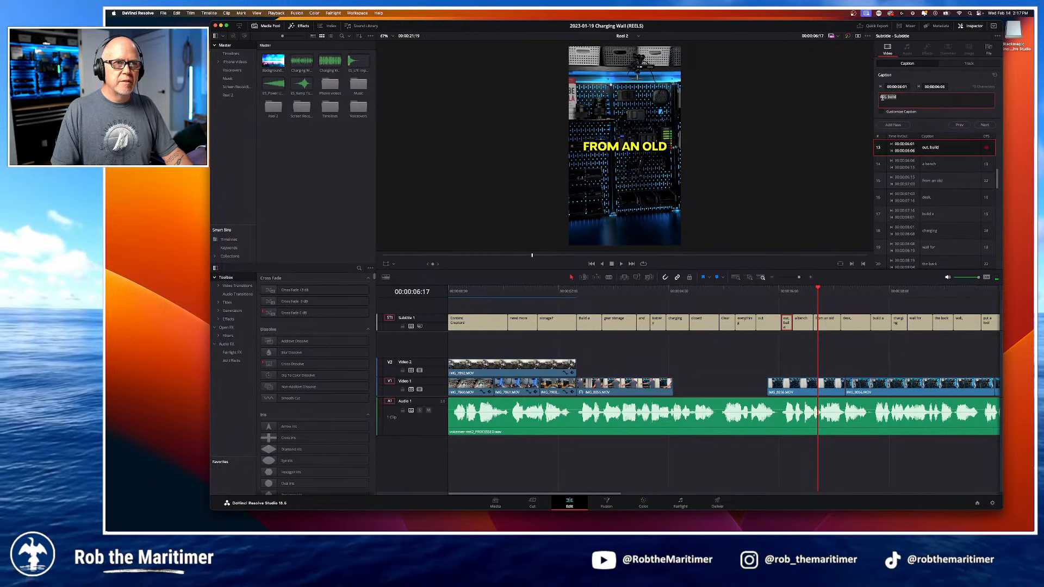
text(Build a)
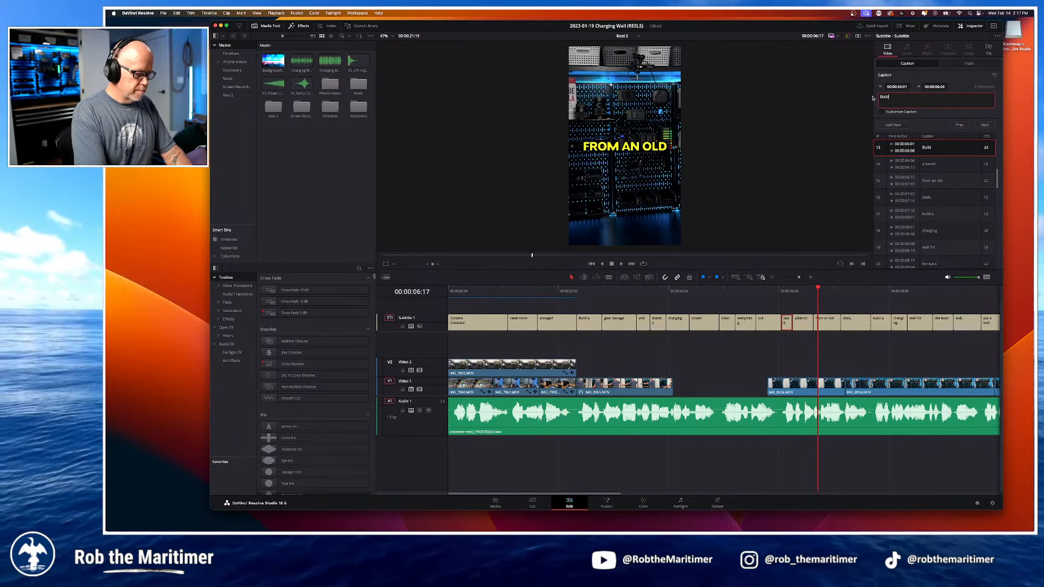
click(802, 326)
click(885, 98)
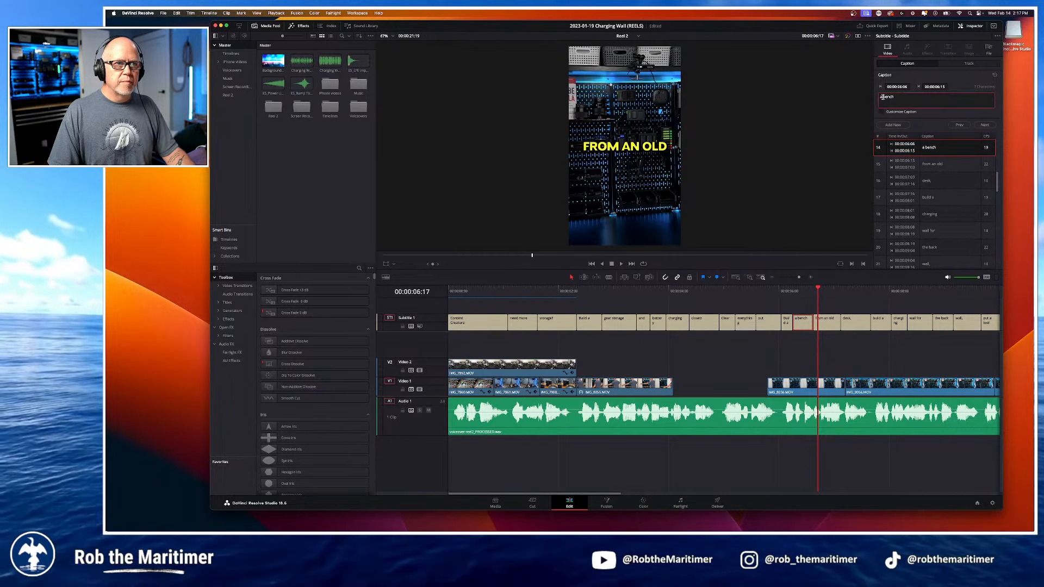
key(BackSpace)
key(BackSpace)
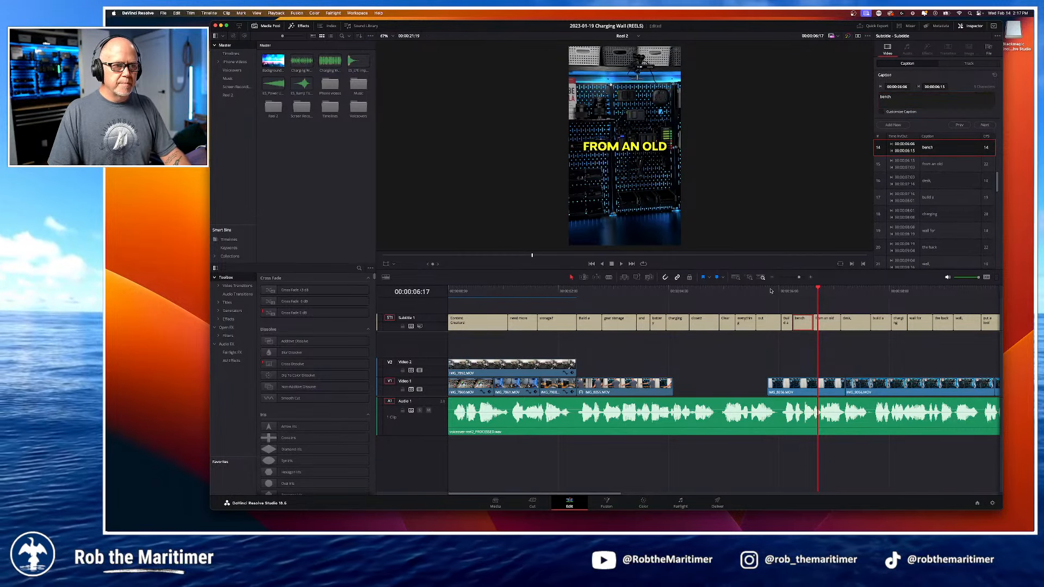
Step: Extend the second "Build a" caption to 00:00:06:10, shortening "bench", and play the result
click(771, 291)
key(space)
key(space)
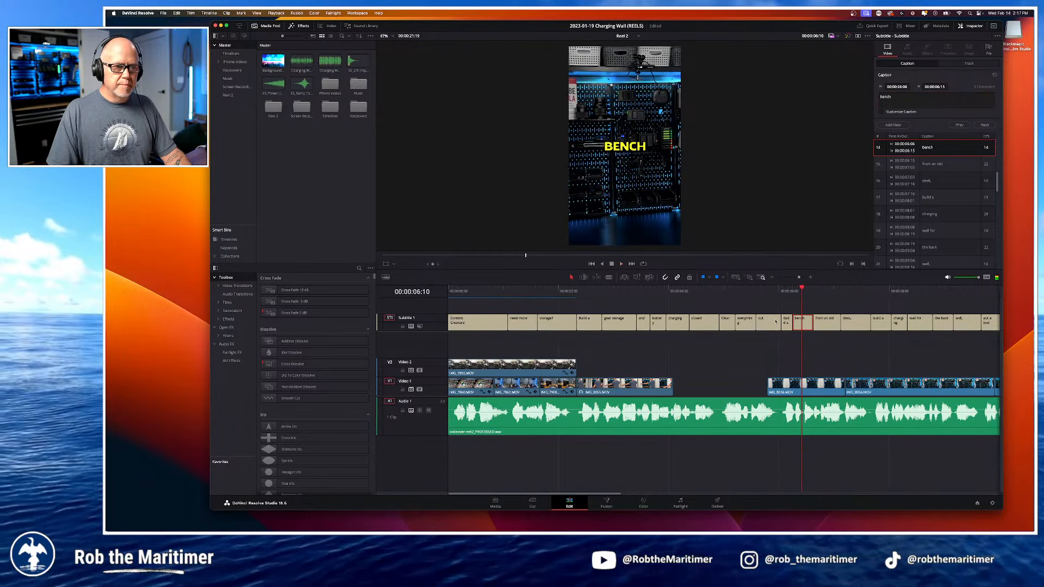
drag(793, 324, 801, 324)
key(space)
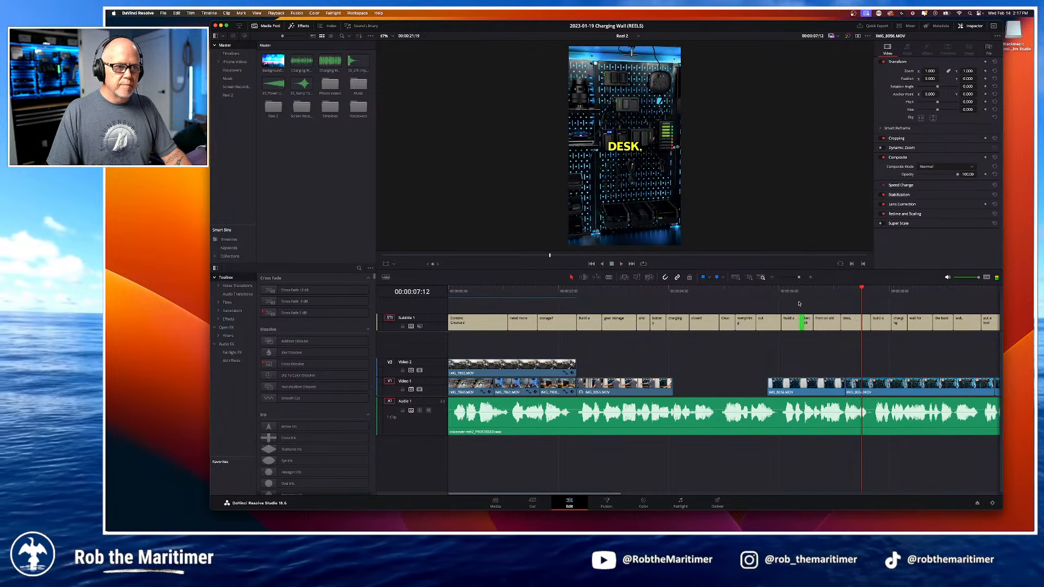
Step: Replay from the second "Build a" caption and extend the "bench" caption to 00:00:06:17, shortening "from an old"
click(776, 291)
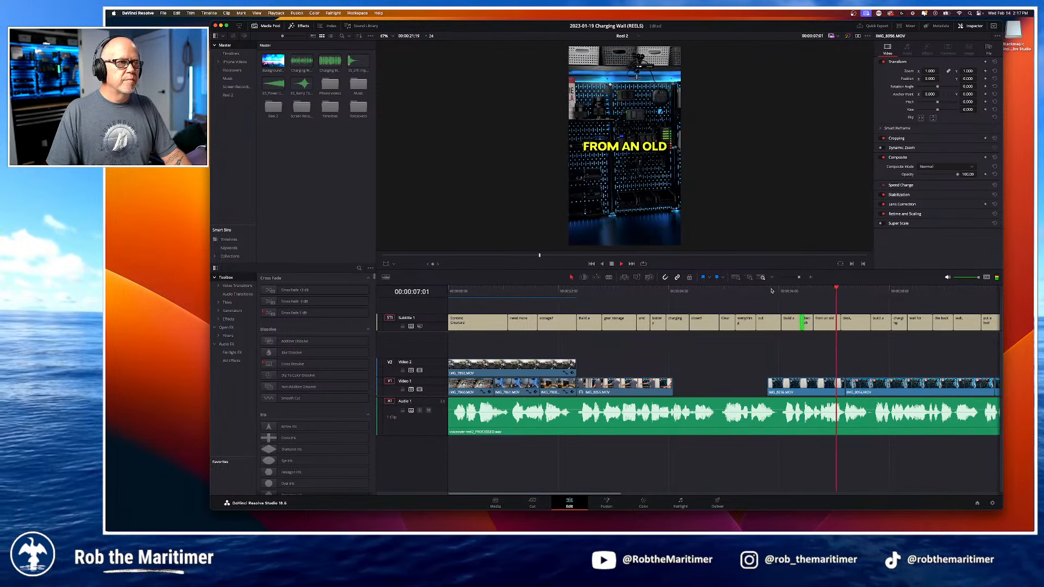
click(782, 291)
key(space)
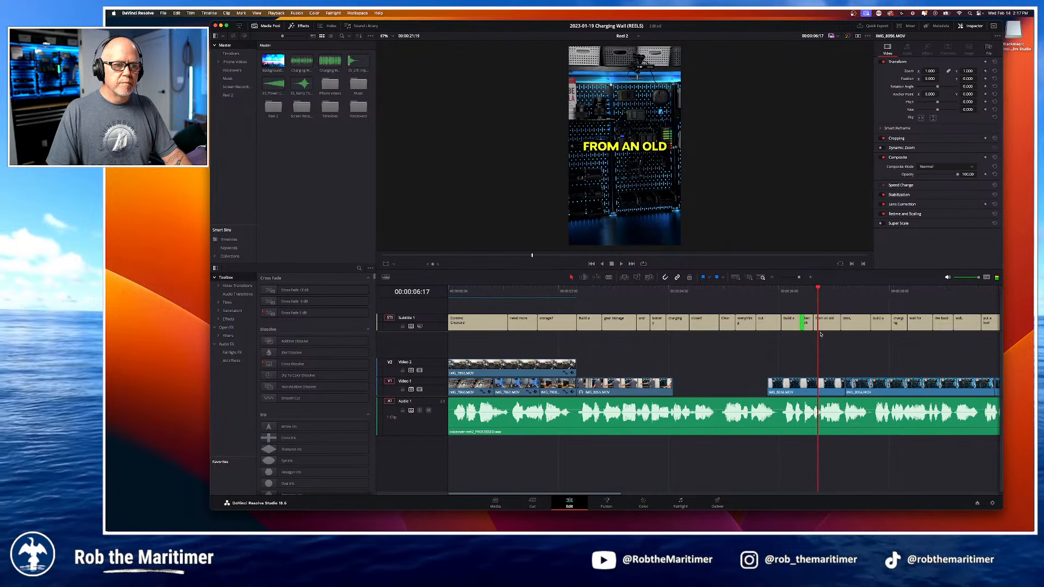
drag(814, 323, 820, 324)
Step: Play back the "Build a", "bench", "from an old" and "desk." captions to check their timing against the voiceover
click(773, 292)
key(space)
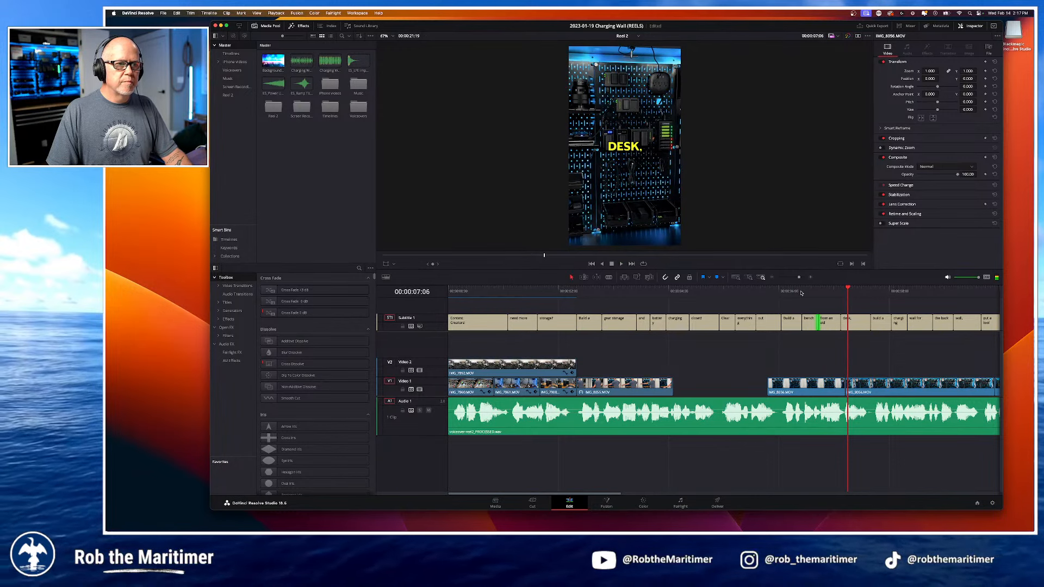
click(801, 293)
key(space)
key(space)
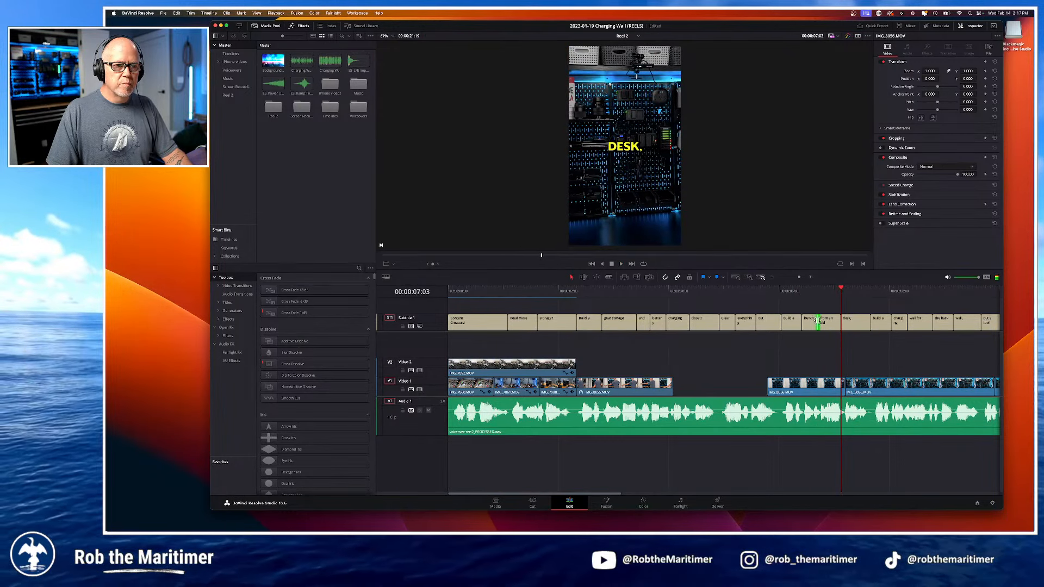
key(space)
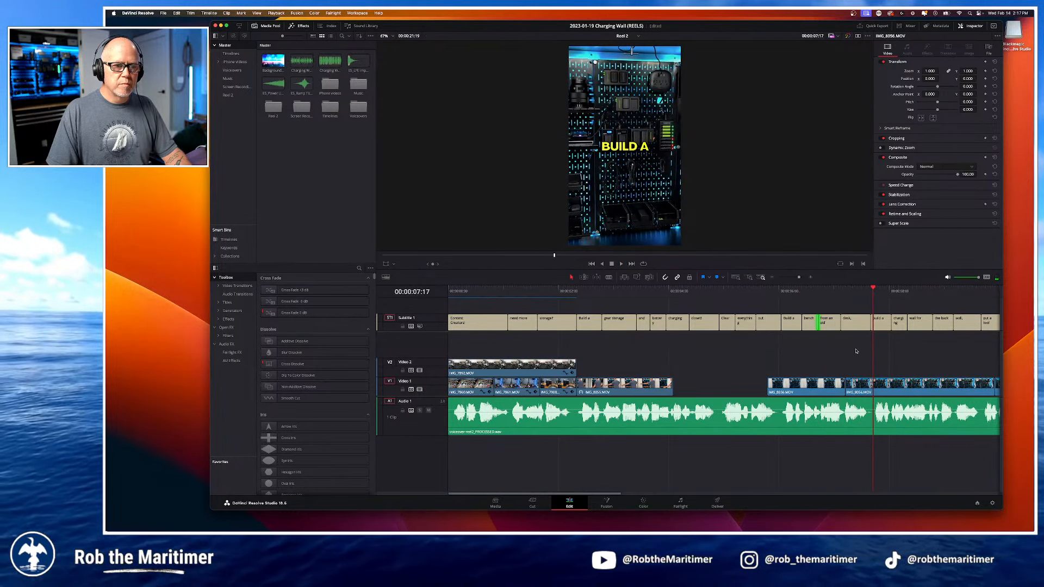
scroll(735, 361, right, 5)
scroll(734, 361, right, 2)
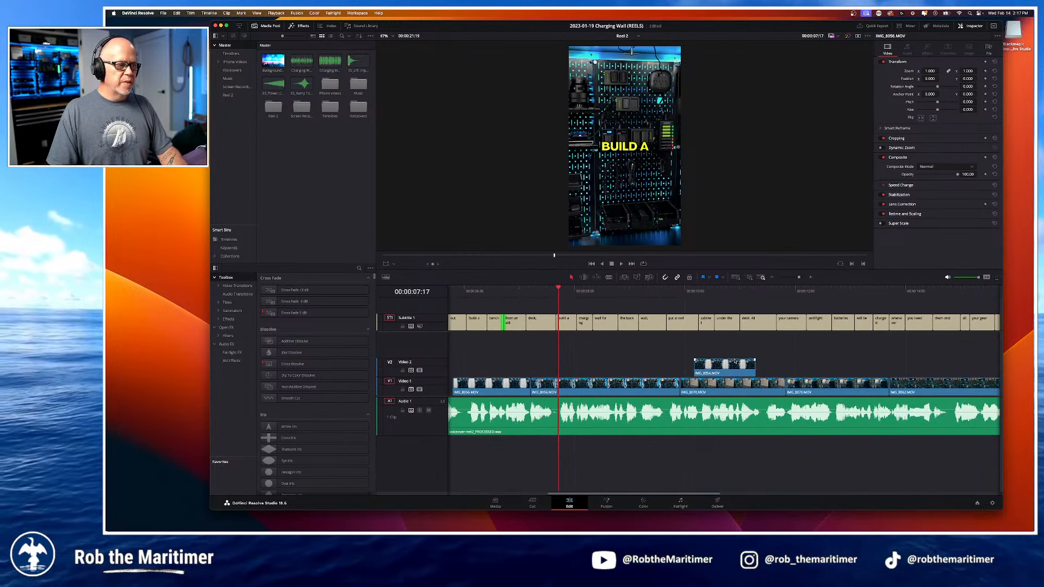
Step: Find the end of the spoken wall phrase and extend the "charging" caption to 00:00:08:14, shortening "wall for"
click(549, 290)
key(space)
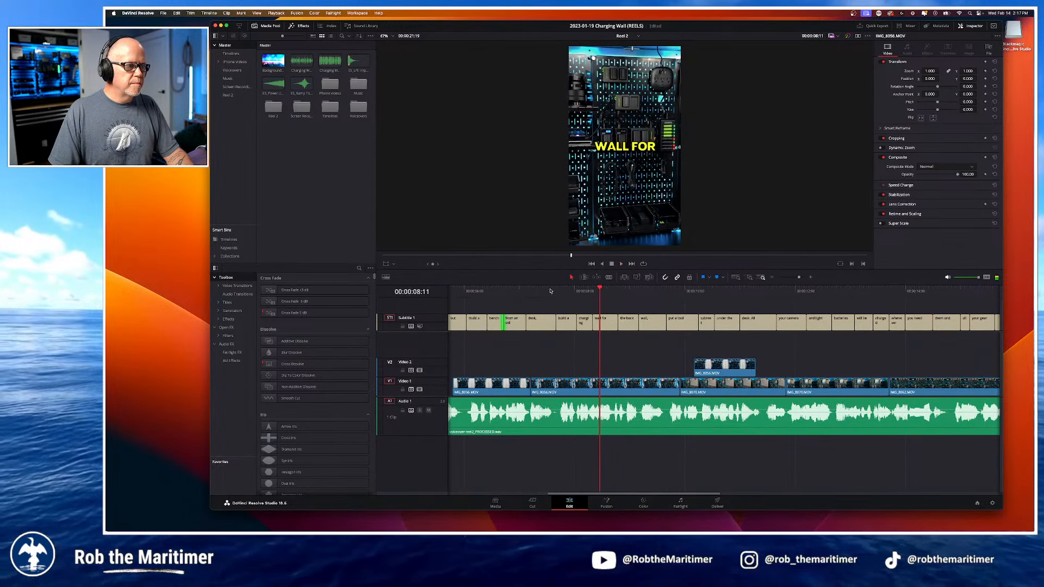
click(548, 288)
key(space)
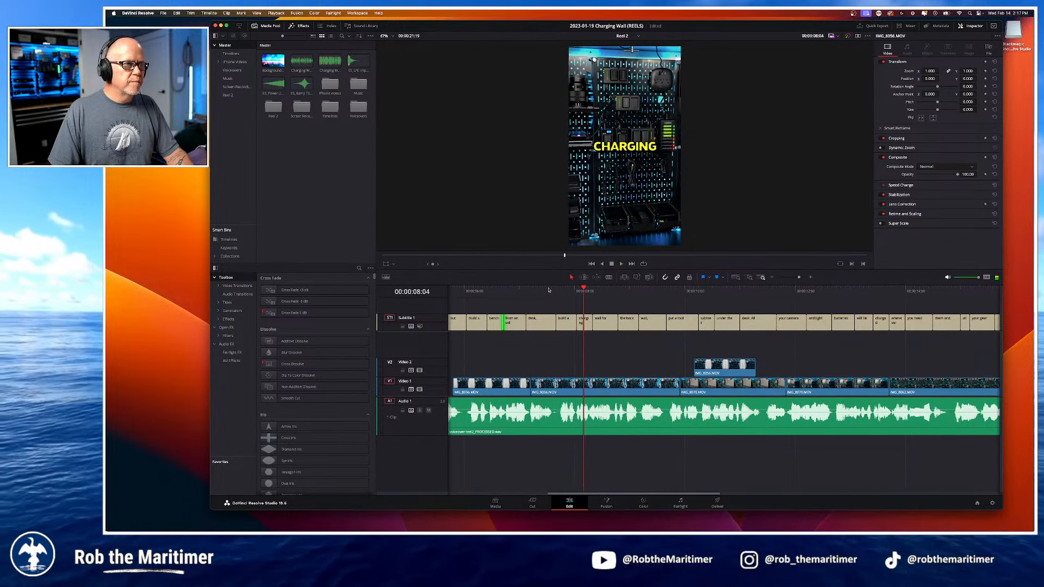
key(Left)
key(Left)
key(Left)
key(Left)
key(Right)
key(Right)
key(Right)
key(Left)
key(Left)
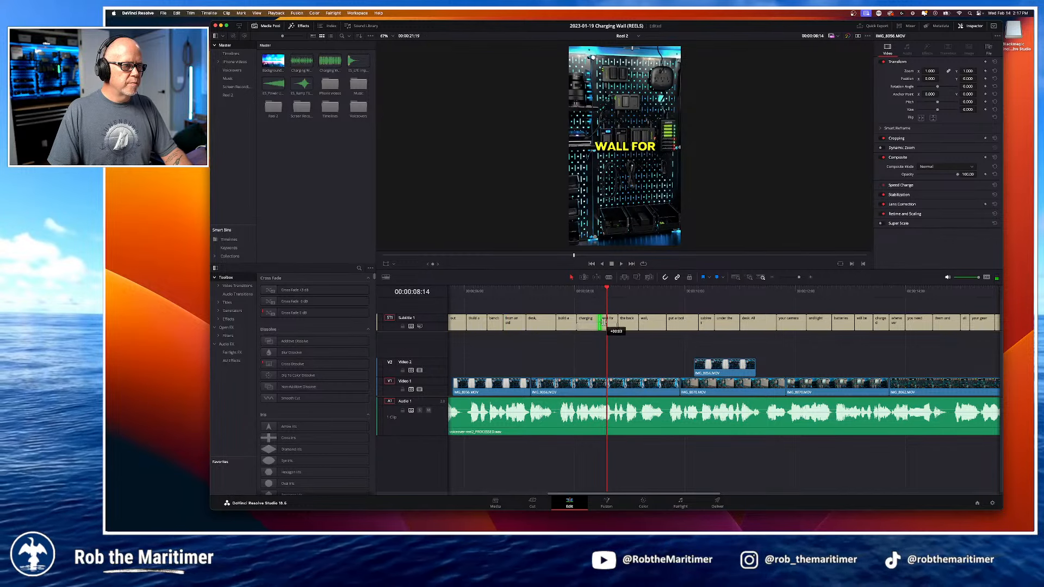
Step: Change the "charging" caption's text to "charging wall", with "wall" on a second line
click(596, 323)
click(937, 104)
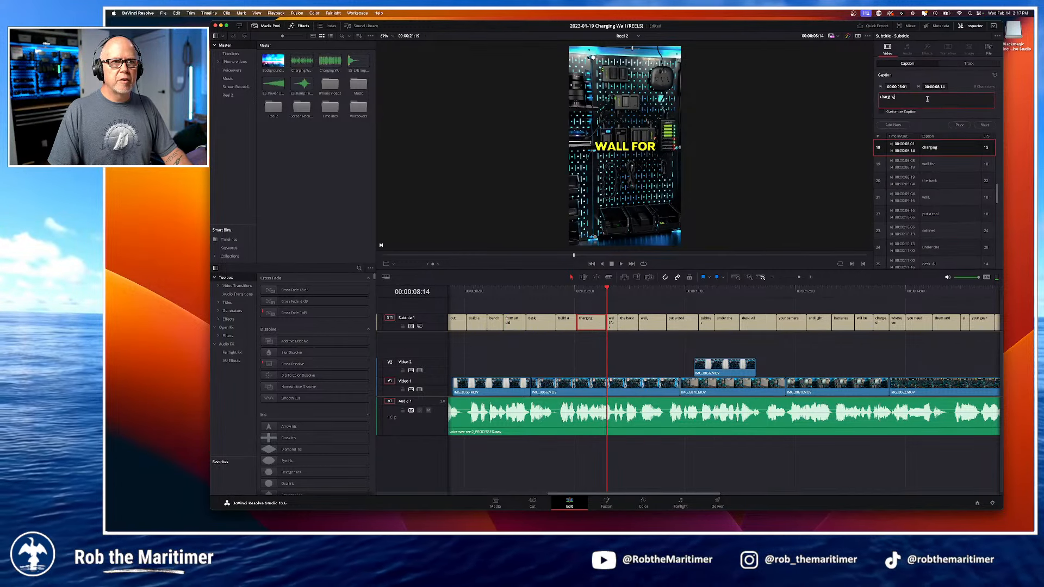
text(wall)
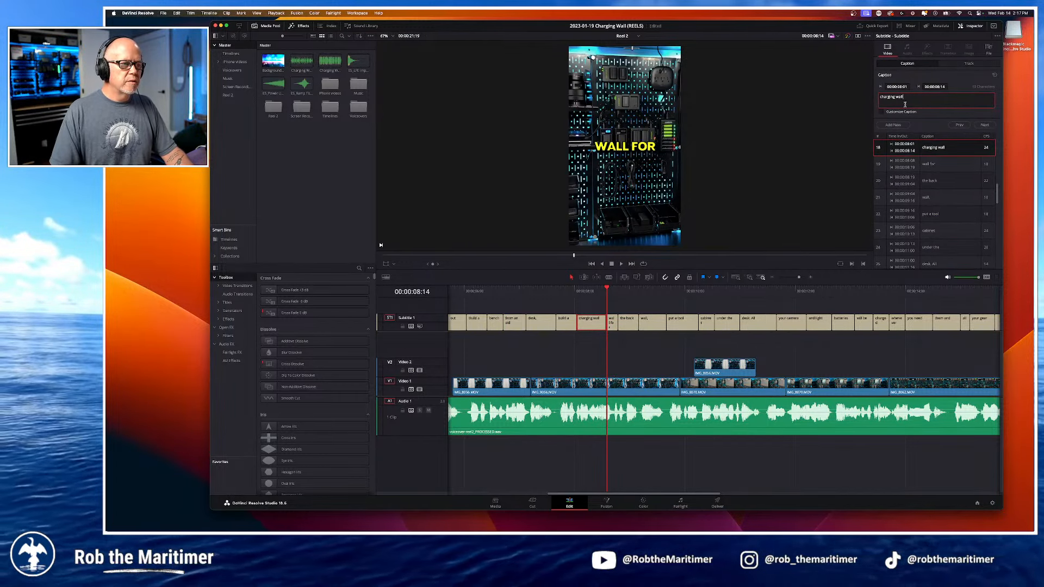
click(589, 292)
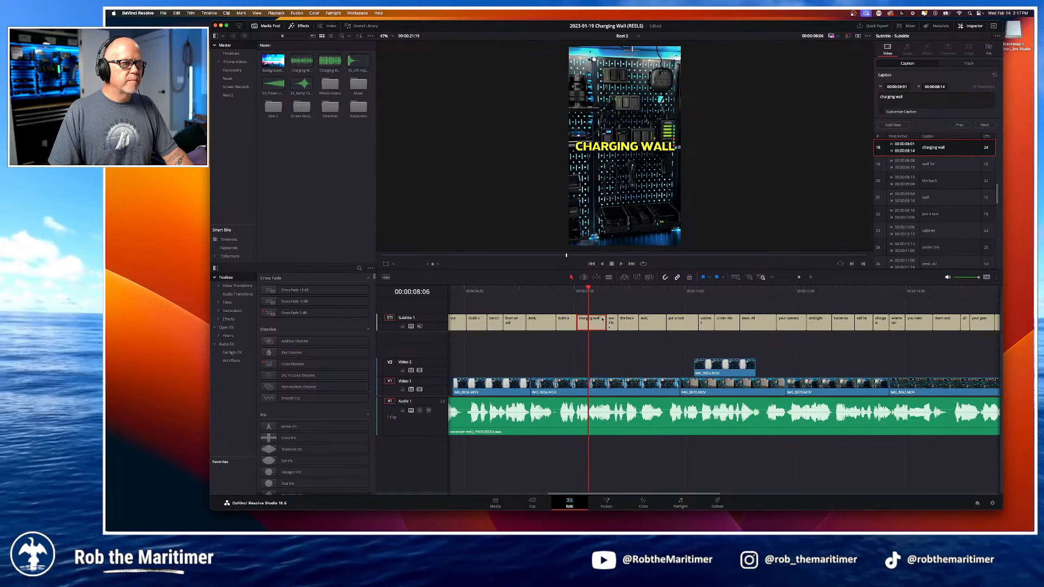
click(898, 98)
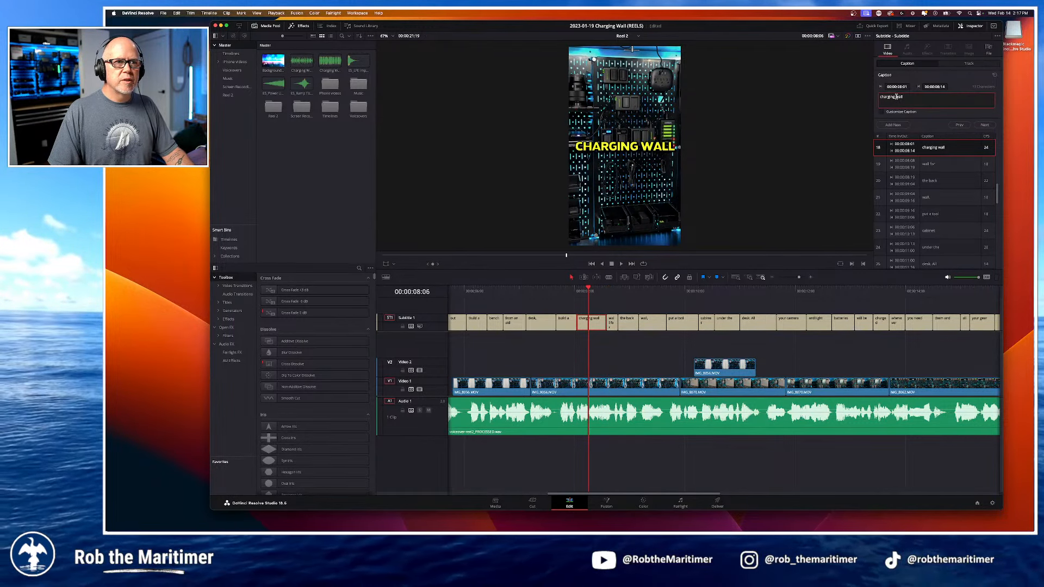
key(BackSpace)
key(Return)
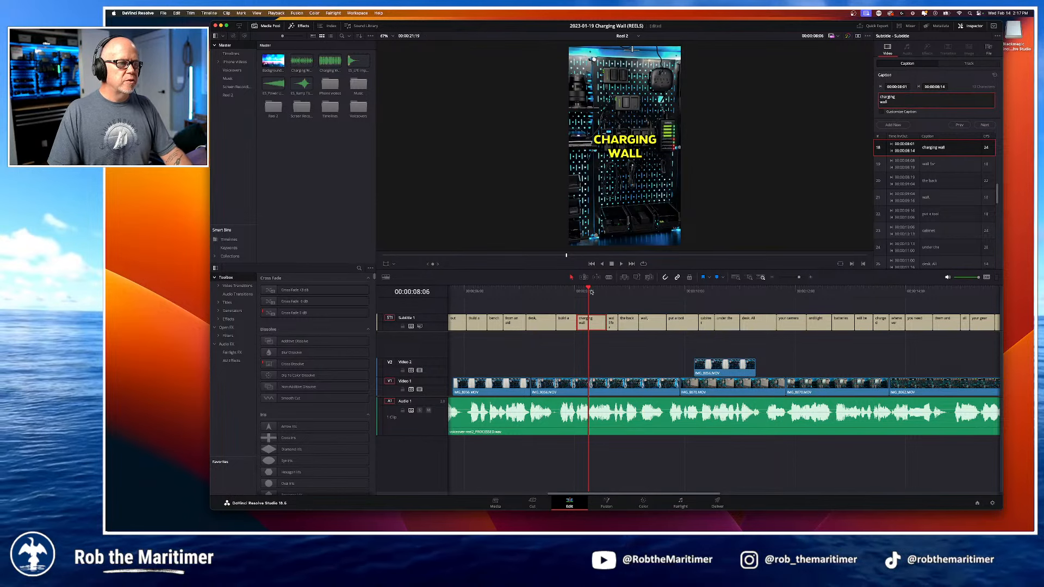
Step: Replay the voiceover around the "charging wall" caption and change the text of the following "wall for" caption to "for the"
click(559, 291)
key(space)
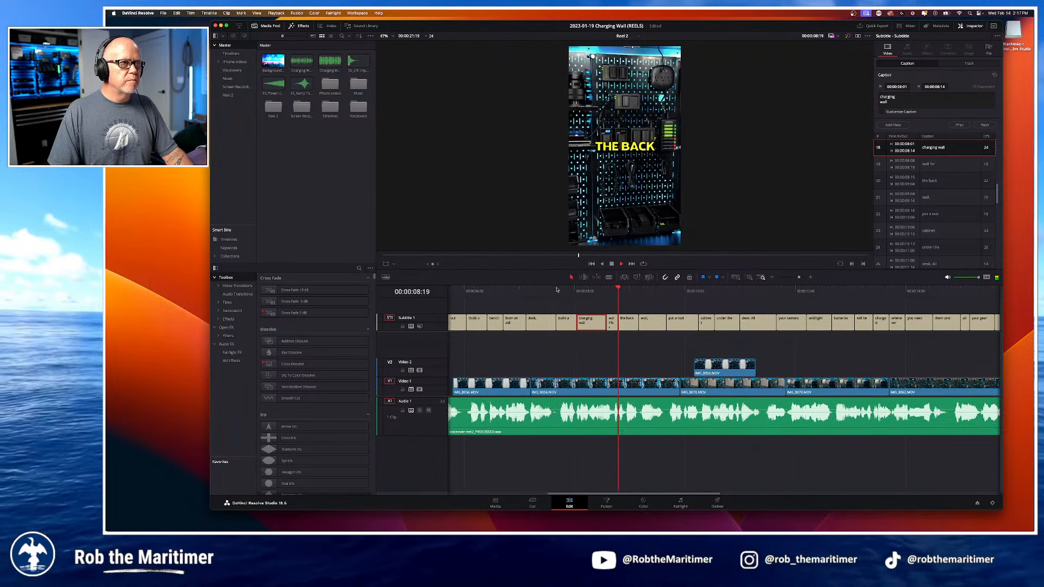
click(601, 291)
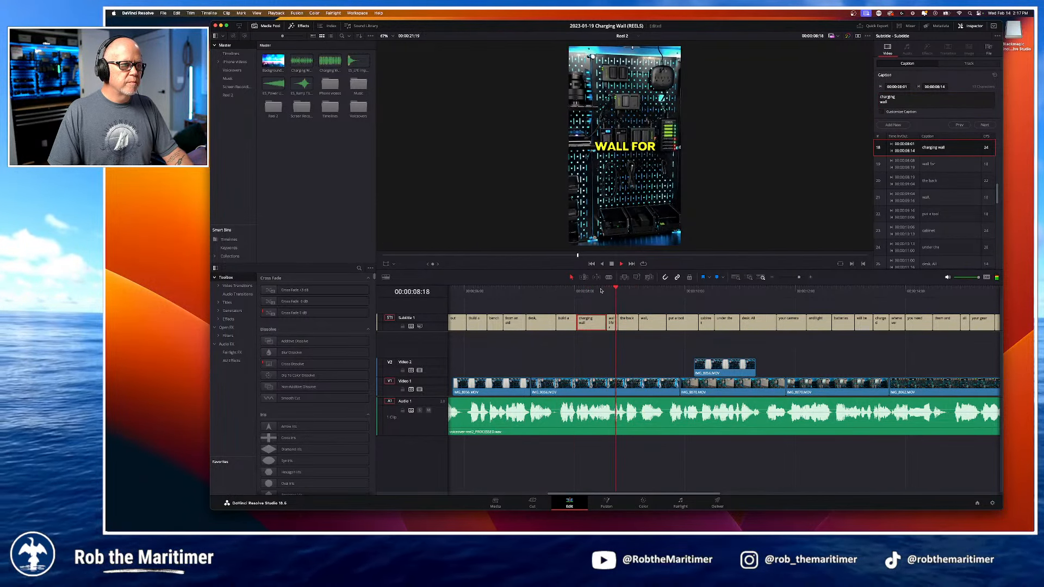
click(597, 294)
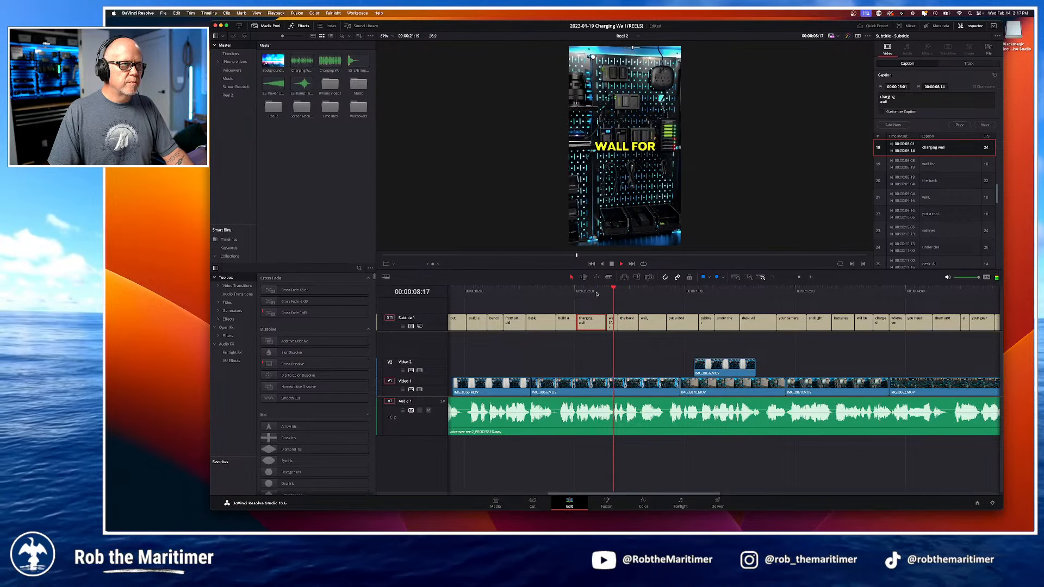
click(613, 326)
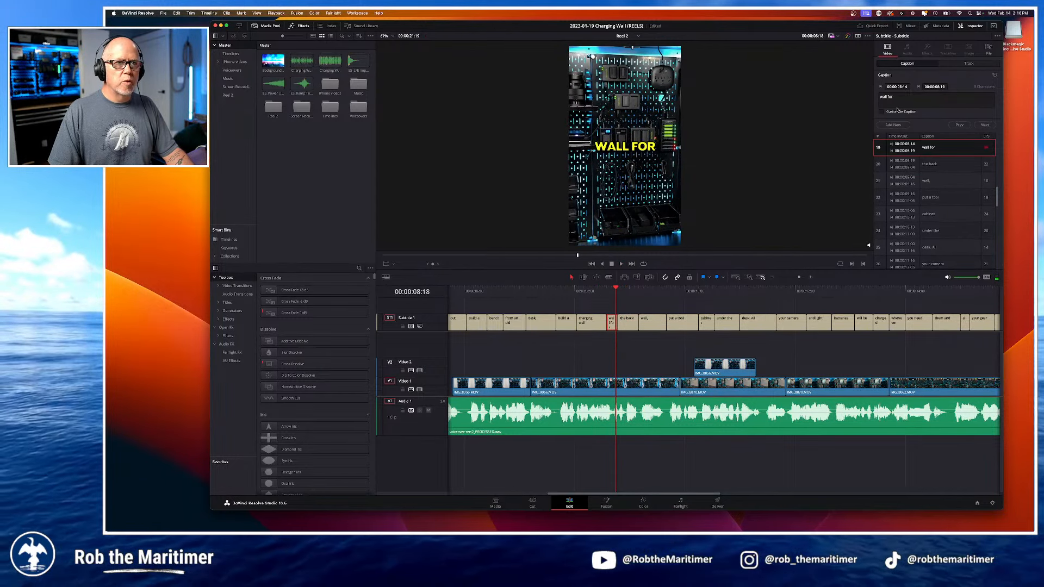
drag(897, 97, 862, 97)
text(for the)
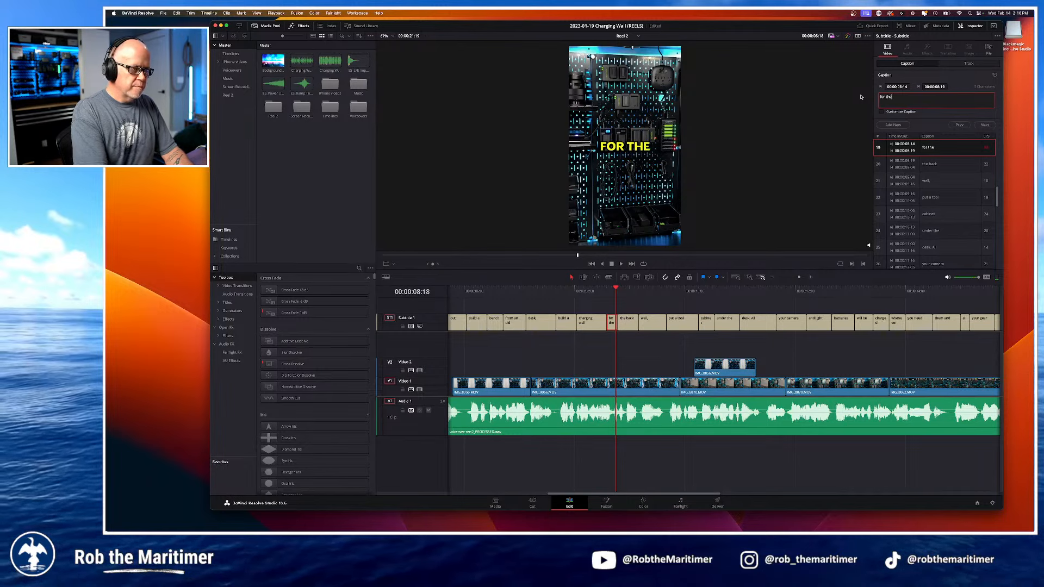
Step: Change the "the back" caption's text to "back wall," and delete the redundant "wall," caption that follows it
click(629, 325)
drag(908, 101, 868, 98)
text(back)
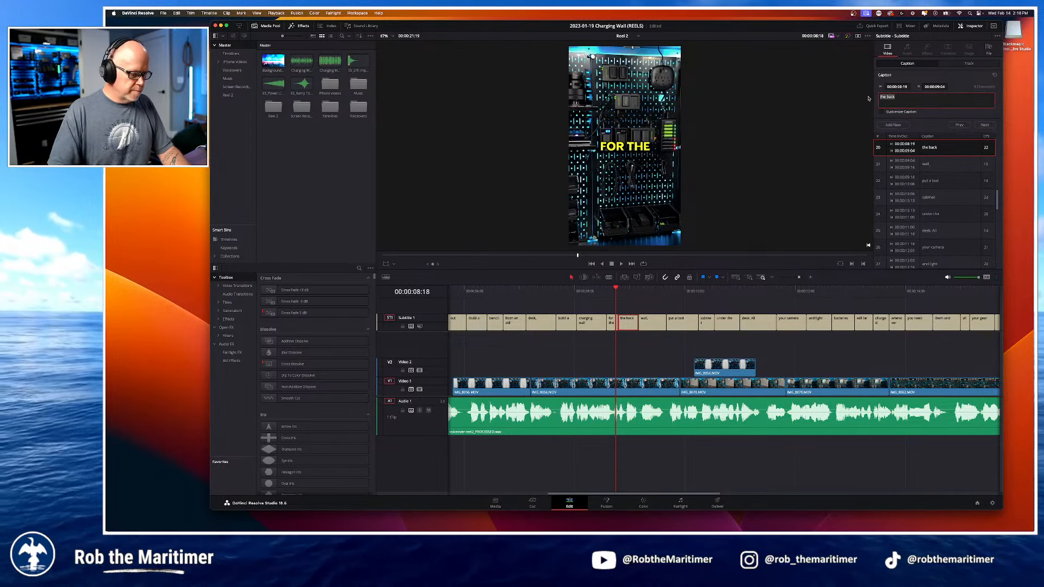
text( wall,)
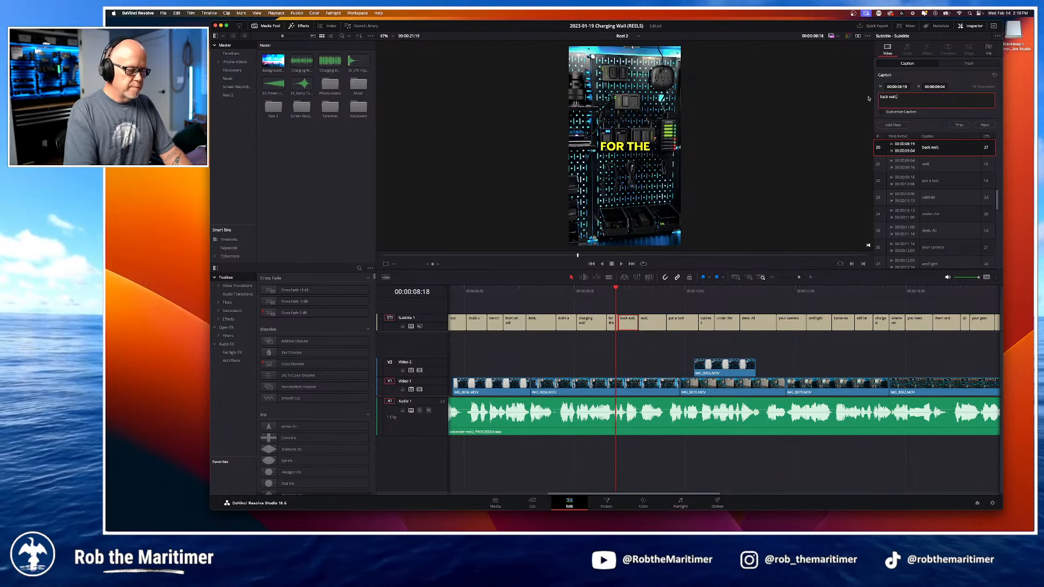
scroll(765, 124, up, 2)
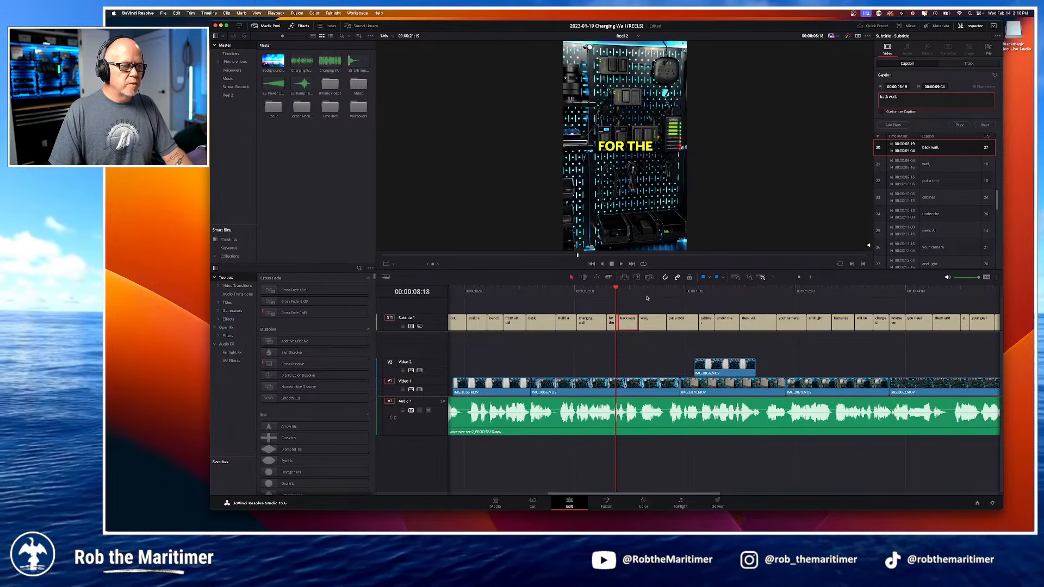
click(651, 326)
key(BackSpace)
Step: Find the end of the spoken "for the" and extend its caption to 00:00:08:21, shortening "back wall,"
click(593, 292)
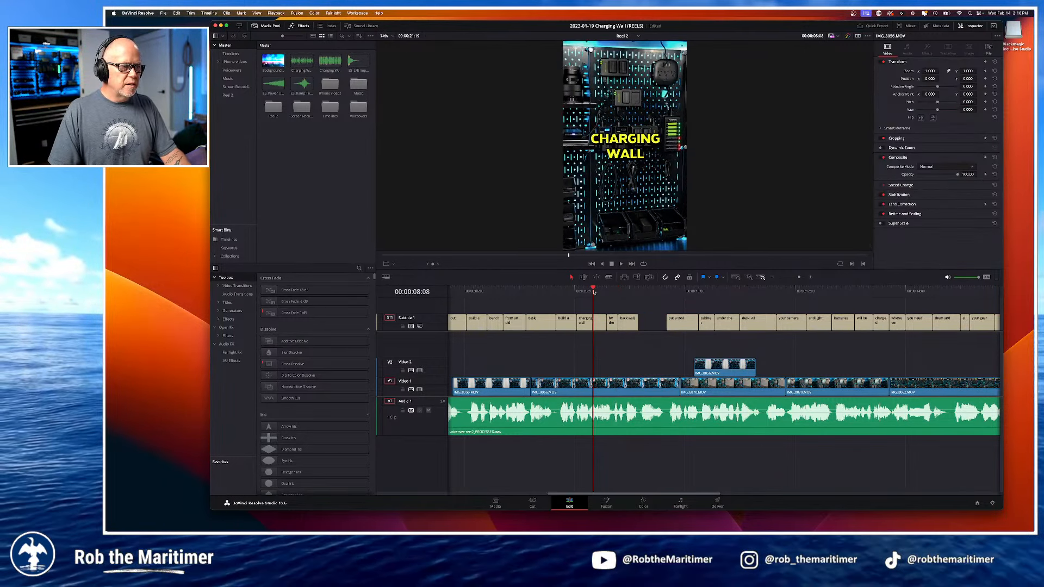
key(space)
key(Right)
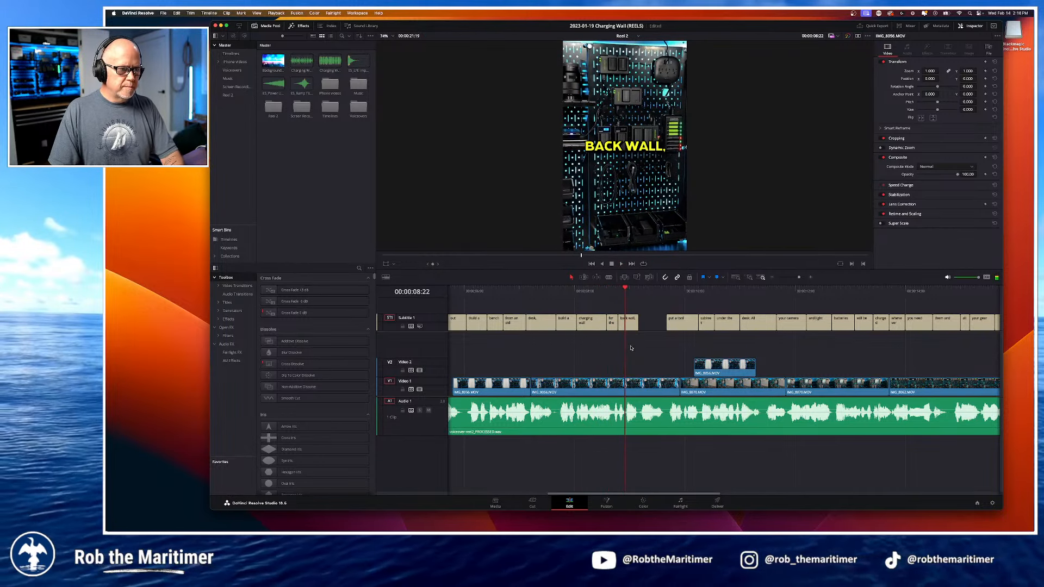
key(Left)
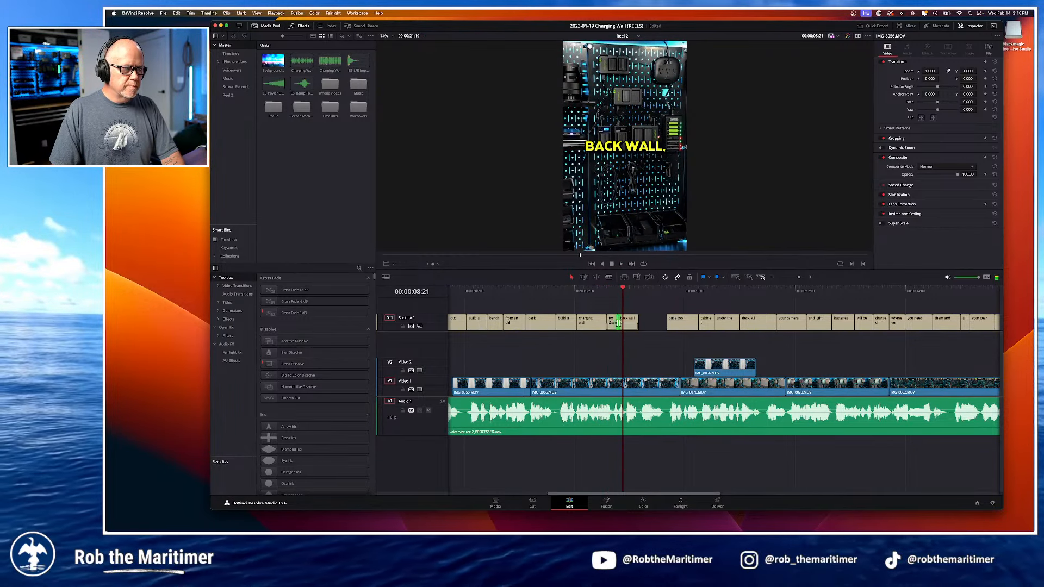
drag(619, 323, 624, 323)
Step: Play back the "charging wall" phrase and extend the "back wall," caption to 00:00:09:17, closing the gap before "put a tool"
click(566, 290)
key(space)
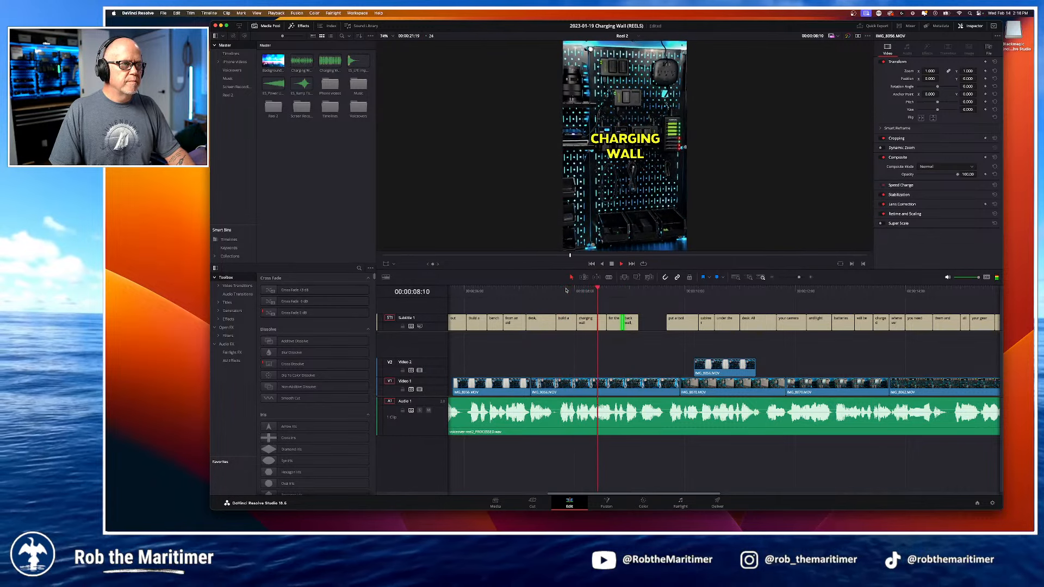
key(space)
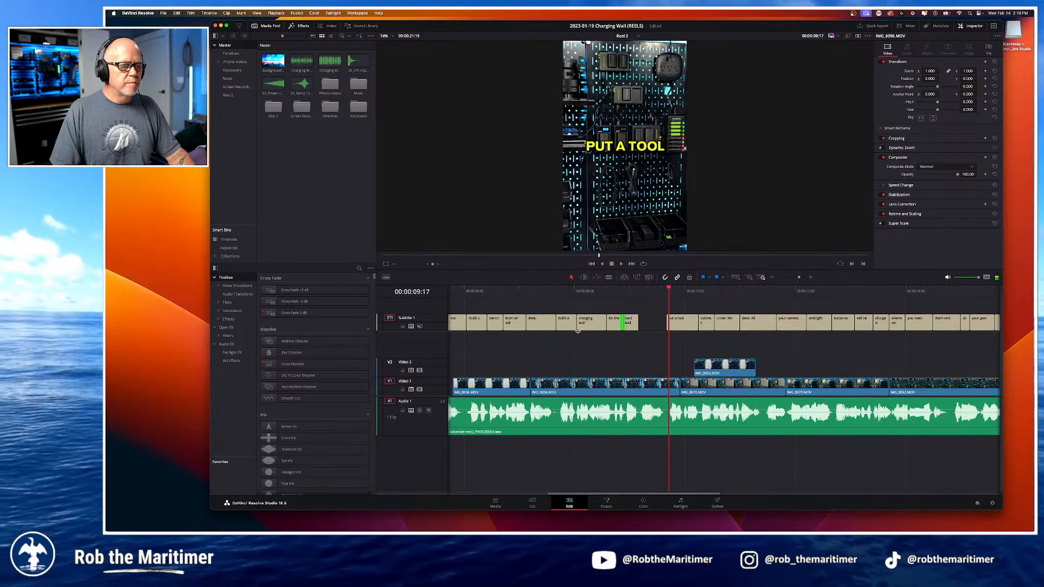
drag(638, 322, 666, 323)
Step: Find the voiceover cut point in "put a tool" and end that caption at 00:00:09:23, starting "cabinet" there; select the shortened caption
key(space)
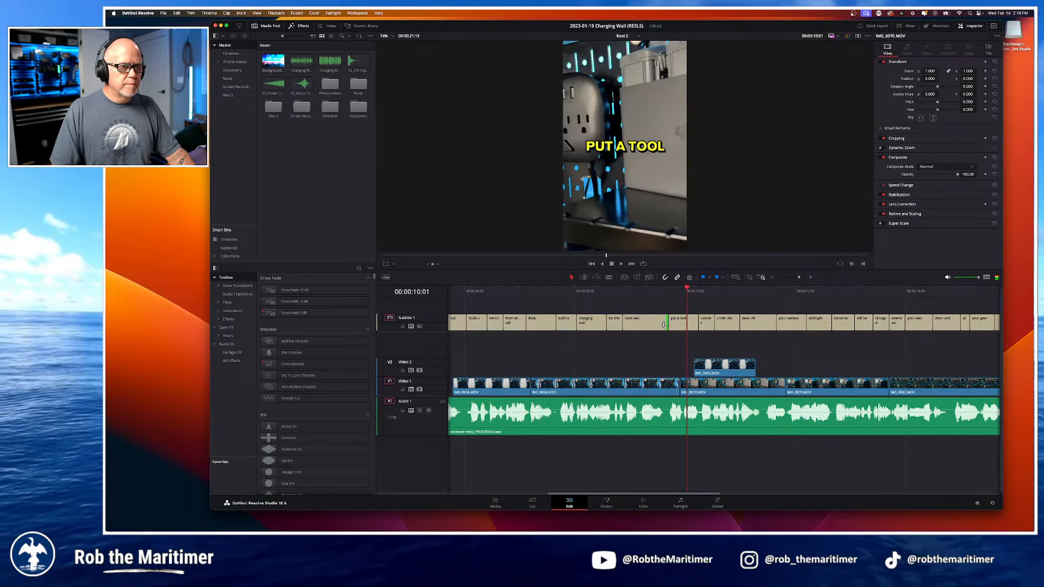
click(667, 290)
key(space)
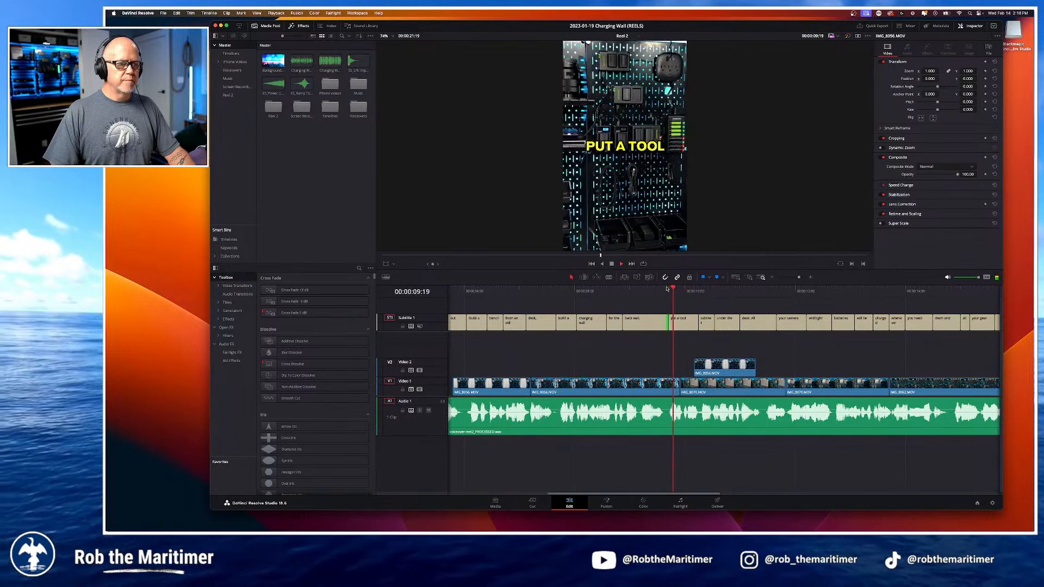
key(Left)
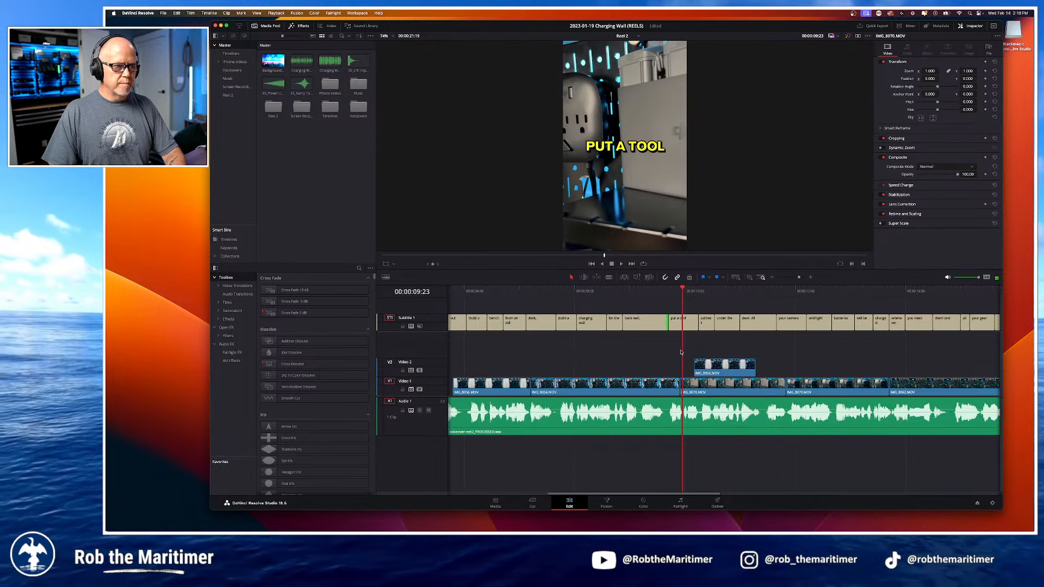
drag(699, 319, 682, 321)
click(676, 324)
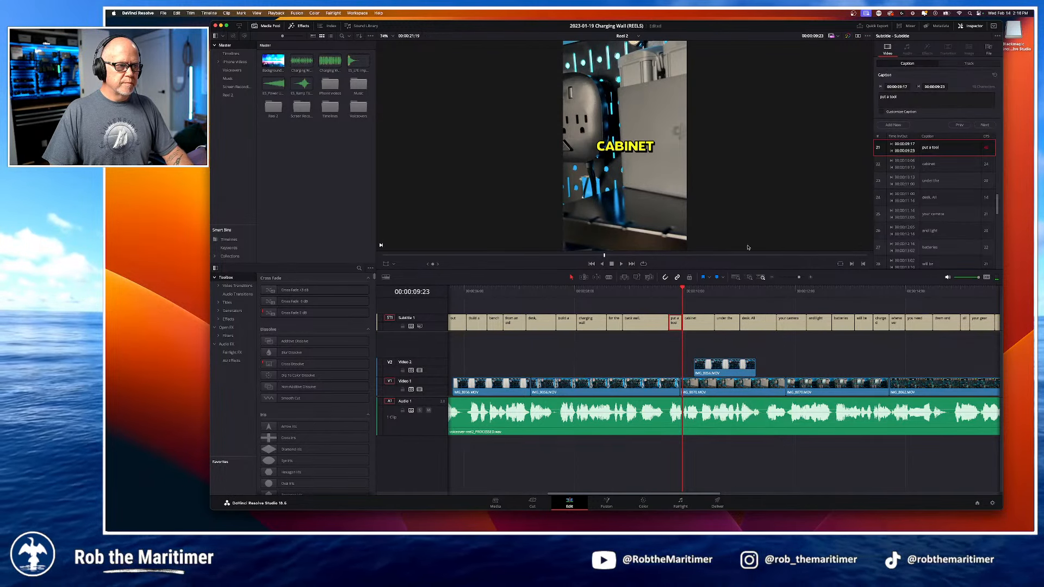
Step: Remove the word "tool" from the "put a tool" caption so it reads "put a"
click(892, 99)
key(BackSpace)
key(BackSpace)
key(BackSpace)
key(BackSpace)
key(BackSpace)
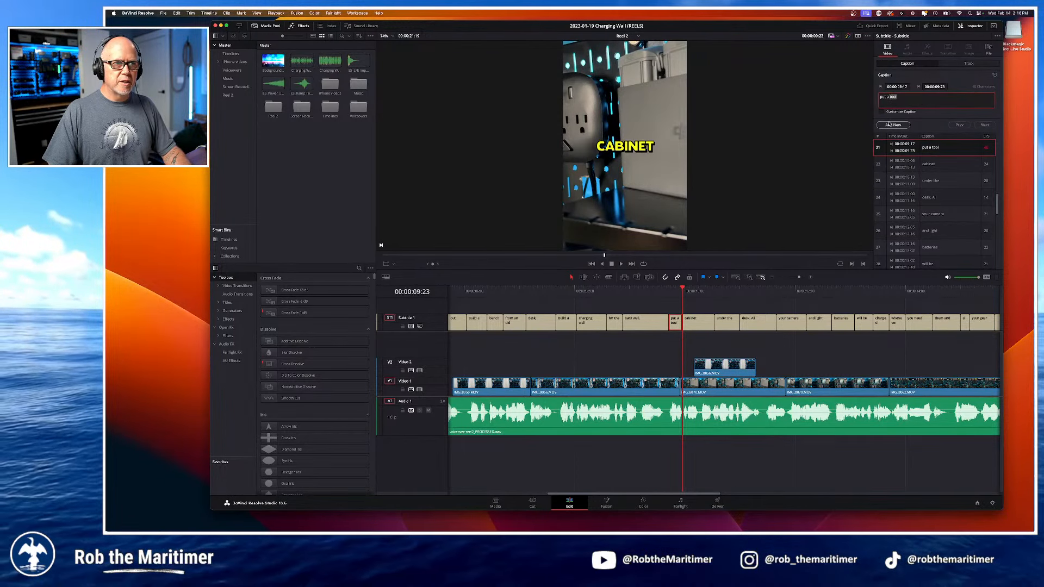
Step: Add "tool" to the start of the following caption so it reads "tool cabinet"
click(983, 125)
click(881, 98)
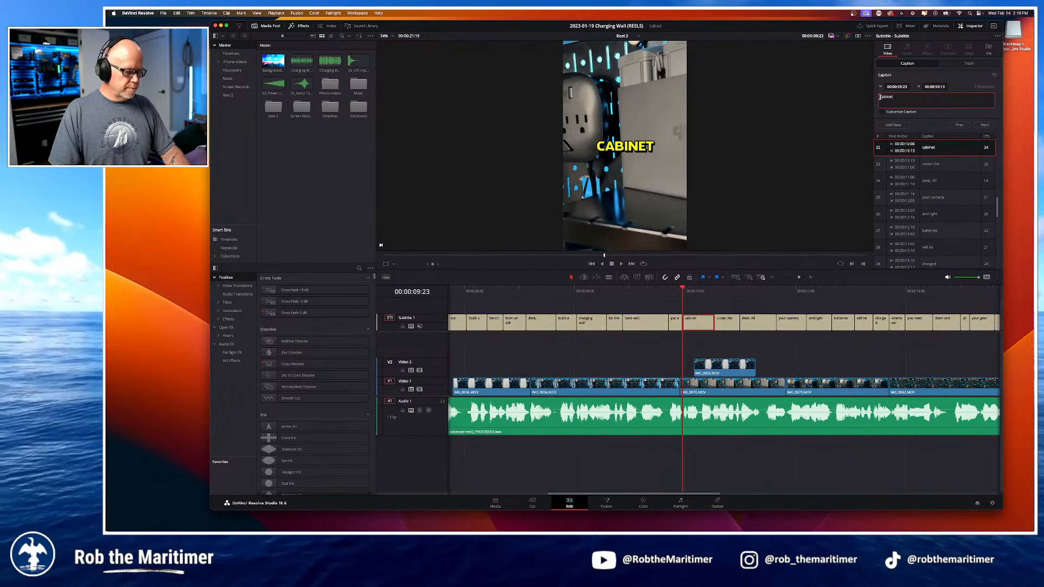
key(super+b)
key(super+z)
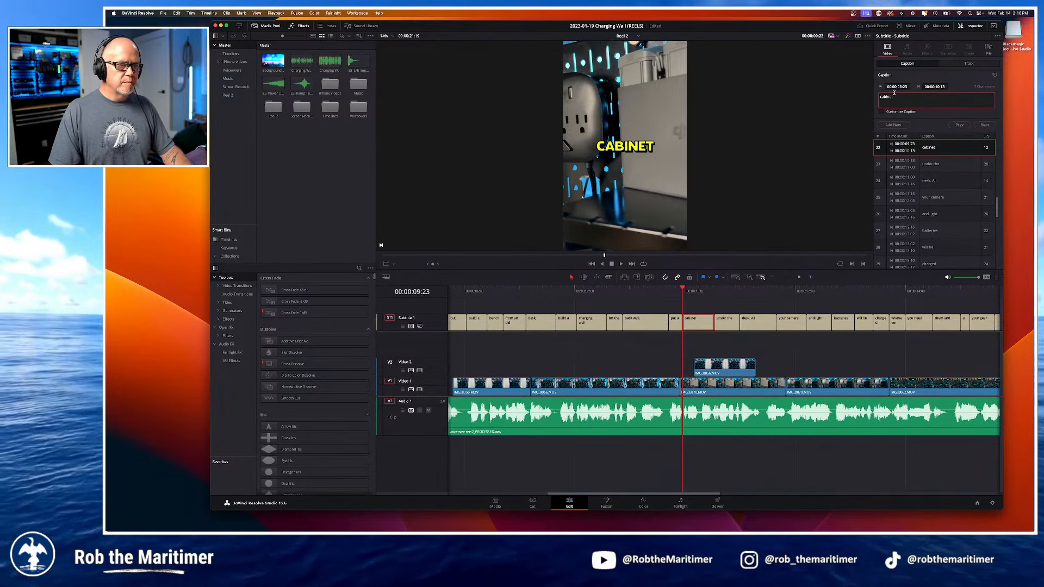
text(tool)
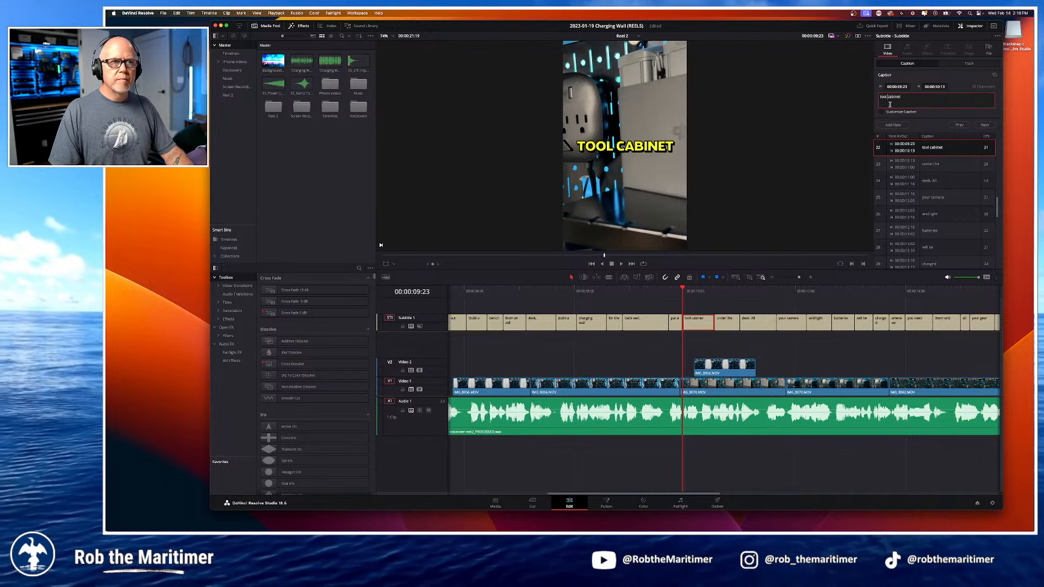
Step: Roll the end of the "desk. All" caption back to 00:00:11:10 and shorten its text to "desk."
click(655, 291)
key(space)
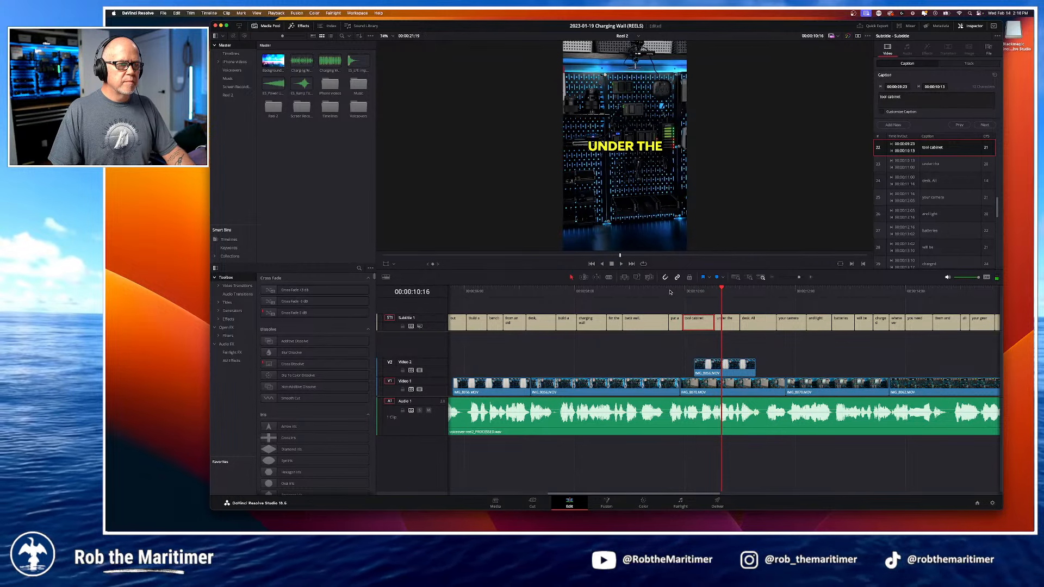
click(700, 291)
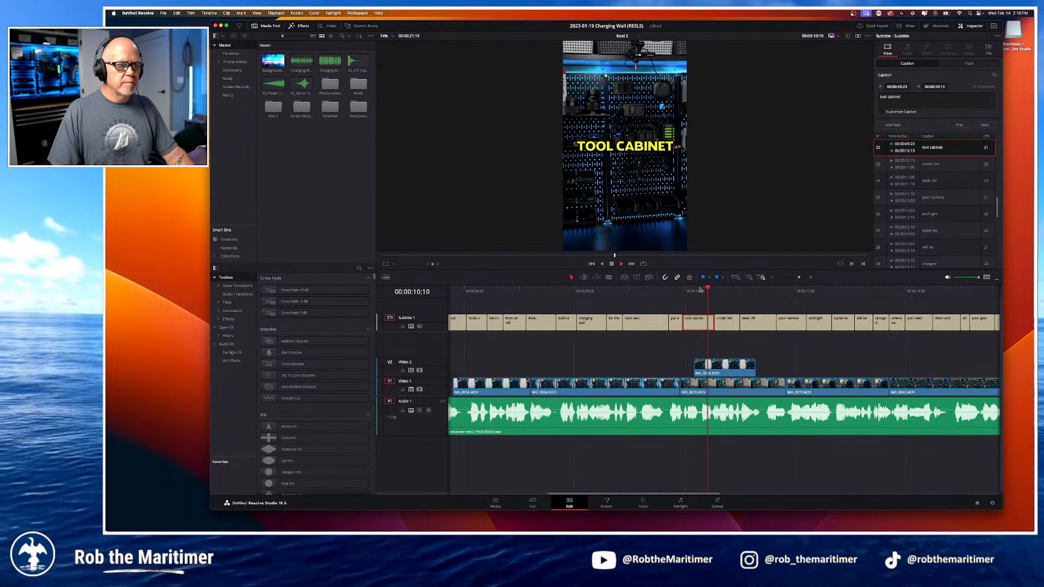
key(space)
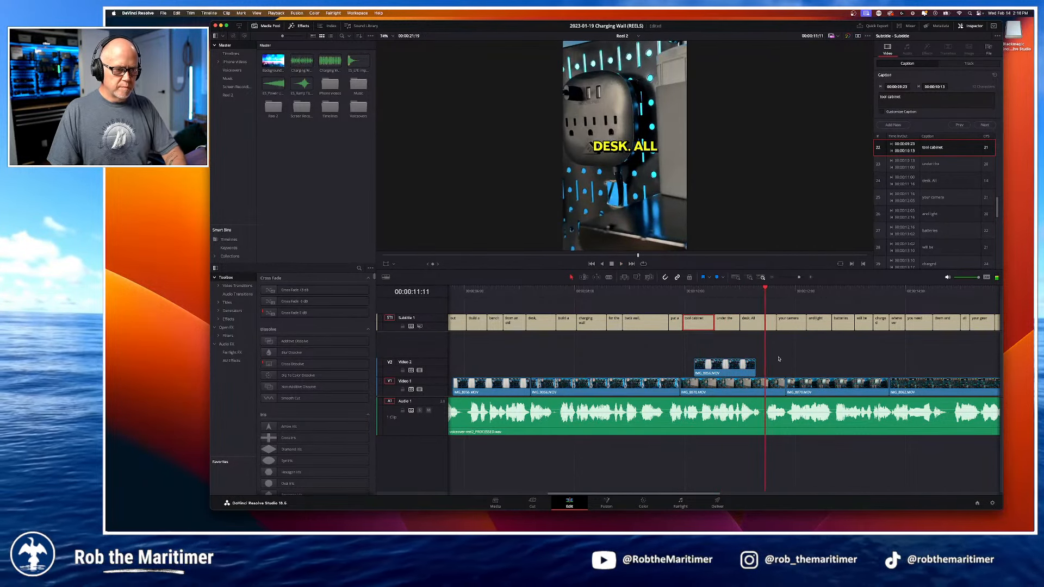
click(753, 324)
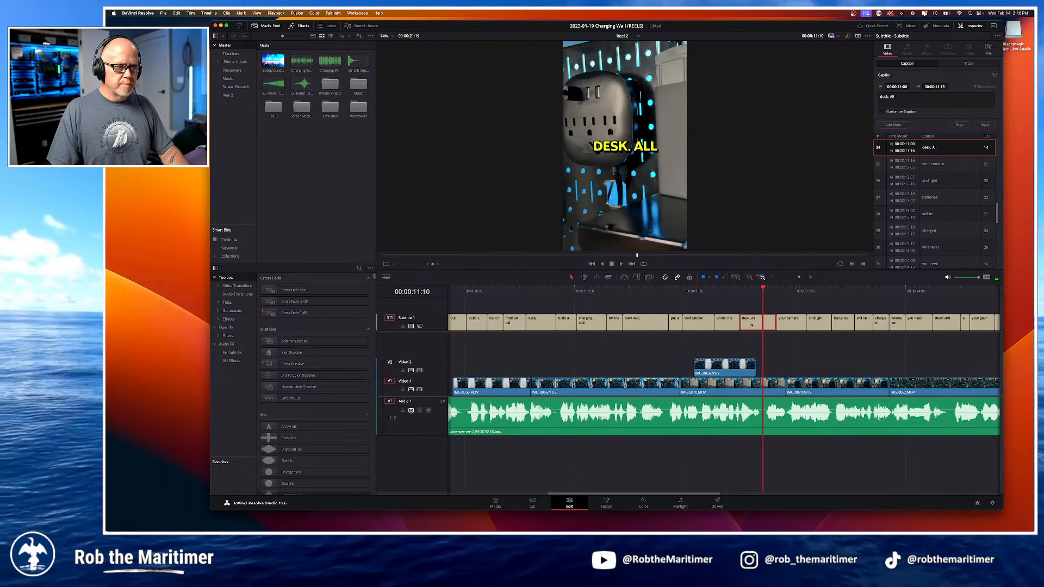
drag(778, 321, 753, 319)
click(905, 97)
key(BackSpace)
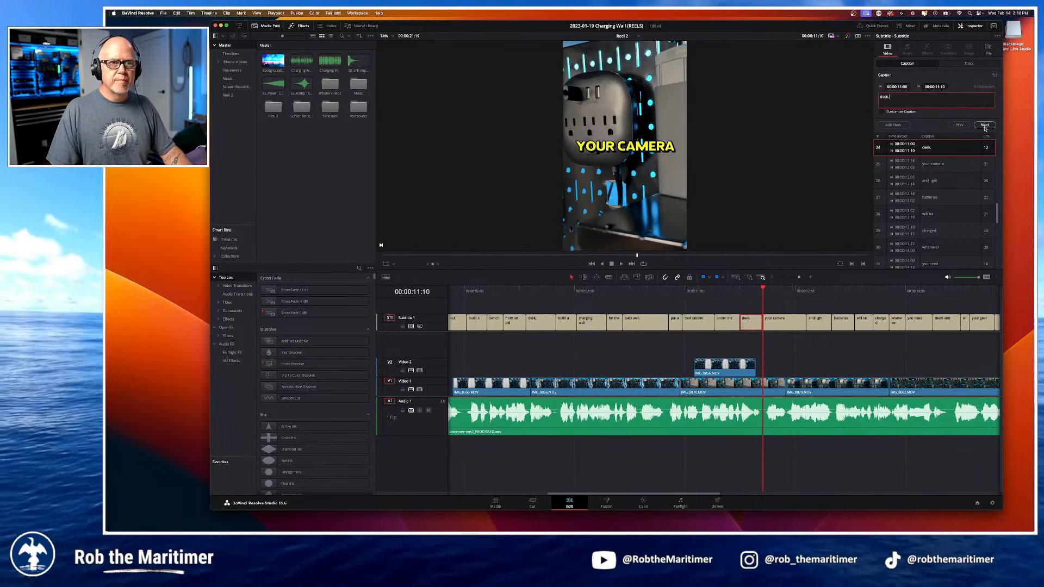
Step: Add "All" to the start of the following caption so it reads "All your camera"
click(985, 124)
click(881, 97)
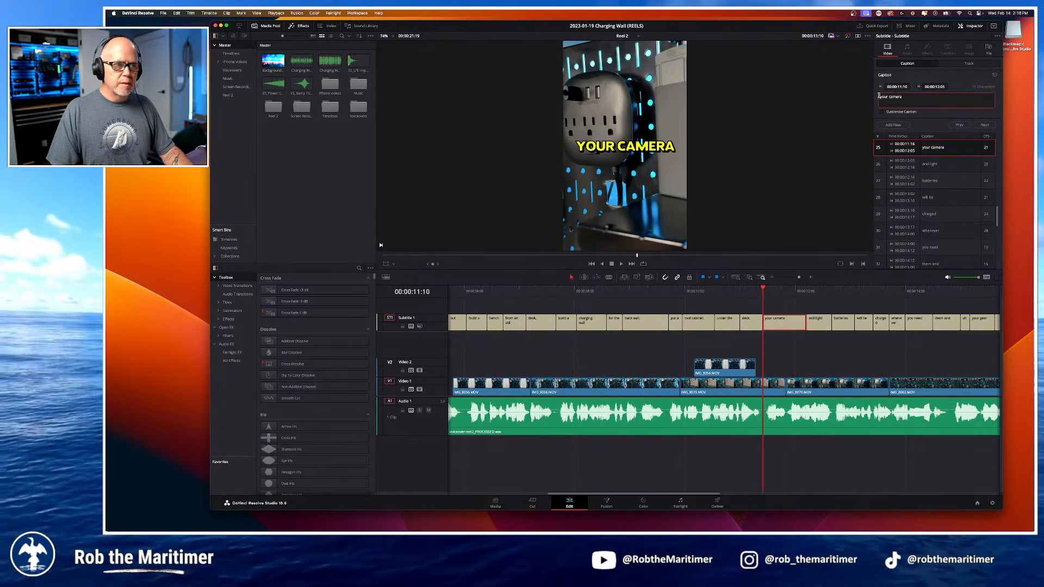
text(All)
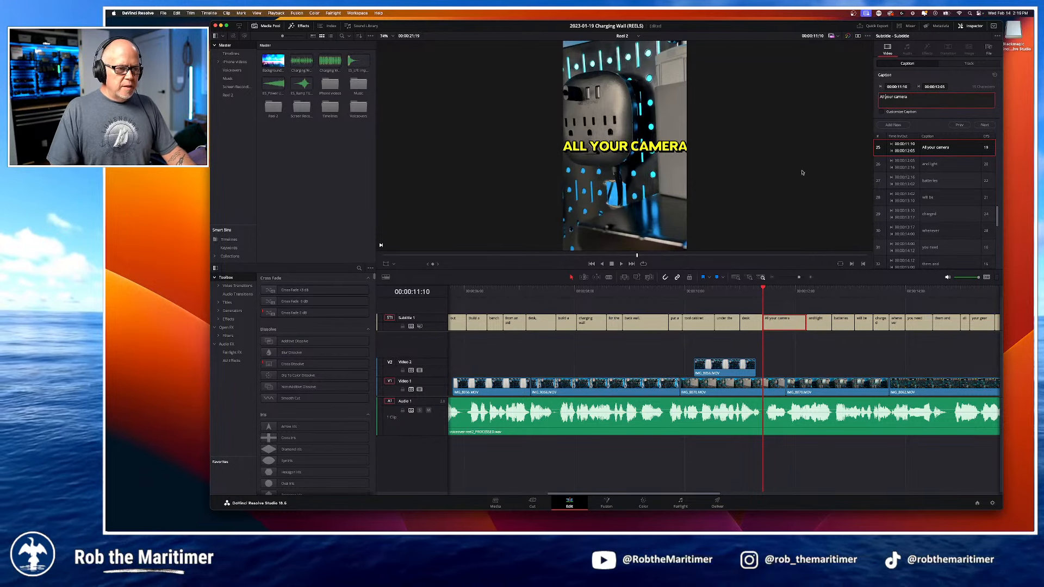
Step: Play the section to find the spoken break and roll the end of the "All your camera" caption to 00:00:11:20
click(660, 288)
key(space)
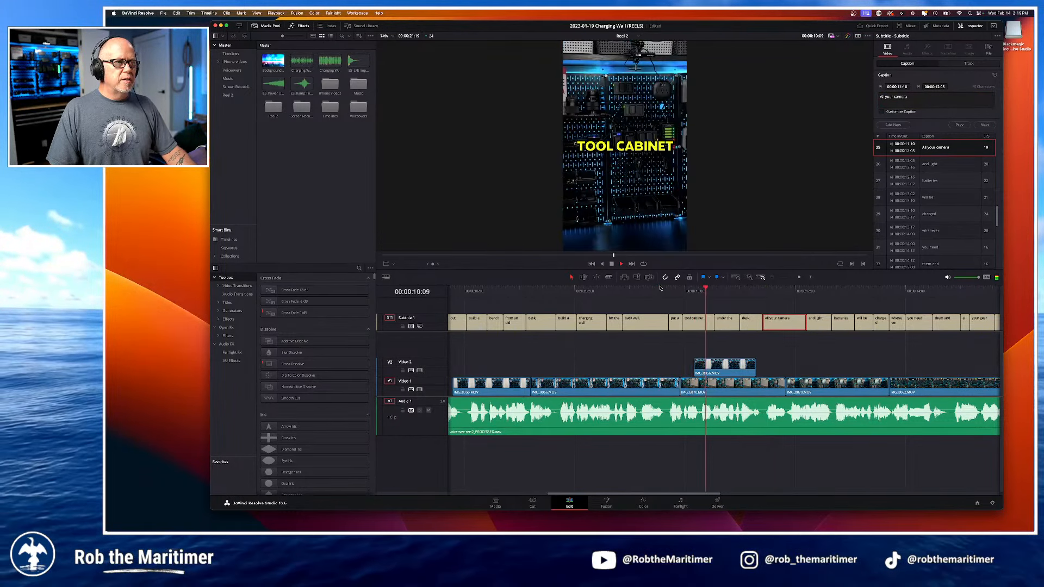
key(space)
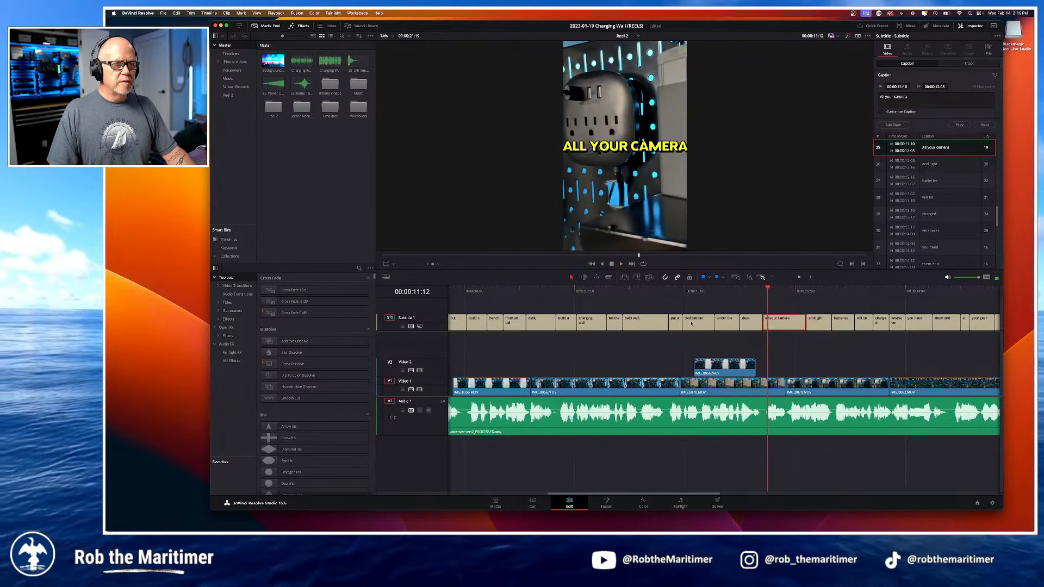
key(space)
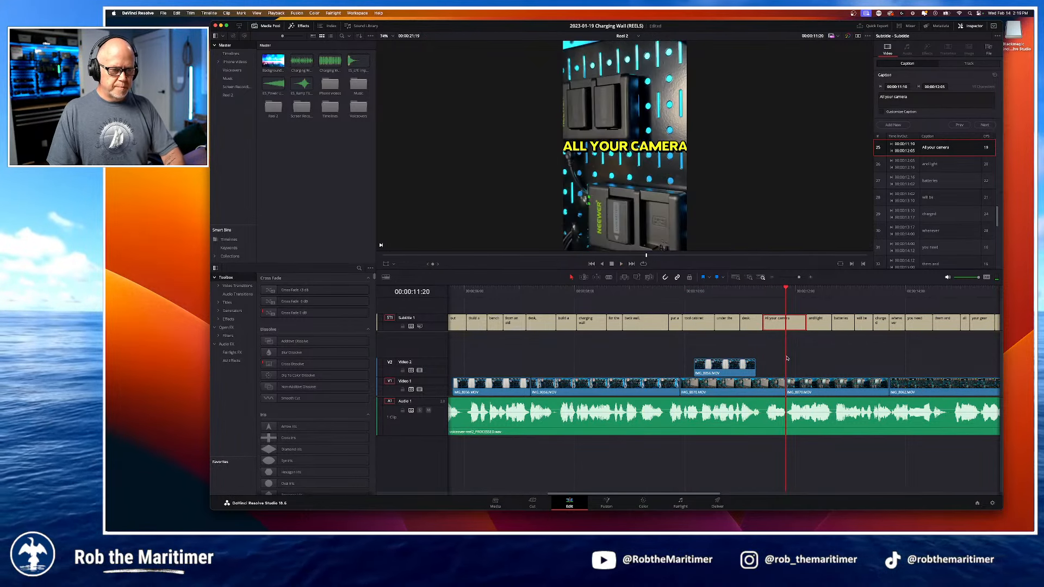
drag(805, 324, 785, 324)
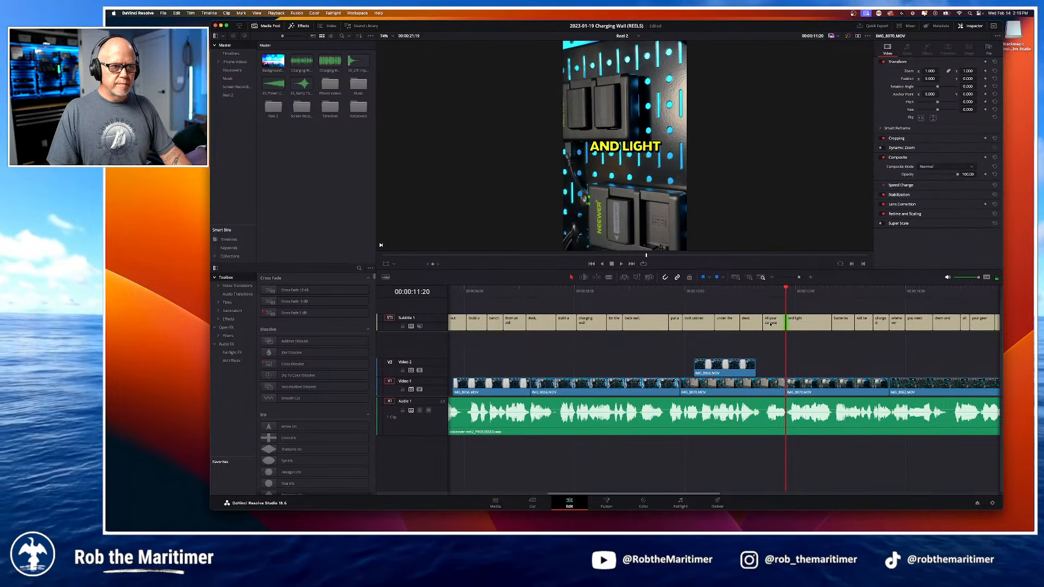
Step: Move the word "camera" from the "All your camera" caption to the start of the "and light" caption
double_click(896, 97)
key(super+c)
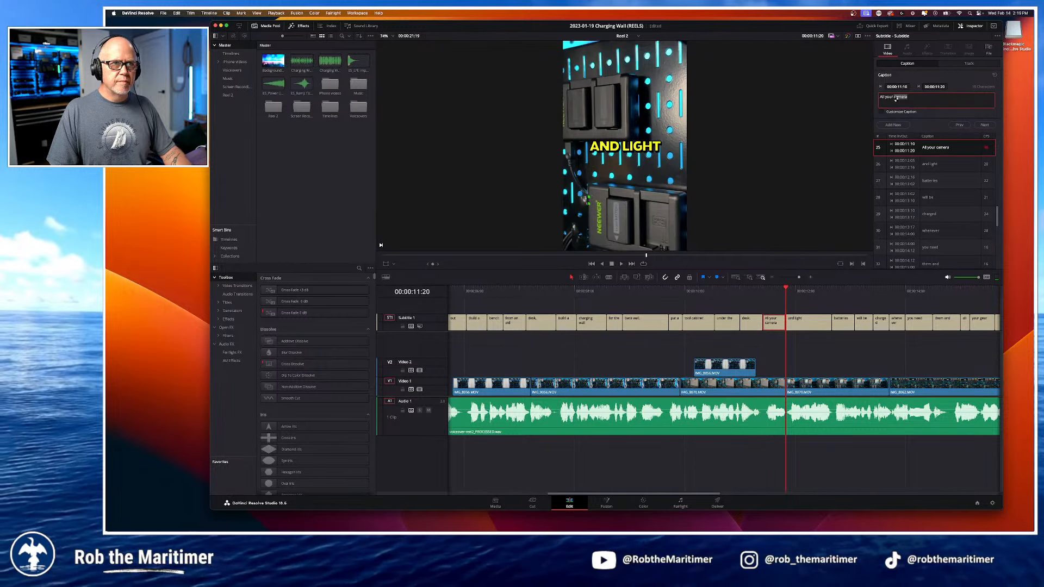
key(BackSpace)
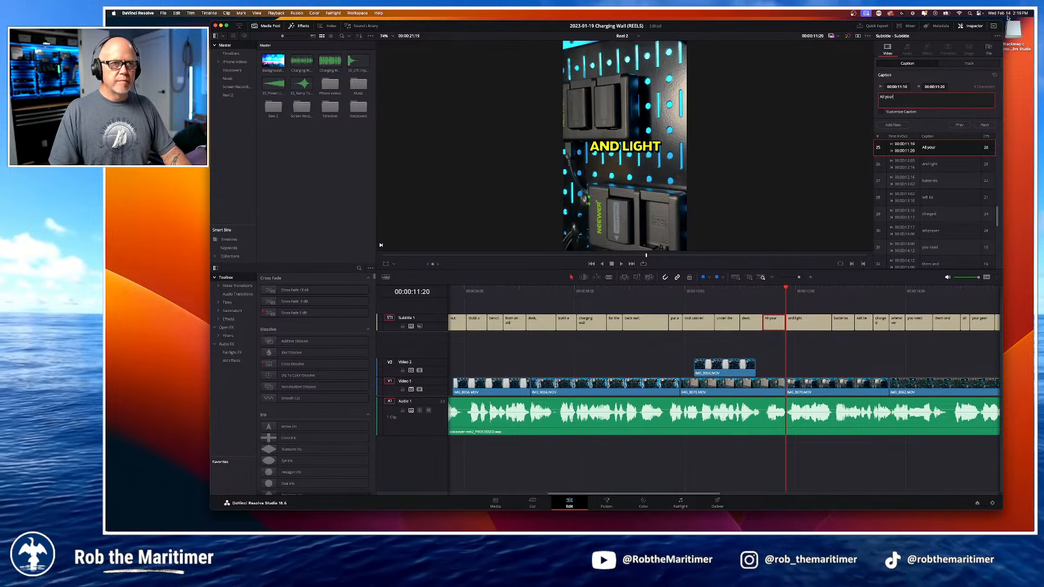
click(979, 125)
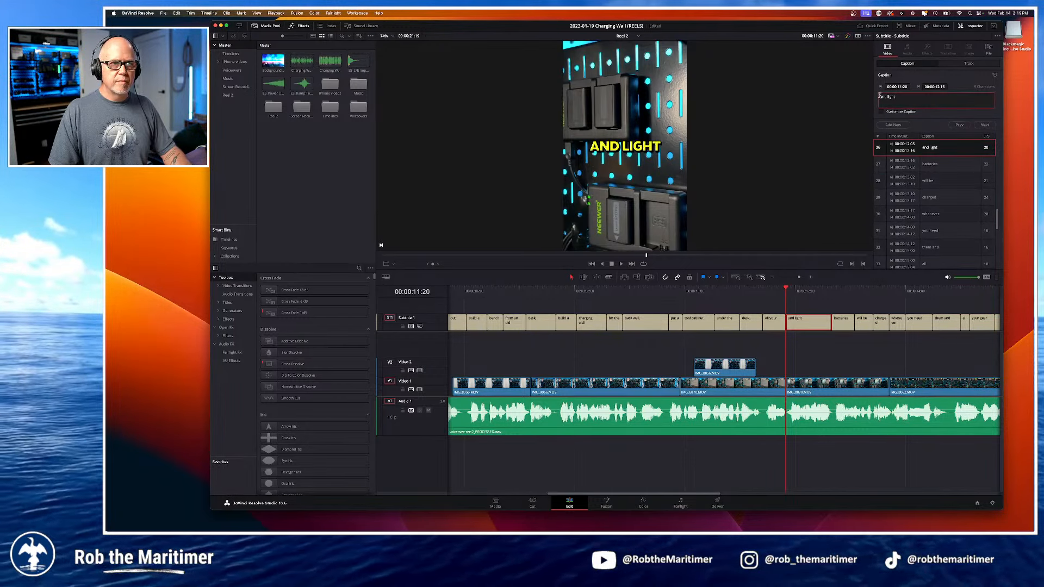
key(super+v)
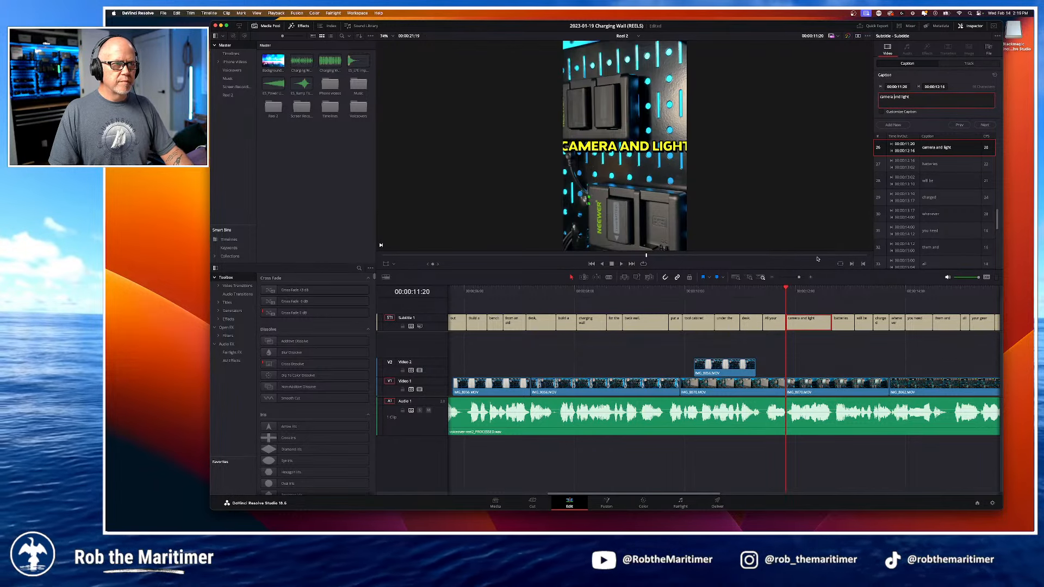
Step: Split the "camera and light" caption at 00:00:12:05, leaving "camera" in the first part and "and light" in the second
click(778, 296)
key(space)
key(space)
key(Left)
key(super+b)
double_click(903, 97)
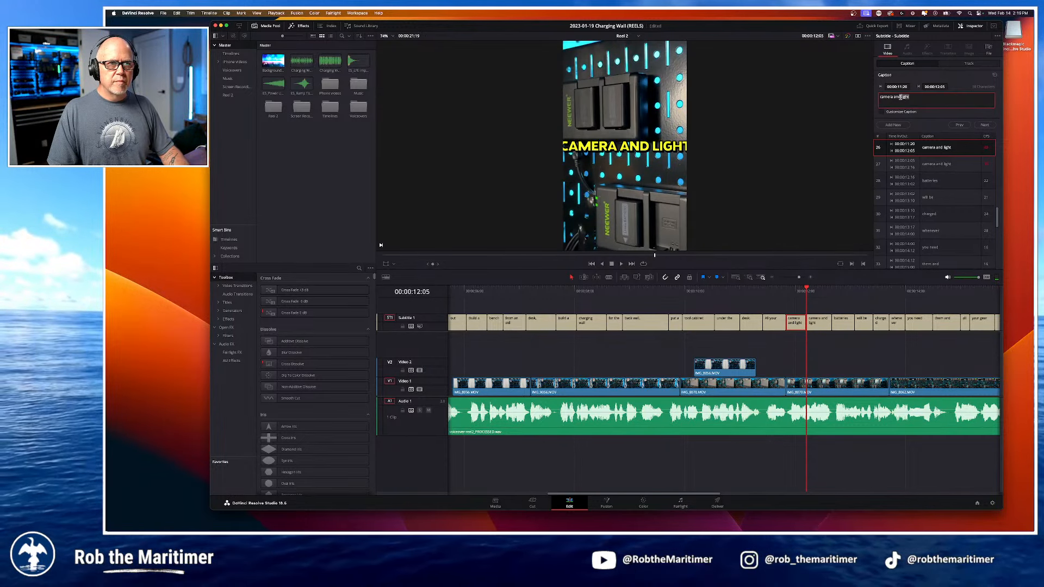
click(979, 126)
drag(894, 98, 874, 97)
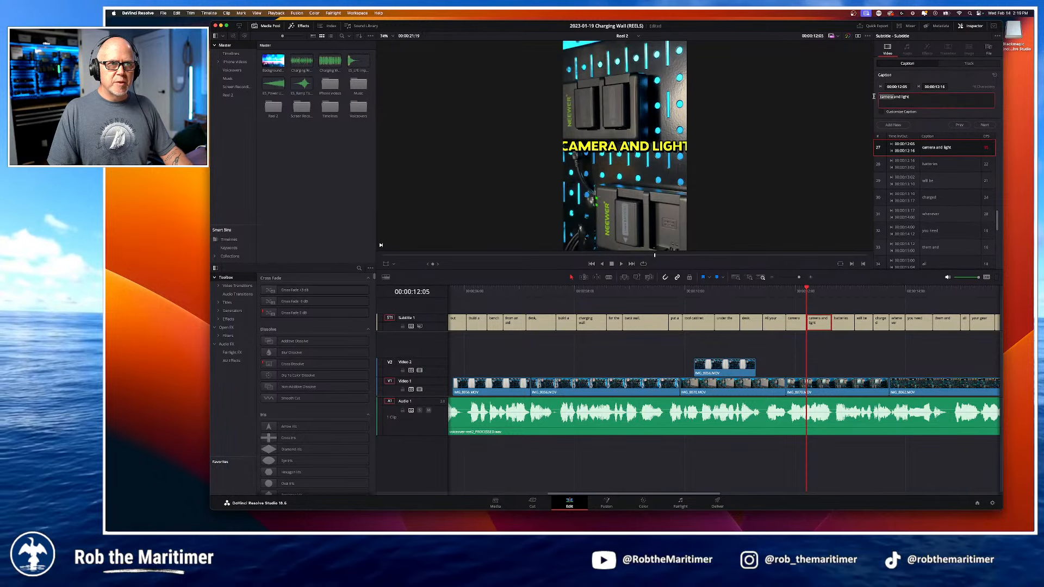
key(BackSpace)
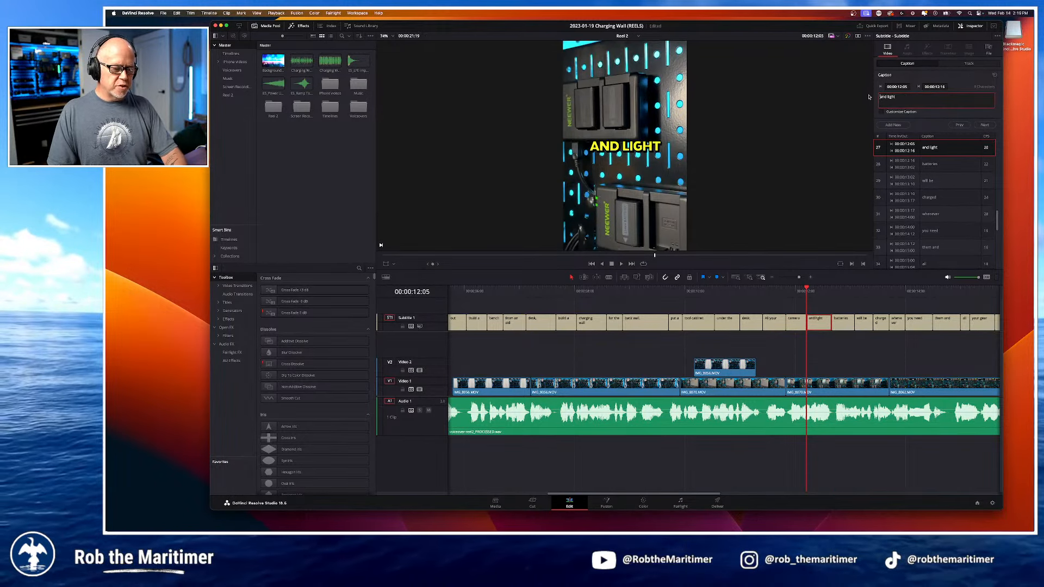
Step: Play back the reel from the "put a" caption to check the edited captions against the voiceover
click(751, 293)
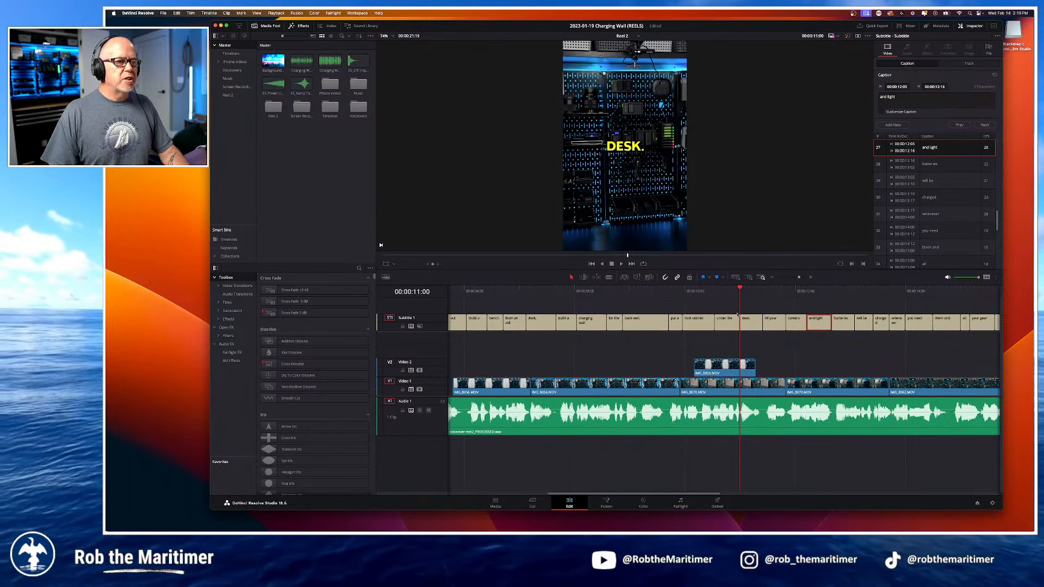
scroll(738, 314, right, 5)
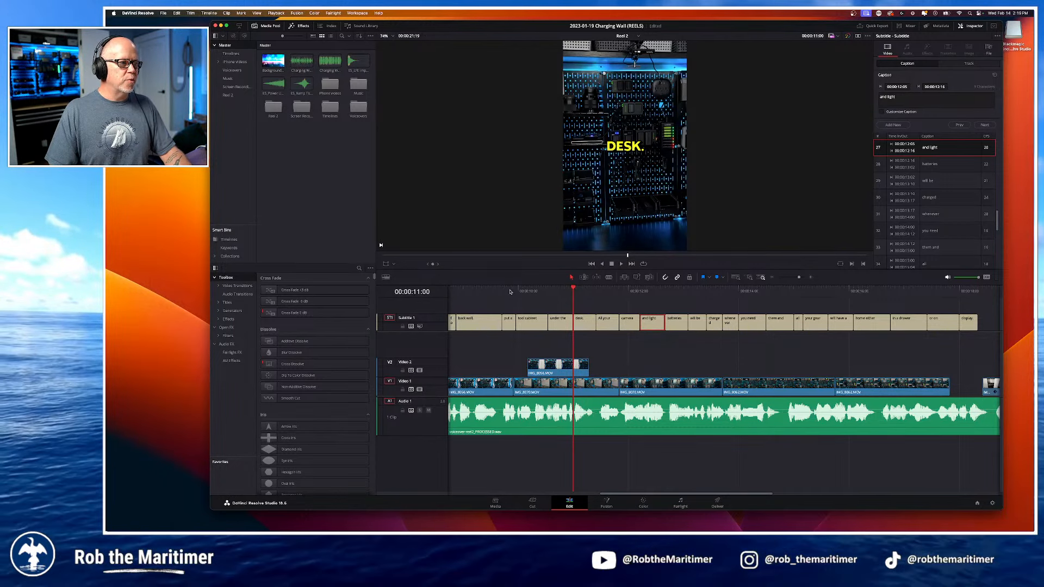
click(503, 291)
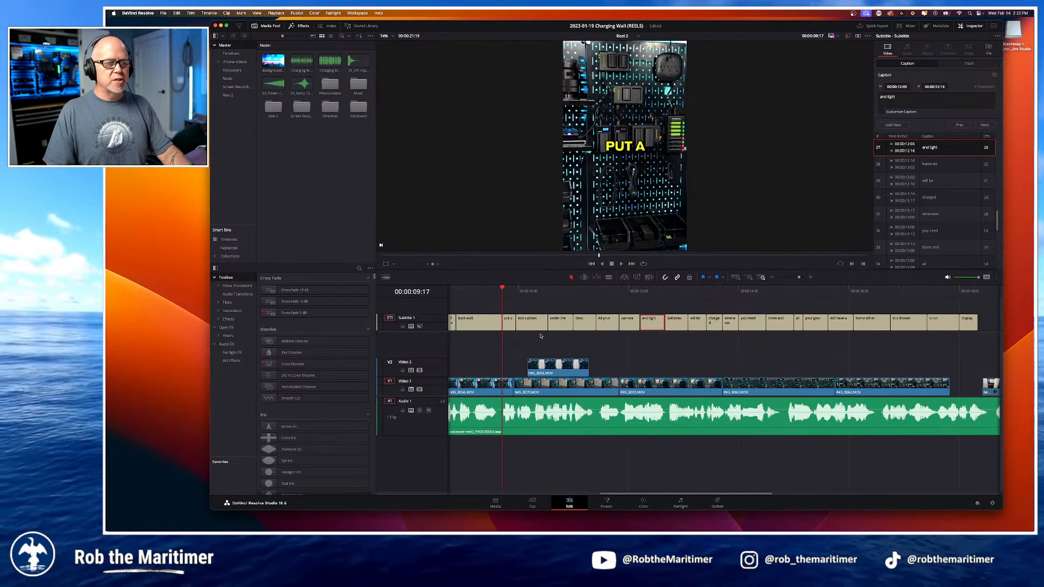
key(space)
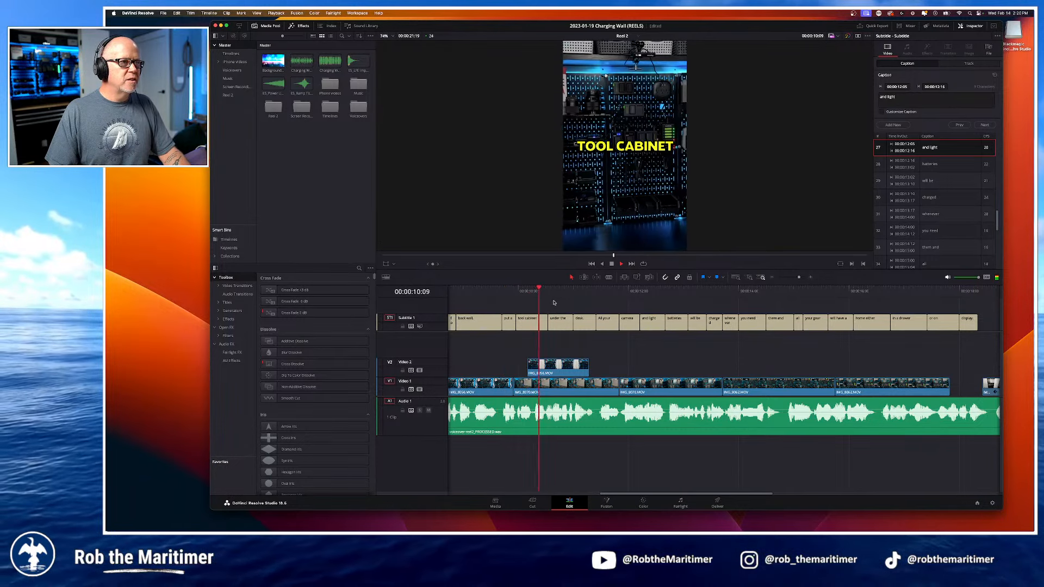
key(space)
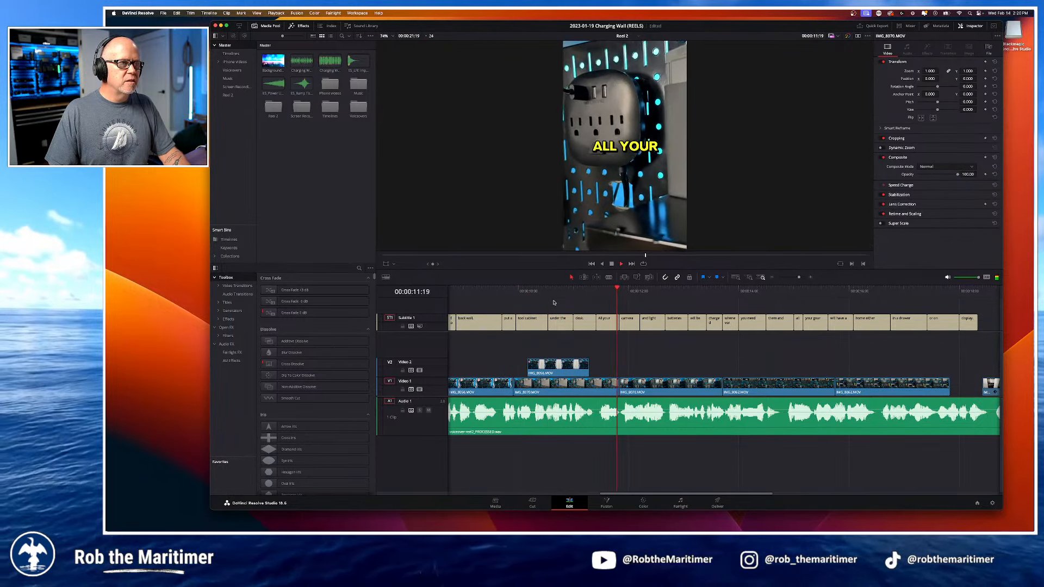
Step: Slightly adjust the cut between "and light" and "batteries", and move the end of "batteries" to 00:00:13:03
click(595, 291)
key(space)
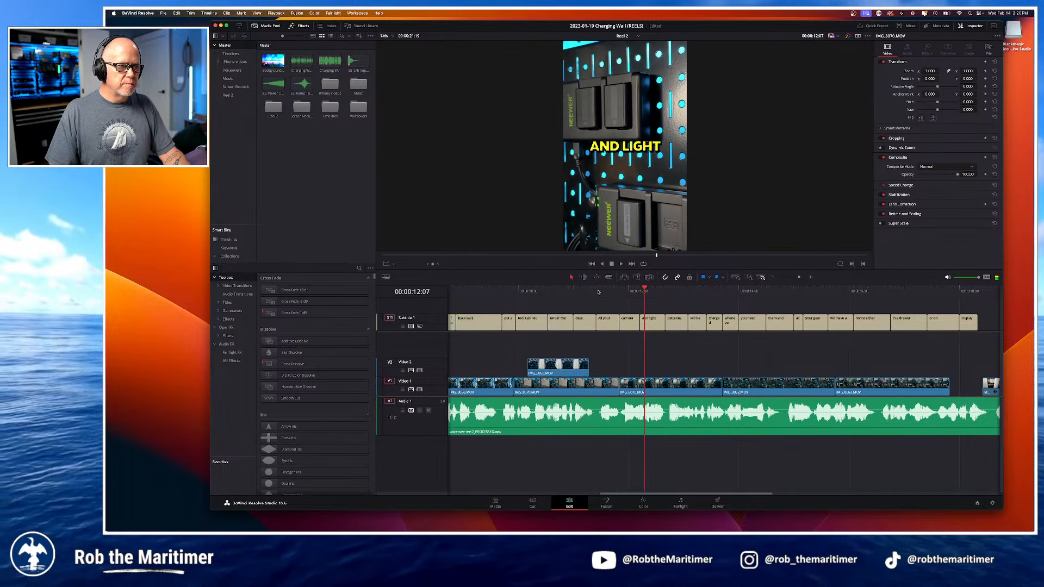
key(space)
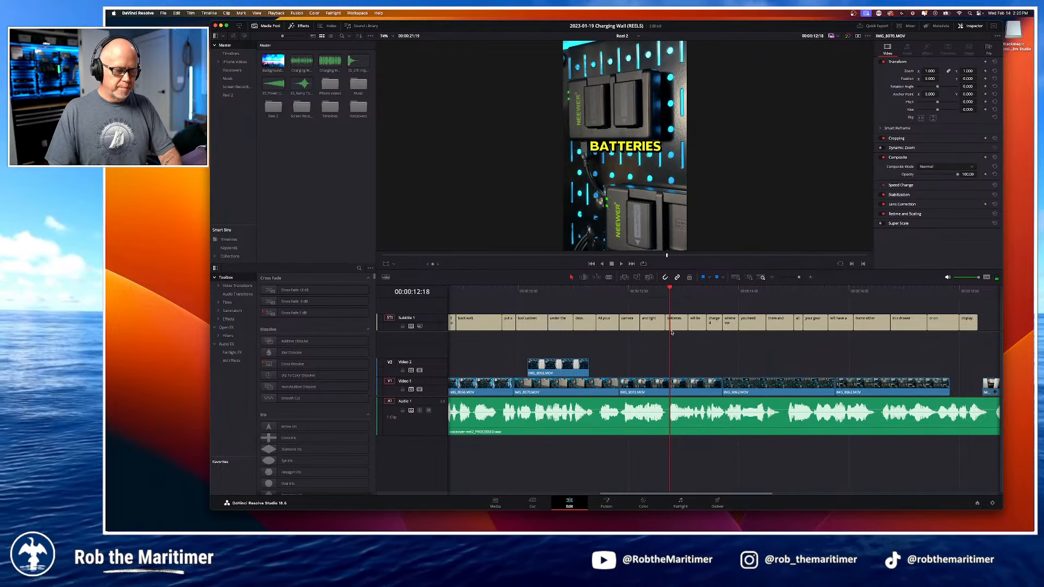
drag(668, 322, 666, 324)
key(space)
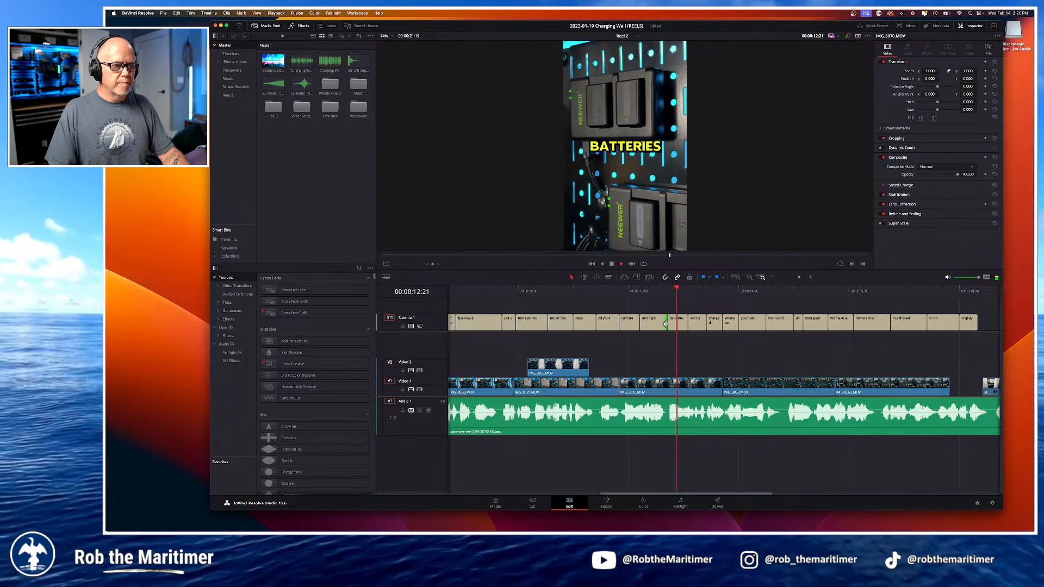
key(space)
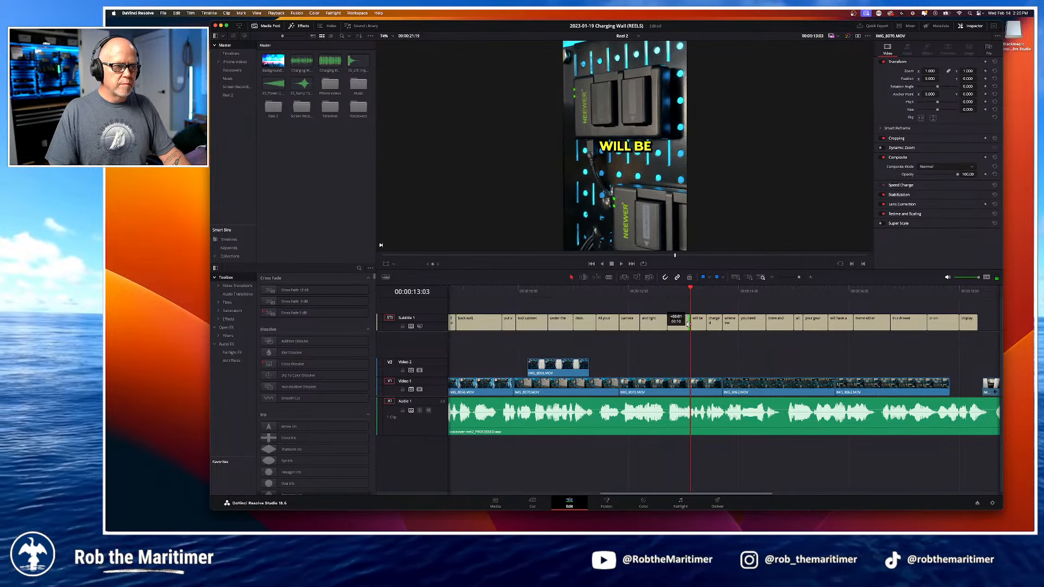
Step: Roll the cut between the "whenever" and "you need" captions to 00:00:14:02 and play on through "them and"
key(space)
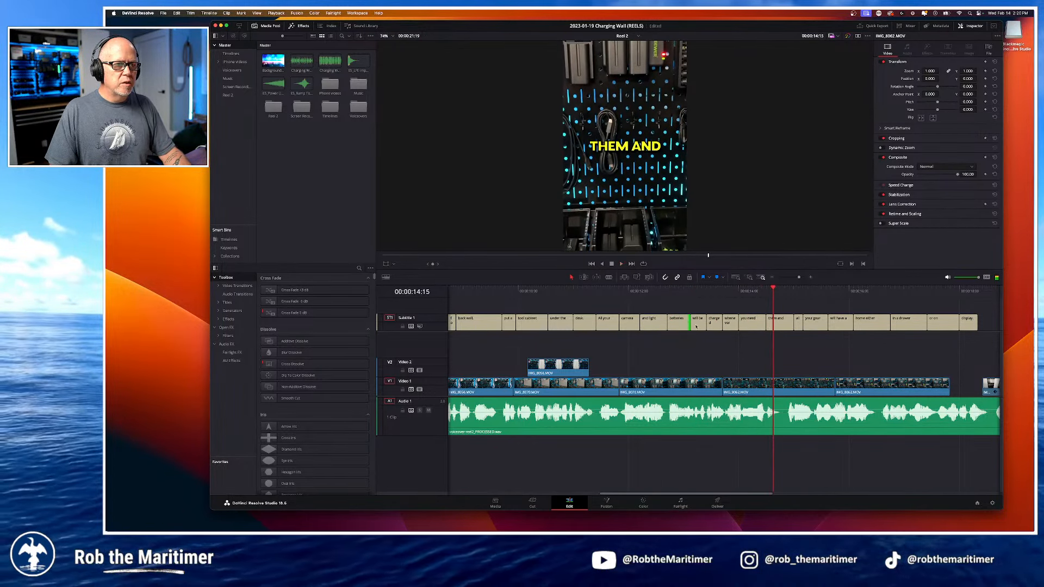
click(707, 297)
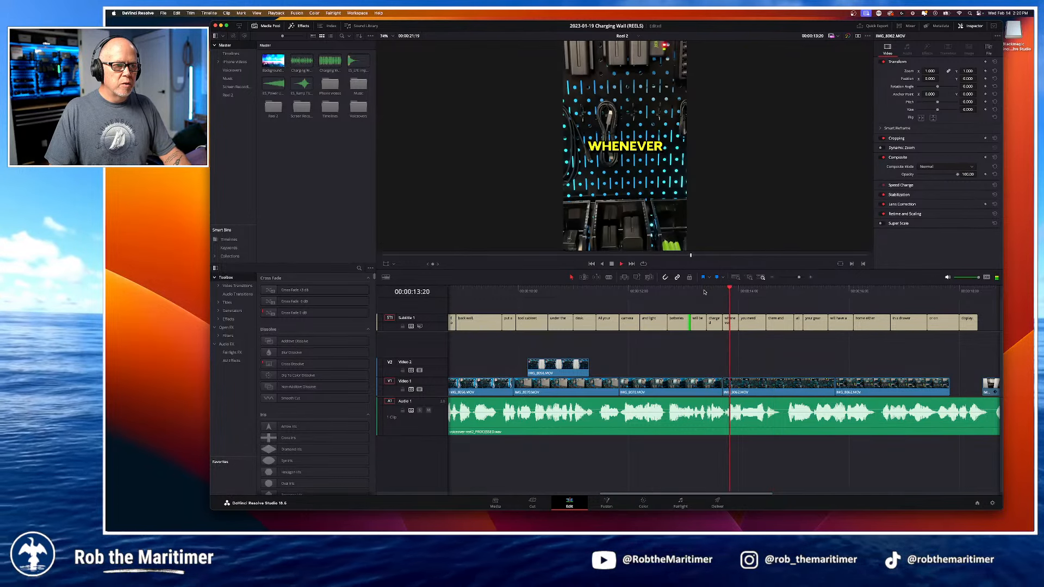
drag(738, 322, 744, 321)
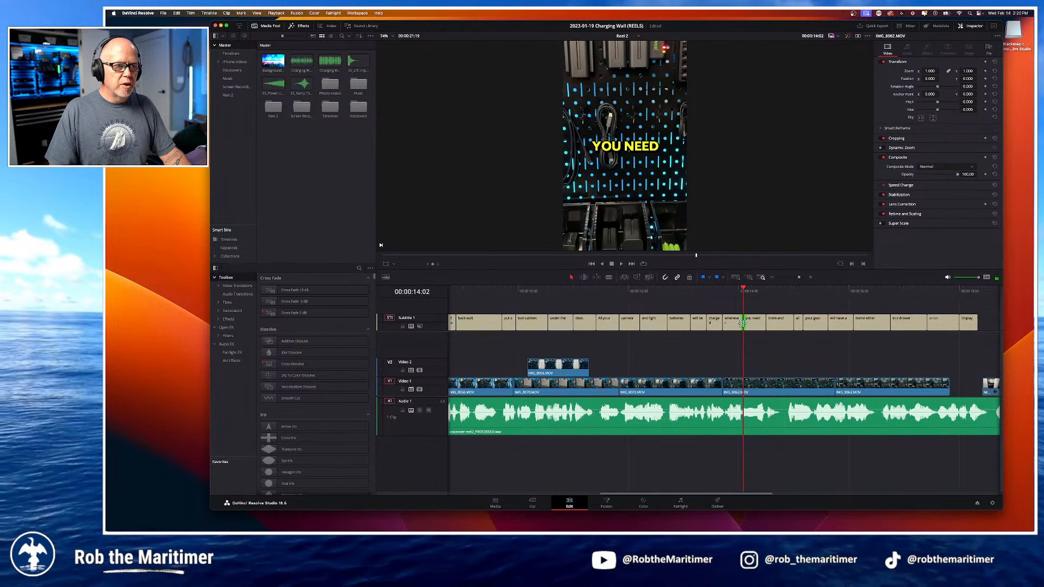
key(space)
key(space)
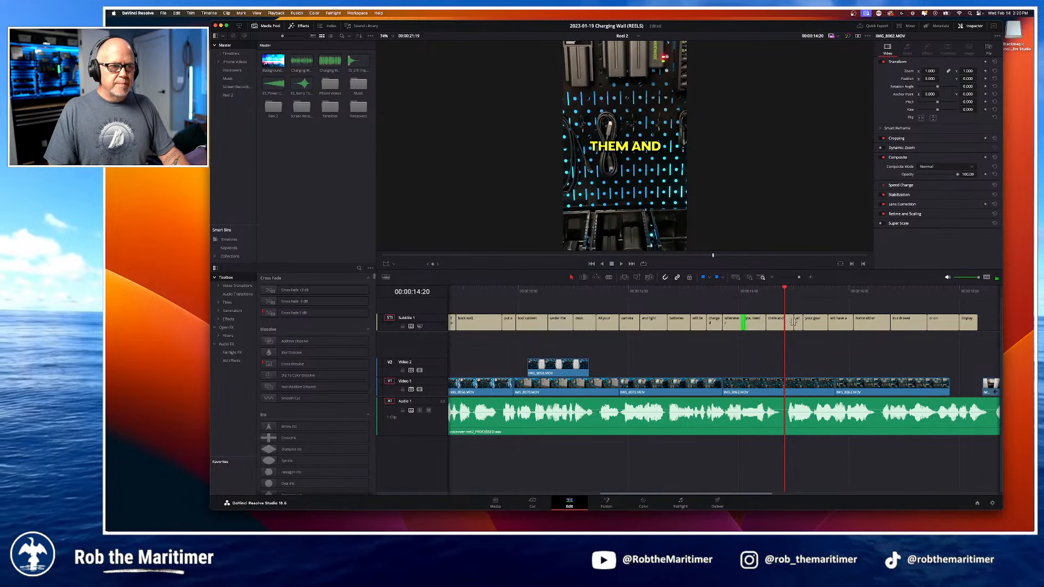
Step: Roll the cut between the "them and" and "all" captions to 00:00:14:20 and shorten the first caption to "them."
drag(792, 322, 784, 322)
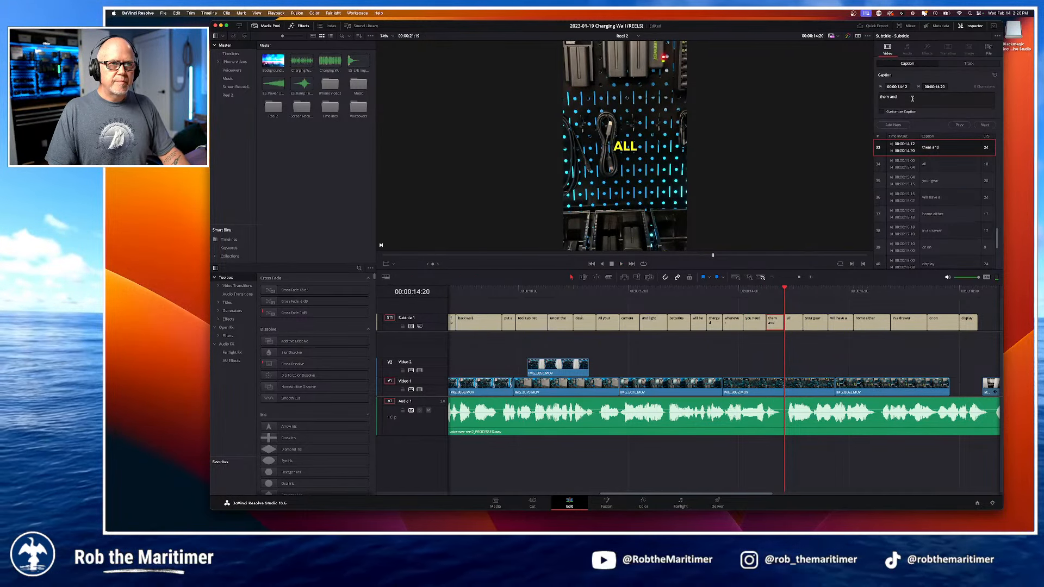
drag(912, 99, 882, 97)
key(BackSpace)
key(BackSpace)
key(BackSpace)
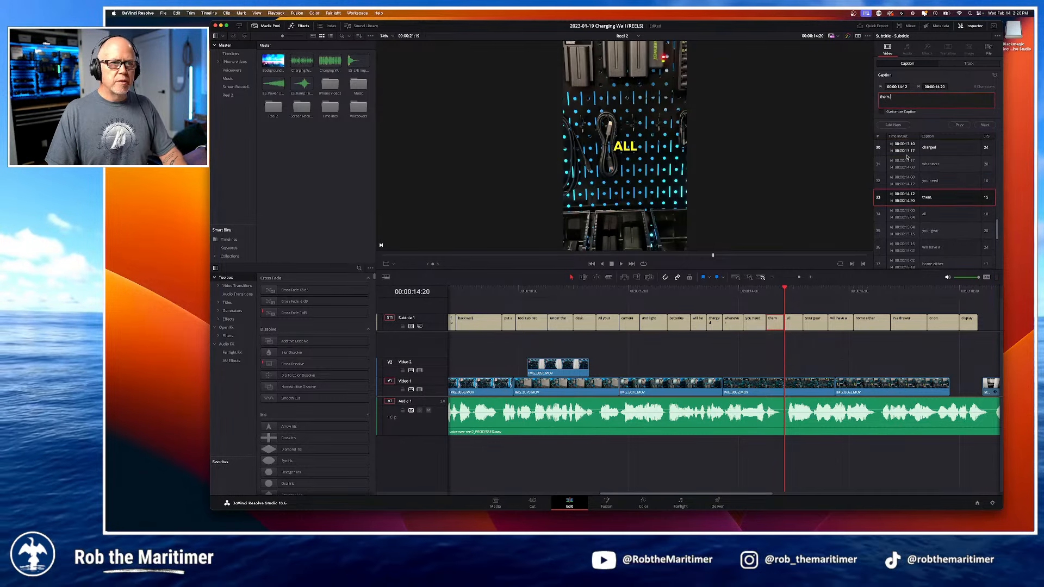
Step: Play back the section around the "all" caption and change its text to "And all"
click(985, 125)
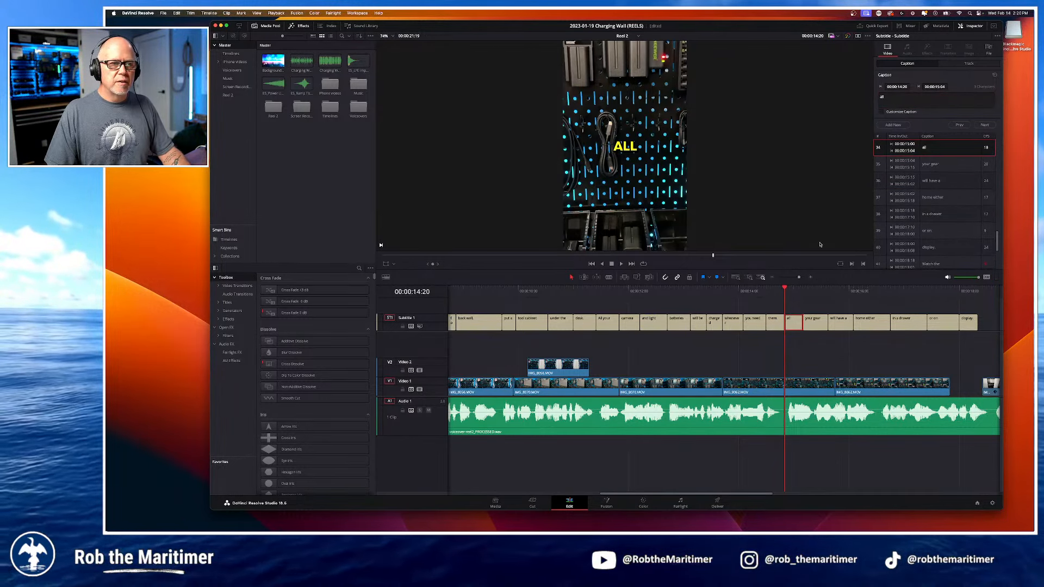
click(759, 293)
key(space)
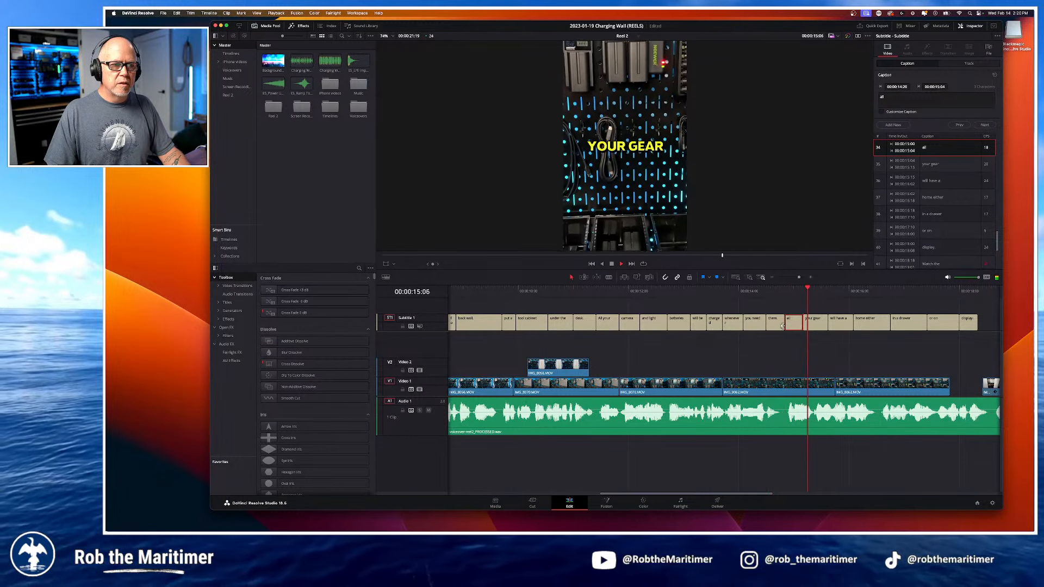
click(880, 97)
text(And)
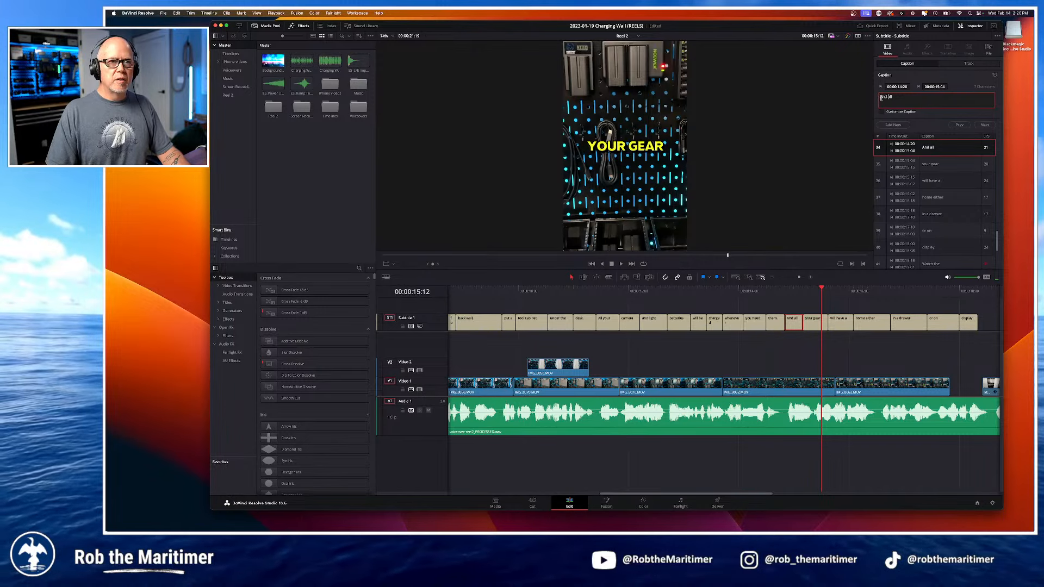
Step: Replay the captions from "whenever" through "them." to check the timing of the cut between "you need" and "them."
click(746, 292)
key(space)
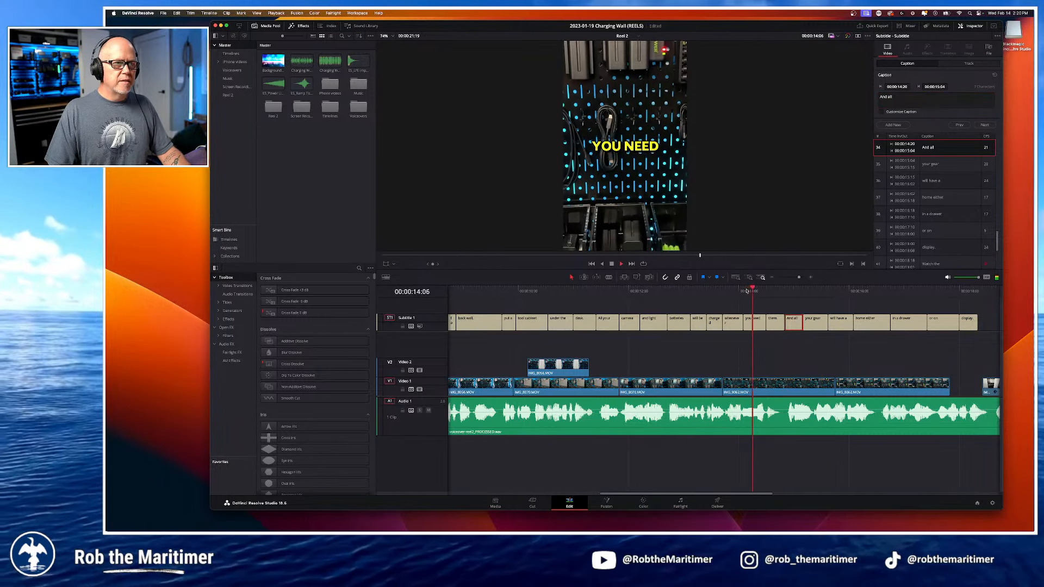
click(735, 292)
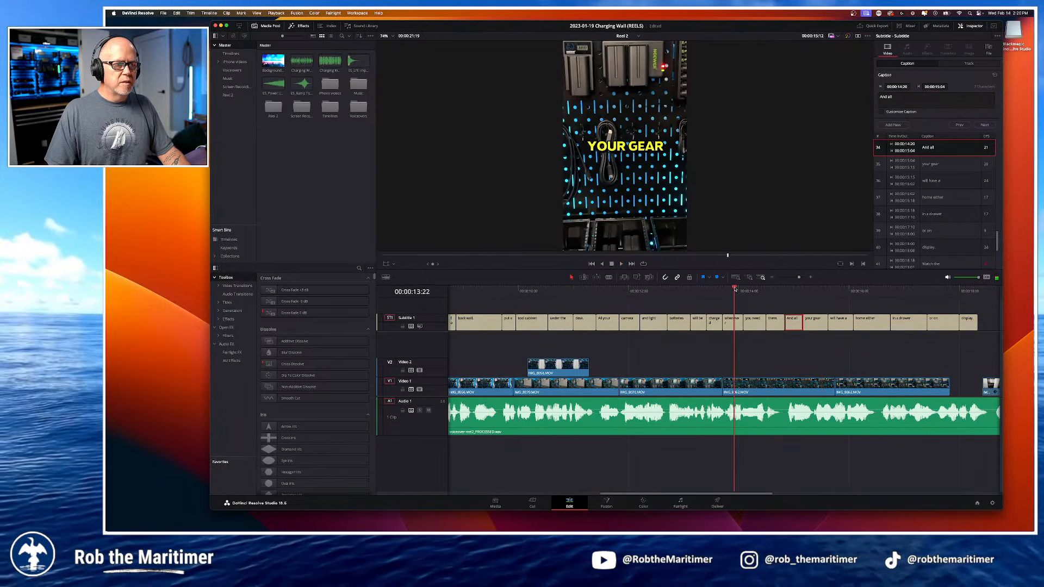
key(Right)
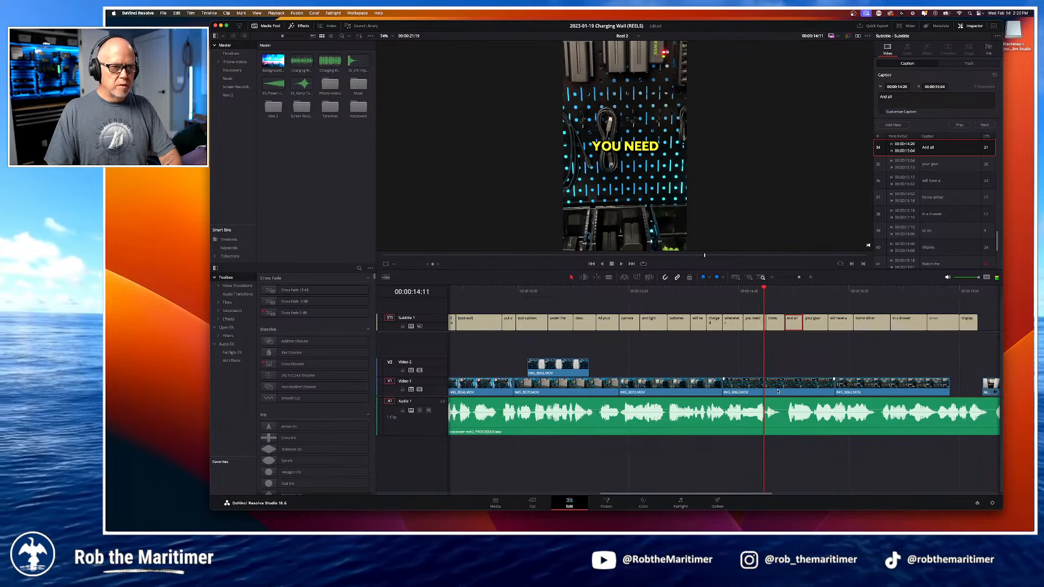
click(767, 324)
key(space)
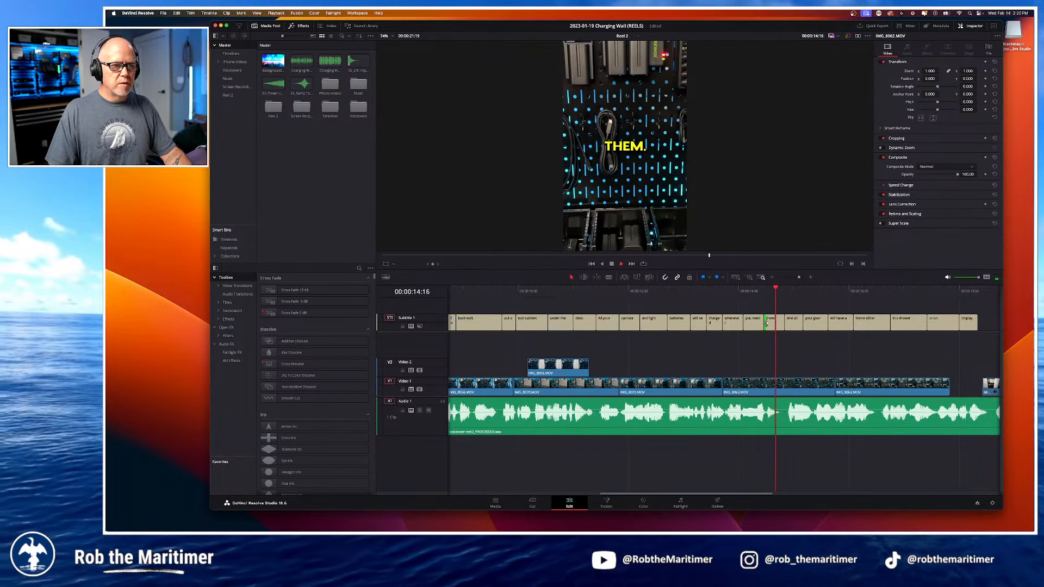
Step: Roll the cut between "will have a" and "home either" to 00:00:15:22, moving the word "a" to the start of the second caption
click(777, 289)
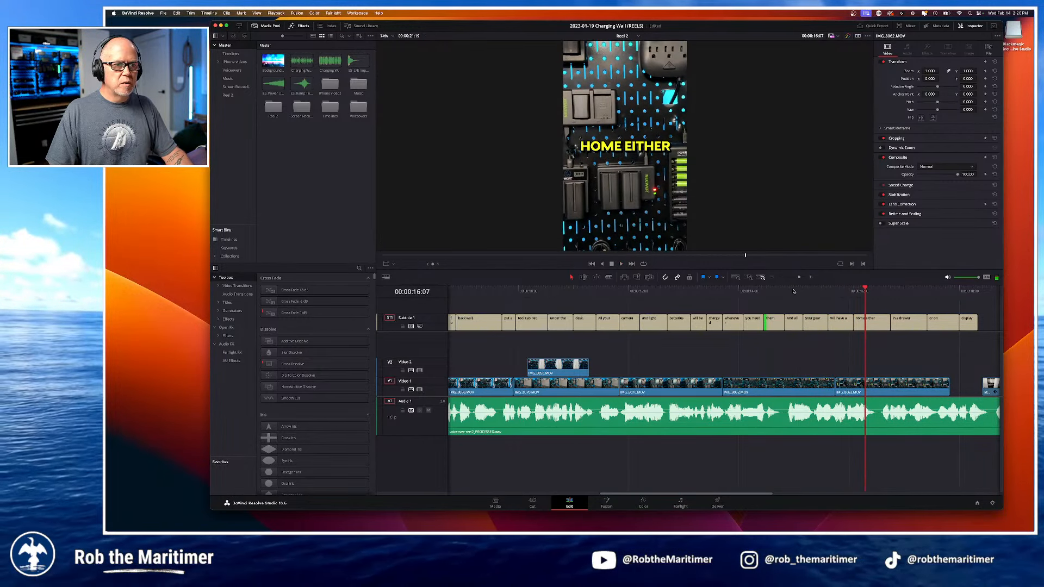
click(793, 291)
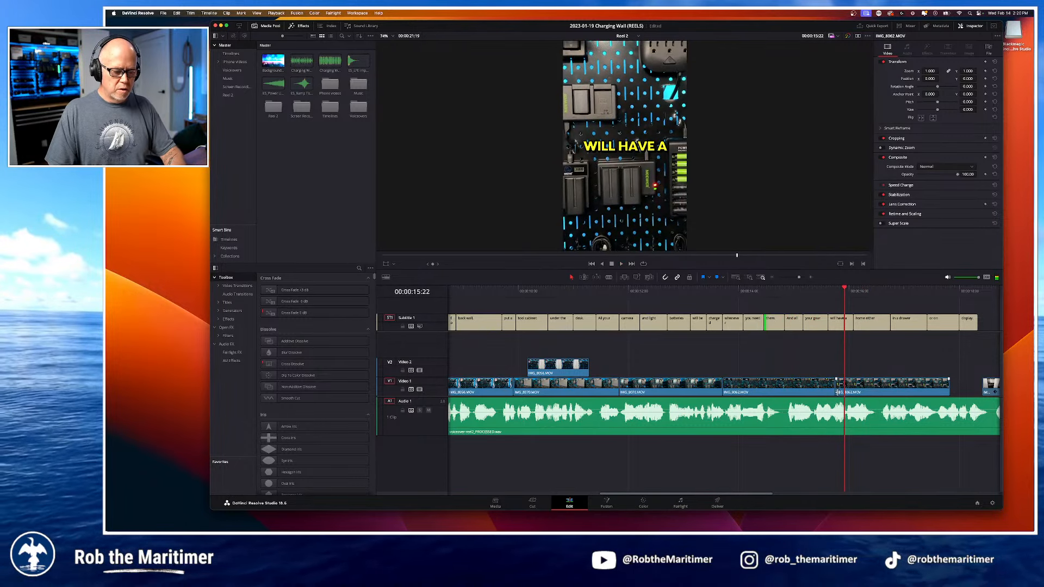
click(840, 323)
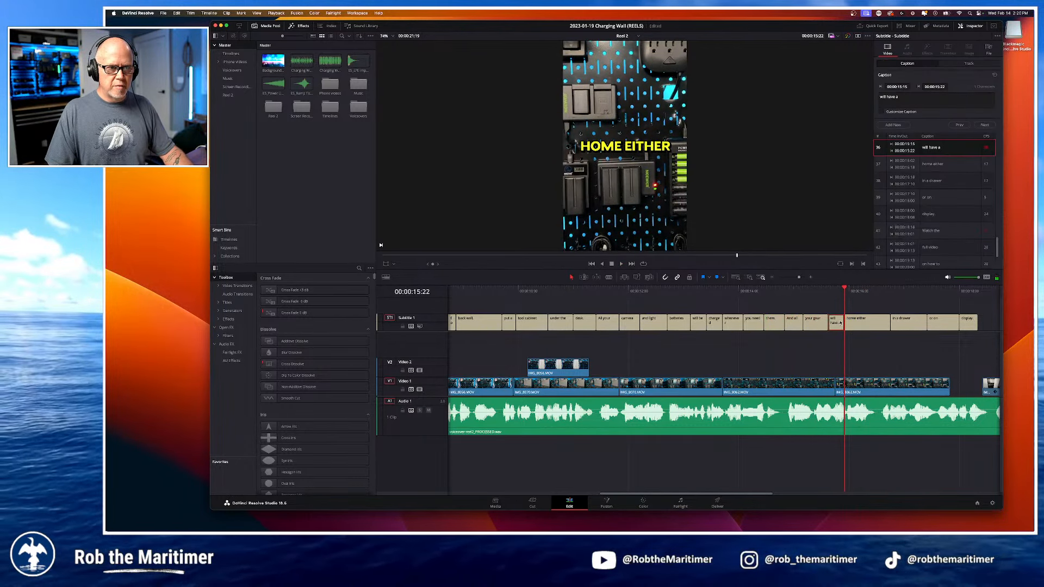
click(921, 99)
key(BackSpace)
key(BackSpace)
click(985, 125)
click(881, 97)
text(a home either)
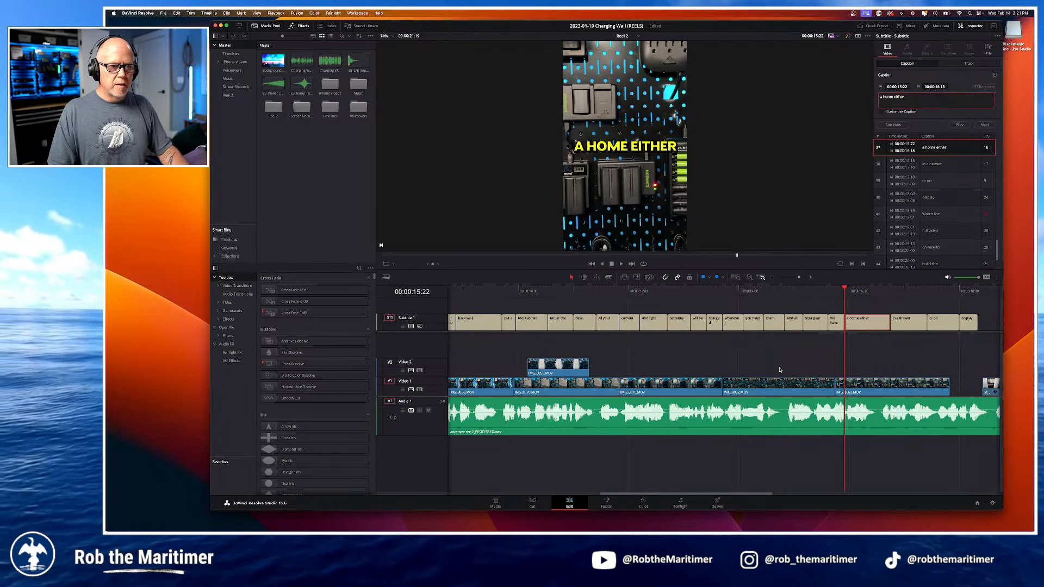
Step: Play from the "a home either" caption and roll the cut before "in a drawer" to 00:00:16:13
scroll(782, 370, right, 5)
click(640, 289)
key(space)
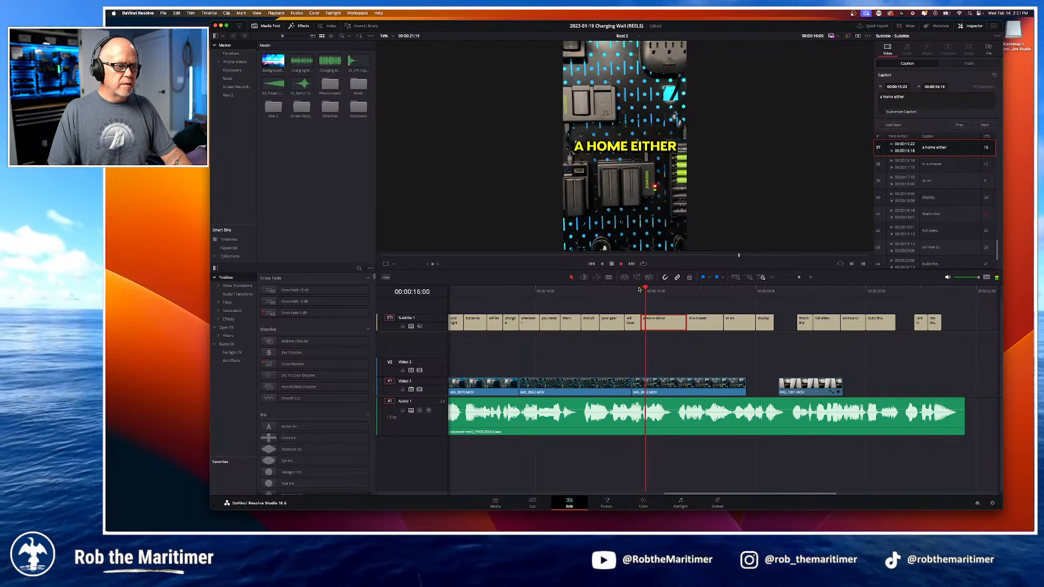
key(space)
drag(687, 322, 676, 322)
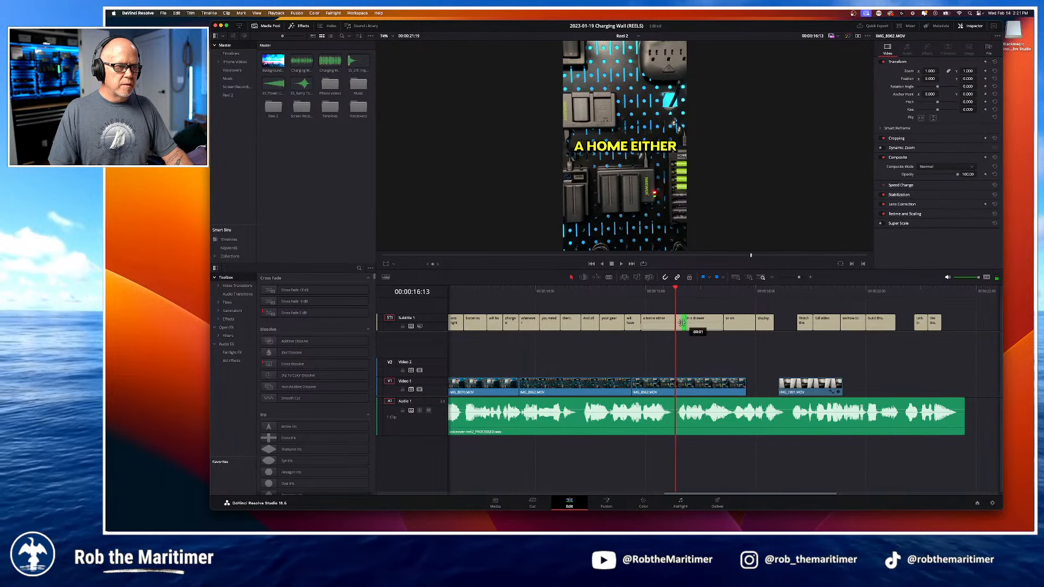
Step: Move the word "either" from the end of the "a home either" caption to the start of "in a drawer"
double_click(896, 97)
key(super+c)
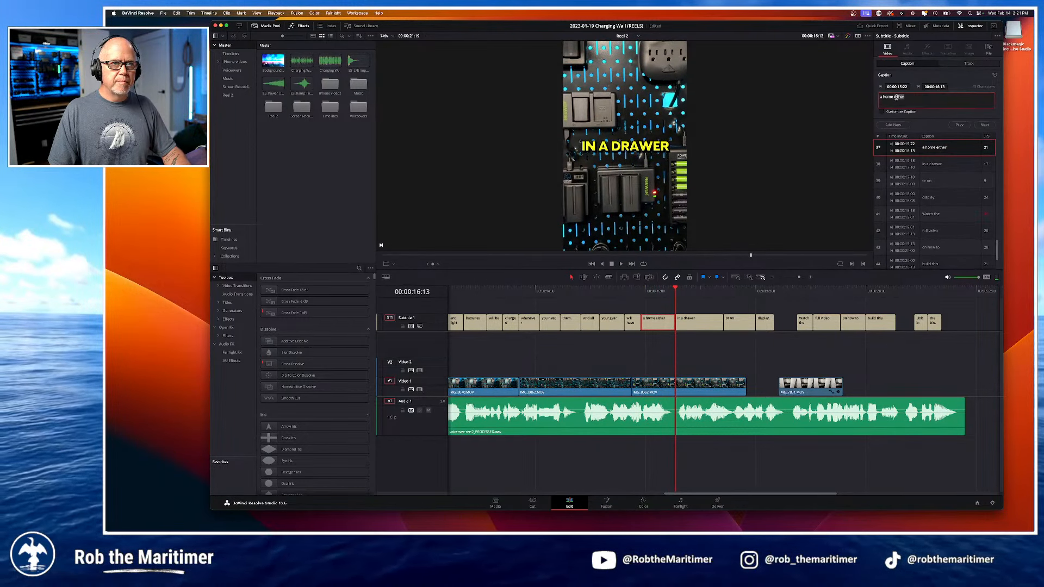
key(BackSpace)
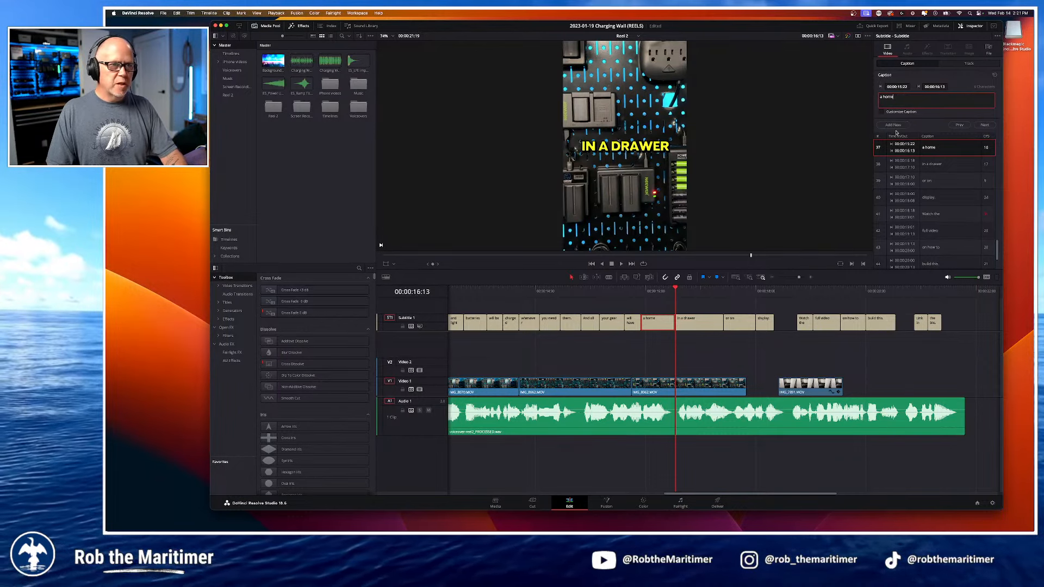
click(985, 125)
click(879, 98)
key(super+v)
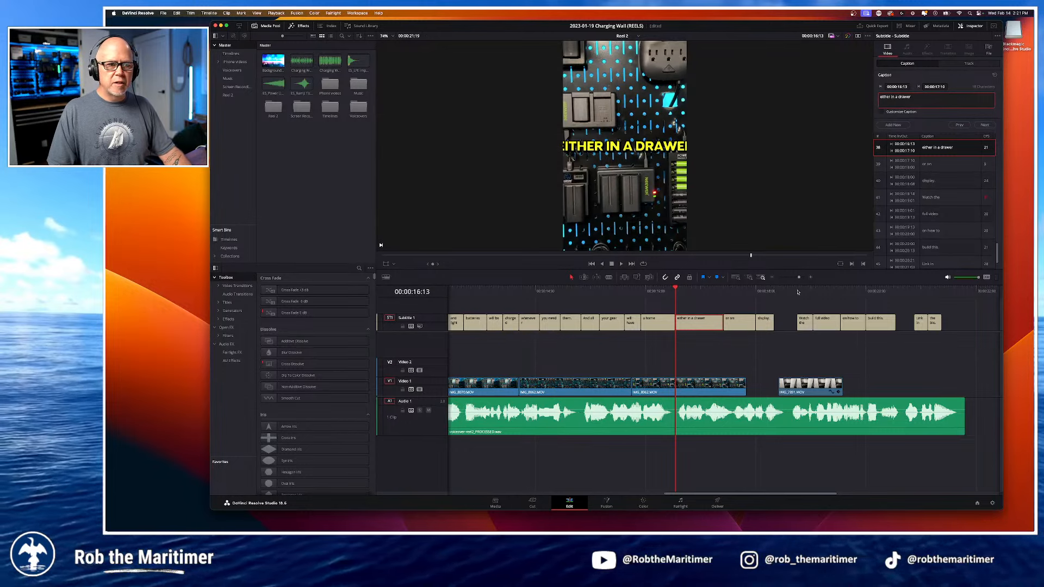
Step: Roll the cut between "either in a drawer" and "or on" to 00:00:17:00 and shorten the first caption to "either in a"
click(664, 297)
key(space)
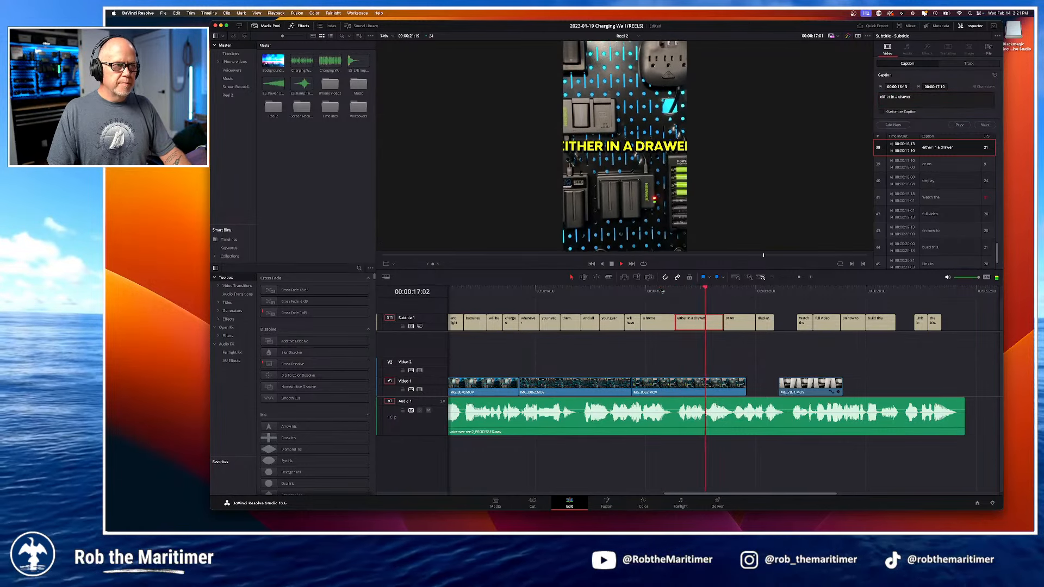
click(677, 296)
key(space)
key(space)
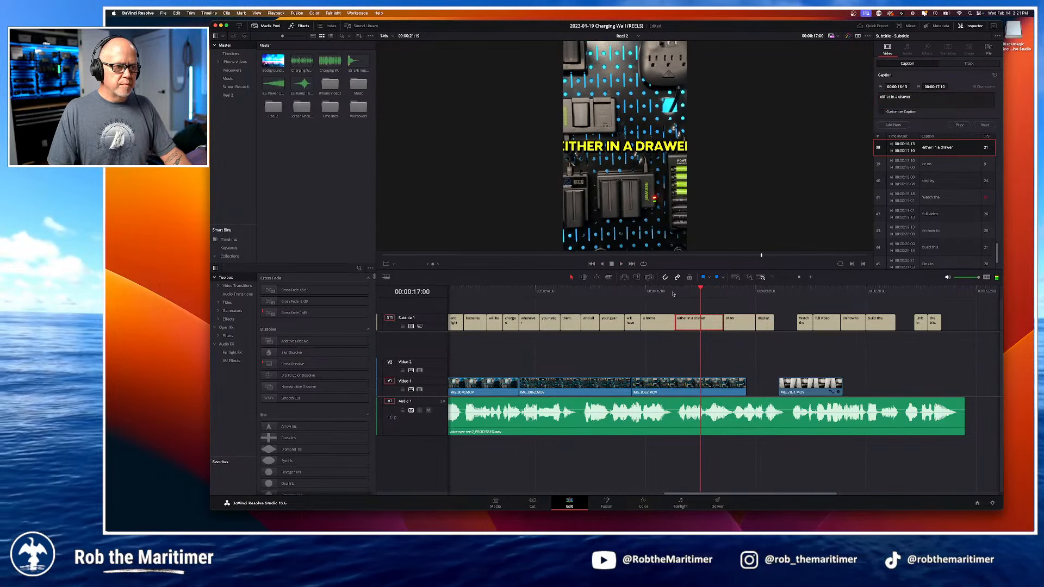
drag(720, 325, 701, 326)
click(911, 97)
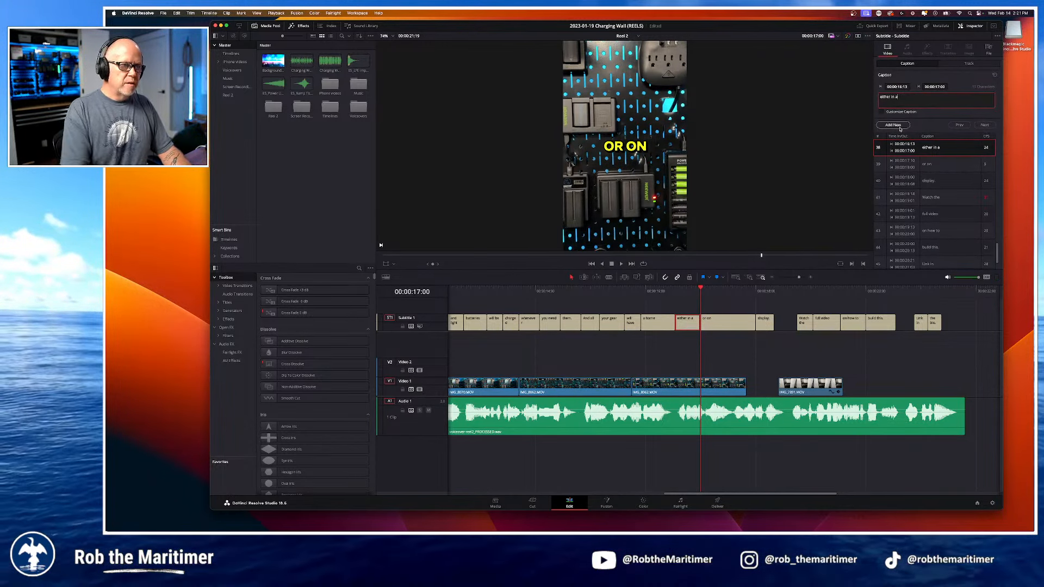
Step: Change the "or on" caption to "drawer or" and the following "display." caption to "on display."
click(709, 326)
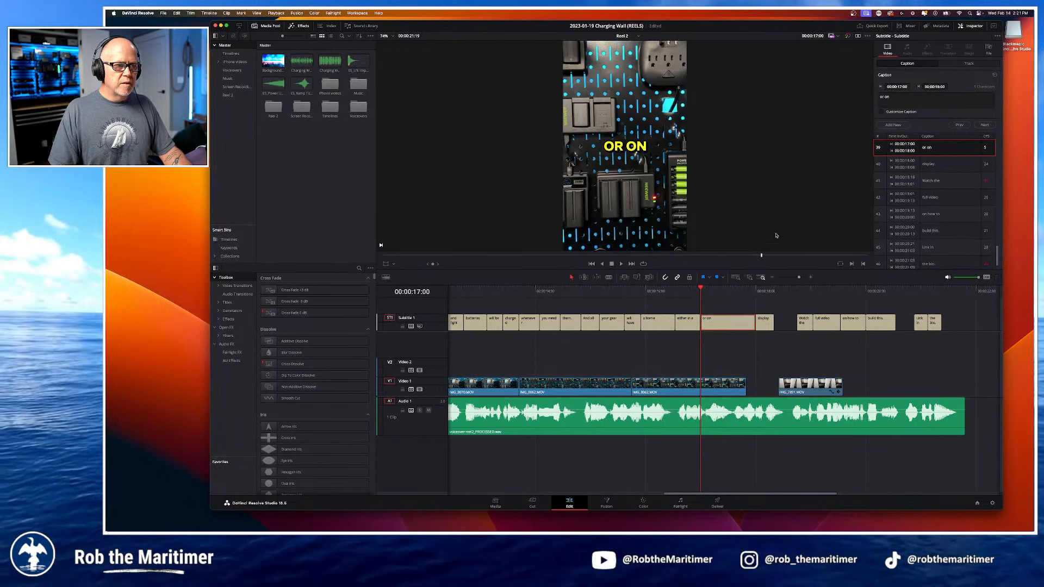
drag(892, 96, 875, 96)
text(drawer or)
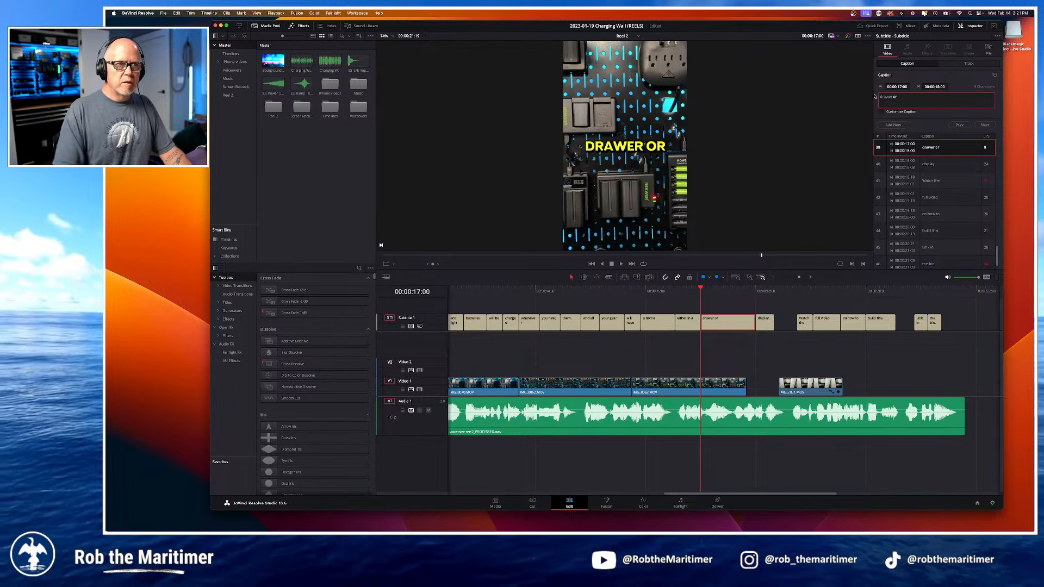
click(985, 126)
click(880, 96)
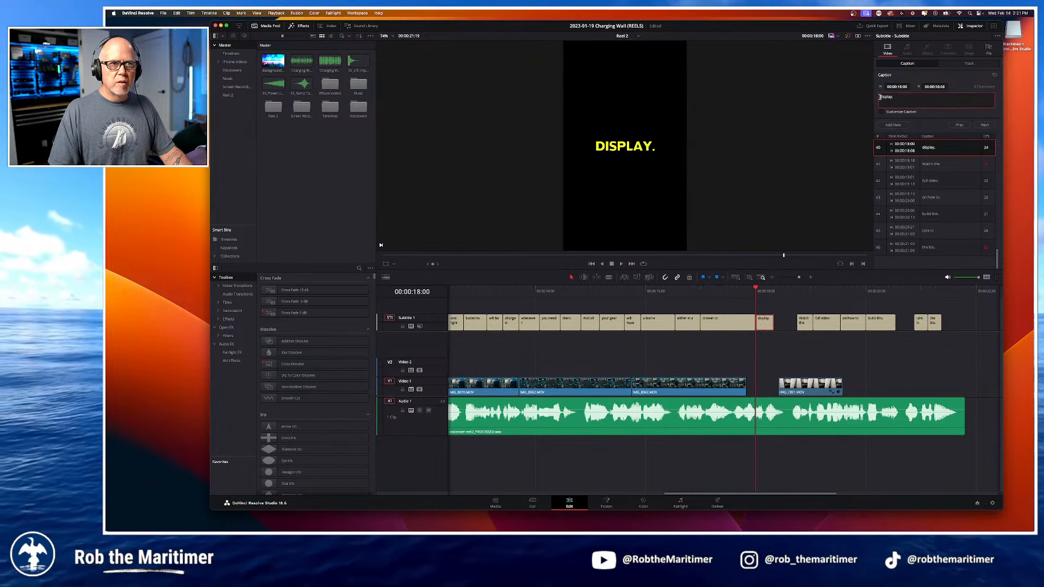
text(on)
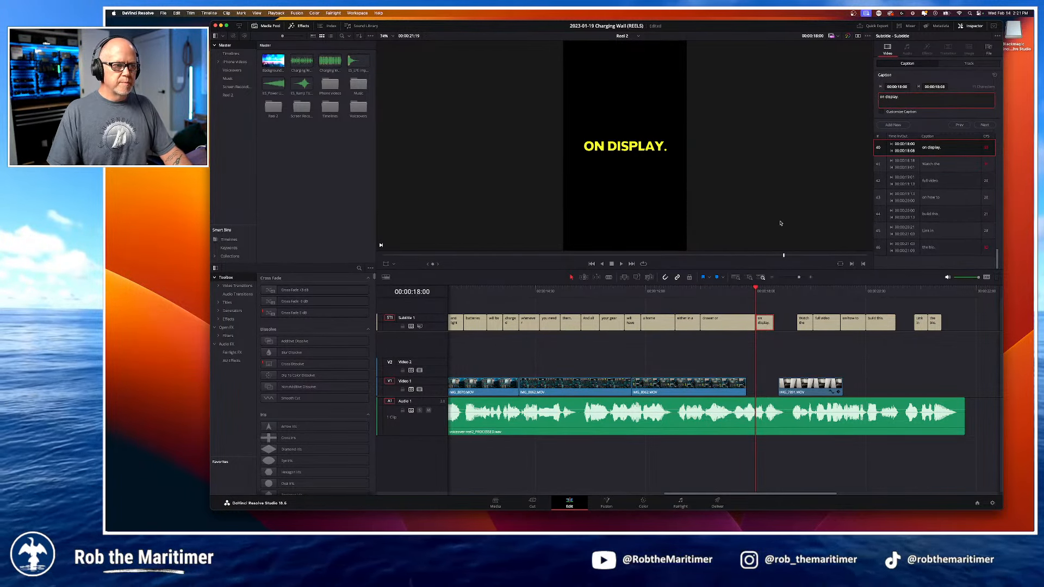
Step: Replay the "drawer or" section and roll the cut before "on display." to 00:00:17:17
click(656, 293)
key(space)
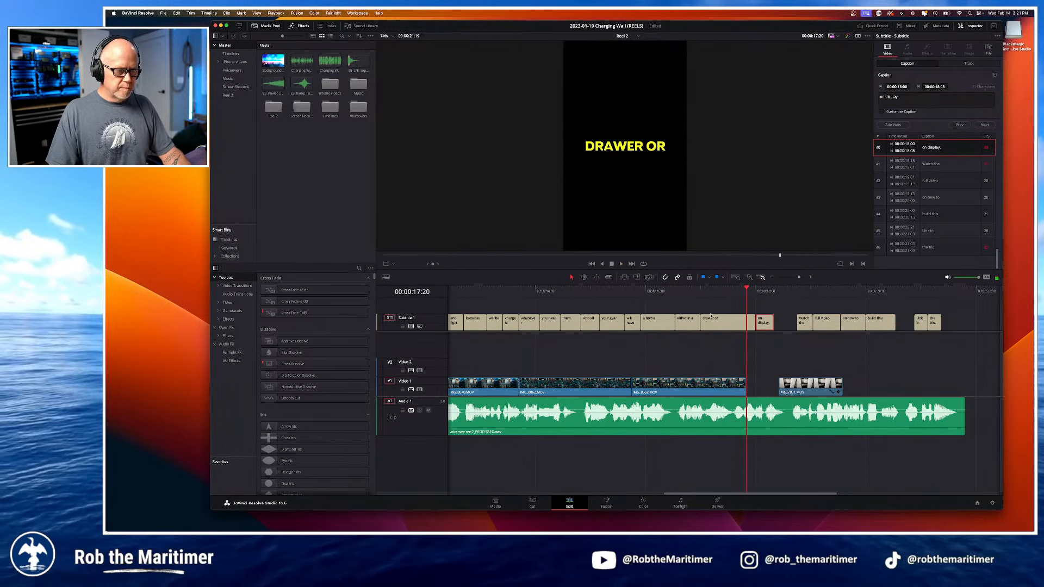
click(702, 298)
key(space)
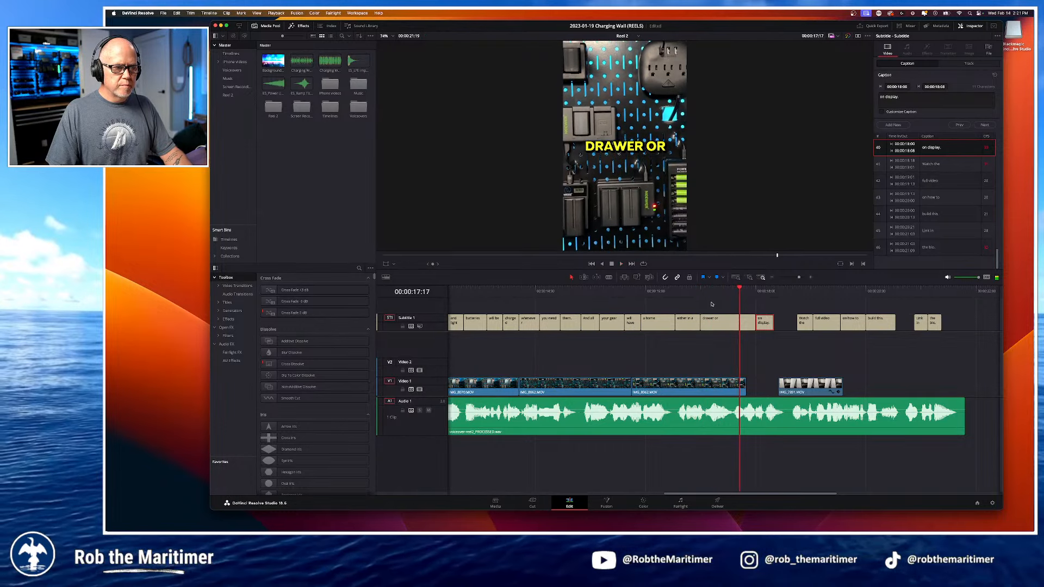
drag(753, 325, 739, 325)
Step: Play through "on display." and close the gap before the "Watch the" caption so the two meet at 00:00:18:15
click(696, 295)
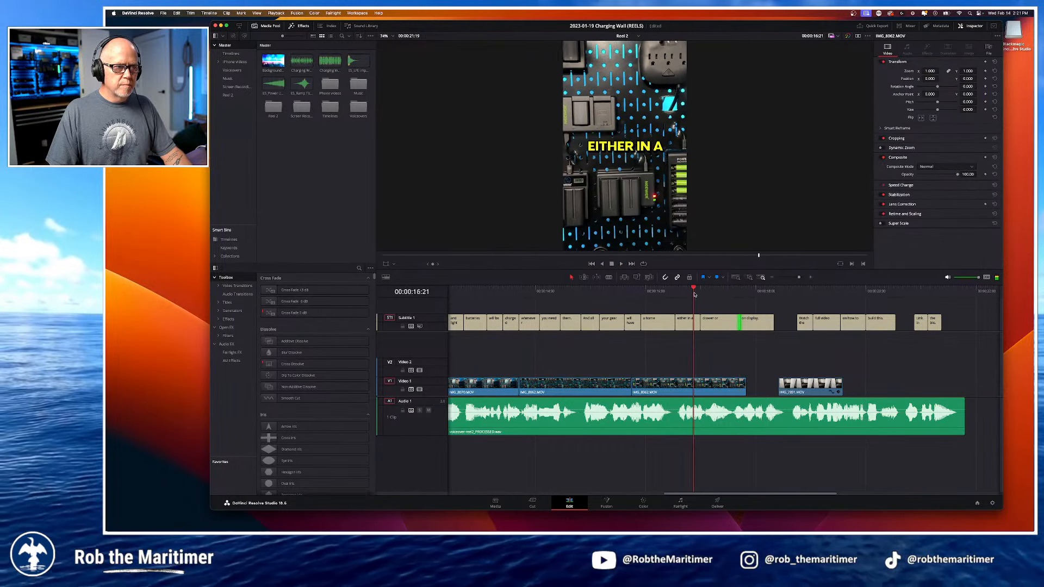
key(space)
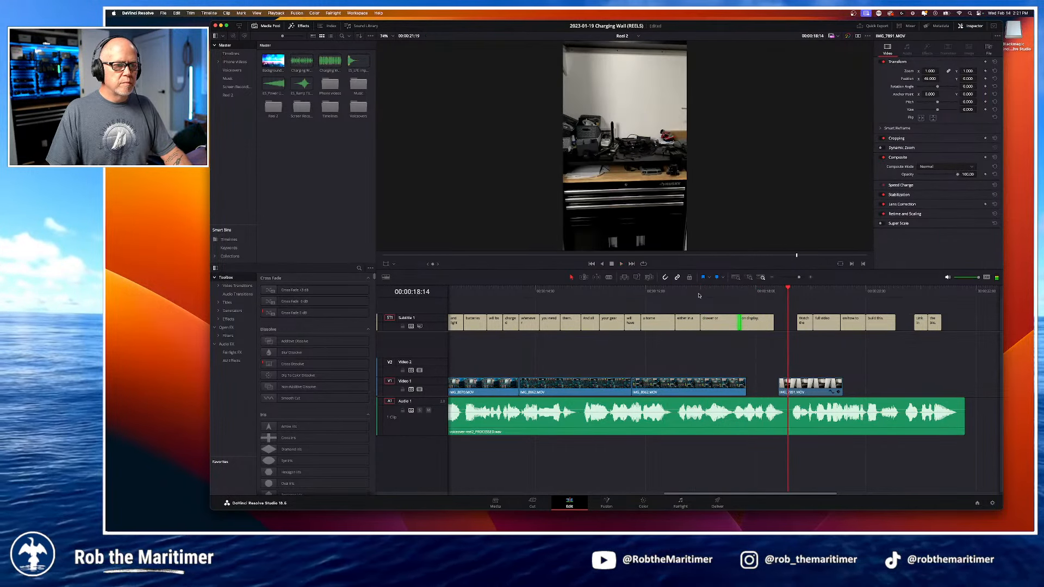
key(space)
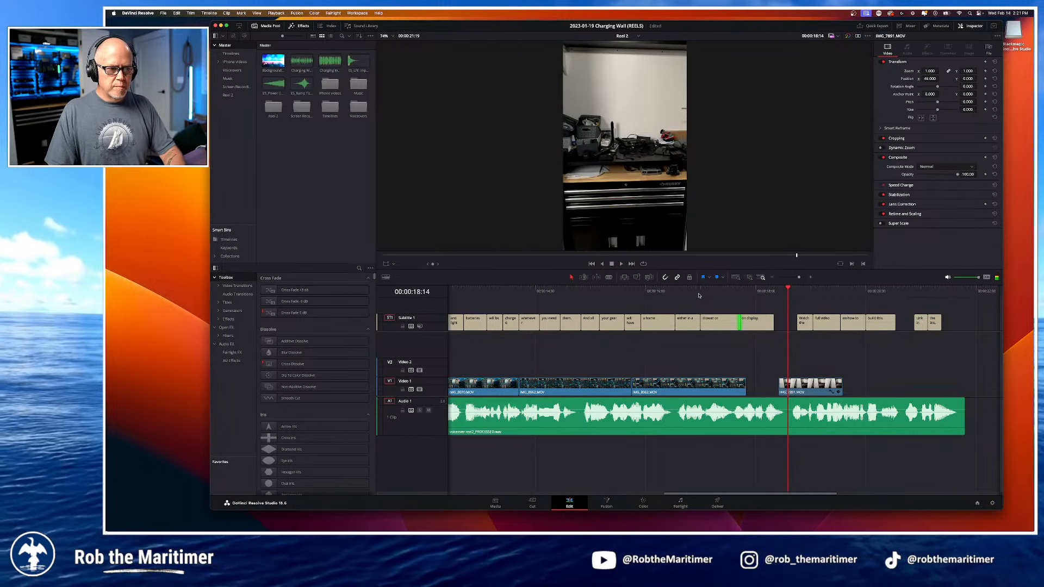
mouse_move(774, 324)
mouse_down()
mouse_move(800, 325)
mouse_move(791, 324)
mouse_up()
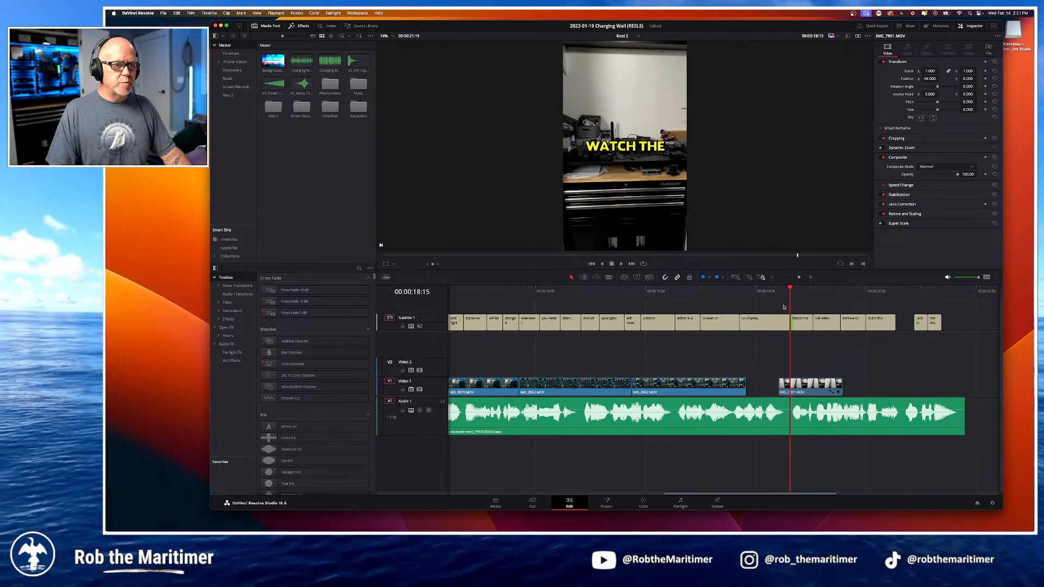
Step: Play back from 00:00:18:10 and delete the trailing punctuation of the "build this" caption
scroll(771, 296, right, 5)
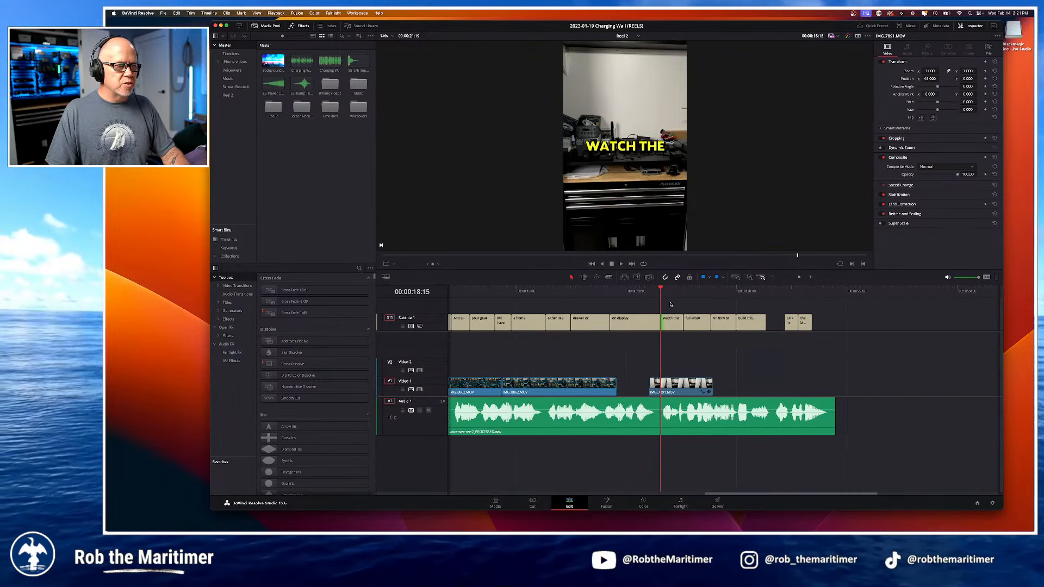
drag(657, 290, 647, 292)
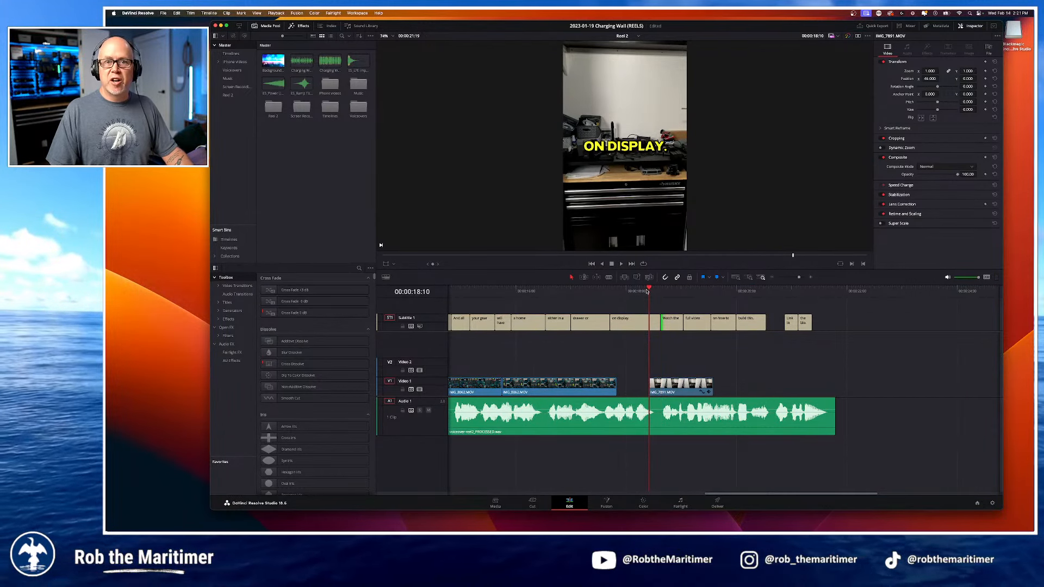
key(space)
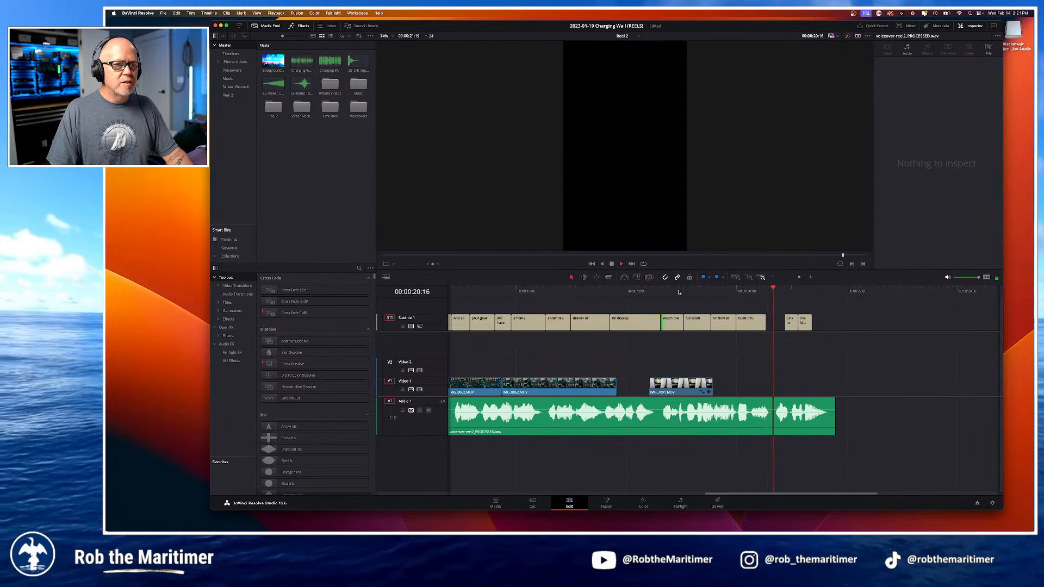
click(745, 325)
click(903, 103)
key(BackSpace)
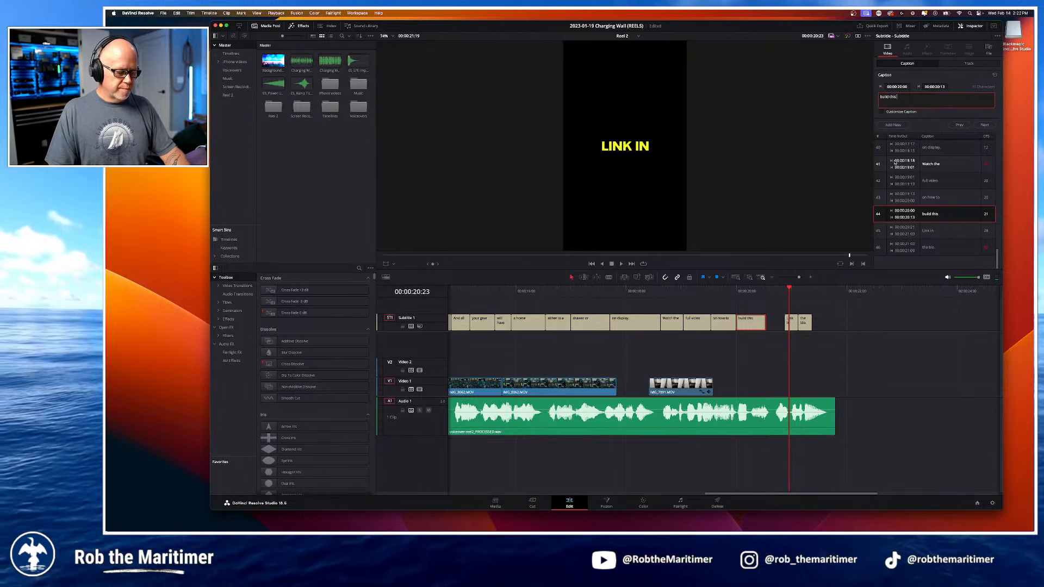
Step: End the "build this" caption with a dash and close the gap before "Link in" so both meet at 00:00:20:15, replaying to check
click(721, 291)
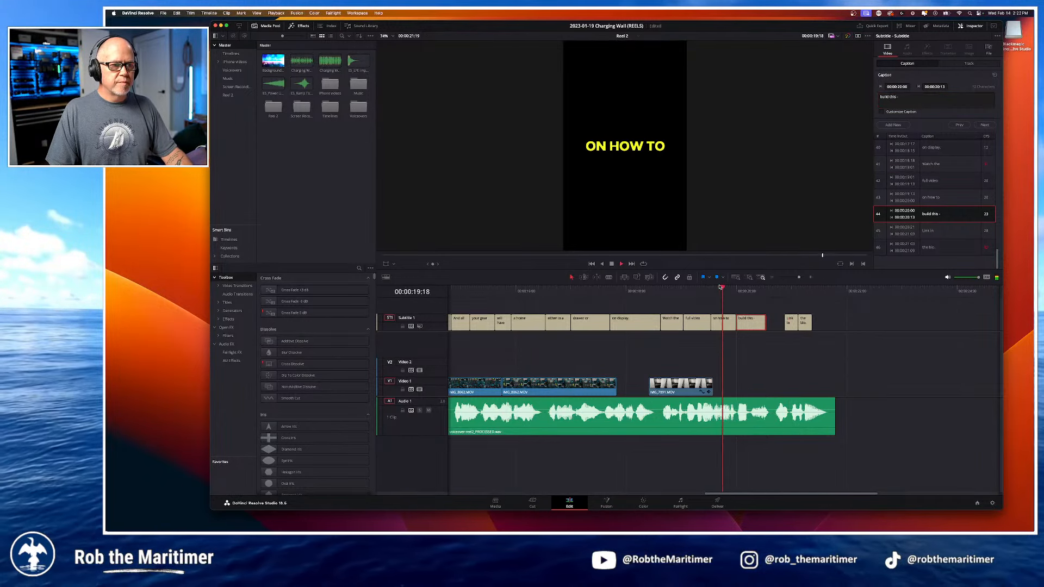
key(space)
drag(765, 322, 771, 322)
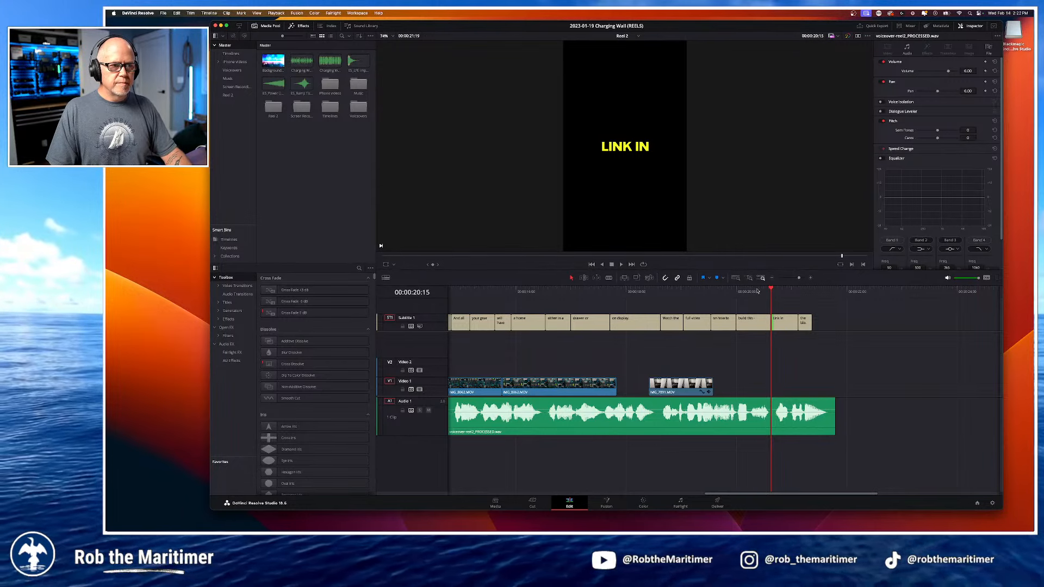
click(758, 290)
key(space)
key(space)
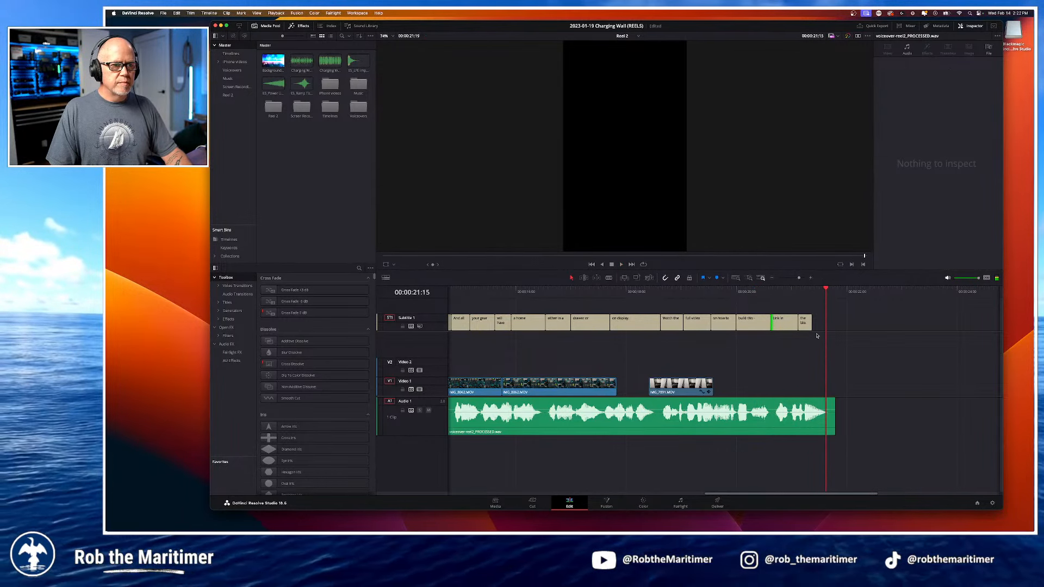
Step: Copy the closing "Link in" and "the bio" captions from the Reel 1 timeline and return to the Reel 2 timeline
click(623, 36)
click(628, 53)
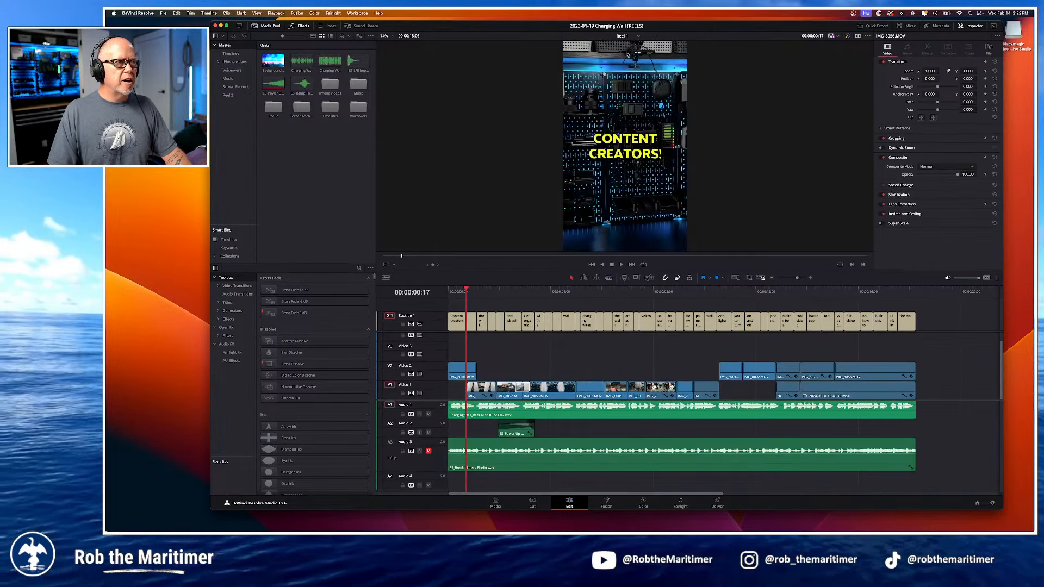
click(881, 292)
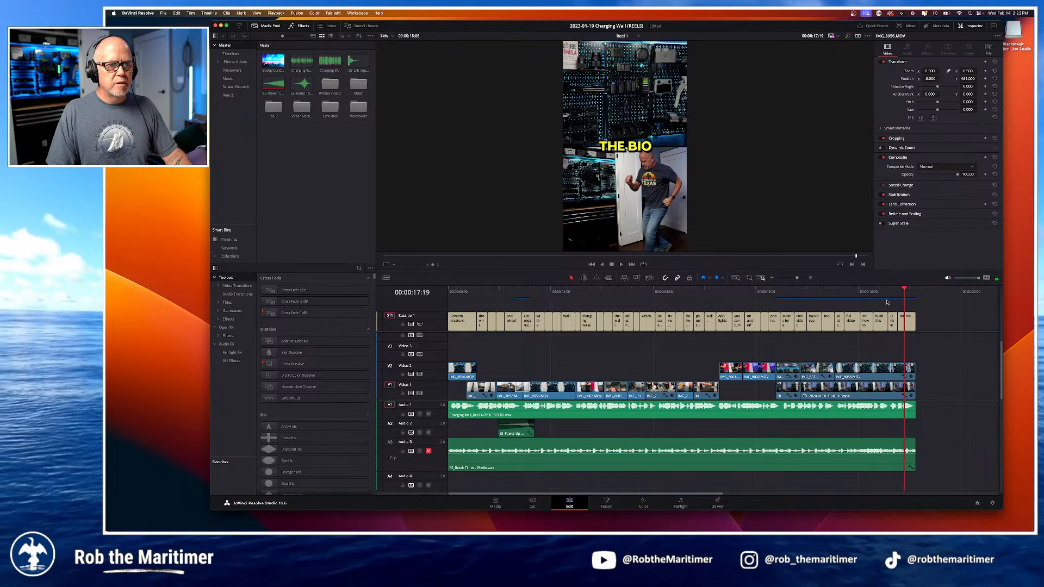
click(889, 292)
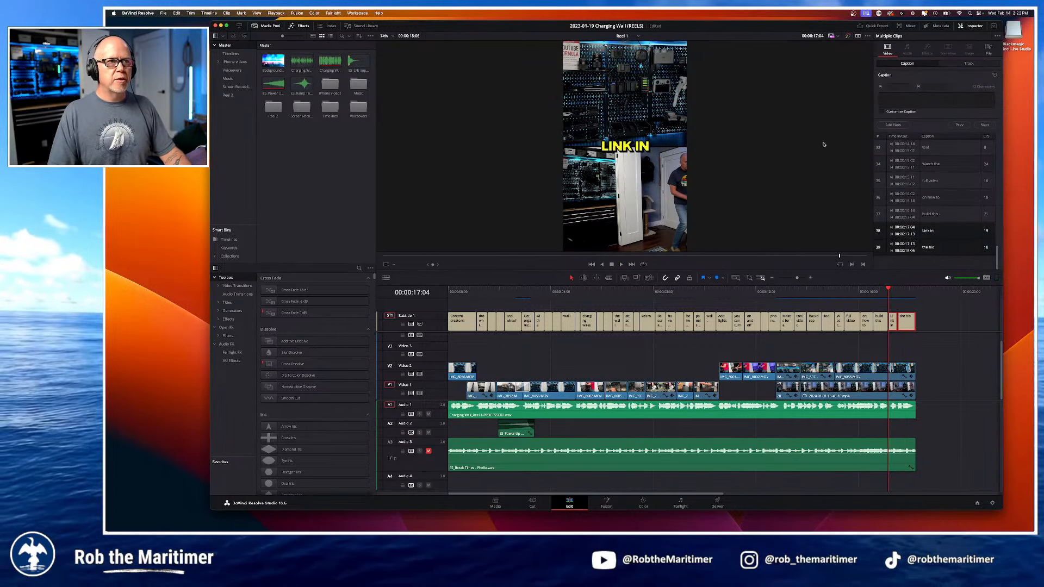
click(625, 36)
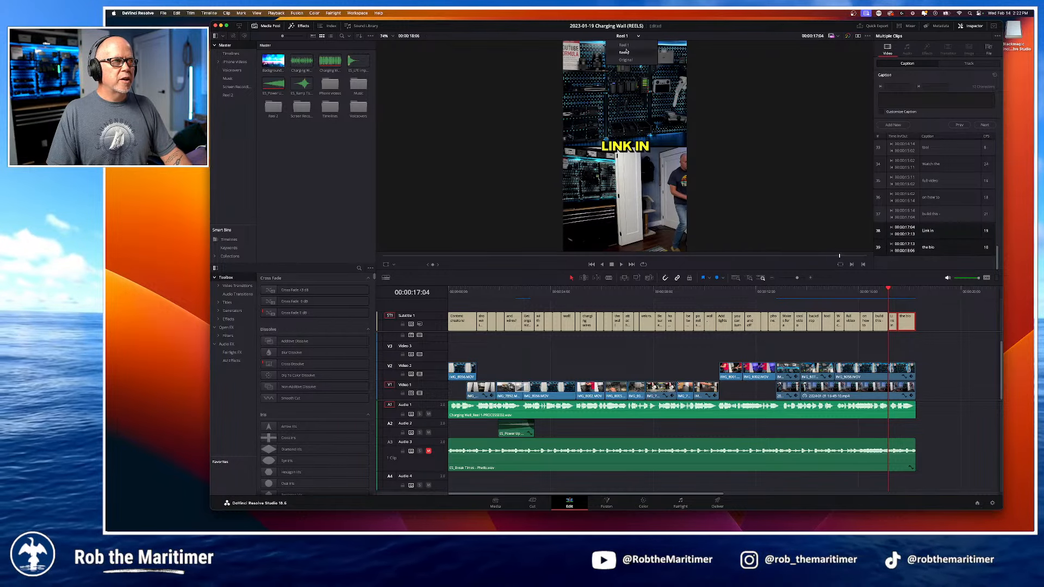
click(625, 52)
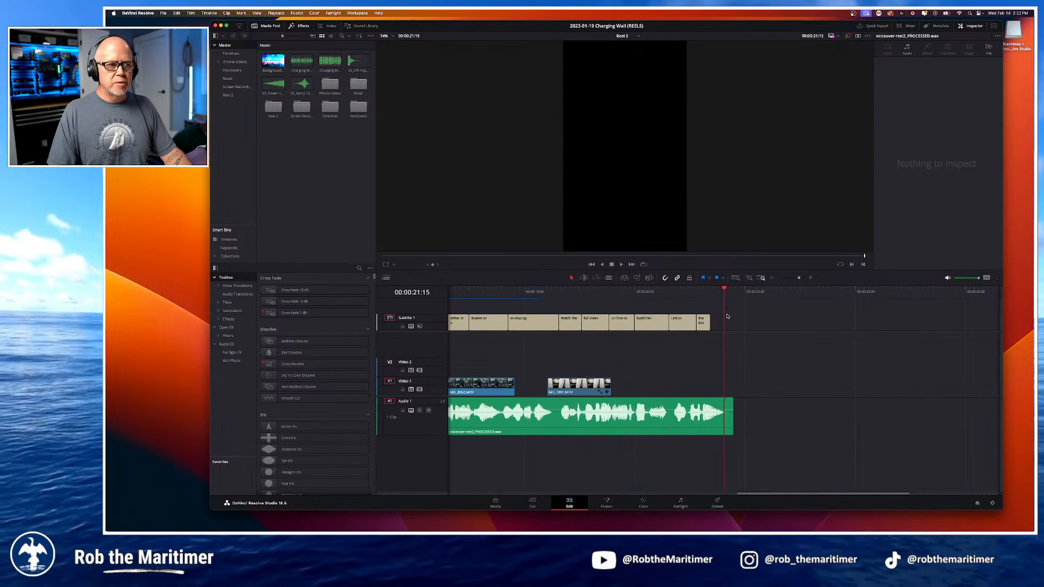
Step: Delete Reel 2's last two captions, "Link in" and "the bio", and paste the copied Reel 1 captions at 00:00:20:15
click(683, 321)
shift+click(705, 325)
key(BackSpace)
click(671, 291)
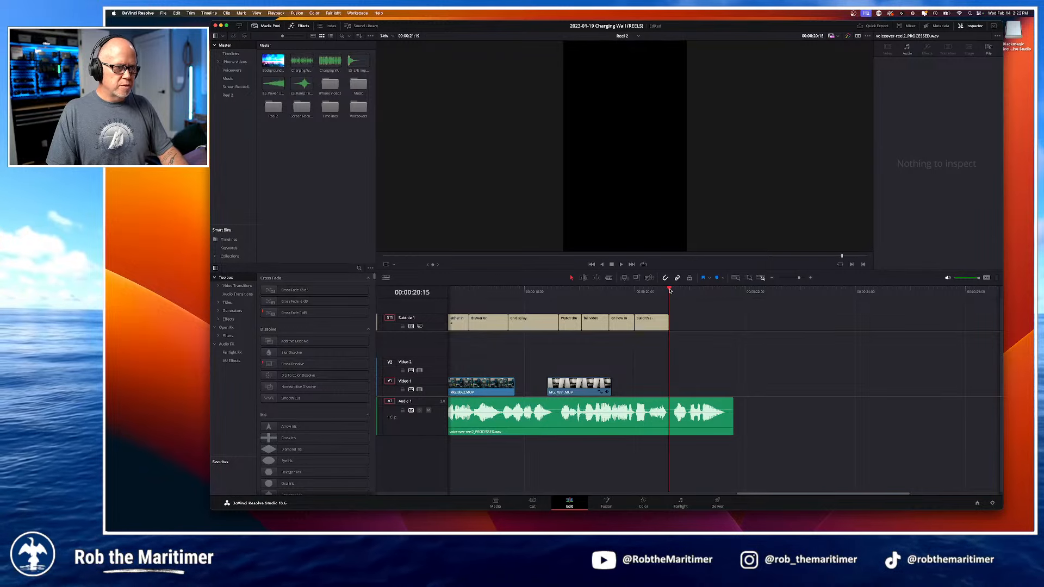
key(super+z)
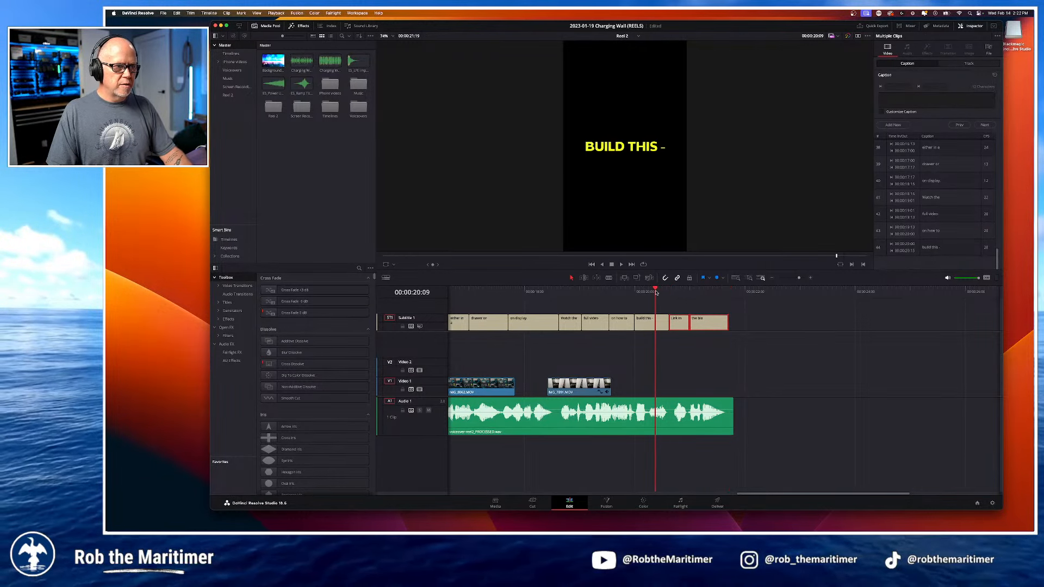
Step: Play through the pasted captions and roll the cut between "Link in" and "the bio" to 00:00:21:01
key(space)
click(656, 293)
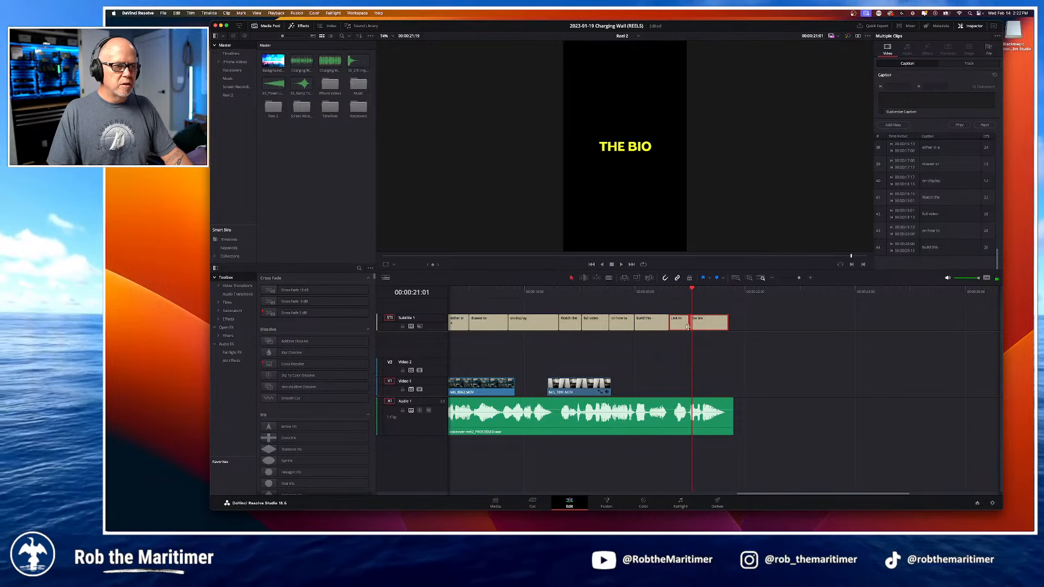
drag(688, 324, 692, 324)
click(665, 292)
key(space)
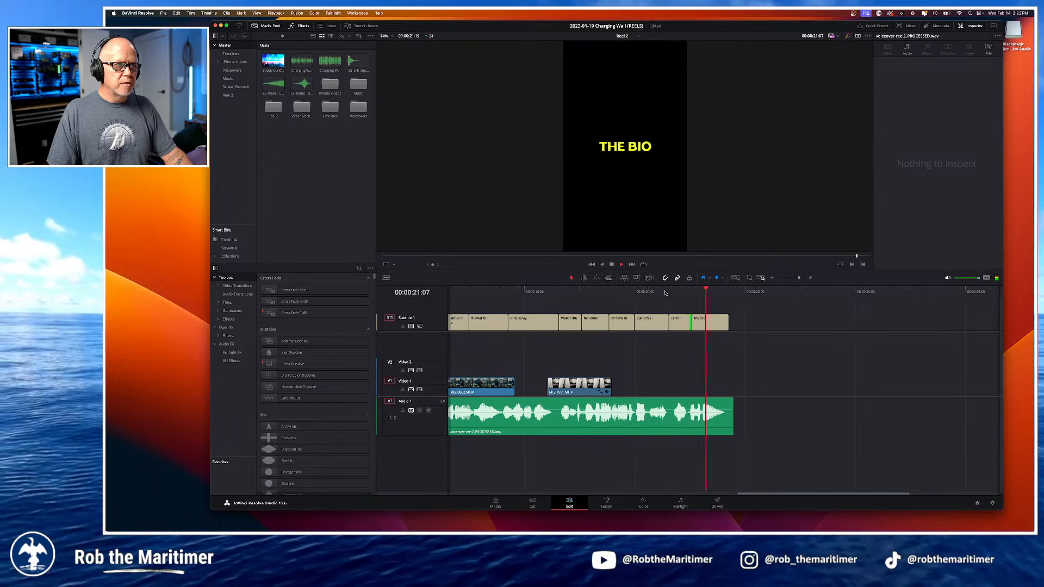
Step: Add a period to the last caption so it reads "the bio." and extend its end to the end of the voiceover
click(705, 323)
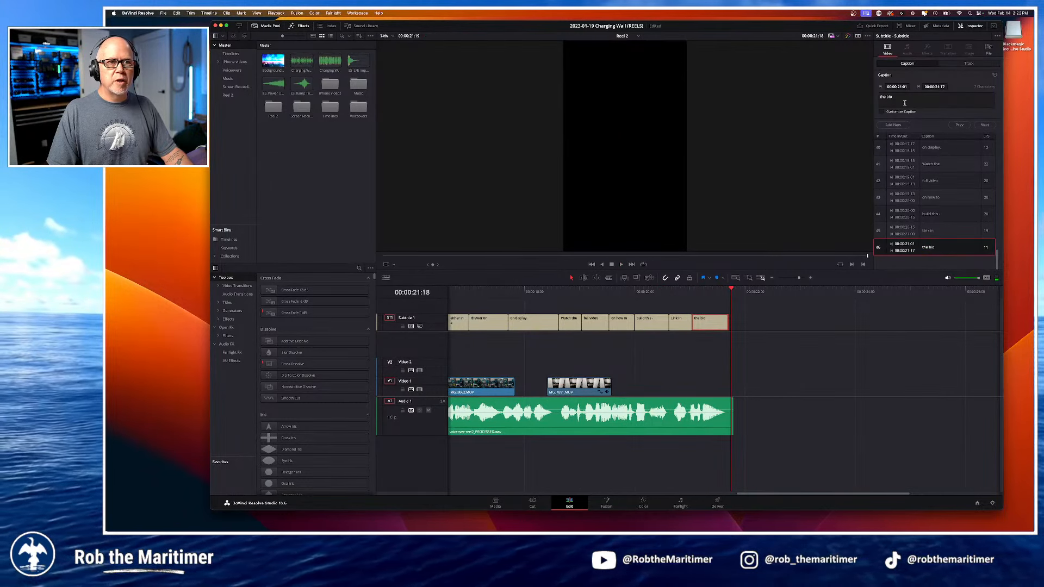
click(925, 98)
text(.)
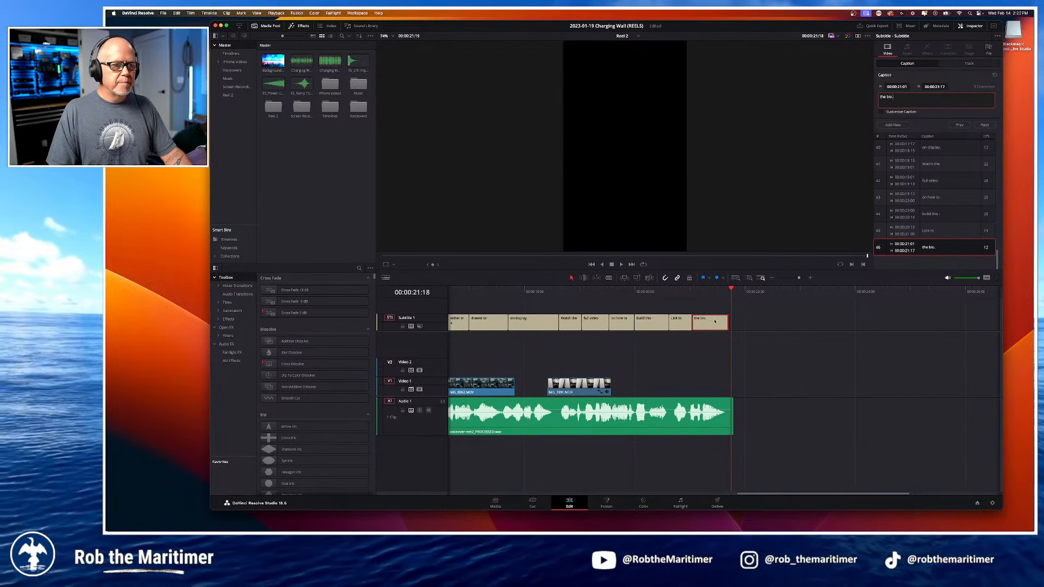
click(677, 292)
click(838, 308)
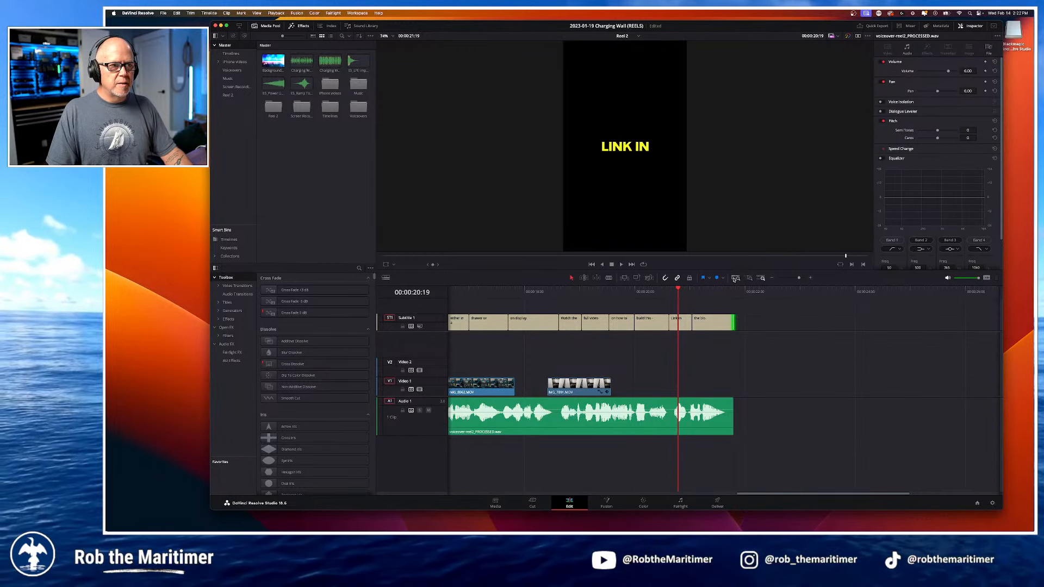
Step: Play the whole reel from the beginning and replay it up to 00:00:11:10 to check the captions against the voiceover
click(735, 278)
click(462, 293)
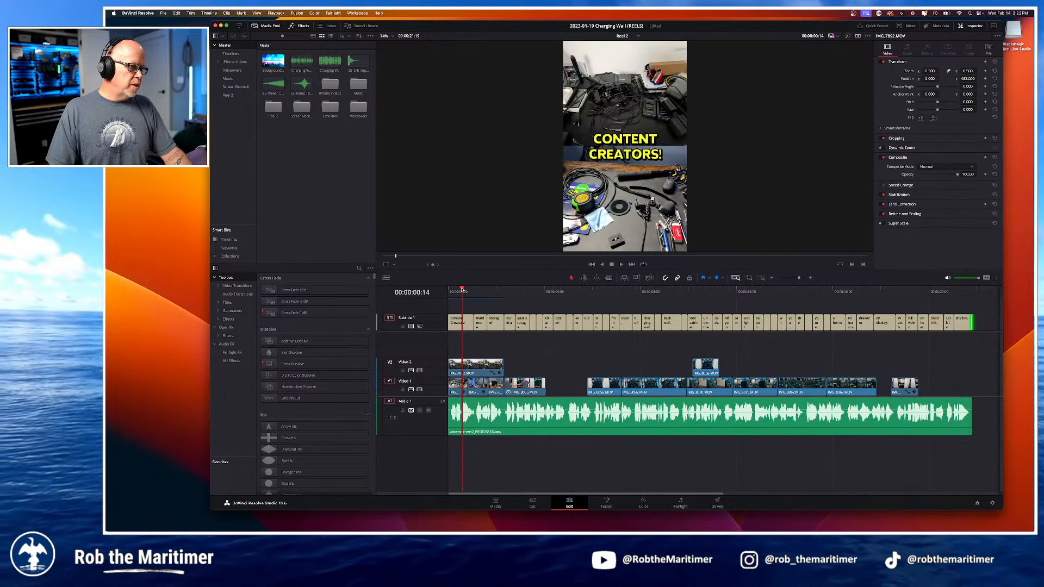
key(space)
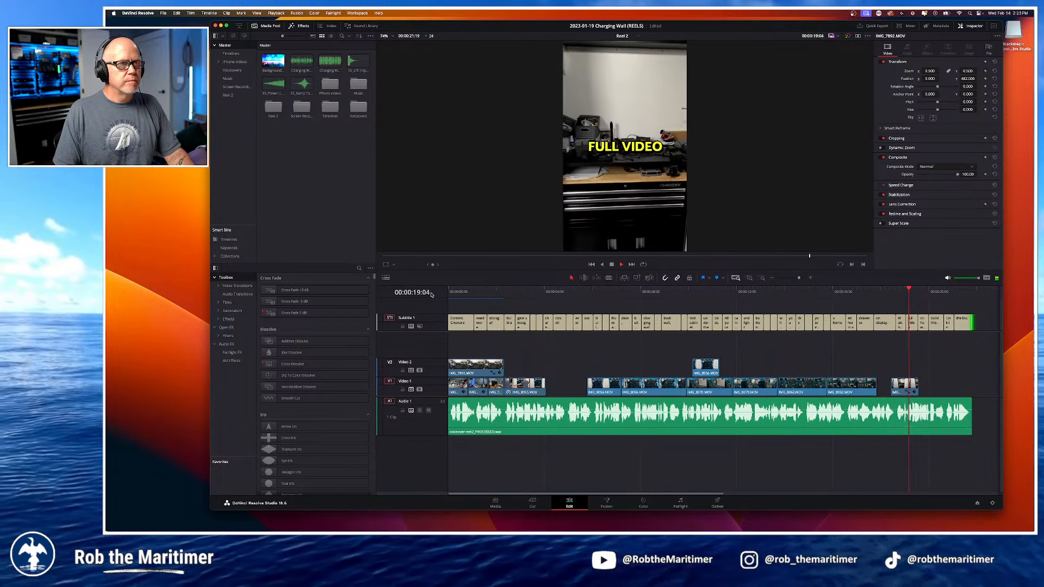
key(space)
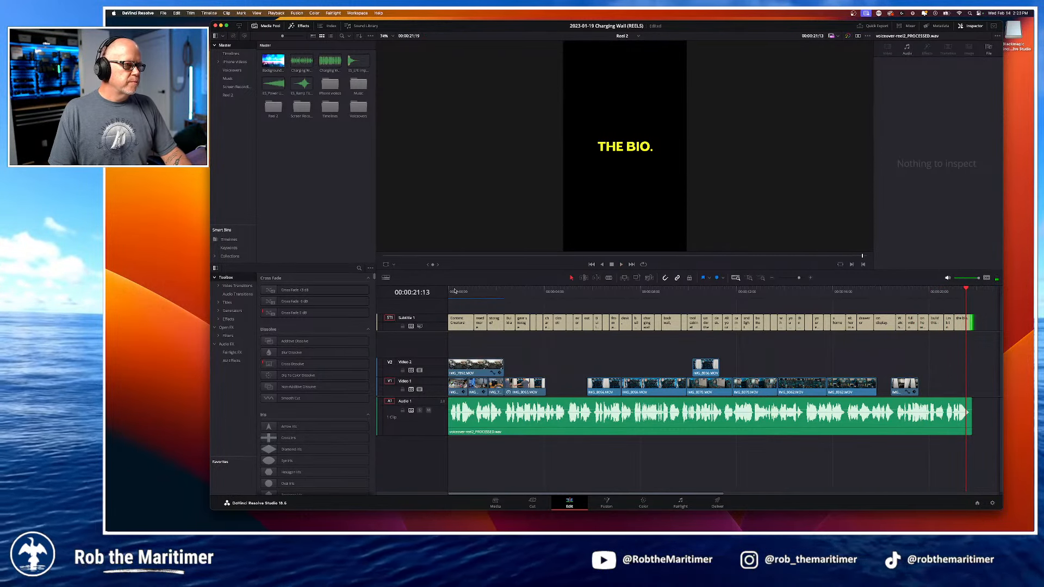
click(454, 291)
key(space)
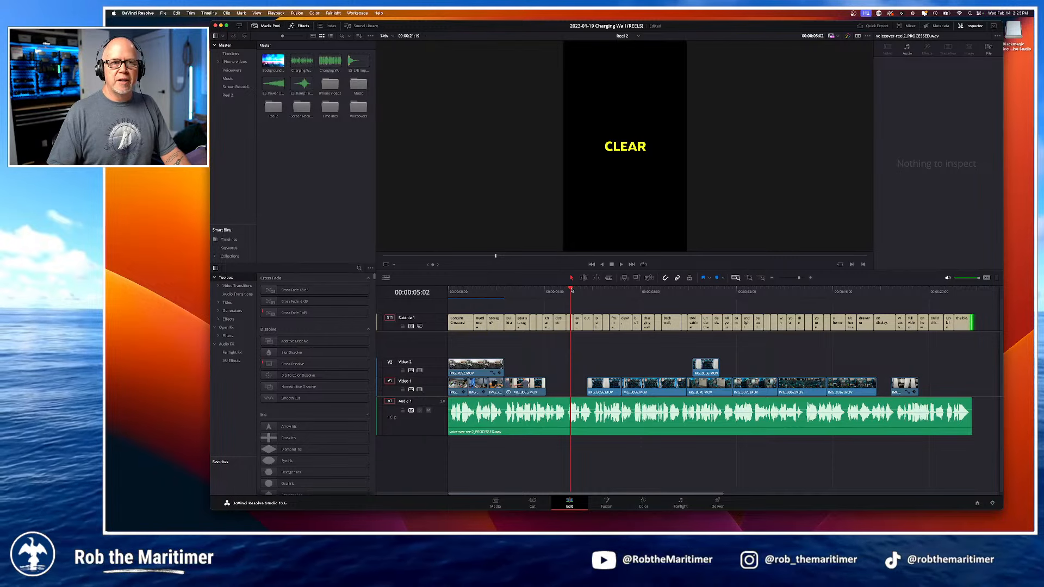
key(Down)
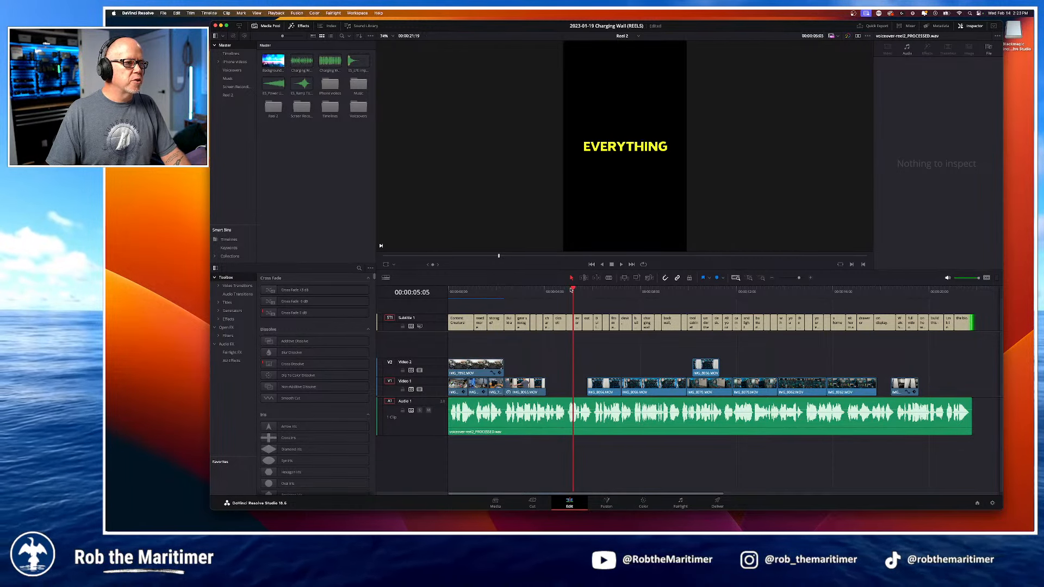
key(space)
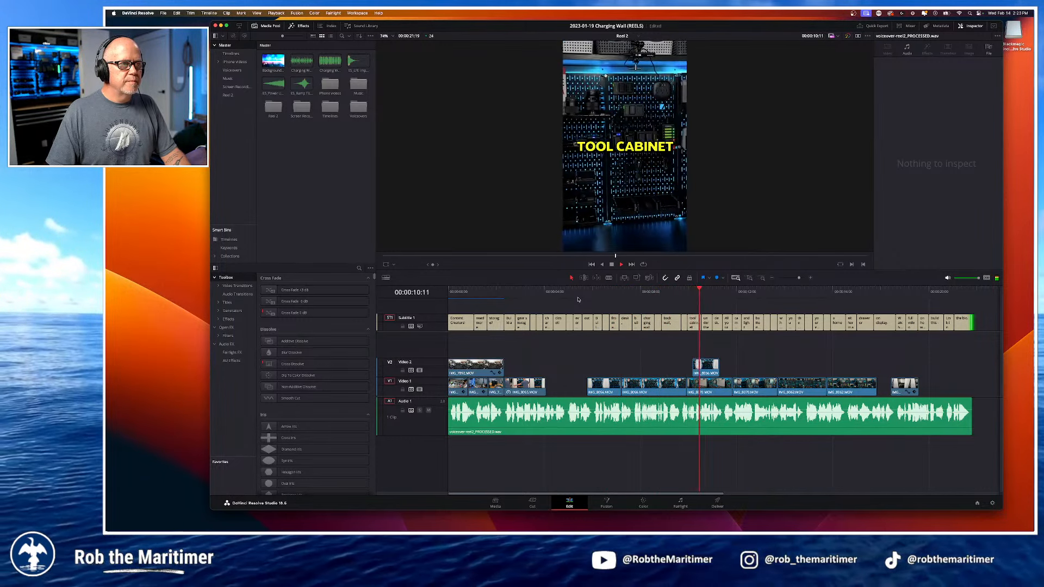
key(space)
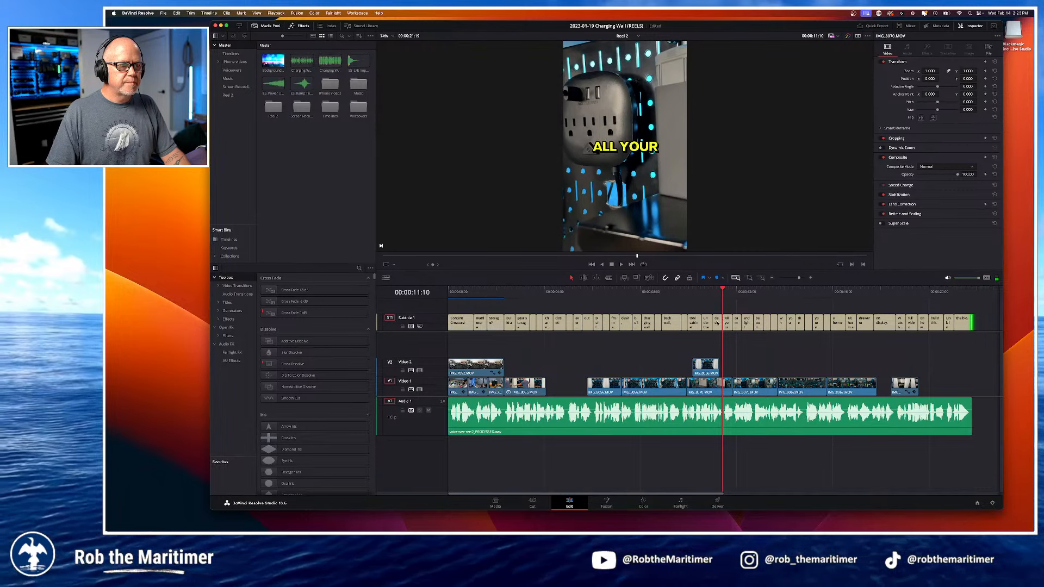
Step: Change the "desk." caption starting at 00:00:11:00 to "desk!"
click(716, 323)
click(718, 291)
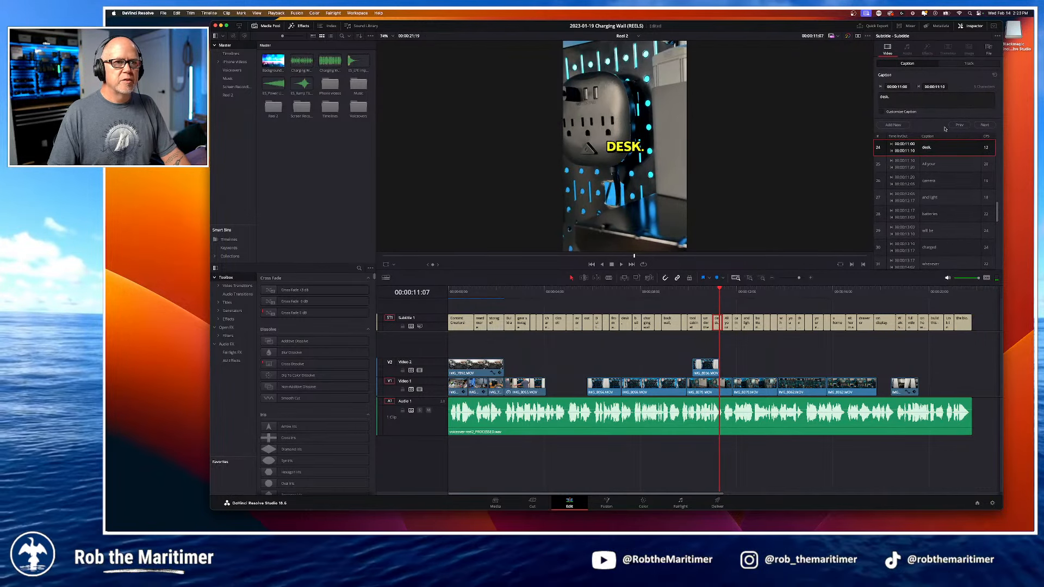
key(BackSpace)
text(!)
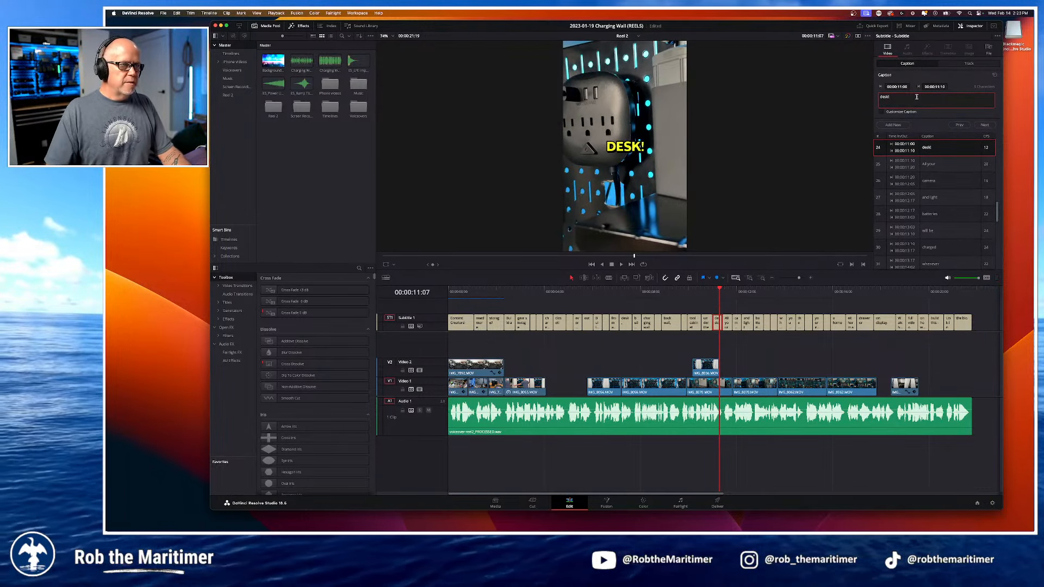
Step: Play on from the "desk!" caption and change the "them." caption starting at 00:00:14:11 to "them!"
click(720, 292)
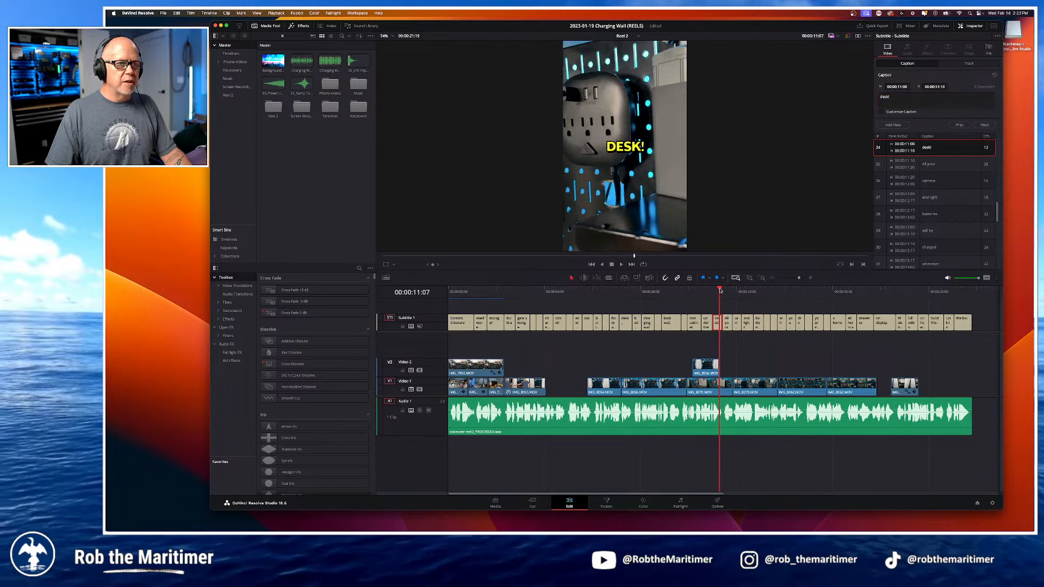
key(space)
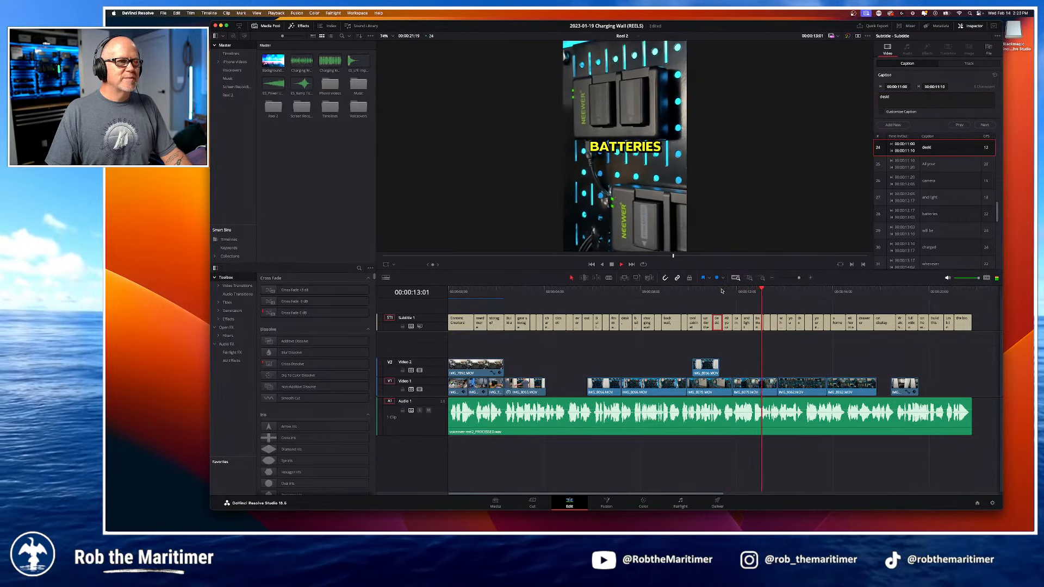
key(space)
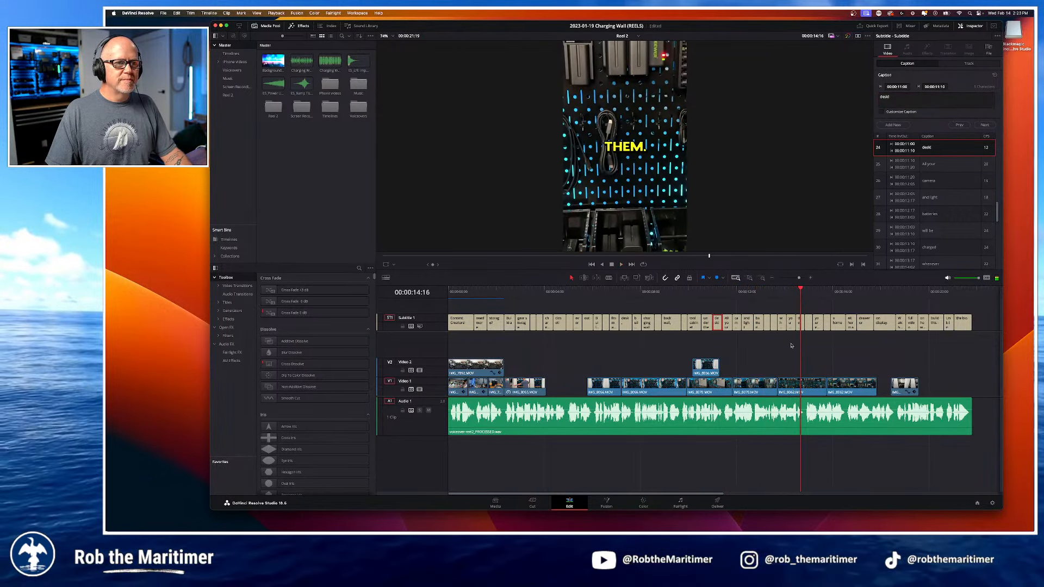
click(800, 325)
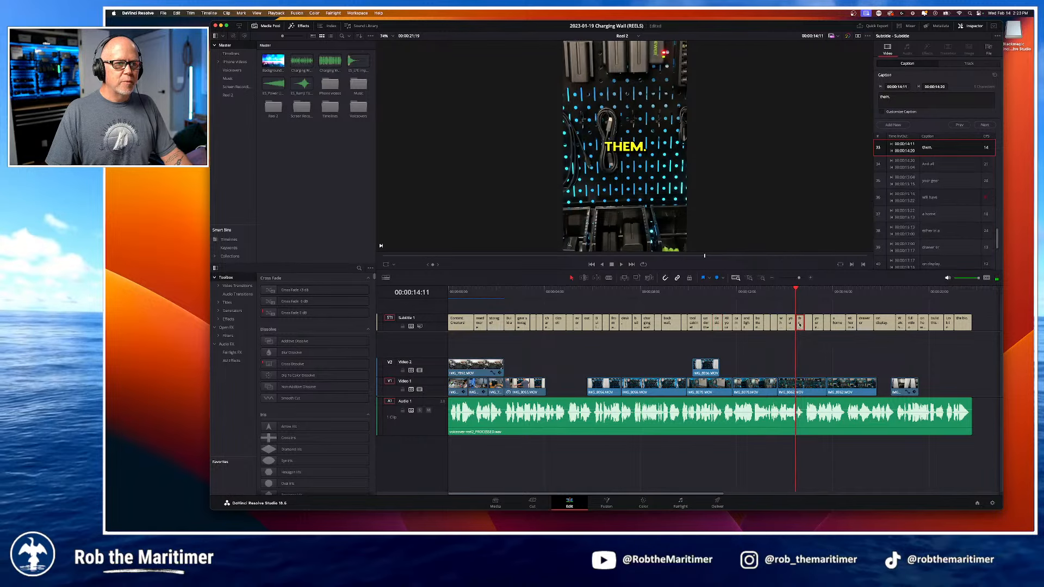
click(903, 100)
key(BackSpace)
text(!)
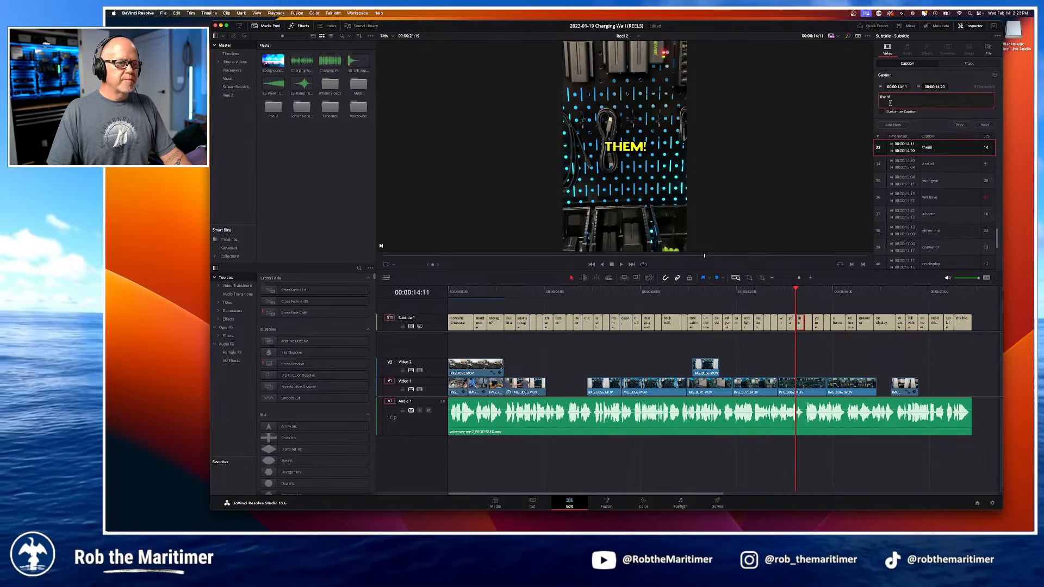
Step: Play on from "them!" and change the "on display." caption starting at 00:00:17:17 to "on display!"
key(space)
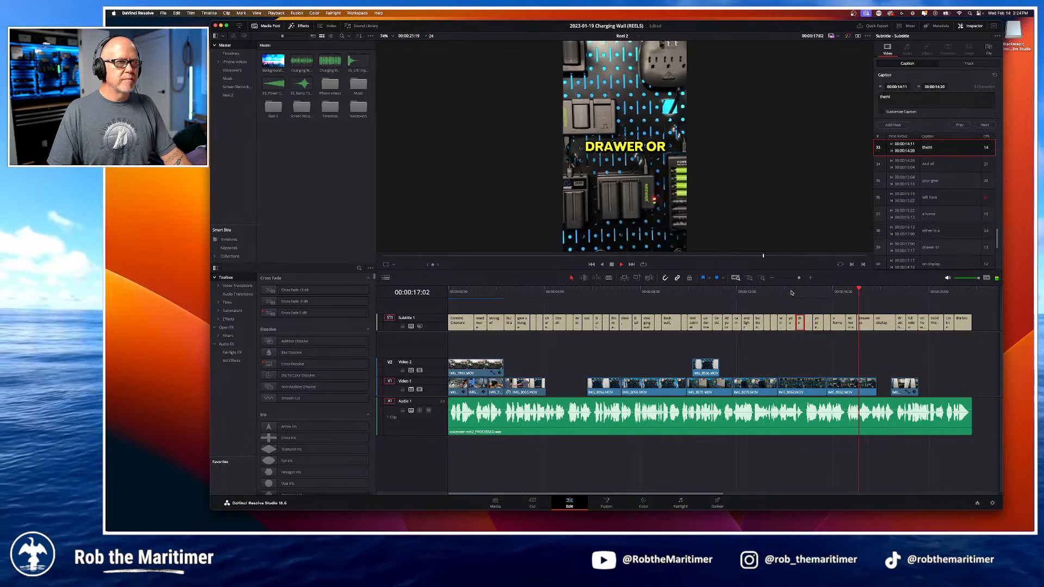
key(space)
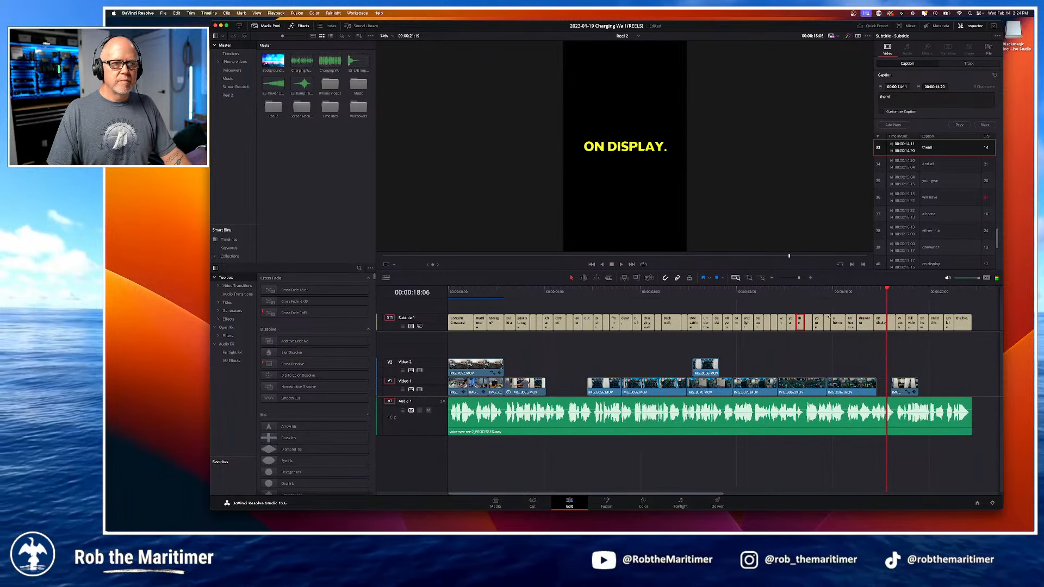
click(884, 324)
click(922, 98)
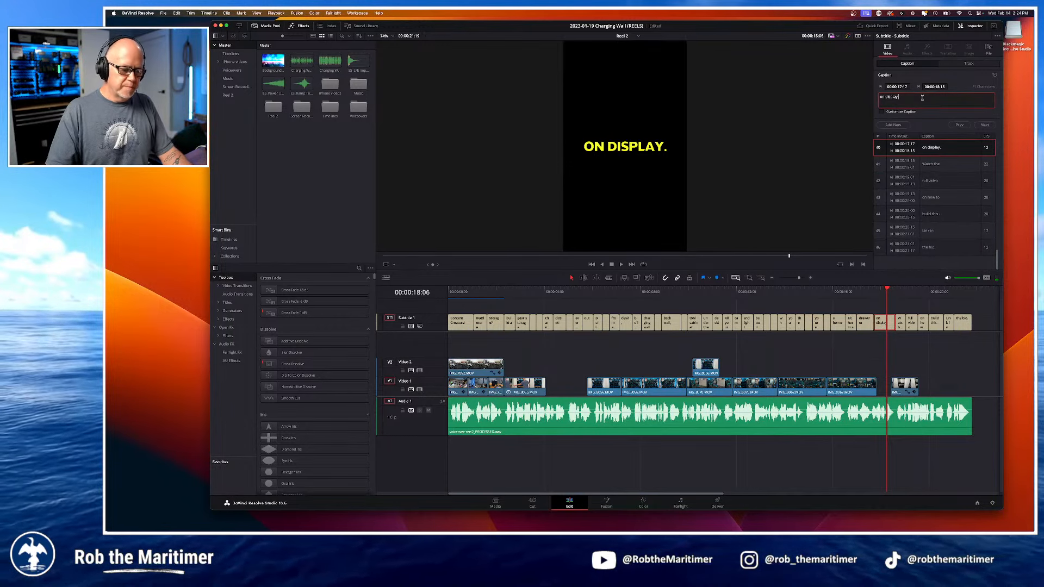
key(BackSpace)
text(!)
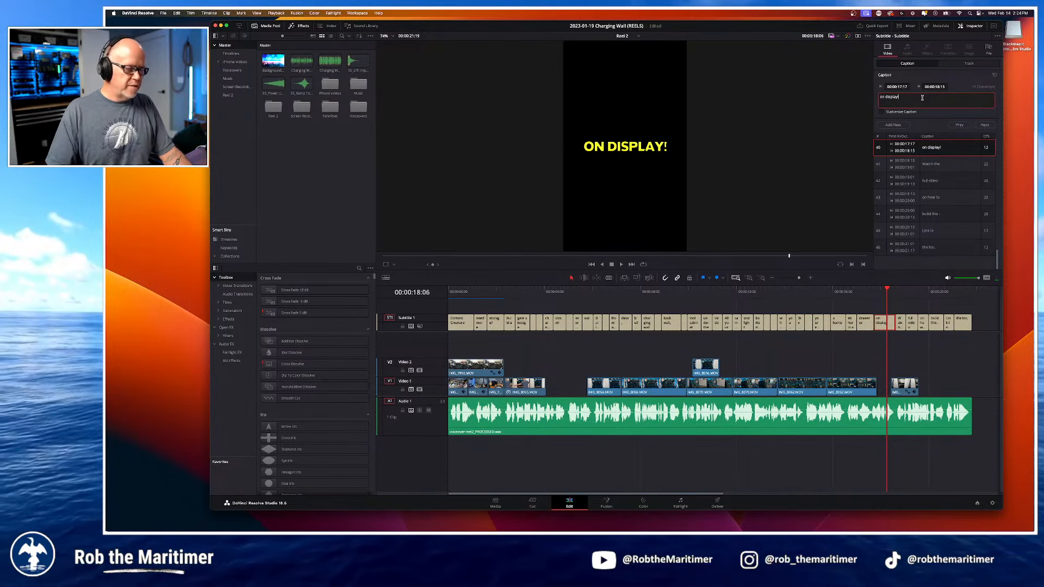
Step: Play from the "on display!" caption through "the bio." to check the closing captions
click(888, 291)
key(space)
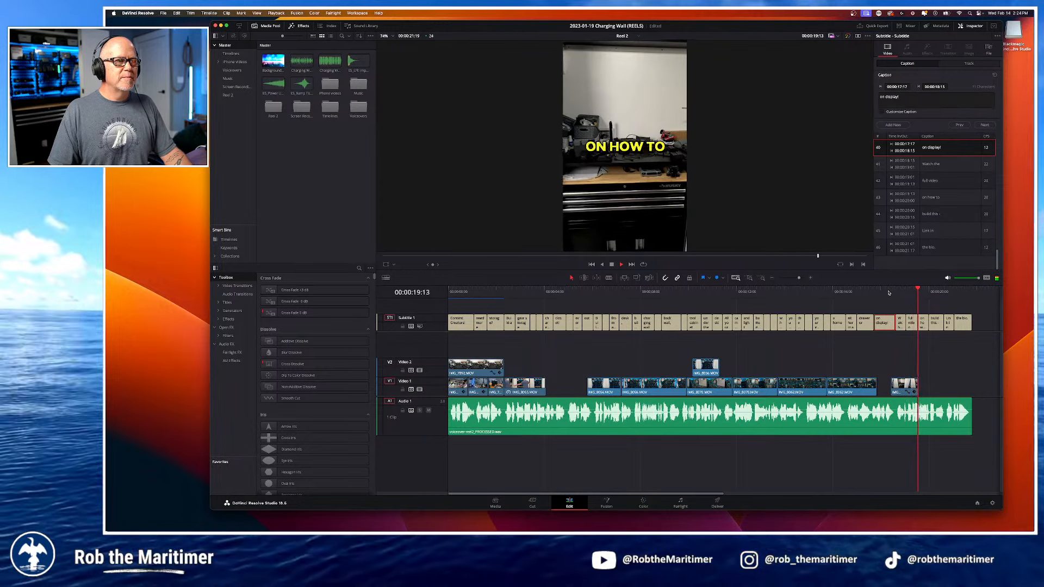
key(space)
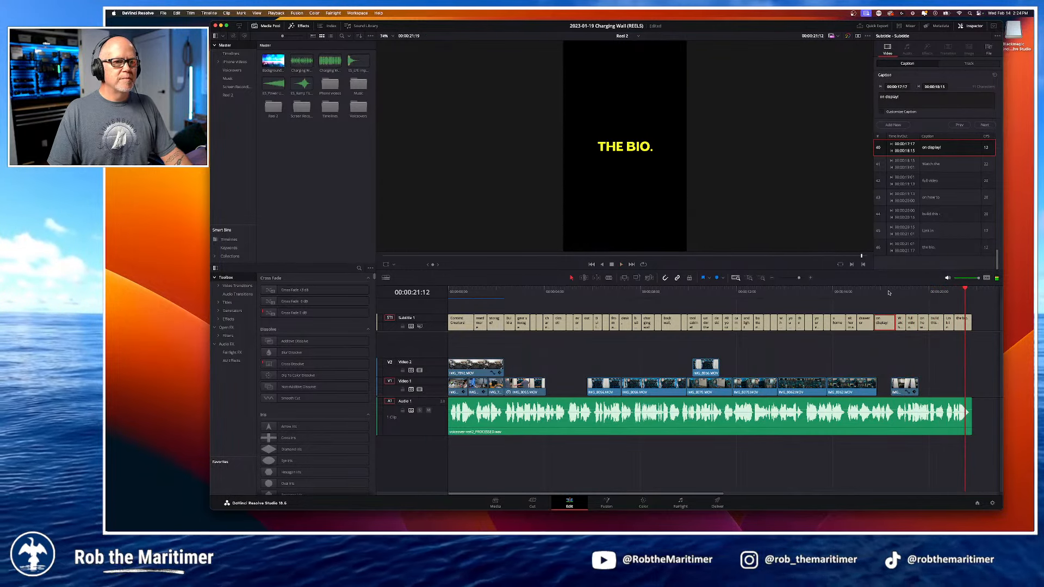
Step: Switch to the Reel 1 timeline to examine its captions over the split-screen and full-frame clips, and return to Reel 2
click(952, 301)
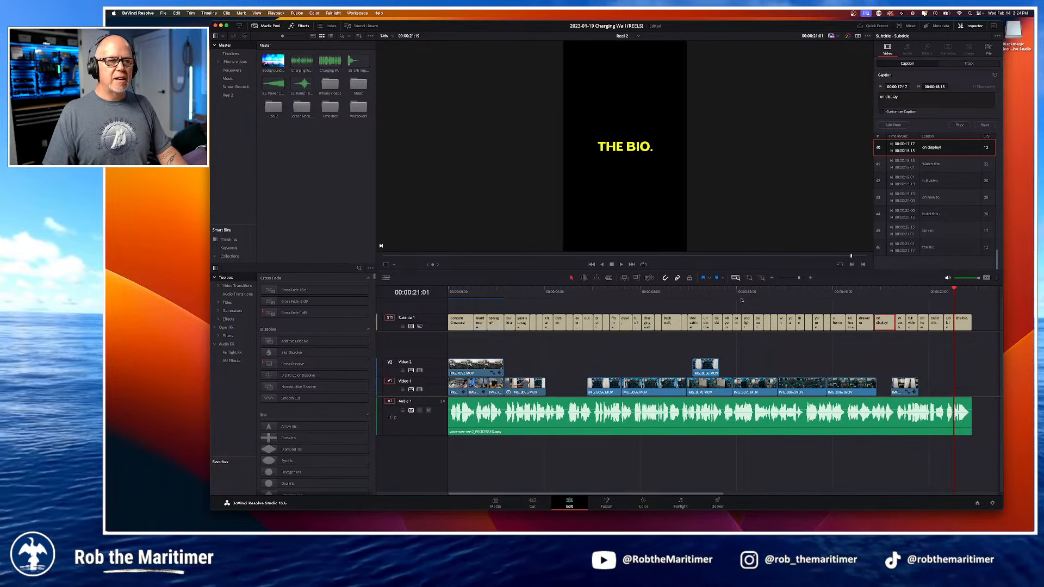
click(624, 37)
click(625, 53)
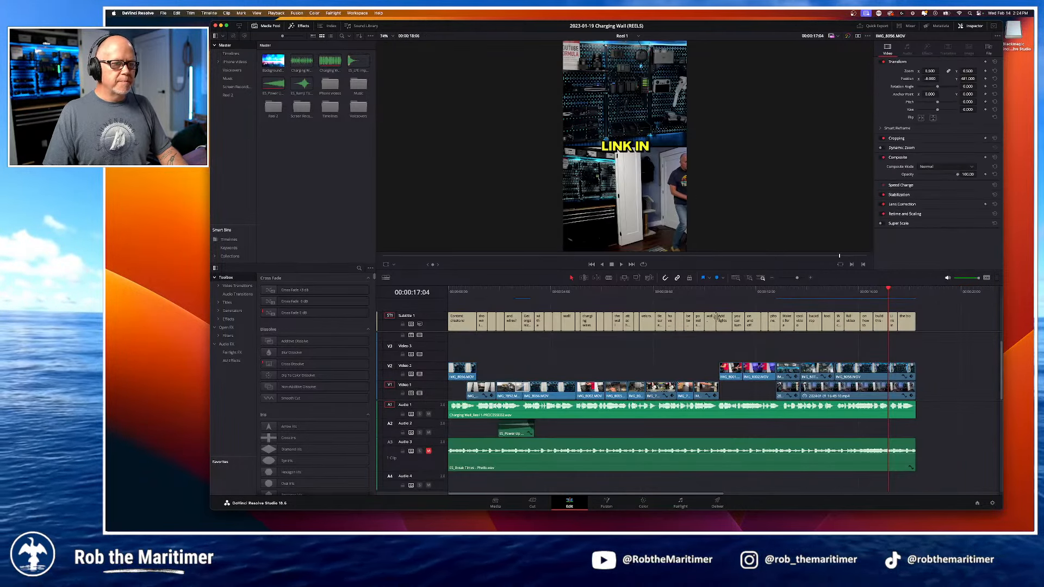
click(767, 291)
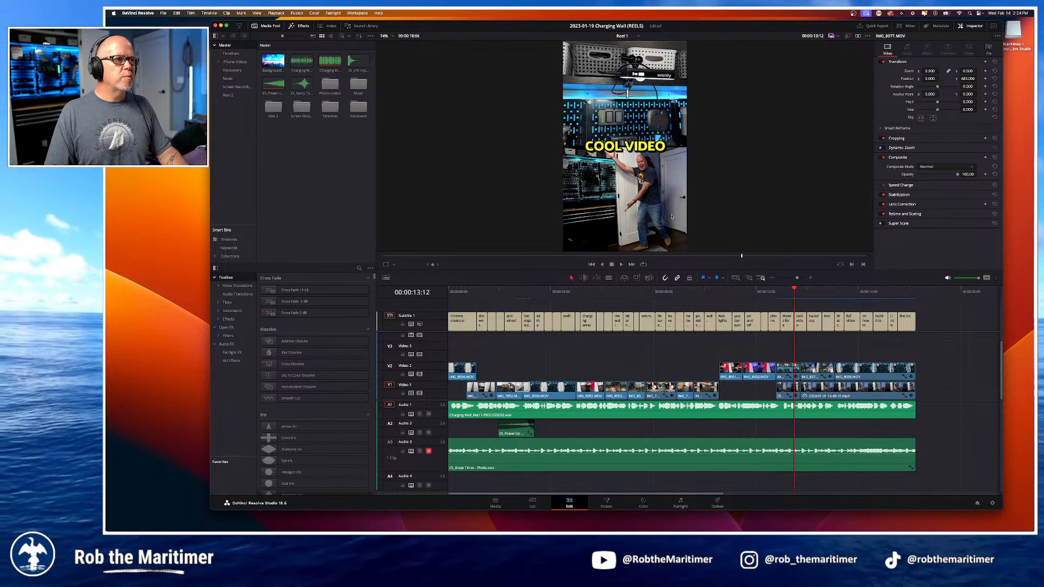
click(726, 291)
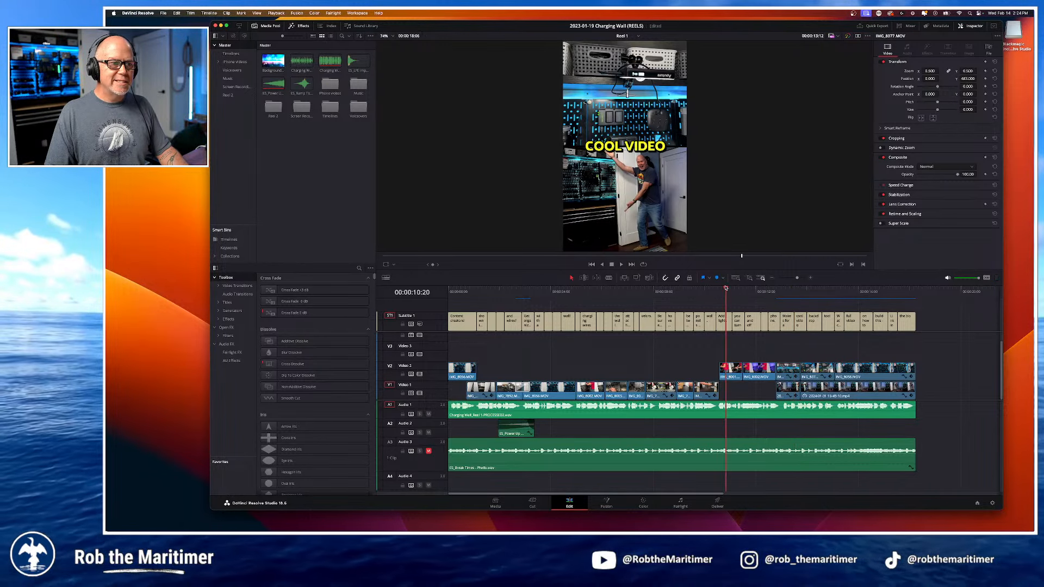
click(624, 35)
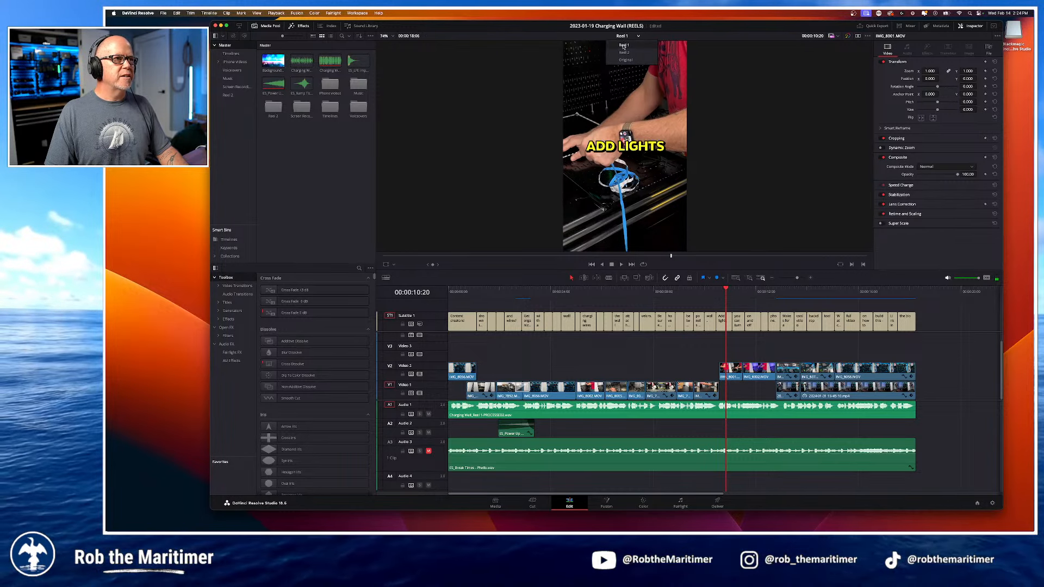
click(624, 53)
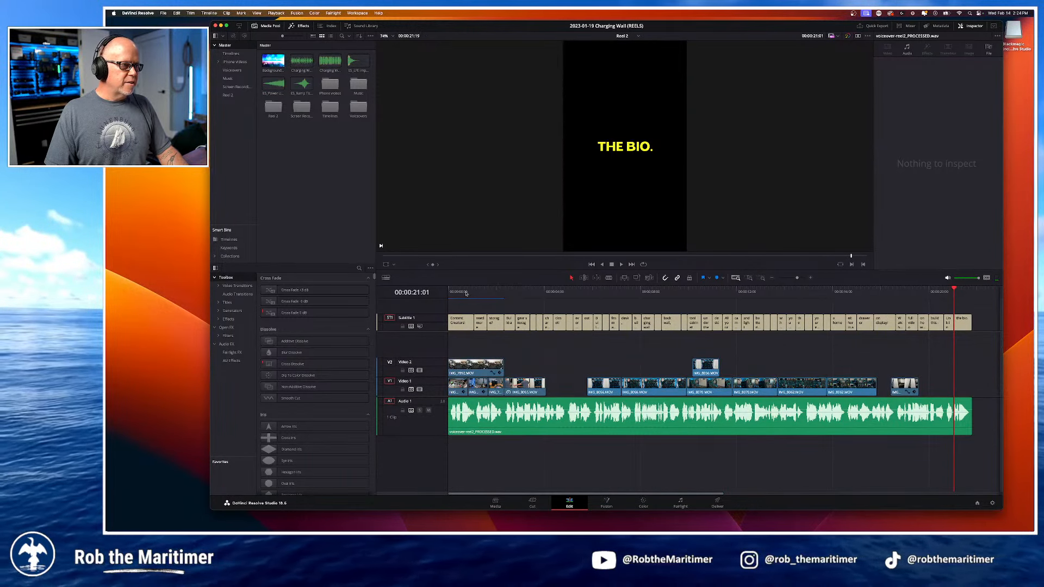
Step: Play Reel 2's opening "Content Creators!" caption and set the subtitle track's vertical position to 982
drag(466, 293, 434, 291)
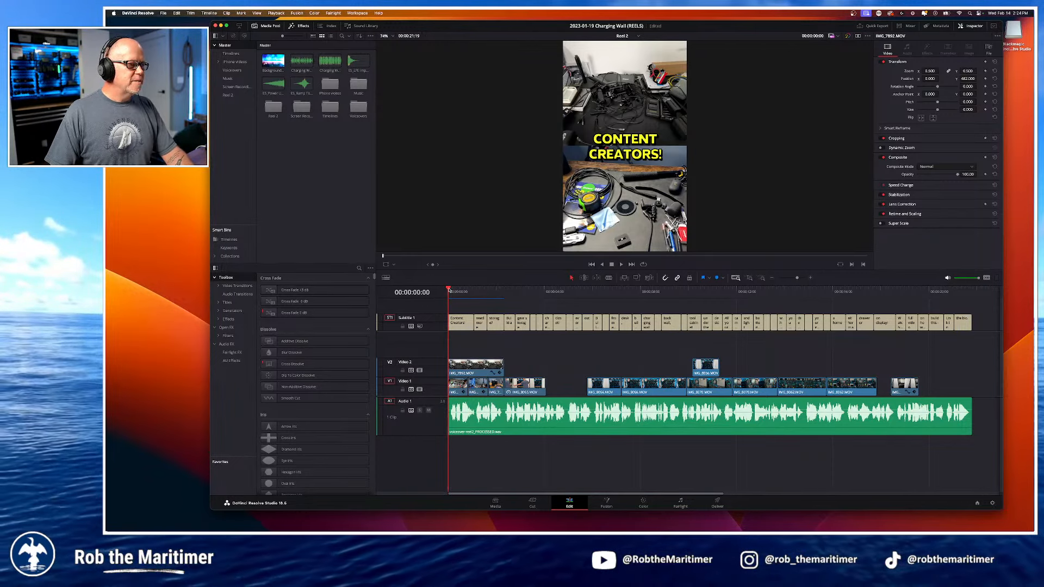
key(space)
drag(457, 289, 448, 289)
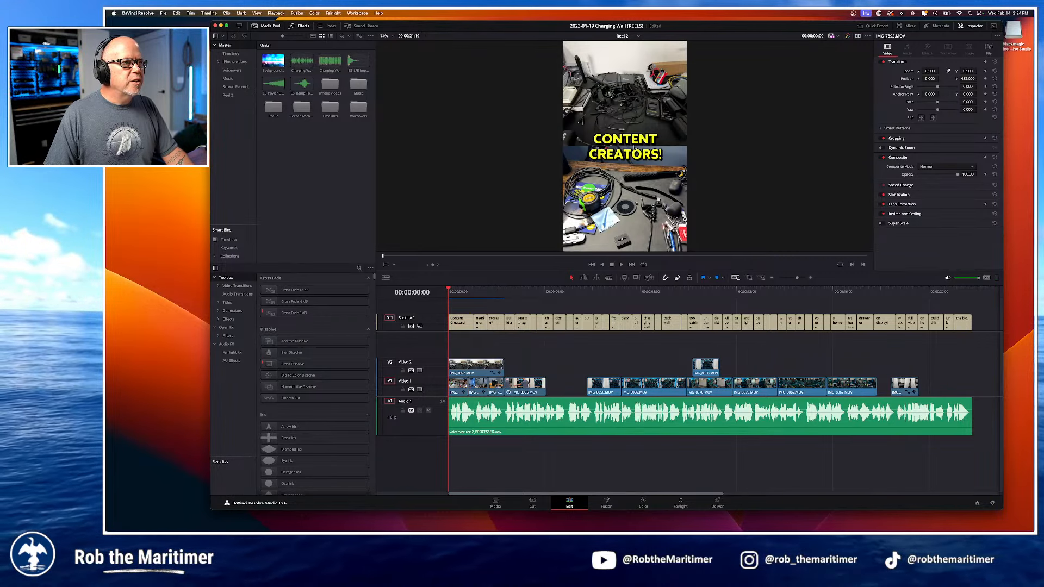
key(space)
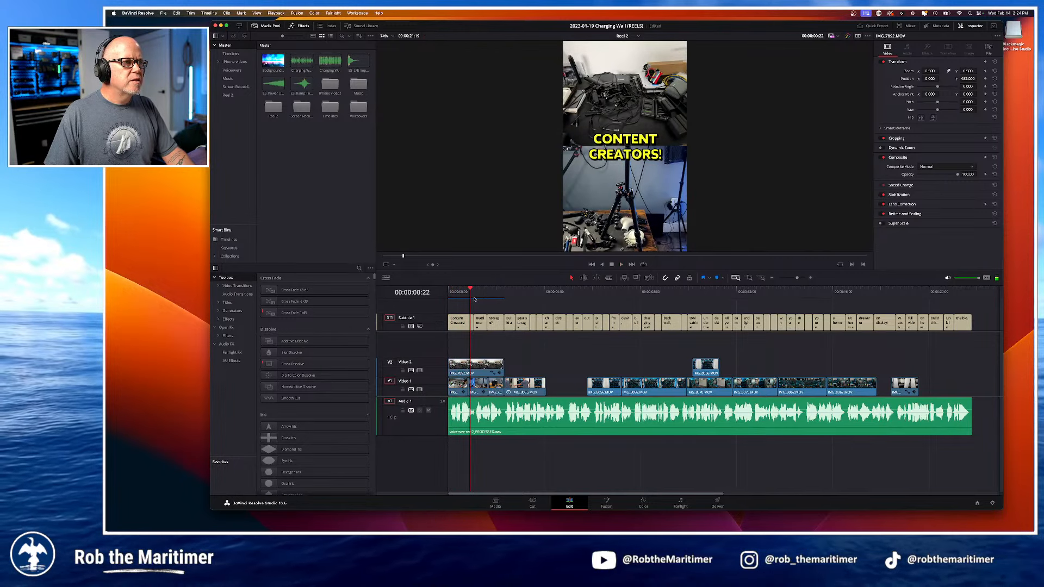
drag(471, 291, 461, 291)
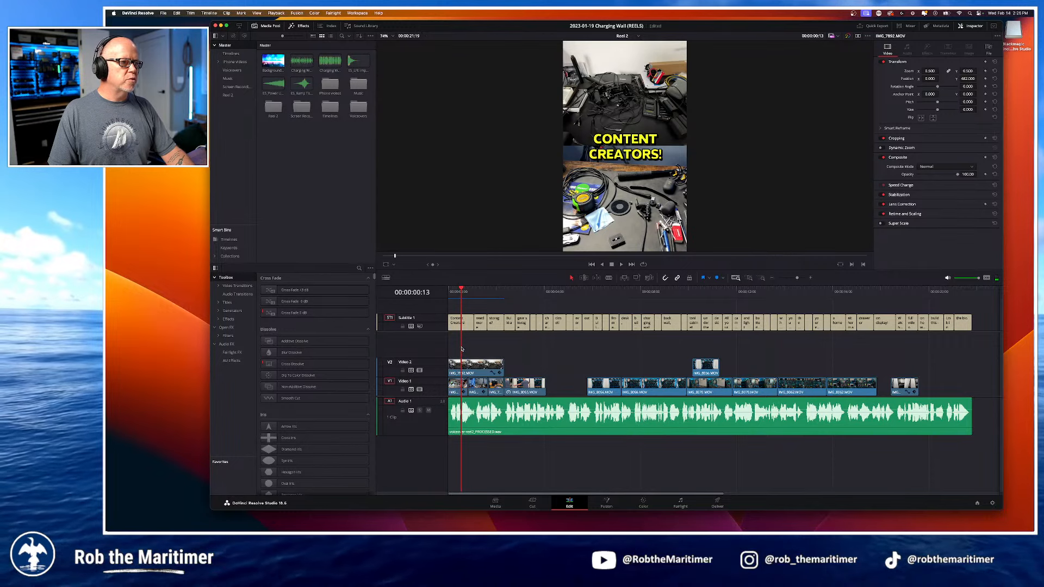
click(465, 323)
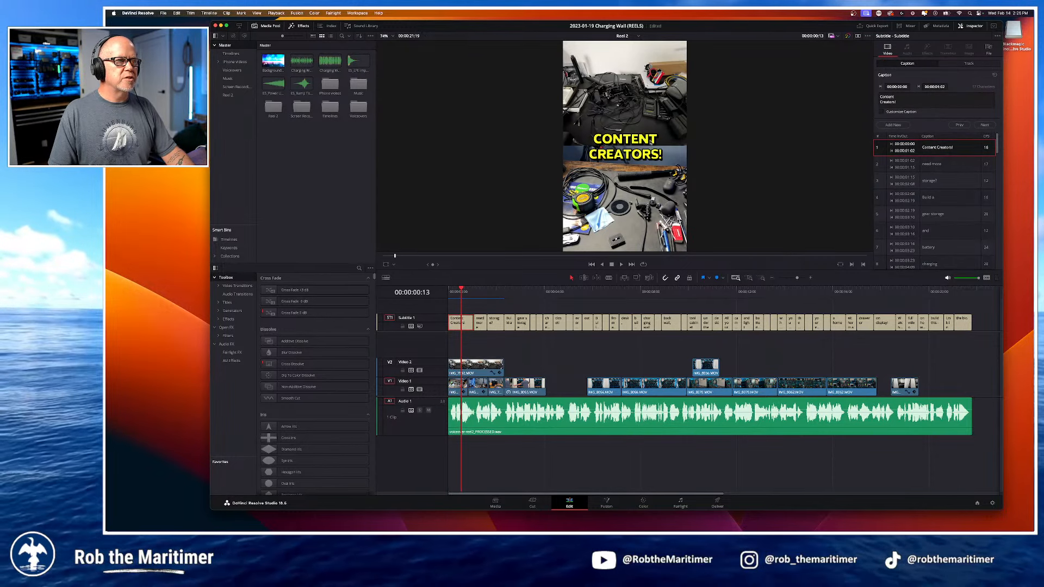
click(955, 64)
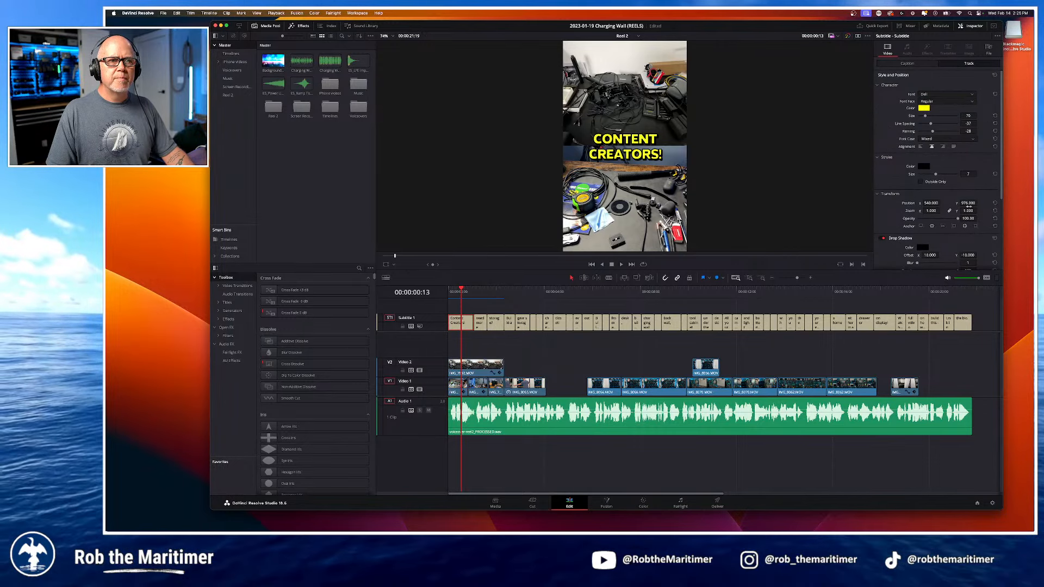
drag(970, 203, 980, 202)
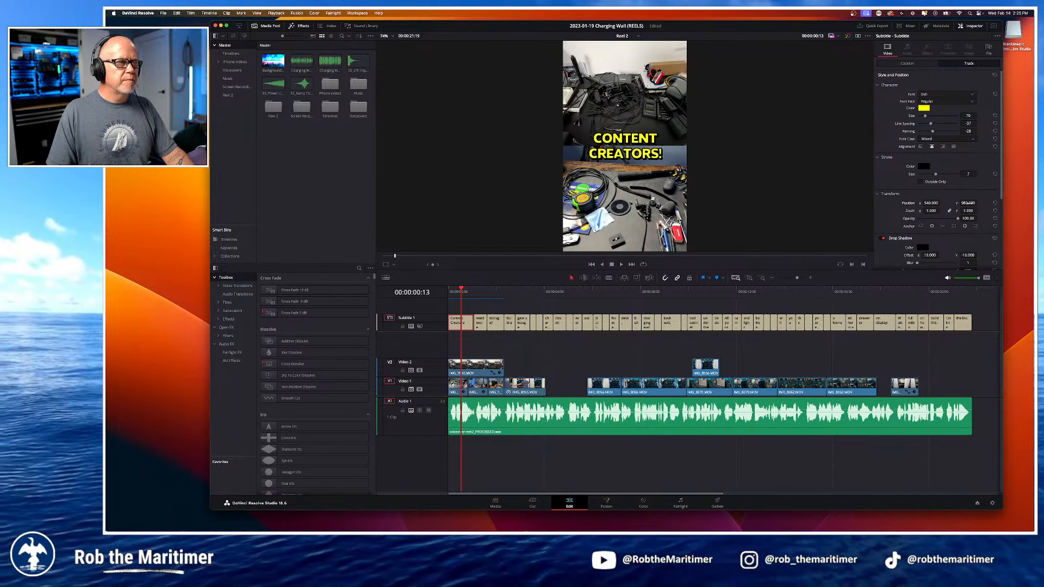
Step: Play the opening of Reel 2 through "Build a" to review the captions and split-screen clips
click(474, 307)
key(space)
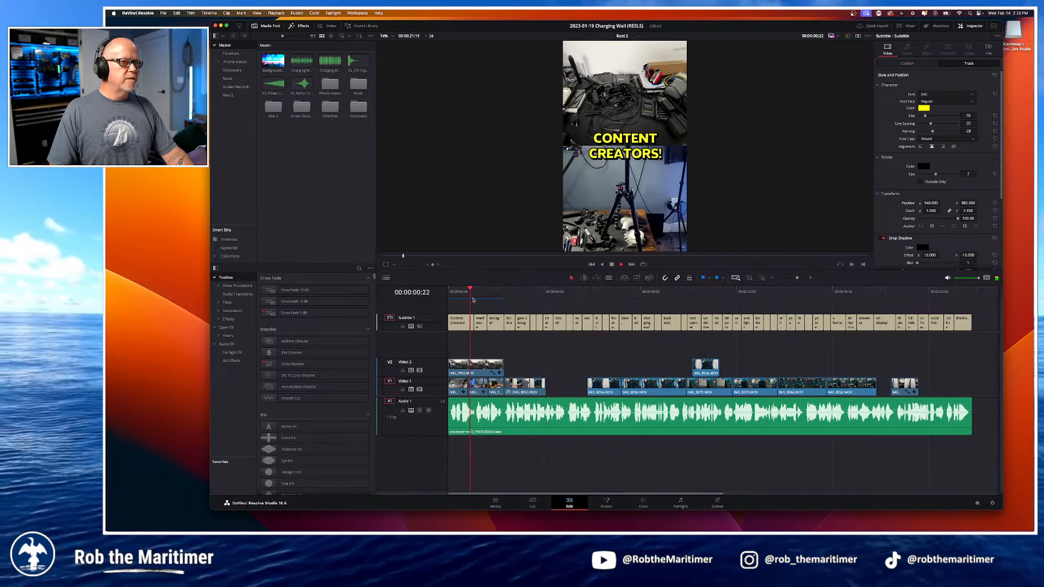
key(space)
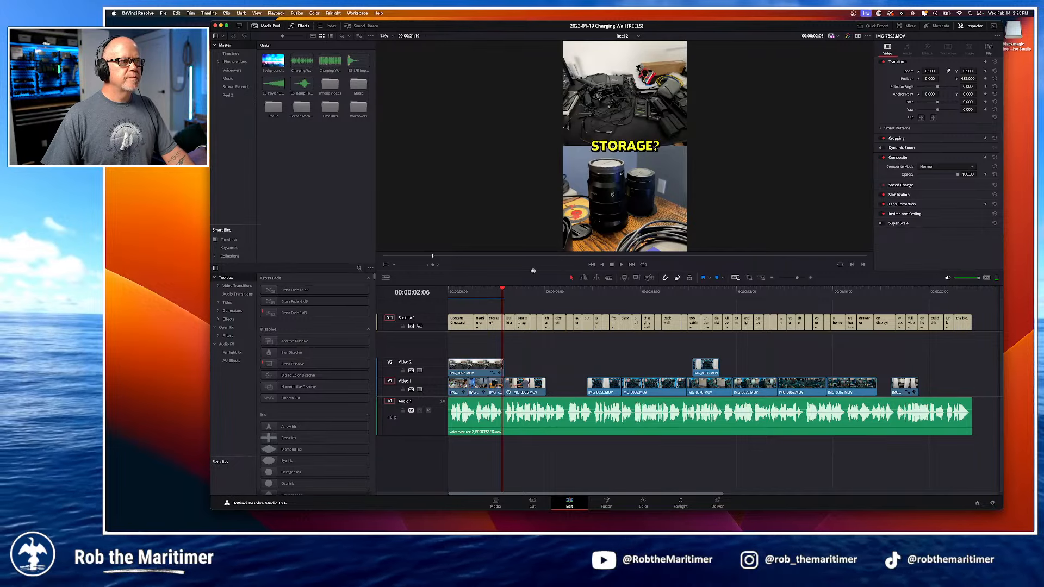
click(504, 289)
drag(501, 290, 469, 292)
key(space)
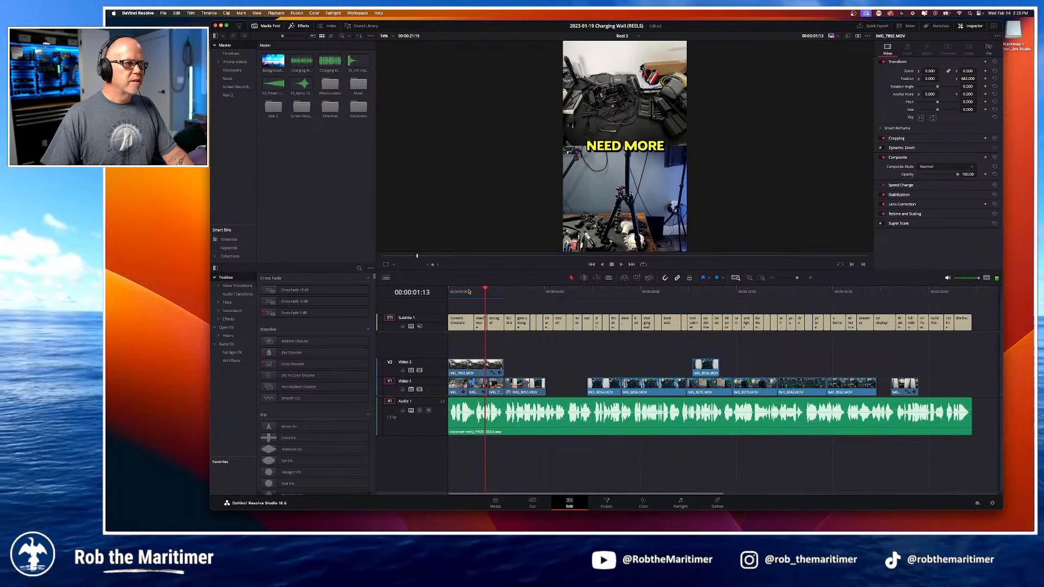
click(452, 292)
key(space)
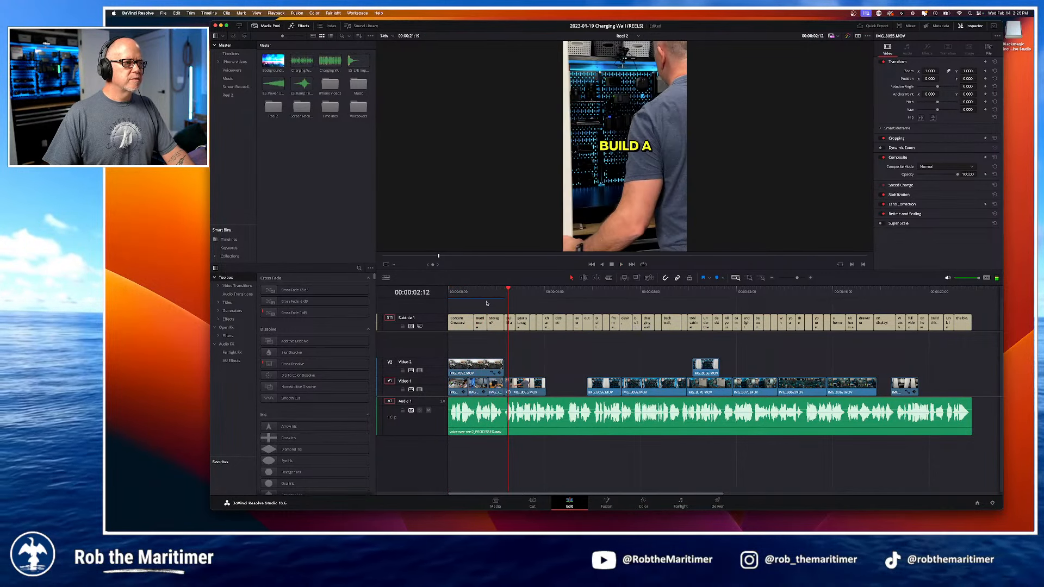
Step: Paste the position and zoom attributes of the opening Video 2 clip onto the second Video 1 clip
click(475, 292)
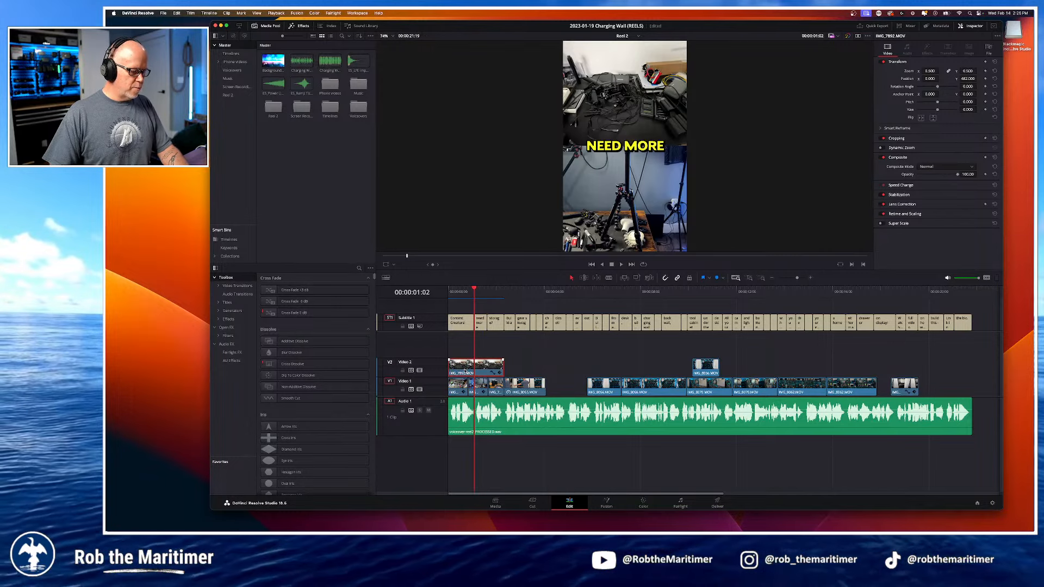
click(479, 386)
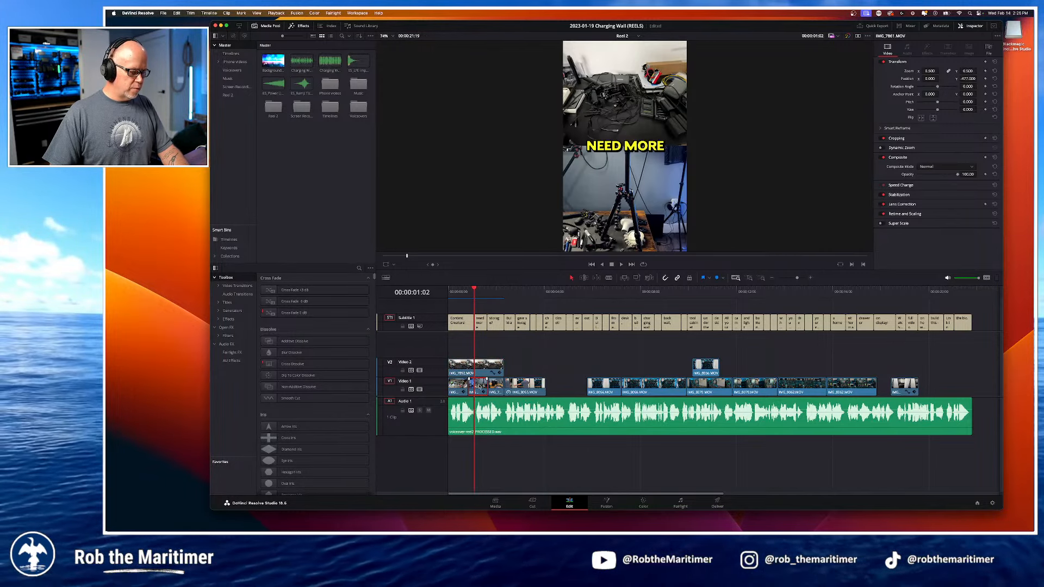
key(alt+v)
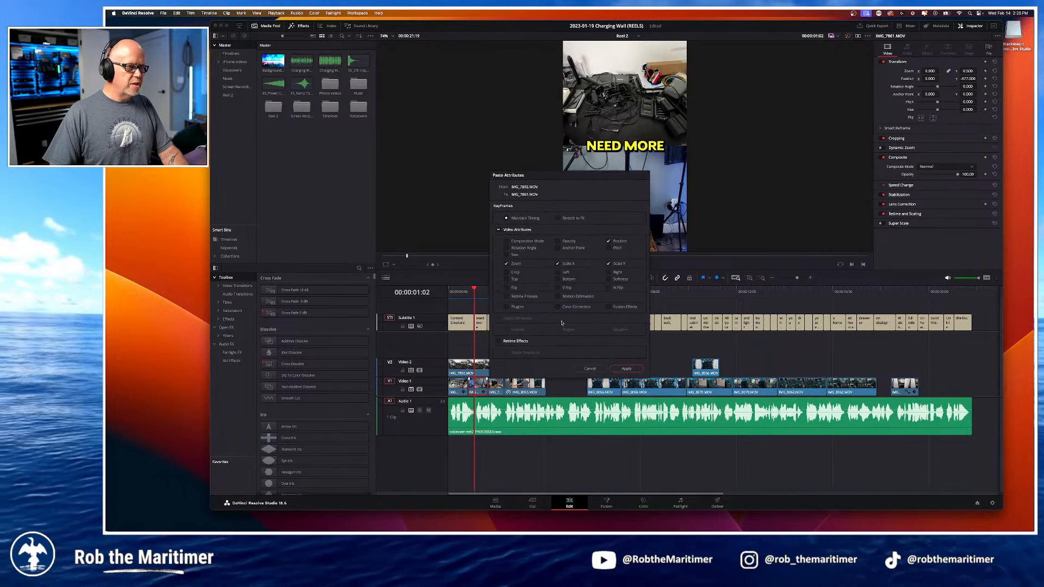
click(626, 369)
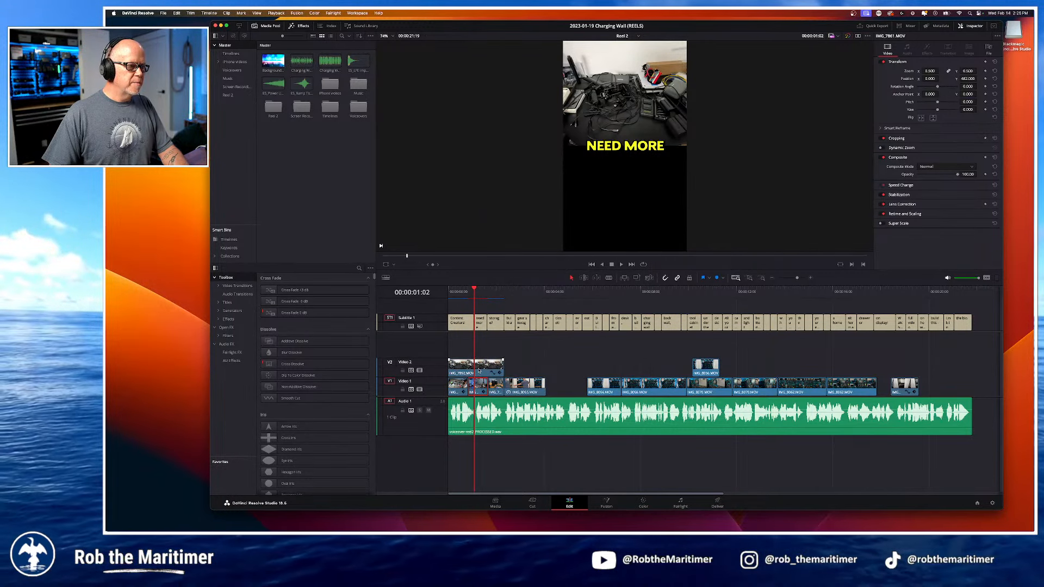
Step: Paste the first Video 1 clip's position and zoom attributes onto the opening Video 2 clip, placing it in the frame's lower half
click(460, 386)
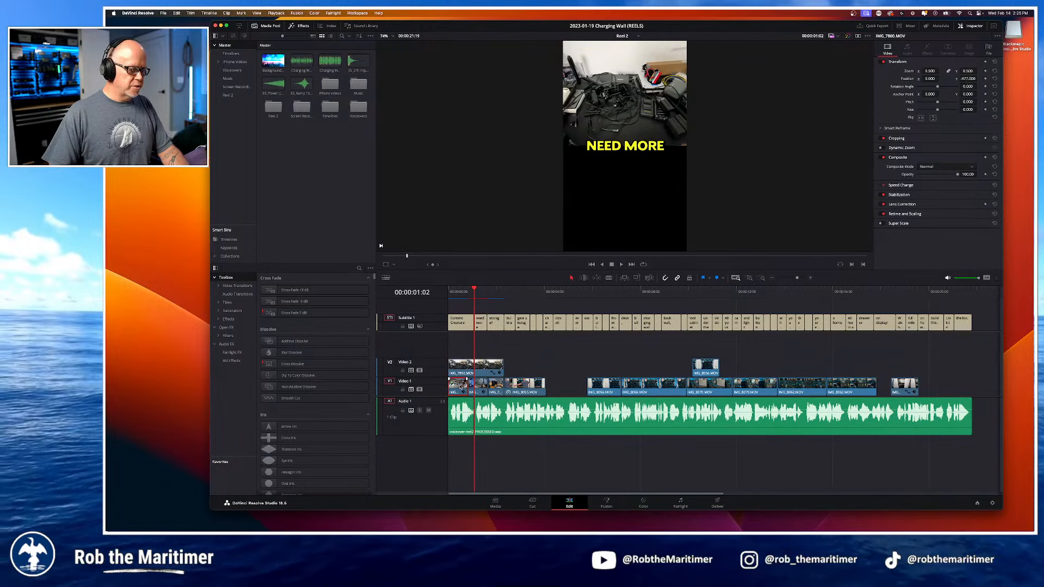
click(481, 371)
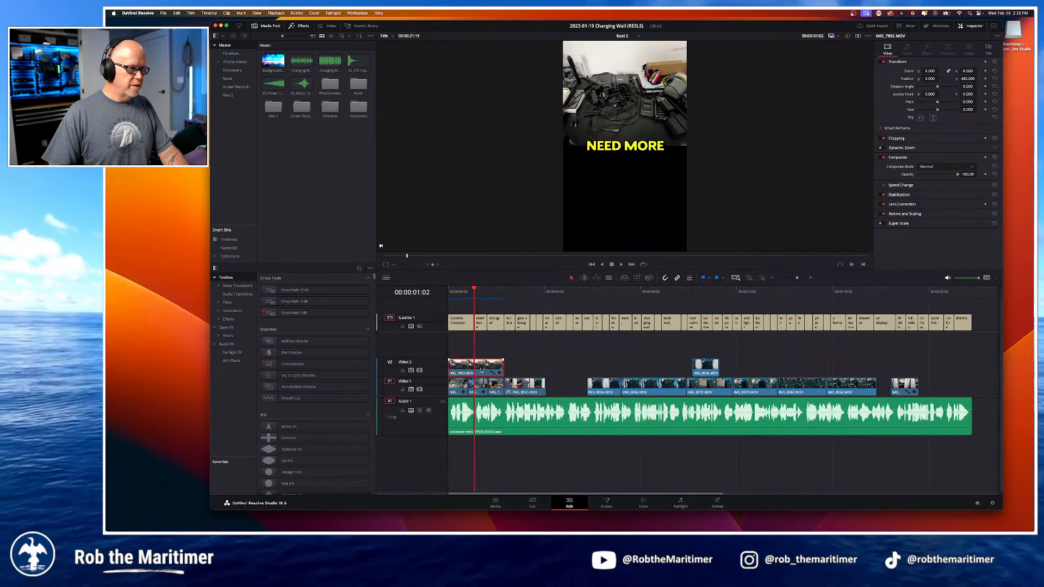
key(alt+v)
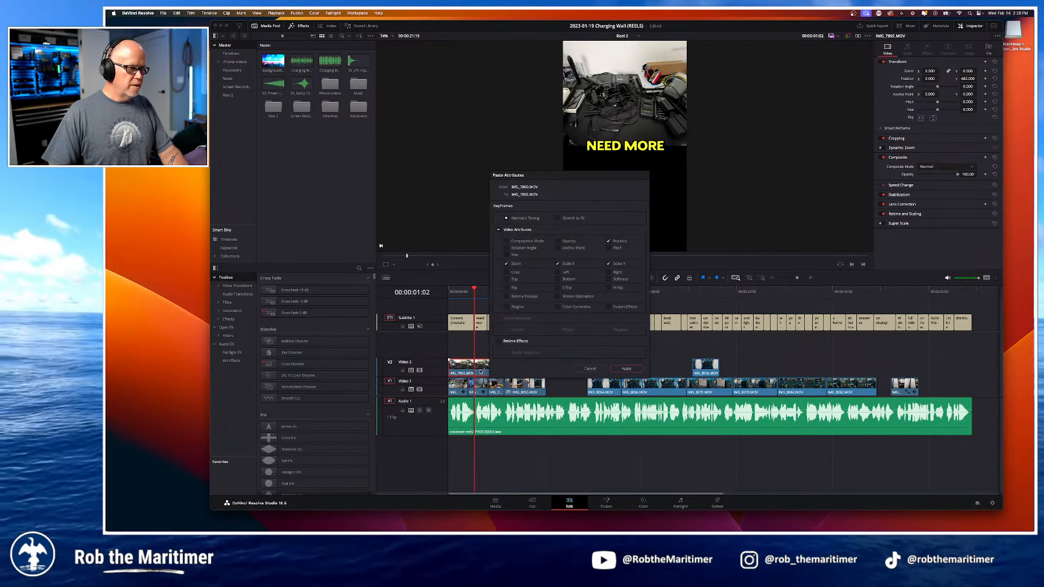
click(627, 369)
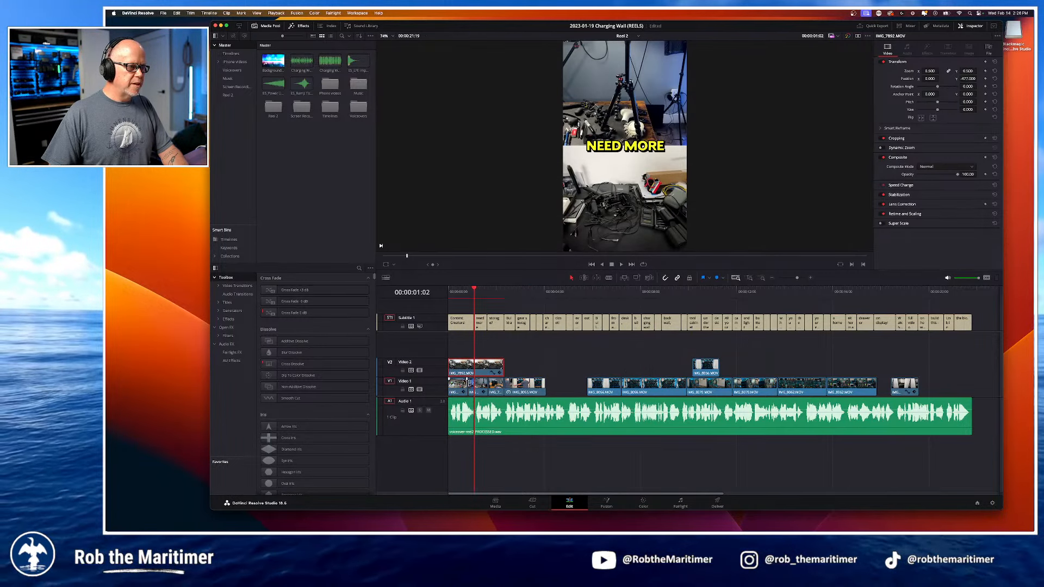
Step: Play the opening and paste the second Video 1 clip's position and zoom attributes onto the first Video 1 clip
click(460, 292)
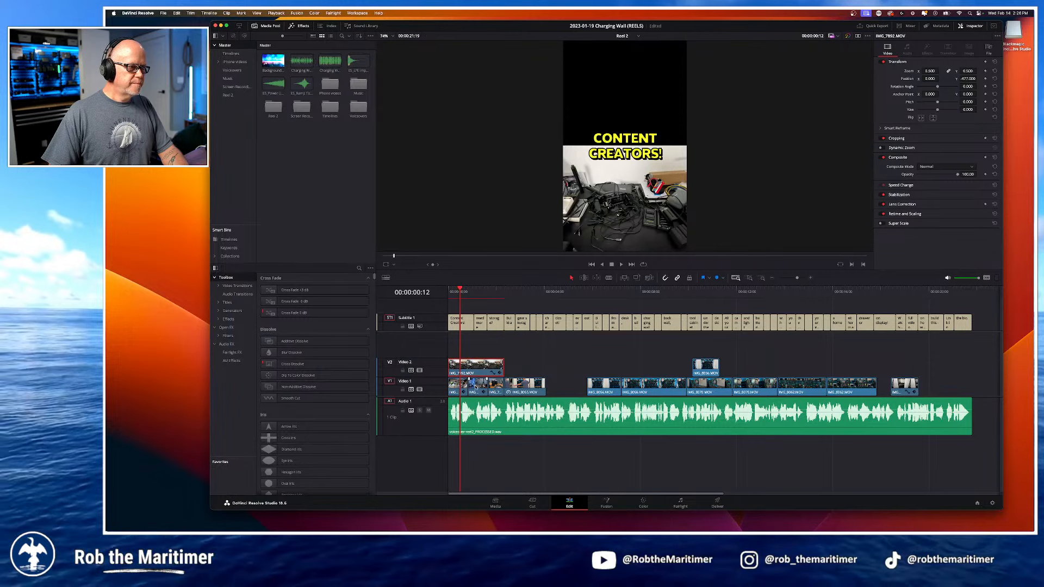
mouse_move(462, 290)
mouse_down()
mouse_move(482, 294)
mouse_move(449, 297)
mouse_up()
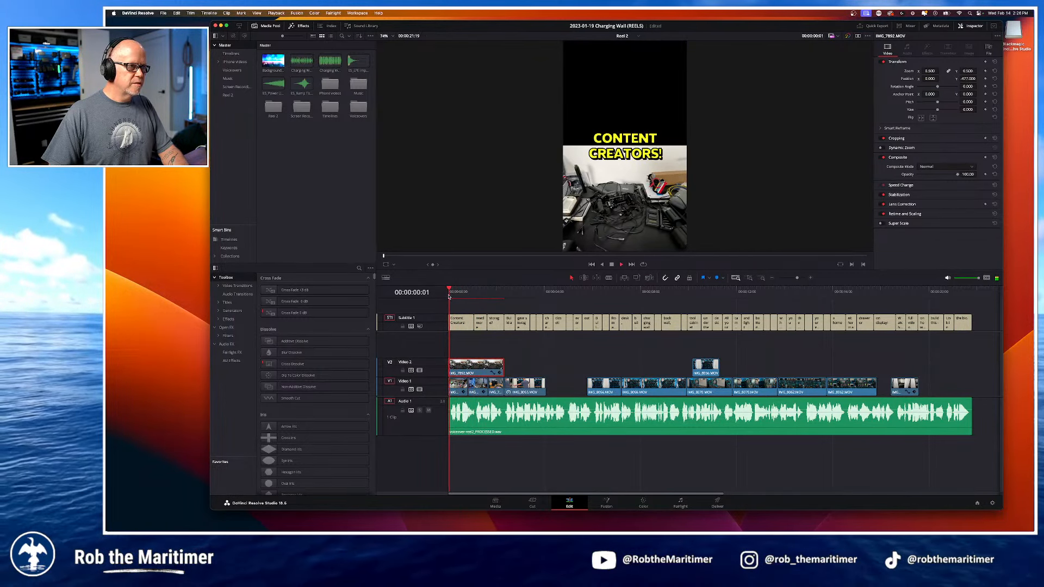
key(space)
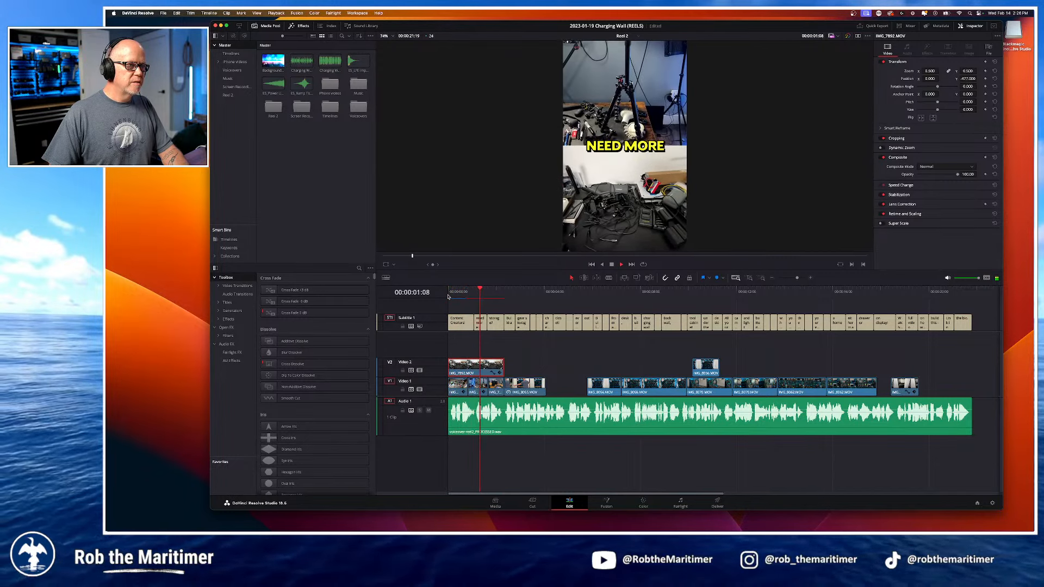
click(471, 388)
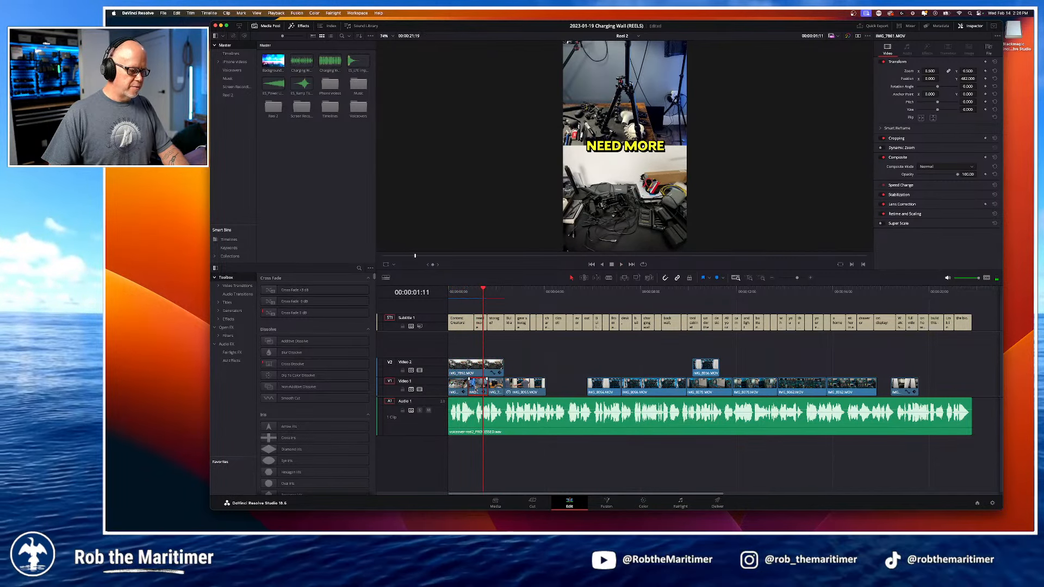
click(458, 390)
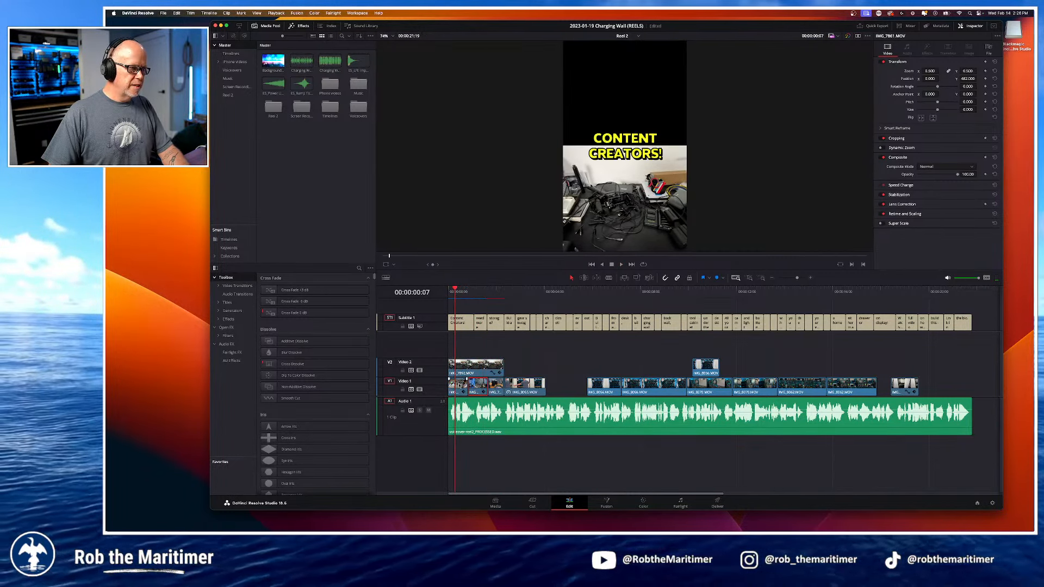
key(alt+v)
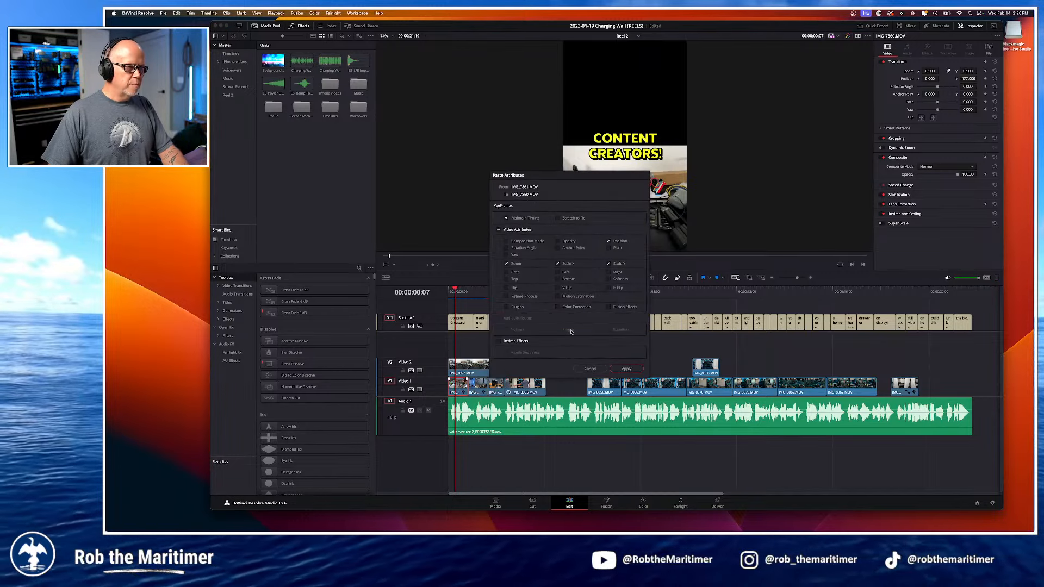
click(623, 371)
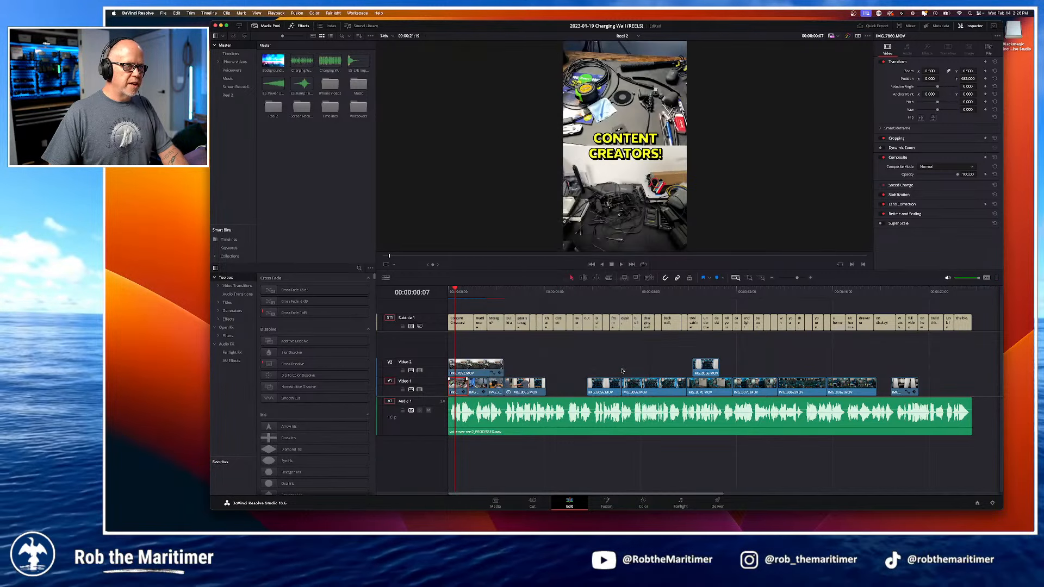
Step: Paste the same position and zoom attributes onto the third Video 1 clip under "Storage?" and return the playhead to the start
click(495, 293)
click(499, 389)
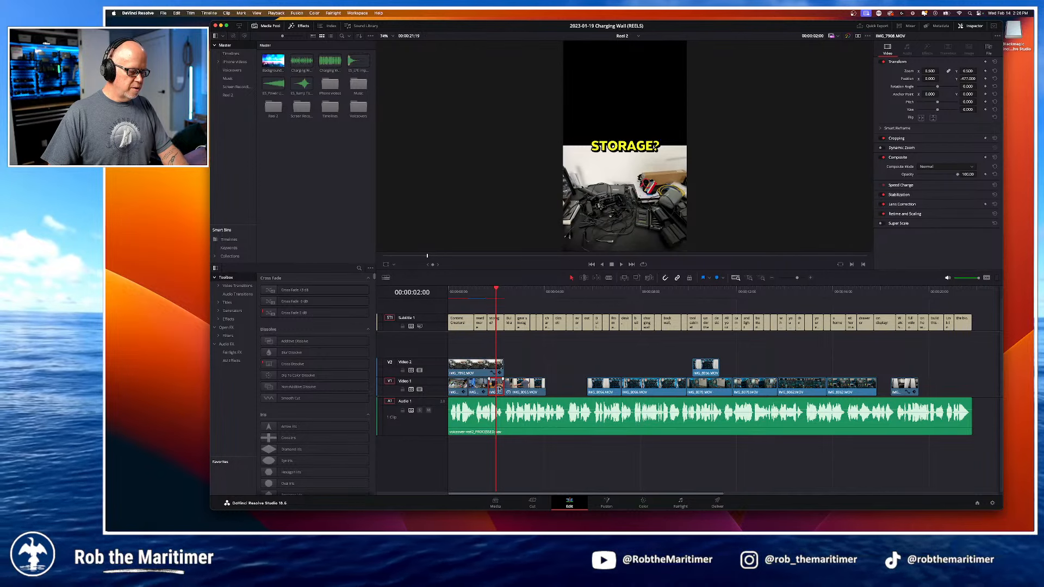
key(alt+v)
click(624, 371)
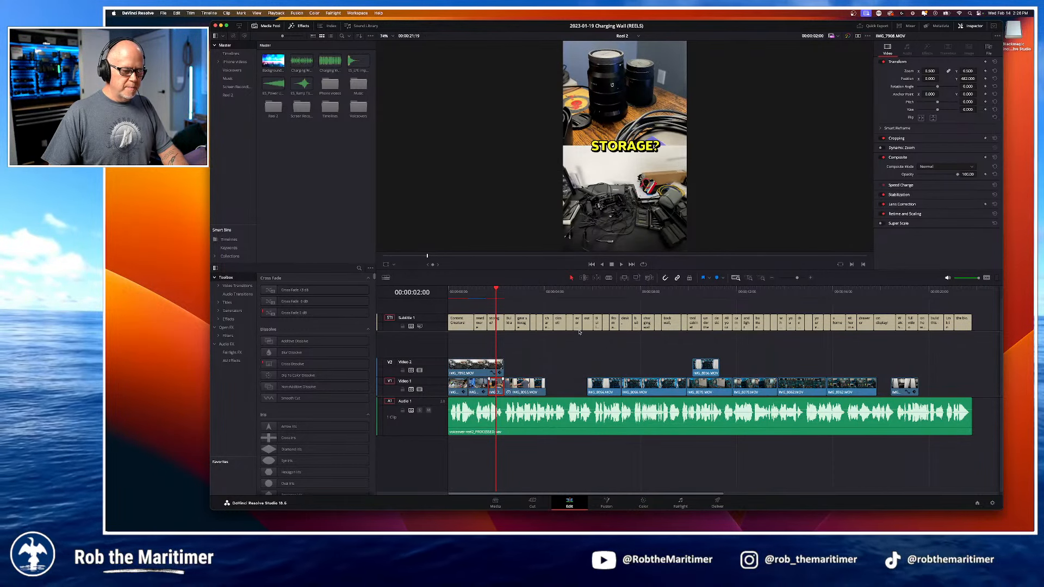
drag(497, 292, 431, 308)
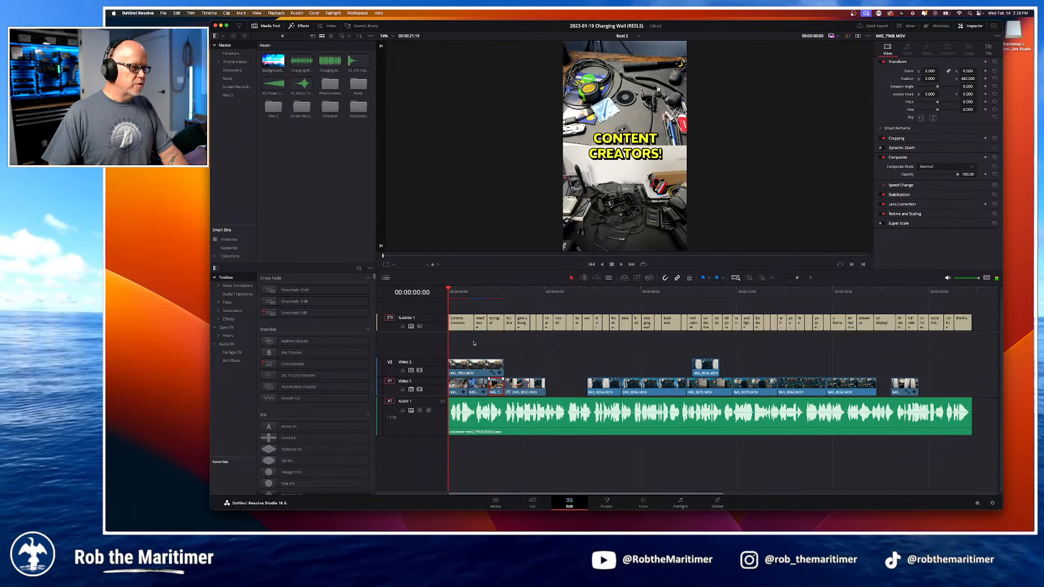
Step: Play the opening and set the Video 2 clip's vertical position to -492 in the split screen
key(space)
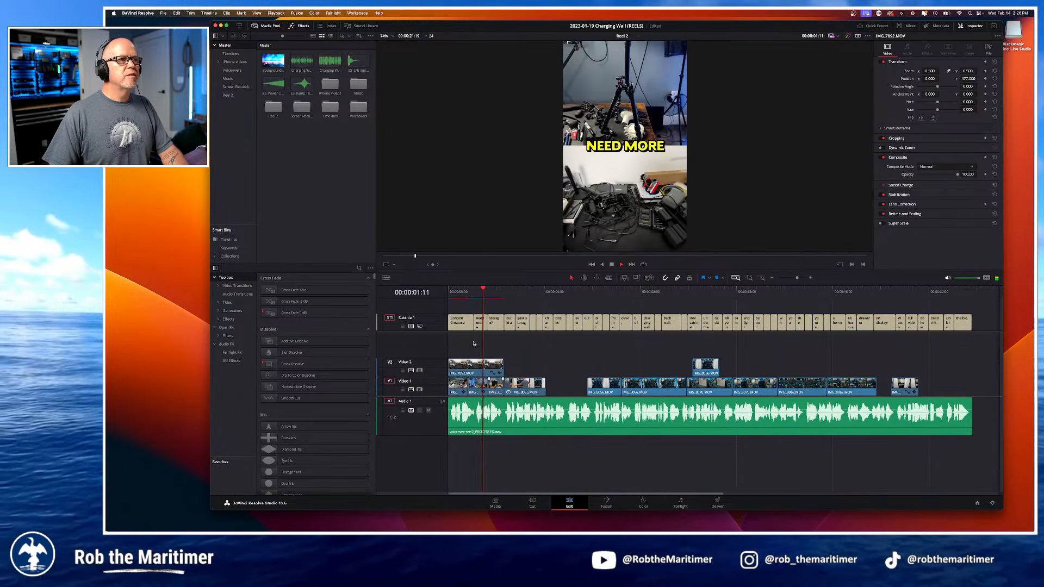
click(468, 294)
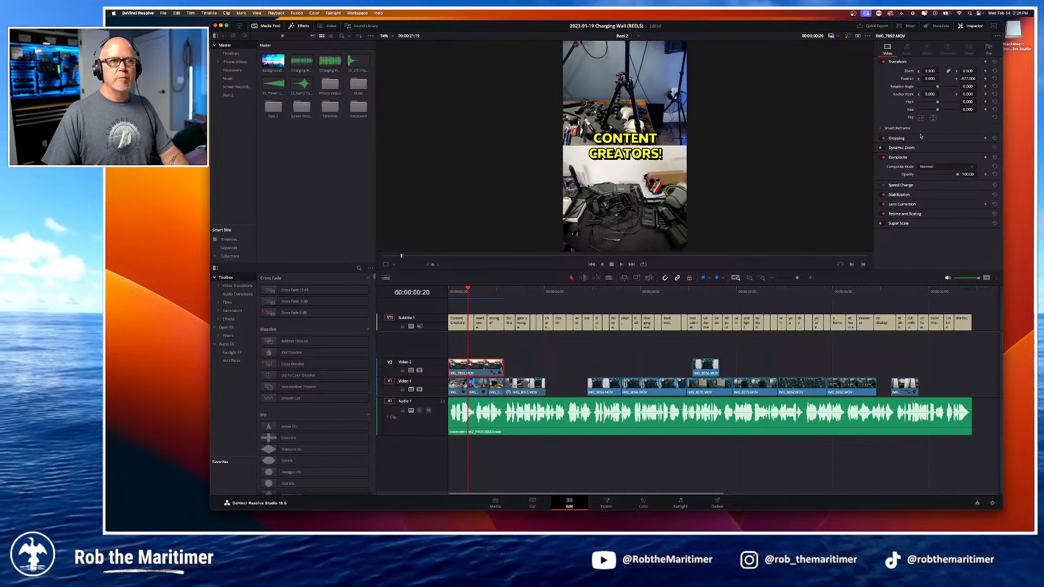
drag(969, 79, 960, 79)
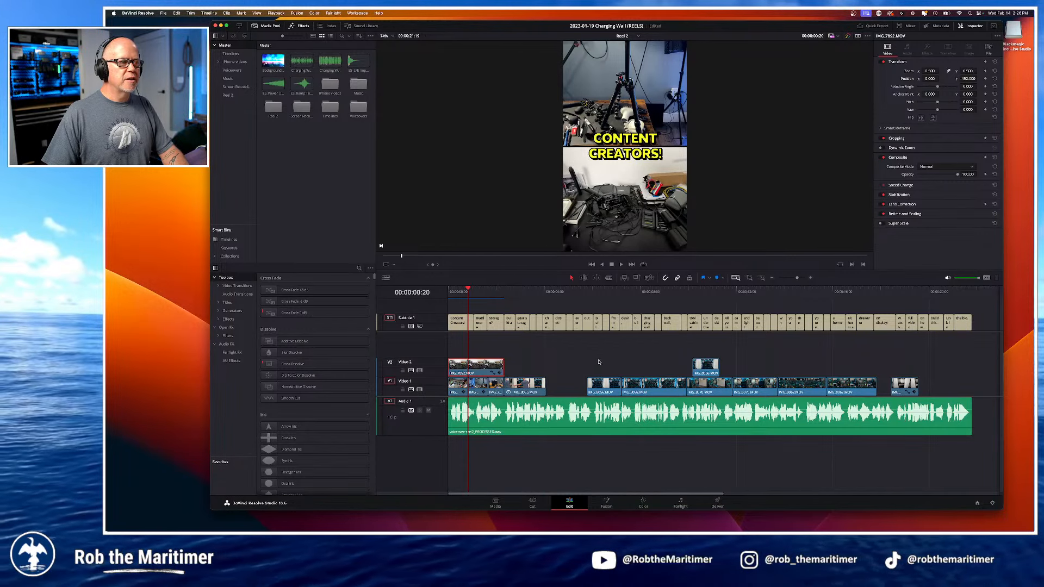
Step: Set the subtitle track's vertical position to 977 and replay the opening from the start to check the caption placement
click(463, 323)
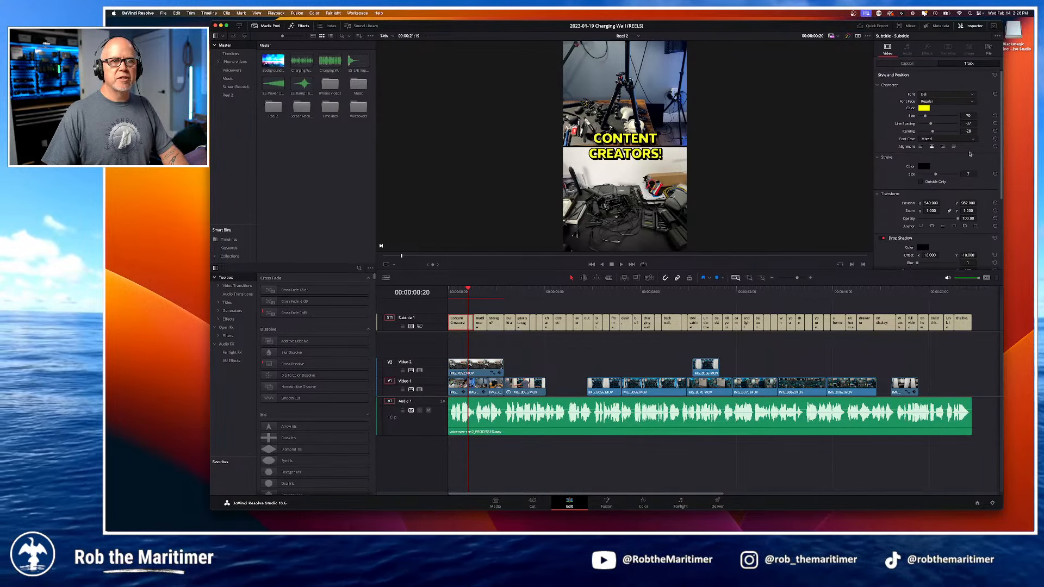
drag(968, 203, 778, 289)
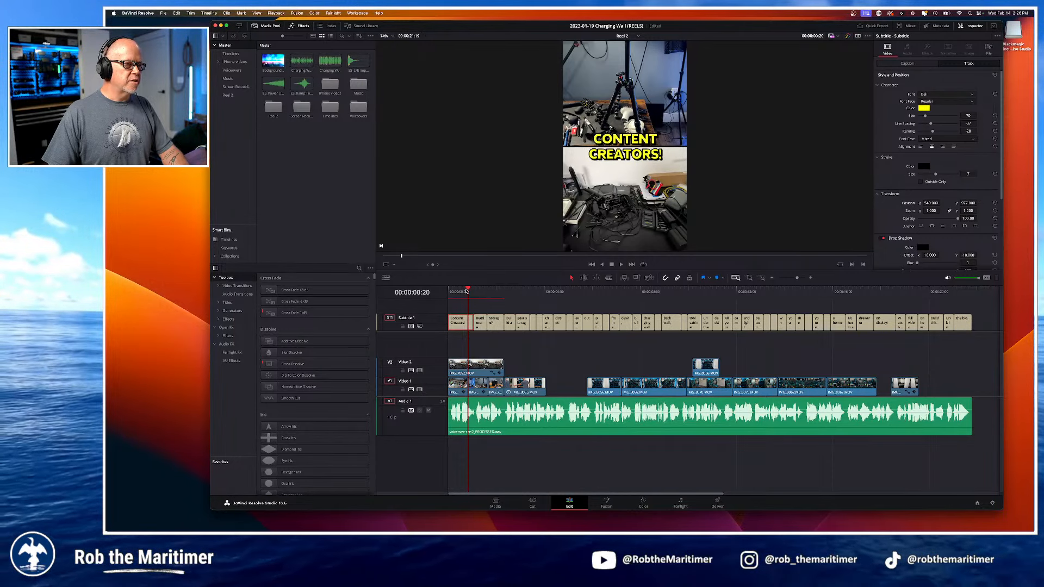
drag(468, 291, 437, 292)
key(space)
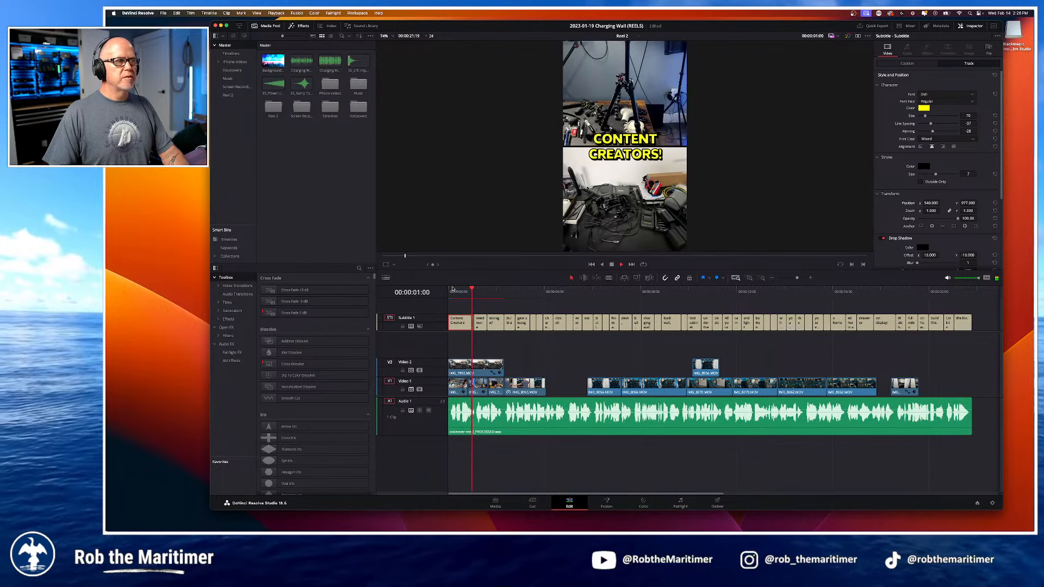
key(space)
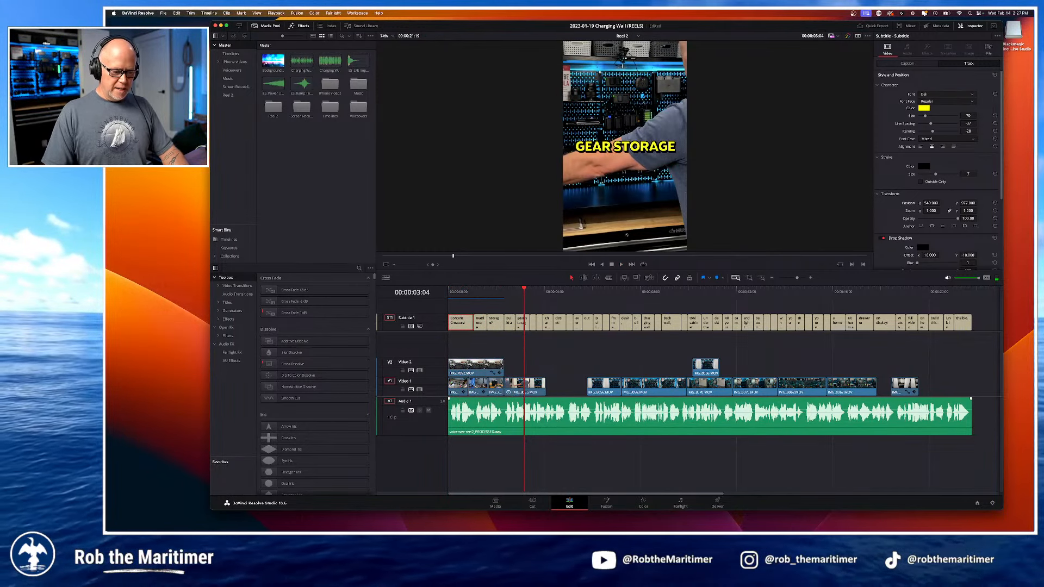
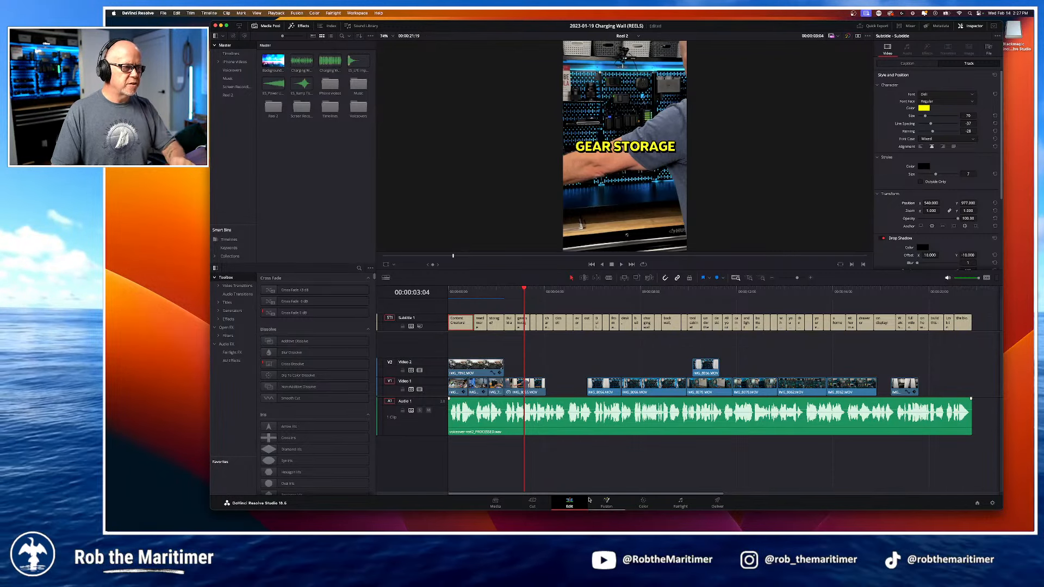
Step: Select the voiceover clip on Audio 1, switch to Adobe Audition and look at its workspace and file-opening command
click(515, 415)
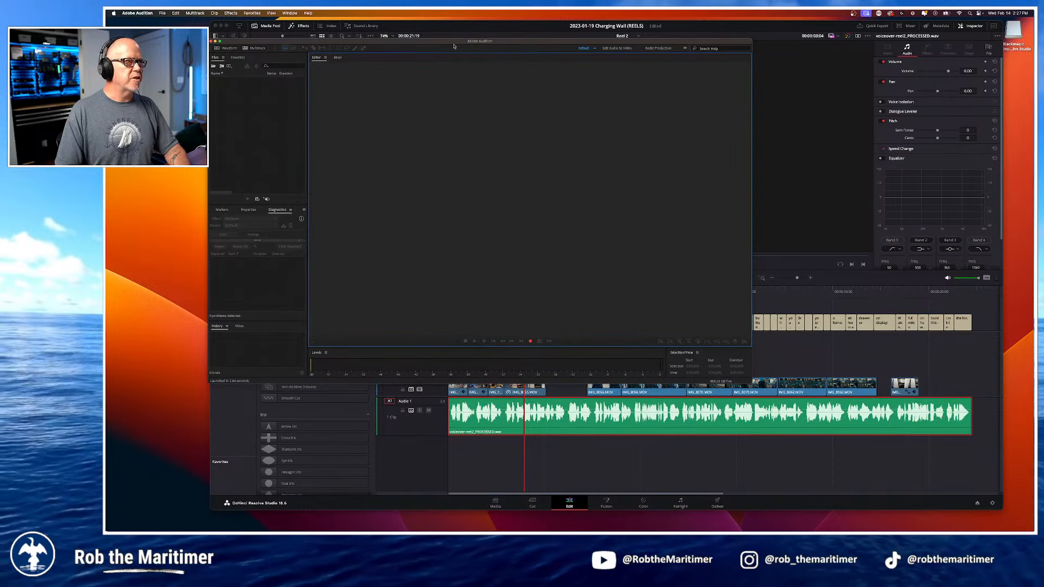
drag(453, 44, 395, 57)
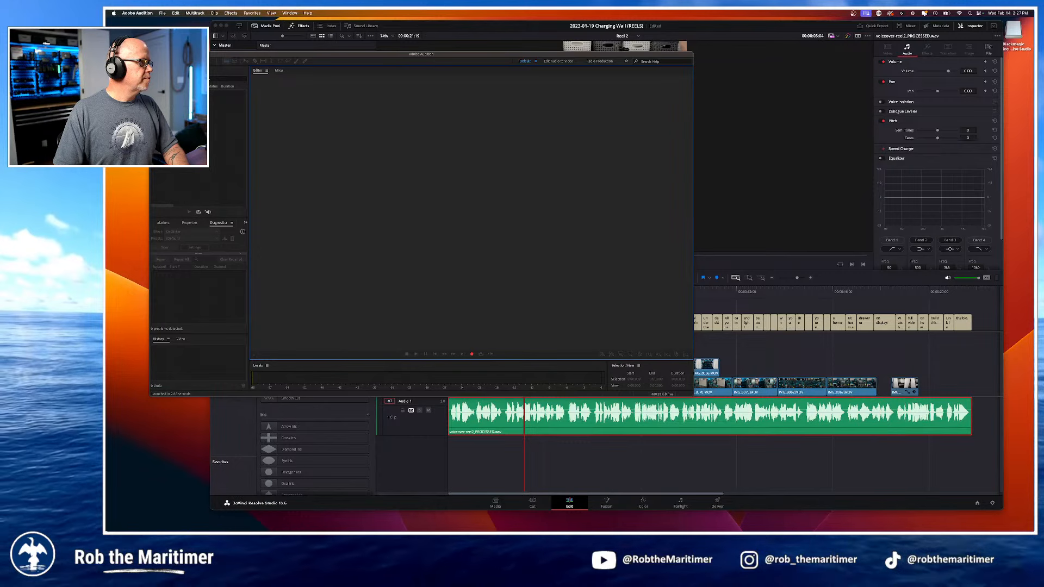
key(super+o)
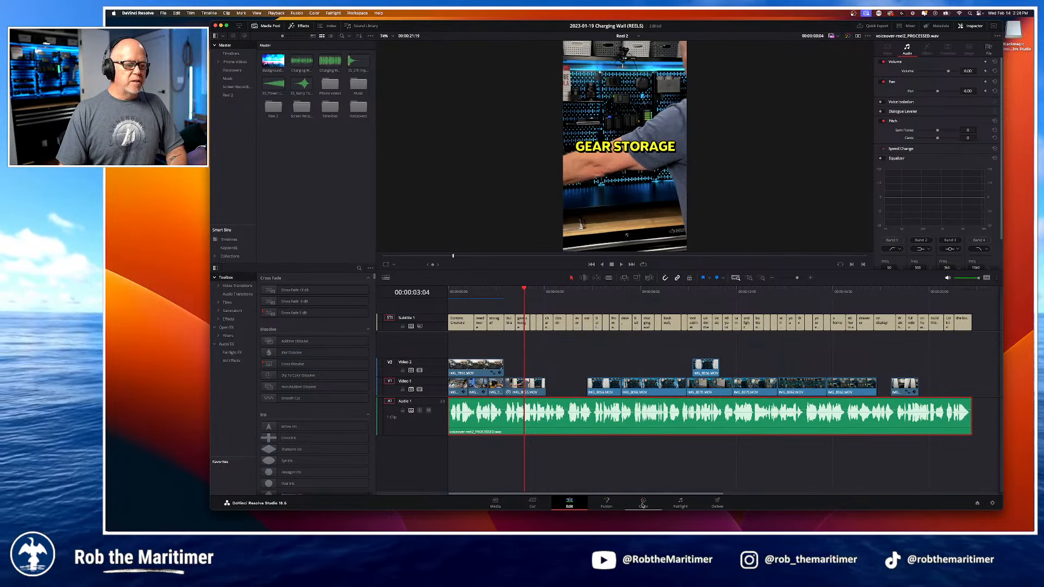
Step: Switch to DaVinci Resolve, look through the Fairlight, Media, Deliver and Cut pages, and return to the Edit page
click(680, 503)
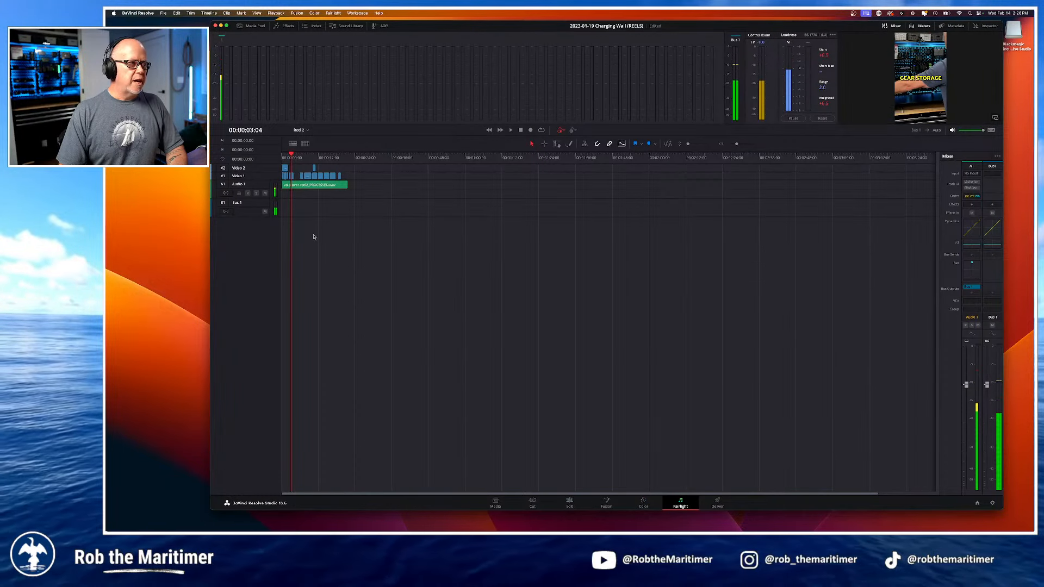
click(265, 191)
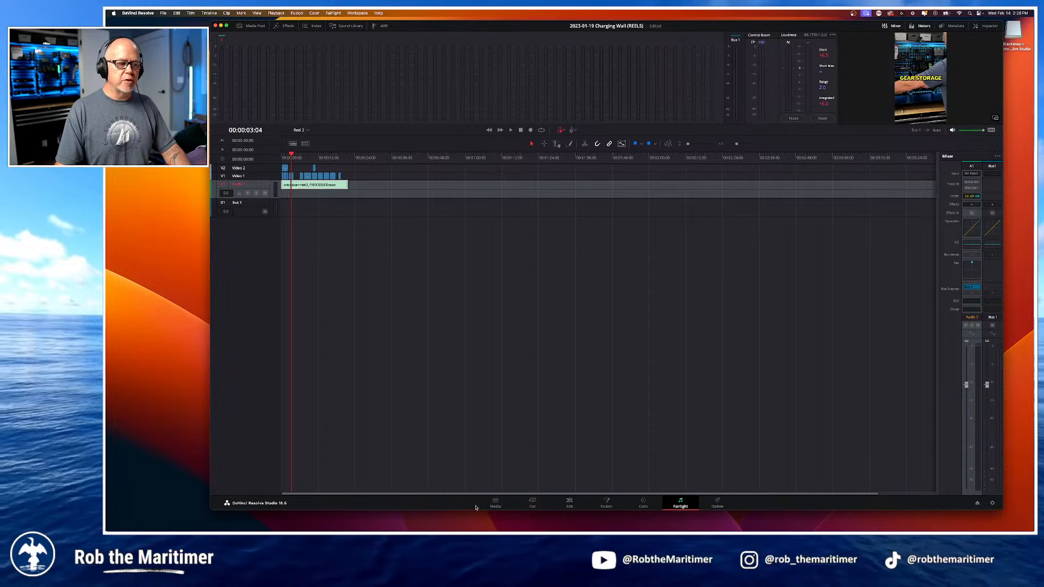
click(496, 502)
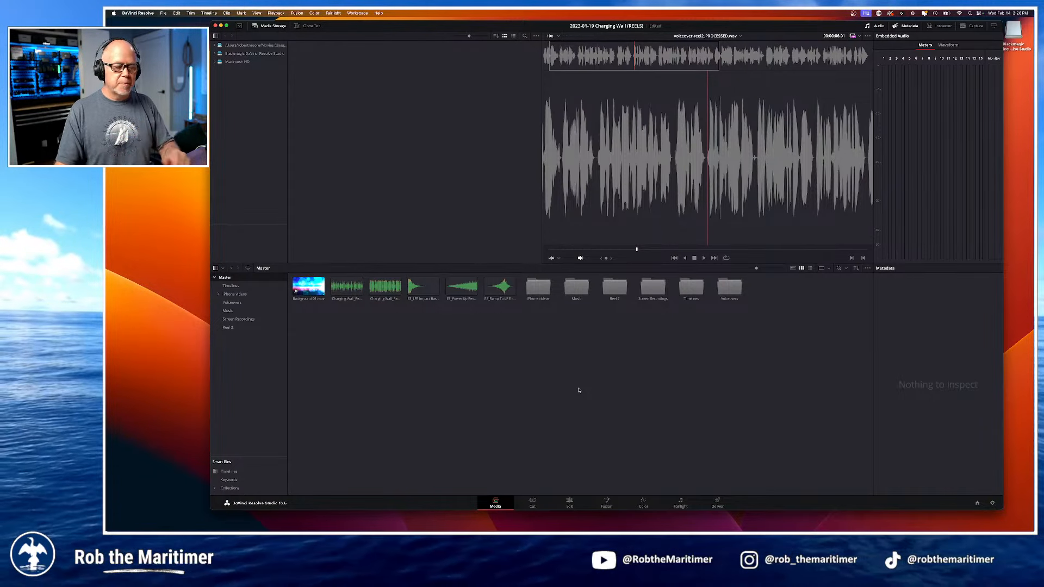
click(570, 502)
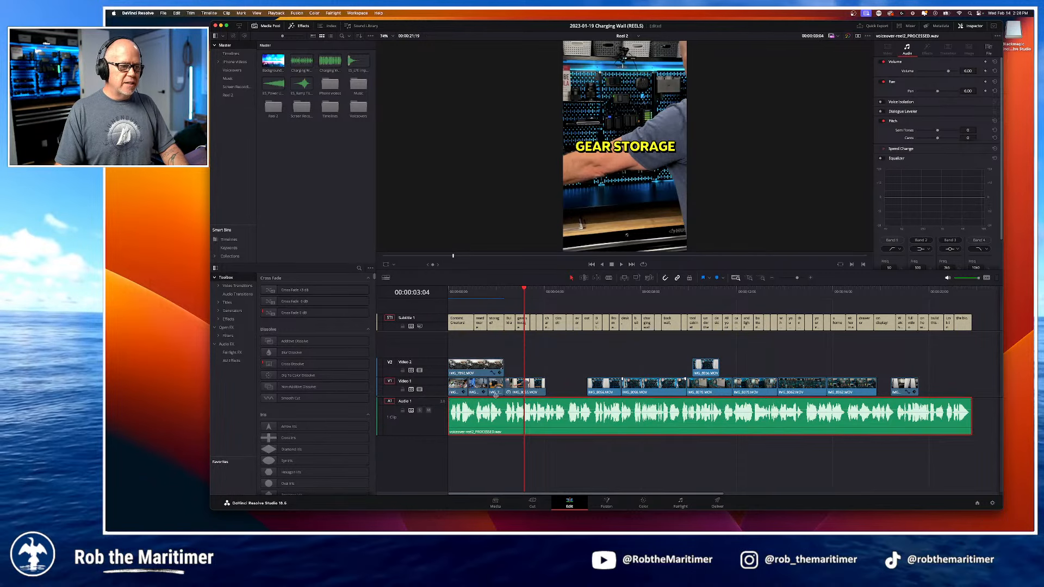
click(718, 502)
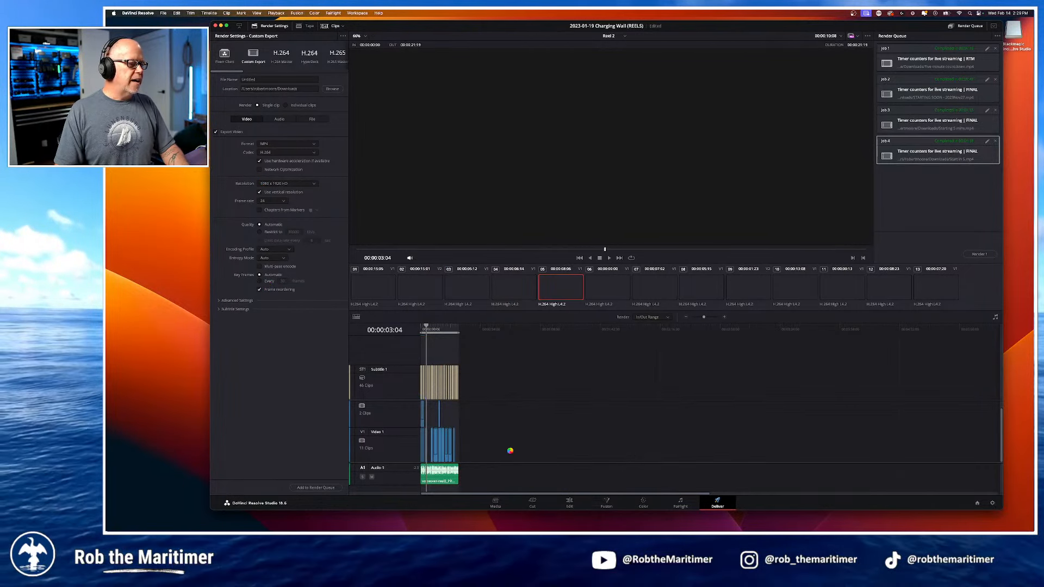
click(570, 504)
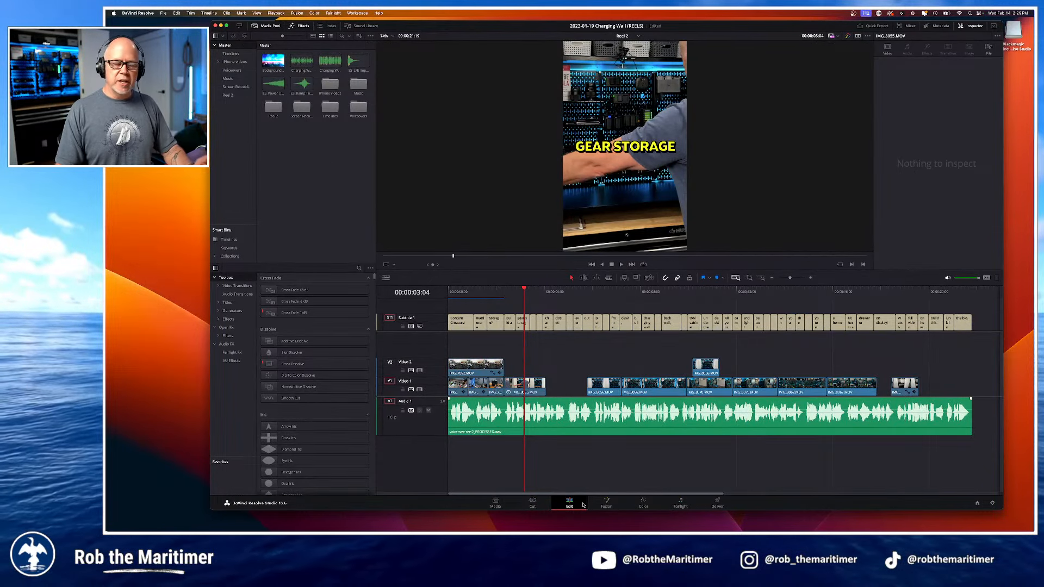
click(532, 504)
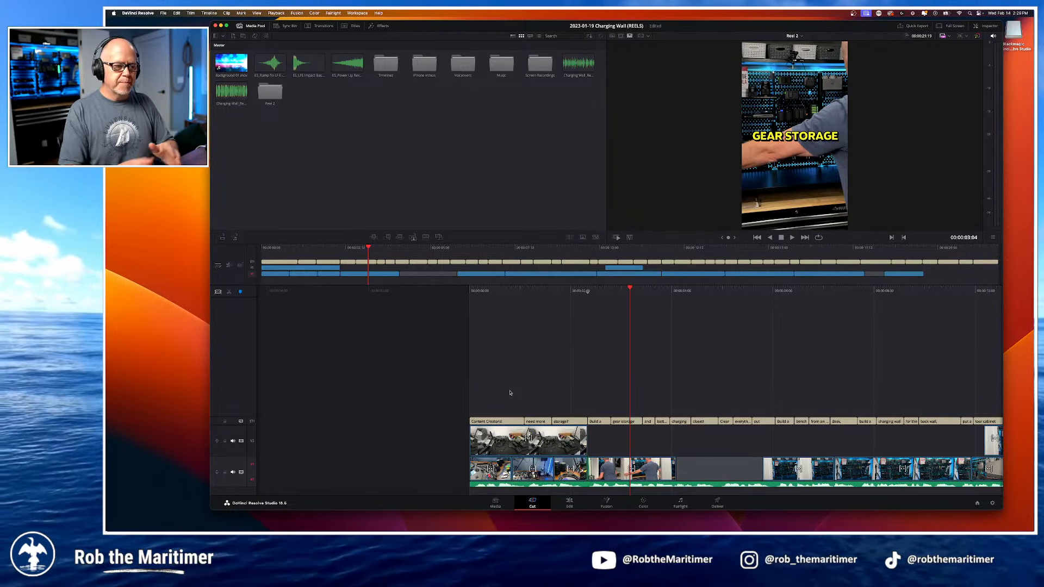
click(569, 503)
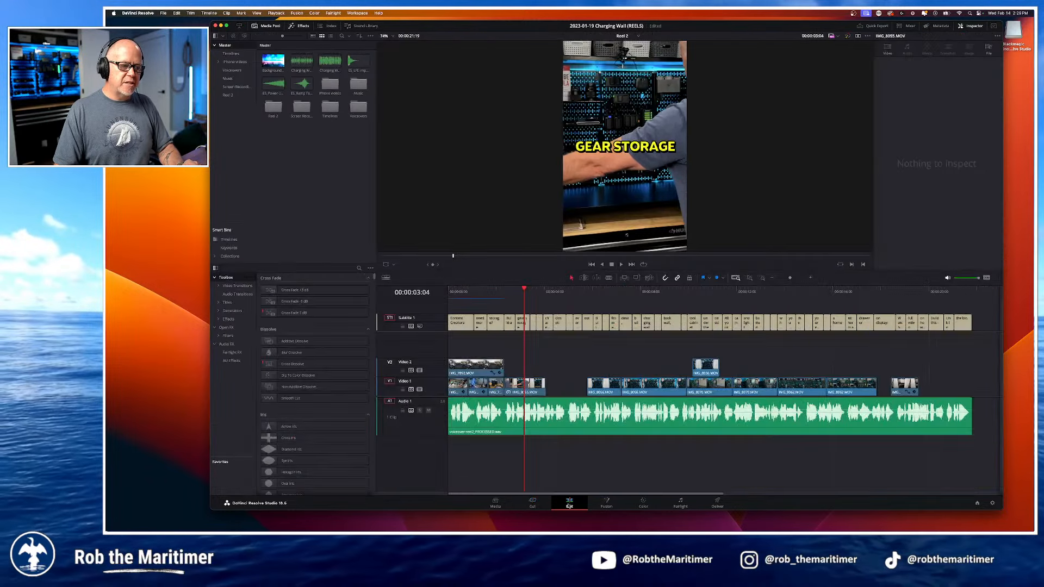
click(531, 503)
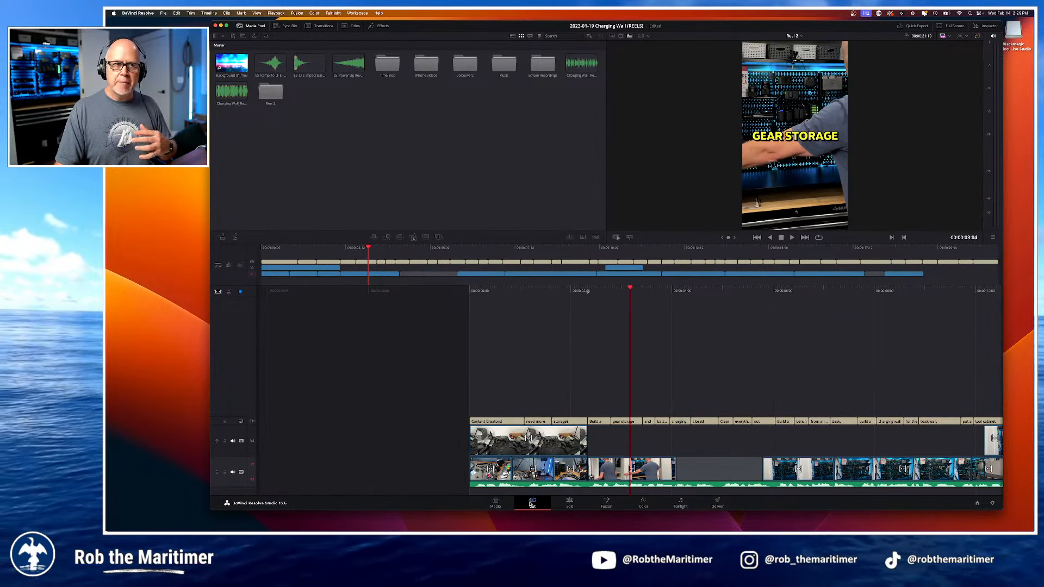
click(495, 505)
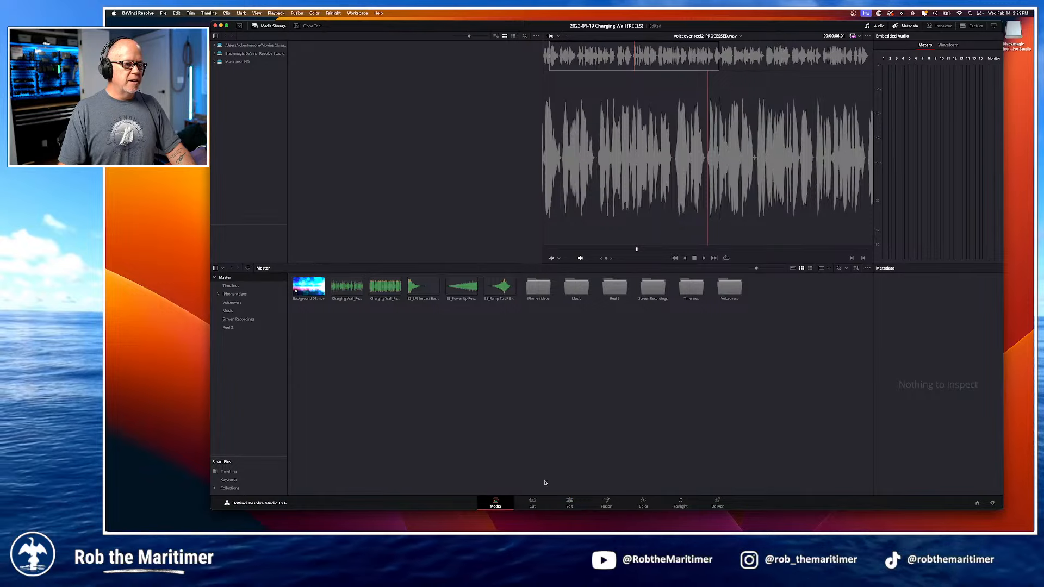
click(569, 502)
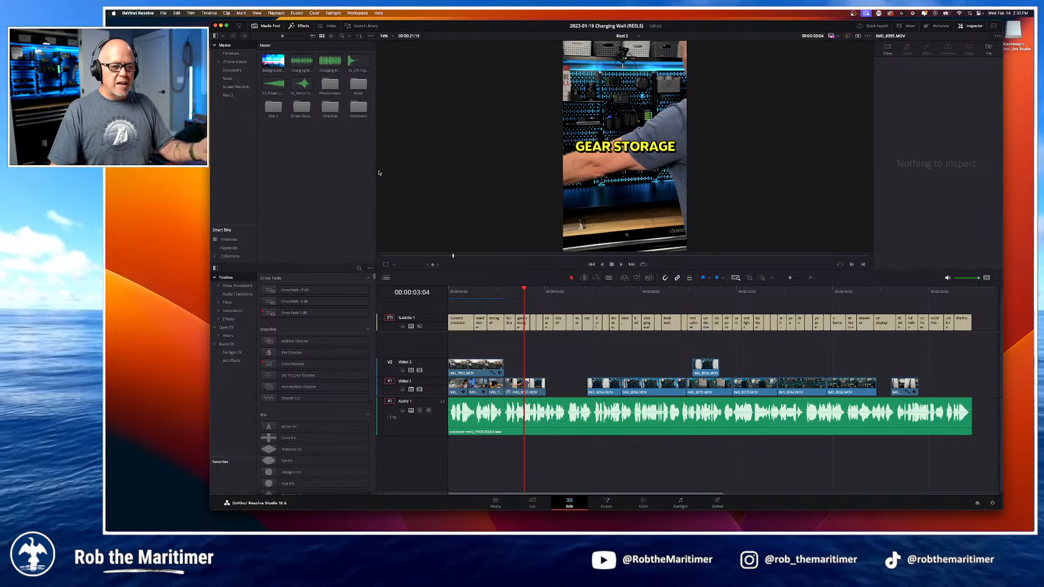
Step: Open the Fairlight page and enlarge the Audio 1 track and timeline scale to examine the voiceover waveform
click(681, 503)
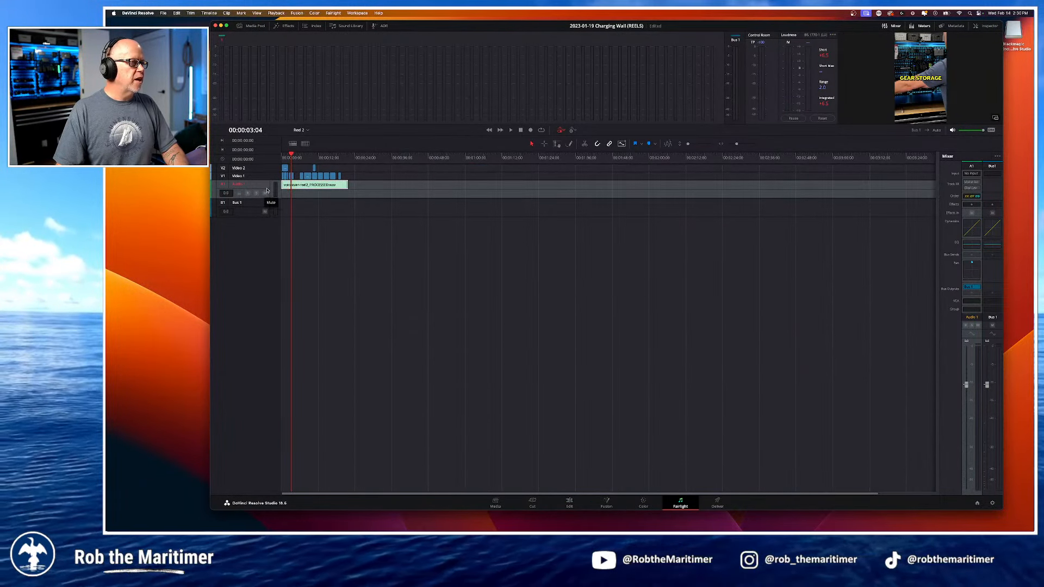
click(296, 207)
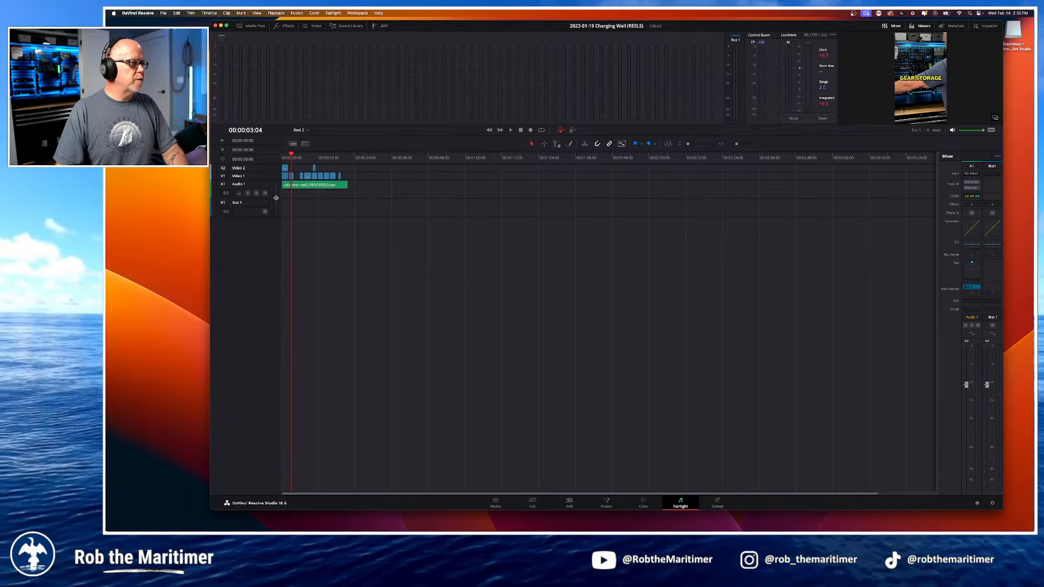
drag(276, 198, 272, 259)
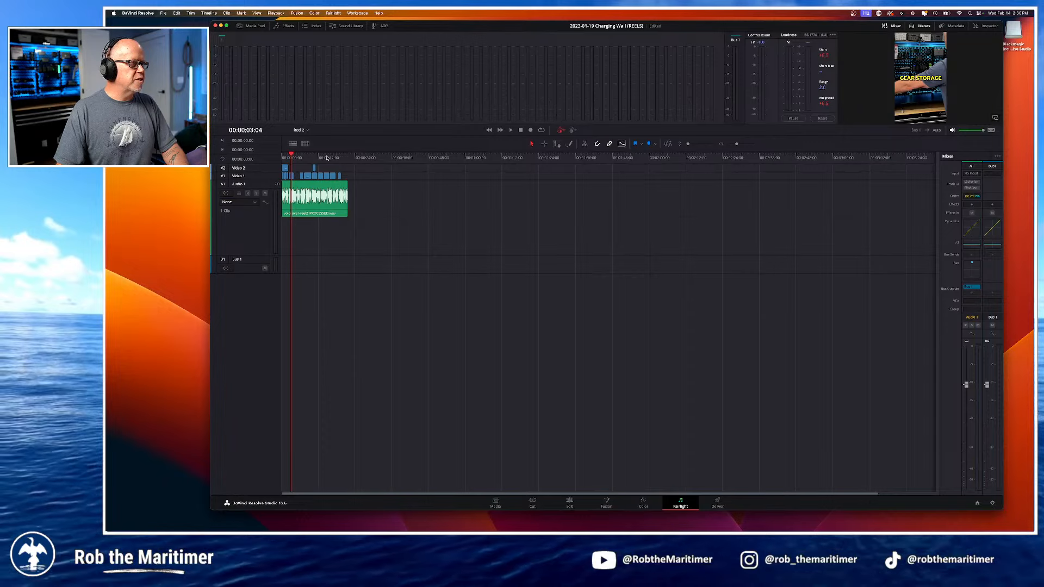
key(super+equal)
key(super+equal)
key(super+equal)
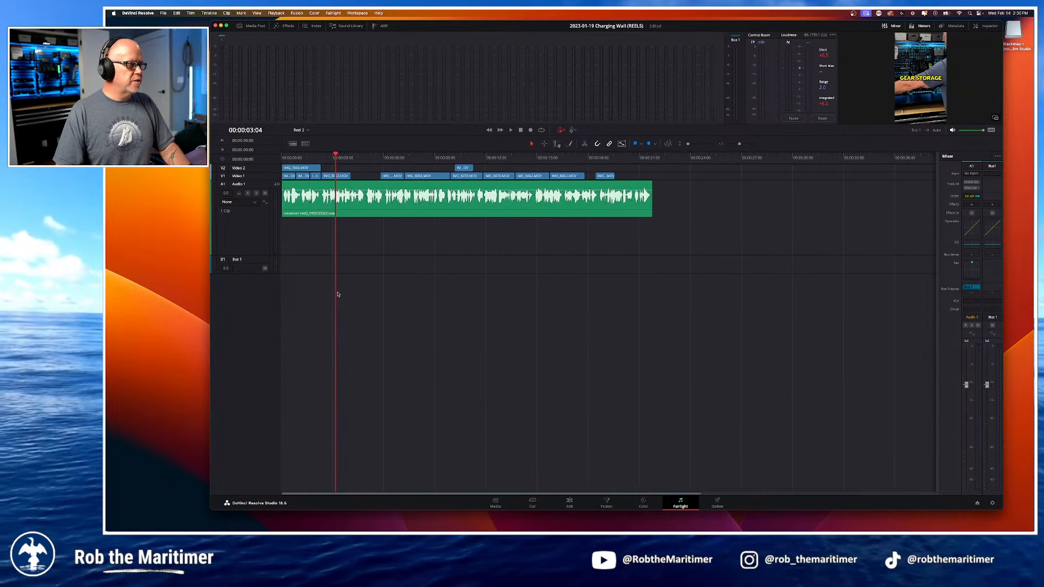
key(super+equal)
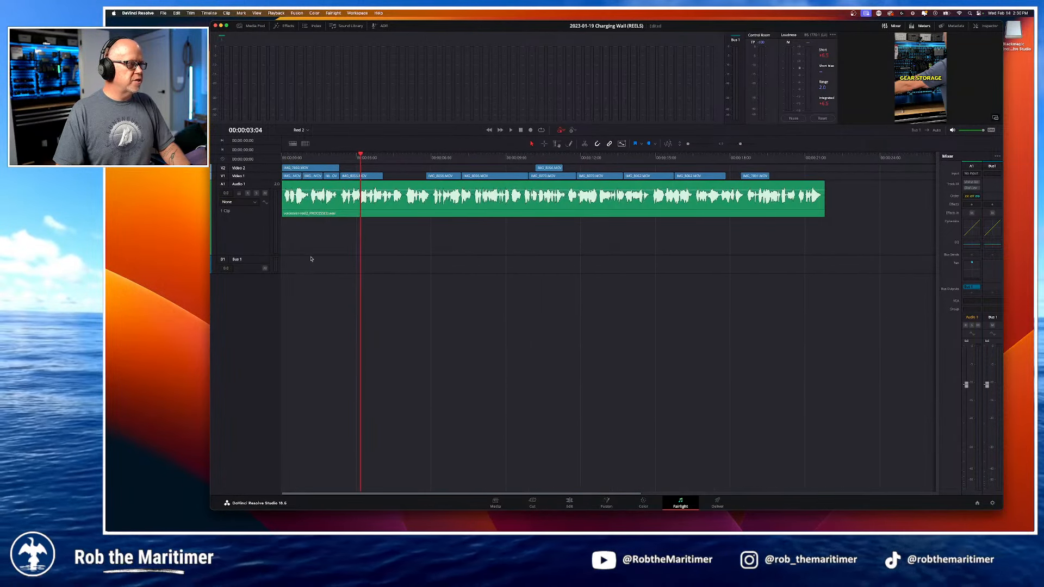
click(276, 172)
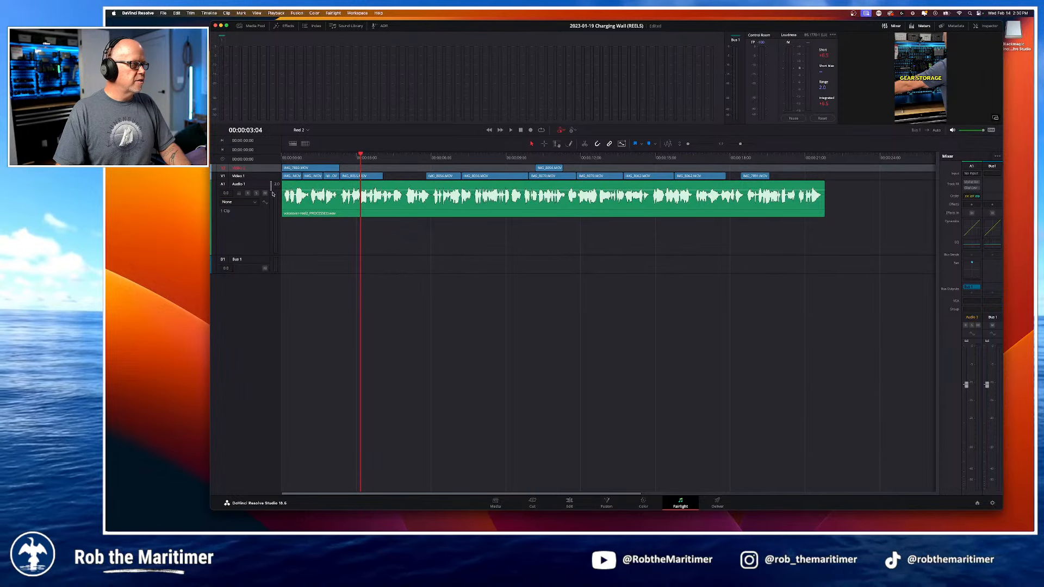
click(267, 182)
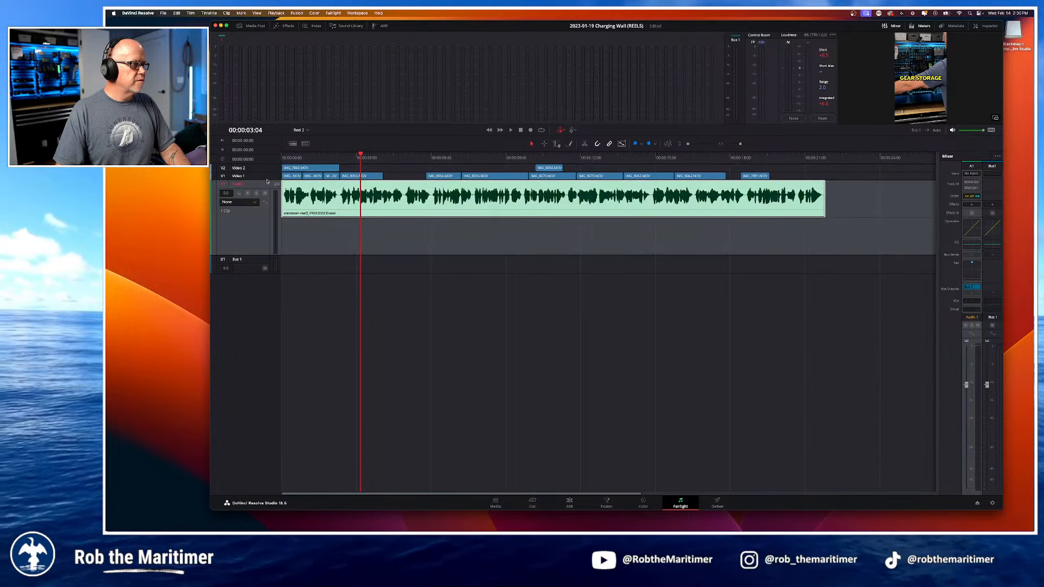
click(302, 333)
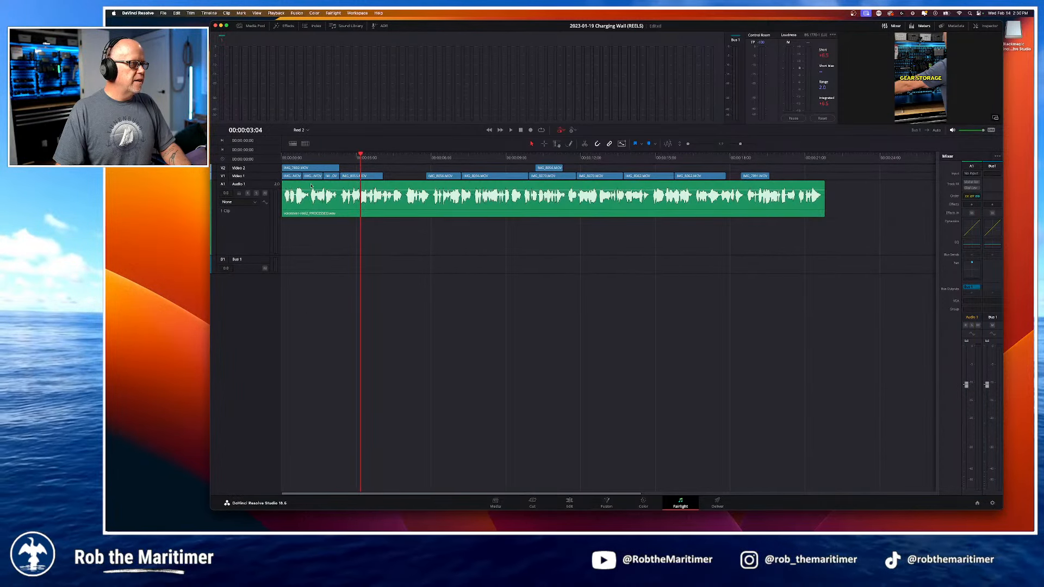
Step: Play the opening voiceover to examine its audio levels, select the clip and return to the Edit page
click(301, 156)
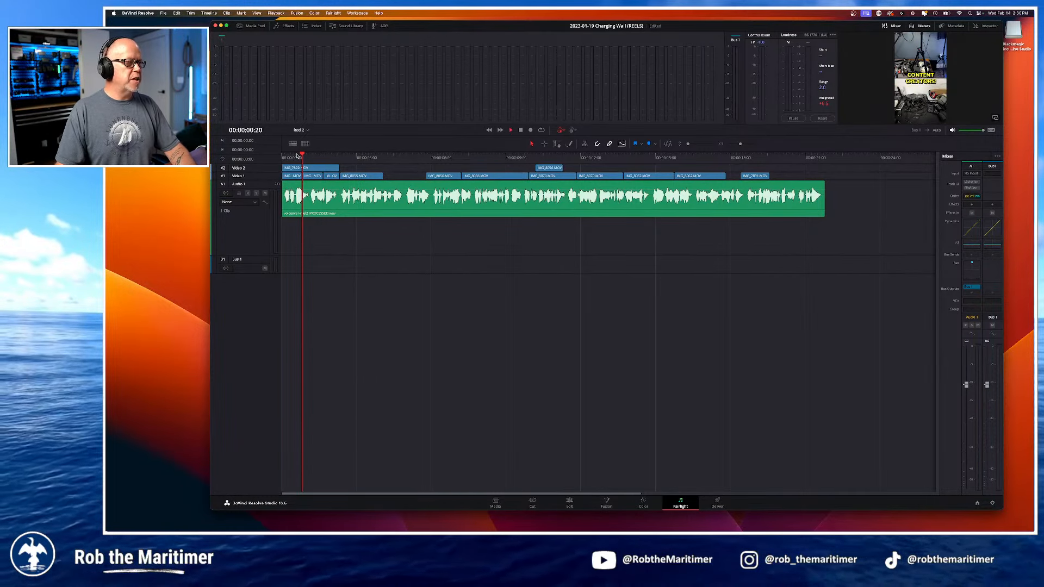
key(space)
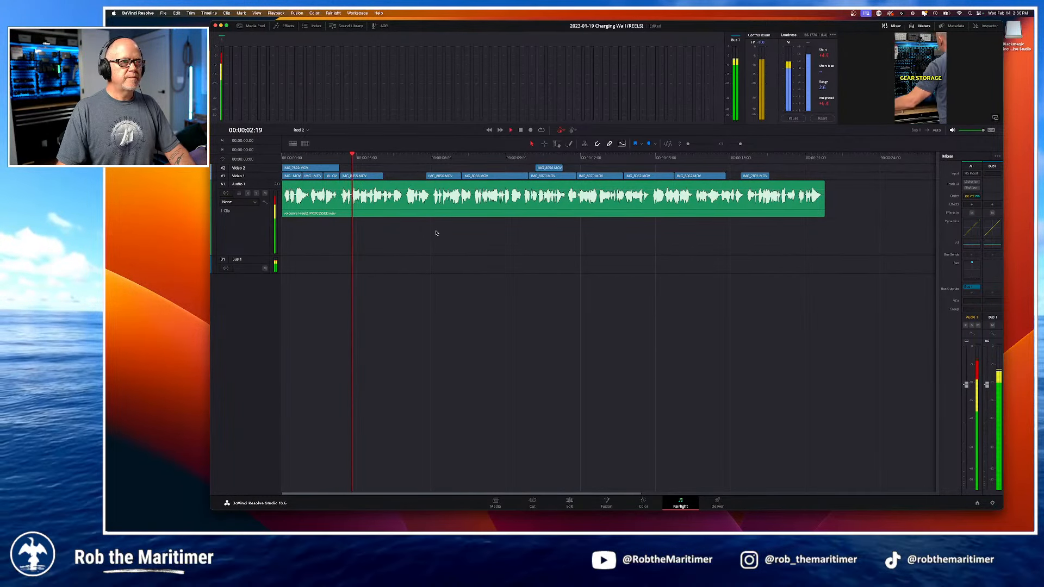
key(space)
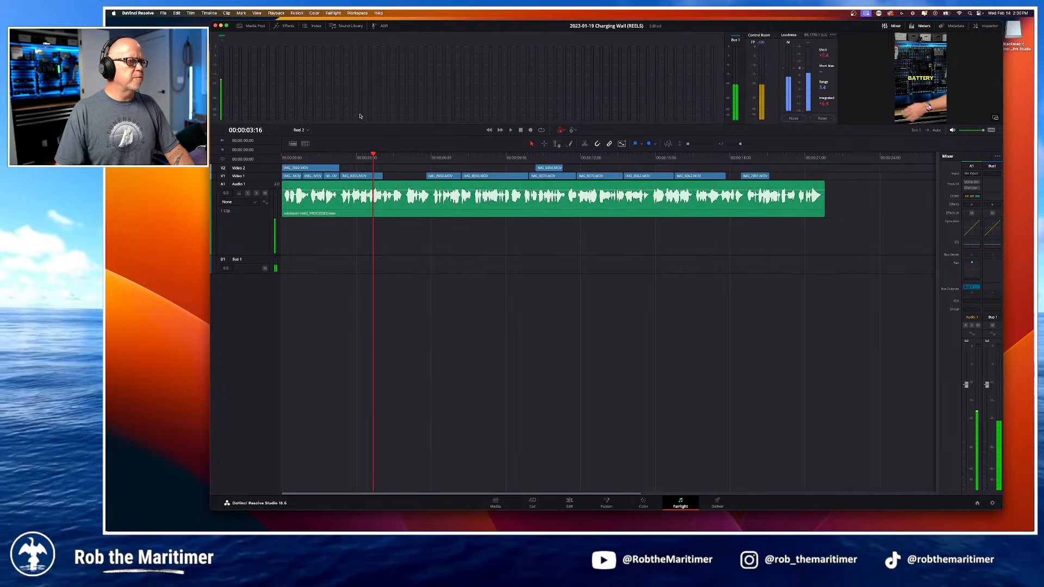
click(403, 197)
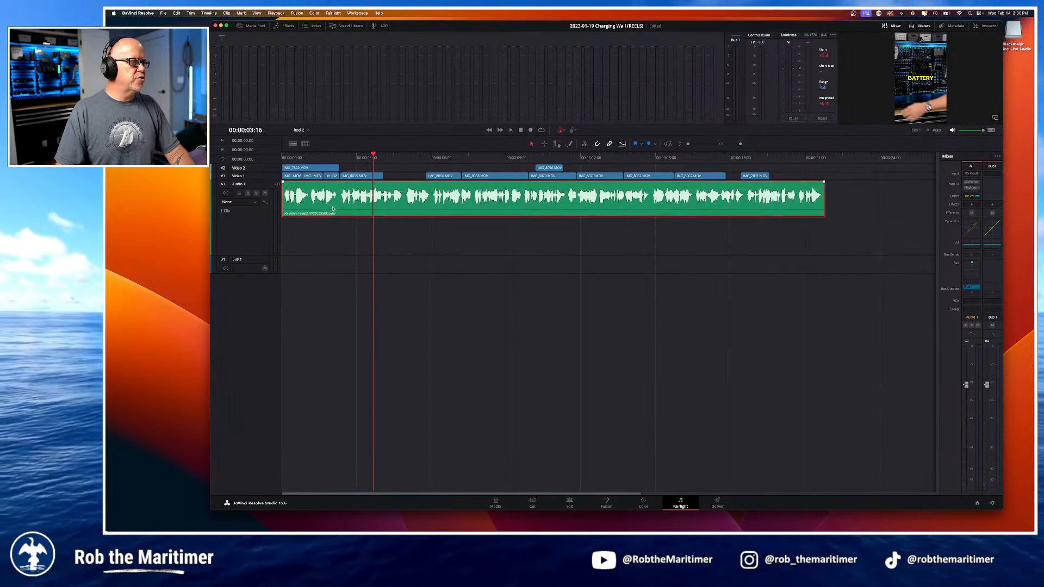
click(568, 505)
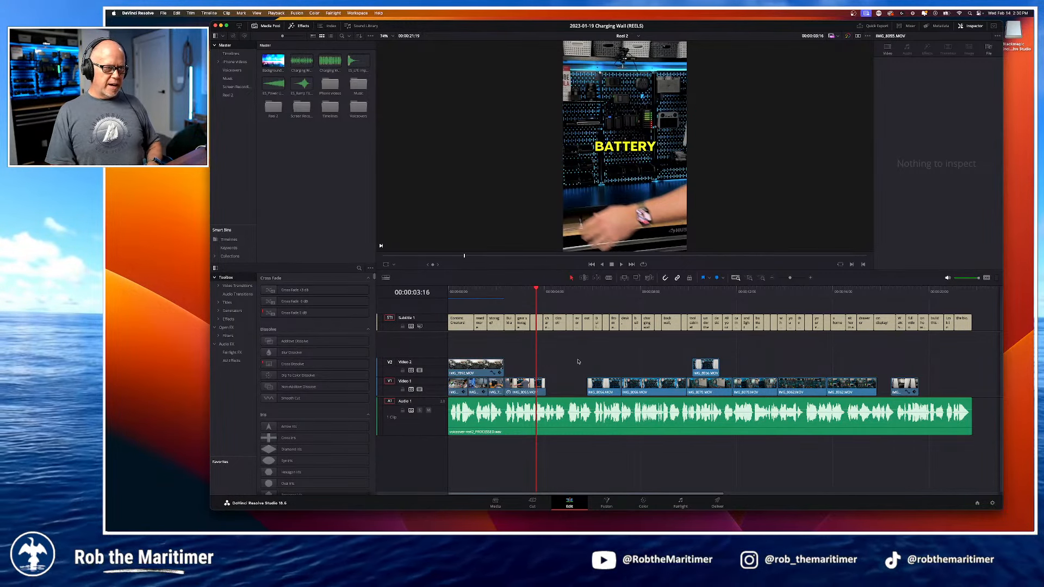
Step: Try splitting the voiceover clip on Audio 1 at 00:00:04:22, select the second piece and undo the split
click(560, 429)
click(566, 292)
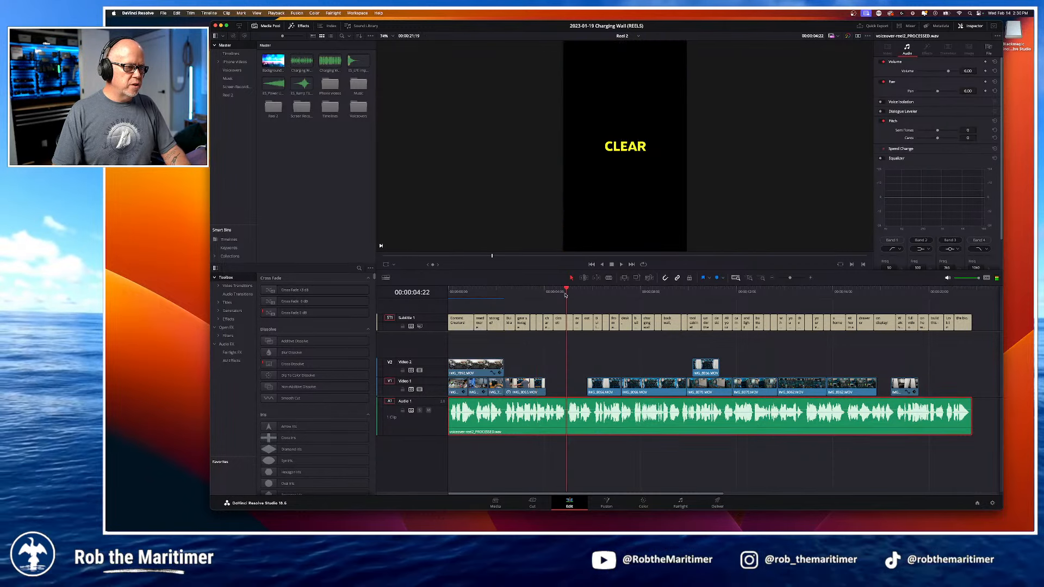
key(super+b)
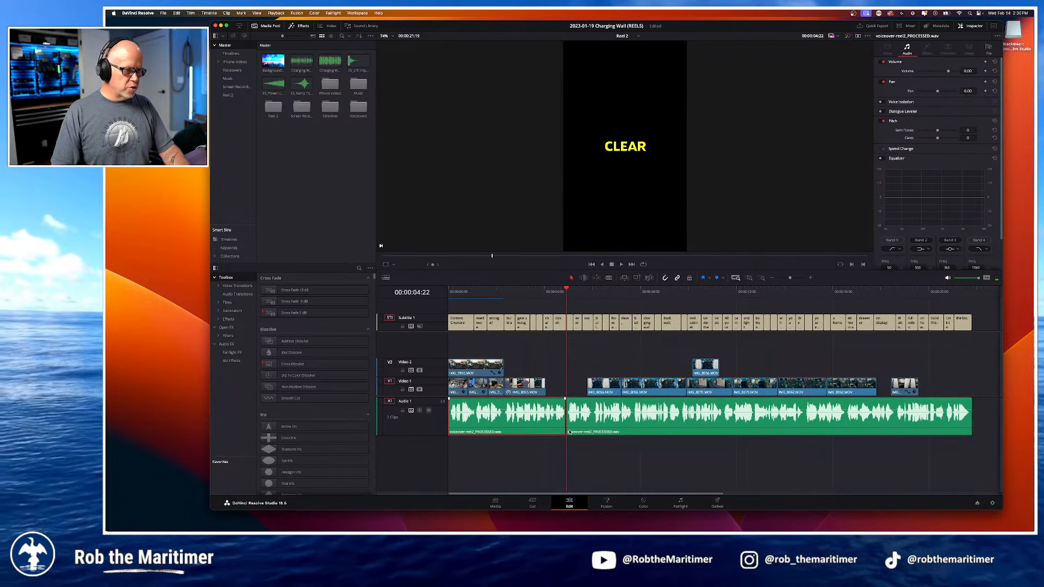
mouse_move(570, 432)
mouse_down()
mouse_move(611, 430)
mouse_move(579, 435)
mouse_up()
click(538, 293)
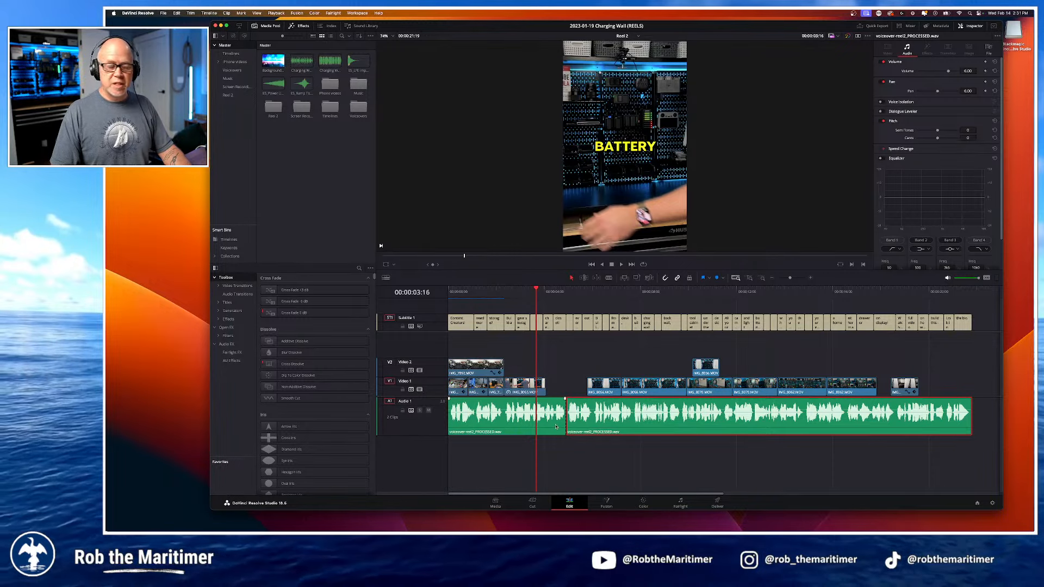
key(super+z)
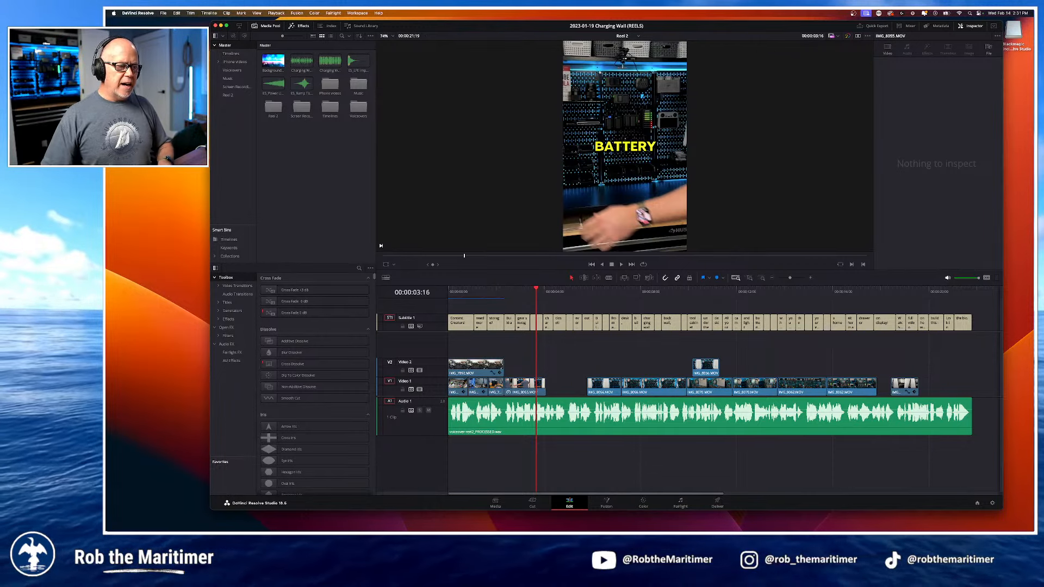
Step: Open the voiceover on the Fairlight page, look at the Audio 1 pan controls, close them and save the project
click(578, 425)
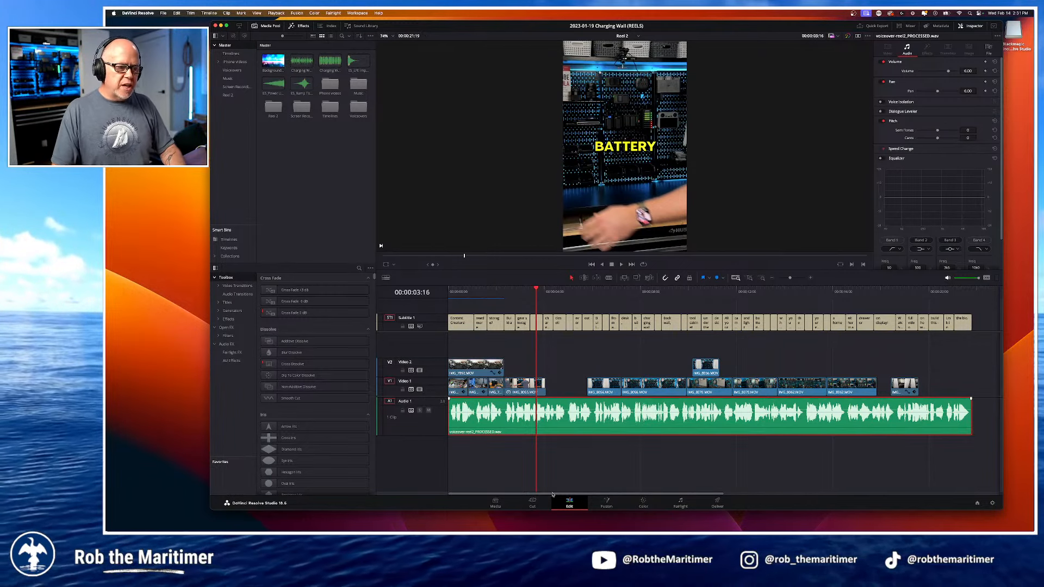
click(680, 503)
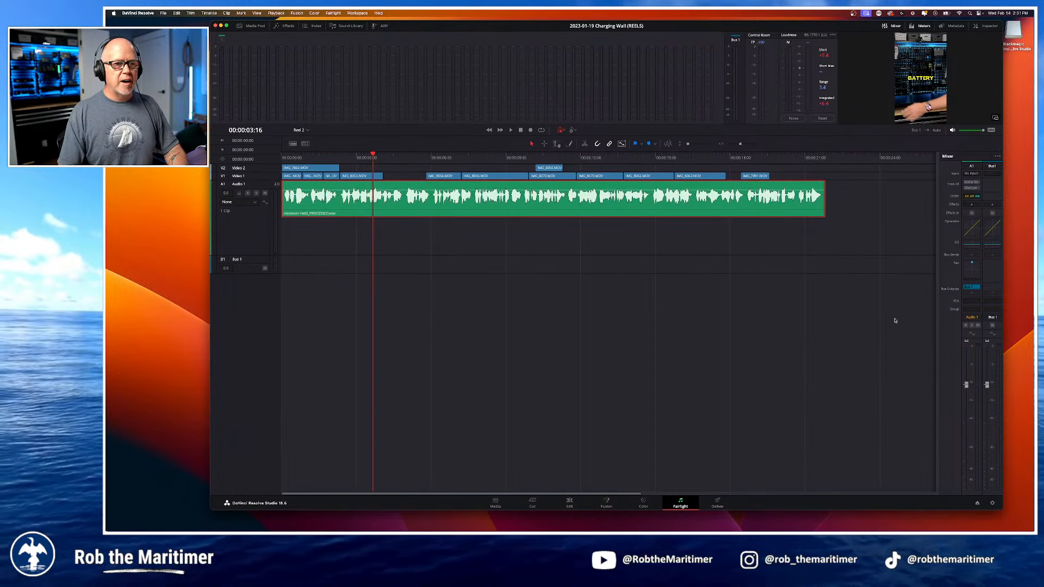
double_click(966, 271)
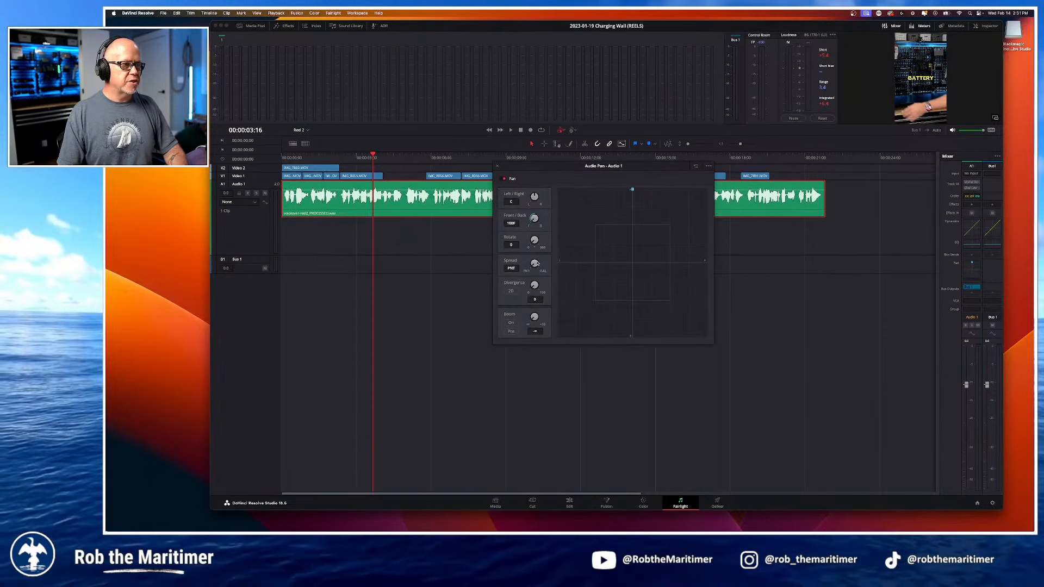
drag(561, 263, 512, 267)
click(498, 167)
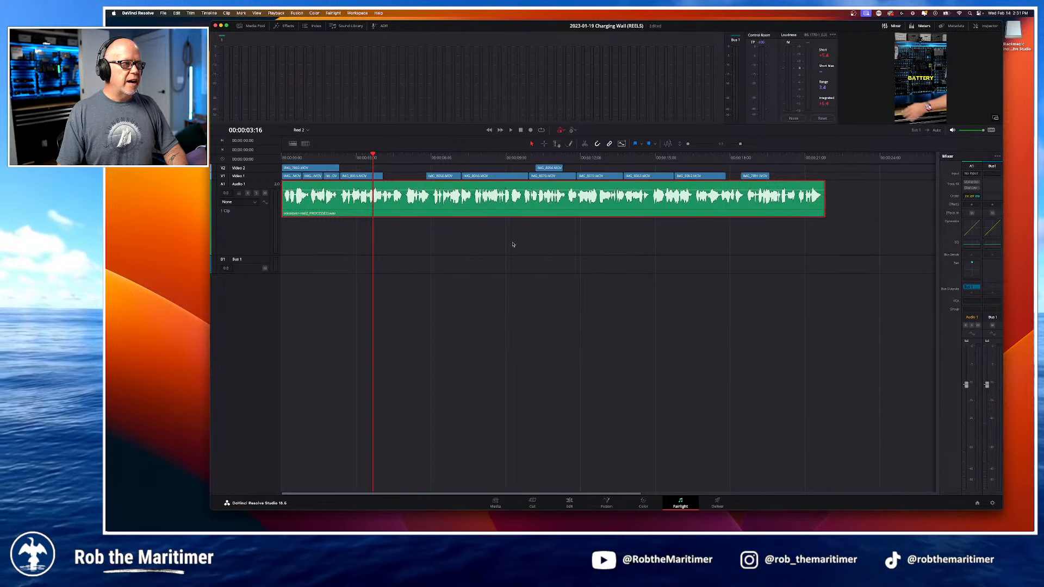
key(super+s)
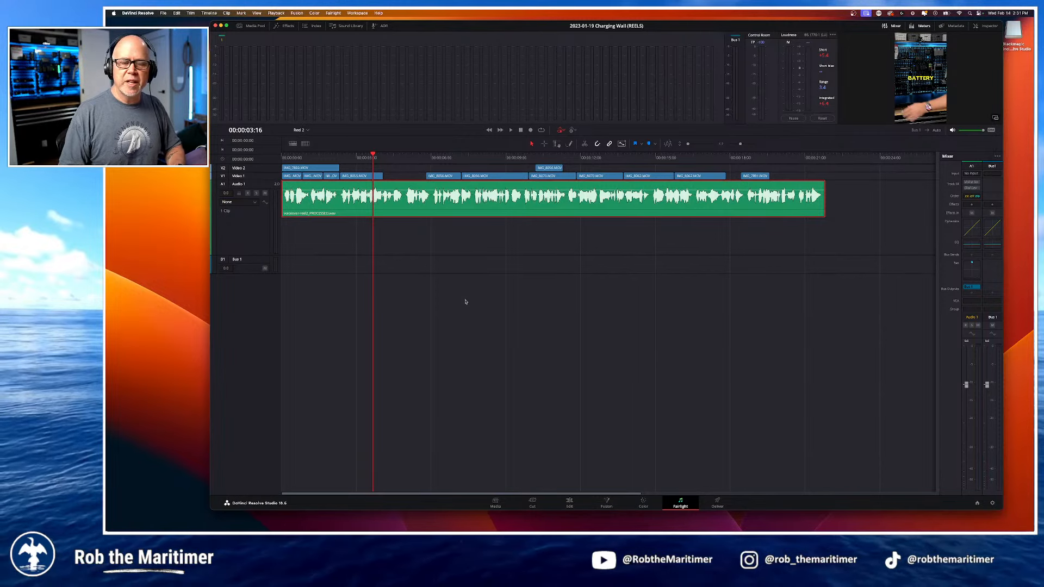
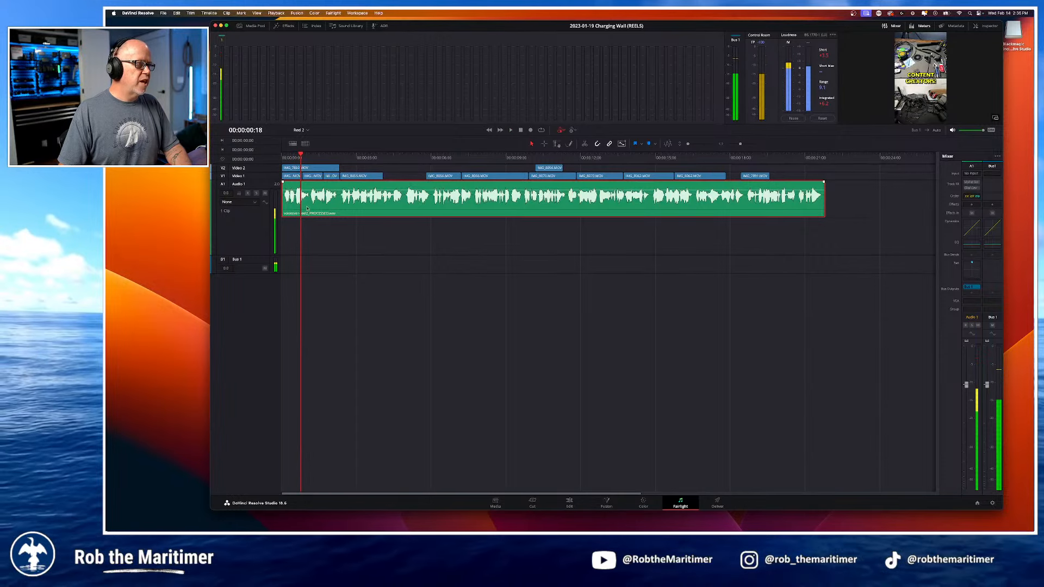
Step: Try a fade-in of about two seconds with different curve shapes at the voiceover's start, playing back the result
mouse_move(284, 183)
mouse_down()
mouse_move(328, 186)
mouse_move(302, 159)
mouse_move(282, 167)
mouse_up()
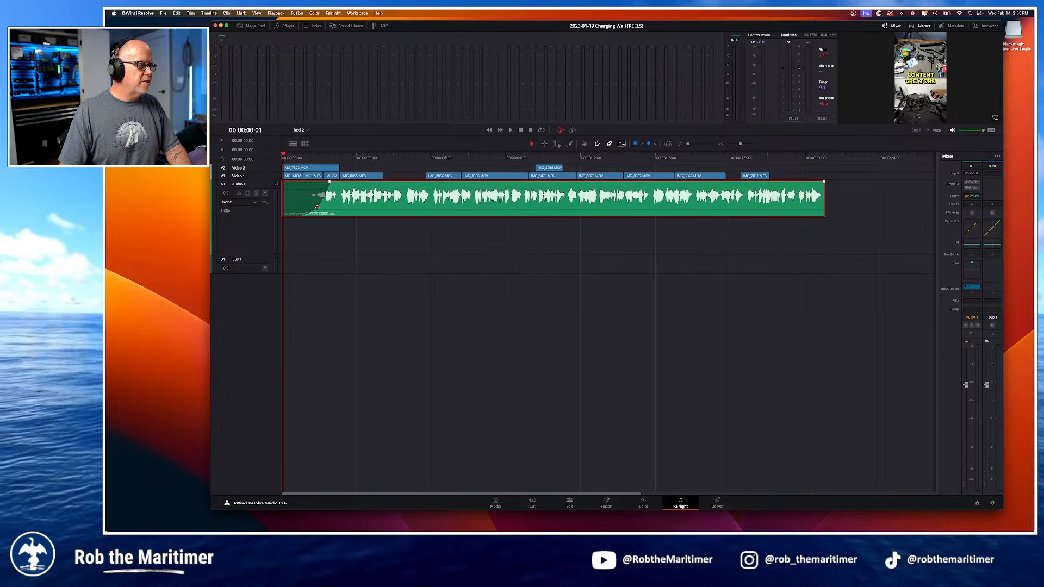
key(space)
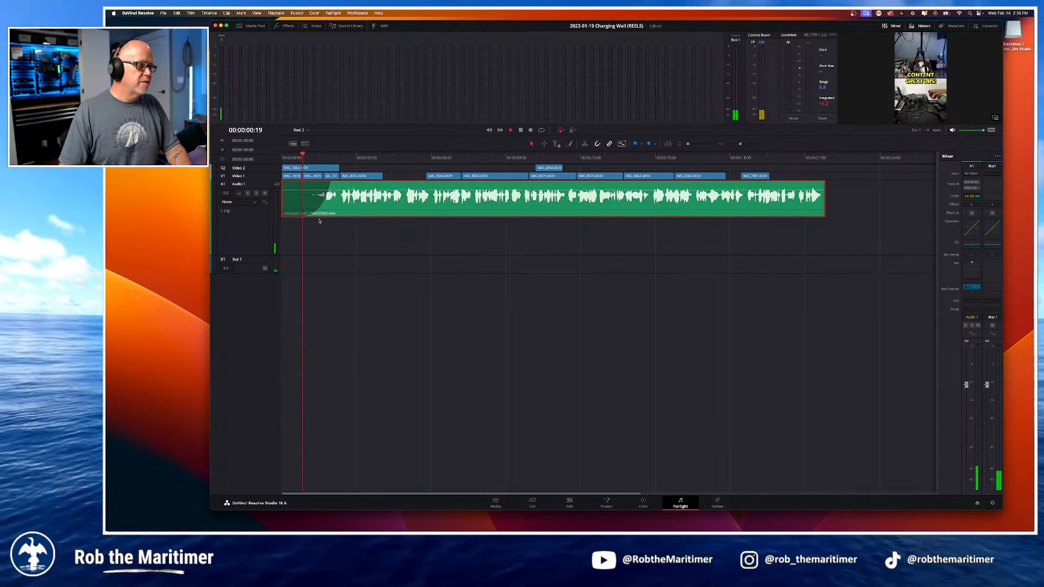
key(space)
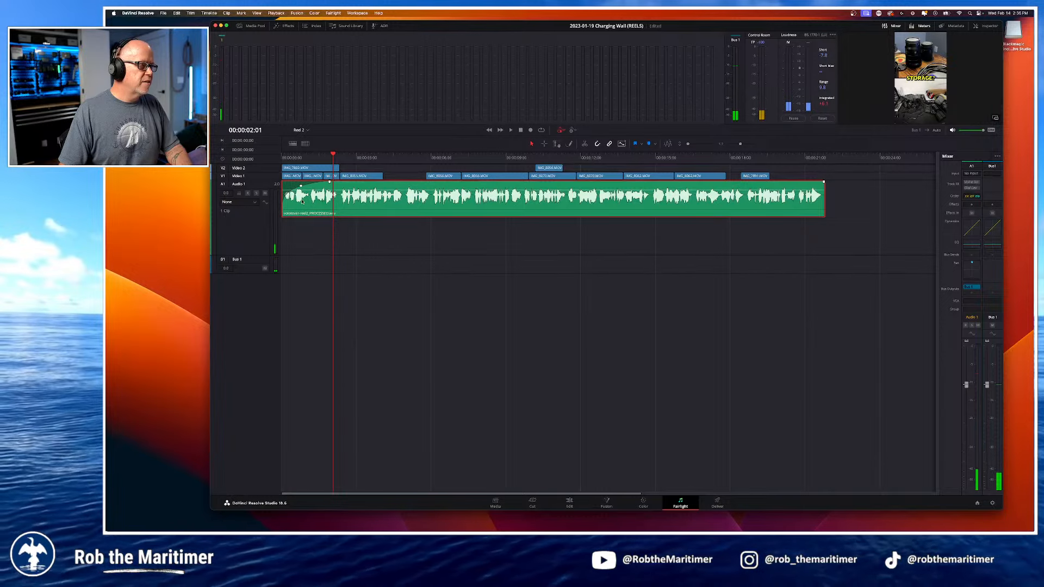
click(286, 159)
key(space)
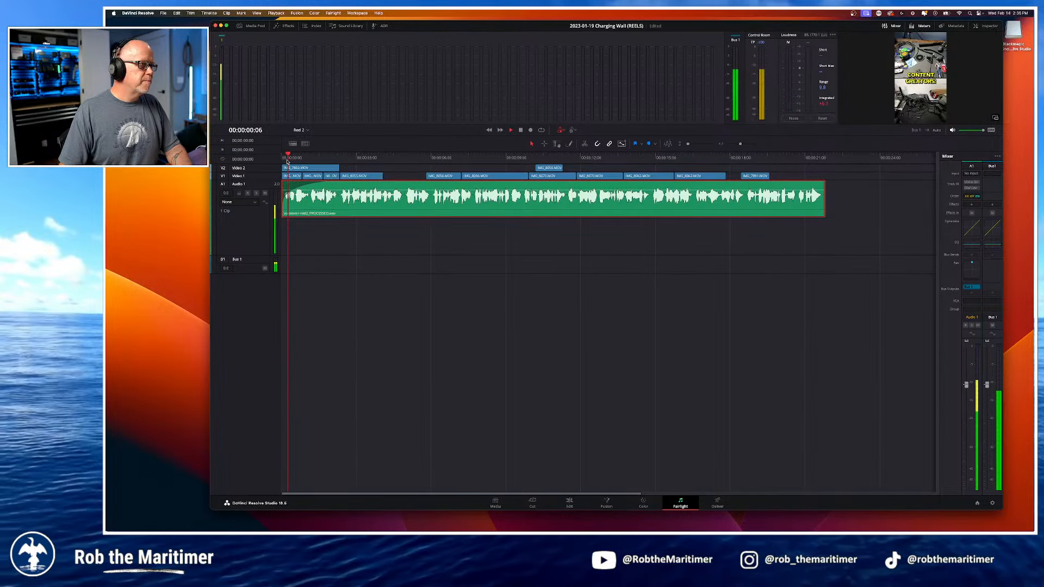
key(space)
Step: Undo the fade-in changes on the voiceover clip and deselect it
key(super+z)
key(super+z)
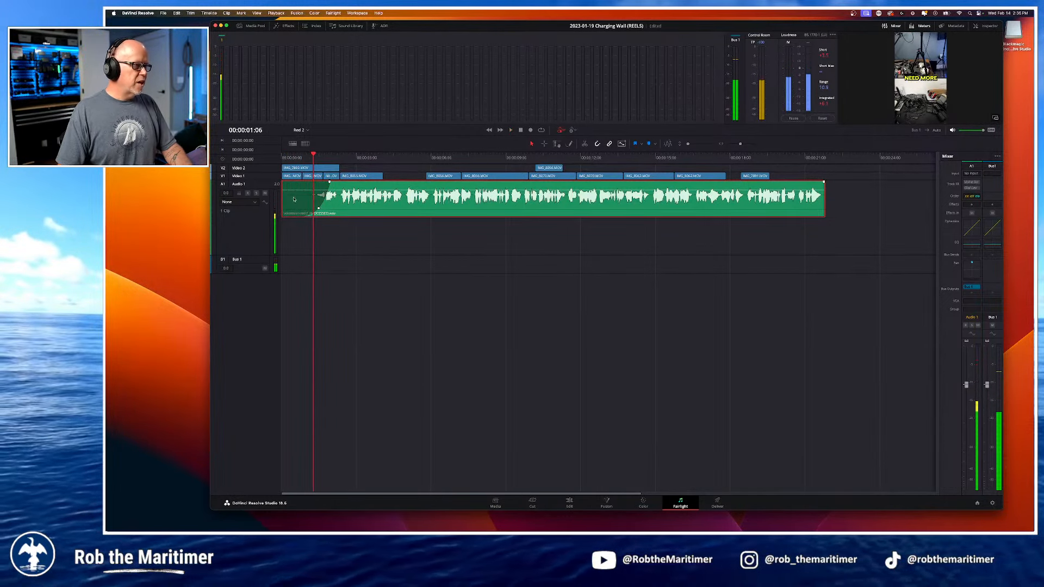
key(super+z)
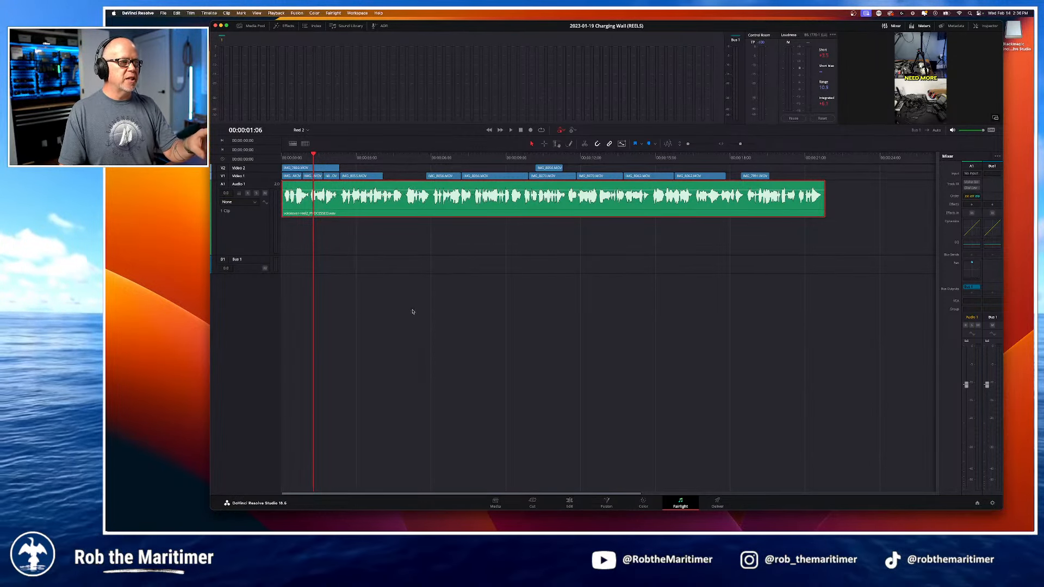
click(334, 238)
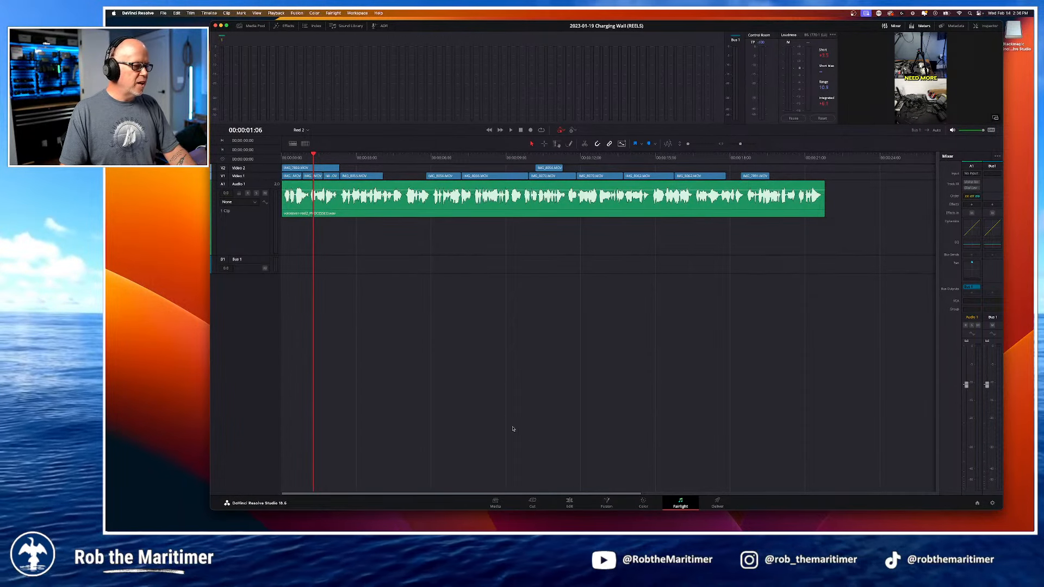
Step: Return to the Edit page and play the reel from the start to review the opening shots and captions
click(569, 503)
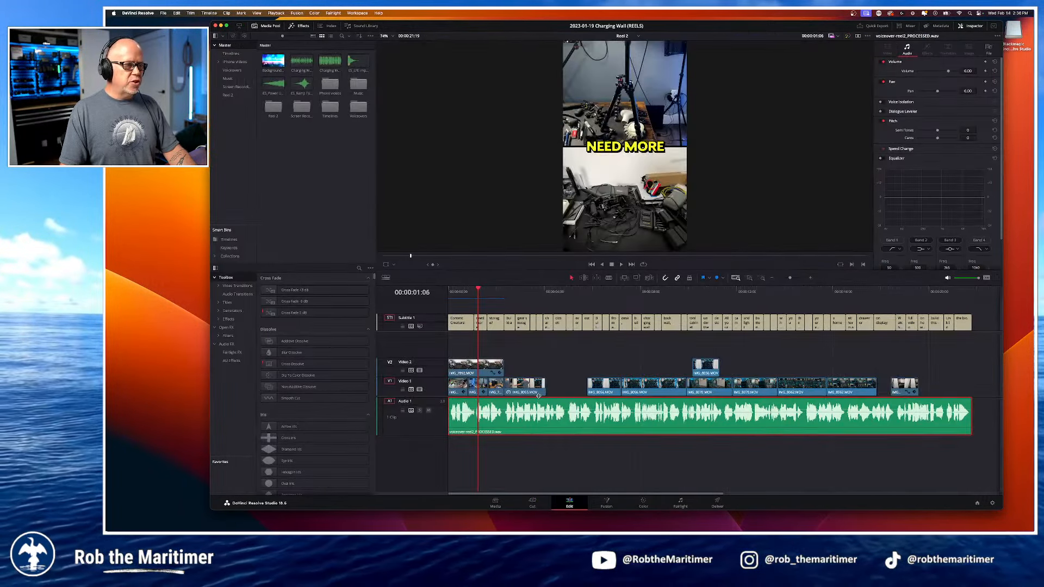
click(476, 291)
drag(477, 291, 447, 292)
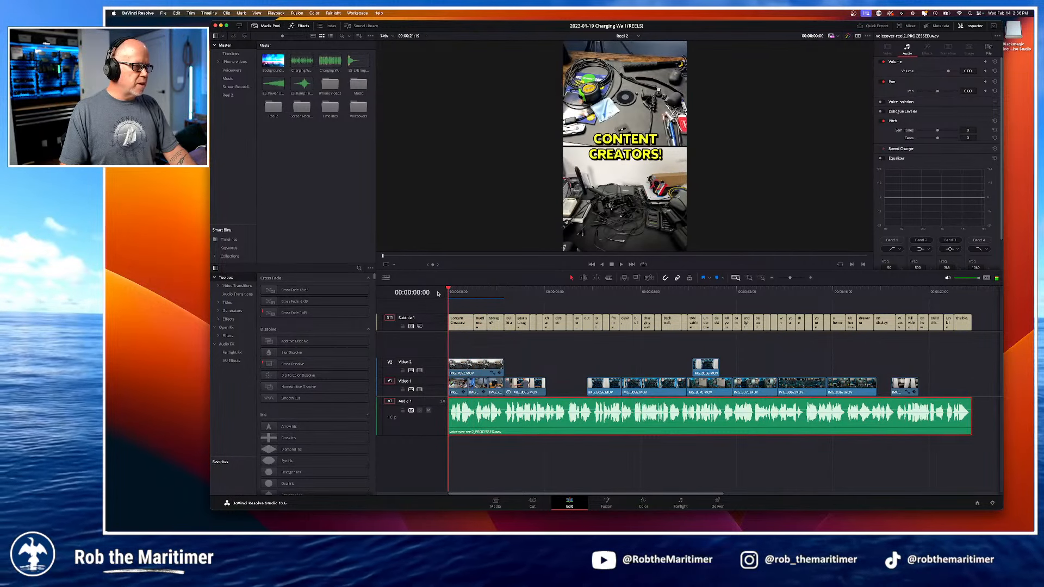
click(539, 354)
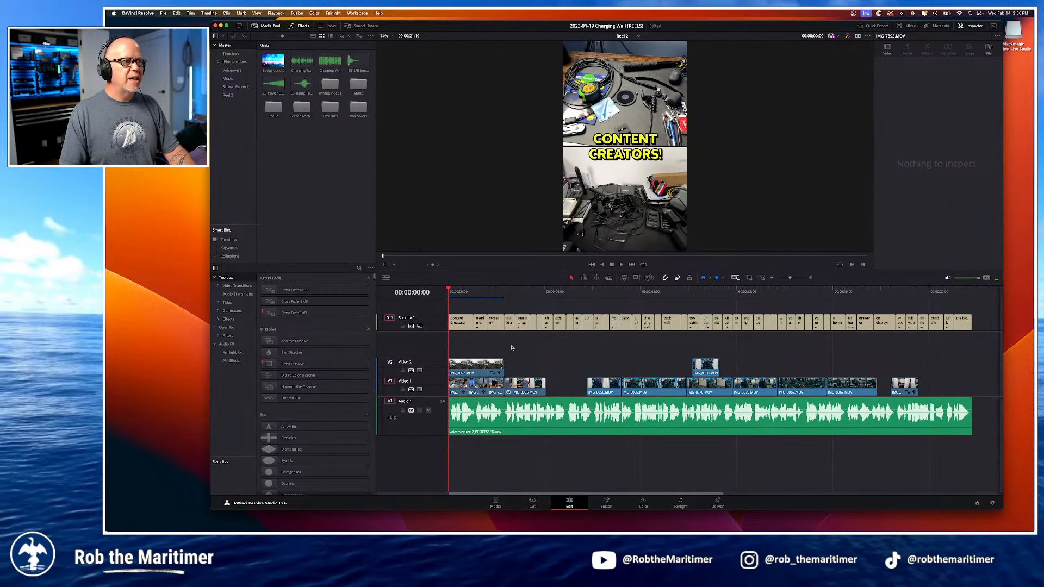
key(space)
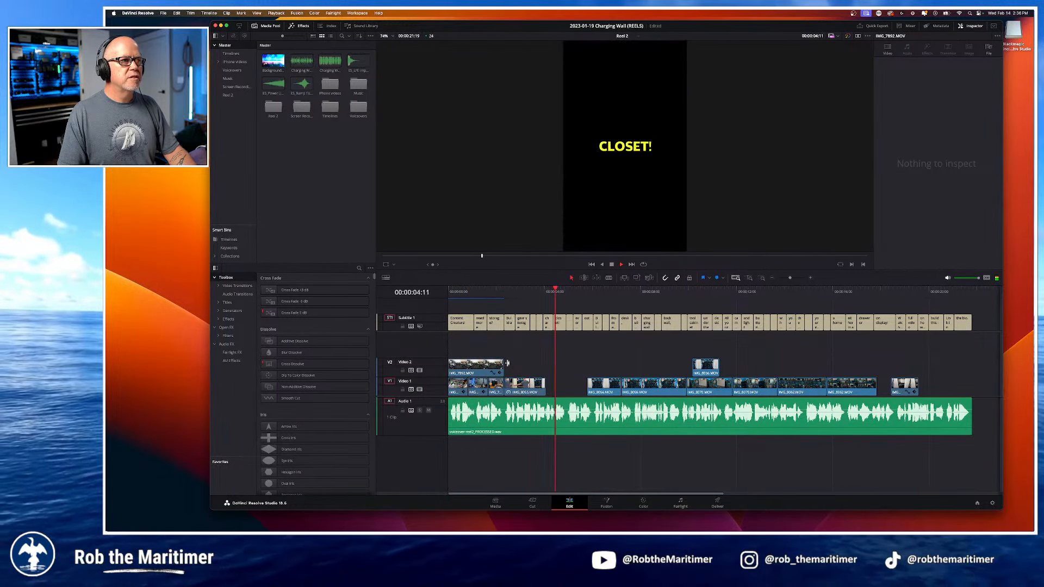
key(space)
Step: Extend the IMG_8055.MOV clip on Video 1 toward the next clip, play it and trim its end to 00:00:04:22
click(515, 293)
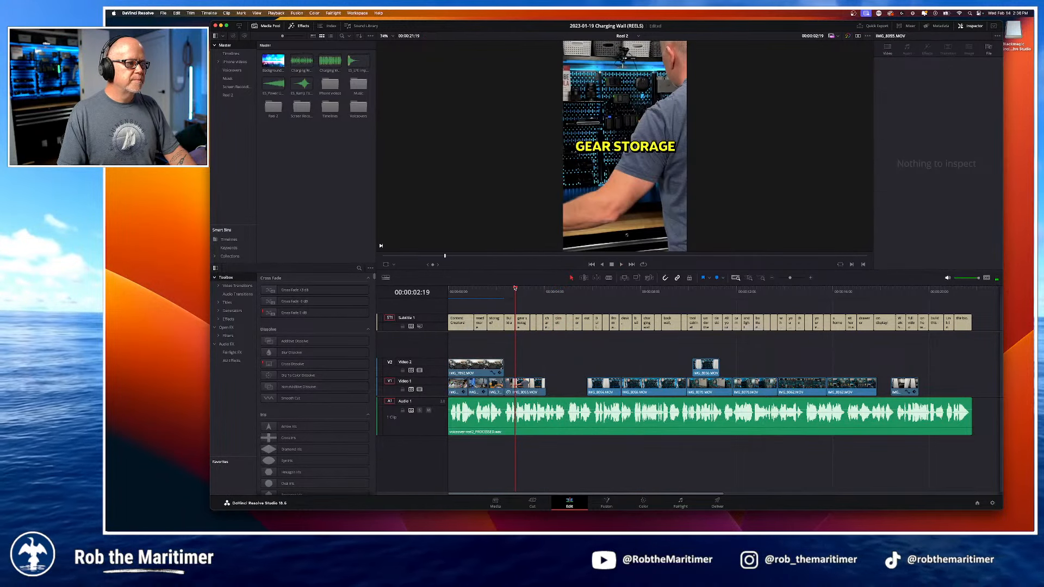
drag(543, 389, 589, 395)
key(space)
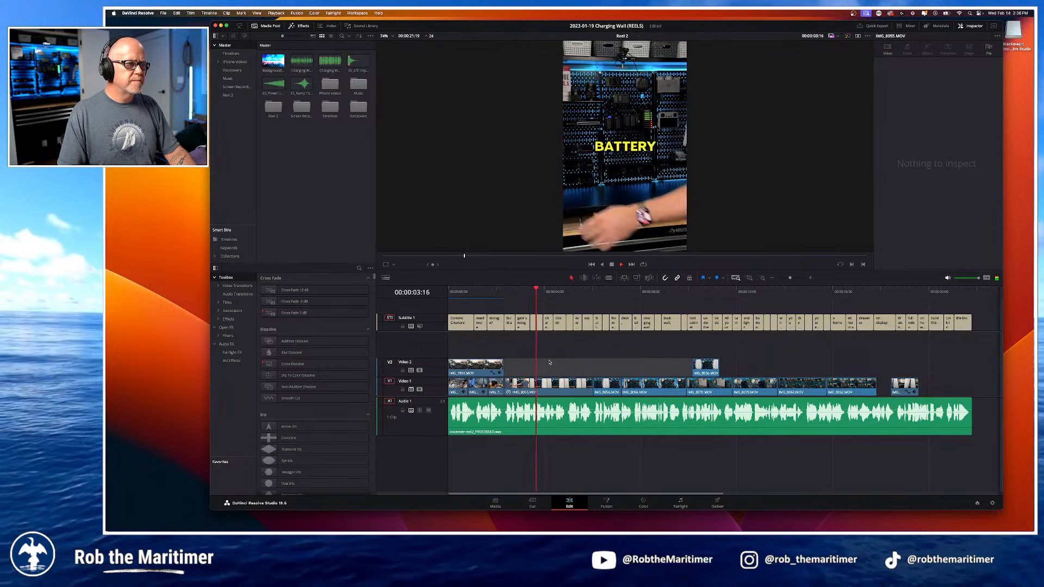
key(space)
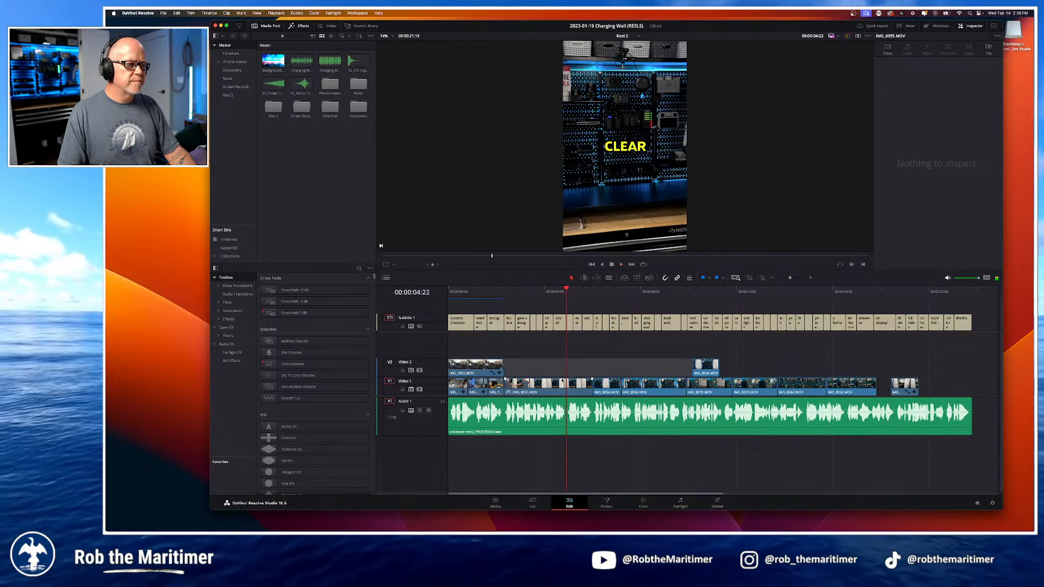
drag(592, 389, 566, 386)
key(super+z)
click(591, 386)
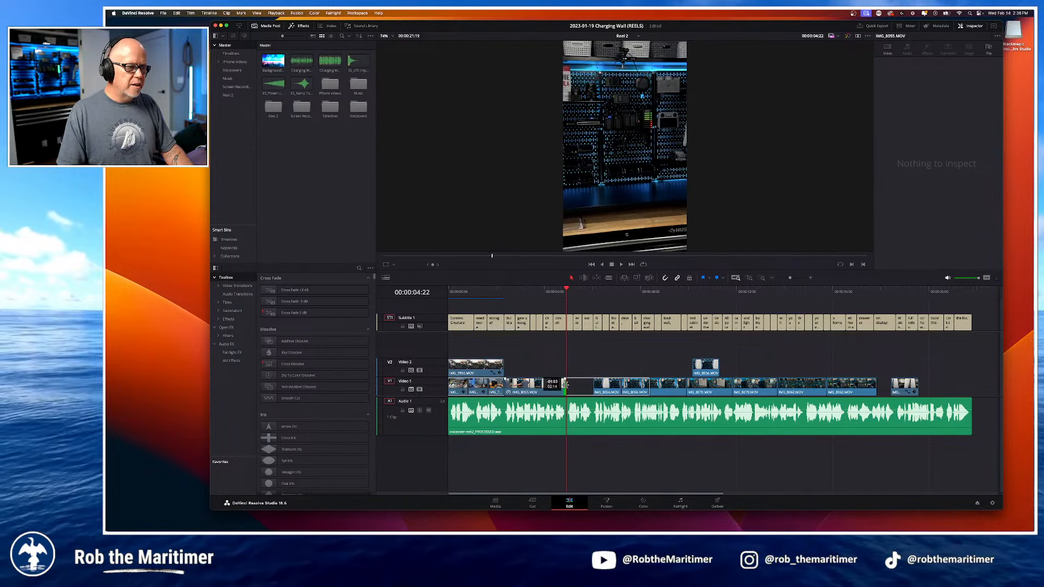
Step: Replay the IMG_8055.MOV shot, split the clip at 00:00:03:11 on the AND caption and play across the cut
click(500, 290)
key(space)
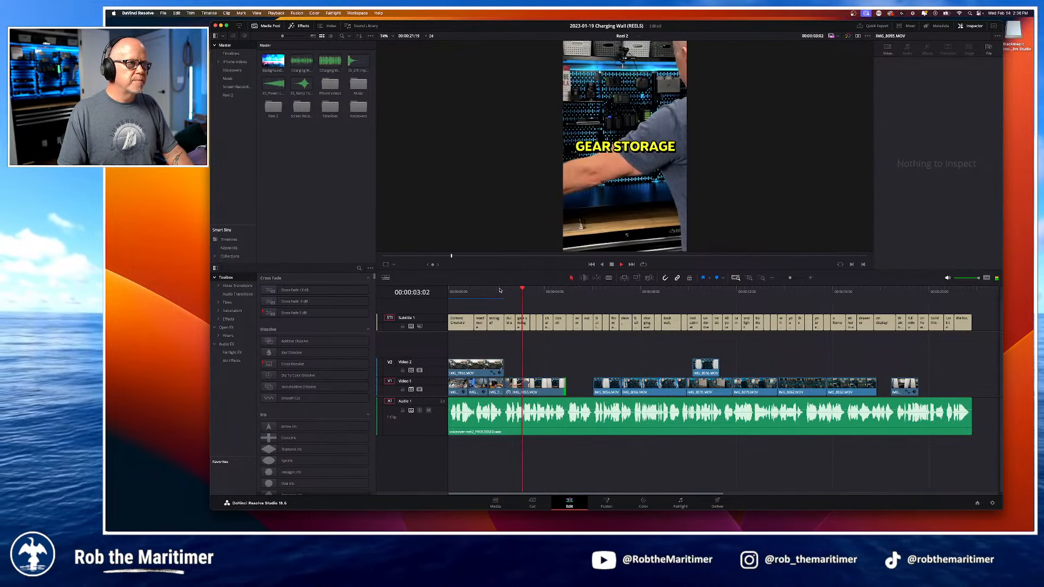
click(501, 291)
key(space)
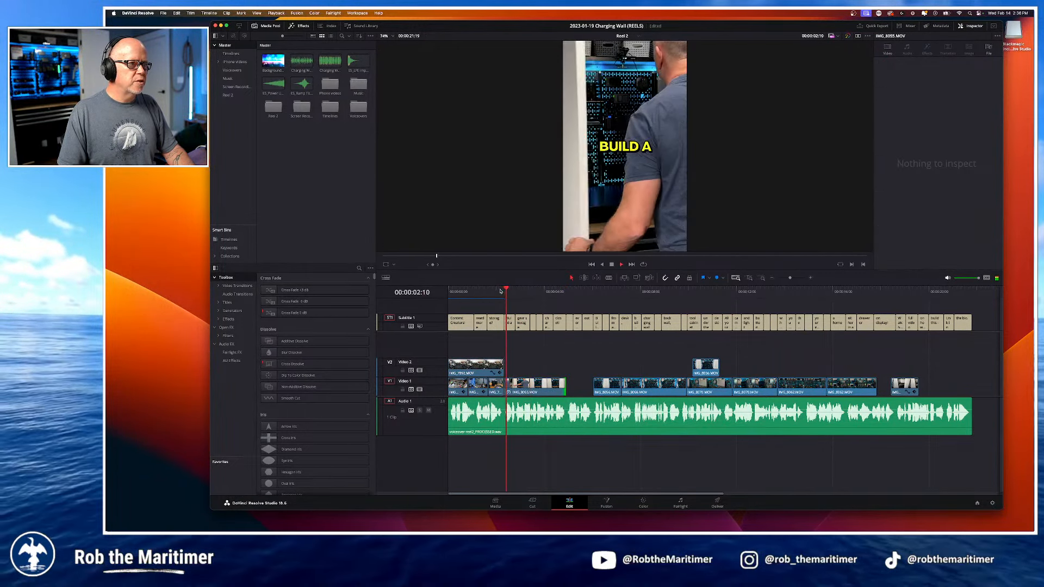
key(space)
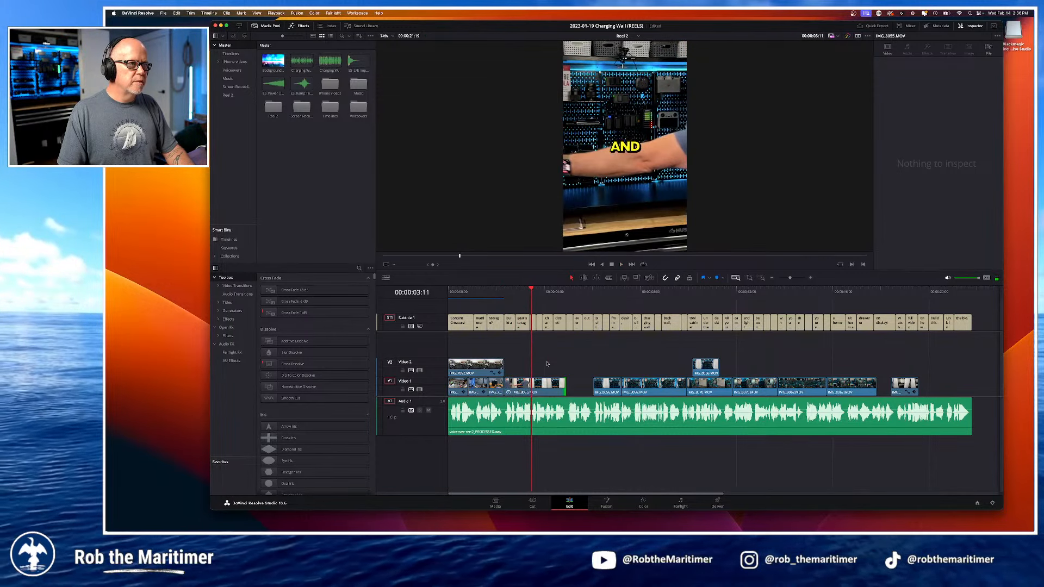
click(537, 388)
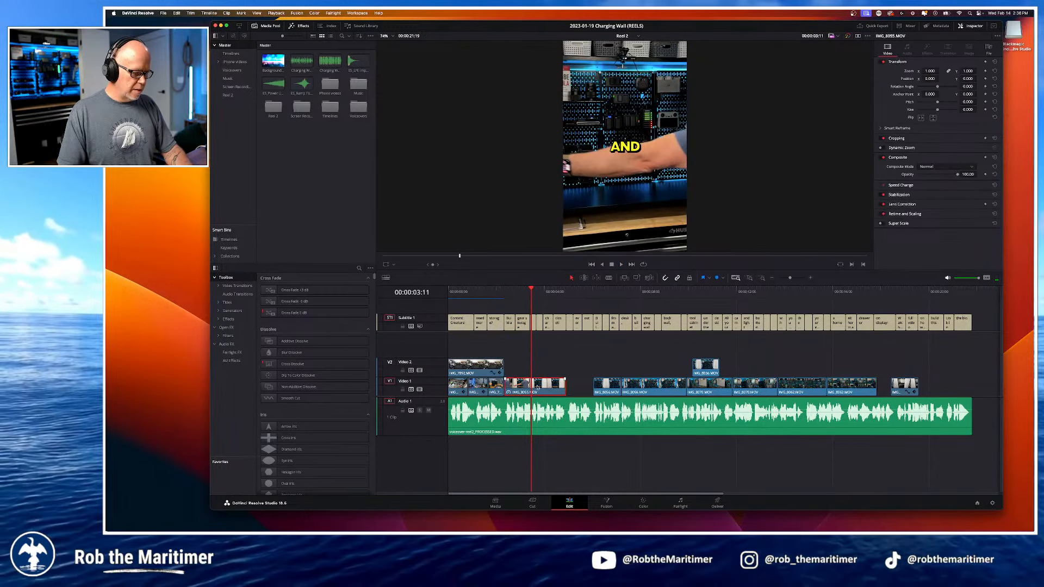
key(super+b)
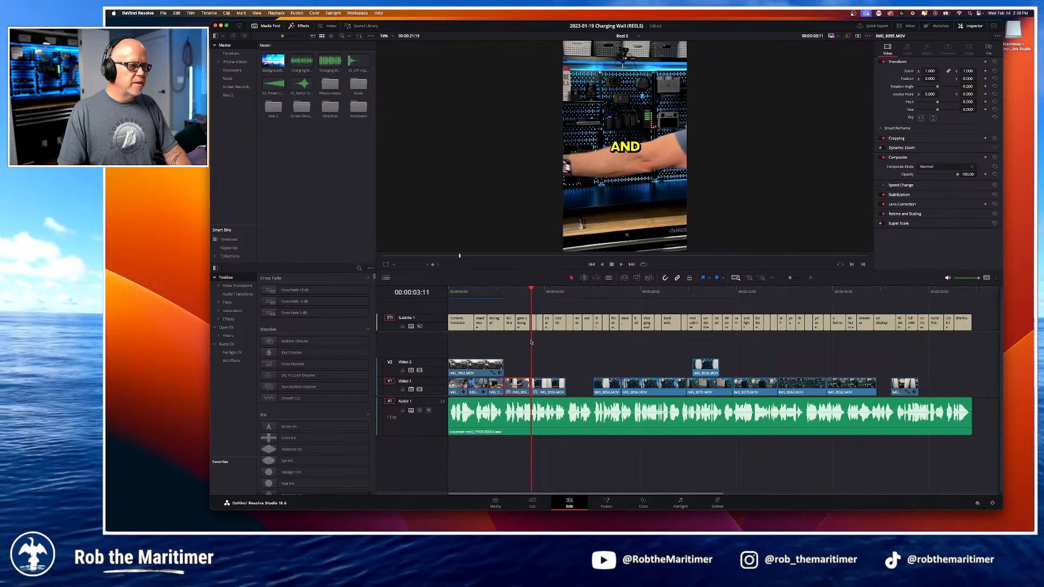
click(514, 288)
key(space)
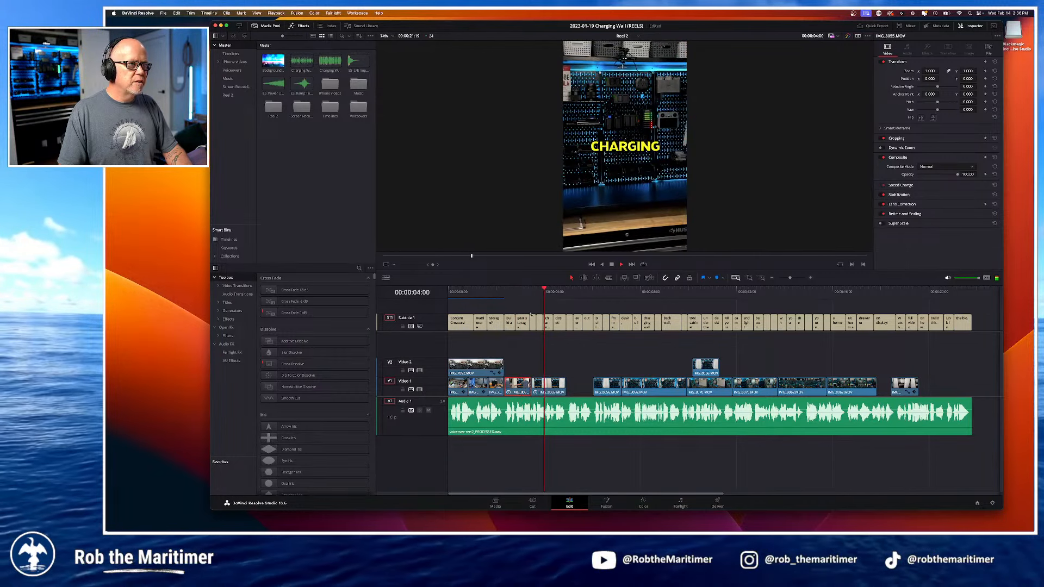
key(space)
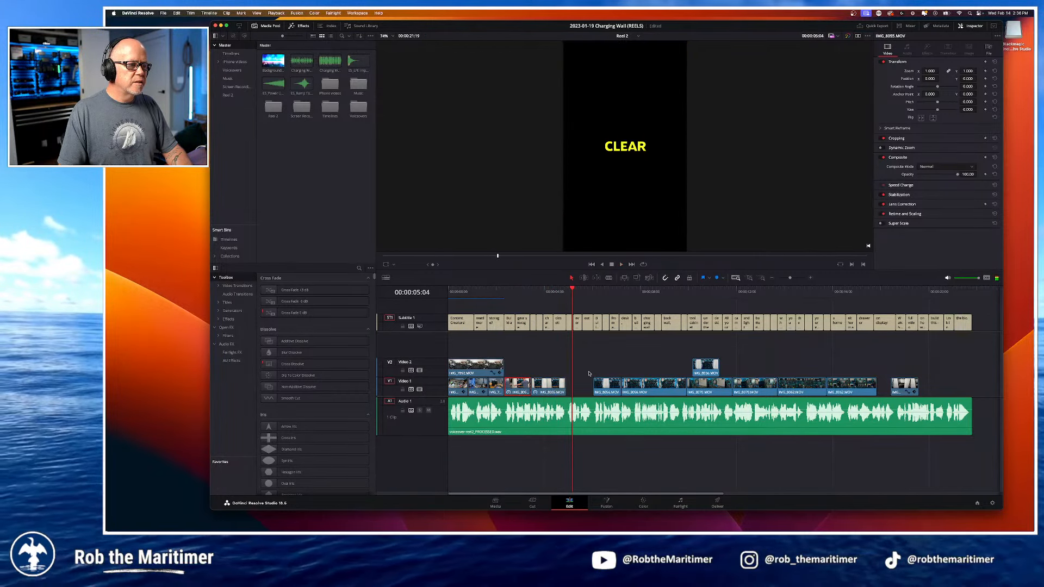
Step: Delete the IMG_8055.MOV piece after the cut and move the next Video 1 clip into its place, extending its end to about 00:00:04:22
click(592, 289)
drag(596, 289, 610, 293)
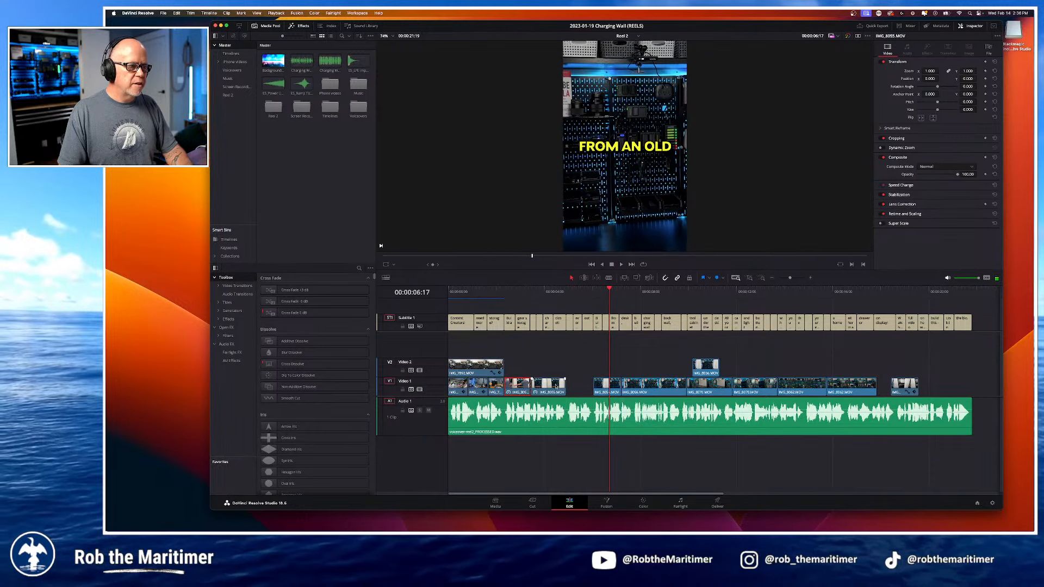
key(BackSpace)
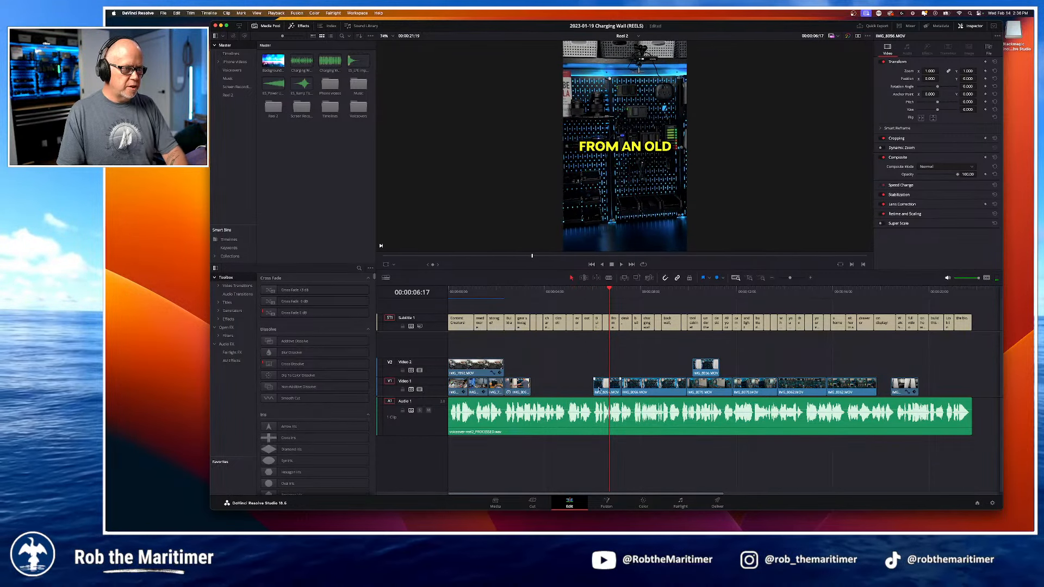
drag(600, 389, 566, 389)
click(505, 294)
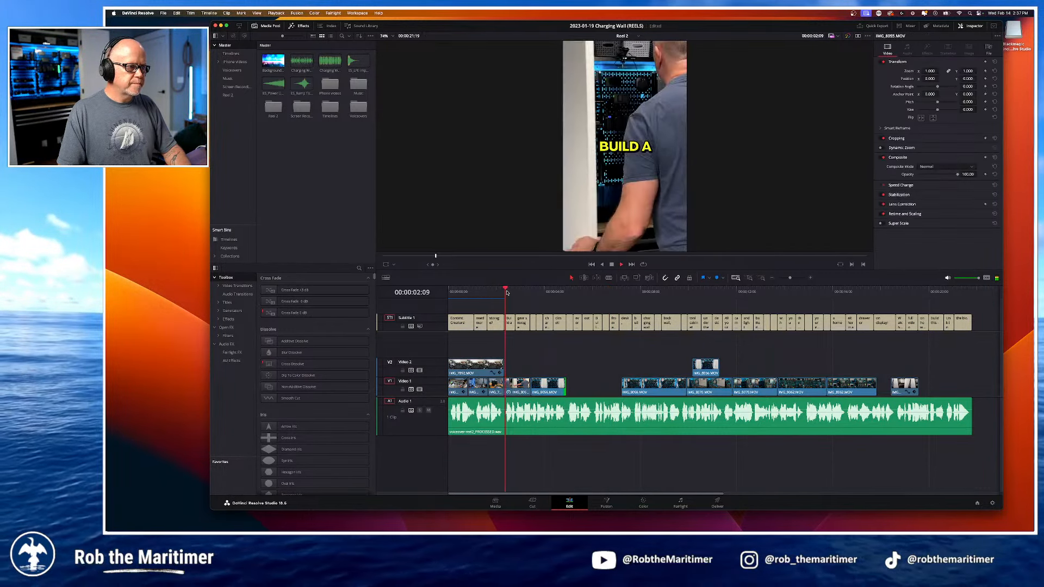
Step: Play the reel from the BUILD A caption across the recut shots and return the playhead to 00:00:03:10 on the AND caption
key(space)
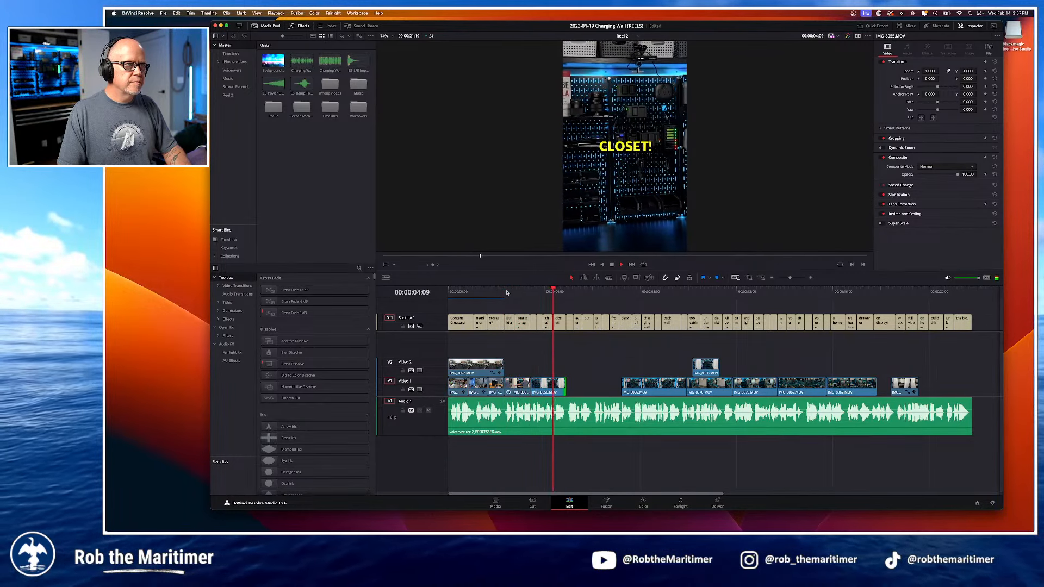
key(space)
key(Up)
key(Up)
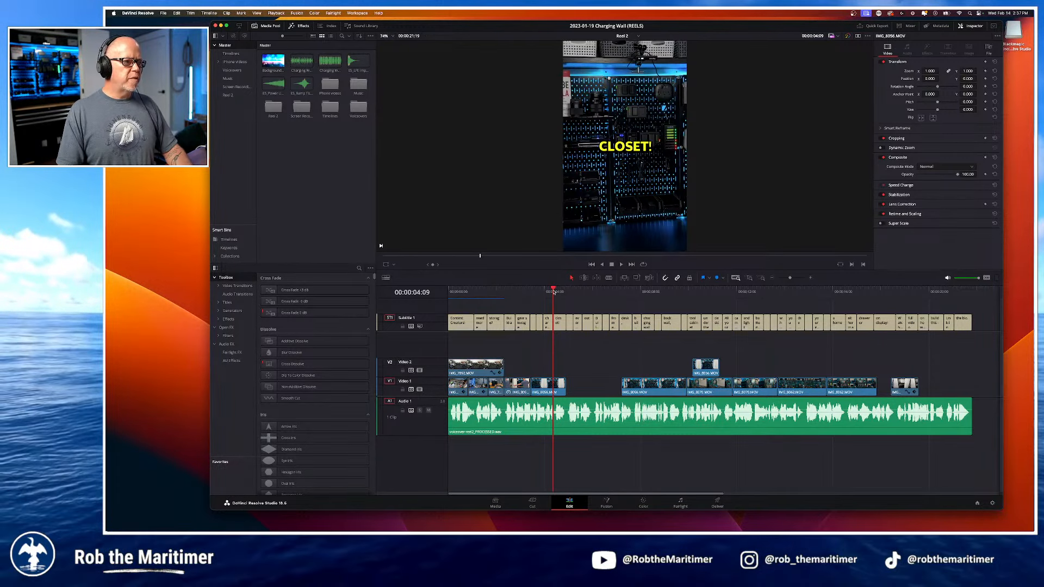
drag(554, 291, 527, 298)
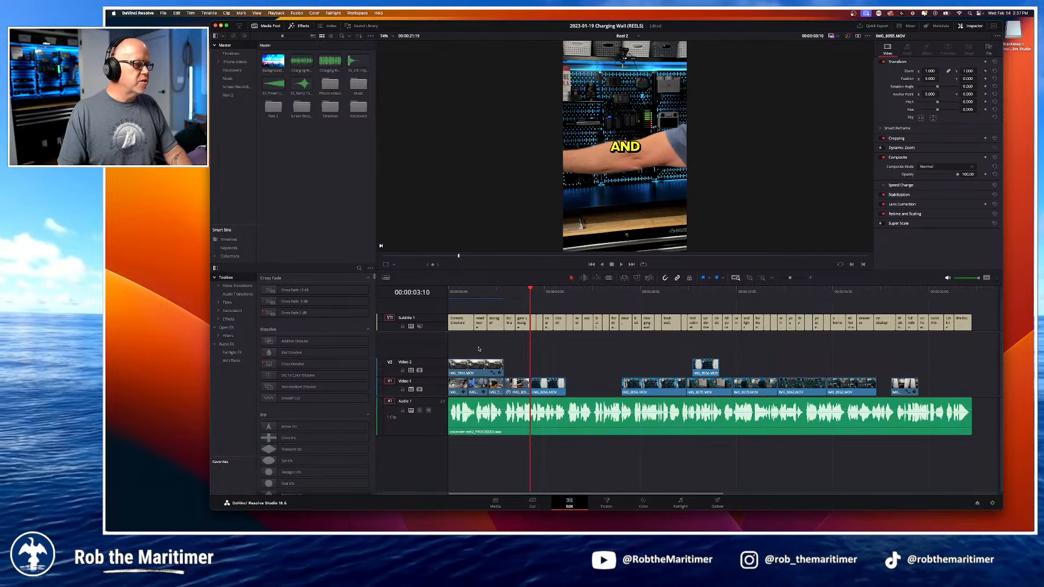
Step: Open the Music bin, show the source and timeline viewers together, and preview the ES_Afterwave - Scoobadive.wav track from its beginning
click(228, 79)
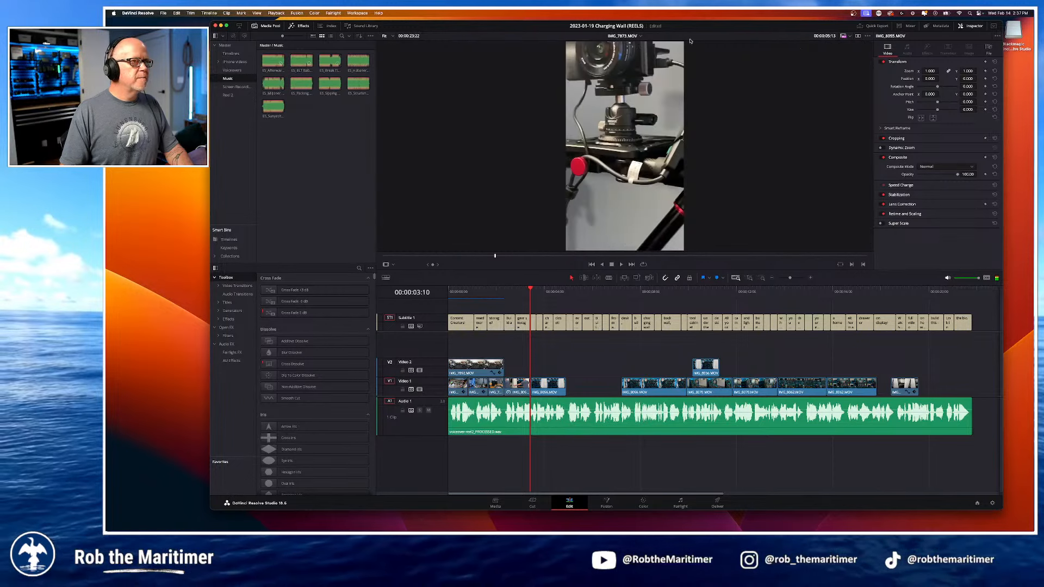
click(857, 36)
click(275, 61)
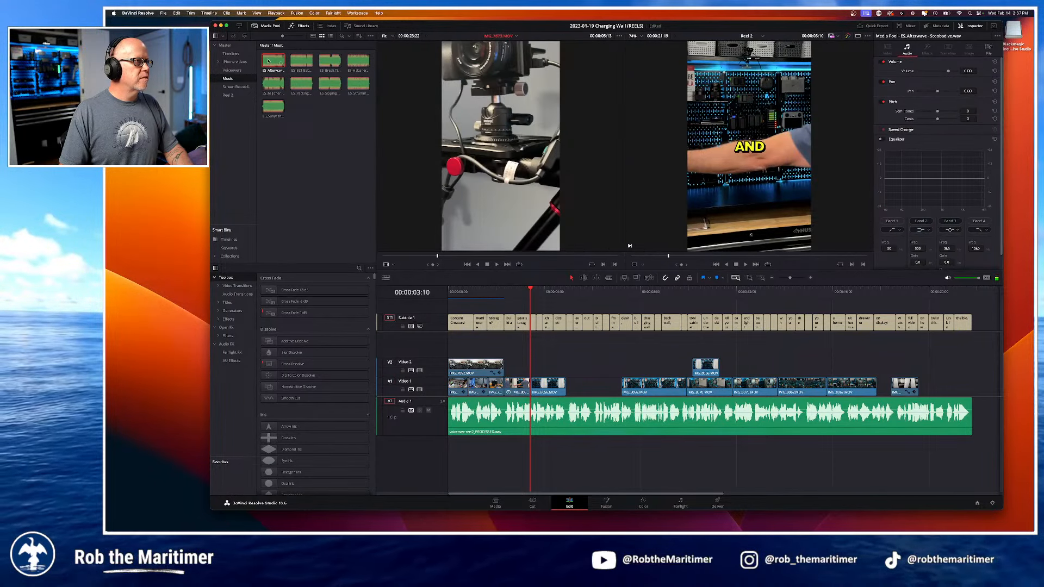
key(space)
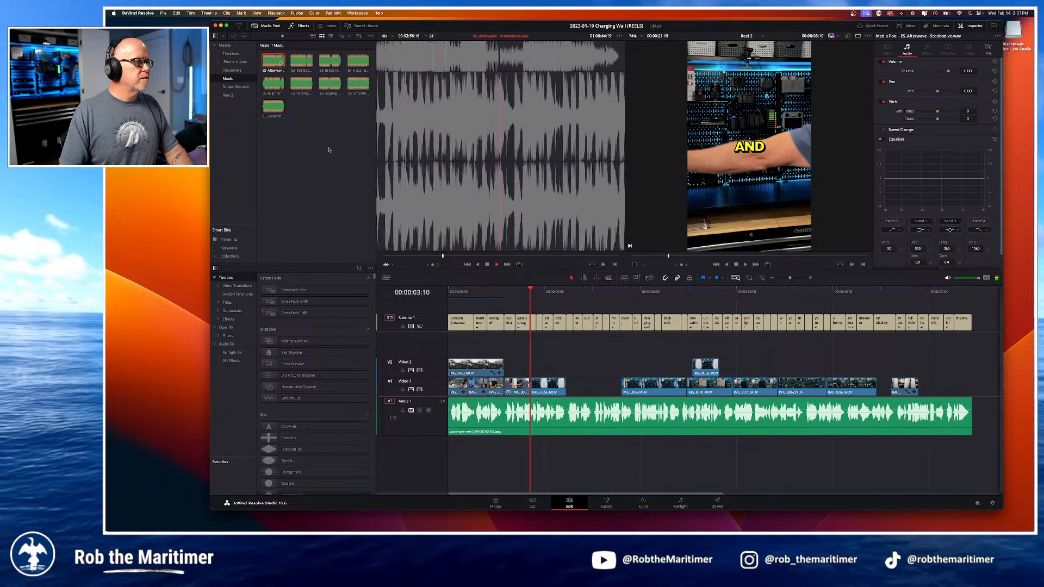
drag(441, 256, 375, 255)
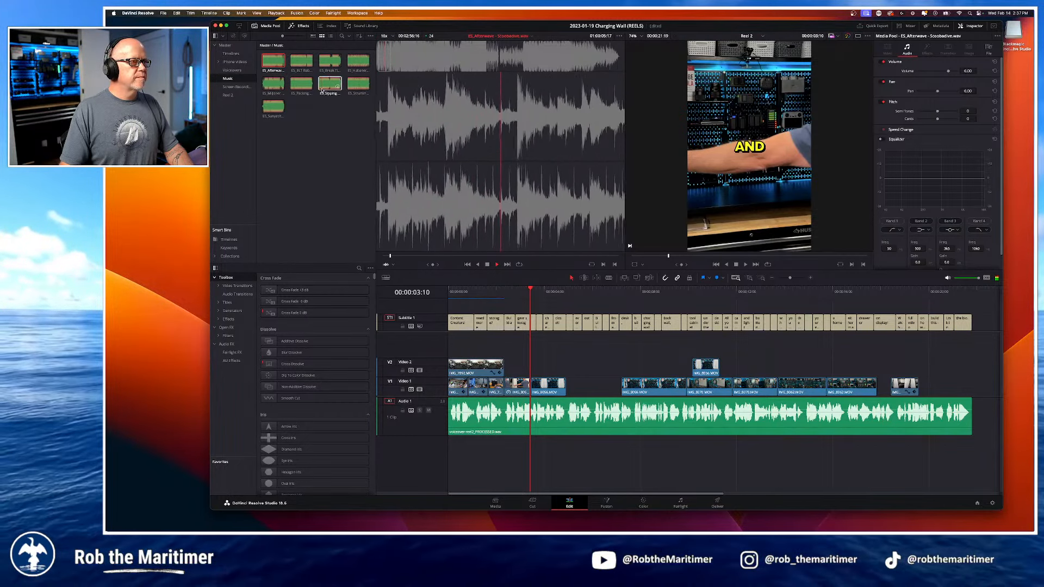
key(space)
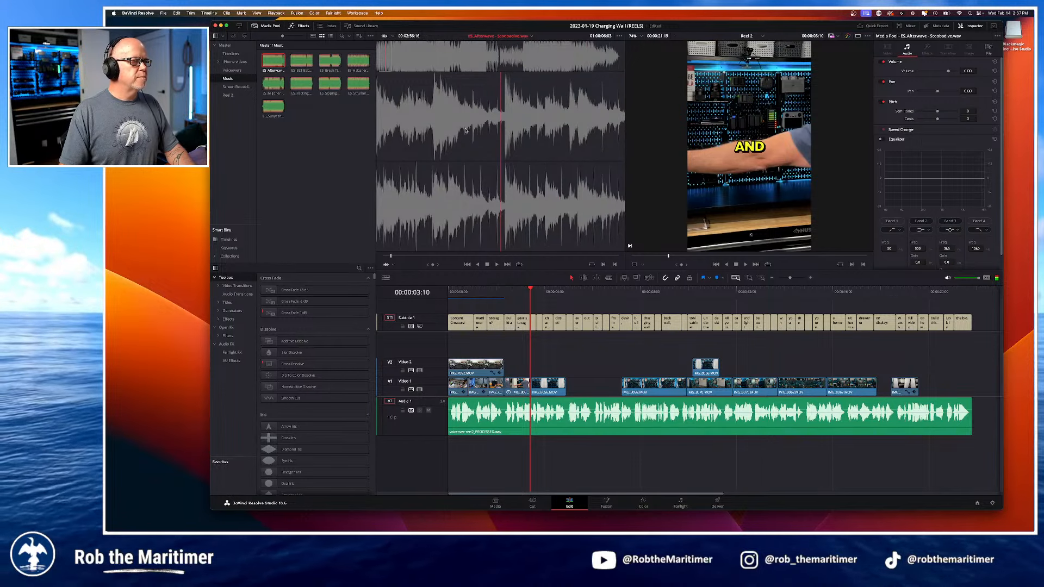
Step: Add ES_Afterwave - Scoobadive.wav under the voiceover on a new Audio 2 track and trim its end to 00:00:21:20
drag(273, 64, 436, 446)
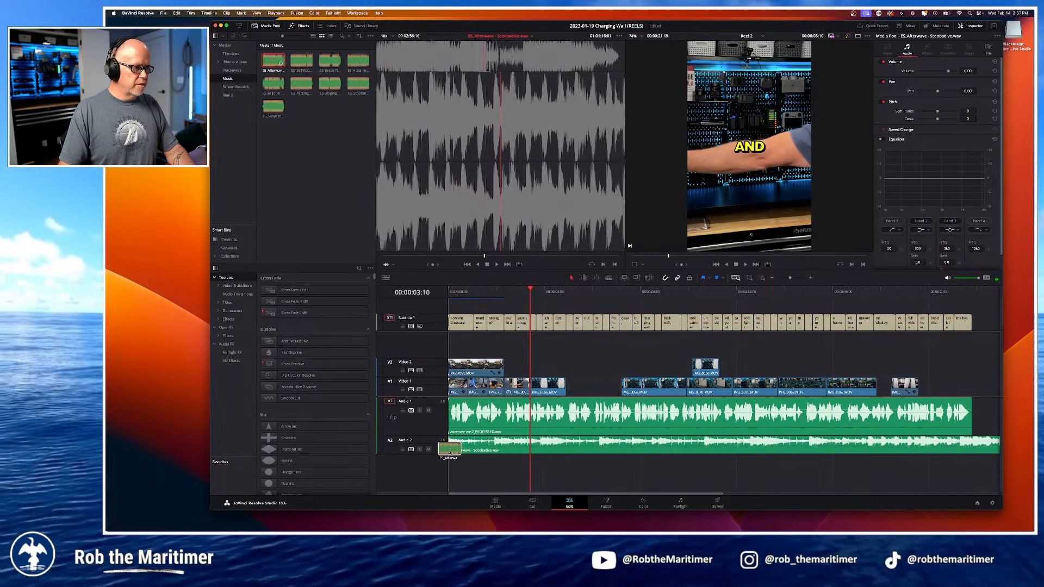
key(shift+z)
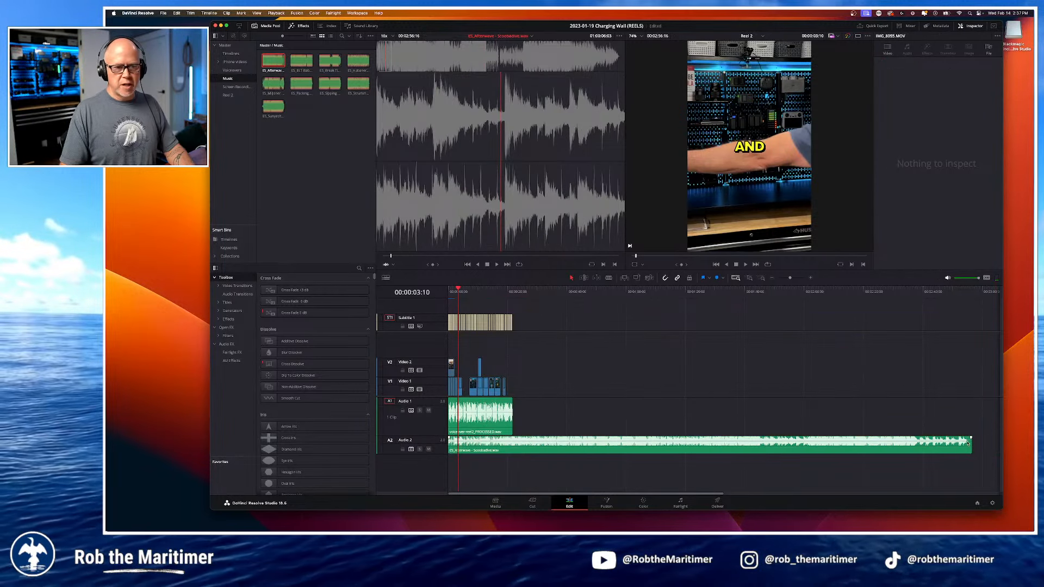
click(514, 291)
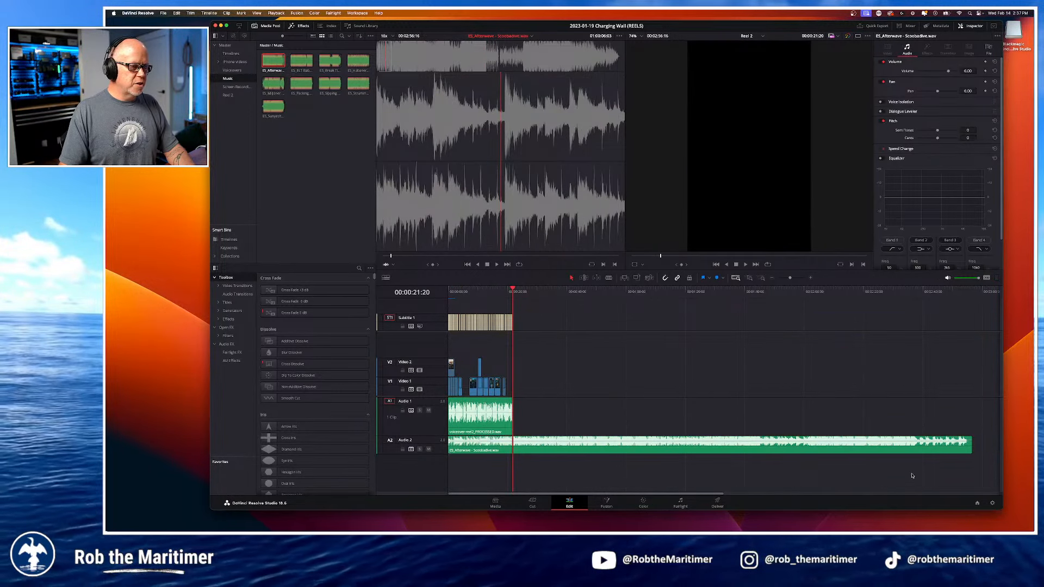
drag(971, 448, 514, 449)
key(shift+z)
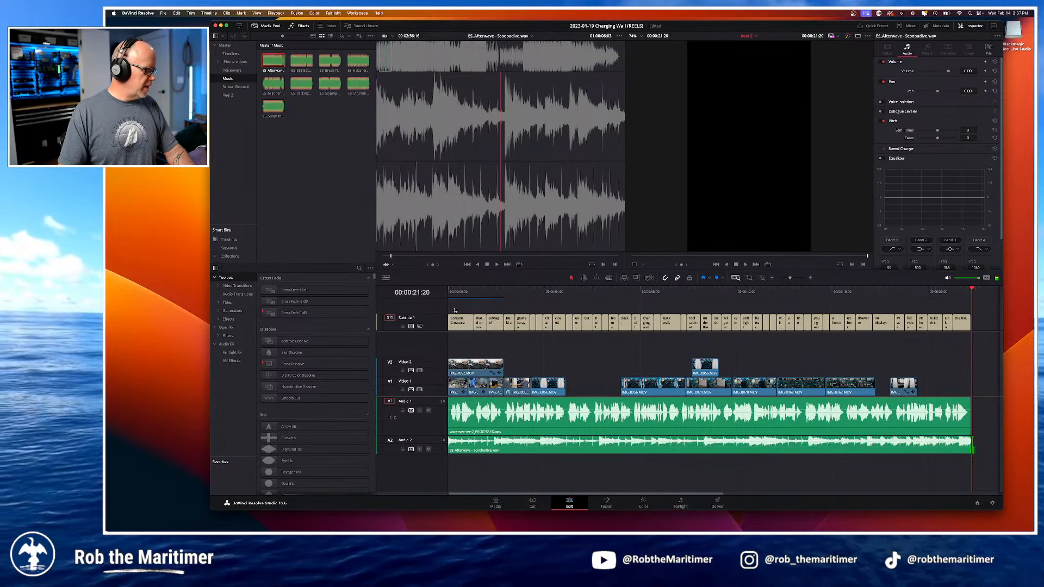
Step: Play the reel's opening with the music and make the Audio 2 track taller to enlarge its waveform
click(454, 293)
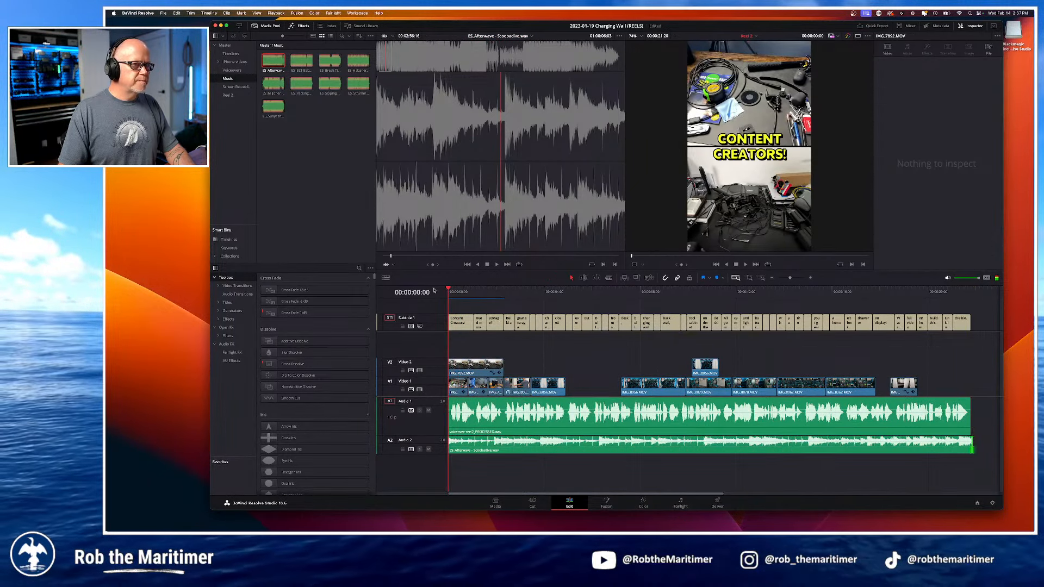
key(space)
key(space)
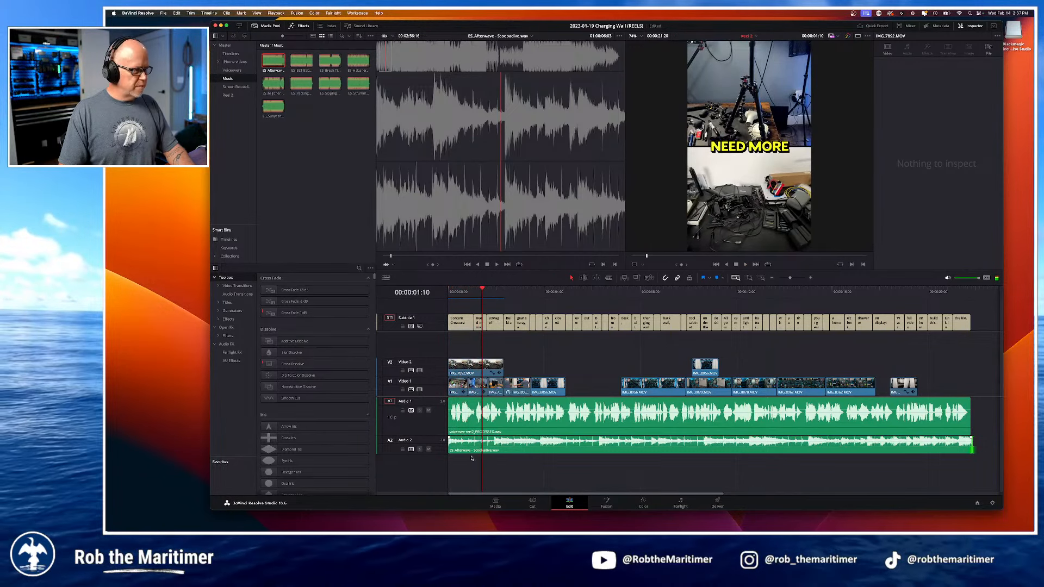
drag(442, 453, 443, 471)
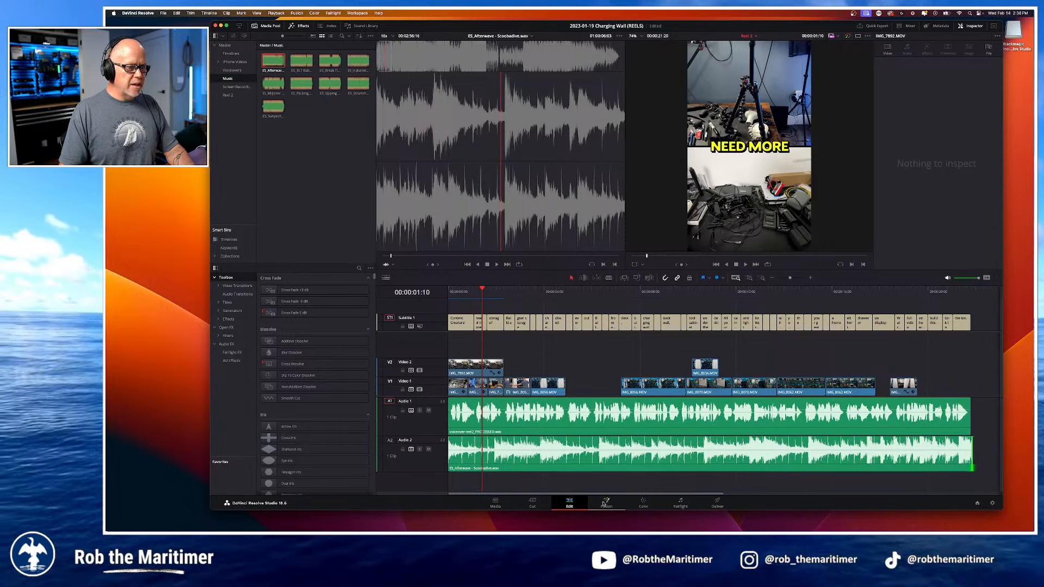
Step: Switch to the Fairlight page, enlarge the Audio 2 track and play the mix from the start to check the levels
click(681, 503)
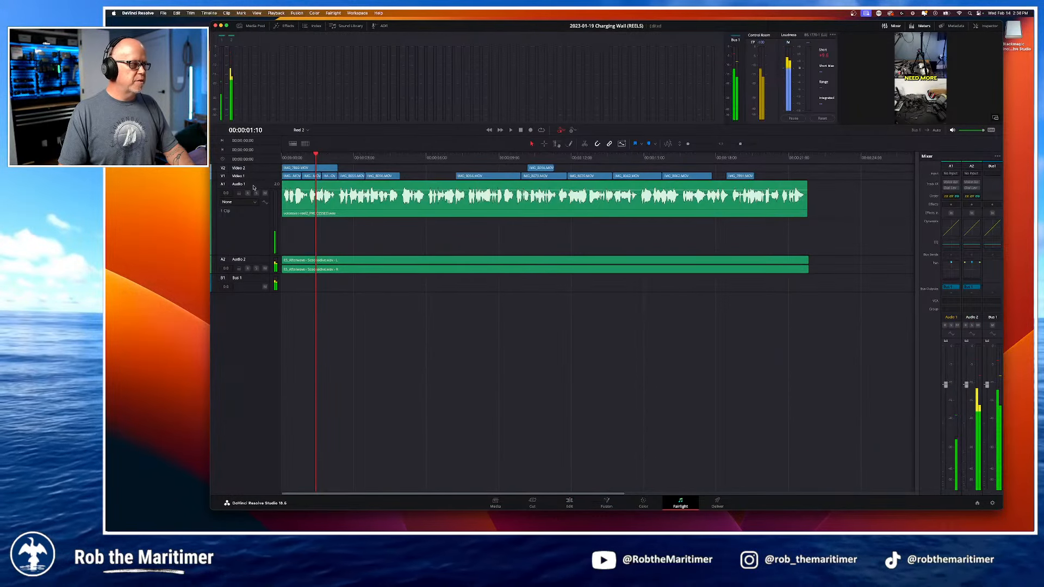
drag(270, 274, 268, 342)
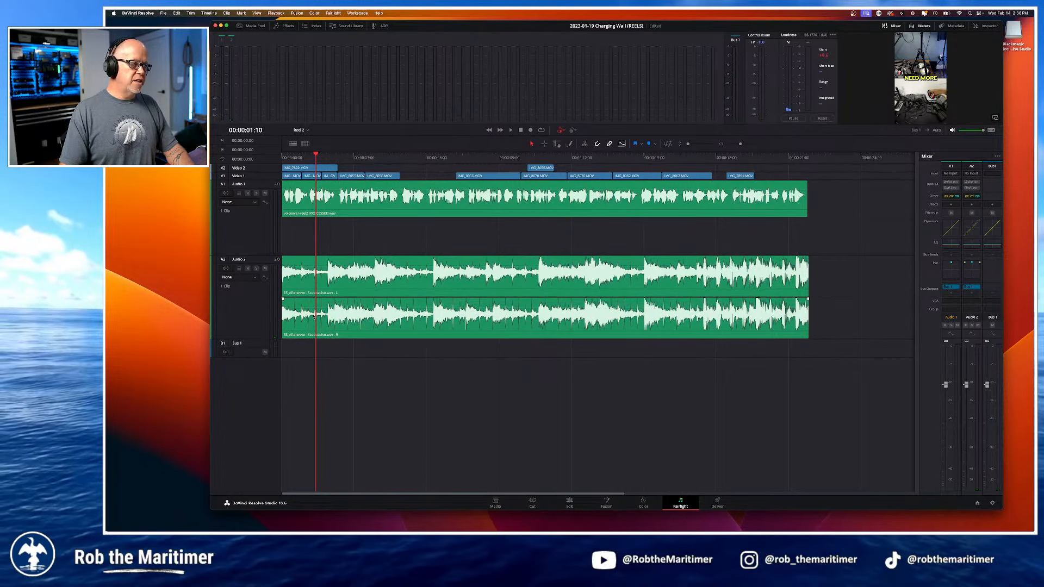
key(Home)
key(space)
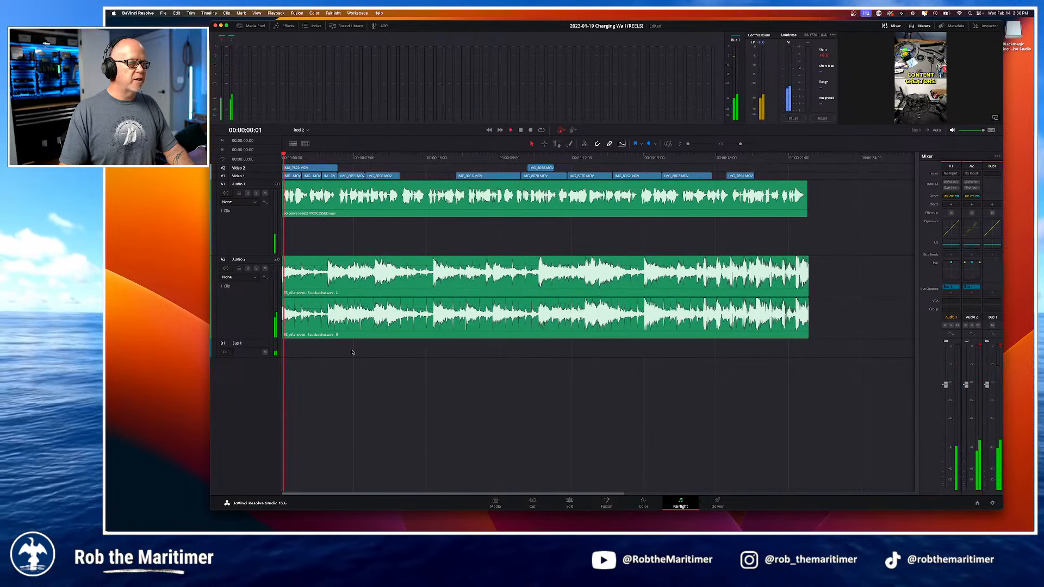
key(space)
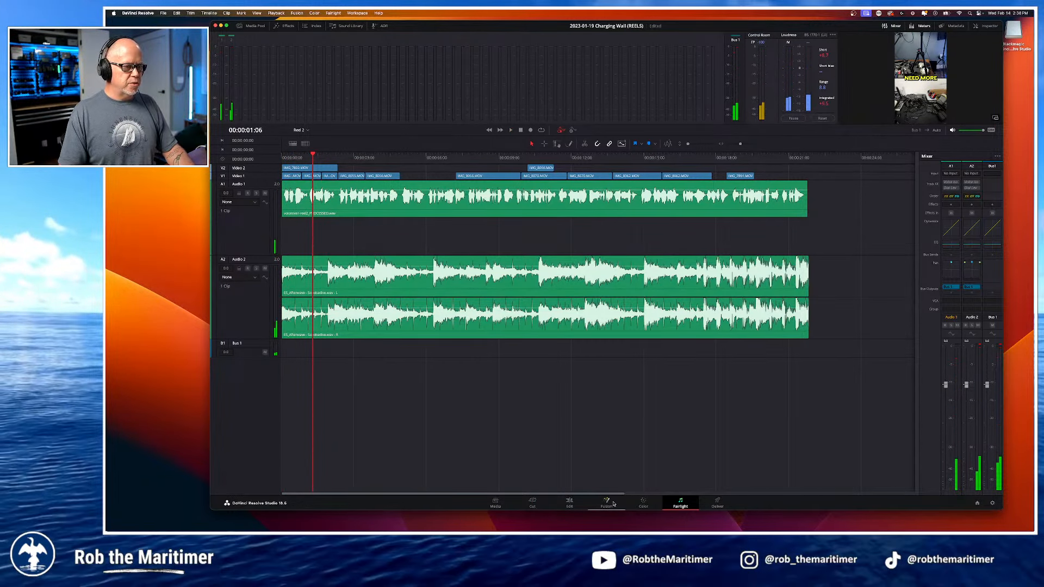
Step: Return to the Edit page, lower the Audio 2 music clip's volume to about -12.5 dB and play the opening to check the balance
click(570, 503)
click(481, 455)
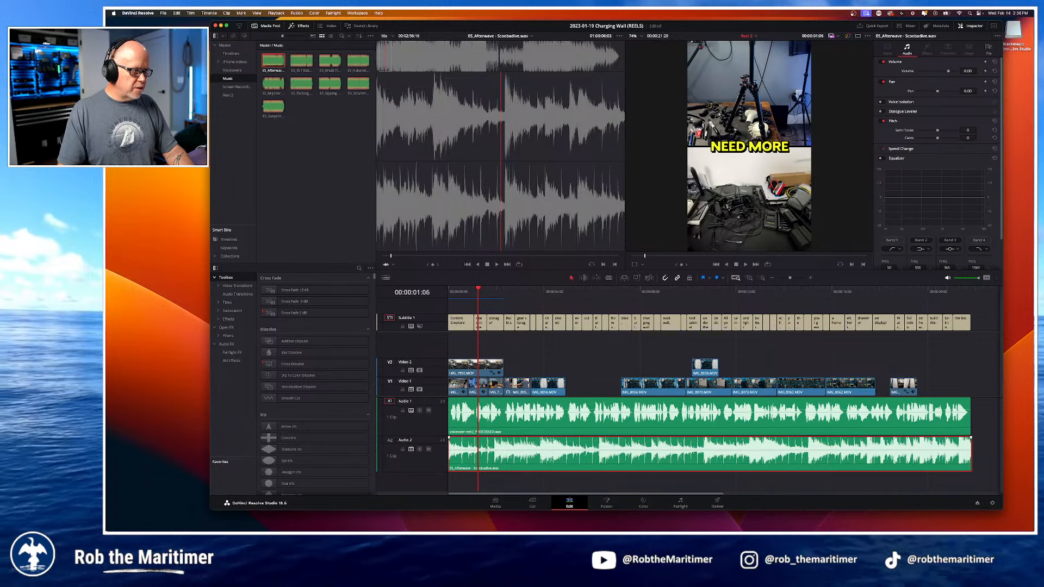
drag(492, 451, 497, 456)
key(space)
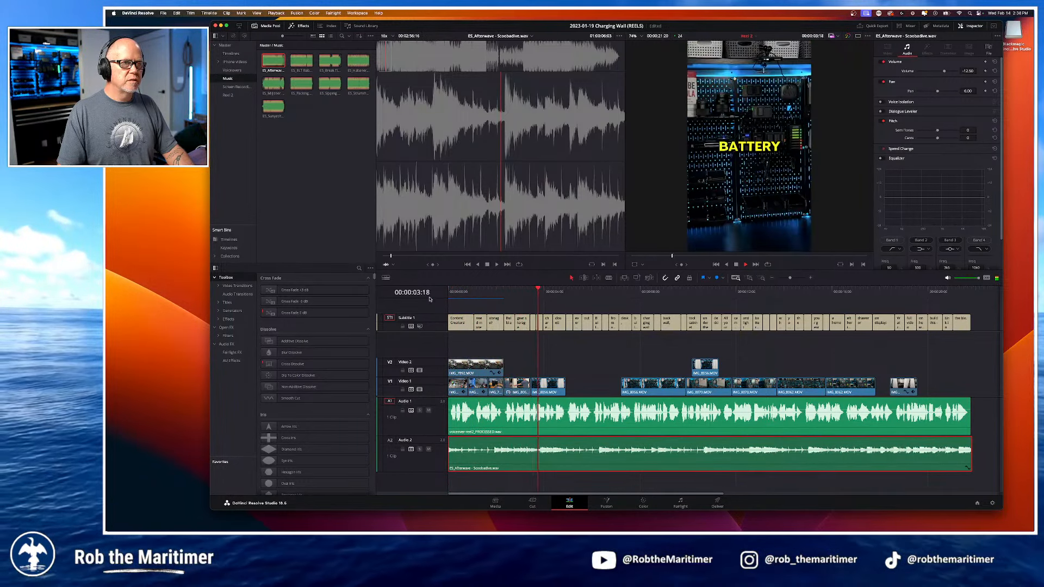
key(space)
click(516, 292)
key(space)
key(space)
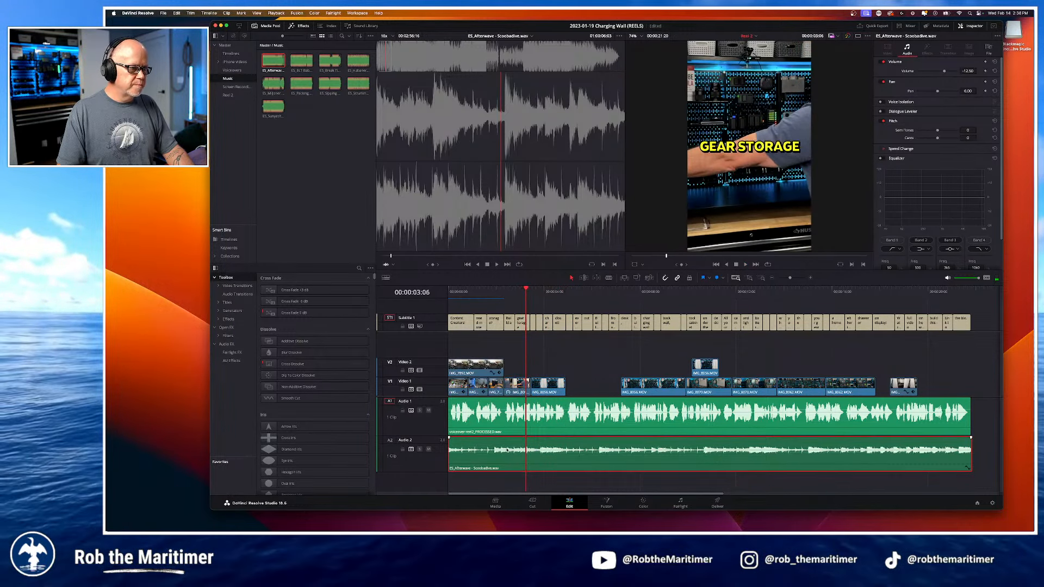
Step: Lower the music clip's volume further to about -14.8 dB and replay the opening from the NEED MORE caption
drag(508, 451, 512, 460)
click(472, 292)
key(space)
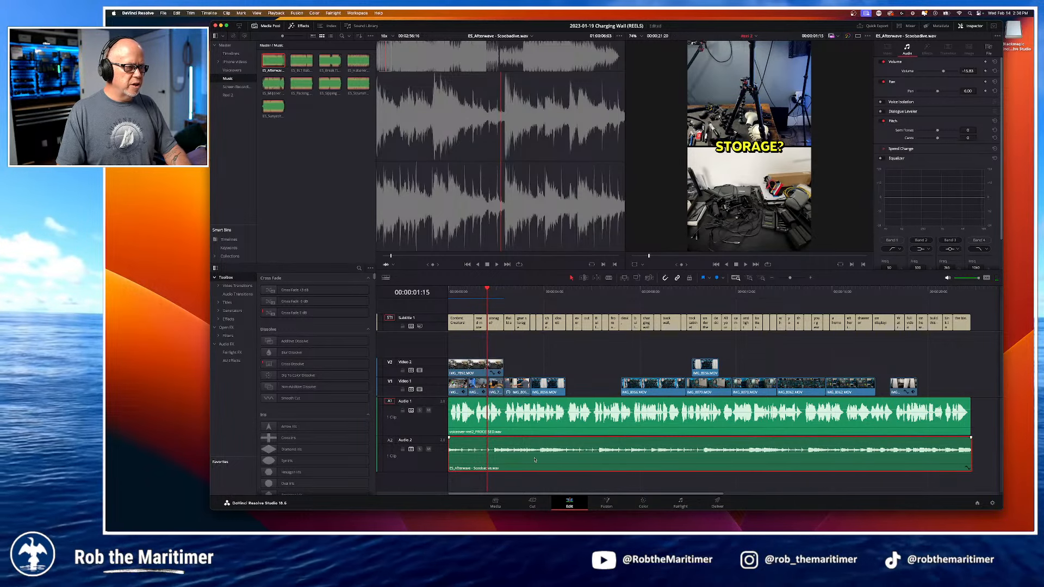
Step: Extend the end of the music clip on Audio 2 well past the voiceover to 00:01:17:05
scroll(535, 460, down, 6)
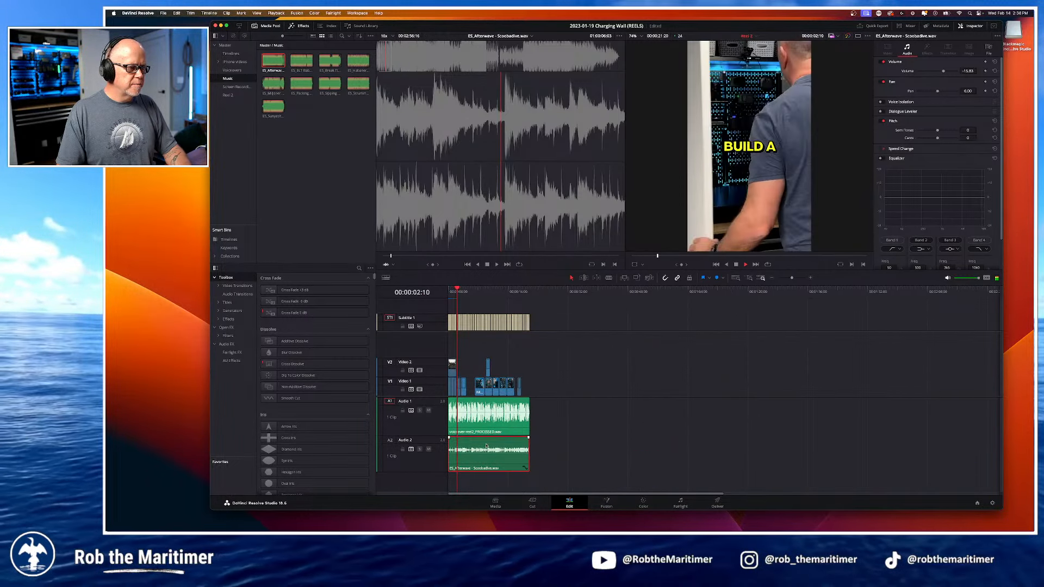
scroll(490, 440, up, 2)
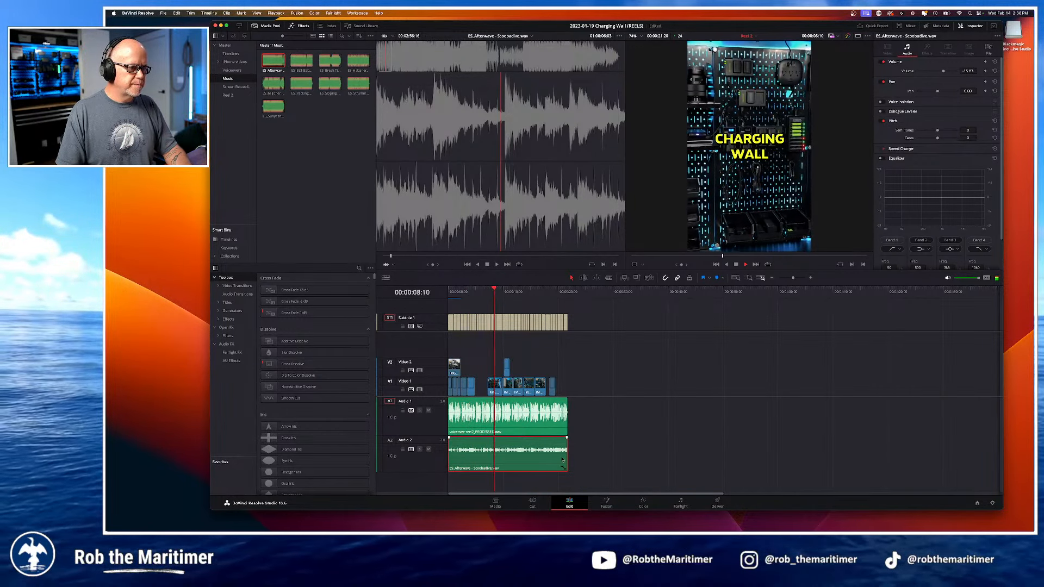
drag(565, 453, 871, 456)
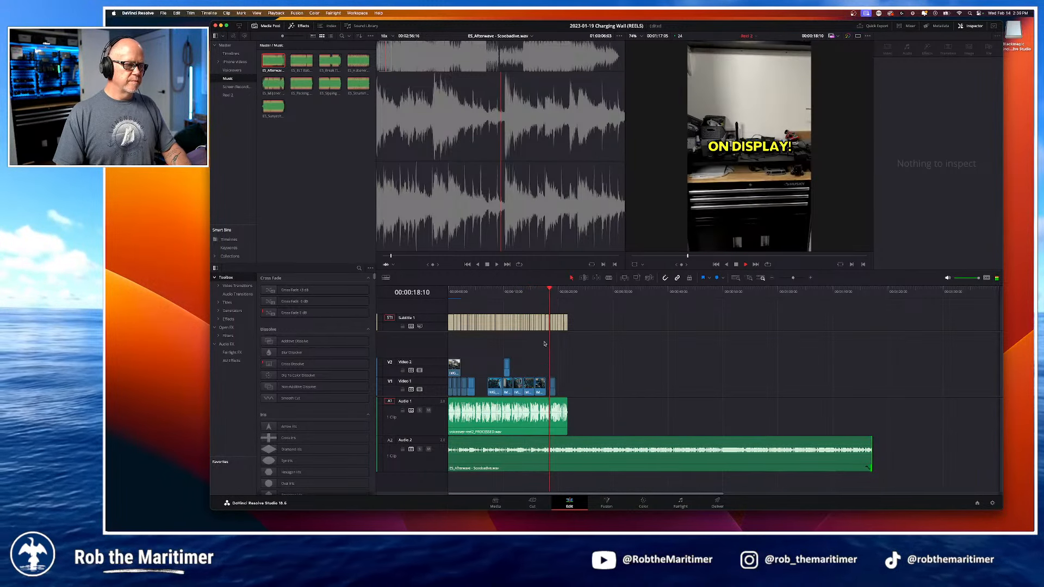
Step: Replay the reel around the ON DISPLAY! caption and move the playhead back to 00:00:17:00
click(542, 291)
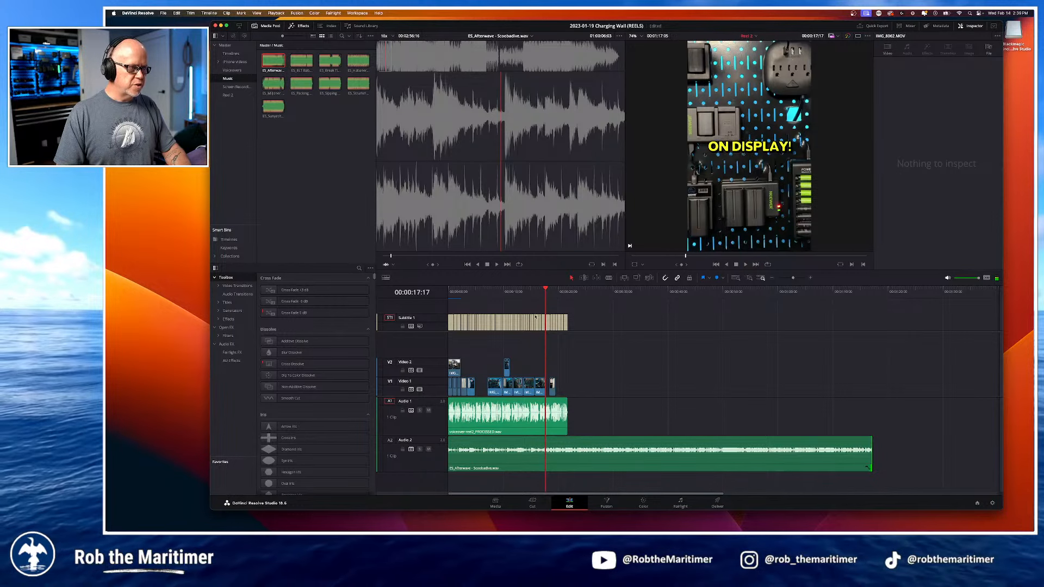
key(super+equal)
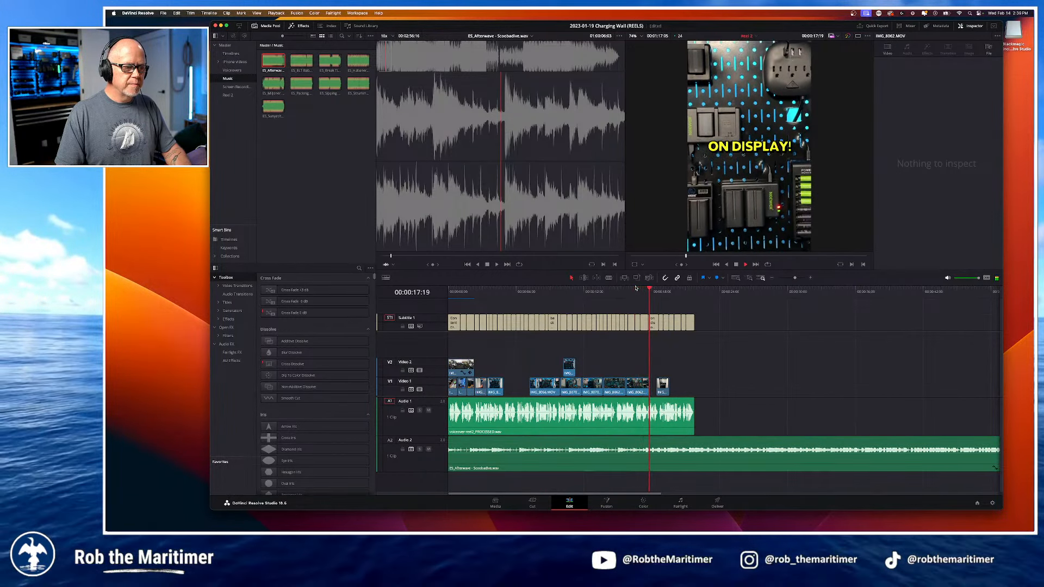
key(space)
drag(655, 288, 641, 289)
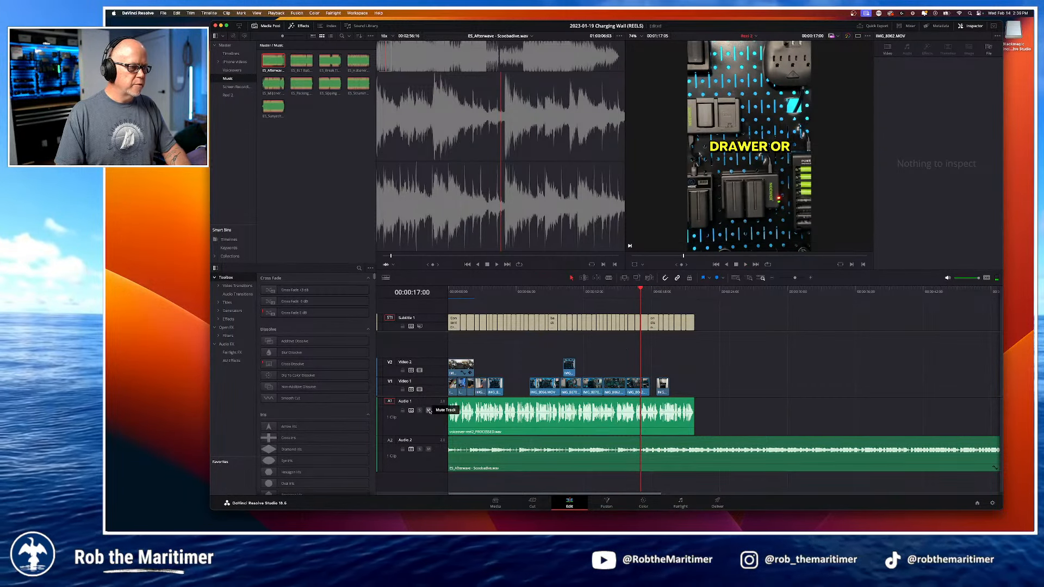
Step: Mute the Audio 1 voiceover track and play the music alone from 00:00:15:15, replaying the passage leading into the ON DISPLAY! caption
click(429, 411)
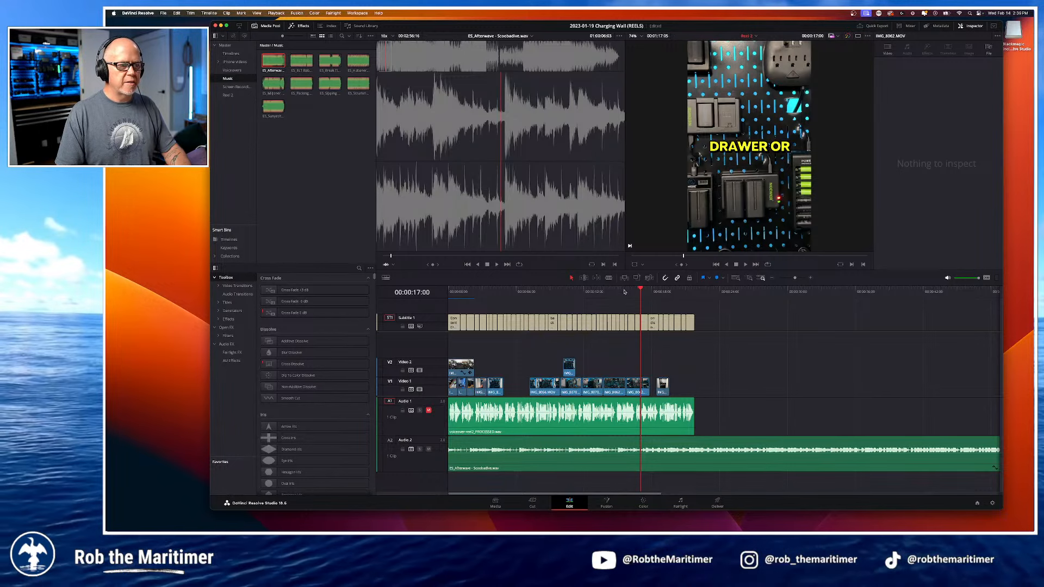
click(624, 292)
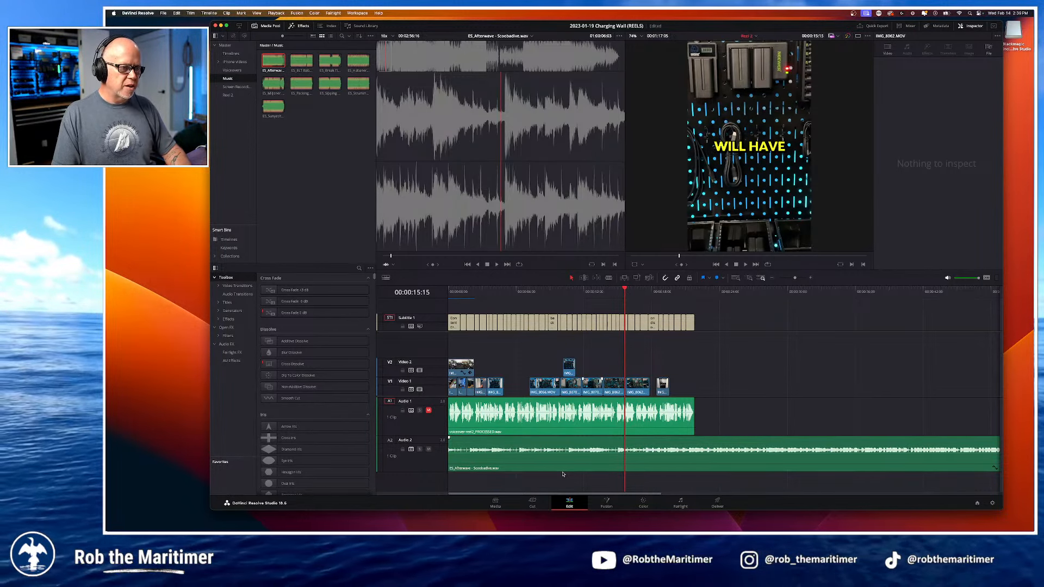
key(space)
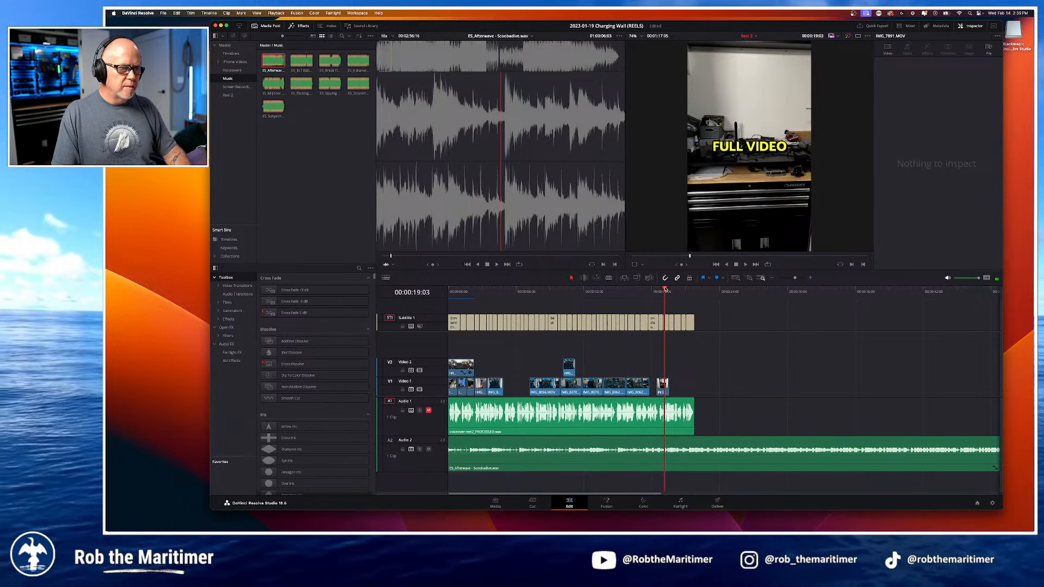
drag(664, 289, 634, 297)
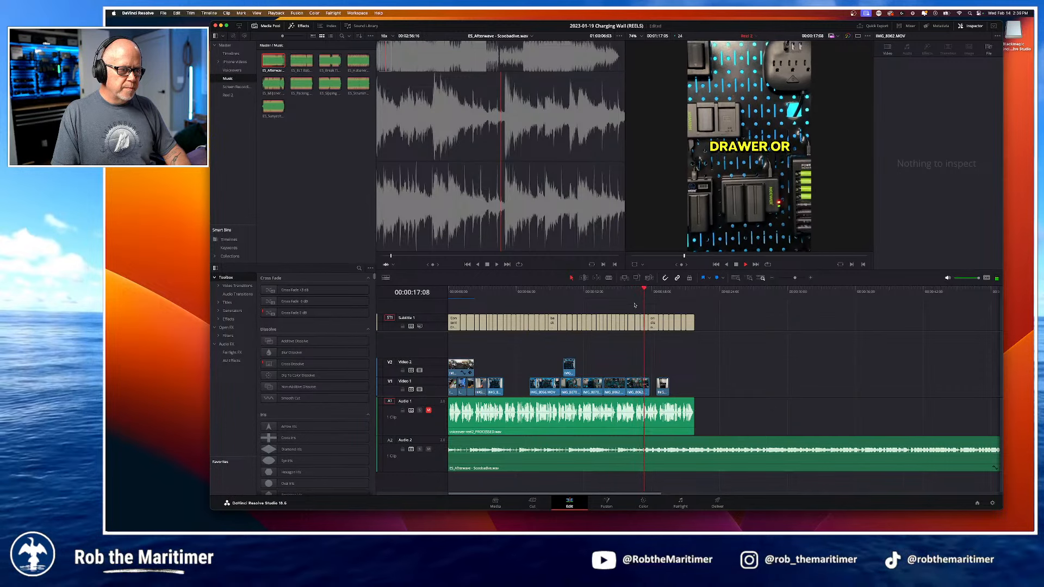
key(space)
scroll(616, 485, up, 8)
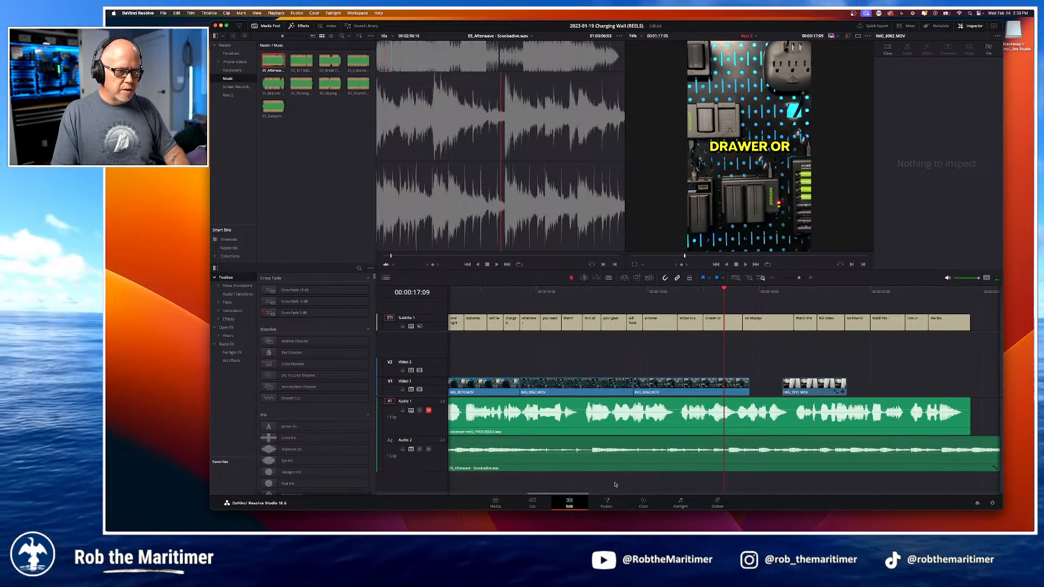
key(space)
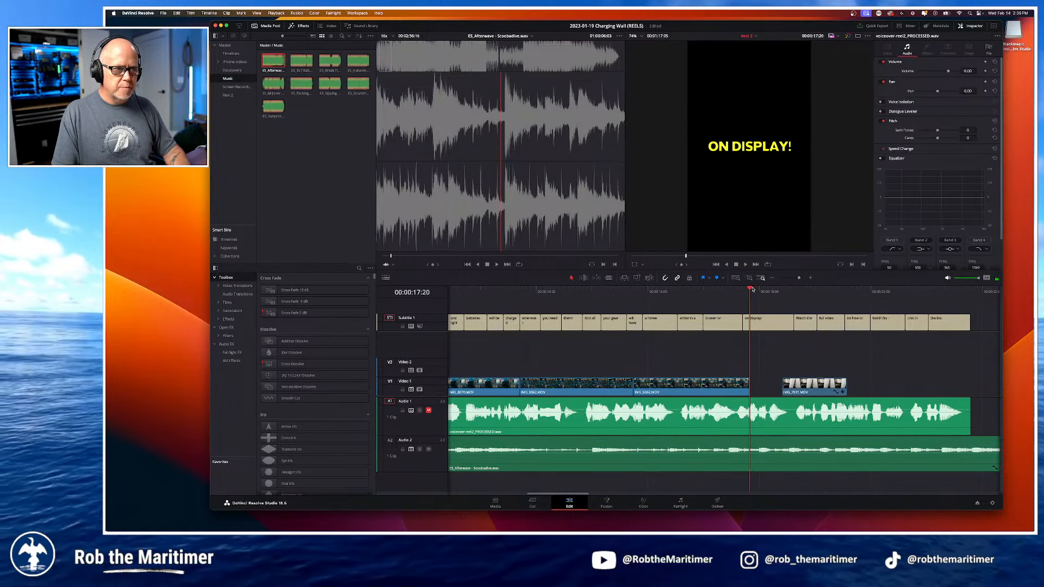
Step: Replay the passage before the ON DISPLAY! caption, split the music clip at 00:00:17:09 and delete the part before the cut
drag(753, 289, 646, 302)
key(space)
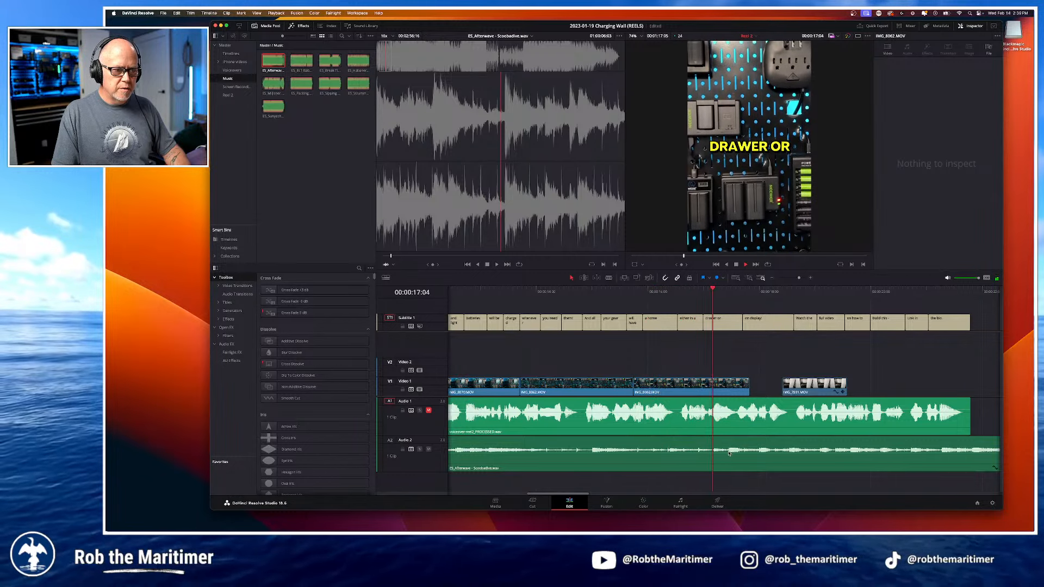
key(space)
drag(753, 290, 725, 303)
click(691, 463)
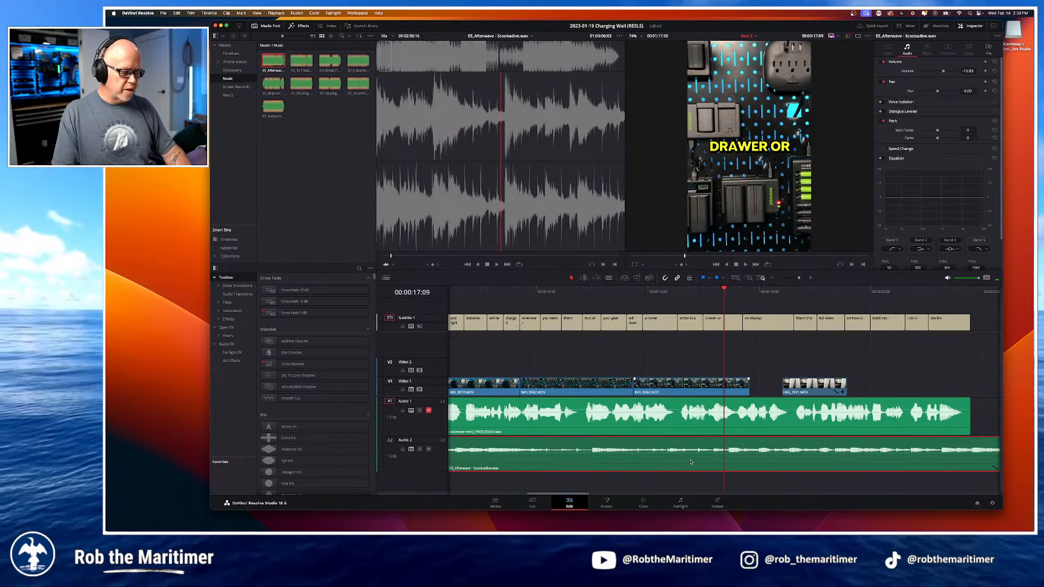
key(super+b)
key(BackSpace)
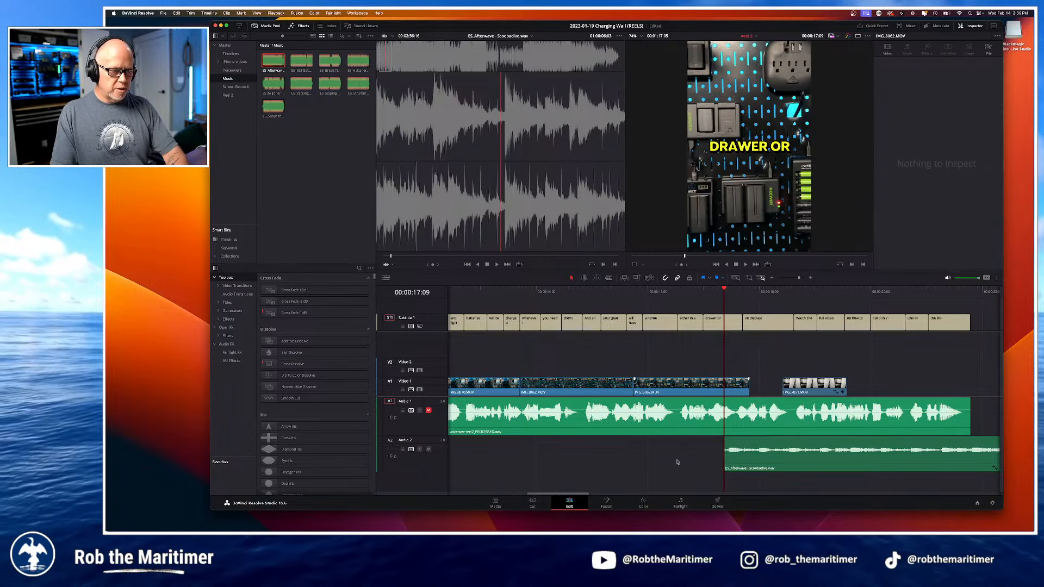
Step: Try the remaining music clip at the start of the timeline and play the opening up to the GEAR STORAGE caption
click(736, 277)
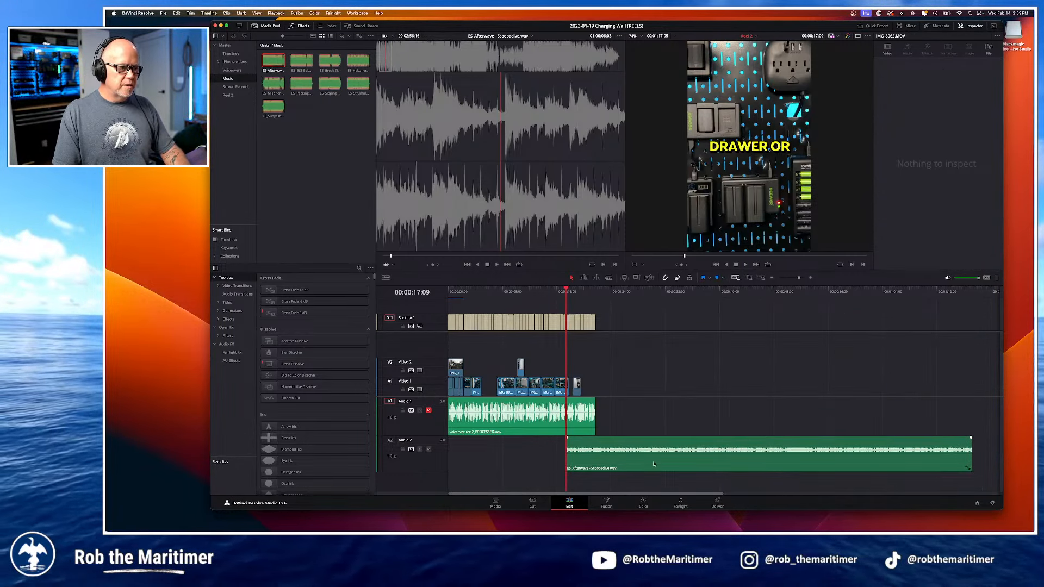
drag(654, 464, 535, 465)
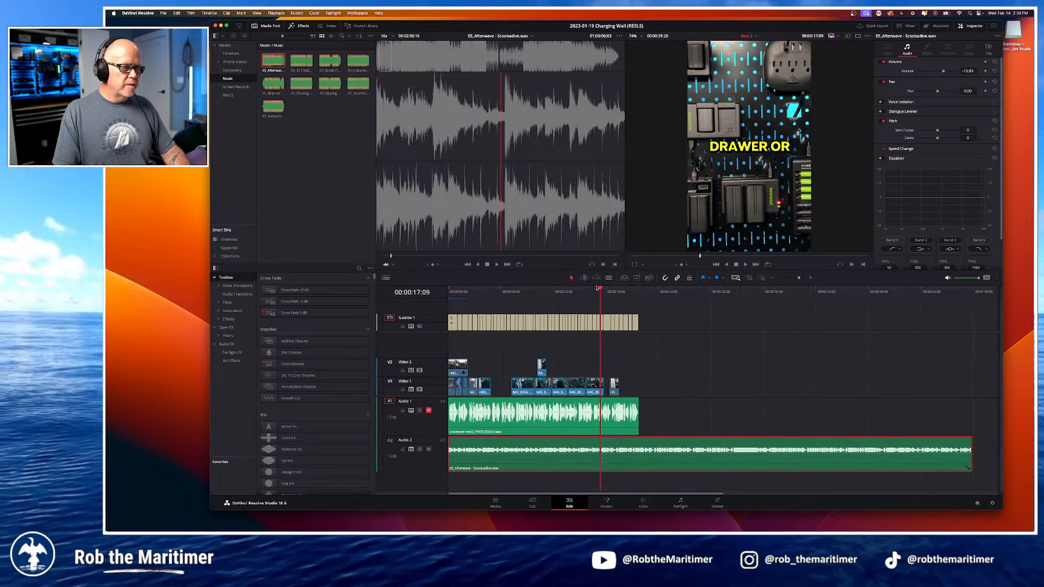
drag(600, 289, 447, 291)
scroll(482, 407, up, 3)
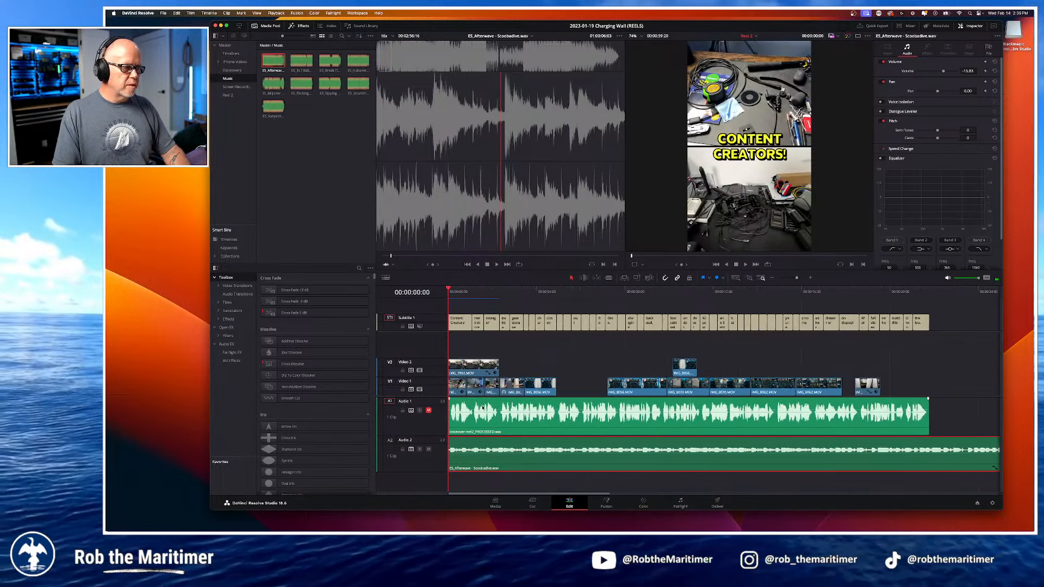
scroll(483, 407, up, 3)
click(480, 350)
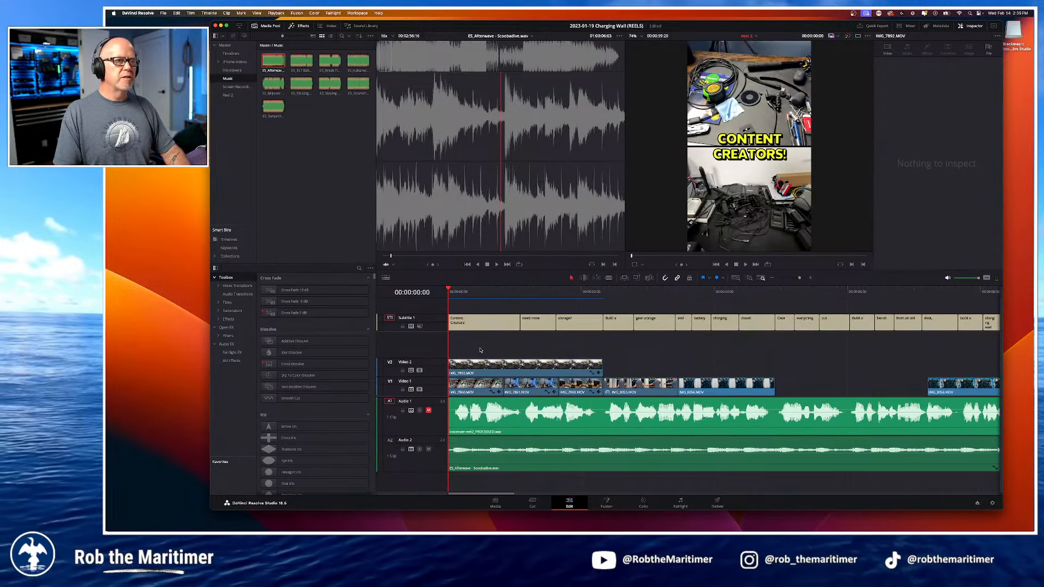
key(space)
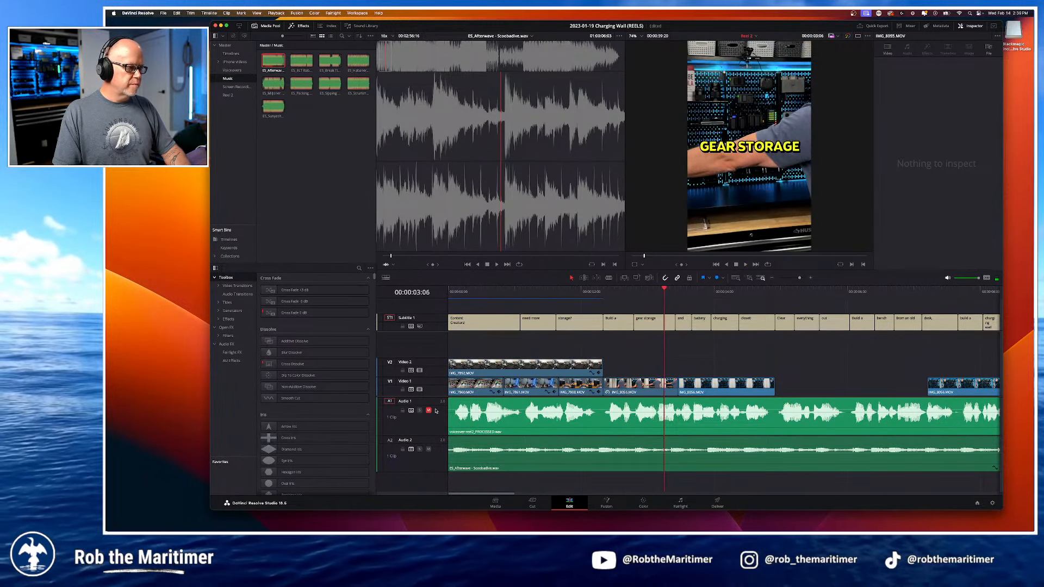
Step: Unmute the Audio 1 voiceover track and play from 00:00:00:16 through the BACK WALL caption to check it against the music
click(492, 292)
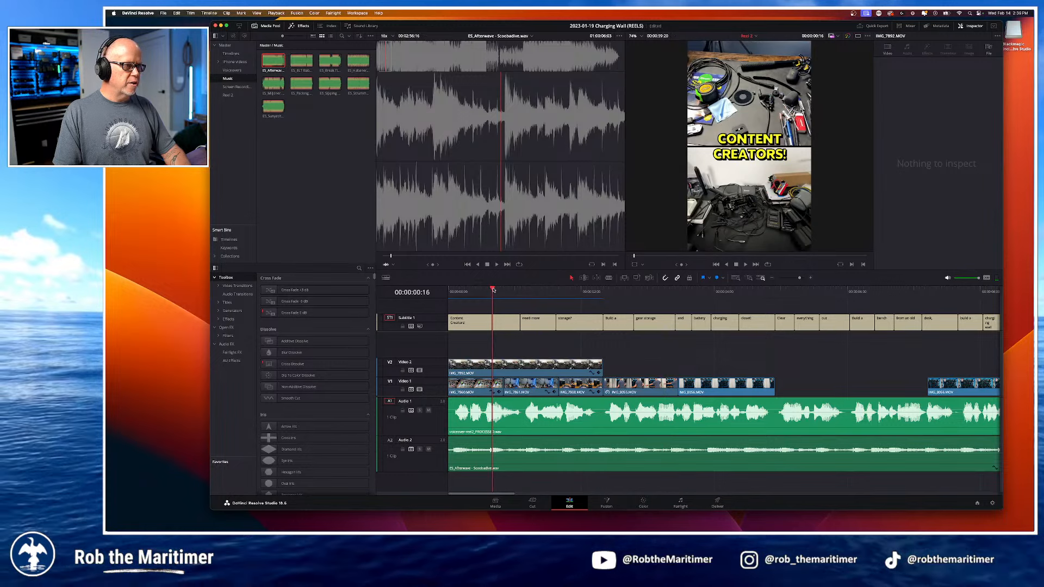
key(space)
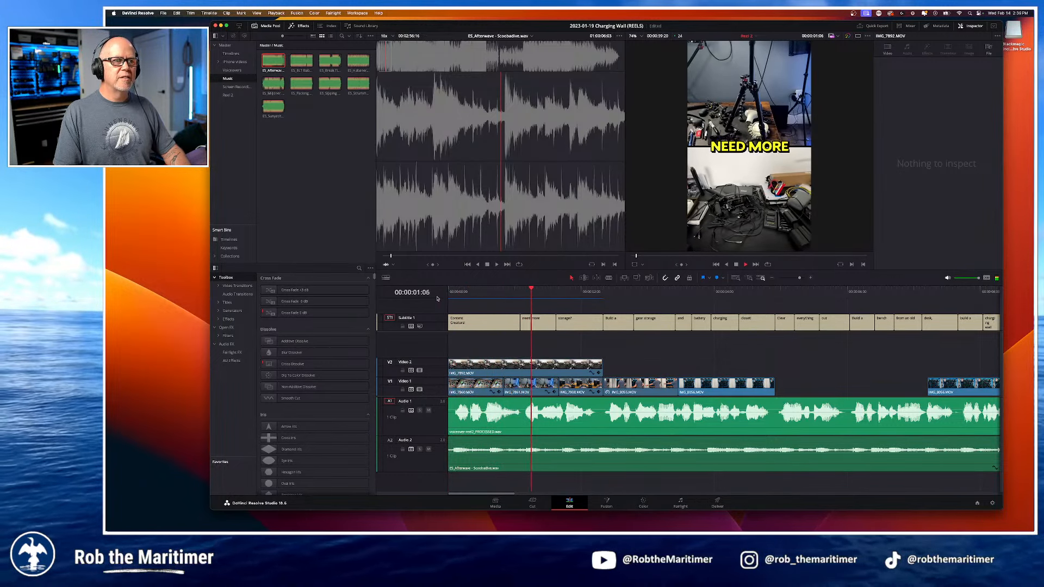
scroll(530, 387, down, 2)
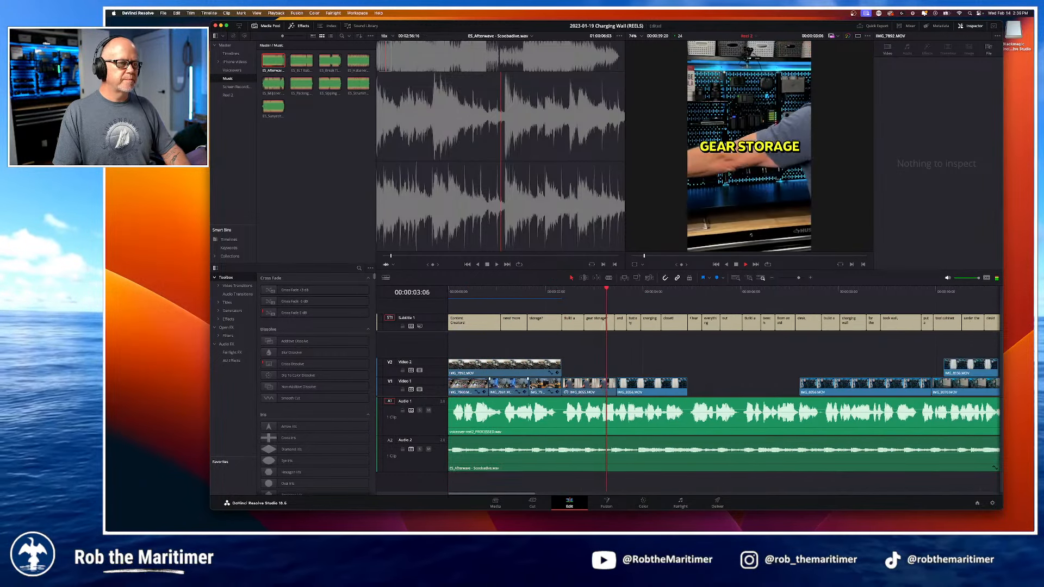
scroll(530, 386, down, 2)
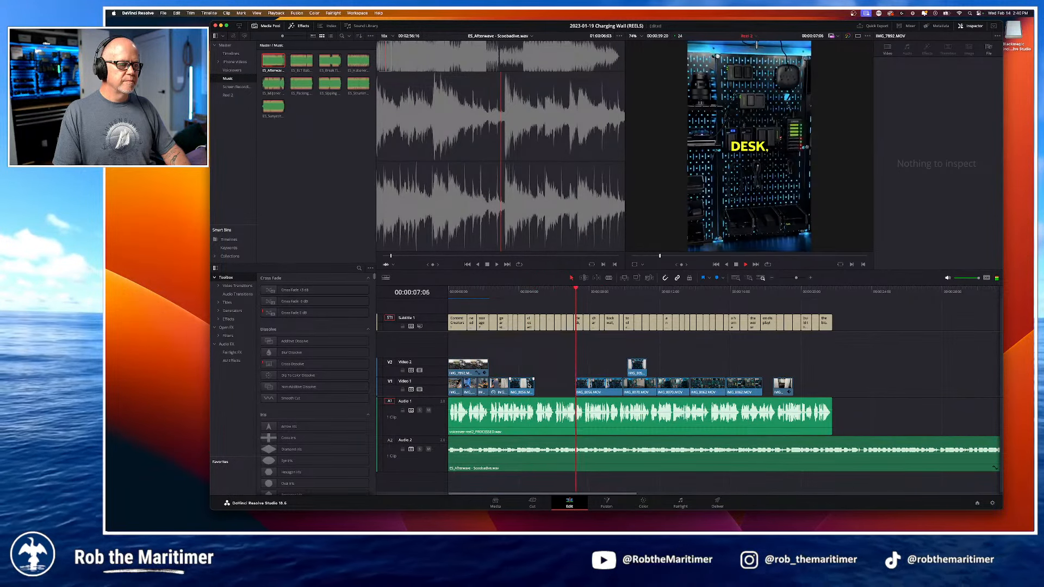
key(space)
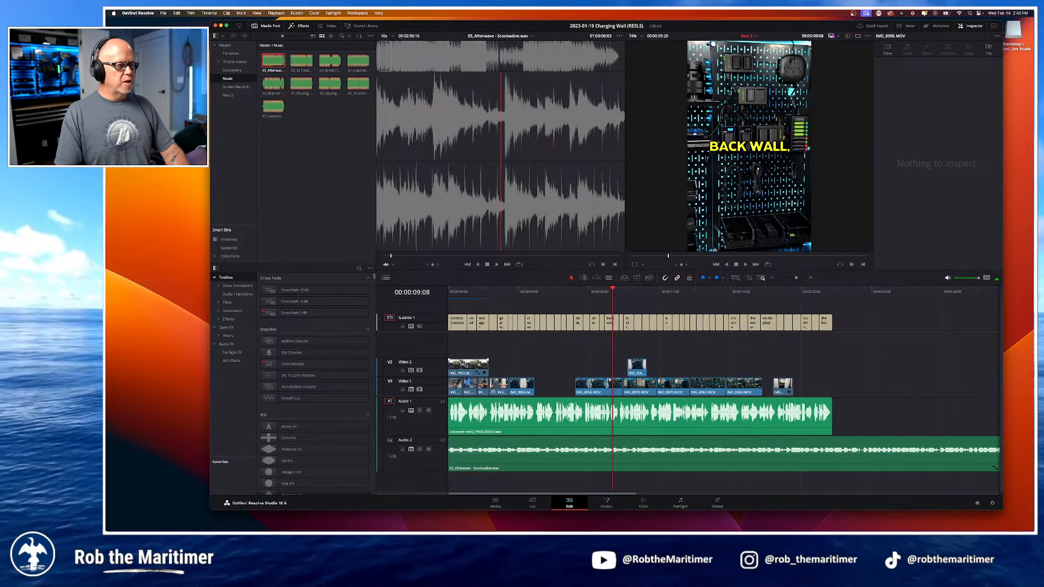
Step: Align the music clip's start with the ON DISPLAY! caption at 00:00:17:20, then extend its beginning back to the timeline start
drag(484, 459, 777, 464)
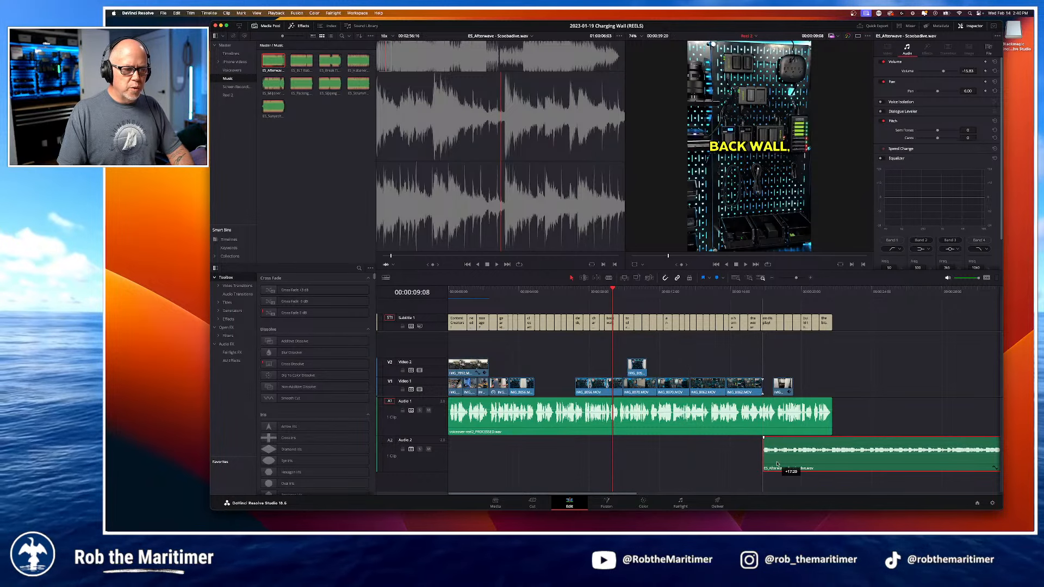
drag(612, 289, 763, 311)
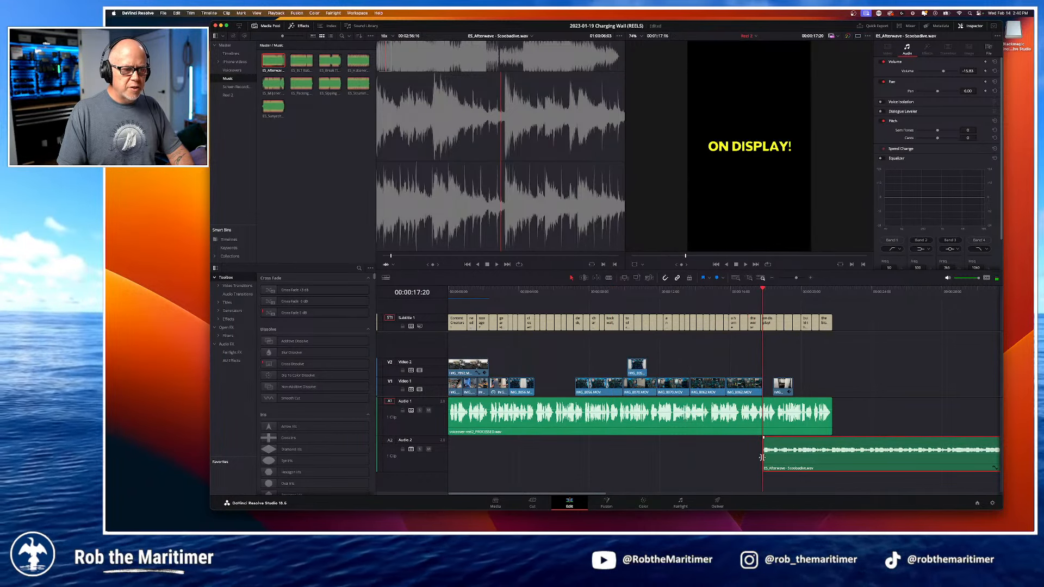
drag(765, 462, 440, 441)
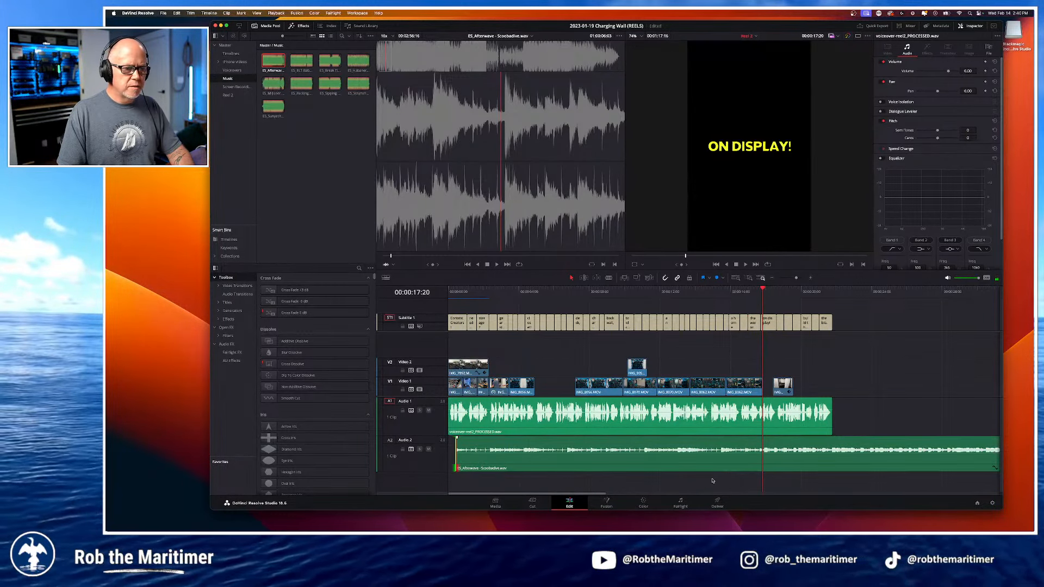
drag(717, 466, 702, 463)
Step: Play the reel from the start, cut off the music after the voiceover and trim its end to 00:00:21:19
drag(463, 297, 416, 293)
key(space)
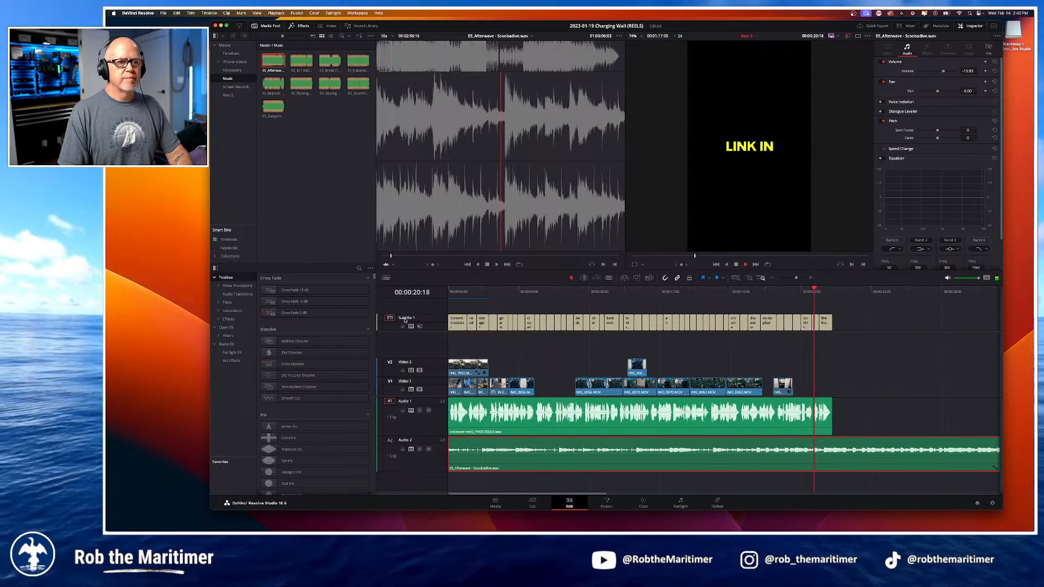
key(space)
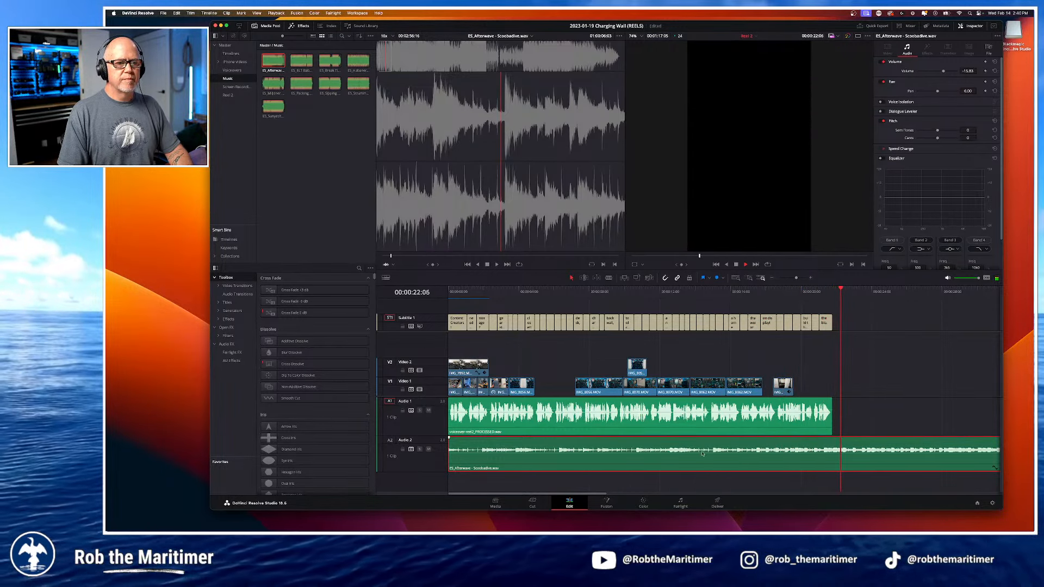
key(super+b)
click(864, 458)
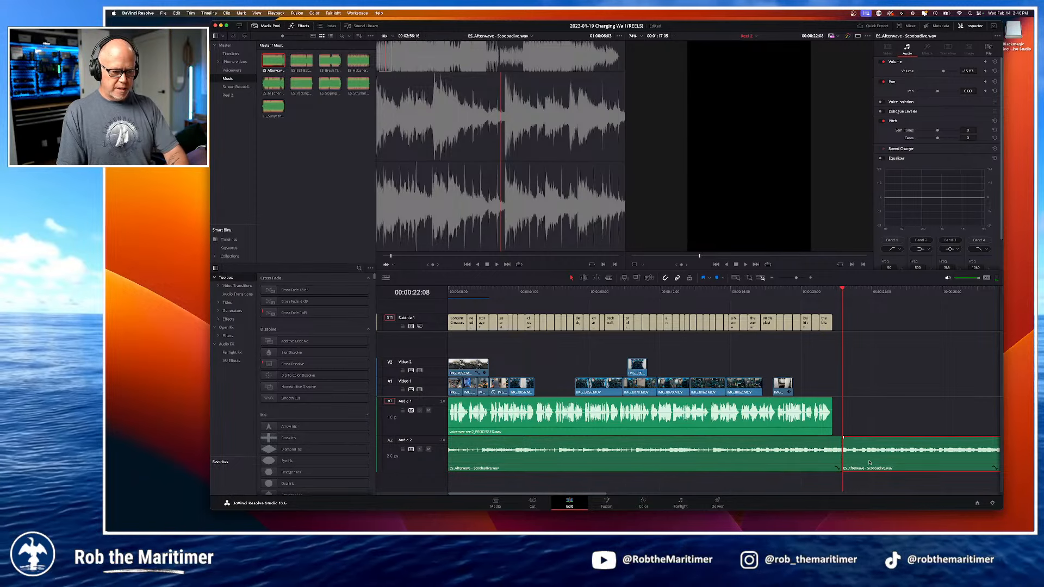
key(Delete)
drag(842, 451, 831, 448)
key(Up)
Step: Add a fade-out to the end of the music clip over THE BIO. caption and play the ending
key(super+equal)
key(super+equal)
key(super+equal)
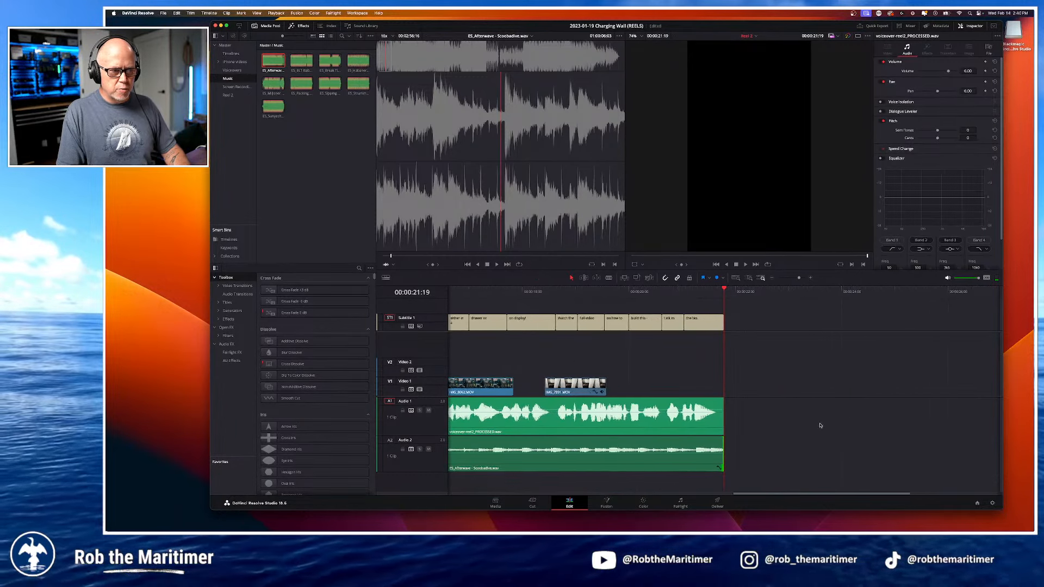
key(super+equal)
click(708, 292)
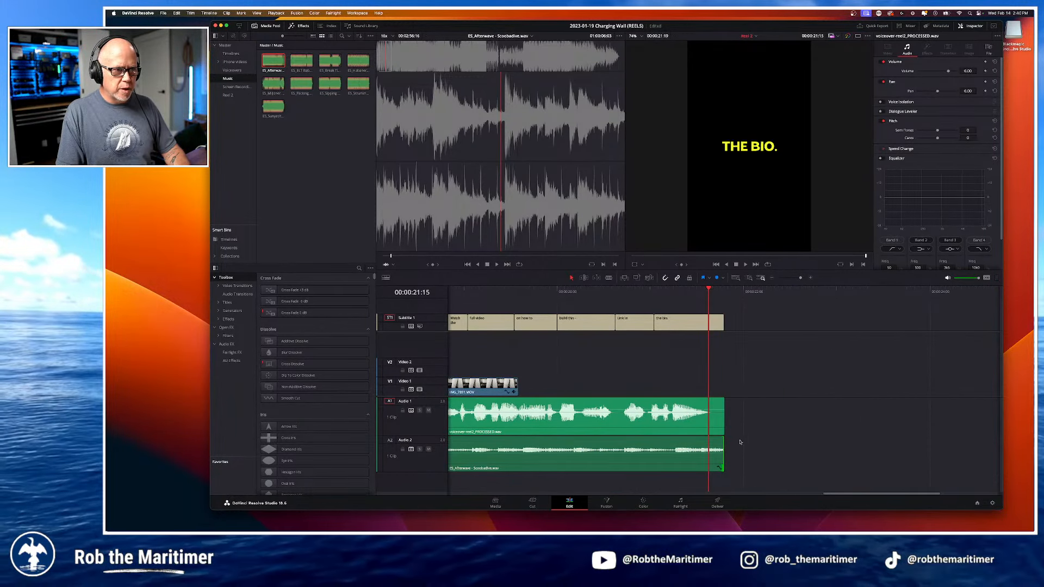
click(724, 450)
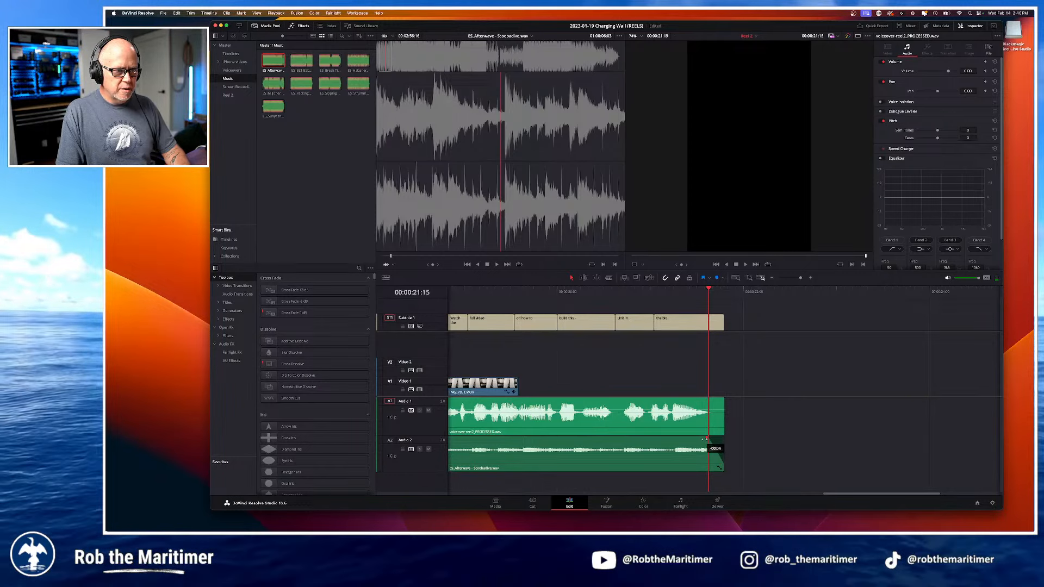
drag(680, 442, 671, 434)
click(601, 294)
key(space)
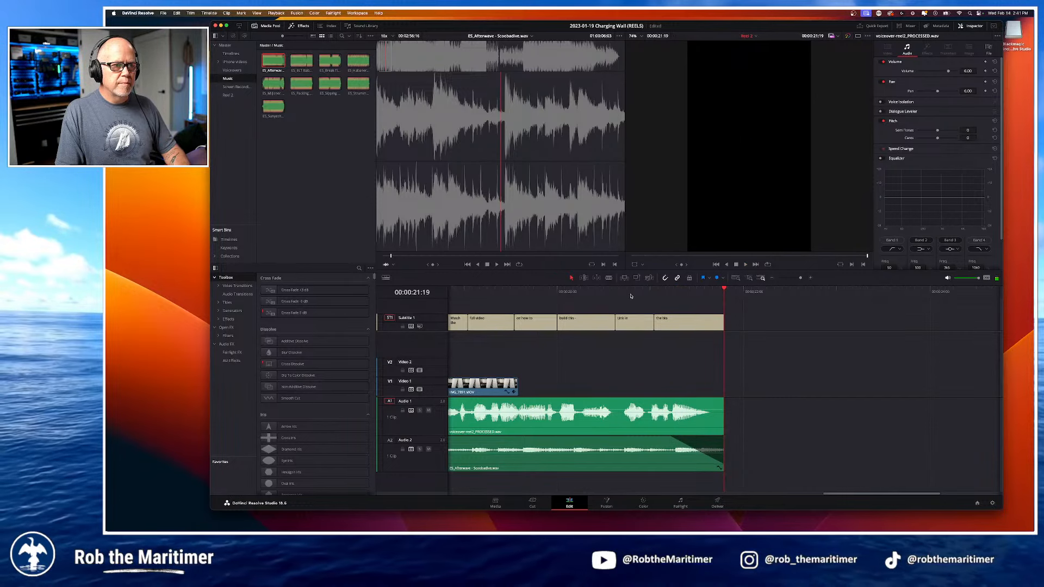
Step: Fit the whole reel in the timeline and replay the opening twice from the start, checking the CONTENT CREATORS! caption
click(735, 278)
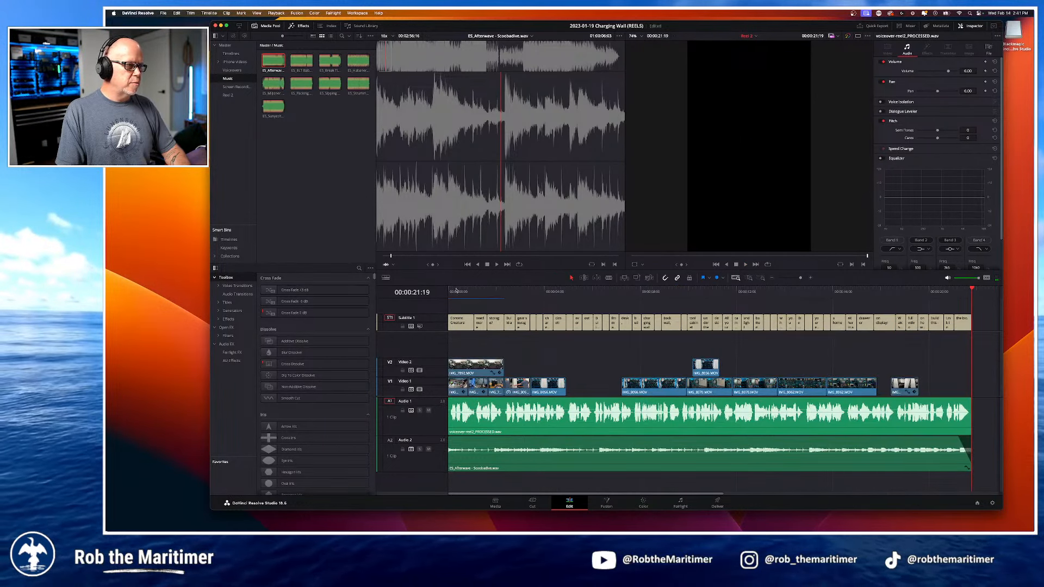
click(456, 290)
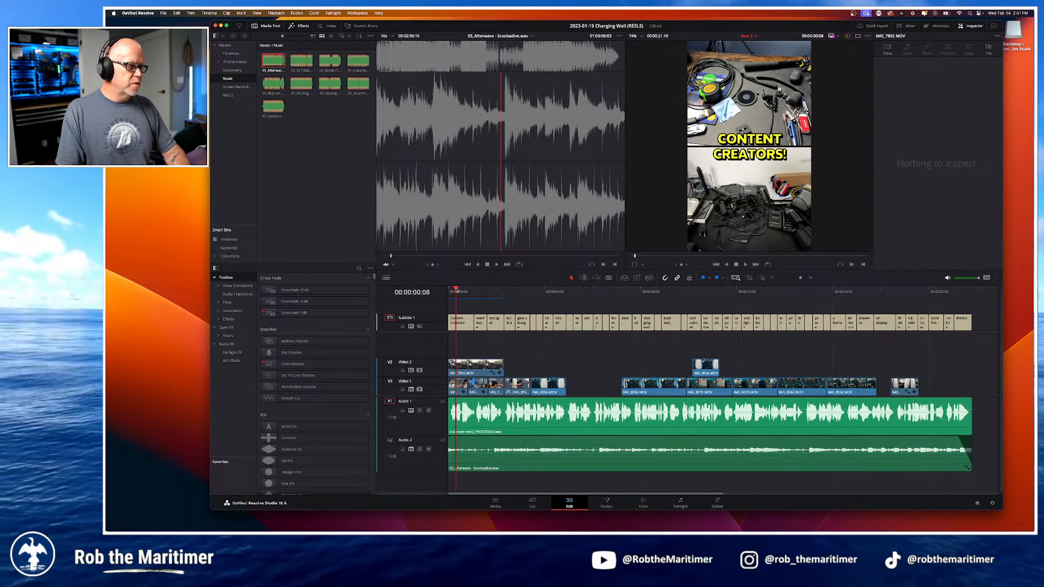
drag(456, 290, 420, 290)
key(space)
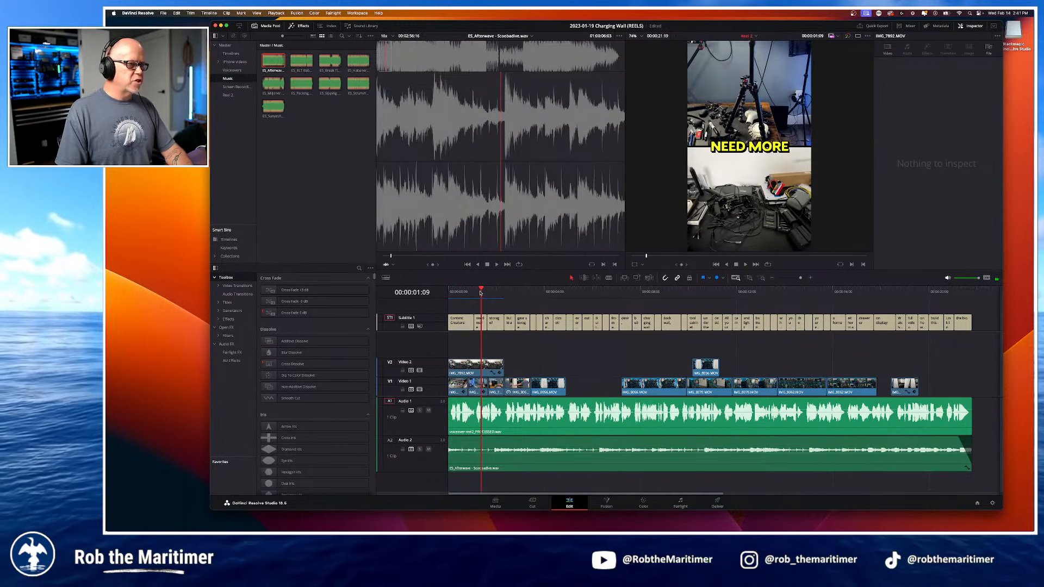
drag(481, 292, 421, 292)
key(space)
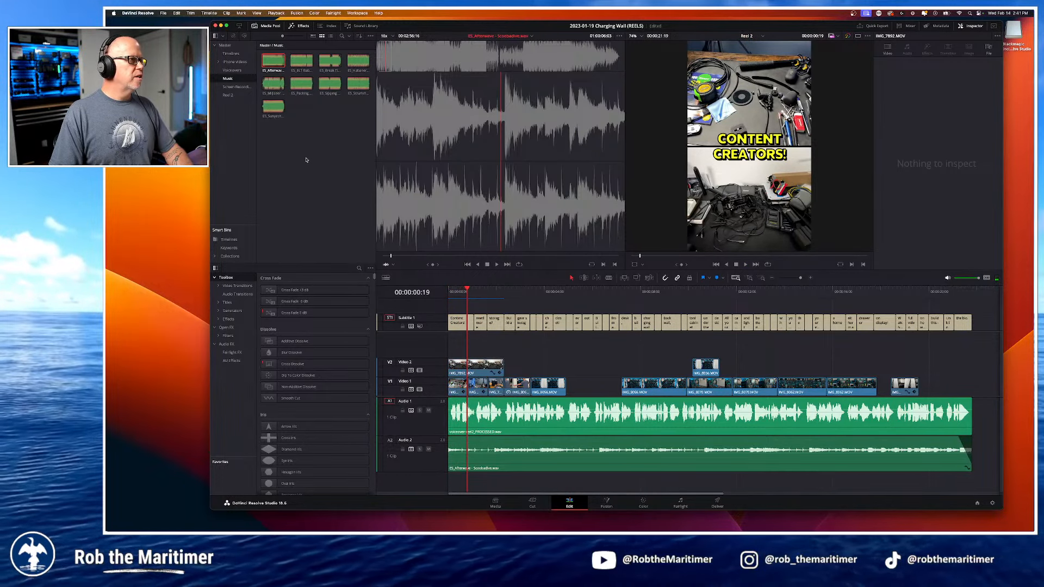
Step: Switch to a single viewer, enlarge it over the timeline area and play the reel from the start to the GEAR STORAGE caption
click(858, 35)
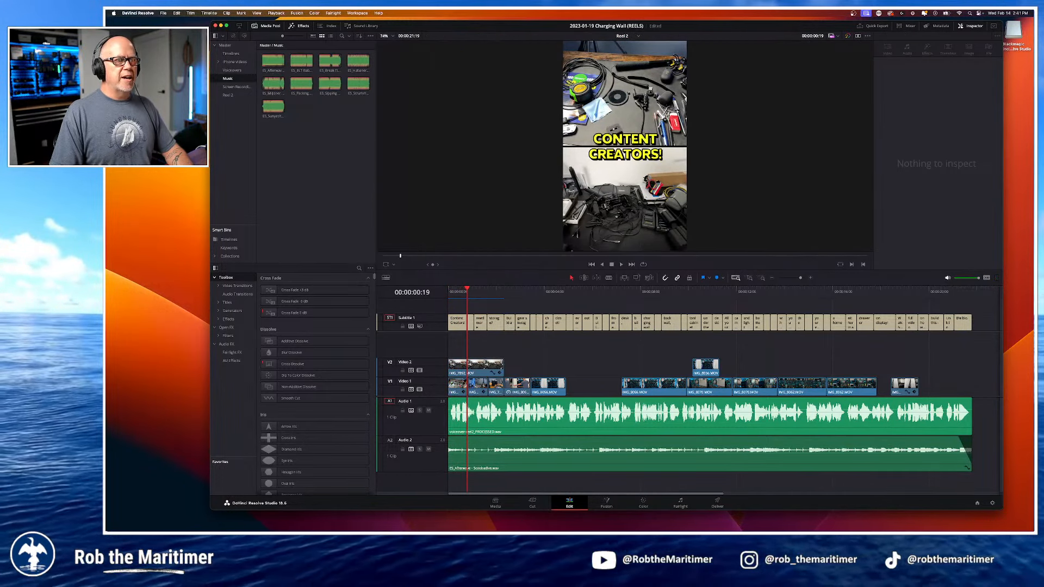
drag(525, 270, 526, 299)
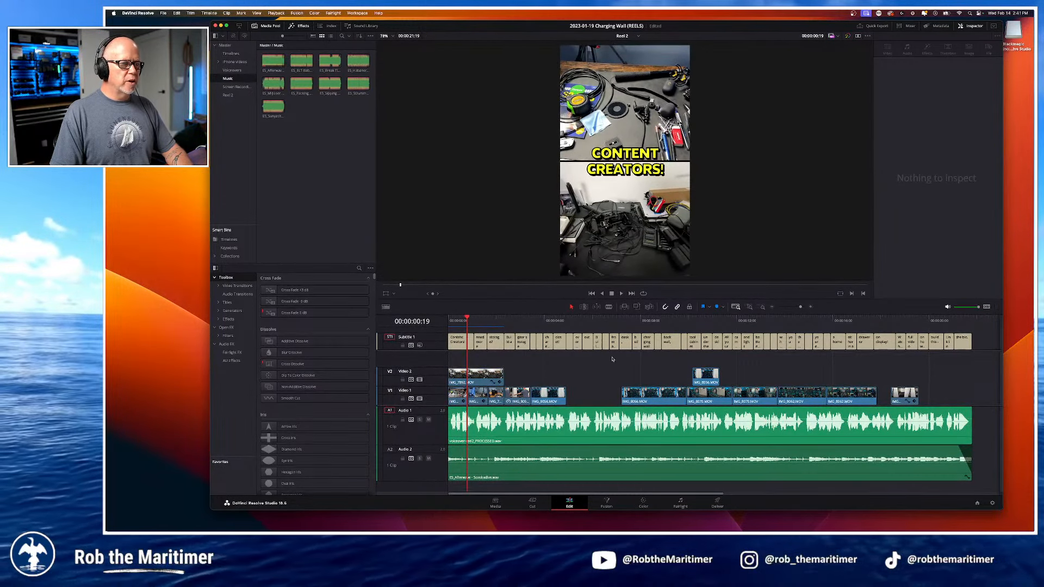
drag(467, 320, 414, 323)
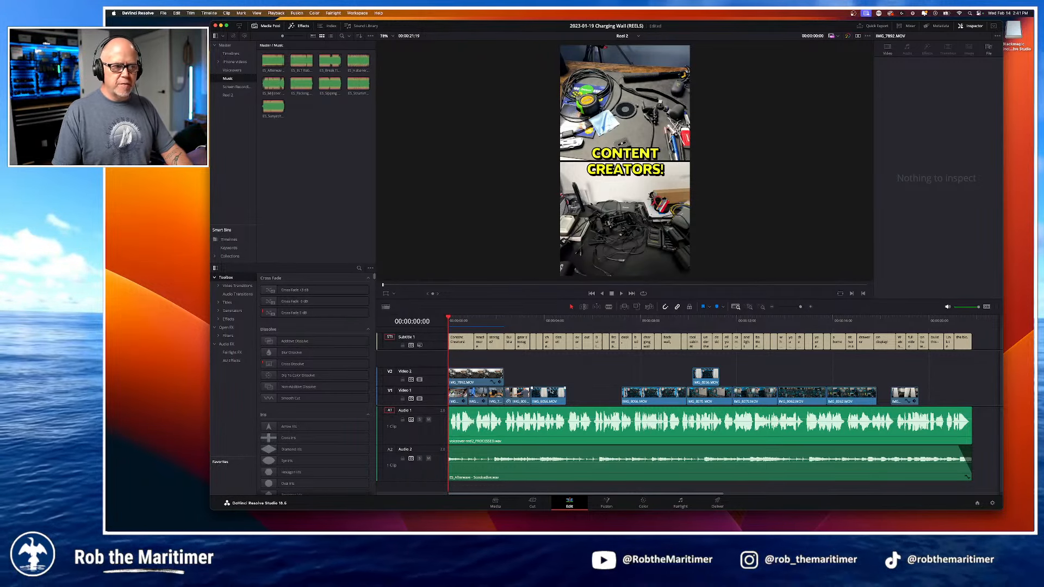
key(space)
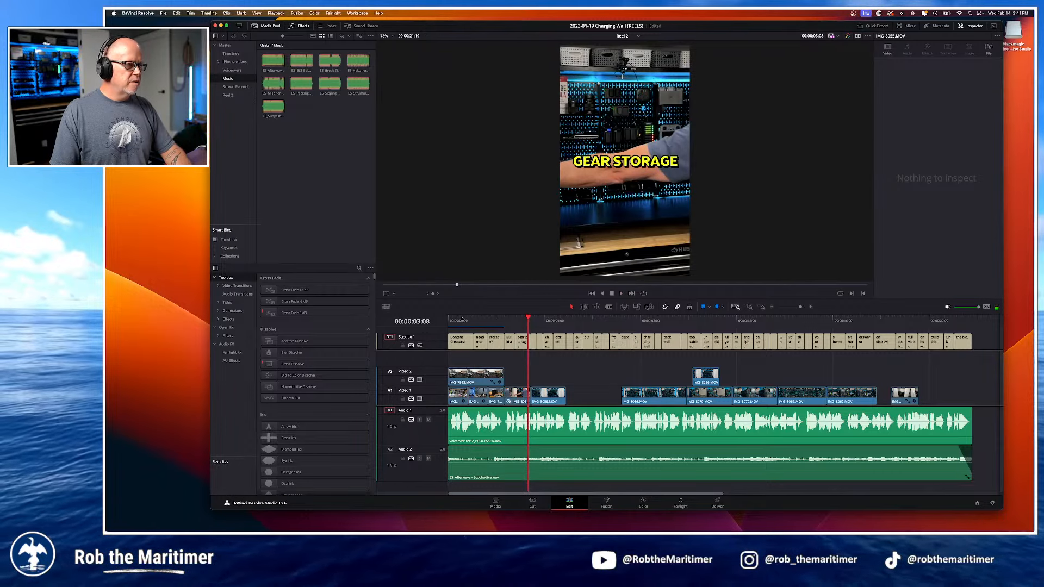
Step: Replay the reel's opening several times, checking the CONTENT CREATORS! and NEED MORE captions against the split-screen clips
drag(462, 320, 435, 322)
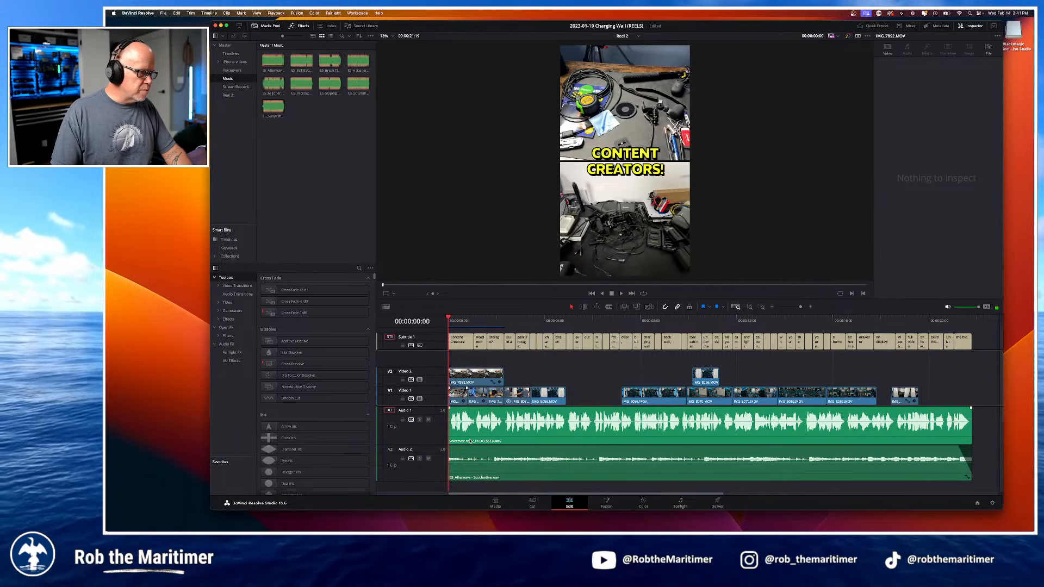
scroll(497, 456, up, 3)
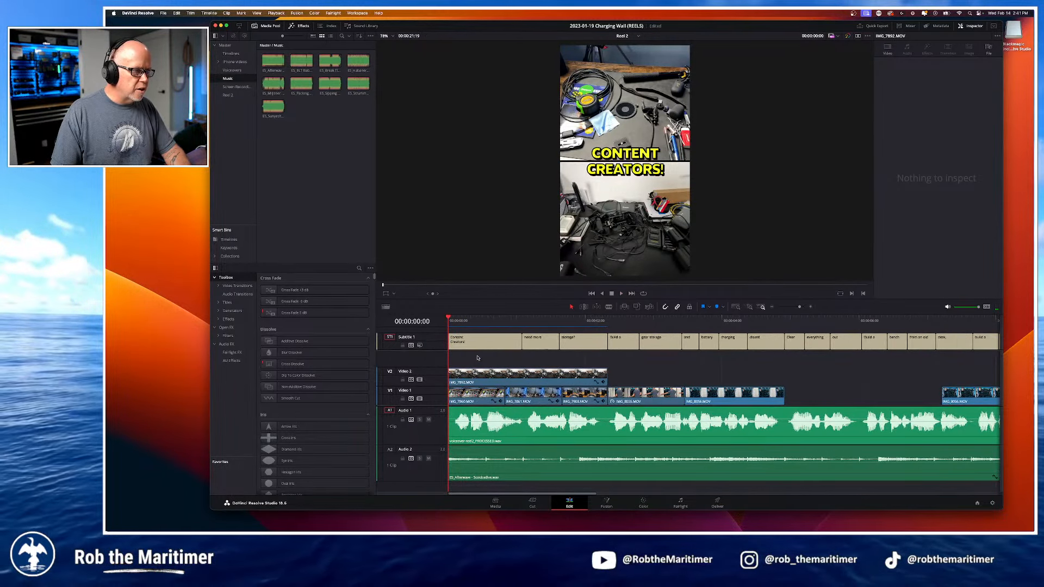
key(space)
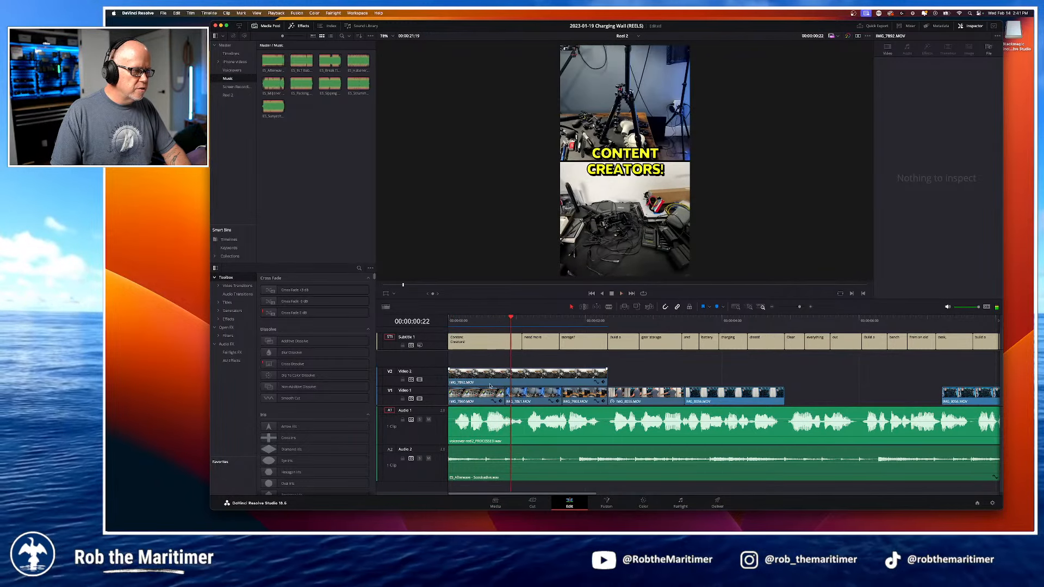
click(468, 319)
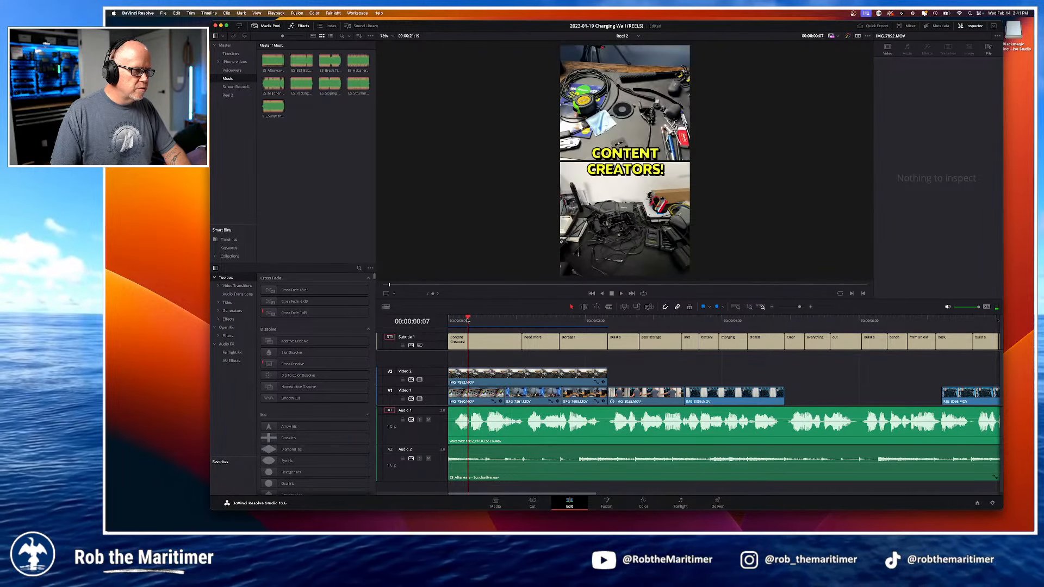
key(space)
key(space)
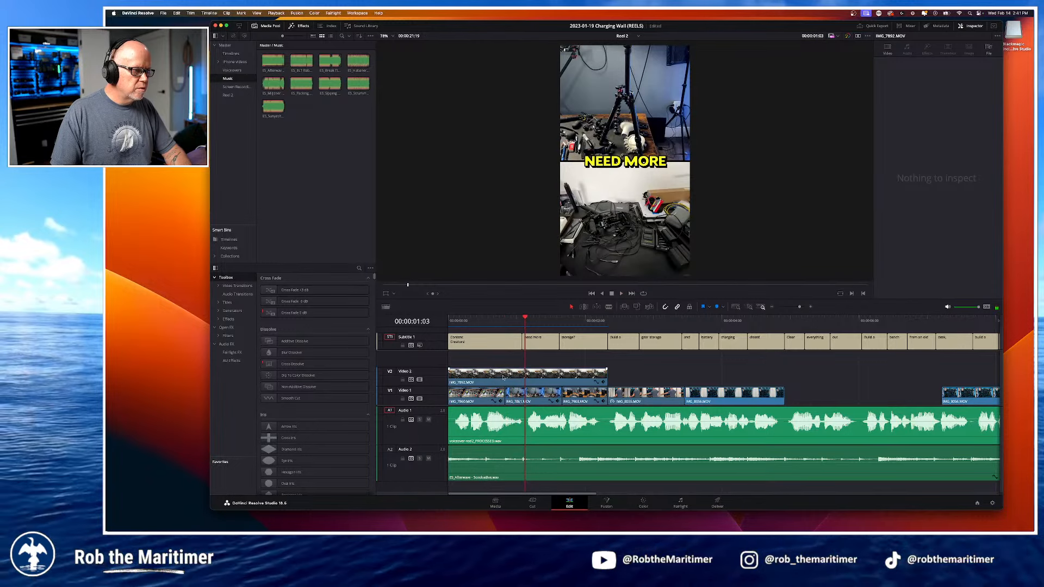
click(452, 321)
key(space)
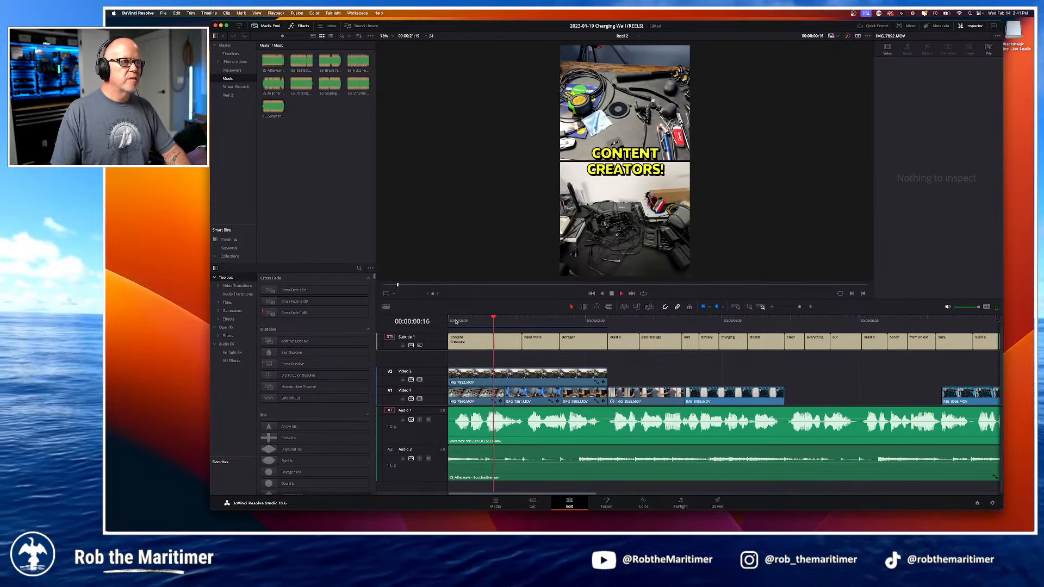
Step: Replay the stretch from the NEED MORE caption through STORAGE?, GEAR STORAGE and EVERYTHING to check the clip changes
click(516, 320)
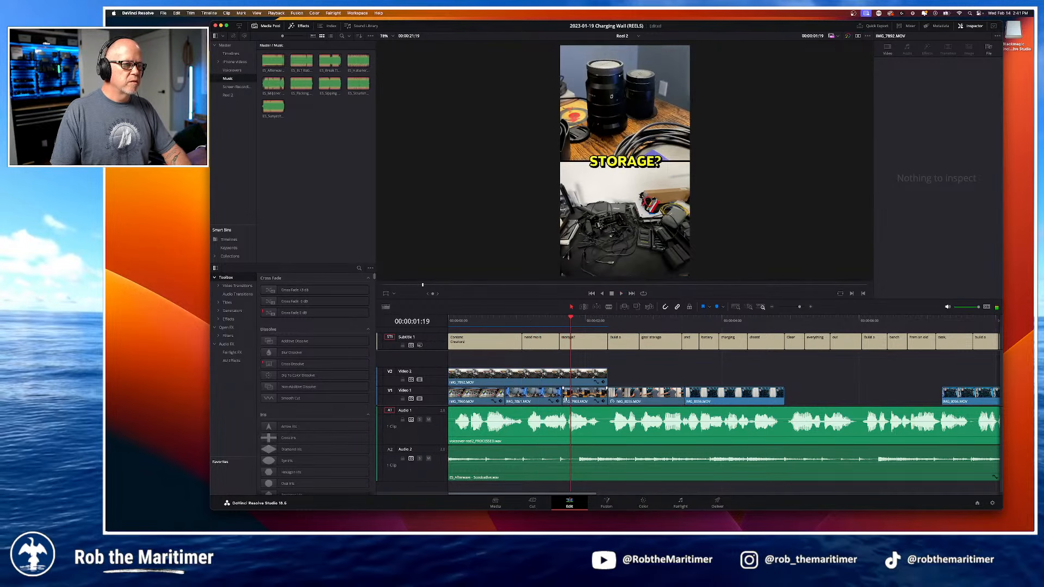
click(522, 321)
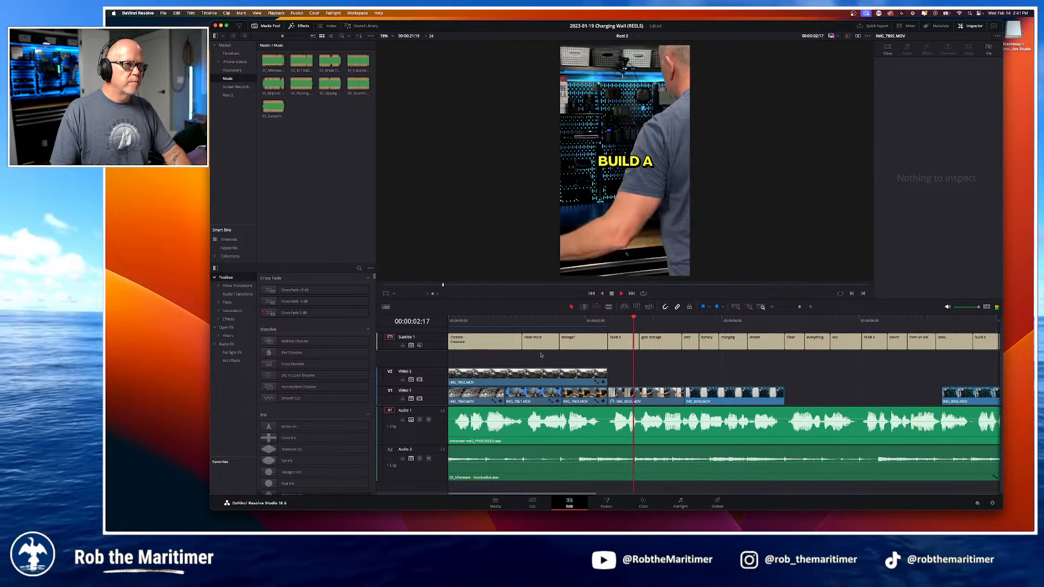
click(595, 321)
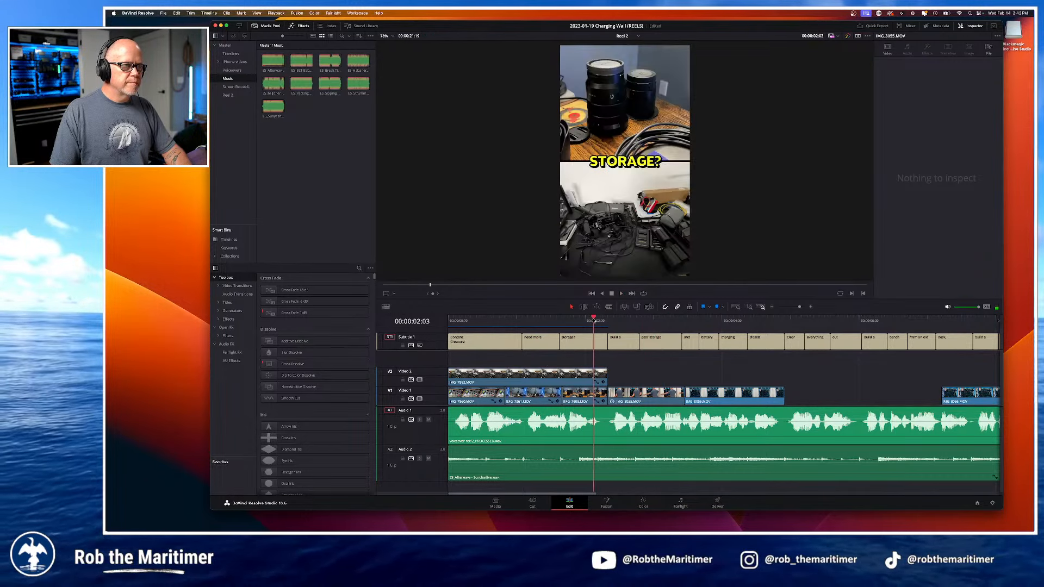
scroll(596, 354, down, 2)
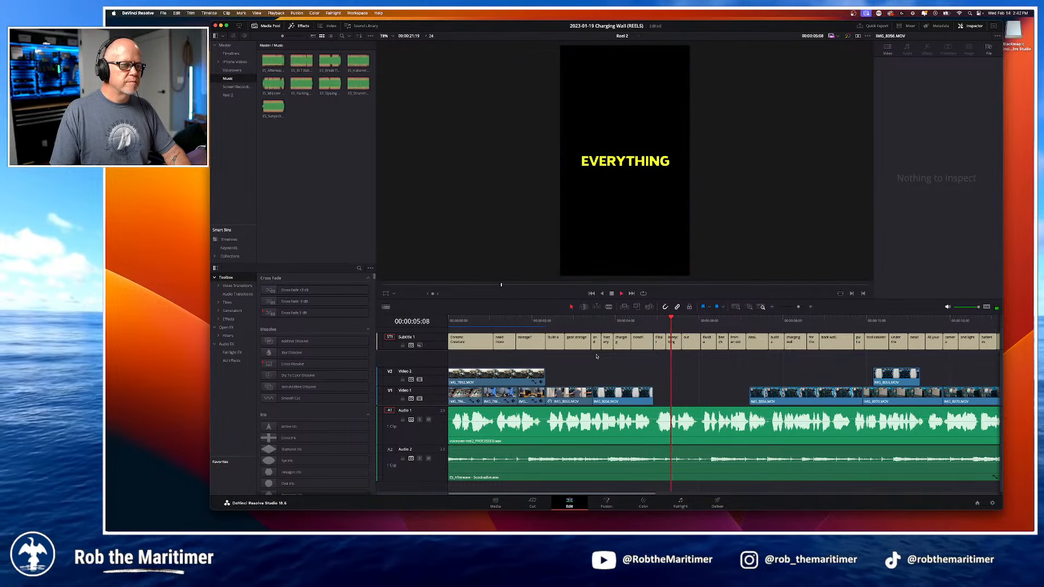
click(562, 321)
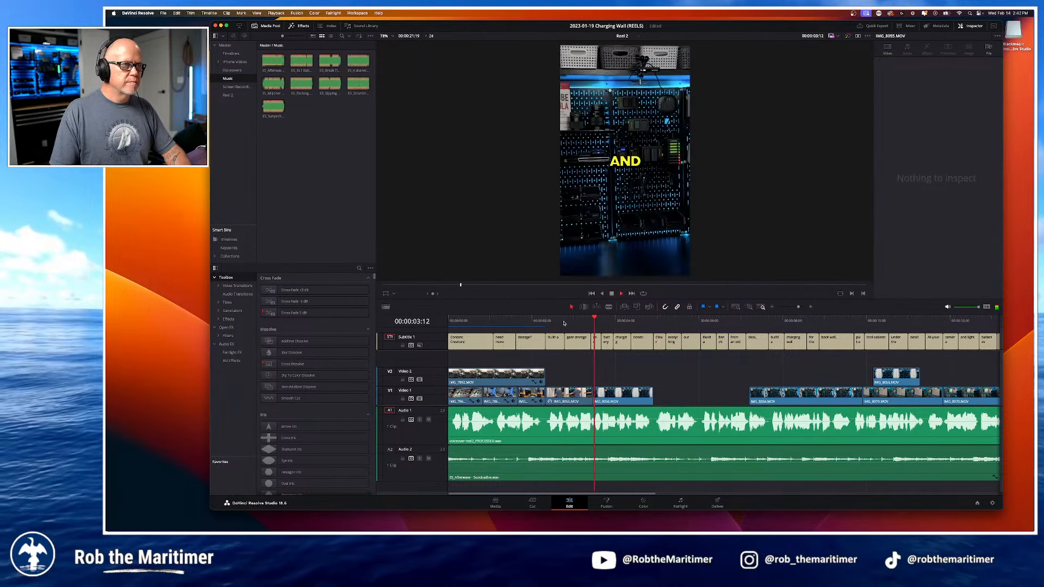
Step: Delete the Video 1 clip following the GEAR STORAGE shot and move the next pegboard clip into its place
click(619, 395)
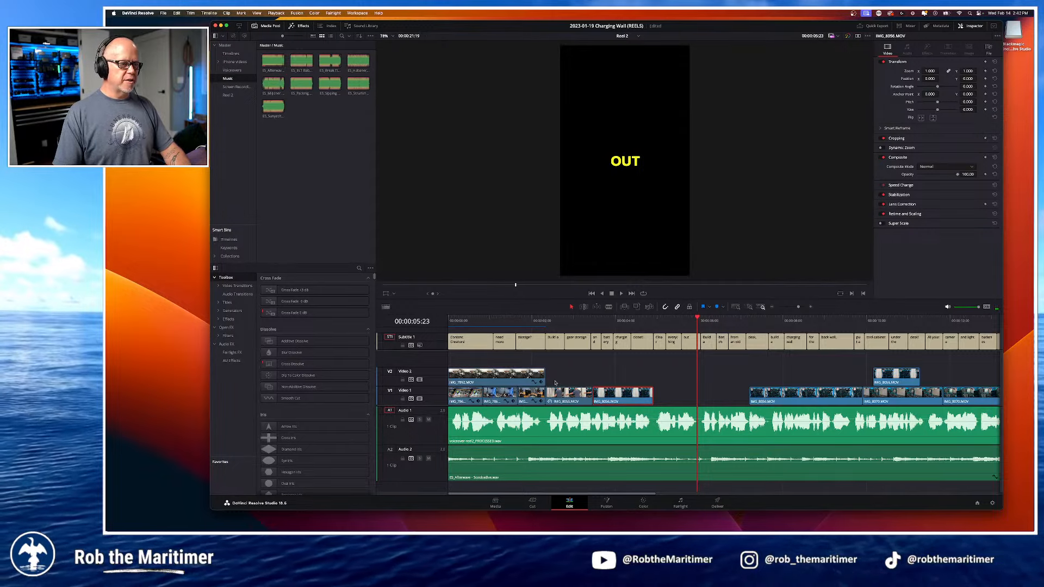
key(super+minus)
key(super+minus)
key(super+minus)
key(super+minus)
mouse_move(565, 324)
mouse_down()
mouse_move(574, 325)
mouse_move(557, 328)
mouse_move(578, 332)
mouse_up()
drag(509, 350, 515, 348)
click(577, 321)
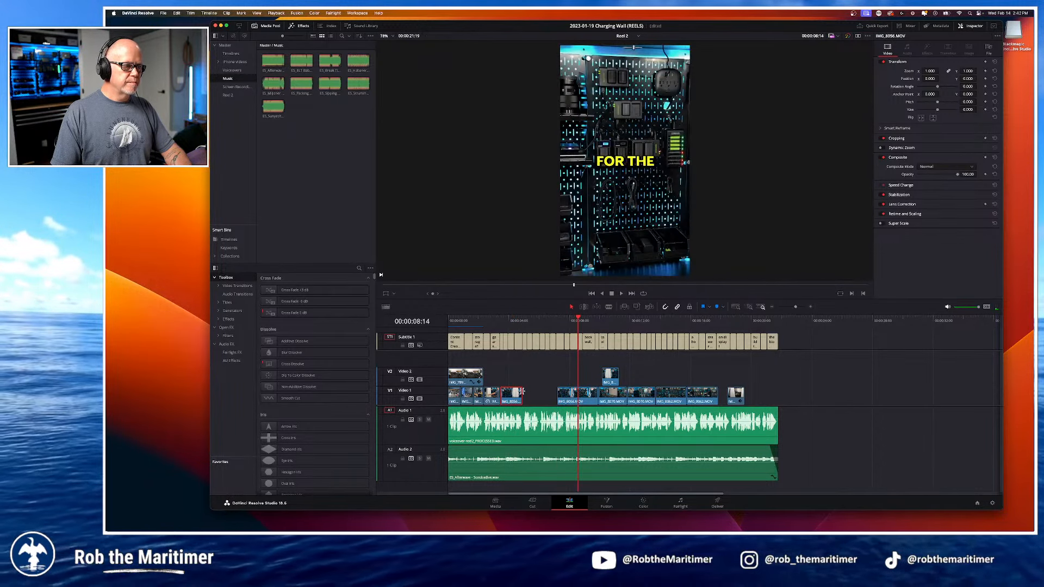
key(BackSpace)
drag(567, 394, 511, 392)
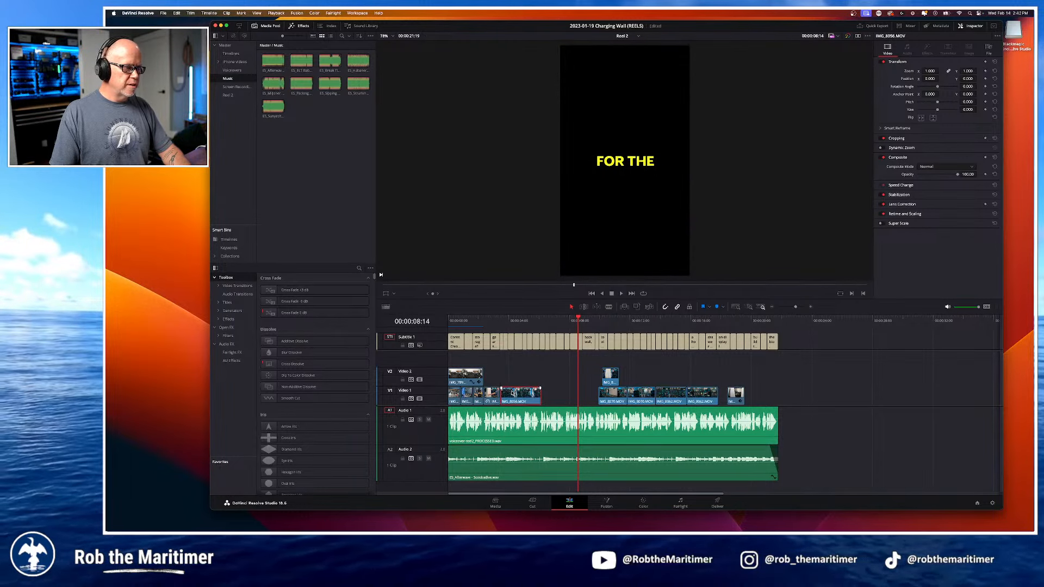
Step: Play the moved pegboard clip against the CHARGING, CLOSET! and CLEAR captions
click(498, 321)
key(space)
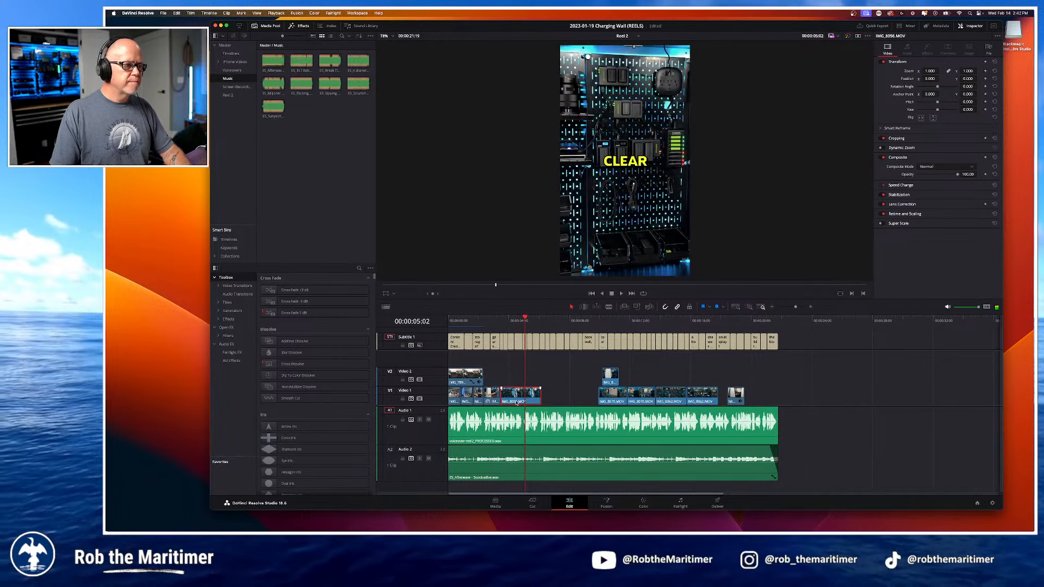
drag(526, 320, 501, 322)
key(space)
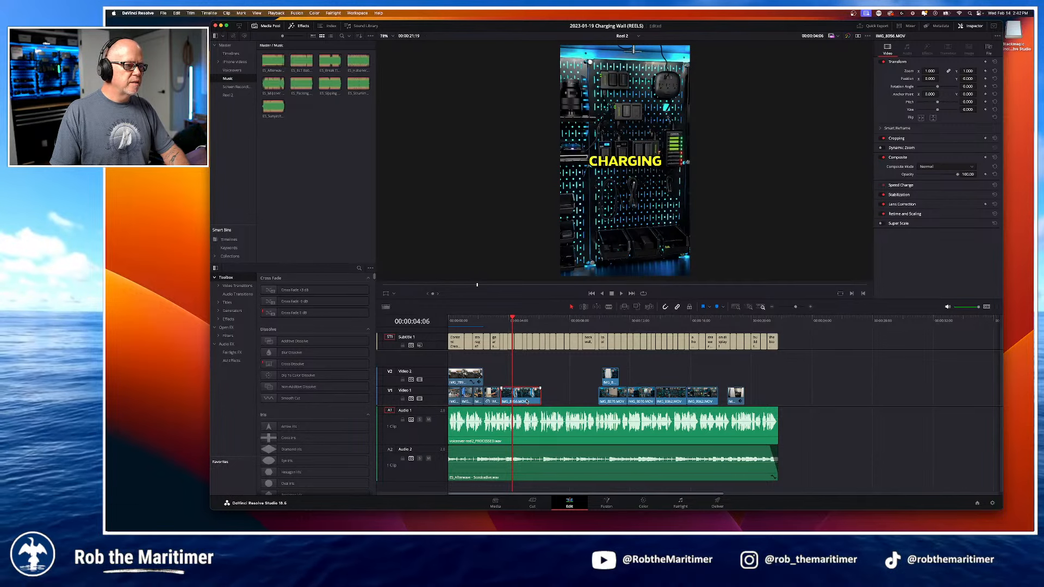
Step: Find where the CLEAR caption begins and trim the end of the moved pegboard clip back to that point
key(super+equal)
key(super+equal)
click(541, 322)
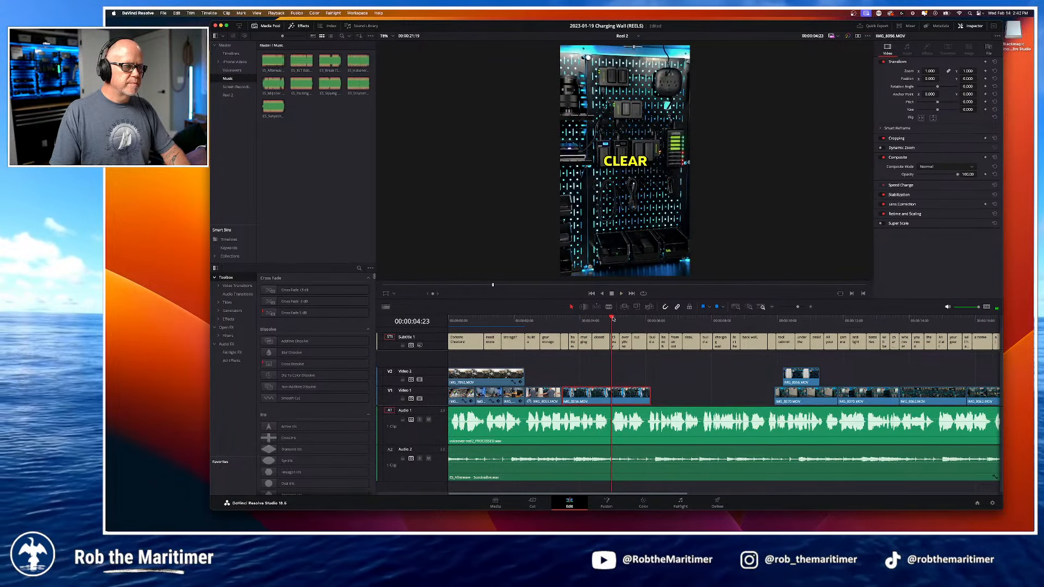
drag(613, 319, 614, 320)
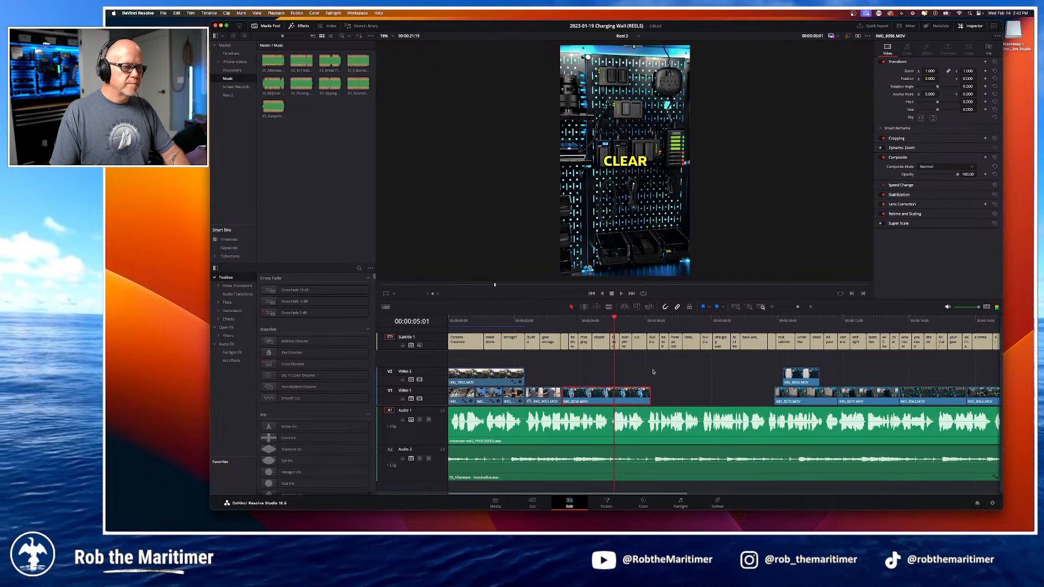
key(Left)
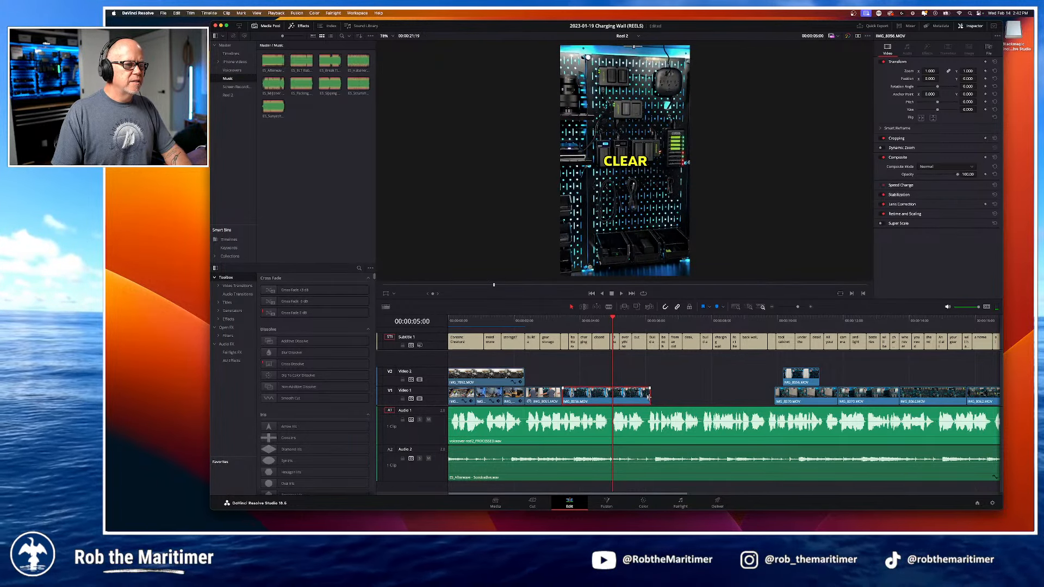
key(space)
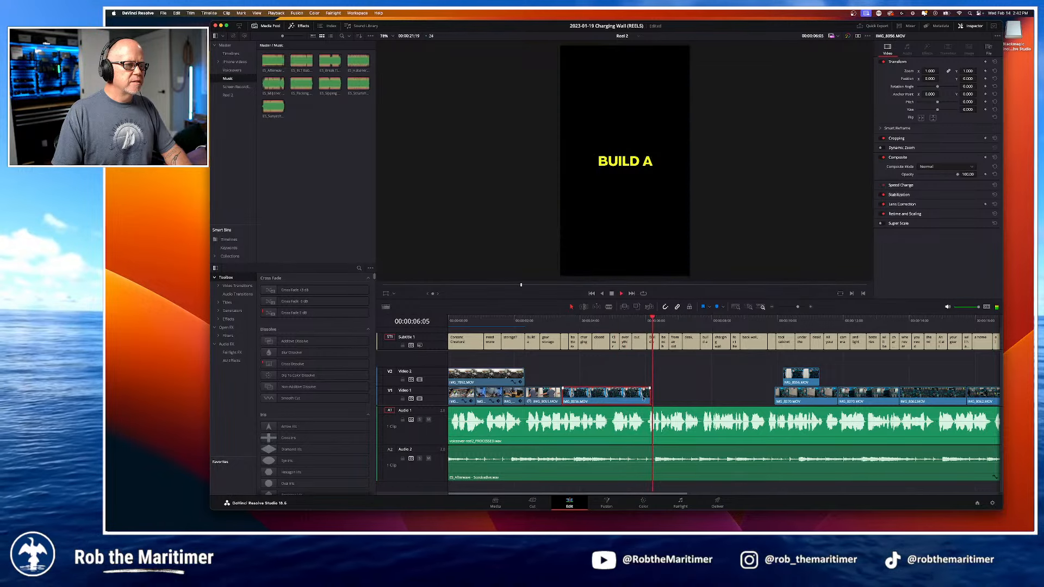
click(558, 319)
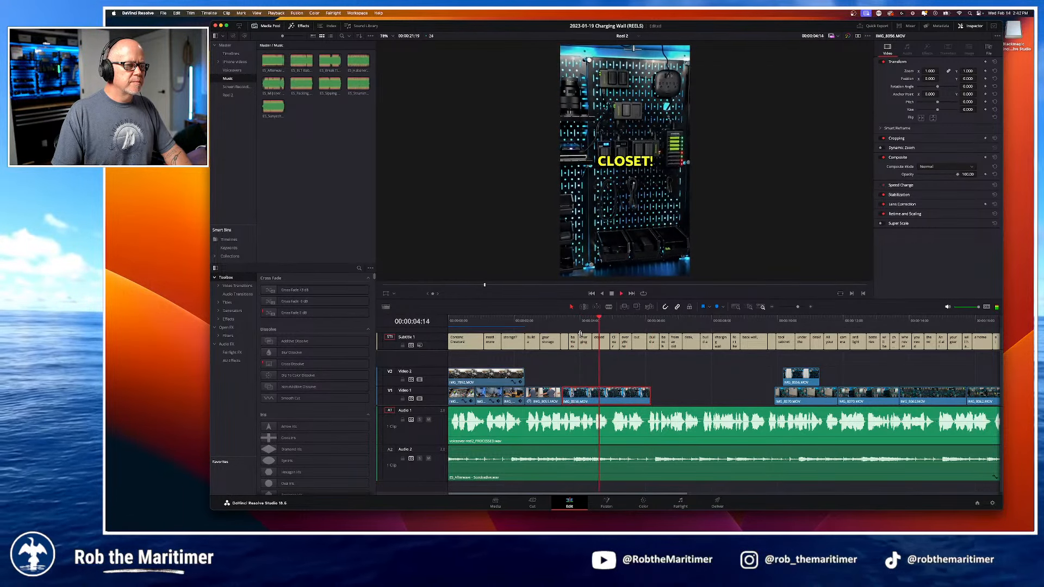
drag(651, 395, 612, 396)
click(593, 325)
click(610, 394)
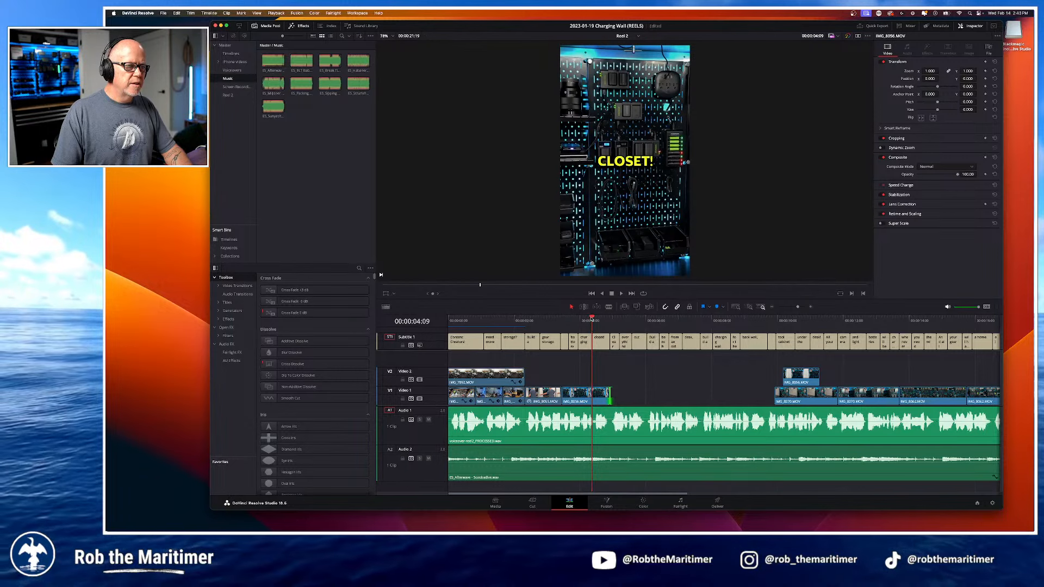
Step: Split the trimmed pegboard clip at 00:00:03:23 and 00:00:04:09, where the CHARGING and CLOSET! captions start
click(579, 321)
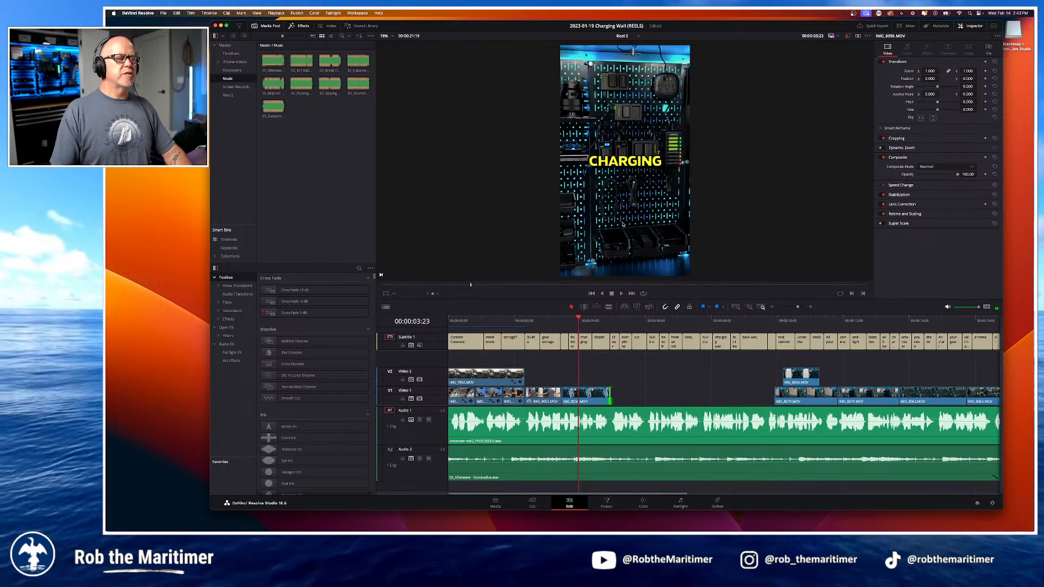
click(492, 320)
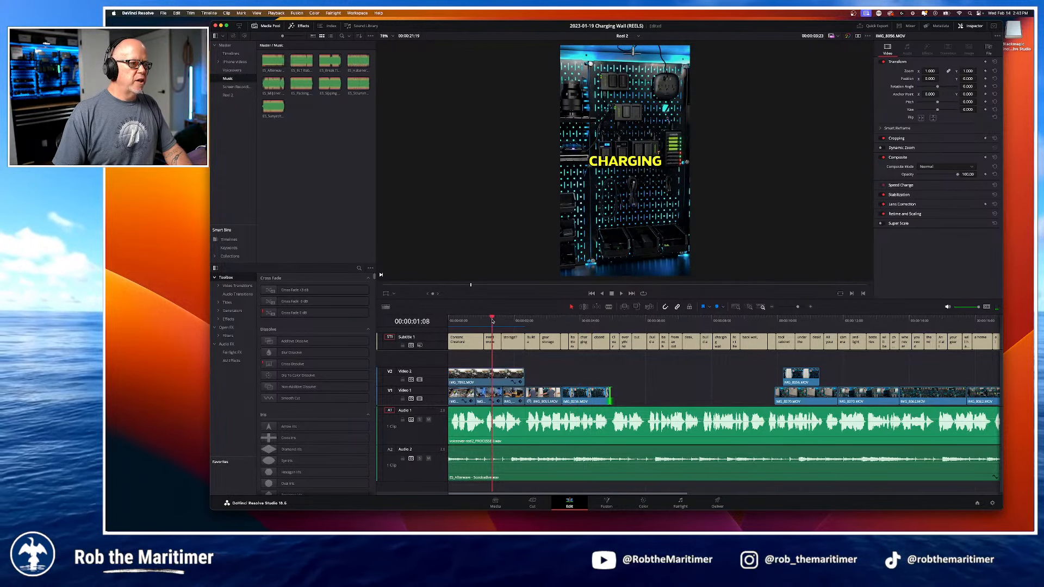
click(591, 320)
drag(593, 321, 563, 326)
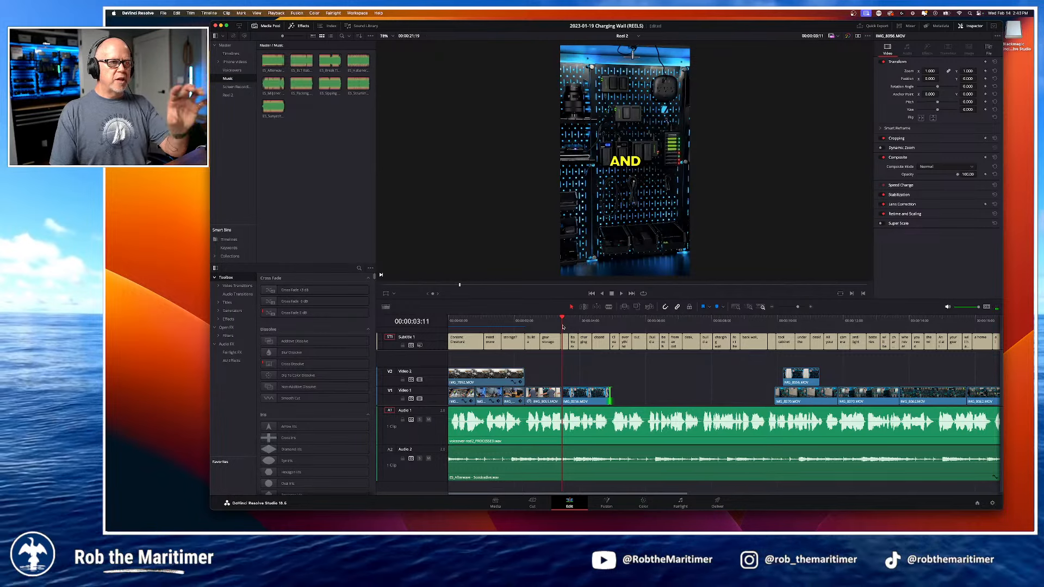
key(space)
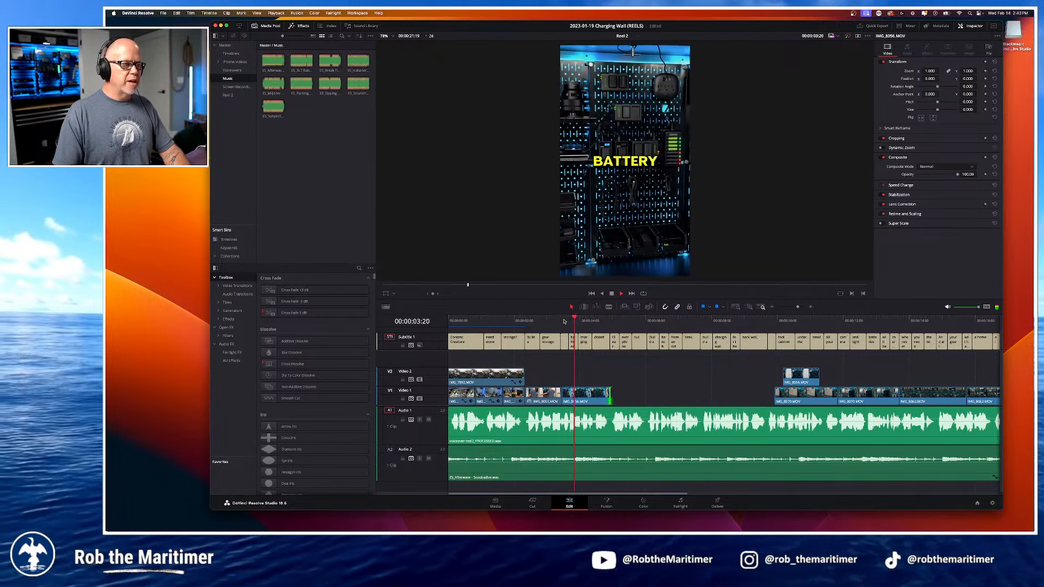
key(space)
drag(562, 321, 576, 320)
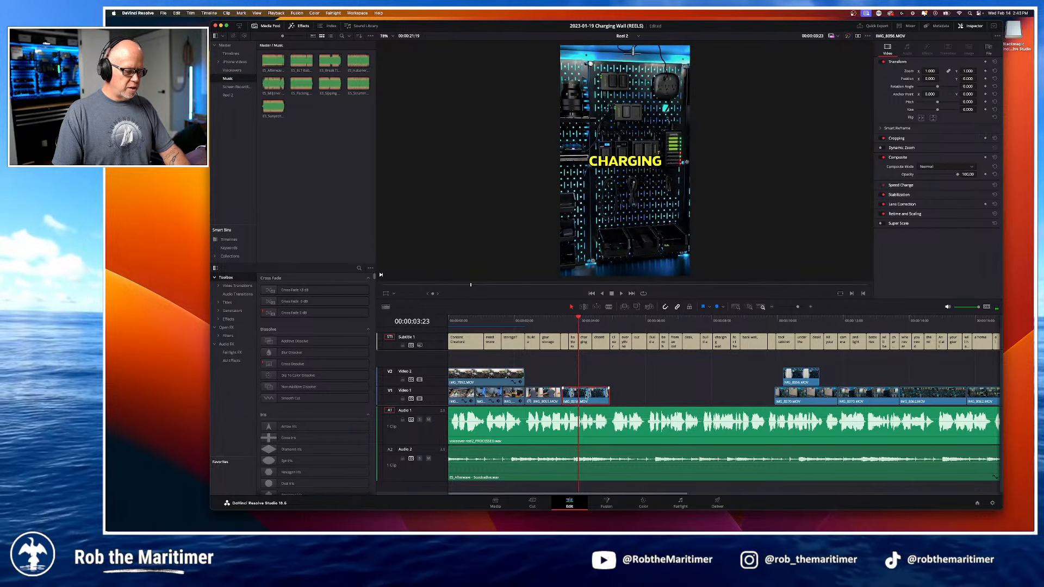
drag(579, 320, 589, 322)
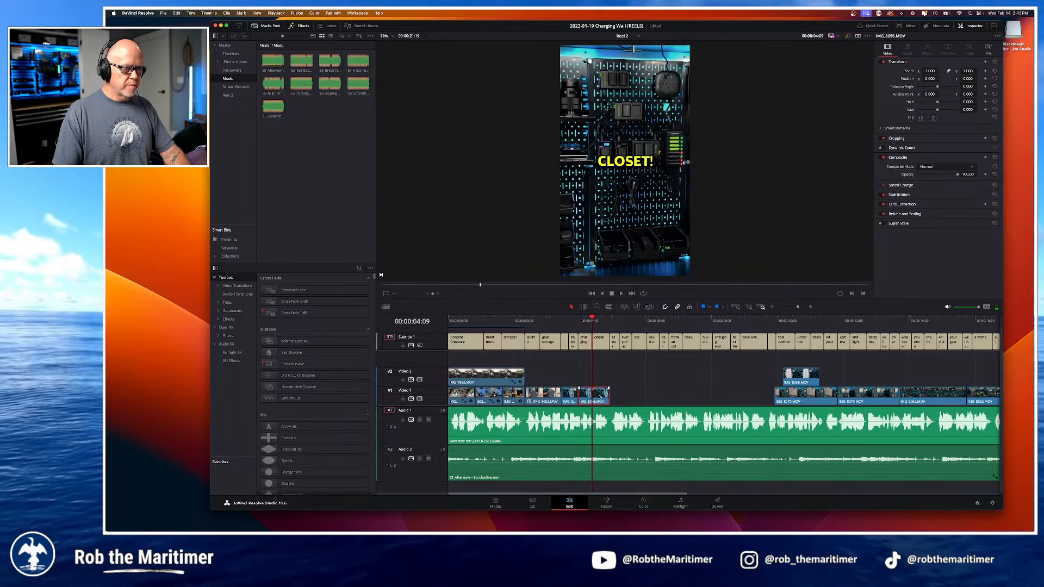
Step: Shift the BATTERY segment horizontally so the shelf with the YouTube Formula book fills the frame, leaving its vertical position at 0
click(568, 325)
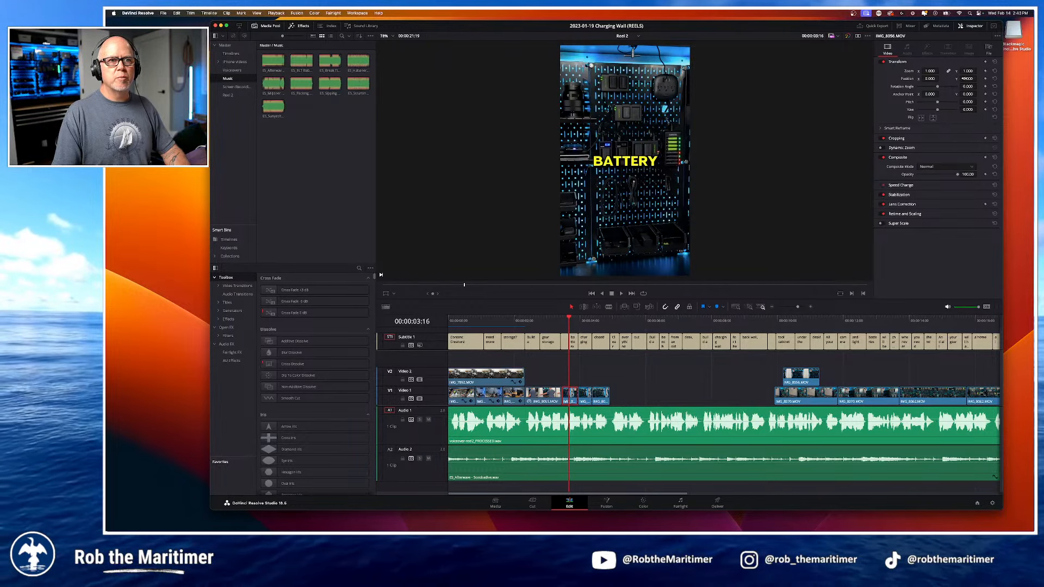
drag(967, 79, 978, 79)
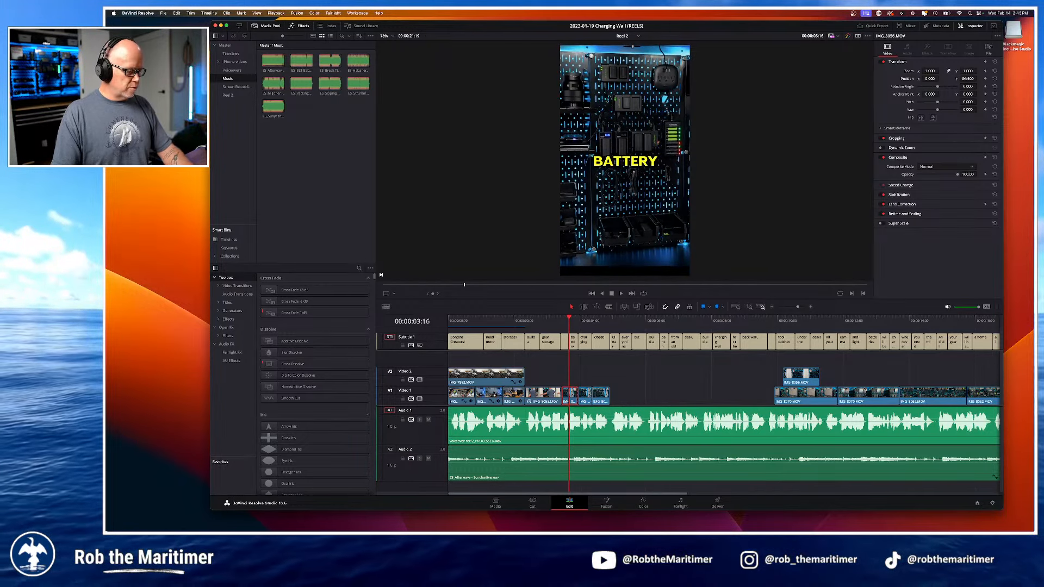
key(super+z)
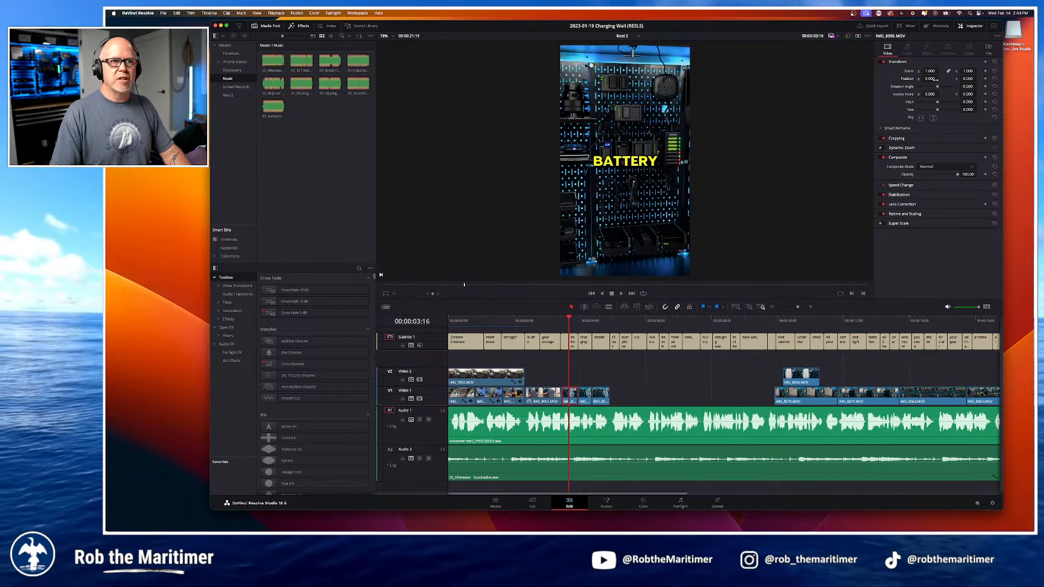
drag(929, 79, 525, 275)
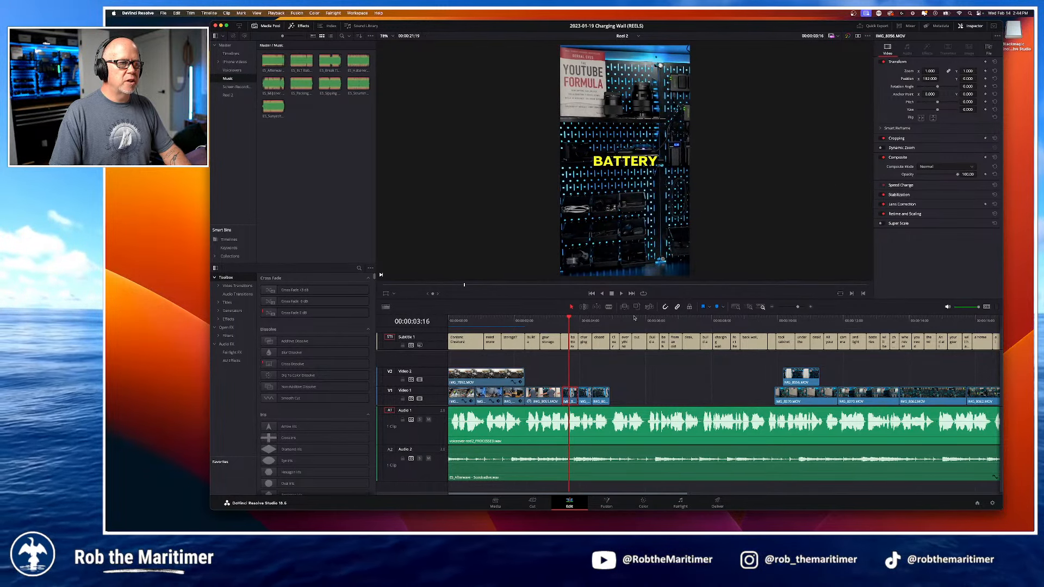
Step: Play the split segments and set the CLOSET! segment's horizontal position to -217 to frame the pegboard's gimbal side
key(space)
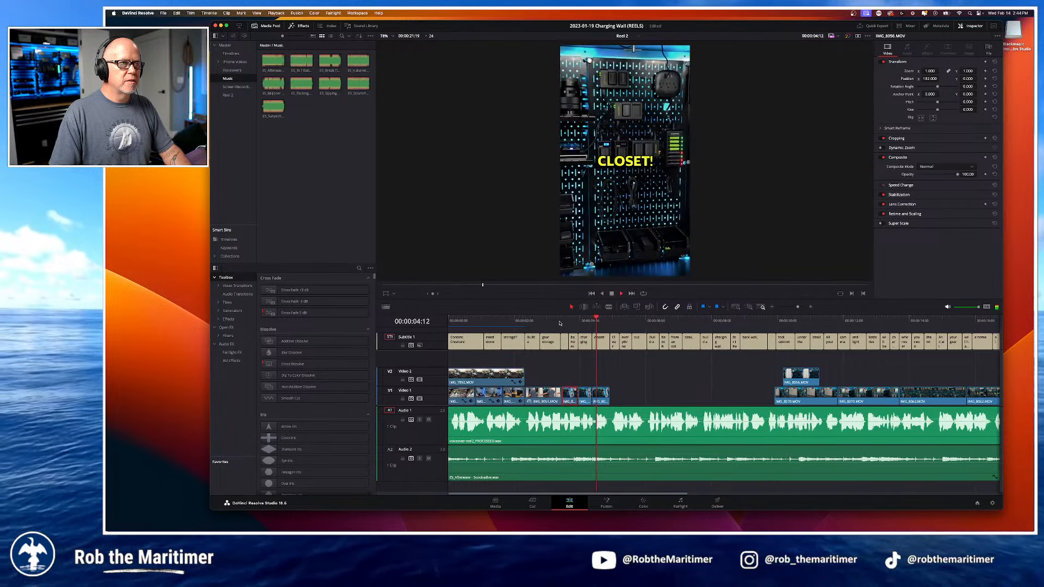
key(space)
click(603, 322)
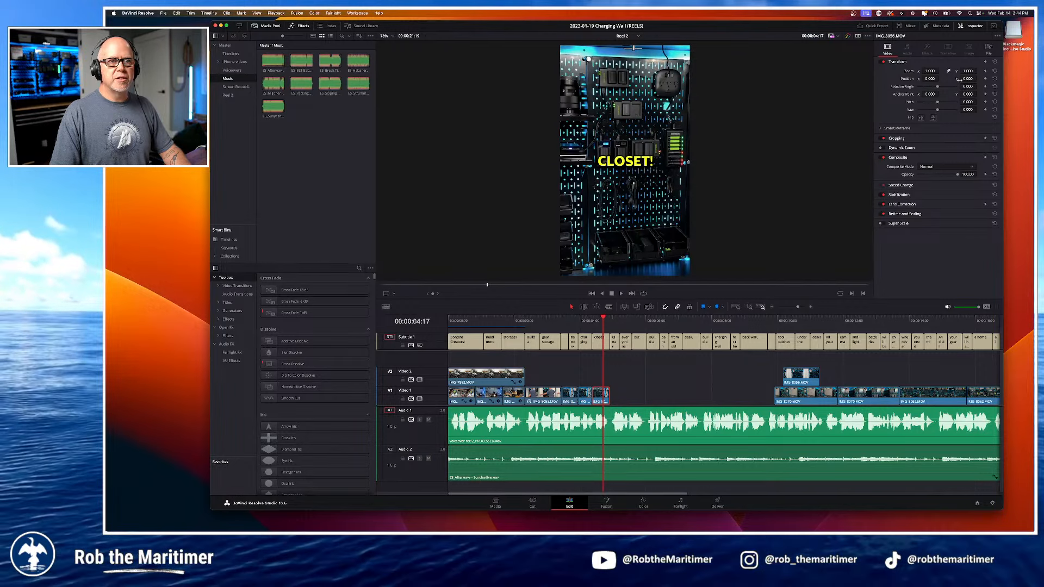
drag(929, 78, 941, 79)
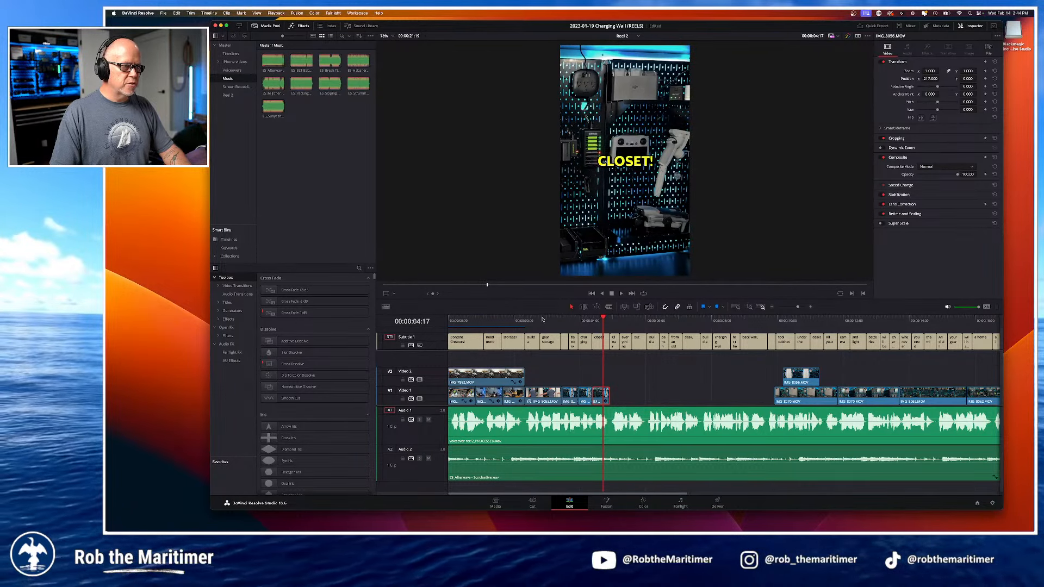
Step: Play the split pegboard segments twice from about two seconds in to check their cuts against the captions
click(542, 319)
key(space)
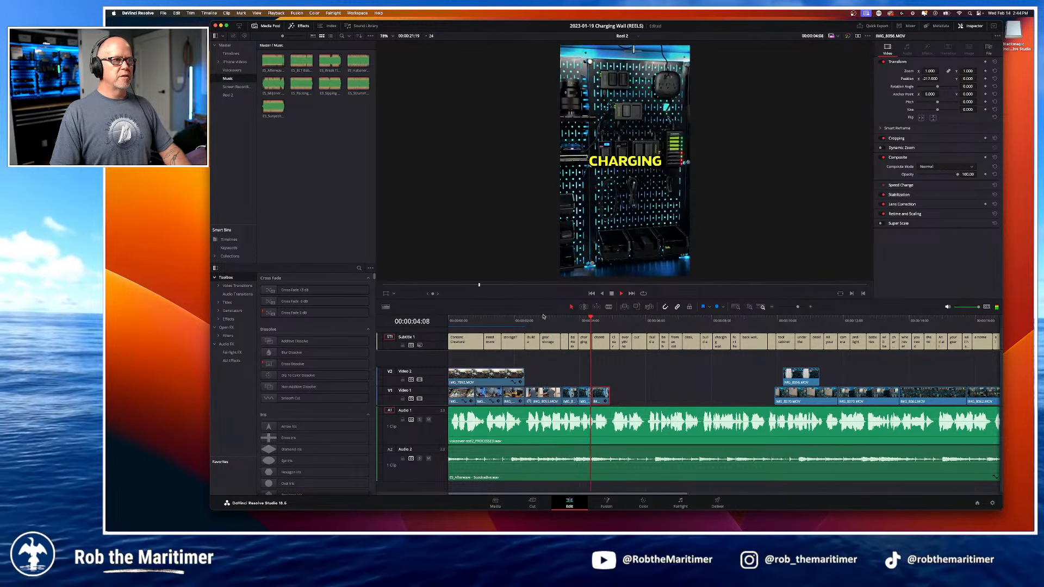
key(space)
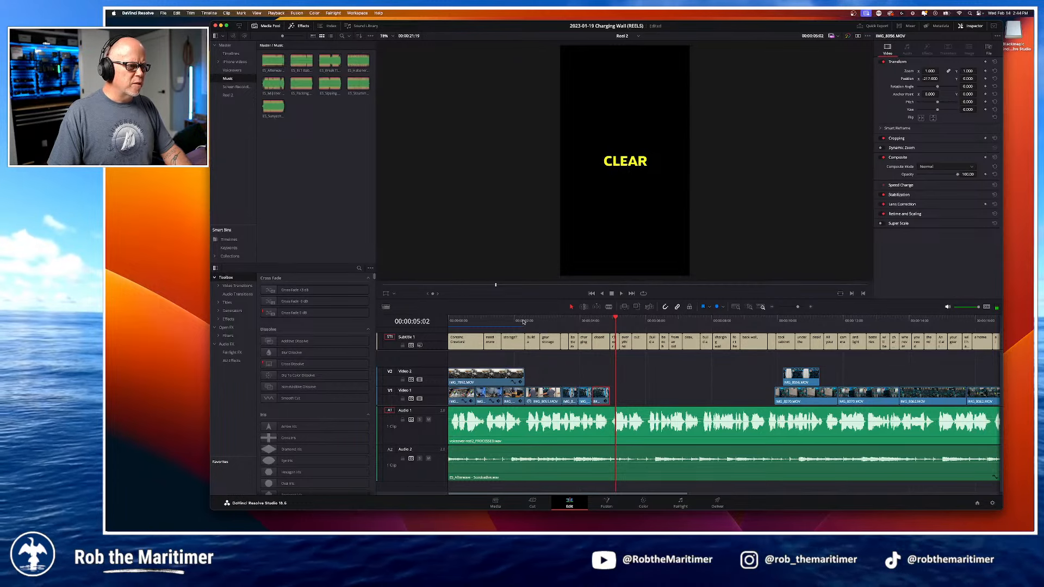
click(523, 320)
key(space)
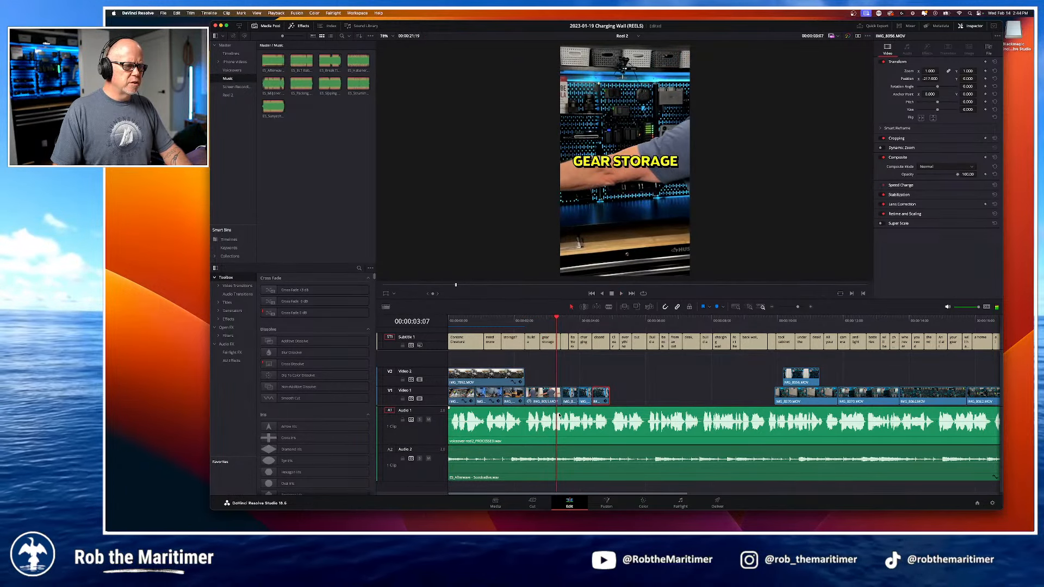
Step: Ripple-trim the cut before the last pegboard segment, extending the CHARGING shot over CLOSET! so the sequence ends at the EVERYTHING caption
drag(560, 398, 560, 399)
key(space)
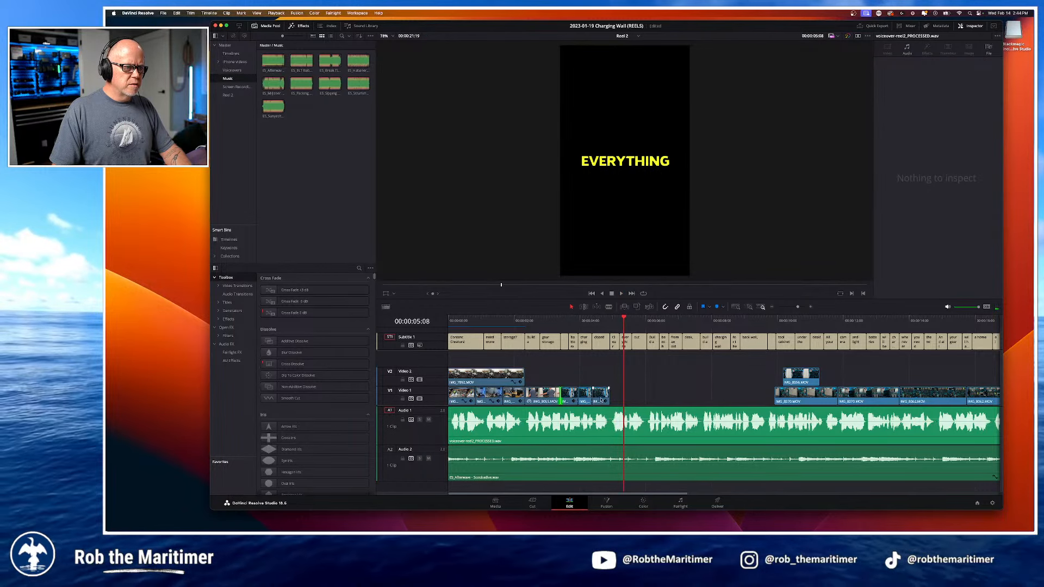
mouse_move(601, 400)
mouse_down()
mouse_move(616, 401)
mouse_move(581, 396)
mouse_move(598, 396)
mouse_up()
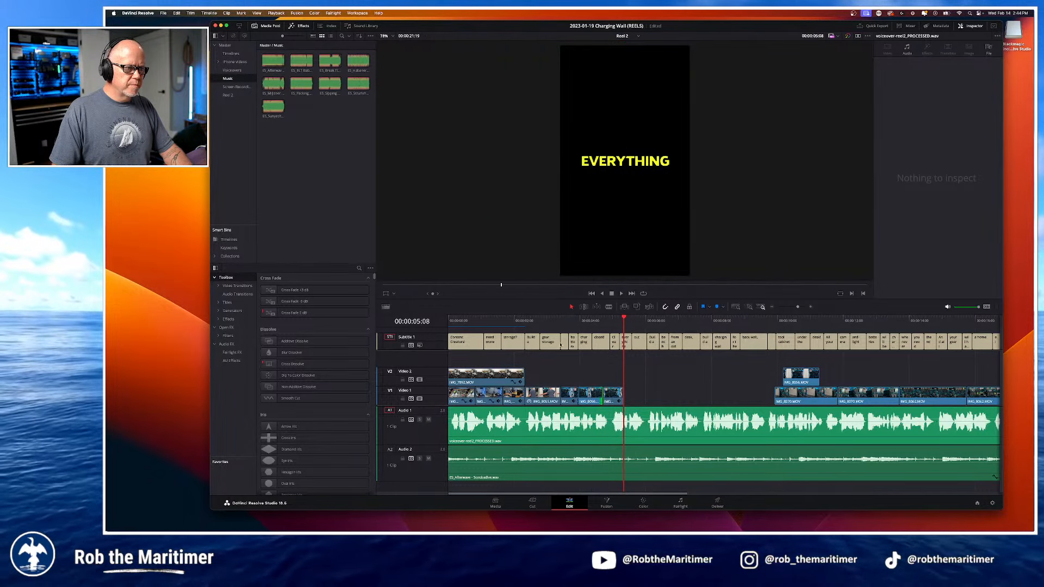
Step: Play back the adjusted cuts and park the playhead at 00:00:05:08, where the last pegboard segment ends and the EVERYTHING caption starts
click(514, 321)
key(space)
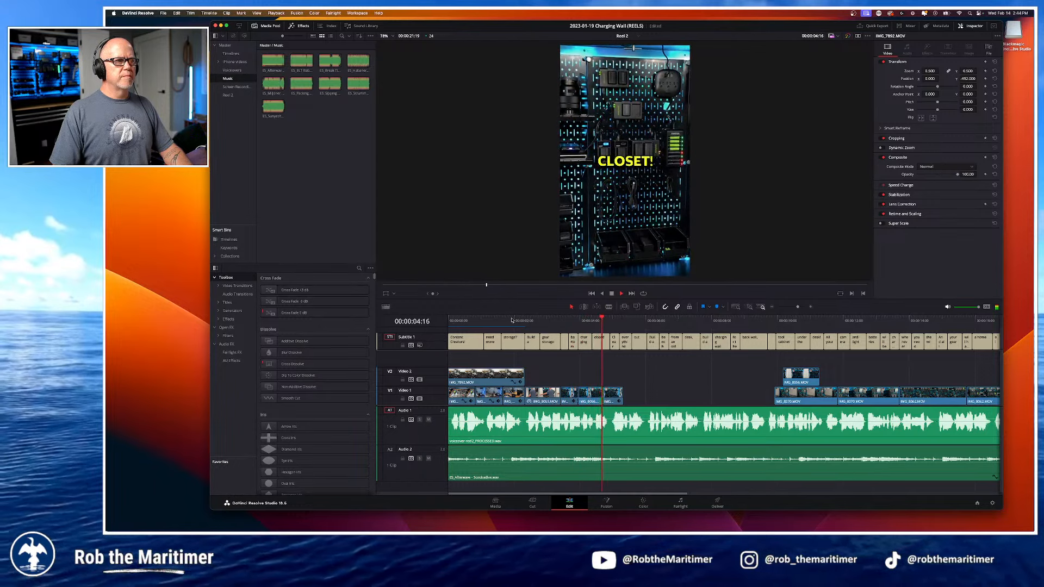
key(space)
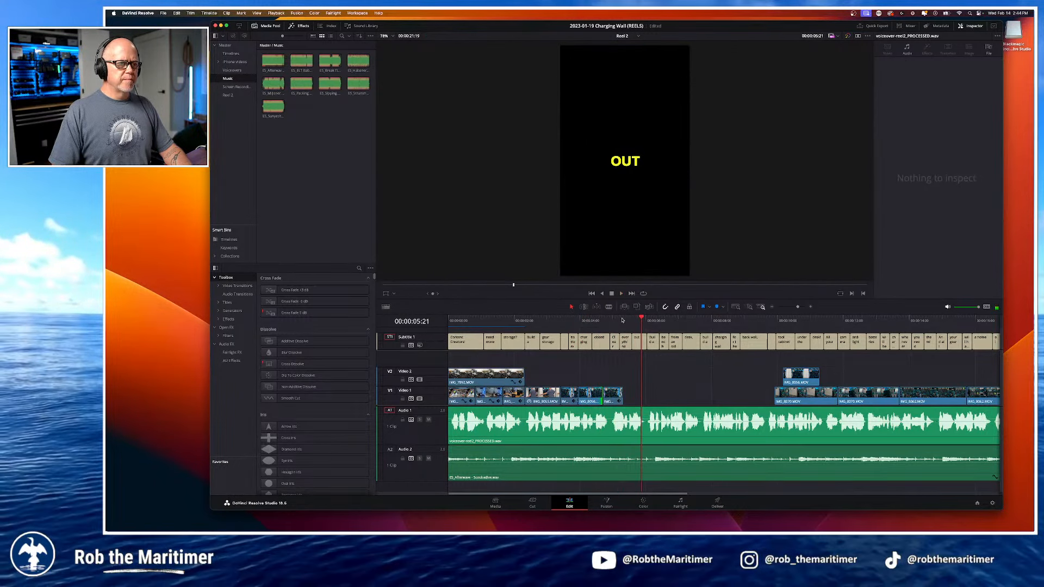
click(621, 319)
key(Down)
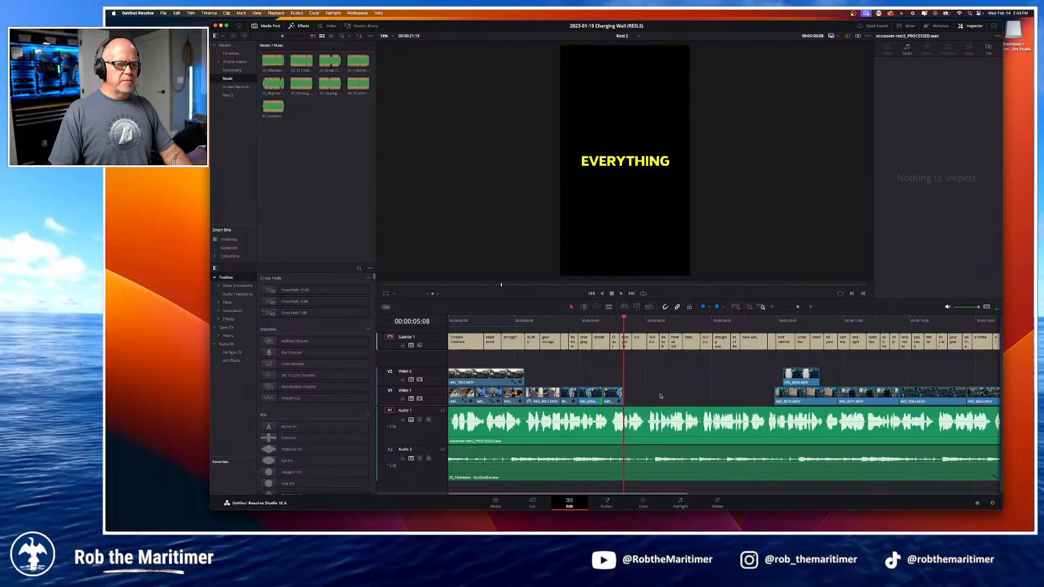
Step: Reduce the heights of the Audio 1 and Audio 2 tracks and slightly adjust the Video 1 track height in the Reel 2 timeline
key(super+minus)
key(super+minus)
key(super+minus)
key(super+minus)
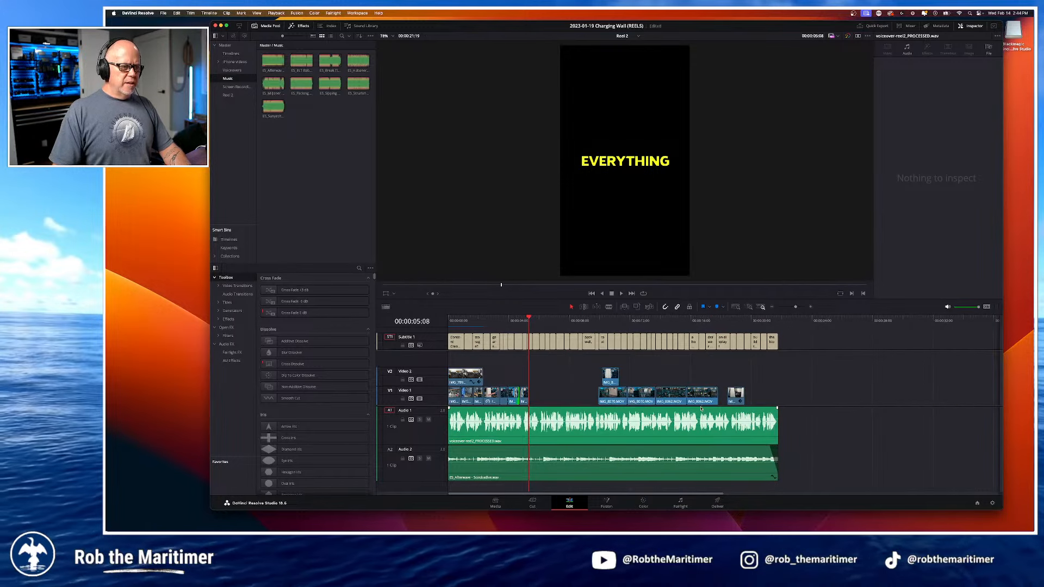
key(super+equal)
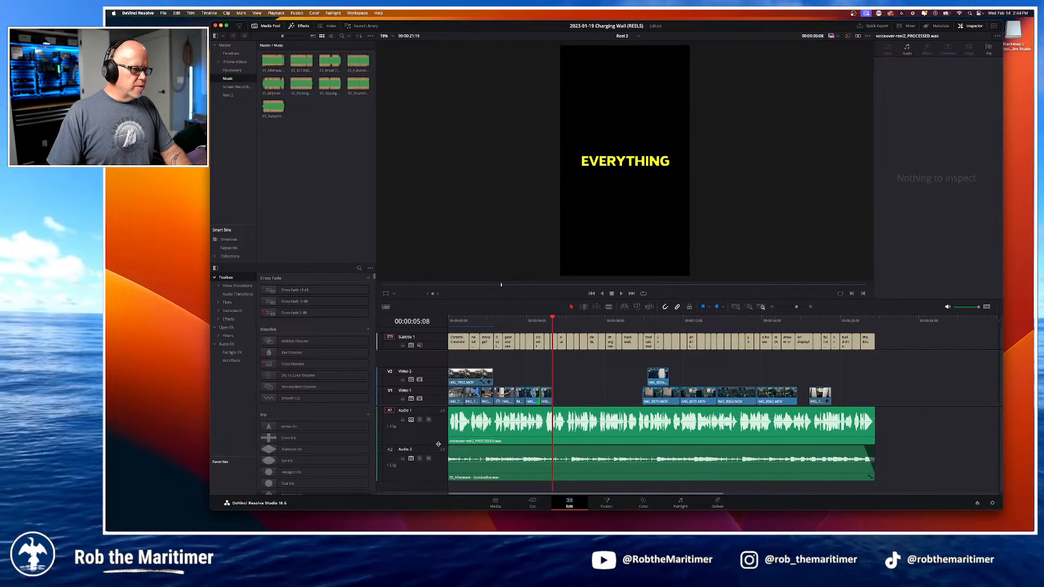
drag(437, 444, 437, 430)
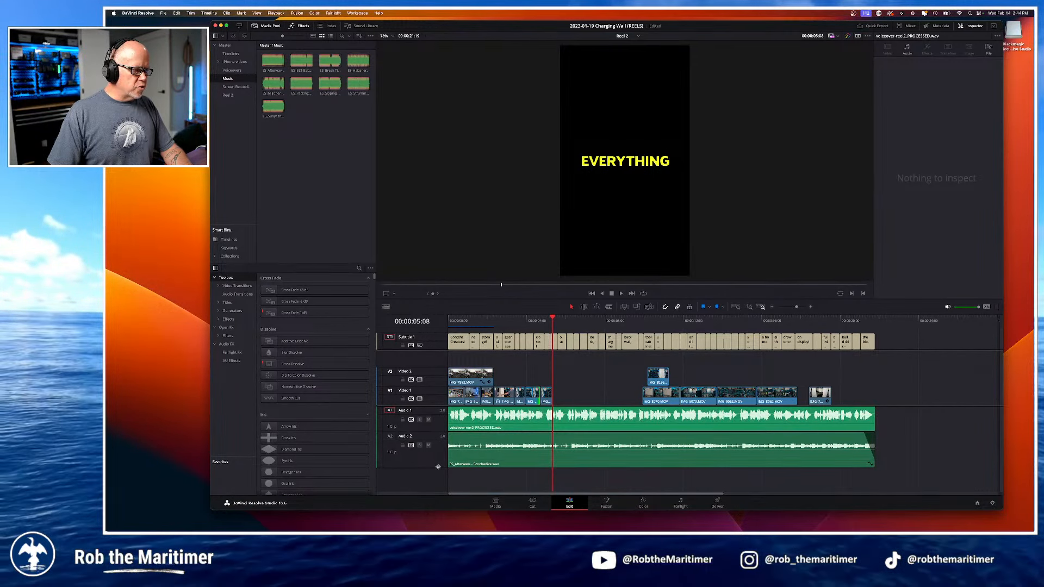
drag(438, 467, 436, 456)
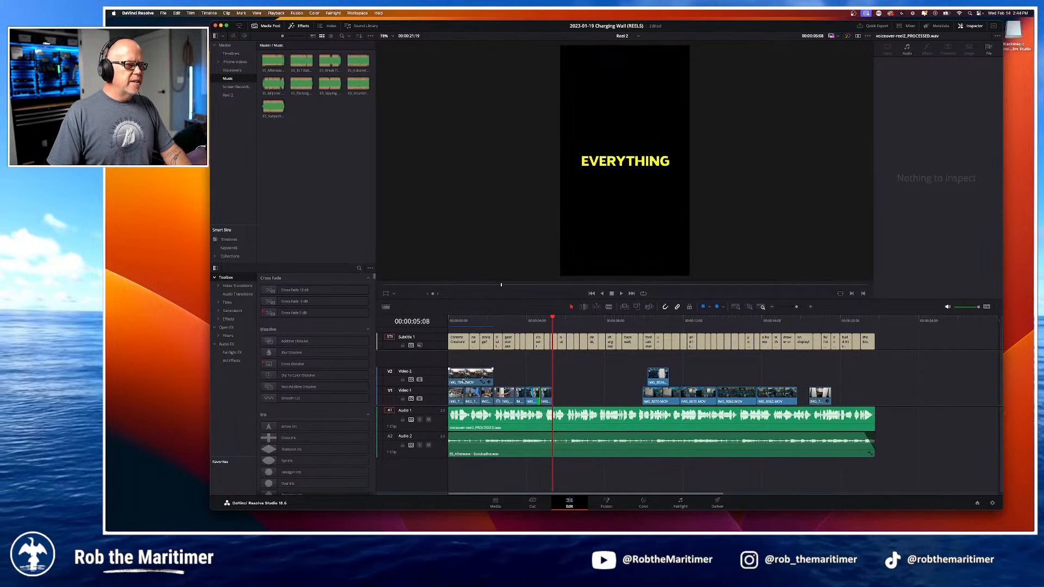
drag(441, 387, 439, 385)
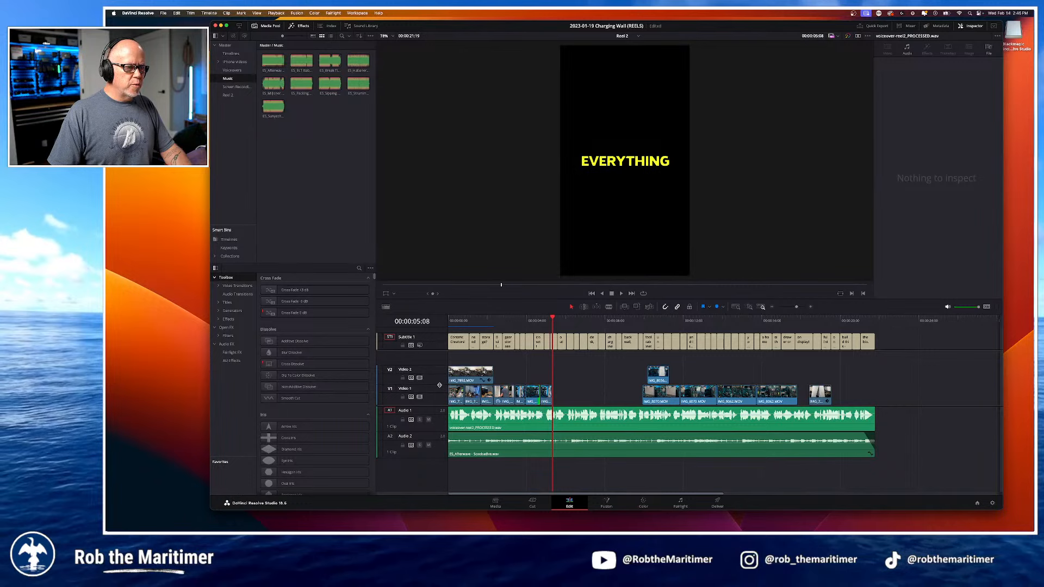
Step: Play the voiceover over the empty Video 1 gap from 00:00:05:08 twice, stopping at the "Build a" subtitle
click(594, 379)
click(572, 395)
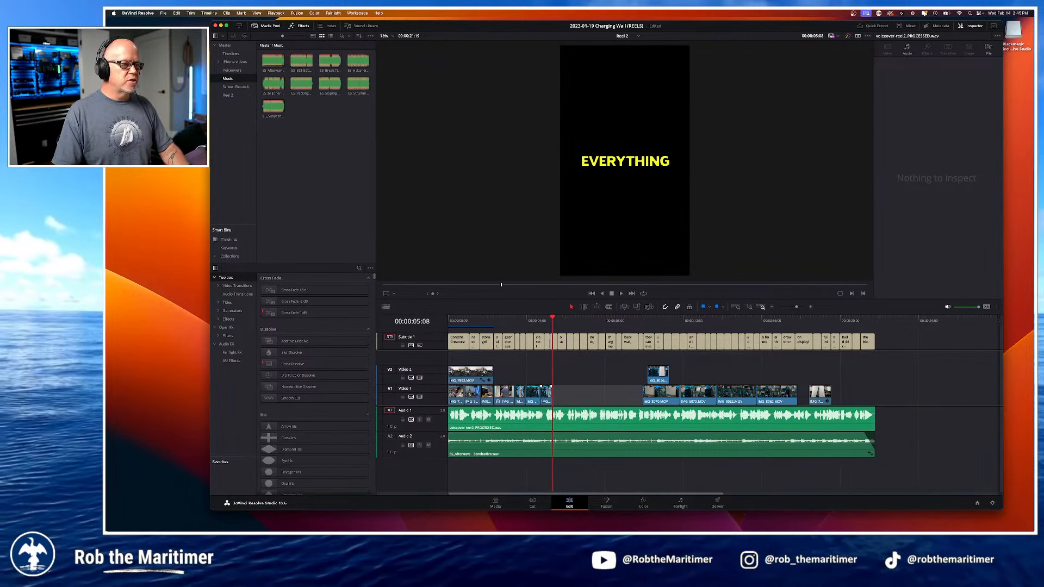
drag(553, 320, 553, 321)
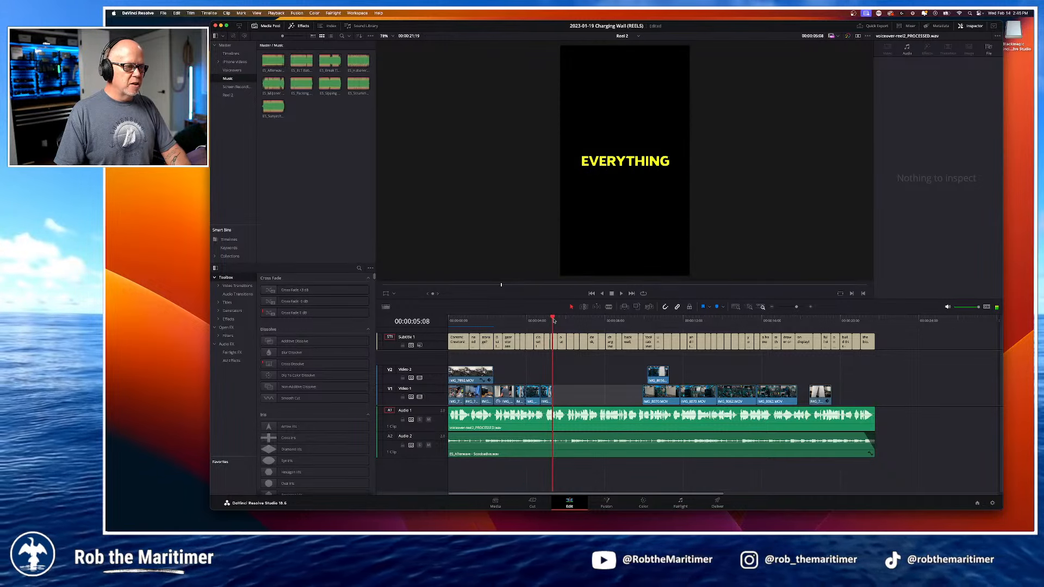
key(space)
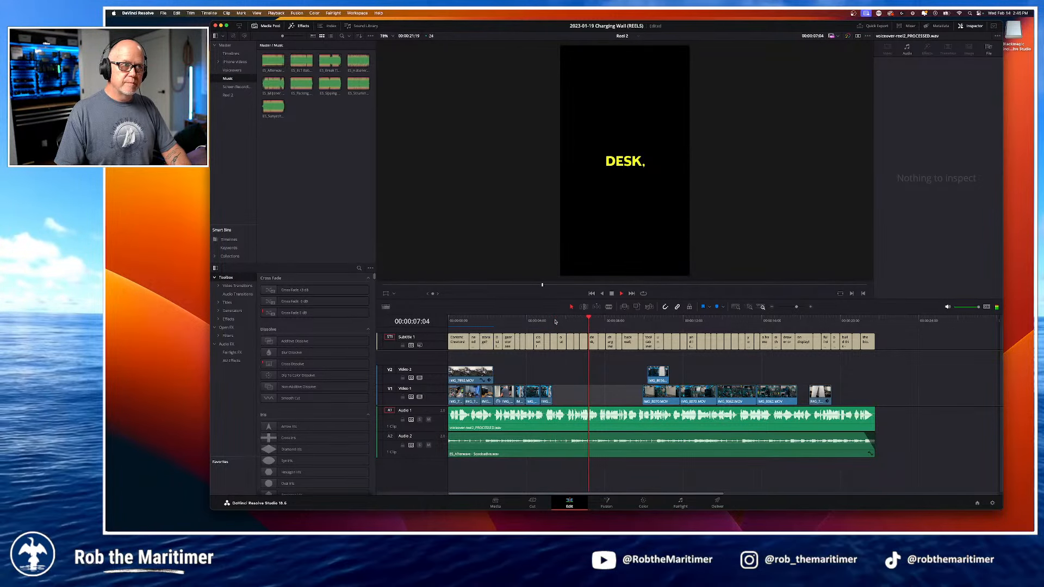
click(552, 321)
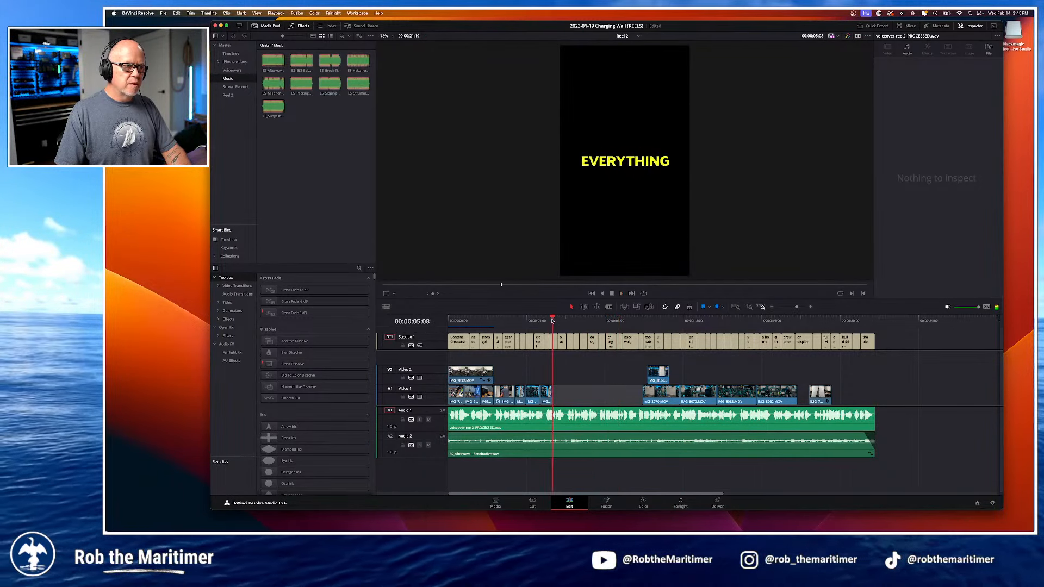
key(space)
click(562, 342)
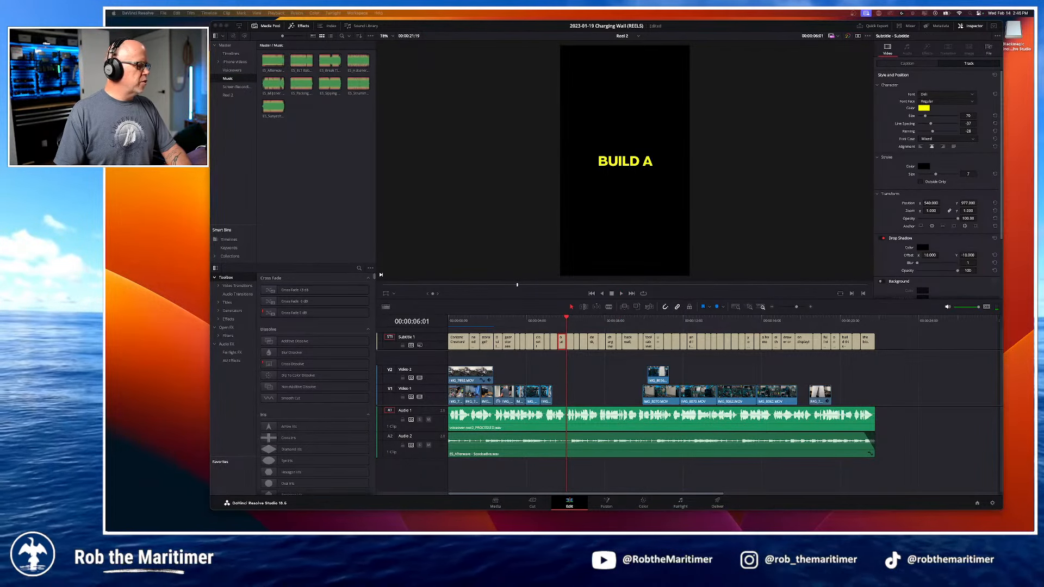
Step: Switch to the Scripts document in TextEdit and separate the build instructions in script #2 with blank lines
key(super+Tab)
click(538, 234)
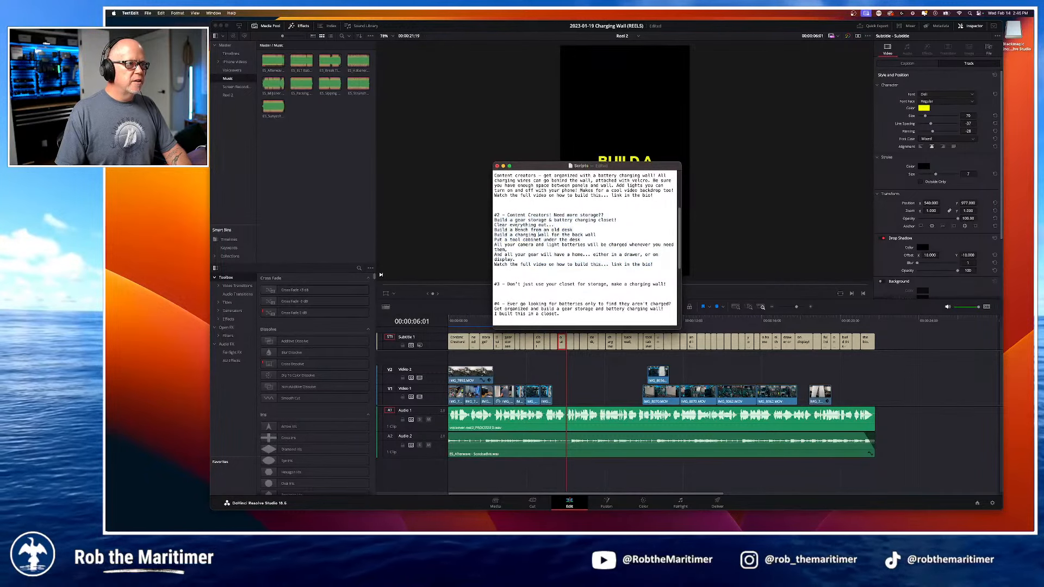
click(495, 224)
key(Return)
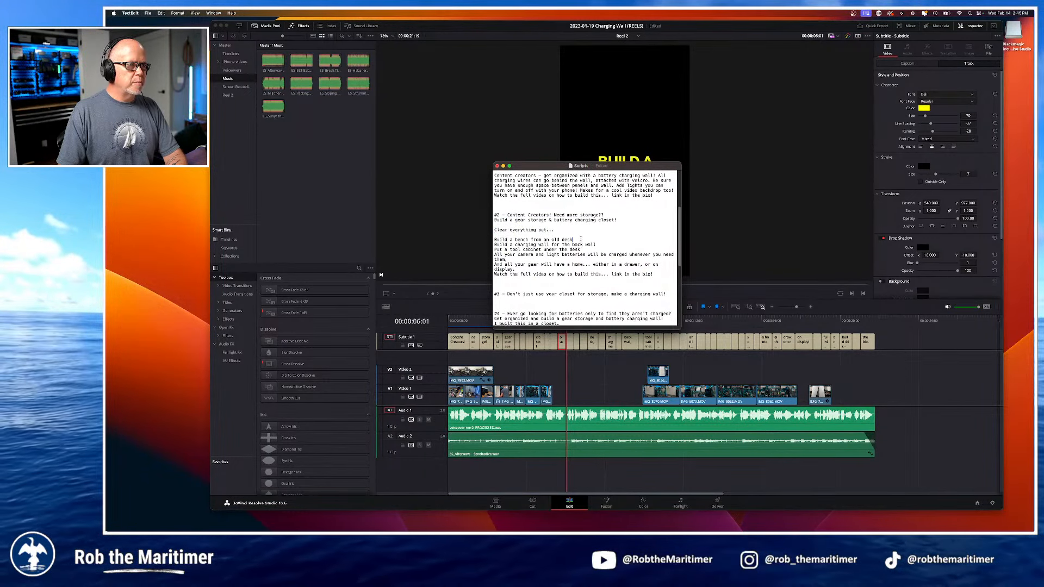
key(Return)
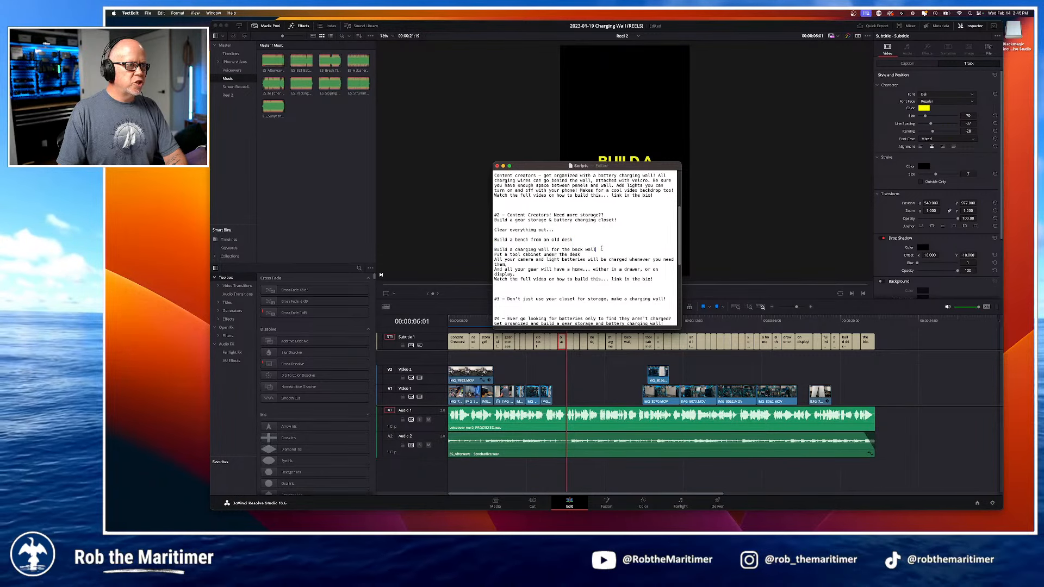
key(Return)
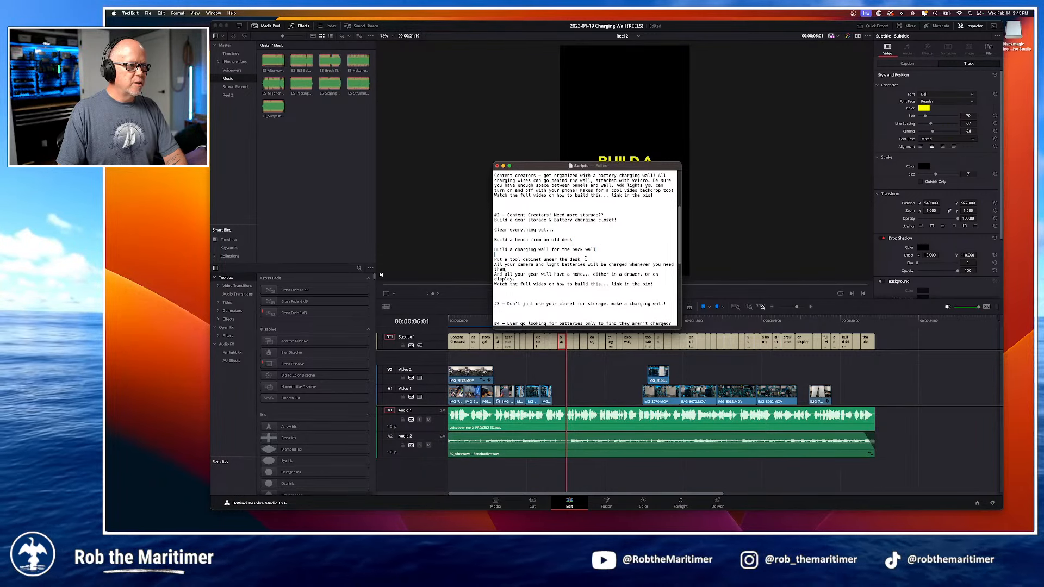
click(586, 259)
key(Return)
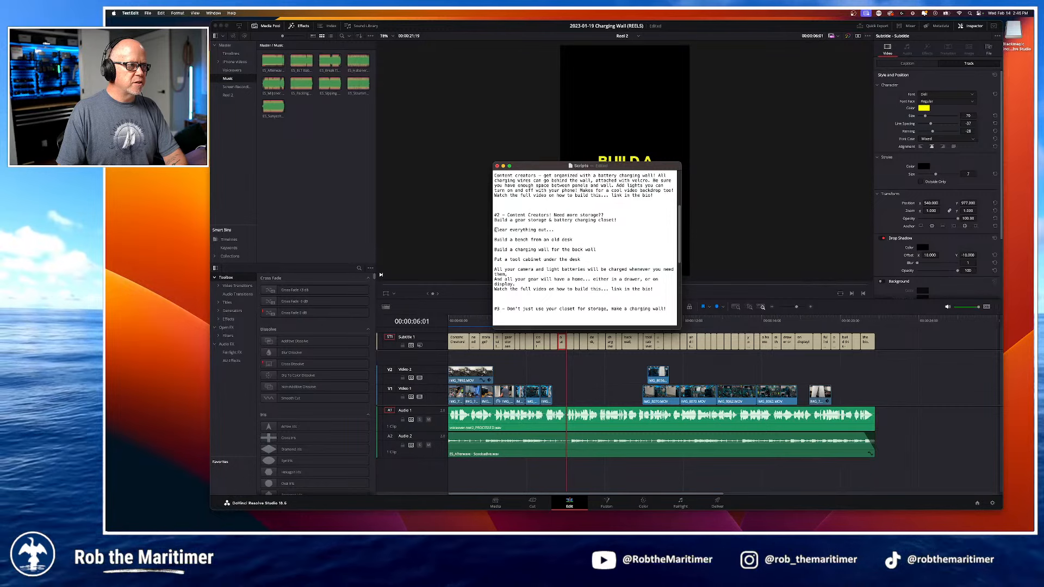
Step: Highlight the script lines from "Clear everything out" to "Put a tool cabinet under the desk", move the script window aside and return to DaVinci Resolve
drag(495, 229, 601, 258)
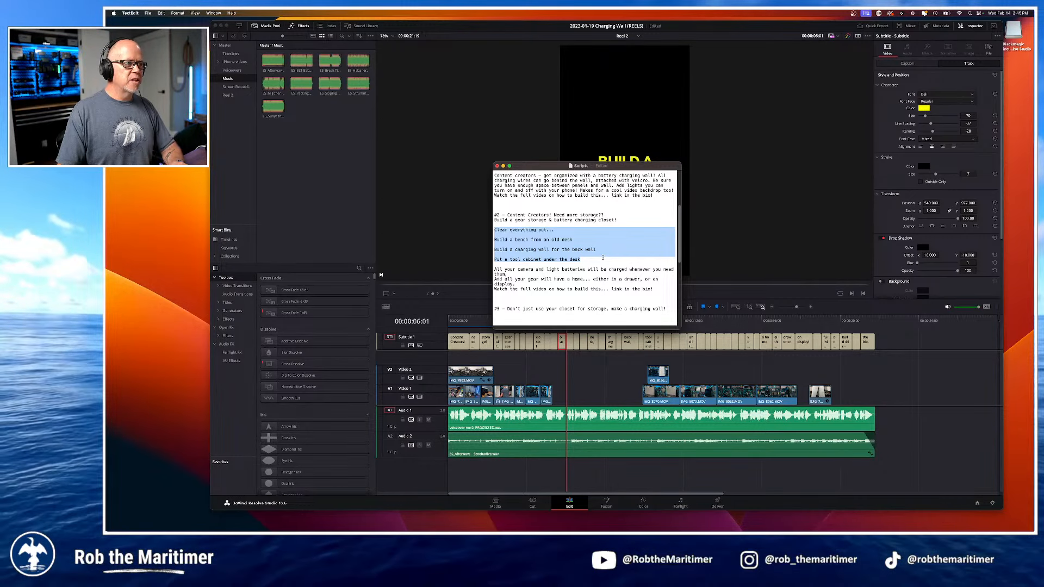
drag(614, 169, 32, 169)
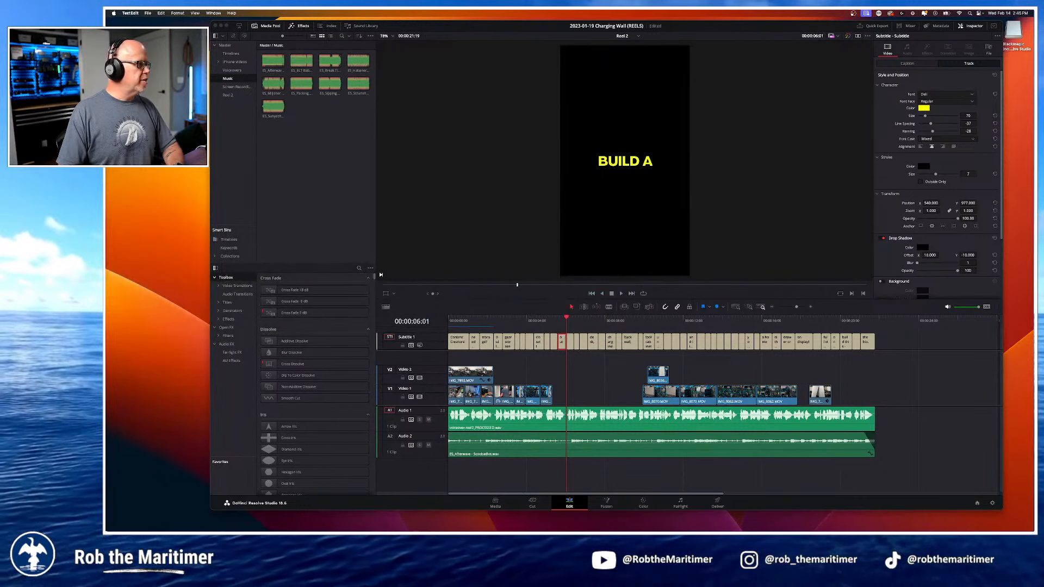
click(584, 378)
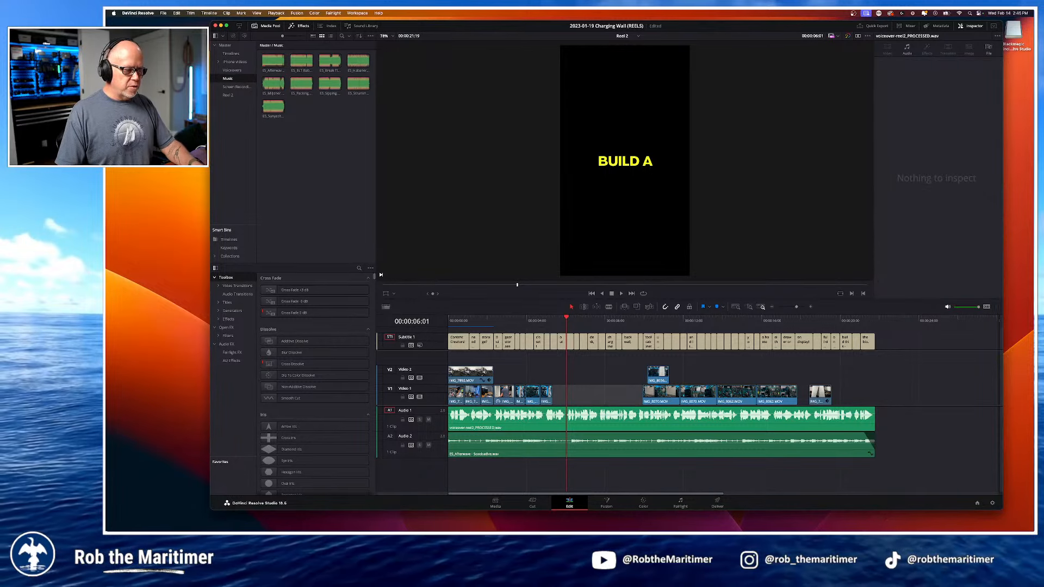
Step: Open the Original timeline and fit its full length in view
click(623, 36)
click(626, 60)
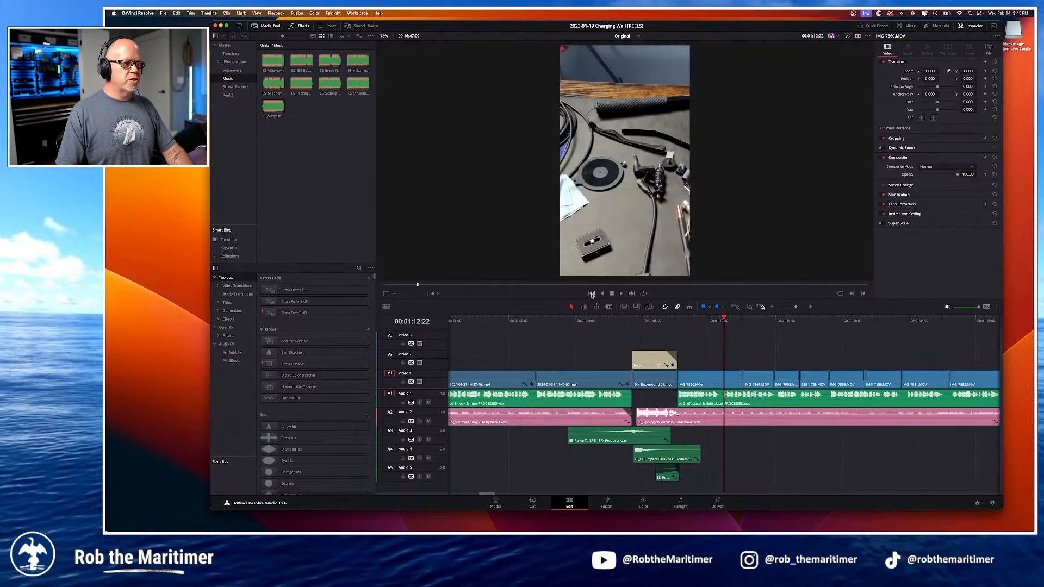
key(shift+z)
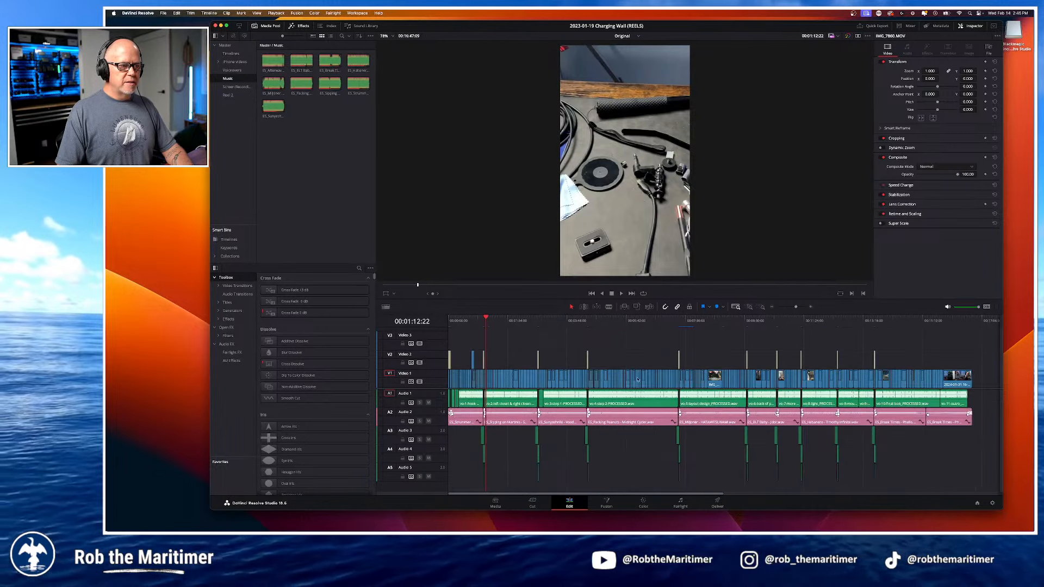
Step: Check the start of the bench, drawers and bins section and several earlier spots in the Original timeline for reusable footage
click(547, 320)
click(537, 319)
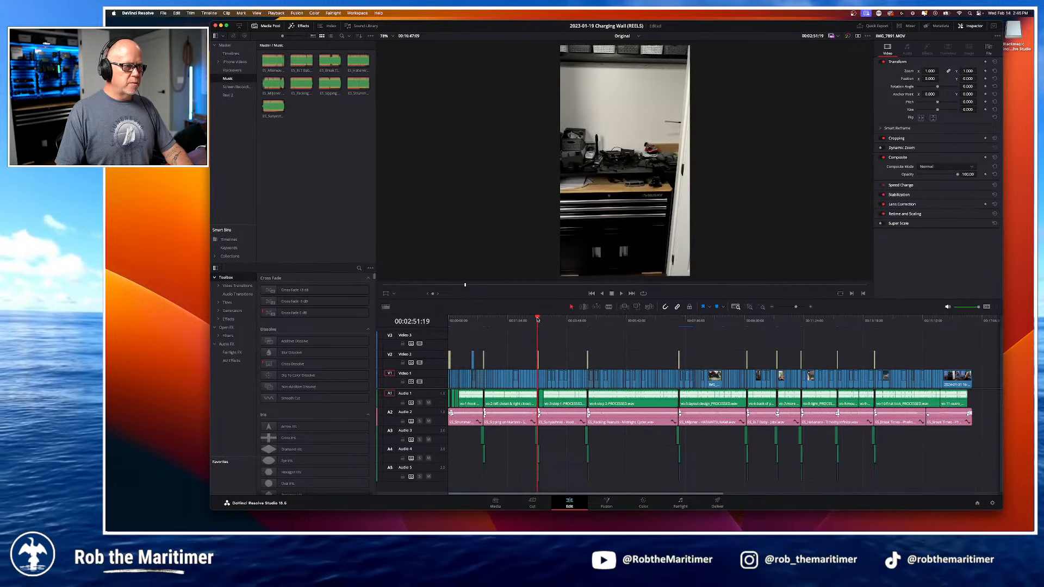
key(space)
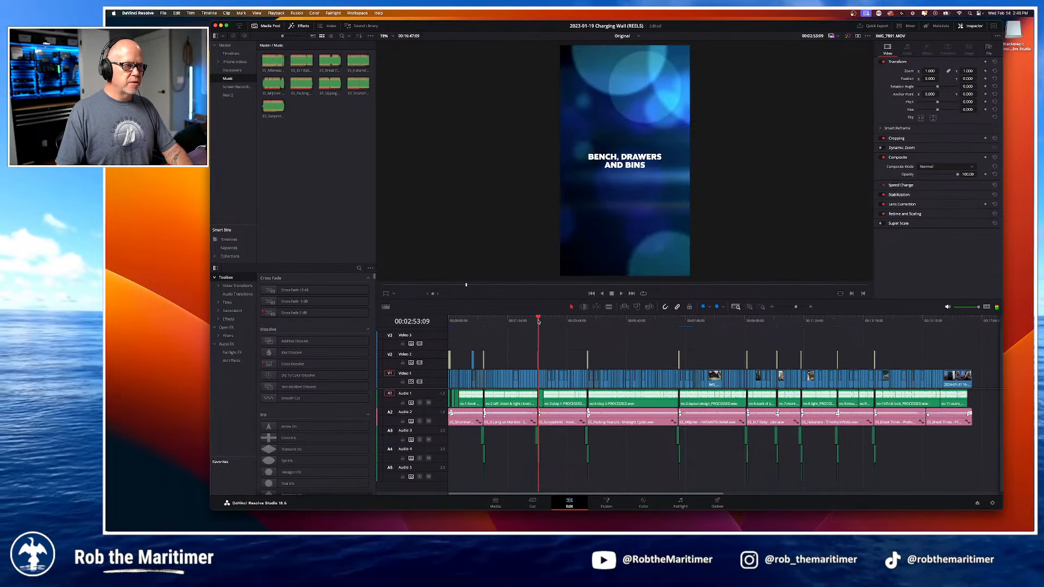
click(513, 322)
click(496, 321)
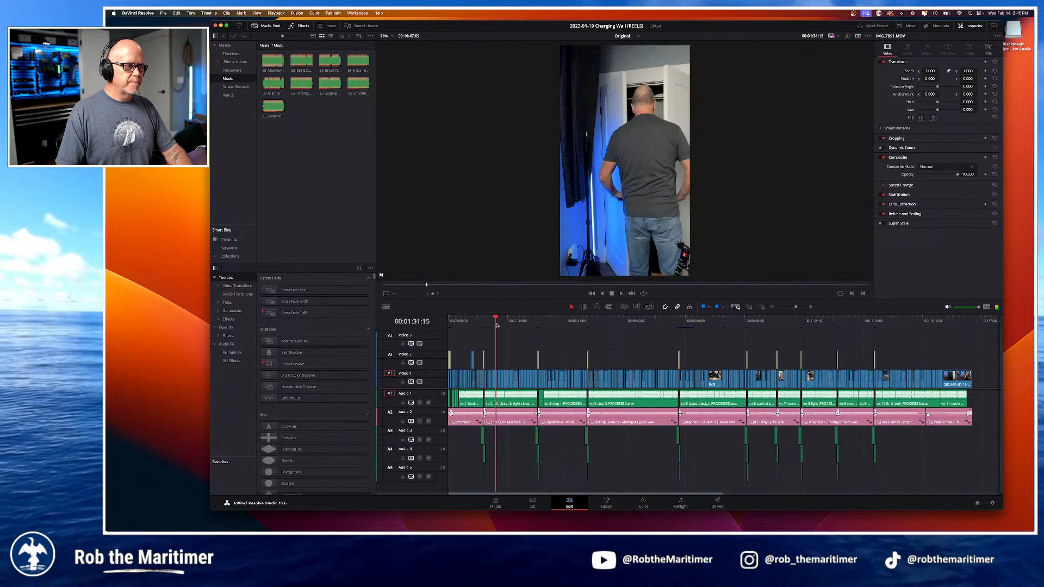
click(470, 320)
scroll(469, 356, up, 10)
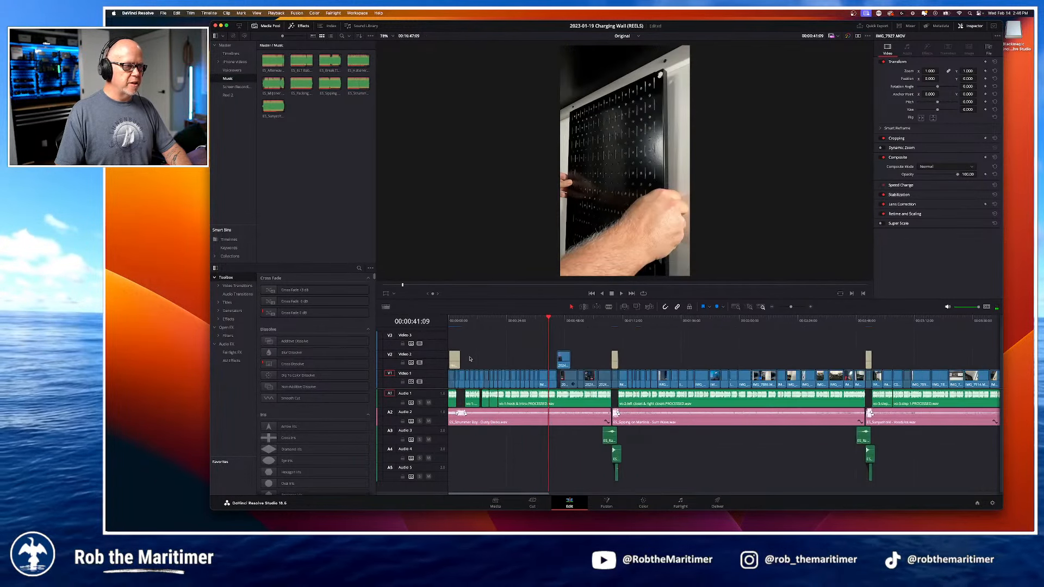
Step: Scrub the Original timeline from the intro through the "What to store? Where?" section into the bench section, looking for closet-clearing and bench footage
drag(492, 322, 922, 383)
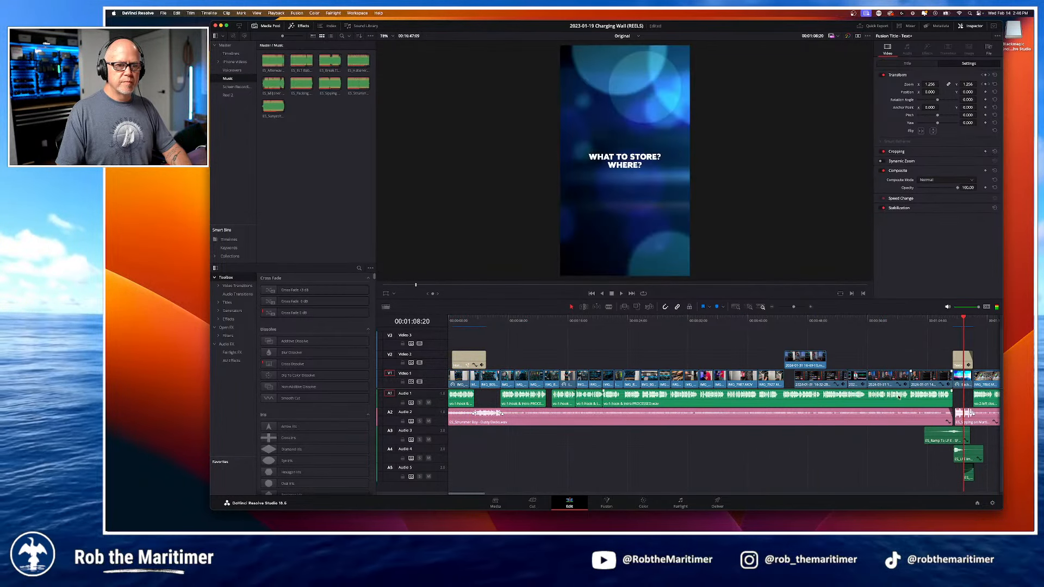
scroll(779, 387, right, 10)
scroll(779, 387, right, 3)
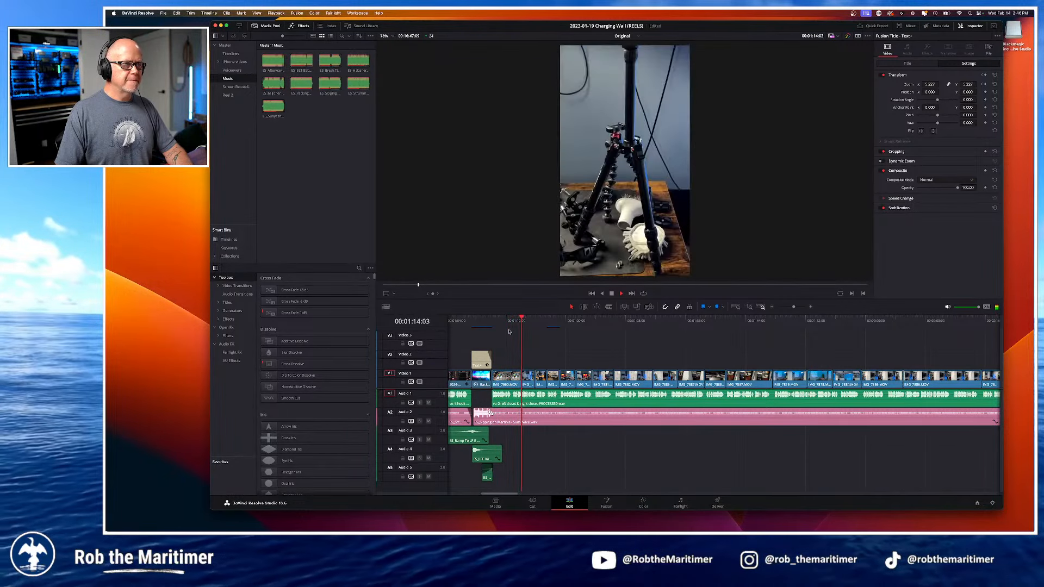
drag(523, 329, 943, 348)
scroll(694, 425, right, 10)
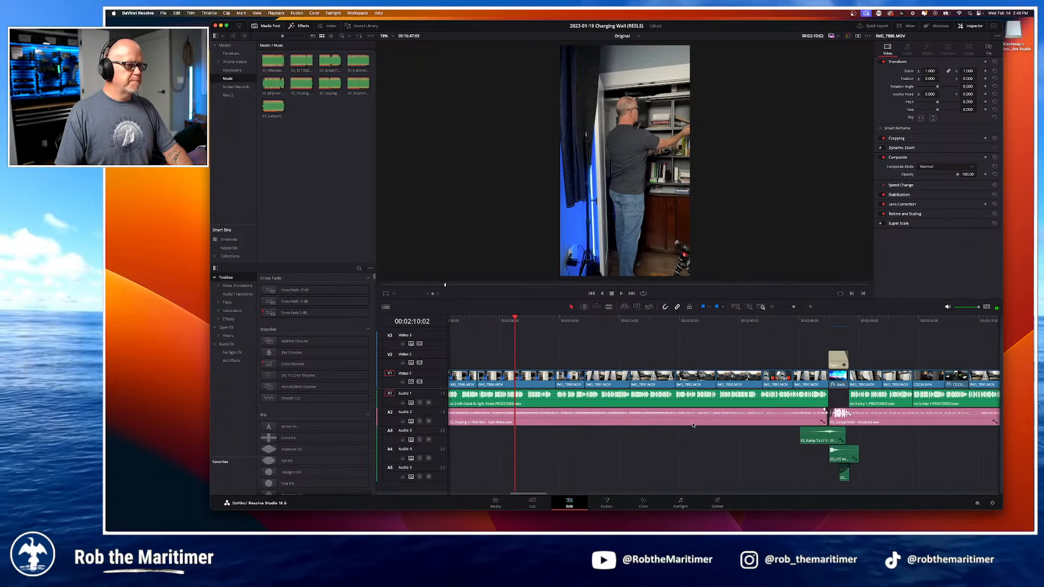
drag(562, 323, 668, 328)
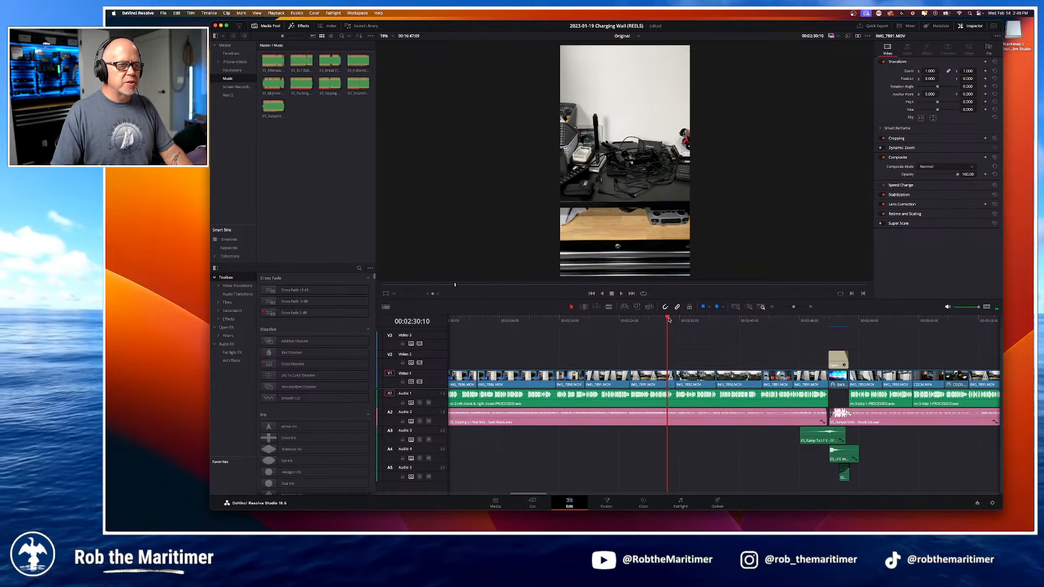
drag(669, 320, 887, 330)
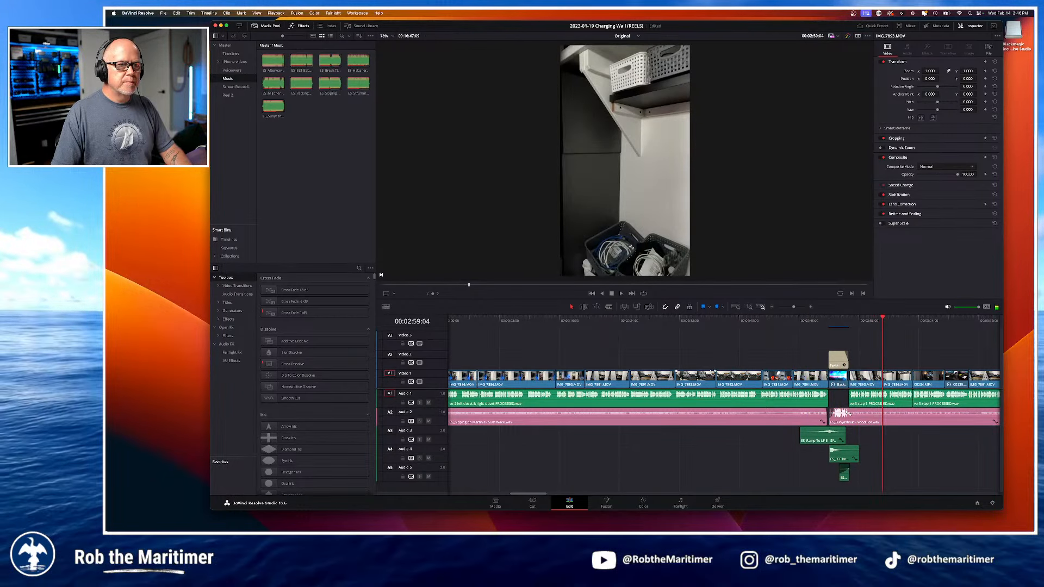
scroll(884, 331, right, 10)
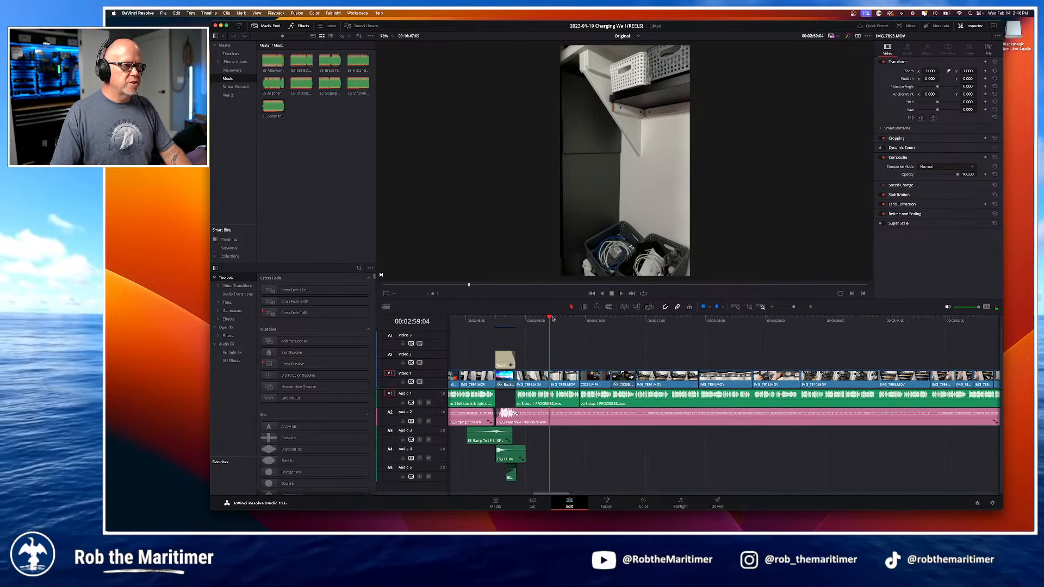
scroll(552, 319, down, 8)
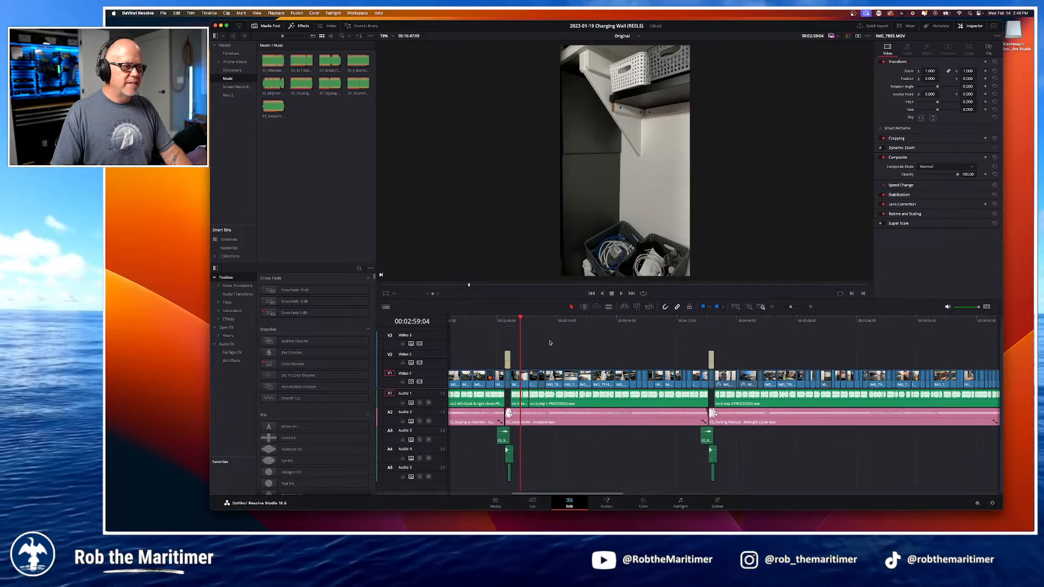
scroll(550, 343, left, 5)
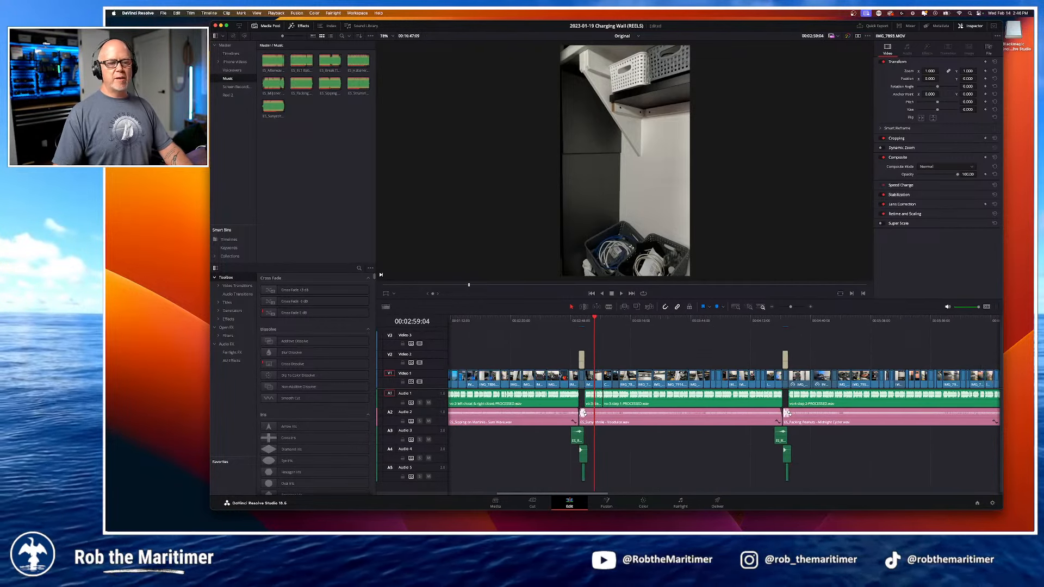
scroll(723, 391, right, 5)
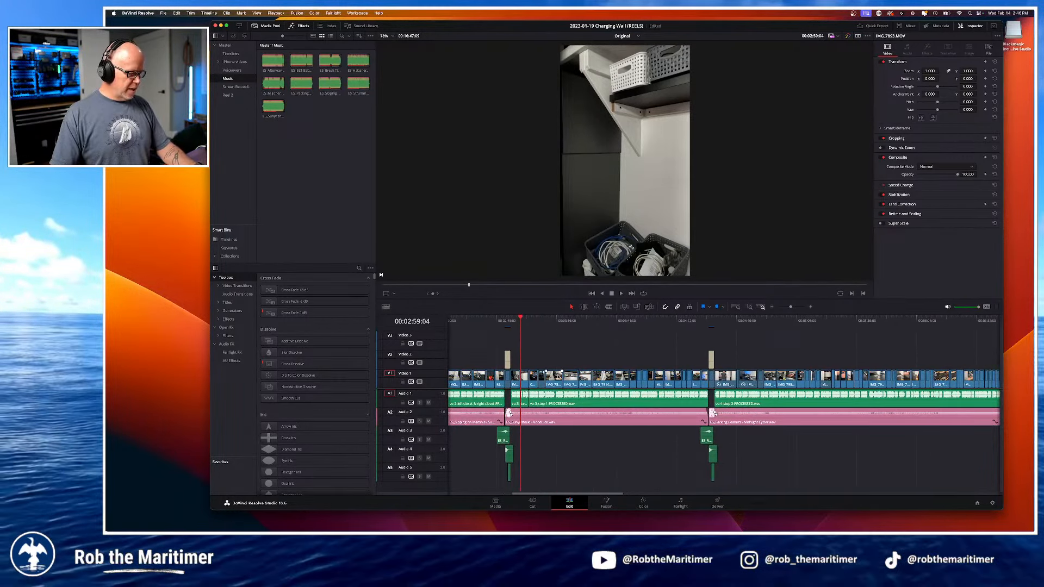
scroll(714, 414, left, 6)
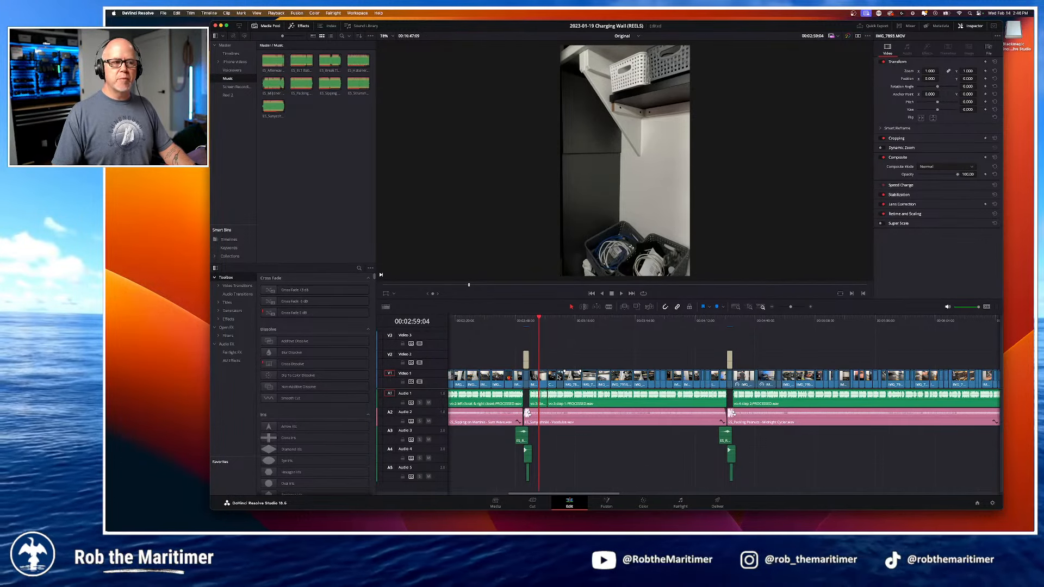
scroll(563, 387, right, 4)
scroll(563, 387, right, 2)
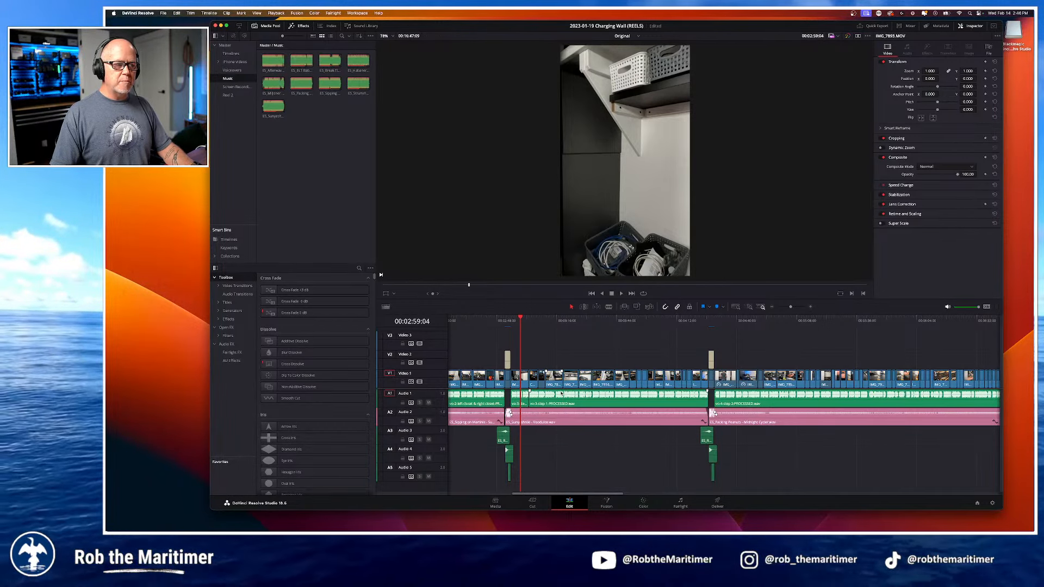
scroll(562, 393, up, 5)
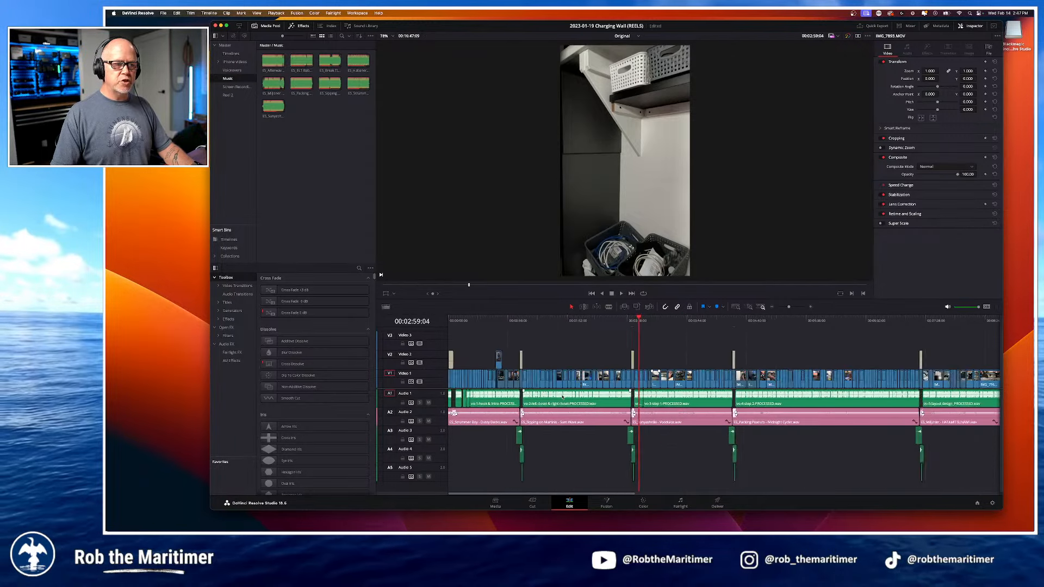
scroll(562, 397, up, 3)
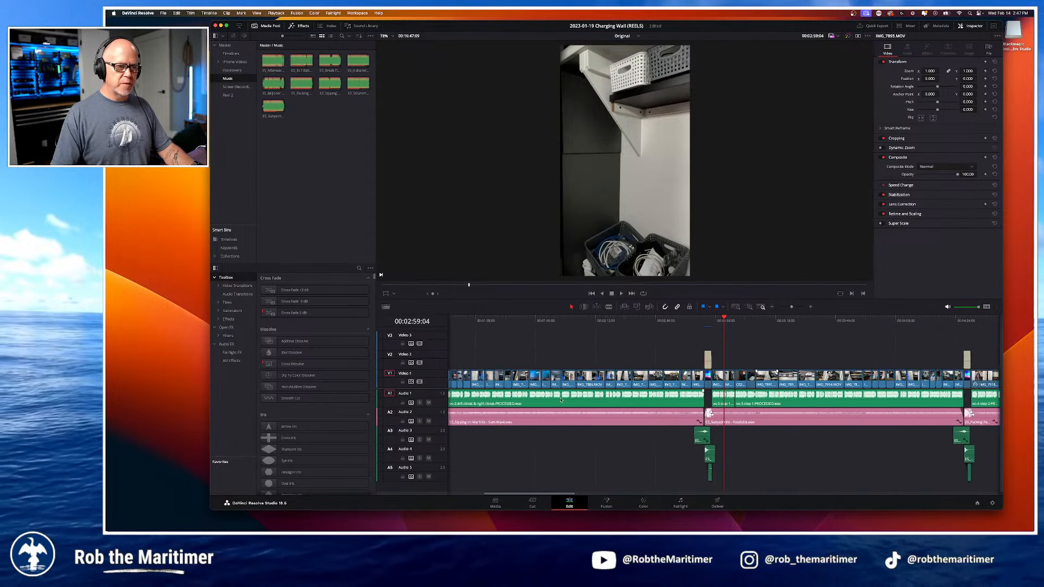
scroll(562, 400, down, 4)
scroll(562, 400, up, 2)
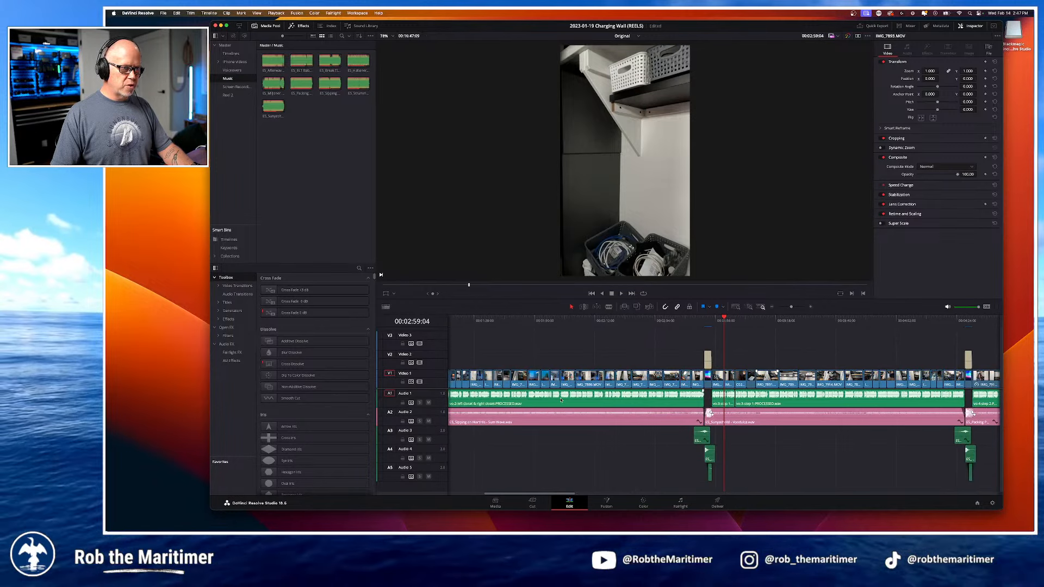
scroll(561, 400, down, 2)
scroll(561, 401, right, 3)
scroll(561, 401, left, 1)
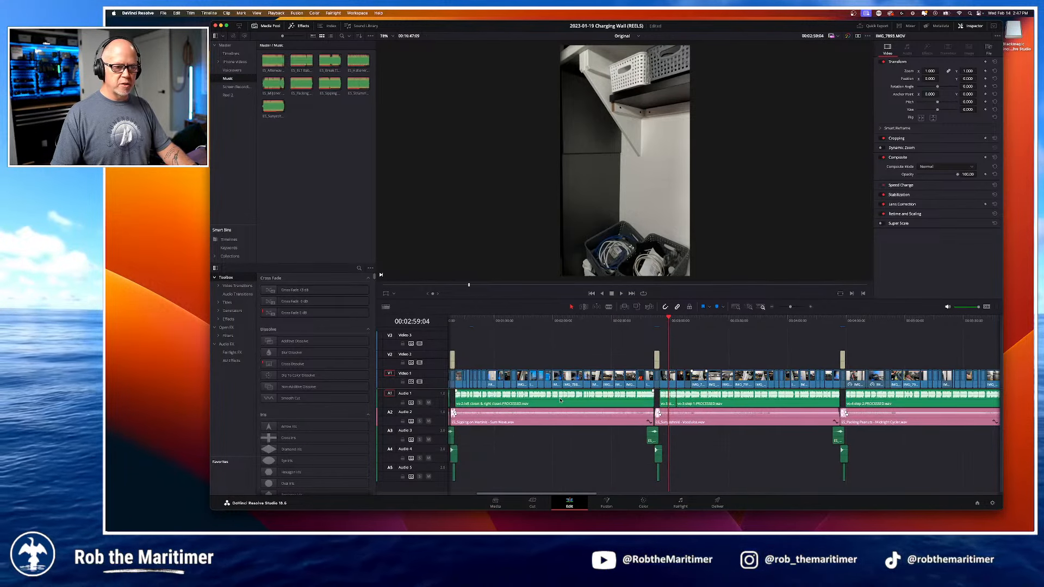
scroll(561, 401, right, 2)
scroll(560, 402, left, 3)
scroll(561, 401, right, 3)
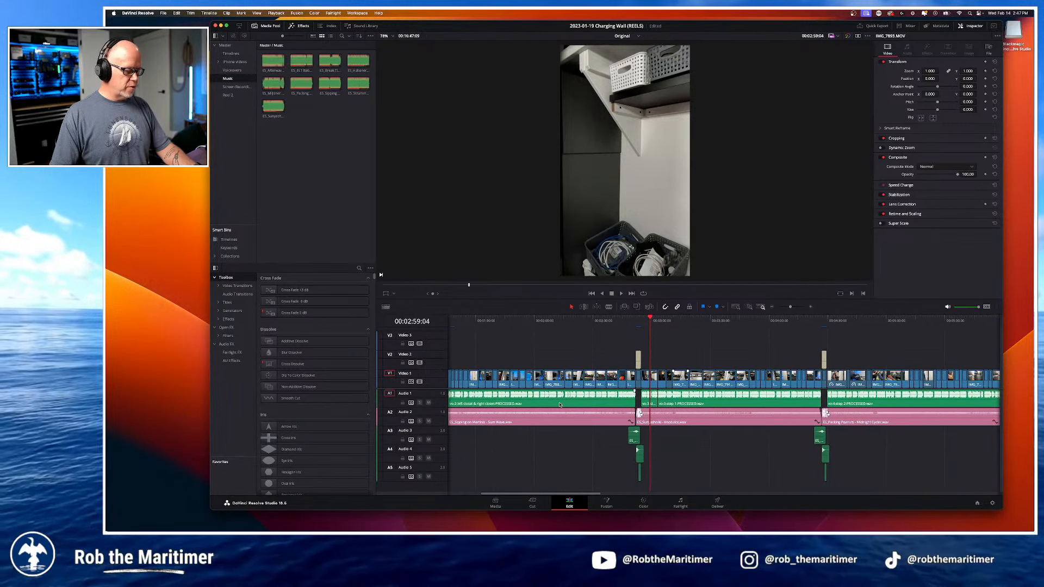
scroll(560, 405, right, 3)
scroll(560, 407, left, 3)
scroll(560, 408, right, 4)
scroll(559, 412, down, 2)
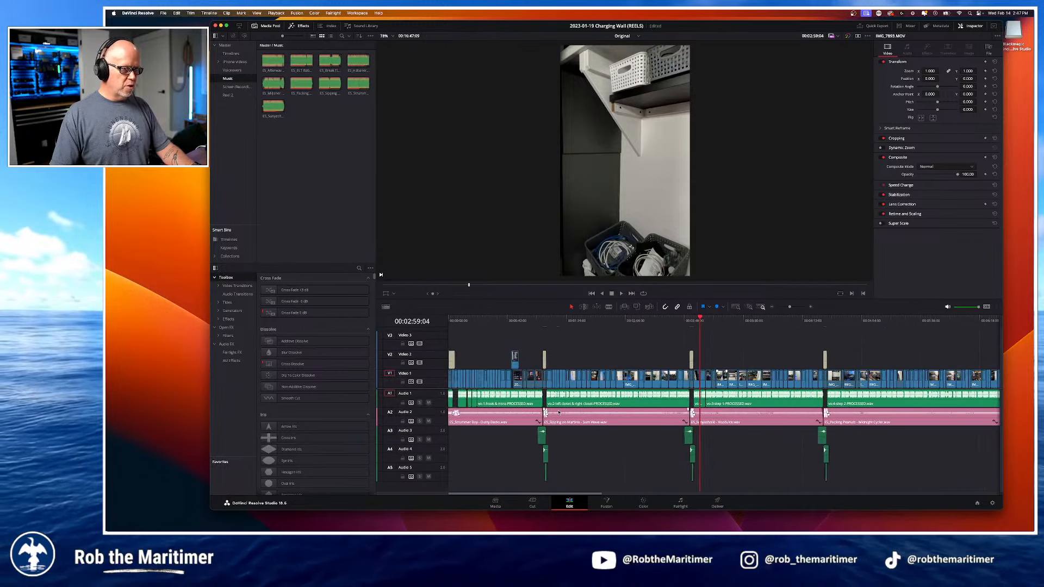
scroll(560, 413, up, 3)
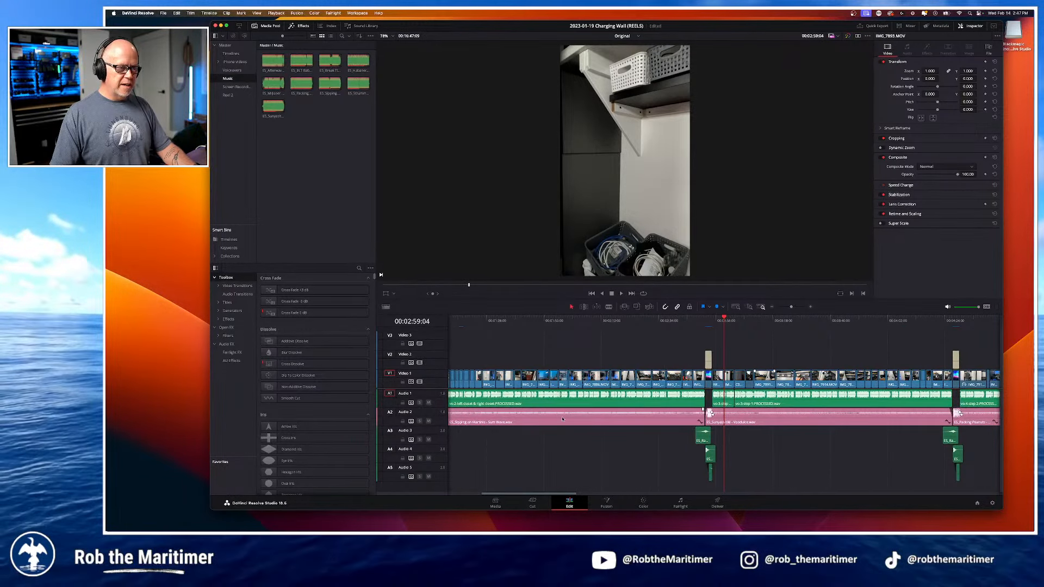
scroll(563, 419, right, 2)
scroll(562, 419, left, 3)
scroll(563, 419, right, 1)
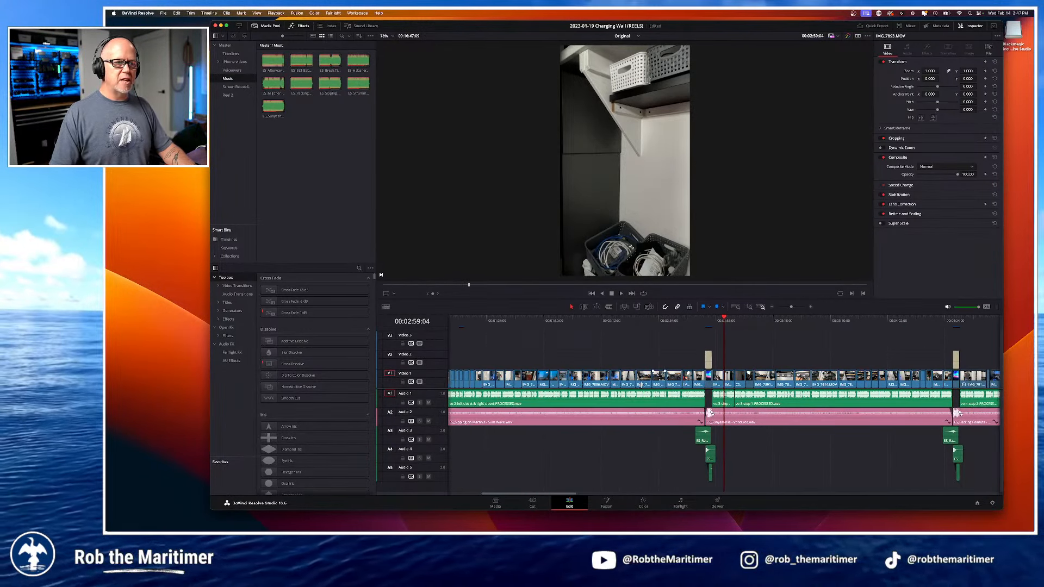
Step: Review the Original timeline from 00:02:55:00 past 00:04:38 for footage of clearing out the closet and bench
click(736, 307)
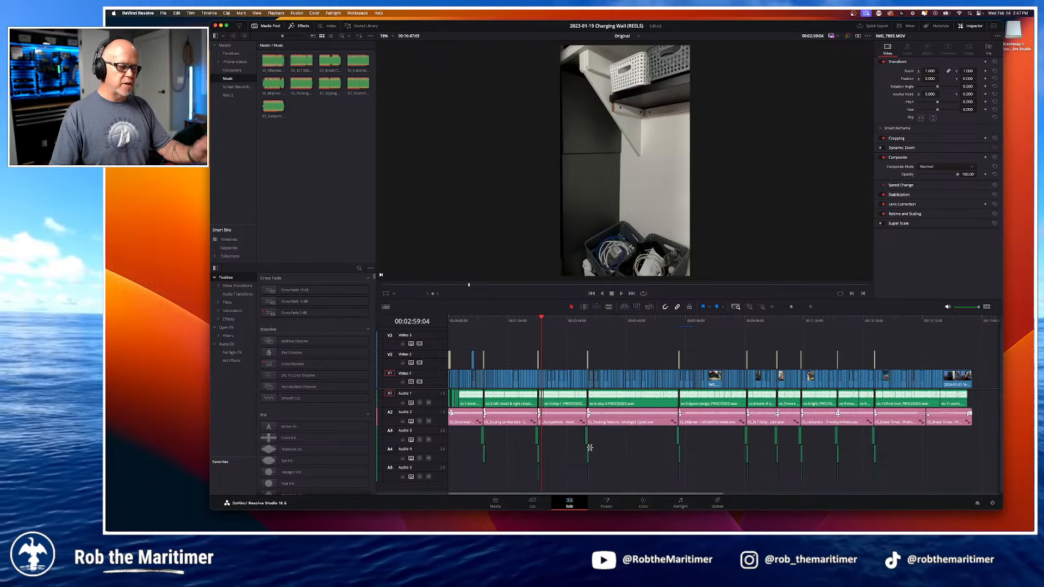
scroll(590, 445, up, 10)
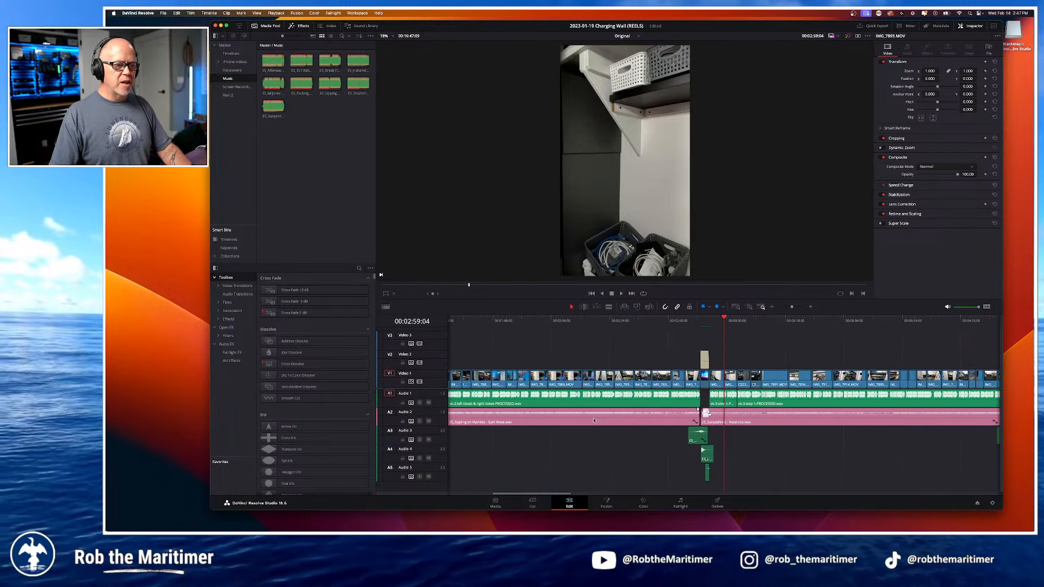
key(super+minus)
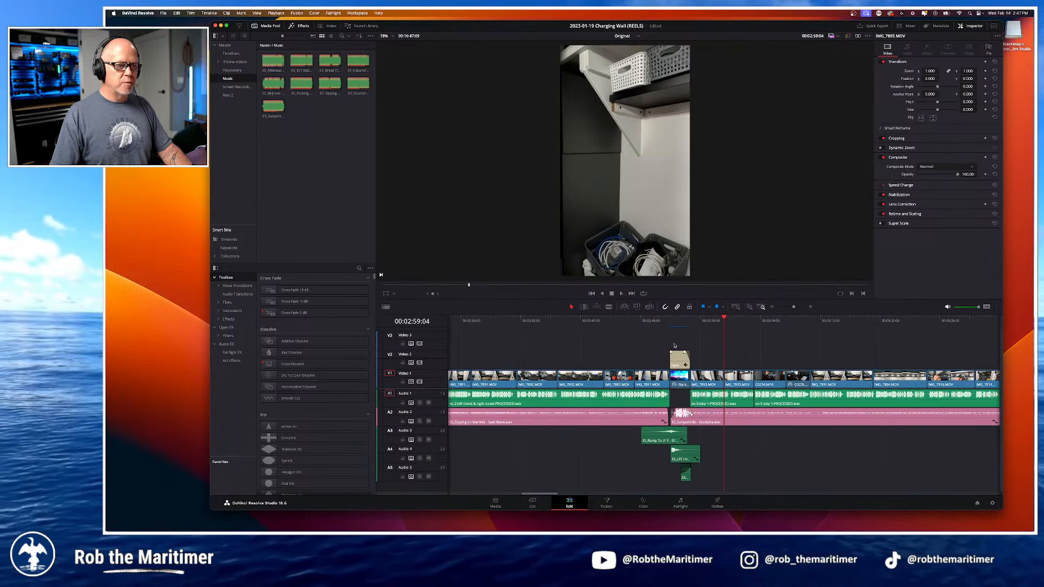
click(691, 321)
scroll(657, 376, right, 5)
key(space)
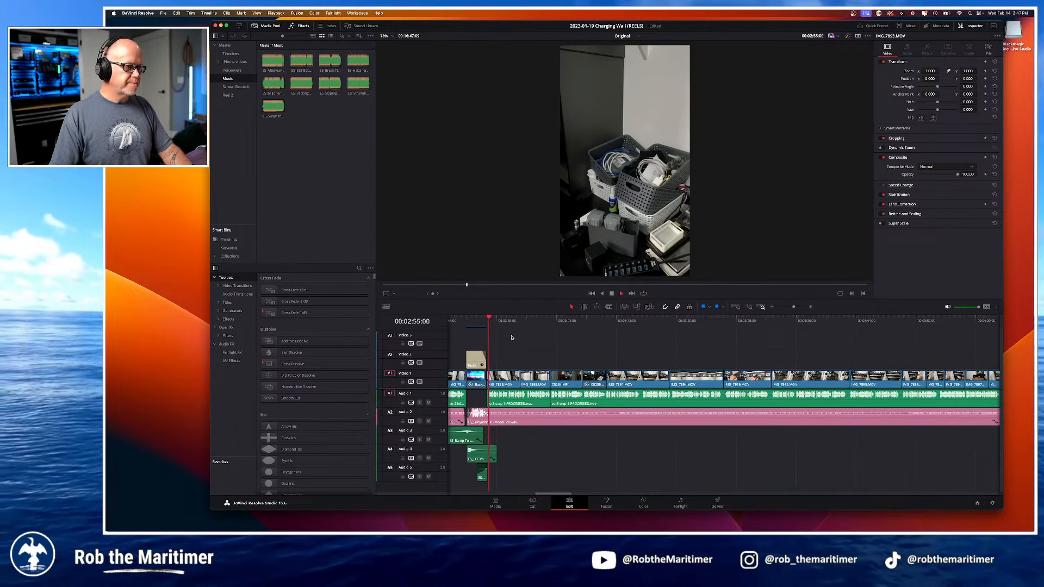
drag(501, 322, 896, 353)
scroll(803, 401, right, 10)
scroll(802, 401, right, 2)
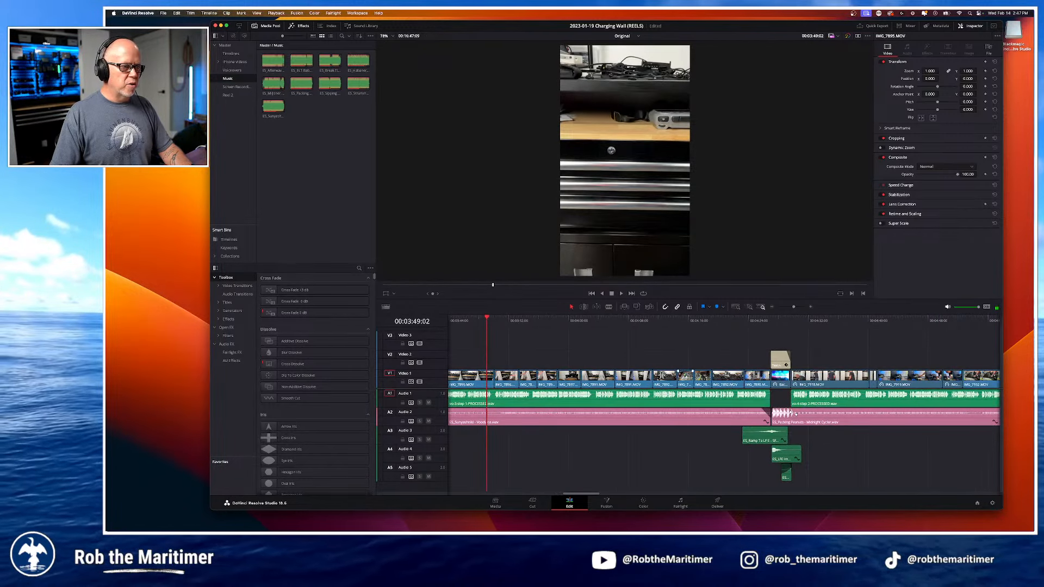
drag(582, 331, 793, 359)
key(space)
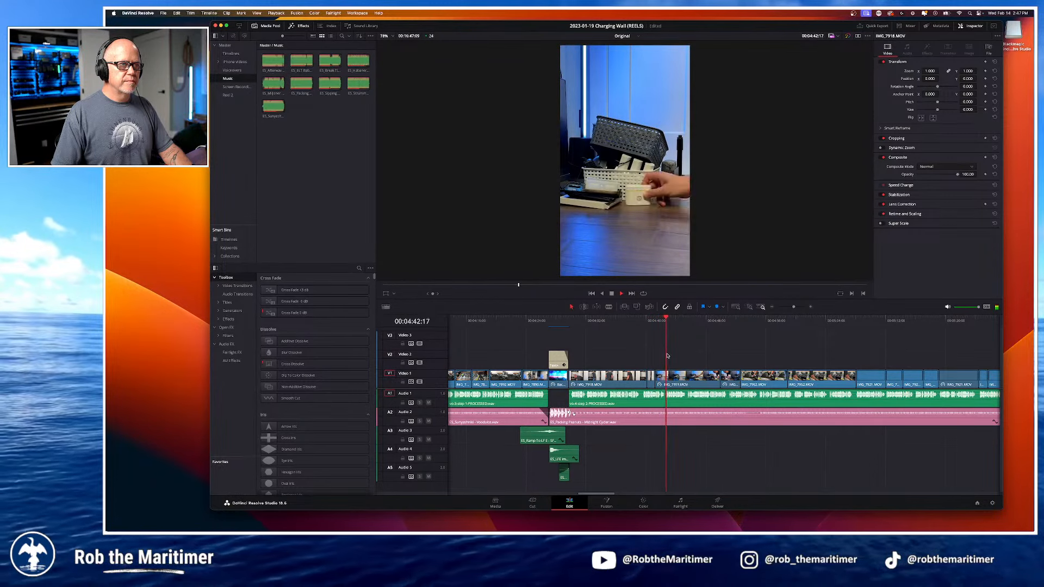
Step: Copy the bench-clearing IMG_7918.MOV clips and their neighbouring Video 1 clips around 00:04:38:15 in Original, and open the Reel 2 timeline
drag(639, 320, 732, 384)
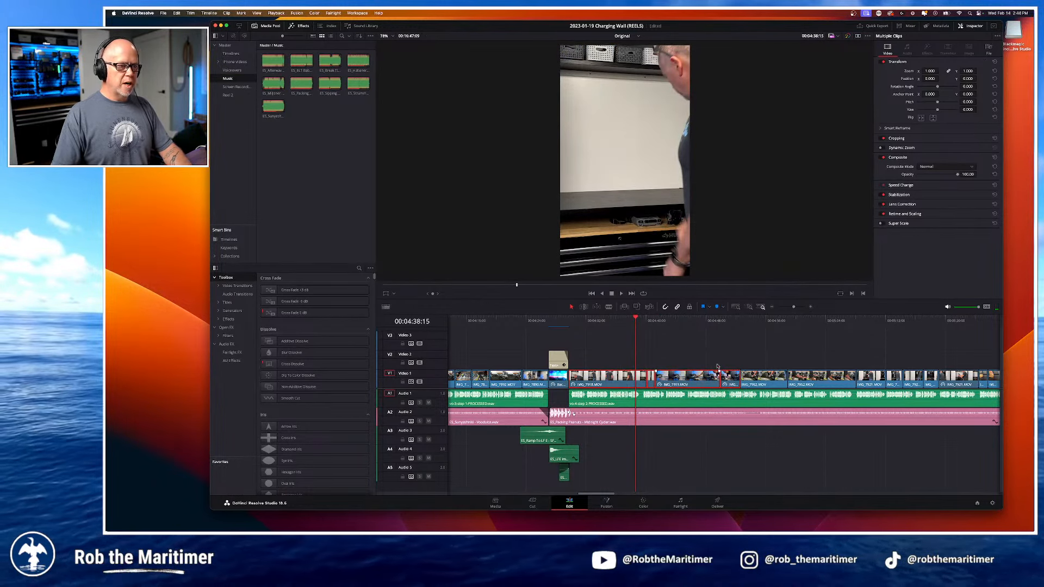
click(627, 38)
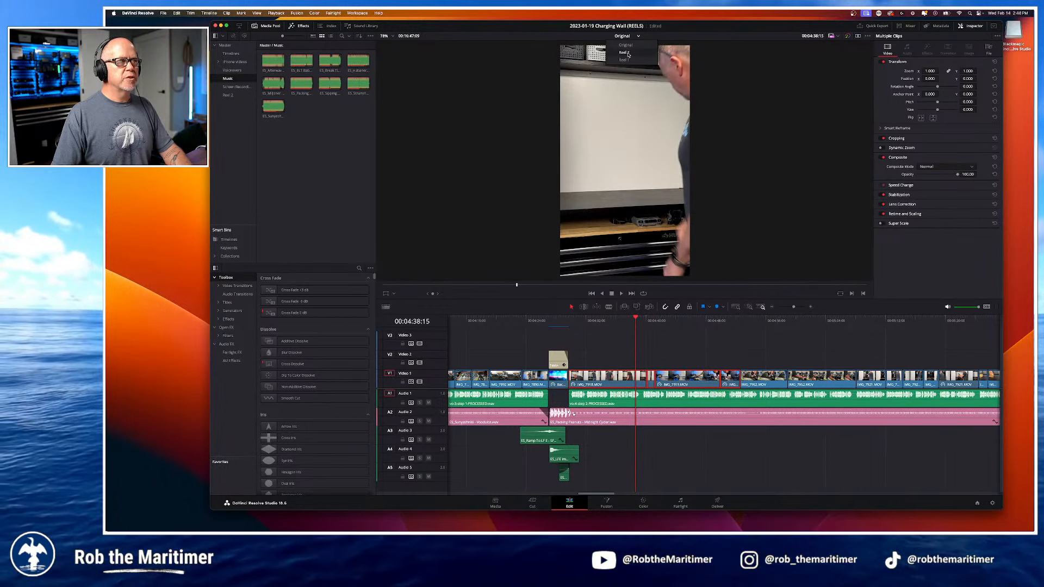
click(625, 53)
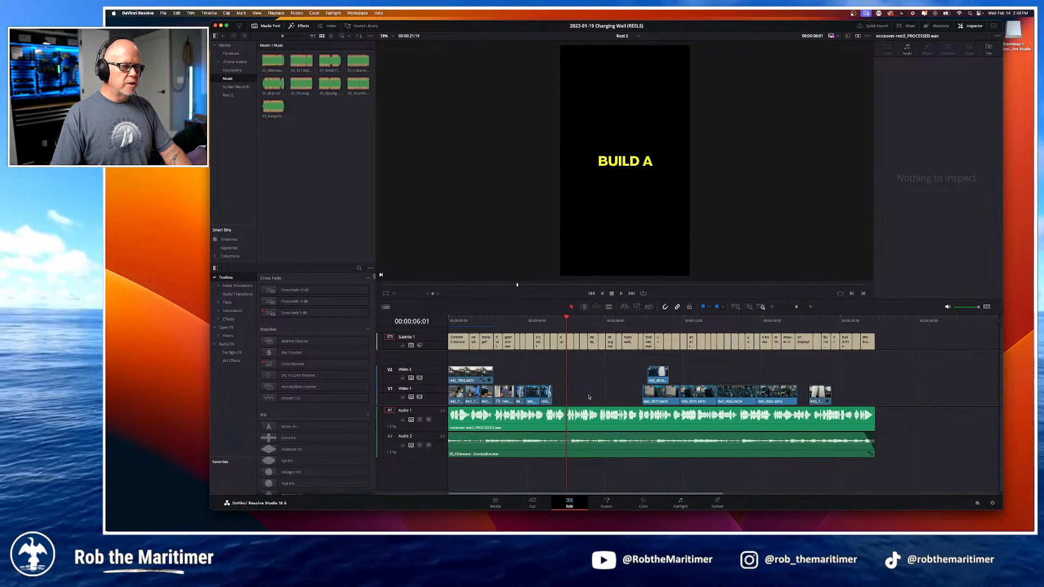
Step: Listen to the voiceover over the Video 1 gap and paste the copied clips at 00:00:20:00, after the existing Video 1 footage
click(550, 321)
key(space)
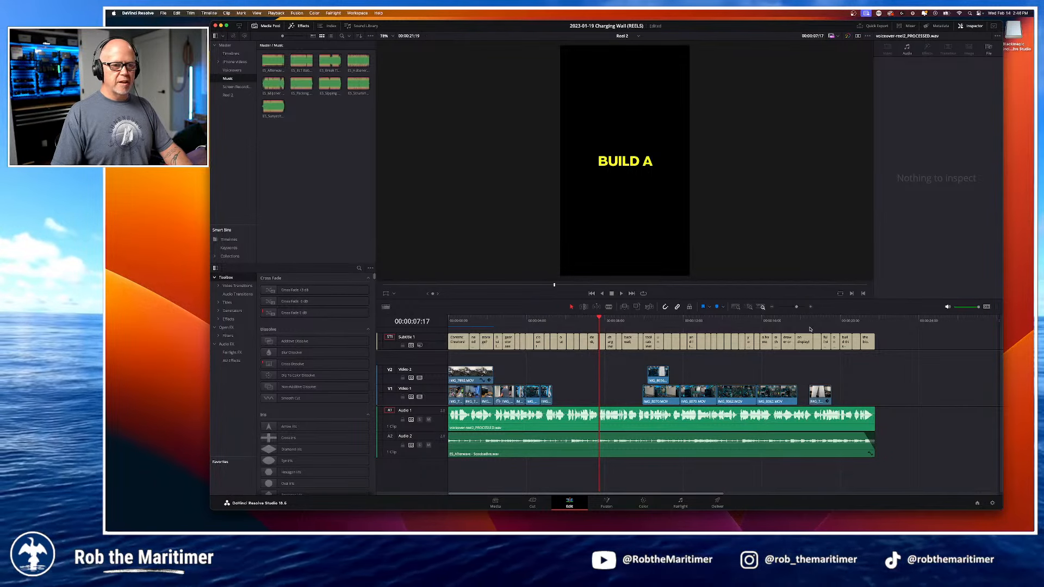
click(840, 322)
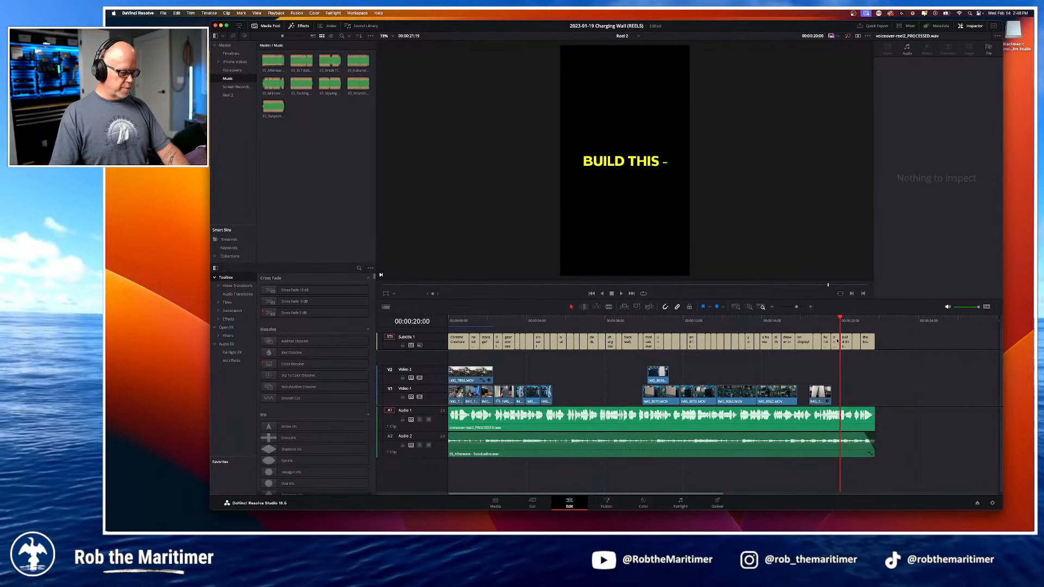
key(super+v)
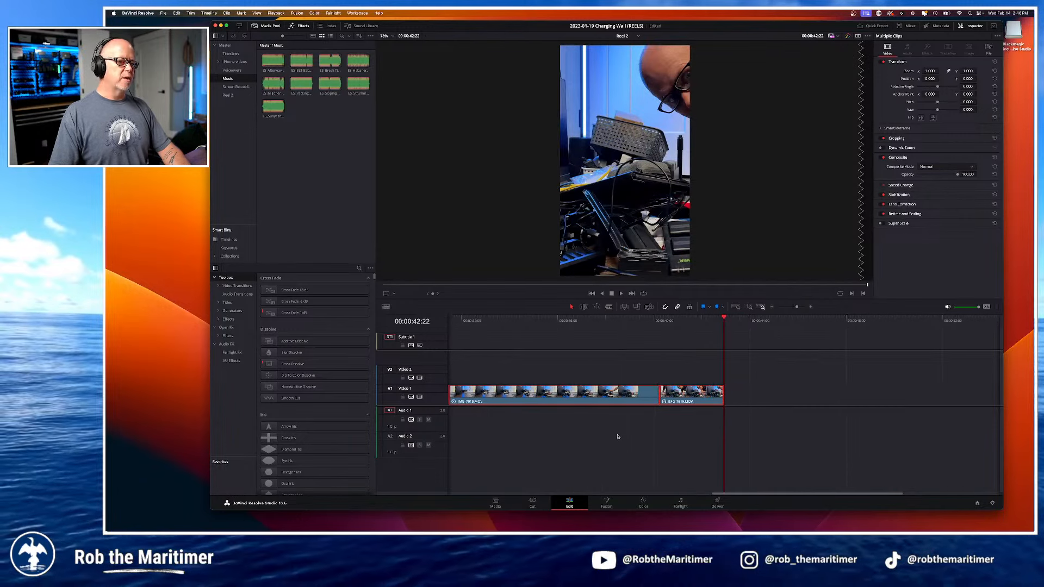
scroll(618, 429, down, 5)
scroll(617, 437, left, 6)
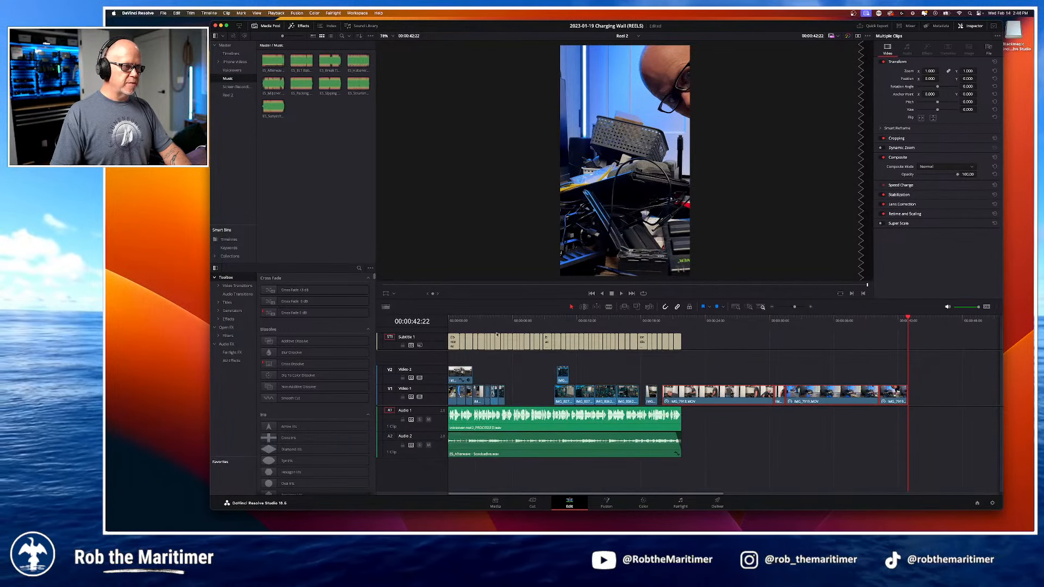
Step: Play Reel 2 from just before the Video 1 gap to time the "everything out" and "build a bench" lines
click(500, 319)
key(space)
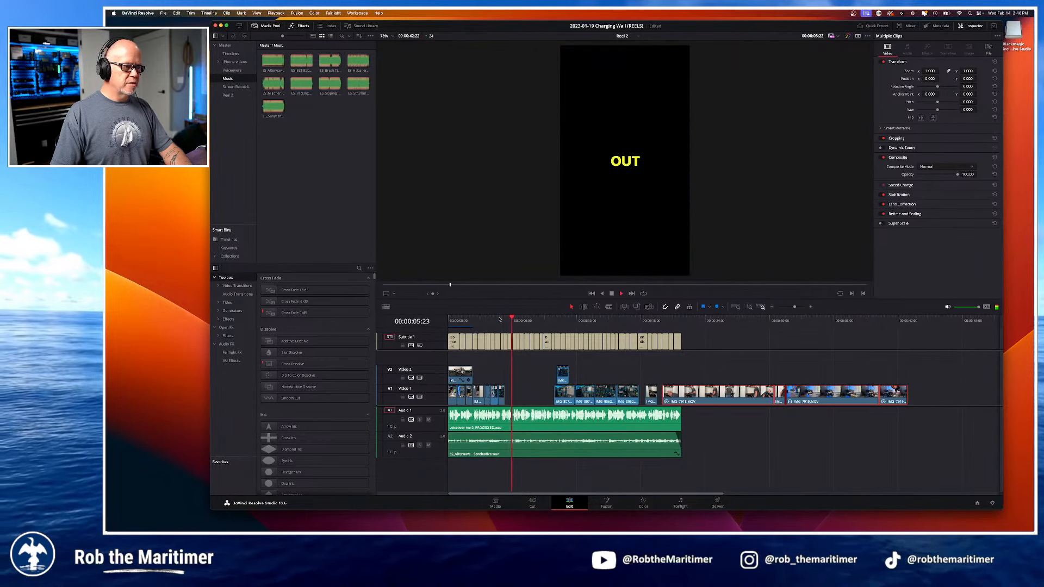
click(508, 319)
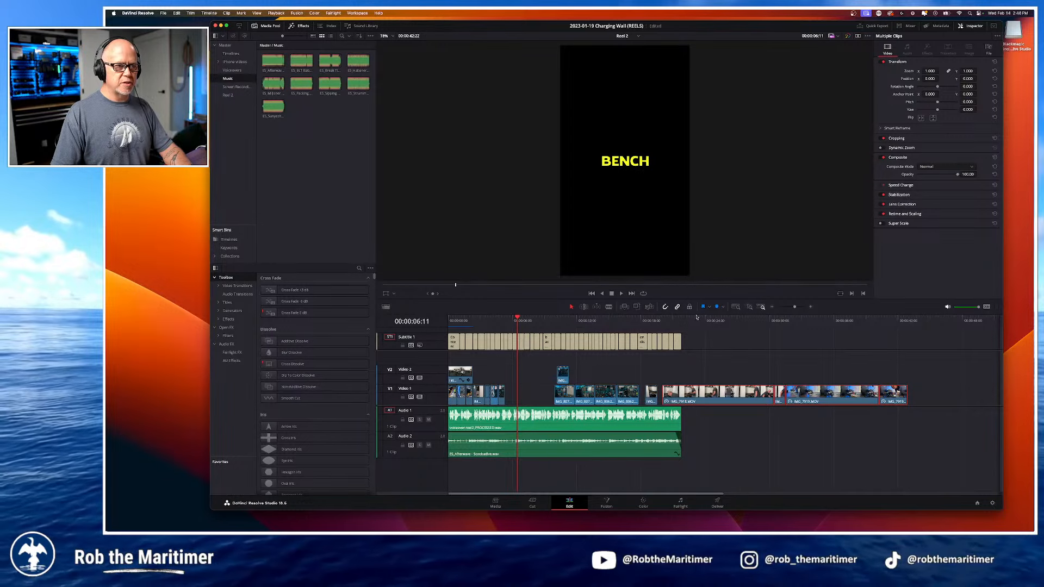
Step: Split the first pasted IMG_7918.MOV clip at 00:00:21:01, move its opening piece to the start of the Video 1 gap and play it
drag(696, 317, 675, 337)
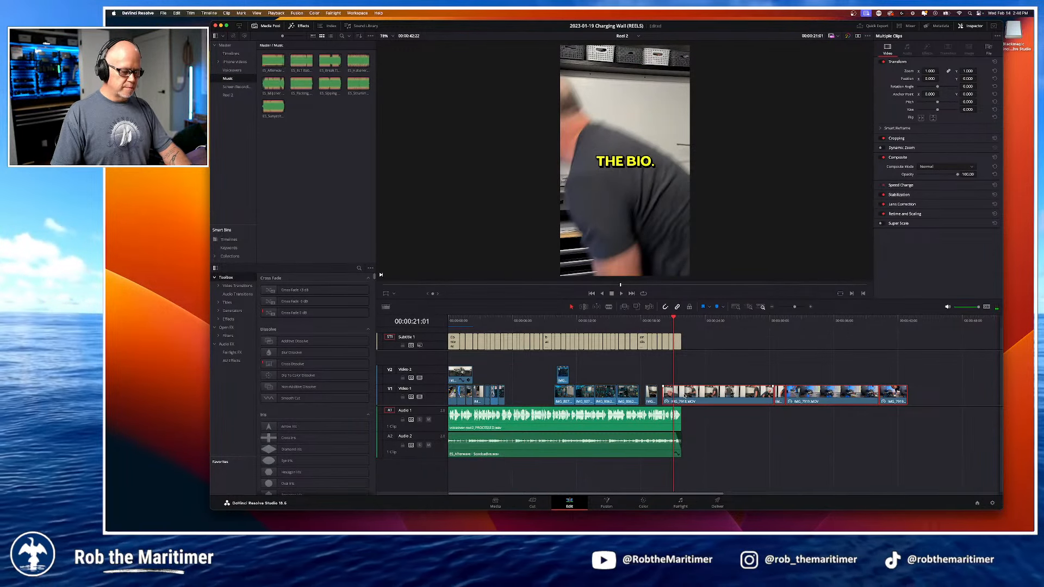
click(677, 398)
drag(677, 400, 705, 401)
drag(670, 396, 510, 400)
click(501, 318)
key(space)
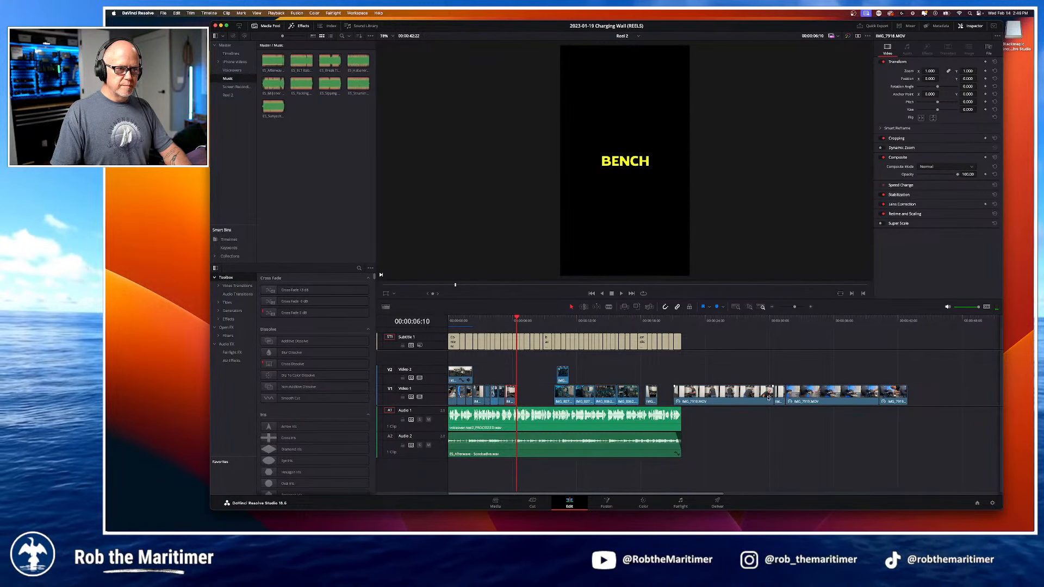
Step: Copy the short thumbs-up clip near 00:00:30:11 and paste it on Video 1 at 00:00:06:10, directly after the bench-clearing piece
click(763, 321)
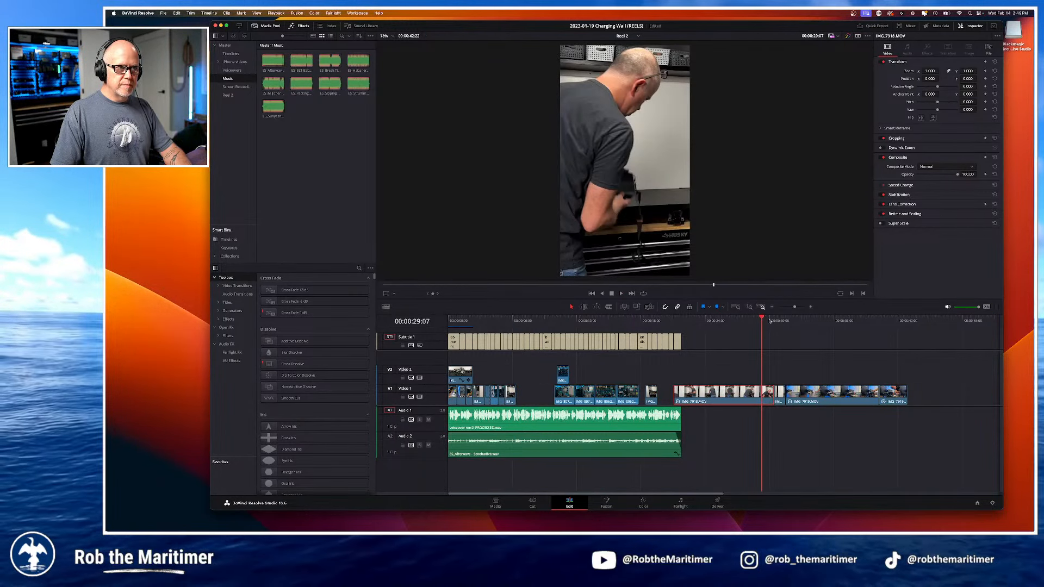
drag(762, 320, 775, 326)
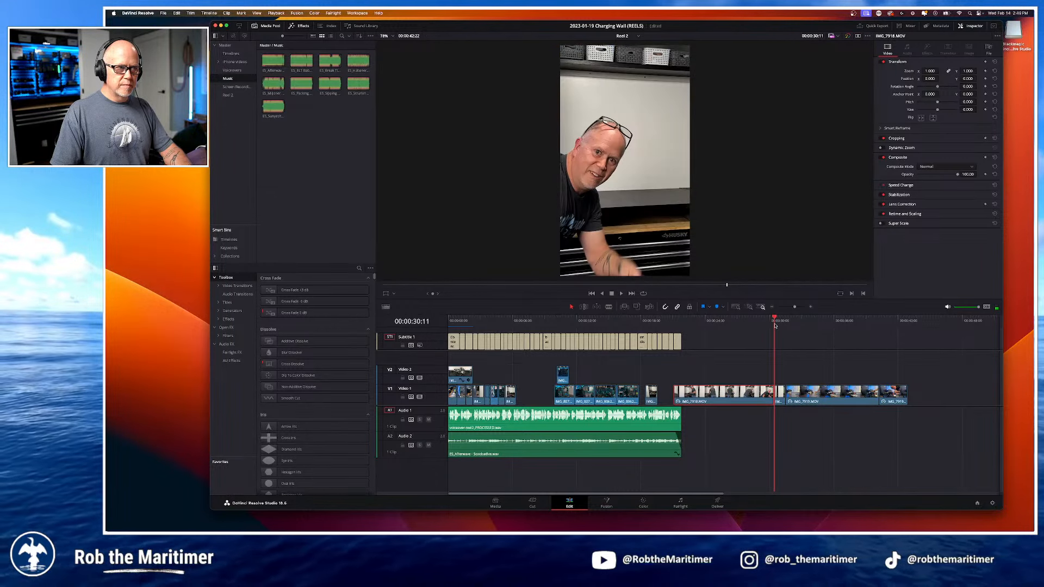
click(779, 395)
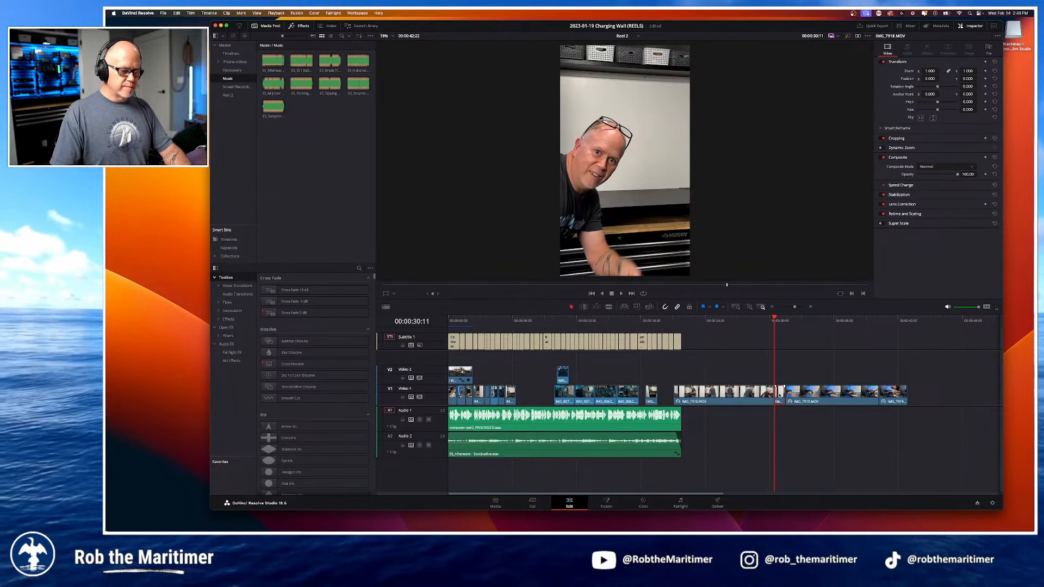
click(517, 319)
key(super+v)
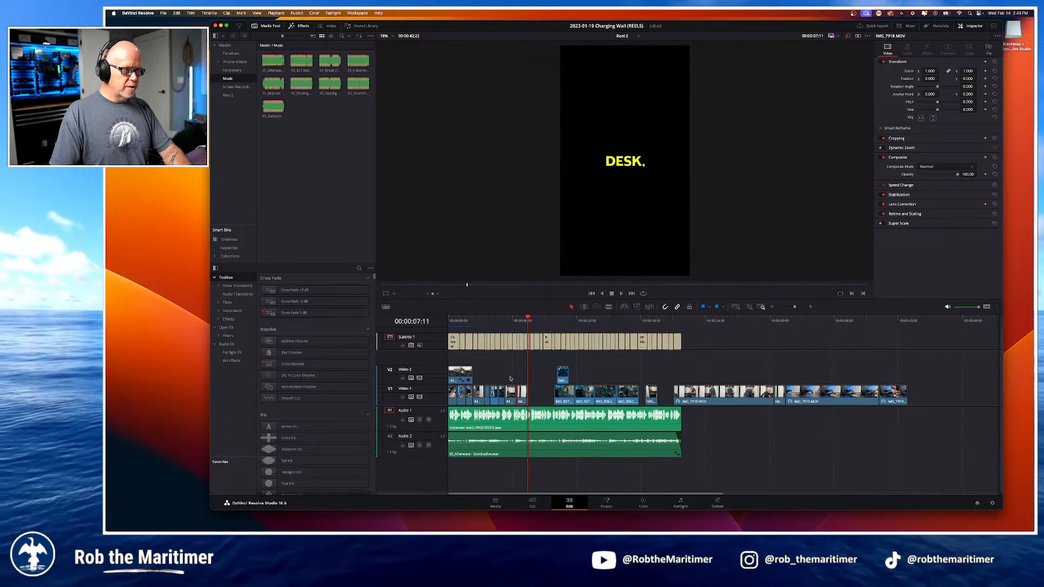
Step: Shift the thumbs-up clip on Video 1 so it starts at the "FROM AN OLD" subtitle, playing the section to check the timing
key(super+equal)
key(super+equal)
key(super+equal)
key(super+equal)
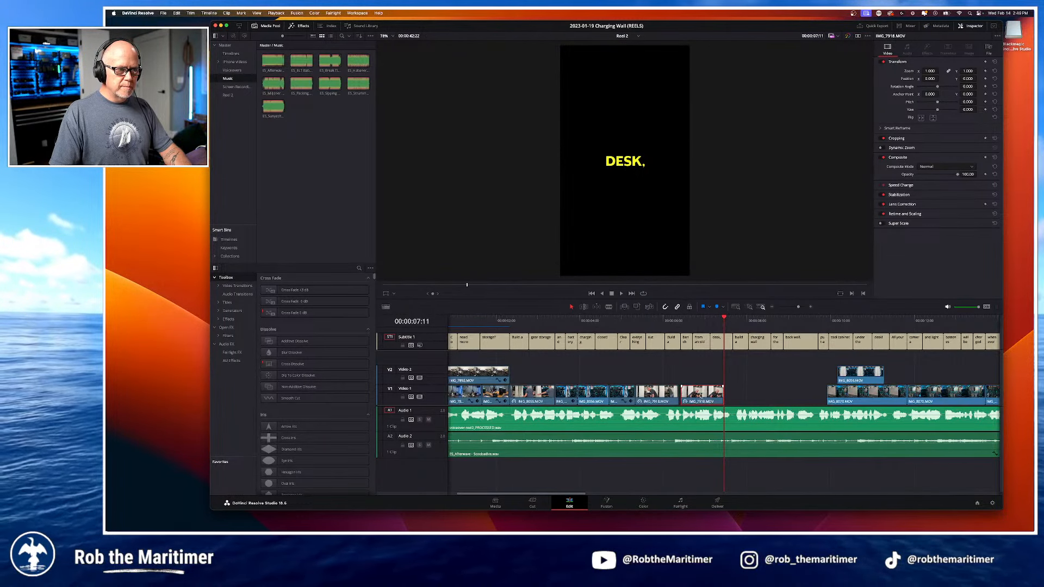
drag(699, 396, 698, 396)
click(622, 320)
key(space)
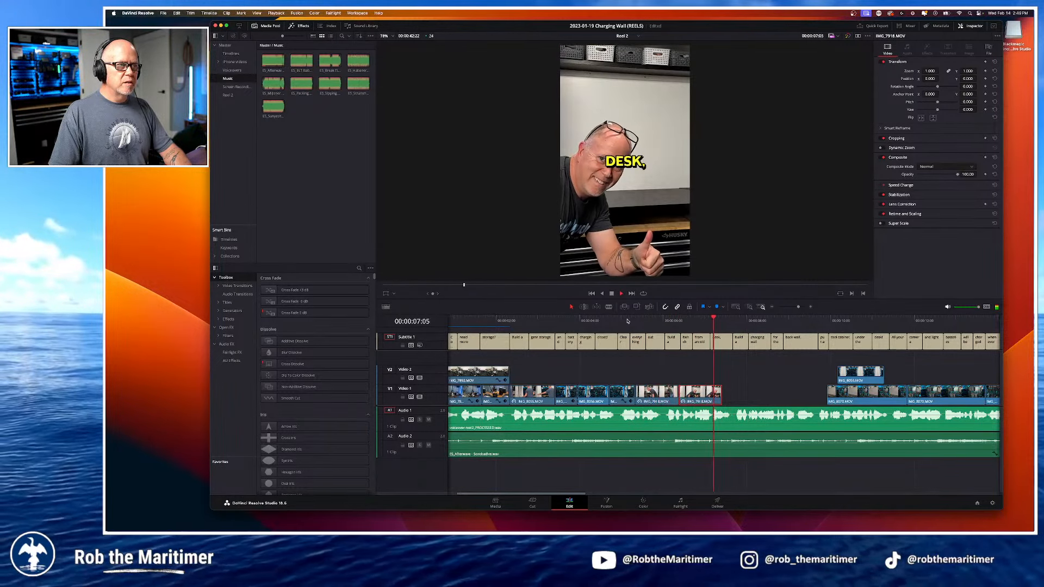
click(666, 319)
key(space)
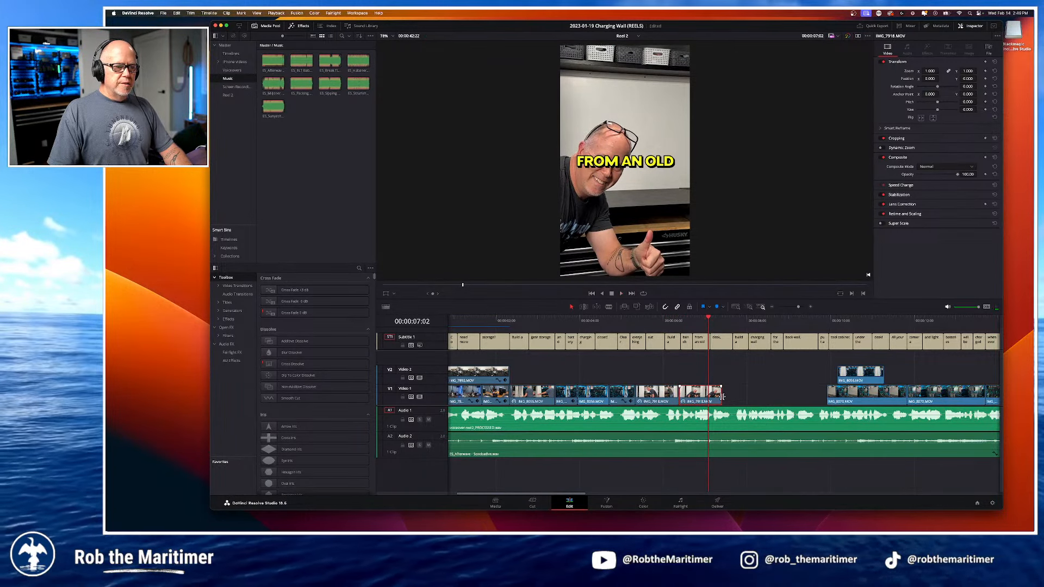
mouse_move(695, 397)
mouse_down()
mouse_move(717, 401)
mouse_move(683, 396)
mouse_up()
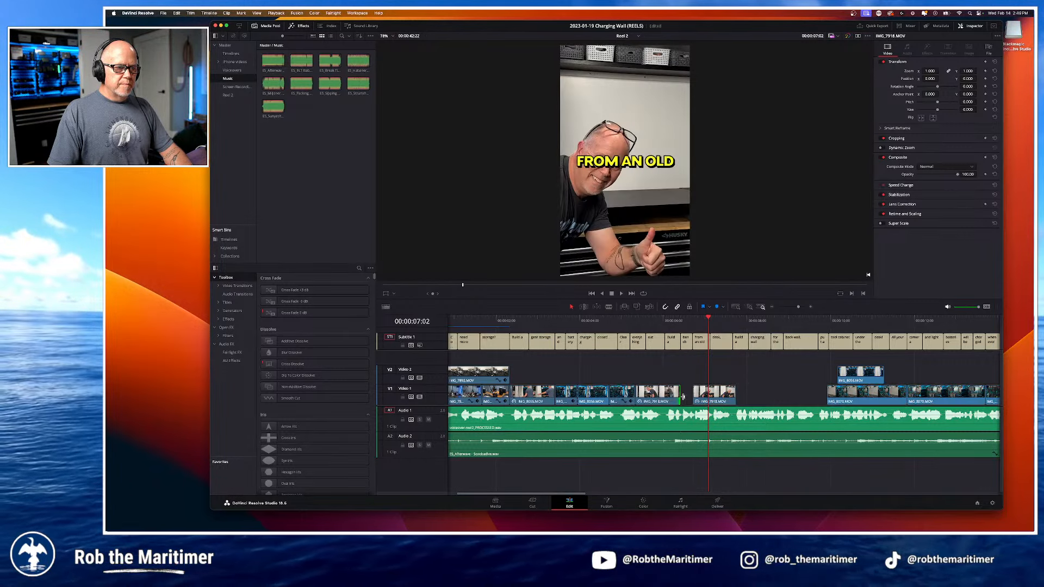
click(619, 321)
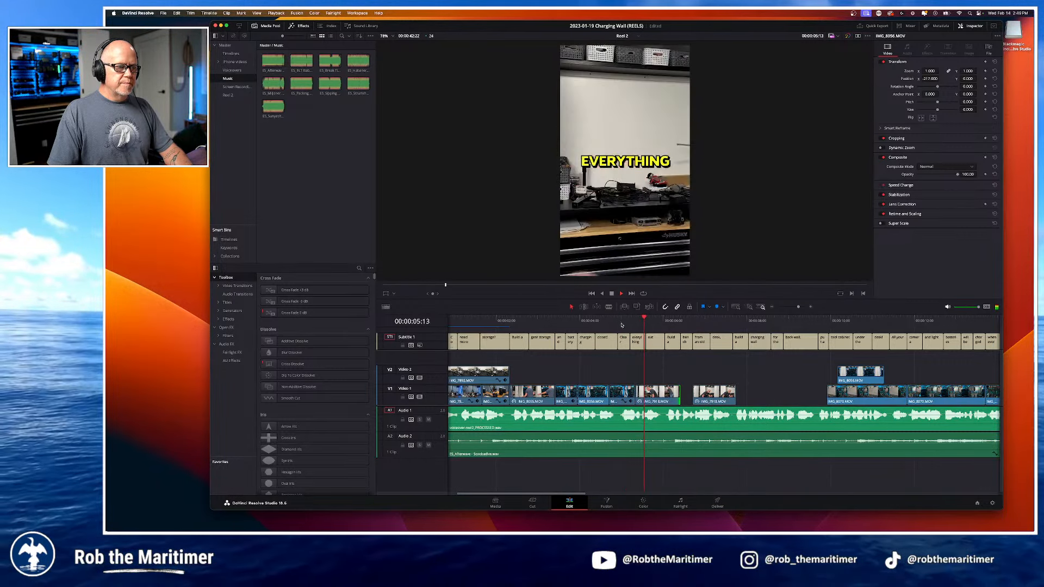
click(629, 374)
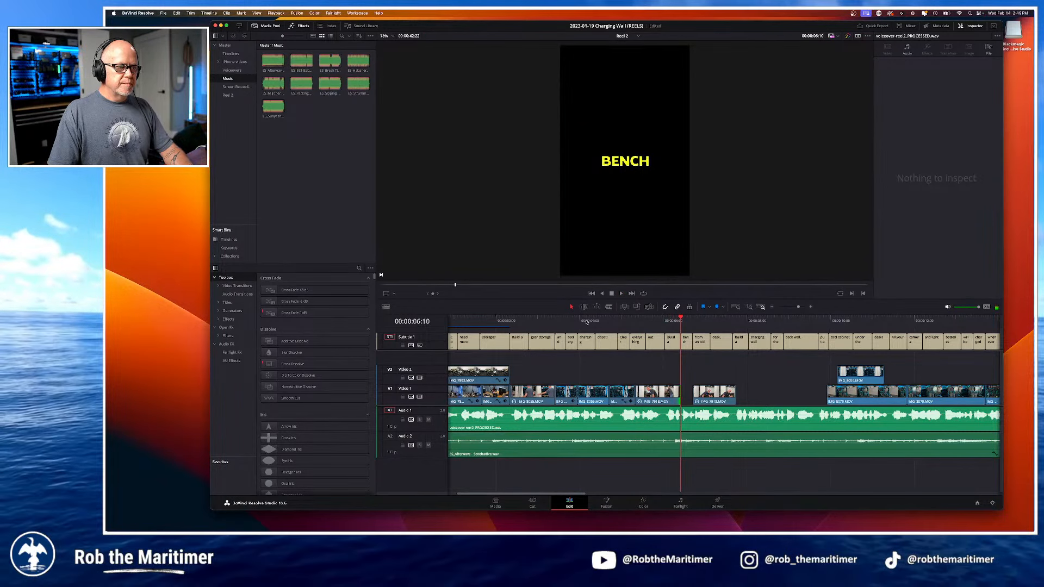
Step: Move the thumbs-up clip on Video 1 directly against the bench-clearing piece at 00:00:06:10 and play the section to check it
click(586, 321)
key(space)
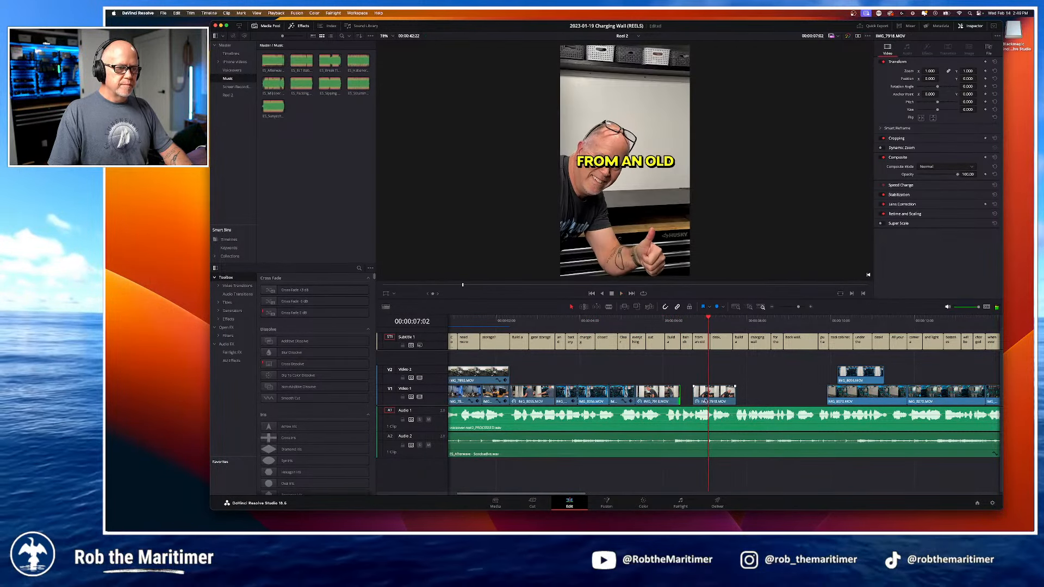
drag(705, 401, 692, 401)
click(635, 319)
key(space)
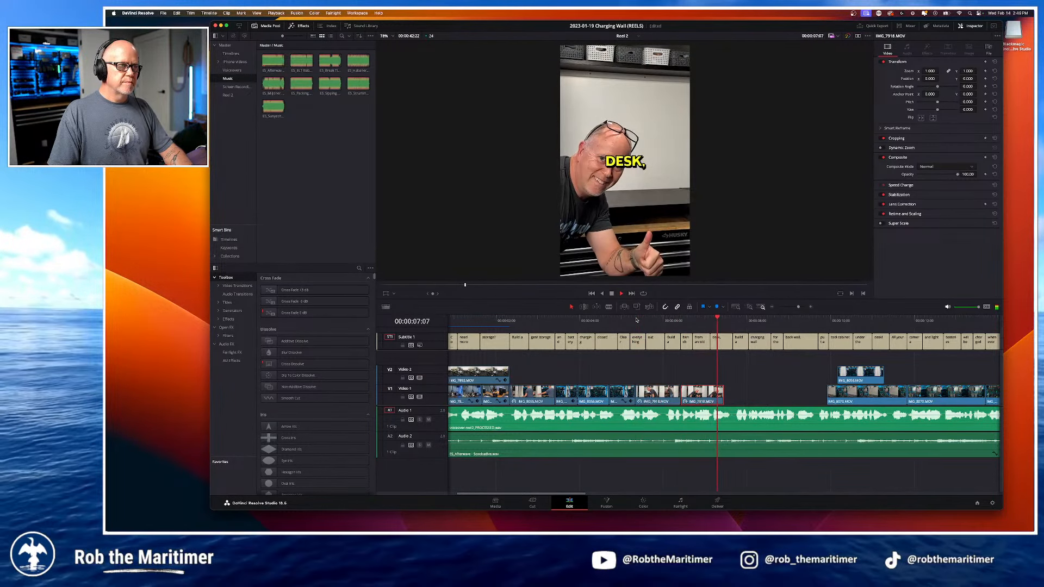
key(space)
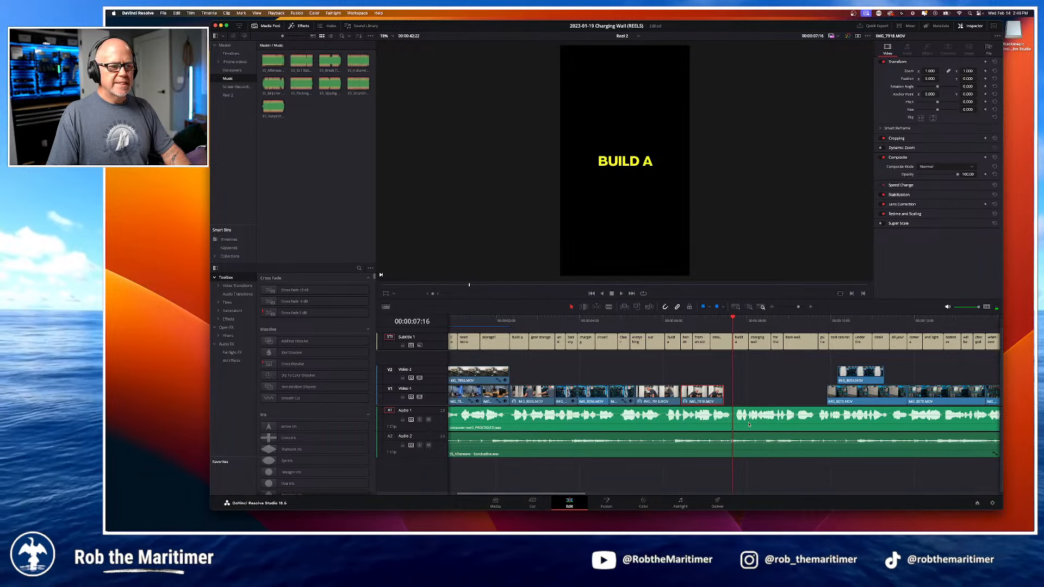
Step: Look through the leftover pasted clips beyond the end of the voiceover on Video 1, then delete them all
scroll(749, 424, right, 5)
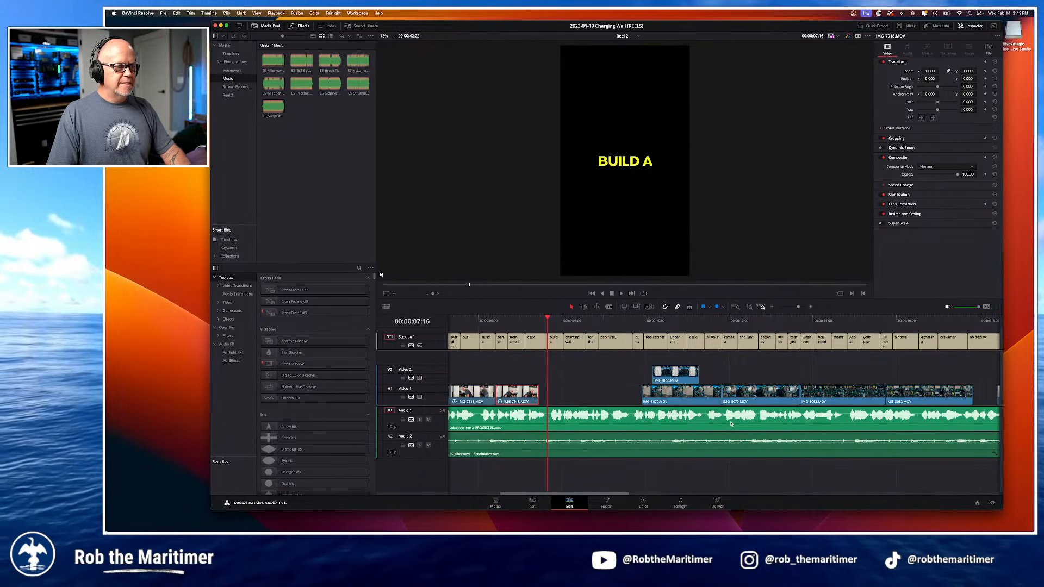
scroll(731, 424, down, 4)
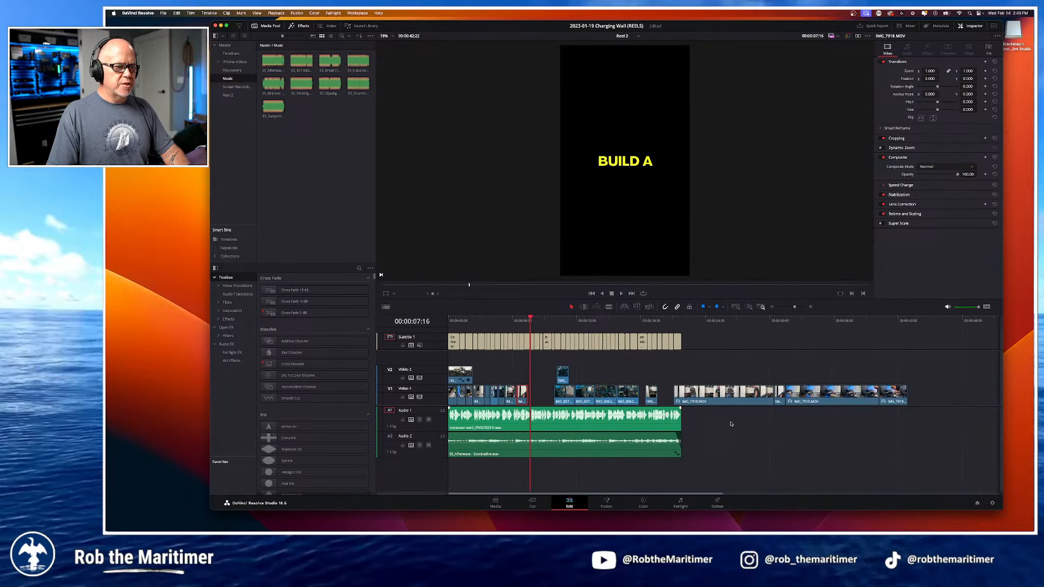
drag(699, 319, 784, 339)
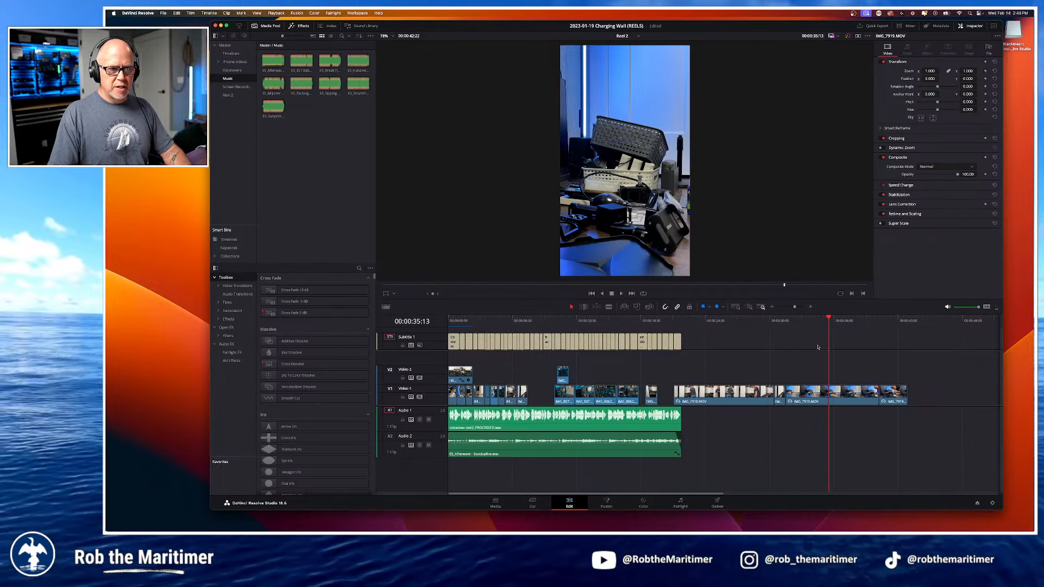
drag(807, 319, 785, 342)
drag(707, 366, 915, 398)
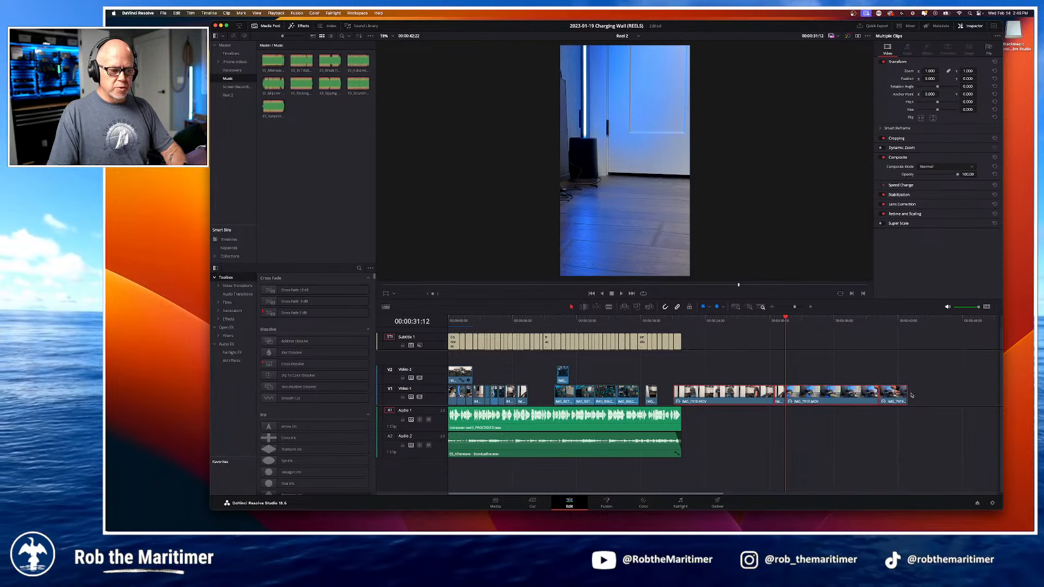
key(BackSpace)
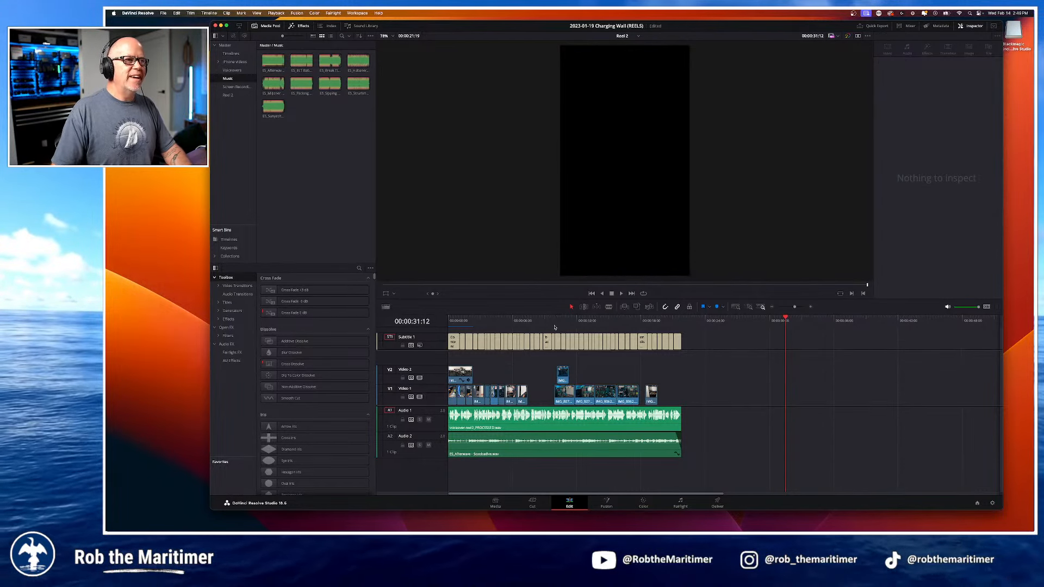
Step: Open the Original timeline and examine the section after the "BENCH, DRAWERS AND BINS" title for reusable footage
click(623, 36)
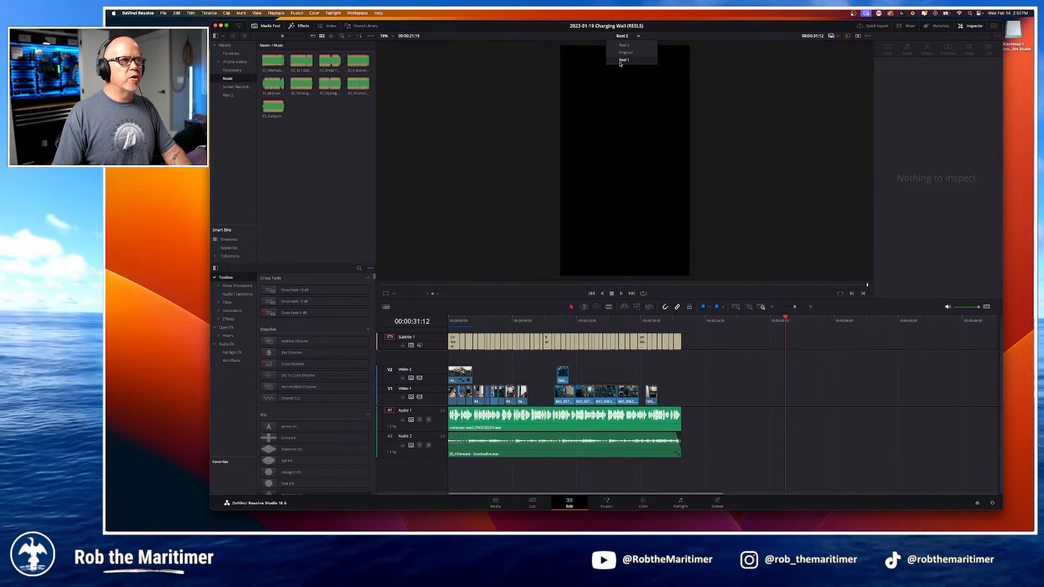
click(625, 52)
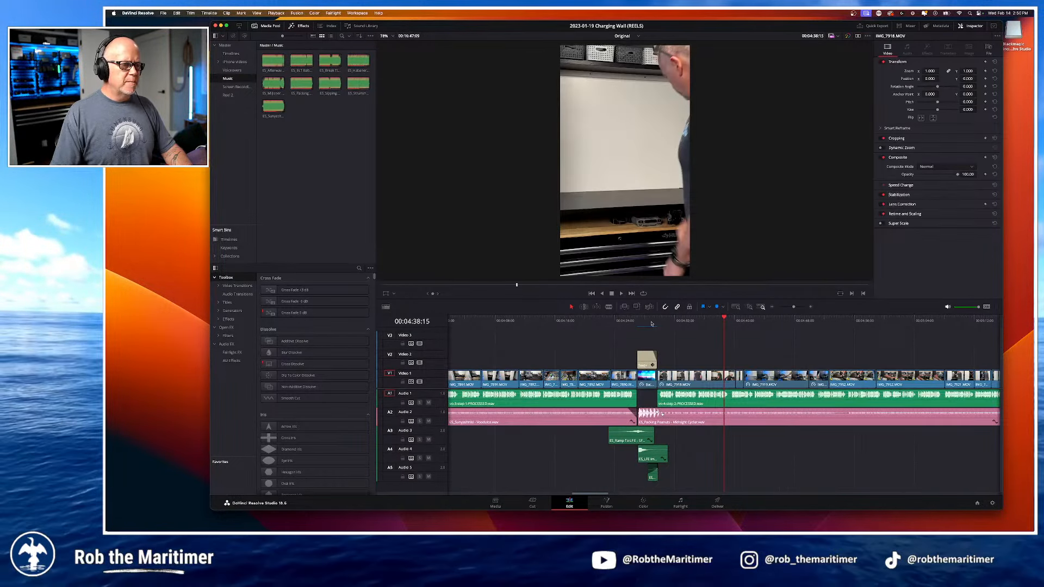
scroll(654, 359, down, 5)
scroll(689, 353, right, 2)
scroll(689, 353, left, 5)
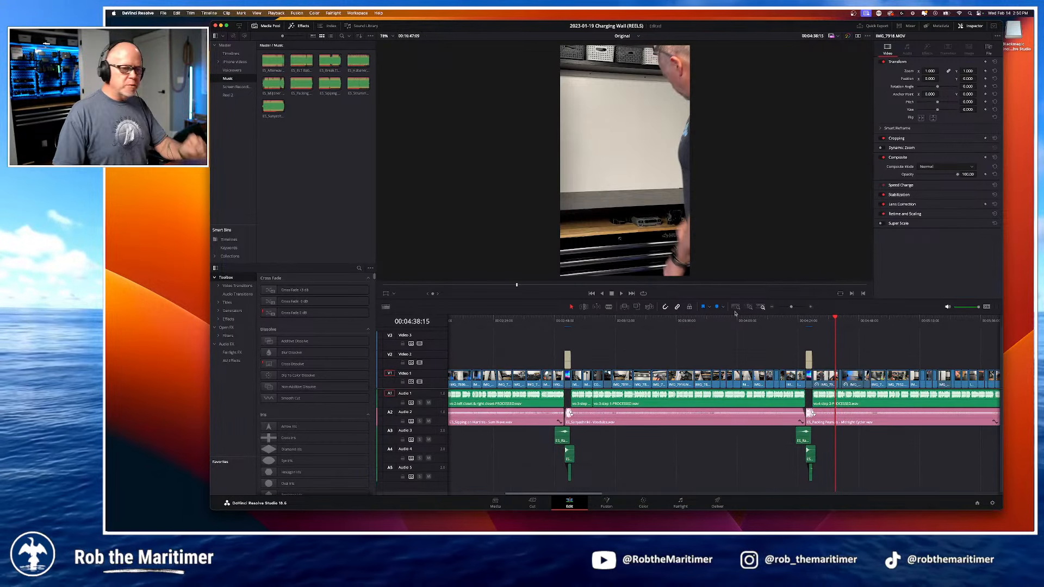
click(808, 321)
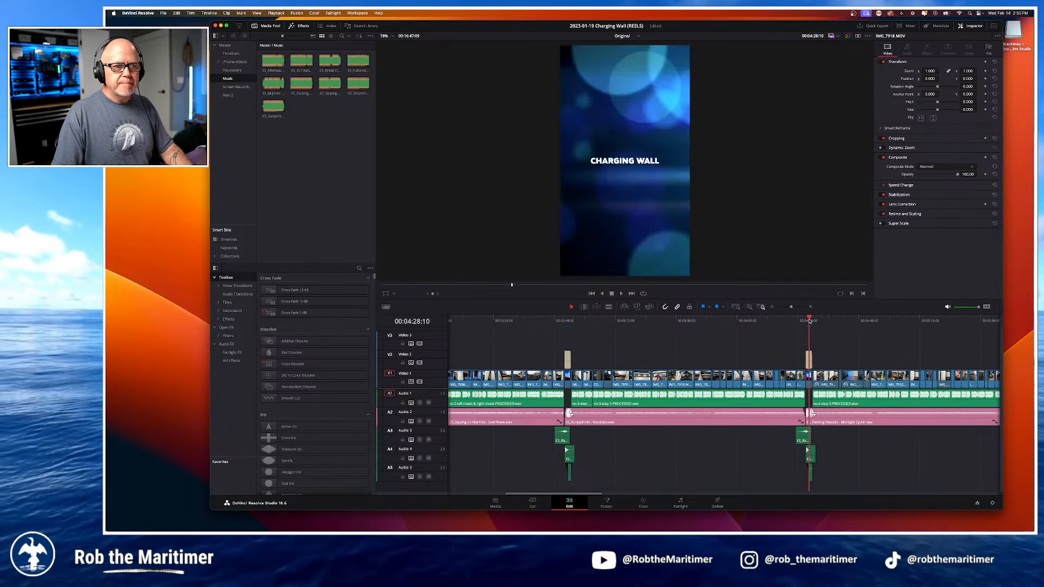
click(567, 321)
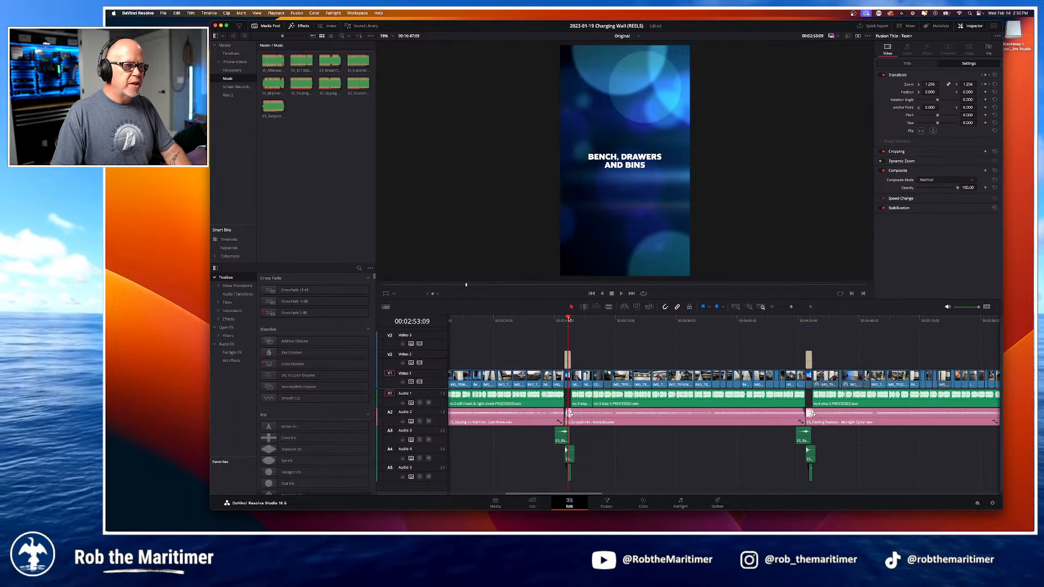
drag(569, 321, 634, 330)
key(space)
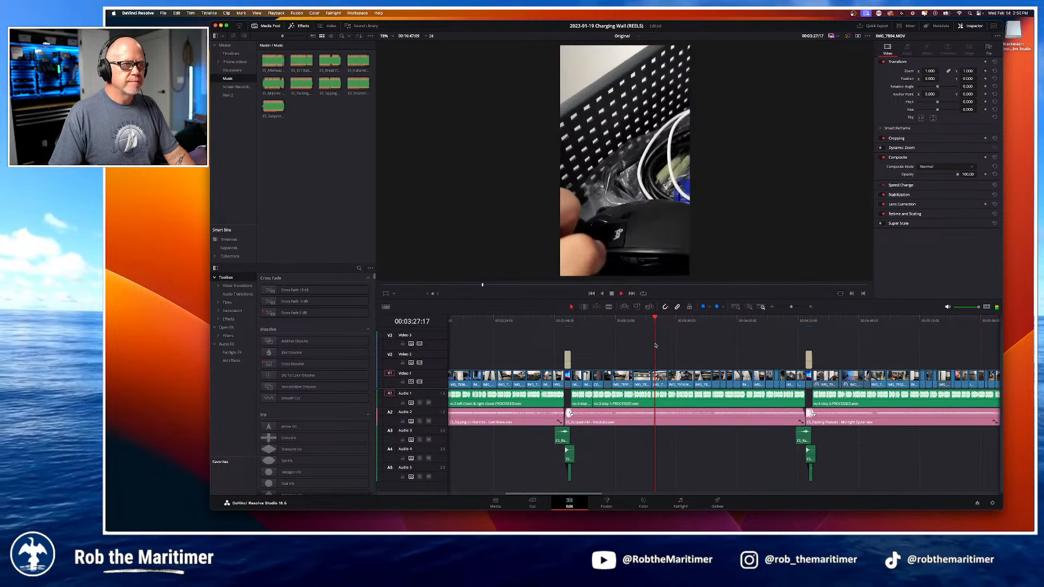
key(super+equal)
key(super+equal)
key(super+equal)
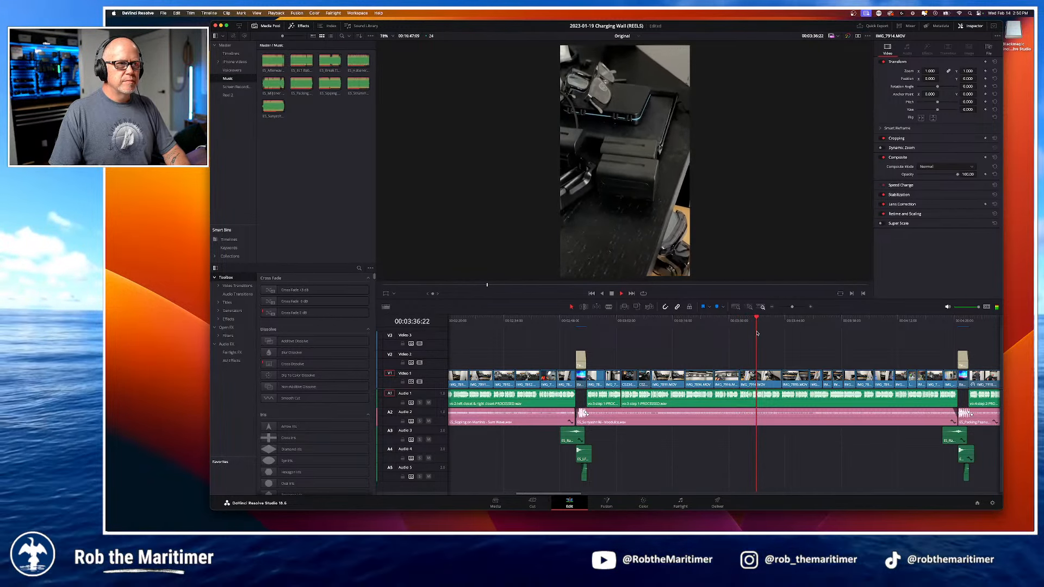
Step: Scrub the footage around 00:03:35 to 00:03:51 and copy the neighbouring IMG_7914.MOV and IMG_7895.MOV clips
key(space)
mouse_move(761, 319)
mouse_down()
mouse_move(809, 327)
mouse_move(766, 326)
mouse_up()
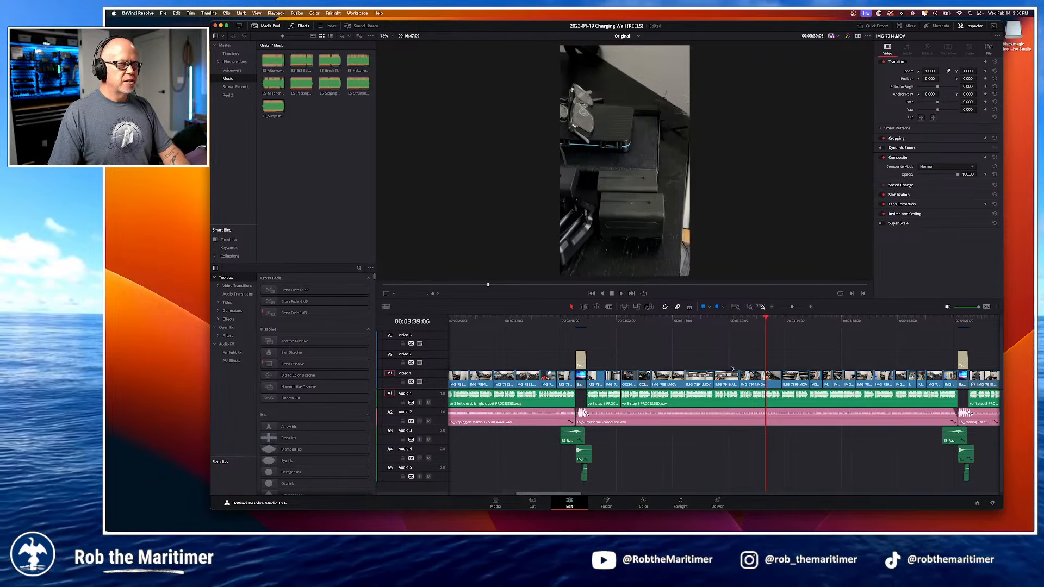
click(749, 321)
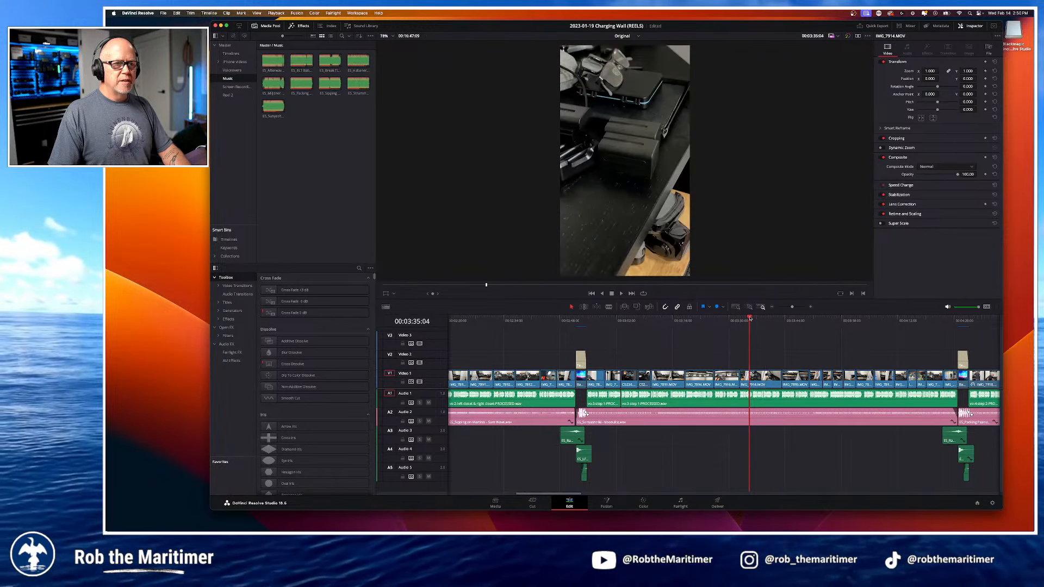
drag(749, 320, 778, 350)
click(816, 321)
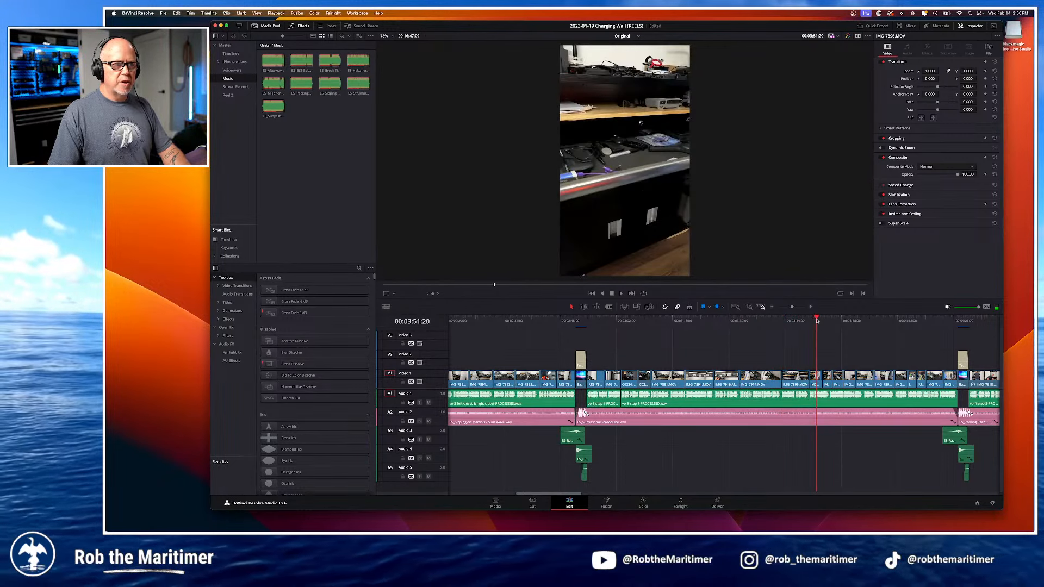
drag(817, 318, 800, 379)
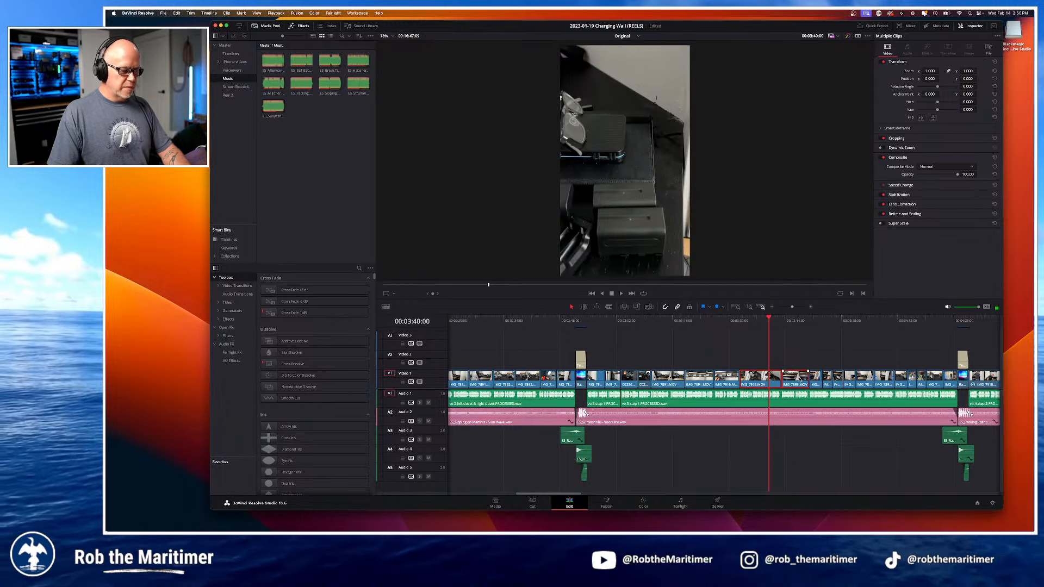
Step: Switch to the Reel 2 timeline and paste the two copied clips on Video 1 at 00:00:21:19
click(628, 37)
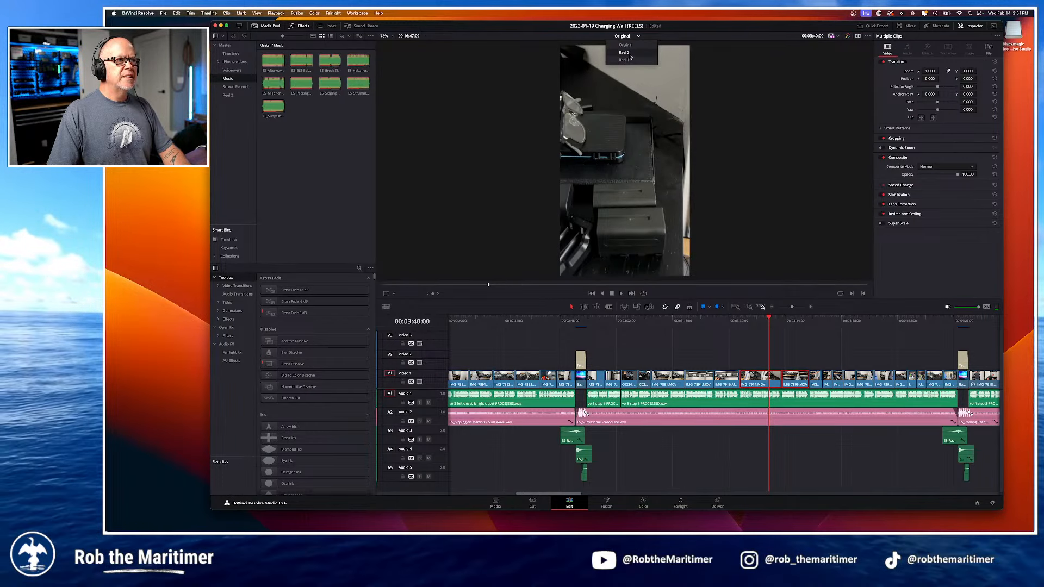
click(624, 53)
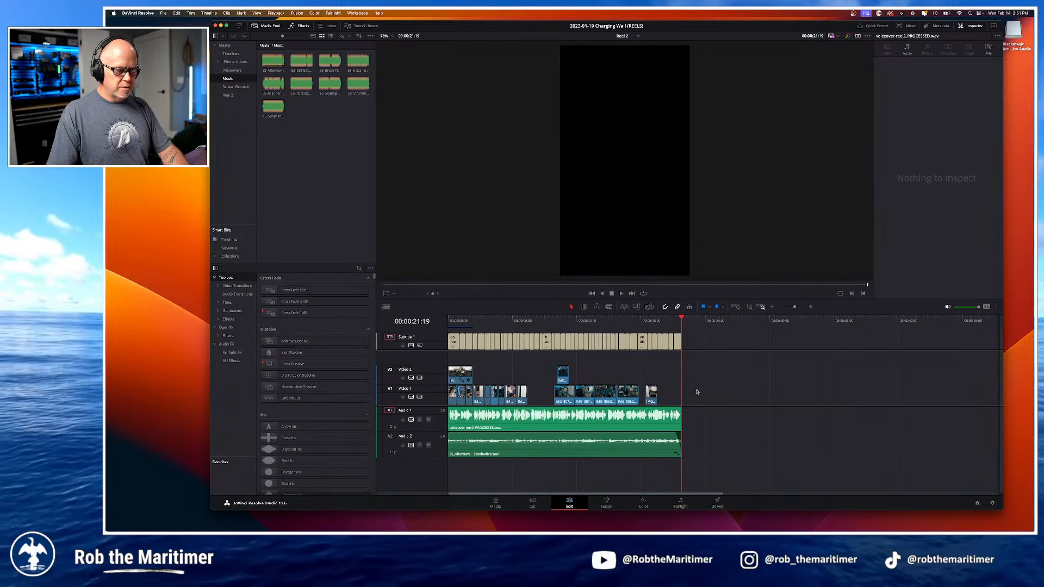
key(super+v)
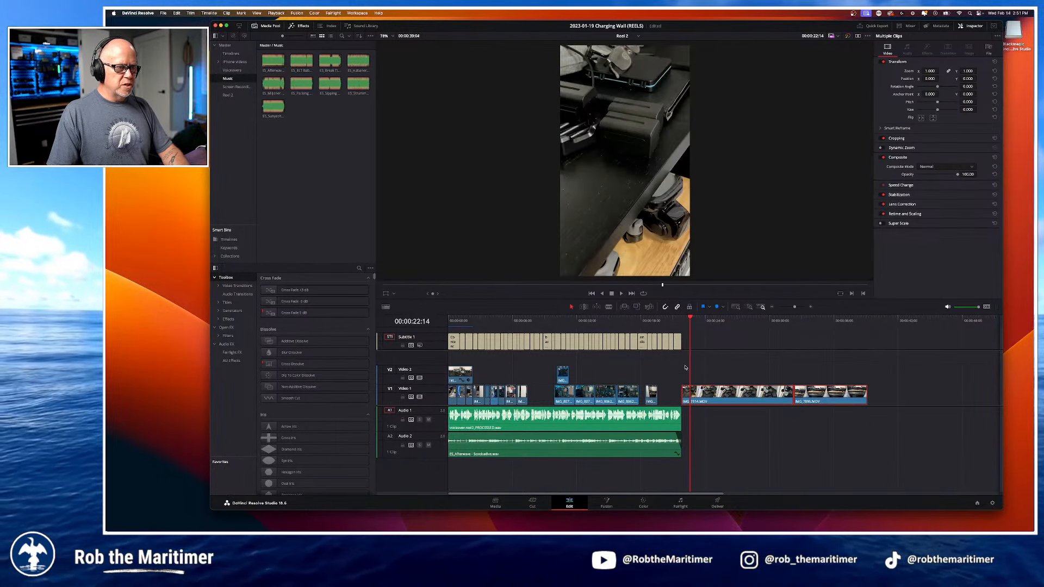
Step: Cut the pasted IMG_7914.MOV clip off at 00:00:25:17, move IMG_7895.MOV directly against it and scrub across the join
drag(690, 319, 723, 333)
key(space)
drag(792, 396, 735, 398)
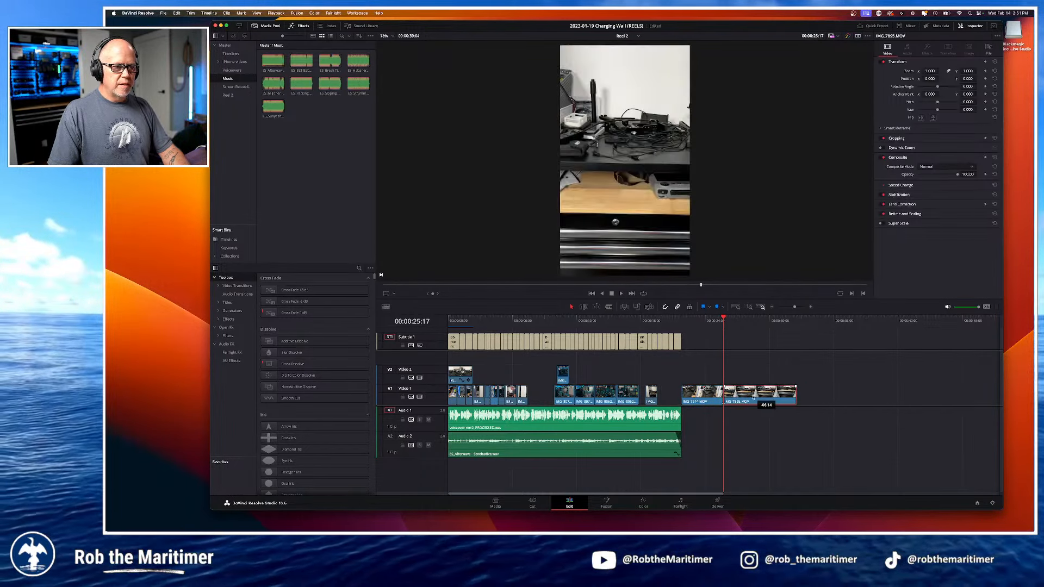
click(739, 321)
drag(742, 322, 713, 326)
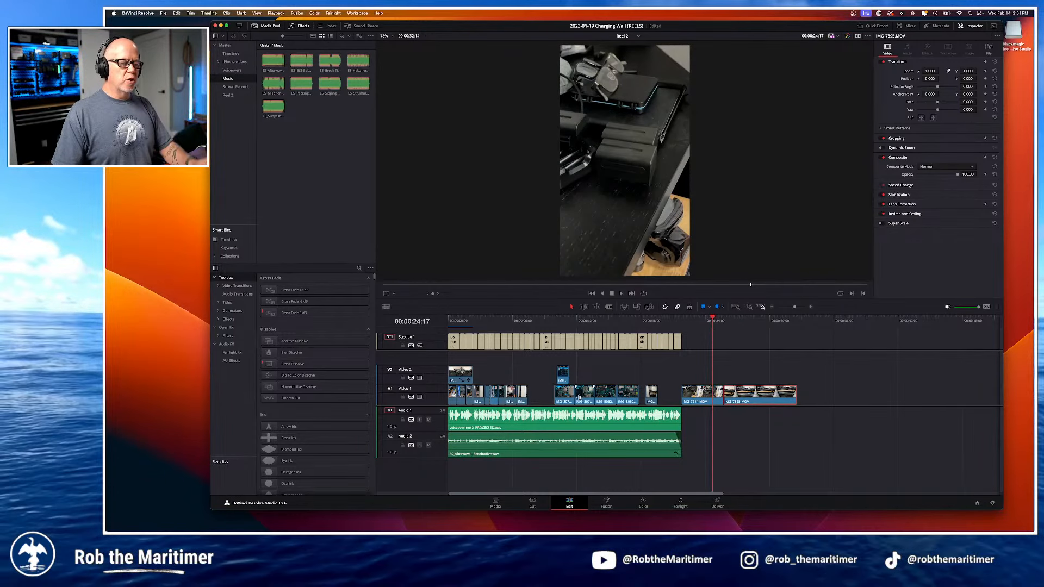
Step: Play Reel 2 from the Video 1 gap and scrub the "TOOL CABINET" and "UNDER THE DESK!" subtitles to check their timing
scroll(547, 349, up, 5)
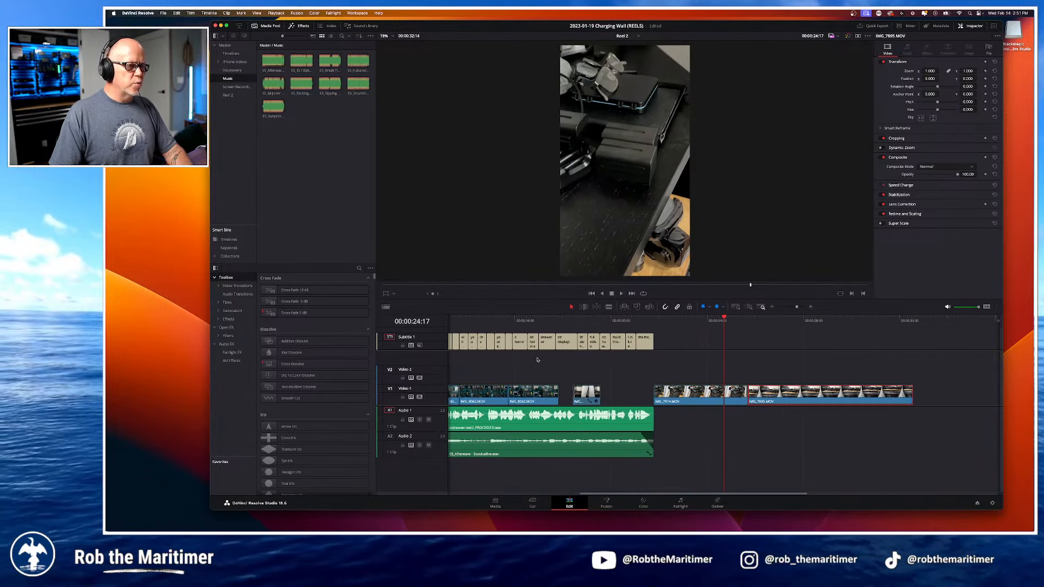
scroll(548, 333, left, 2)
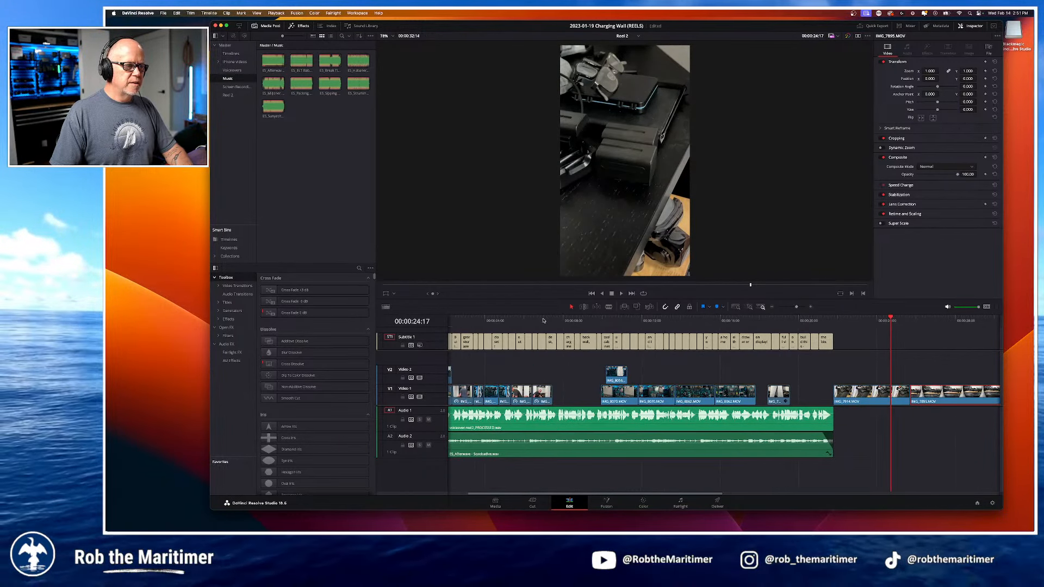
click(543, 321)
key(space)
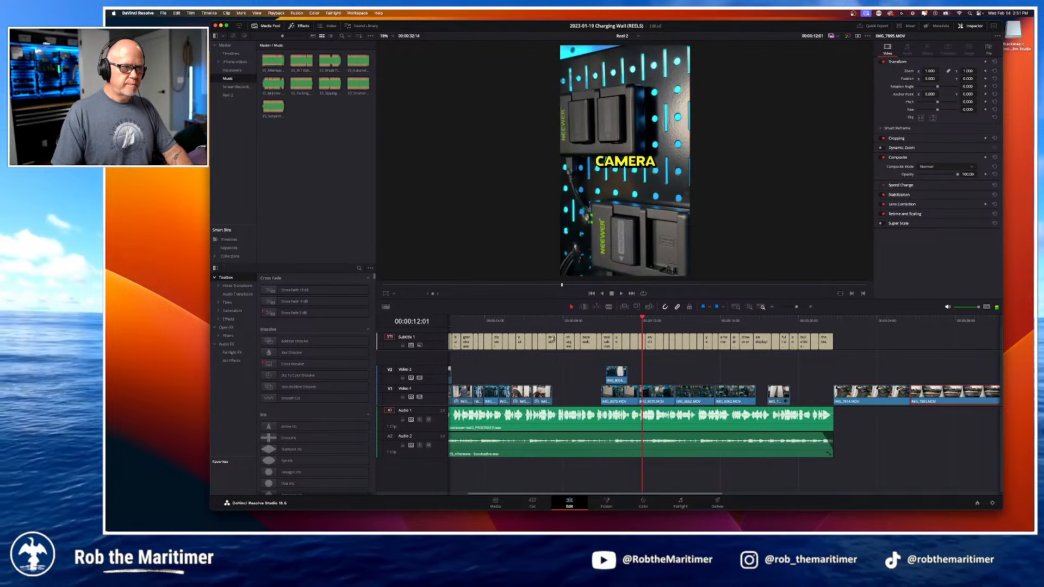
key(space)
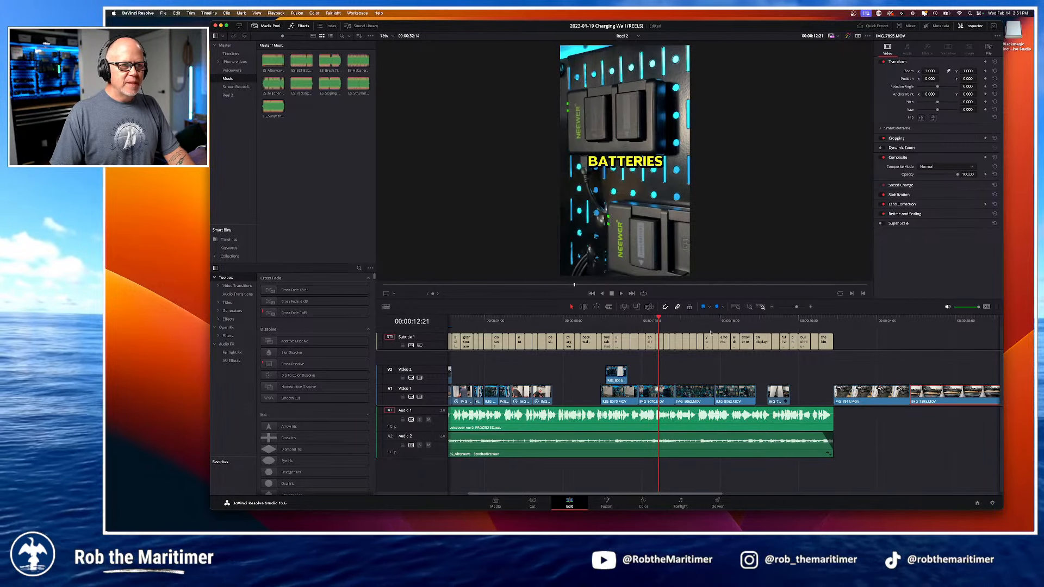
click(618, 321)
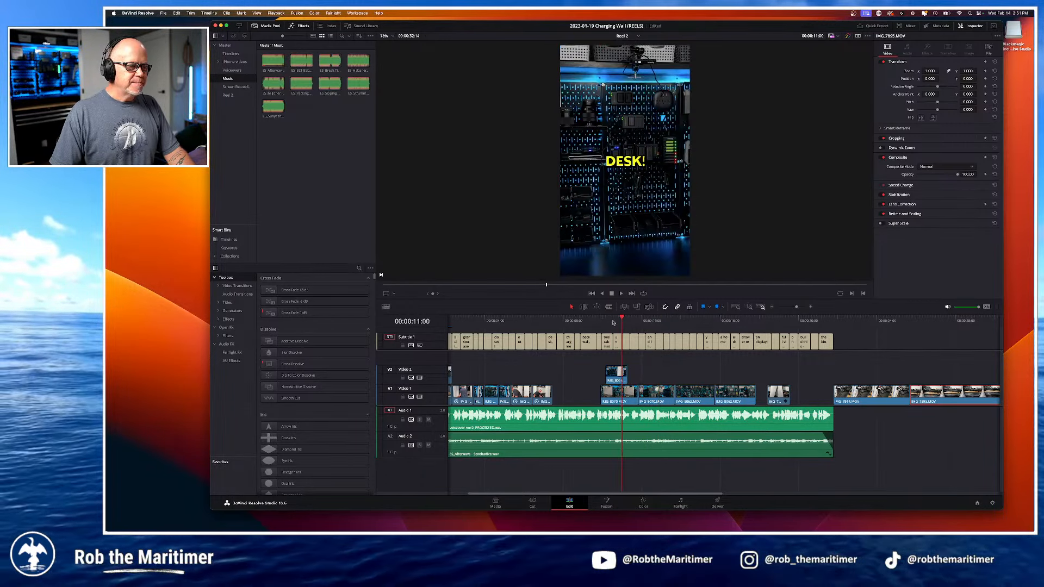
click(613, 322)
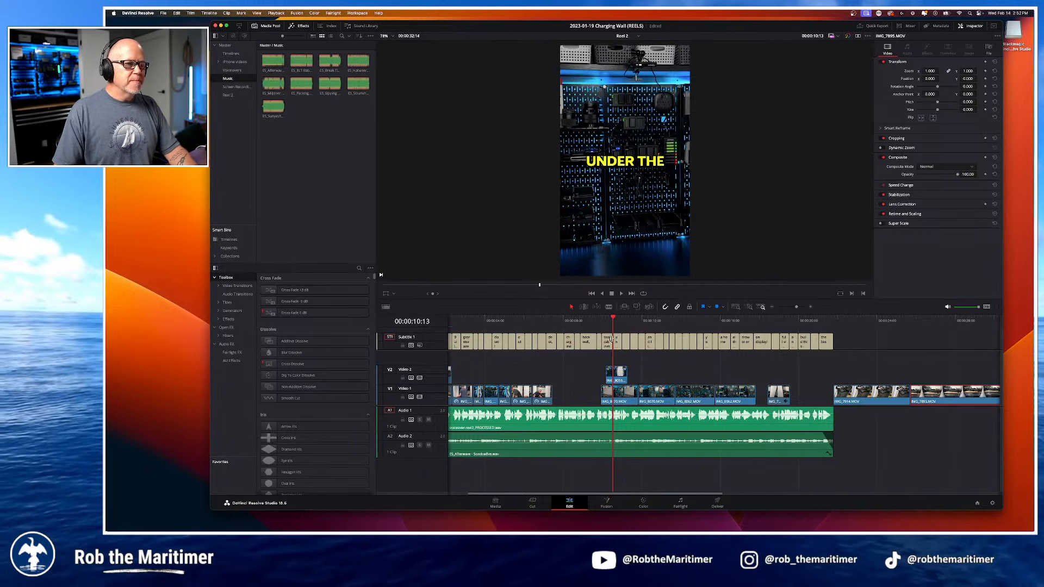
click(607, 320)
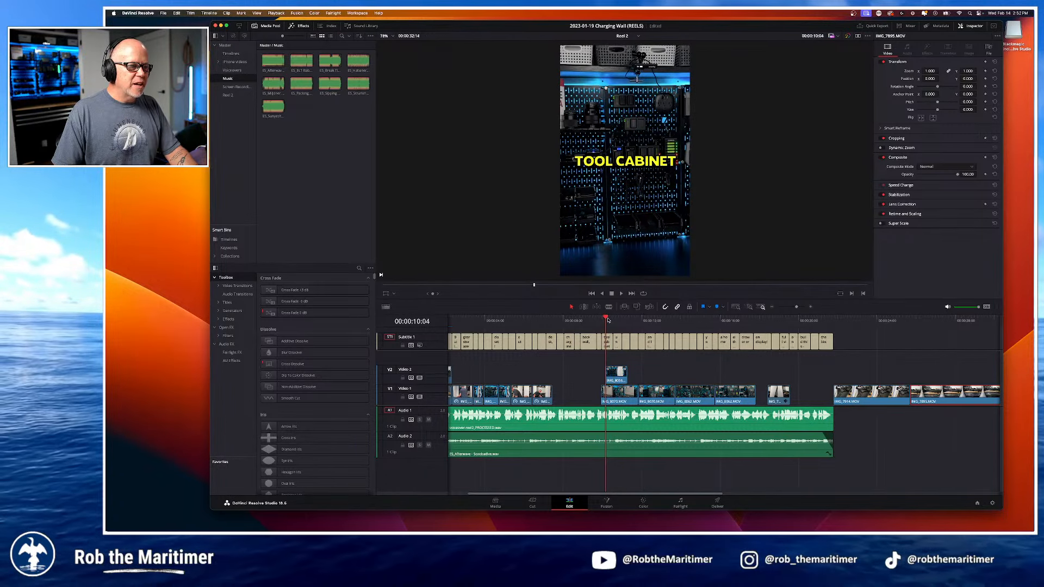
mouse_move(607, 318)
mouse_down()
mouse_move(623, 324)
mouse_move(615, 327)
mouse_up()
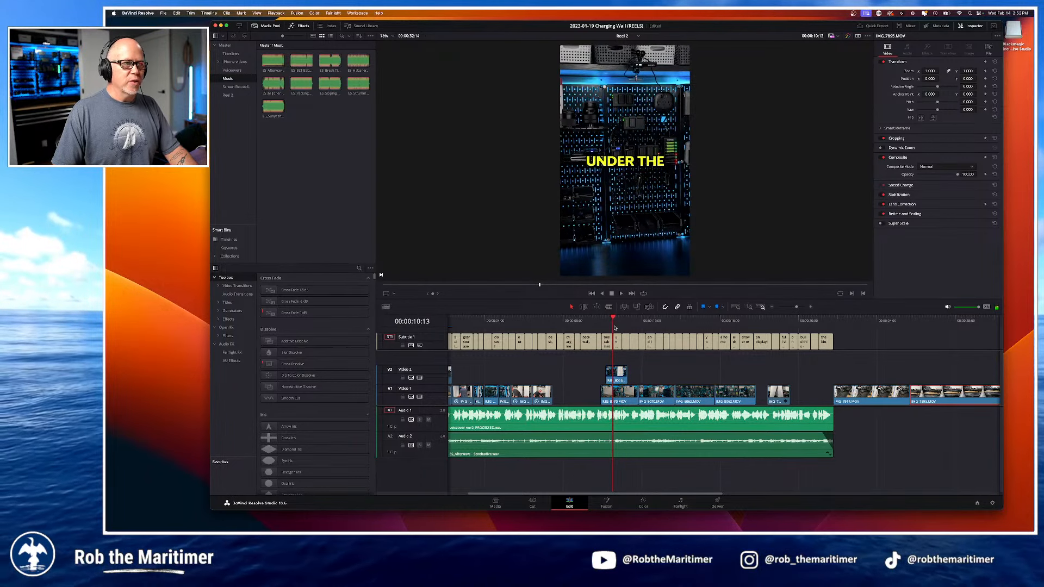
Step: Trim the IMG_7895.MOV clip, keeping it directly after IMG_7914.MOV, so that it ends at 00:00:30:02
click(858, 321)
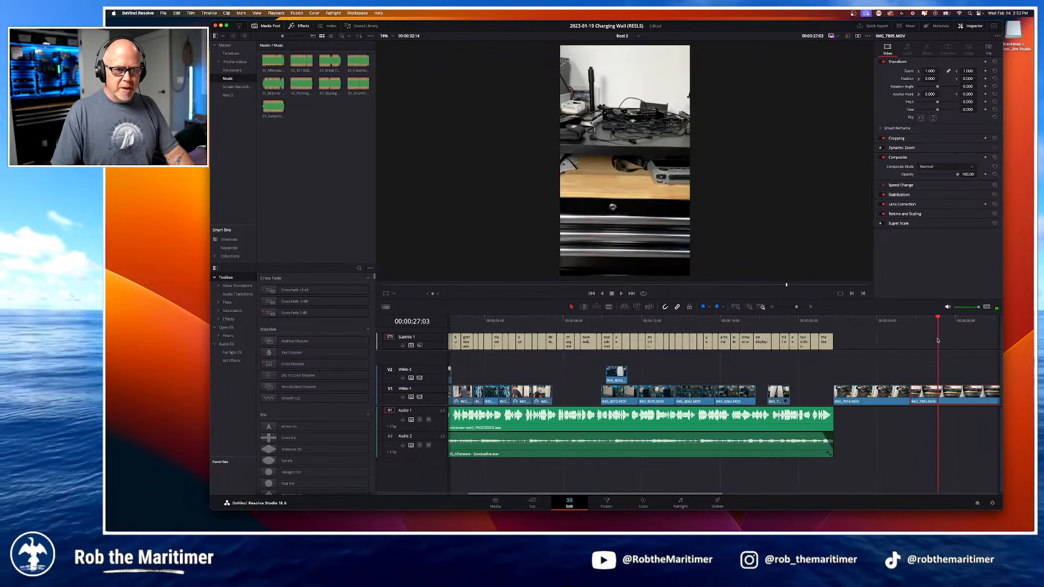
scroll(846, 416, right, 5)
drag(754, 321, 774, 337)
drag(726, 400, 757, 398)
Step: Play Reel 2 from before the empty Video 1 gap through the first charging wall clips to check the voiceover timing
scroll(594, 419, left, 3)
scroll(594, 419, left, 4)
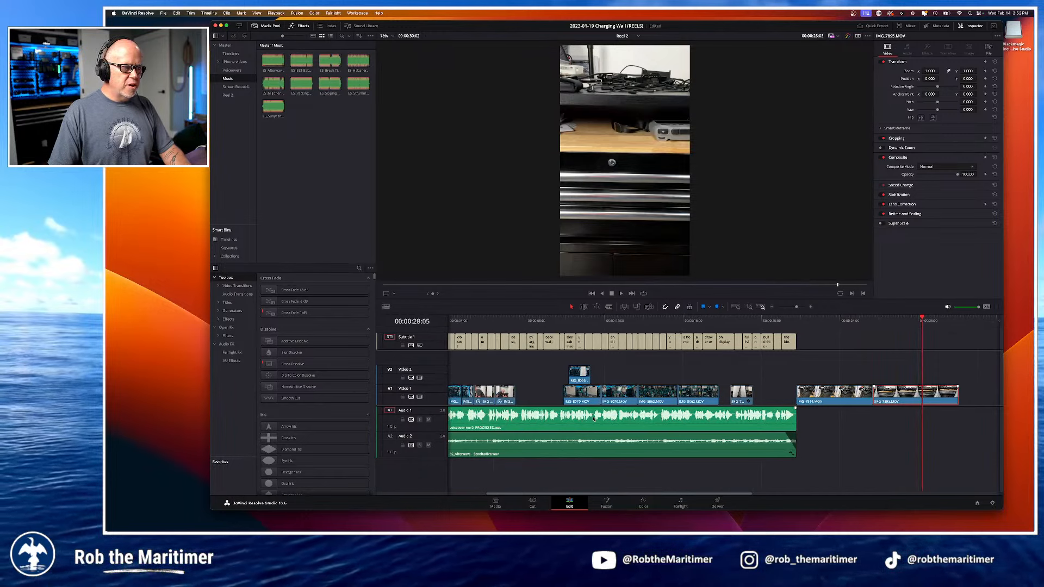
click(526, 319)
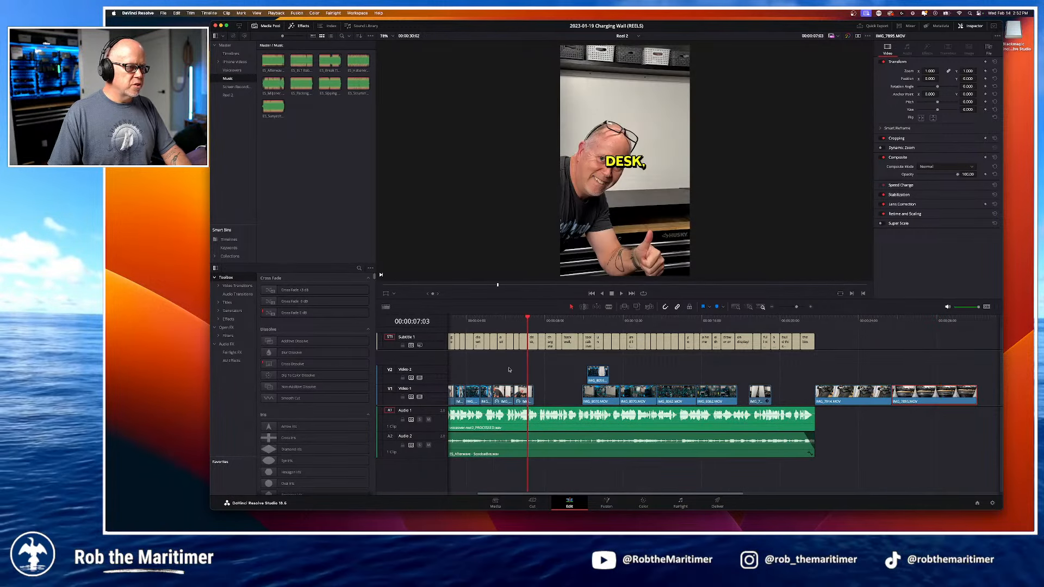
scroll(526, 337, left, 3)
click(469, 321)
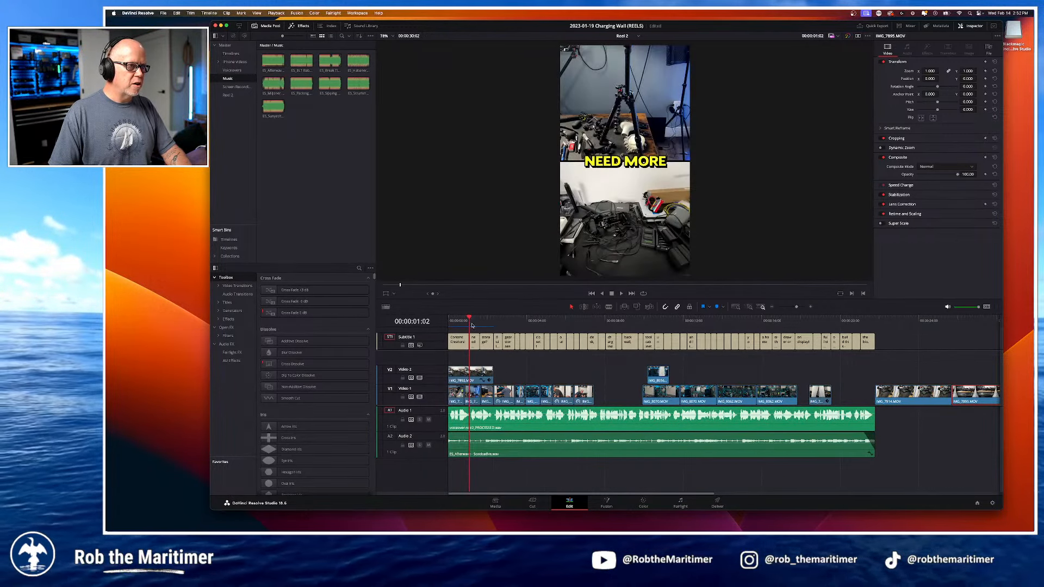
drag(471, 321, 598, 321)
key(space)
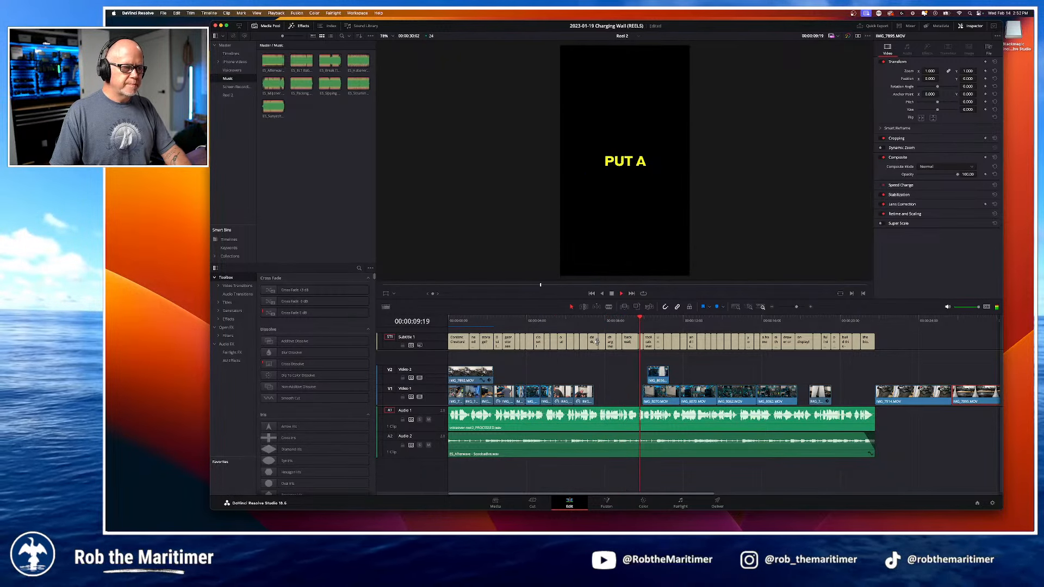
key(space)
click(557, 320)
key(space)
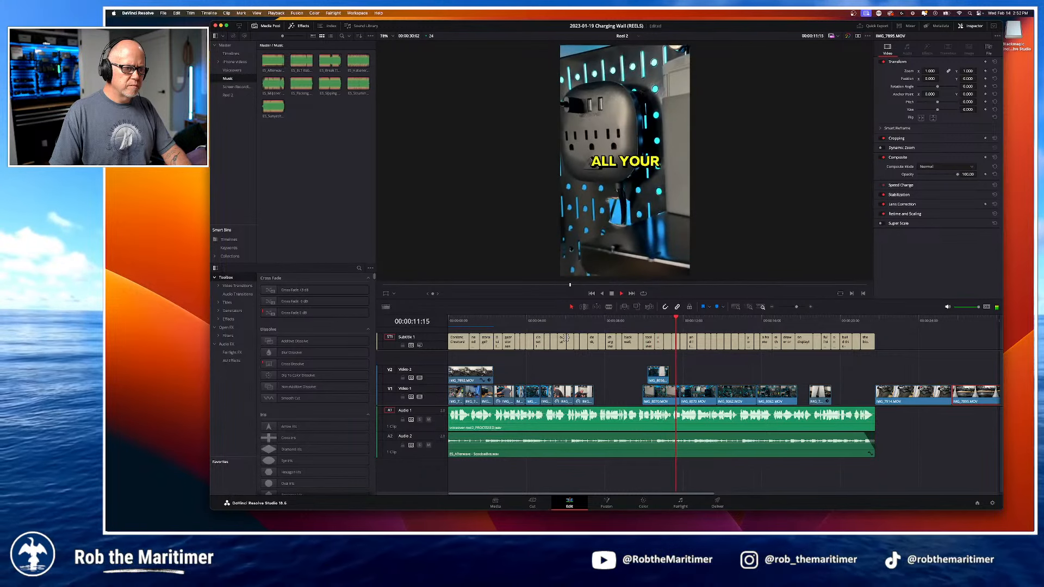
Step: Move all clips after the gap on Video 1 and Video 2 about two seconds later and park the playhead at 00:00:11:10
drag(641, 369, 842, 394)
drag(654, 405, 694, 403)
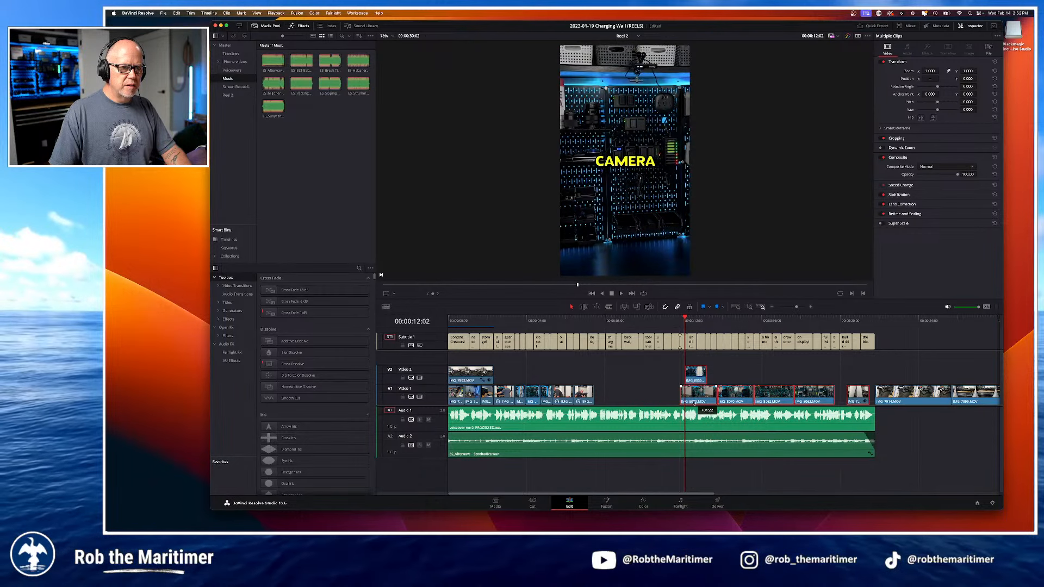
click(661, 377)
click(656, 321)
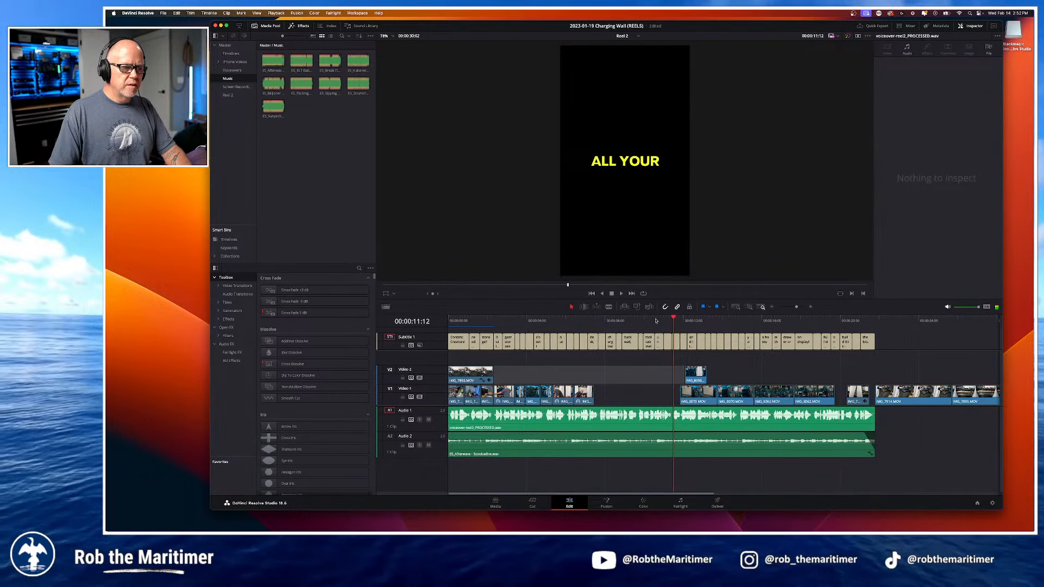
drag(676, 319, 673, 320)
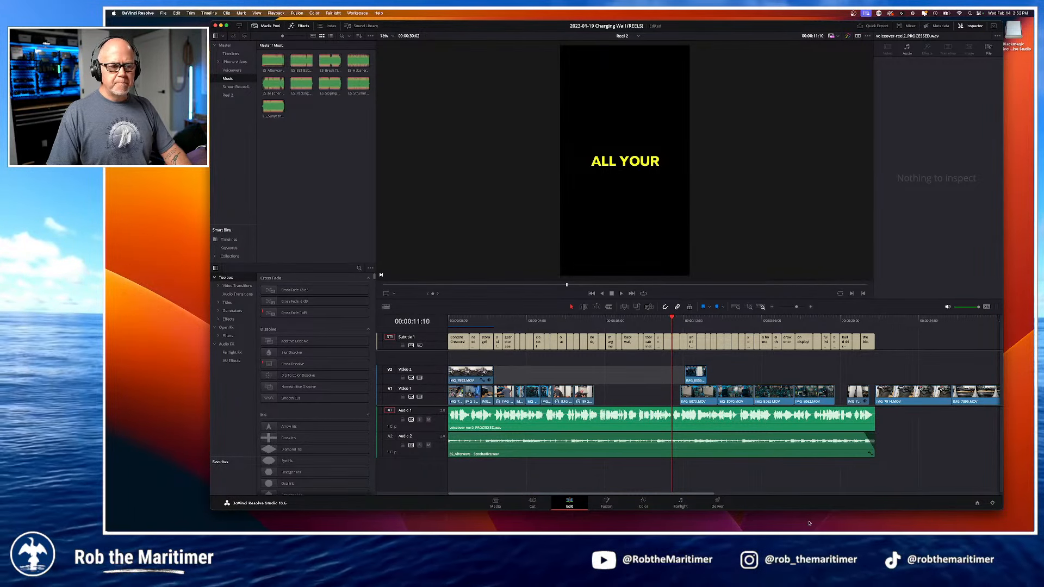
Step: Move IMG_7914.MOV into the start of the Video 1 gap, butt it against the preceding clip and play across the join
drag(918, 401, 635, 395)
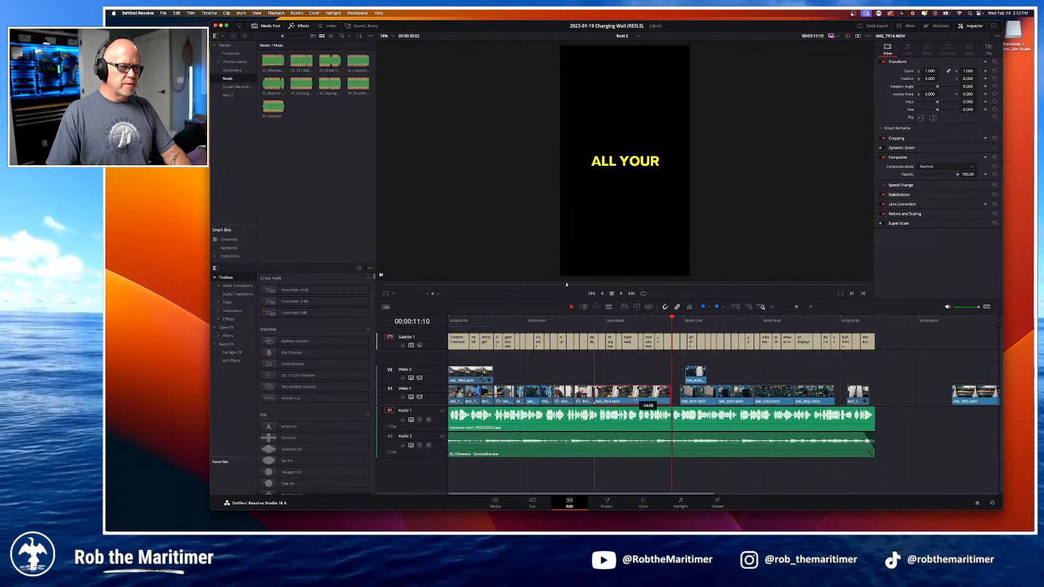
click(585, 319)
key(space)
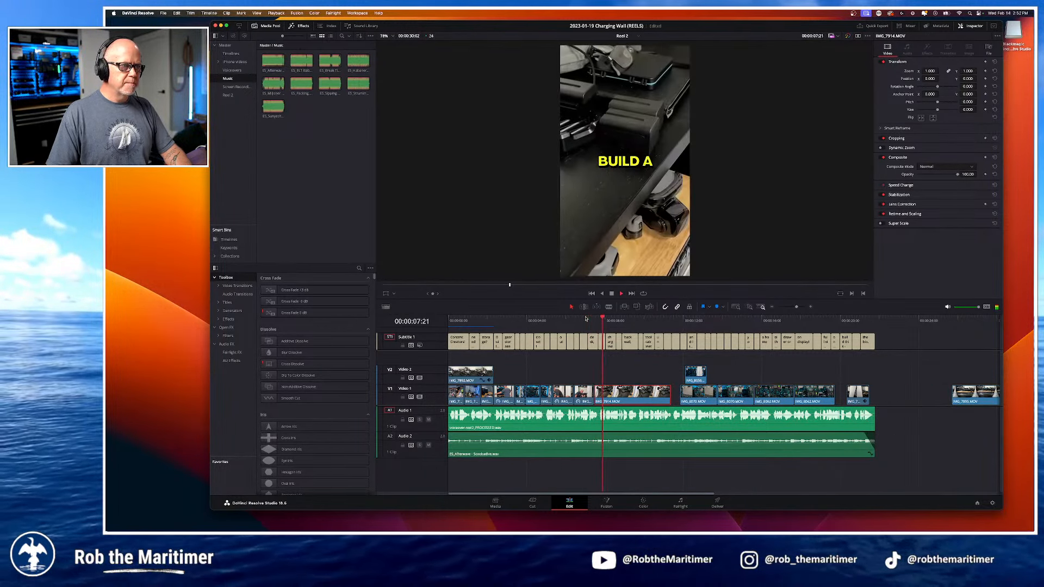
key(space)
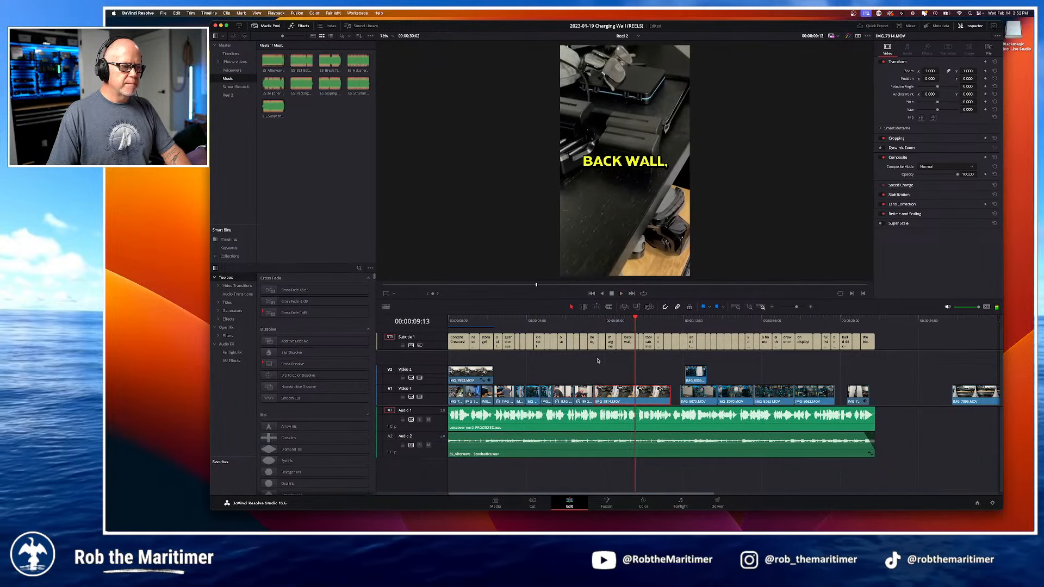
click(575, 320)
key(space)
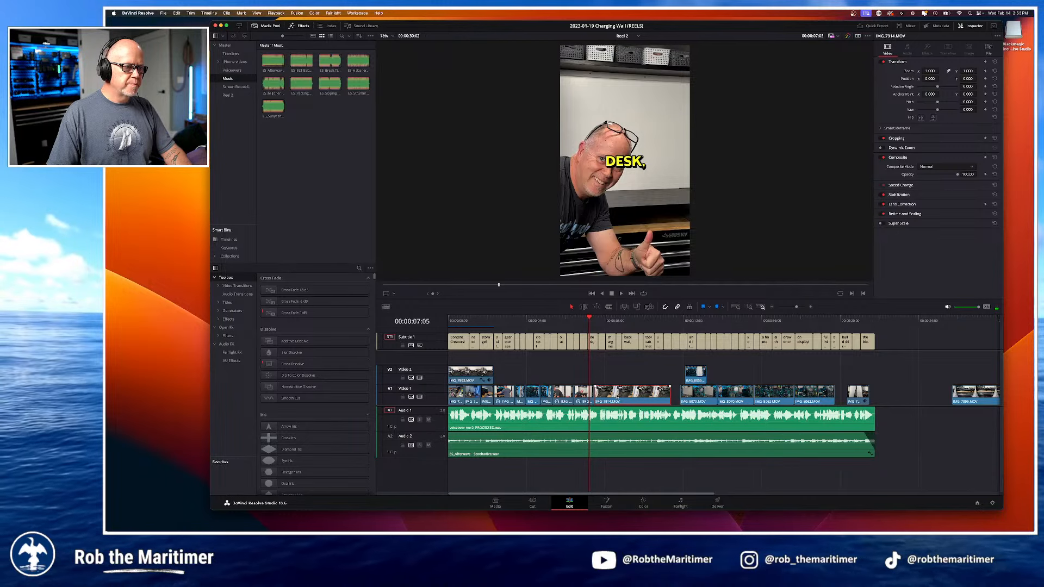
drag(617, 396, 613, 401)
click(537, 320)
key(space)
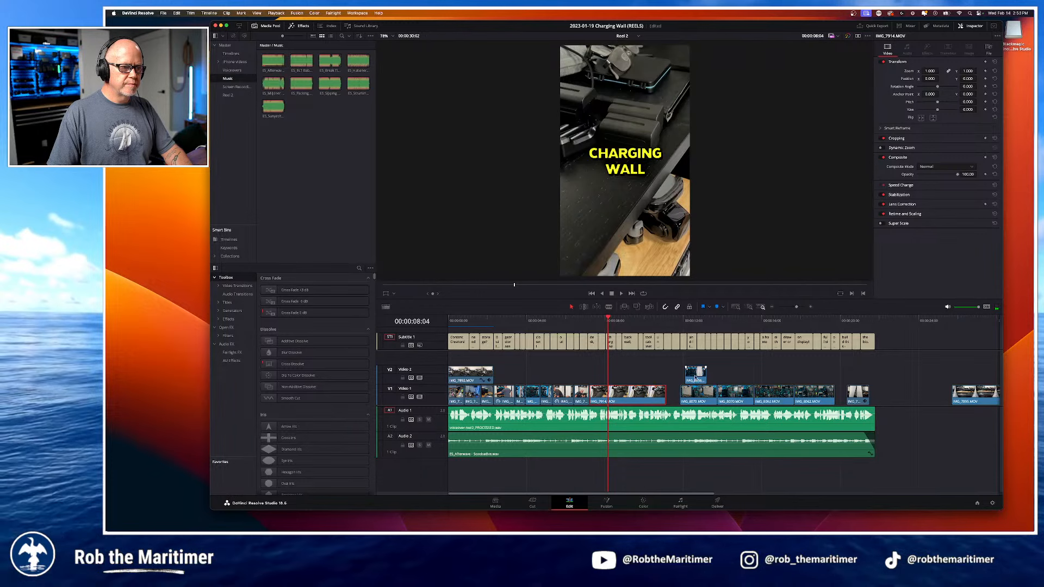
Step: Move IMG_8056.MOV on Video 2 over the "CHARGING WALL" subtitle and extend its end to 00:00:09:18
drag(695, 377, 609, 376)
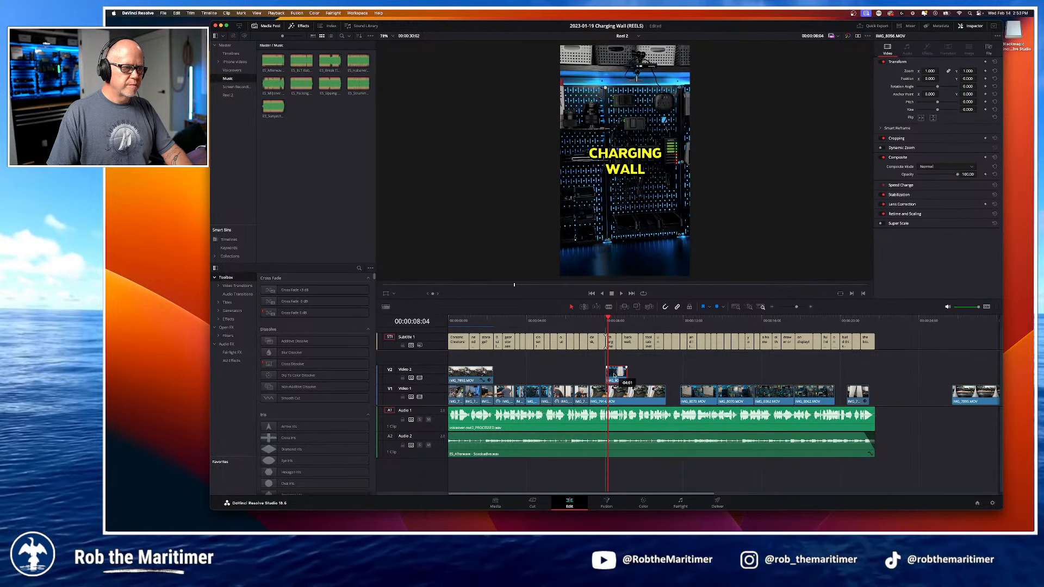
click(579, 319)
key(space)
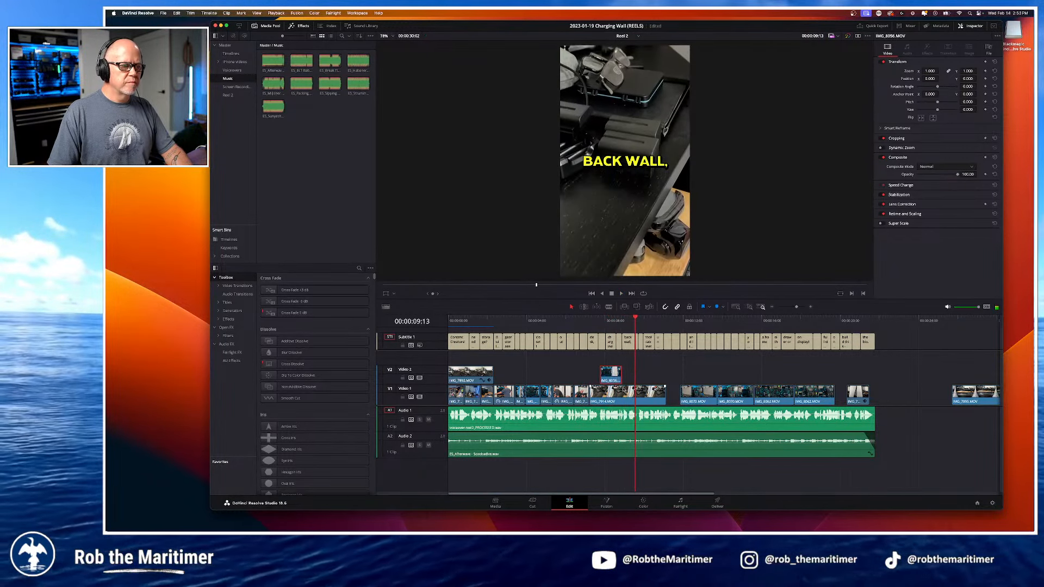
drag(621, 374, 634, 374)
click(596, 321)
key(space)
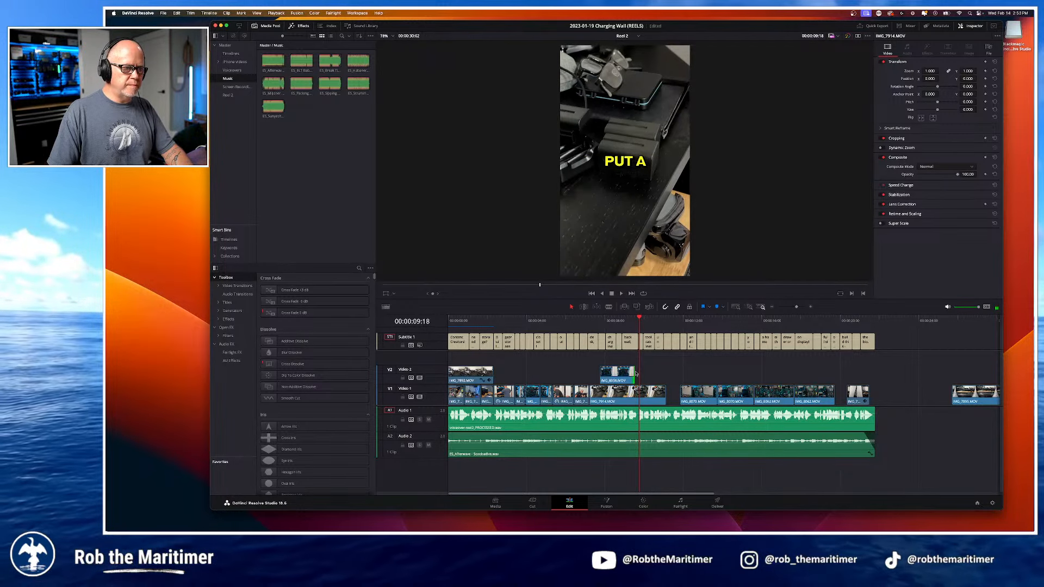
drag(632, 373, 637, 373)
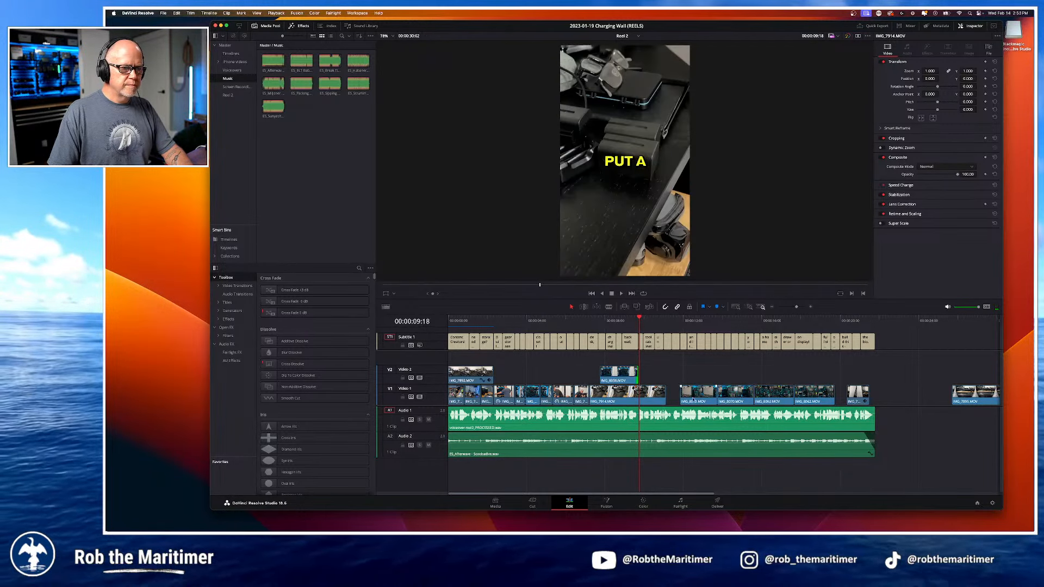
Step: Trim the end of IMG_7914.MOV to 00:00:09:18 and fill the remaining Video 1 gap with IMG_7895.MOV, trimmed to meet the next clip
key(space)
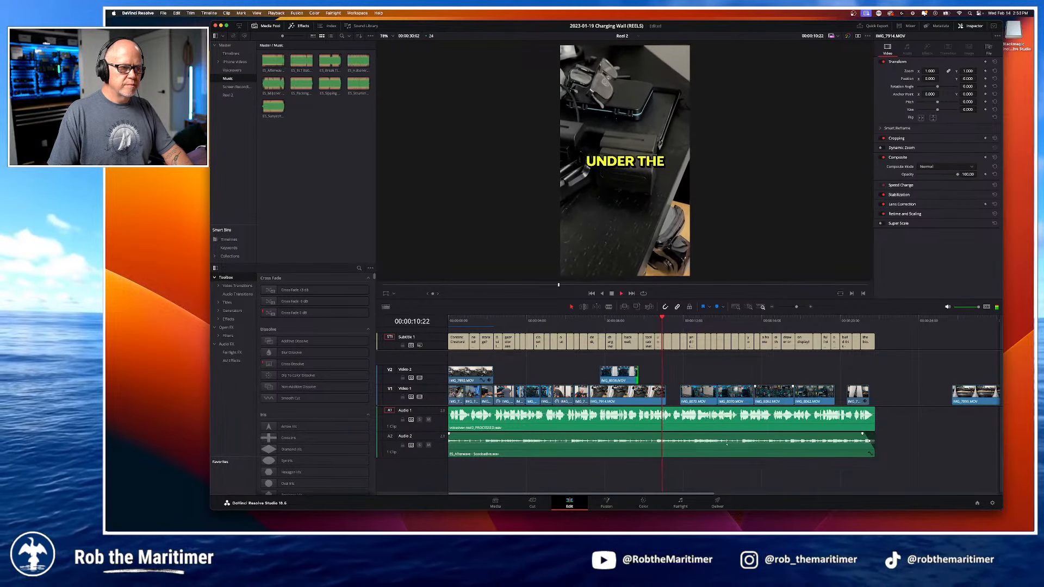
key(space)
drag(664, 401, 637, 401)
drag(965, 400, 653, 374)
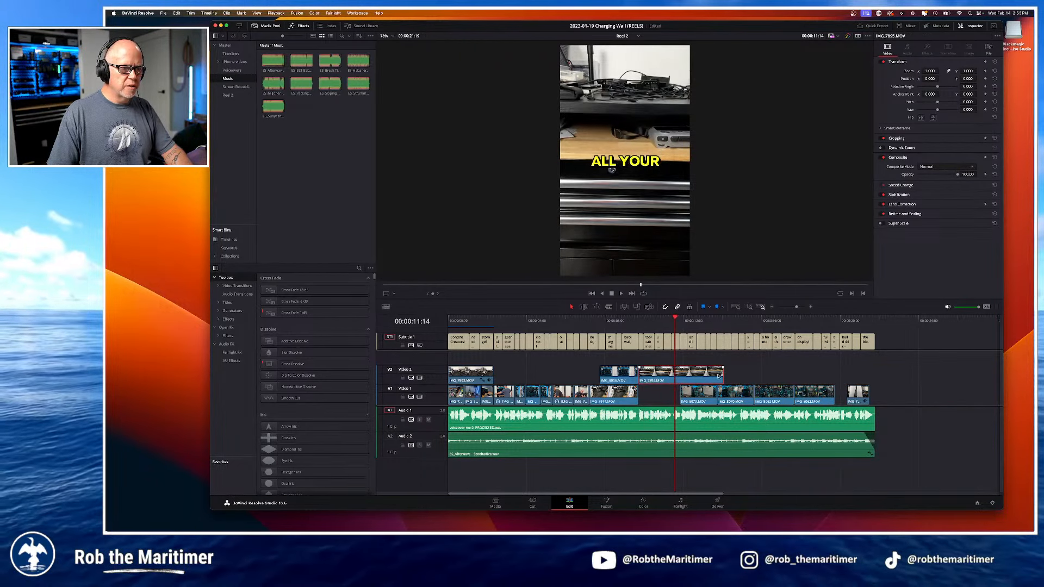
drag(719, 375, 659, 396)
Step: Play Reel 2 through the filled gap and trim the start of IMG_8056.MOV on Video 2 slightly later
click(541, 321)
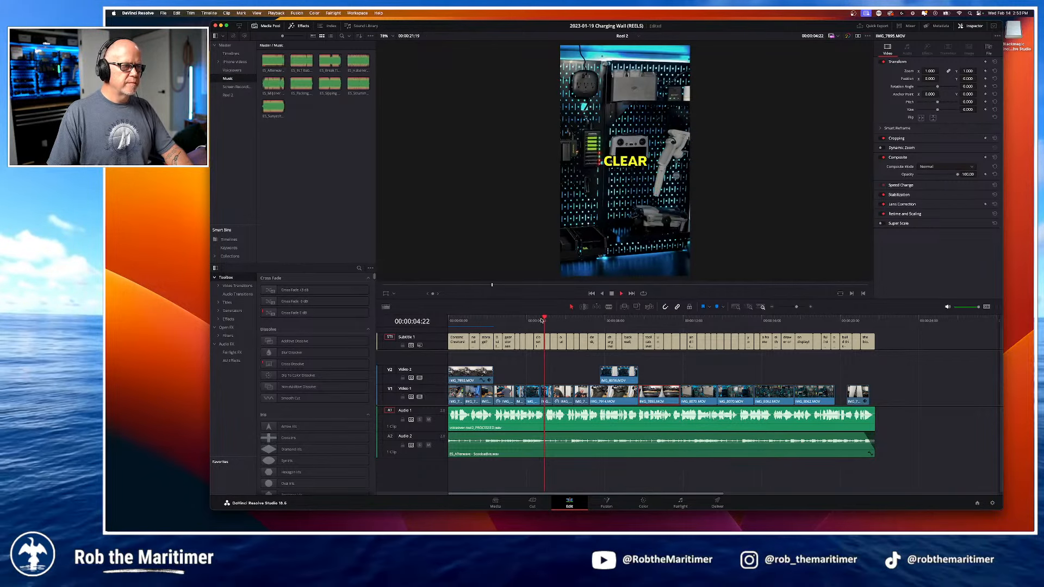
key(space)
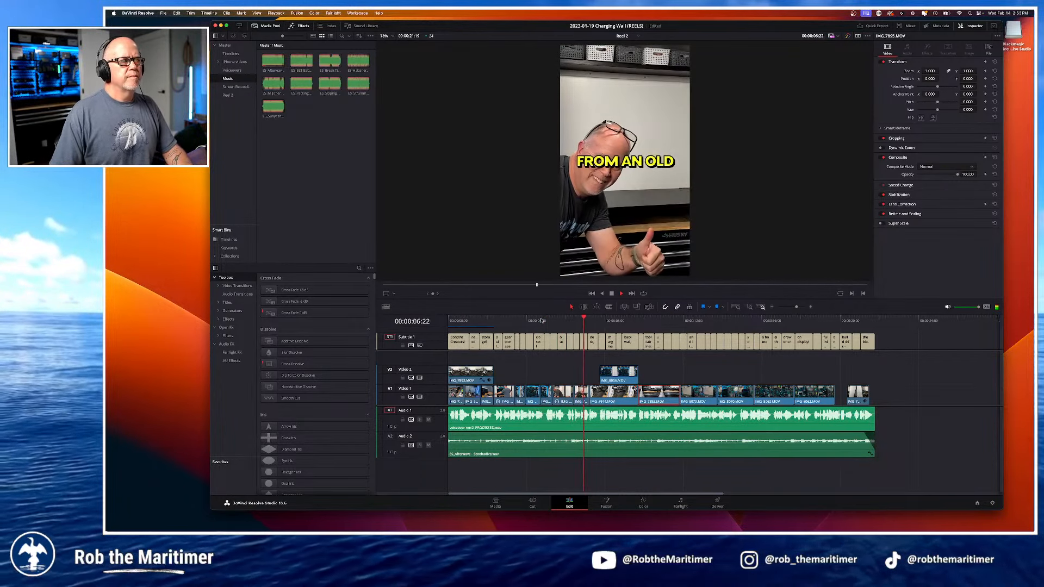
key(space)
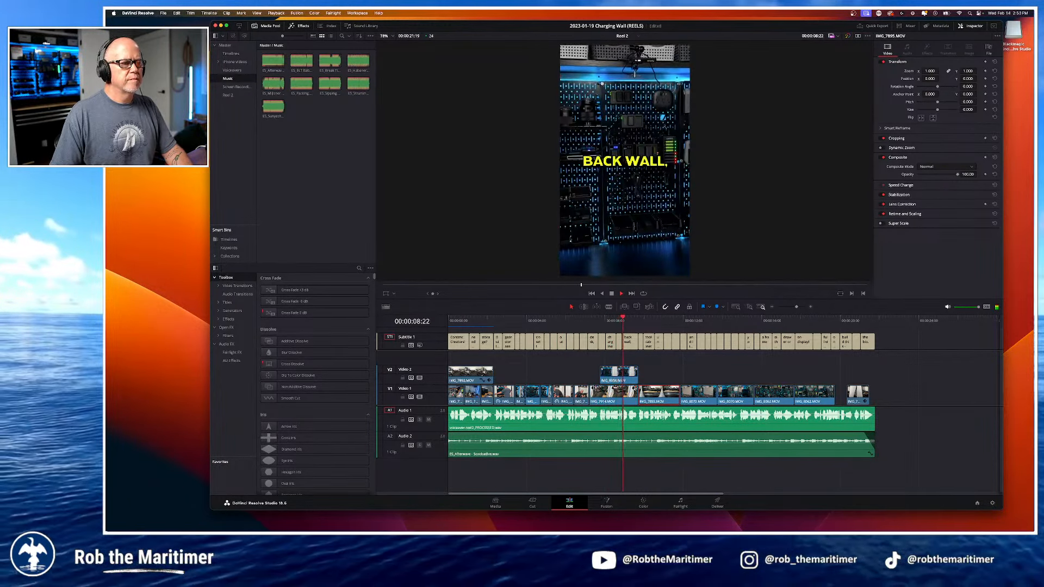
drag(601, 375, 605, 376)
key(slash)
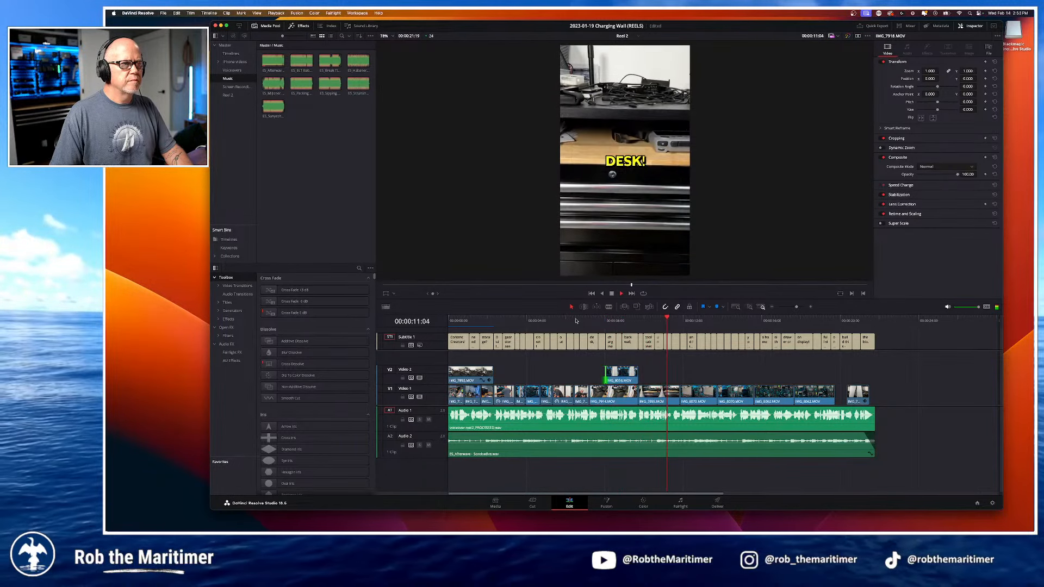
key(space)
Step: Scrub to the end of Reel 2 and delete the last short clip on Video 1 near the "THE BIO." subtitle
drag(699, 321, 866, 350)
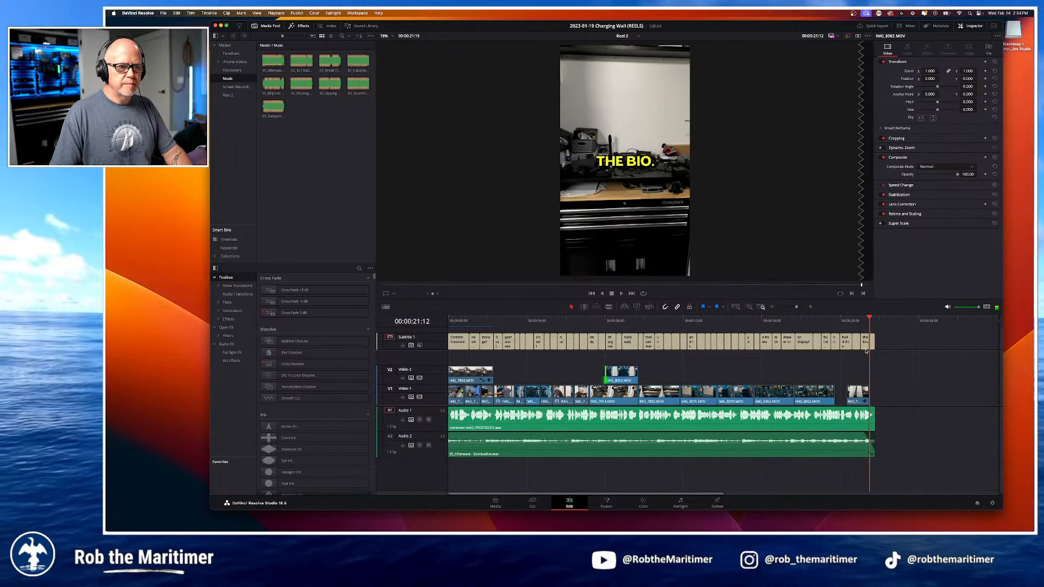
click(864, 403)
key(Delete)
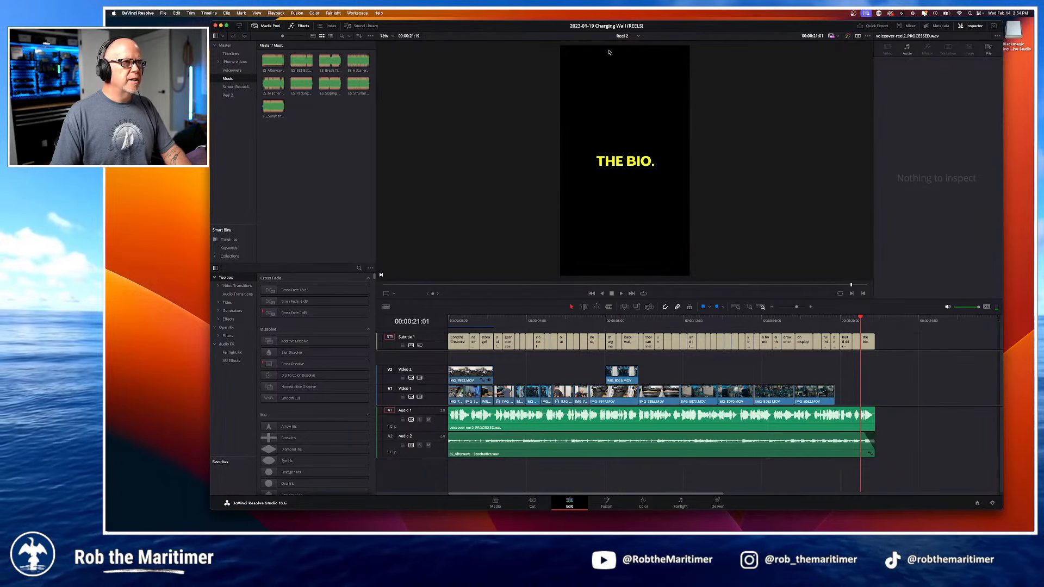
Step: Switch to the Original timeline and scrub to the pegboard mounting footage at 00:05:37:14
click(622, 36)
click(626, 53)
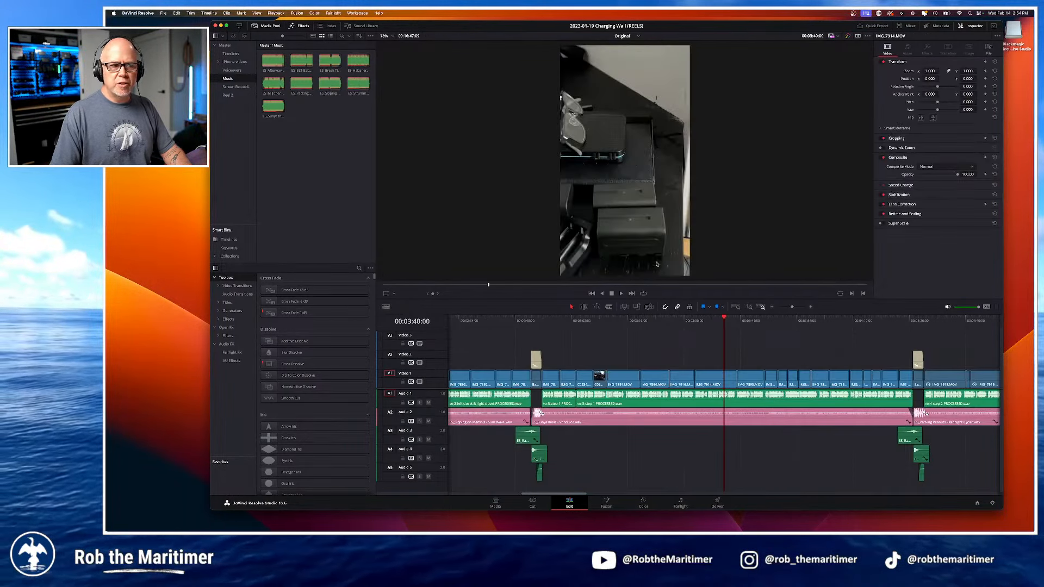
scroll(585, 364, down, 3)
scroll(585, 363, down, 5)
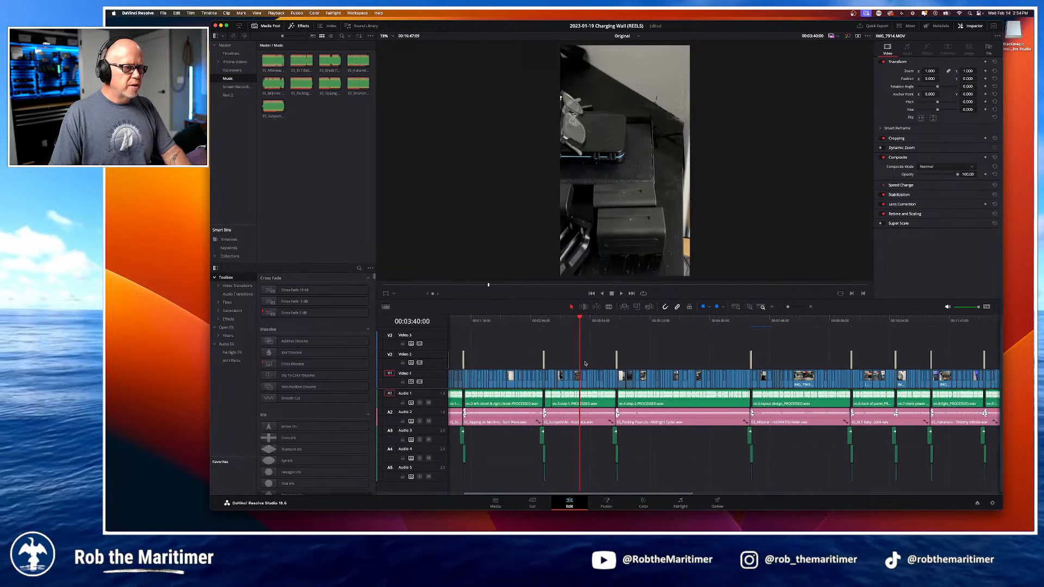
scroll(574, 351, up, 3)
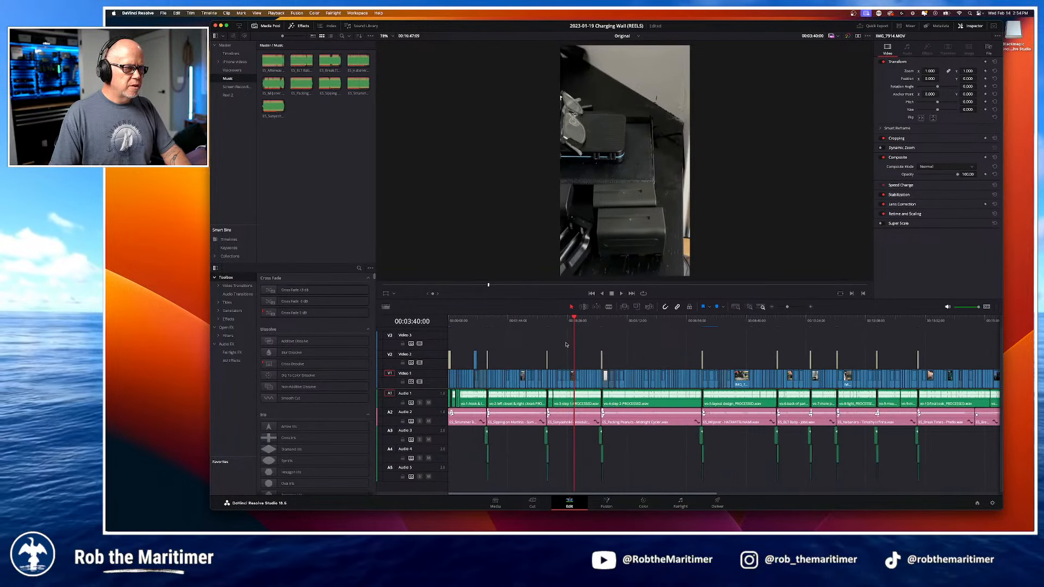
drag(575, 321, 725, 337)
drag(623, 323, 642, 328)
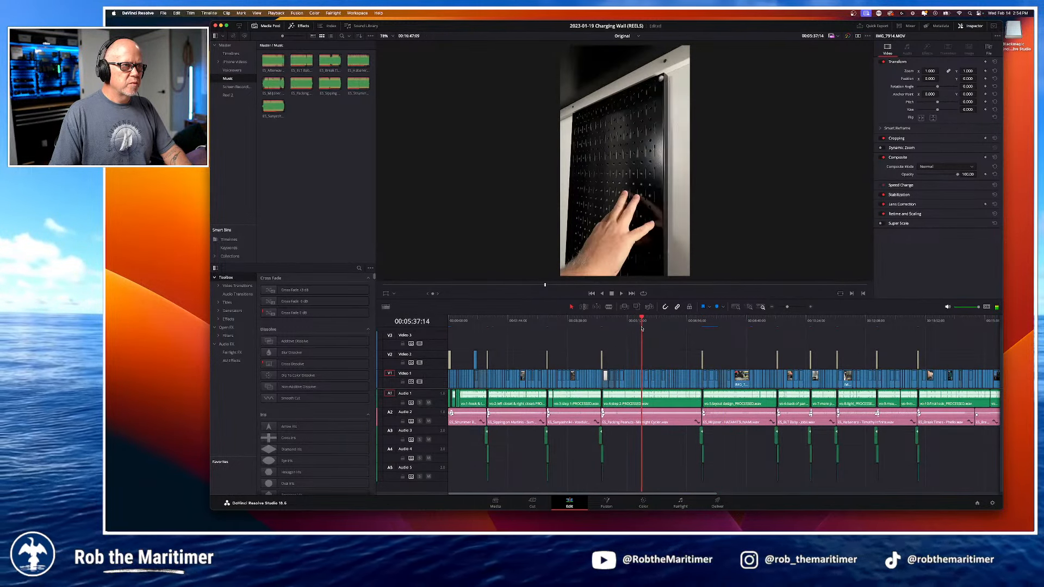
Step: Play the pegboard mounting footage in the Original timeline and copy the two adjacent IMG_7927.MOV clips around 00:05:39:18
scroll(691, 323, up, 6)
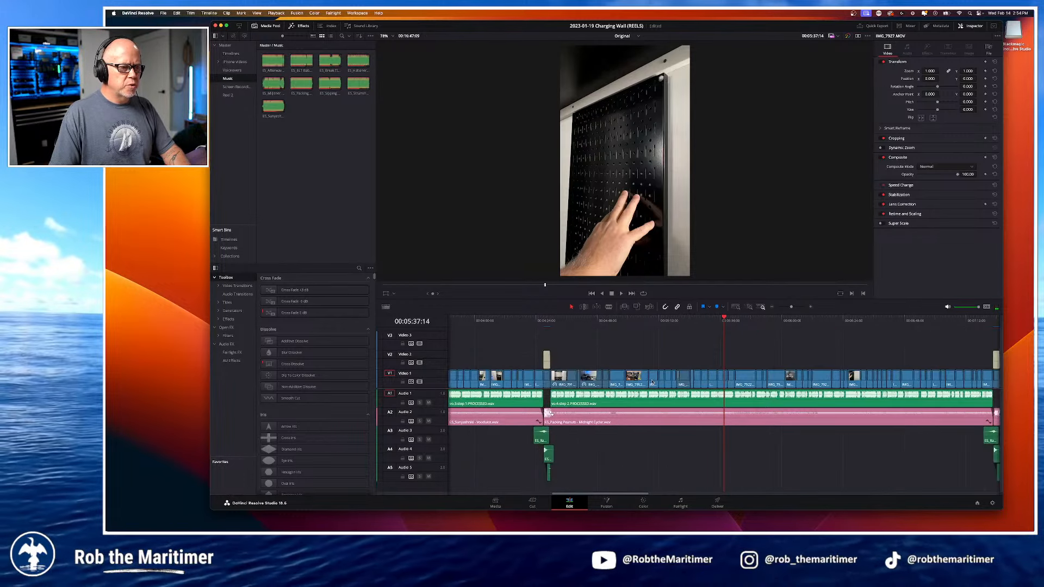
click(681, 320)
key(space)
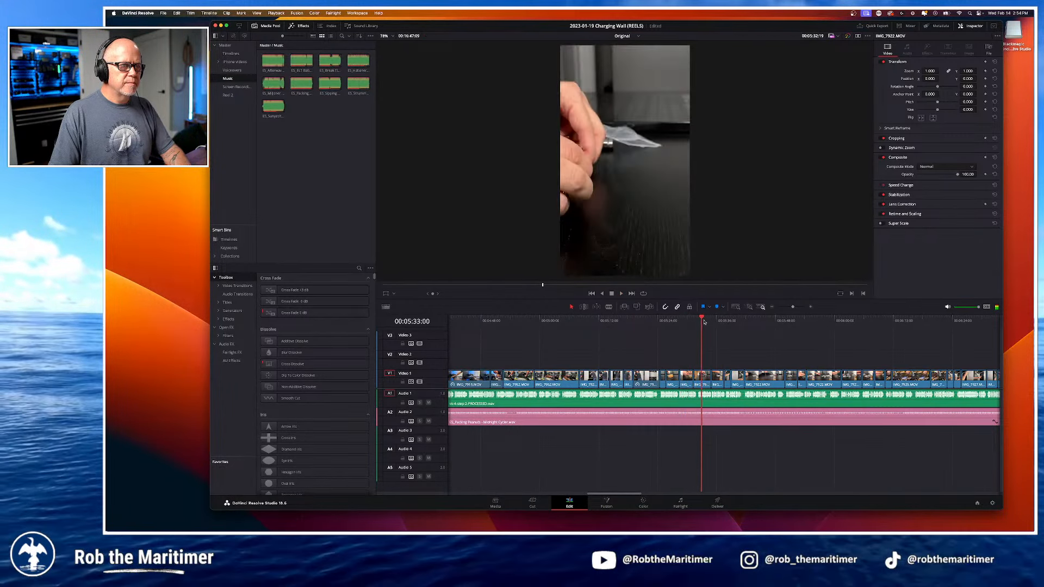
click(723, 322)
key(space)
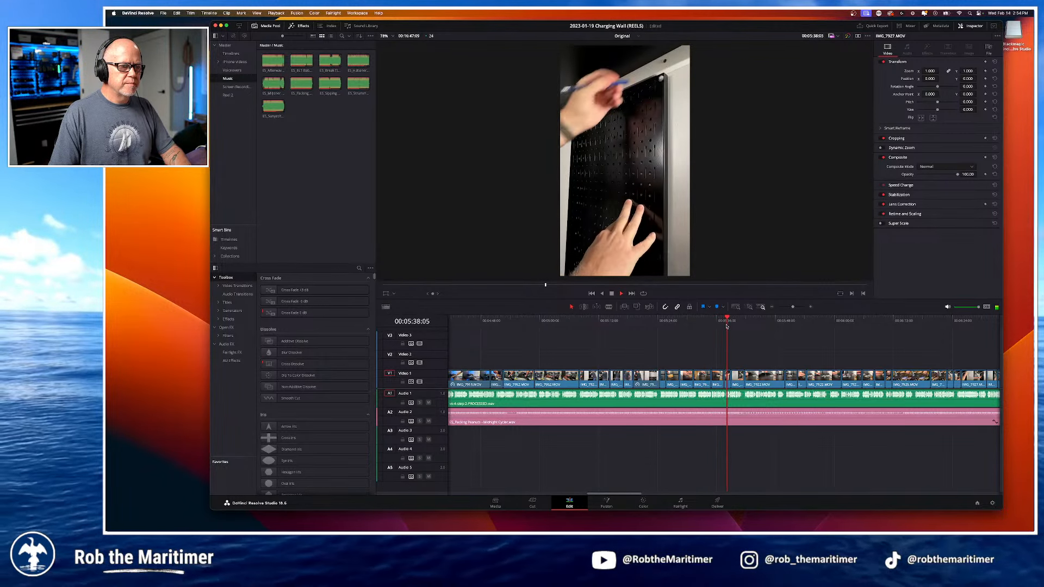
key(space)
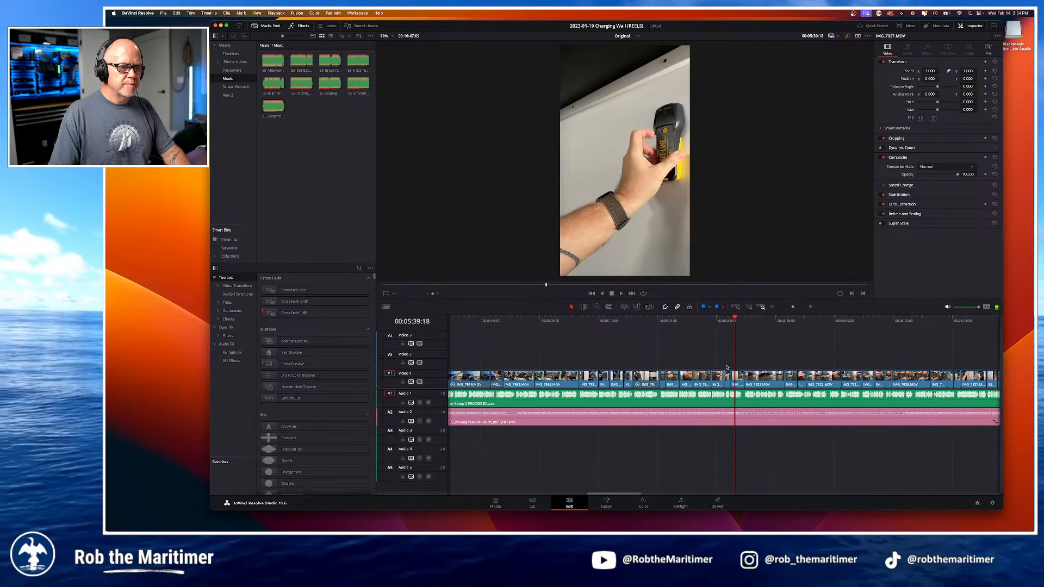
drag(734, 376, 736, 375)
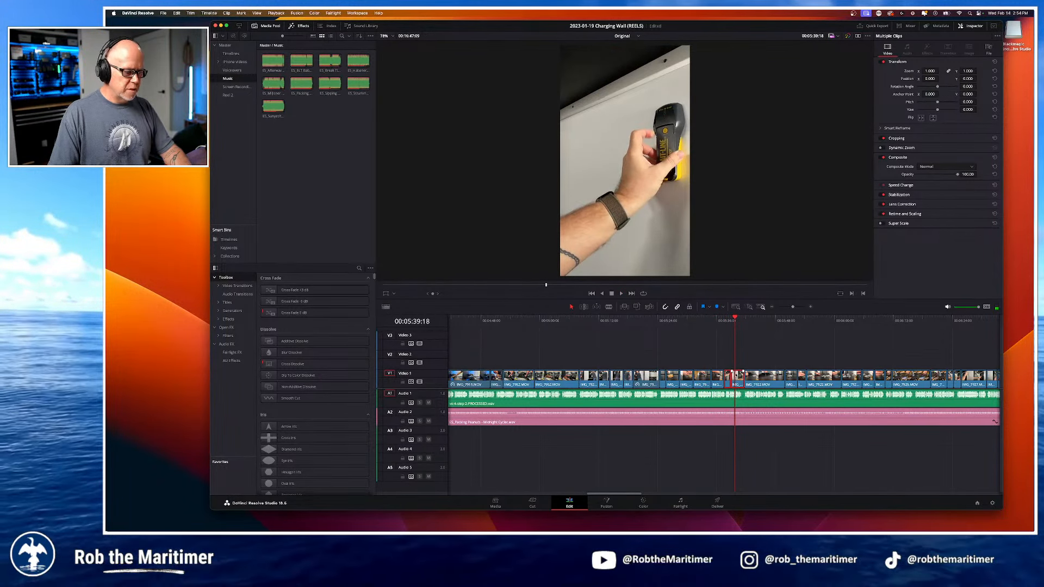
Step: Switch to the Reel 2 timeline and paste the copied pegboard clips on Video 1 at 00:00:21:01
click(622, 36)
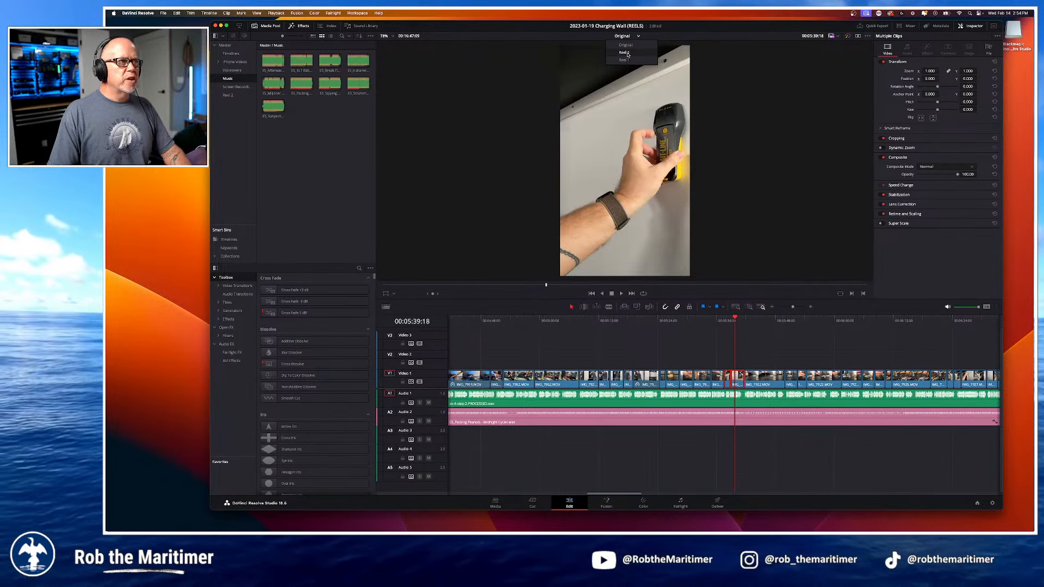
click(625, 52)
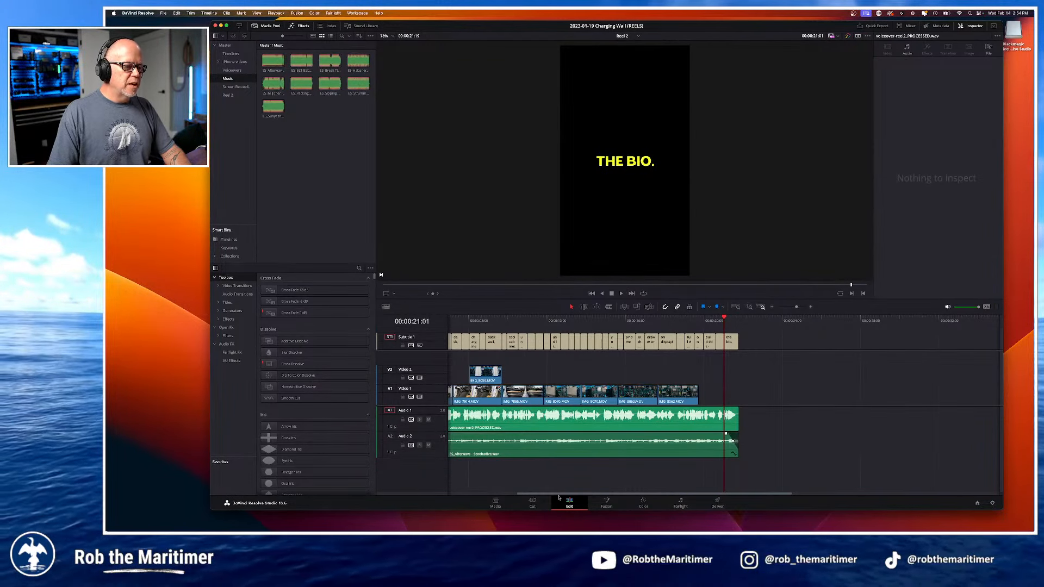
drag(622, 496, 532, 501)
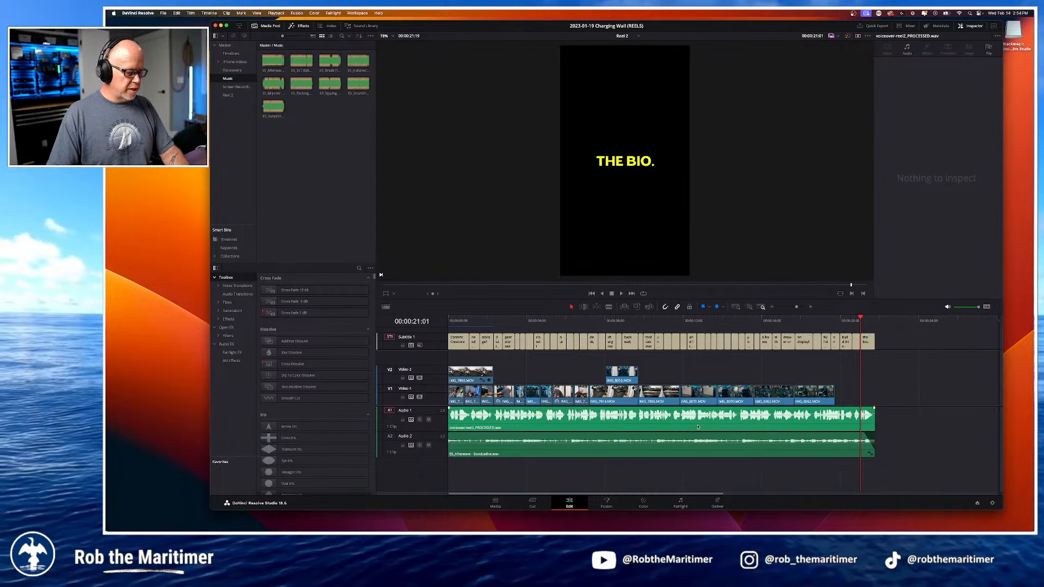
key(super+v)
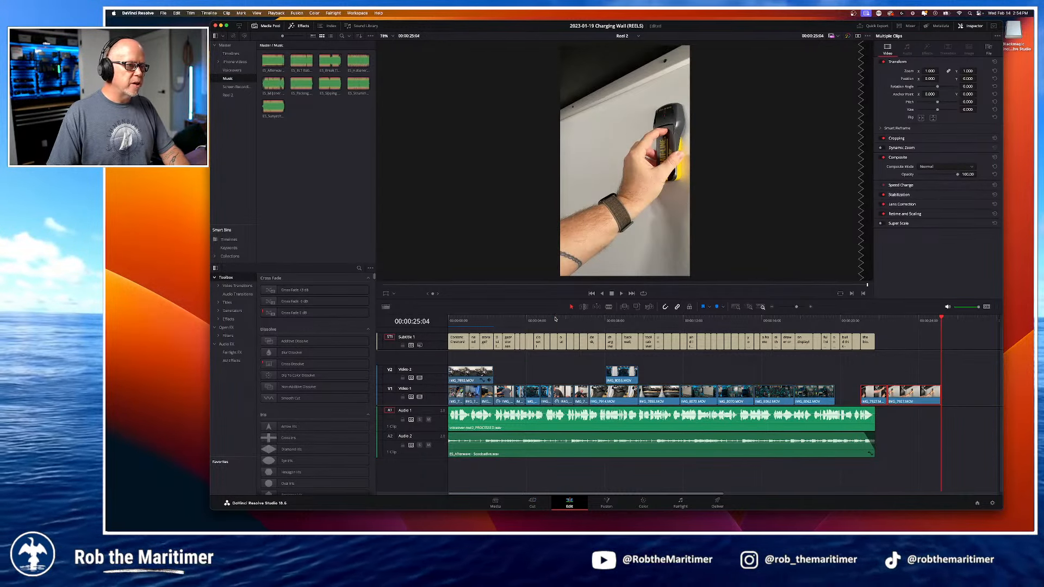
Step: Move IMG_8056.MOV on Video 2 out past the end of the reel and put the pasted pegboard clips on Video 2 around "CHARGING WALL"
click(555, 320)
key(space)
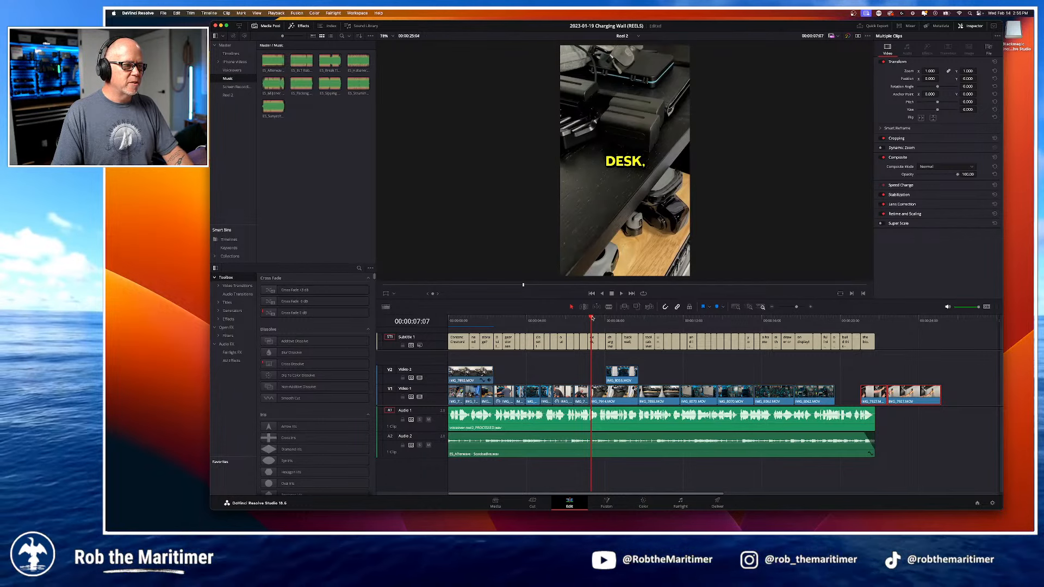
key(space)
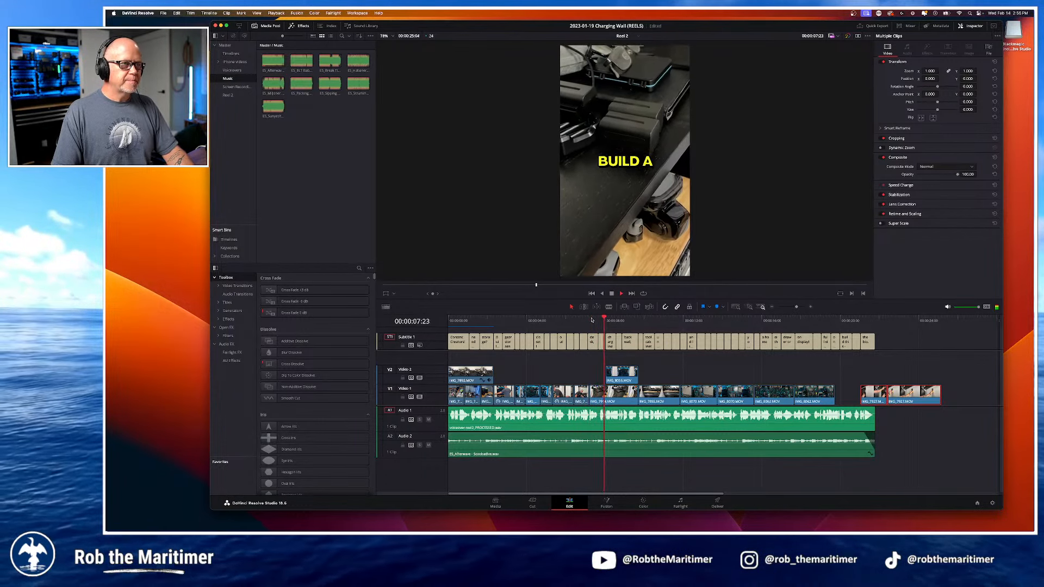
key(space)
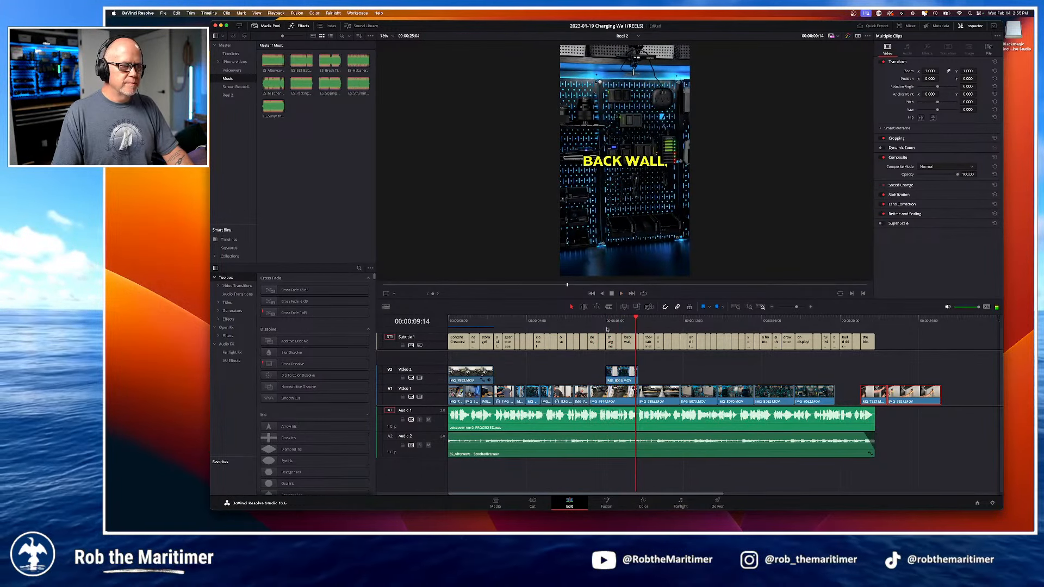
click(590, 321)
drag(593, 320, 611, 321)
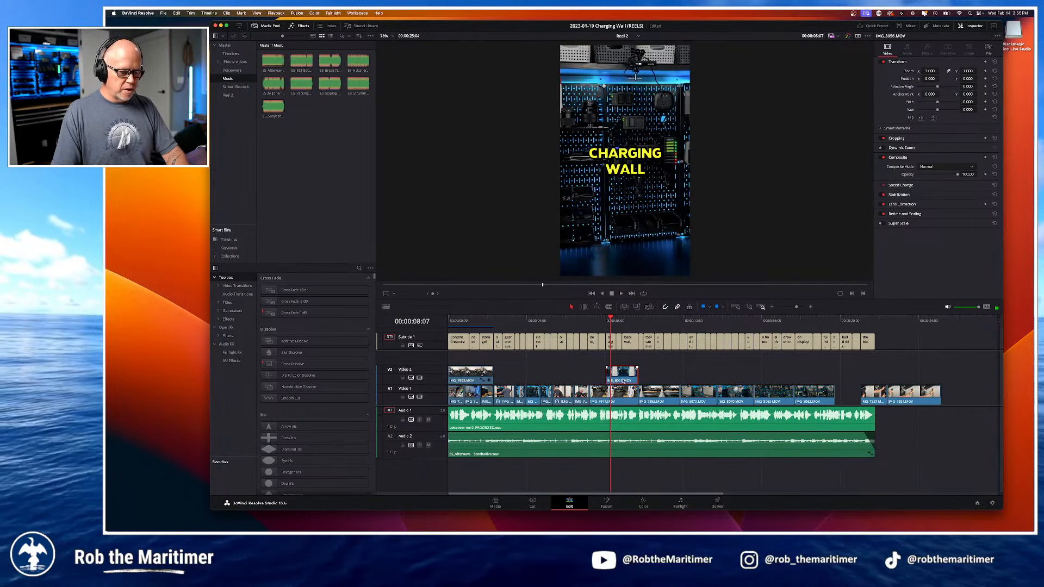
mouse_move(625, 377)
mouse_down()
mouse_move(907, 379)
mouse_move(871, 376)
mouse_move(885, 392)
mouse_move(635, 375)
mouse_up()
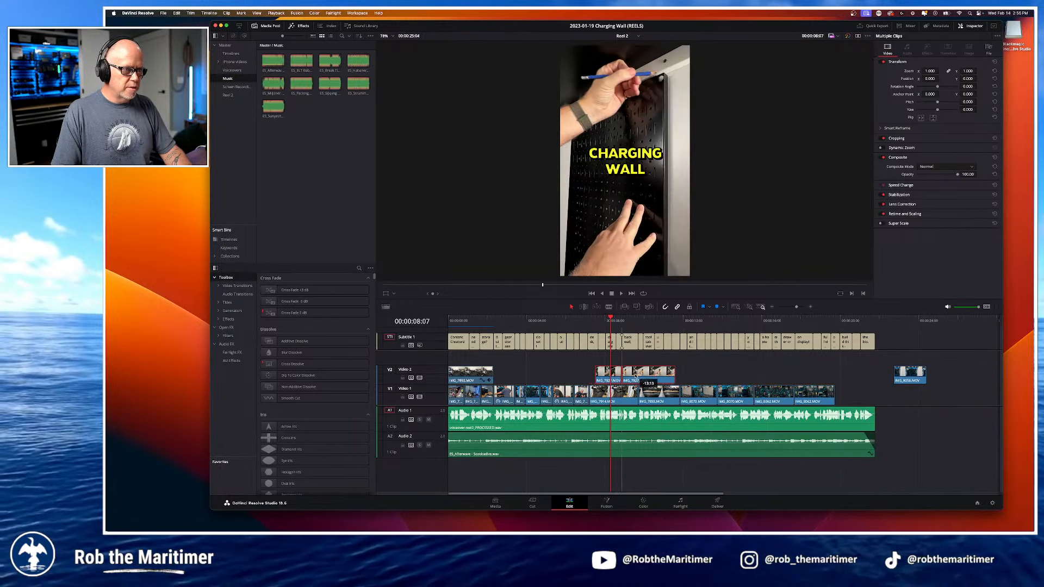
Step: Shift both pegboard clips on Video 2 slightly later so they start with the "CHARGING WALL" subtitle, and play the section
click(581, 323)
key(space)
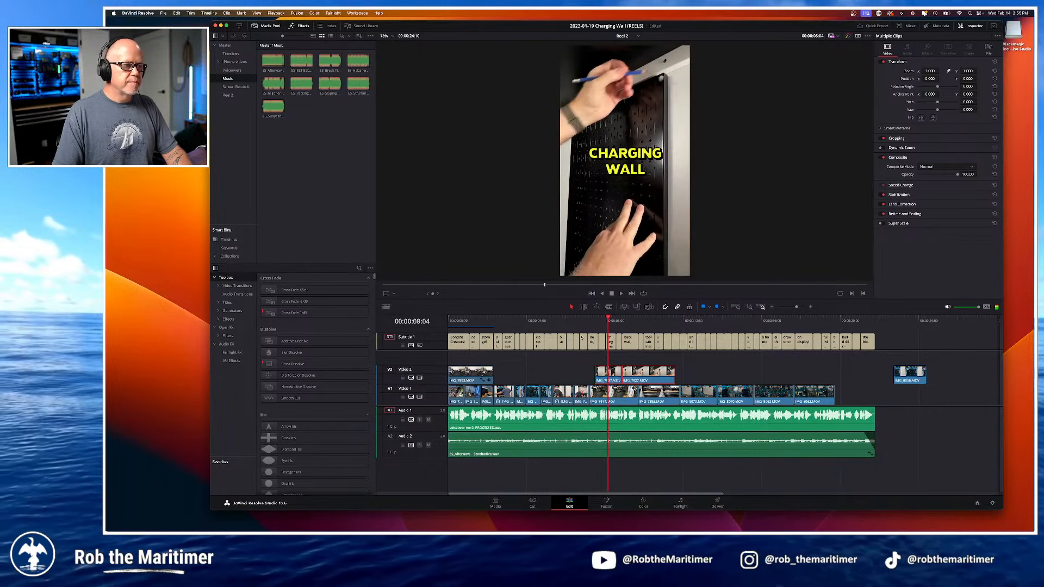
drag(615, 379, 628, 377)
click(583, 325)
key(space)
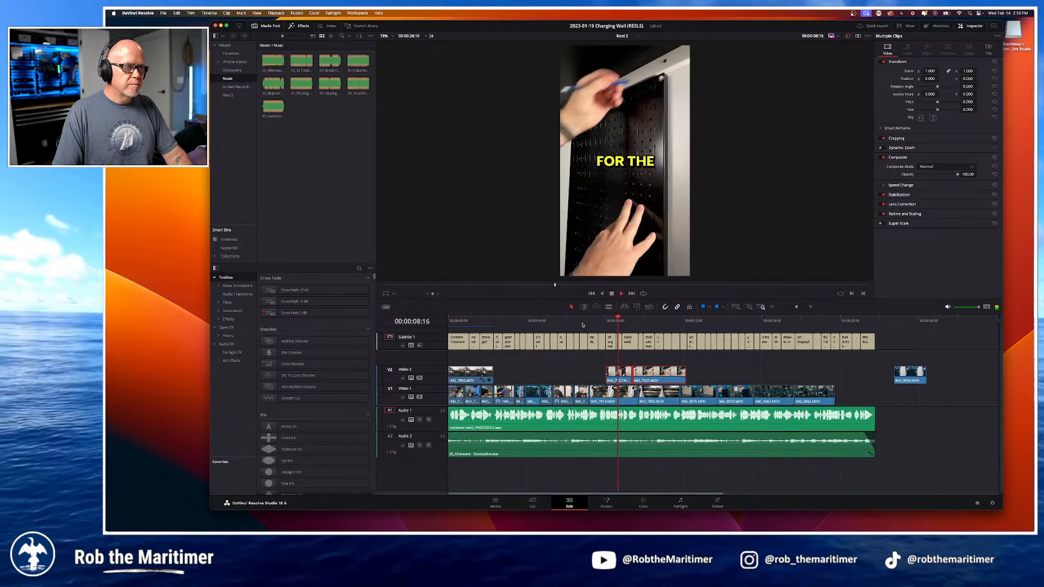
Step: Trim the end of the first pegboard clip to 00:00:08:21 at "BACK WALL," and butt the second clip against it
drag(624, 319, 623, 317)
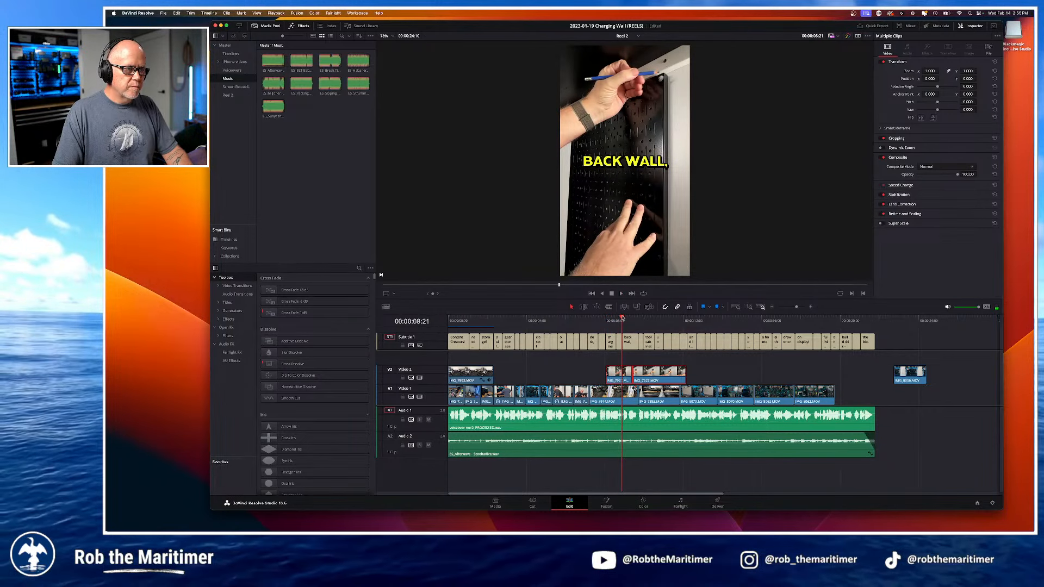
click(627, 379)
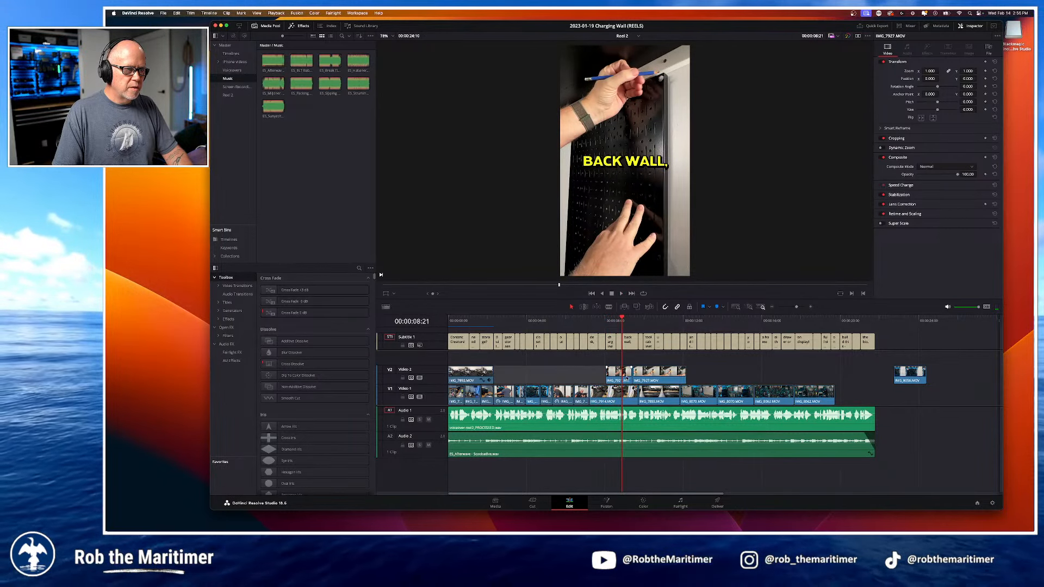
drag(630, 375, 638, 376)
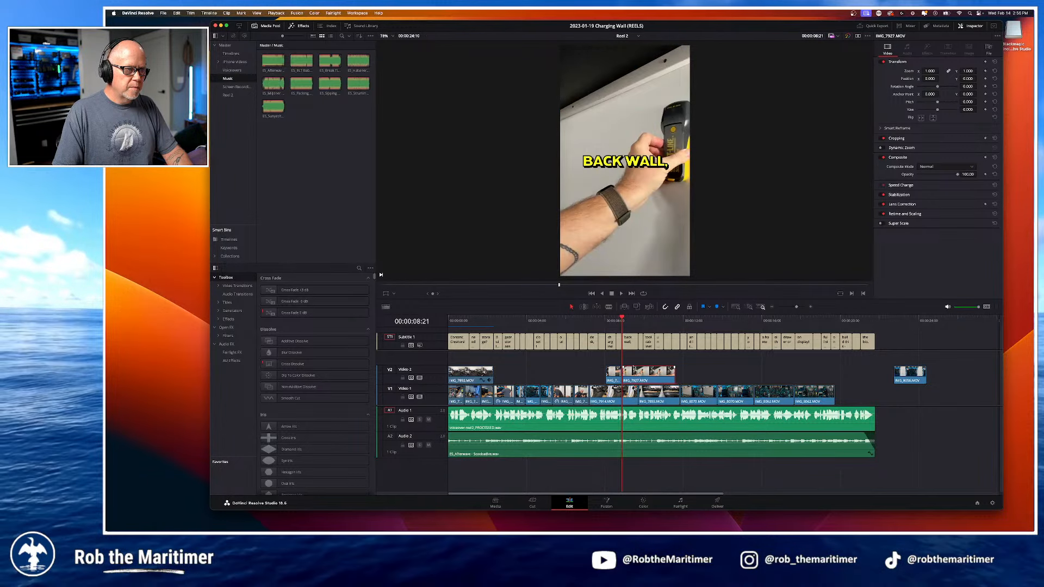
Step: Trim the end of the second pegboard clip on Video 2 to 00:00:09:17 at "PUT A" and play through the edit
key(space)
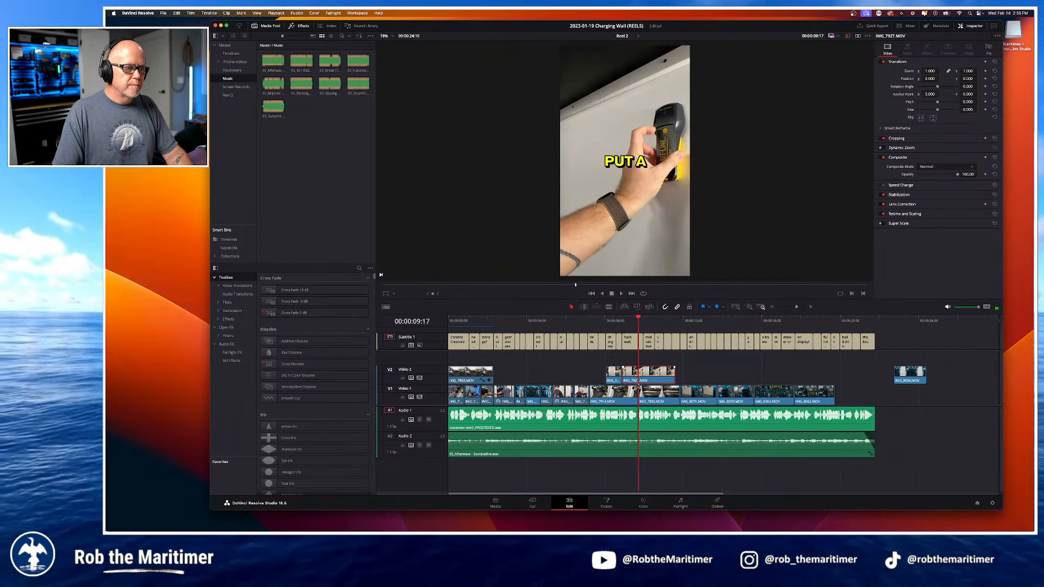
drag(643, 321, 639, 321)
drag(673, 376, 617, 379)
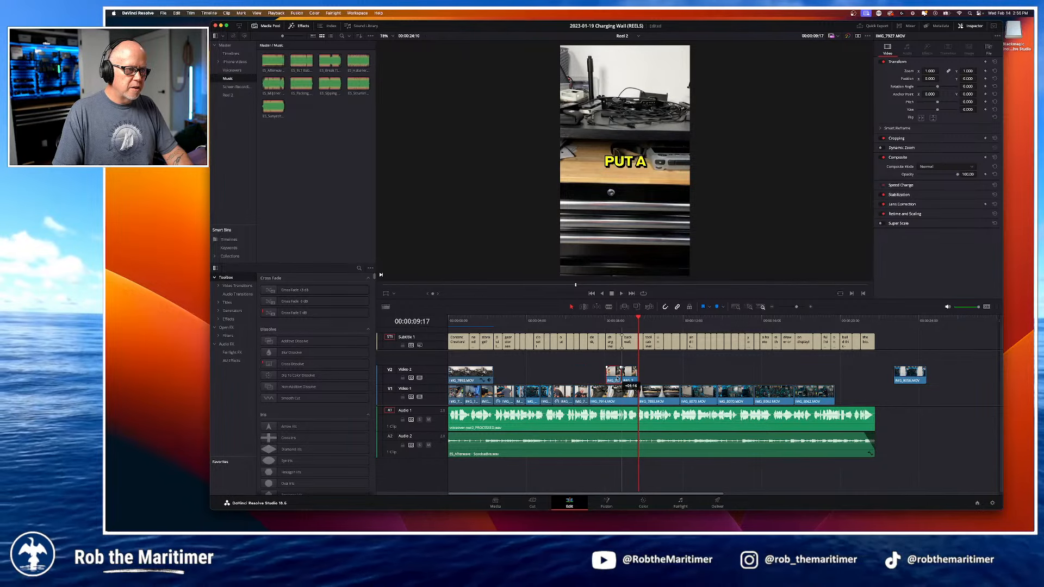
click(580, 321)
key(space)
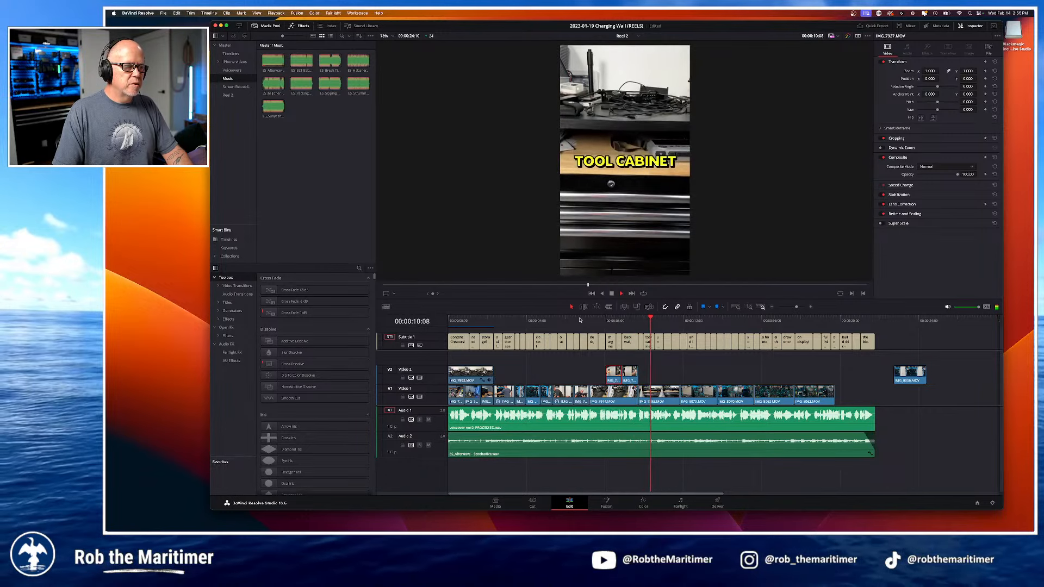
key(space)
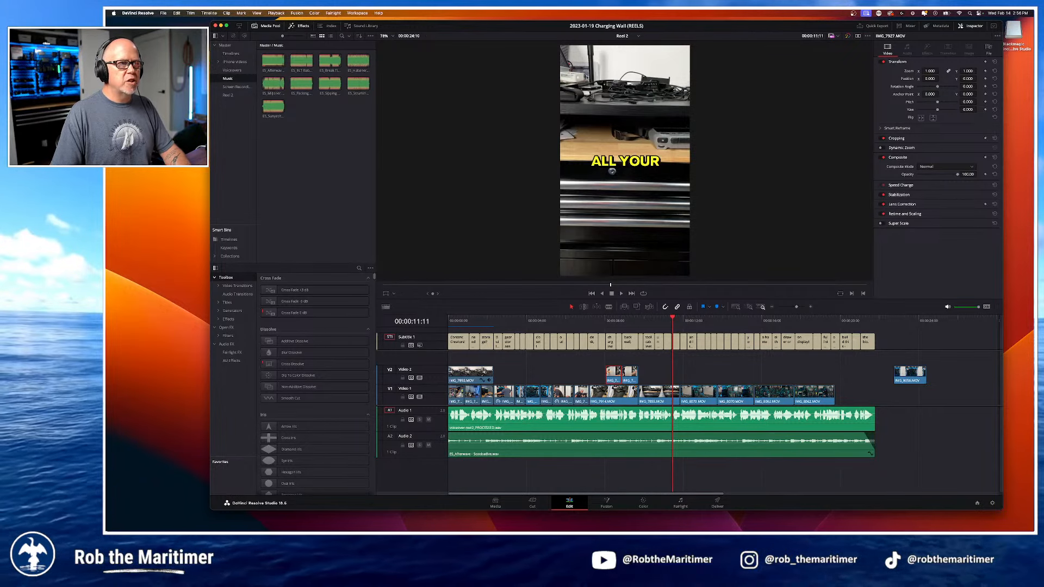
Step: Scrub through the Reel 1 timeline to its "BACKDROP" footage at 00:00:14:00 for reference, and return to Reel 2
click(624, 36)
click(624, 60)
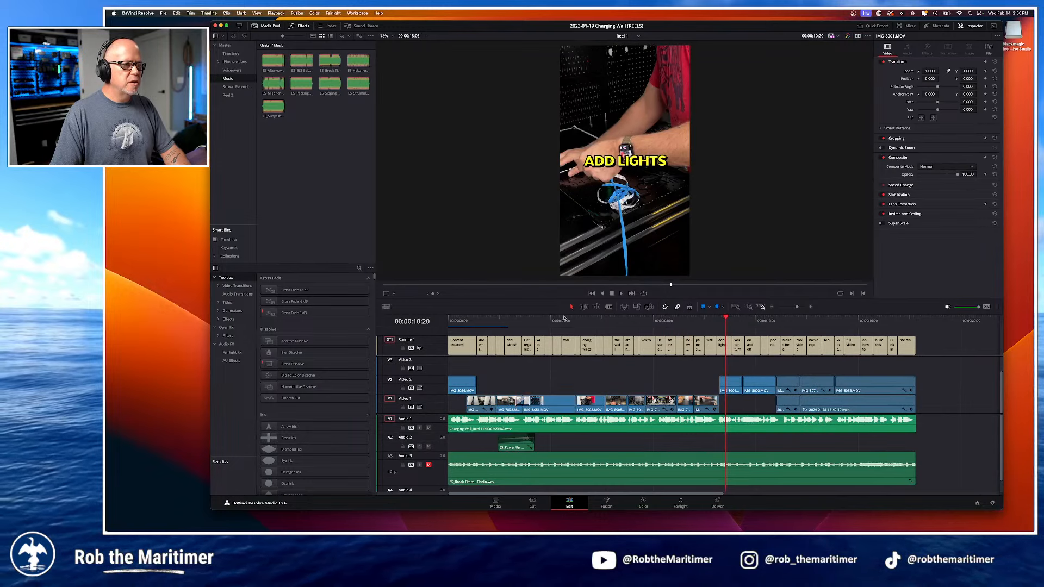
drag(457, 321, 813, 357)
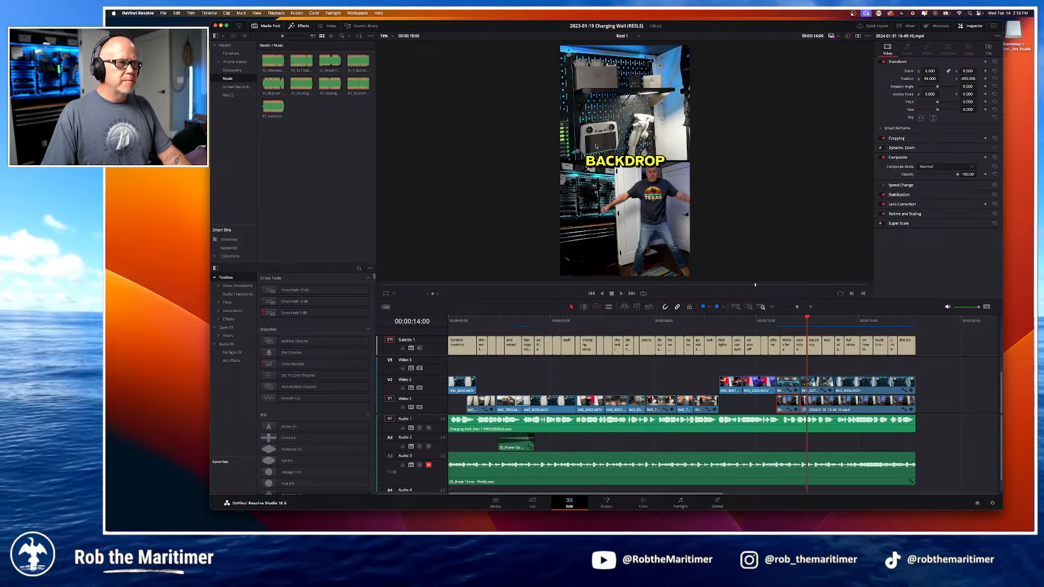
click(623, 36)
click(624, 52)
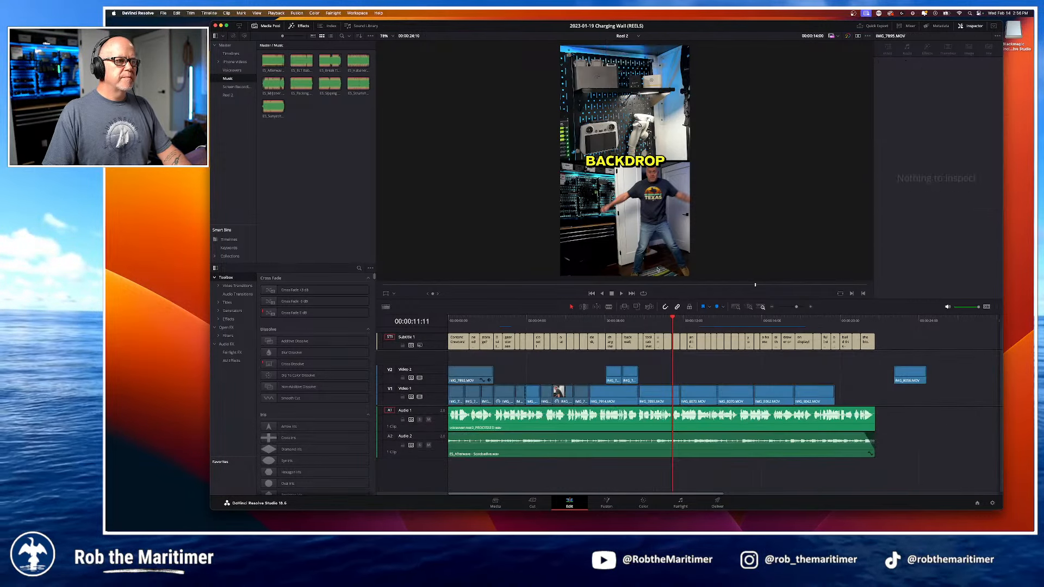
Step: Nudge the parked IMG_8056.MOV clip slightly later on Video 2 and play Reel 2 from the start to 00:00:14:13
drag(913, 377, 918, 376)
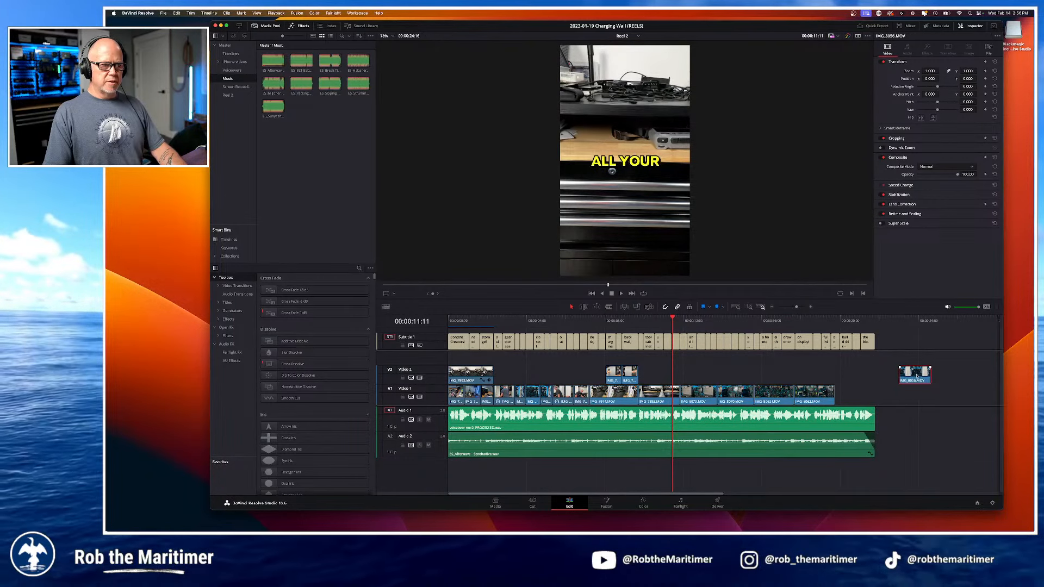
drag(468, 323, 437, 322)
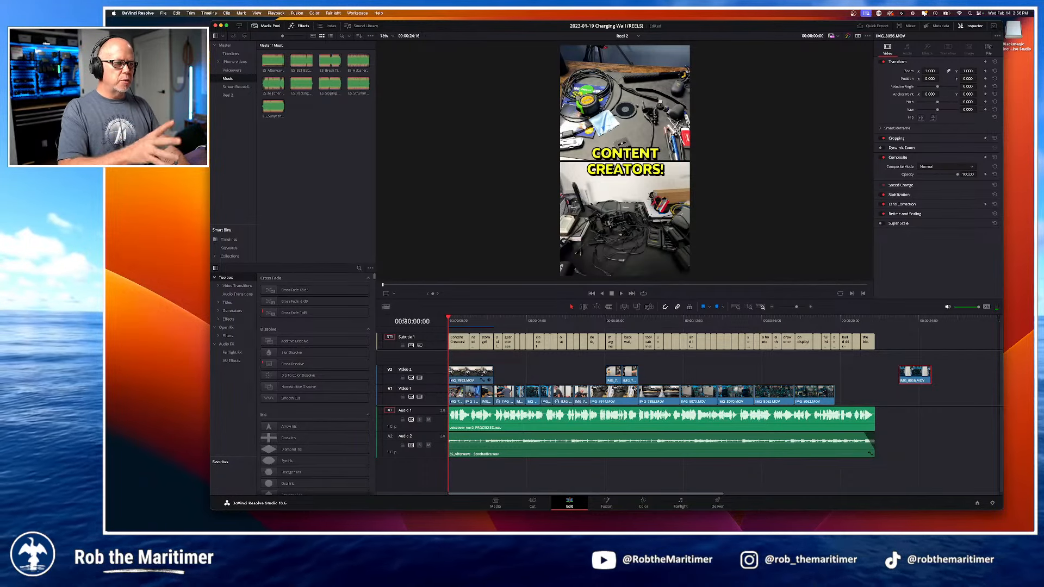
key(space)
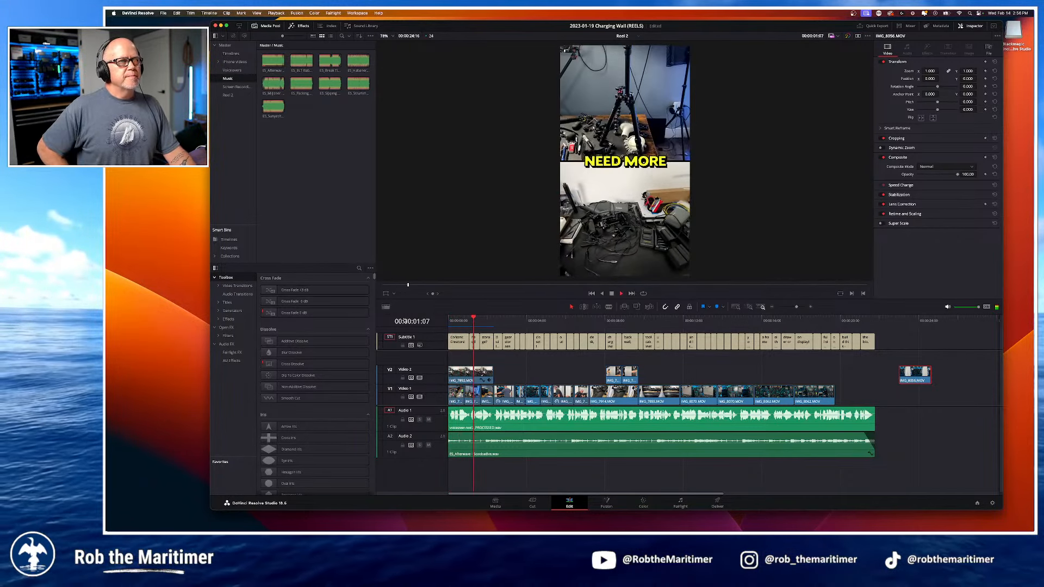
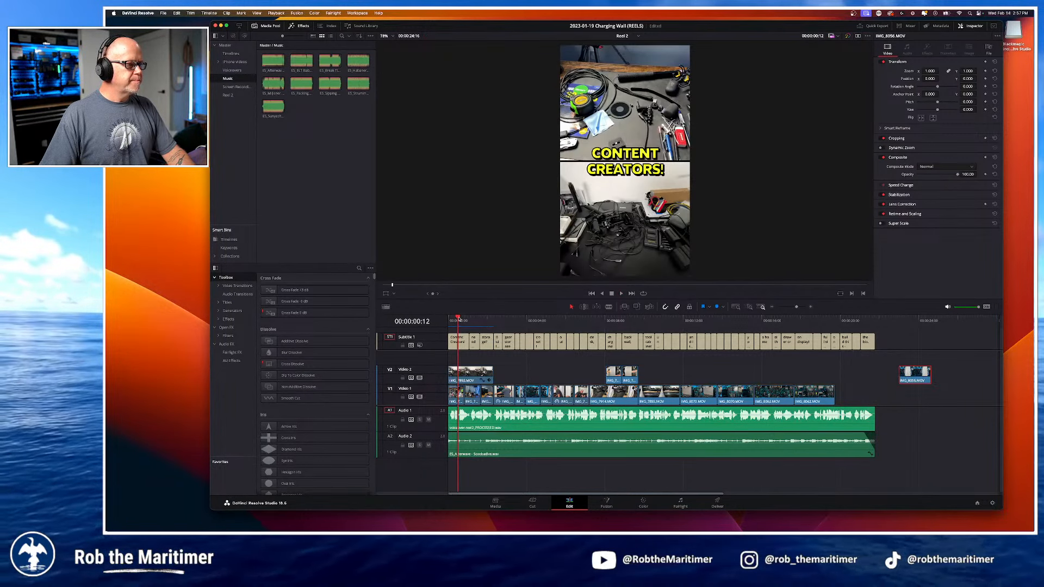
key(space)
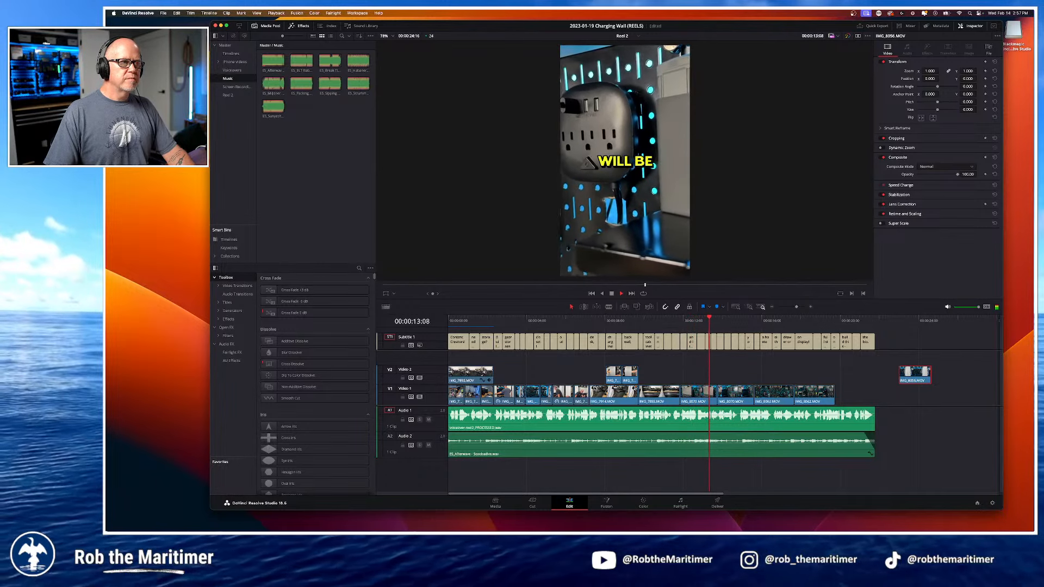
key(space)
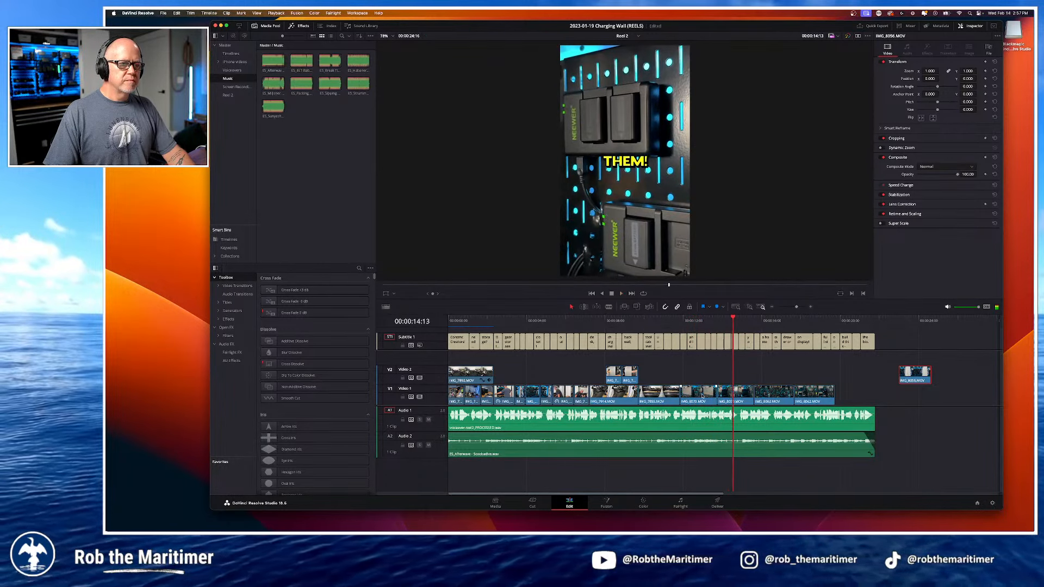
Step: Scrub through the camera batteries section of Reel 2 and return the playhead to 00:00:09:17 at "PUT A"
click(680, 320)
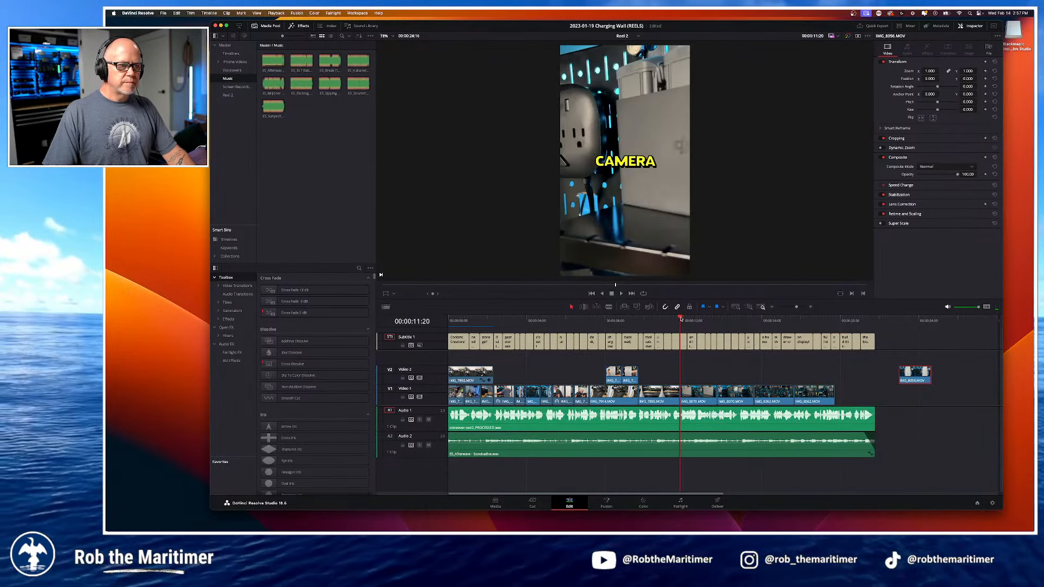
drag(680, 319, 697, 339)
click(574, 376)
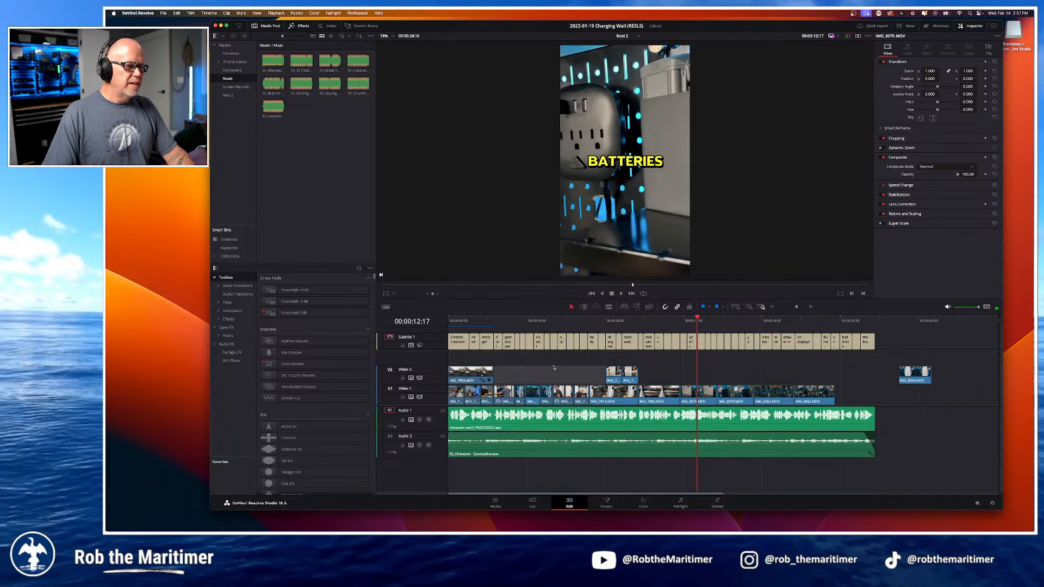
click(640, 323)
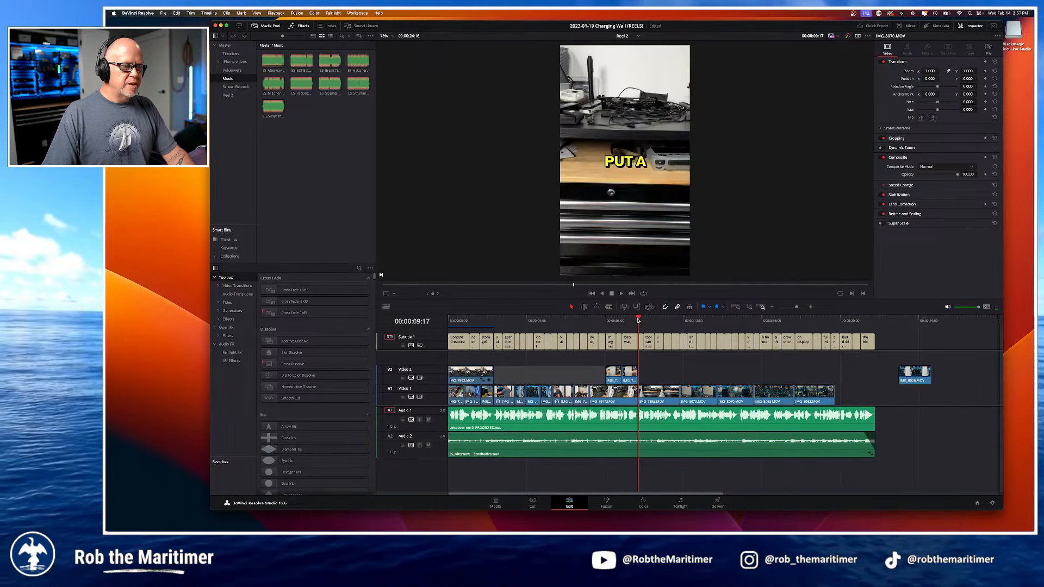
Step: Play Reel 2 on from "PUT A", open the Original timeline and review its opening "GEAR STORAGE" footage
key(space)
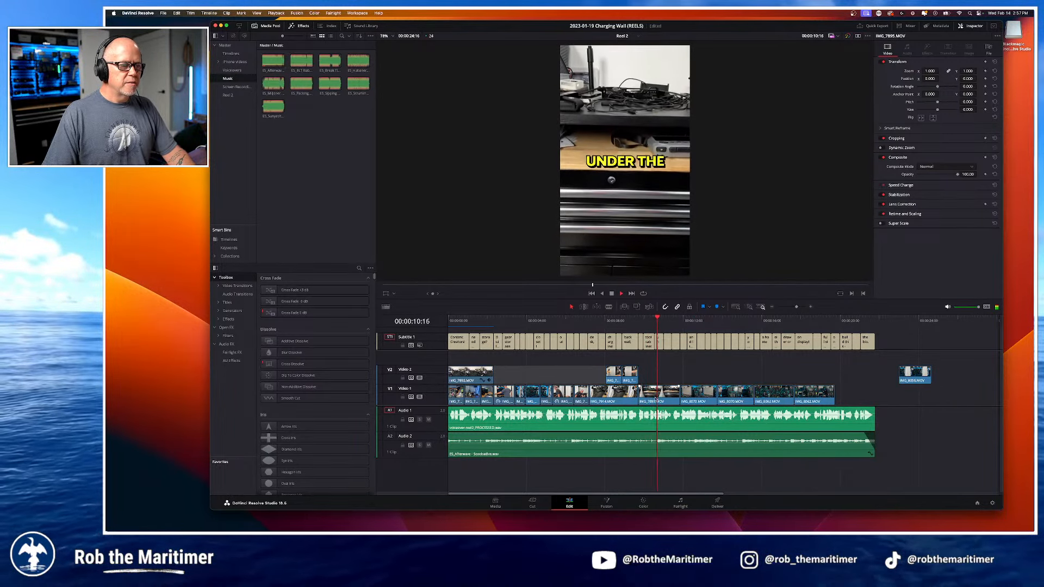
click(623, 36)
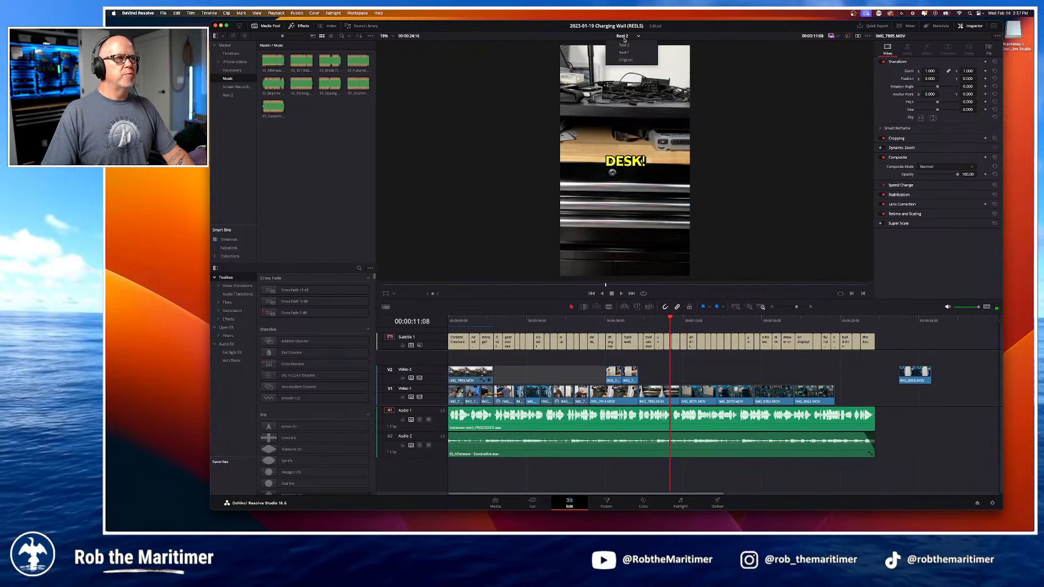
click(627, 60)
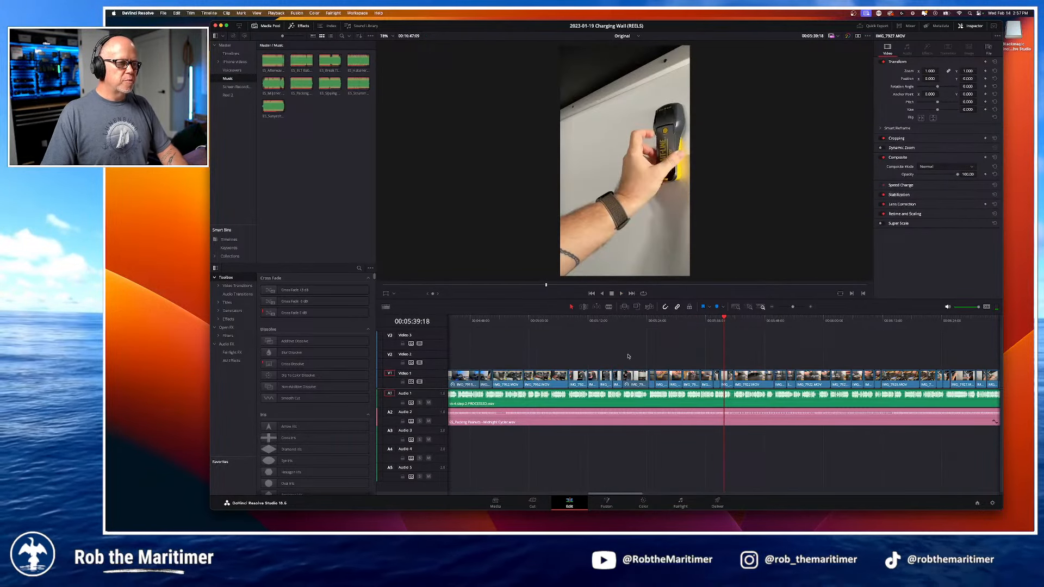
key(shift+z)
drag(583, 323, 450, 335)
key(super+equal)
key(super+equal)
key(super+equal)
key(super+equal)
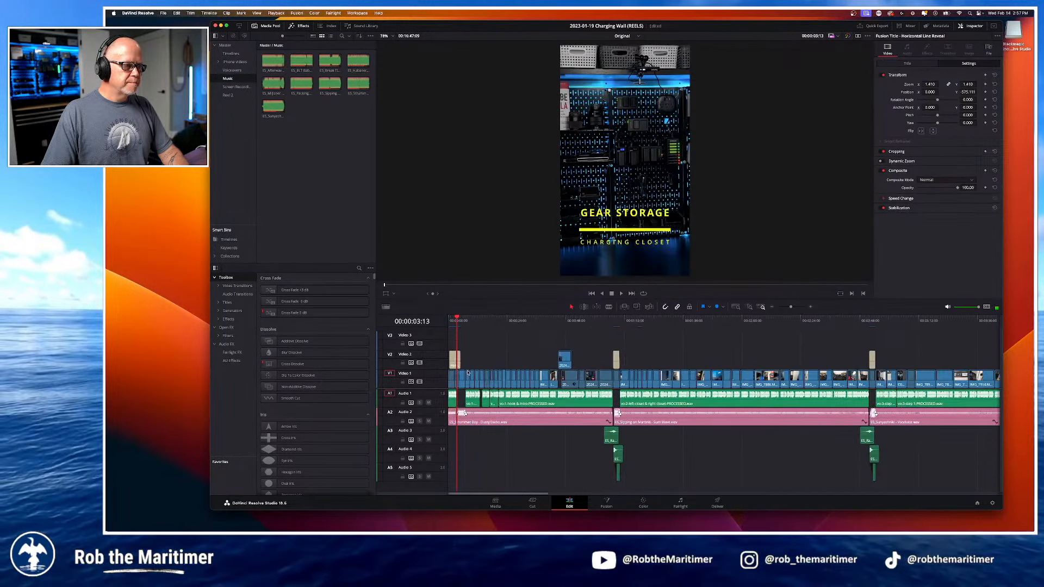
drag(471, 323, 439, 324)
key(space)
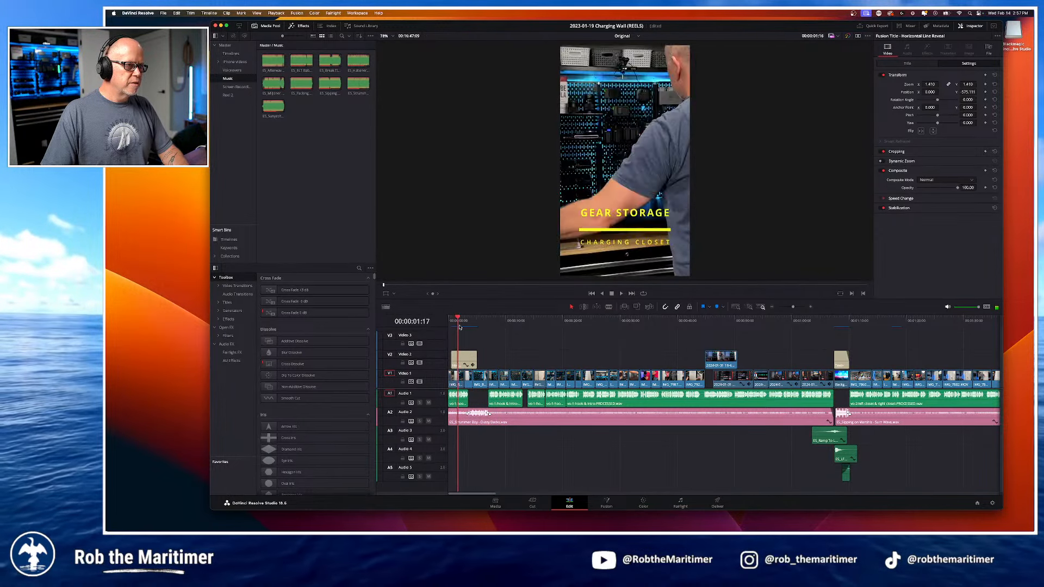
Step: Scrub the closing section of the Original timeline from 00:15:51:03 back to 00:14:02:07 for reusable footage
key(super+minus)
key(super+minus)
key(super+minus)
key(super+minus)
key(super+minus)
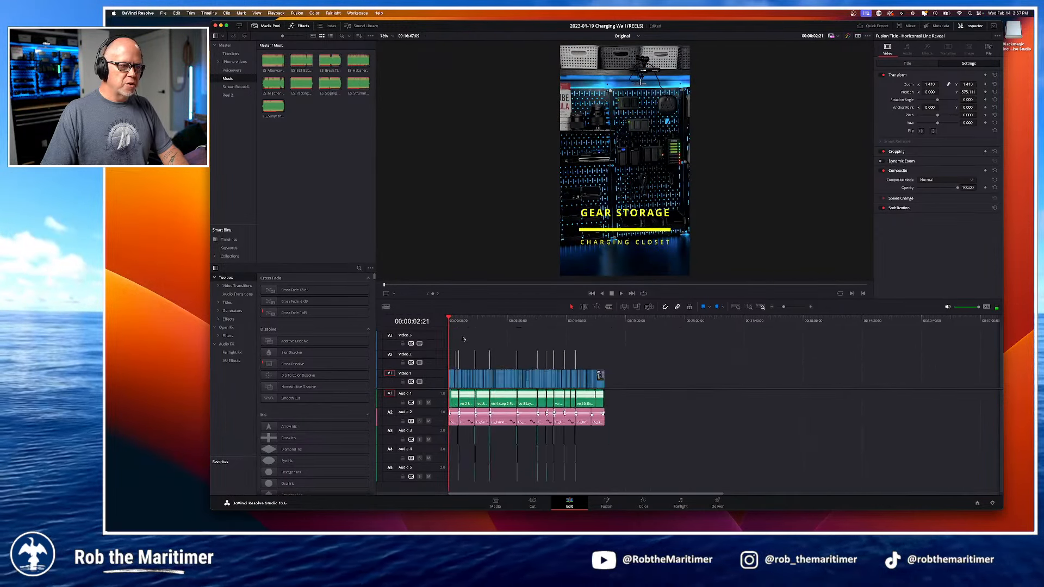
click(590, 320)
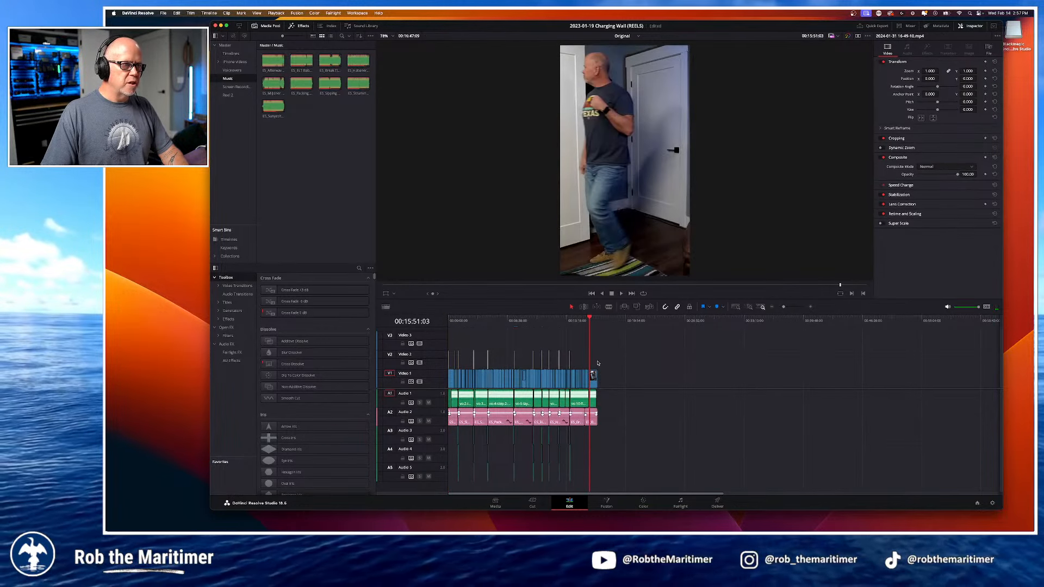
key(super+equal)
key(super+equal)
key(super+equal)
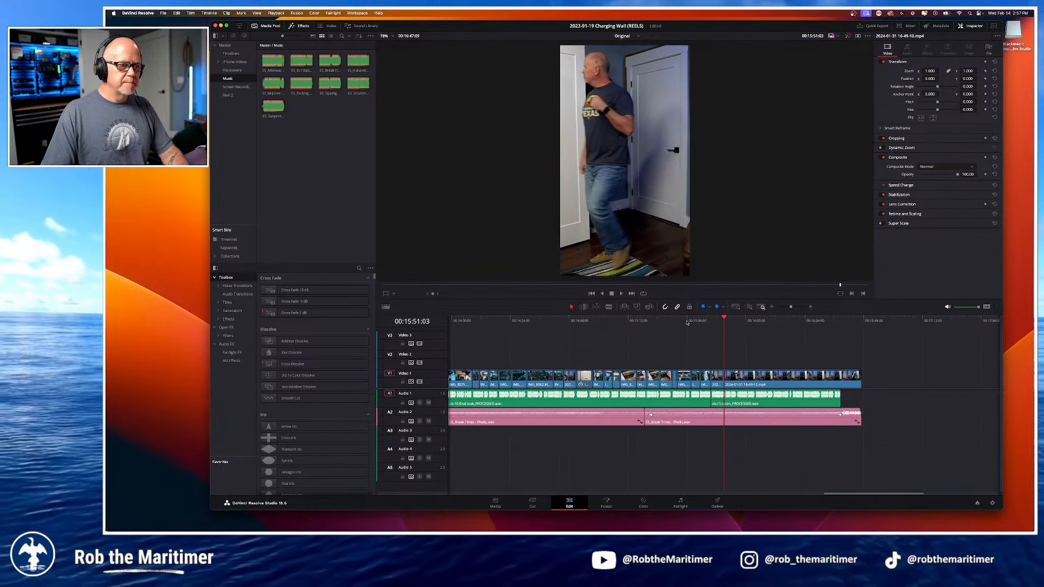
click(687, 321)
drag(690, 321, 540, 320)
click(457, 321)
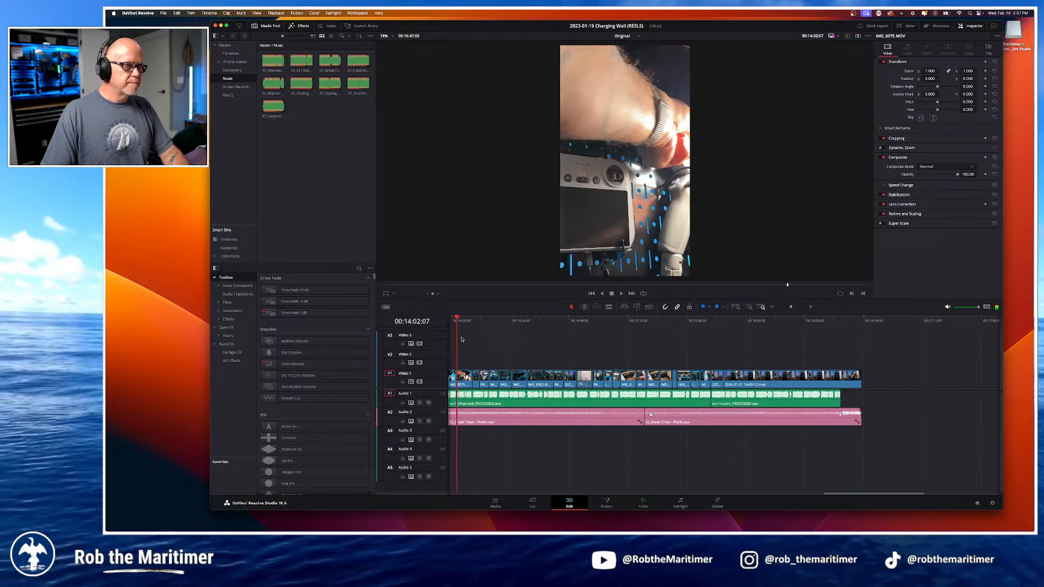
Step: Locate the presenter footage around 00:14:48:08 in the Original timeline and copy the two adjoining clips there
key(space)
click(565, 321)
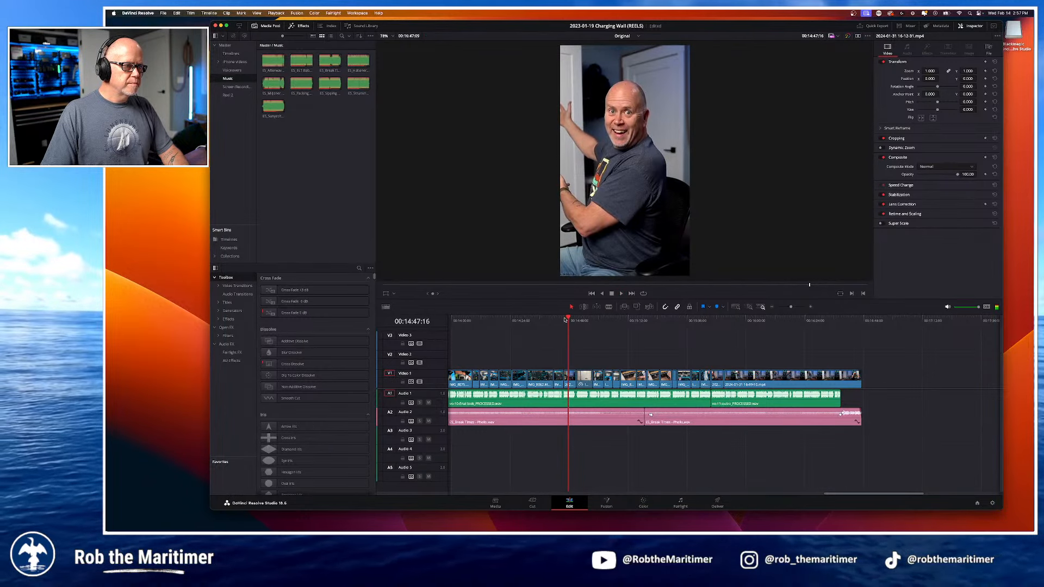
click(554, 320)
drag(547, 321, 564, 324)
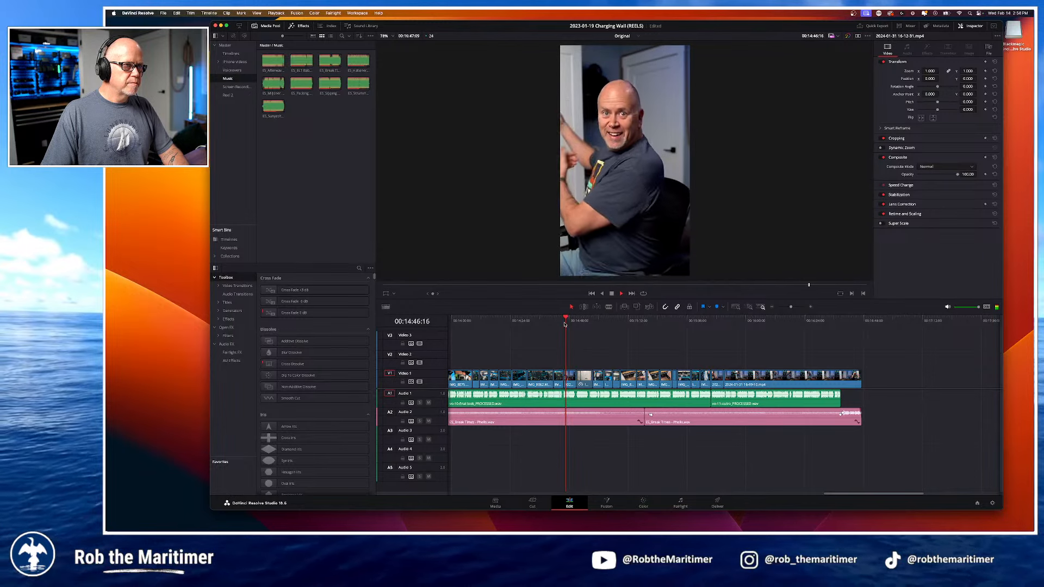
key(space)
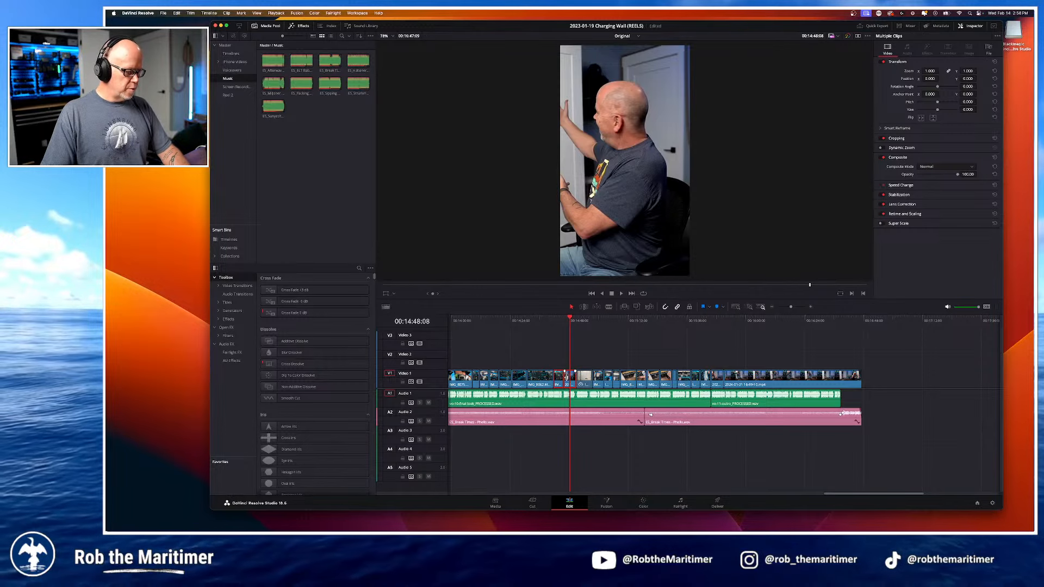
Step: Return to Reel 2 and paste the two copied clips on Video 1 at 00:00:25:05, past the end of the edit
click(623, 36)
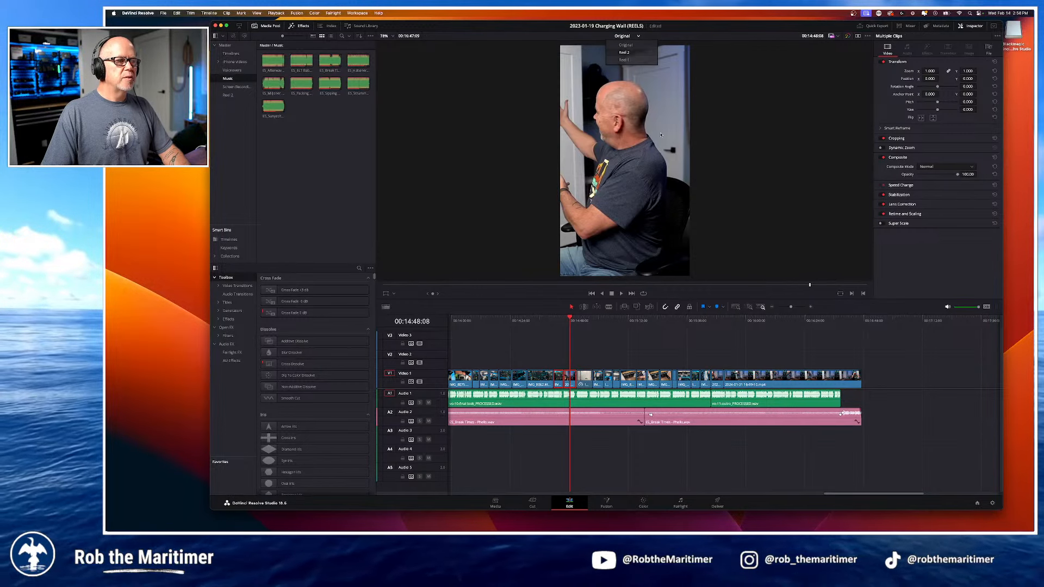
click(625, 52)
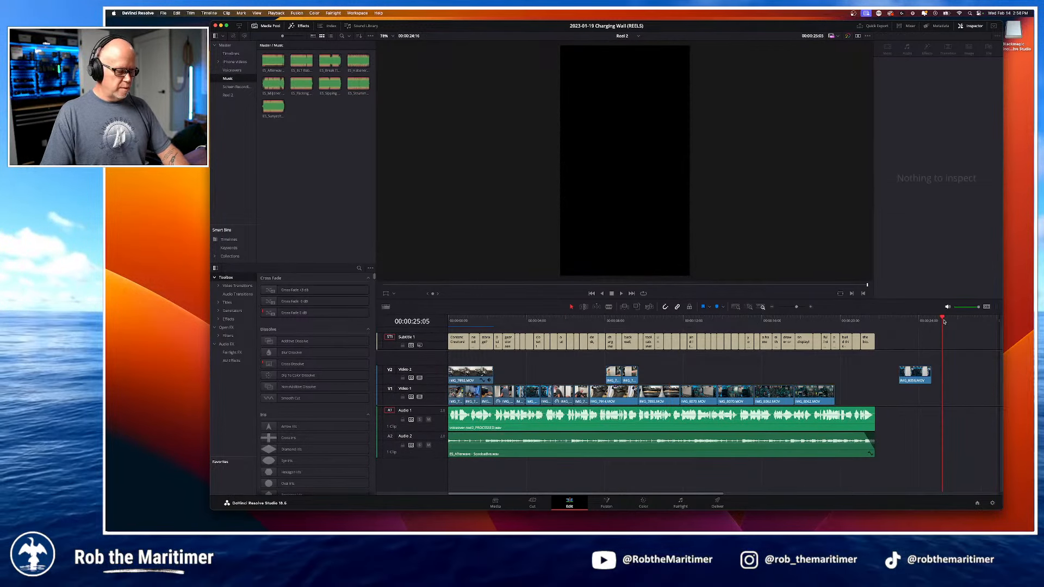
key(super+v)
key(super+minus)
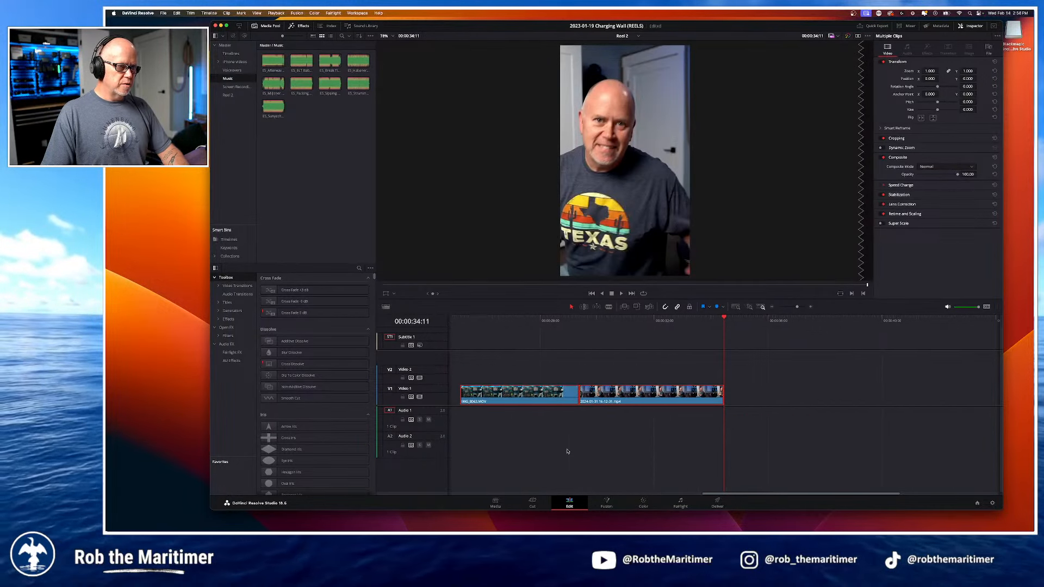
scroll(533, 451, left, 10)
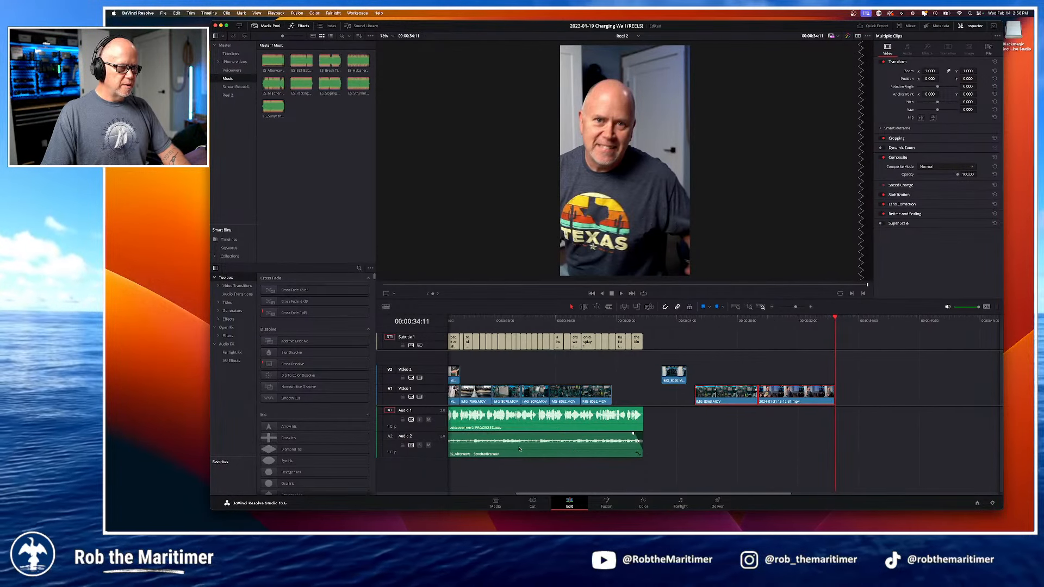
click(580, 376)
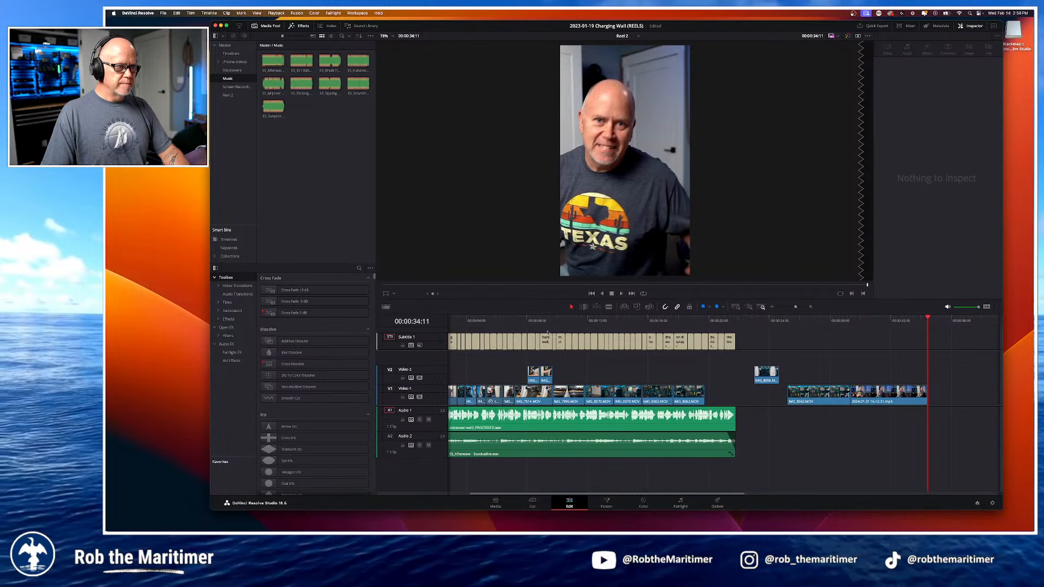
click(814, 321)
key(space)
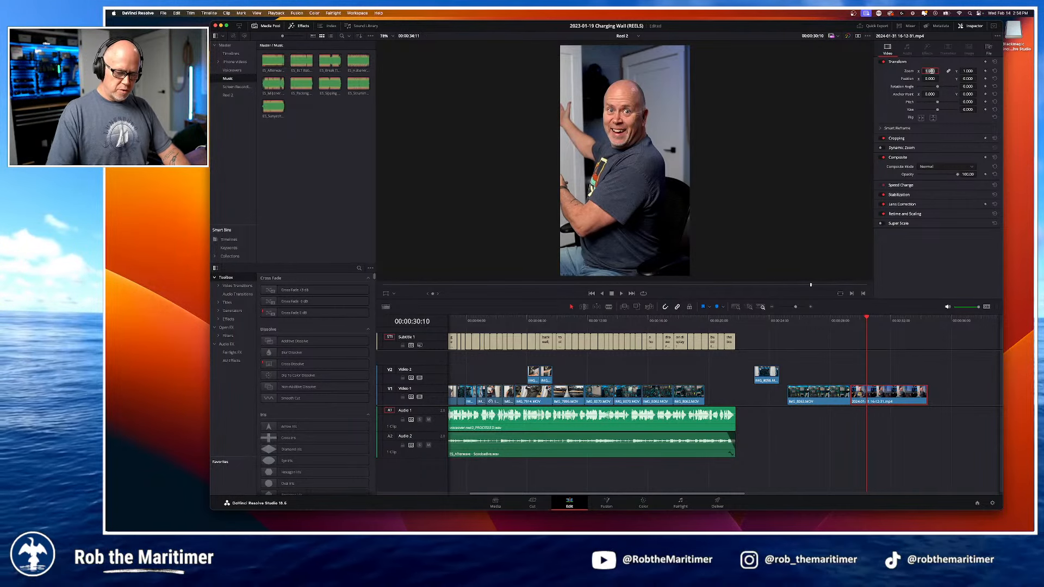
text(0.5)
key(Return)
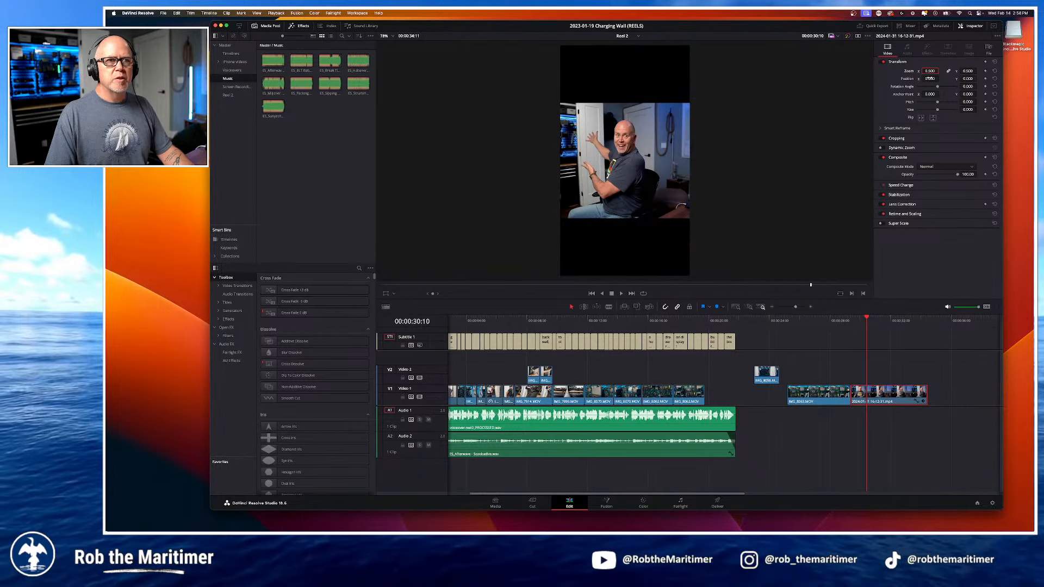
drag(930, 78, 941, 79)
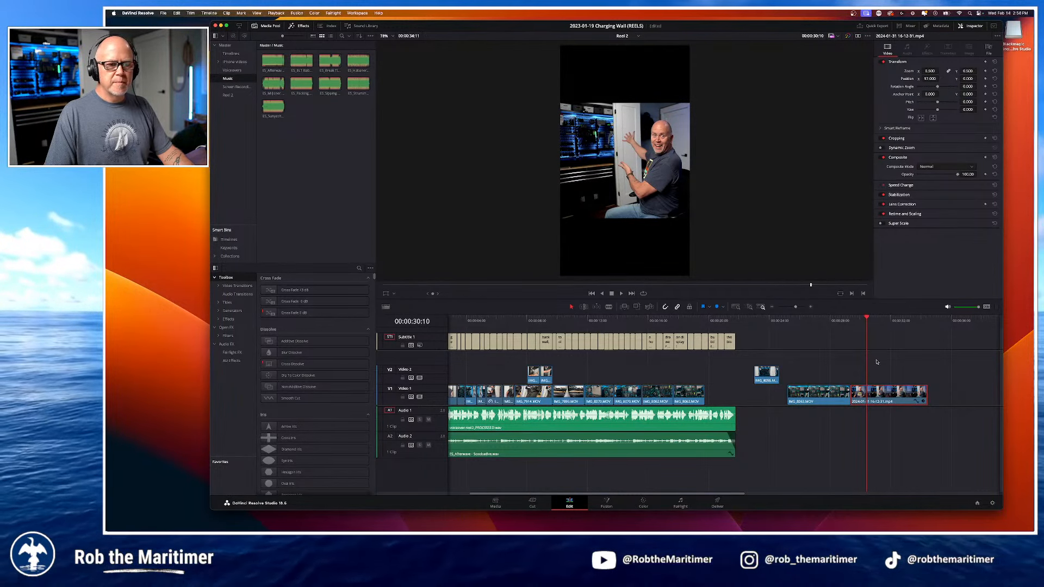
Step: Play the presenter clip to 00:00:32:04 and lower its picture in the frame to Y position -482
click(844, 321)
key(space)
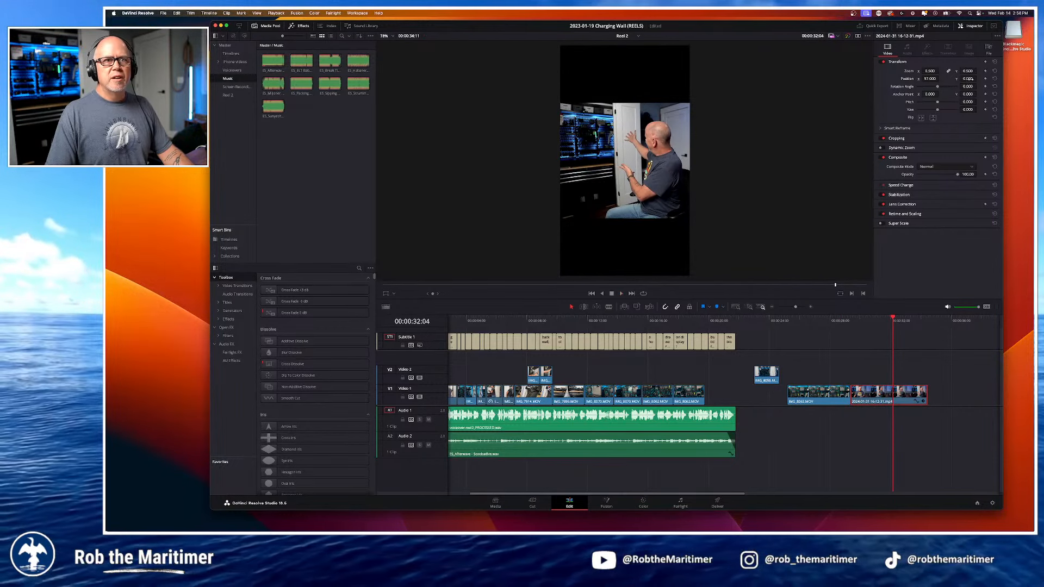
drag(968, 79, 794, 79)
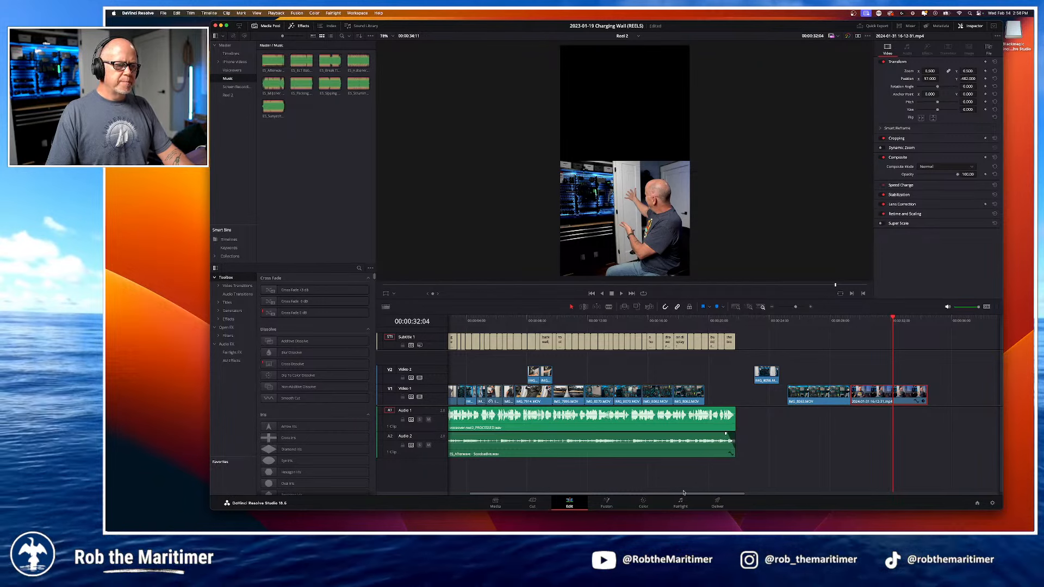
Step: Play Reel 2 through the tool cabinet and camera batteries lines, comparing with the presenter clip at 00:00:30:15
drag(684, 496, 654, 495)
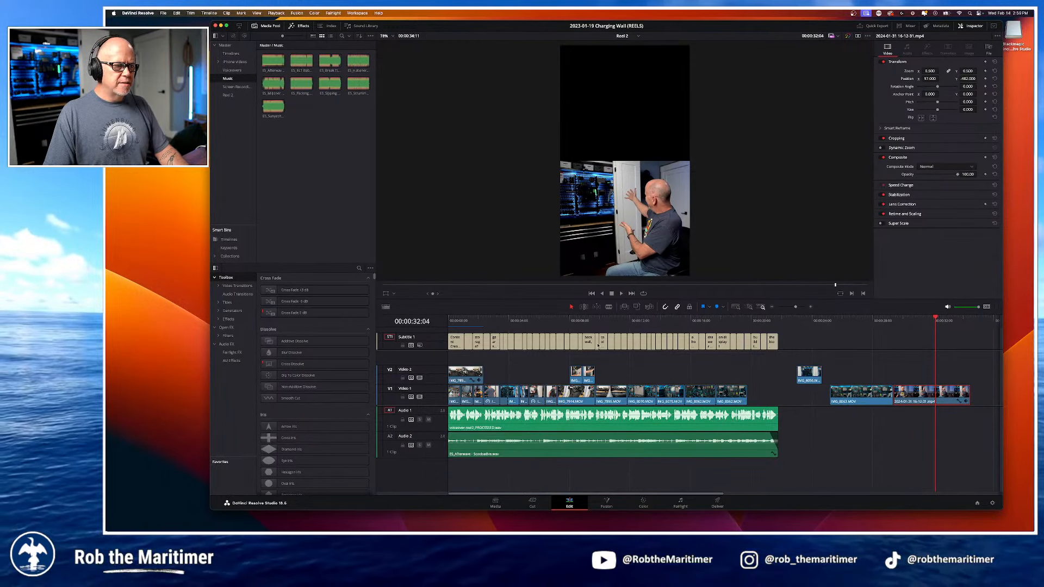
click(588, 316)
key(space)
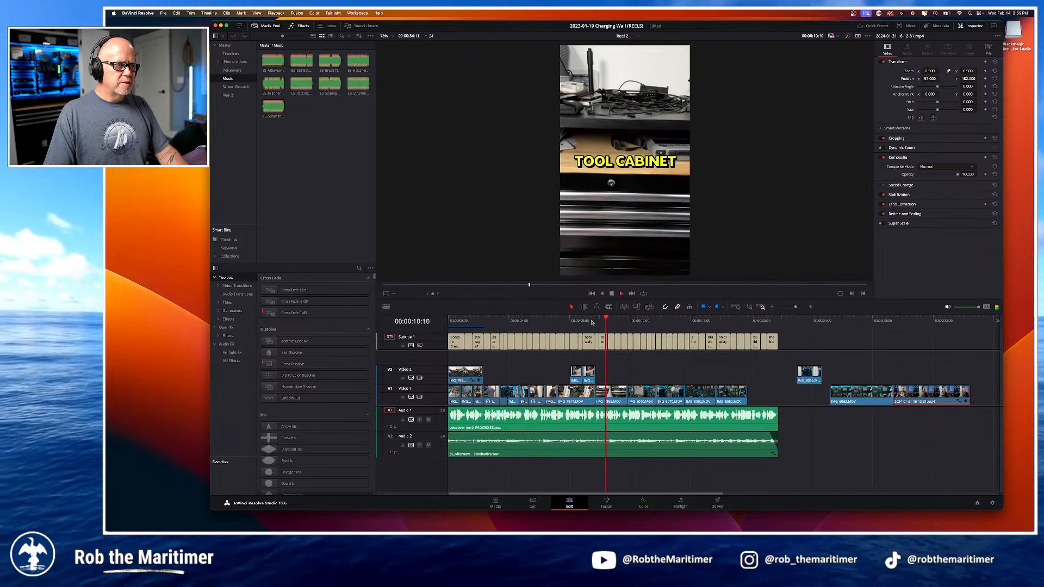
click(913, 318)
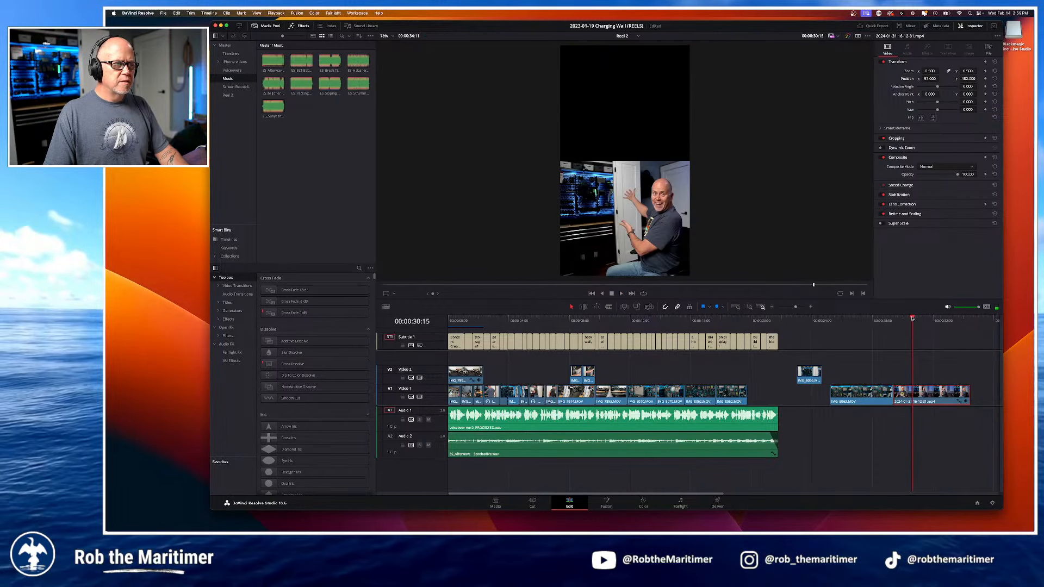
click(591, 320)
key(space)
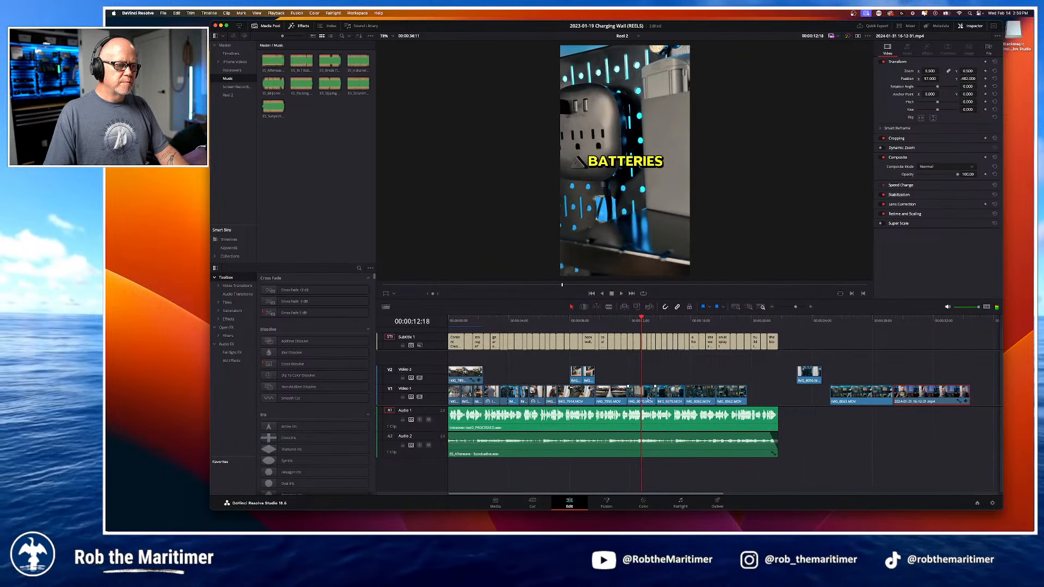
key(space)
Step: Move the last four edited clips on Video 1 02:01 later so they end with the voiceover
click(670, 373)
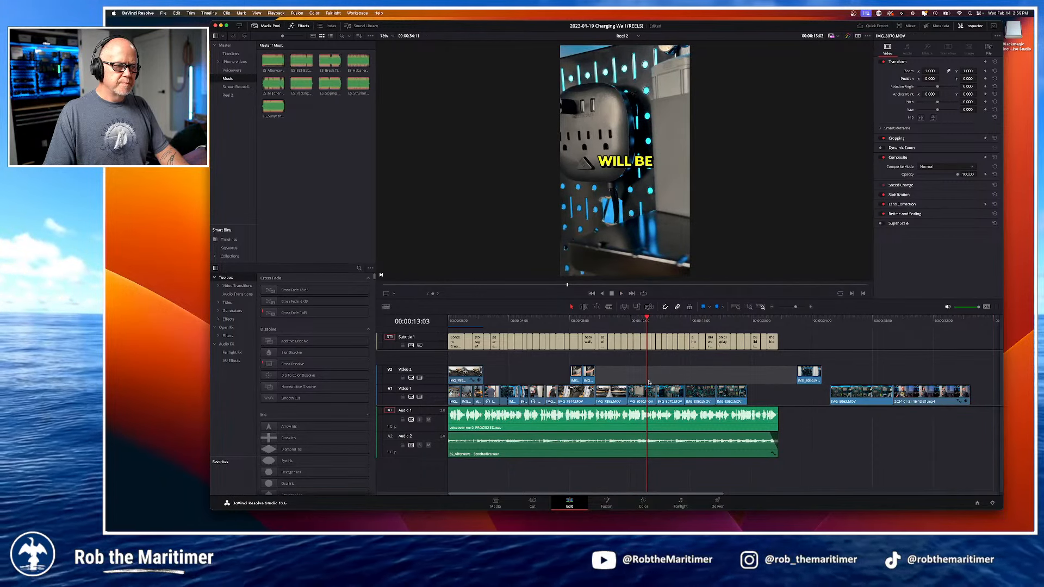
key(space)
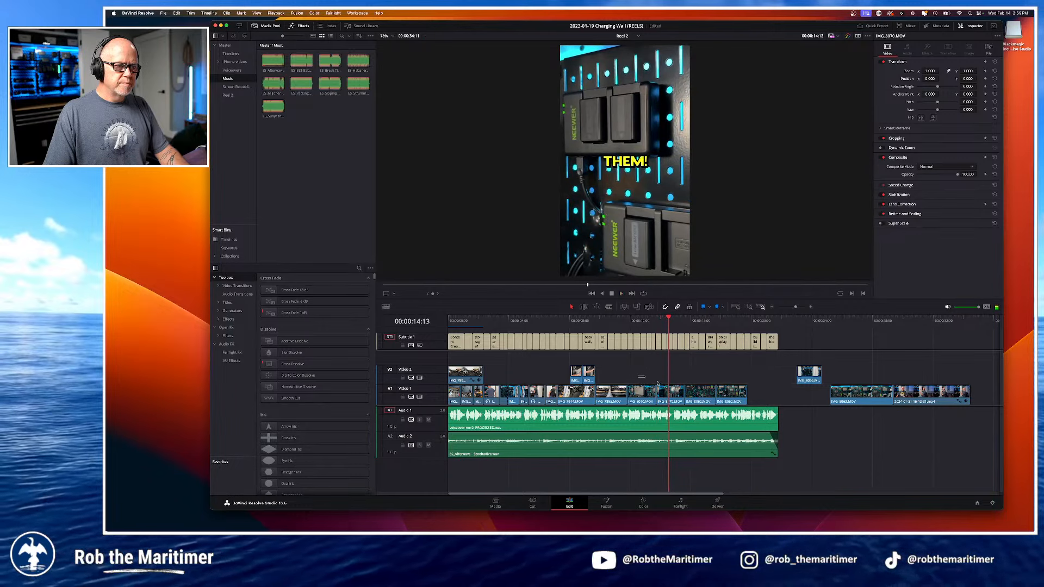
drag(739, 395, 739, 395)
drag(641, 403, 672, 402)
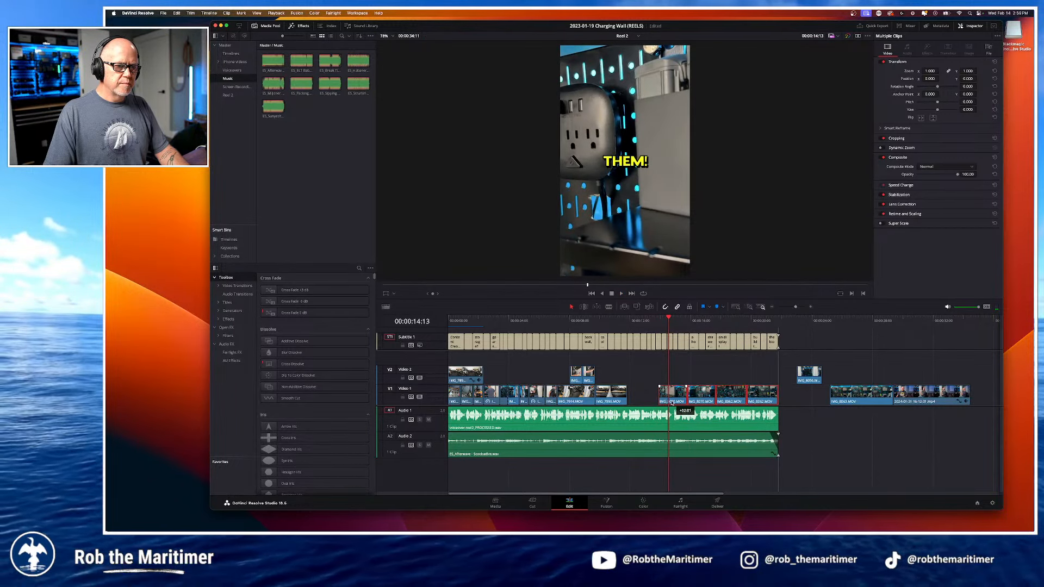
Step: Move the presenter clip from Video 1 to Video 2, directly after the second pegboard clip
click(855, 321)
key(space)
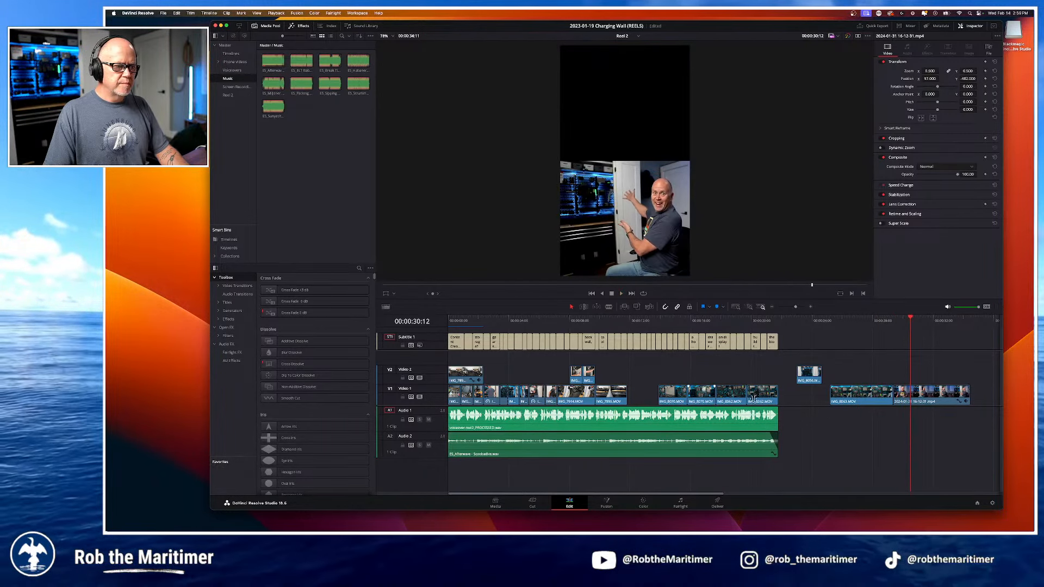
drag(927, 405, 630, 384)
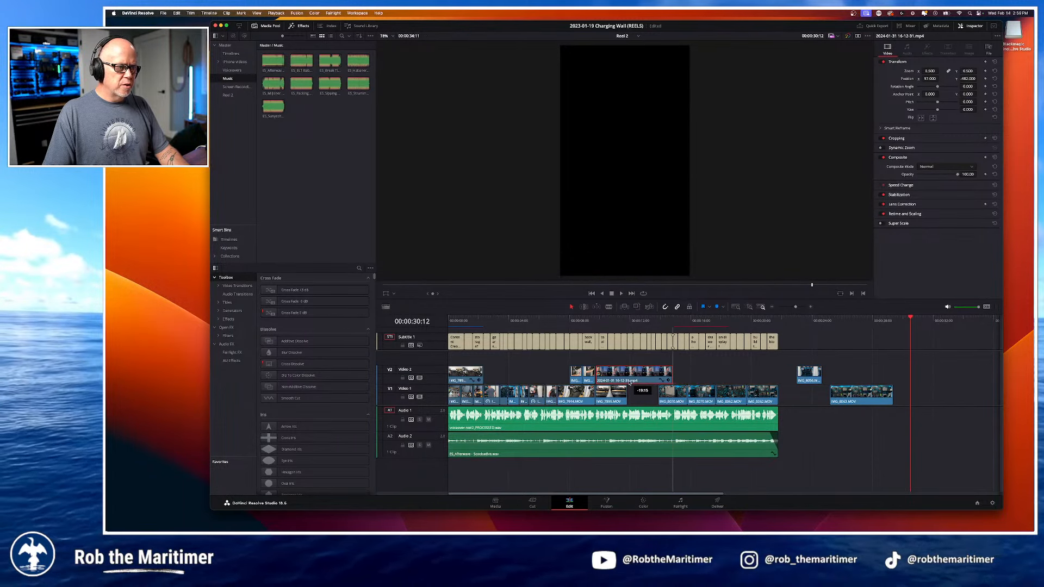
Step: Trim the end of the presenter clip on Video 2 back to the "CAMERA BATTERIES" subtitles and play on to 00:00:14:10
click(570, 322)
key(space)
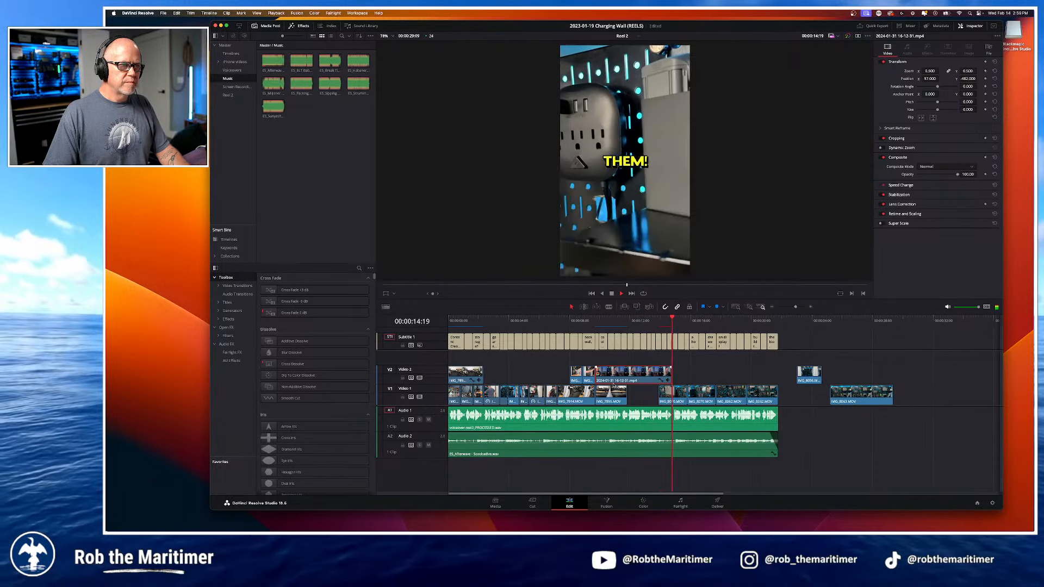
click(620, 321)
key(space)
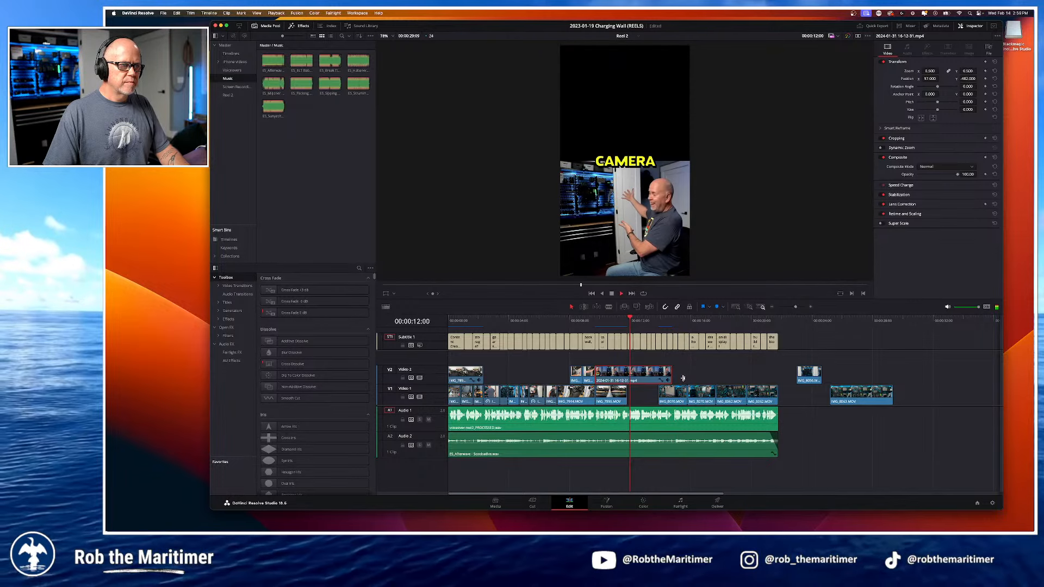
drag(673, 374, 639, 374)
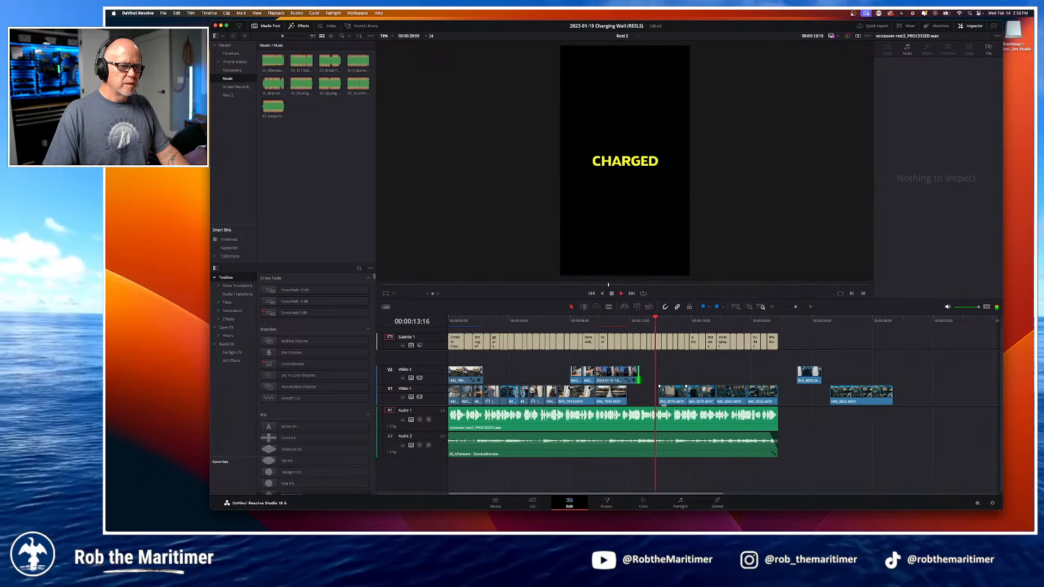
key(space)
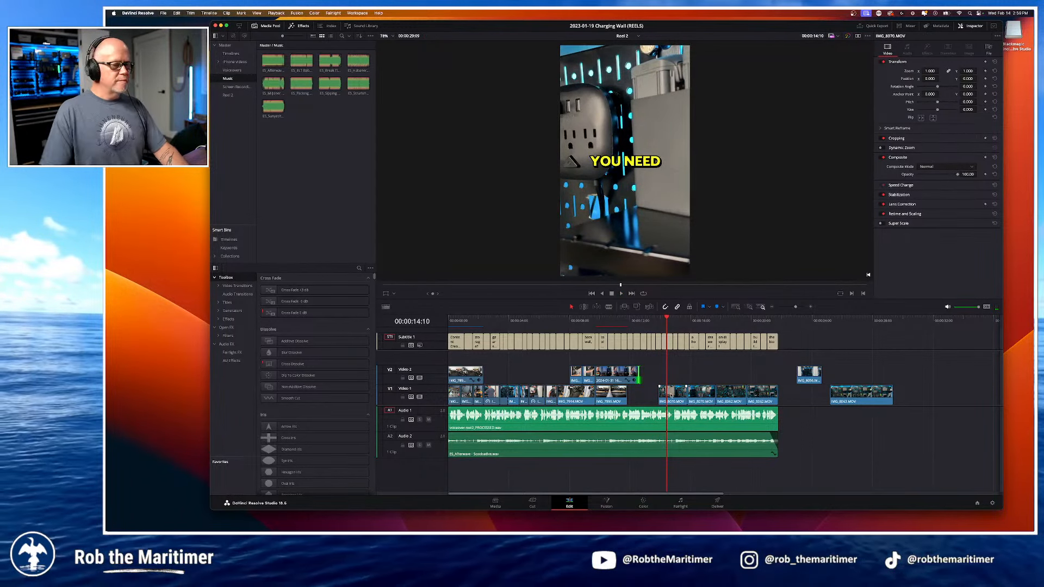
Step: Play and scrub Reel 2 from 00:00:14:10 to 00:00:18:15, checking the charging wall clips against the subtitles
key(space)
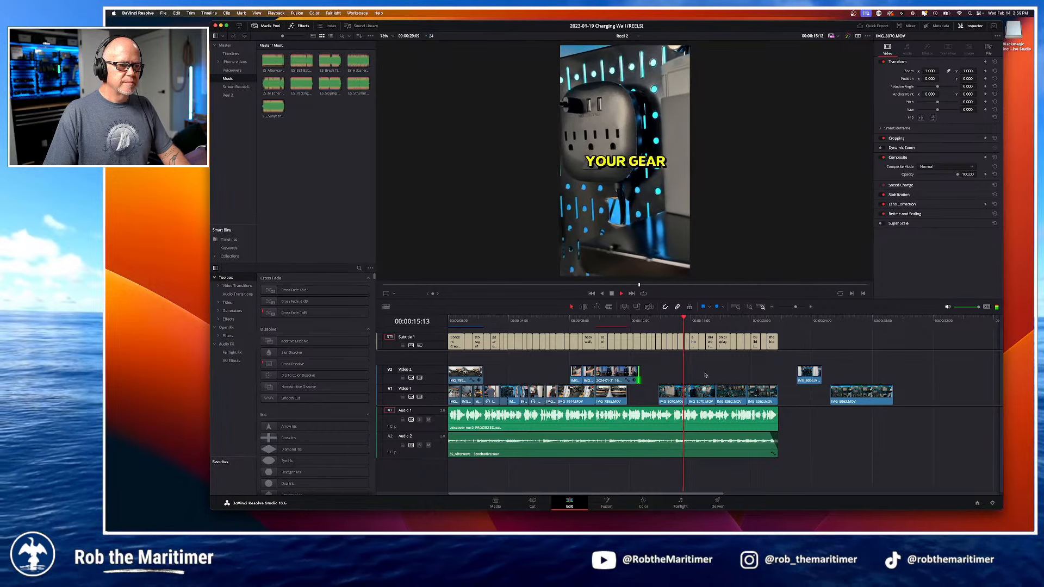
key(space)
click(707, 320)
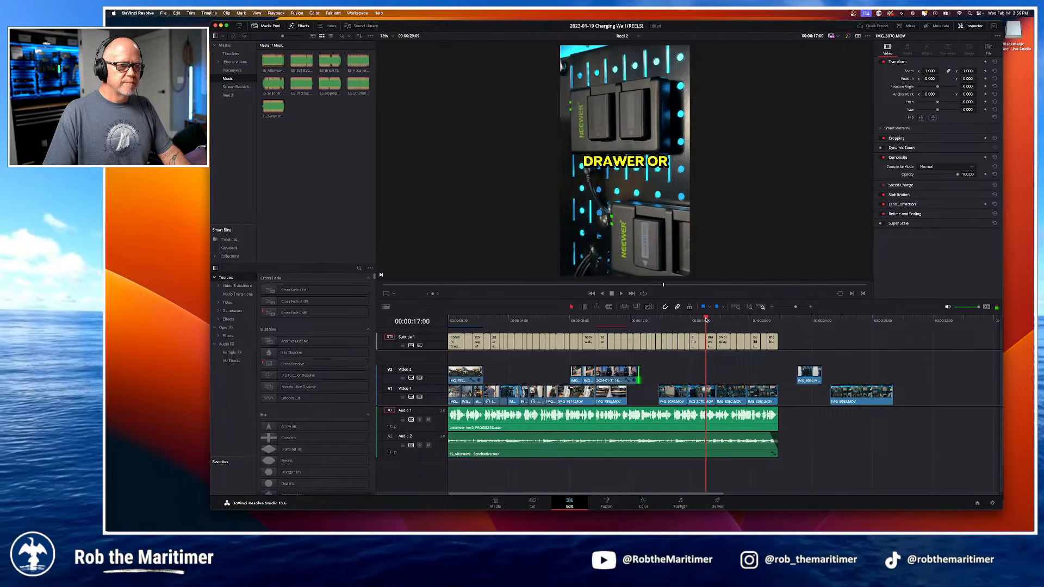
drag(706, 320, 729, 327)
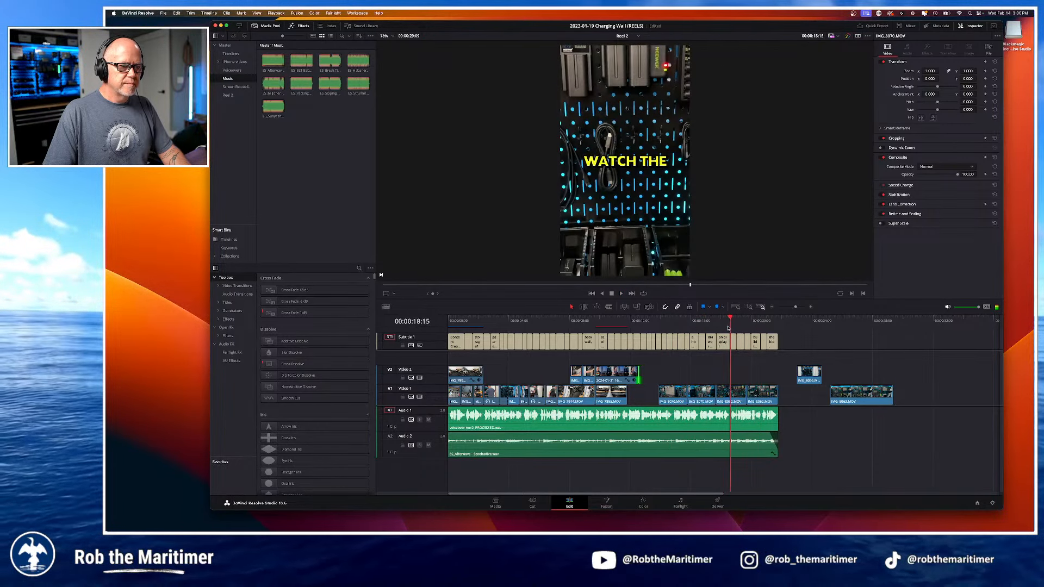
Step: Move the trailing clips past the voiceover's end and bring the two IMG_8062 clips back directly after IMG_7995.MOV on Video 1
drag(806, 376, 796, 401)
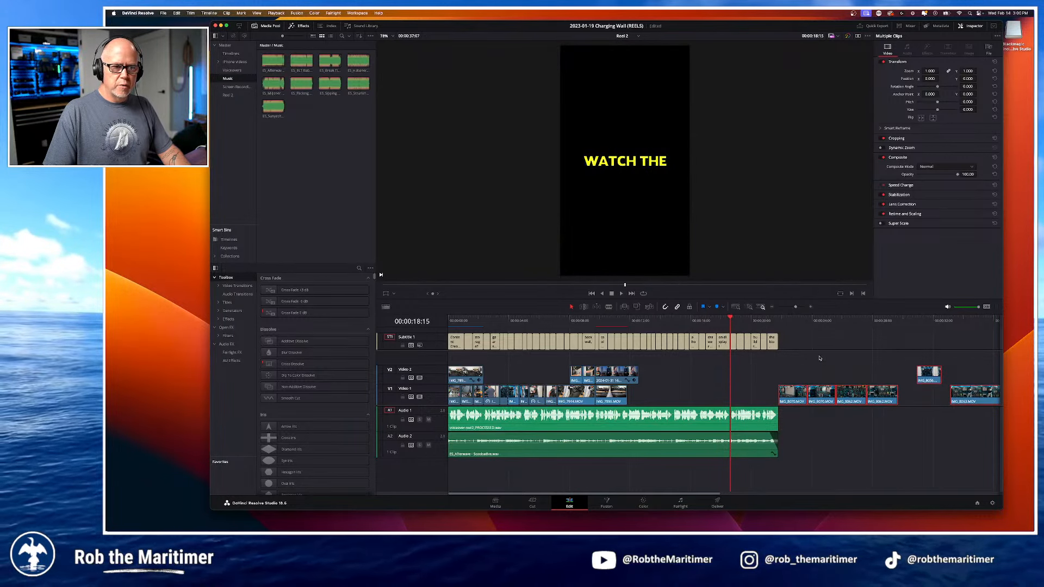
click(848, 373)
drag(860, 393, 649, 392)
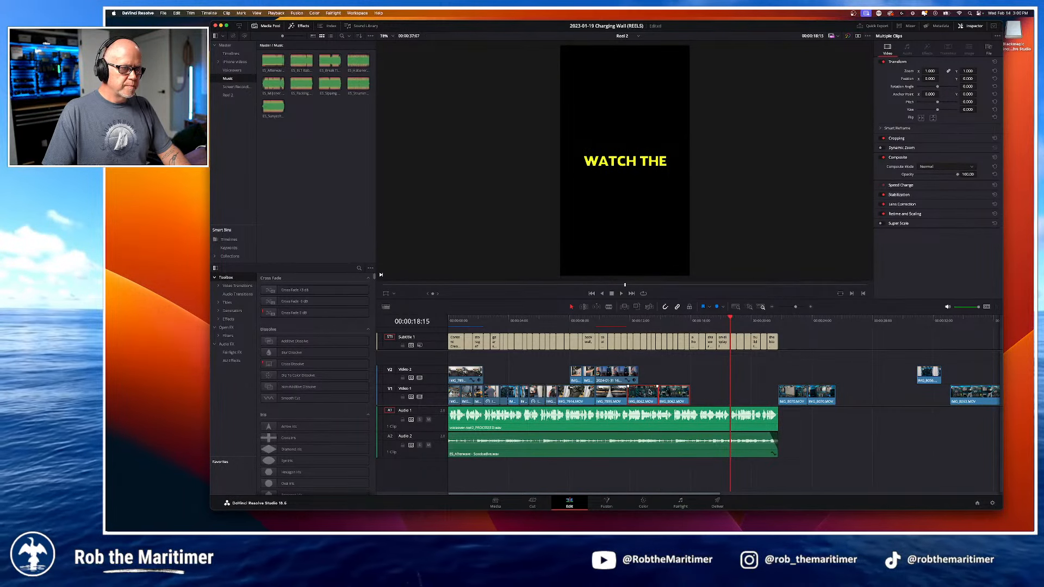
Step: Review the "DESK!" subtitle section and shift IMG_7995.MOV upward so its drawers show above the presenter
click(565, 321)
key(space)
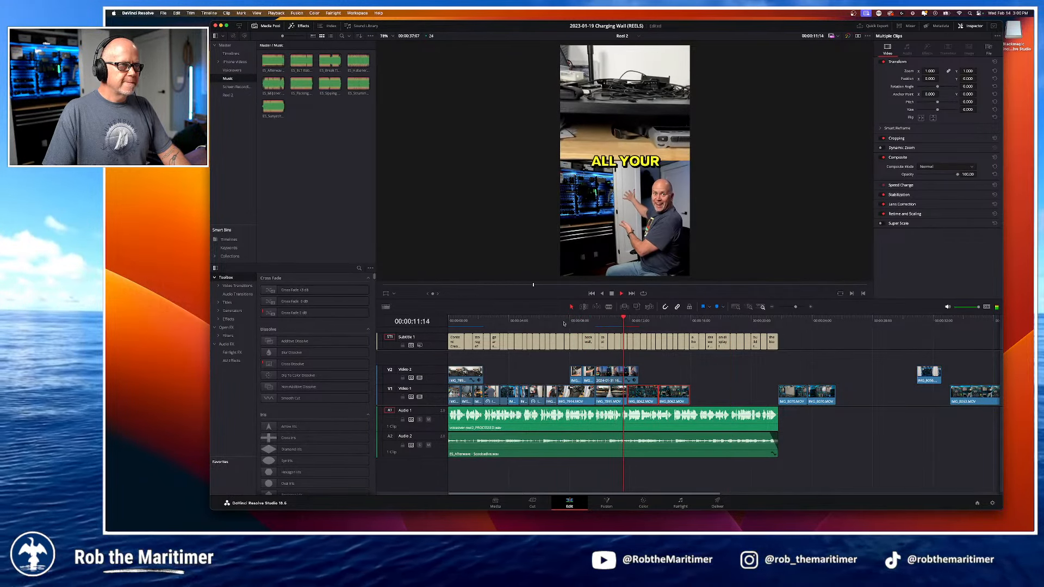
click(612, 320)
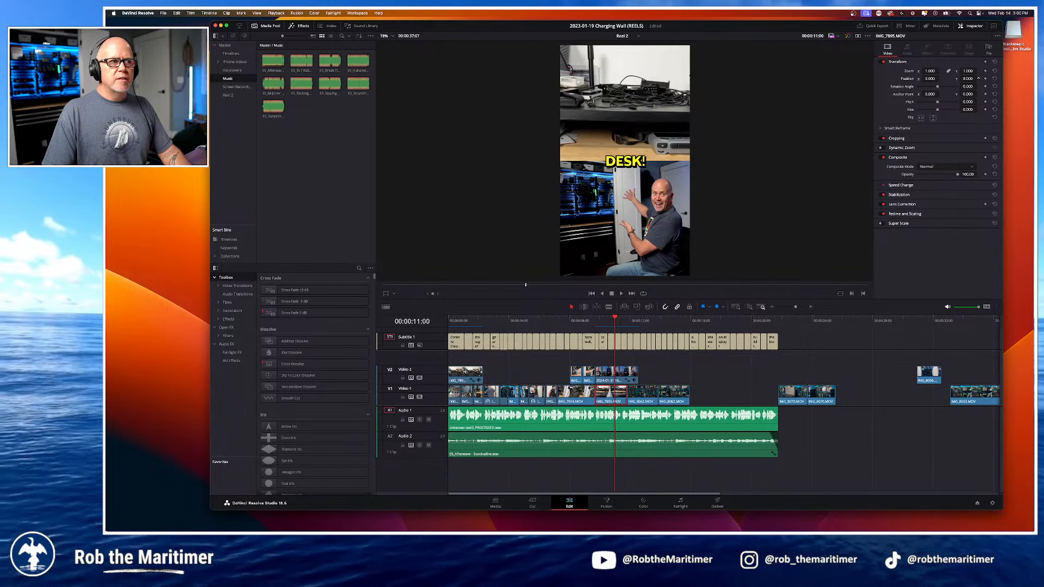
mouse_move(968, 79)
mouse_down()
mouse_move(1014, 79)
mouse_move(962, 79)
mouse_up()
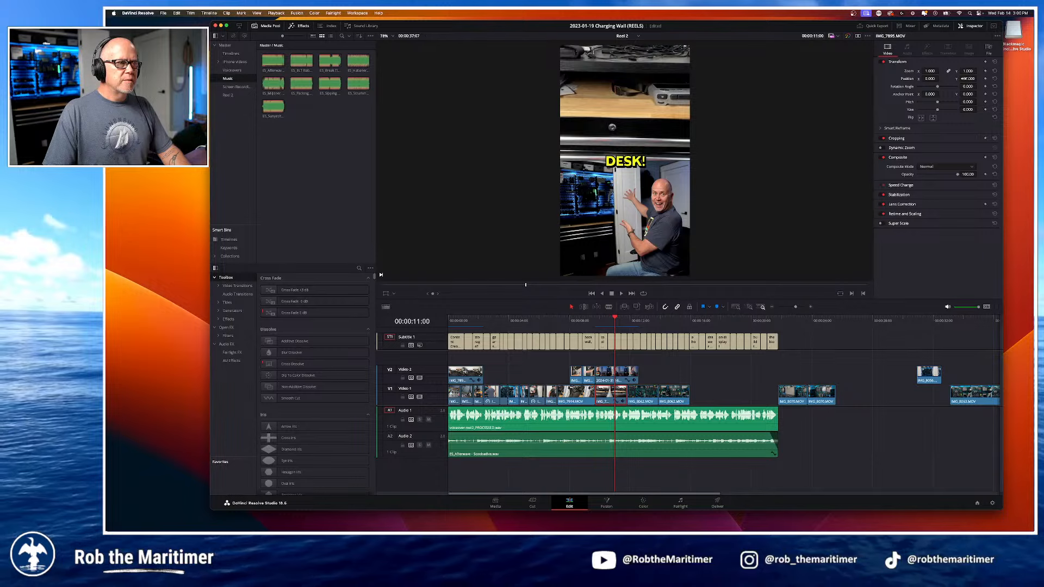
Step: Set the Zoom of IMG_7995.MOV to 0.5 in the section behind the presenter clip
click(595, 322)
key(space)
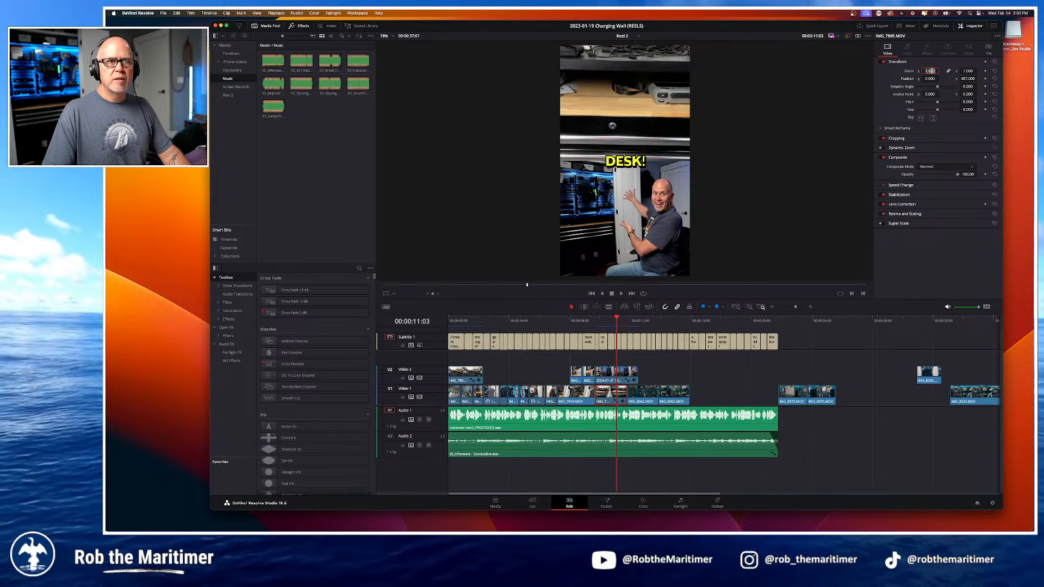
text(.5)
key(Return)
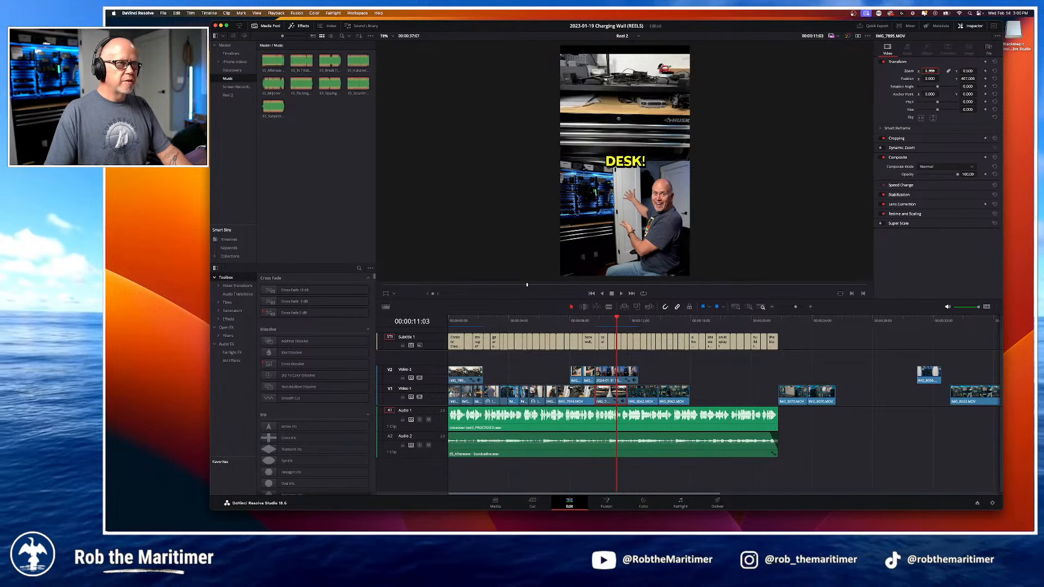
Step: Trim the end of the presenter clip on Video 2 back to where IMG_7995.MOV ends and play across the cut
click(589, 322)
key(space)
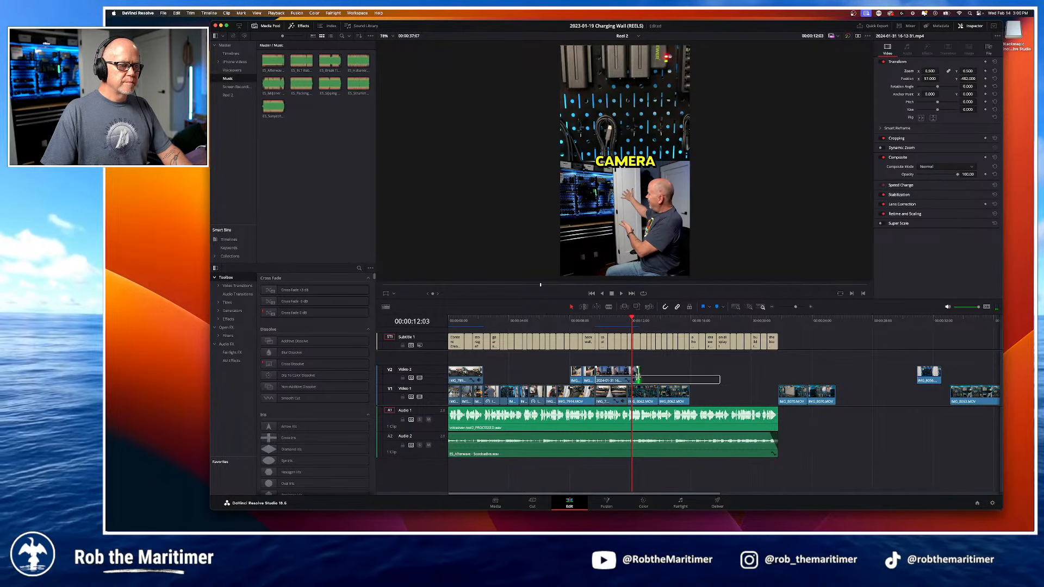
drag(638, 378, 627, 377)
click(615, 320)
key(space)
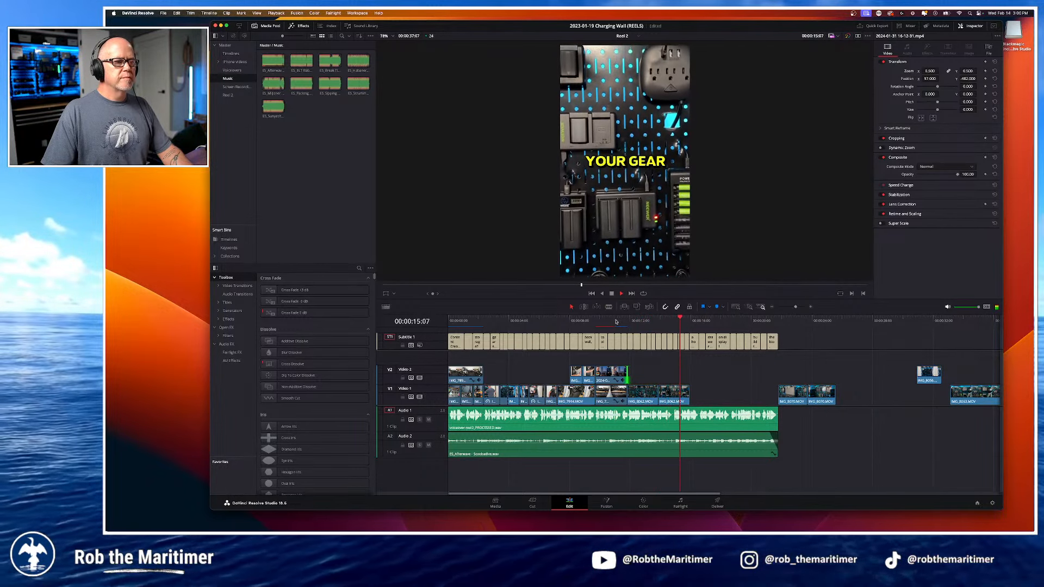
key(space)
Step: Shorten the two adjoining IMG_8062 clips on Video 1 to fit the camera batteries line and play them back
drag(686, 319, 673, 320)
click(628, 321)
key(space)
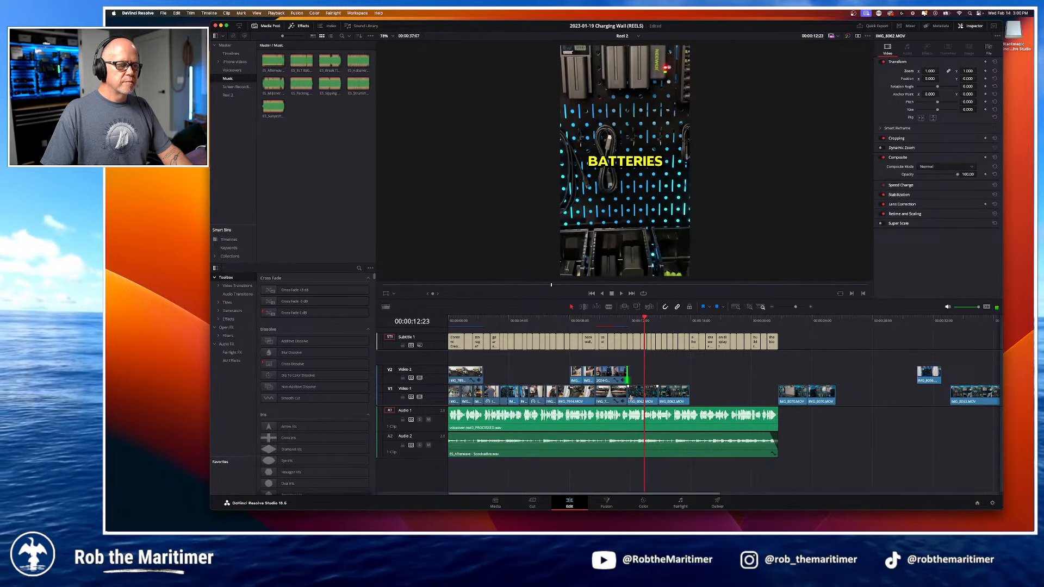
drag(631, 396, 673, 393)
key(space)
click(624, 320)
key(space)
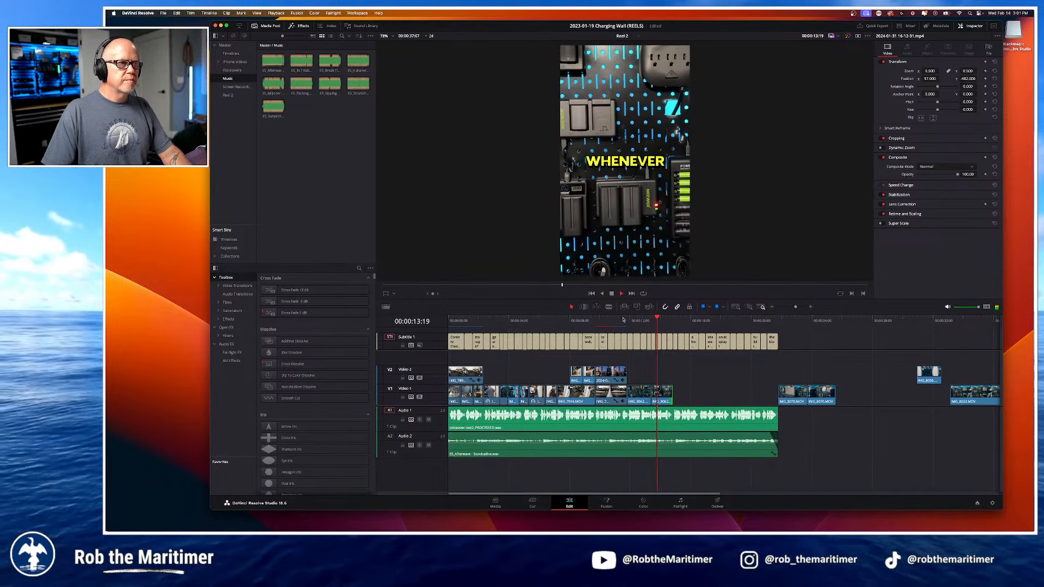
Step: Move both IMG_8070 clips back directly after the IMG_8062 clips on Video 1 and play through them
key(space)
drag(783, 372, 693, 403)
click(669, 321)
key(space)
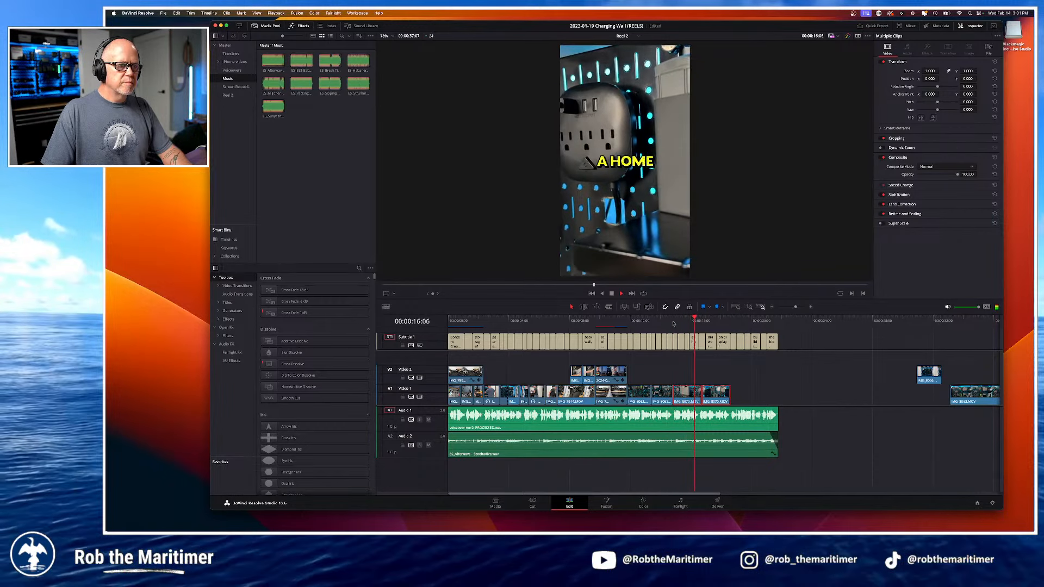
key(space)
Step: Move the leftover clips on Video 2 and Video 1 earlier together so the first starts at the voiceover's end
click(676, 370)
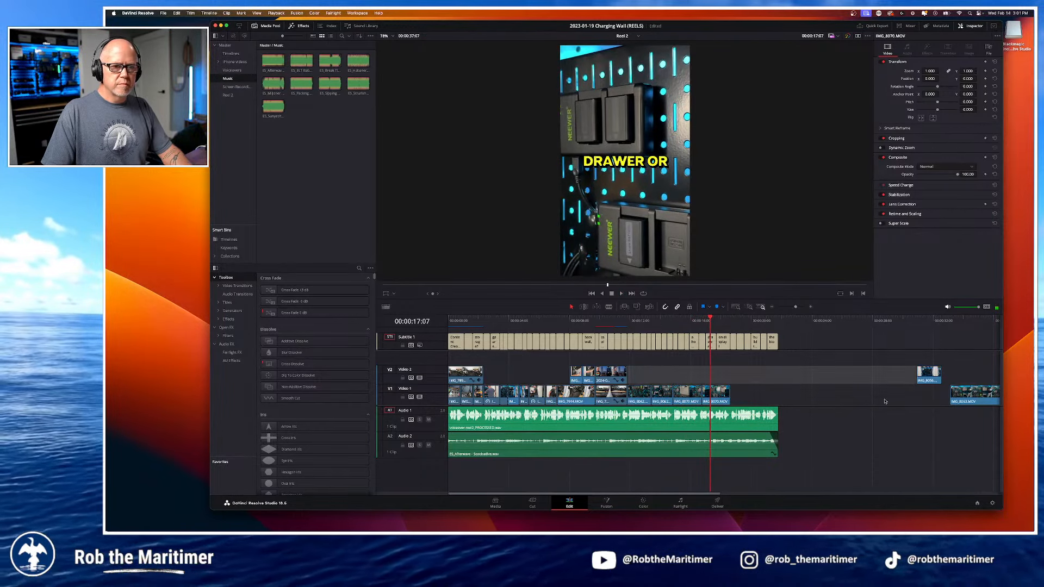
scroll(881, 353, right, 5)
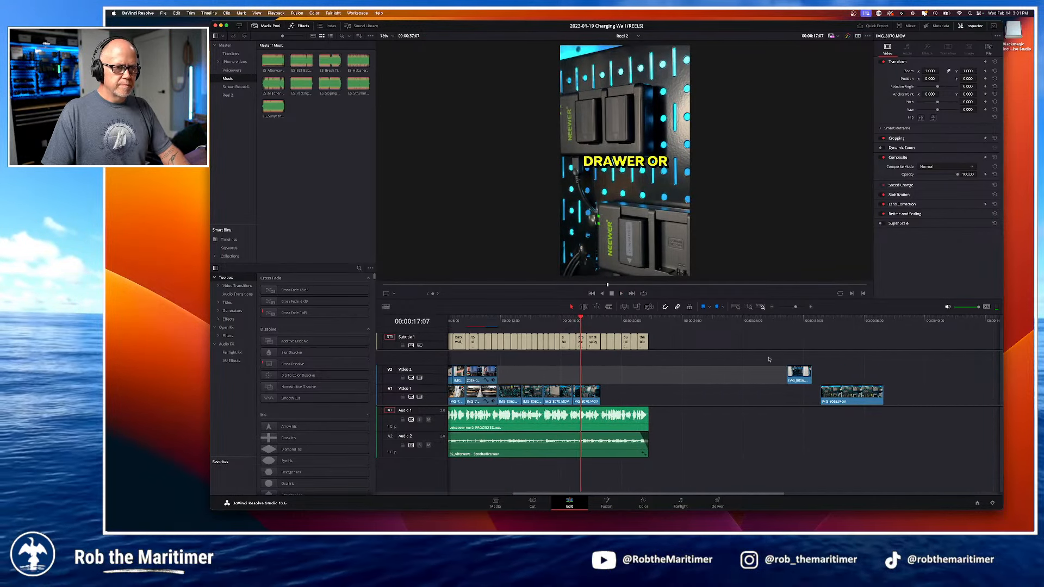
drag(881, 354, 943, 354)
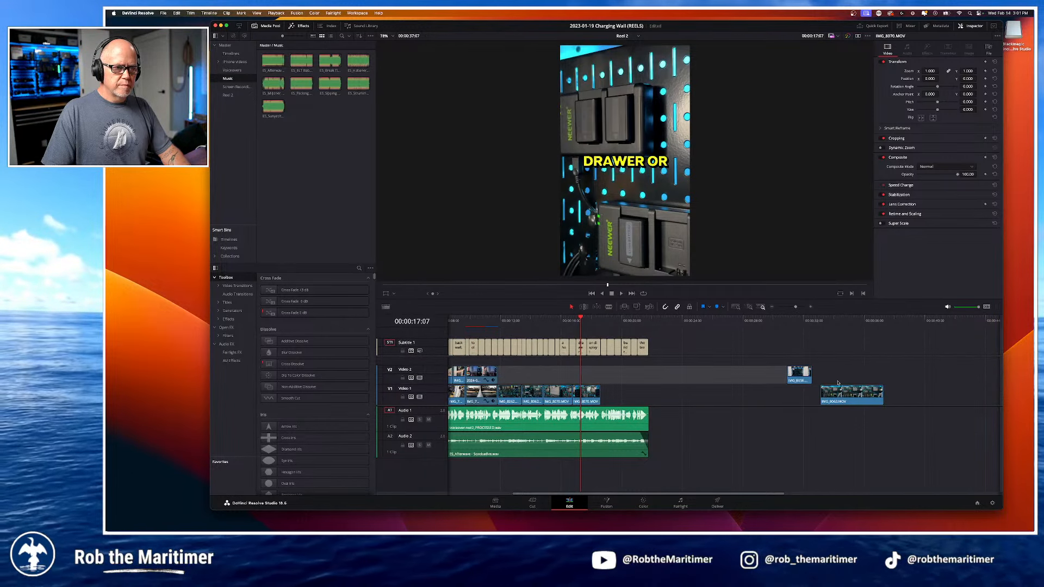
click(781, 393)
drag(775, 372, 700, 402)
key(super+equal)
key(super+equal)
key(super+minus)
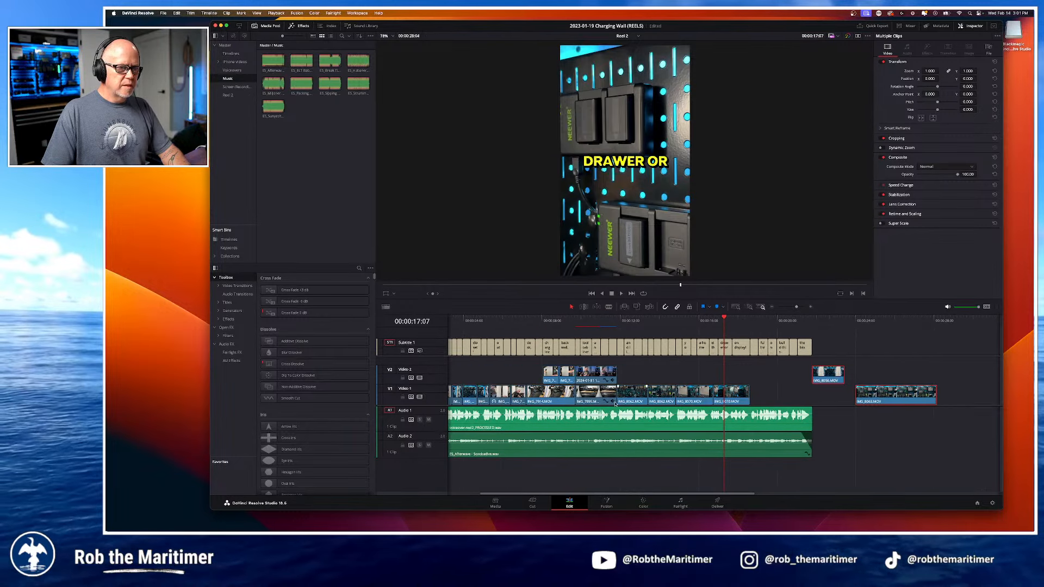
Step: Scrub the two leftover clips and shift their horizontal position to bring the DJI case and gimbal into frame
click(829, 320)
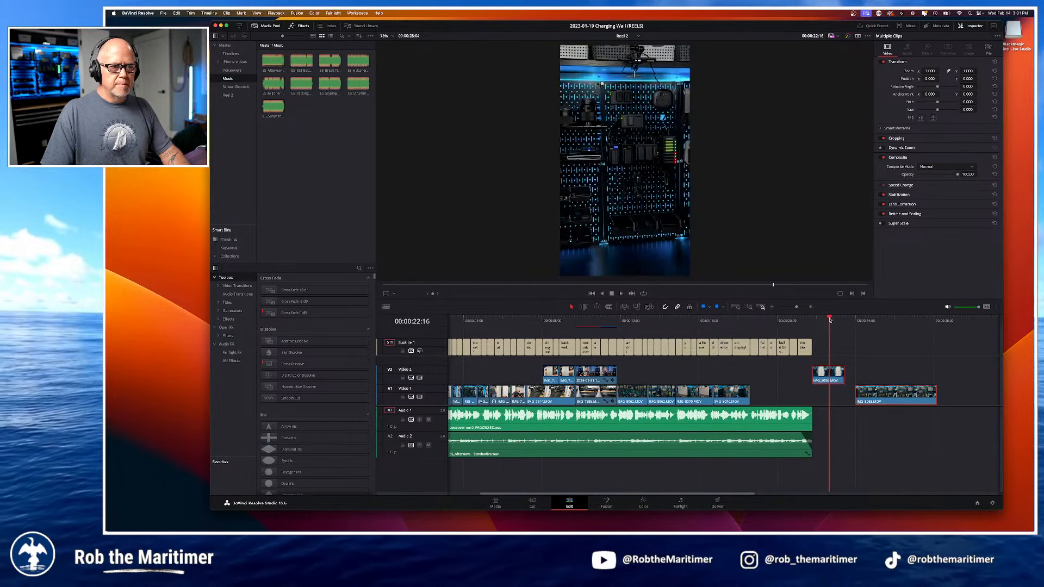
drag(829, 320, 900, 337)
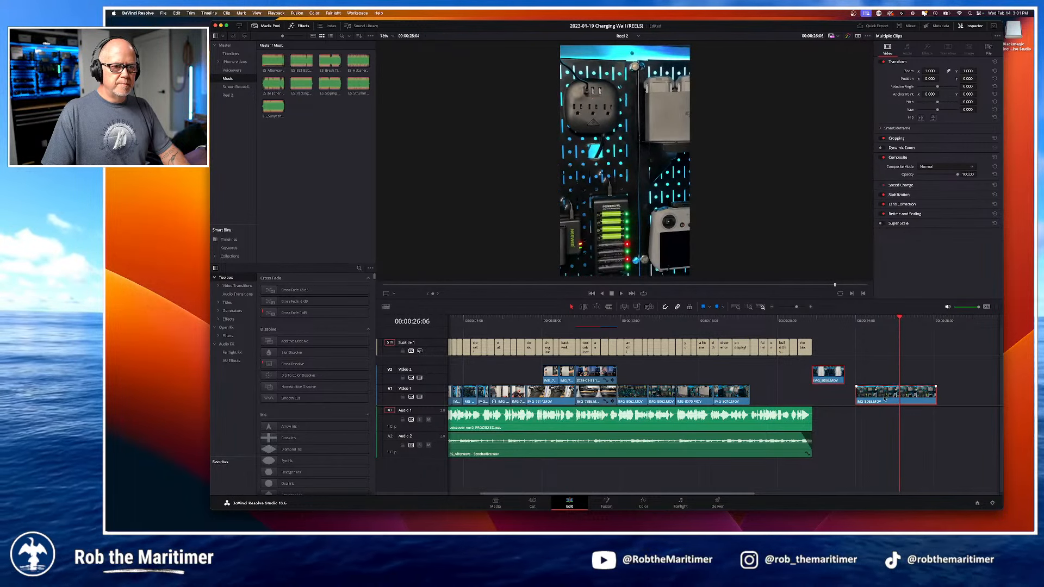
drag(931, 79, 940, 78)
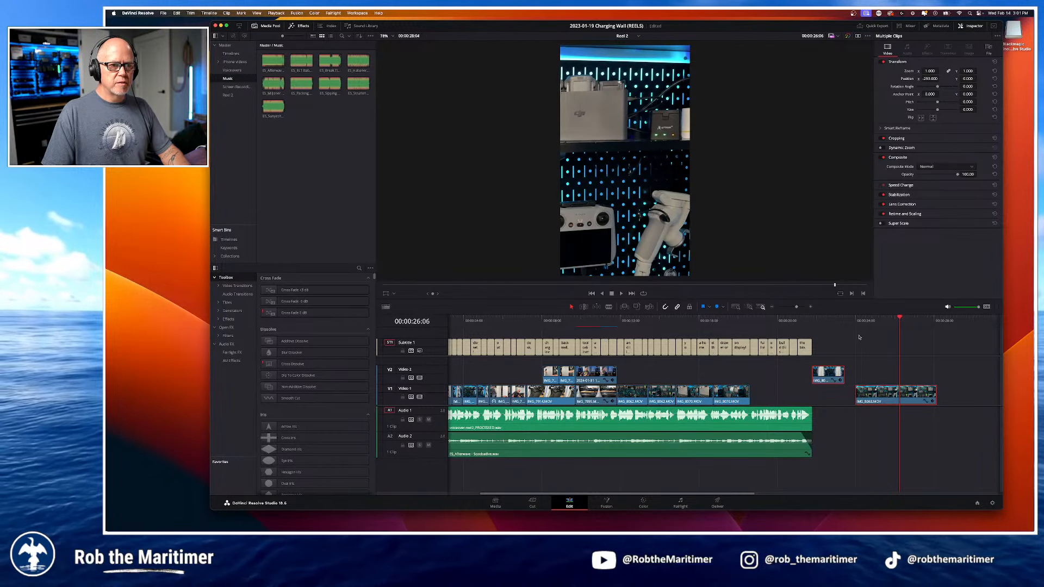
click(857, 320)
key(space)
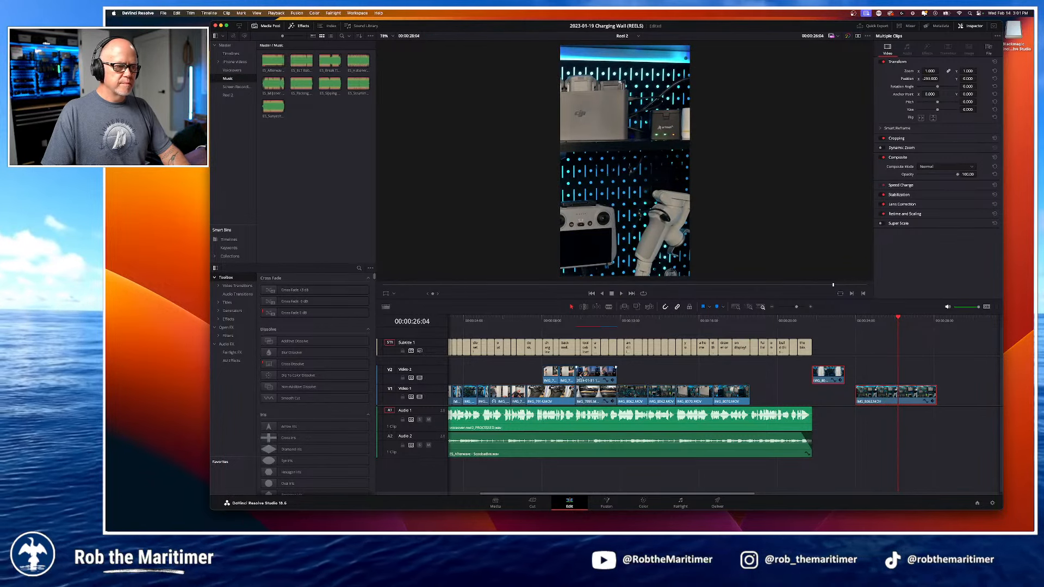
Step: Delete the second IMG_8062 clip and put the Neewer batteries clip in its place, moving the power strip clip later on Video 1
click(571, 321)
key(space)
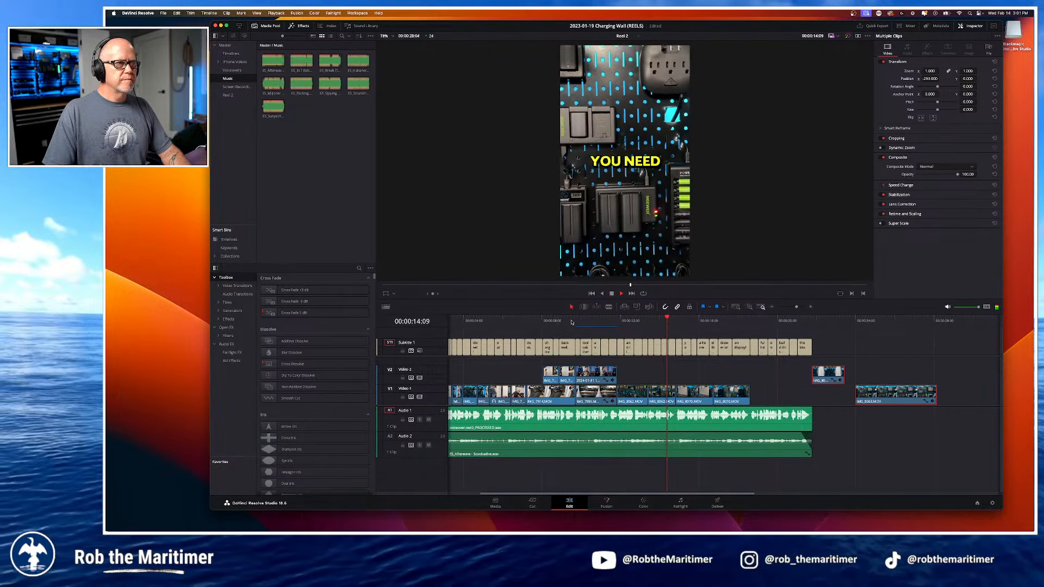
key(space)
key(space)
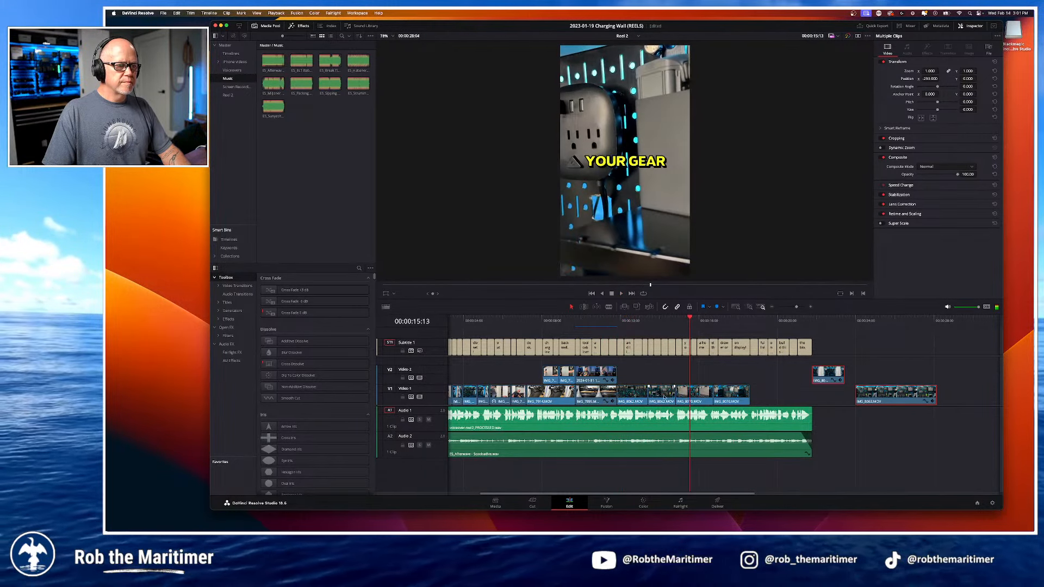
key(Delete)
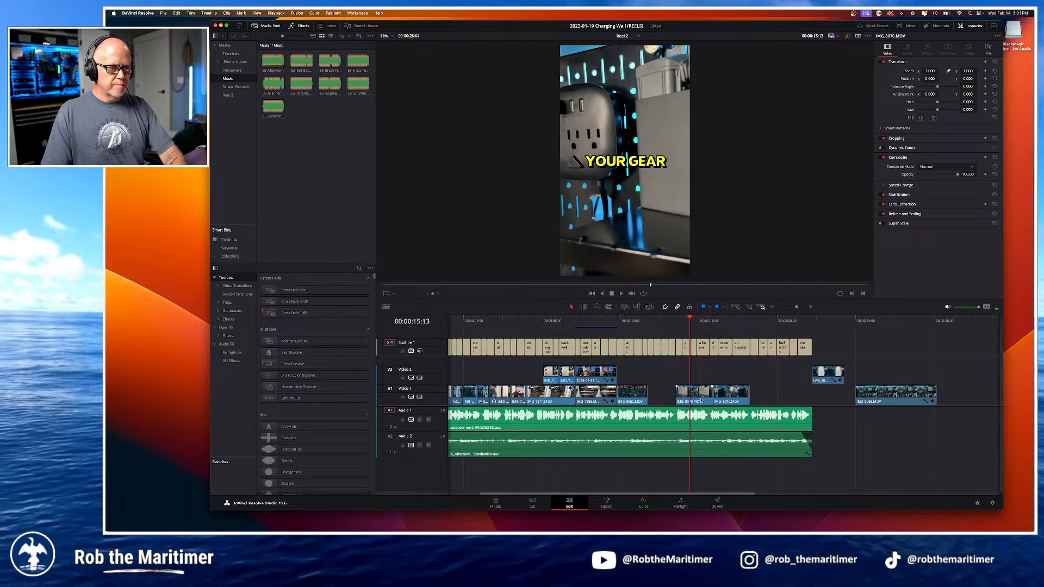
drag(696, 400, 665, 396)
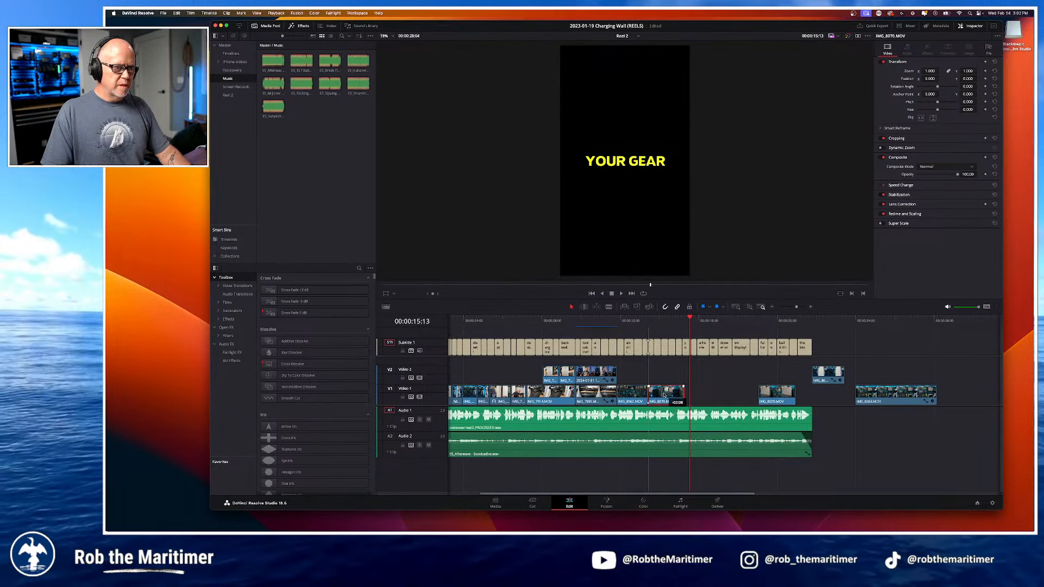
Step: Play through the Neewer batteries clip and trim about 3 frames off its end
click(601, 321)
key(space)
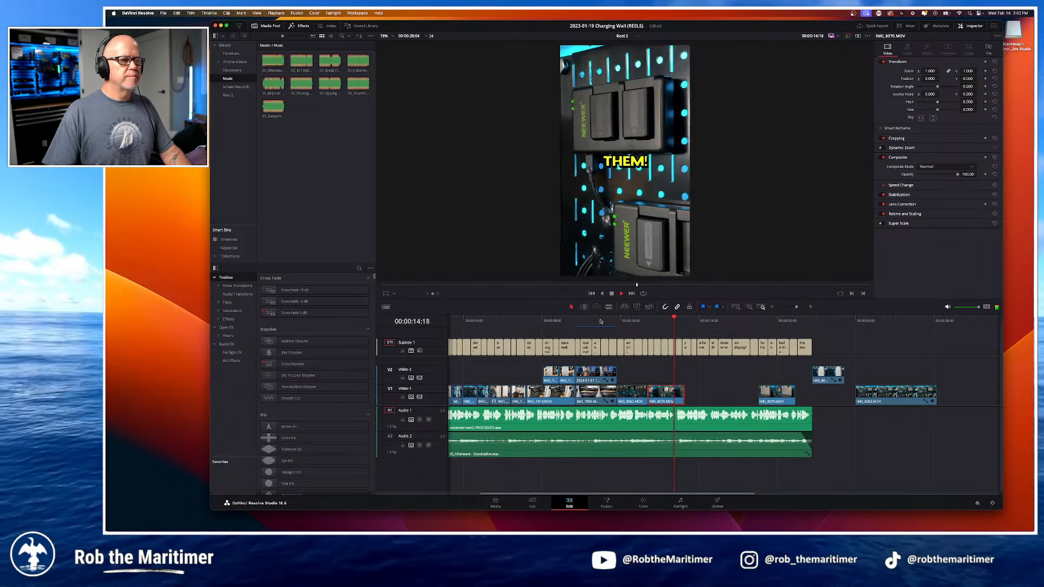
drag(685, 395, 680, 396)
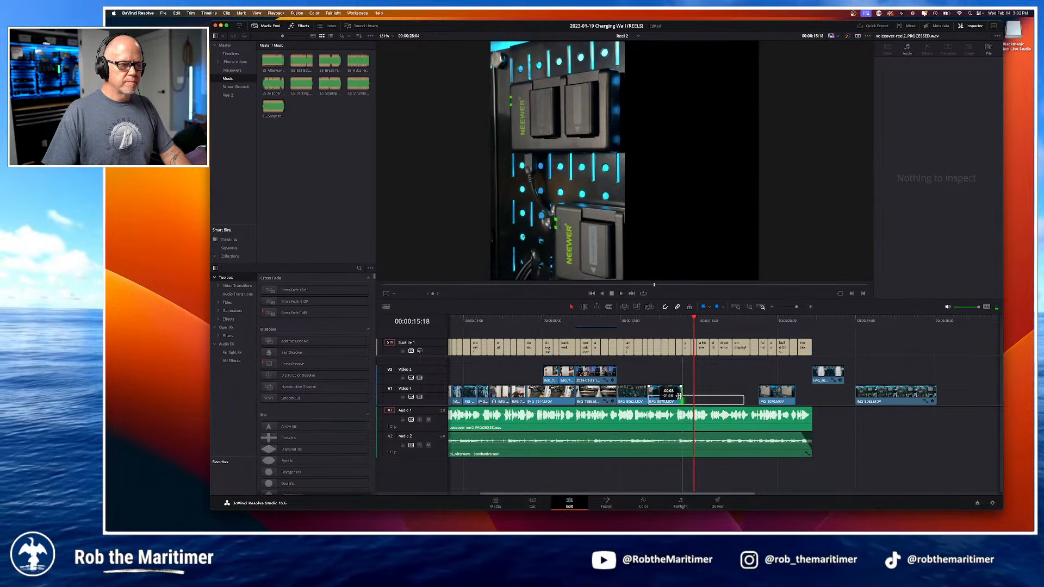
click(715, 375)
Step: Move the power strip clip past the voiceover and place IMG_8063.MOV directly after the Neewer batteries clip on Video 1
drag(881, 399, 709, 376)
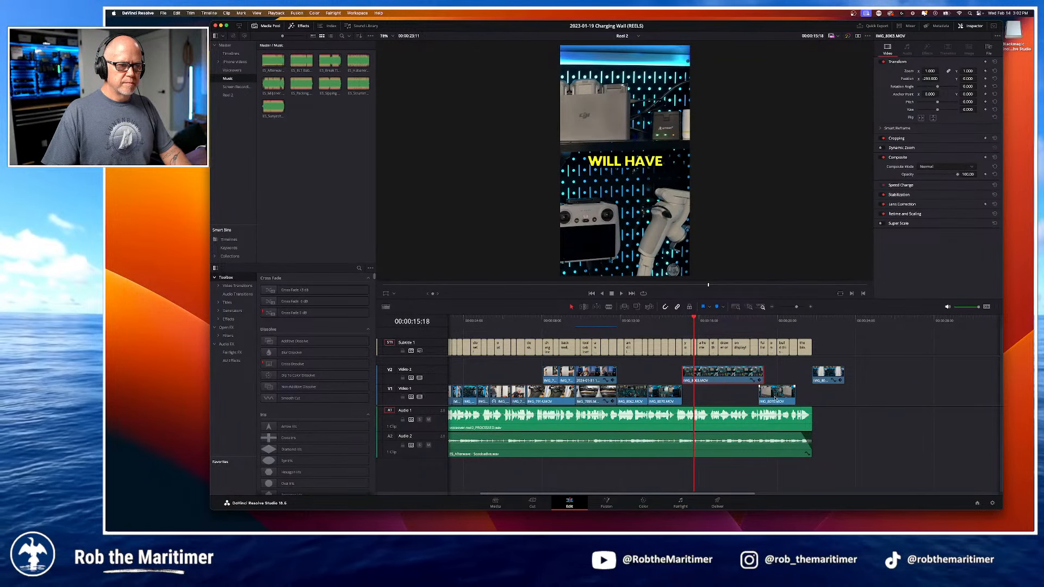
drag(776, 398, 878, 398)
drag(711, 377, 711, 396)
Step: Trim the end of IMG_8063.MOV back to 00:00:16:13, at the "EITHER IN A" subtitle
key(space)
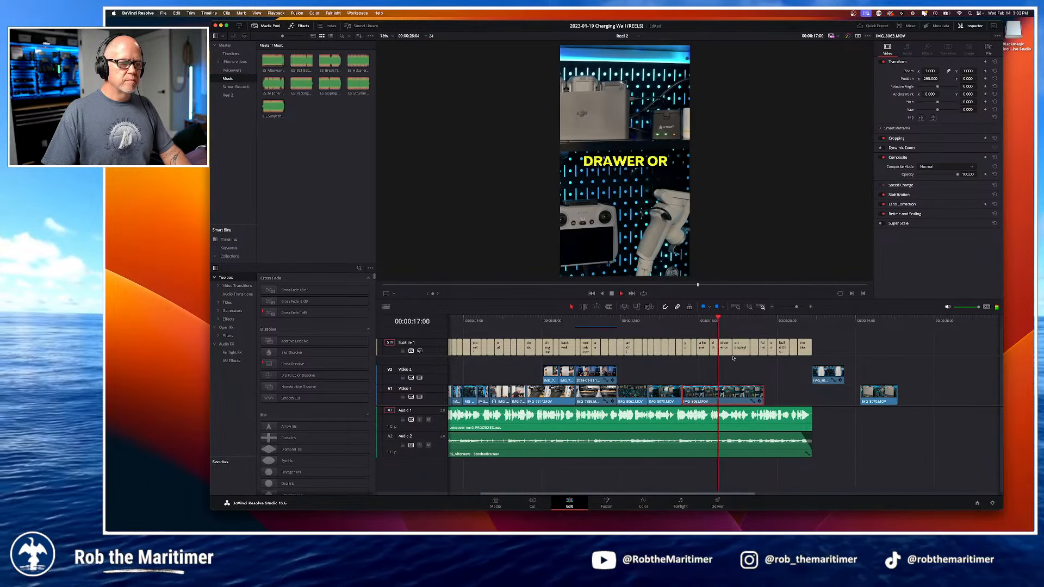
drag(729, 319, 710, 322)
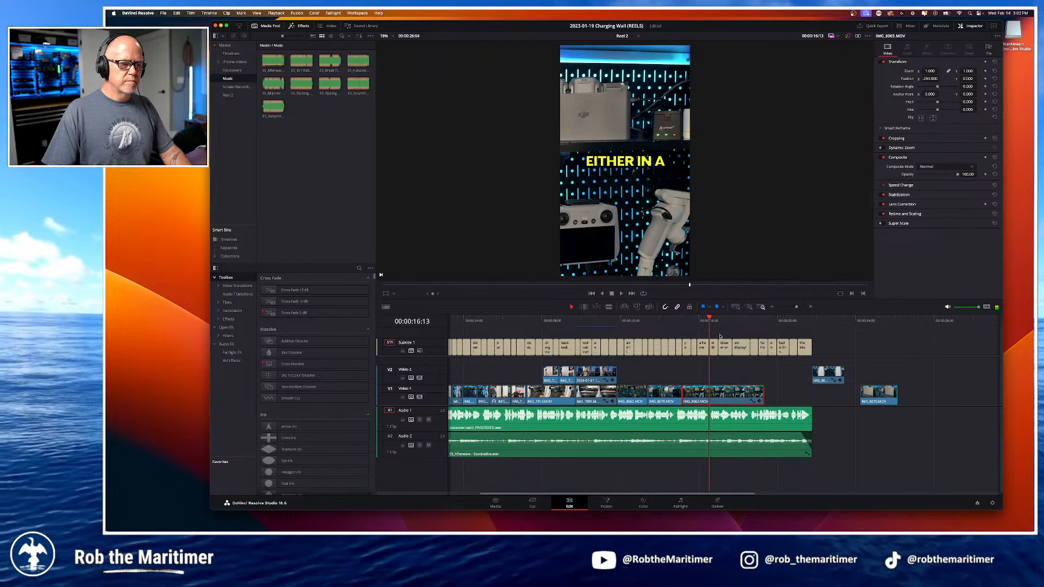
drag(764, 397, 709, 397)
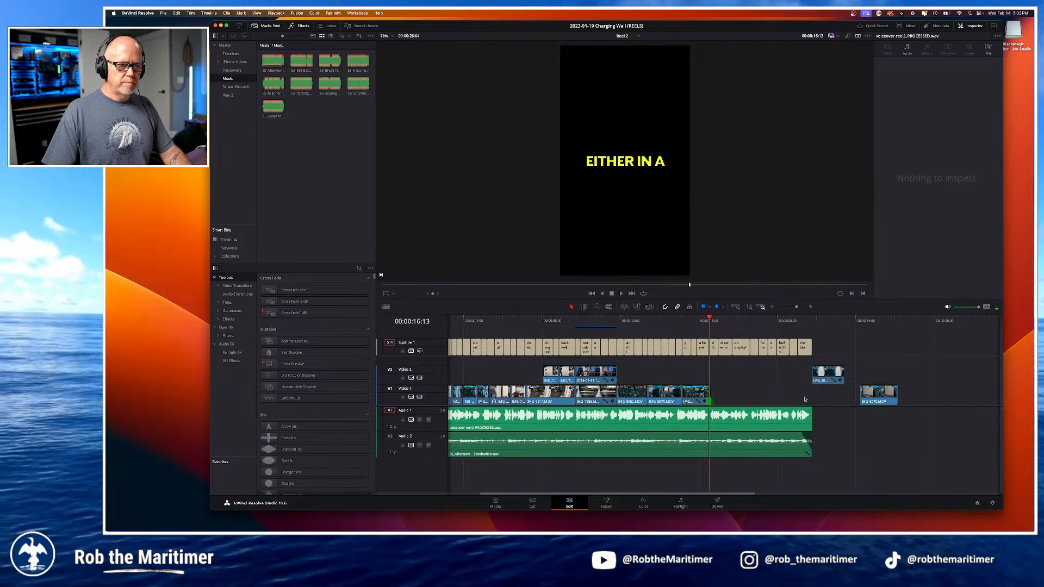
Step: Move the leftover wide cabinet clip from Video 2 to Video 1, starting at 00:00:16:13 directly after IMG_8063.MOV
click(828, 374)
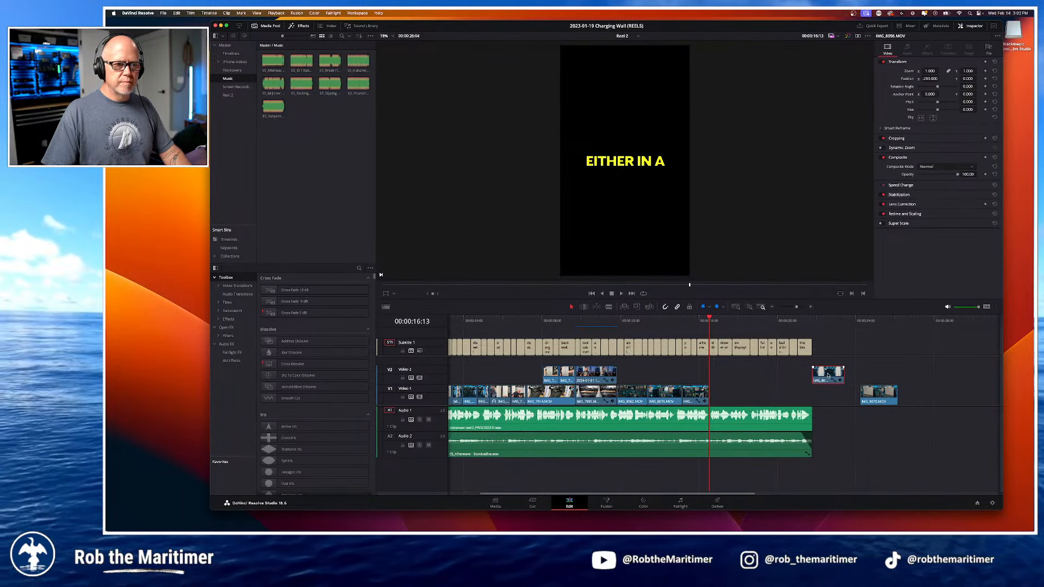
drag(828, 374, 727, 395)
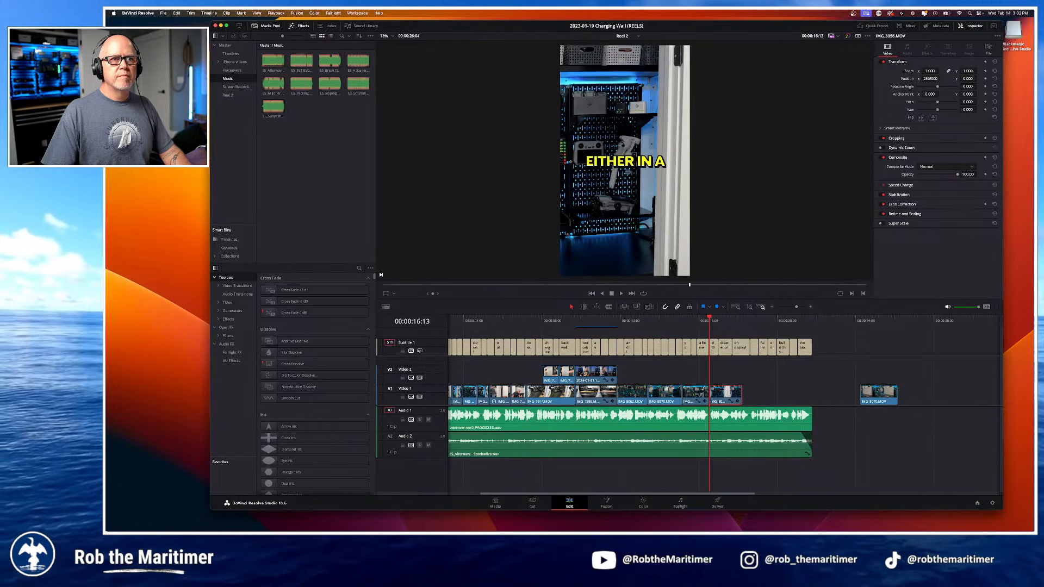
Step: Reset the wide cabinet clip's horizontal position to 0 and play the section from the "A HOME" subtitle
text(0)
key(Return)
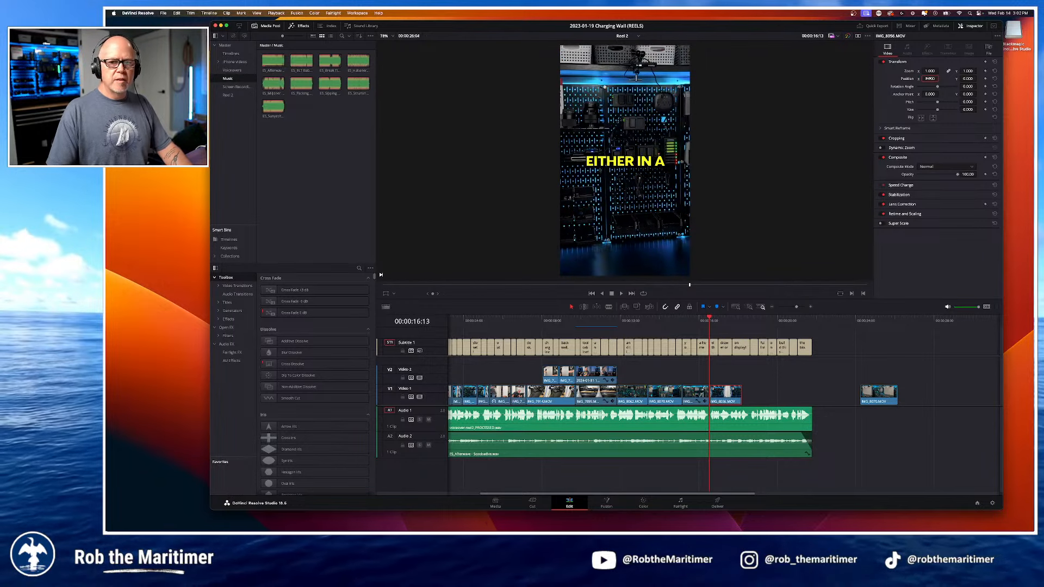
click(700, 321)
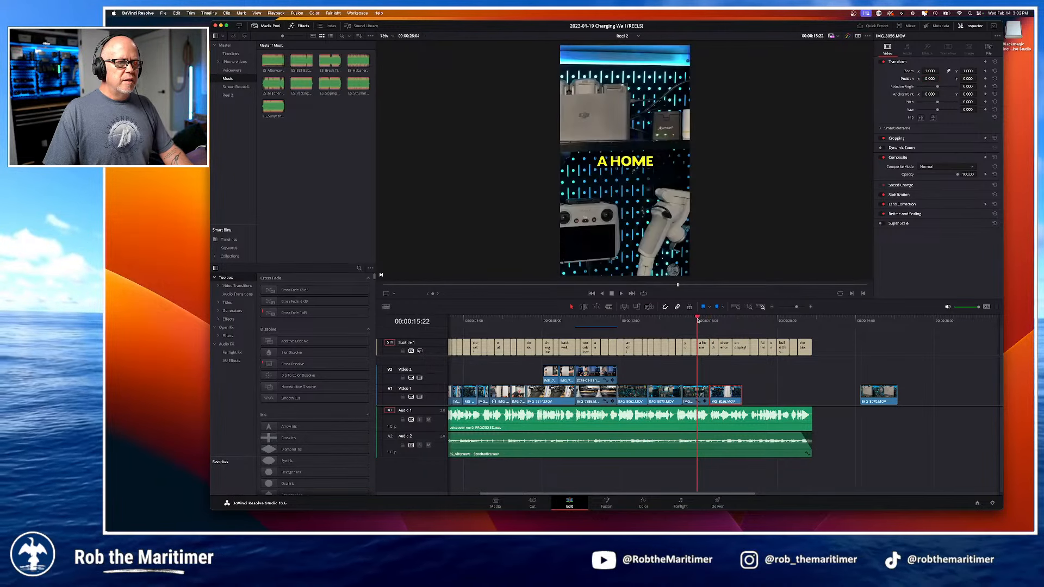
key(space)
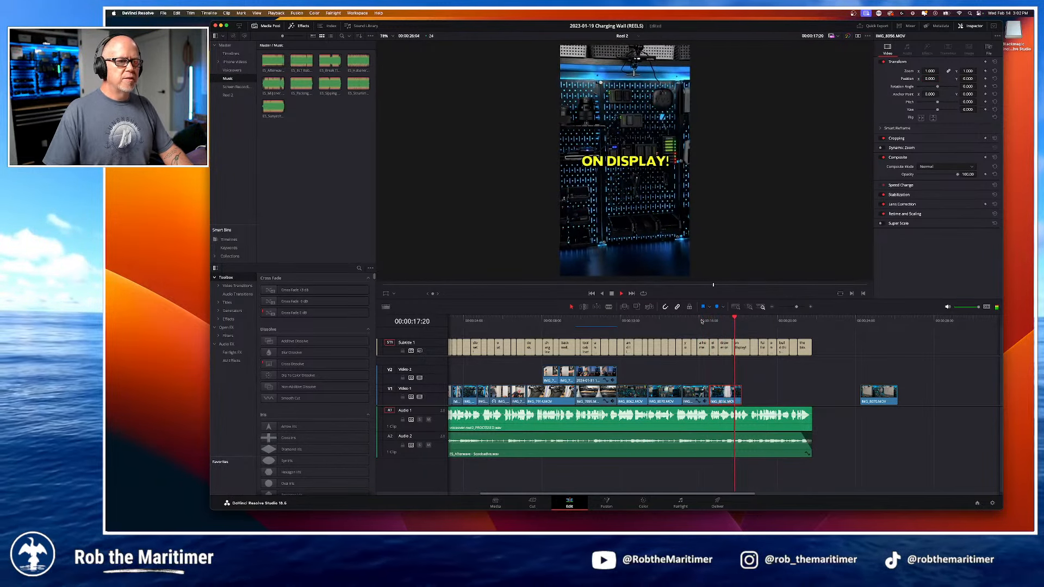
key(space)
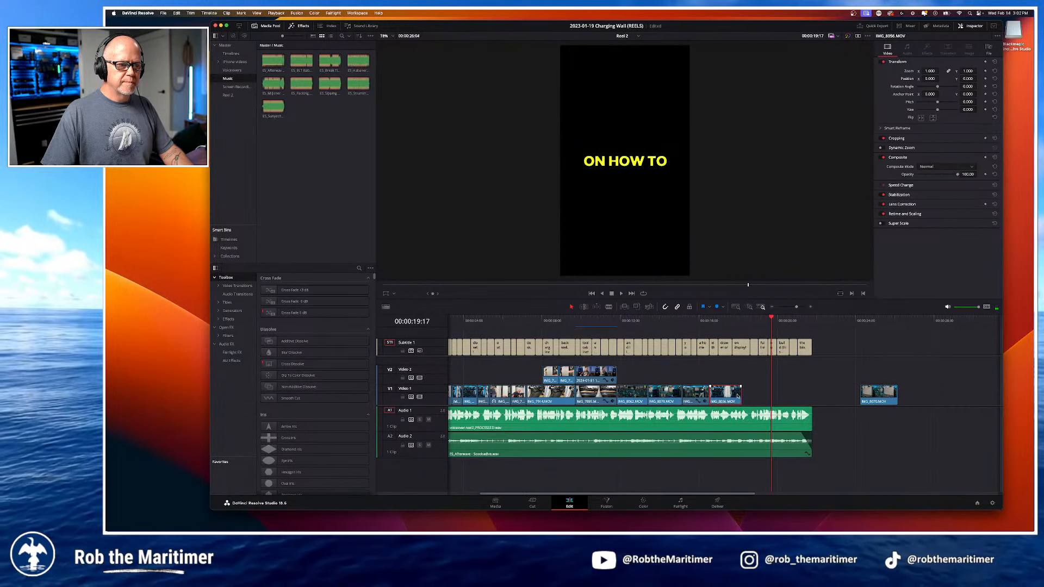
Step: Lengthen the wide cabinet clip on Video 1 with its start against IMG_8063.MOV, and delete the spare clip past the voiceover
drag(734, 398, 710, 397)
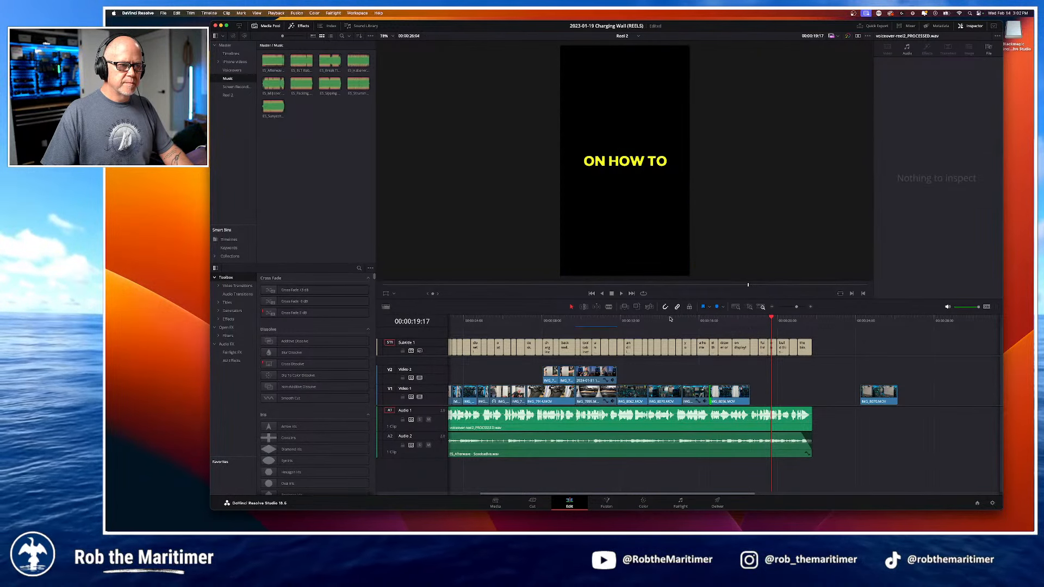
click(669, 321)
click(676, 321)
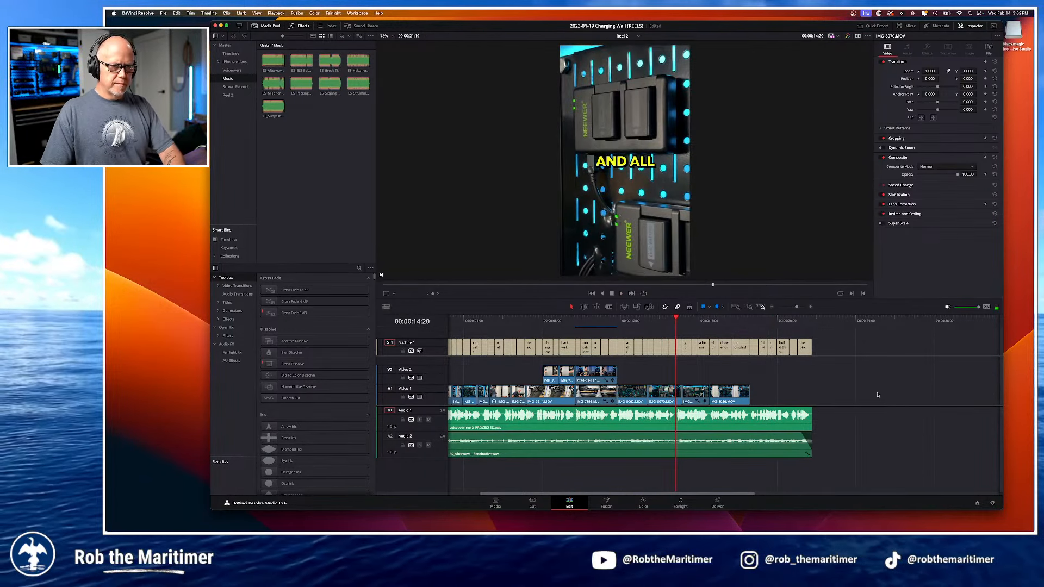
Step: In the Reel 1 timeline, play the closing split-screen section and copy its clips from Video 1 and Video 2
click(623, 36)
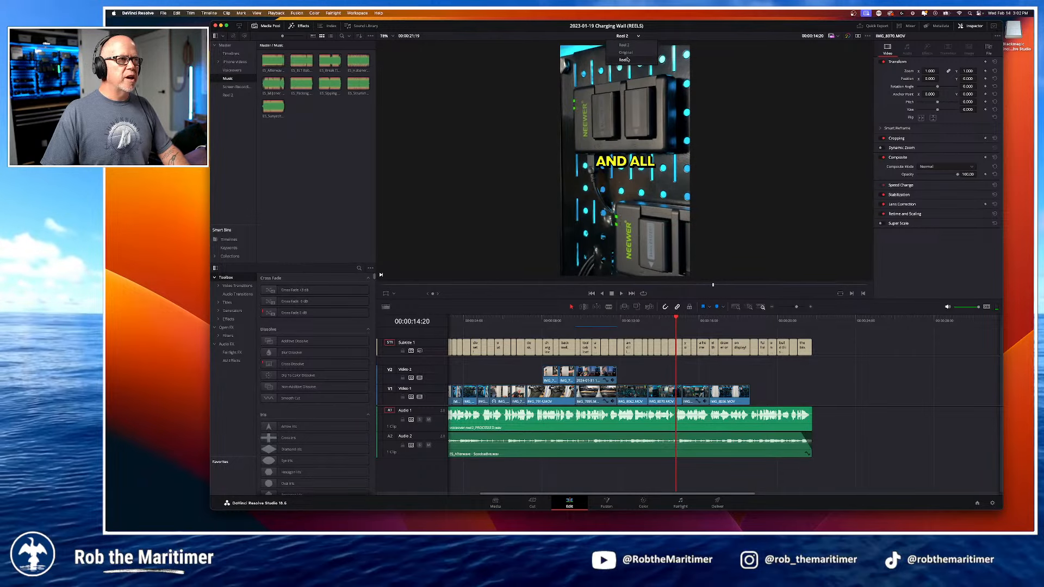
click(623, 60)
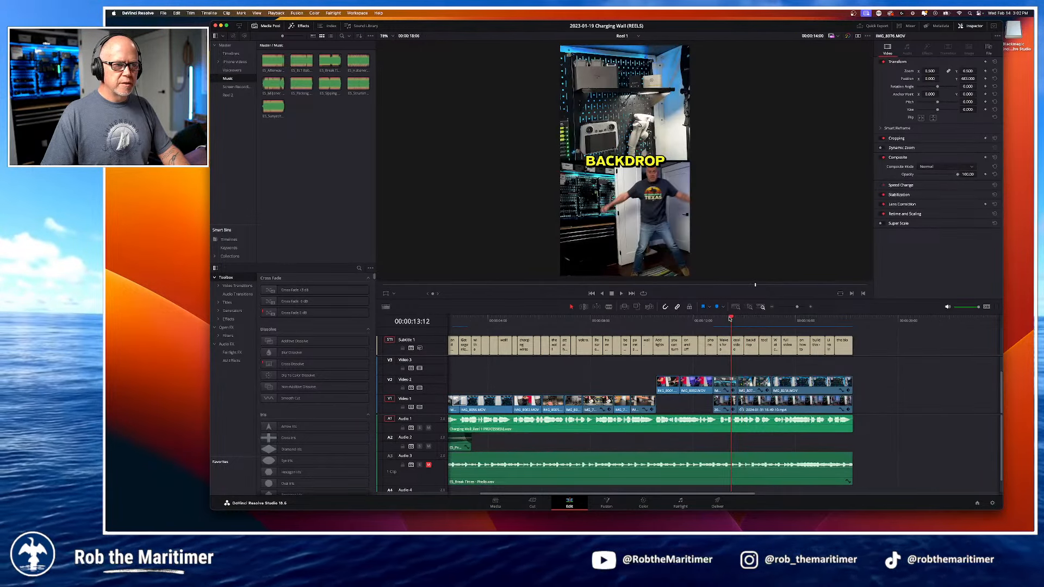
key(space)
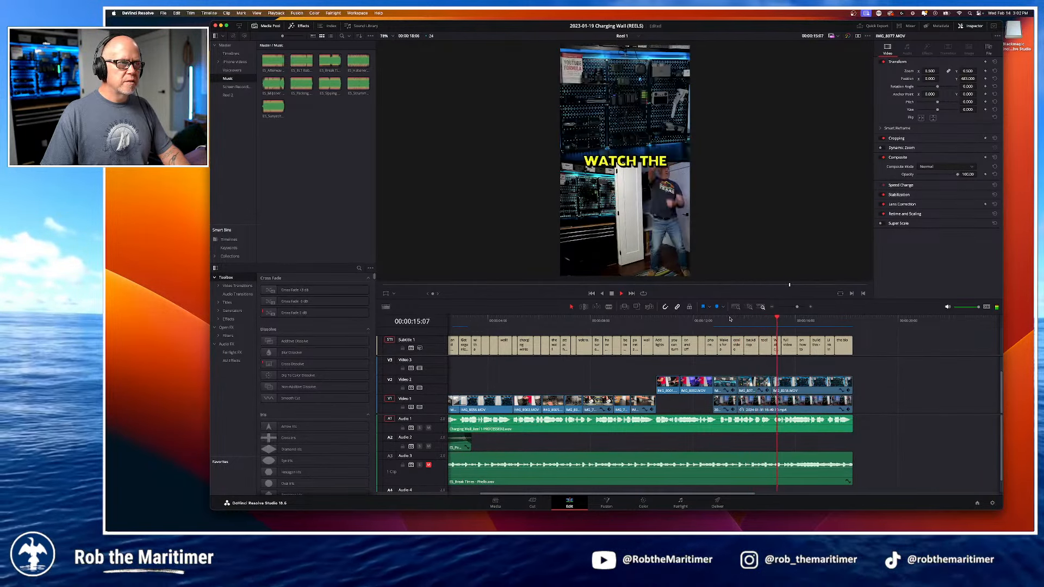
key(space)
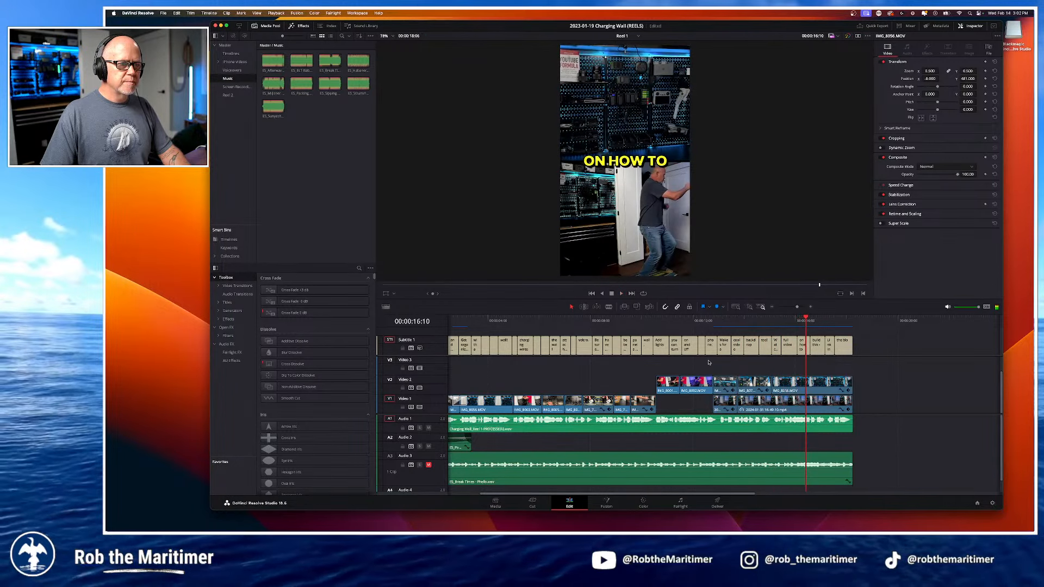
click(702, 320)
key(space)
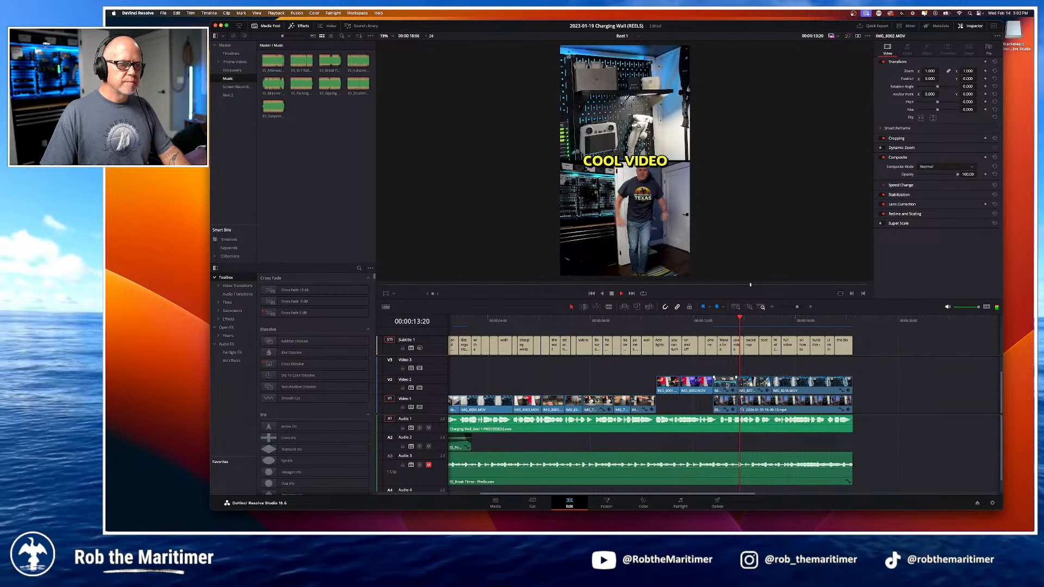
drag(729, 372, 840, 407)
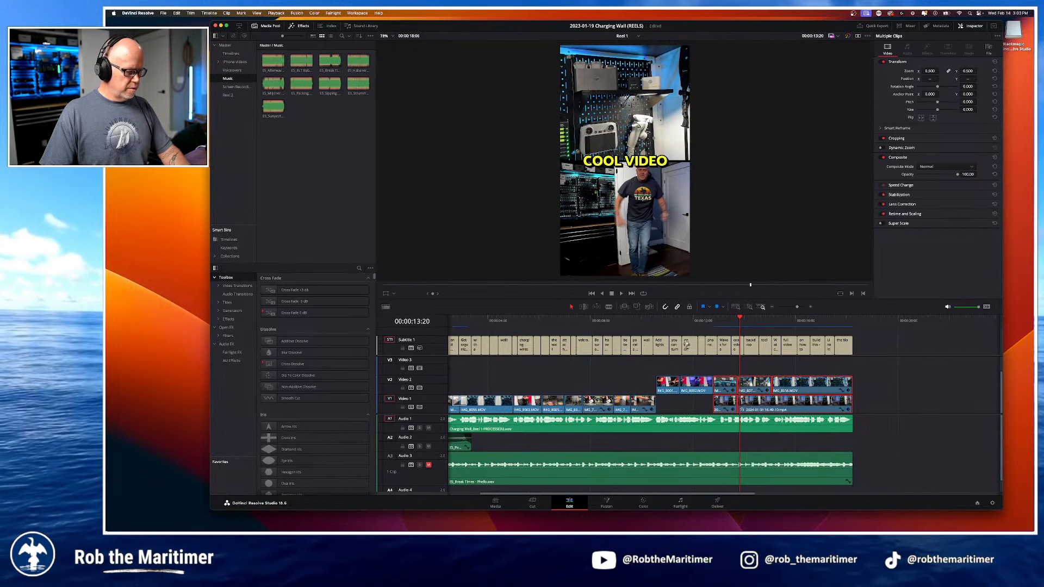
Step: Paste the copied split-screen clips into the Reel 2 timeline at 00:00:19:01, at the "FULL VIDEO" subtitle
click(625, 37)
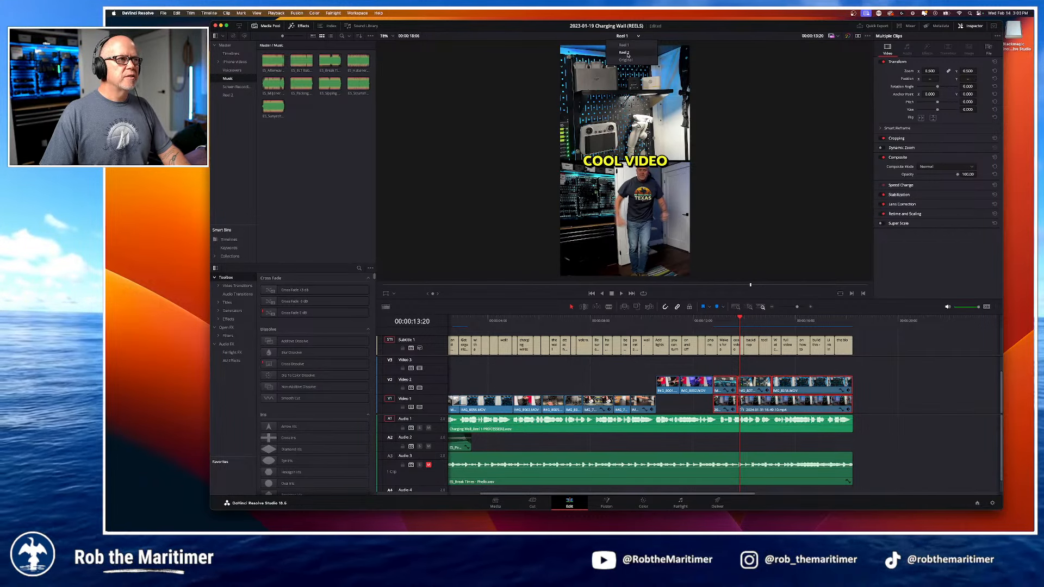
click(625, 52)
click(758, 319)
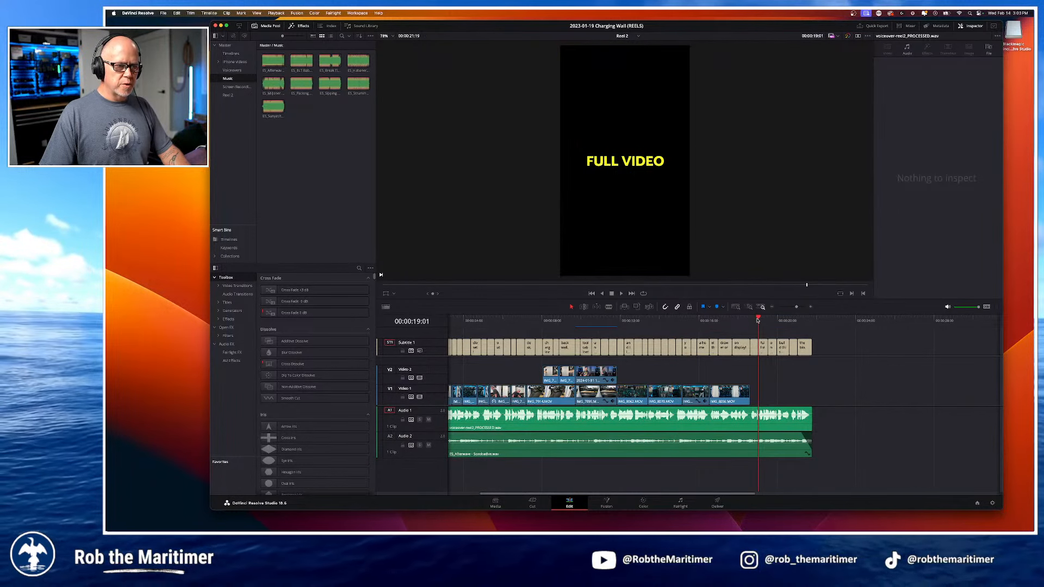
key(super+v)
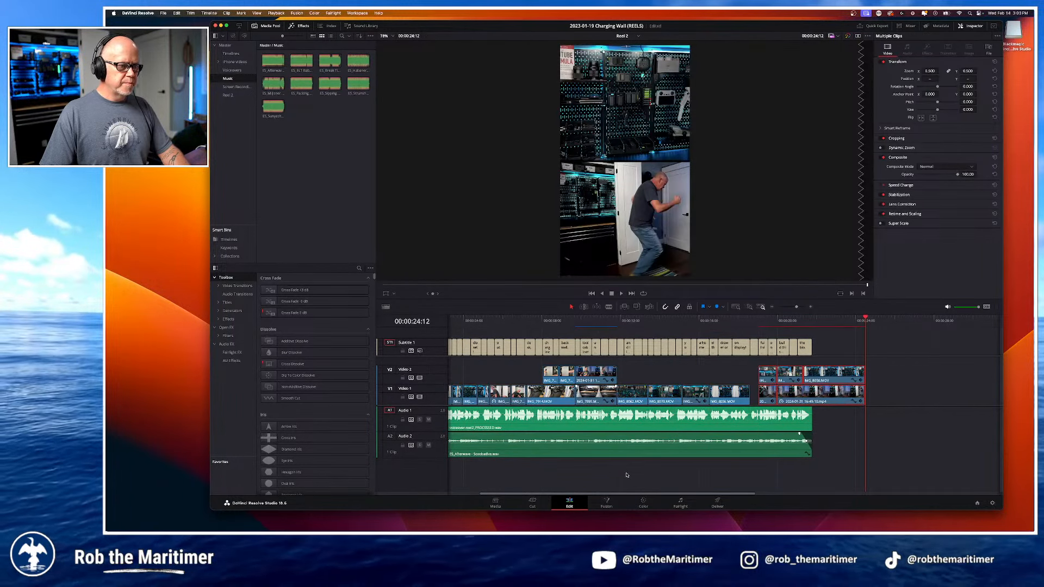
Step: Play Reel 2 from the beginning through to the pasted split-screen clips
click(736, 307)
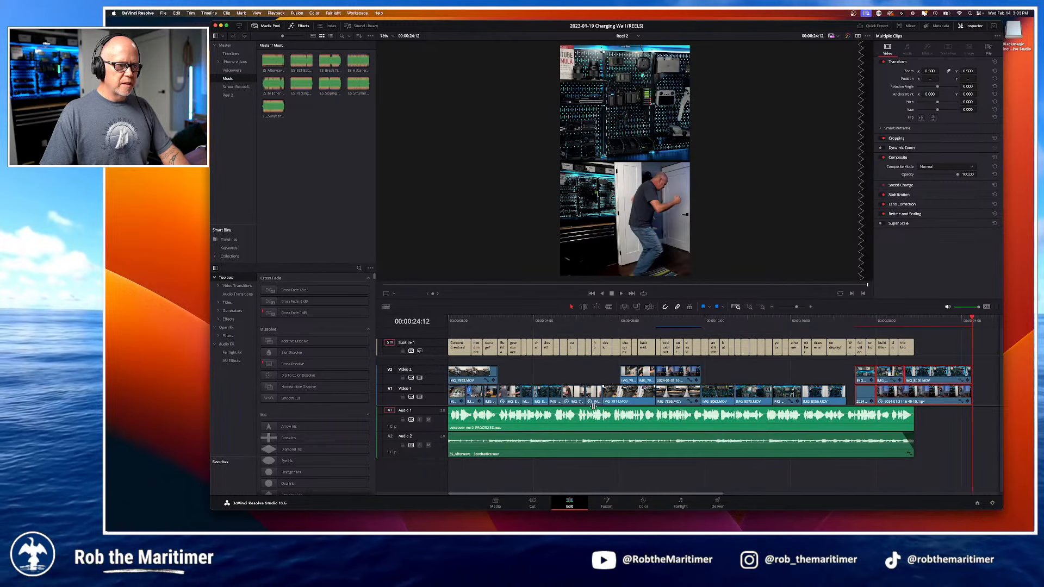
drag(496, 319, 419, 320)
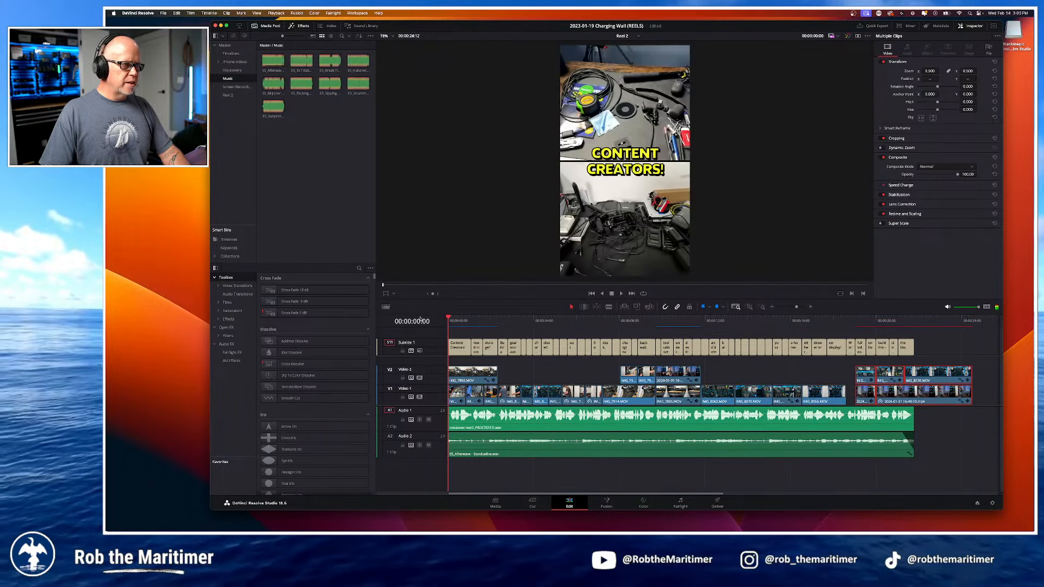
key(space)
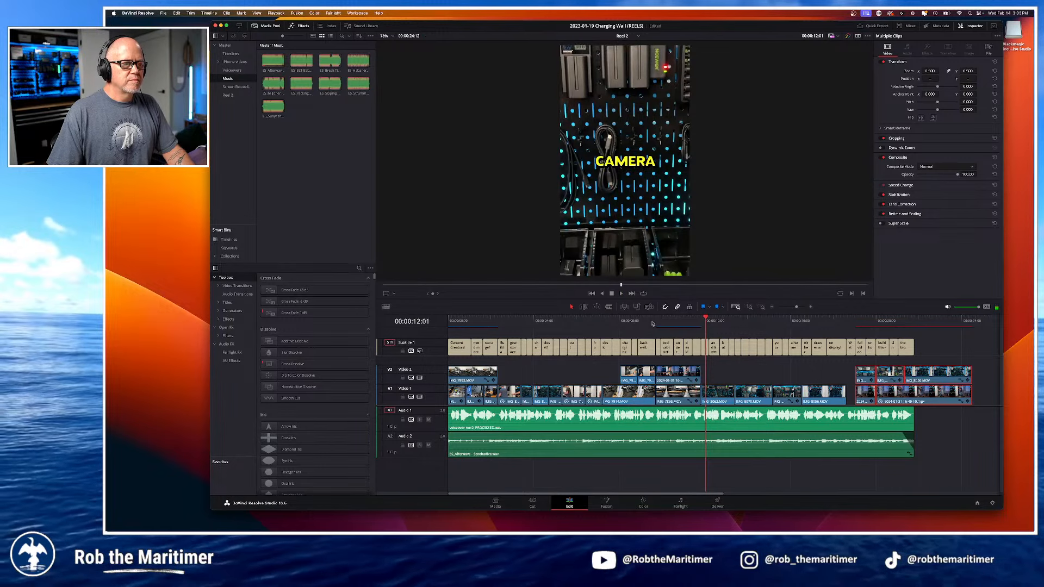
key(space)
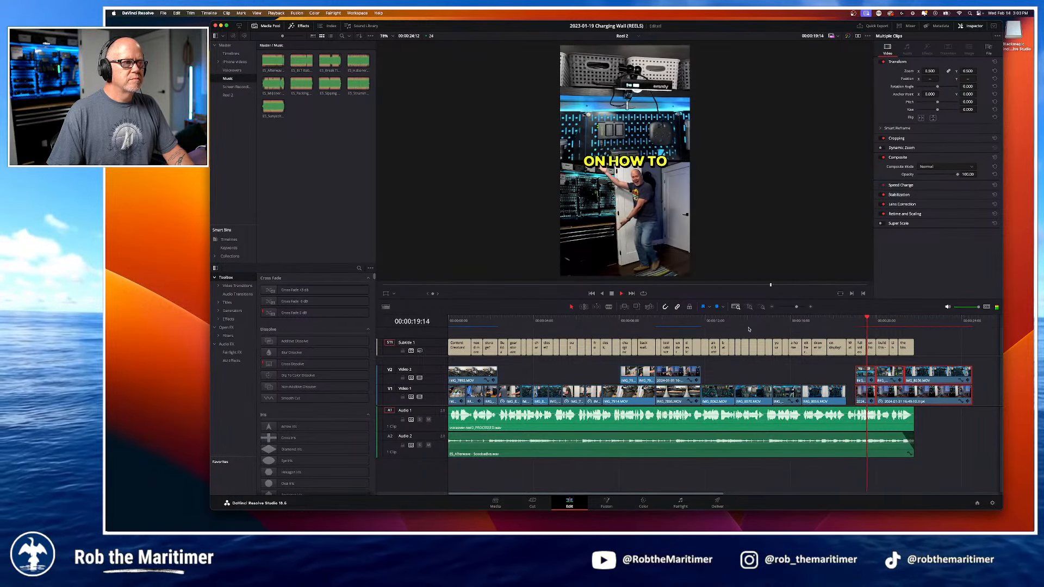
key(space)
Step: Move the pasted split-screen clips on both video tracks against the end of the wide cabinet clip and play the ending
click(840, 379)
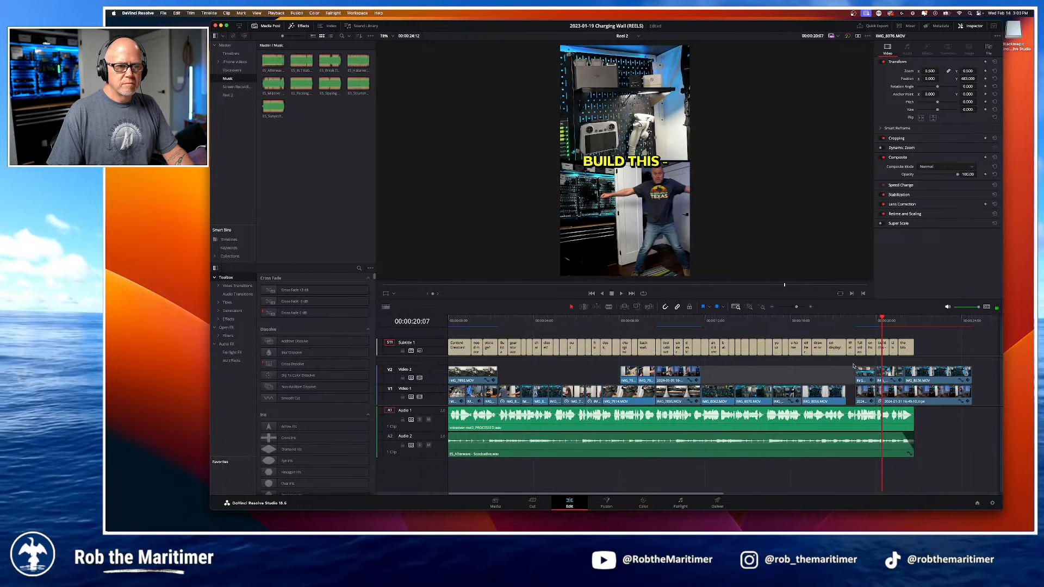
drag(863, 365, 920, 398)
click(843, 321)
key(space)
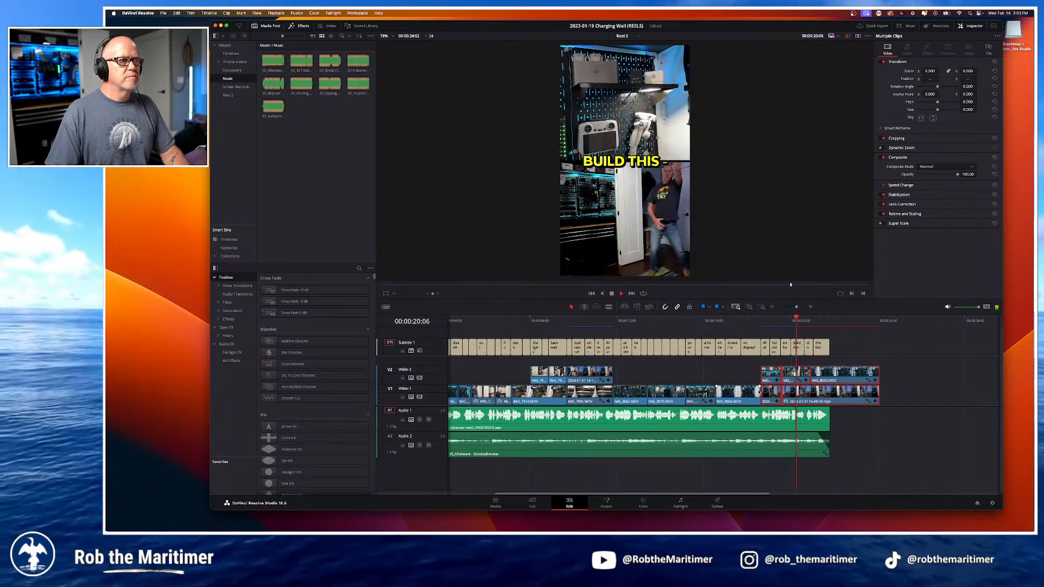
key(space)
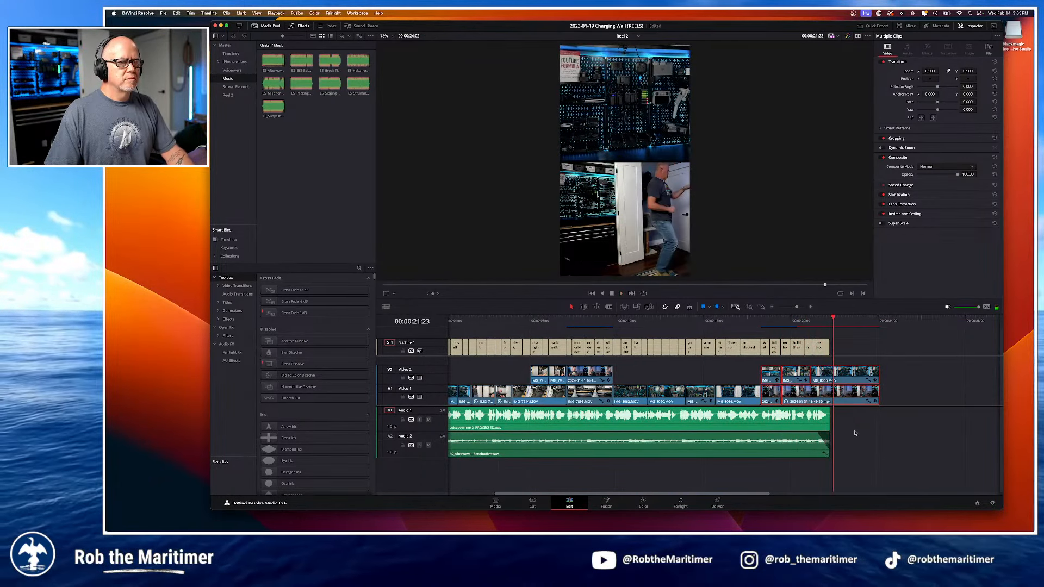
Step: Trim the ends of the last Video 2 and Video 1 clips back to the end of the voiceover at 00:00:21:20
key(Left)
key(Left)
key(Left)
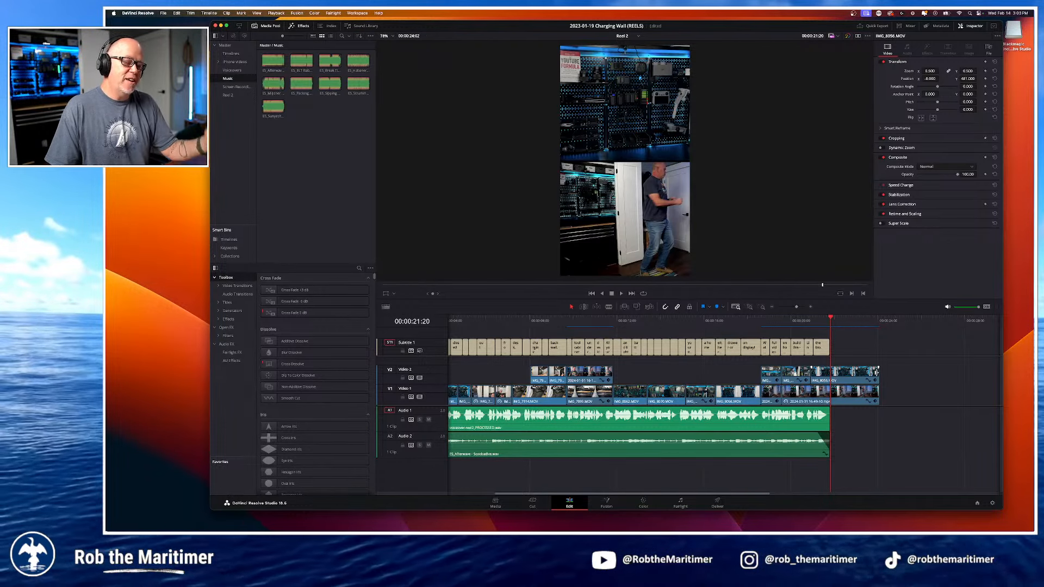
drag(831, 320, 815, 328)
drag(879, 372, 830, 373)
scroll(877, 401, left, 3)
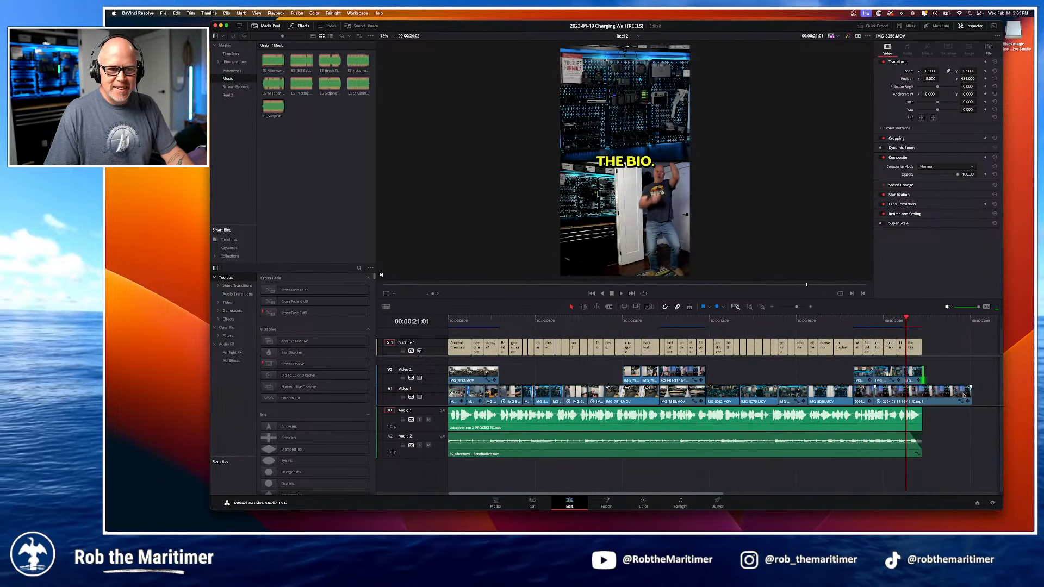
drag(972, 392, 923, 392)
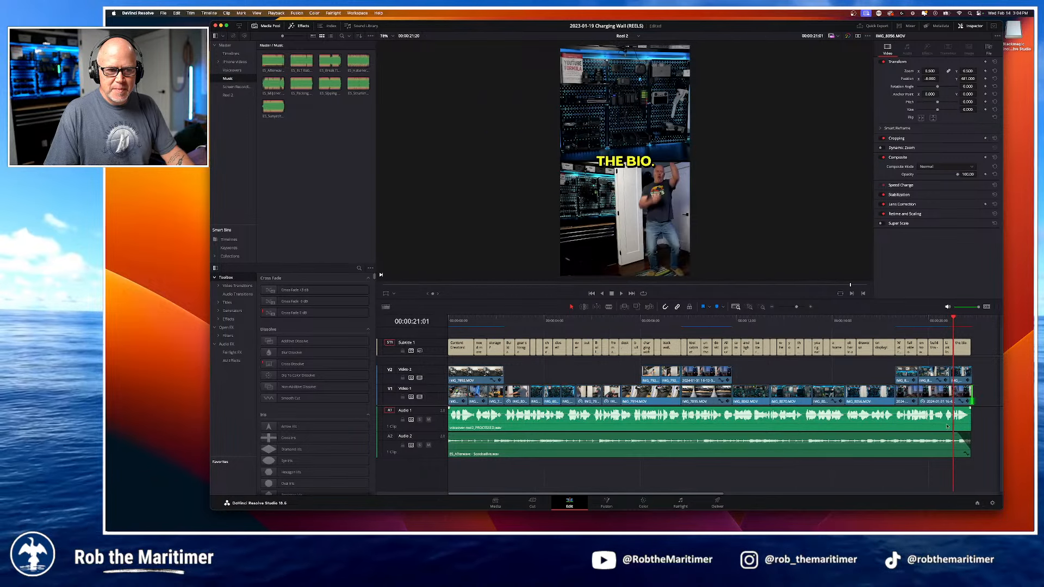
Step: Play the closing split-screen section and spot-check the shots between the "WILL BE" and "ON DISPLAY!" subtitles
click(878, 322)
key(space)
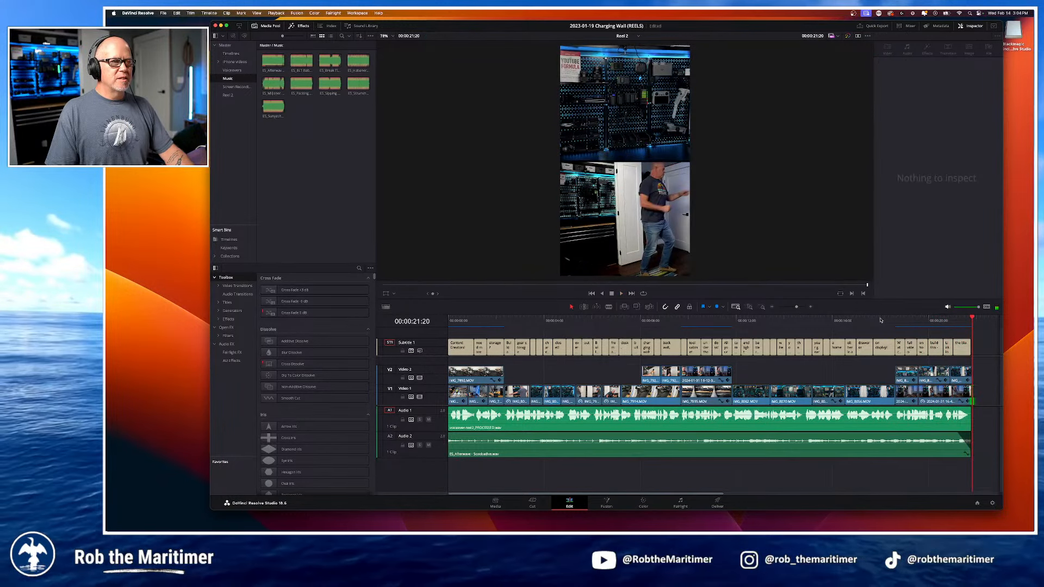
click(938, 320)
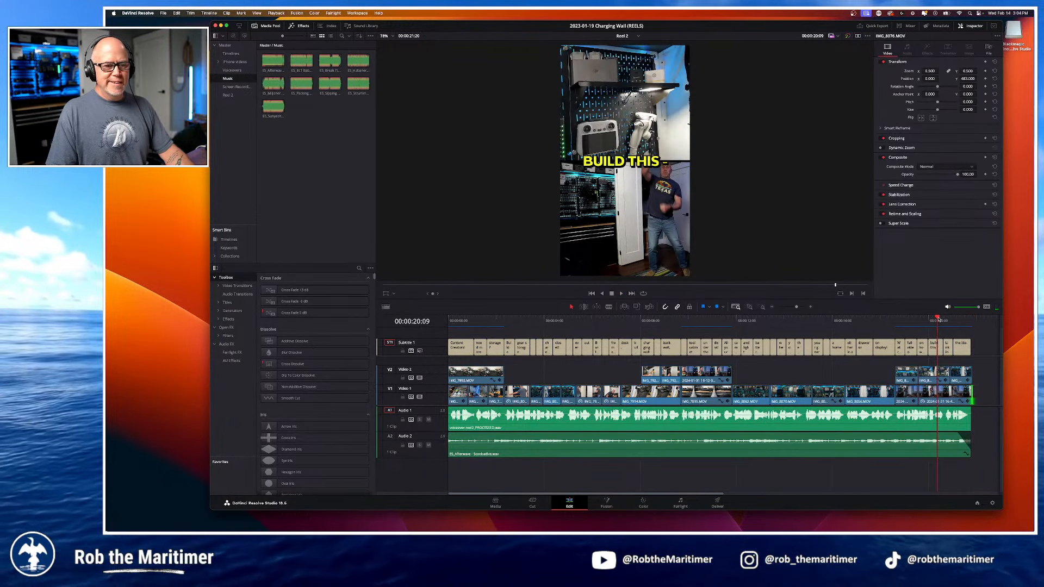
click(795, 319)
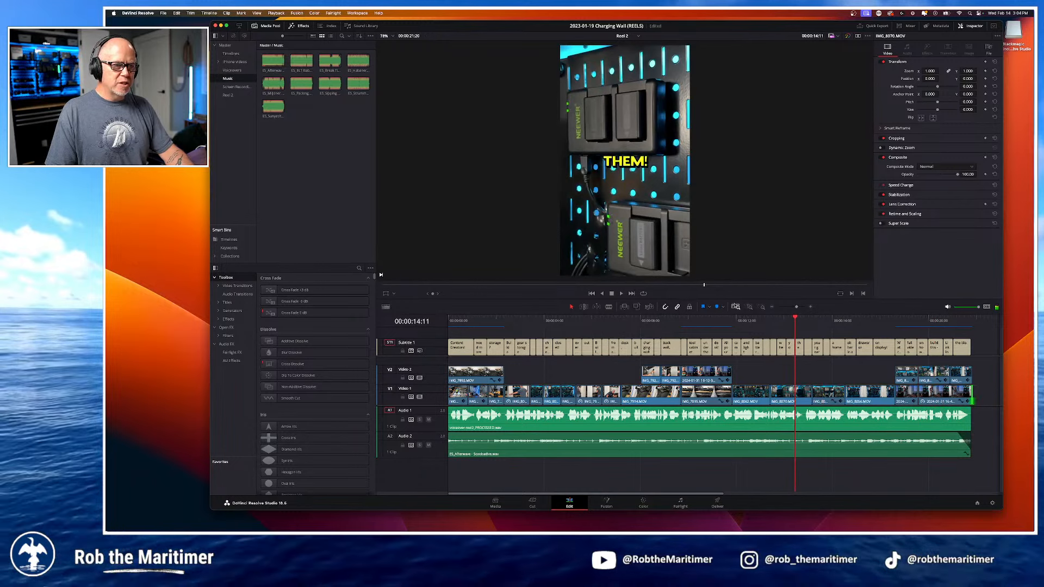
key(space)
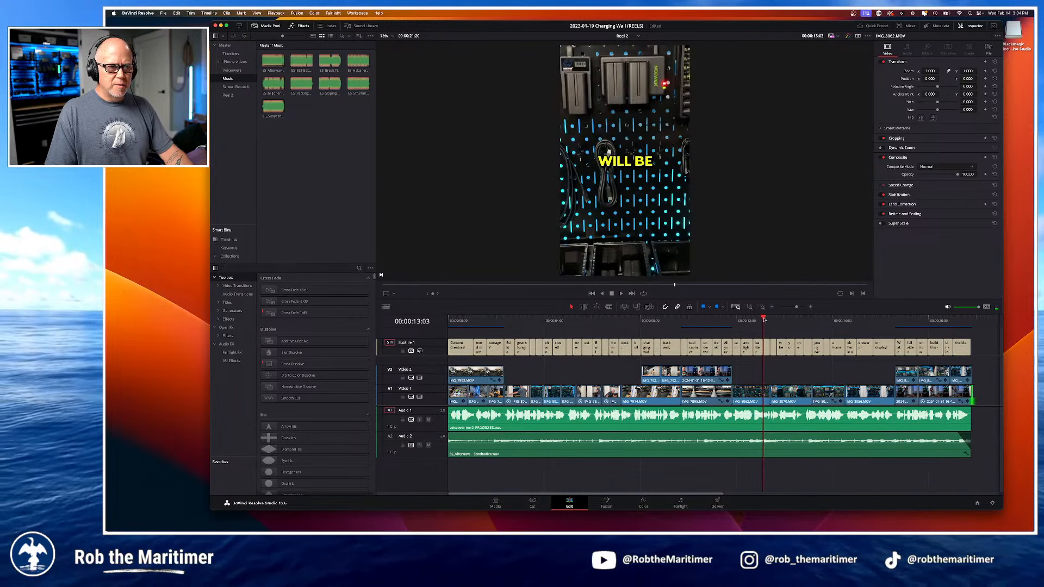
click(867, 321)
click(882, 337)
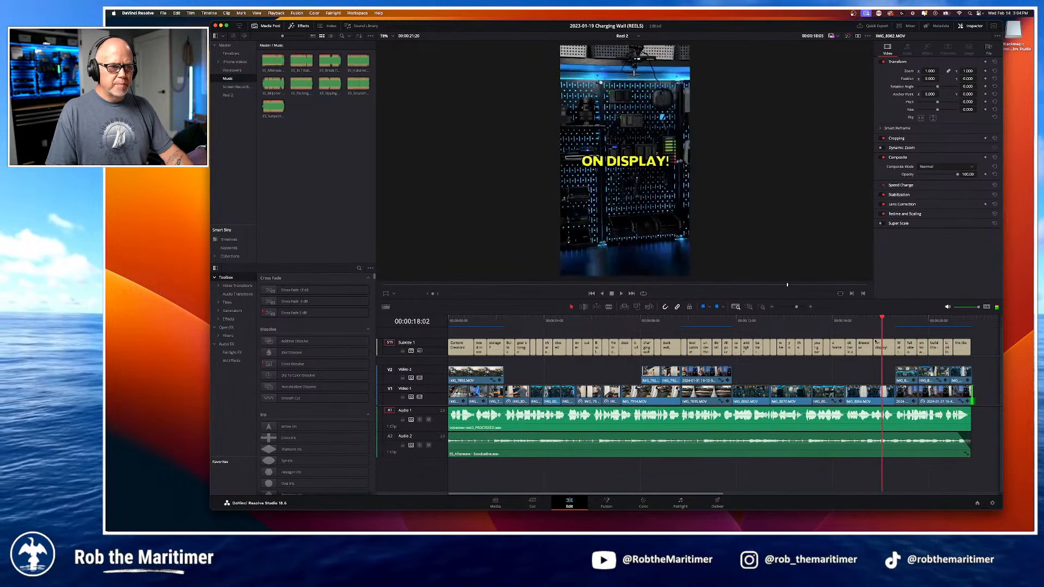
Step: Play Reel 2 from the beginning and spot-check the shots under the "BUILD A" and "FROM AN OLD" subtitles
drag(803, 343, 449, 345)
key(space)
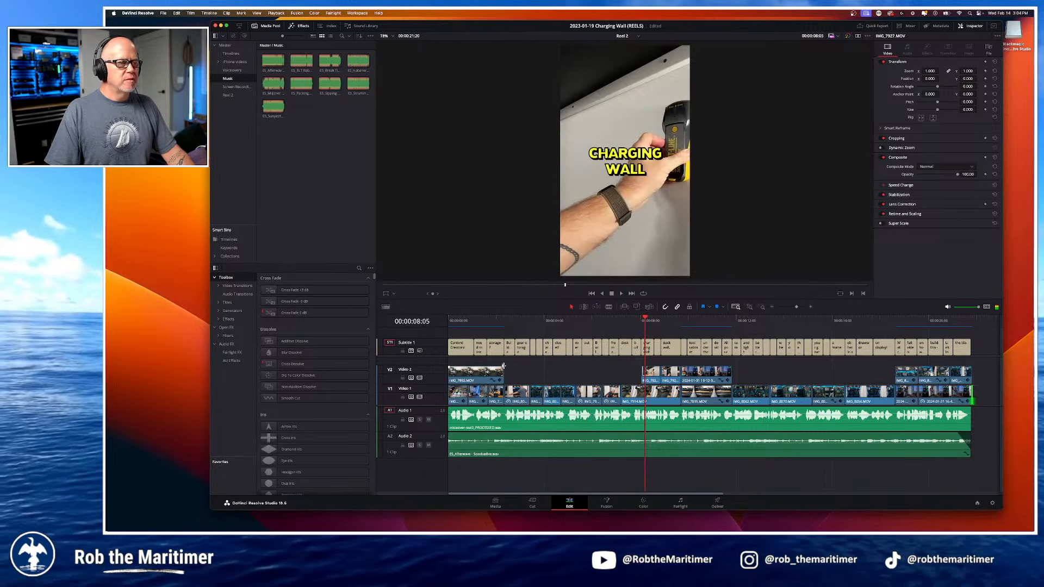
click(609, 319)
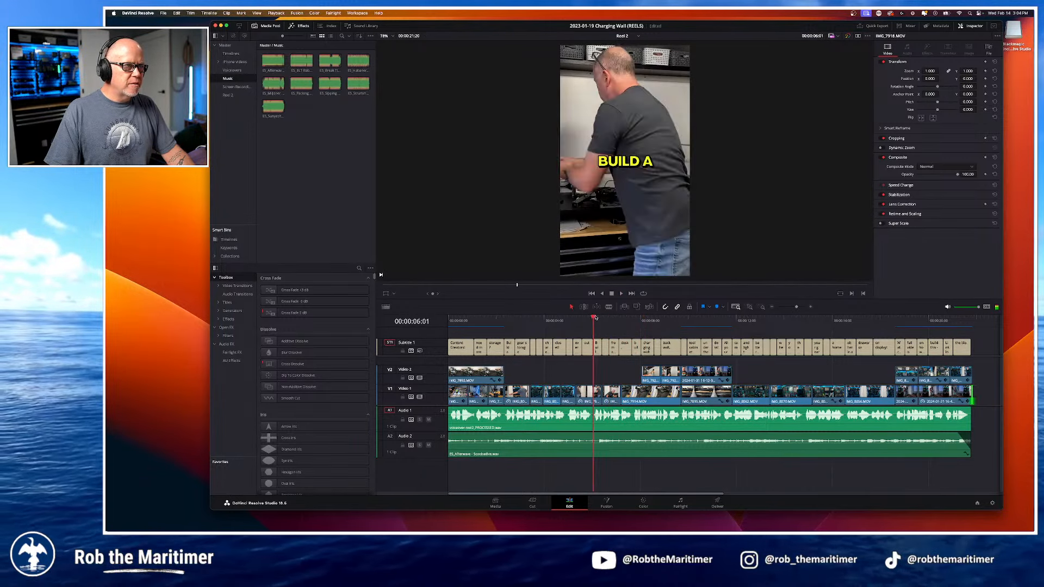
click(609, 318)
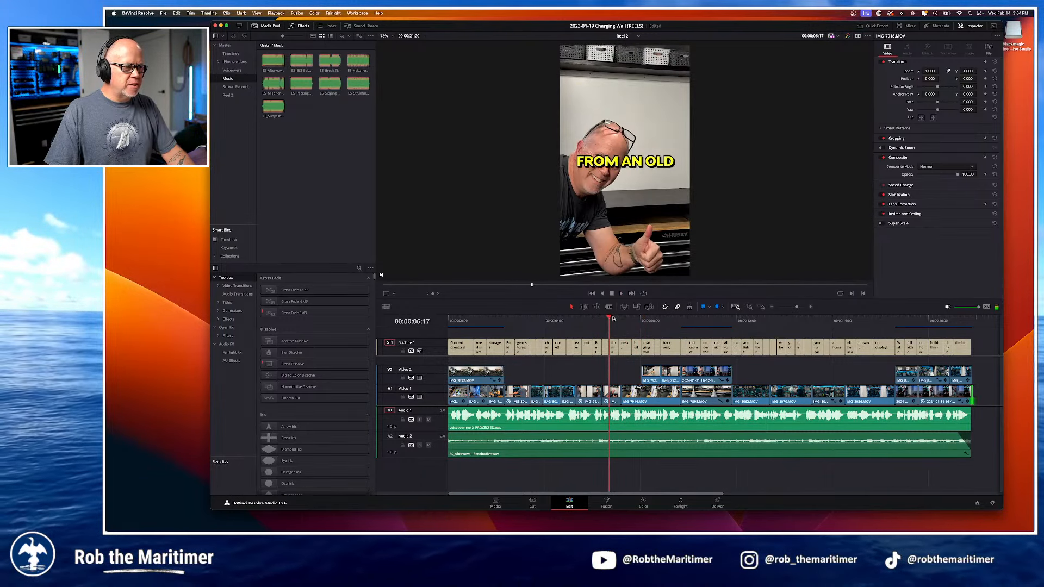
drag(612, 318, 451, 335)
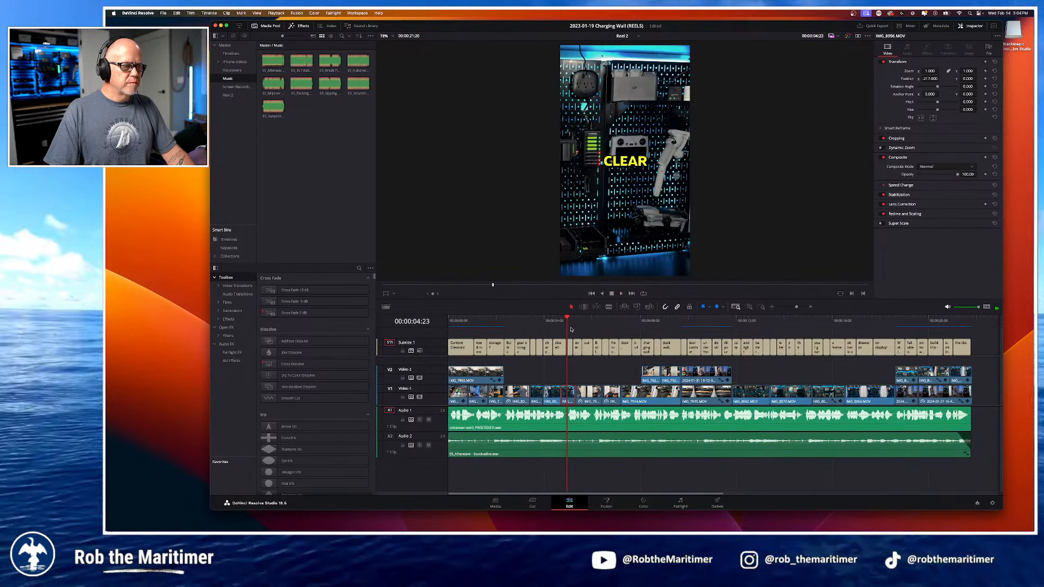
Step: Play the section from just before the "CLEAR" subtitle through to the second "BUILD A" subtitle, viewed at a closer timeline scale
scroll(582, 400, up, 3)
scroll(582, 400, up, 1)
scroll(582, 399, right, 2)
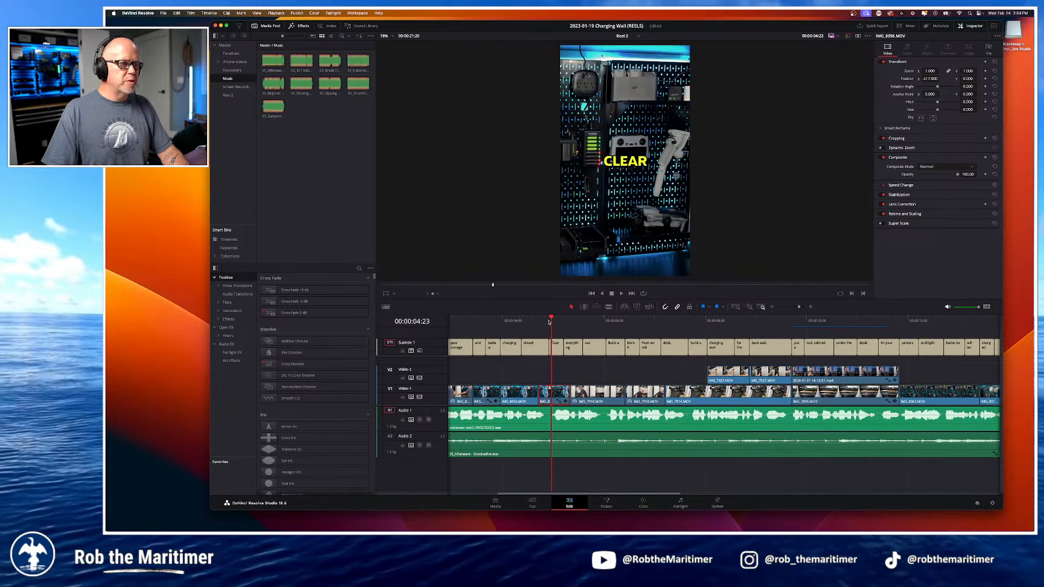
drag(552, 318, 531, 324)
key(space)
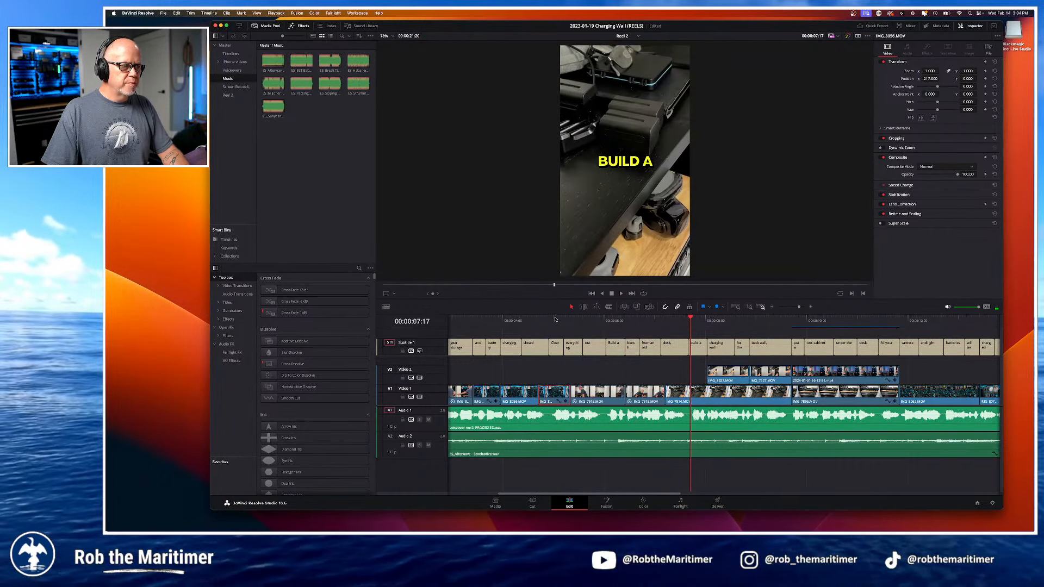
Step: Customize the captions from "Clear" through "desk," and set their vertical position to 630 so the text clears the face in the shot
click(555, 320)
drag(573, 336, 679, 351)
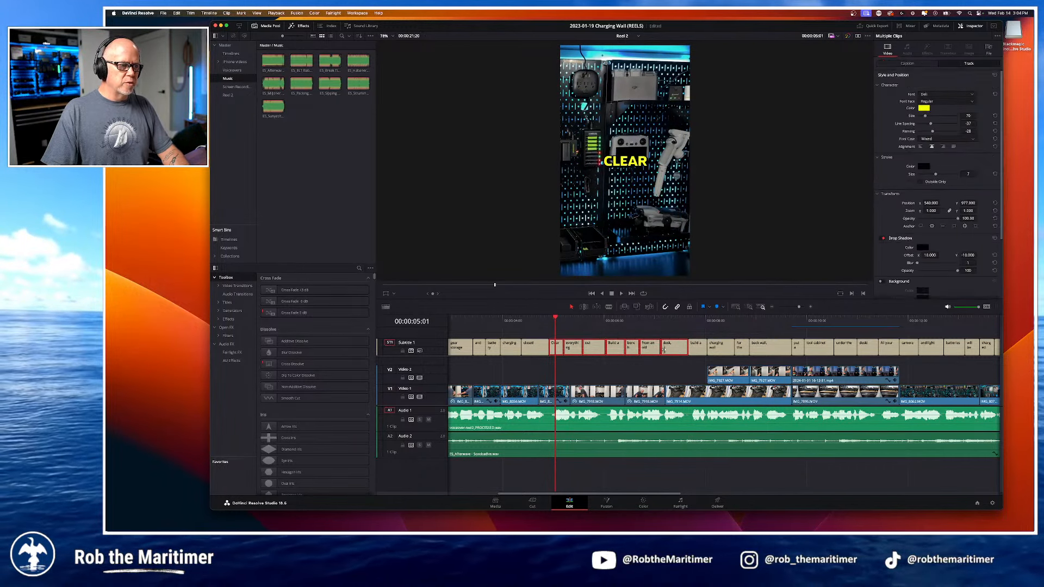
click(916, 63)
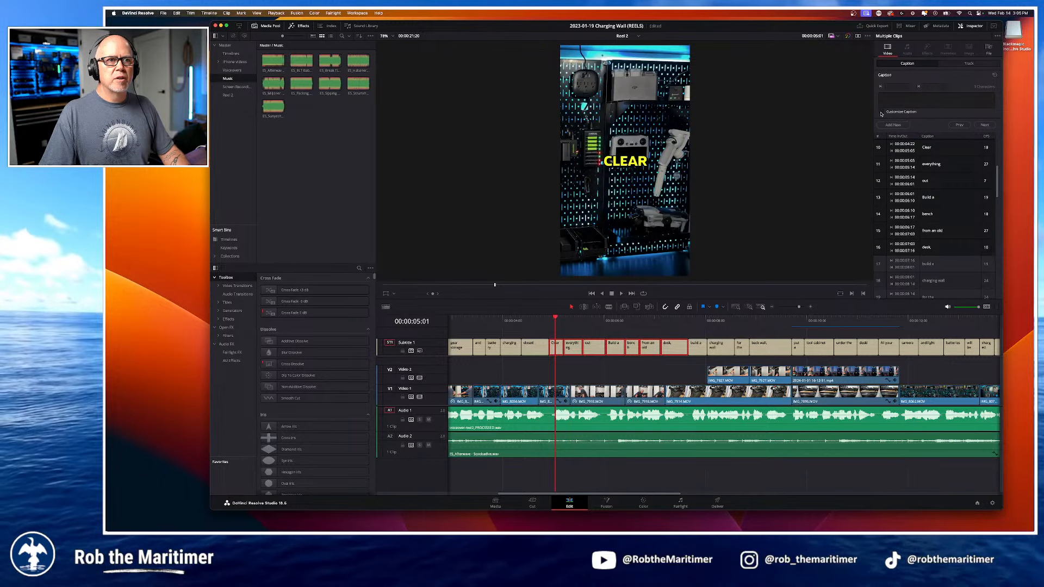
click(881, 112)
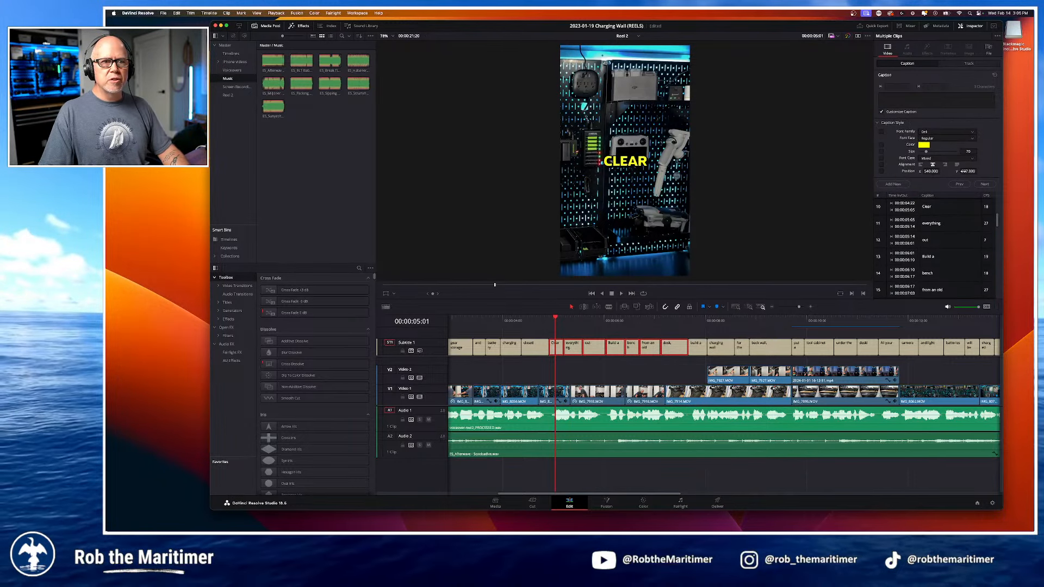
drag(557, 321, 636, 323)
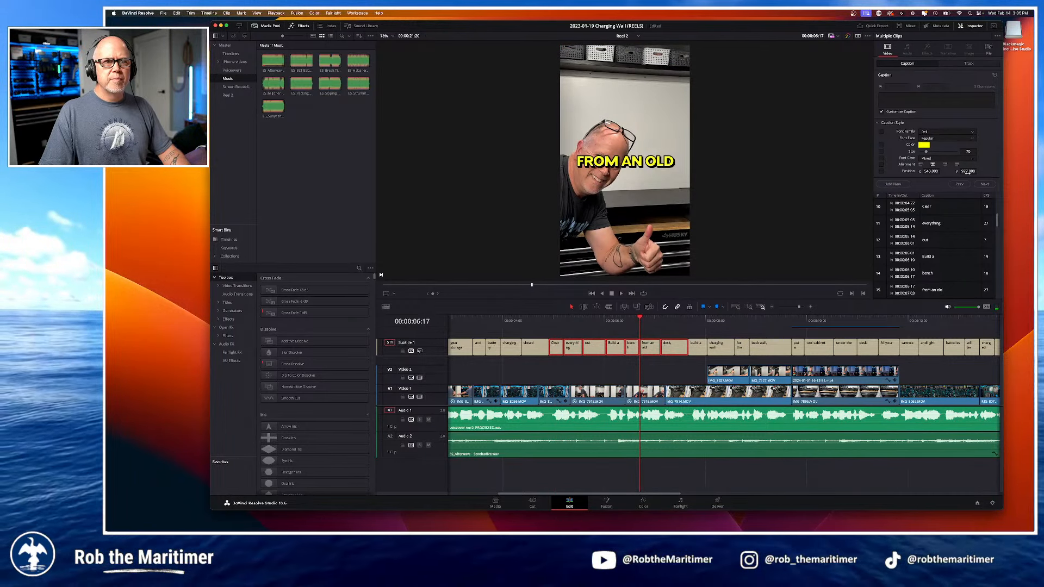
drag(968, 171, 585, 274)
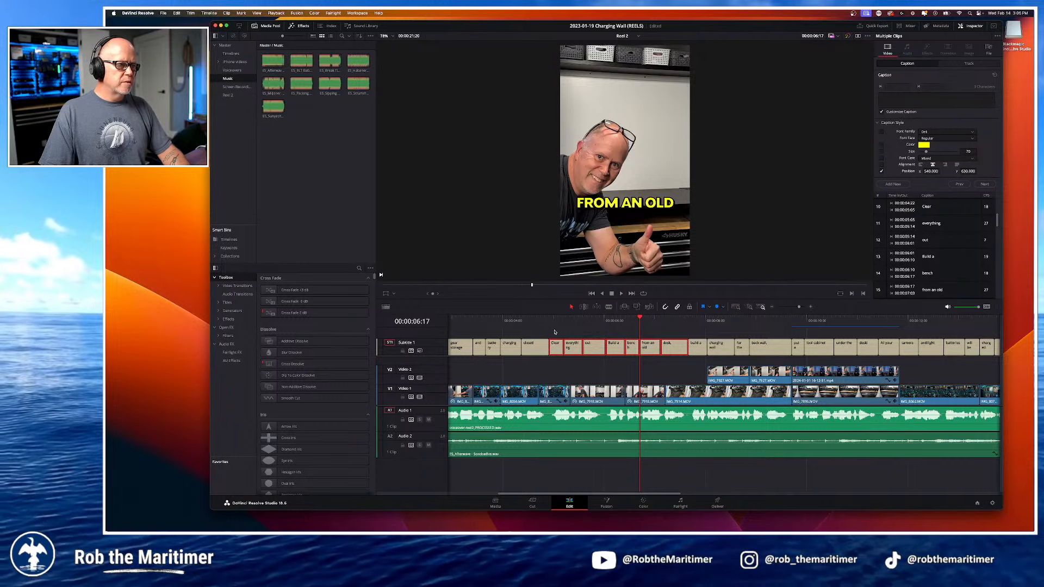
Step: Play the repositioned subtitles from "CHARGING" onward and check the placement of "BENCH" and "FROM AN OLD" over the shot
click(539, 320)
click(534, 372)
click(510, 321)
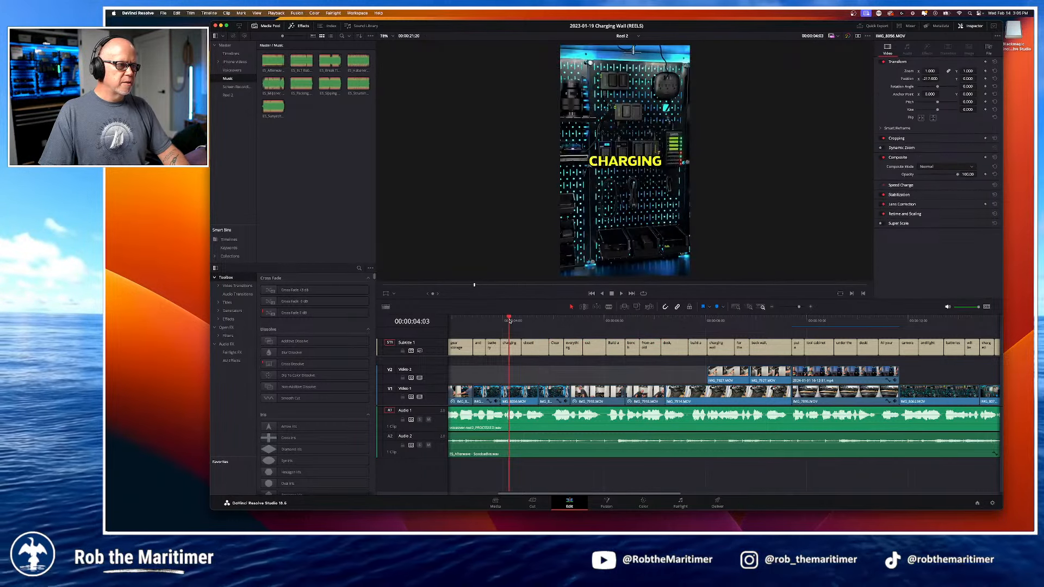
key(space)
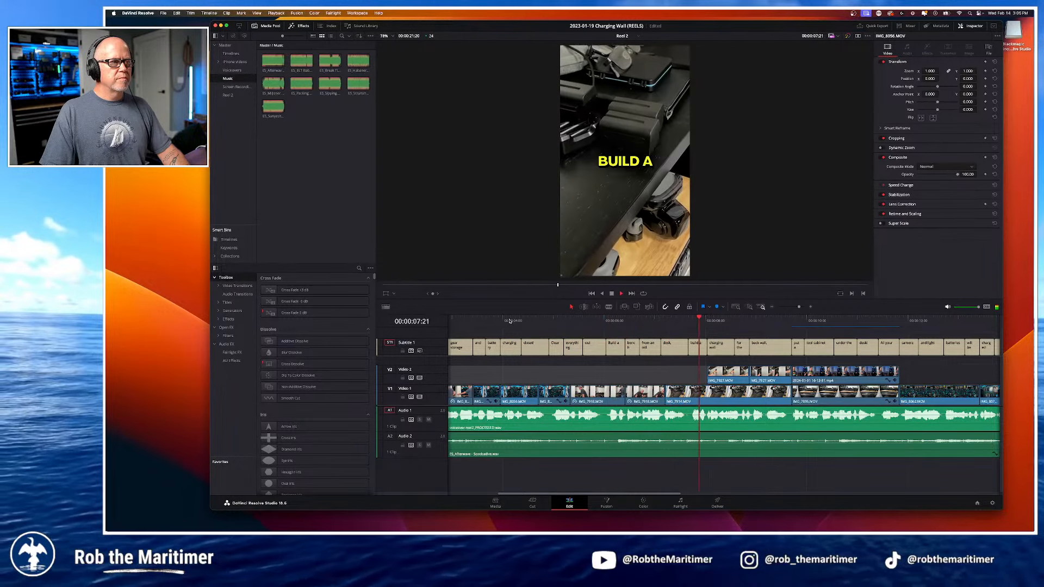
click(625, 320)
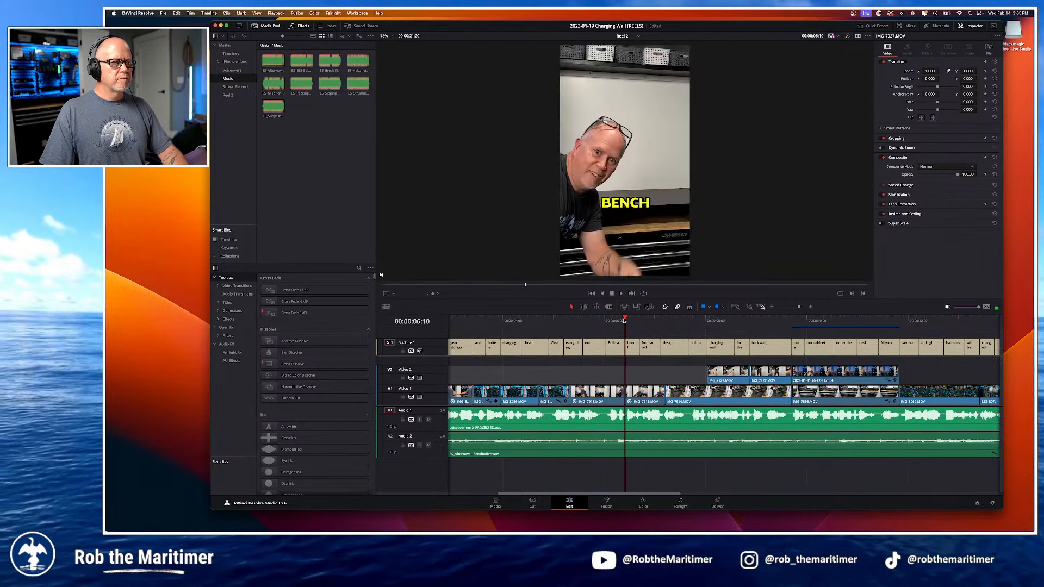
click(639, 321)
Step: Fit the whole Reel 2 timeline in view and play it from the beginning to the end
click(735, 308)
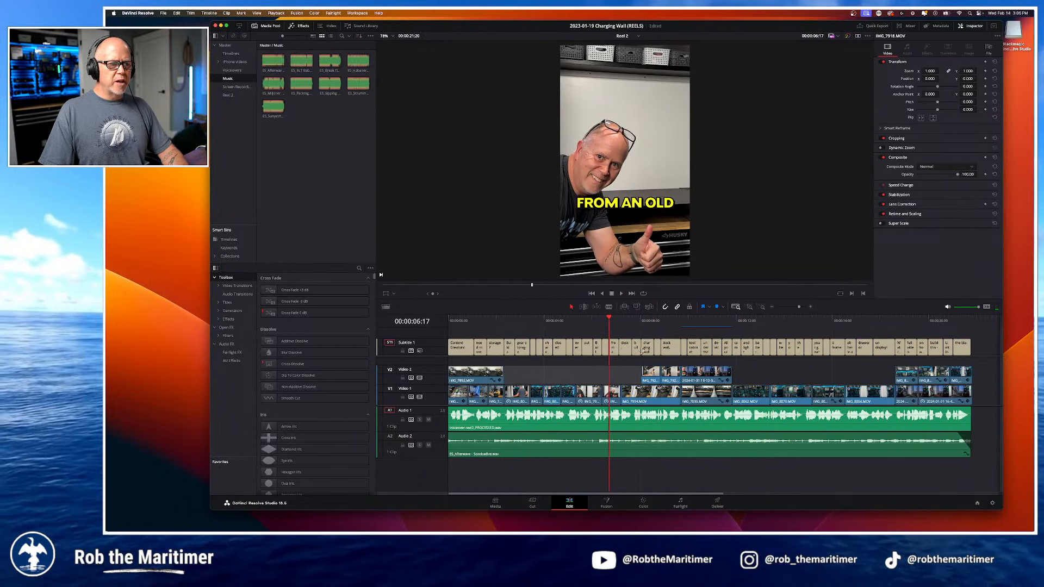
drag(610, 319, 447, 322)
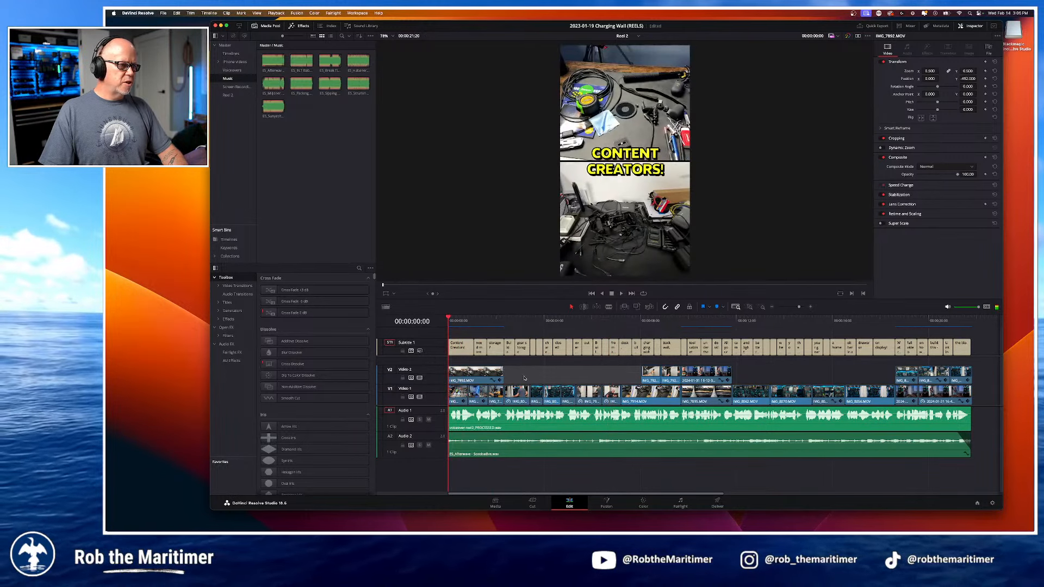
key(space)
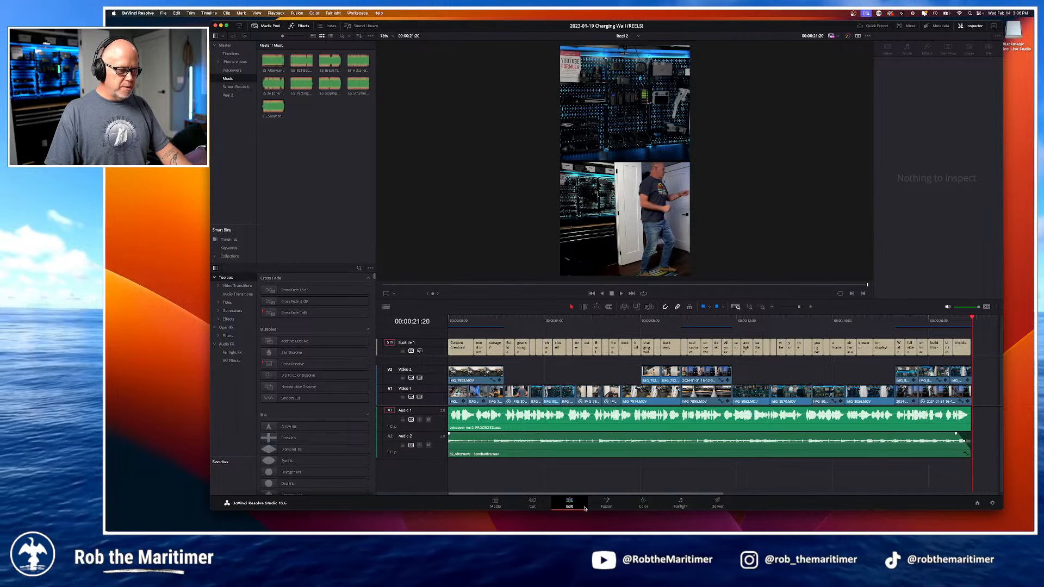
Step: Switch to the Deliver page with the full Reel 2 timeline in view and name the render file "Charging Wall_Reel 2"
click(718, 502)
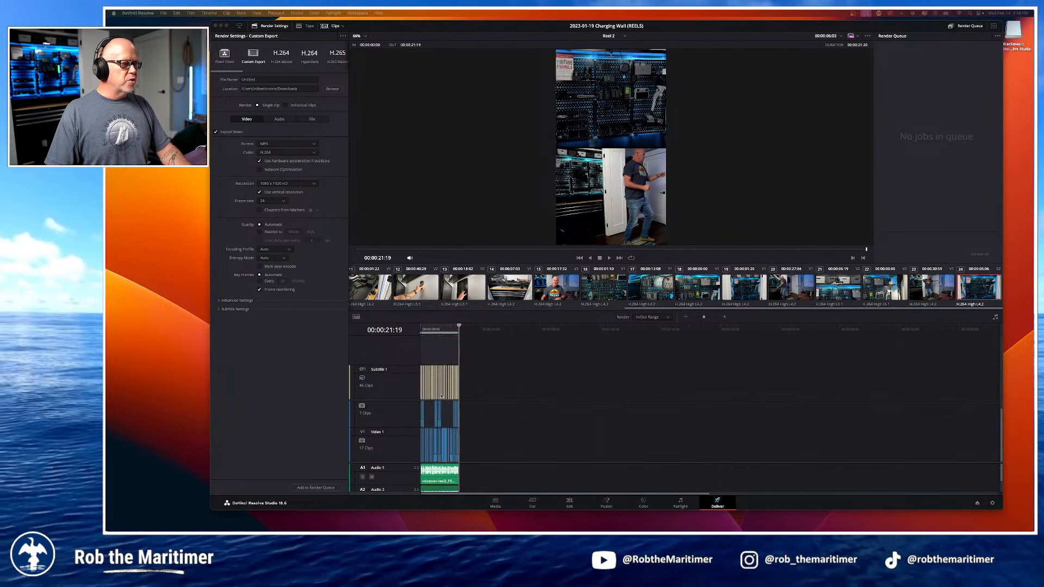
scroll(427, 370, up, 8)
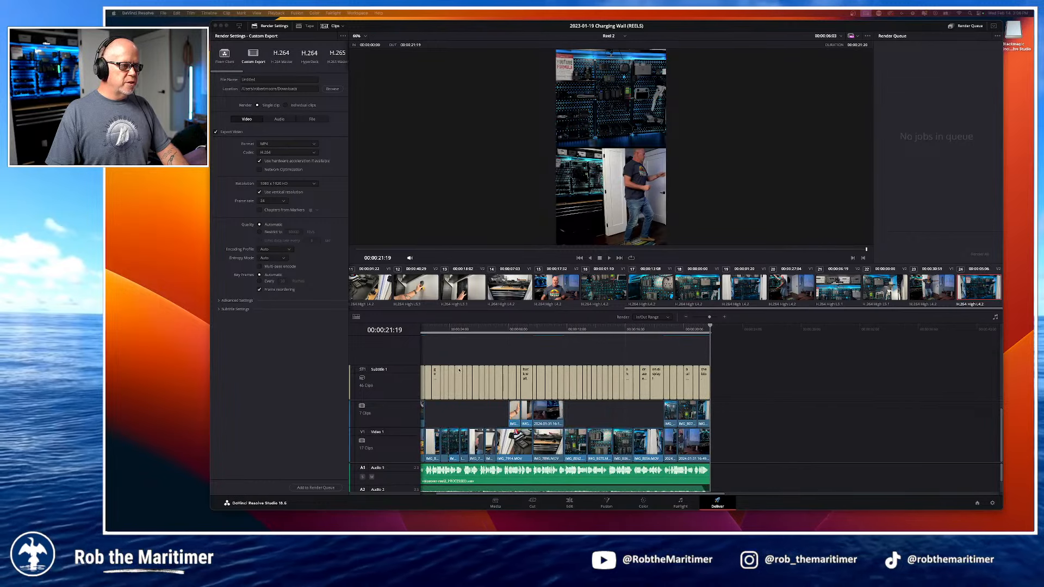
scroll(424, 374, up, 5)
scroll(425, 374, down, 3)
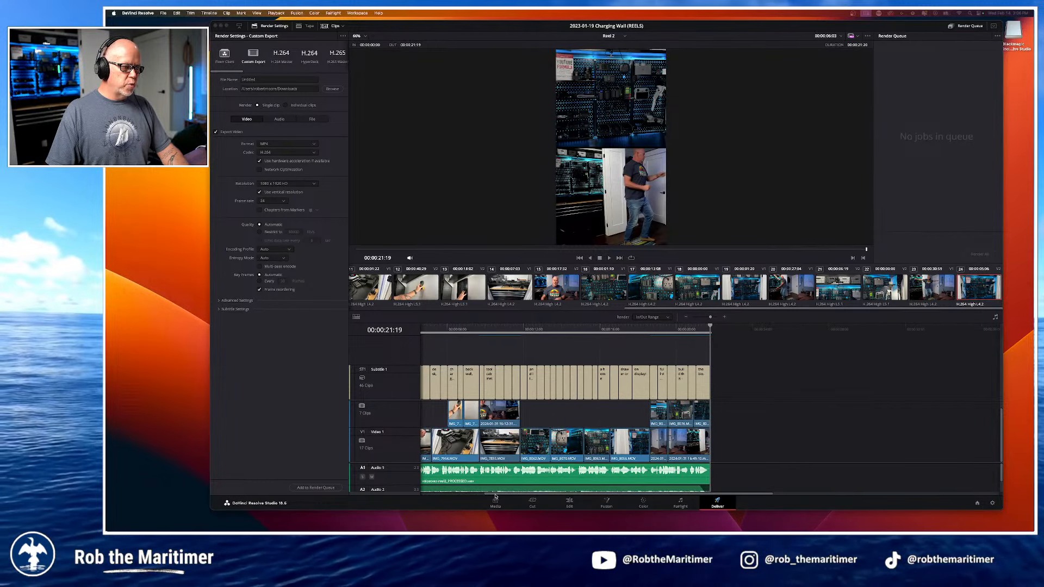
drag(493, 496, 399, 494)
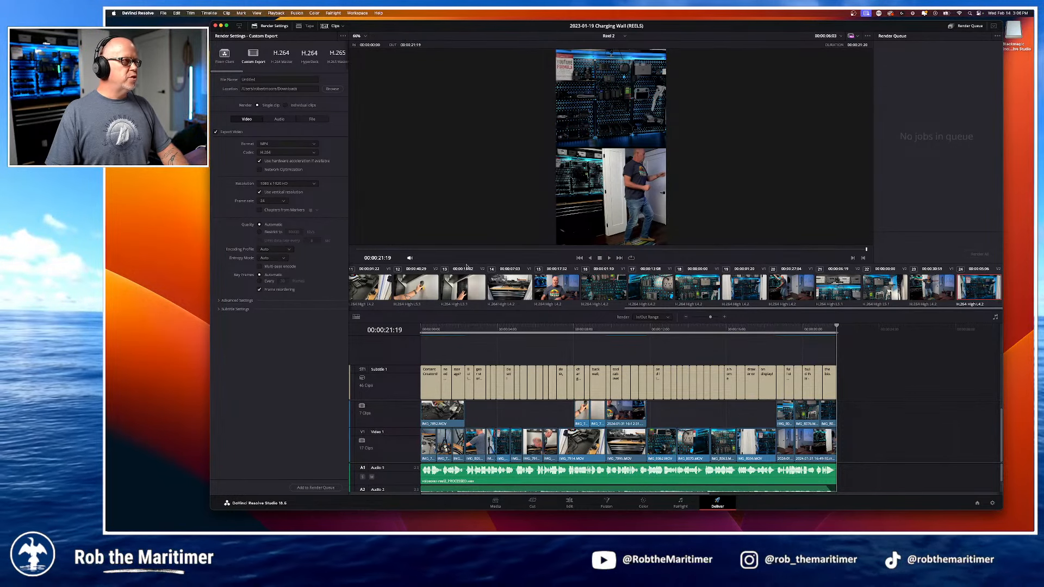
double_click(259, 79)
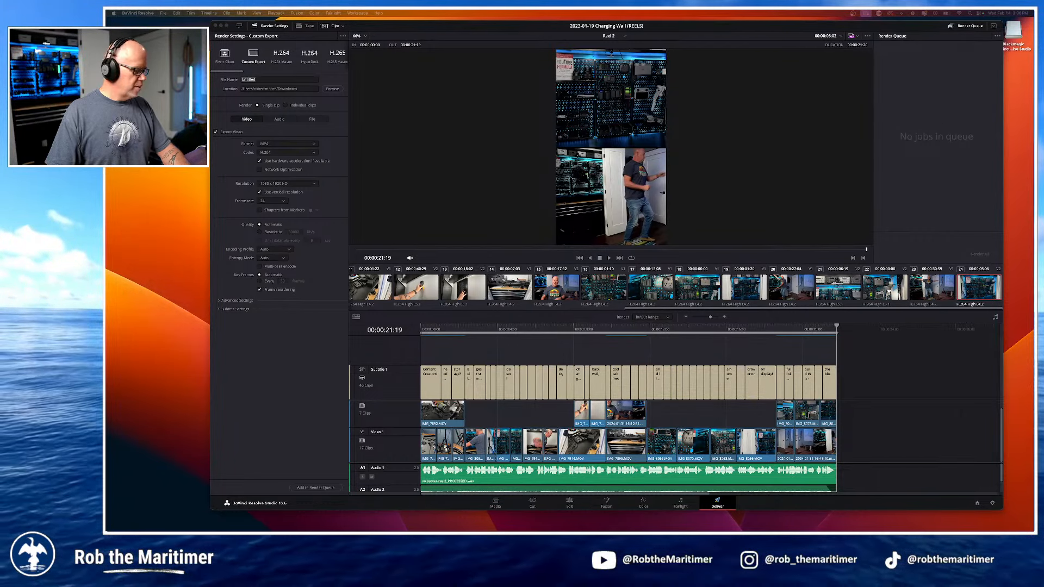
click(268, 79)
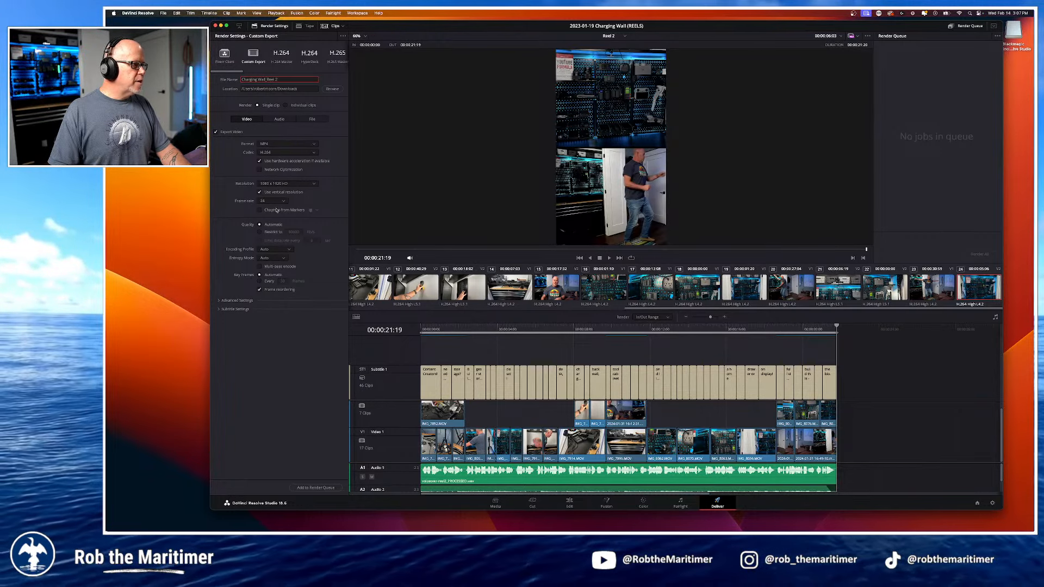
Step: Enable subtitle export in the render settings and set its format to burn into video
click(228, 310)
click(218, 319)
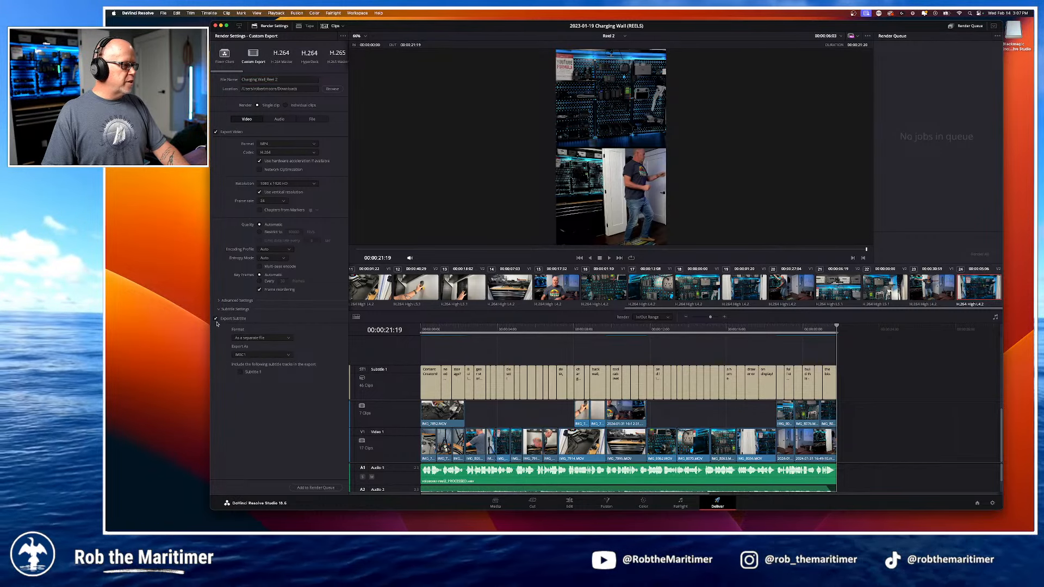
click(216, 319)
click(216, 319)
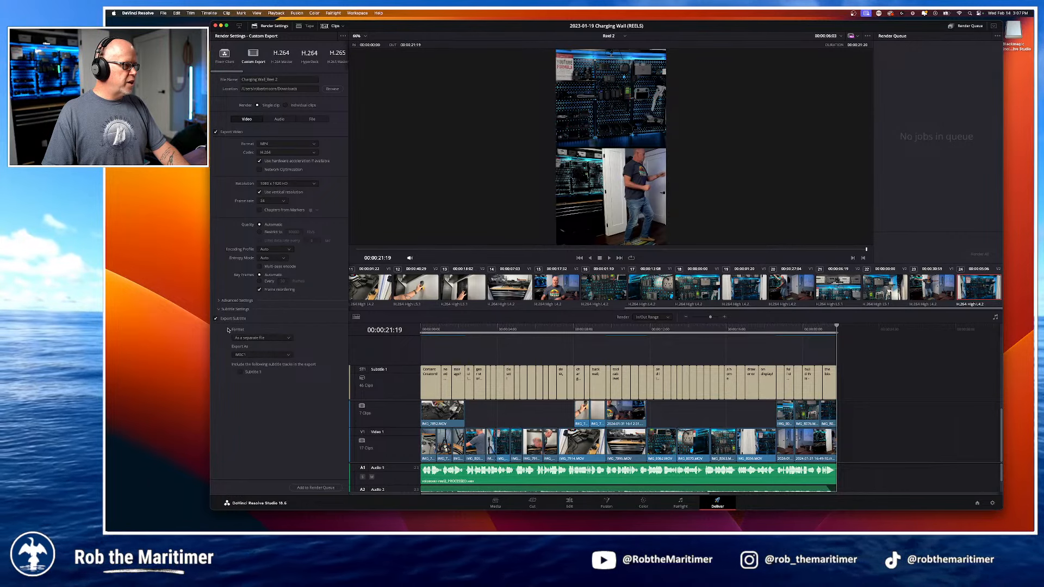
click(252, 338)
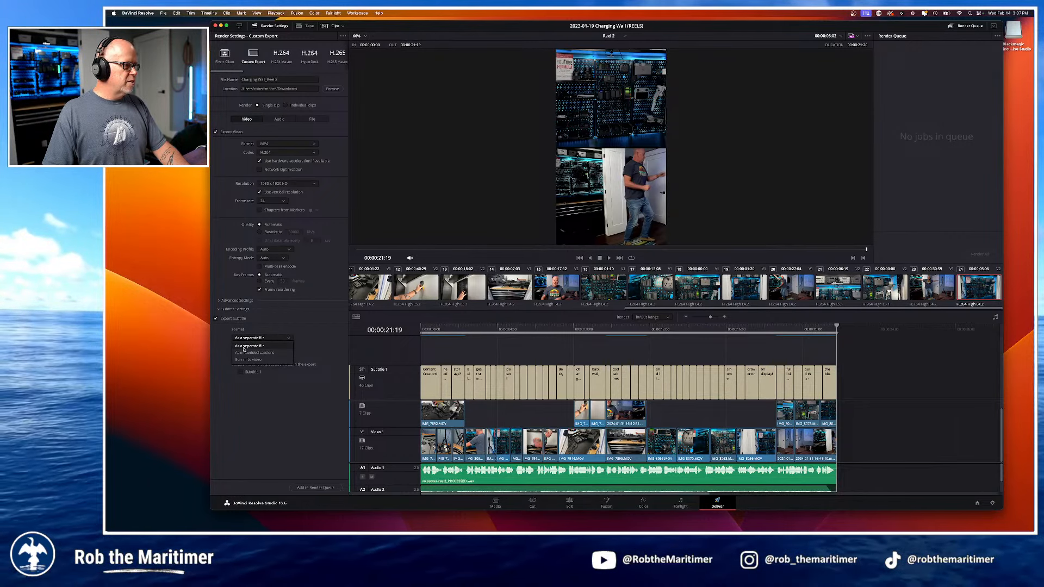
click(247, 360)
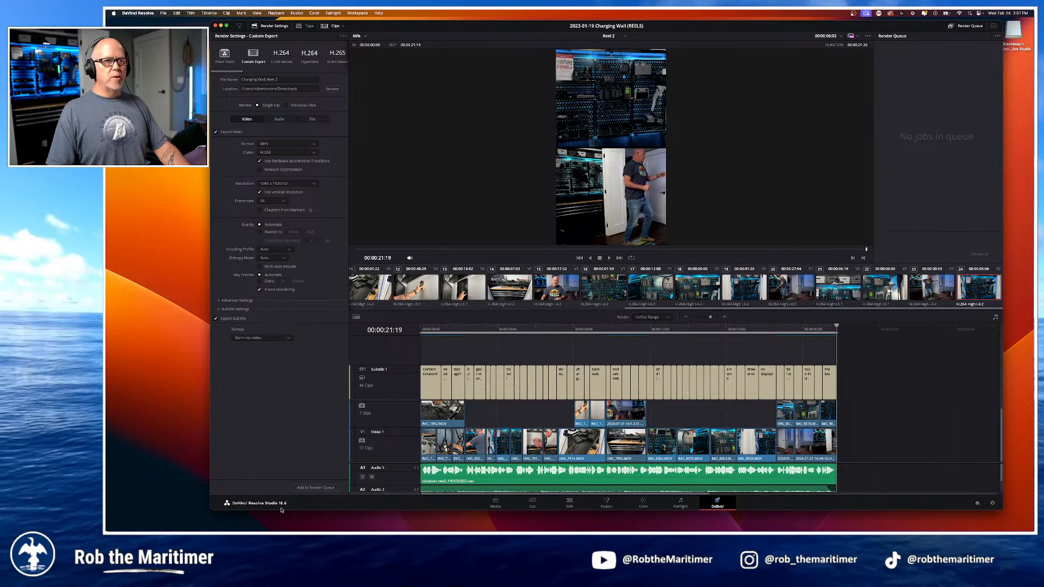
Step: Add Reel 2 to the render queue and render the queued job
click(316, 488)
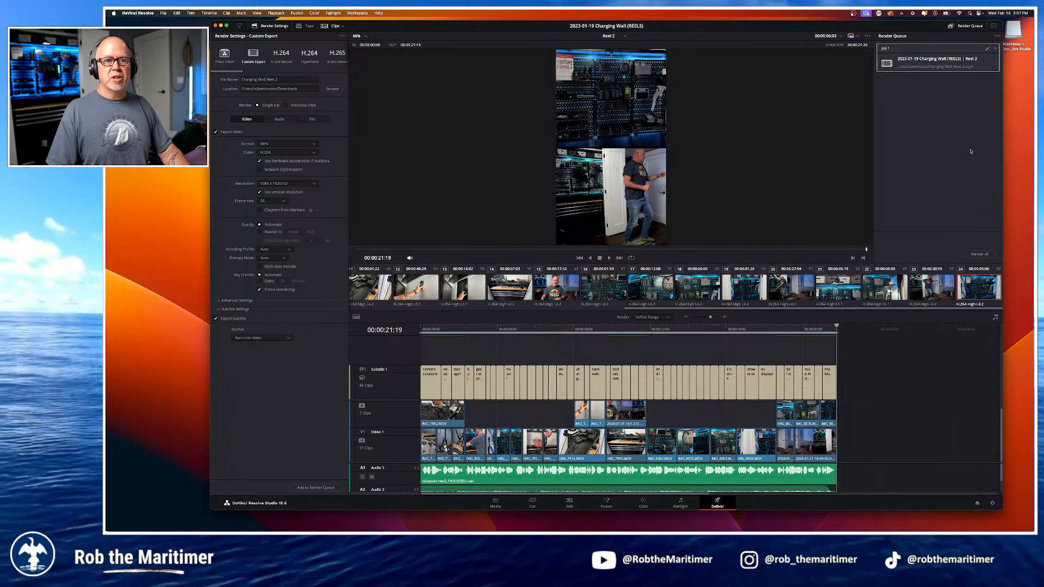
click(981, 255)
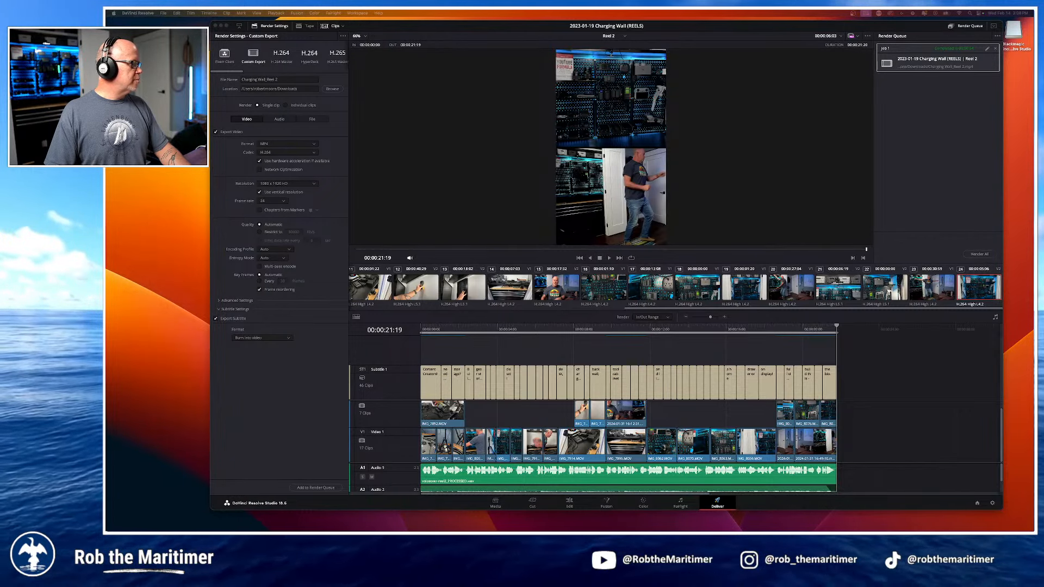
Step: Play the start of the exported "Charging Wall_Reel 2" video in QuickTime Player to check the burned-in subtitles, and close it
drag(305, 23, 616, 22)
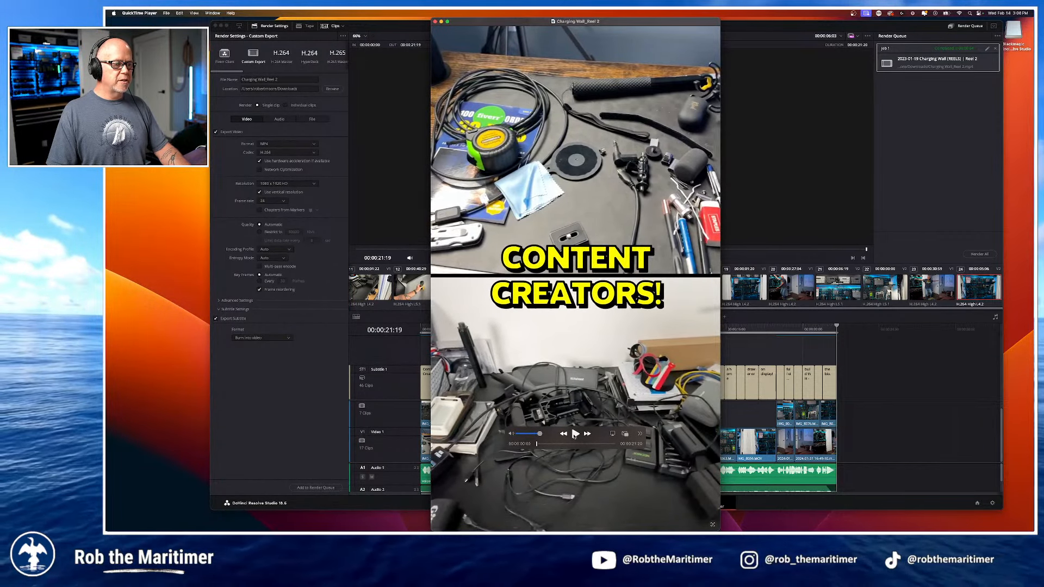
click(575, 434)
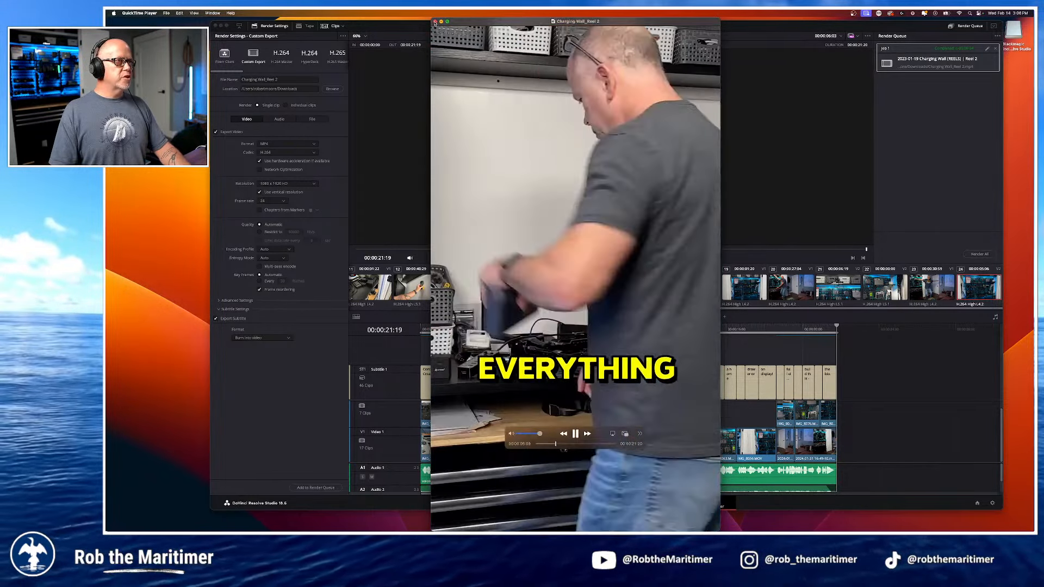
click(435, 21)
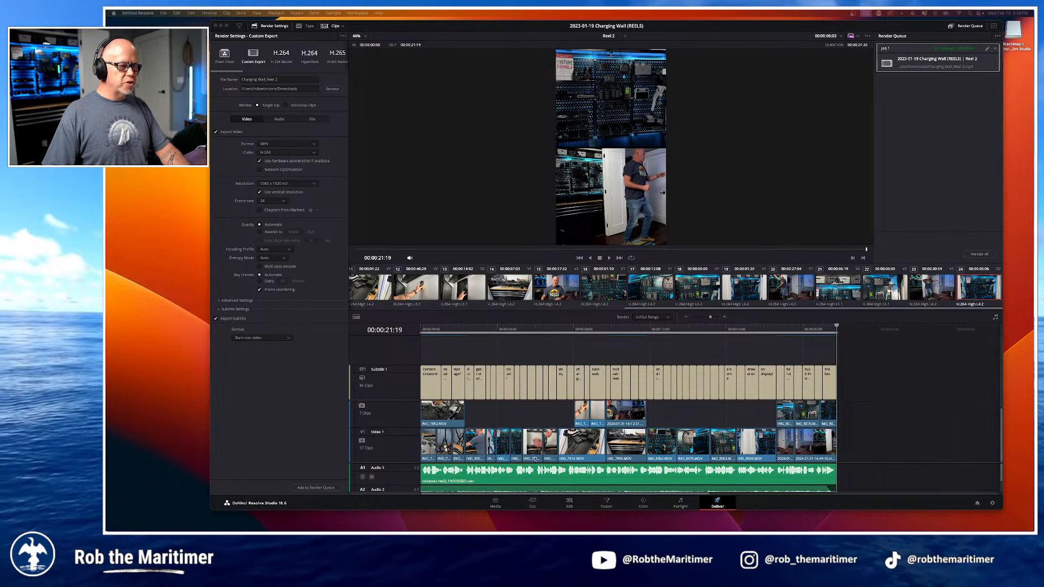
Step: Return to the Edit page, mute the music track Audio 2, and play Reel 2 from near the beginning
click(569, 503)
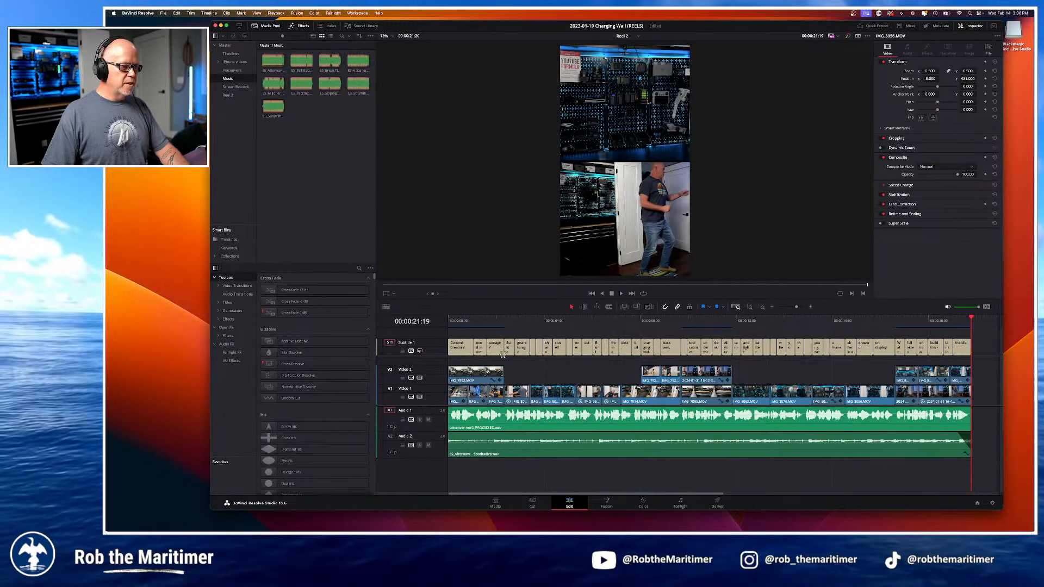
click(428, 446)
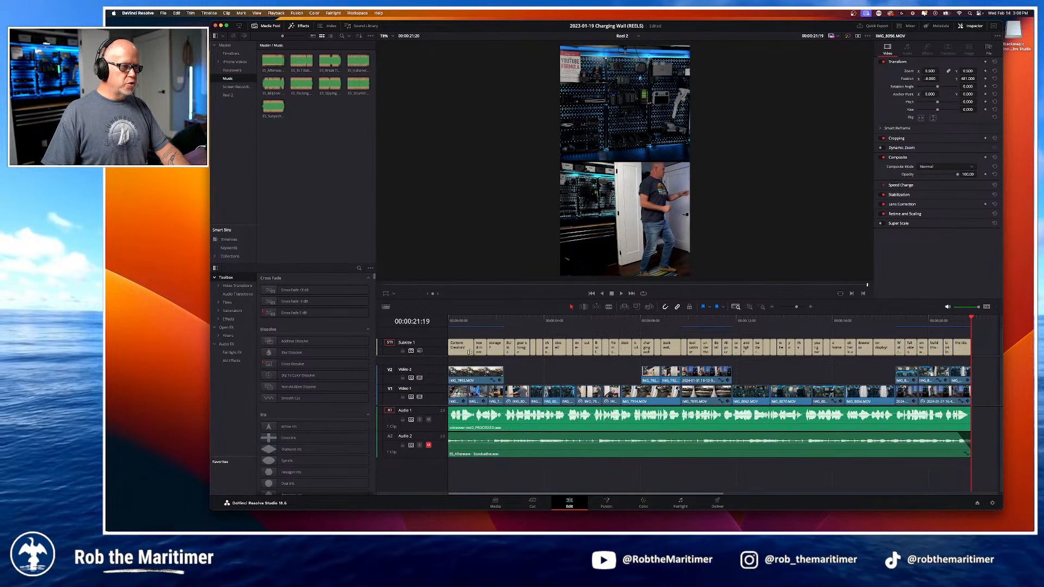
click(456, 325)
key(space)
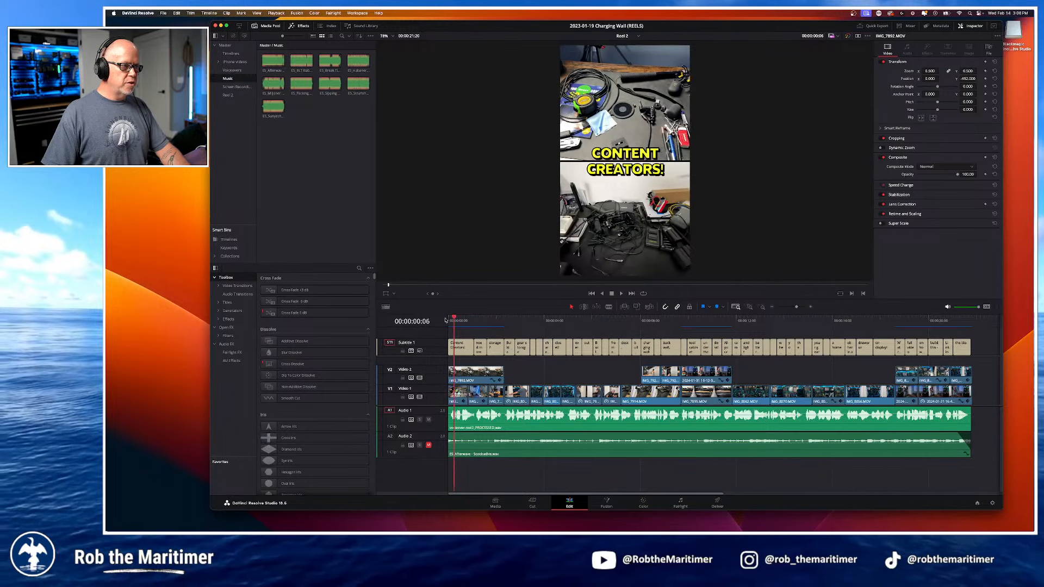
Step: Stop playback, name the export "Charging Wall_Reel 2 (no music)" on the Deliver page, and render it as a new queued job
key(space)
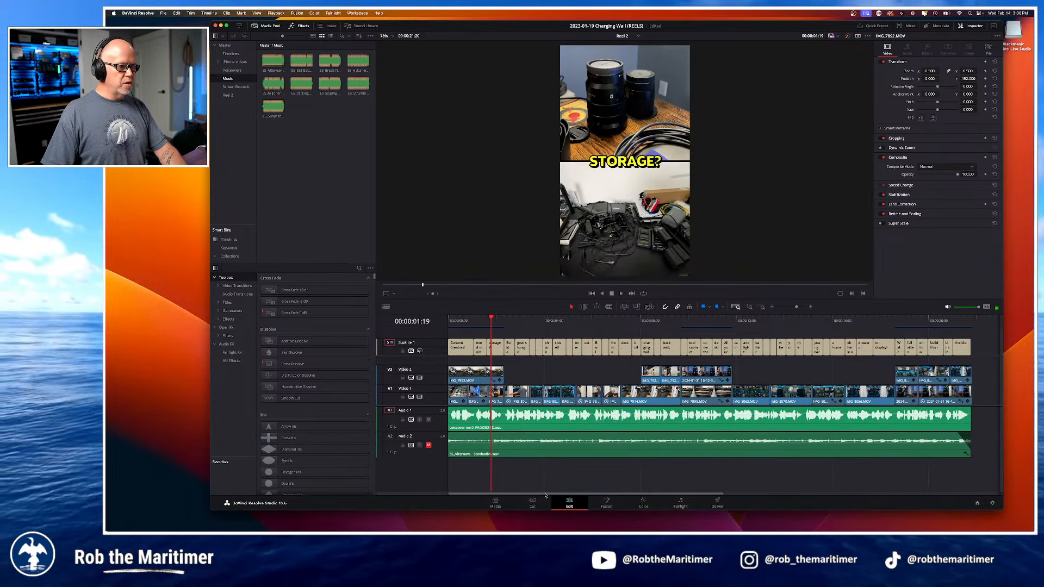
click(718, 503)
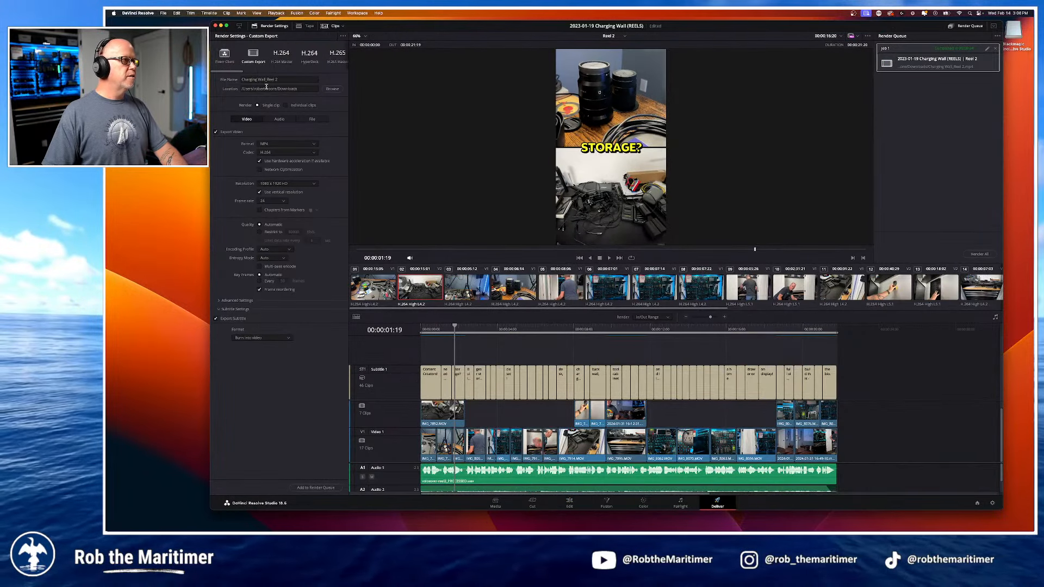
click(250, 80)
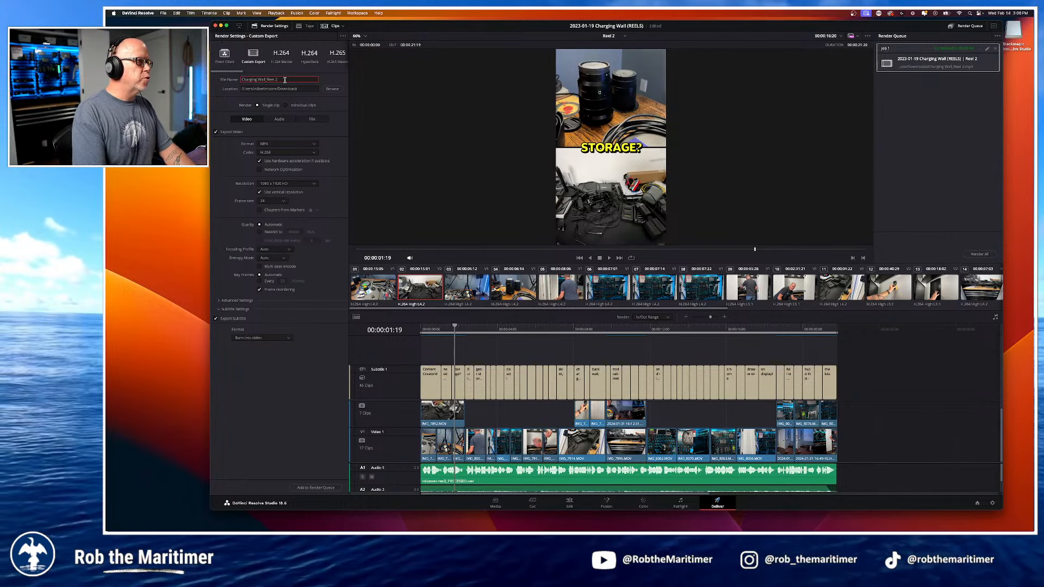
text(no)
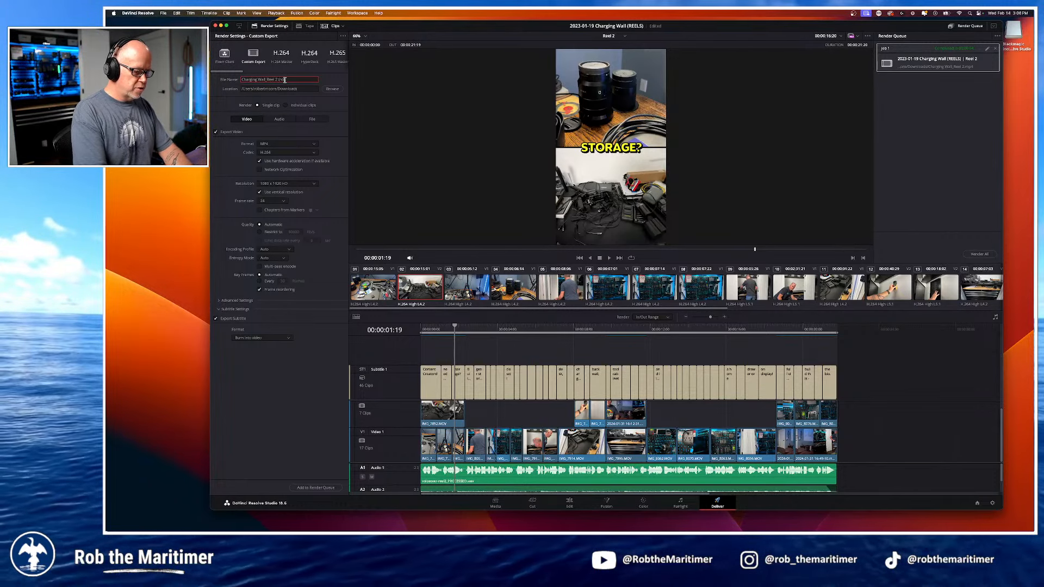
text( music))
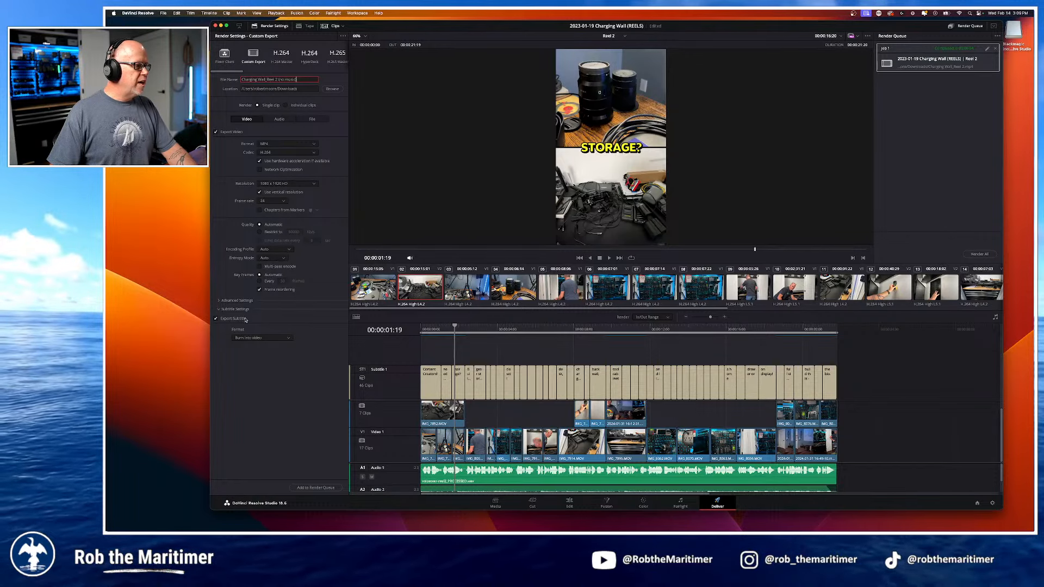
click(318, 489)
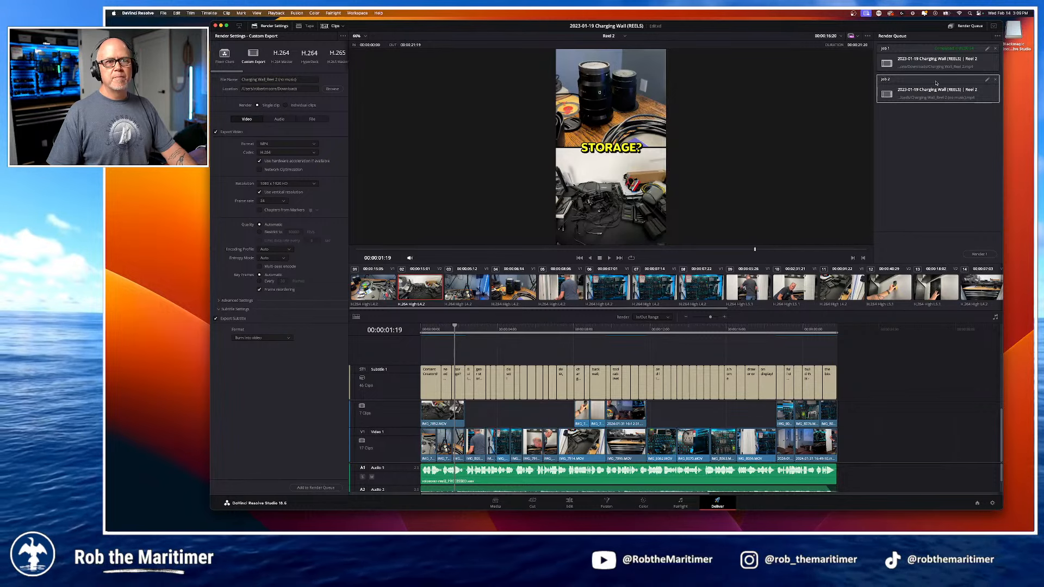
click(977, 254)
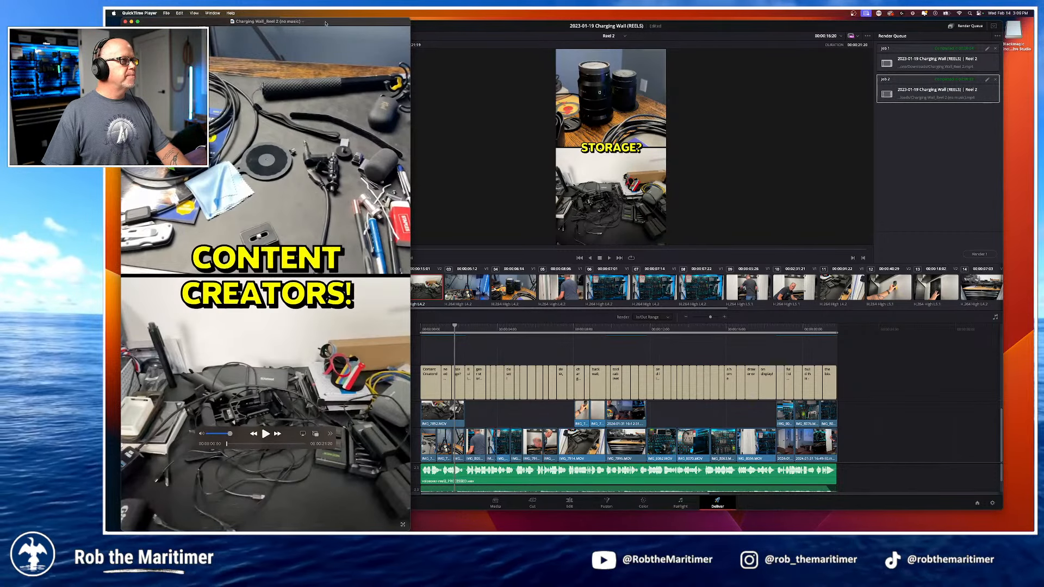
Step: Play the start of the exported "Charging Wall_Reel 2 (no music)" video in QuickTime Player, and close it
drag(325, 23, 529, 23)
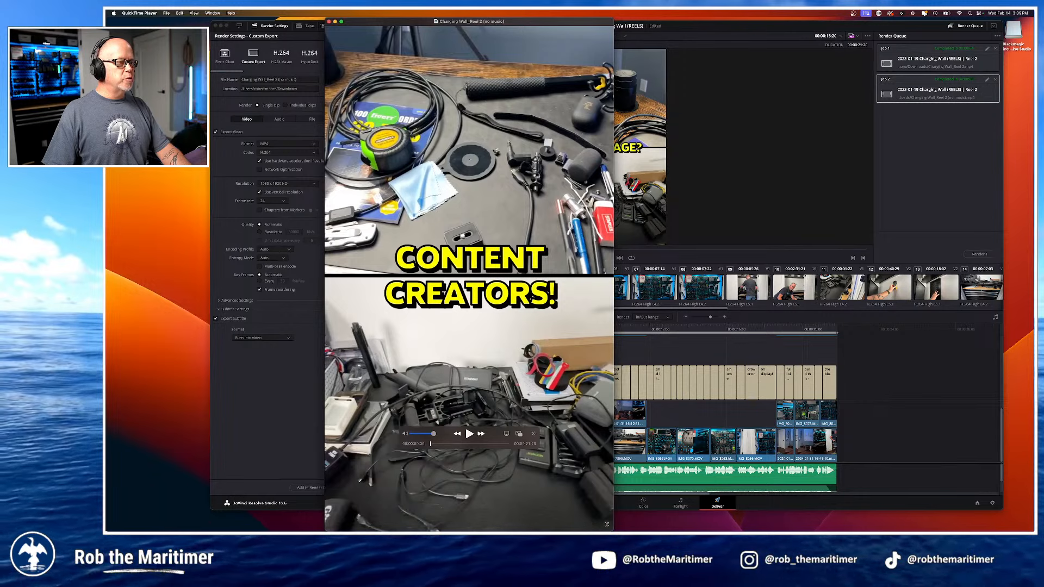
click(470, 434)
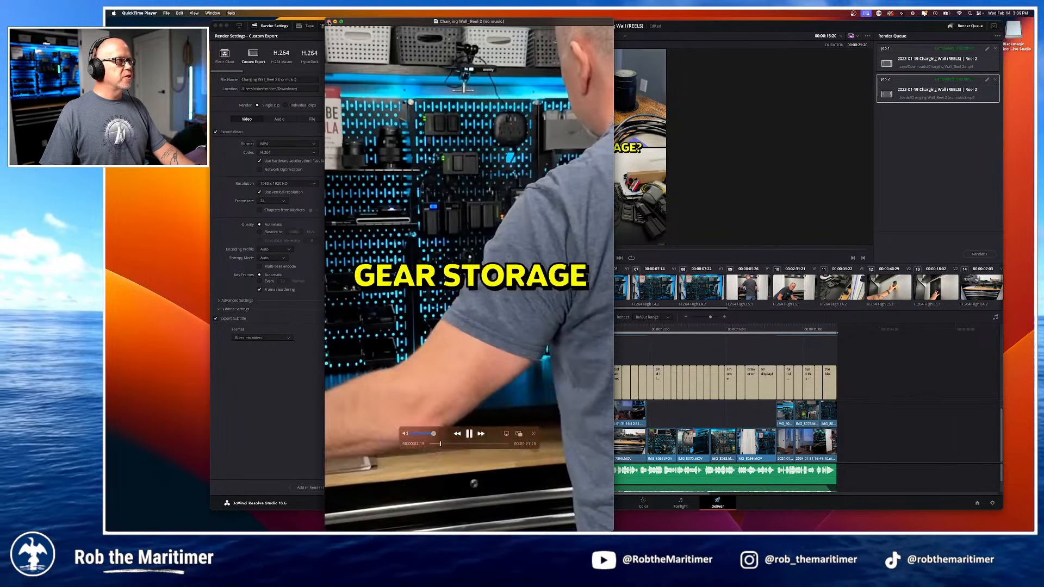
key(super+w)
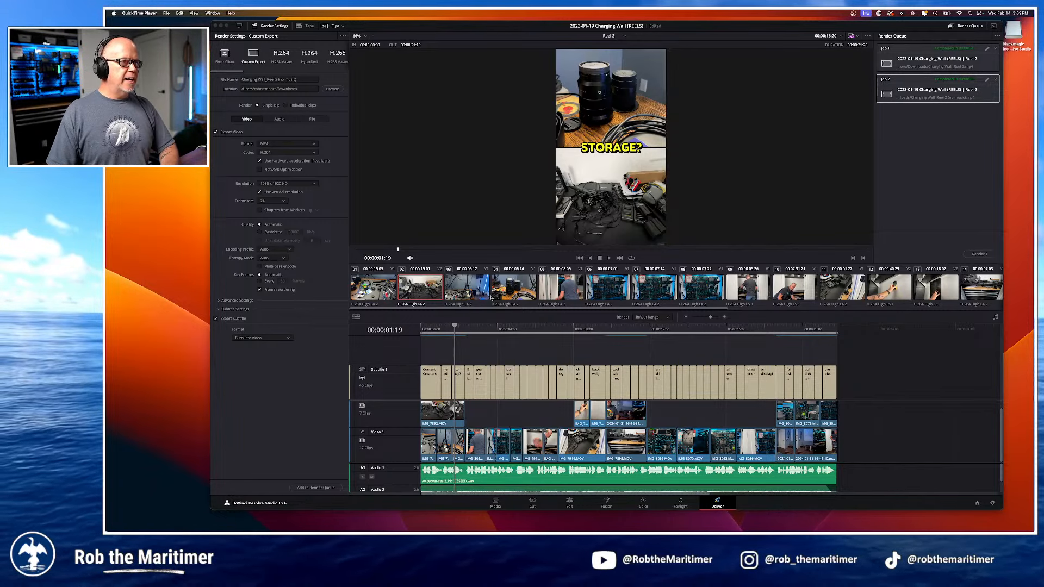
Step: Return to DaVinci Resolve and move the Reel 2 playhead back to 00:00:01:02
click(438, 351)
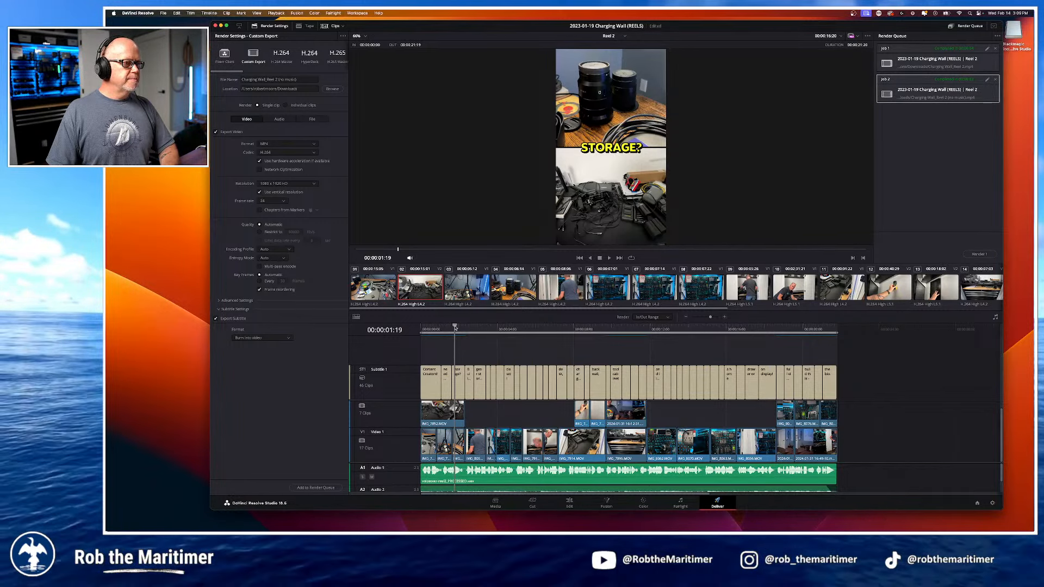
drag(455, 328, 442, 329)
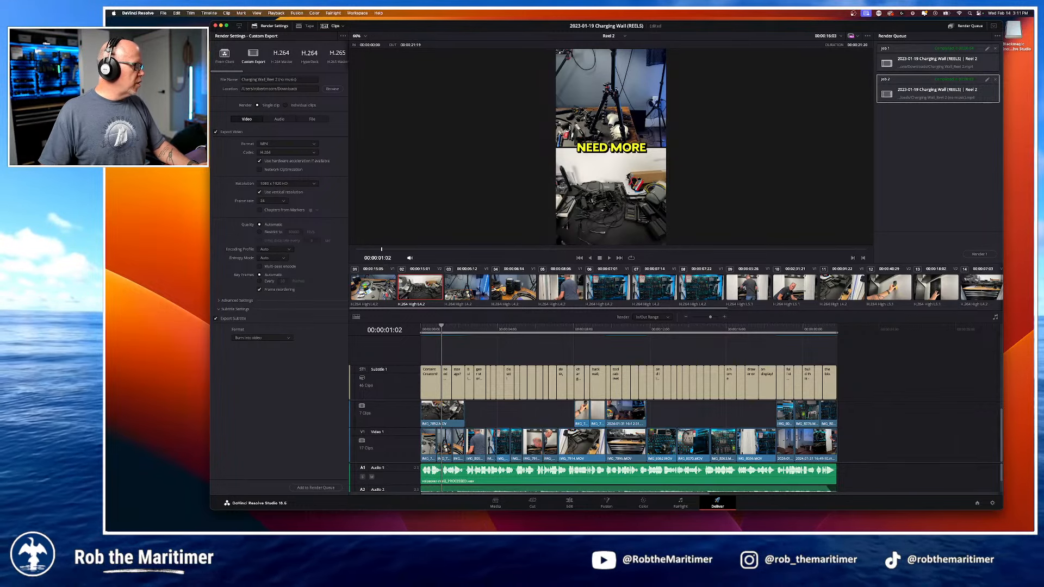
Step: Bring the Scripts document into view in TextEdit, enlarge its window to review the hashtags under TAGS, and move it back out of view
drag(109, 327, 581, 115)
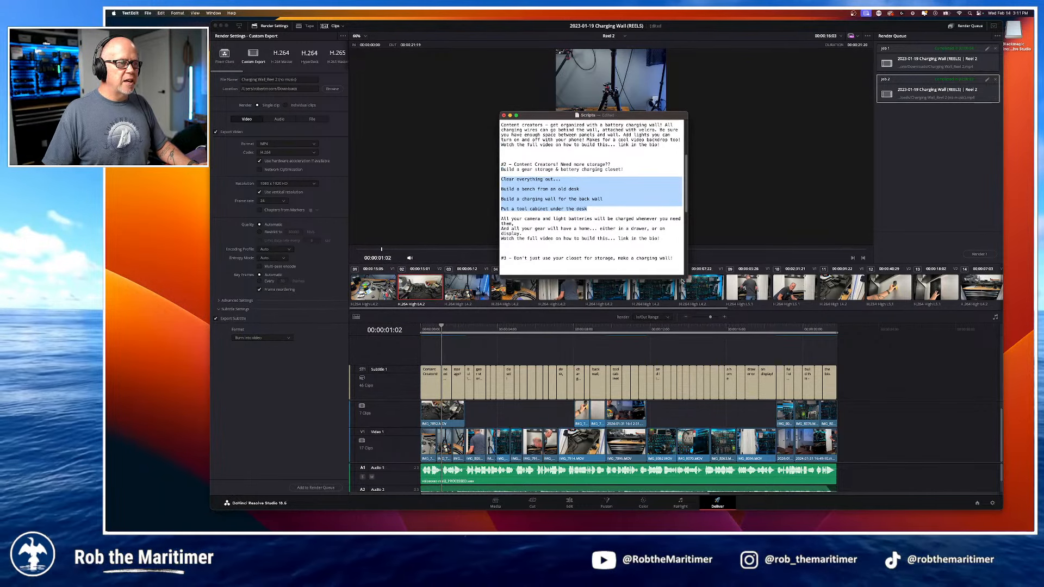
drag(686, 278, 764, 387)
scroll(666, 328, up, 5)
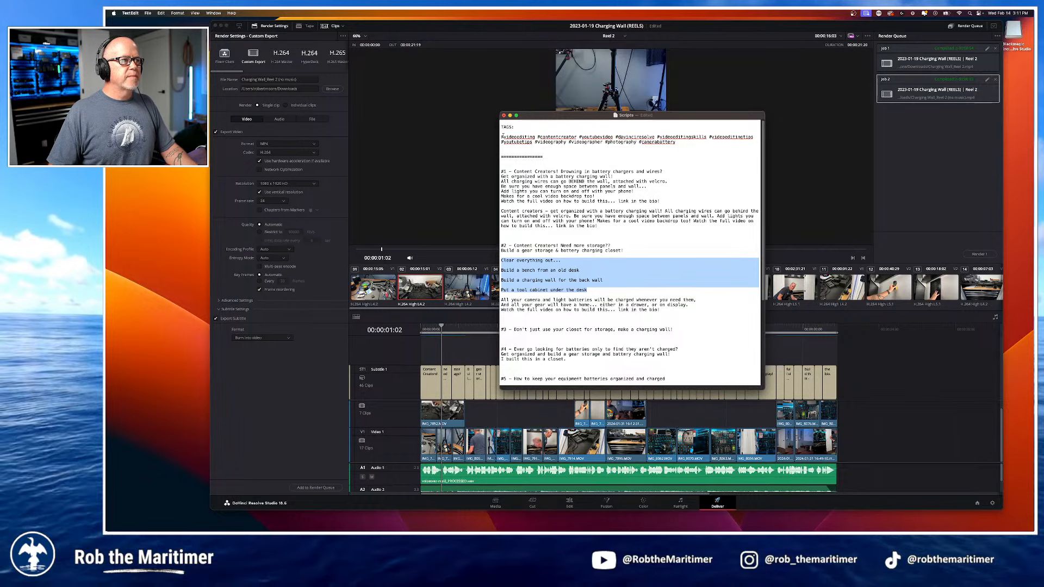
drag(501, 136, 707, 147)
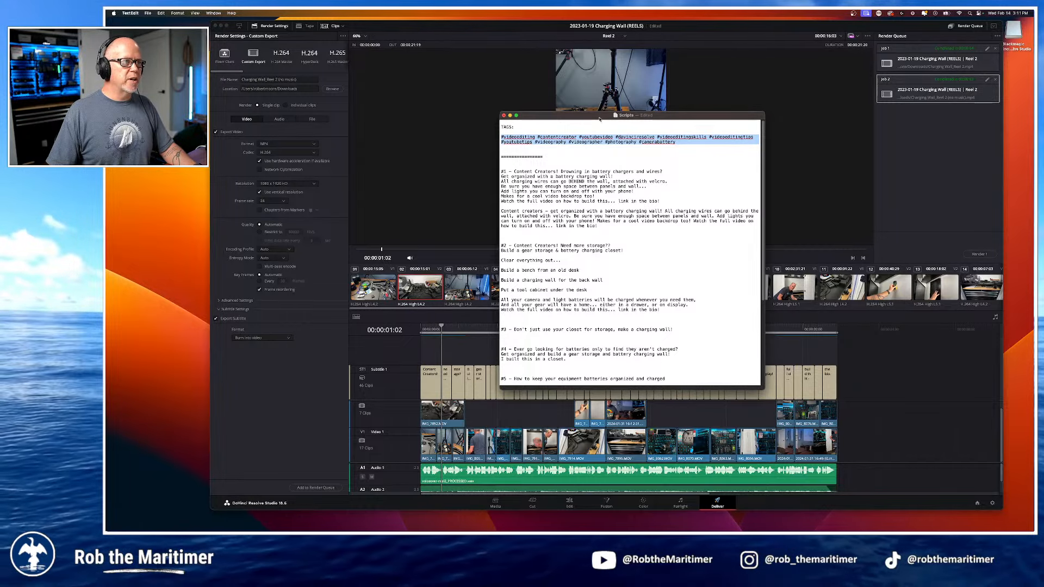
drag(600, 119, 538, 88)
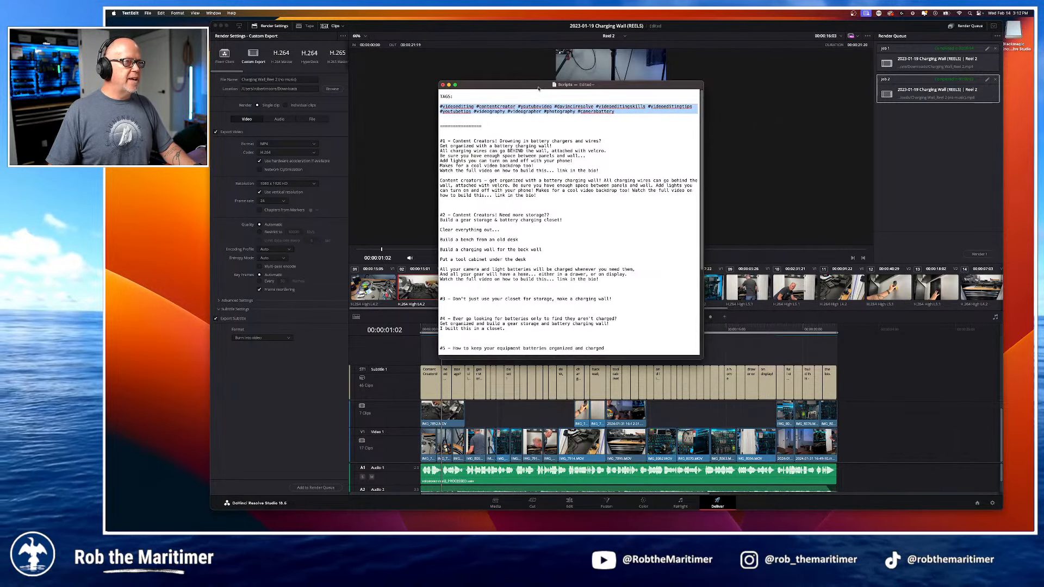
drag(648, 90, 105, 103)
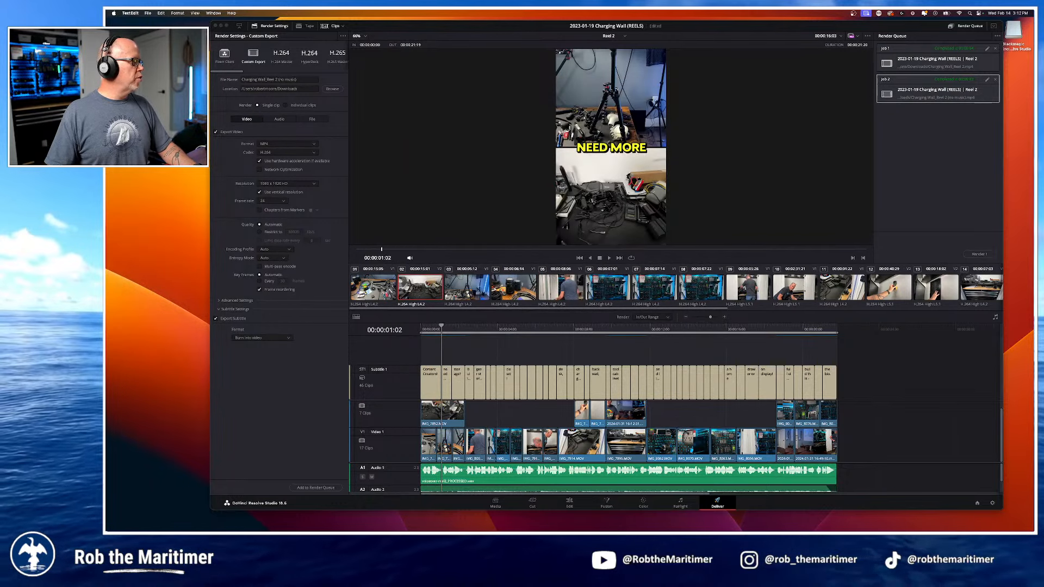